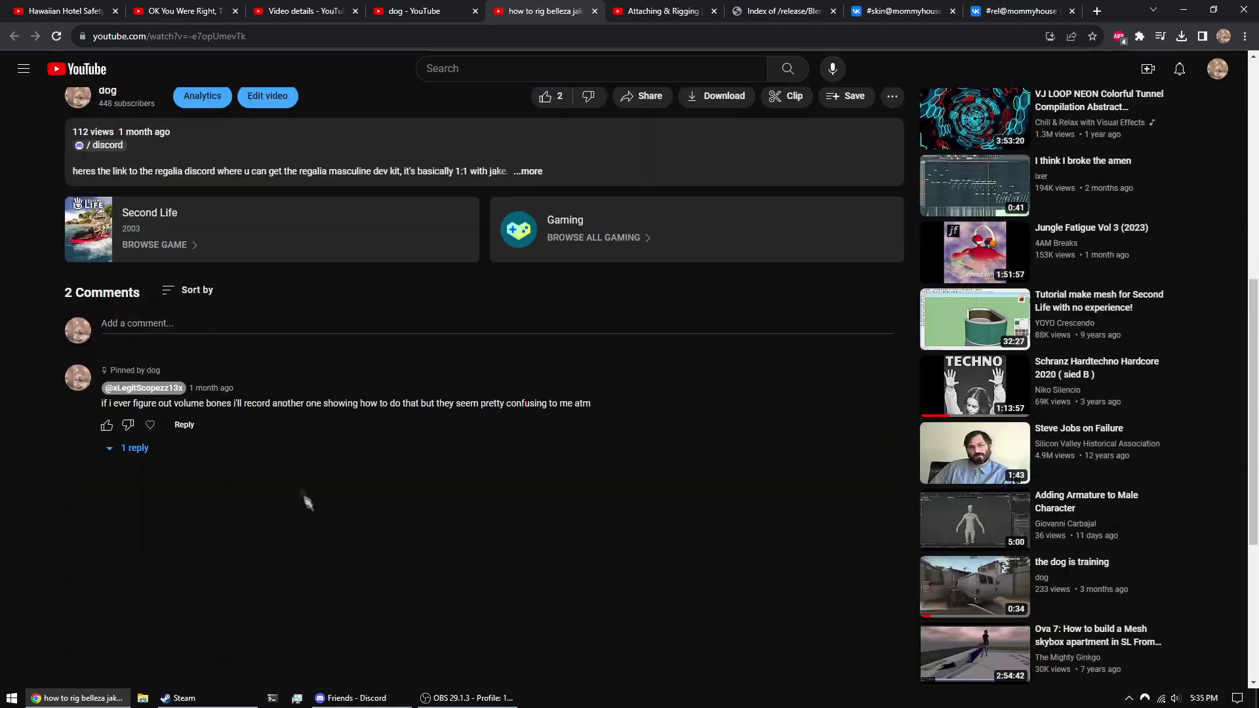
- Expand the reply under the pinned comment and read its tutorial request
left_click(125, 444)
scroll(221, 445, "down", 3)
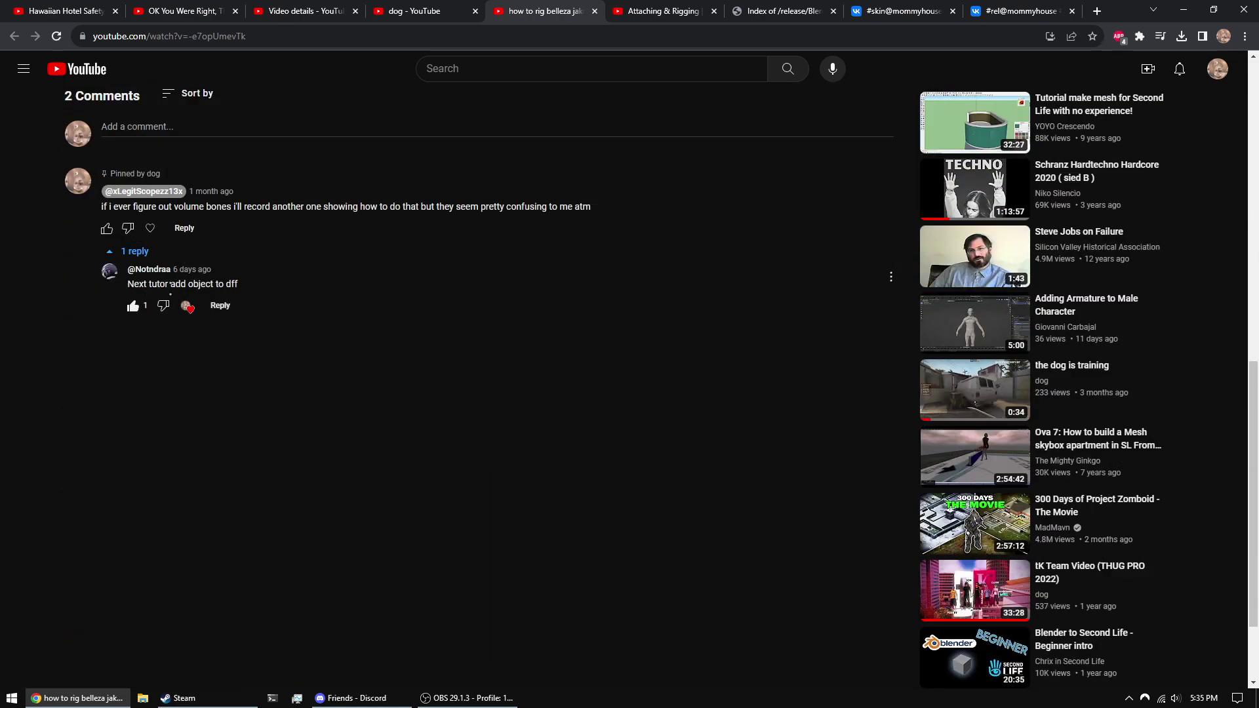
left_click_drag(170, 283, 223, 302)
scroll(271, 330, "up", 2)
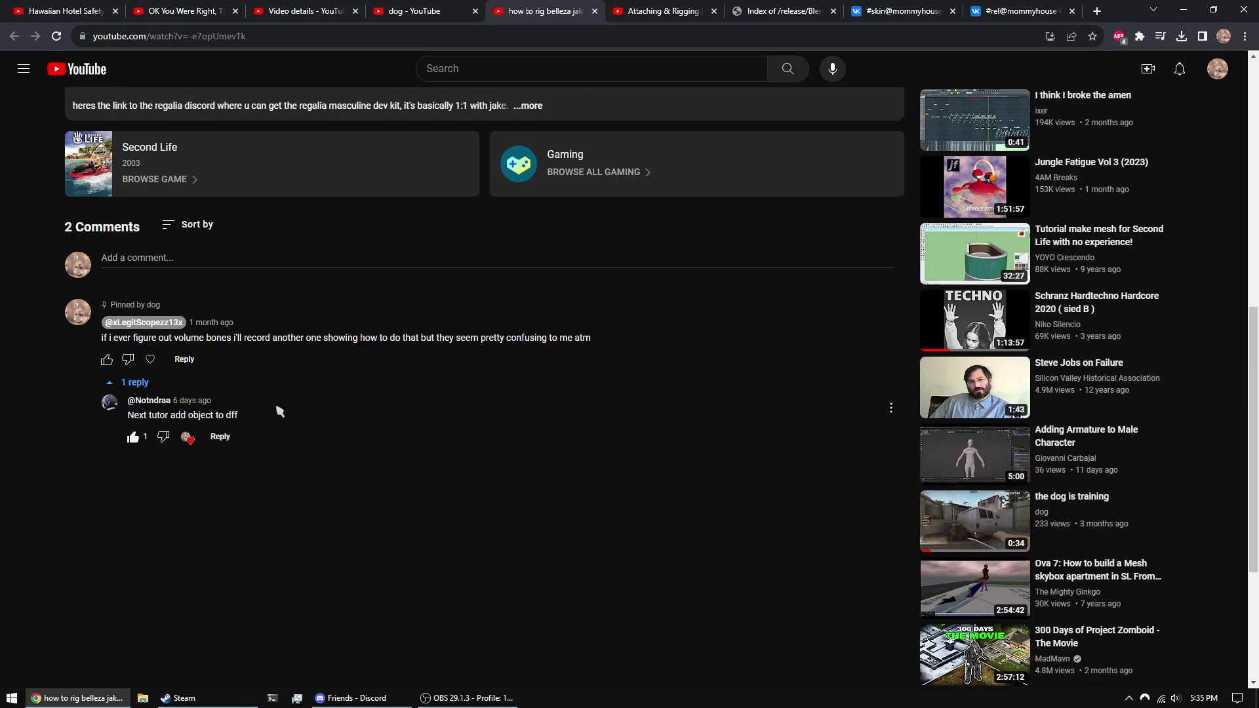
- Browse the uploaded videos on the replying commenter's channel and return to the rigging video's page
left_click(146, 401)
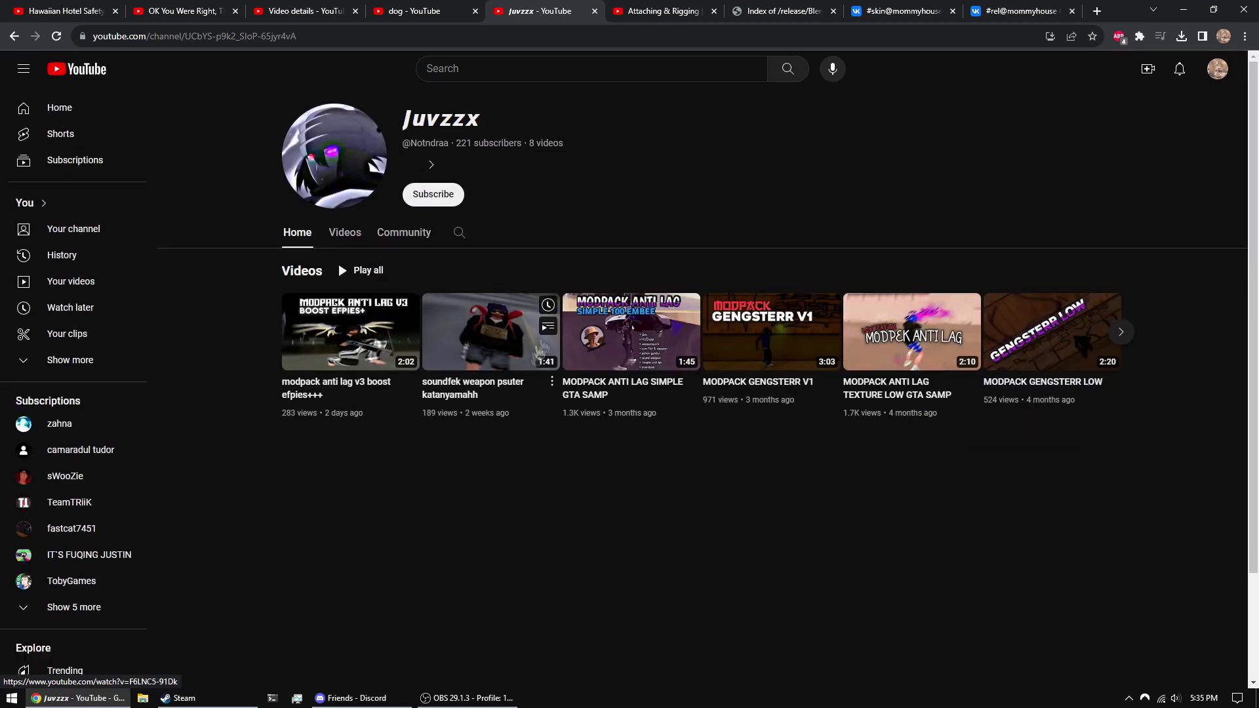
left_click(345, 232)
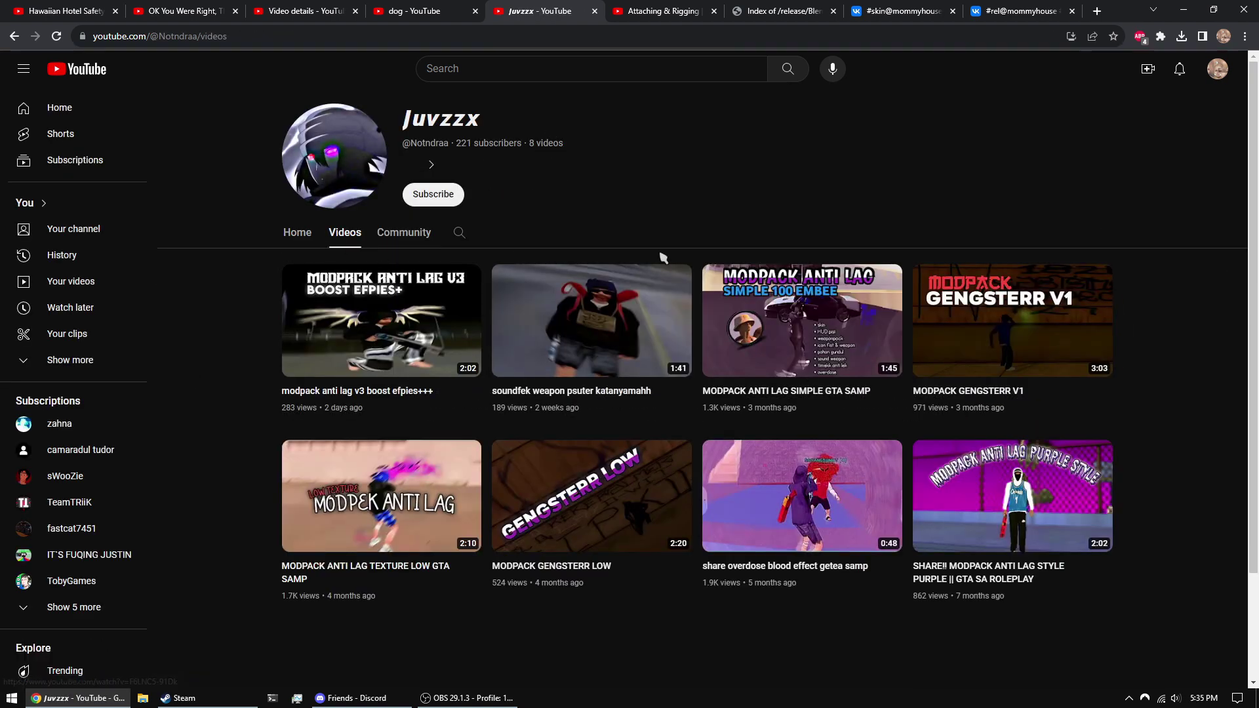
left_click(13, 37)
left_click(14, 37)
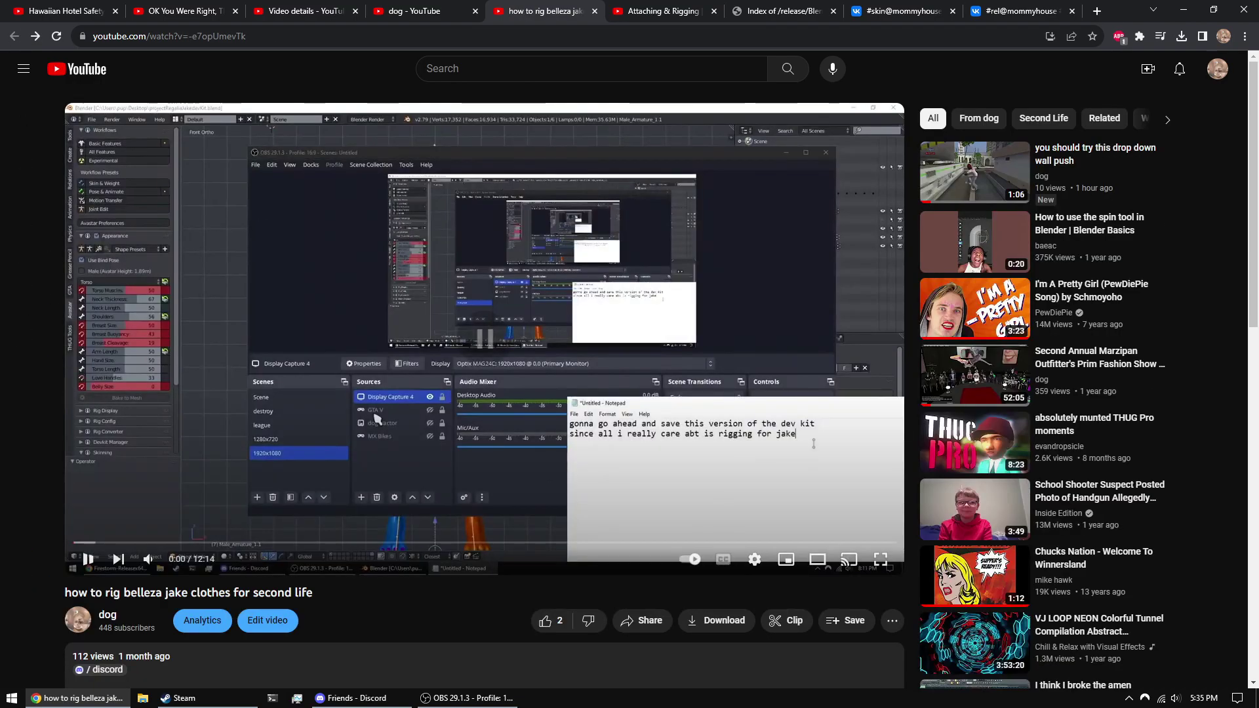
- Switch to OBS to check the running recording, and return to the browser
key("super+d")
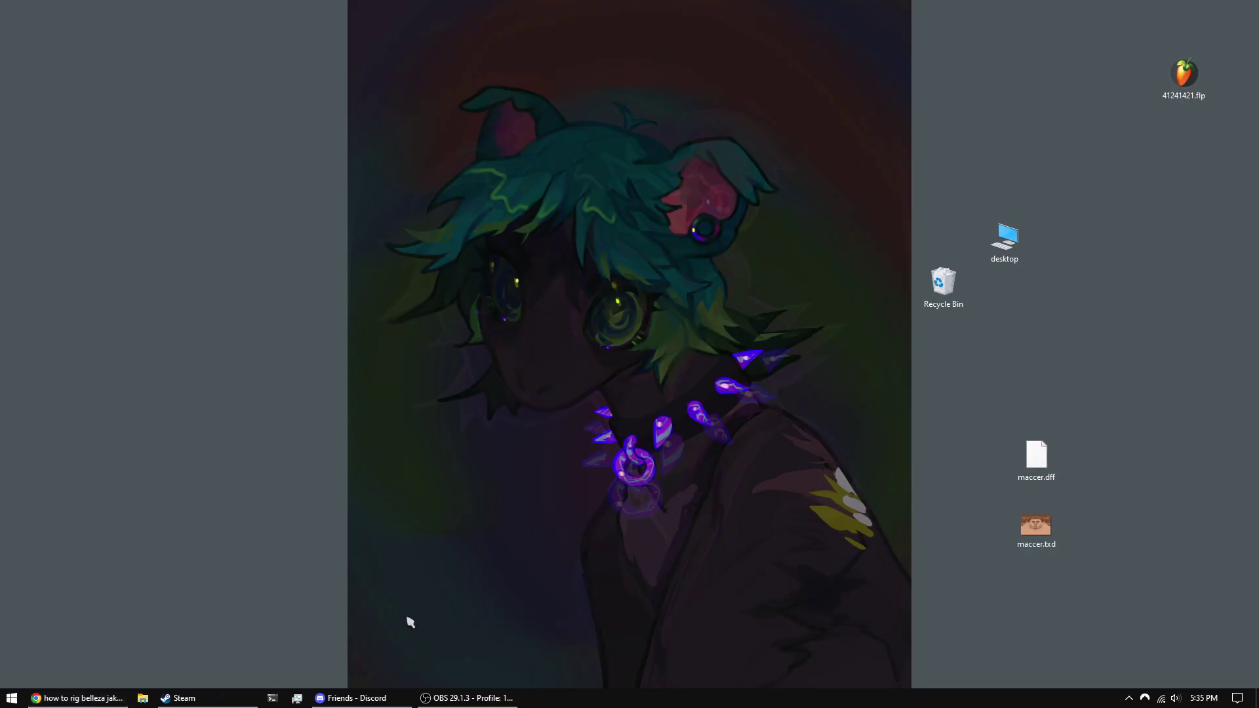
left_click(466, 698)
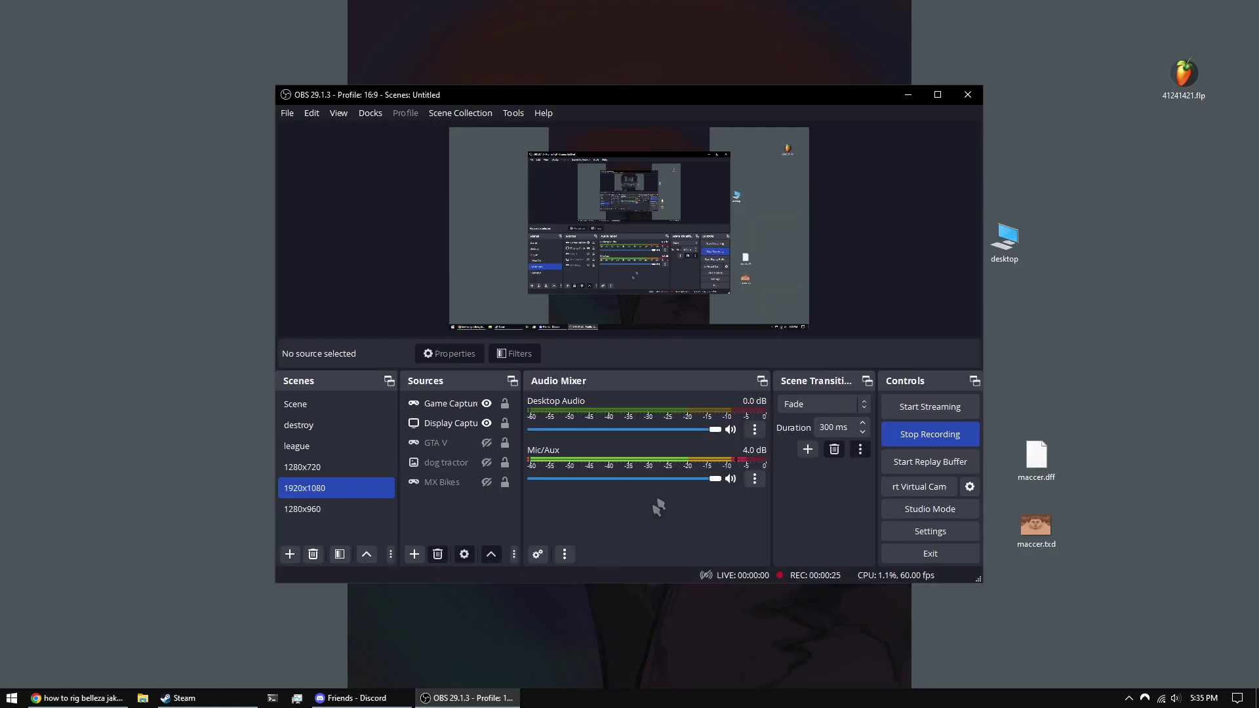
left_click(513, 697)
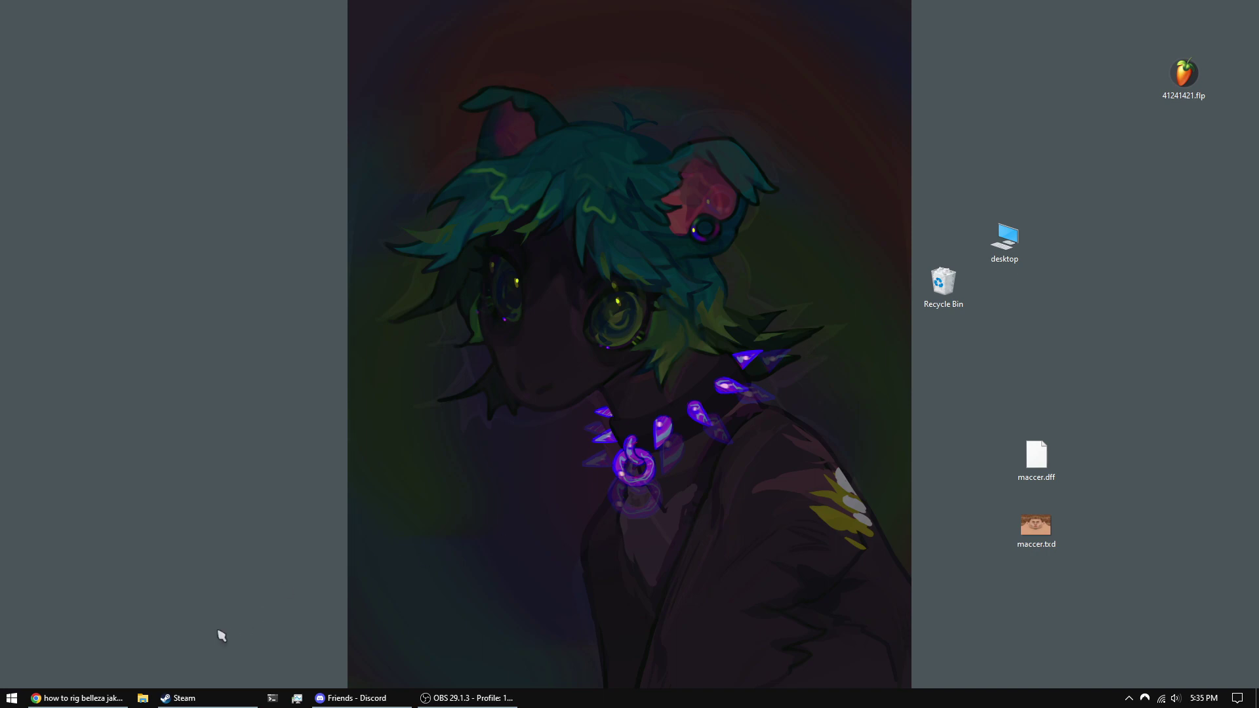
left_click(78, 697)
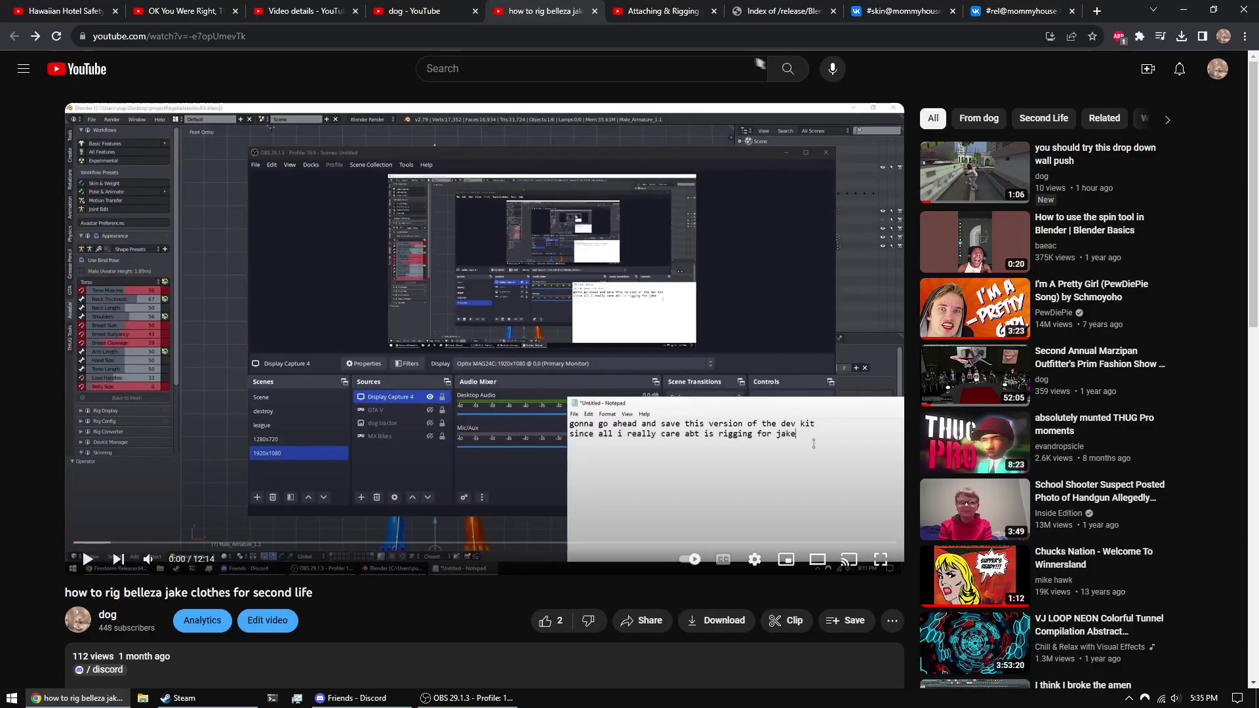
- Compare the VK skin post offering hauntaholic.rar with the VK post offering Rel.zip
left_click(881, 10)
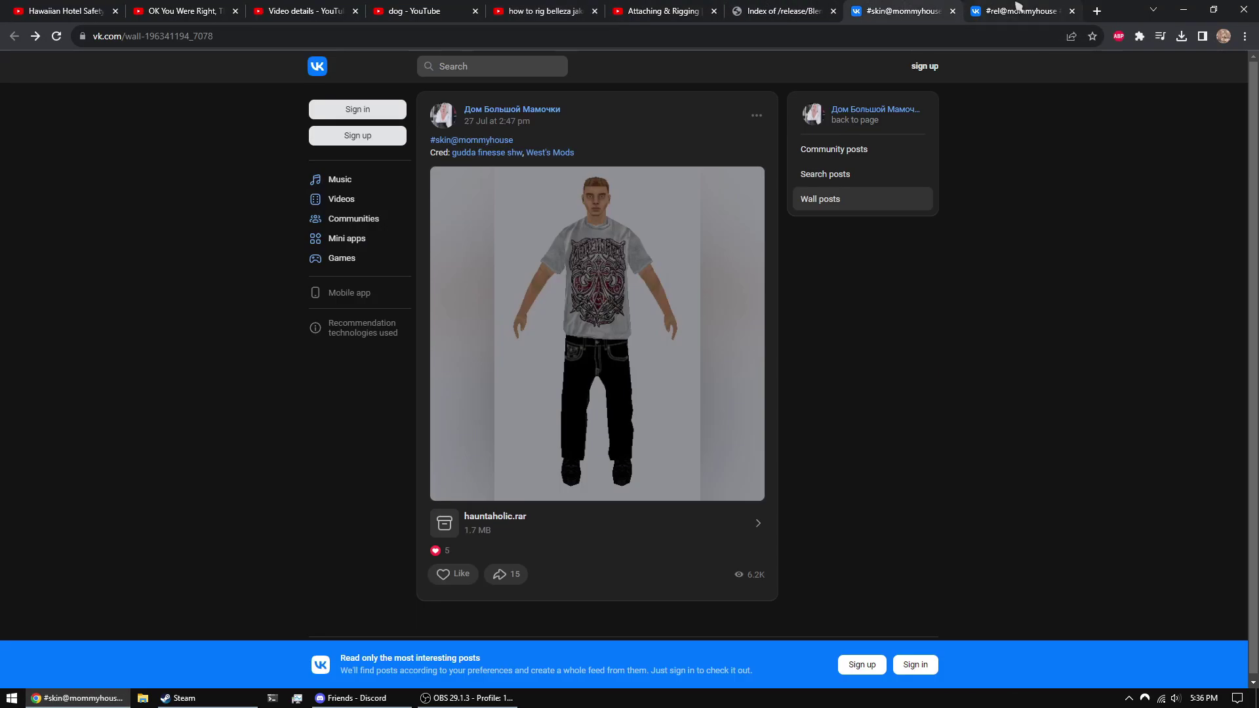
left_click(1016, 9)
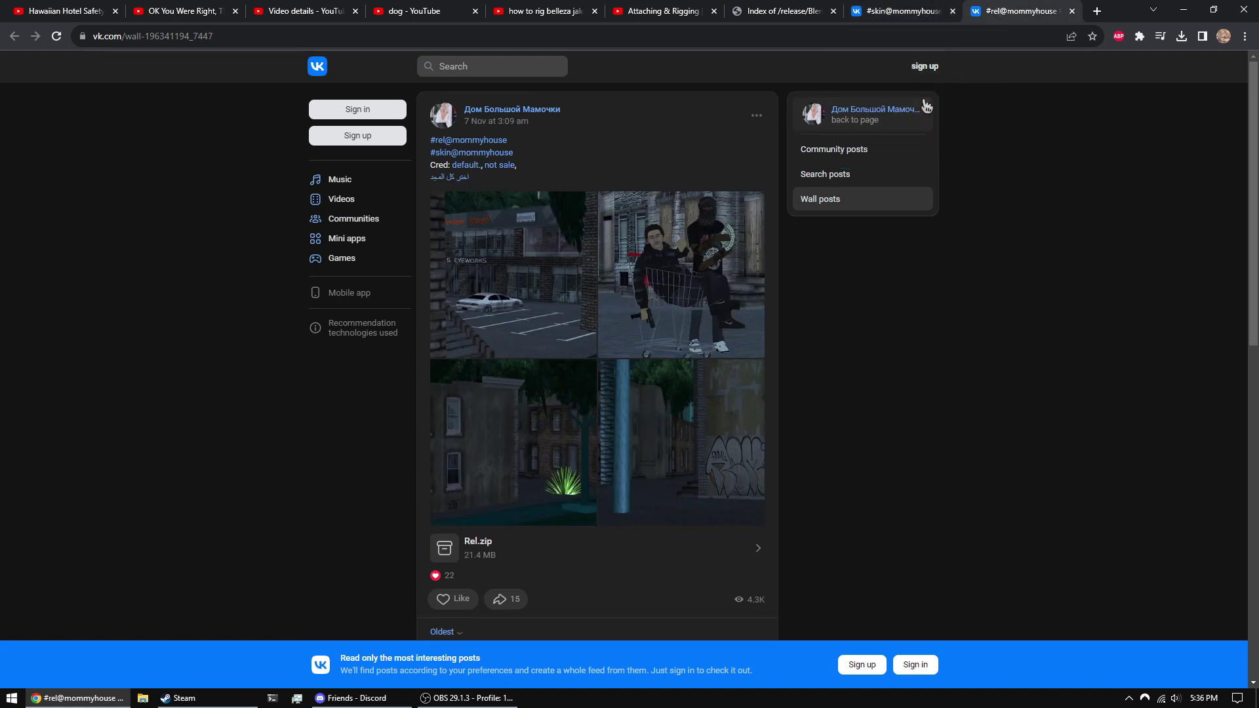
left_click(903, 7)
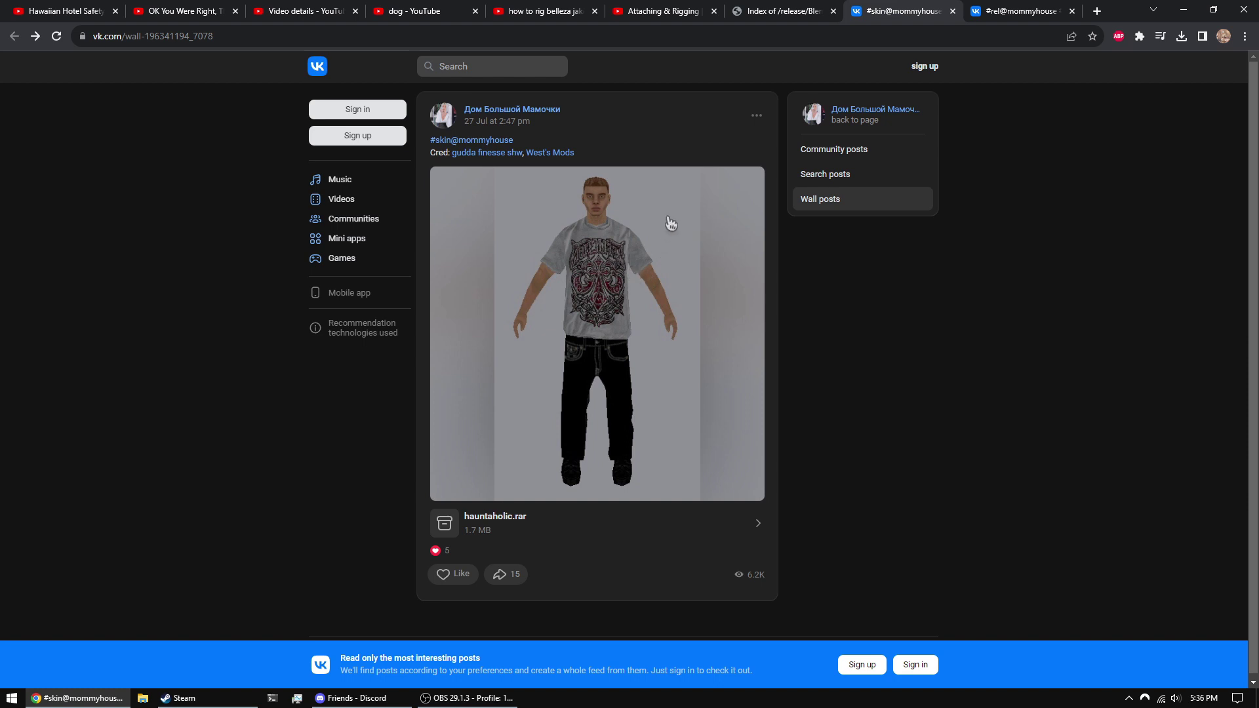
left_click(1006, 5)
left_click(910, 6)
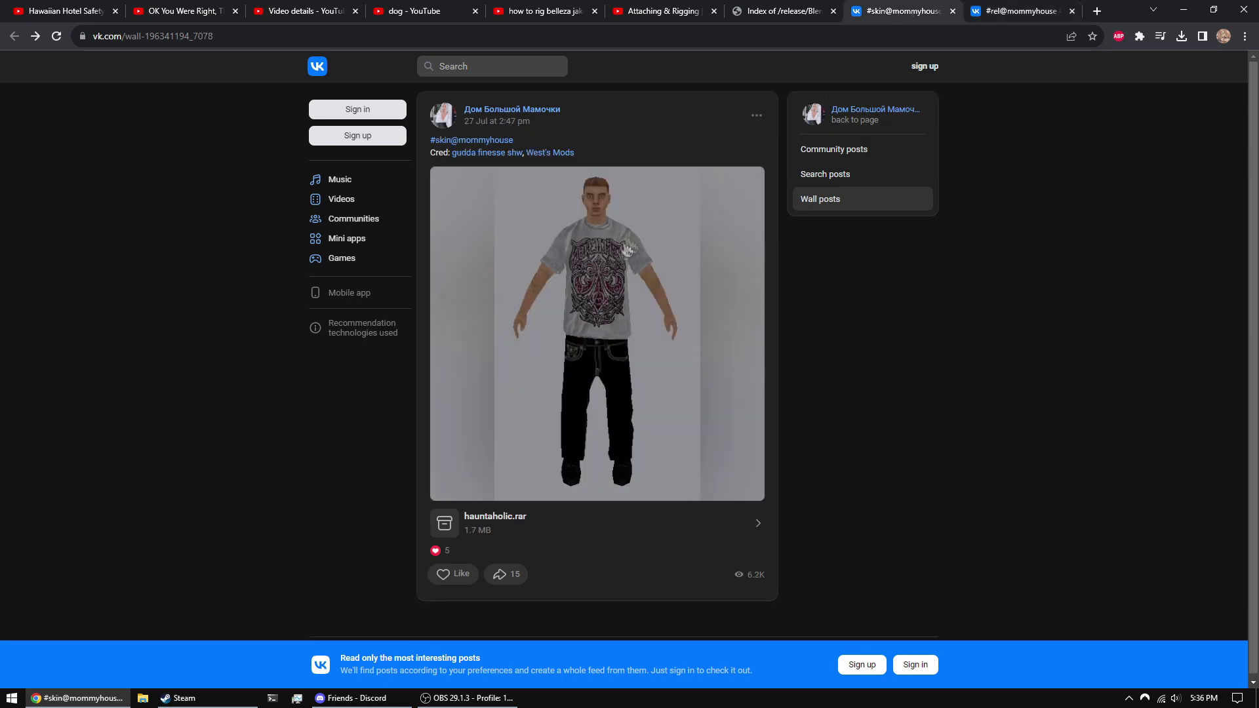
- Revisit the video "how to rig belleza jake clothes for second life" and expand the reply to its pinned comment
left_click(685, 12)
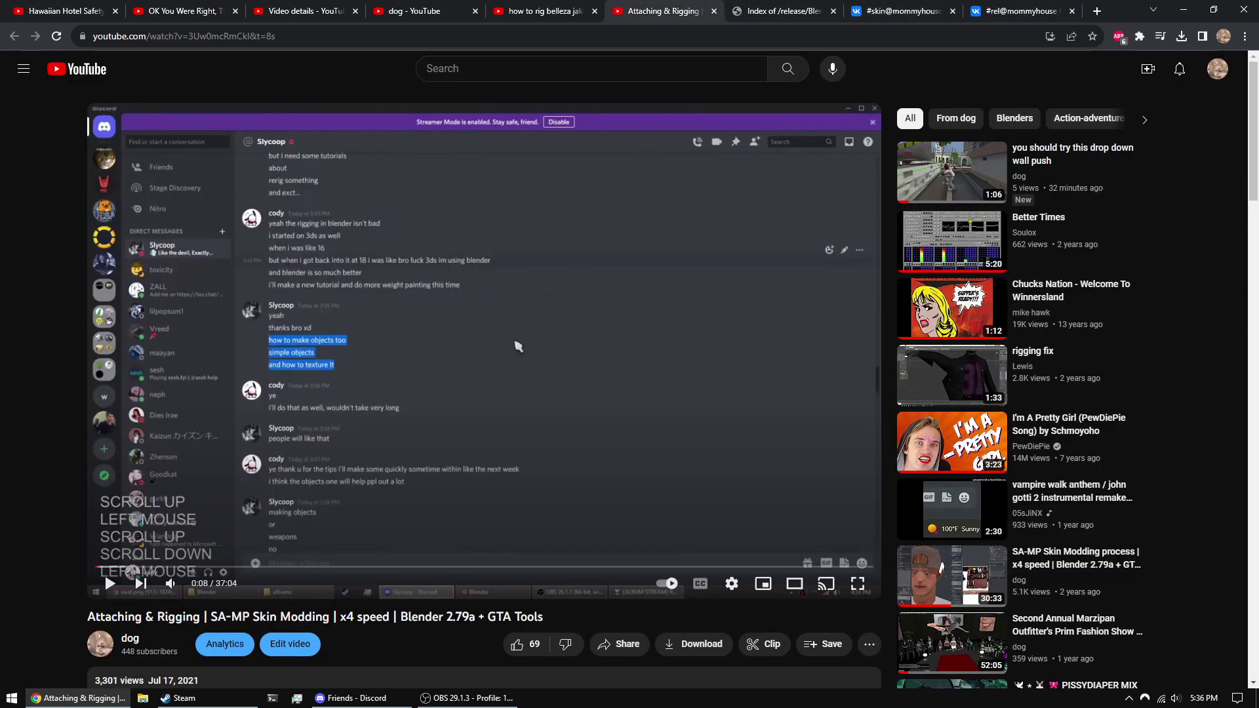
left_click(537, 11)
scroll(466, 347, "down", 7)
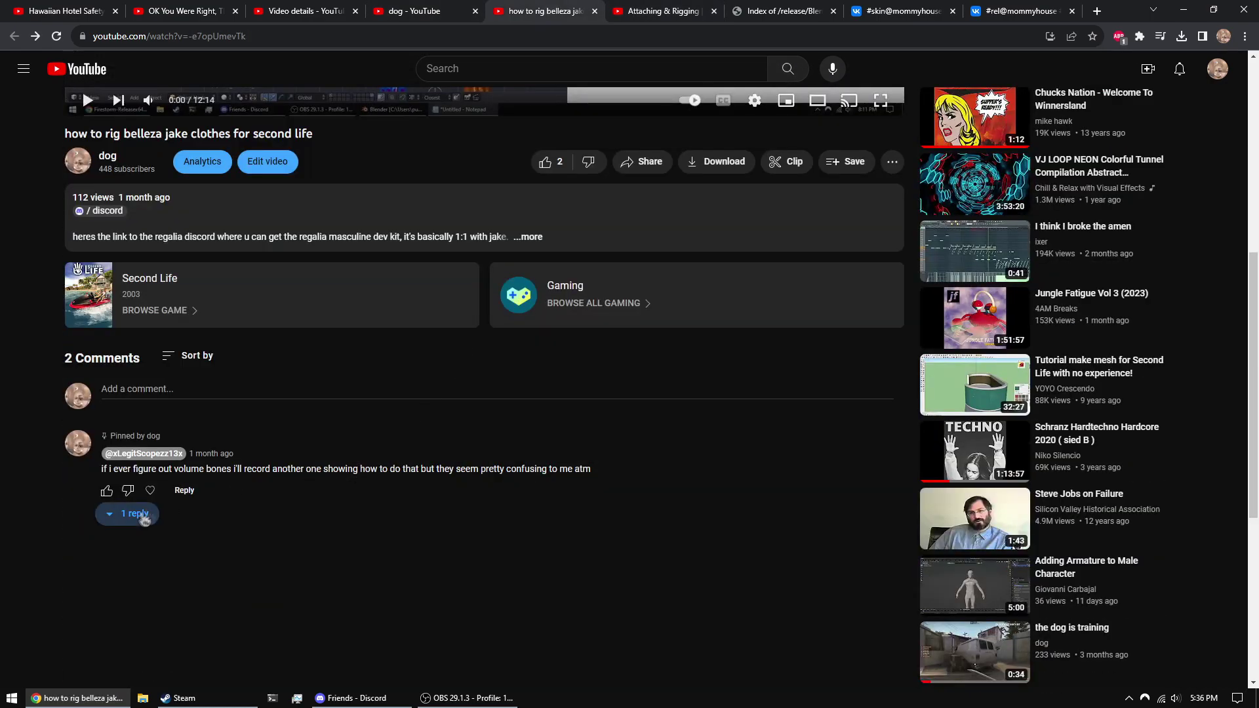
left_click(143, 518)
scroll(359, 518, "up", 7)
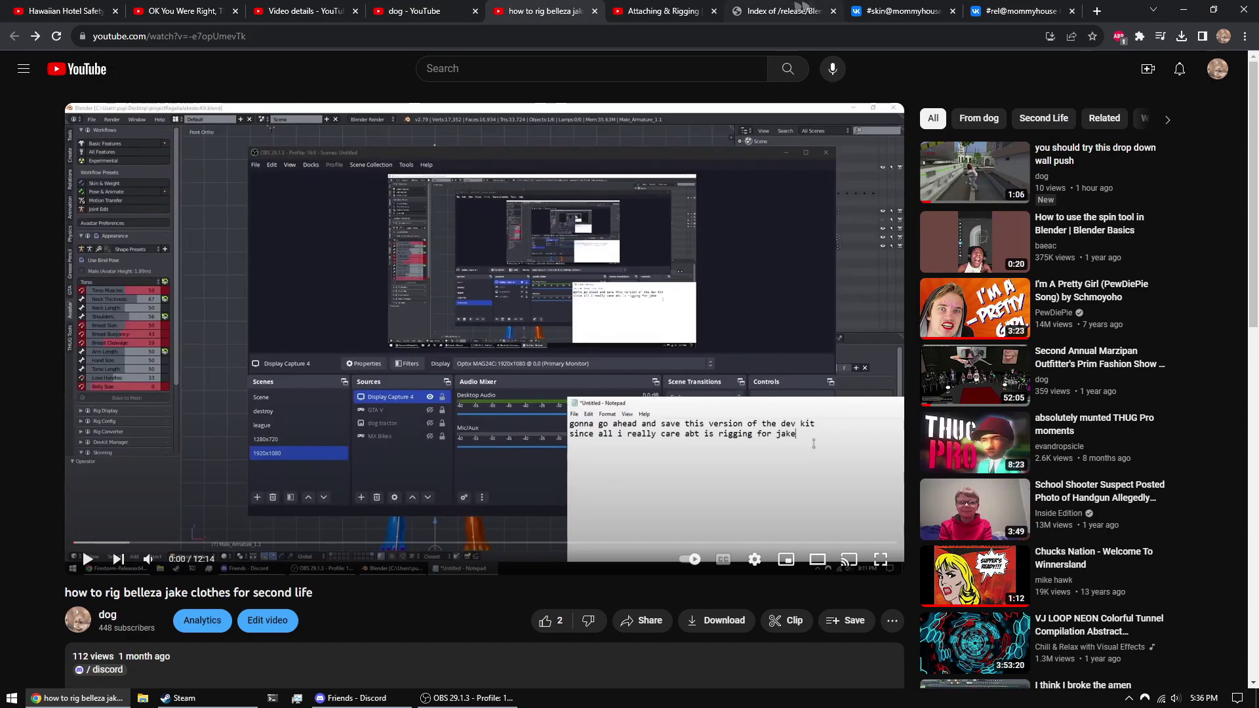
- Compare the skin in the hauntaholic.rar post with the Rel.zip post's enlarged photo of two characters and a shopping cart
left_click(898, 11)
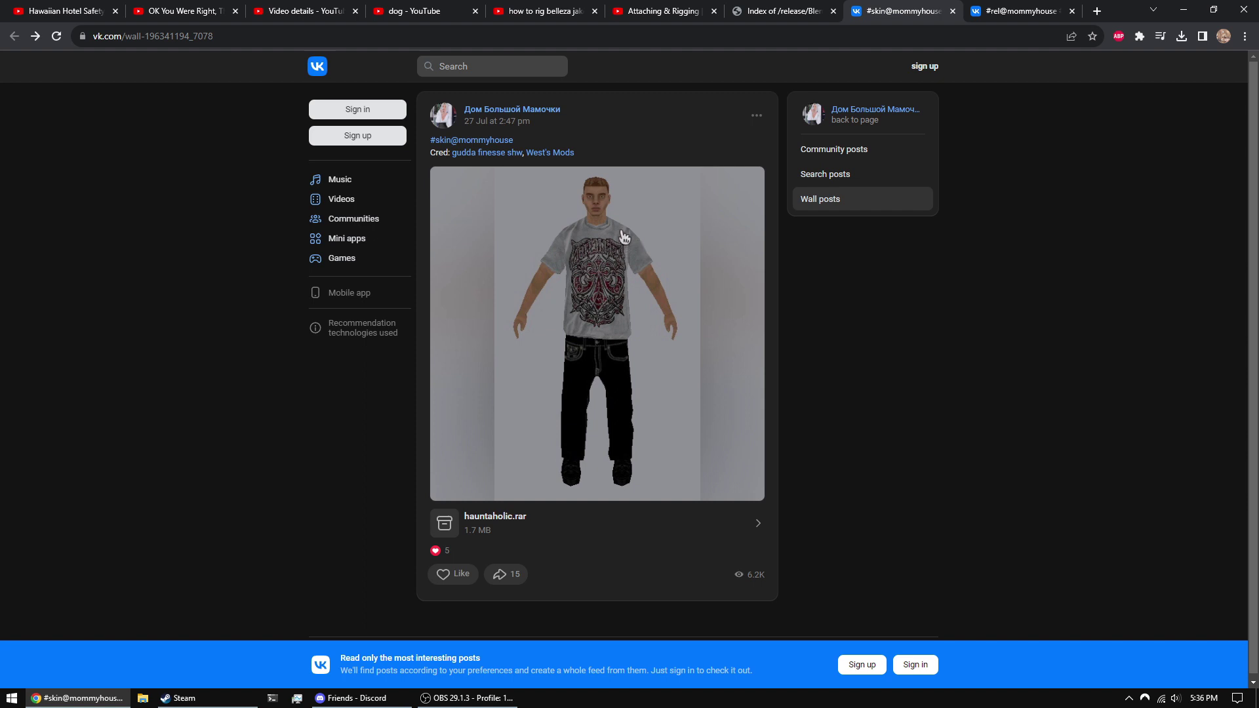
key("ctrl+Tab")
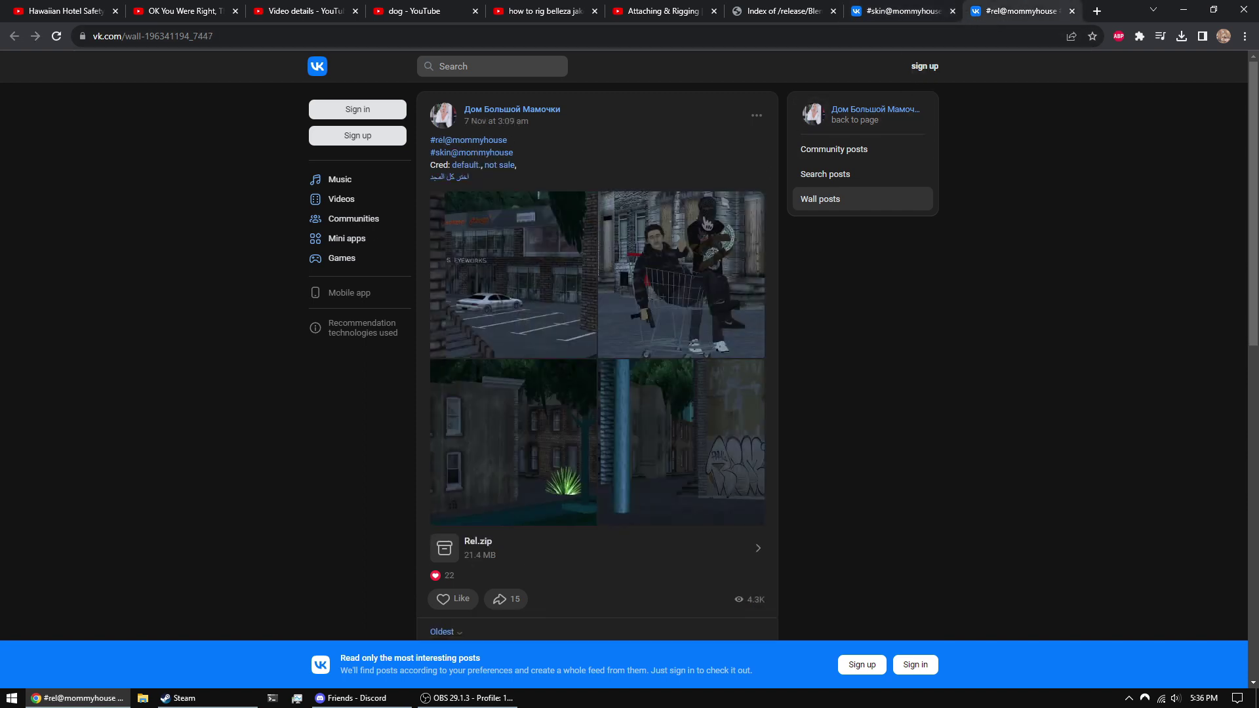
left_click(707, 231)
left_click(750, 208)
left_click(707, 231)
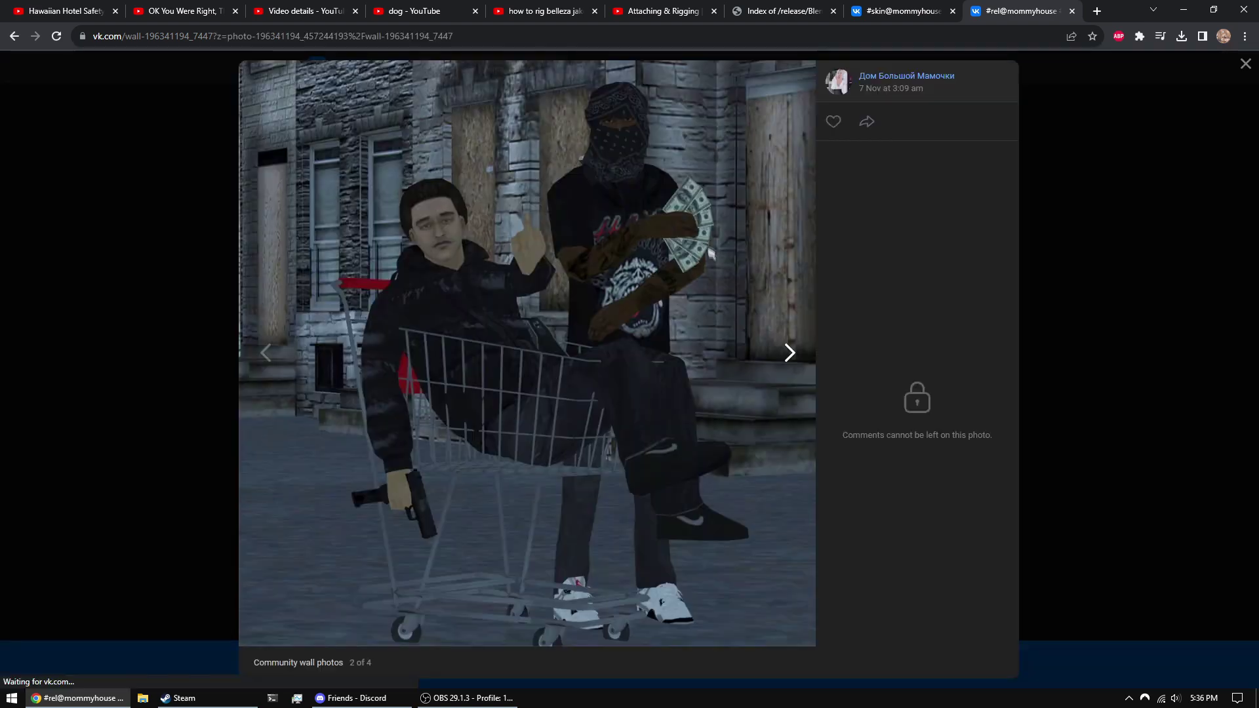
left_click(892, 7)
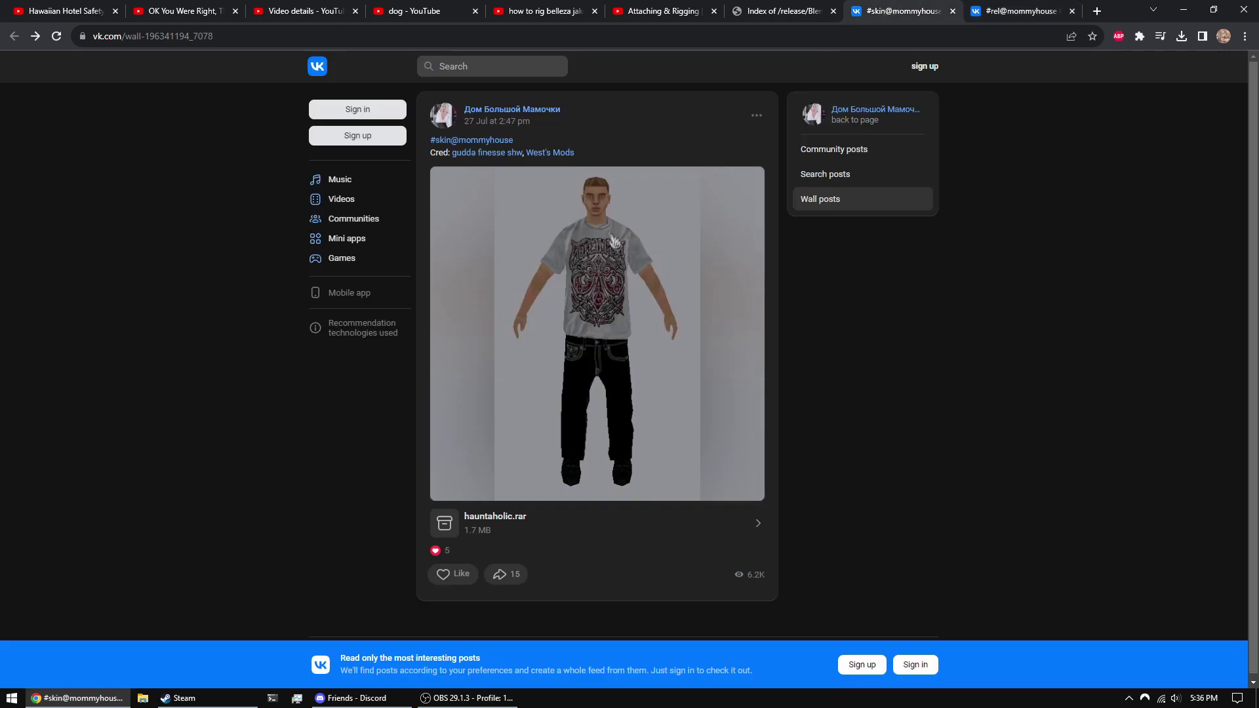
left_click(983, 19)
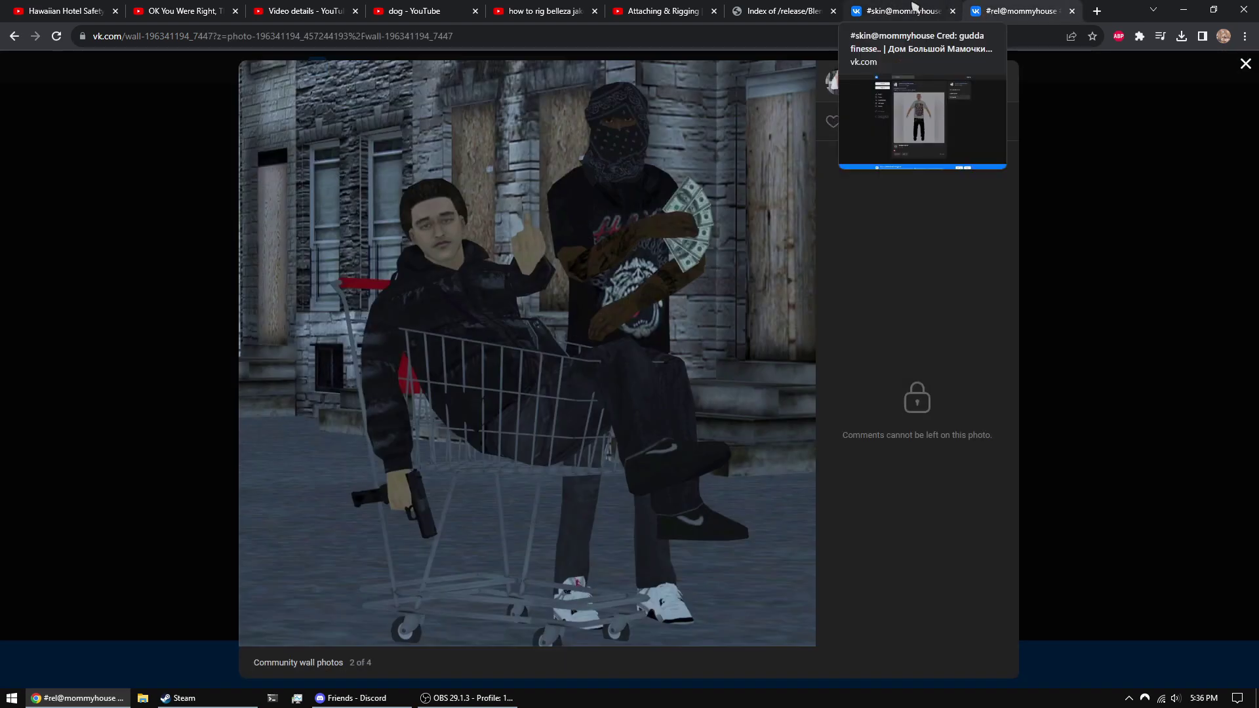
- Open the contents of the hauntaholic.rar archive attached to the VK skin post
left_click(869, 15)
left_click(554, 510)
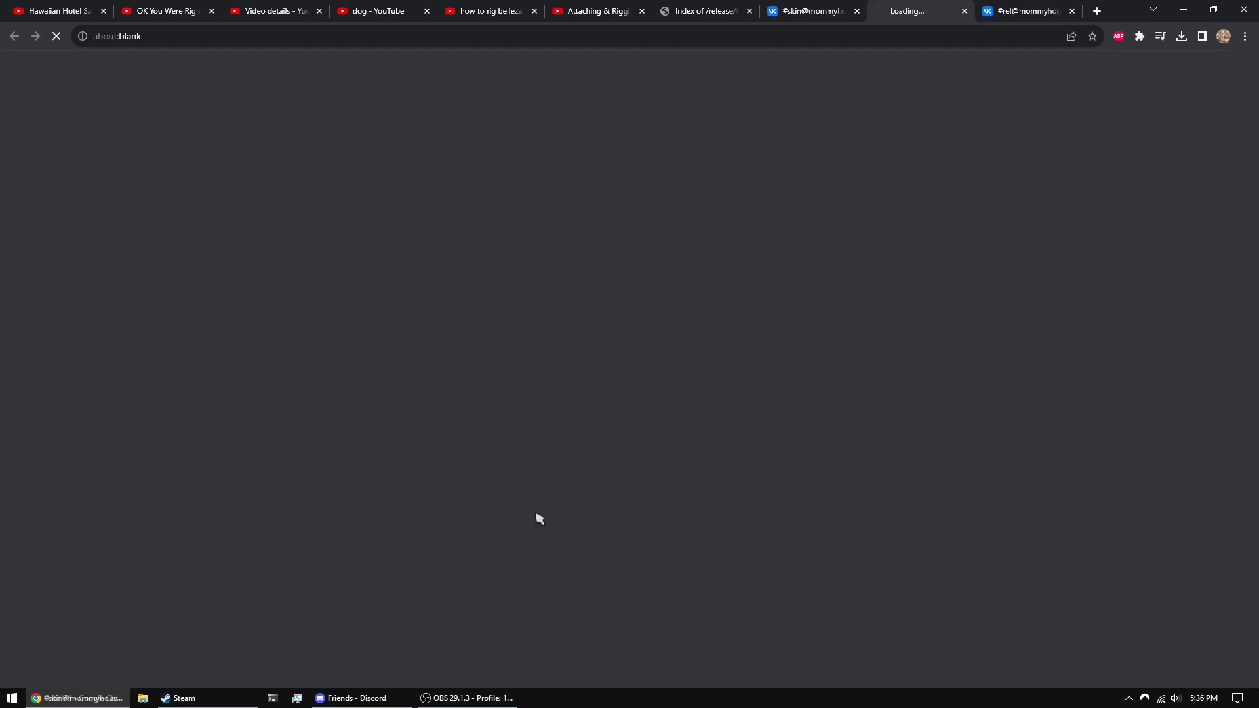
left_click(1002, 19)
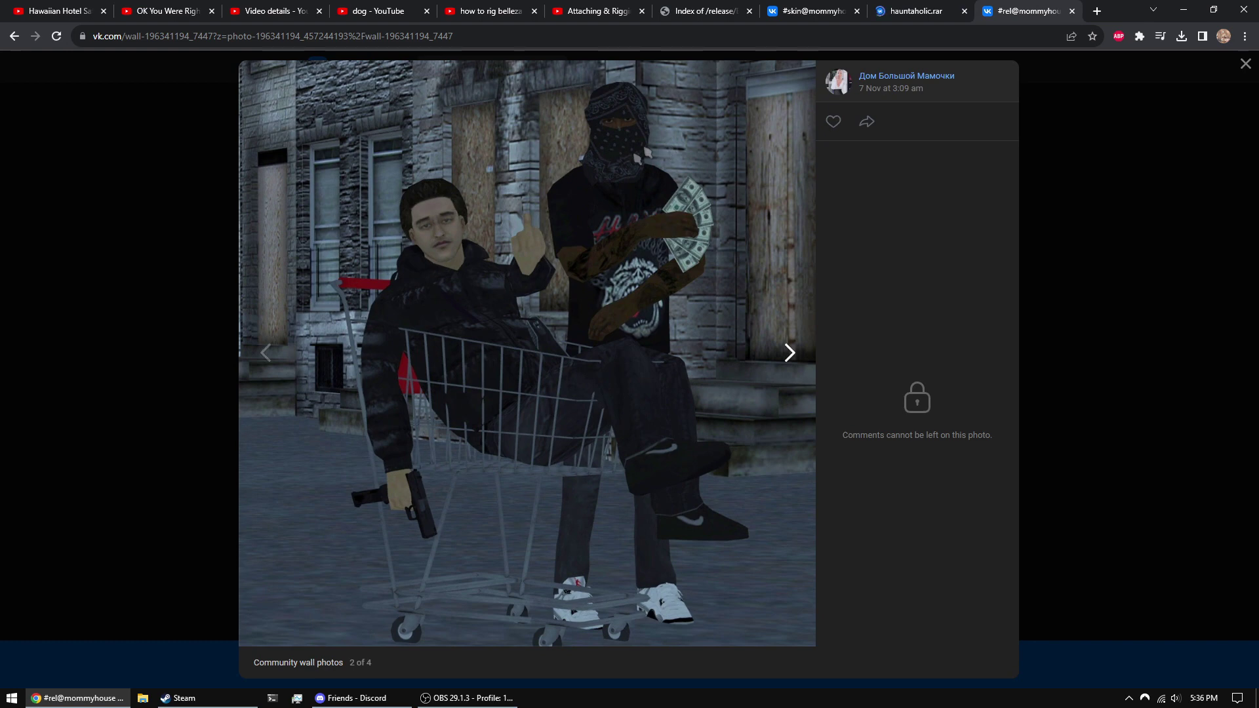
left_click(813, 11)
left_click(917, 11)
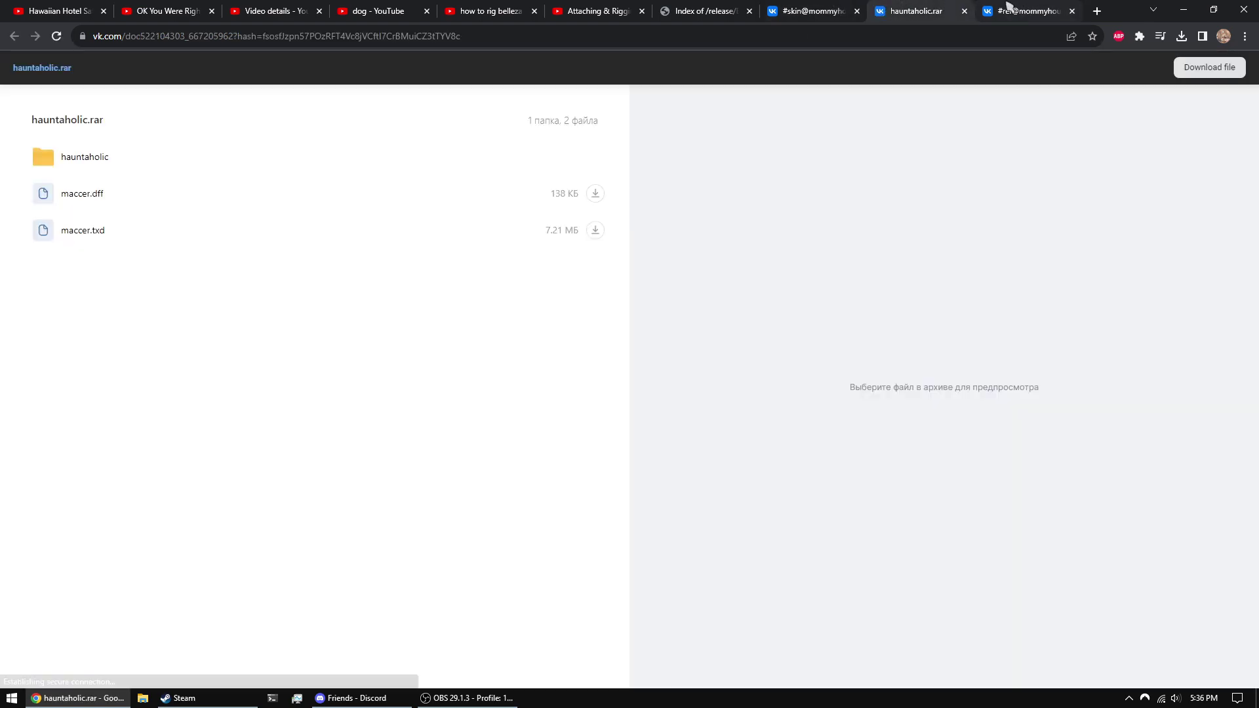
- Close the enlarged photo in the other VK post and open its attached Rel.zip archive
left_click(1009, 7)
key("Escape")
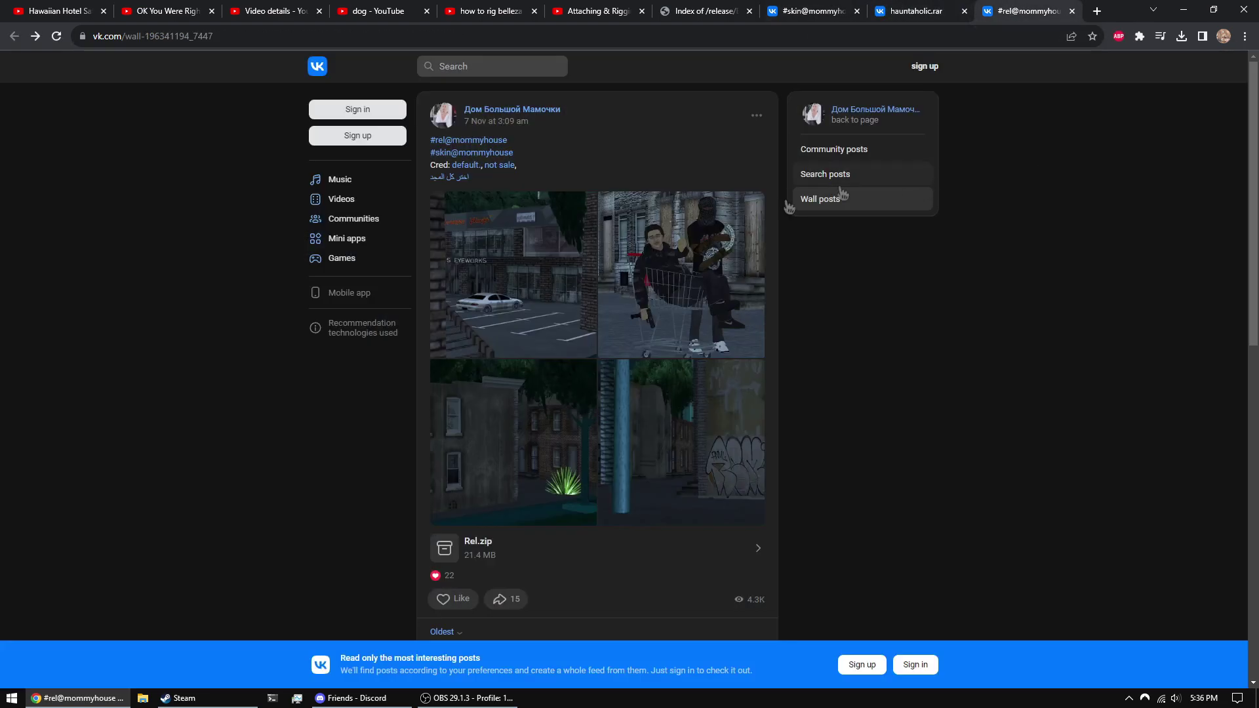
left_click(504, 563)
- Download maccer.dff from the hauntaholic.rar archive
left_click(839, 18)
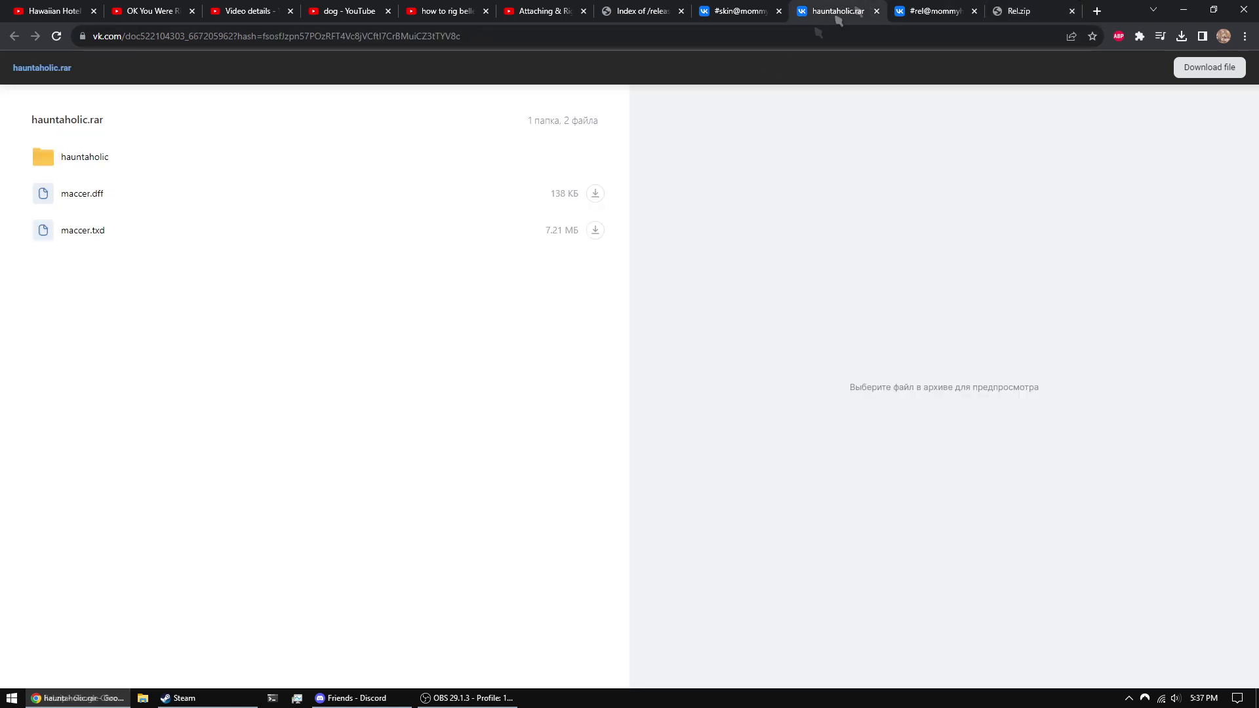
left_click(594, 193)
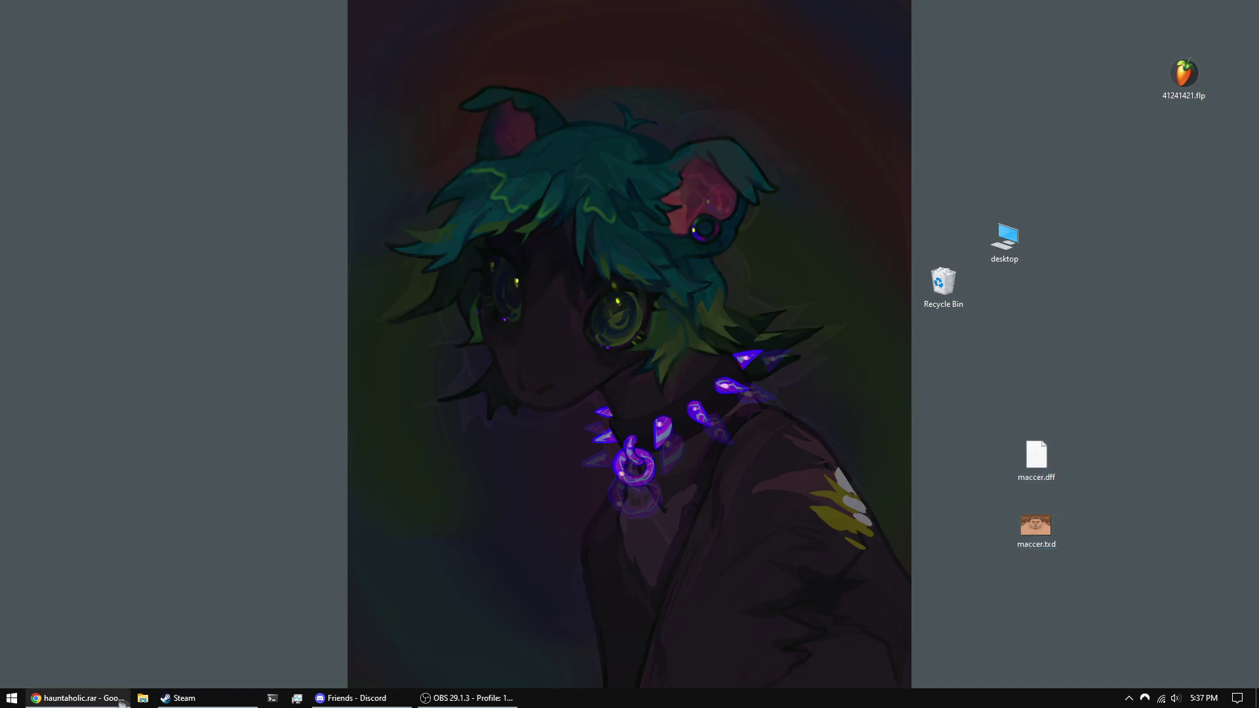
left_click(121, 700)
- Open the skins folder inside the Rel.zip archive
left_click(934, 11)
left_click(1022, 10)
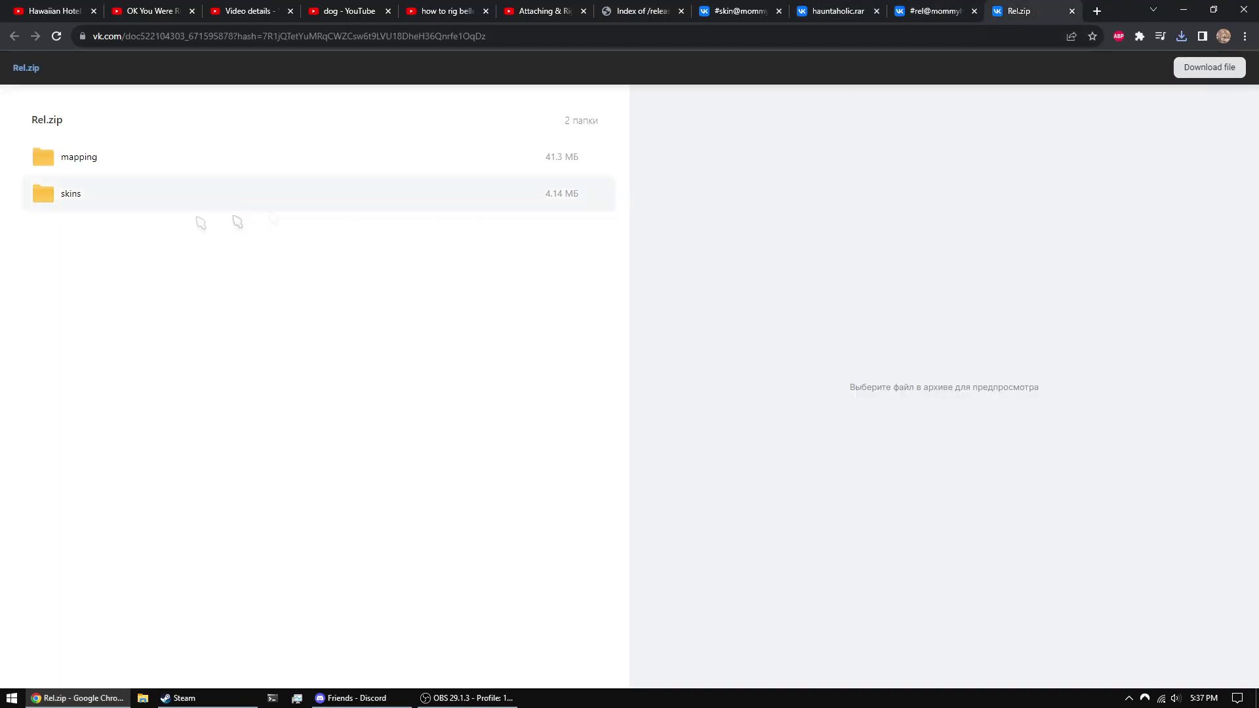
double_click(73, 197)
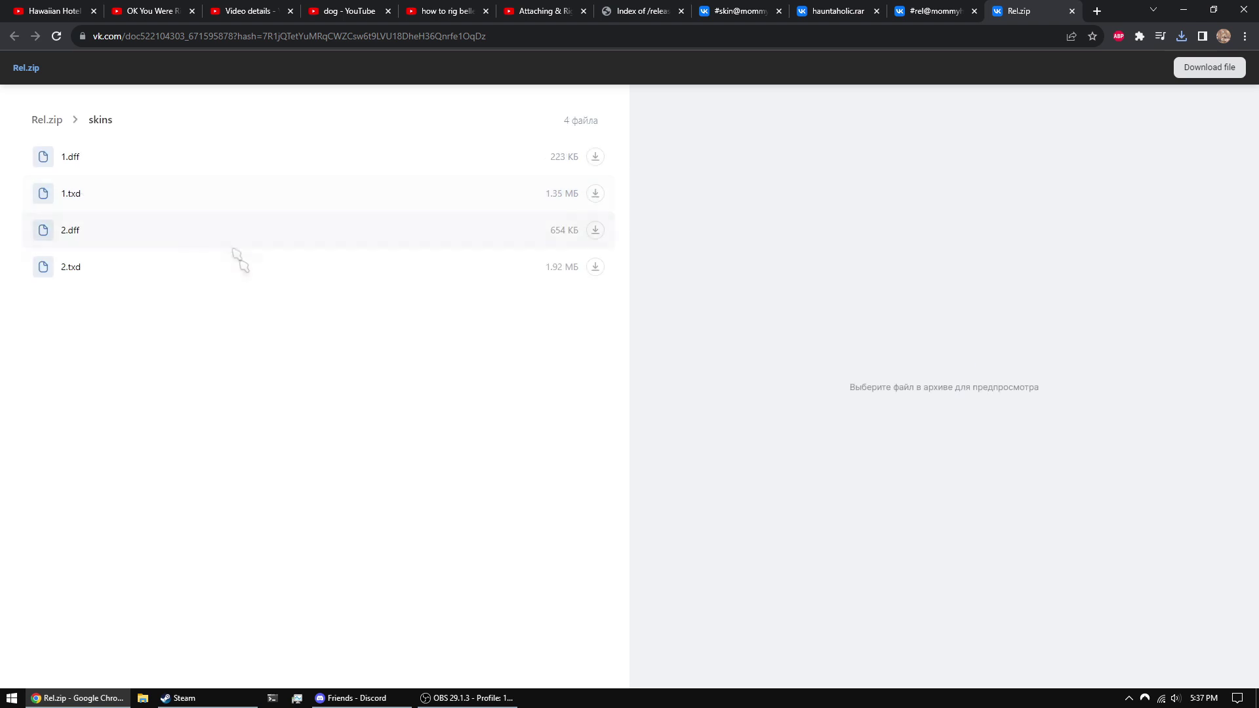
- Try to download 2.dff from the skins folder, checking the recent download history for it
left_click(88, 223)
left_click(90, 256)
left_click(99, 231)
left_click(596, 238)
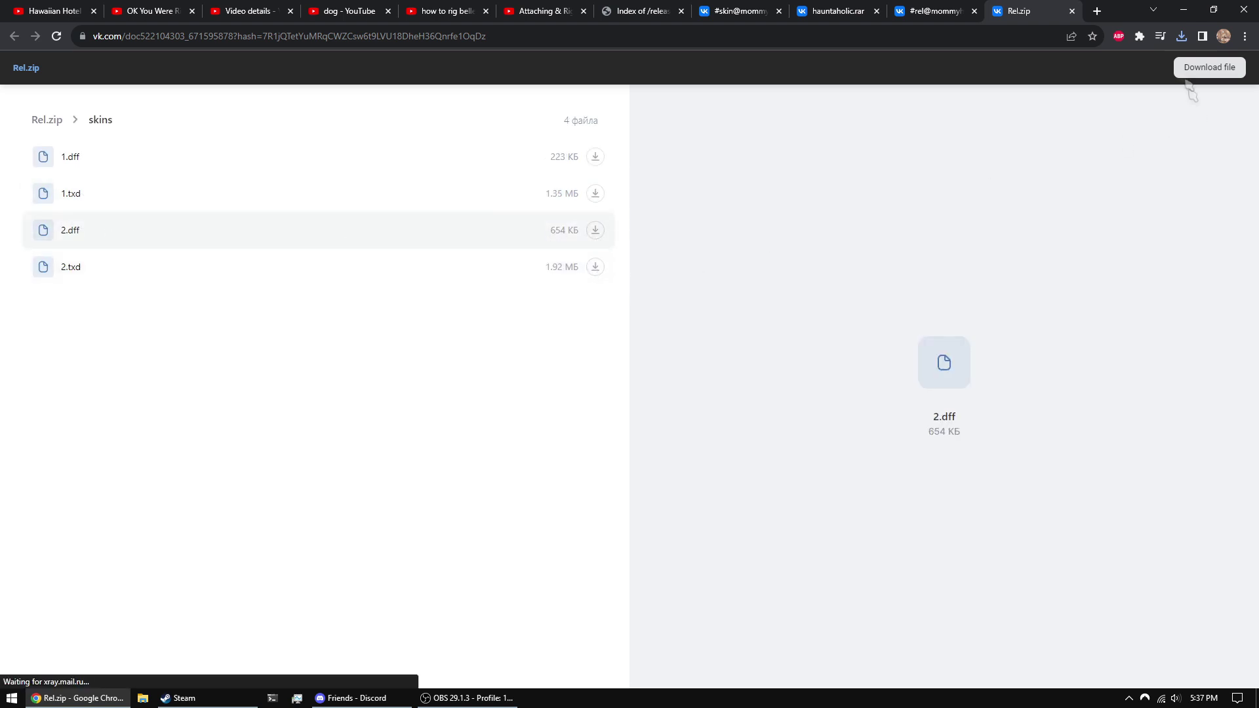
left_click(1180, 36)
left_click(801, 193)
left_click(1180, 36)
left_click(595, 231)
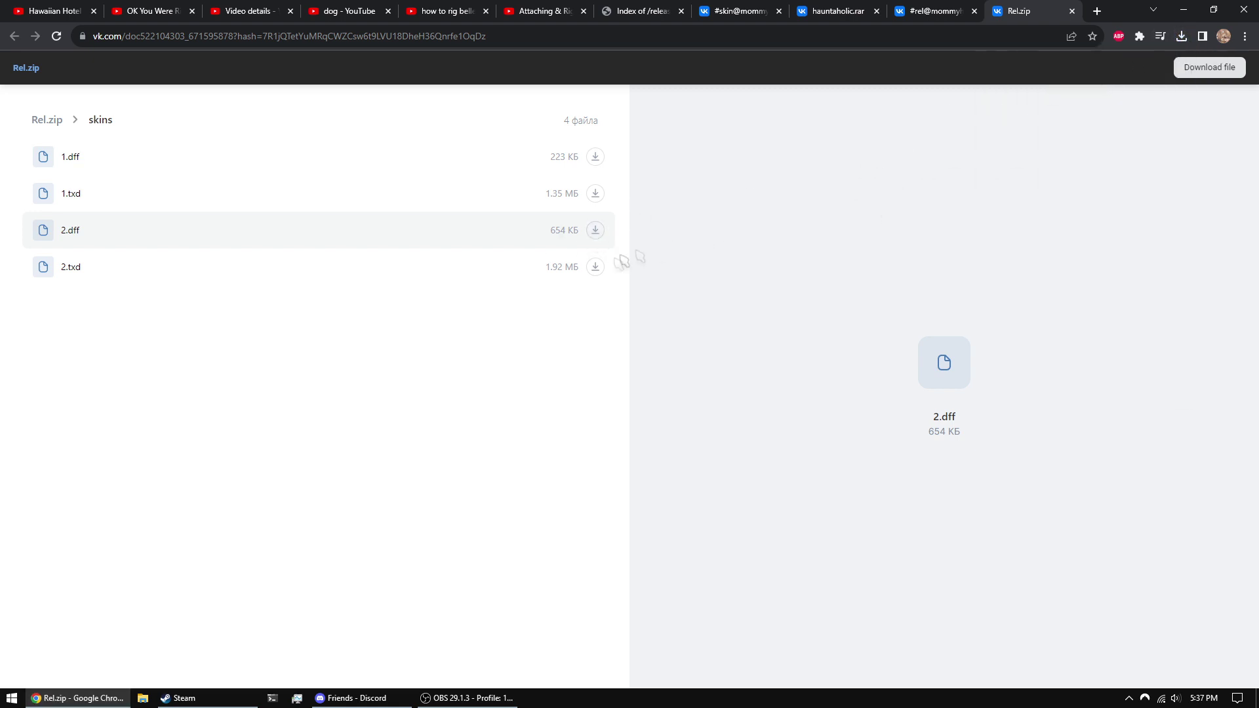
- Download 2.txd from the skins folder, show it in the Downloads folder, and return to the Rel.zip archive
left_click(595, 267)
left_click(1140, 93)
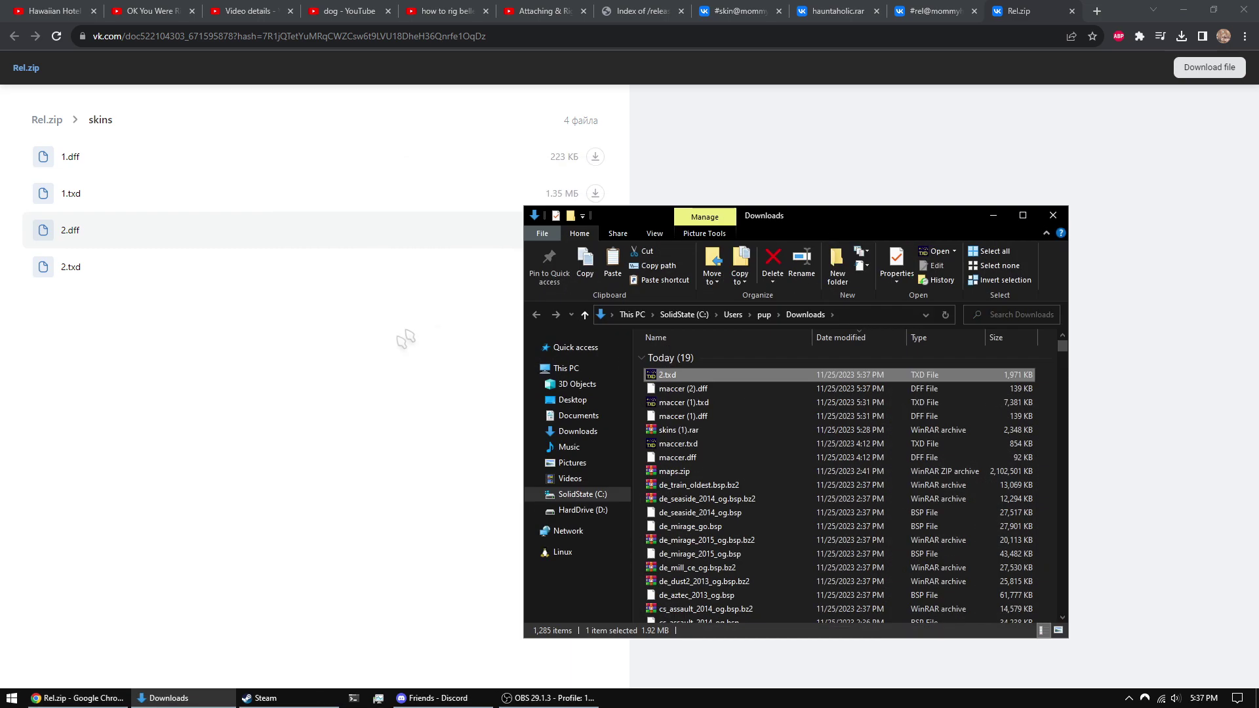
left_click(405, 339)
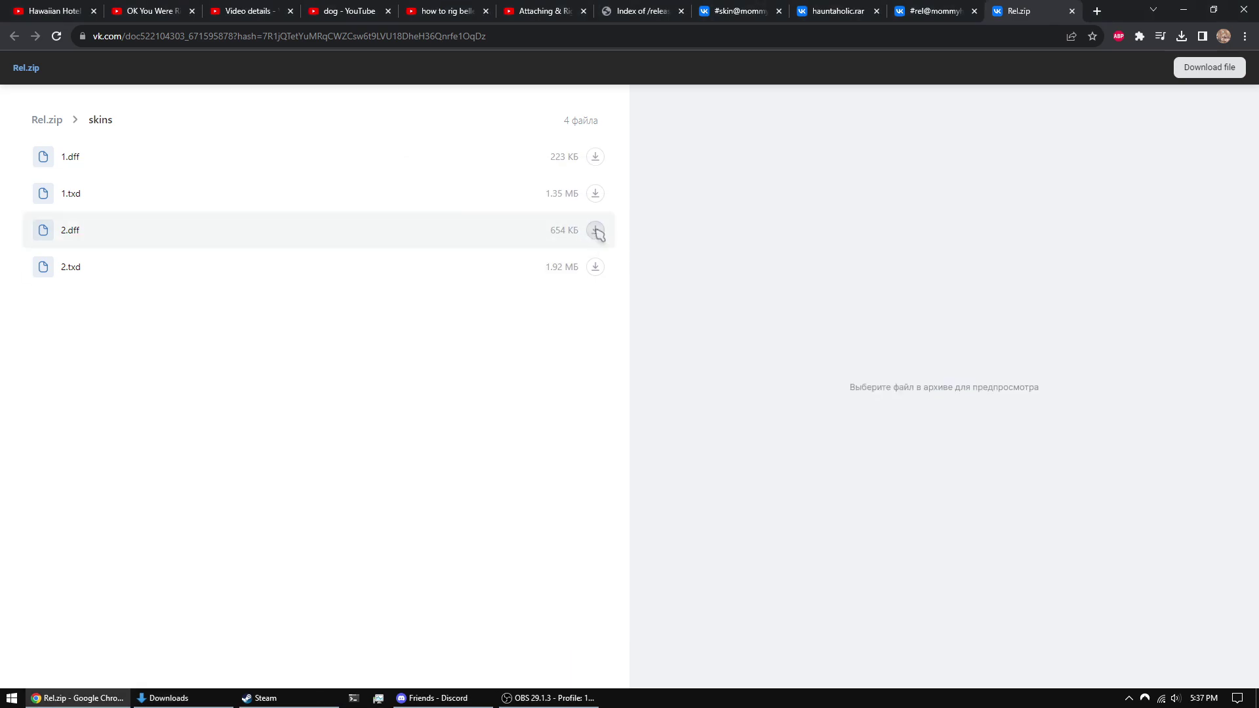
- Download 2.dff from the skins folder of Rel.zip, show the Downloads folder and refresh its listing
left_click(1181, 37)
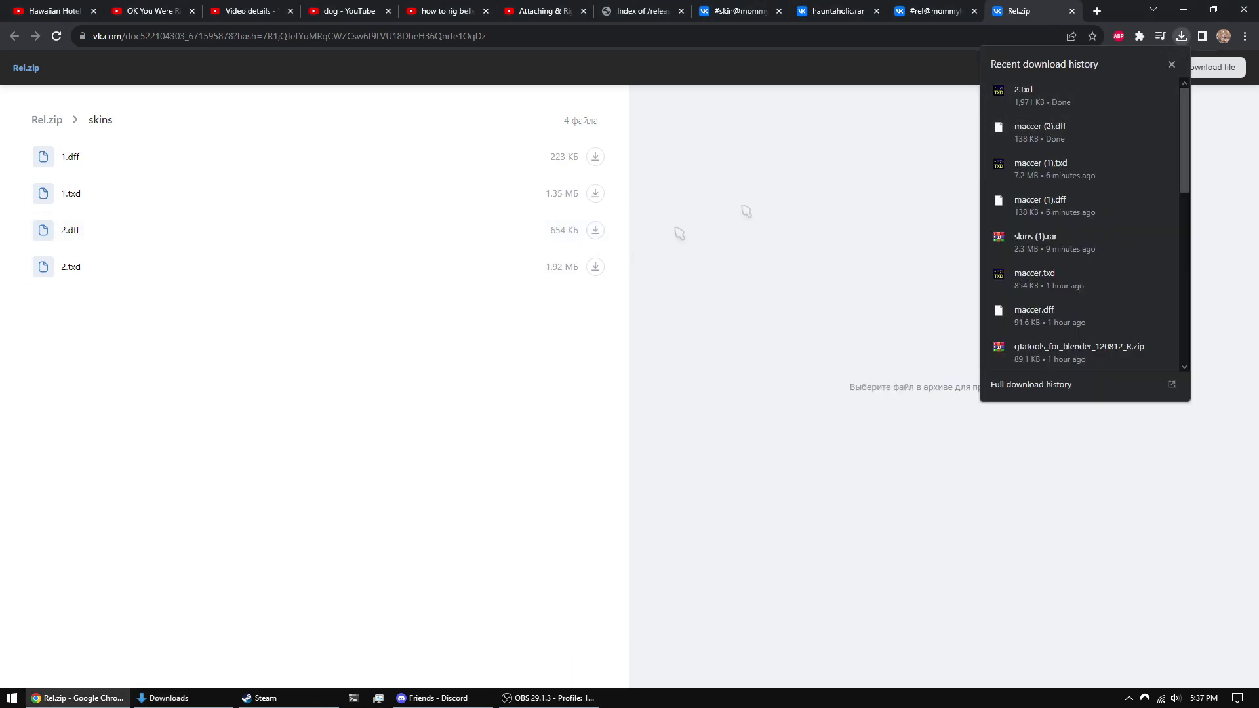
left_click(595, 232)
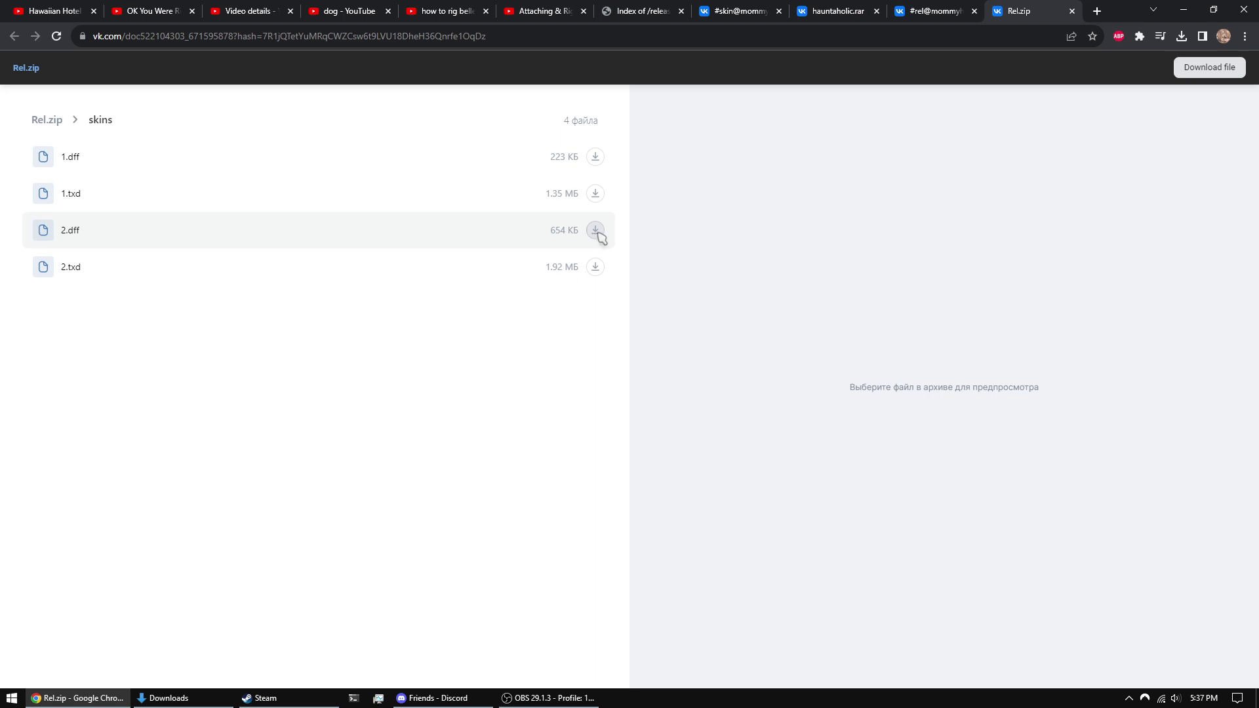
left_click(600, 234)
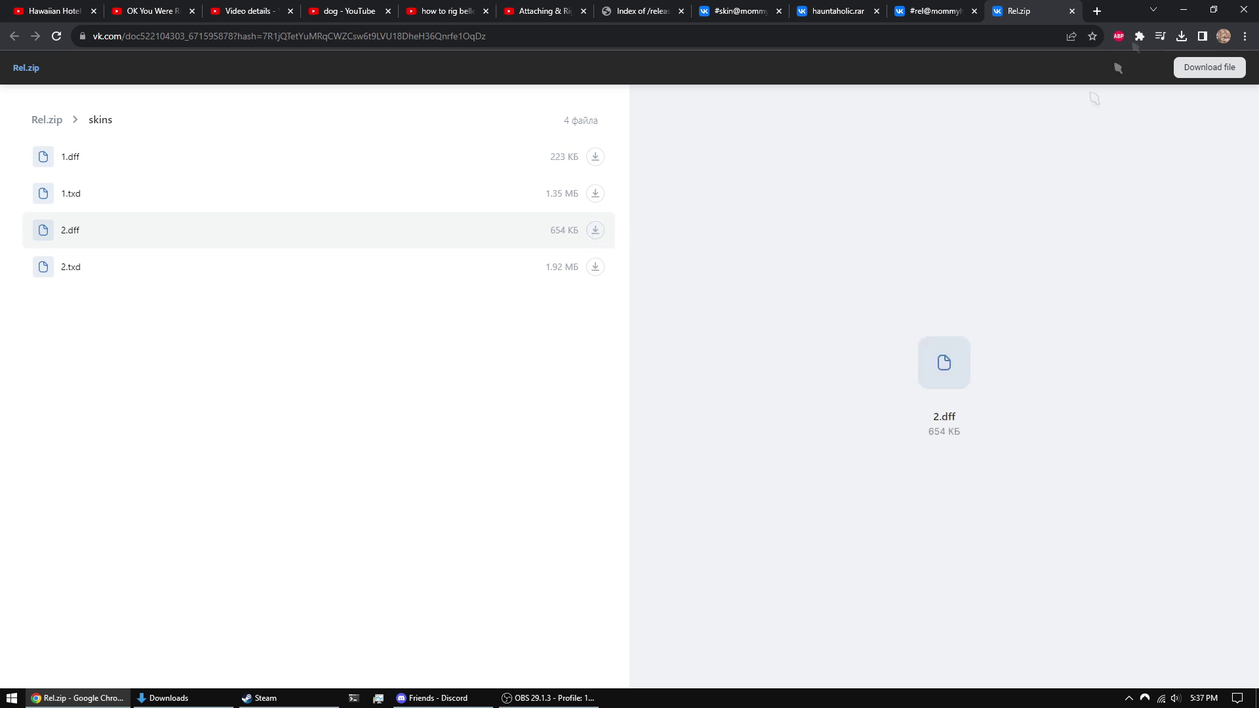
left_click(1139, 36)
left_click(1160, 36)
left_click(1163, 38)
left_click(1160, 36)
left_click(1160, 36)
left_click(1181, 36)
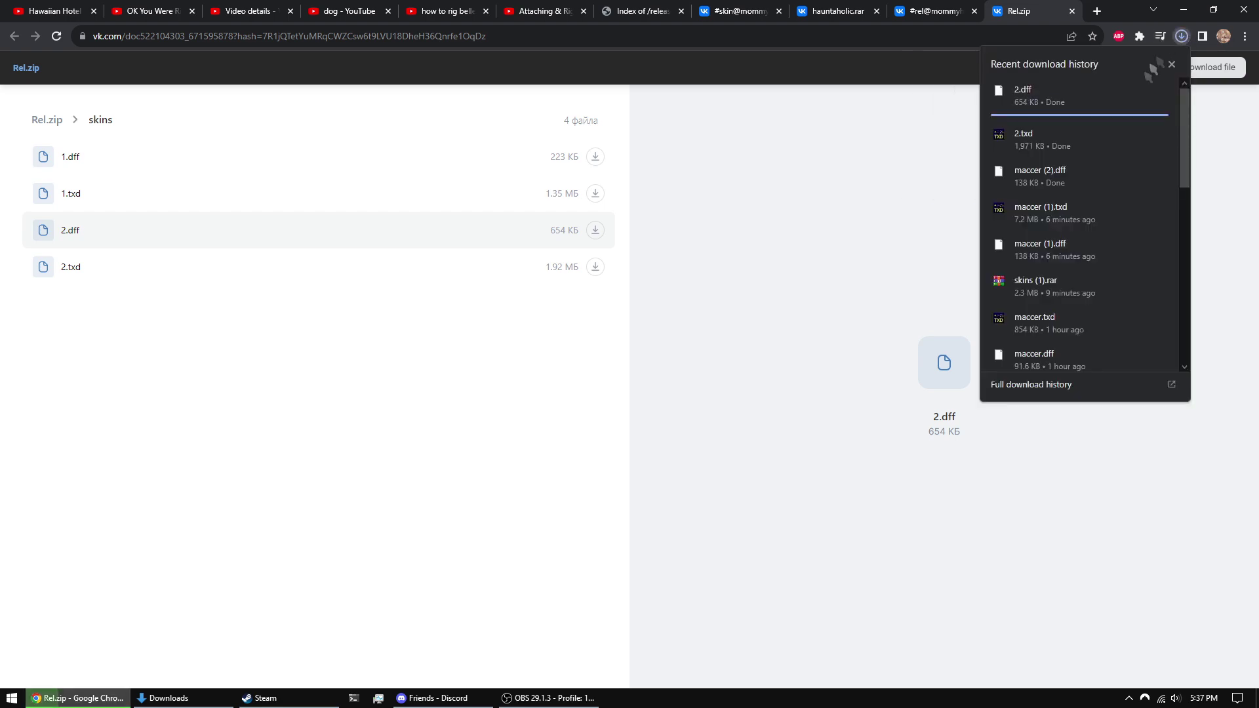
left_click(1132, 125)
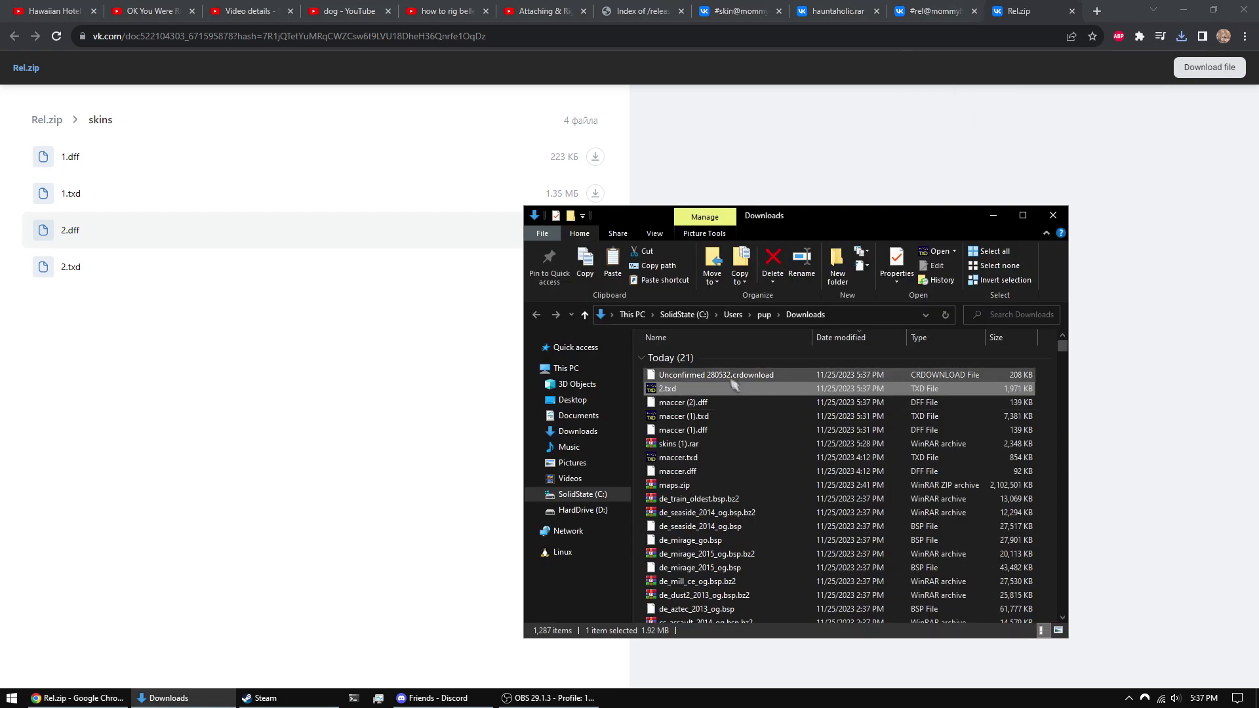
left_click(946, 316)
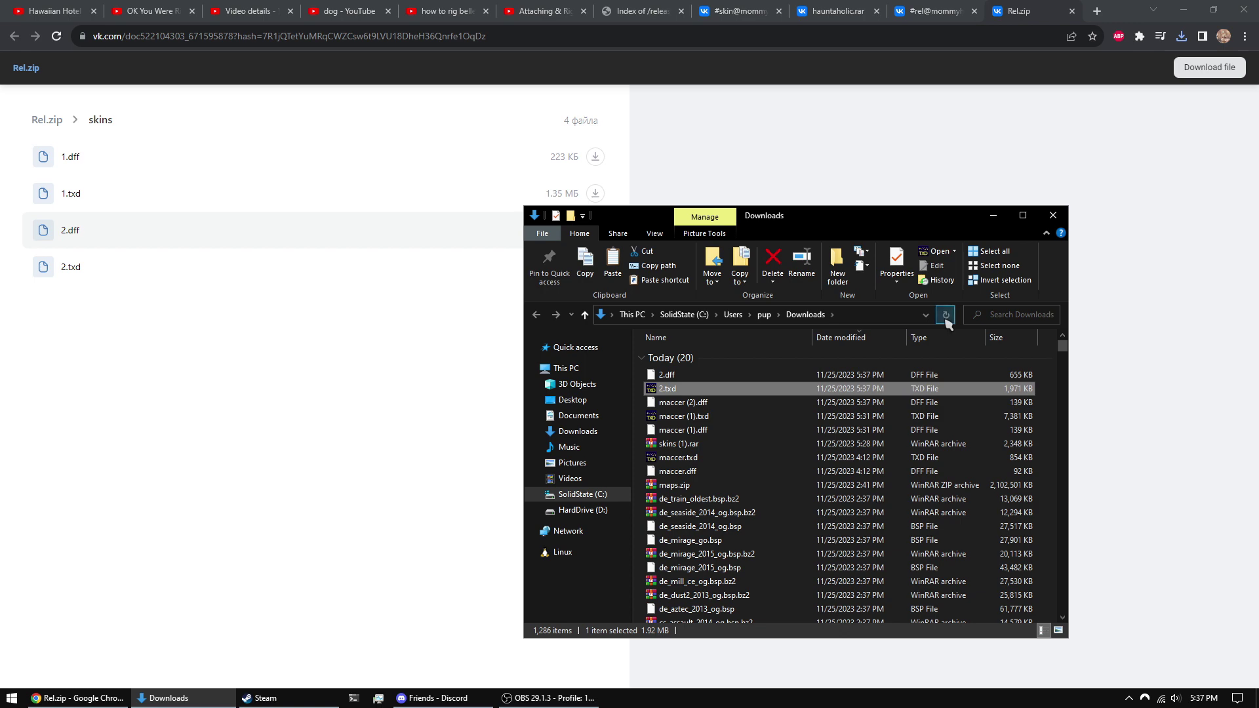
- Open 2.txd in Magic.TXD and look through its textures, including hellstar and novi4ok, and close it
double_click(708, 392)
left_click(483, 323)
left_click(450, 368)
left_click(446, 393)
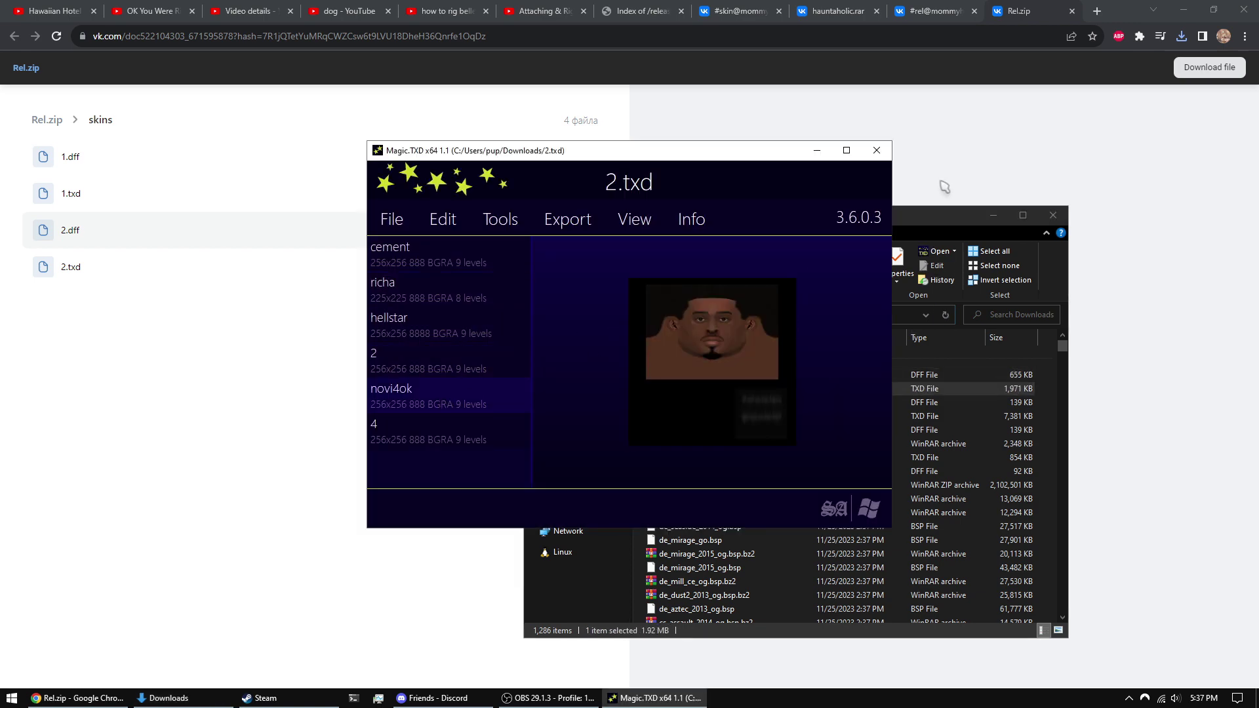
left_click(880, 154)
- Place 2.dff and 2.txd from the Downloads folder on the desktop beside the maccer files
left_click_drag(742, 378, 720, 392)
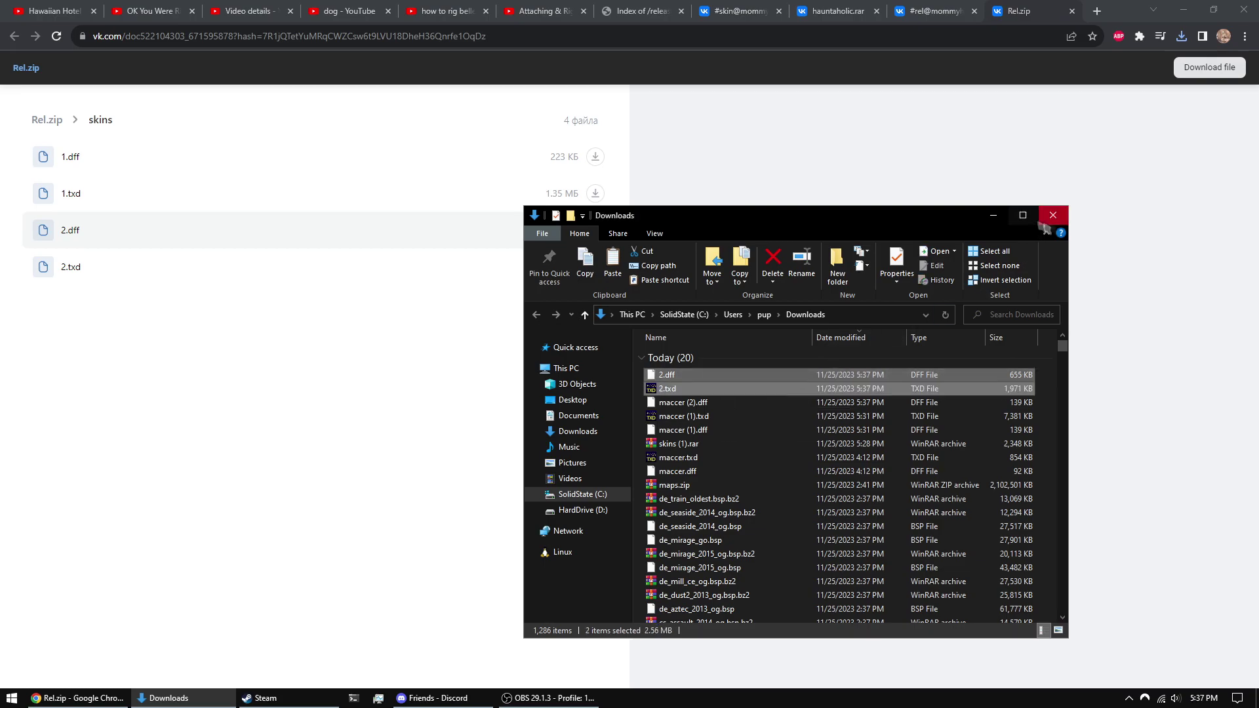
left_click(1042, 219)
key("super+d")
right_click(949, 496)
left_click(985, 326)
left_click_drag(944, 491, 956, 456)
left_click(942, 430)
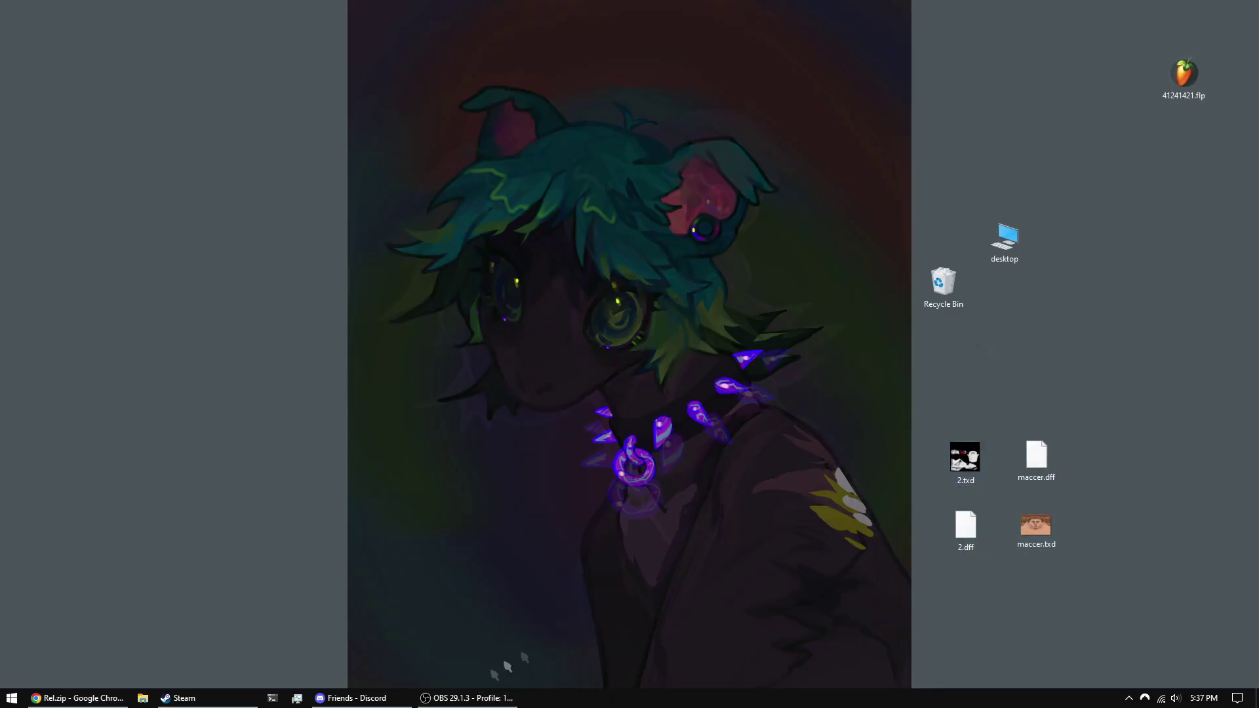
- Search the computer for blender 2.79, launch Blender 2.79a and show the GTA tools
key("super")
type("blender .2")
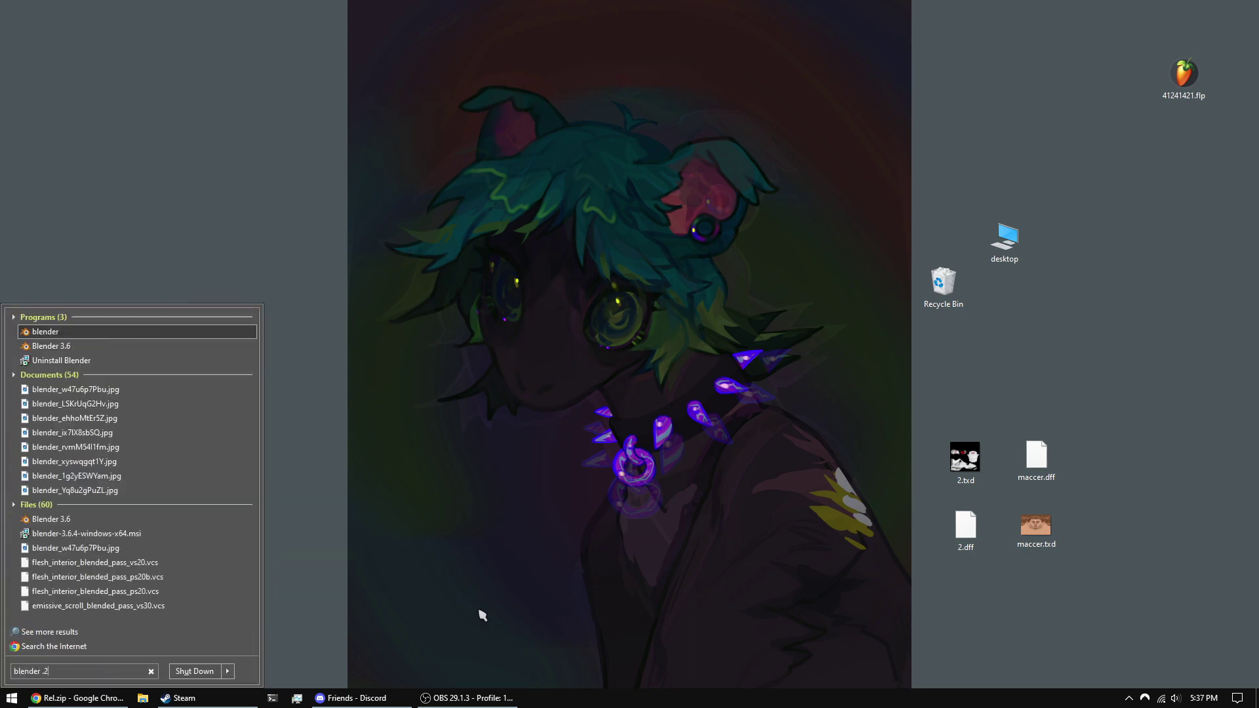
key("BackSpace")
key("BackSpace")
type("2.79")
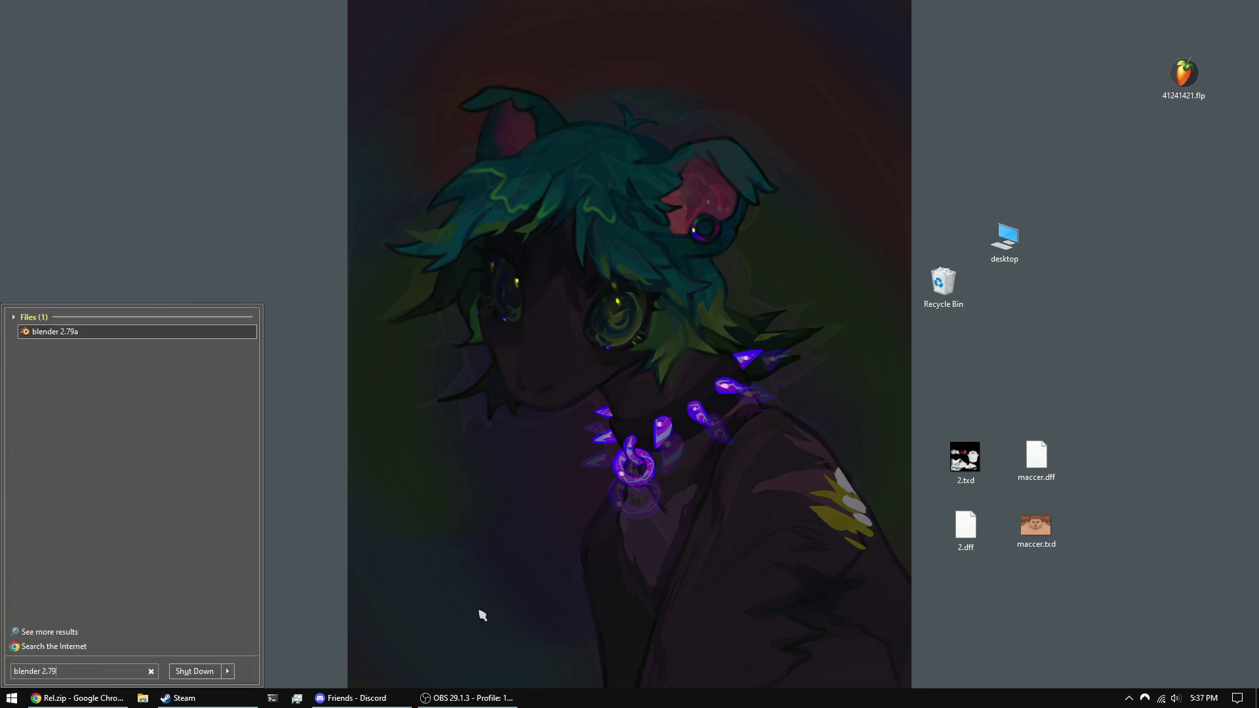
key("Return")
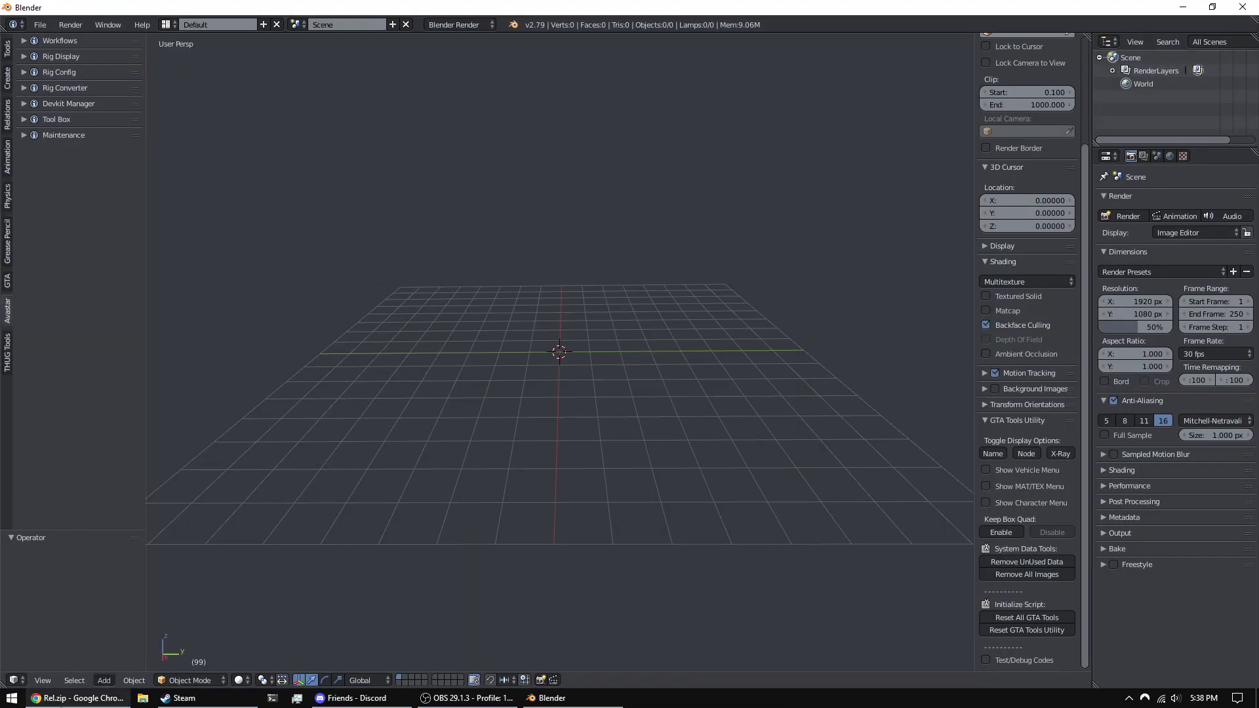
left_click(77, 697)
left_click(77, 697)
left_click(8, 286)
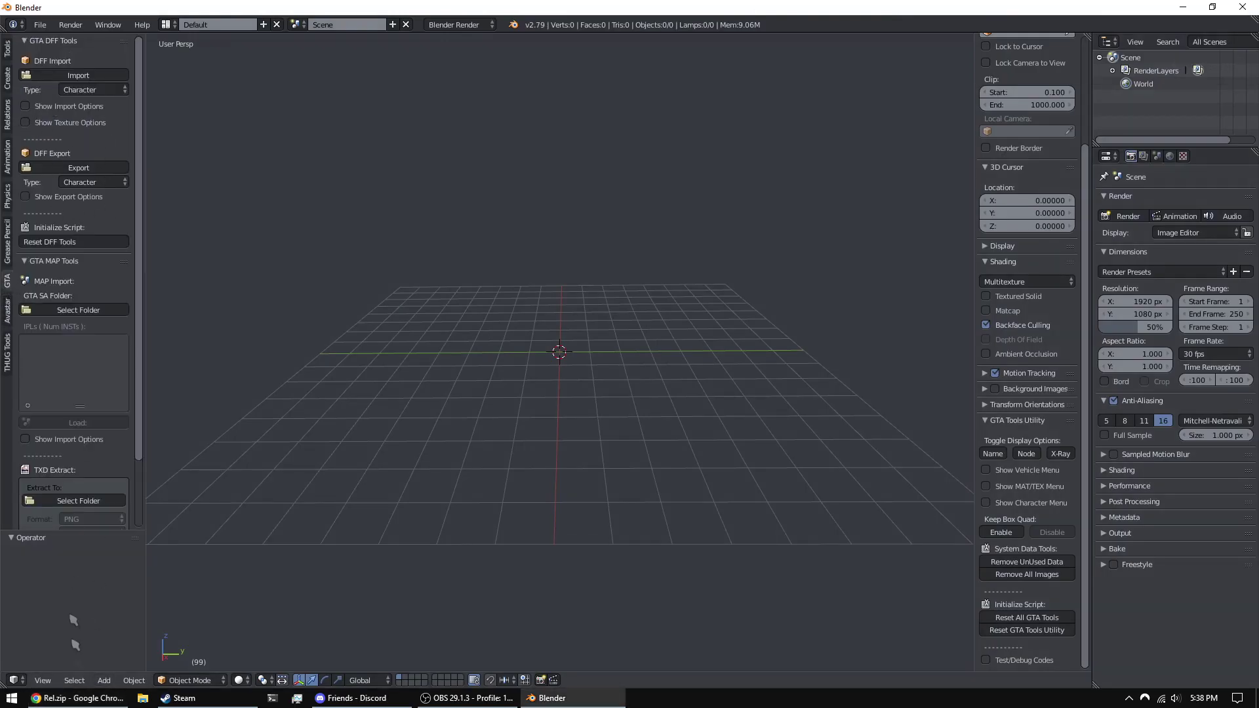
- Switch to Chrome, view the Attaching & Rigging video's description and open its channel in a new tab
left_click(78, 697)
left_click(544, 11)
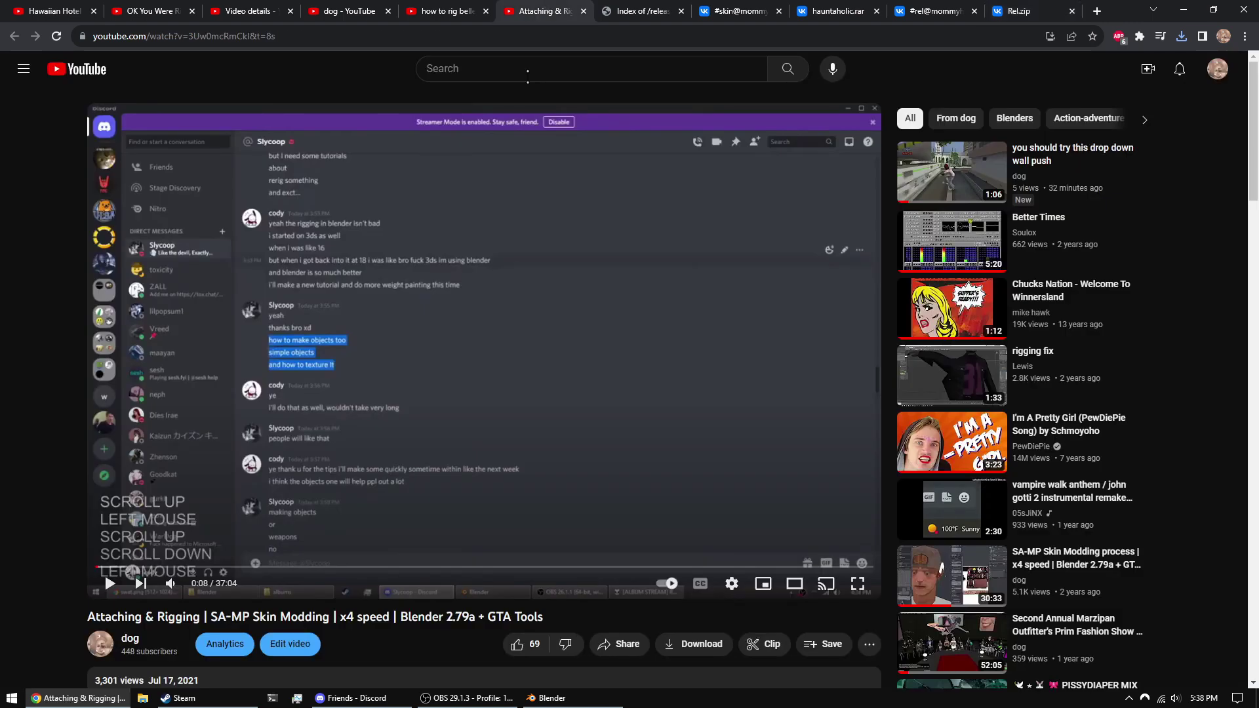
scroll(420, 393, "down", 4)
middle_click(130, 376)
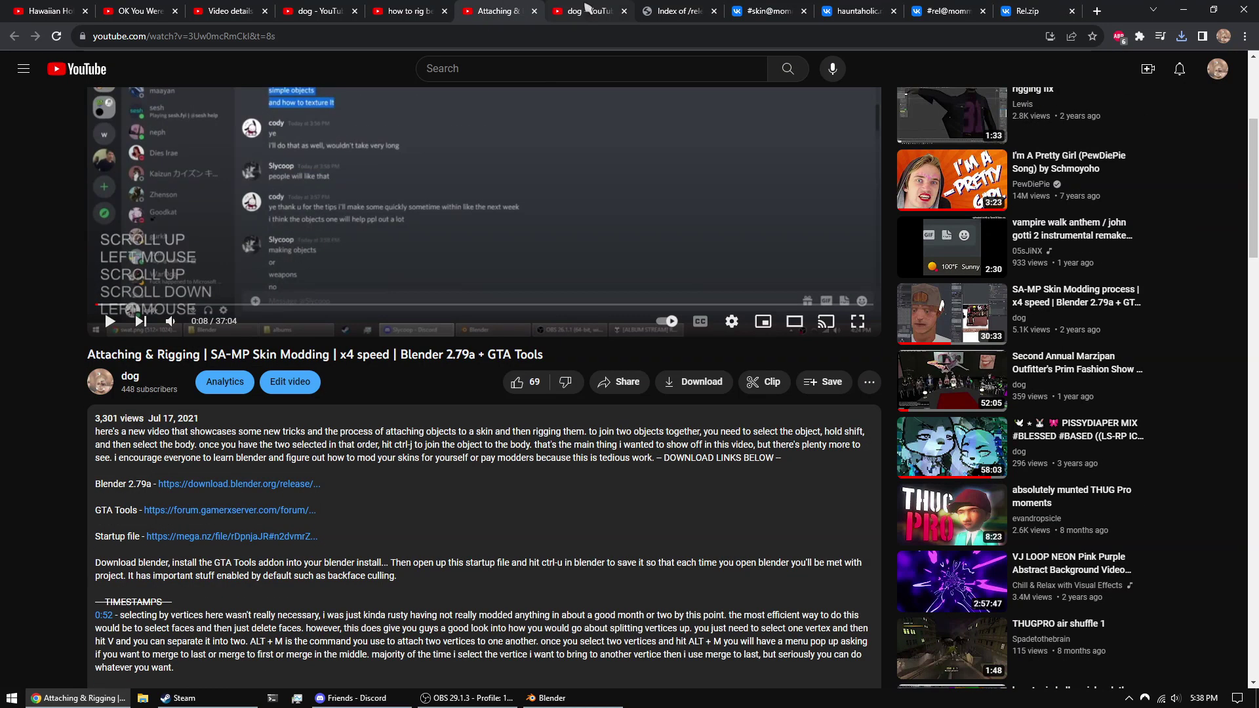
- Find the Attaching & Rigging tutorial among the channel's uploaded videos and return to its video page
left_click(588, 9)
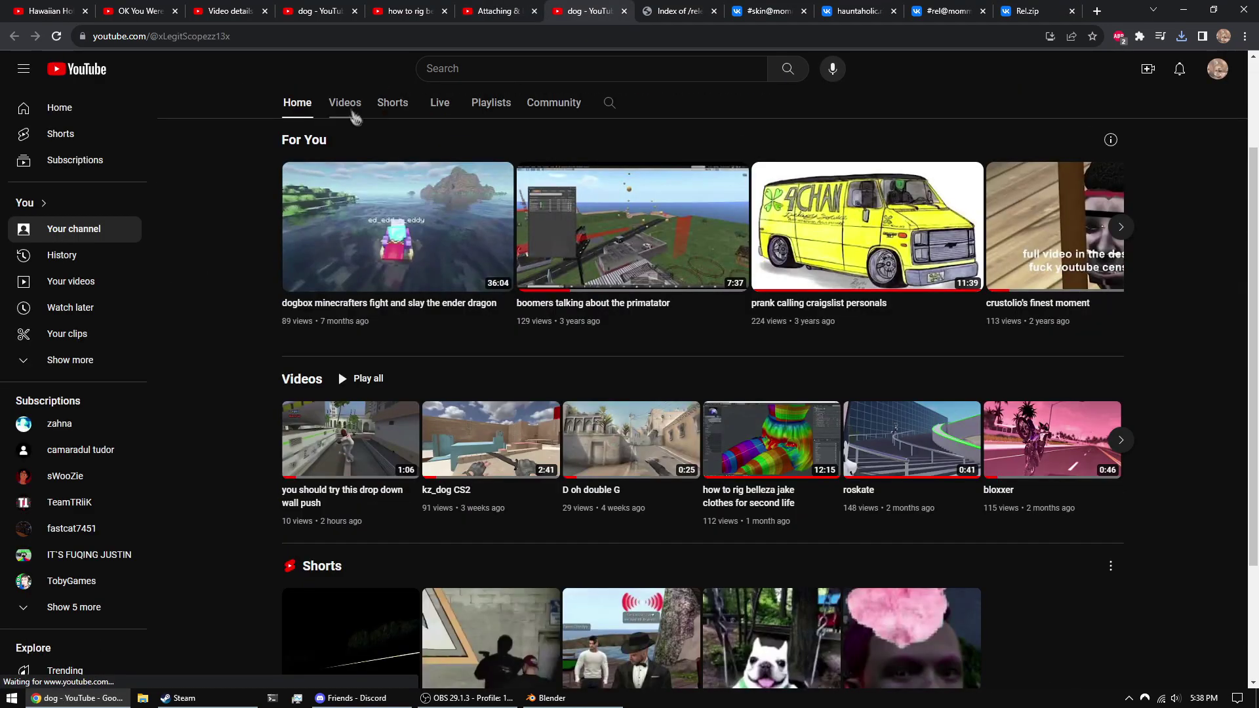
left_click(344, 102)
scroll(727, 391, "down", 20)
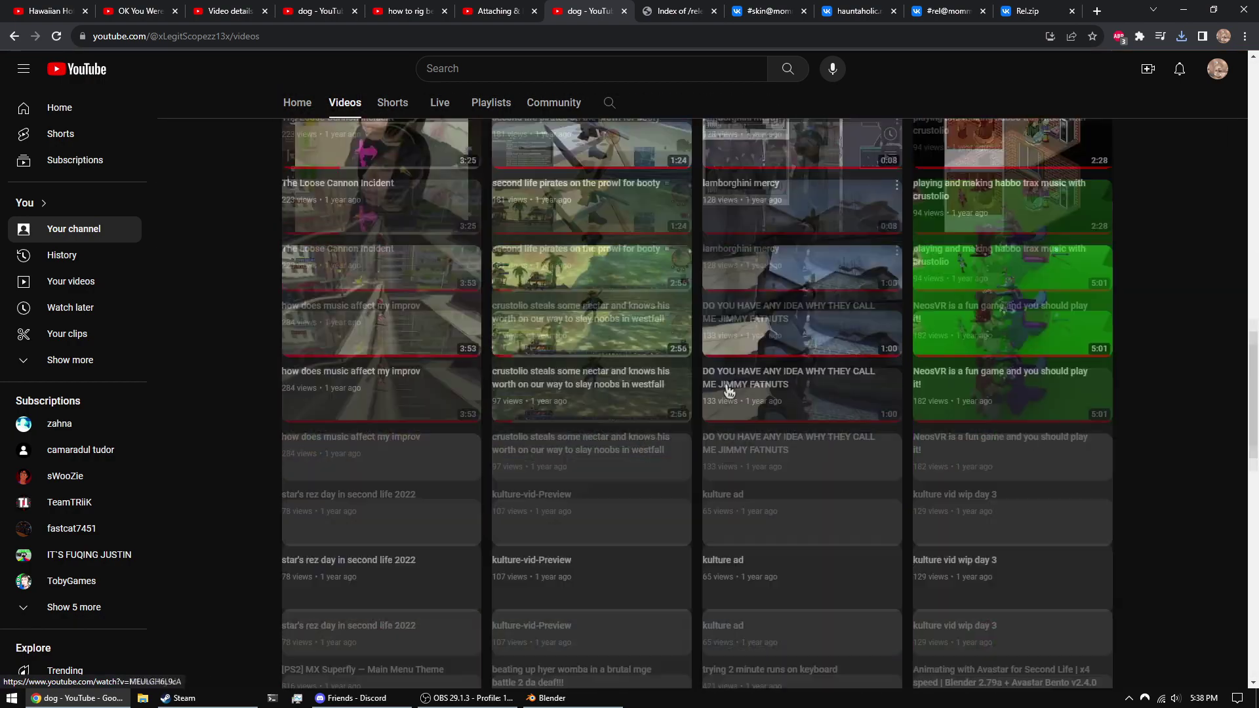
scroll(726, 390, "down", 5)
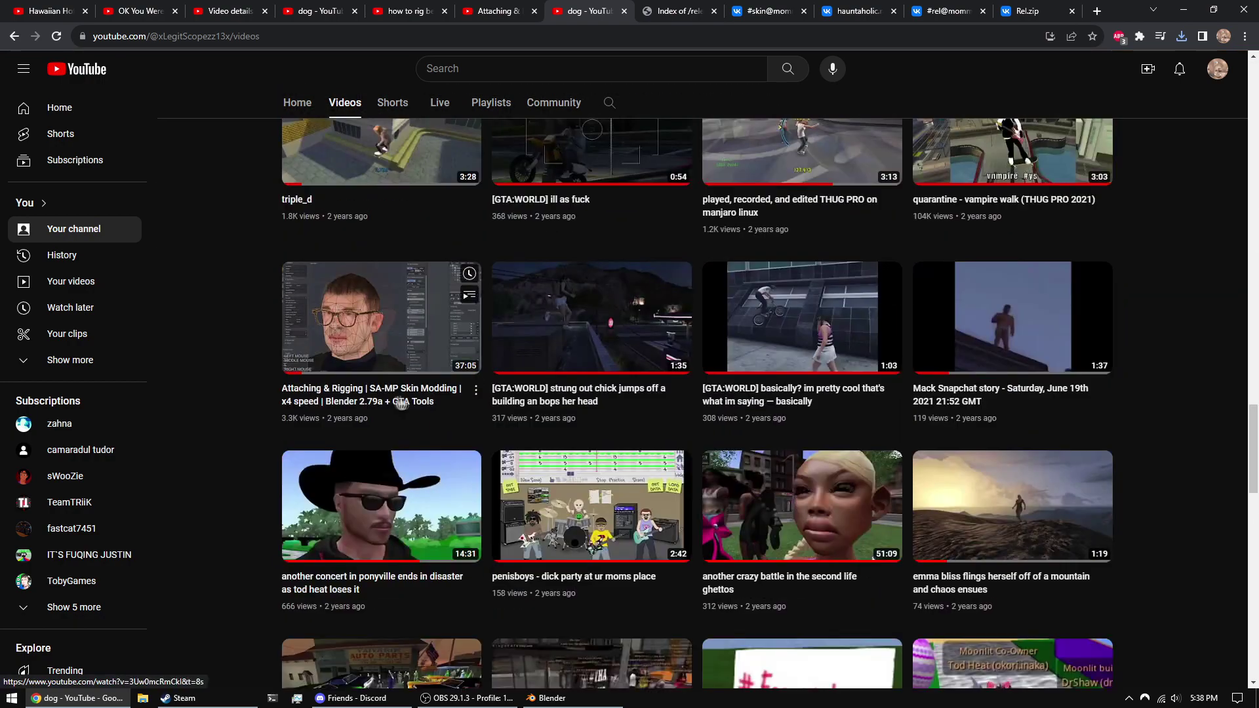
left_click_drag(271, 403, 367, 420)
left_click(220, 404)
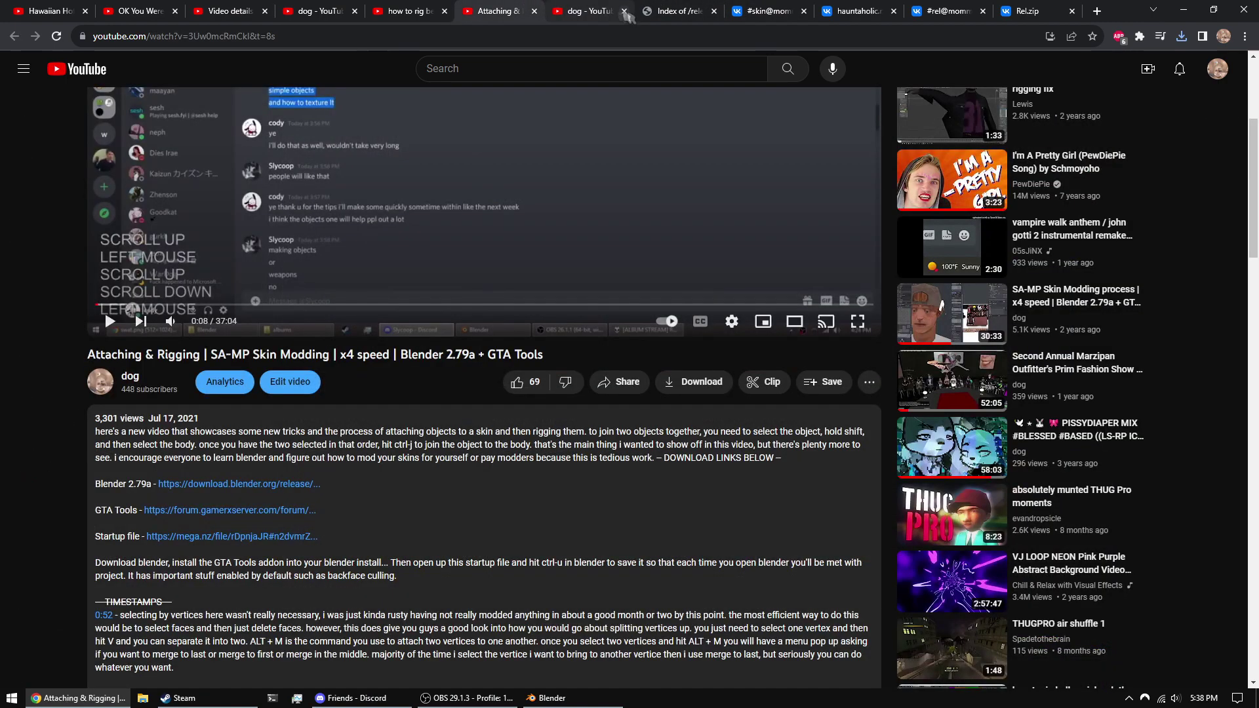
- Highlight the Blender 2.79a, GTA Tools and Startup file download links in the video description
scroll(104, 310, "down", 3)
left_click_drag(93, 288, 320, 288)
left_click_drag(95, 314, 337, 326)
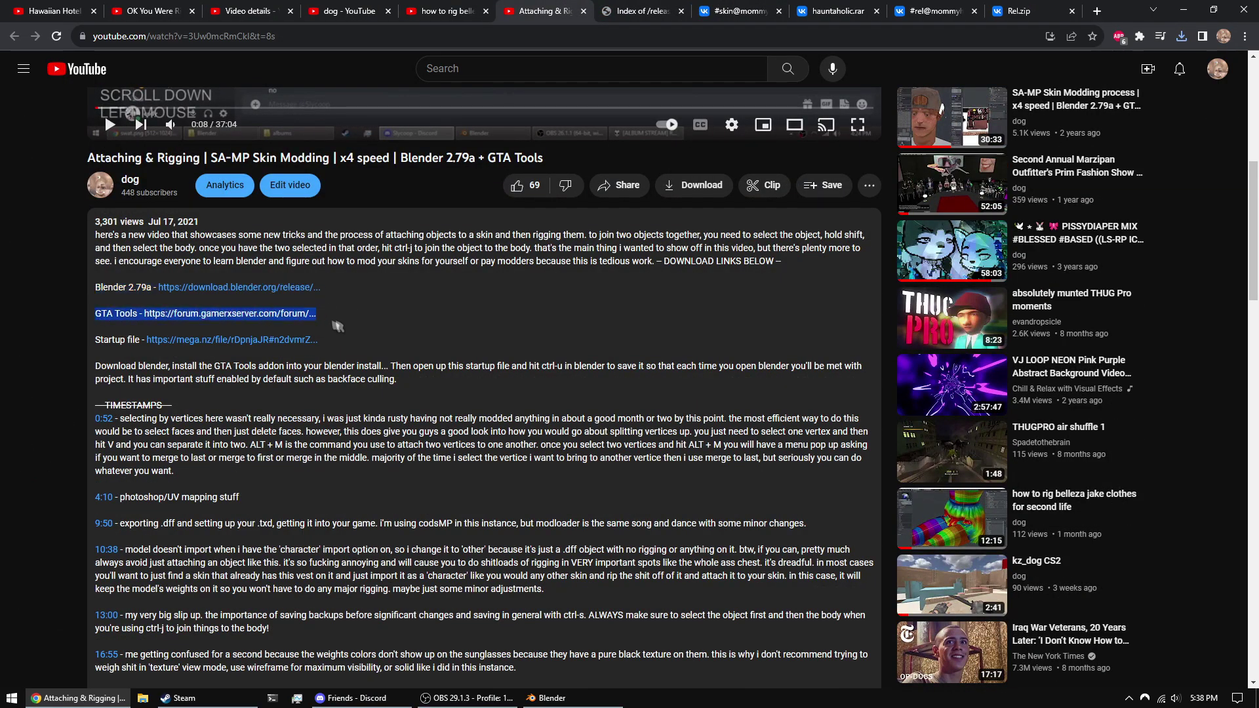
left_click(104, 313)
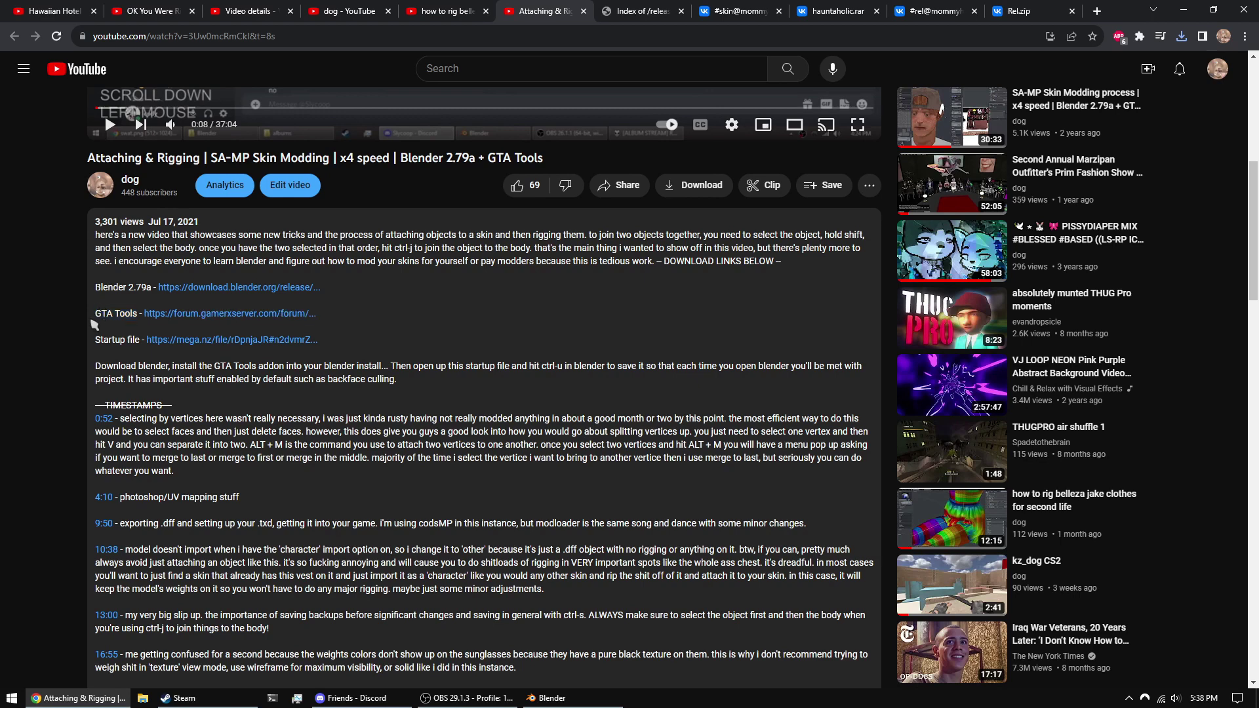
left_click_drag(95, 340, 395, 342)
left_click(395, 343)
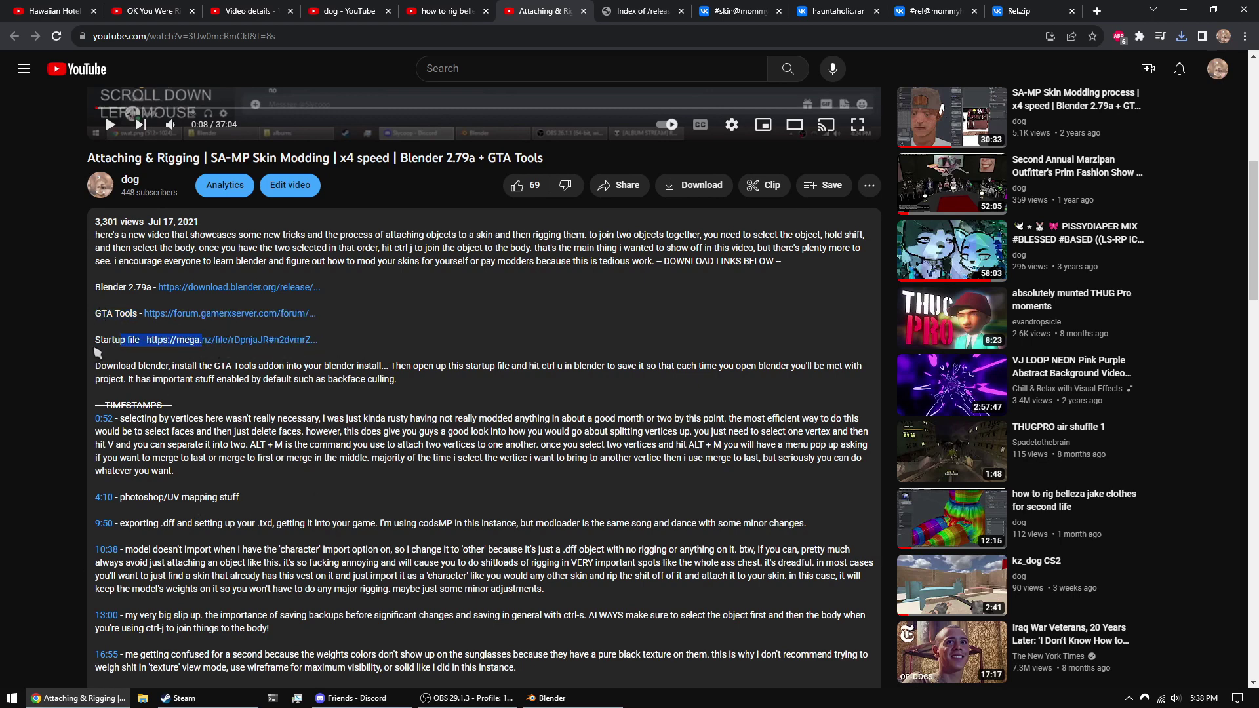
- Switch back to Blender and import maccer.dff from the Desktop as a Character DFF
key("alt+Tab")
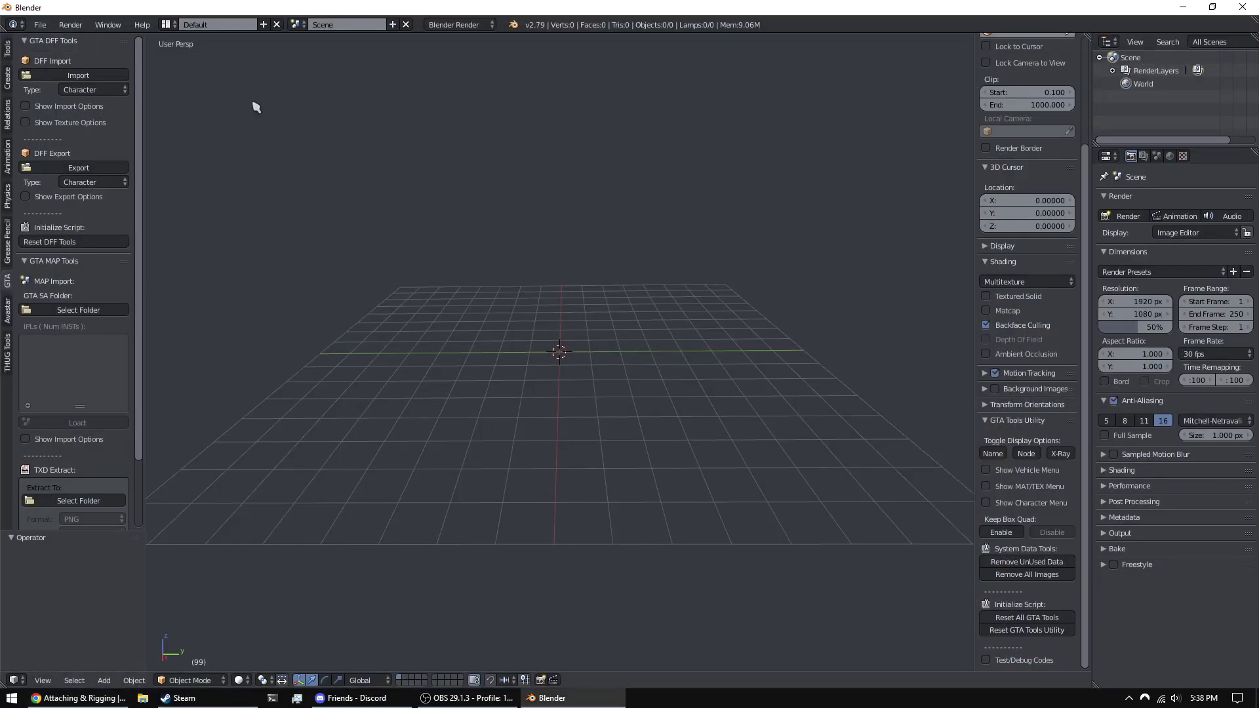
left_click(78, 75)
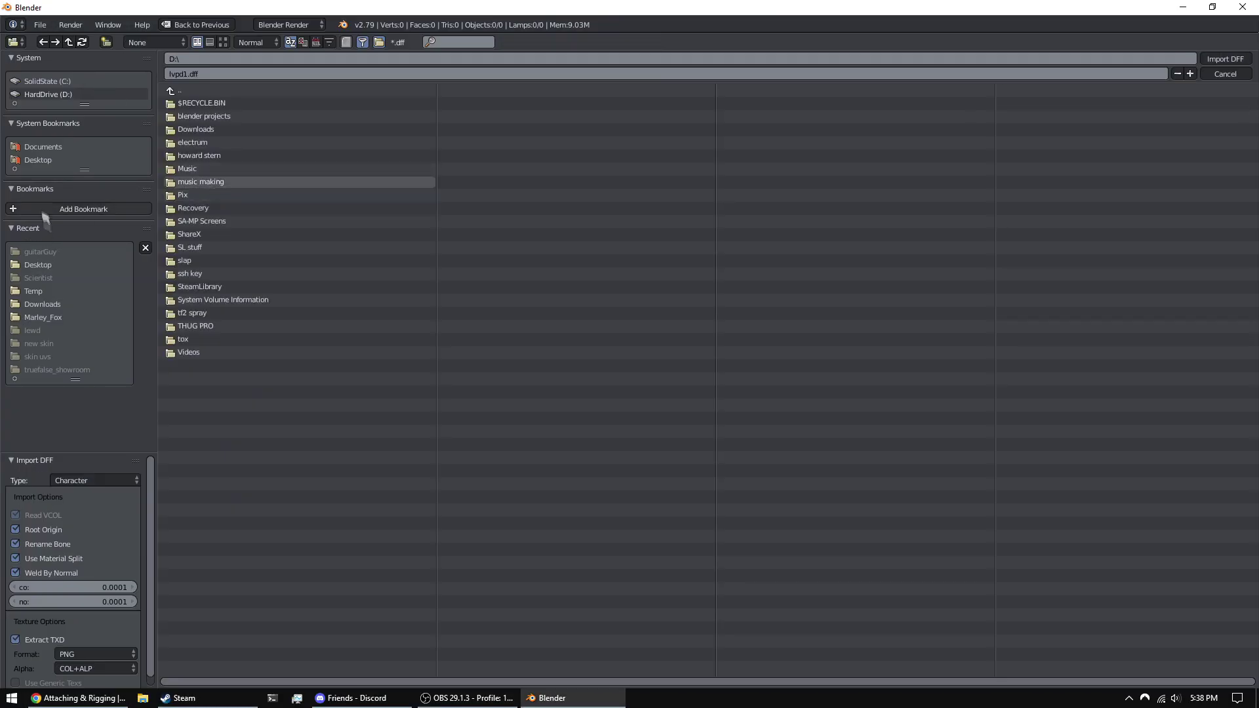
left_click(38, 159)
left_click(227, 130)
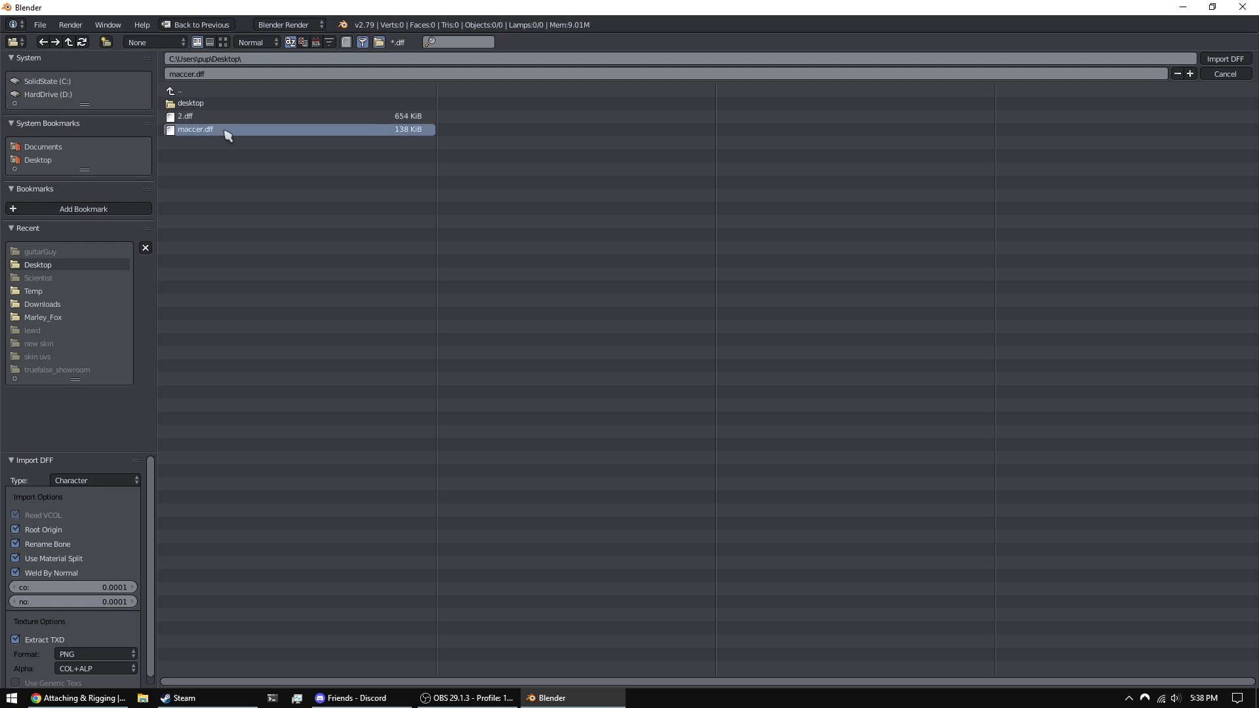
key("Return")
- Set the viewport shading to Texture to show the imported character's upper body with its textures
scroll(533, 216, "up", 5)
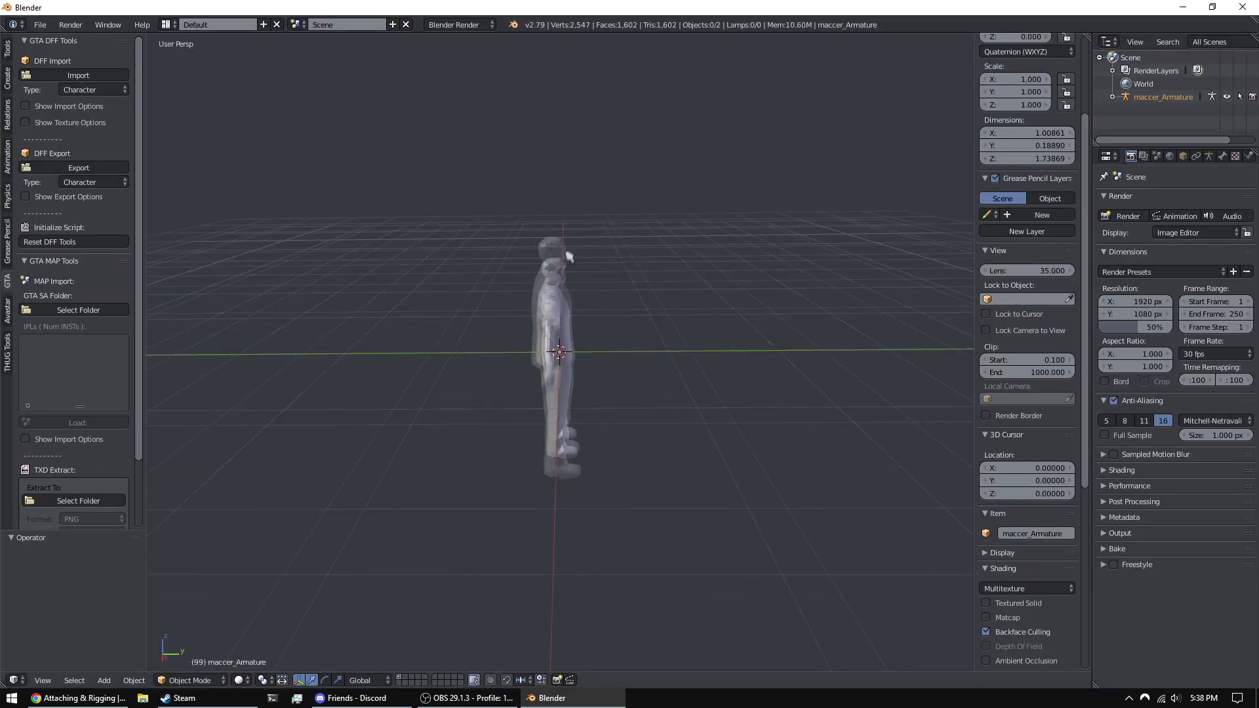
scroll(558, 352, "up", 1)
middle_click_drag(498, 249, 562, 289)
scroll(624, 244, "up", 6)
scroll(639, 291, "down", 5)
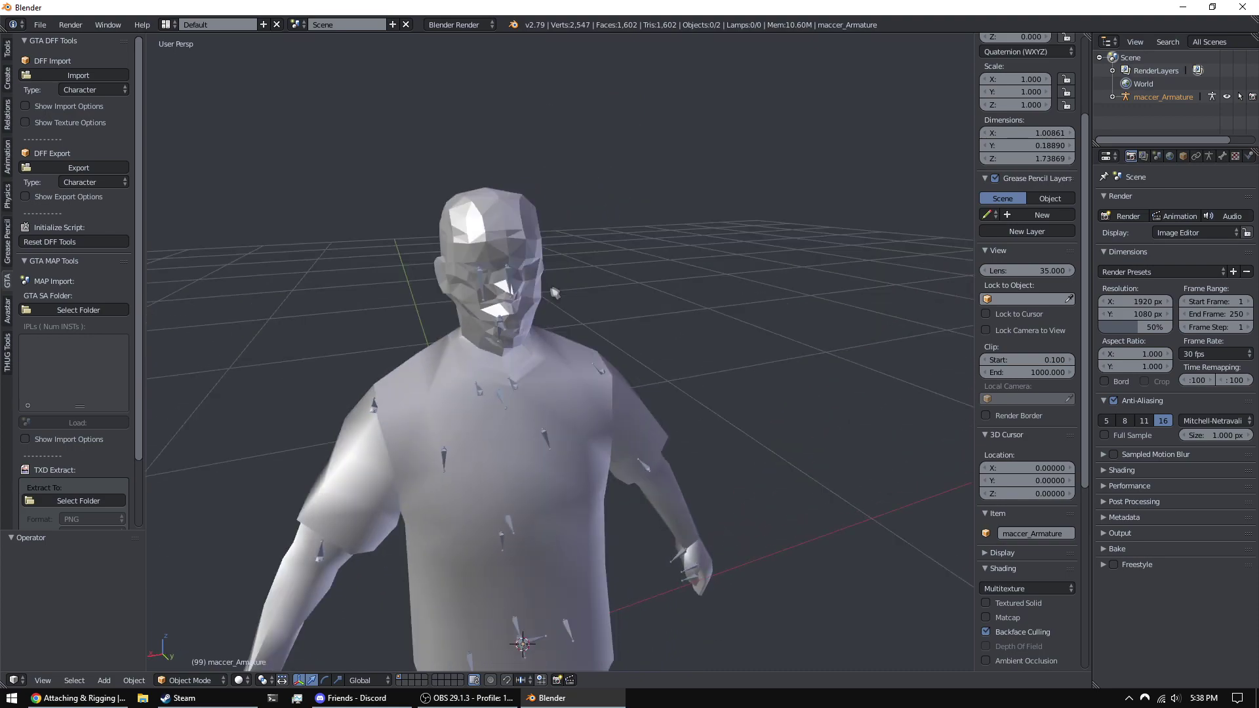
left_click(240, 680)
left_click(259, 615)
mouse_move(459, 394)
middle_mouse_down()
mouse_move(660, 234)
mouse_move(609, 283)
middle_mouse_up()
scroll(660, 234, "up", 2)
scroll(610, 284, "down", 6)
- Remove the doubled vertices from the whole maccer mesh in Edit Mode and return to Object Mode
right_click(613, 262)
key("Tab")
key("Tab")
key("Tab")
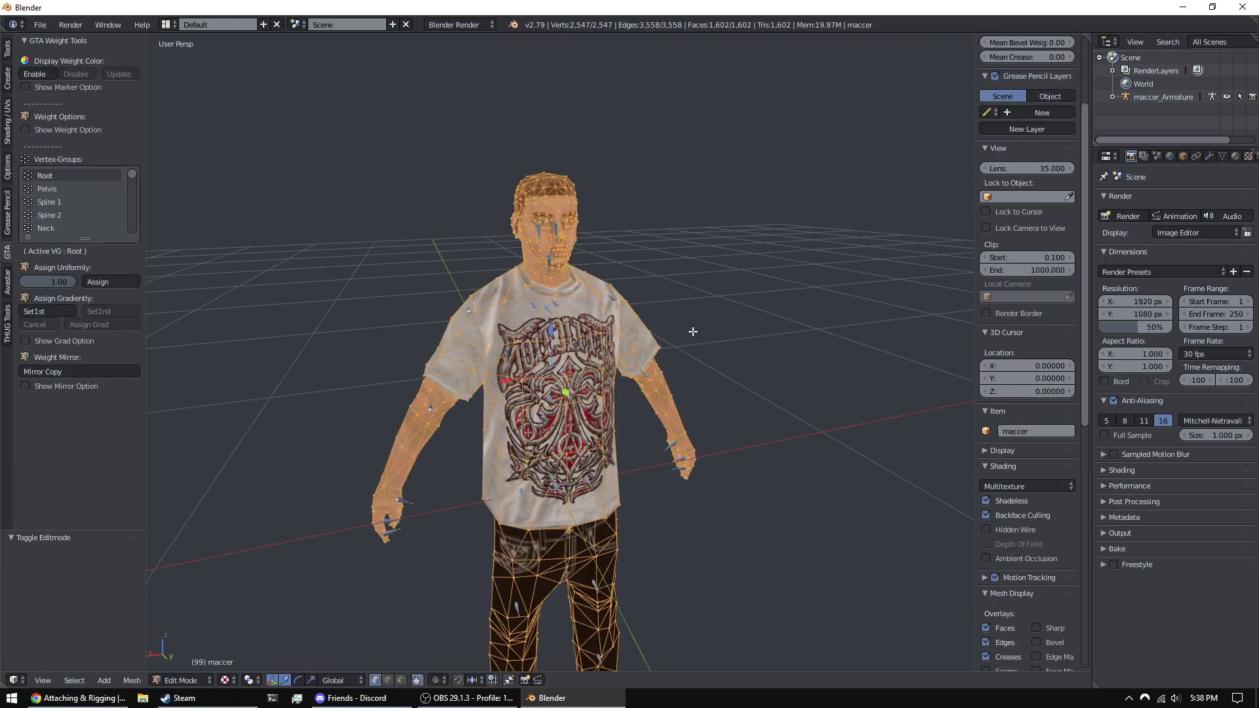
key("KP_Decimal")
key("Tab")
key("Tab")
middle_click_drag(567, 357, 508, 419)
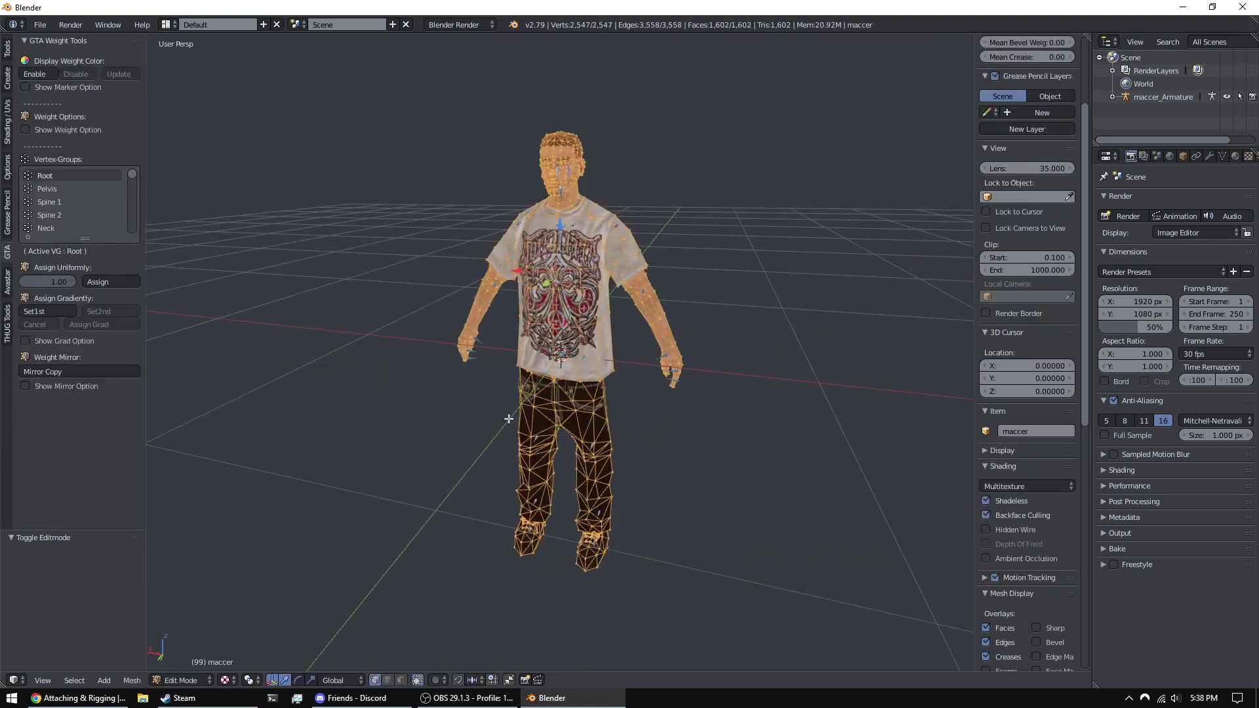
left_click(8, 48)
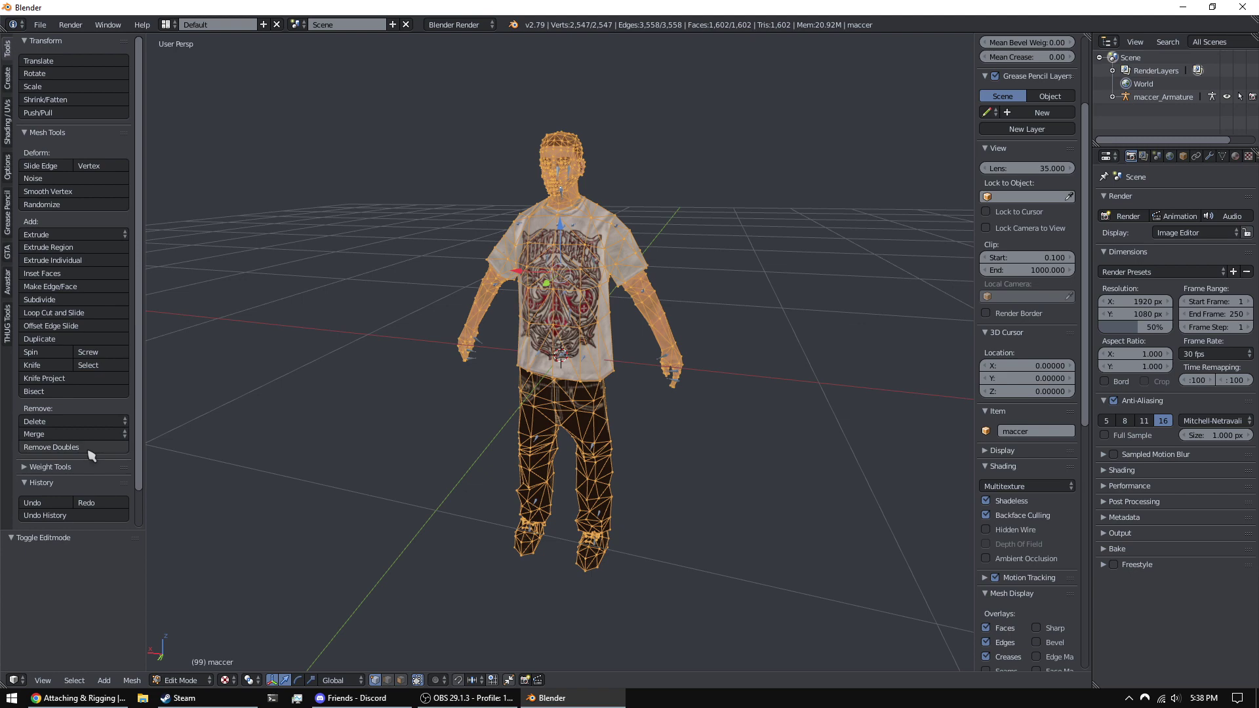
left_click(90, 448)
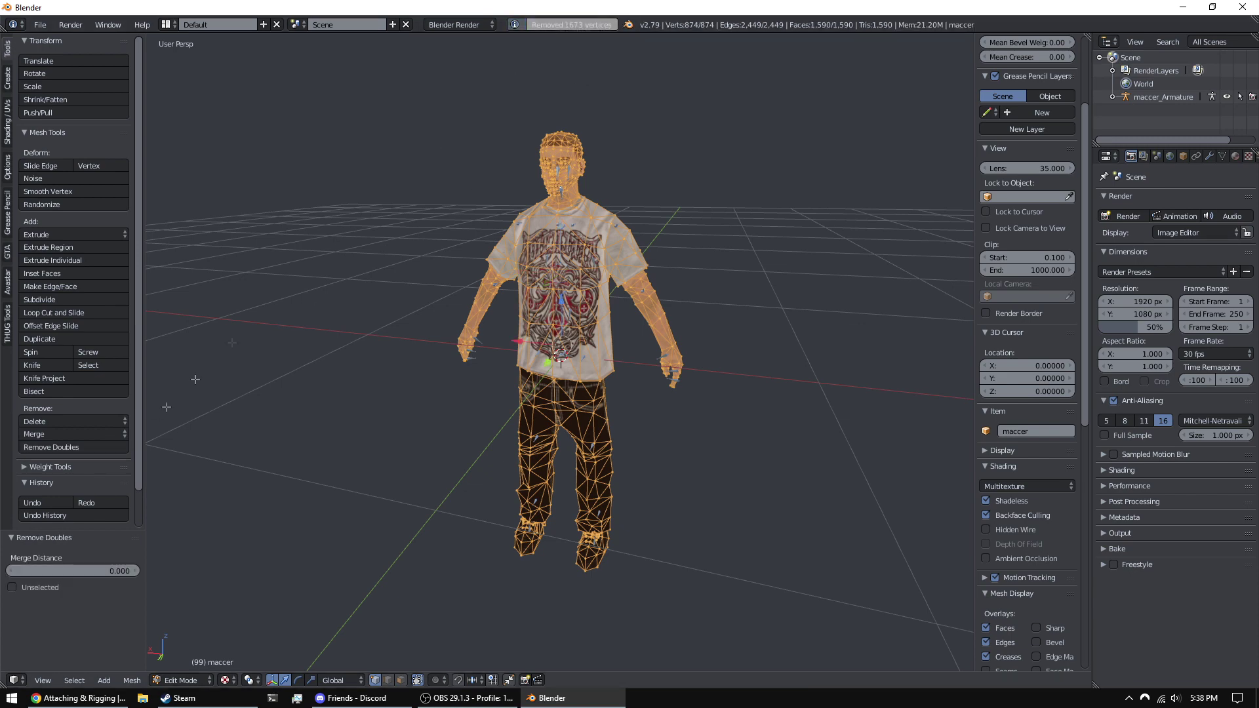
middle_click_drag(498, 295, 681, 289)
key("Tab")
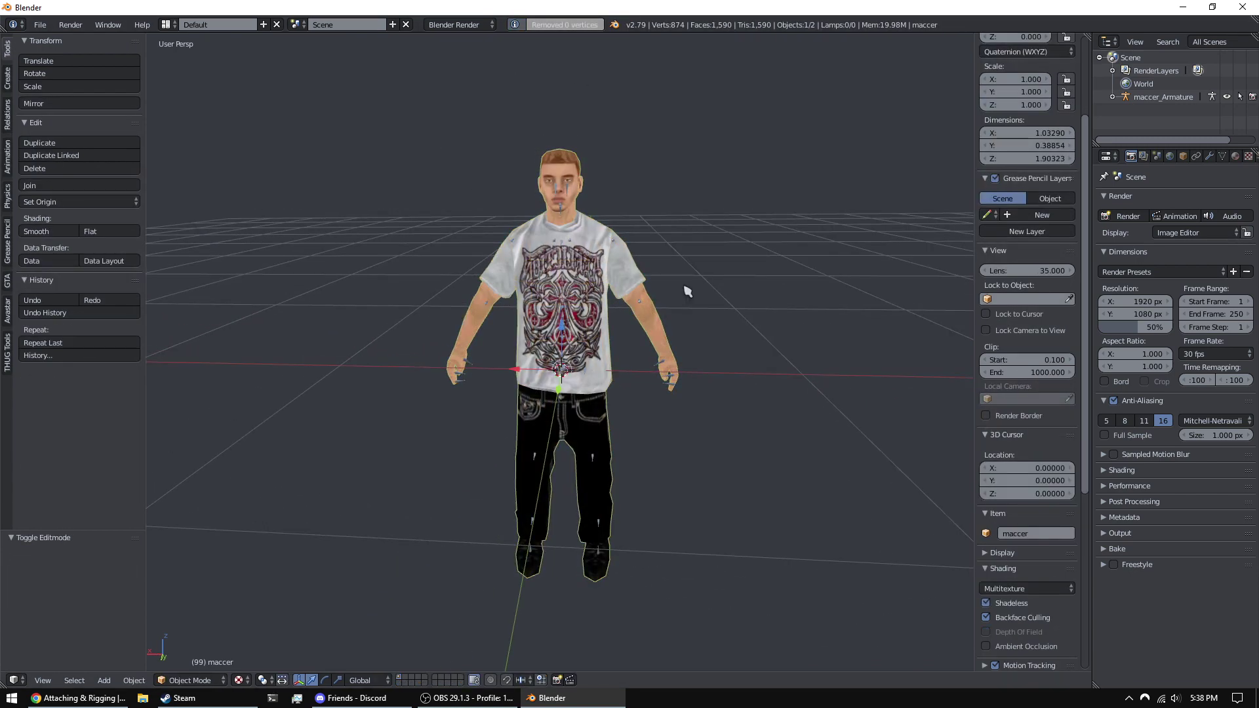
- Apply Shade Smooth to the maccer mesh through the operator search
key("space")
type("shade sm")
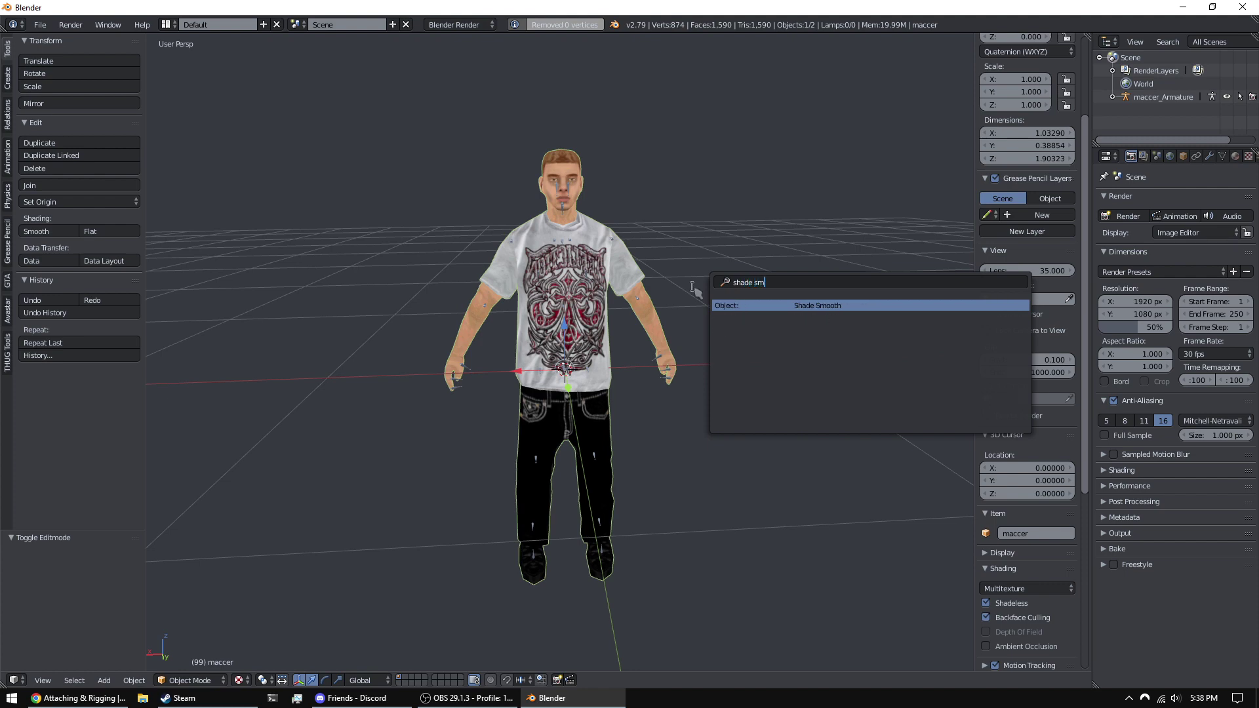
key("Return")
middle_click_drag(694, 289, 639, 274)
mouse_move(735, 270)
middle_mouse_down()
mouse_move(472, 403)
mouse_move(495, 373)
mouse_move(420, 405)
mouse_move(249, 400)
middle_mouse_up()
- Inspect the maccer mesh's smoothing in Solid shading and return the viewport to Texture shading
key("z")
key("z")
left_click(239, 681)
left_click(260, 636)
middle_click_drag(420, 227, 404, 565)
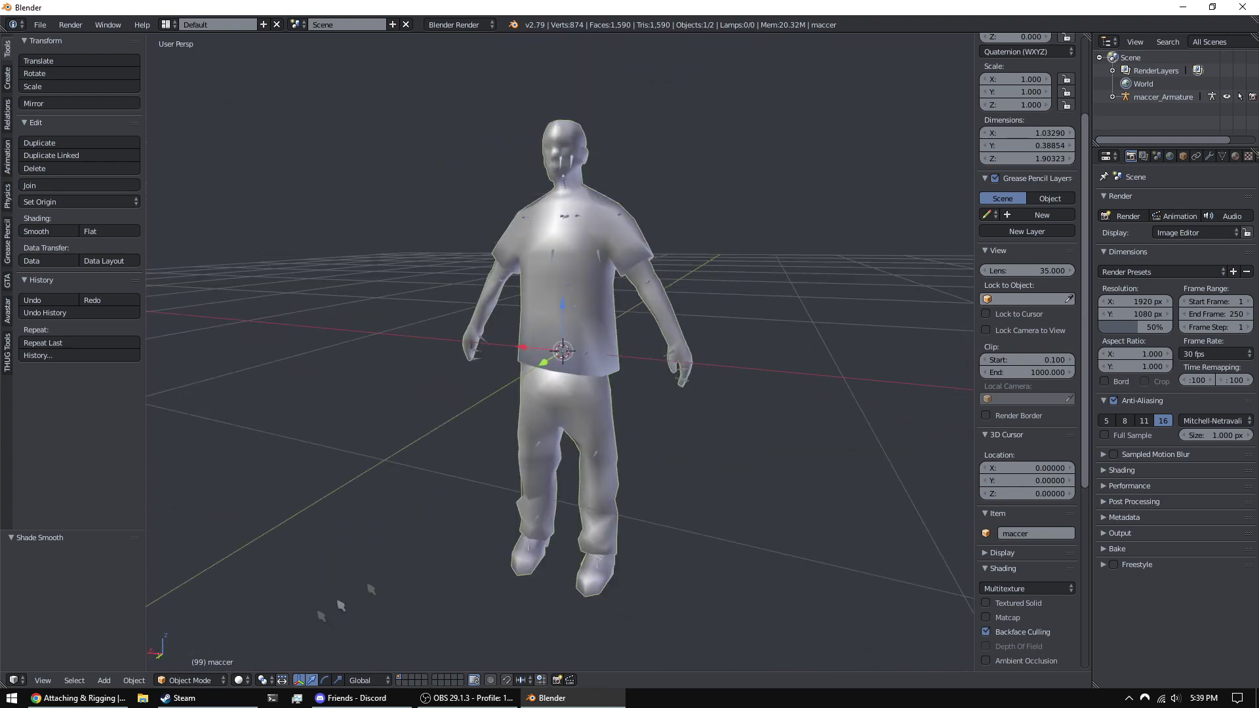
left_click(263, 621)
mouse_move(284, 629)
middle_mouse_down()
mouse_move(524, 459)
mouse_move(662, 334)
middle_mouse_up()
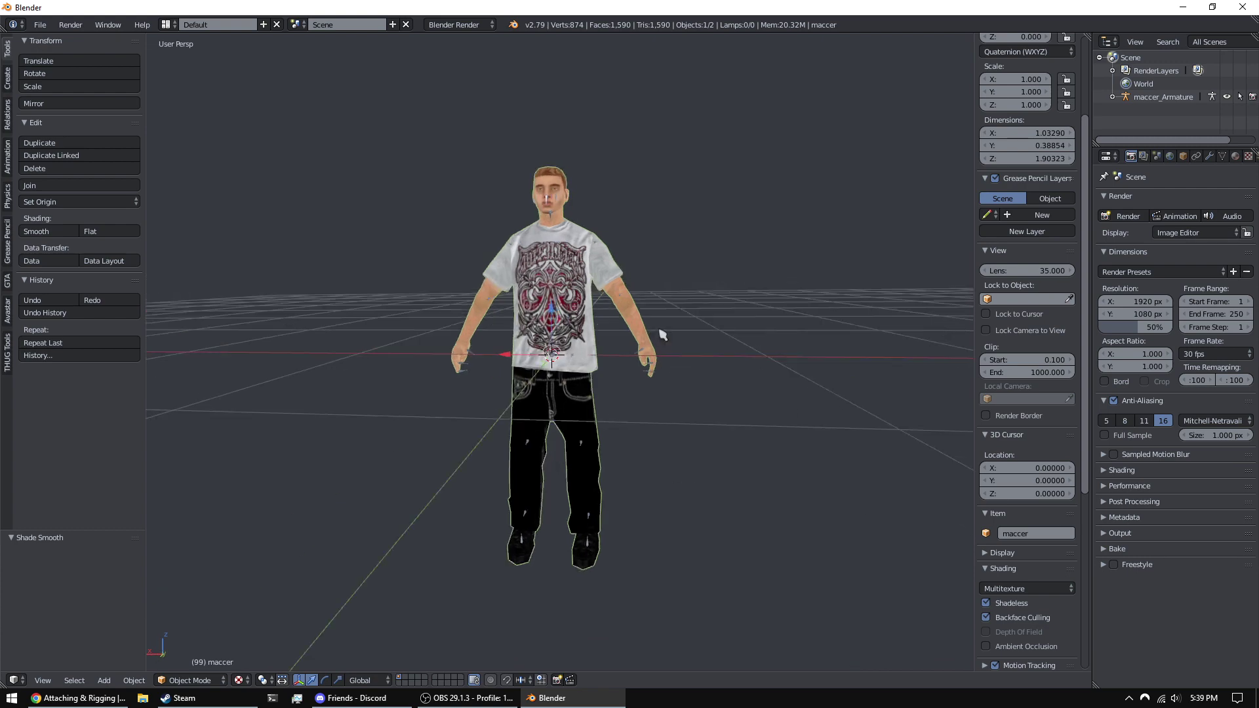
- Import 2.dff as a Character alongside the maccer model, with the scene shown in the Back Ortho view
key("KP_1")
key("KP_5")
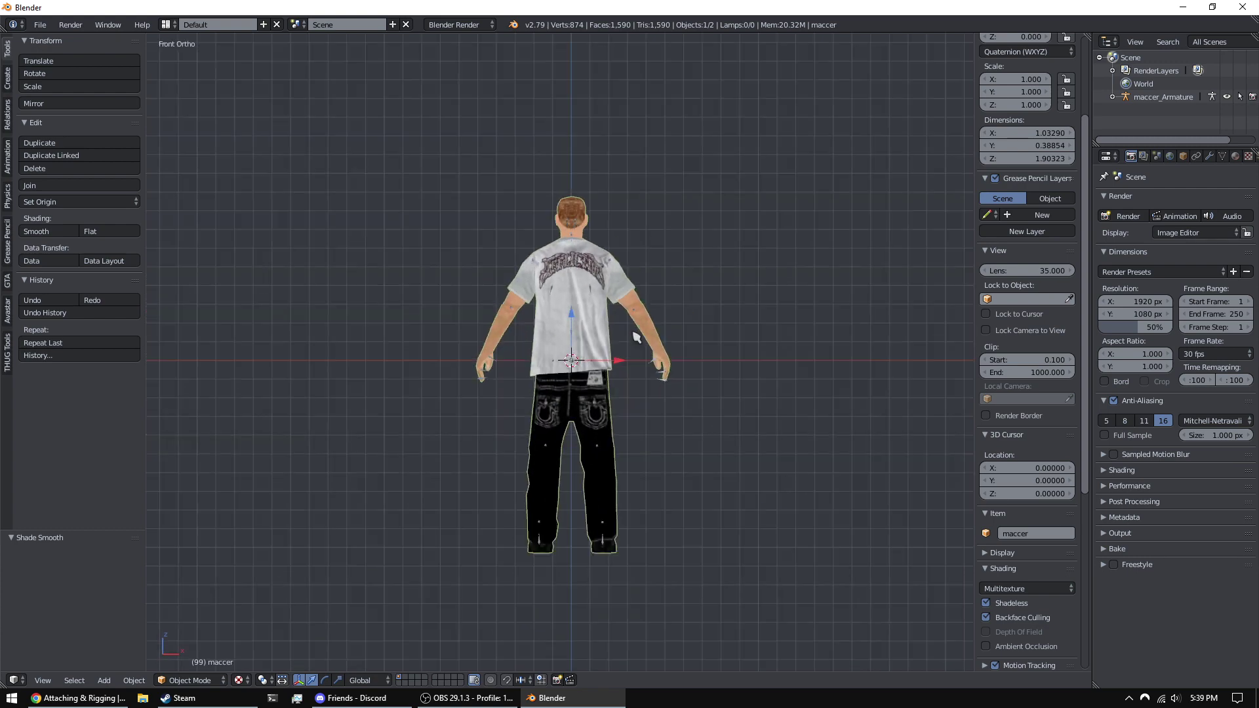
key("ctrl+KP_1")
scroll(603, 296, "down", 1)
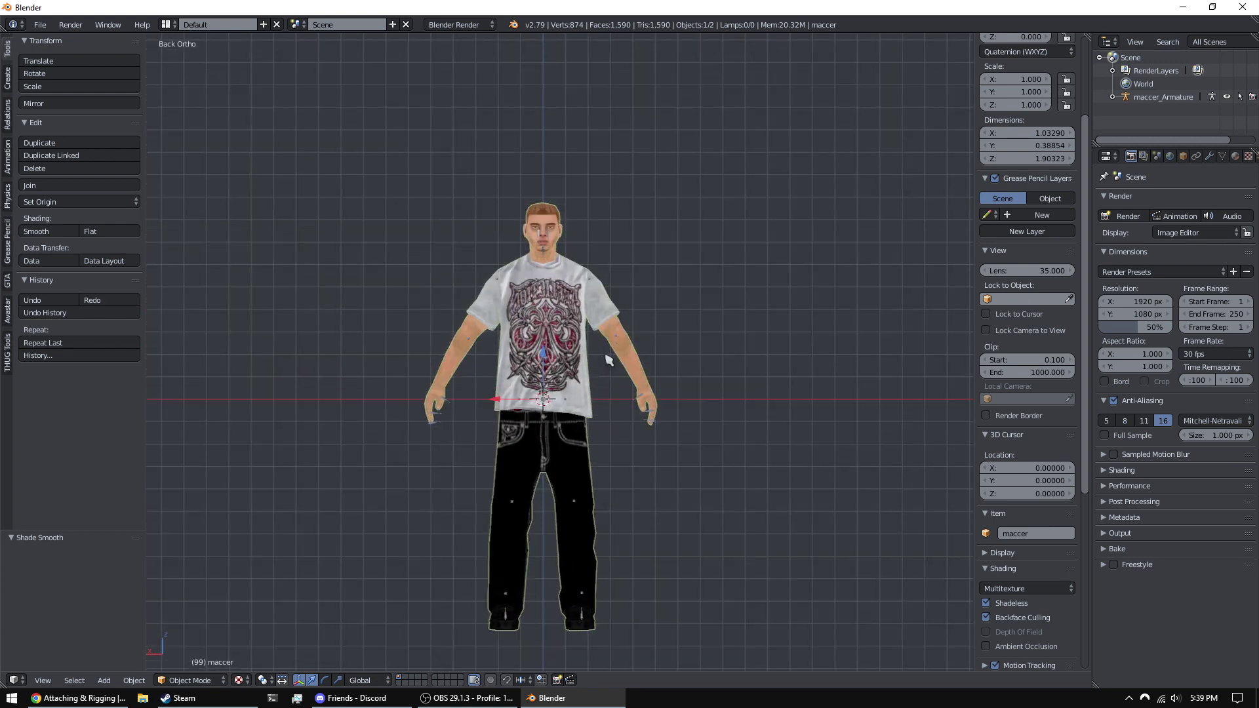
left_click(8, 281)
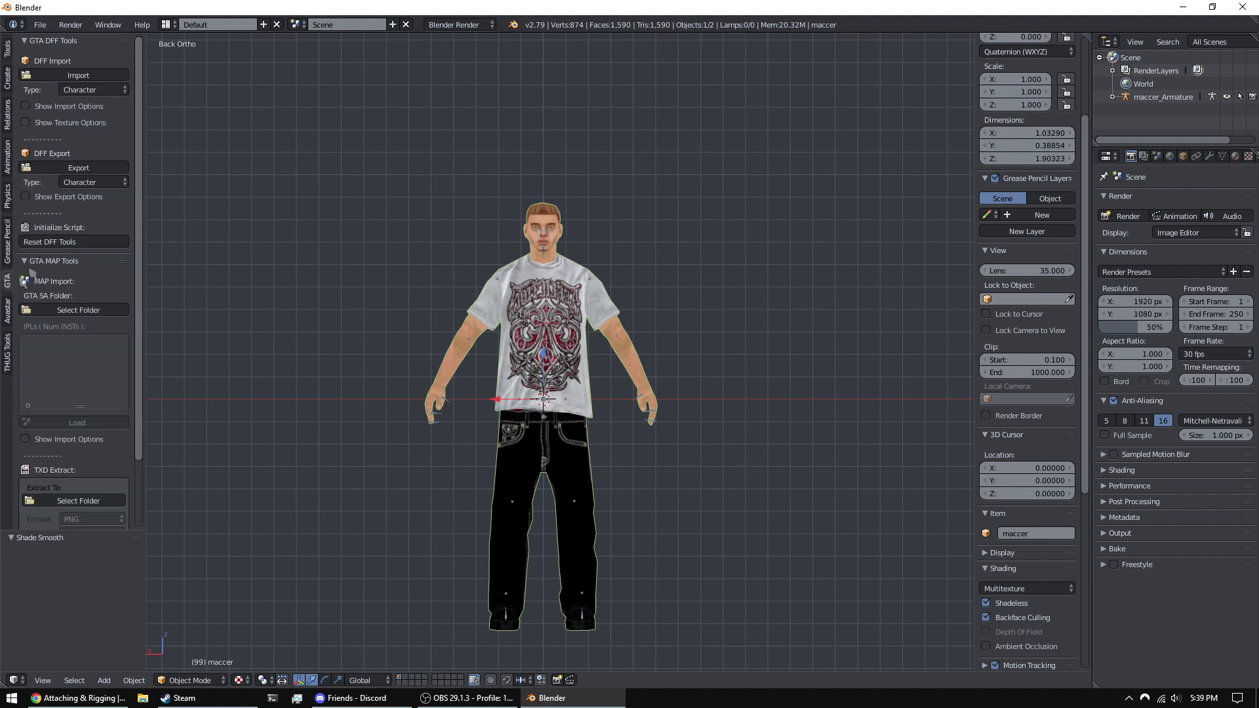
left_click(106, 72)
key("Return")
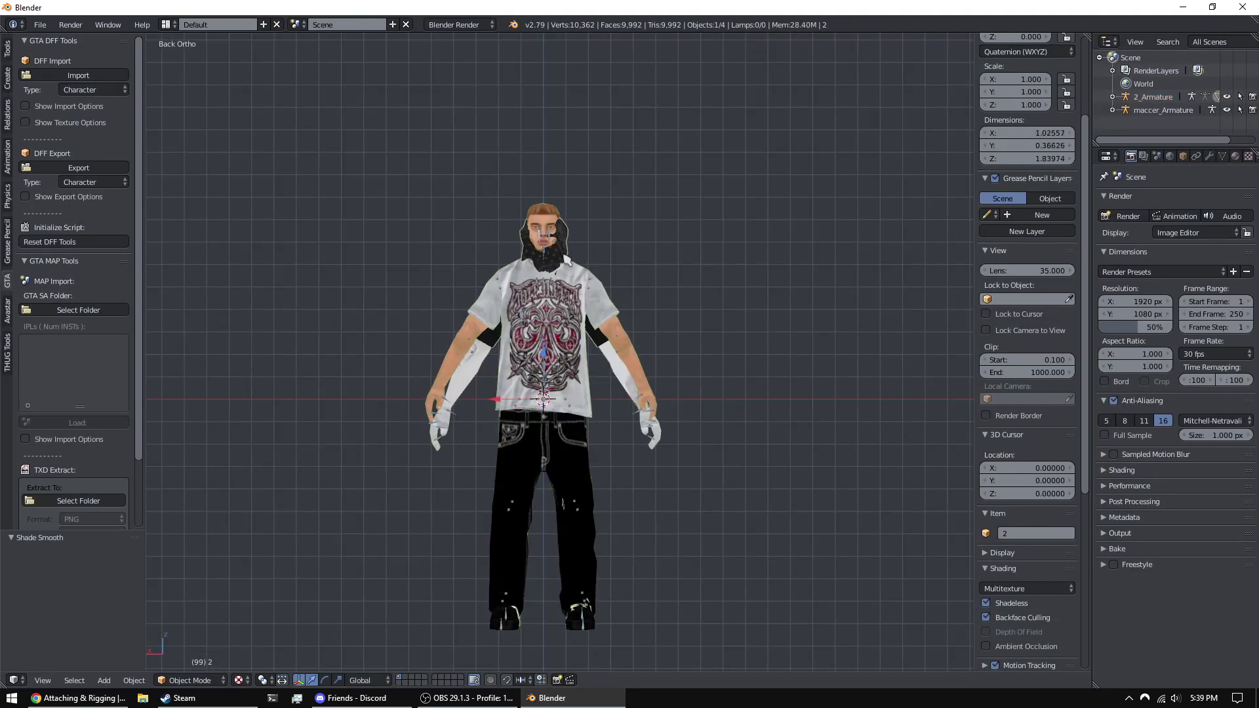
scroll(565, 260, "up", 2)
key("Tab")
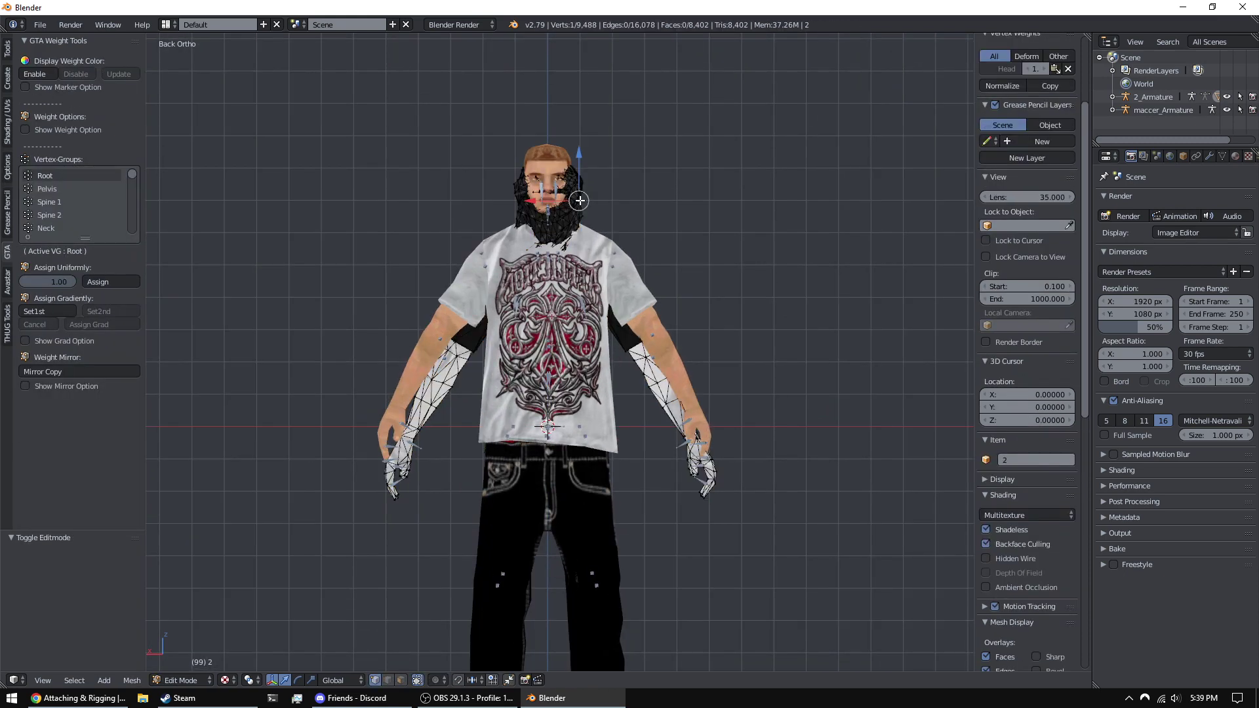
key("l")
right_click(580, 190)
key("Tab")
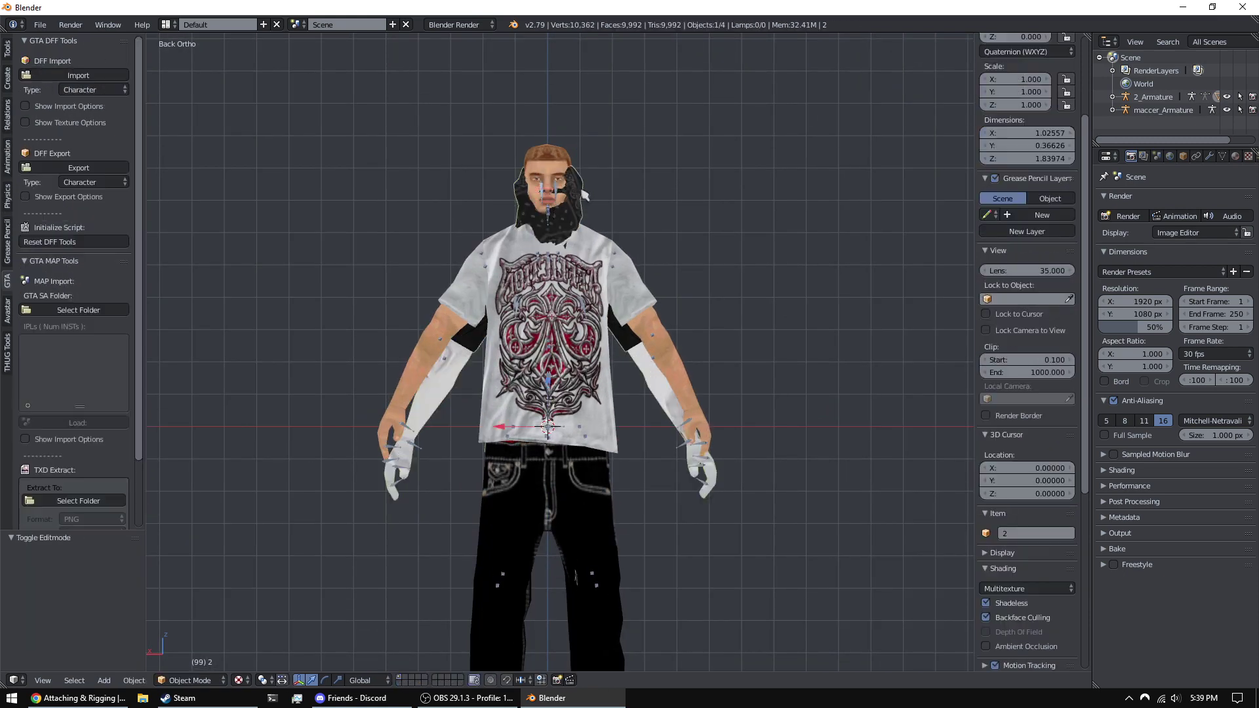
- Remove the doubled vertices from the whole mesh of character 2 in Edit Mode and return to Object Mode
key("Tab")
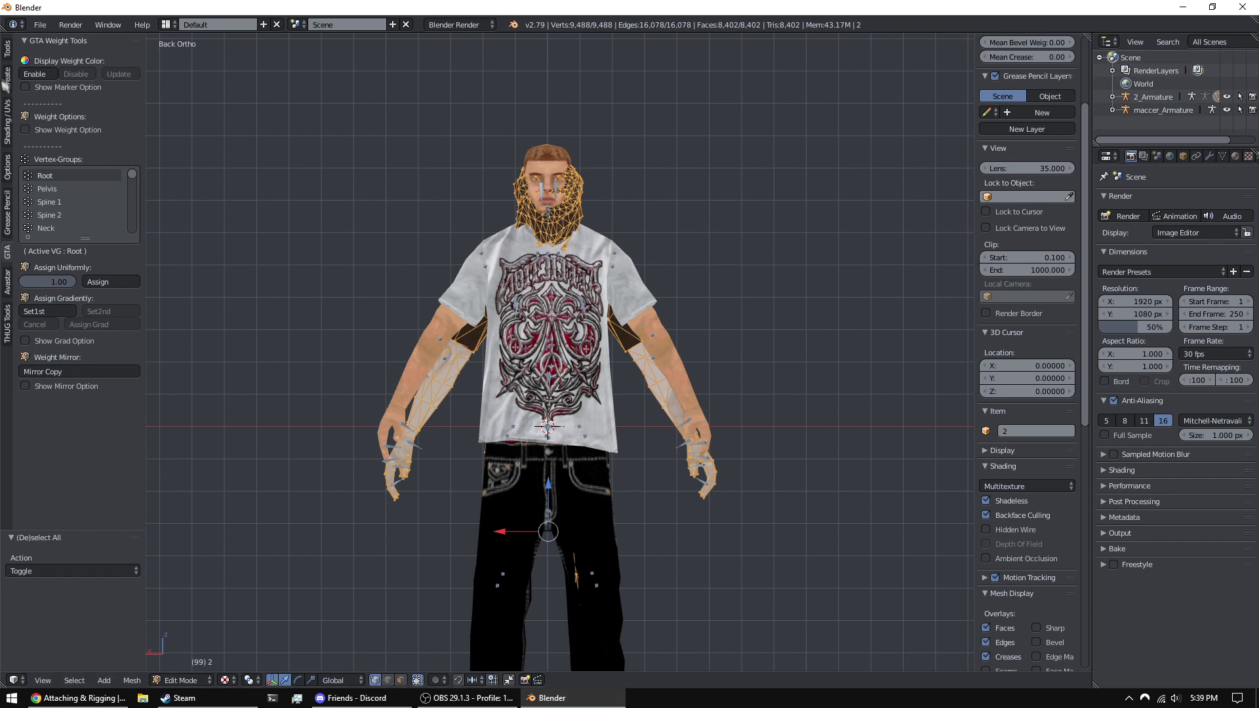
left_click(7, 49)
left_click(92, 448)
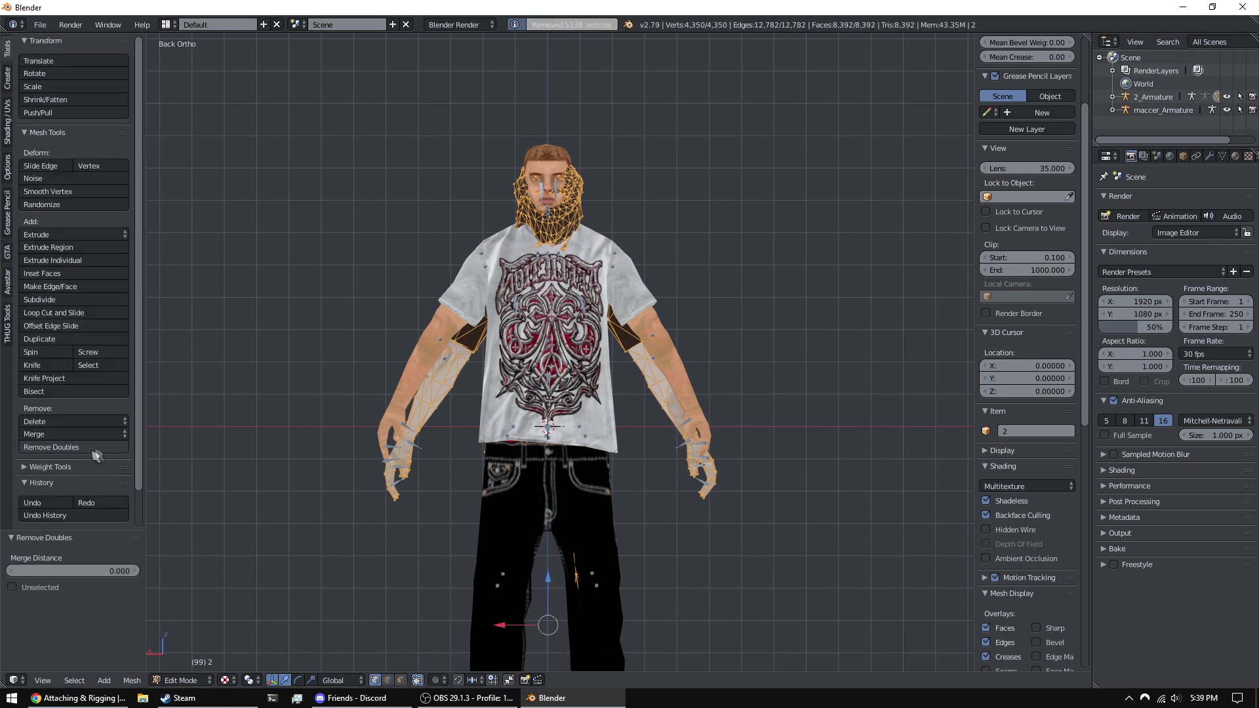
key("Tab")
- Separate the linked bandana mask geometry on character 2's head into its own object and return to Object Mode
key("Tab")
right_click(574, 199)
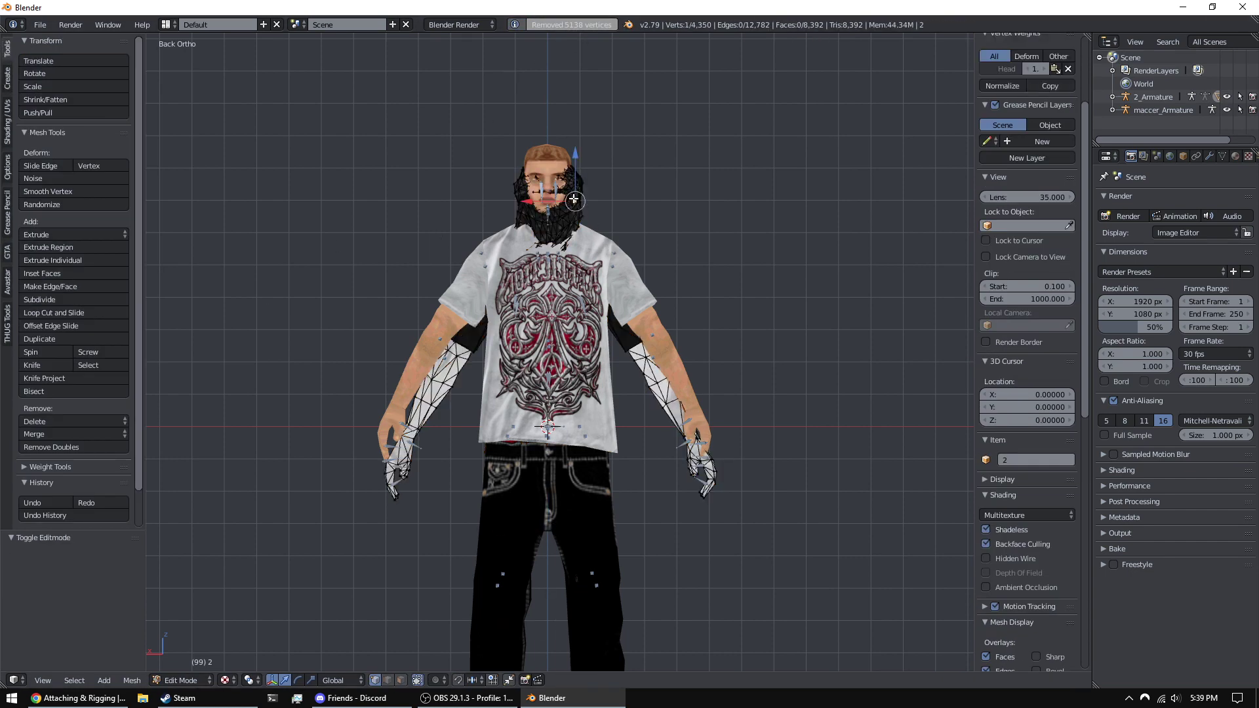
key("l")
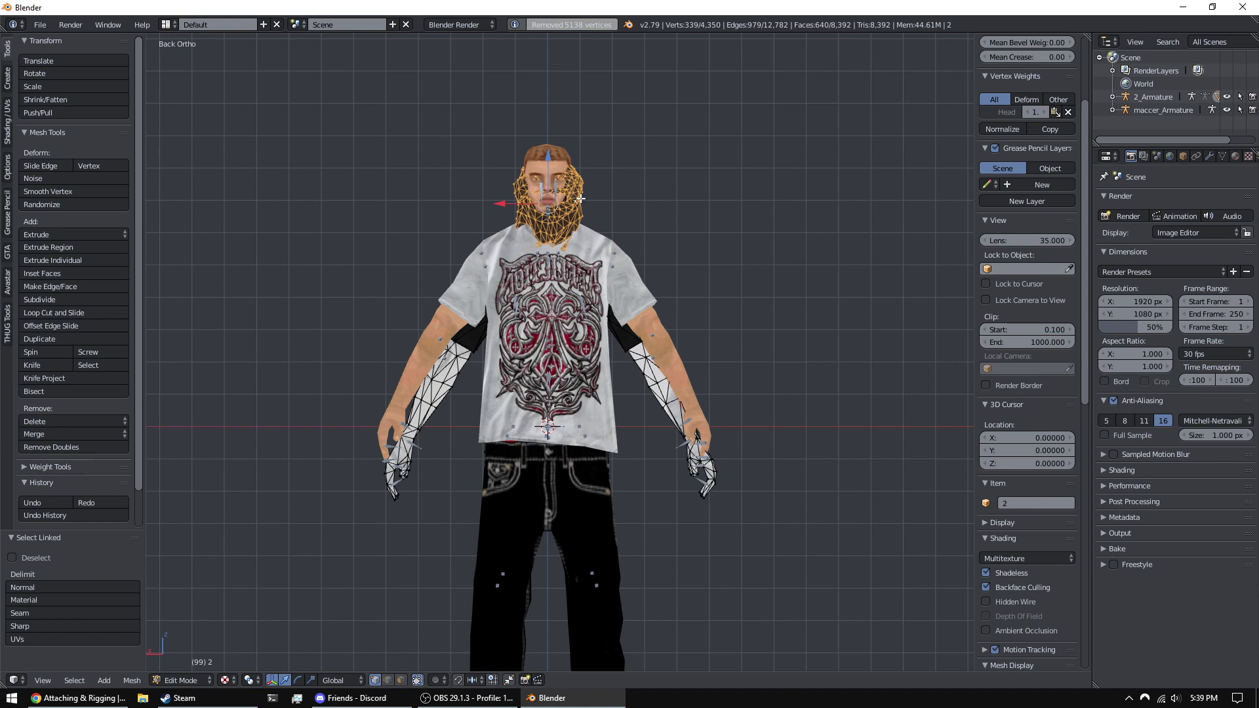
key("ctrl+p")
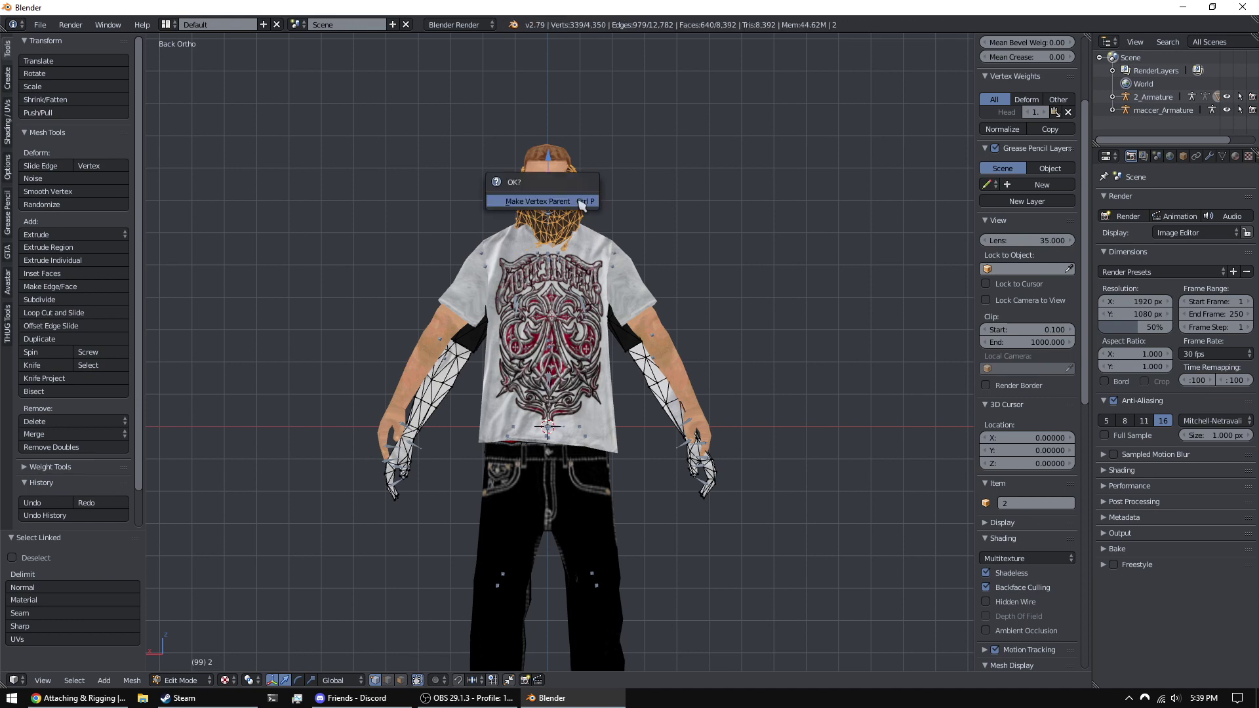
key("p")
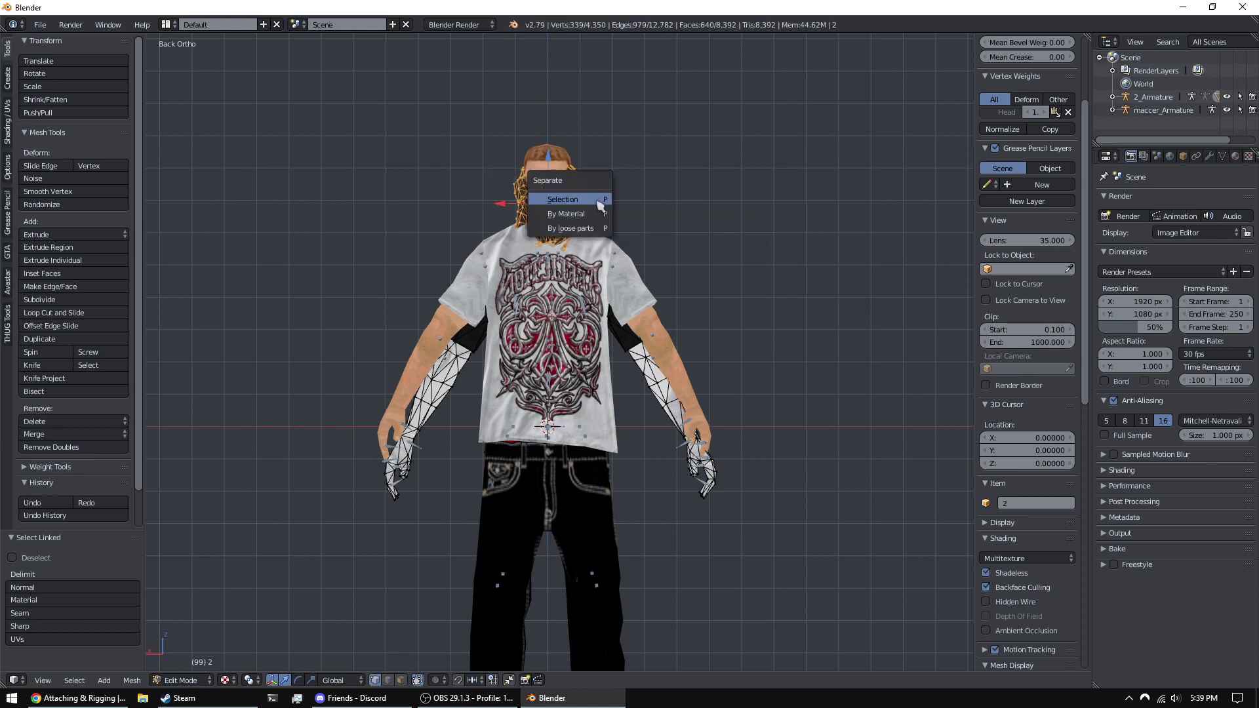
left_click(563, 199)
key("Tab")
- Move the separated mask -0.724 along the X axis, away from the character's head
right_click(582, 209)
key("g")
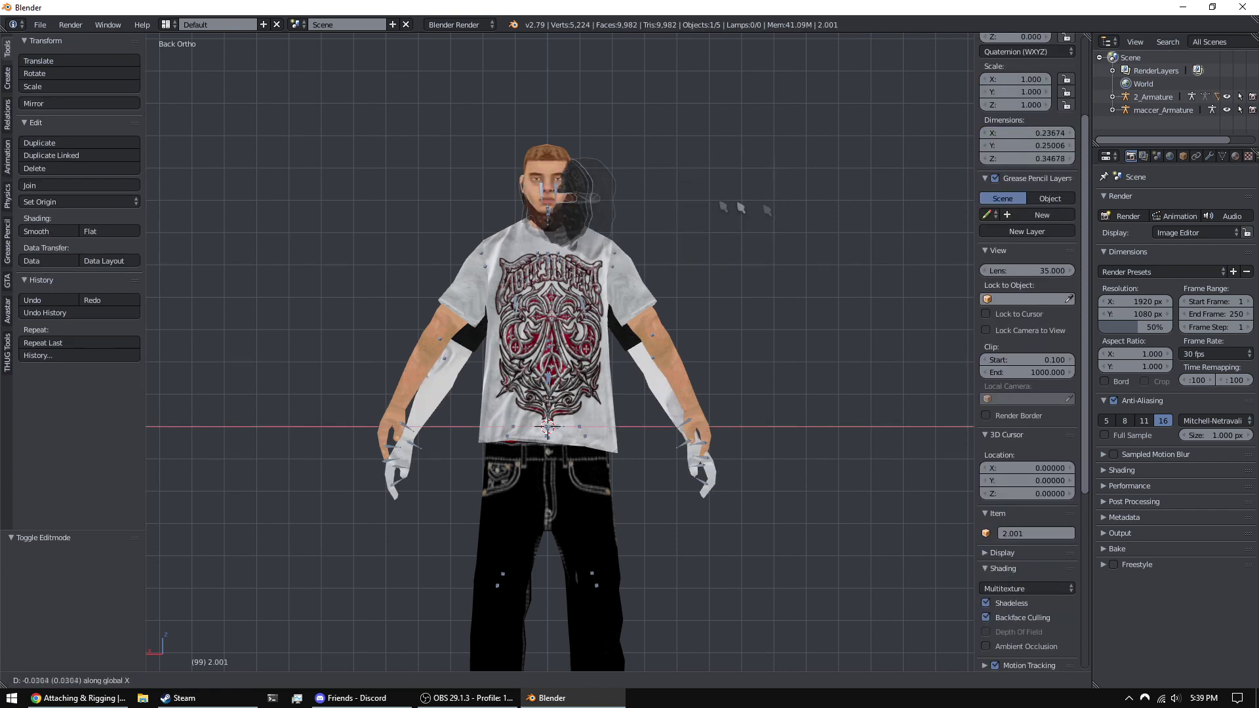
left_click(797, 200)
- Try to delete the 2_Armature hierarchy with the mask still parented to it, and undo the deletion
middle_click_drag(797, 200, 605, 237)
scroll(808, 264, "down", 1)
right_click(590, 233)
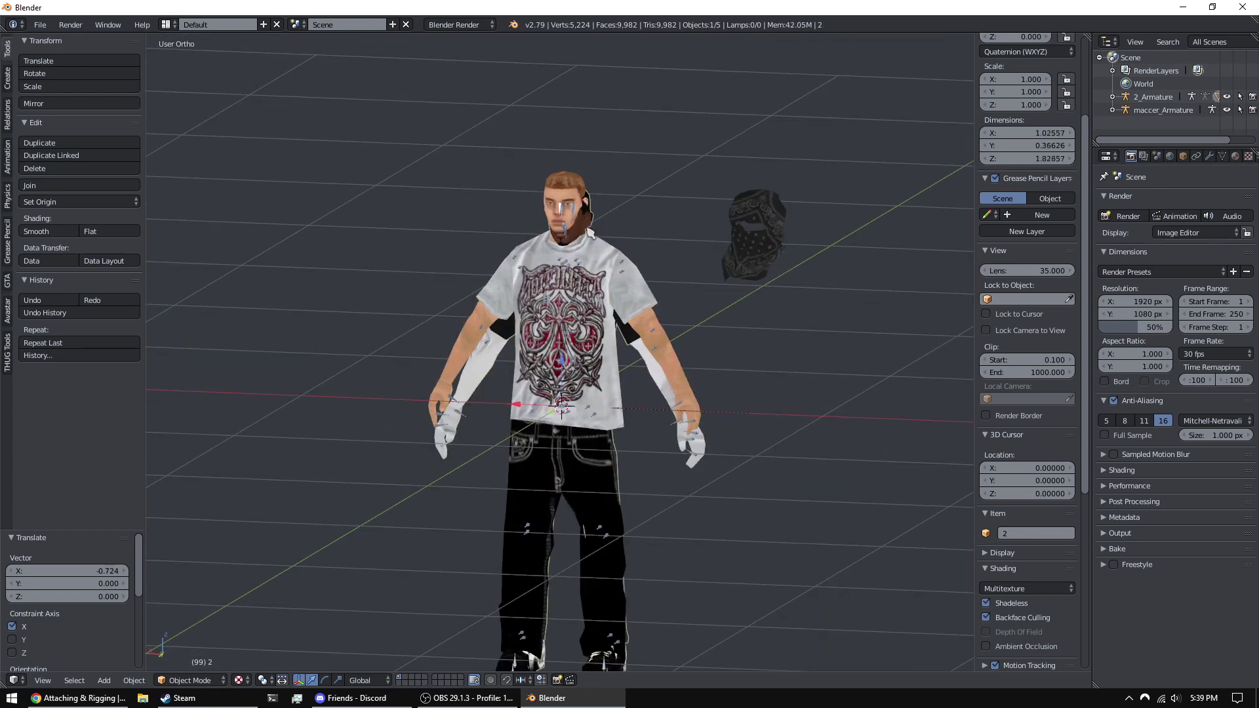
right_click(1161, 108)
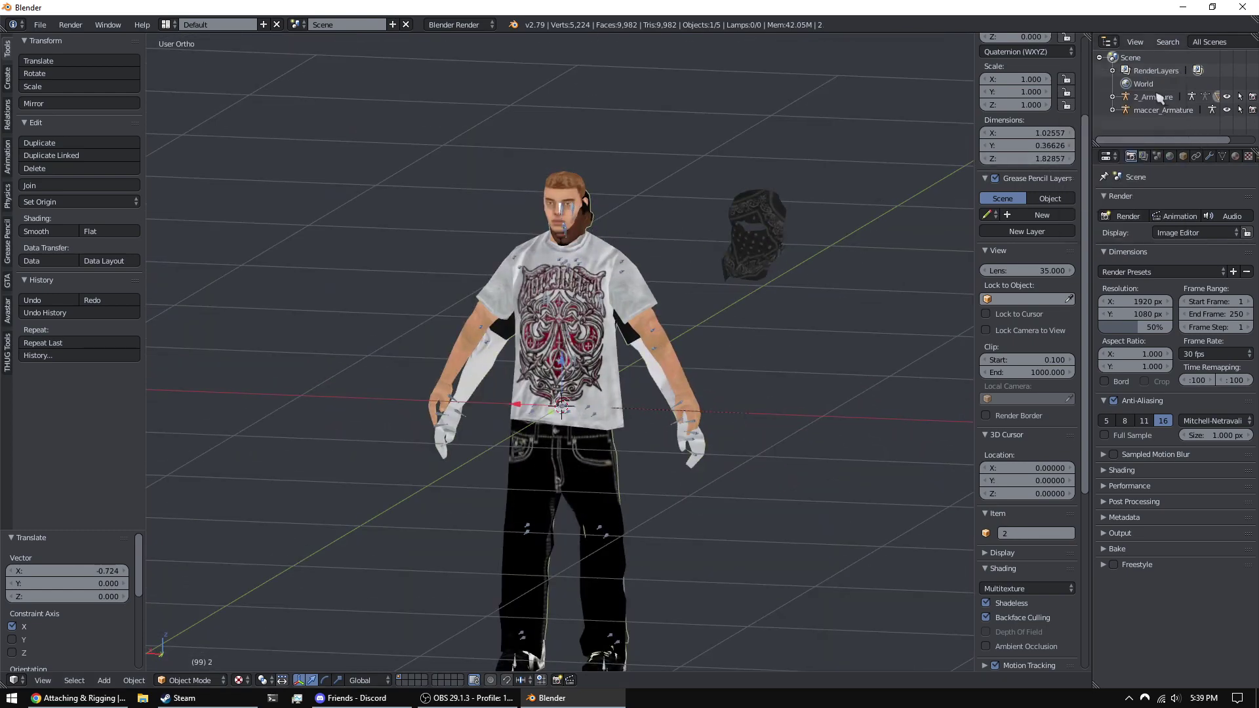
left_click(1155, 96)
left_click_drag(1151, 145, 1044, 262)
right_click(1112, 103)
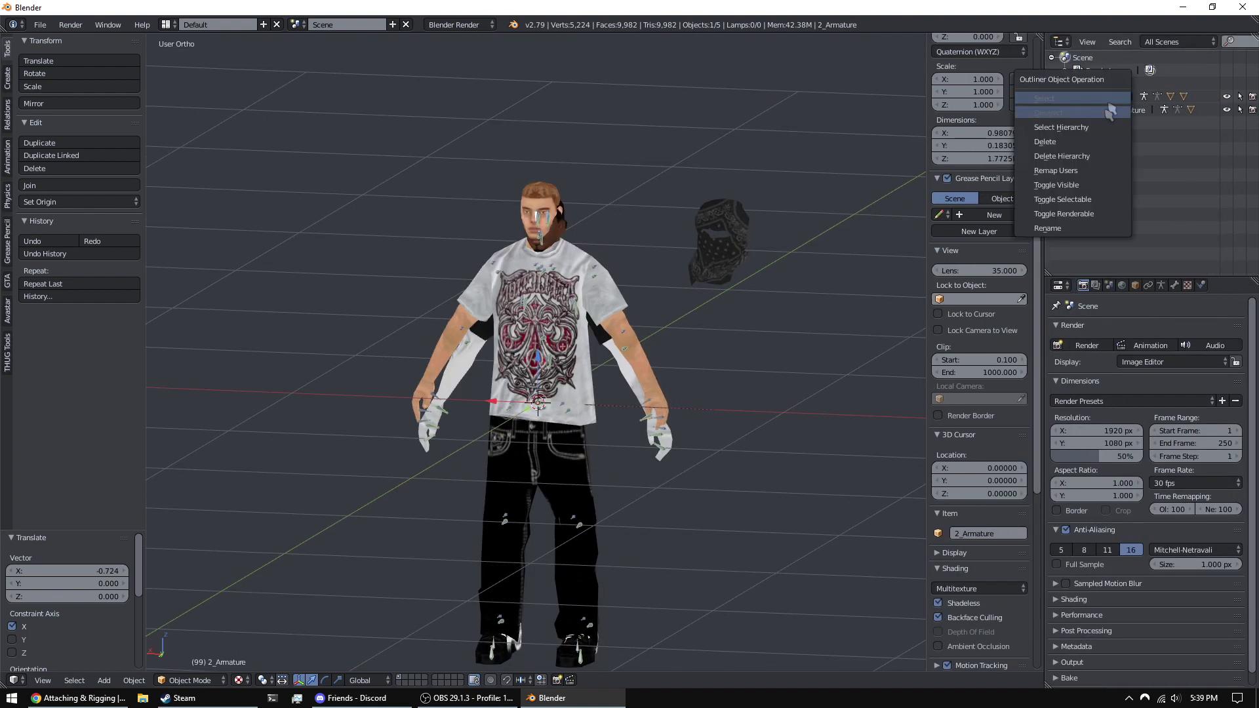
left_click(1077, 157)
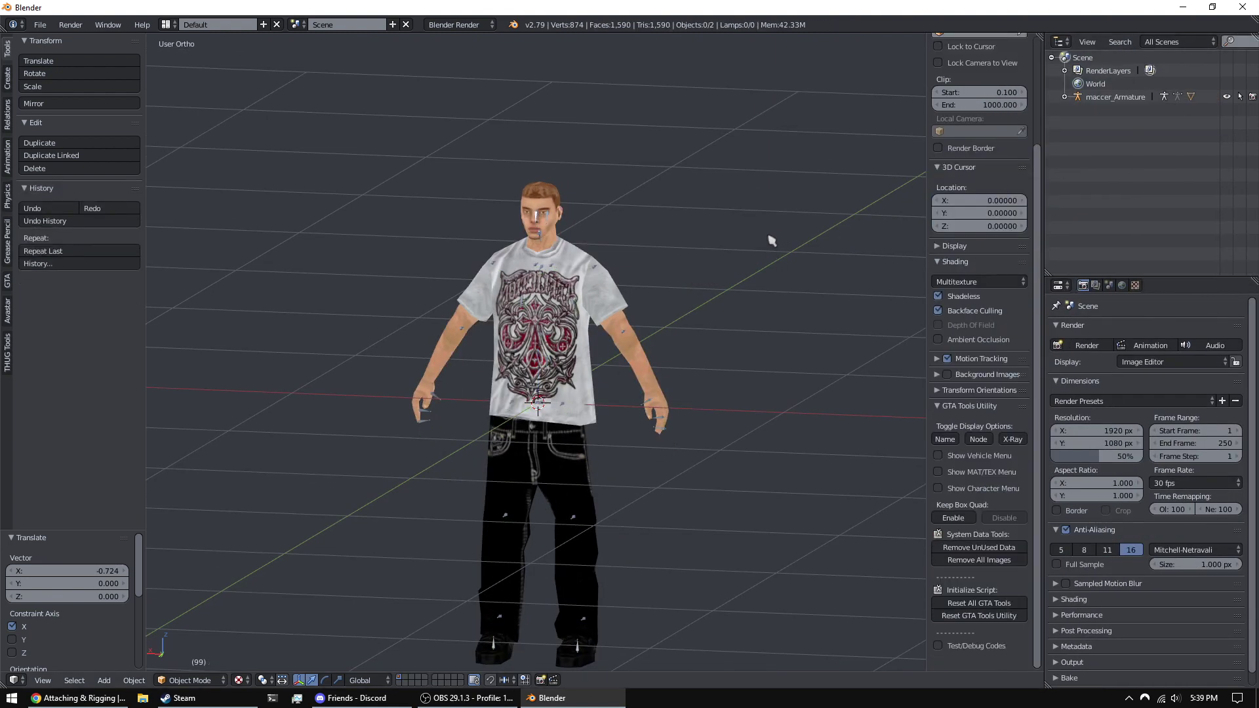
key("ctrl+z")
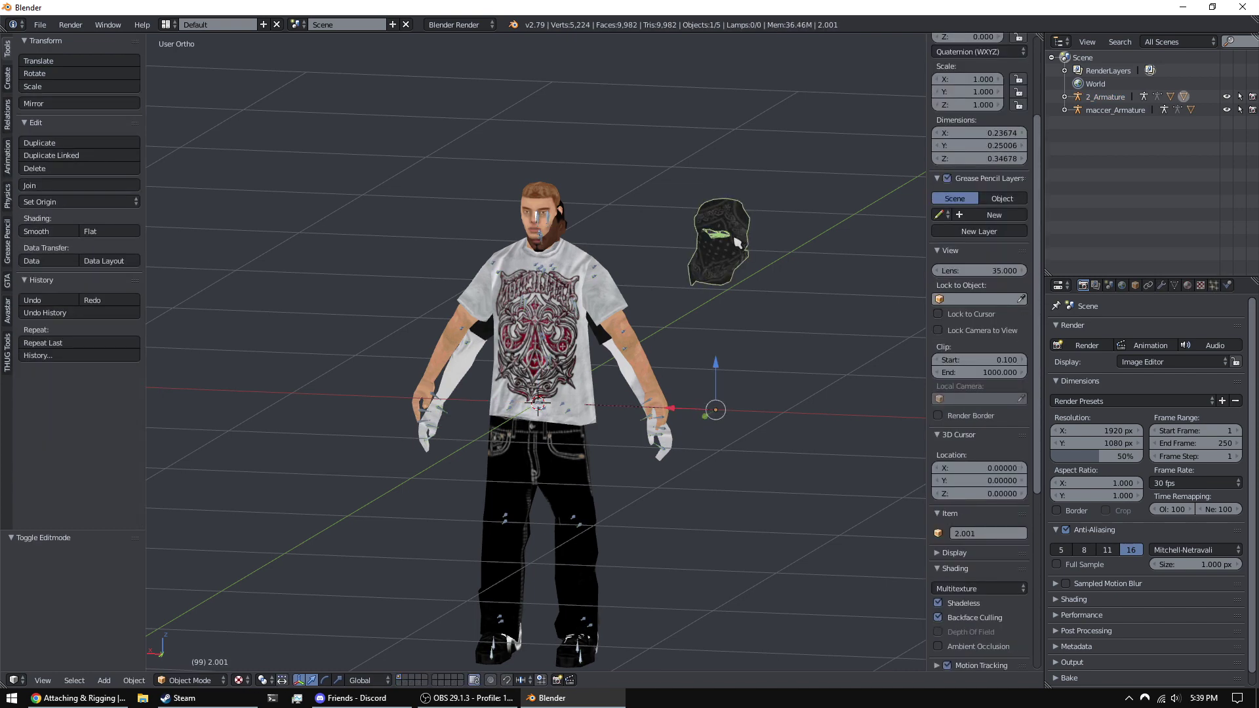
- Clear the parent of the separated mask so that it is detached from 2_Armature
key("ctrl+p")
left_click(721, 236)
key("alt+p")
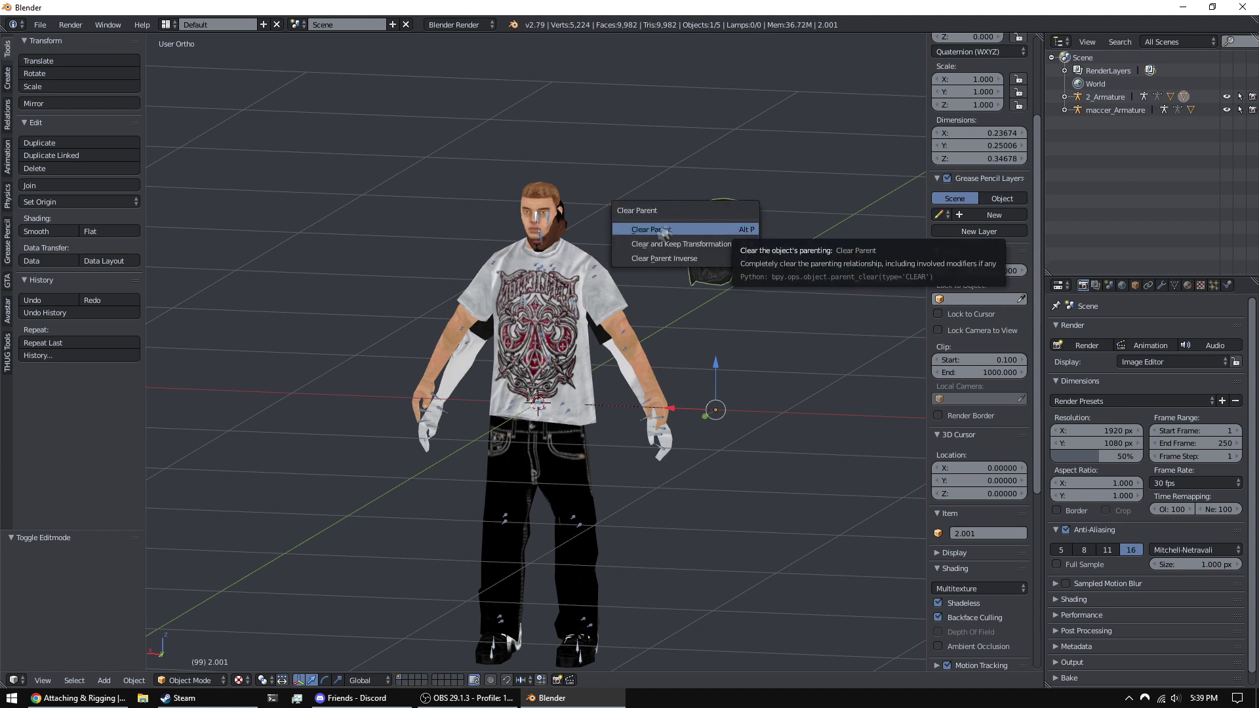
left_click(685, 229)
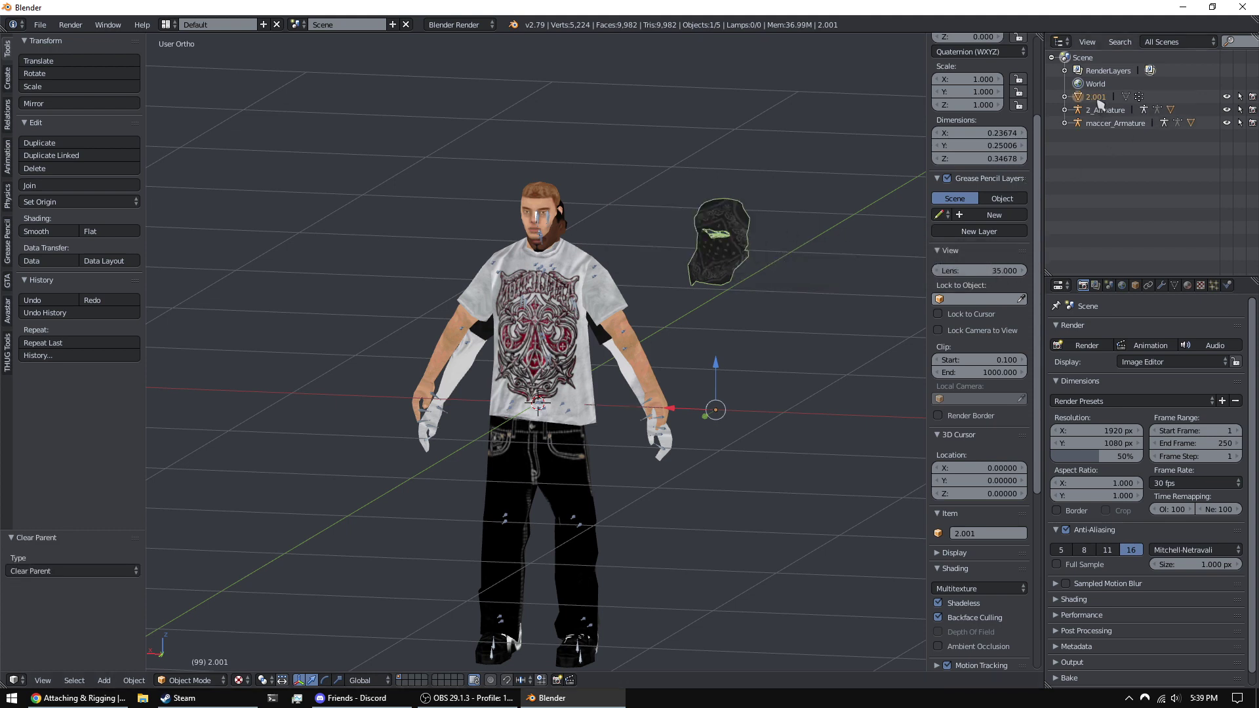
- Delete the whole 2_Armature hierarchy from the scene and select the mask
left_click(1108, 110)
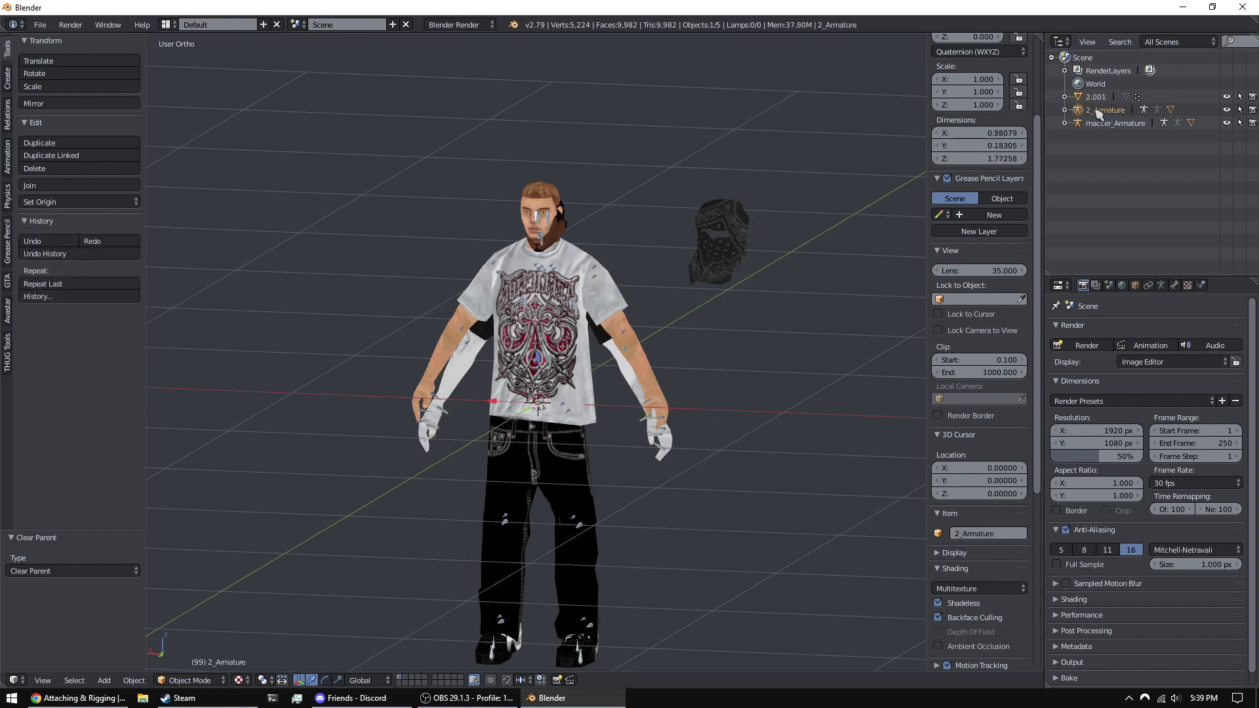
right_click(1083, 113)
left_click(1078, 119)
left_click(750, 224)
key("g")
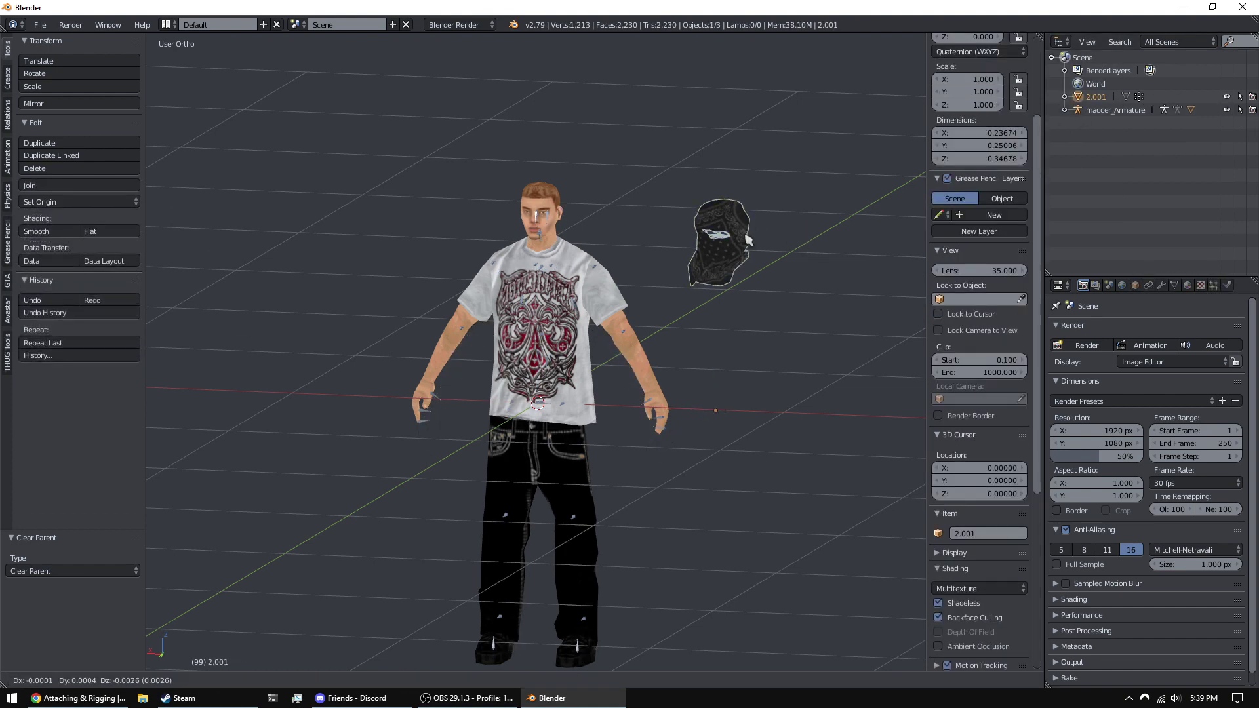
key("x")
key("Escape")
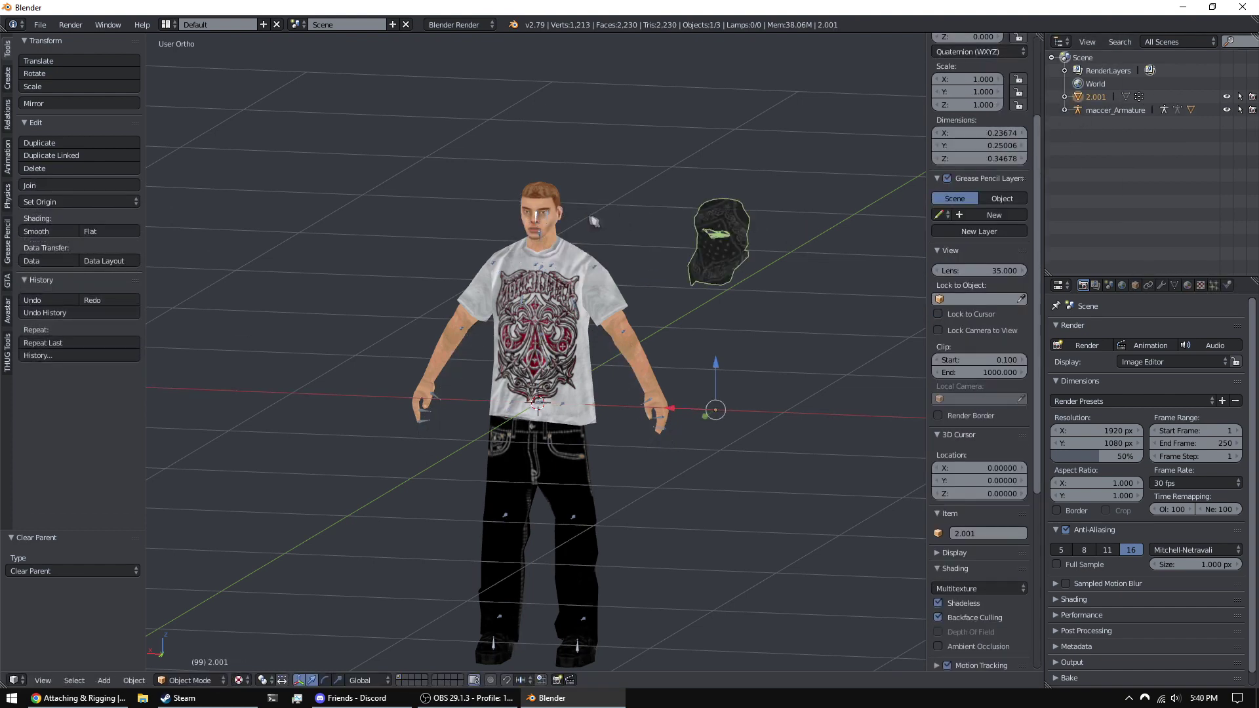
- Move the mask 0.734 along the X axis onto the maccer's head in the Back Ortho view
key("KP_1")
key("ctrl+KP_1")
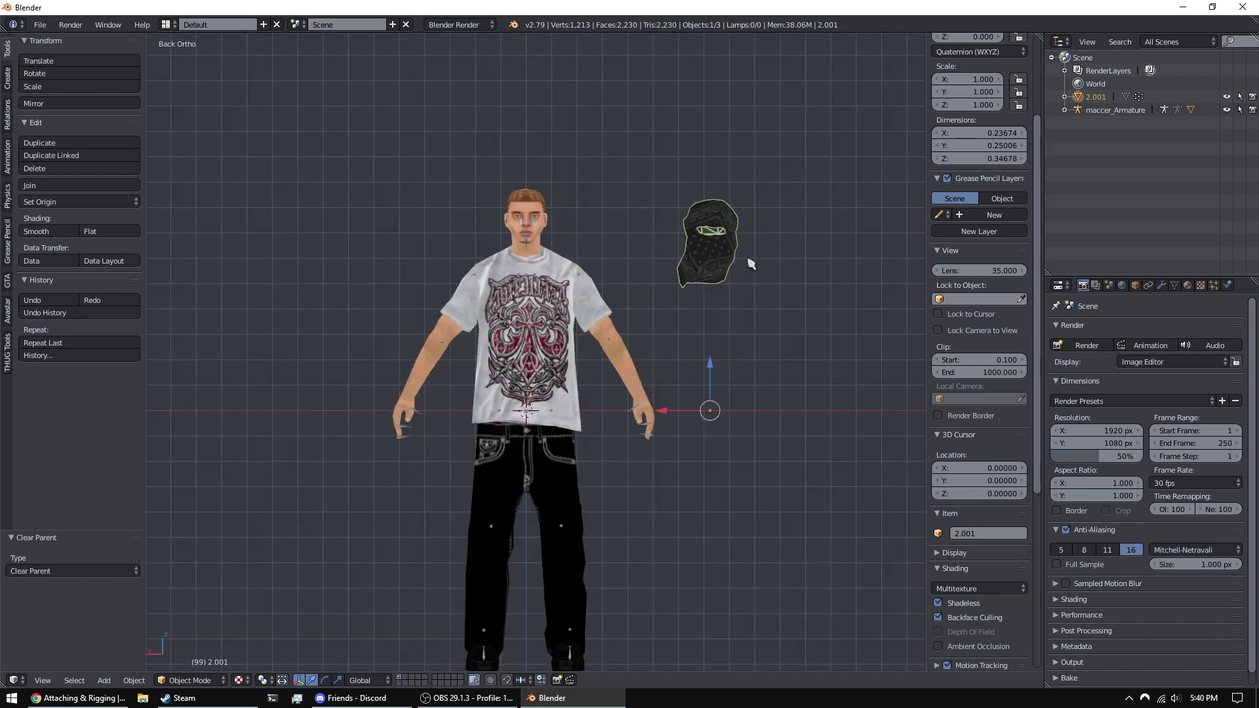
key("g")
key("x")
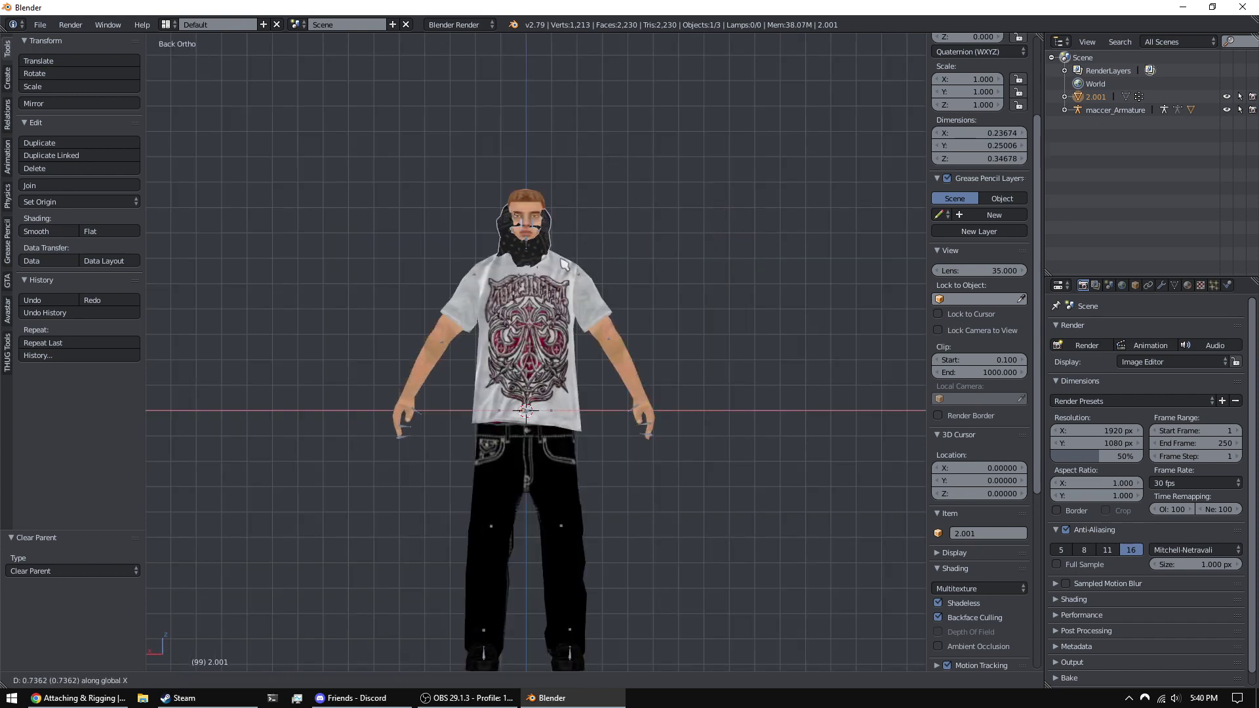
left_click(562, 260)
- Try to move the mask freely away from the maccer's head in a close-up view, and cancel the move
scroll(539, 216, "up", 2)
middle_click_drag(540, 216, 556, 385, "shift")
scroll(557, 385, "up", 4)
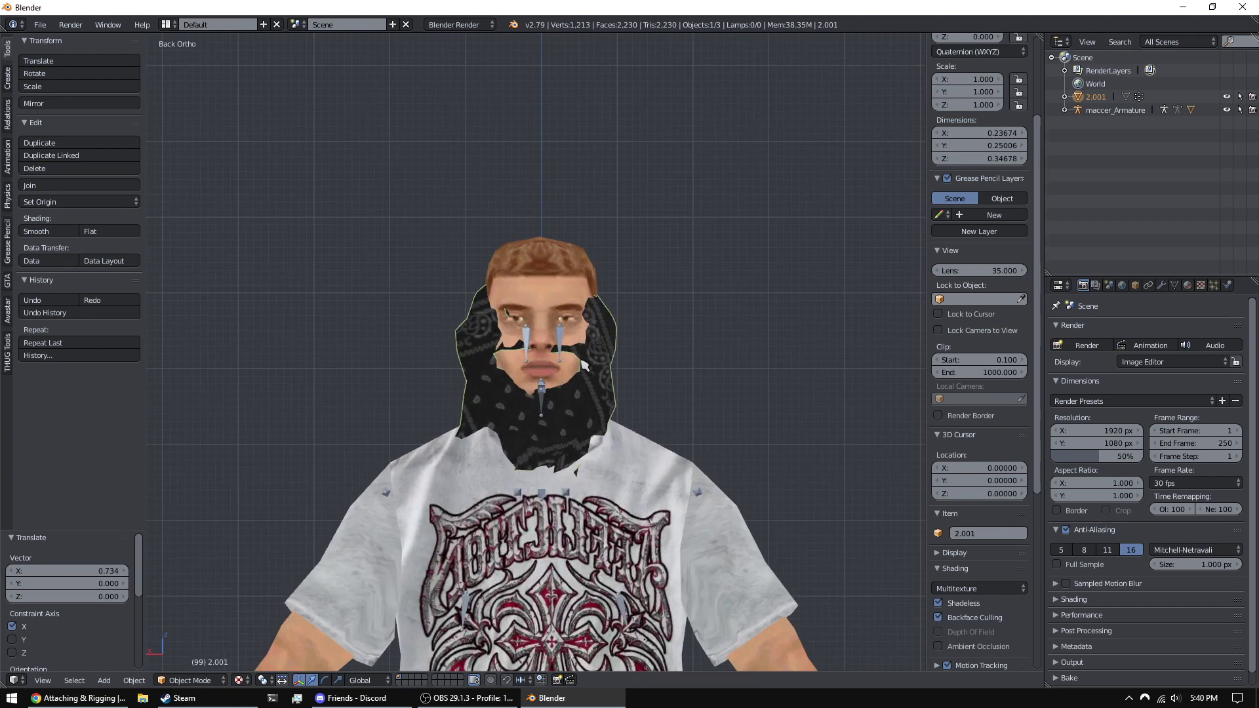
key("g")
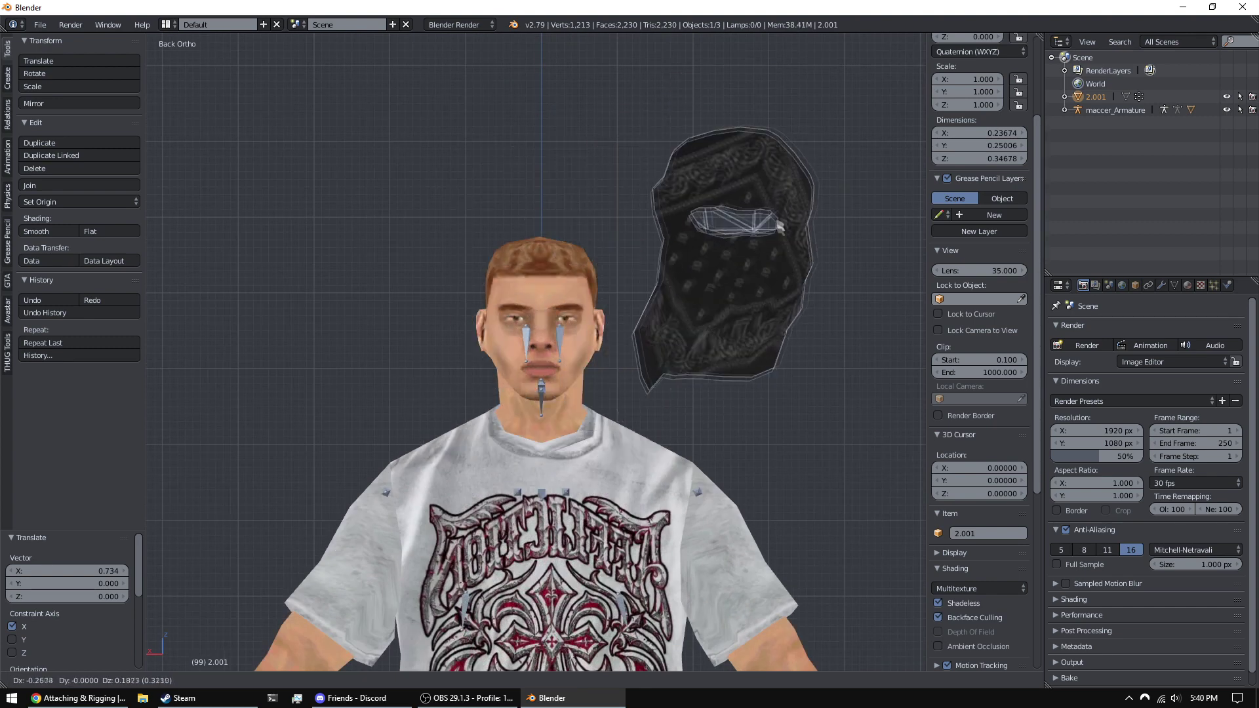
key("Escape")
- Examine how the mask sits on the maccer's head from the front, back, side and top, in orthographic and perspective views
key("KP_1")
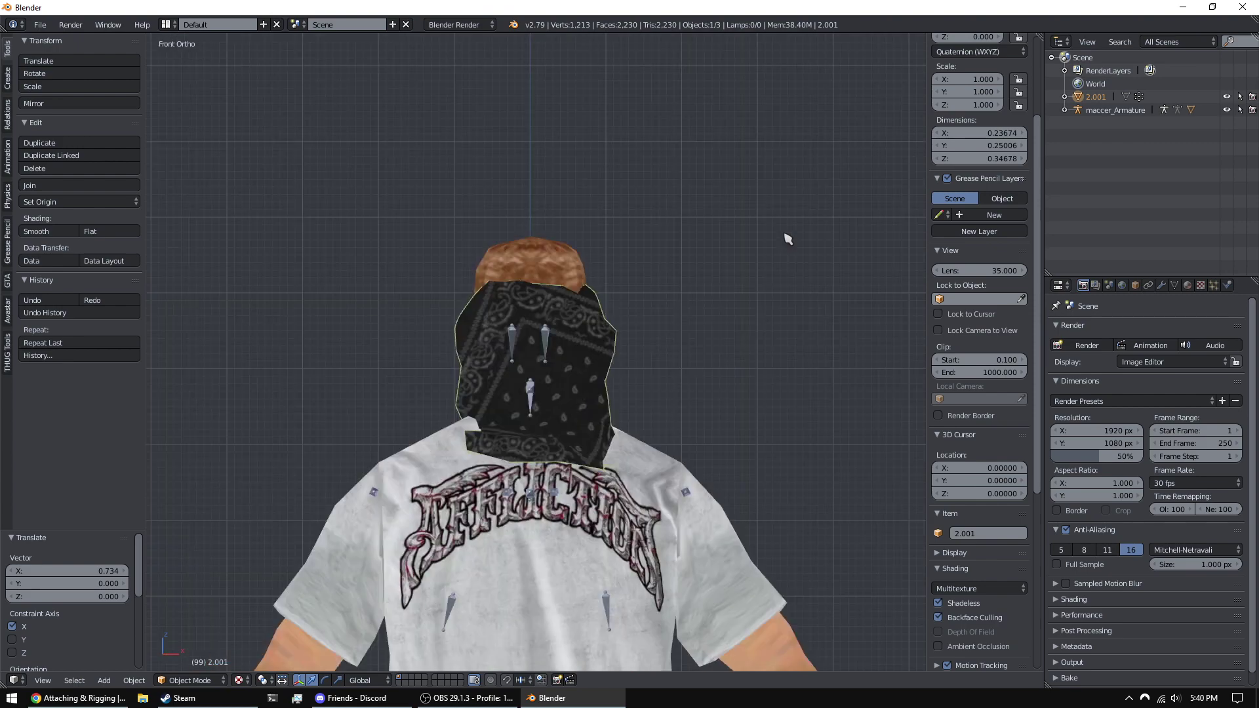
key("KP_3")
key("ctrl+KP_7")
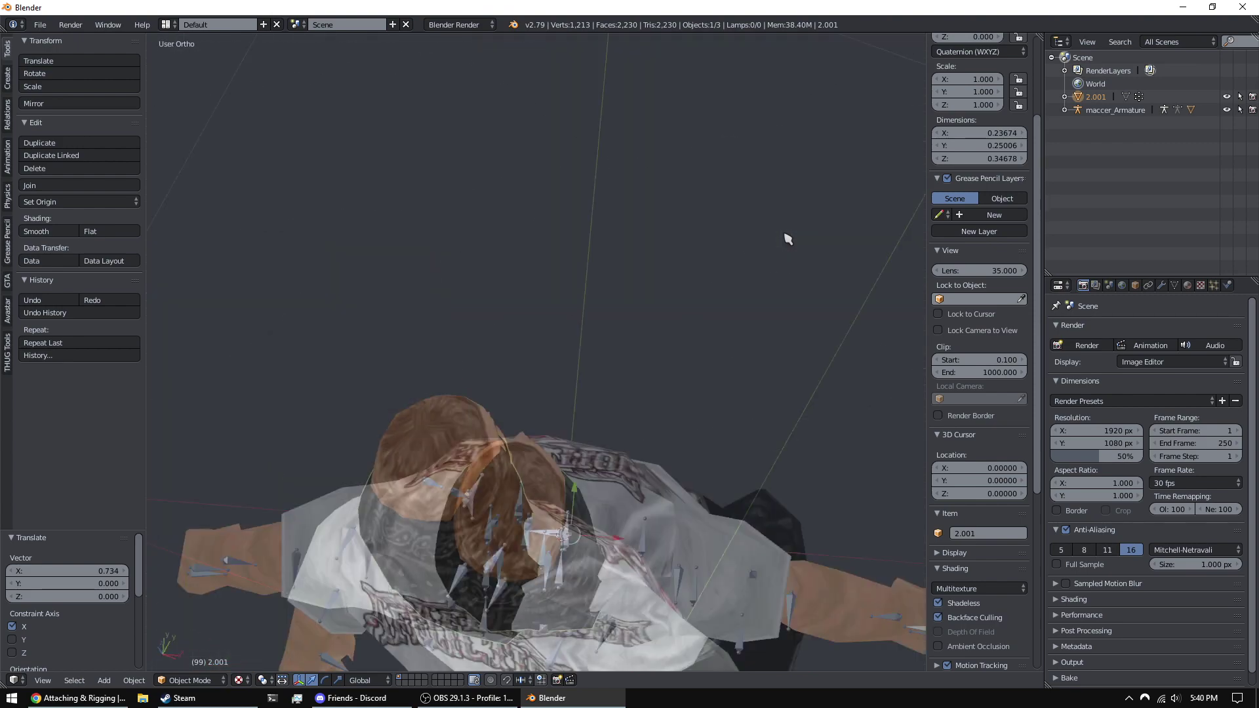
key("ctrl+KP_1")
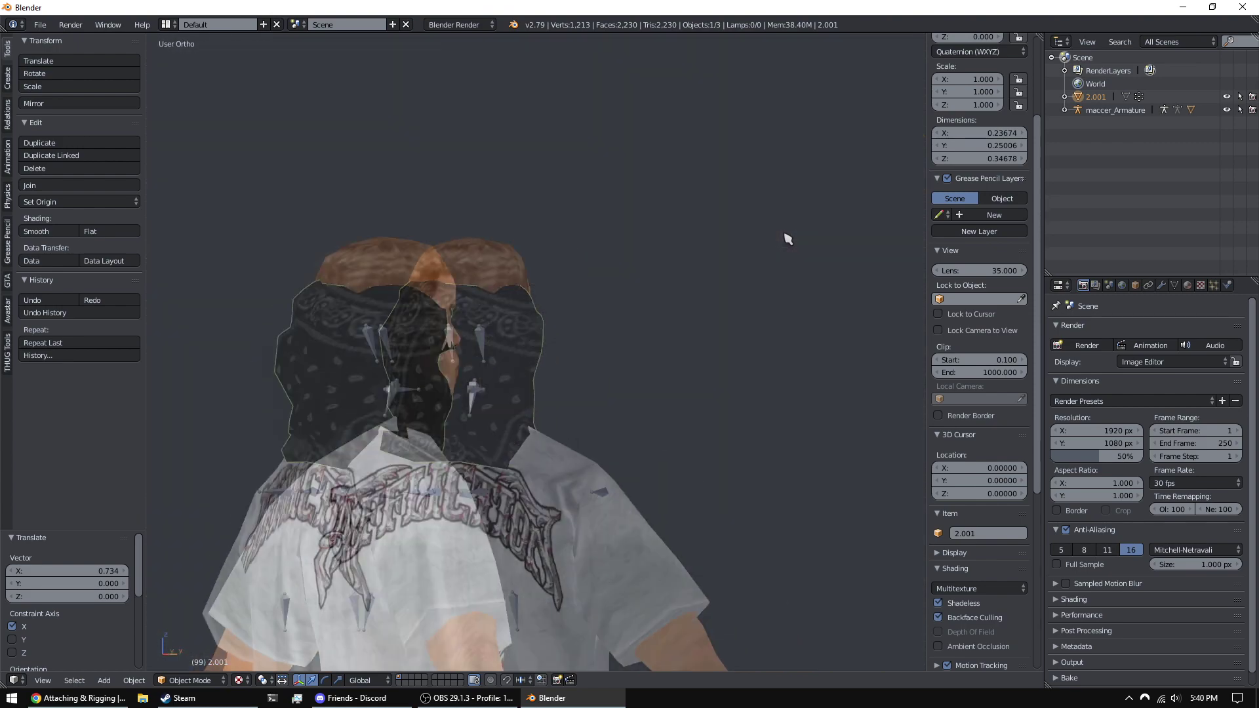
key("KP_1")
key("KP_3")
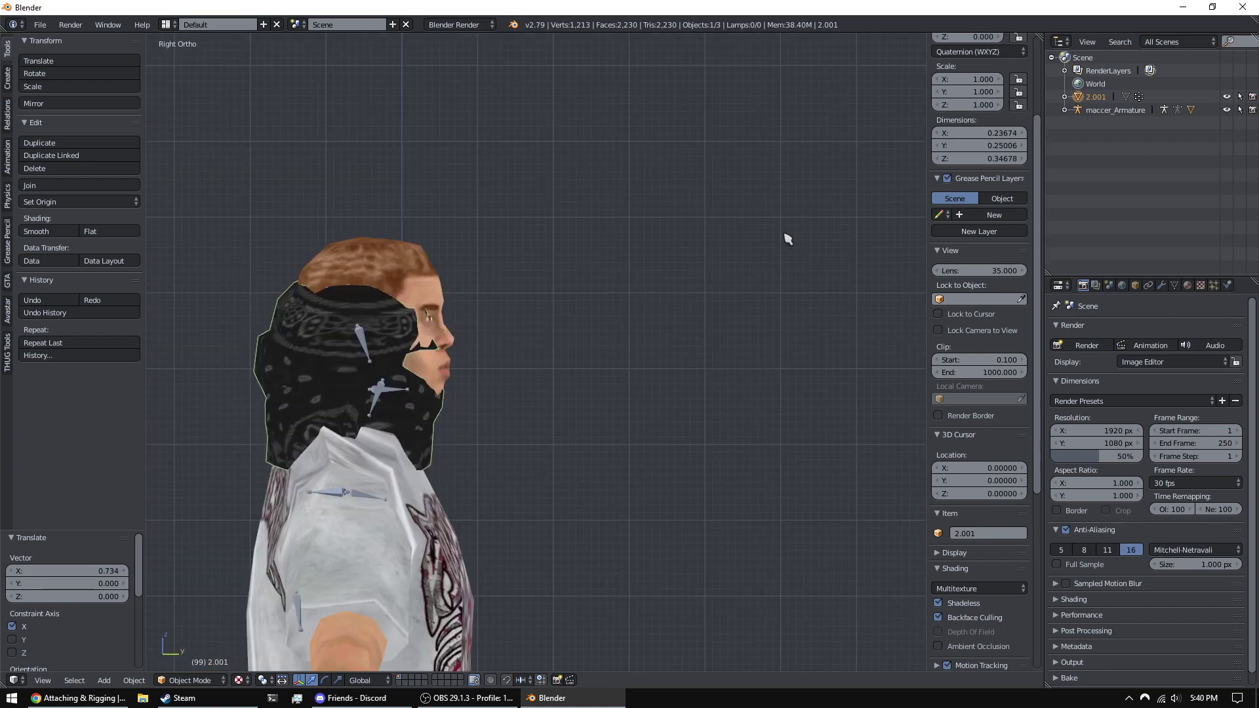
key("KP_1")
key("KP_3")
key("KP_7")
key("KP_3")
key("ctrl+KP_1")
key("KP_5")
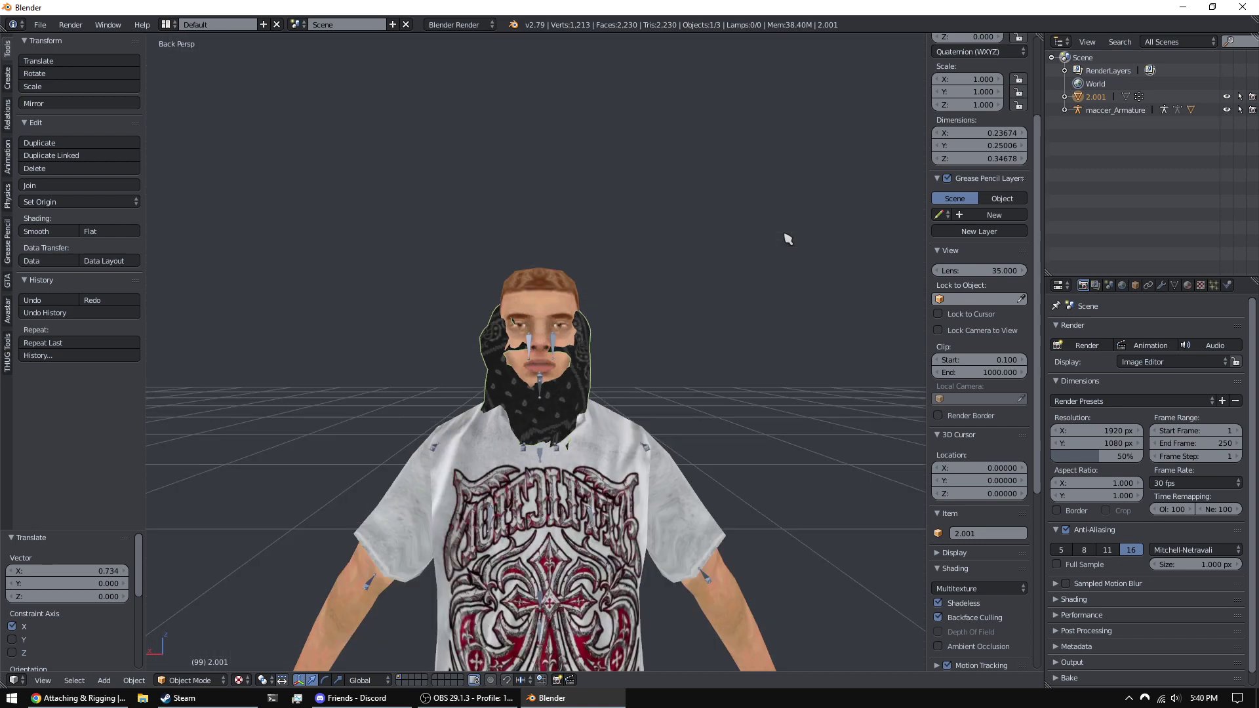
middle_click_drag(728, 210, 714, 304)
key("KP_5")
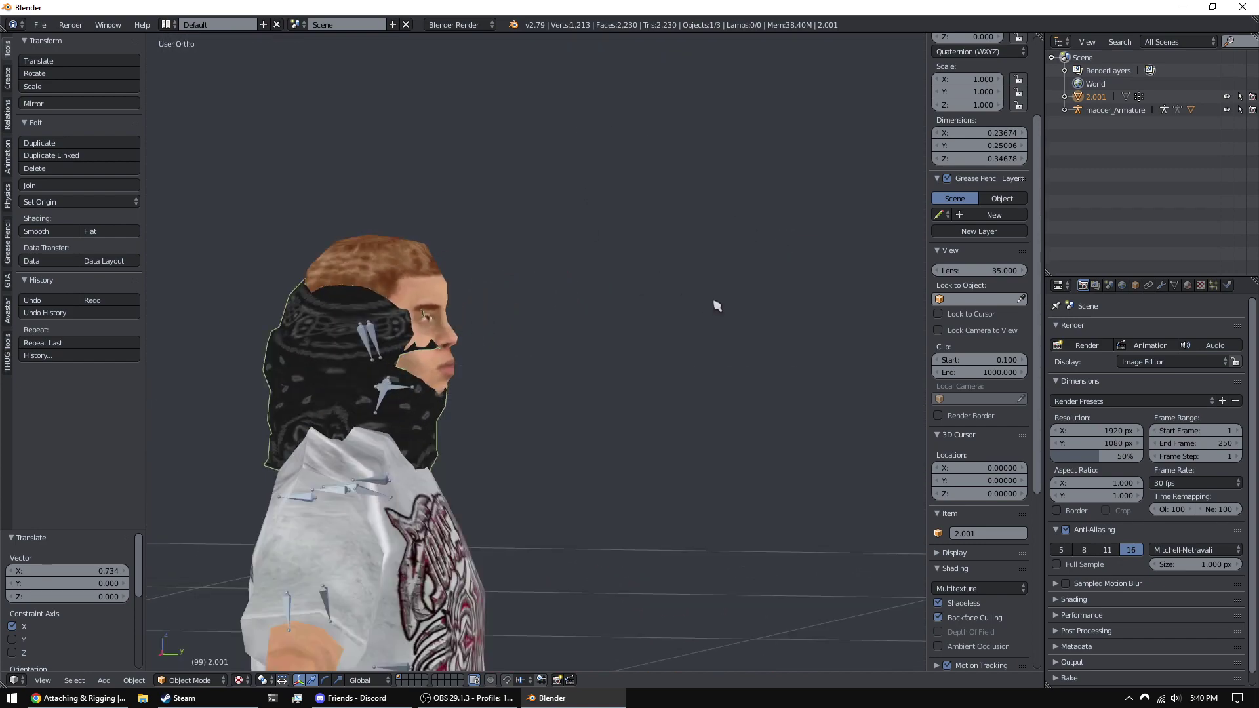
key("ctrl+KP_1")
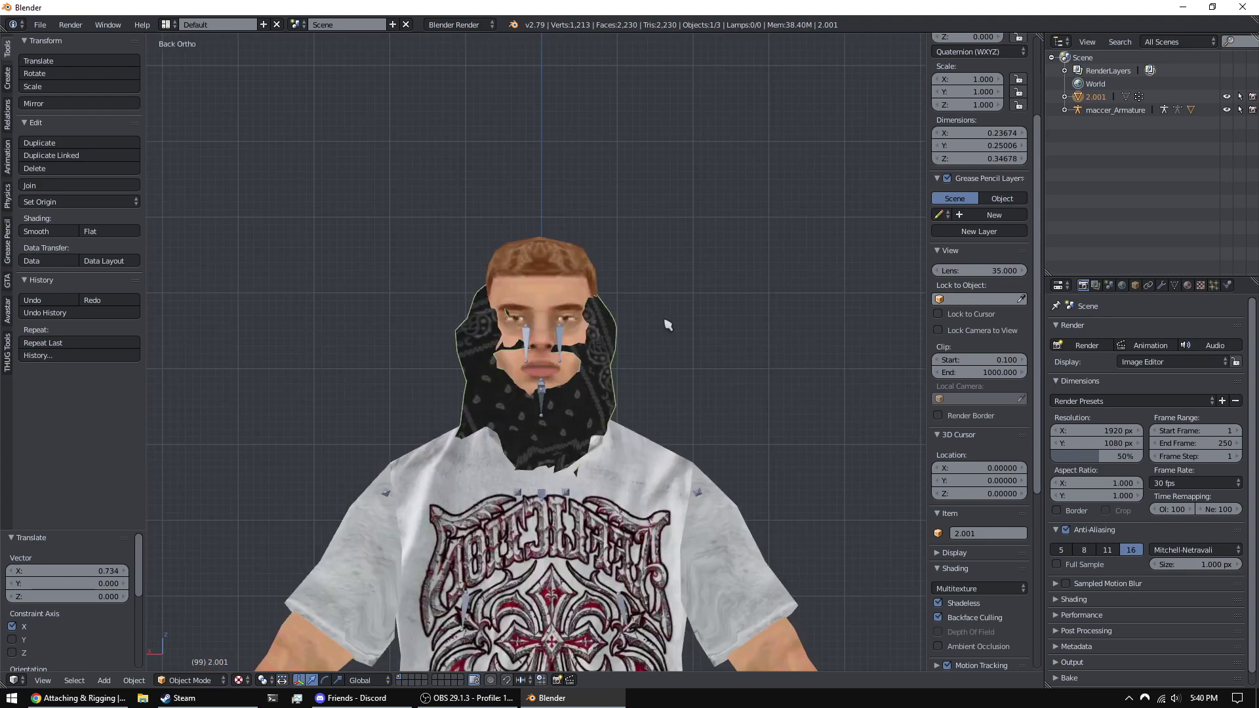
key("g")
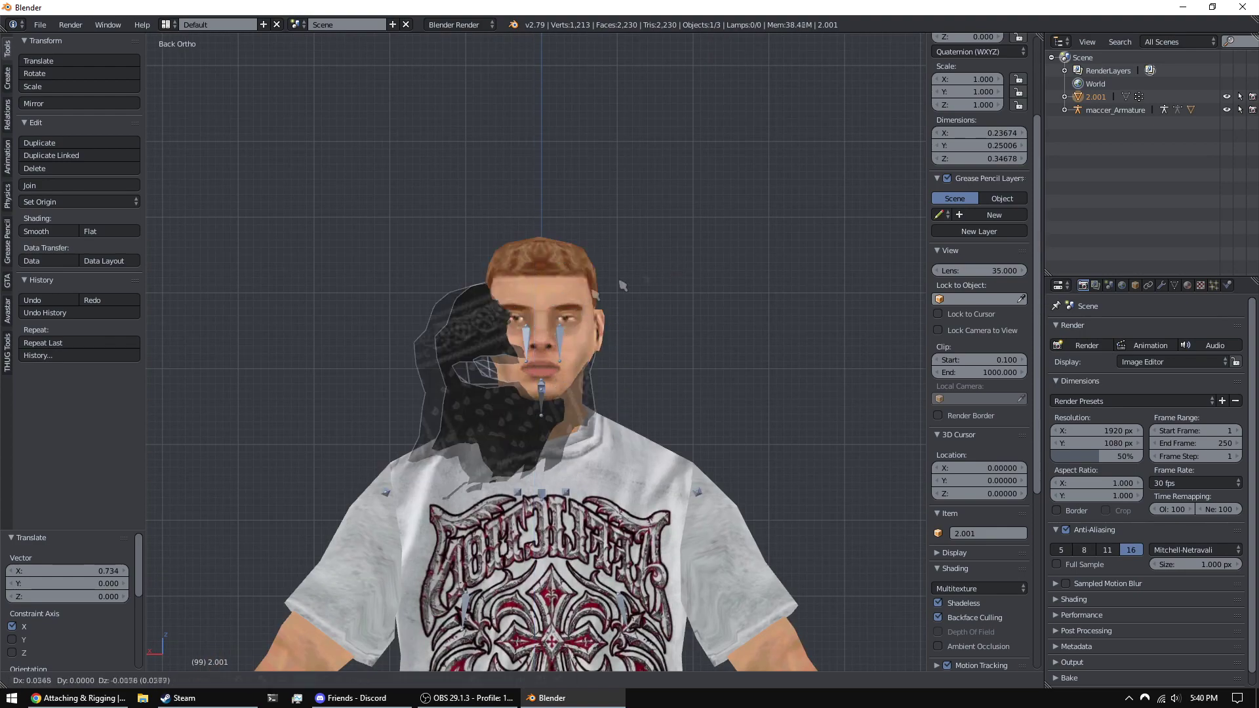
key("Escape")
key("r")
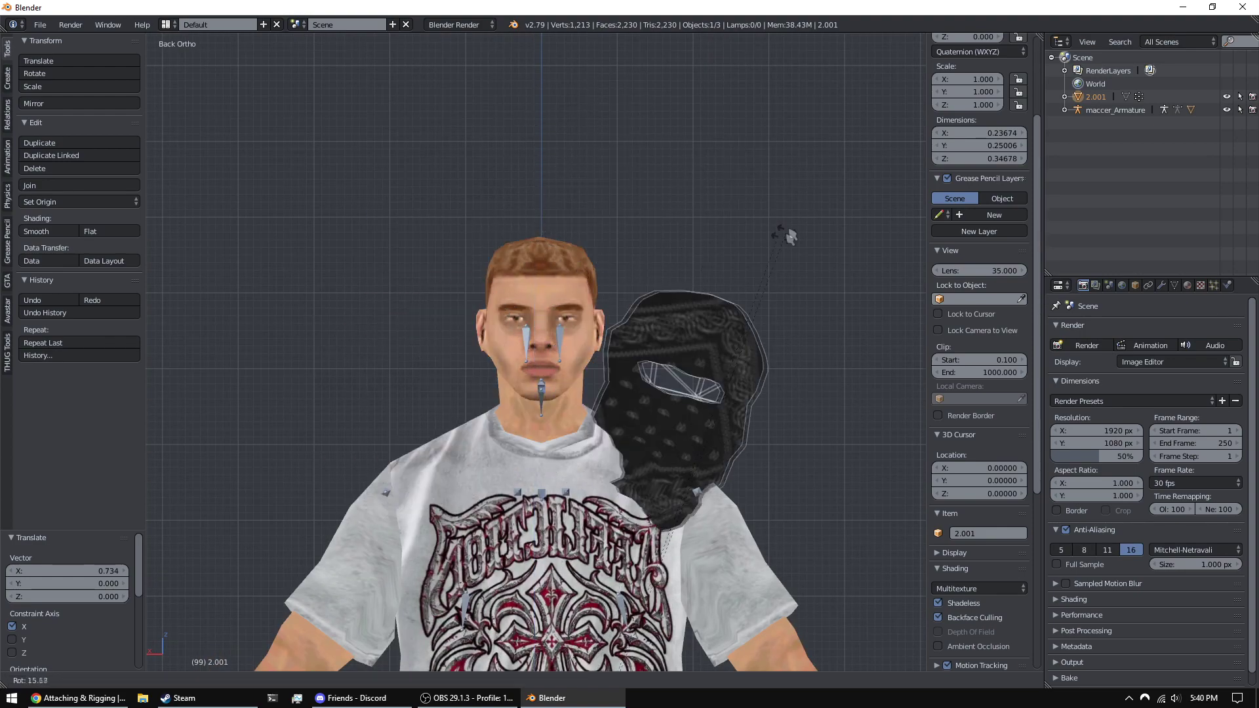
key("Escape")
key("g")
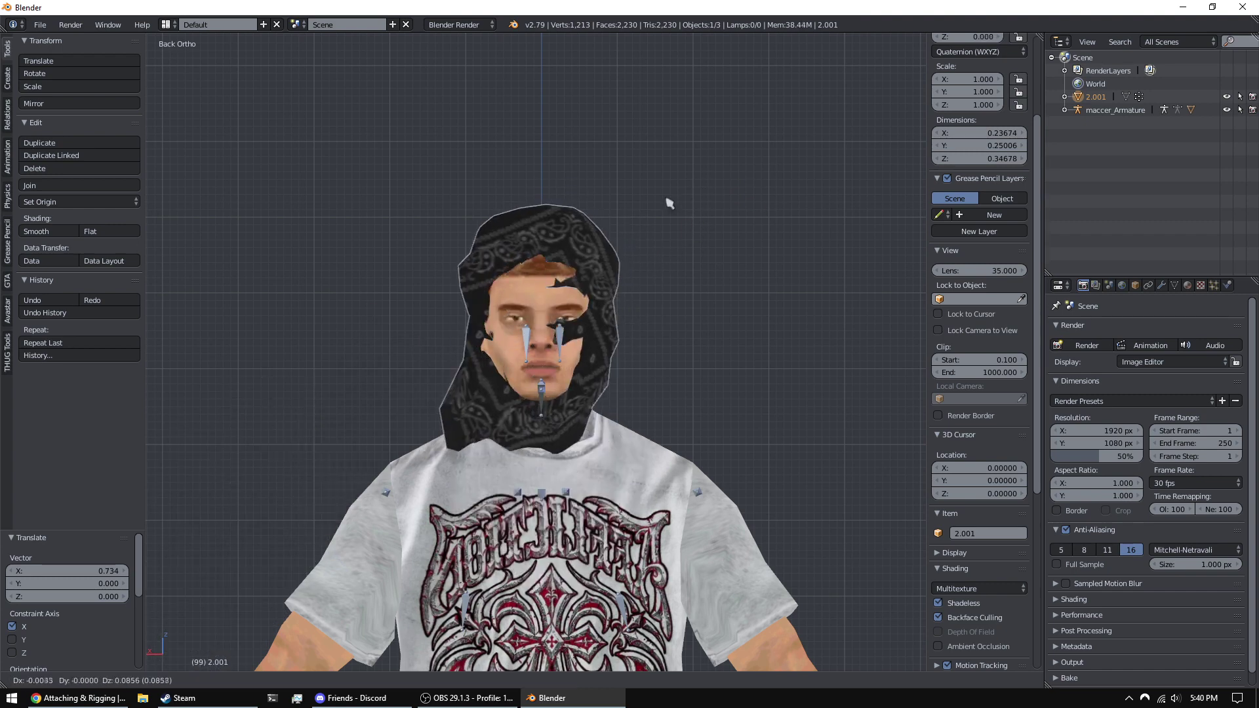
key("x")
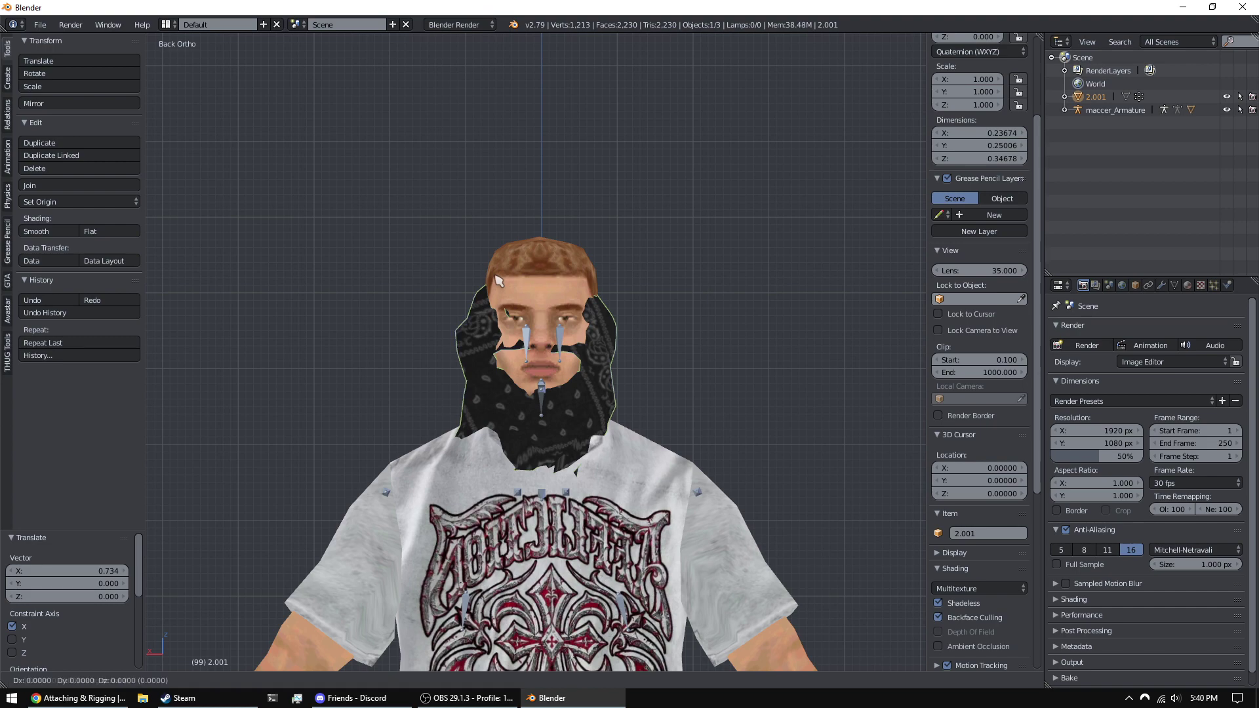
right_click(612, 267)
key("g")
right_click(719, 313)
middle_click_drag(719, 313, 551, 160)
key("g")
key("z")
left_click(584, 154)
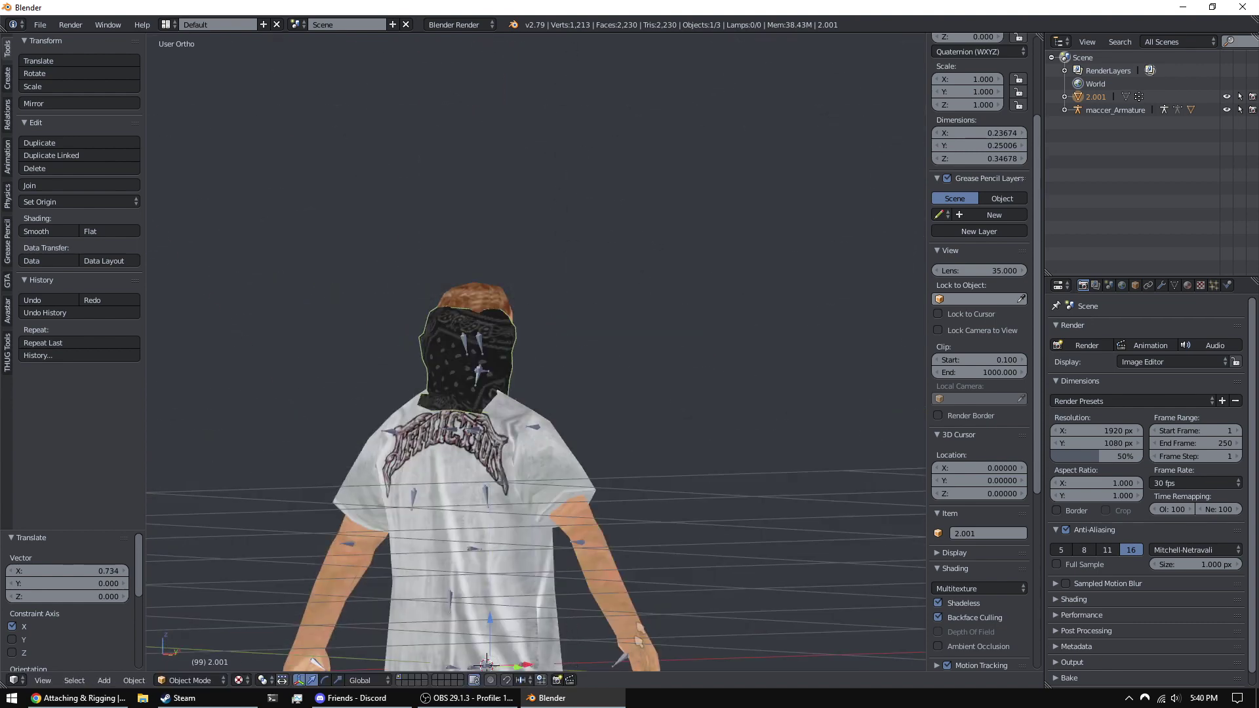
- Move the mask up 0.059 along the Z axis in the Back Ortho view
key("ctrl+KP_1")
key("KP_Decimal")
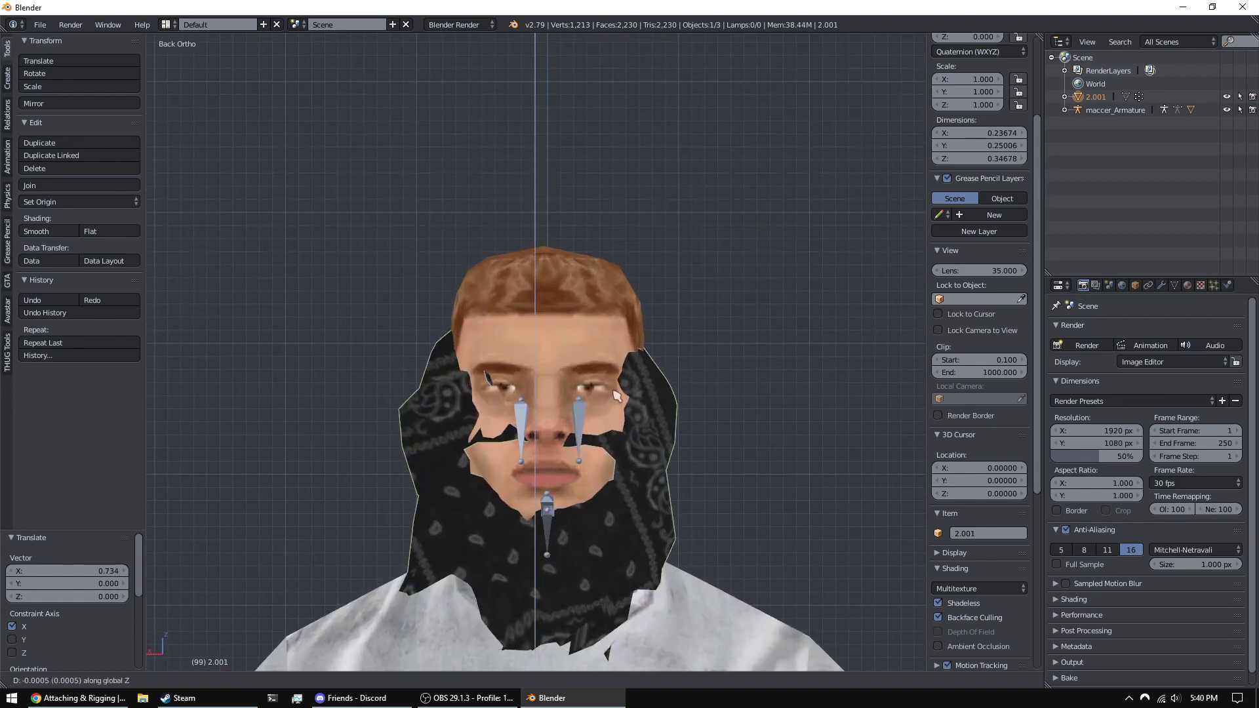
key("g")
key("z")
left_click(615, 320)
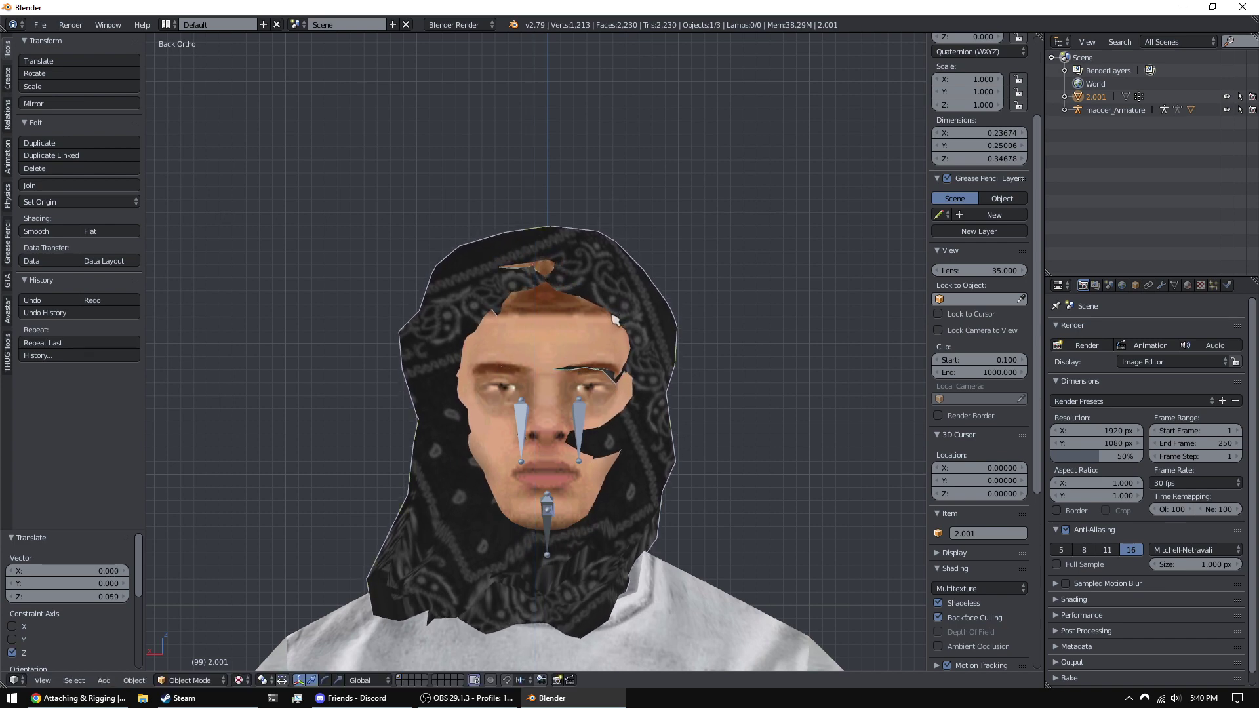
- Move the mask forward 0.019 along the Y axis over the face in the Right Ortho view
key("KP_3")
key("g")
key("y")
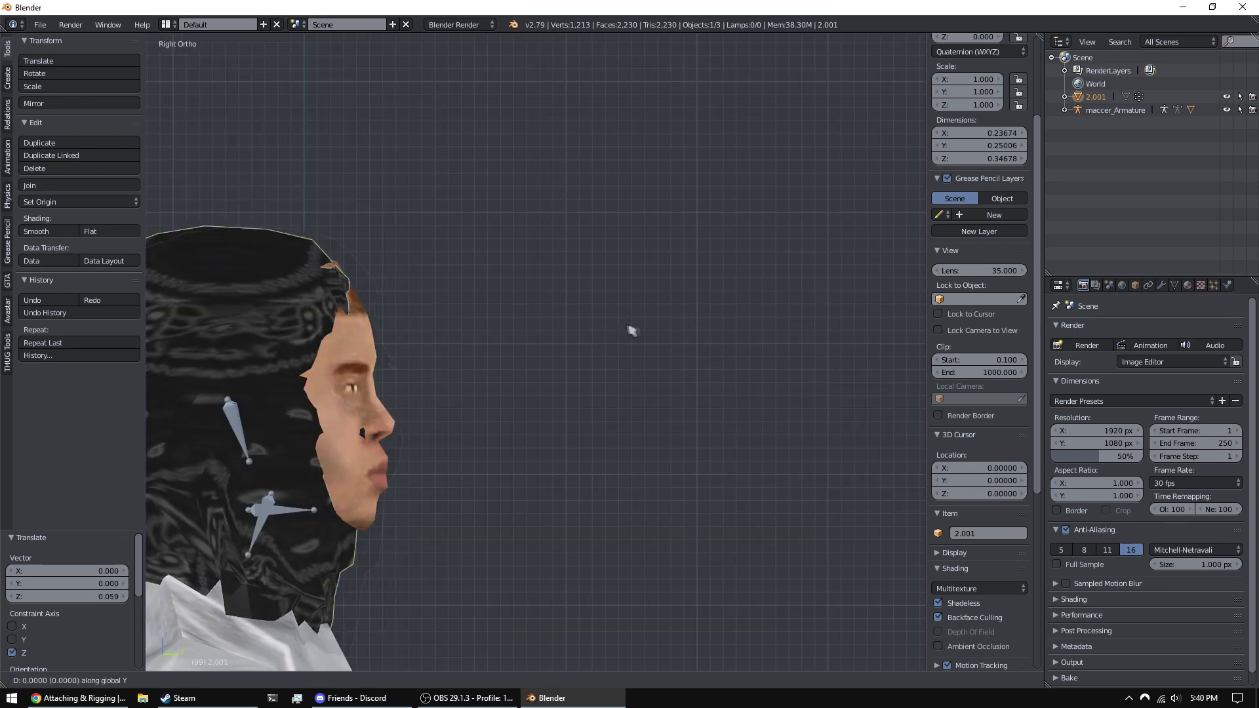
left_click(630, 326)
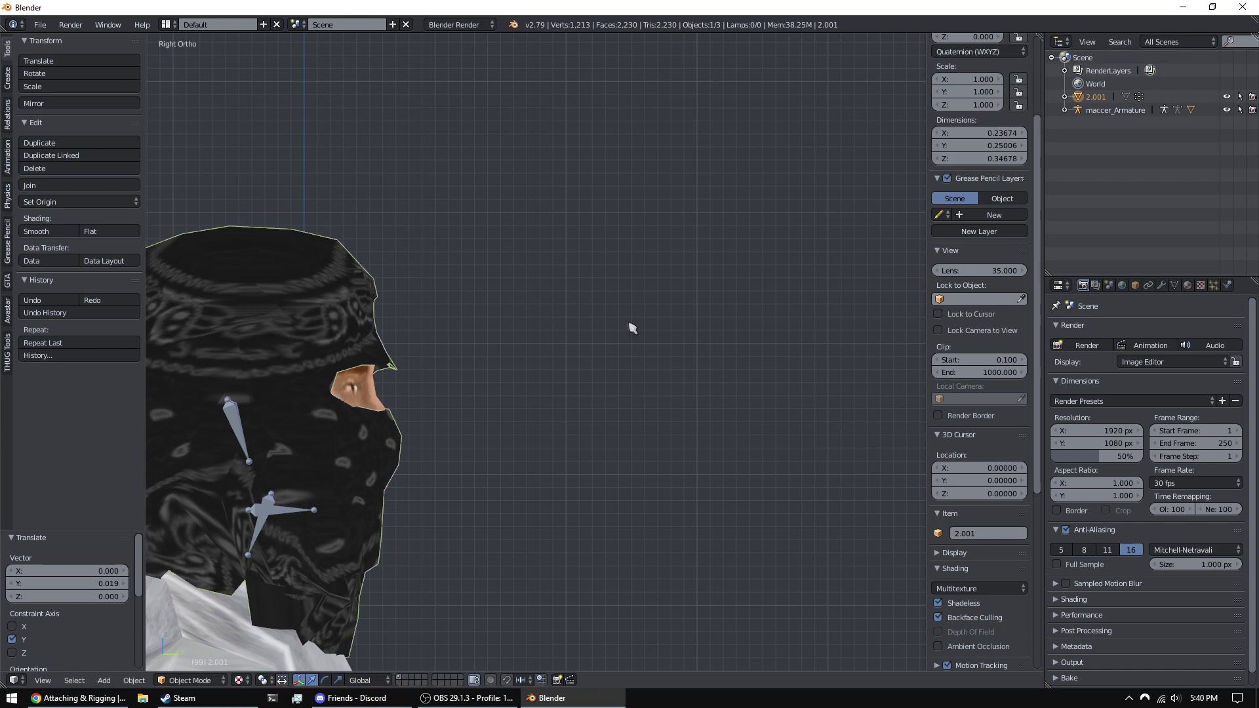
- Lower the mask 0.003 along the Z axis while viewing the face from the front
key("KP_1")
key("KP_4")
key("g")
key("z")
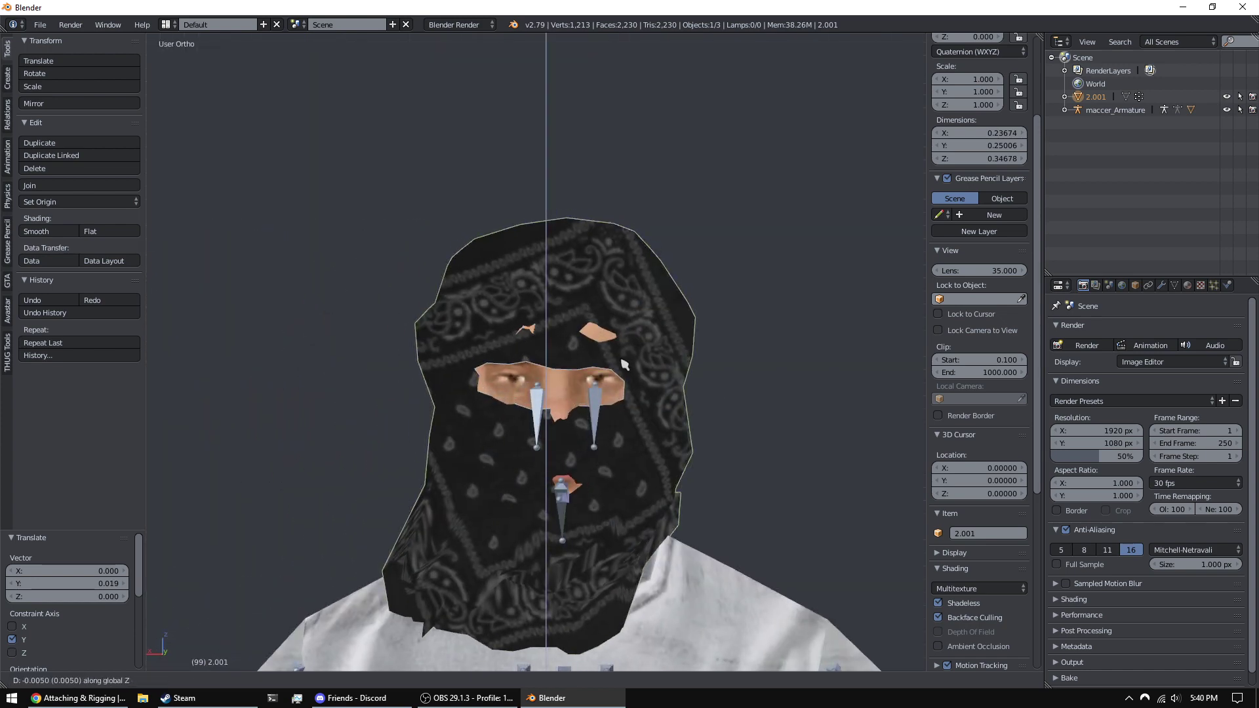
left_click(622, 362)
- Move the mask 0.009 along the Y axis and raise it 0.004 along the Z axis
middle_click_drag(734, 365, 658, 388)
key("g")
key("y")
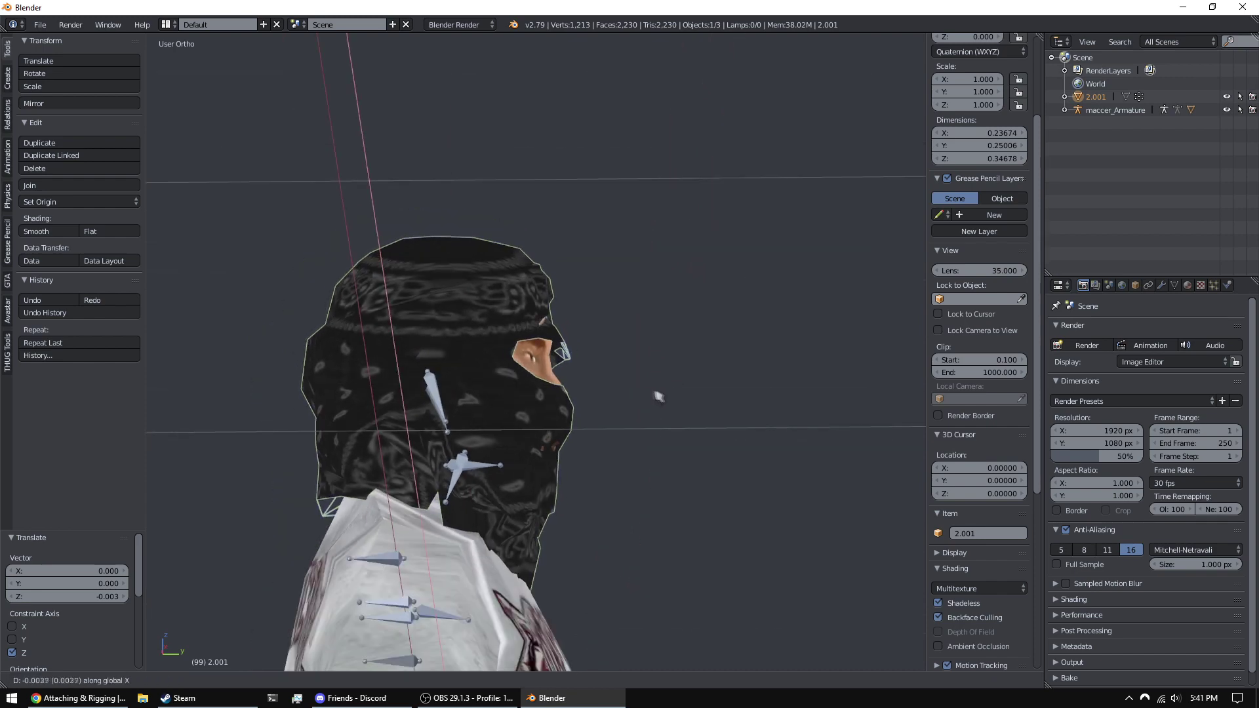
key("z")
left_click(659, 385)
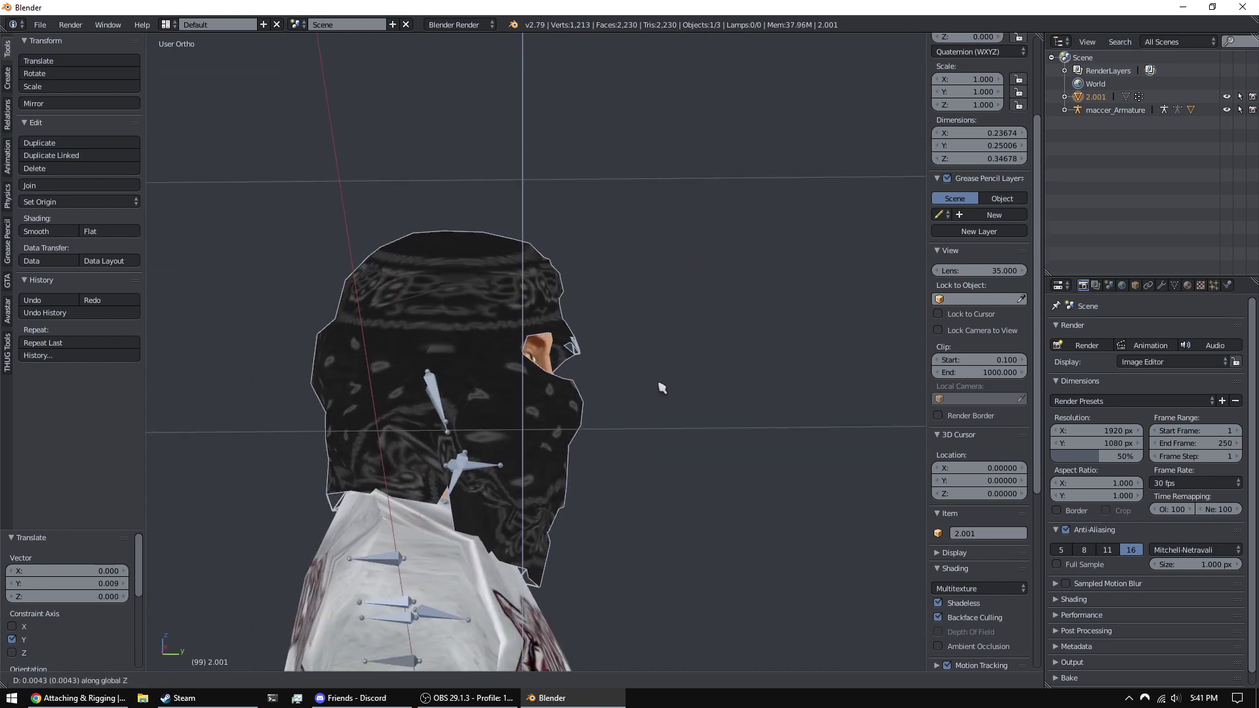
- Select the mask and add the maccer body mesh to the selection in the Back Ortho view
middle_click_drag(669, 385, 888, 422)
scroll(773, 413, "down", 6)
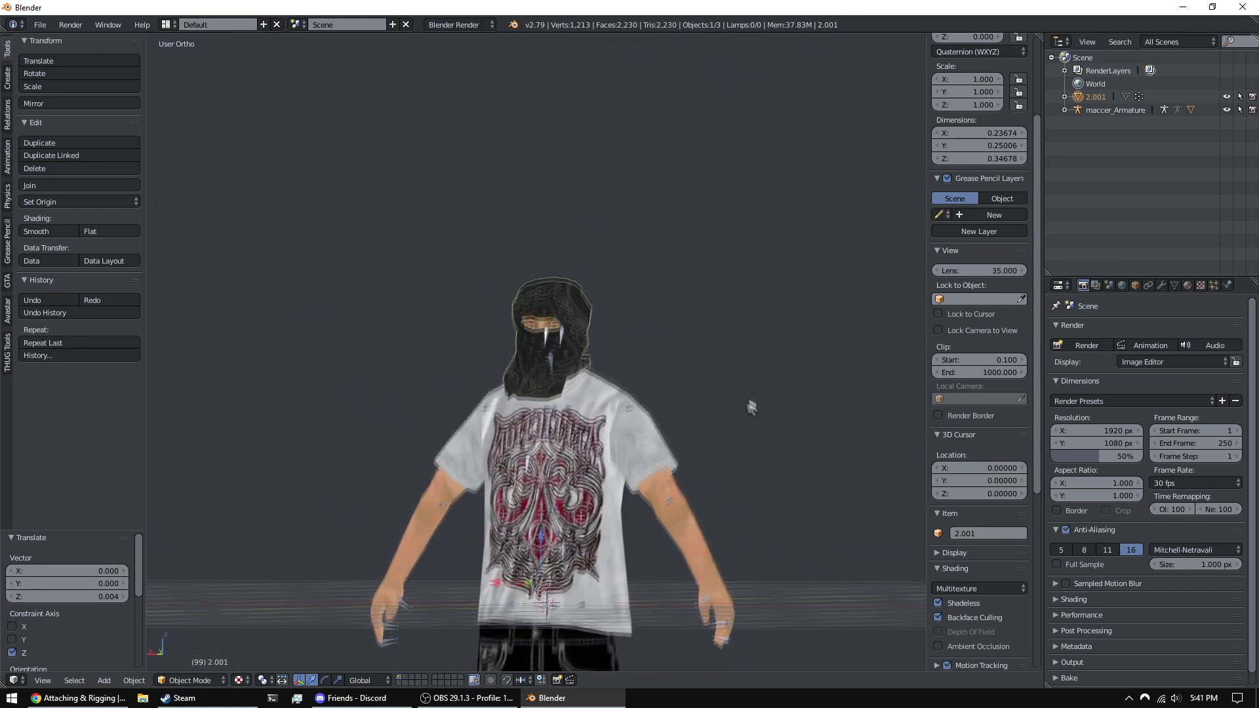
middle_click_drag(774, 433, 633, 343)
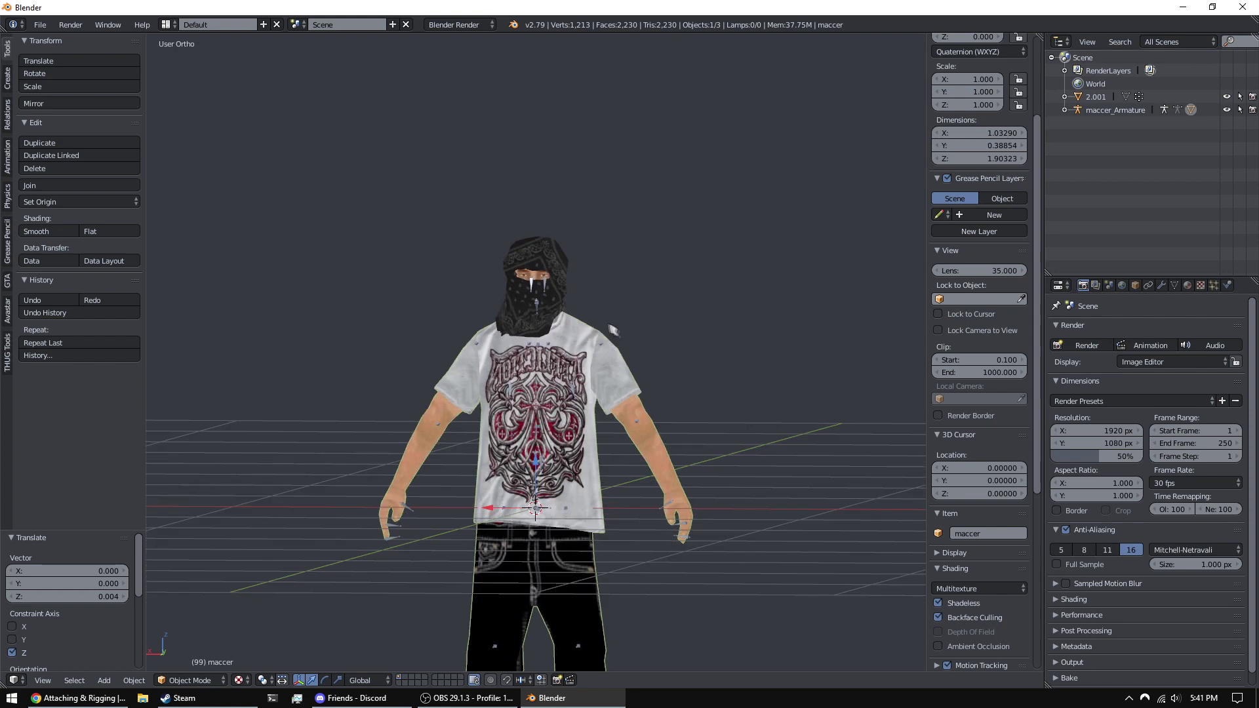
right_click(632, 343)
scroll(633, 342, "down", 3)
key("ctrl+KP_1")
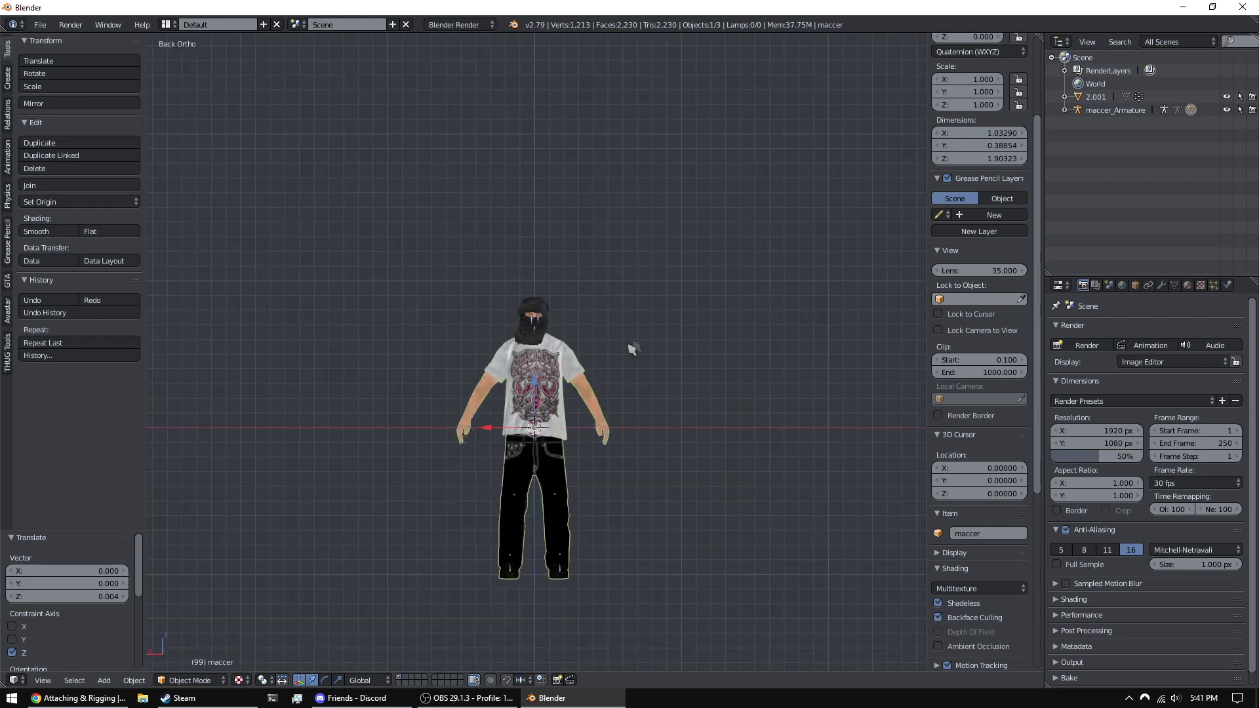
scroll(626, 341, "up", 2)
right_click(599, 321)
right_click(598, 319, "shift")
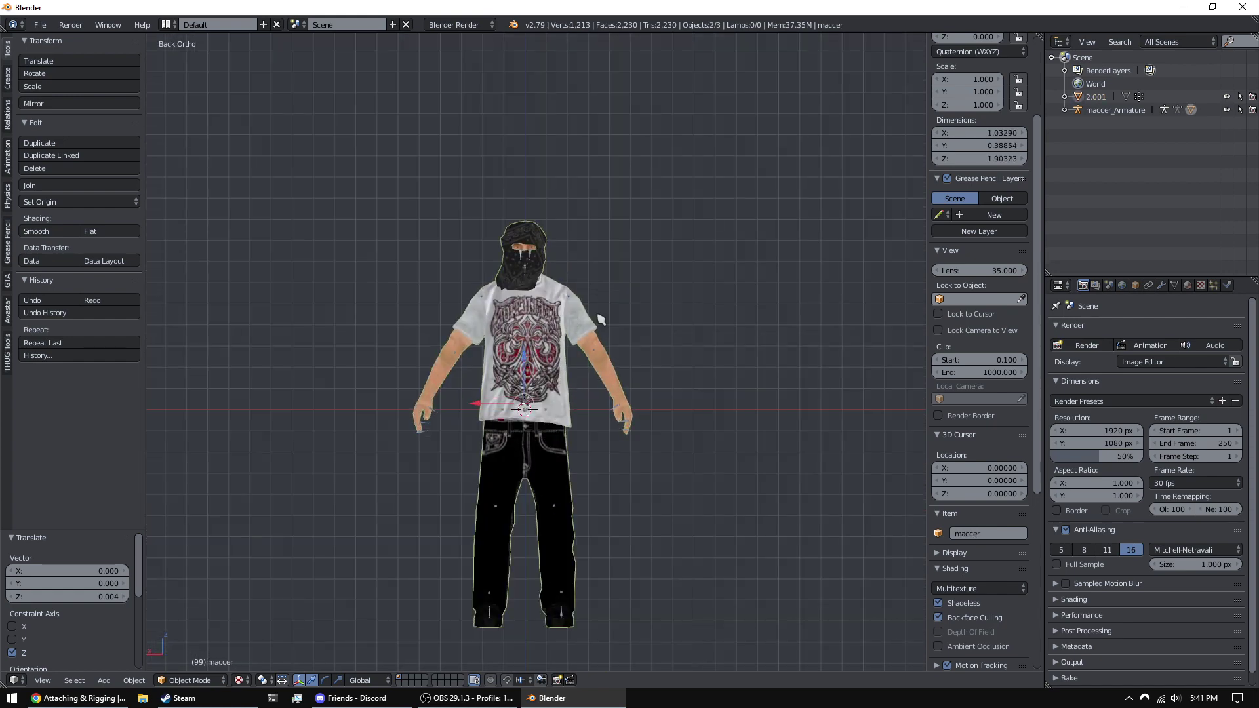
right_click(539, 254)
right_click(565, 320, "shift")
right_click(538, 244)
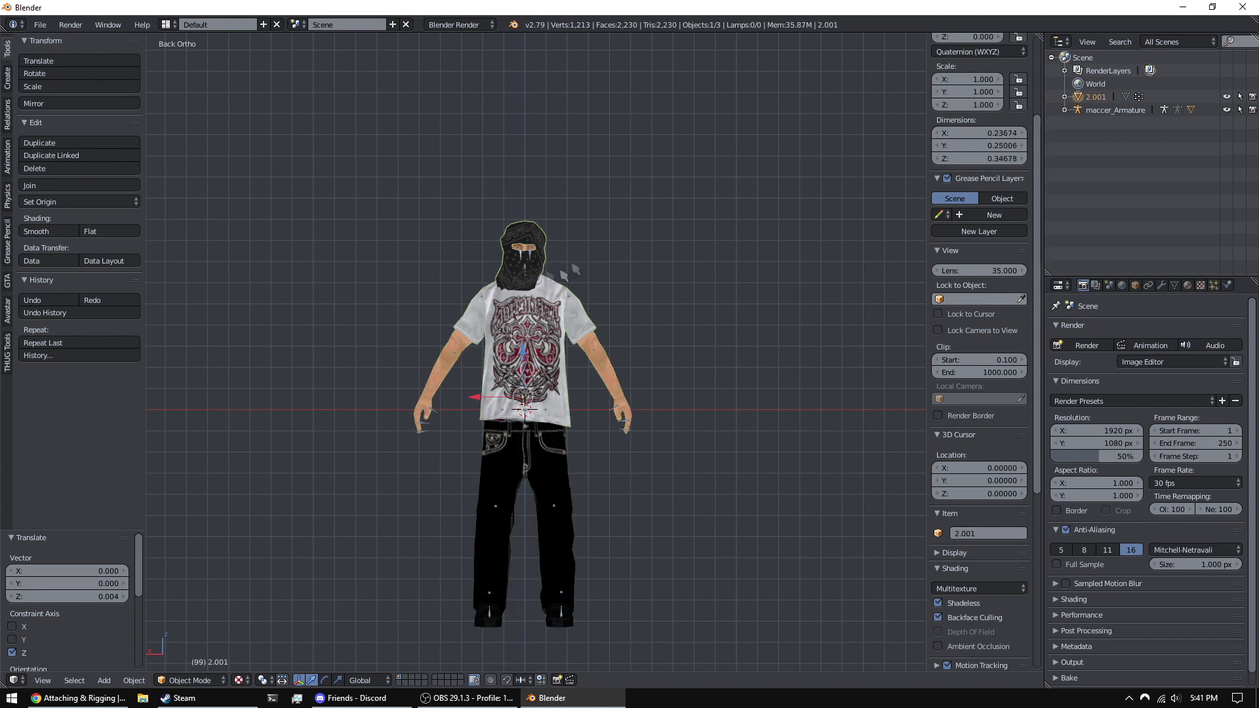
right_click(563, 331, "shift")
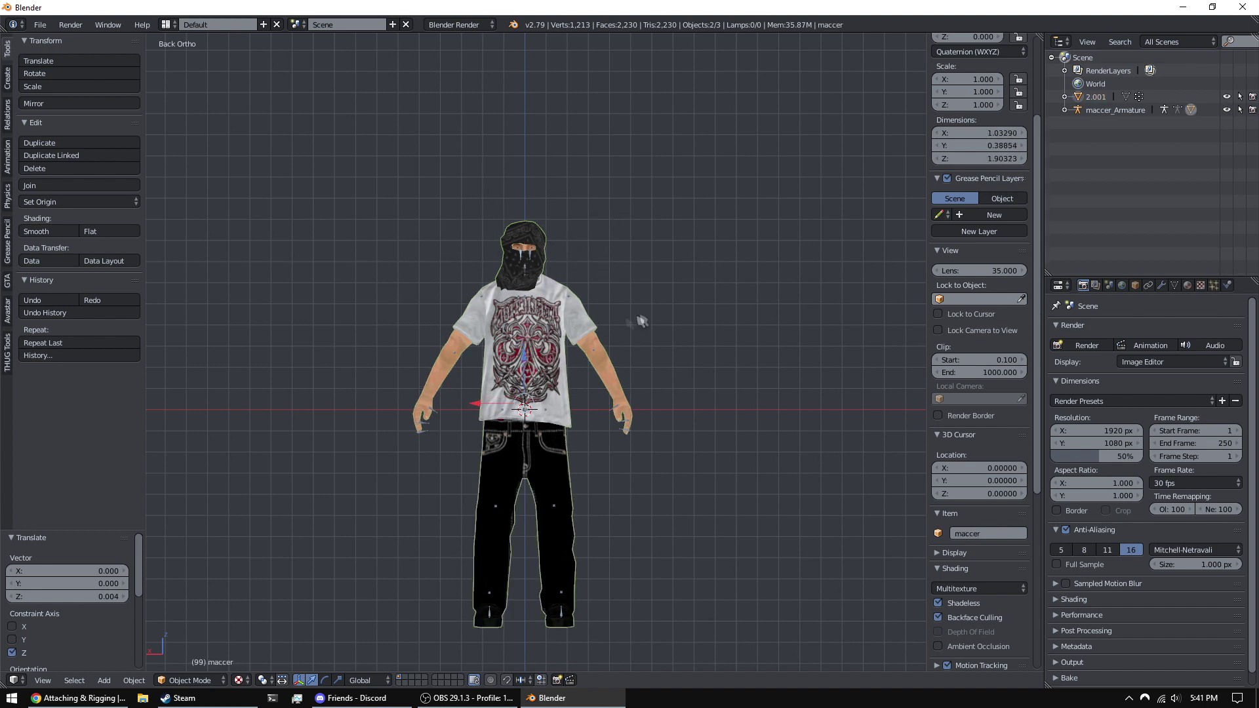
- Select the mask, the maccer_Armature and its child mesh maccer one after another, with the armature's hierarchy expanded
right_click(542, 243)
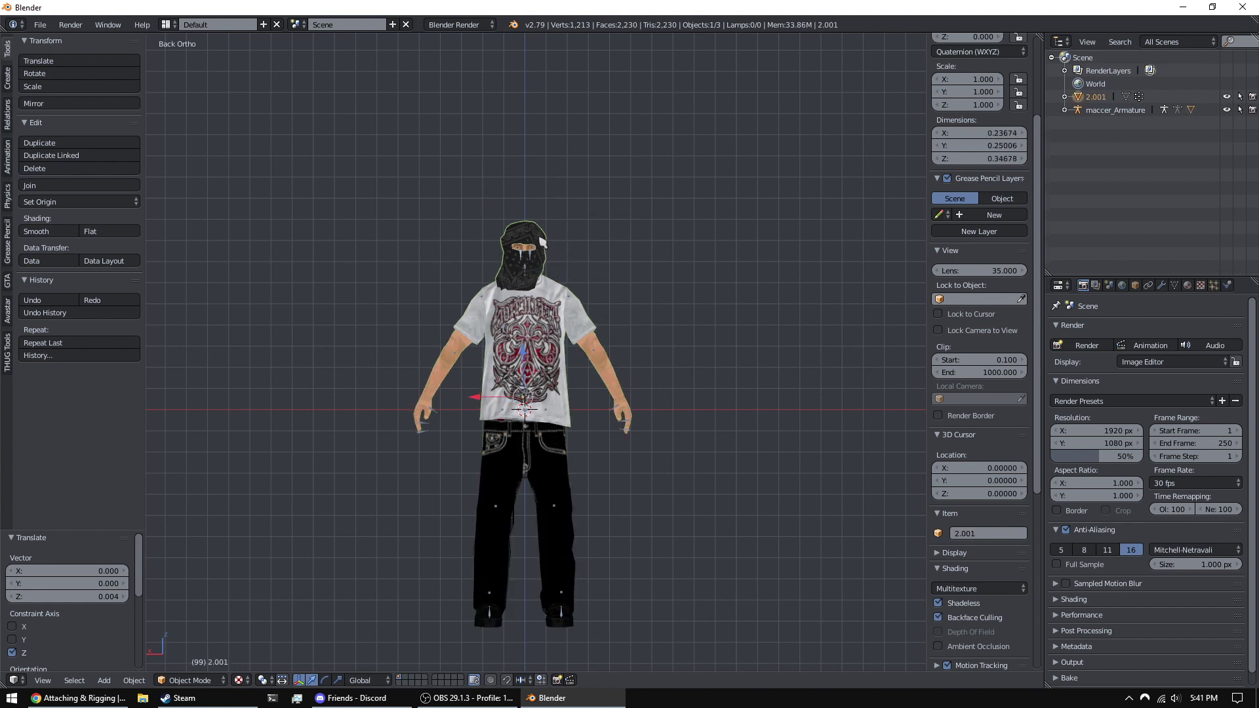
right_click(575, 303)
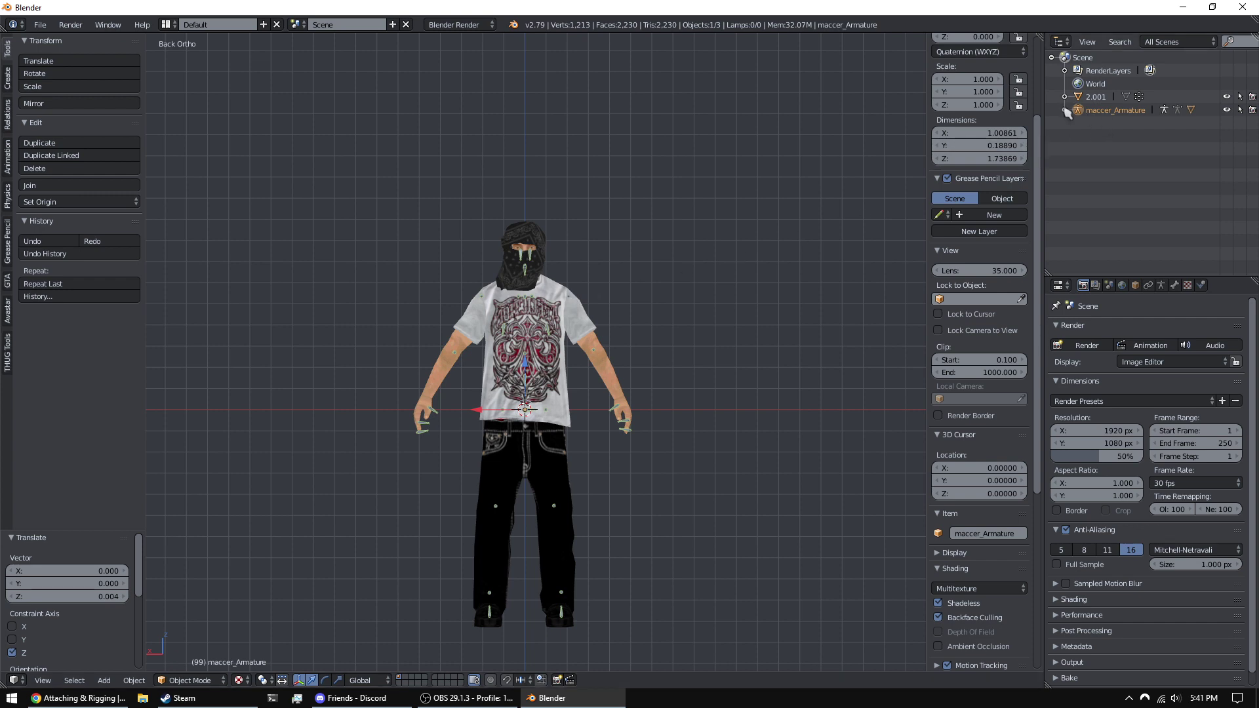
left_click(1111, 150)
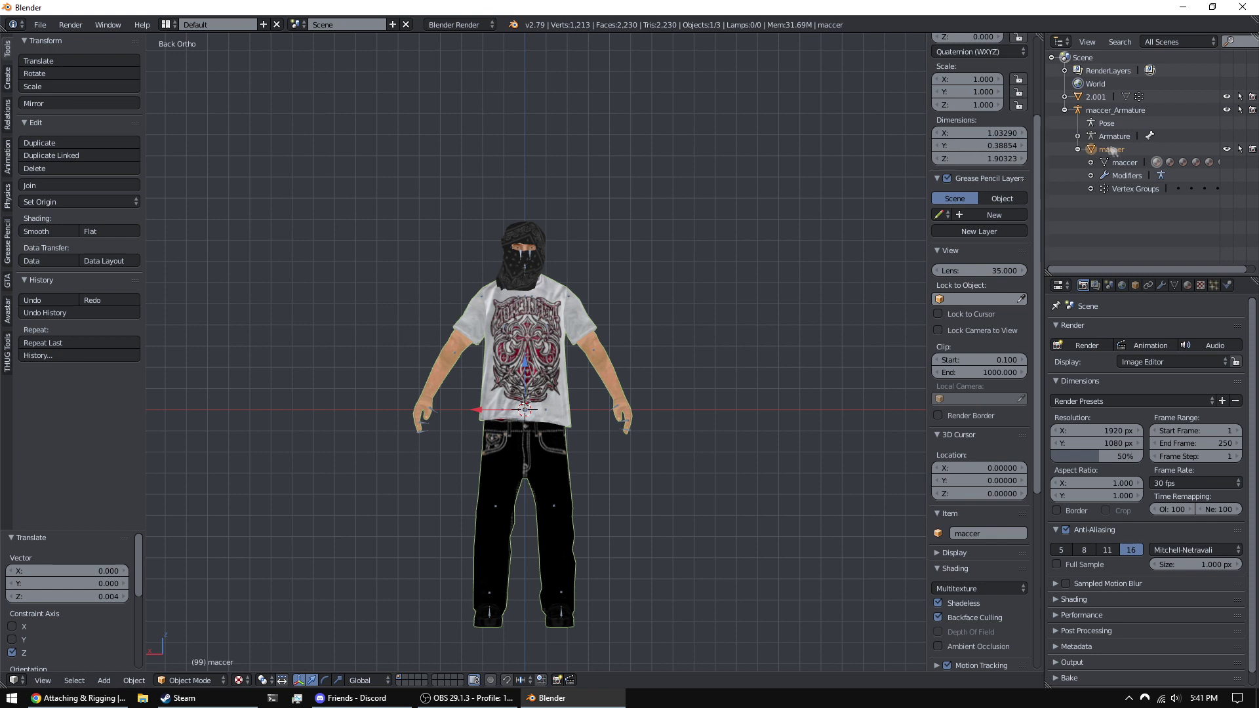
left_click(1106, 112)
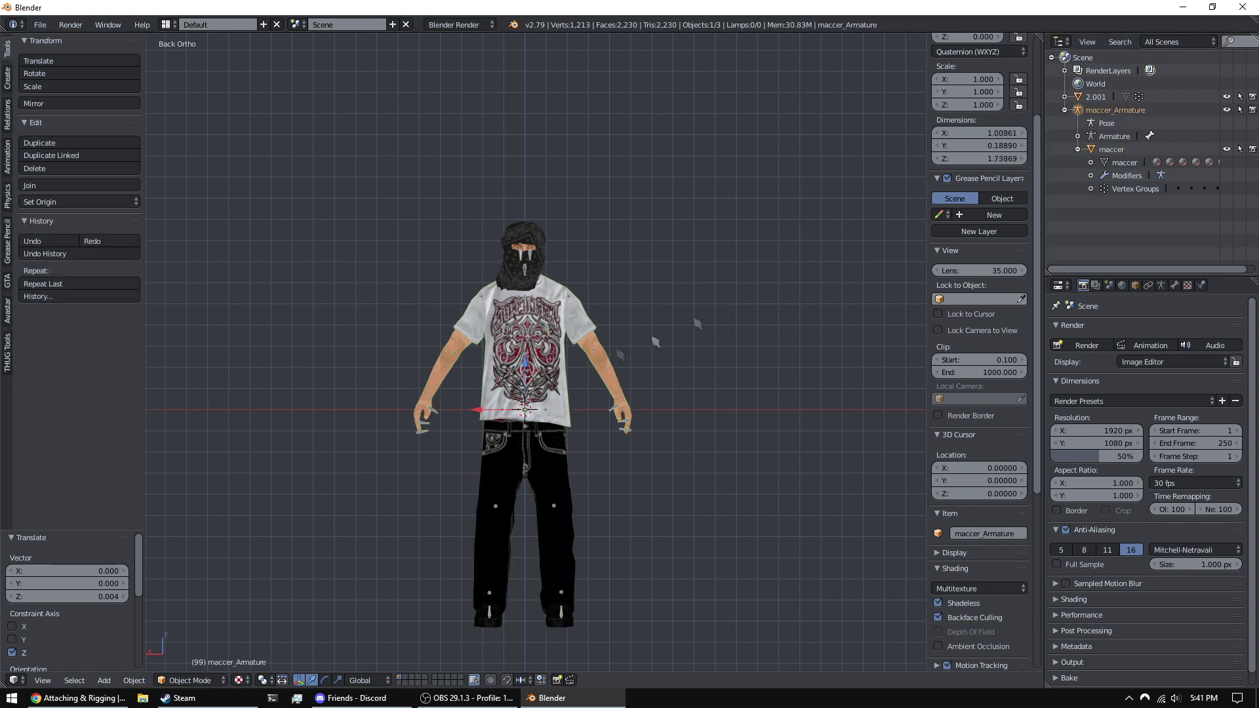
- Select the mask and the maccer body mesh last, and join them into one object
right_click(540, 243)
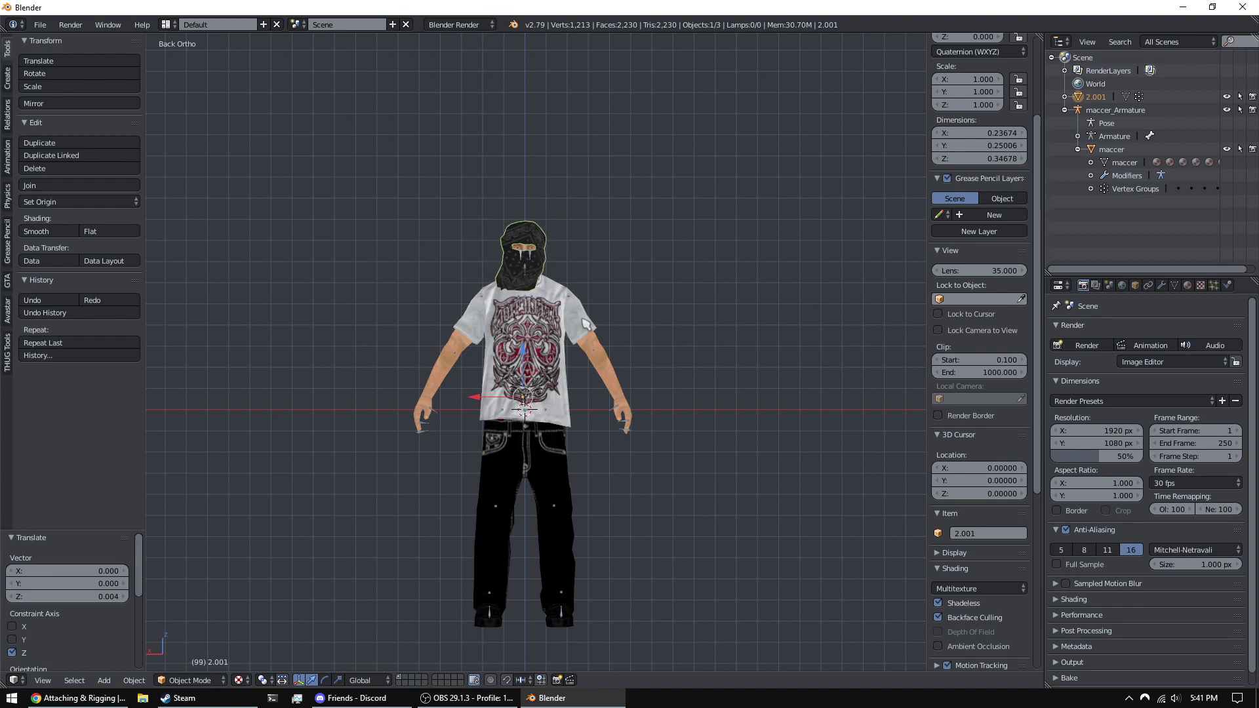
right_click(586, 315, "shift")
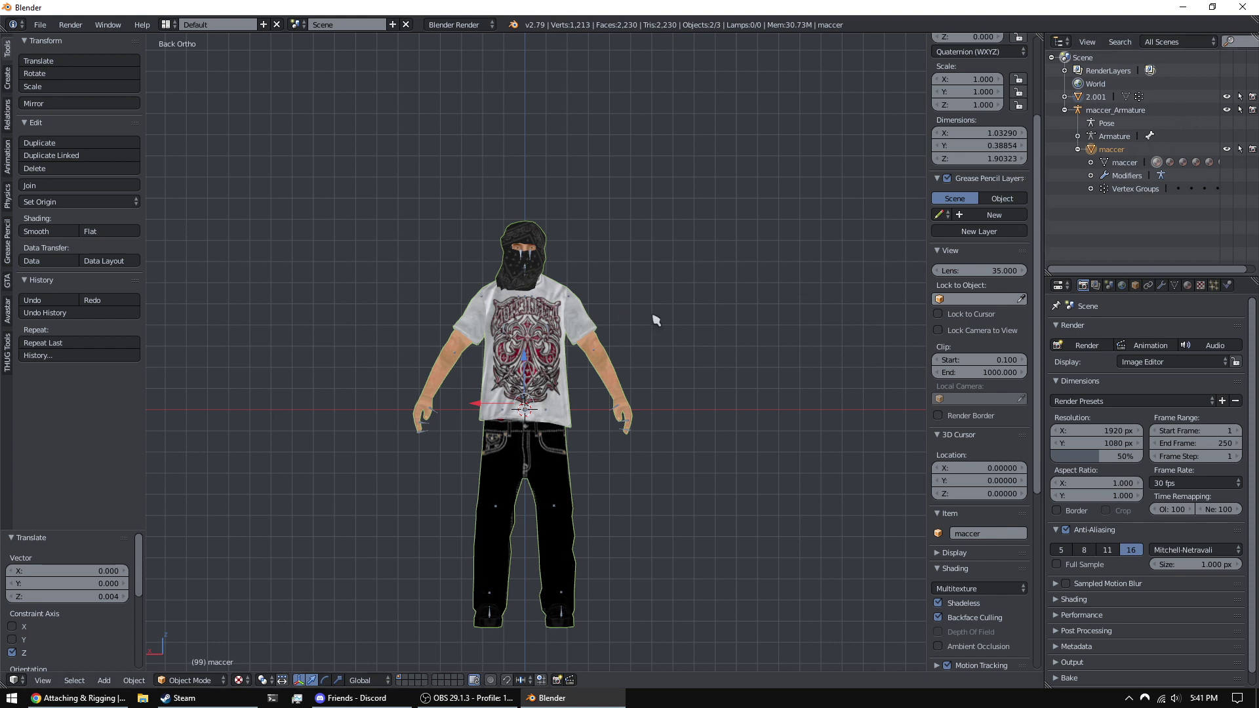
key("ctrl+j")
scroll(561, 336, "up", 2)
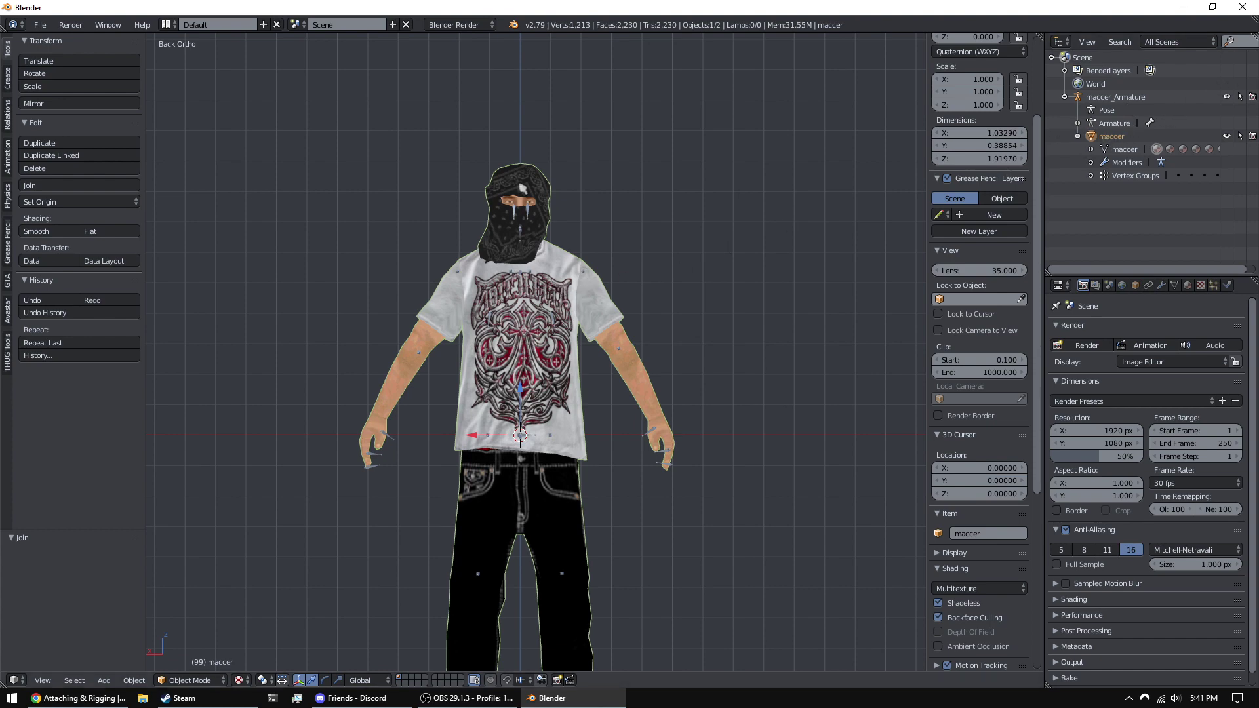
- Examine the mask's geometry on the joined maccer mesh in Edit Mode from the front and side
scroll(597, 314, "up", 3)
key("Tab")
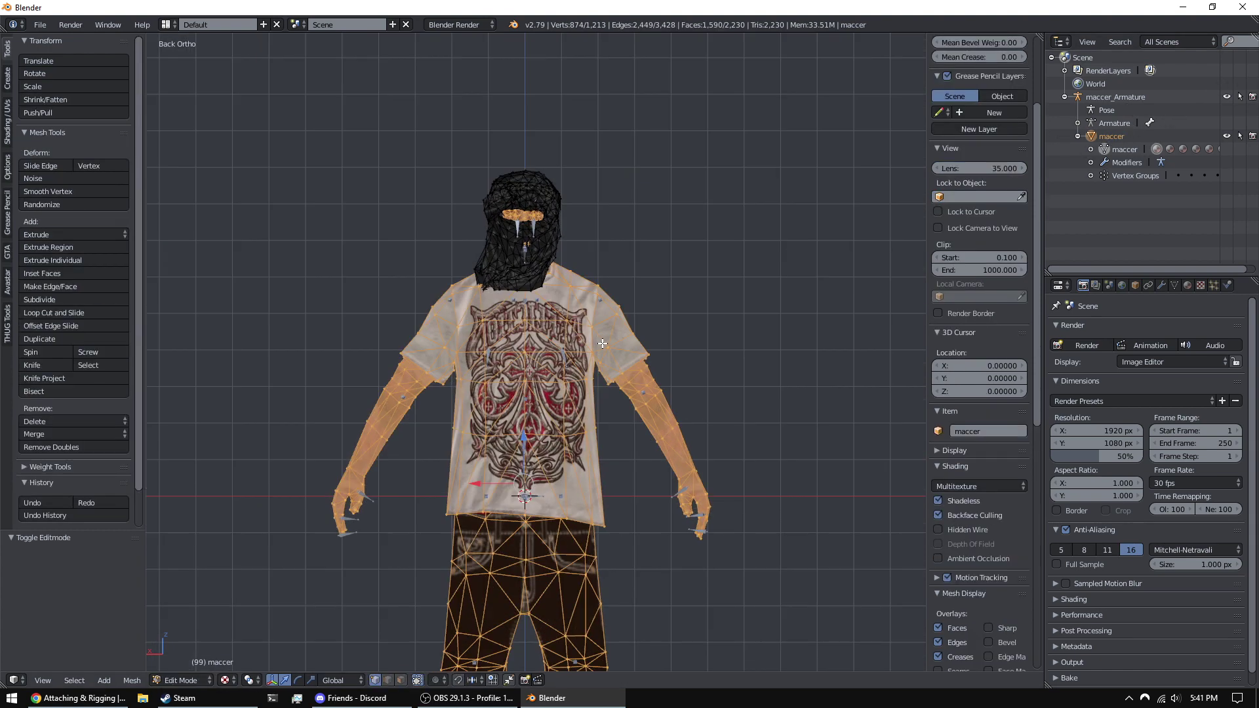
middle_click_drag(554, 289, 595, 428)
scroll(595, 427, "up", 2)
scroll(595, 427, "up", 3)
middle_click_drag(621, 385, 645, 400)
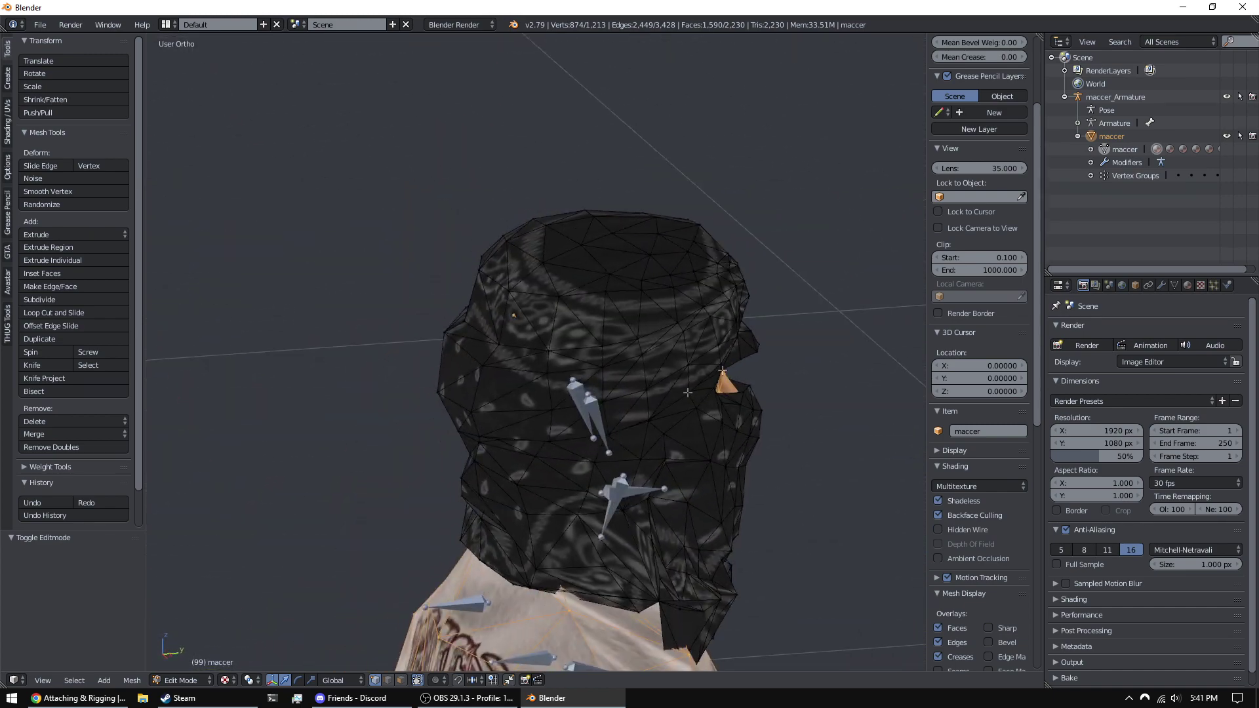
middle_click_drag(653, 348, 490, 282)
- Select all vertices of the joined mesh and return to Object Mode in the Back Ortho view
key("a")
key("a")
key("a")
key("a")
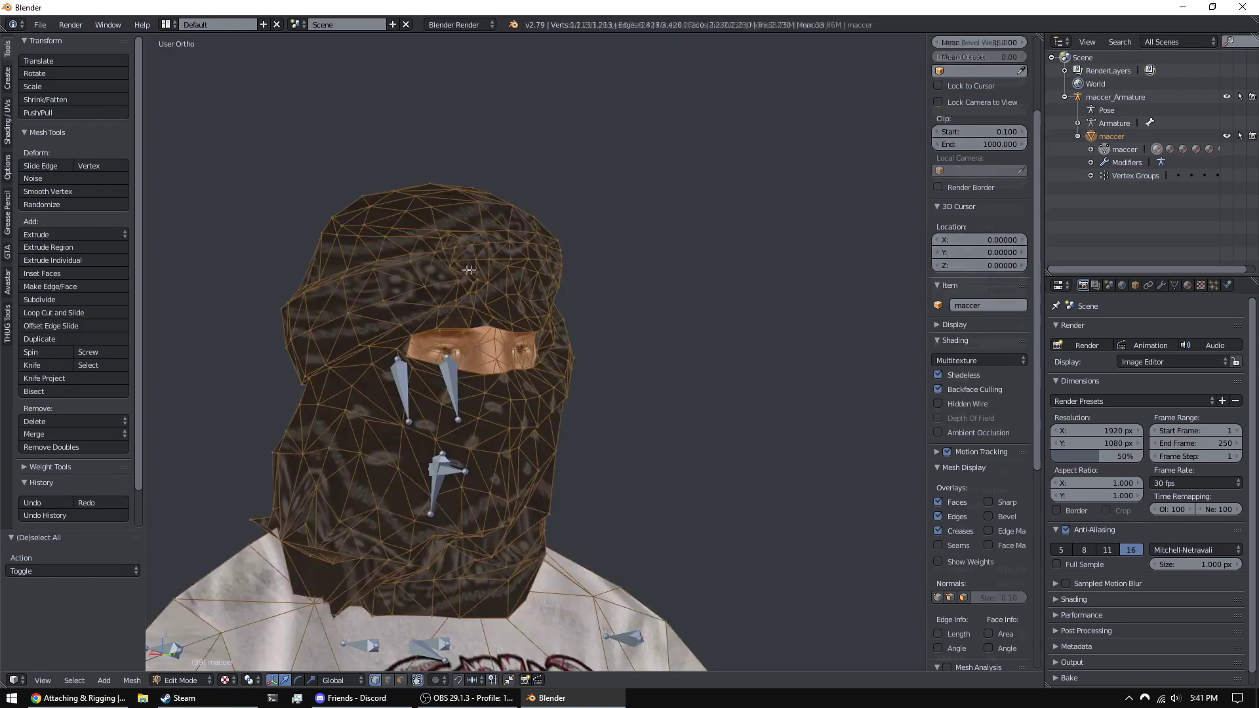
scroll(496, 305, "down", 5)
middle_click_drag(536, 377, 568, 237, "shift")
scroll(568, 236, "down", 6)
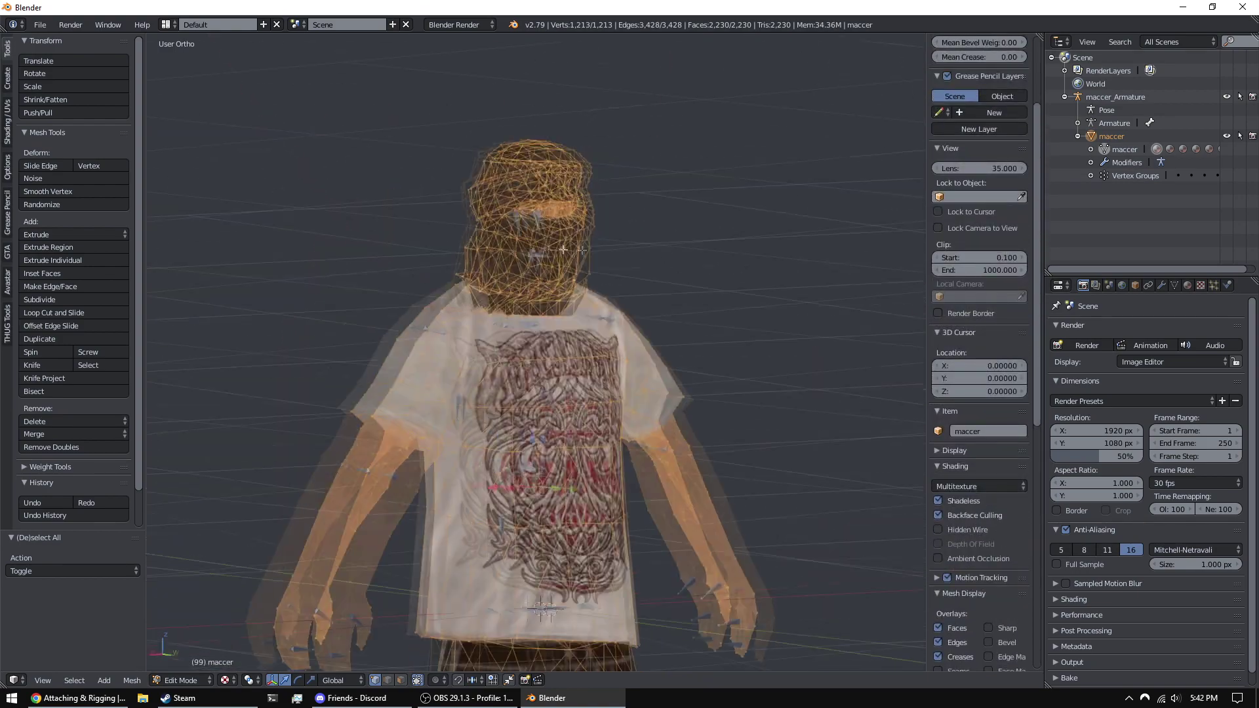
key("KP_1")
key("ctrl+KP_1")
key("Tab")
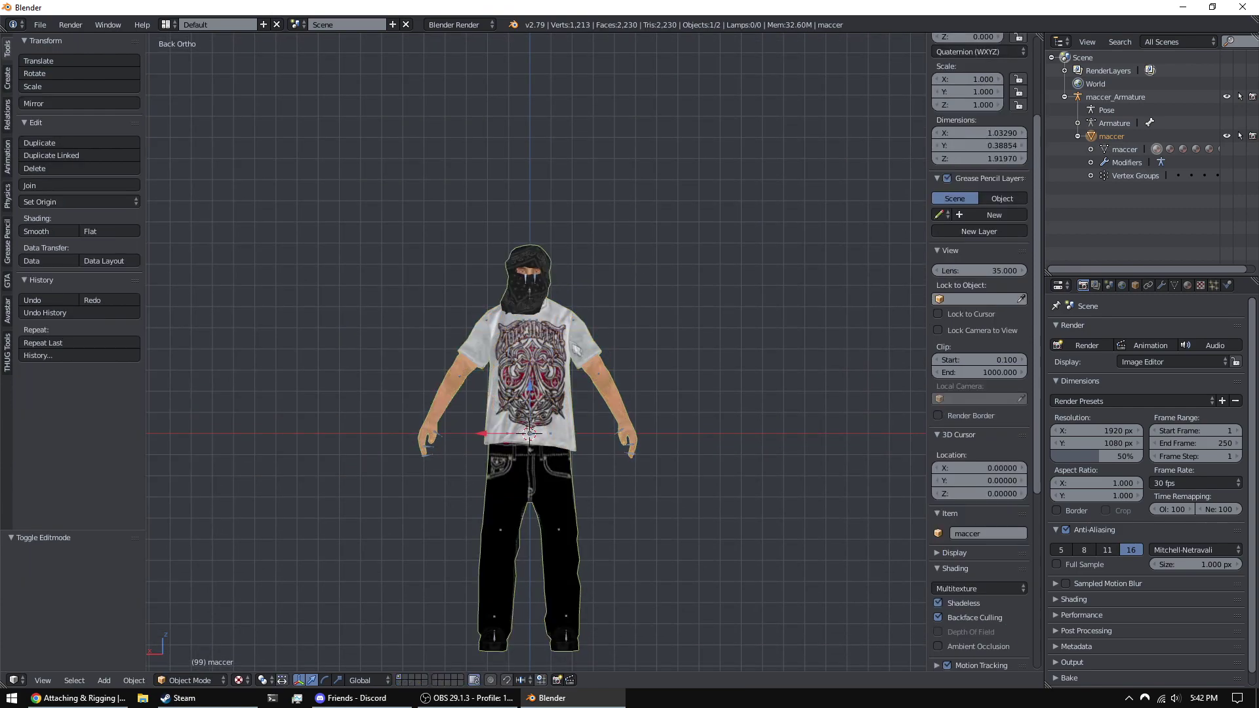
- Put maccer_Armature into Pose Mode and trackball-rotate the Head bone to test how the mask follows it
scroll(617, 295, "up", 8)
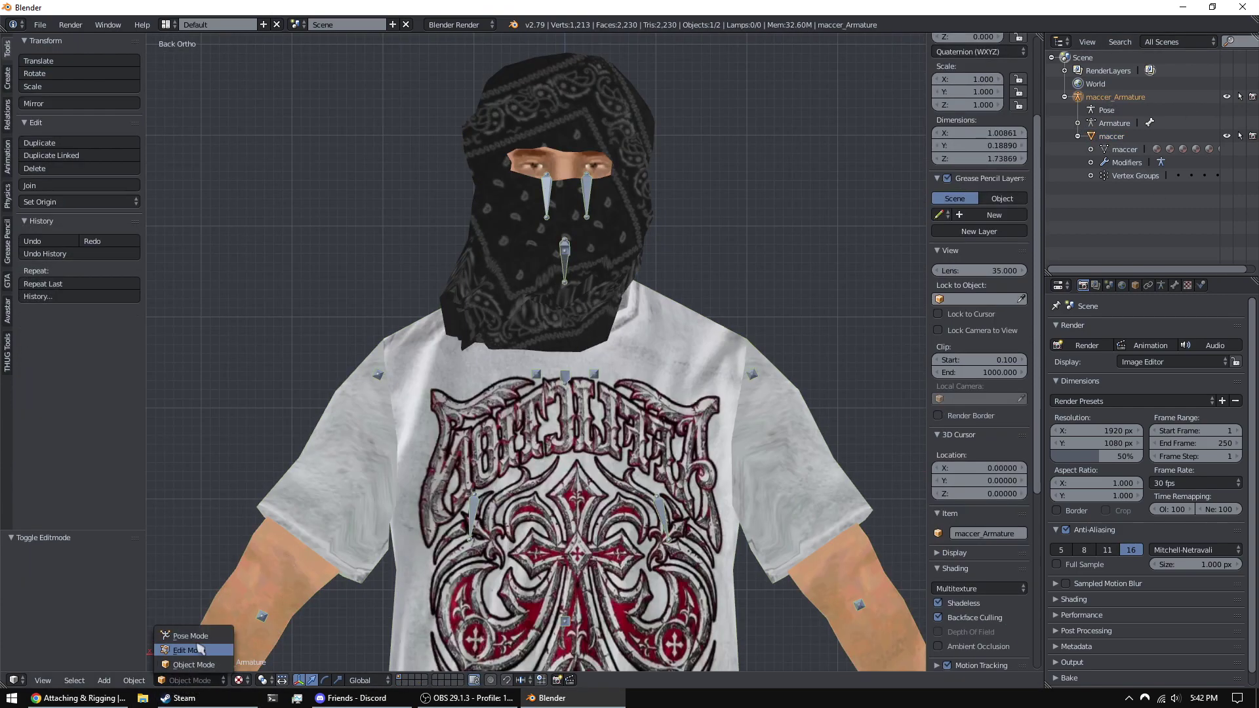
left_click(191, 635)
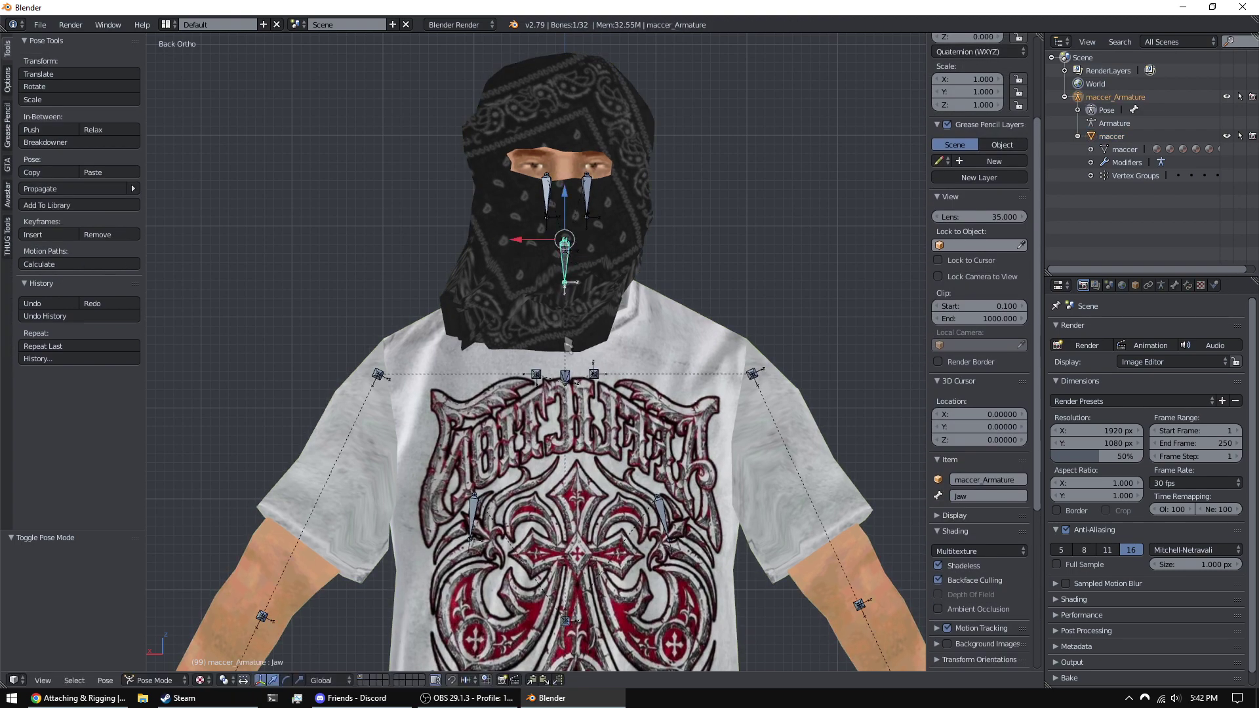
middle_click_drag(577, 342, 653, 335)
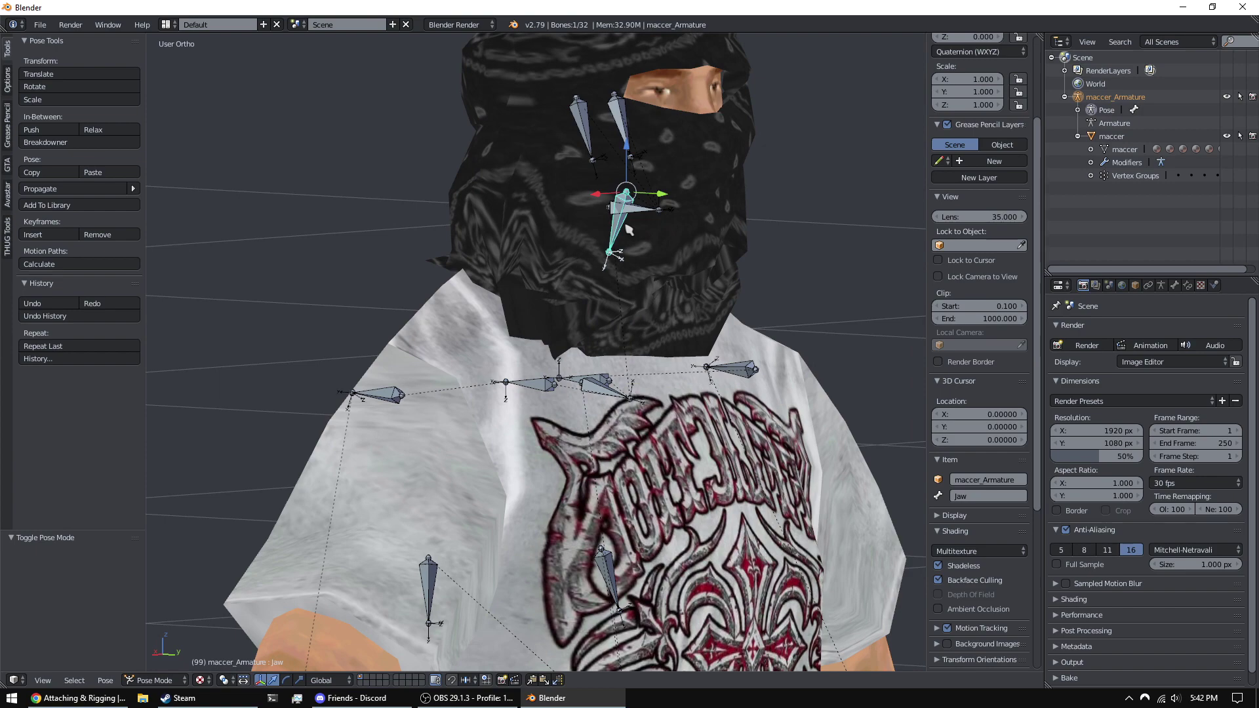
key("r")
key("r")
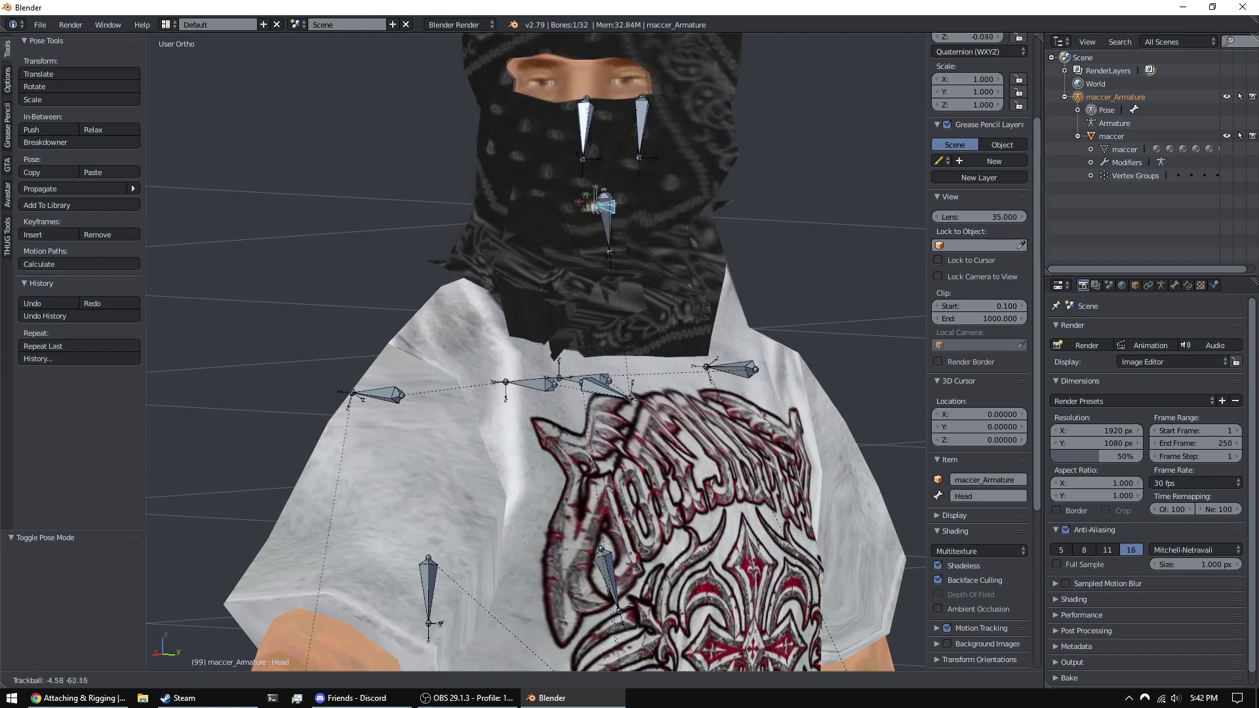
left_click(588, 212)
- Trackball-rotate the Head bone to both sides and check the mask's deformation around the neck
middle_click_drag(642, 220, 575, 223)
scroll(575, 223, "down", 5)
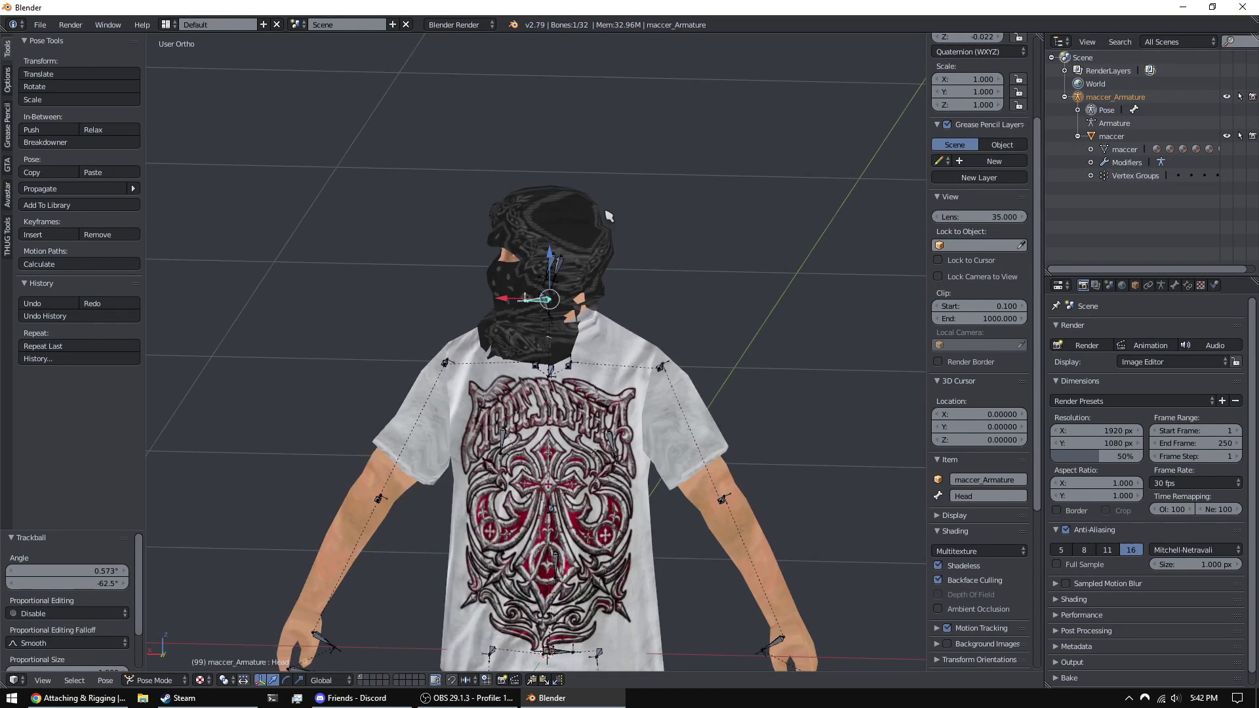
key("r")
key("r")
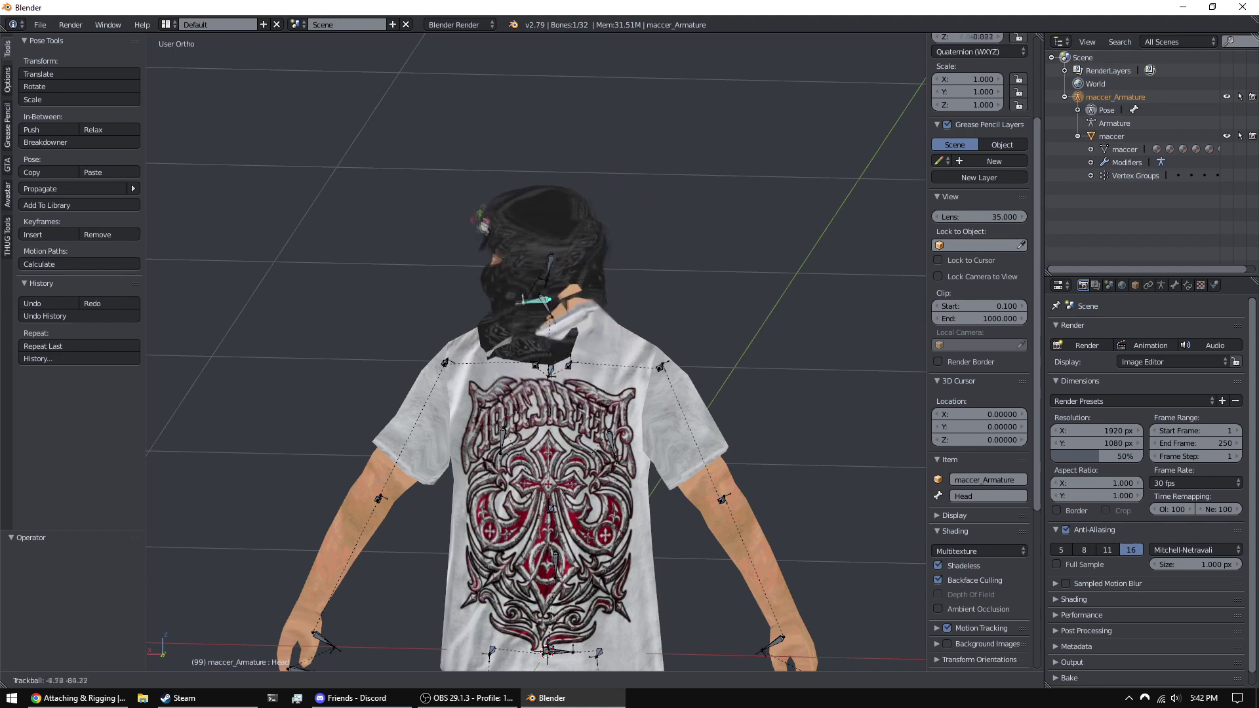
left_click(488, 226)
middle_click_drag(488, 226, 590, 268)
key("r")
key("r")
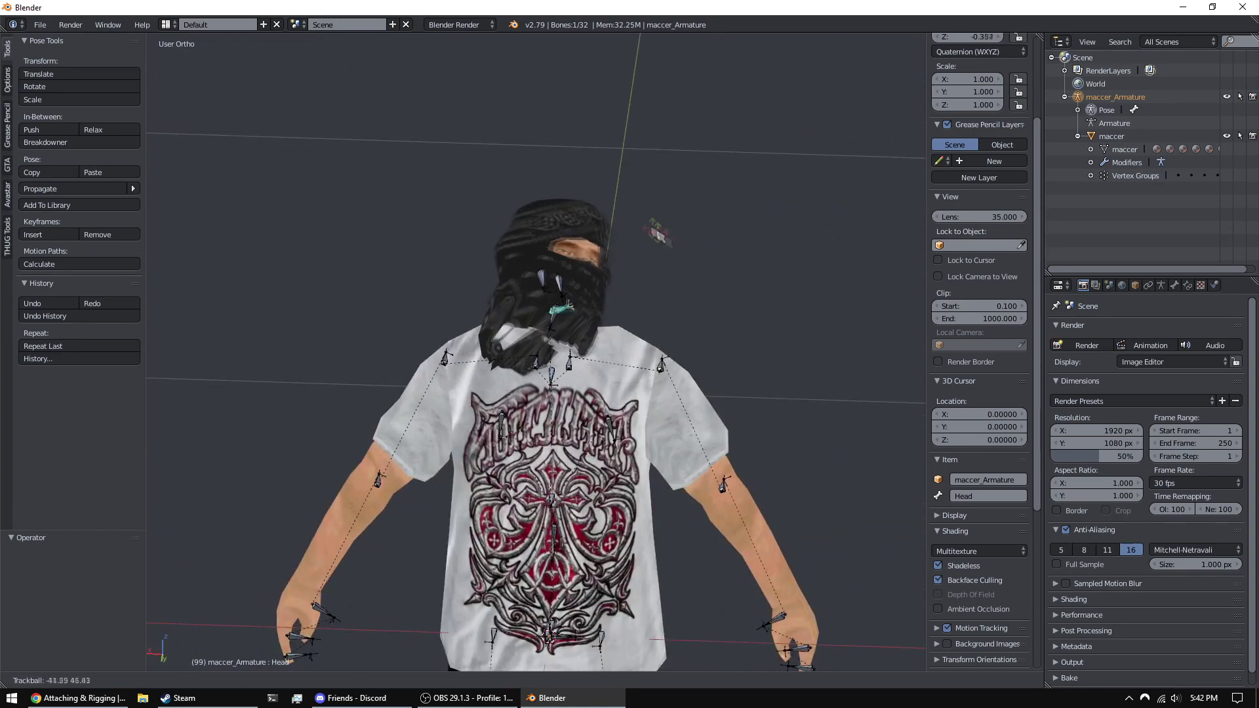
left_click(614, 345)
middle_click_drag(614, 340, 691, 280)
middle_click_drag(597, 282, 660, 283)
- Undo the head rotation, try another trackball rotation of the Head bone, and undo that one as well
key("ctrl+z")
key("r")
right_click(604, 281)
key("r")
middle_click_drag(543, 172, 600, 216)
key("r")
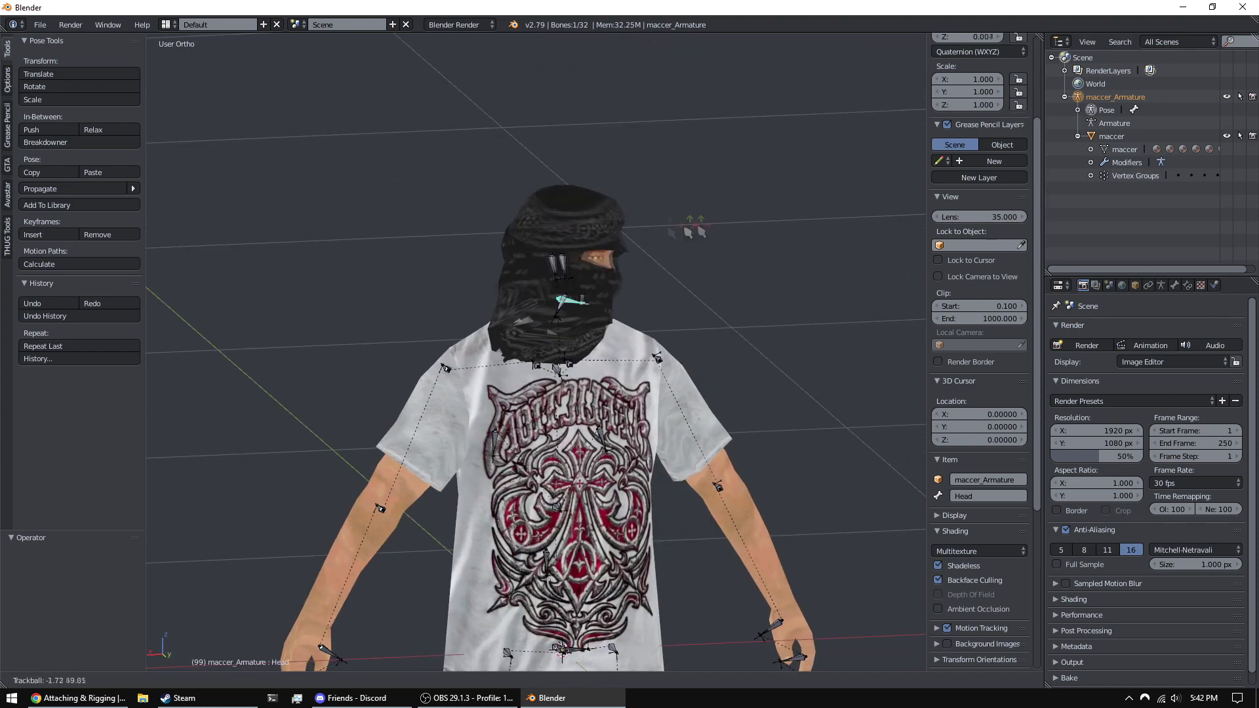
left_click(549, 242)
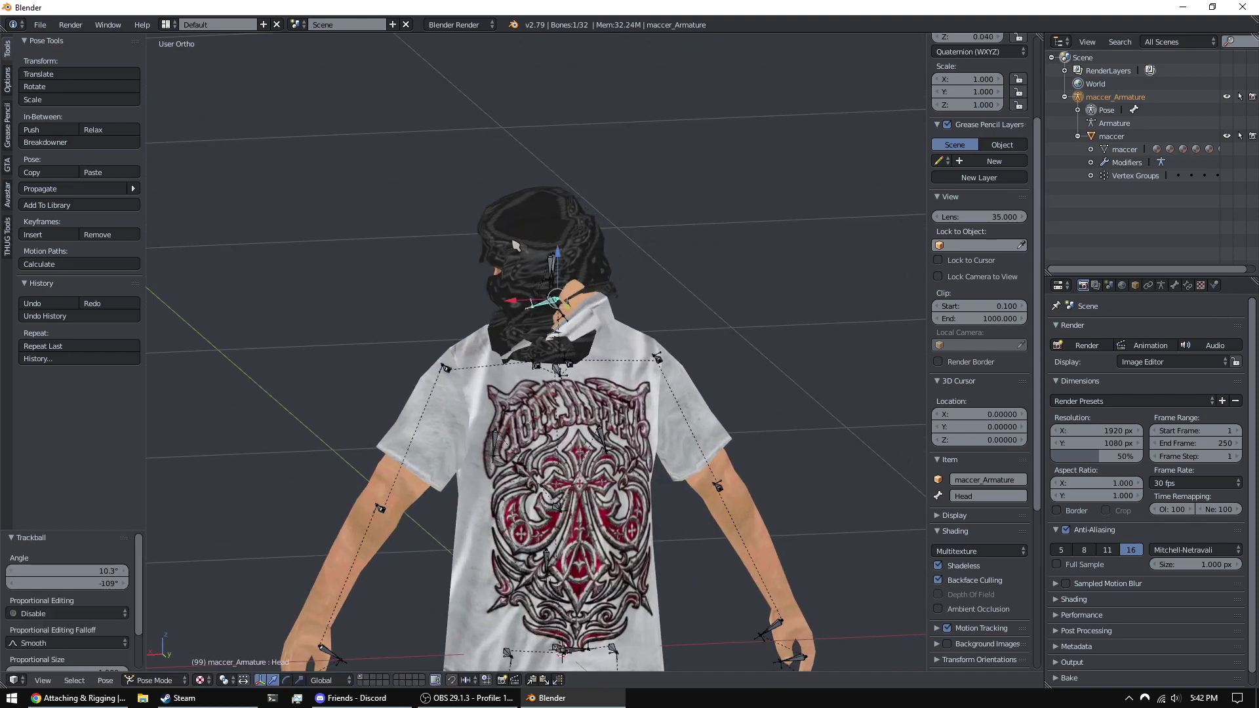
middle_click_drag(564, 252, 489, 259)
scroll(511, 263, "up", 2)
key("ctrl+z")
- Select the joined maccer mesh and switch it to Weight Paint mode
middle_click_drag(564, 272, 673, 249)
right_click(604, 205)
mouse_move(604, 206)
middle_mouse_down()
mouse_move(635, 211)
mouse_move(621, 213)
middle_mouse_up()
left_click(186, 680)
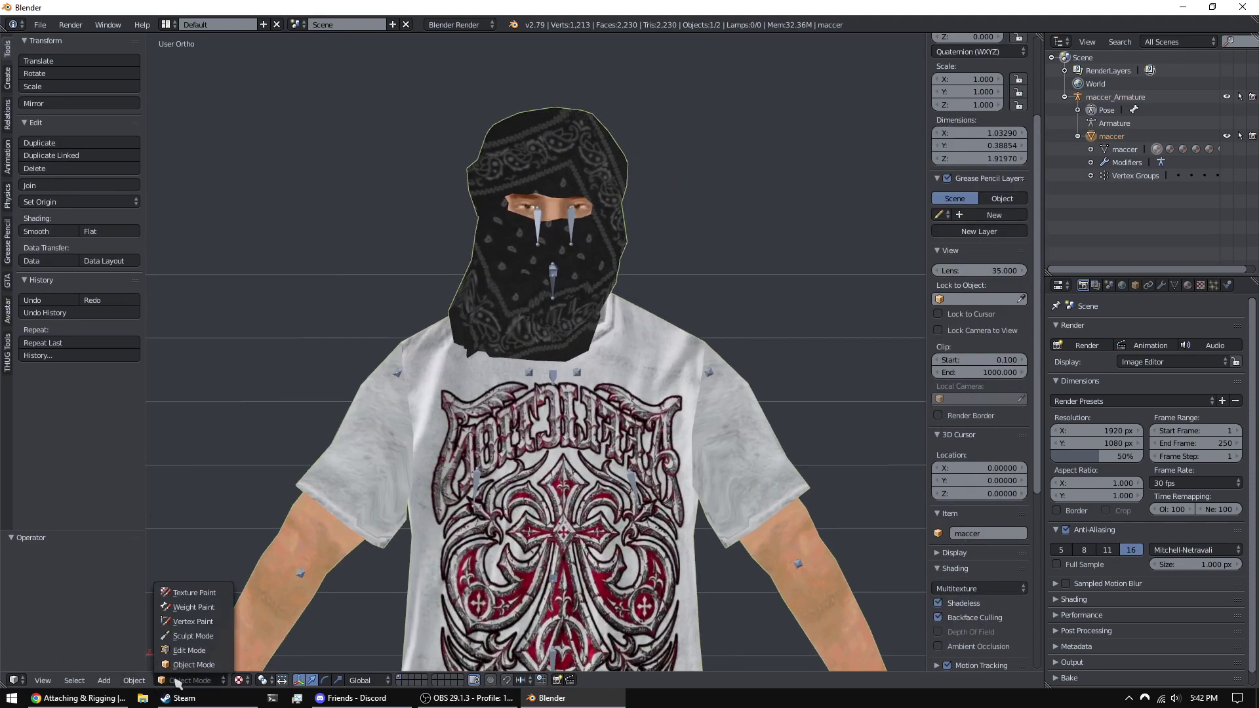
left_click(208, 609)
- Enable vertex selection masking for weight painting and deselect all vertices of the mesh
middle_click_drag(488, 392, 485, 410)
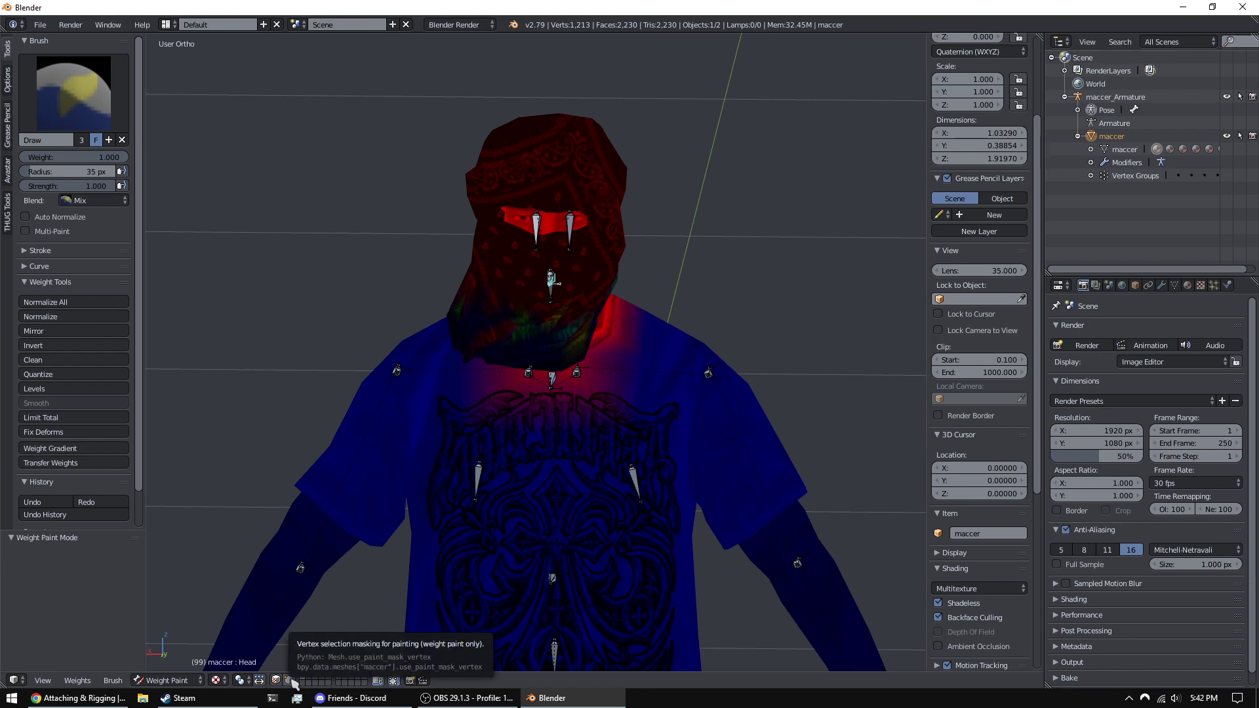
key("KP_Decimal")
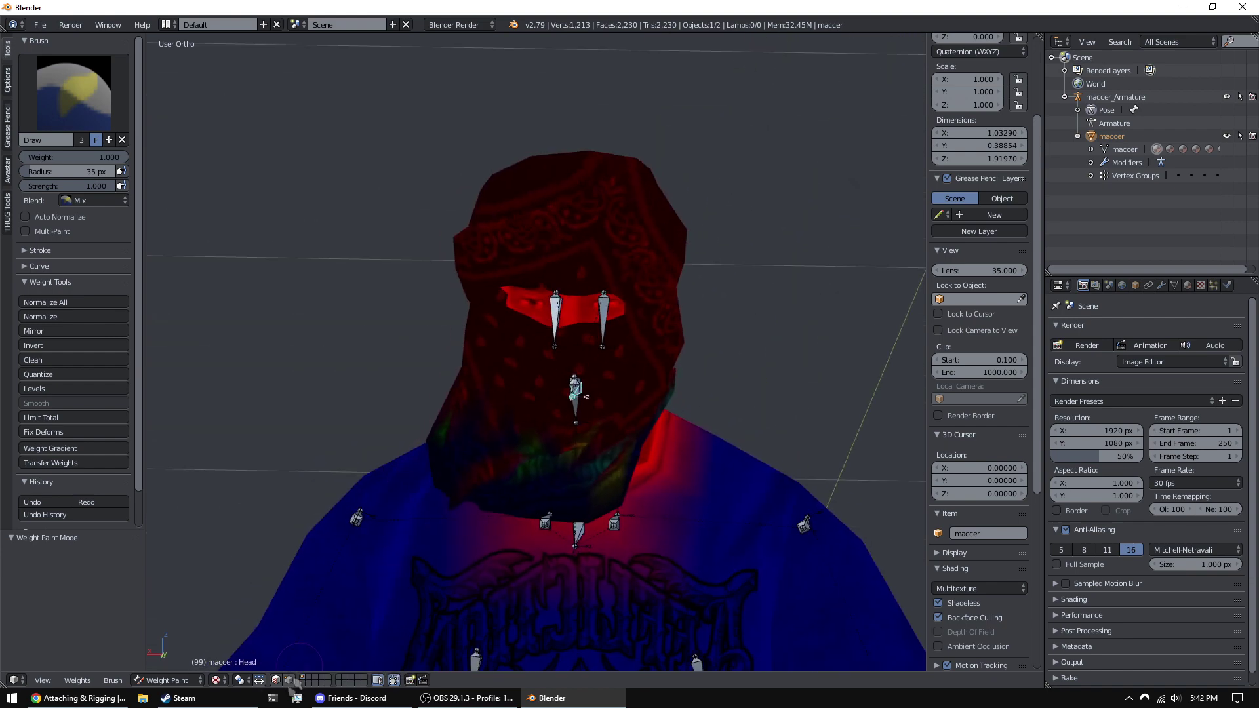
left_click(290, 681)
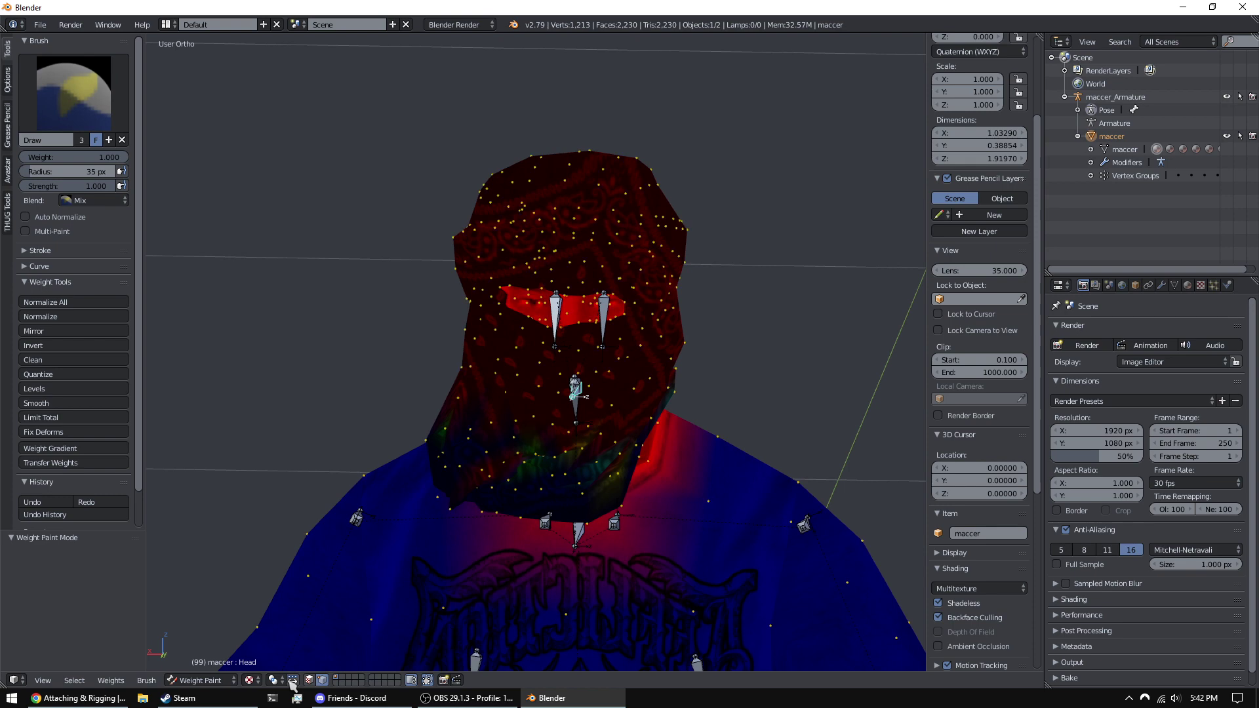
key("a")
mouse_move(589, 333)
middle_mouse_down()
mouse_move(637, 325)
mouse_move(634, 338)
mouse_move(702, 356)
middle_mouse_up()
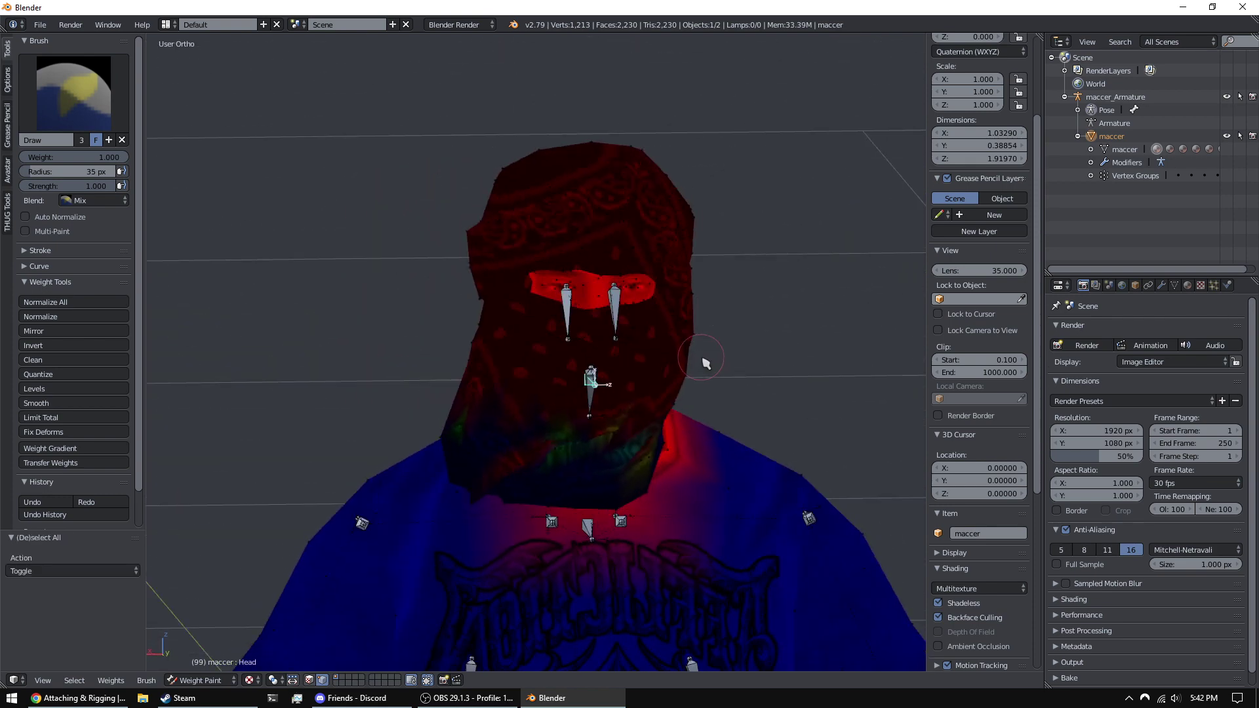
- Show the mesh's data properties and enlarge the editor and the vertex group list down to the Head group and beyond
left_click(1174, 286)
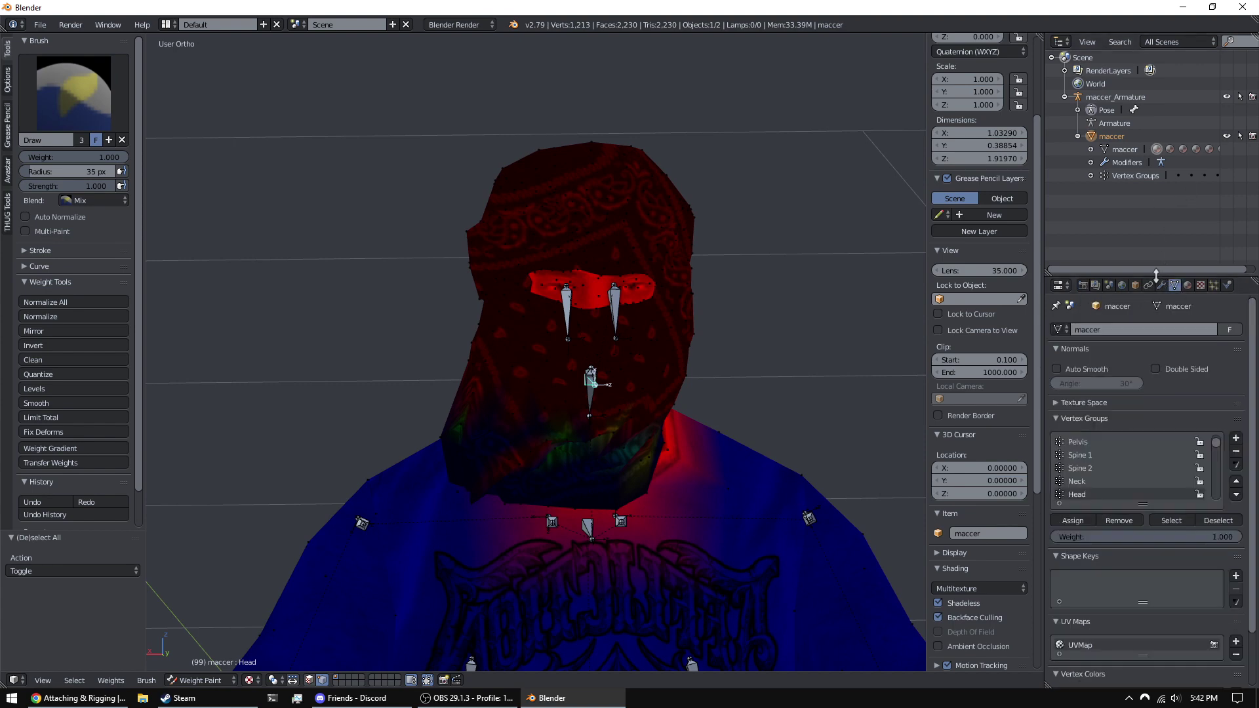
left_click_drag(1156, 276, 1155, 166)
left_click_drag(1042, 201, 955, 201)
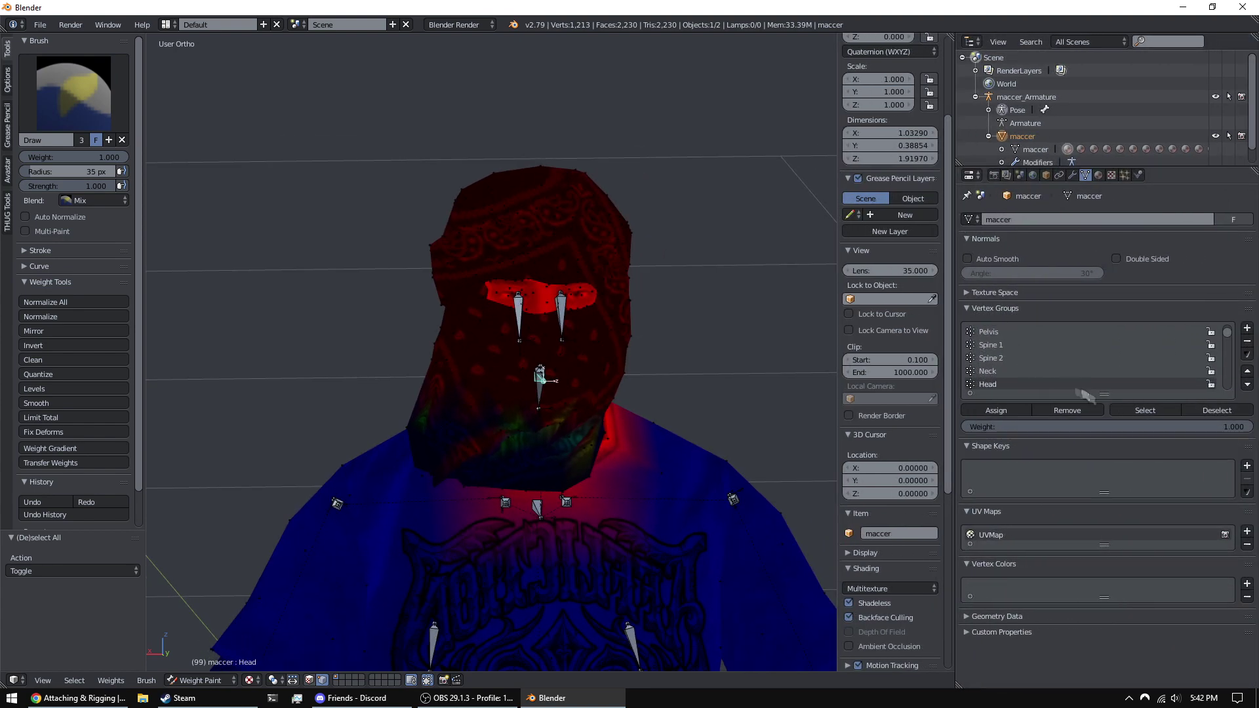
left_click_drag(1105, 392, 1106, 419)
scroll(1017, 368, "down", 2)
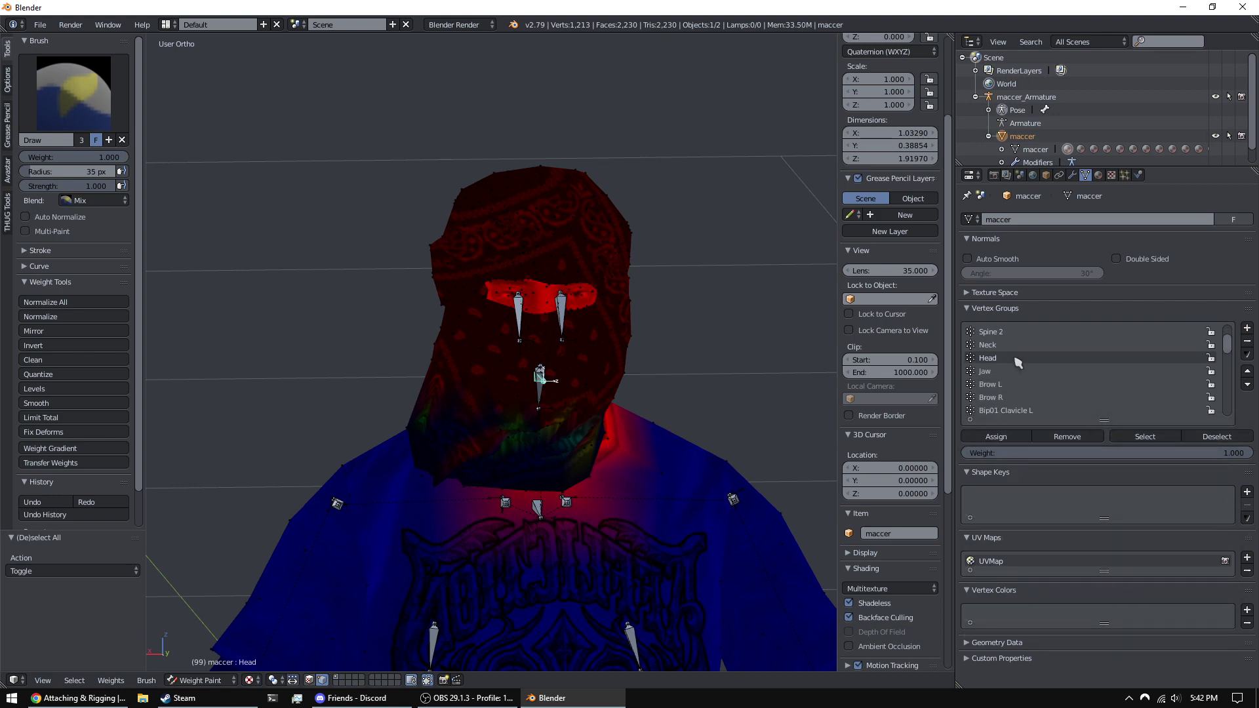
- Select single mask vertices, including one below the chin, and examine their vertex weights with the sidebar widened
scroll(656, 229, "up", 1)
scroll(665, 229, "up", 4)
scroll(666, 233, "down", 1)
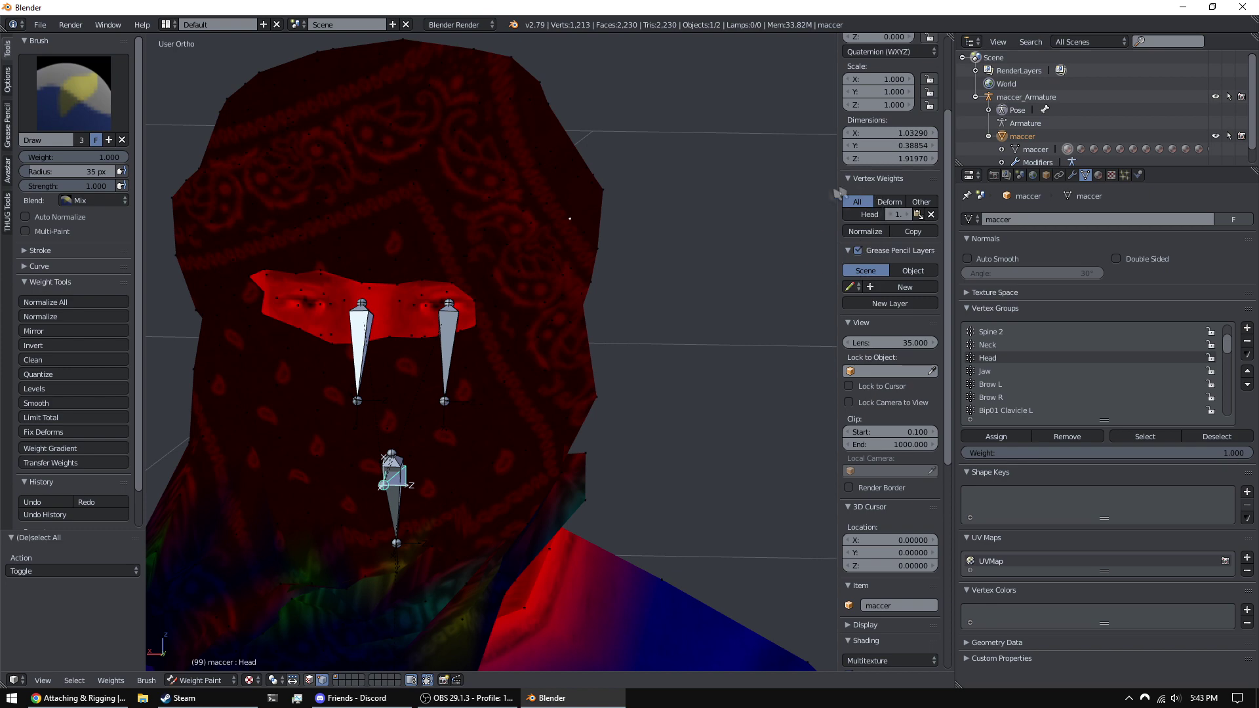
middle_click_drag(536, 362, 617, 146, "shift")
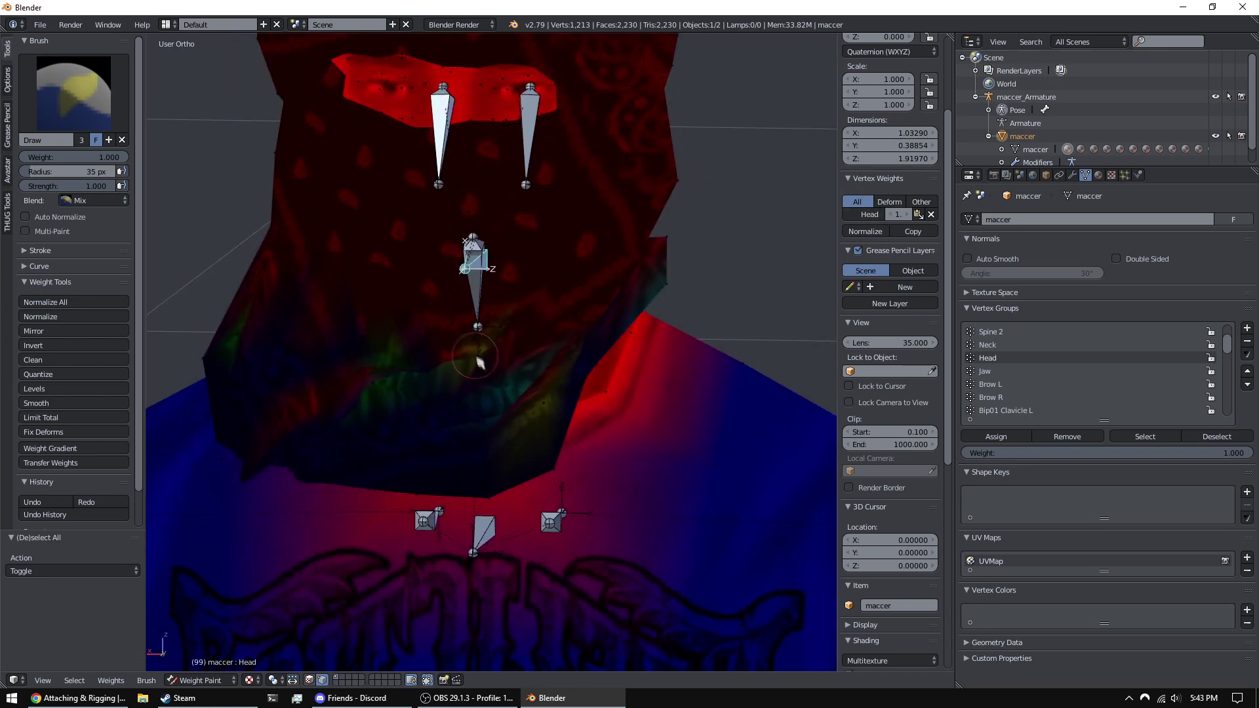
right_click(476, 357)
scroll(476, 357, "up", 4)
scroll(537, 328, "down", 6)
middle_click_drag(569, 265, 594, 359, "shift")
scroll(610, 364, "up", 1)
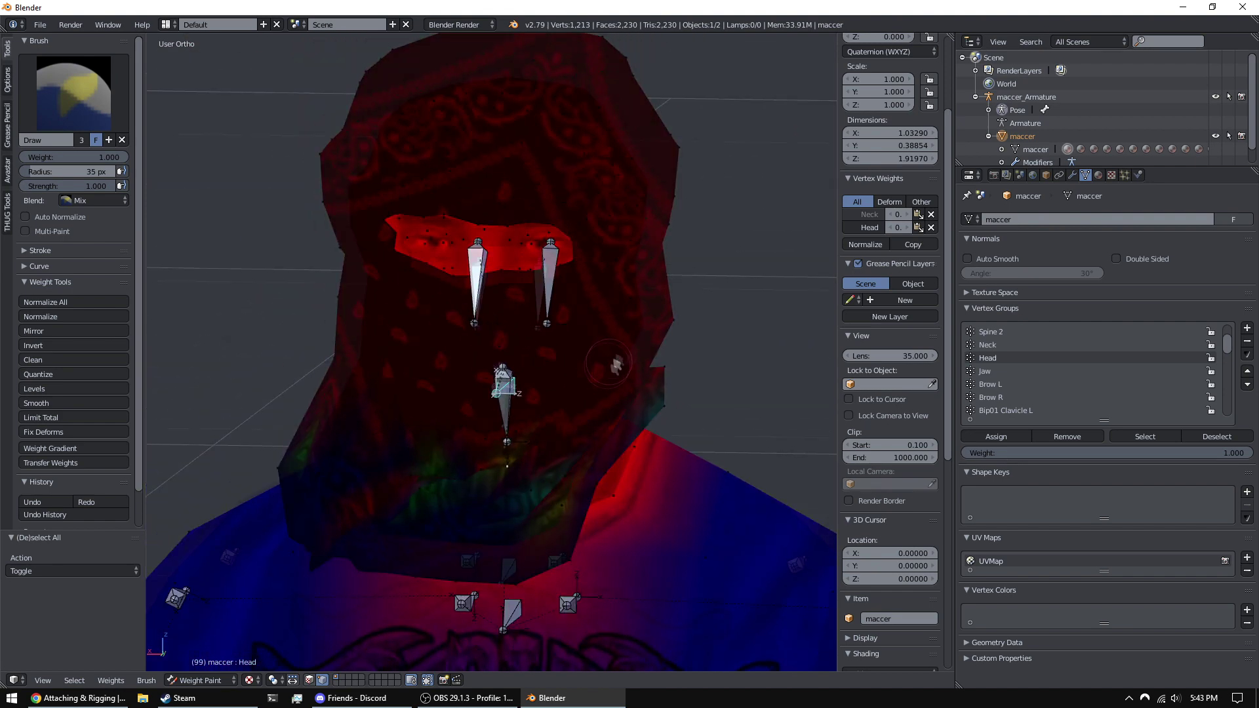
scroll(614, 364, "down", 1)
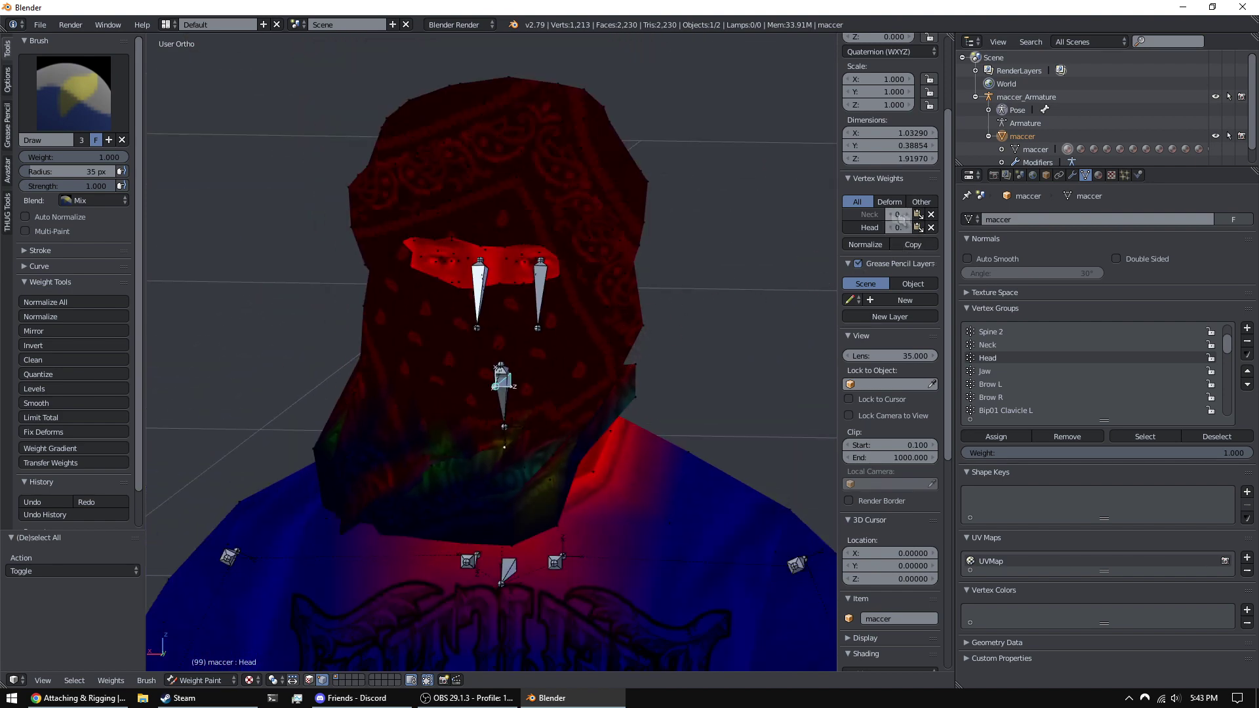
left_click_drag(836, 207, 776, 208)
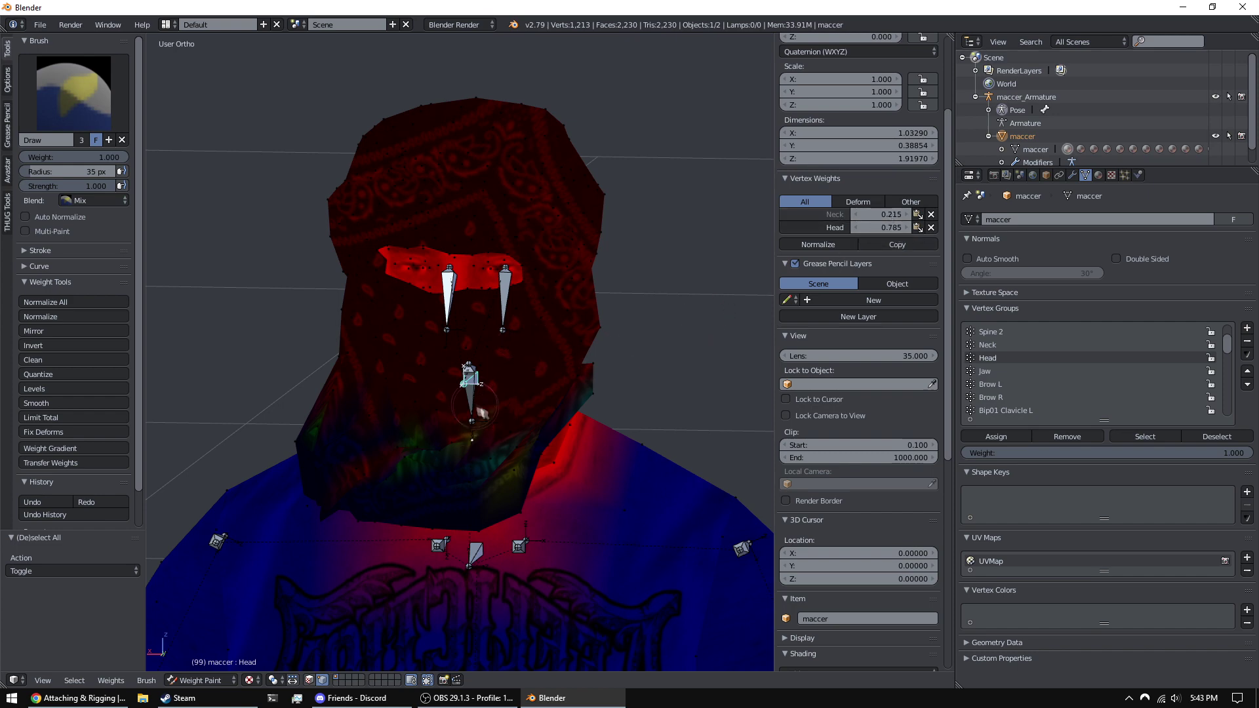
- Examine the Head weights on the mask in Solid viewport shading, and return to Texture shading
middle_click_drag(539, 431, 167, 674)
left_click(249, 680)
left_click(269, 641)
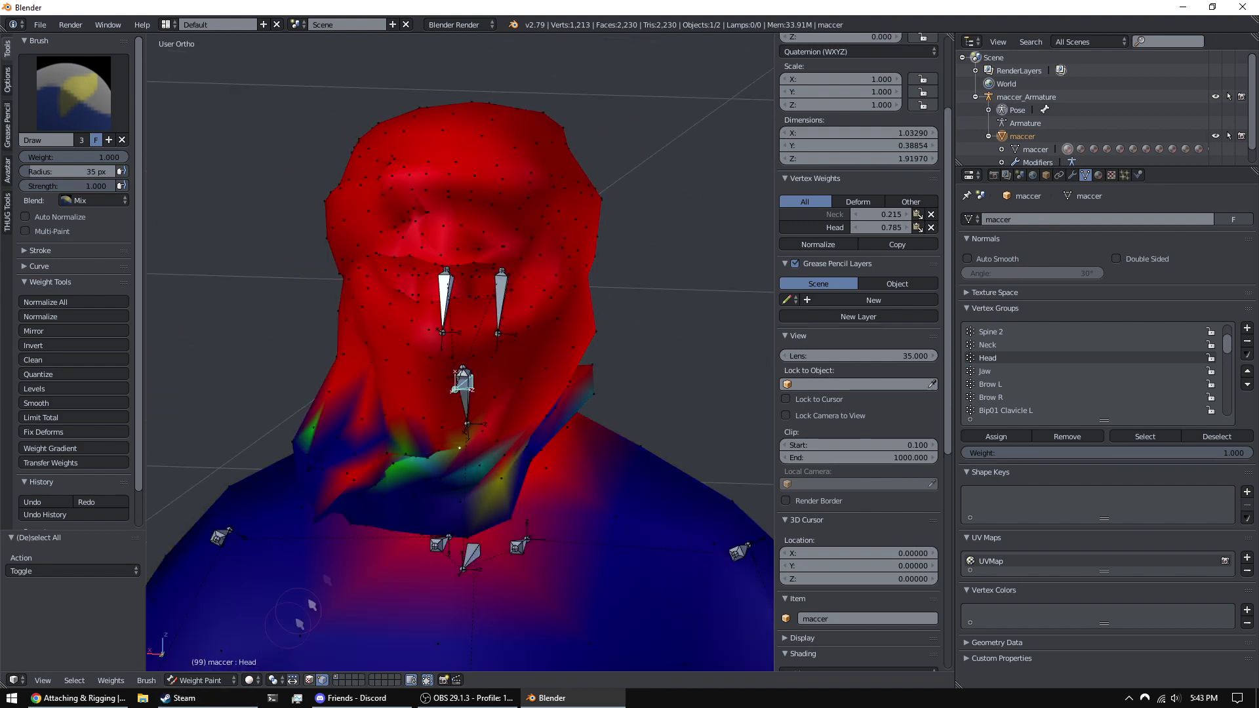
left_click(244, 682)
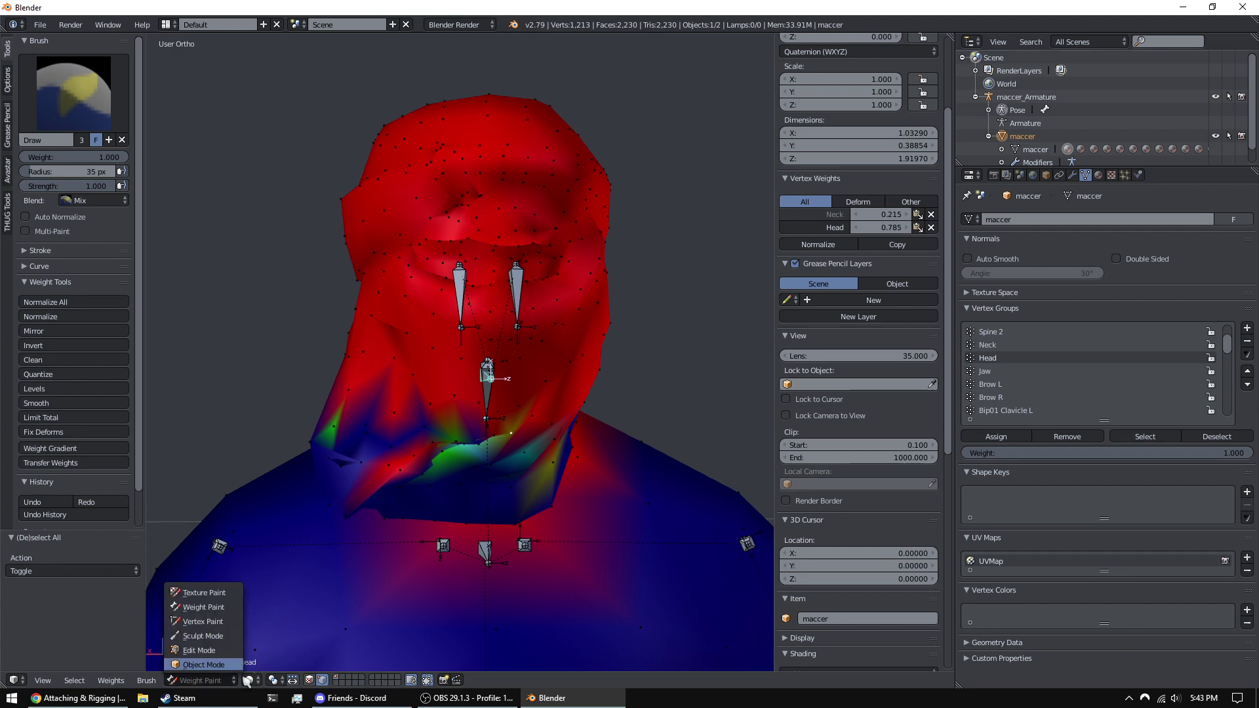
left_click(250, 680)
left_click(278, 640)
mouse_move(190, 629)
middle_mouse_down()
mouse_move(256, 662)
mouse_move(309, 639)
mouse_move(225, 653)
middle_mouse_up()
left_click(249, 681)
left_click(275, 626)
mouse_move(393, 426)
middle_mouse_down()
mouse_move(463, 340)
mouse_move(446, 322)
mouse_move(571, 297)
mouse_move(544, 289)
mouse_move(586, 307)
mouse_move(551, 320)
mouse_move(584, 315)
mouse_move(524, 308)
mouse_move(487, 284)
middle_mouse_up()
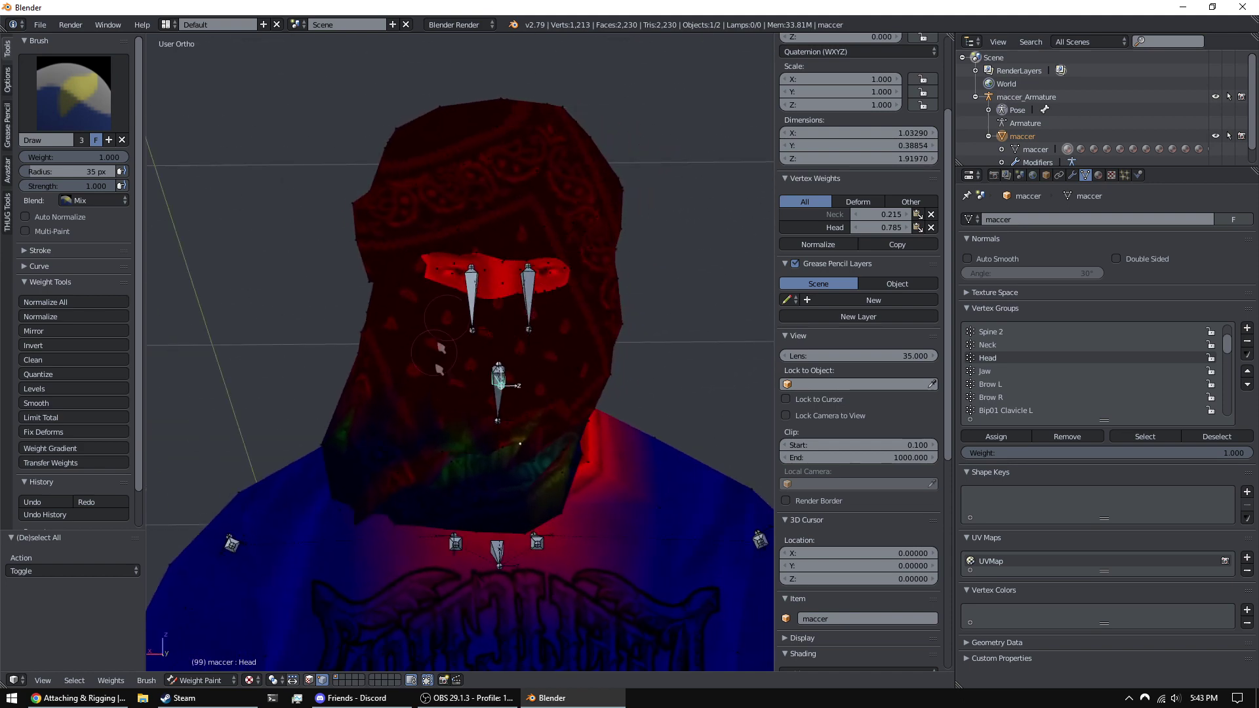
- Trackball-rotate the Head bone by about -20.1° and 41.8° in Weight Paint mode and view the mask from the side
key("r")
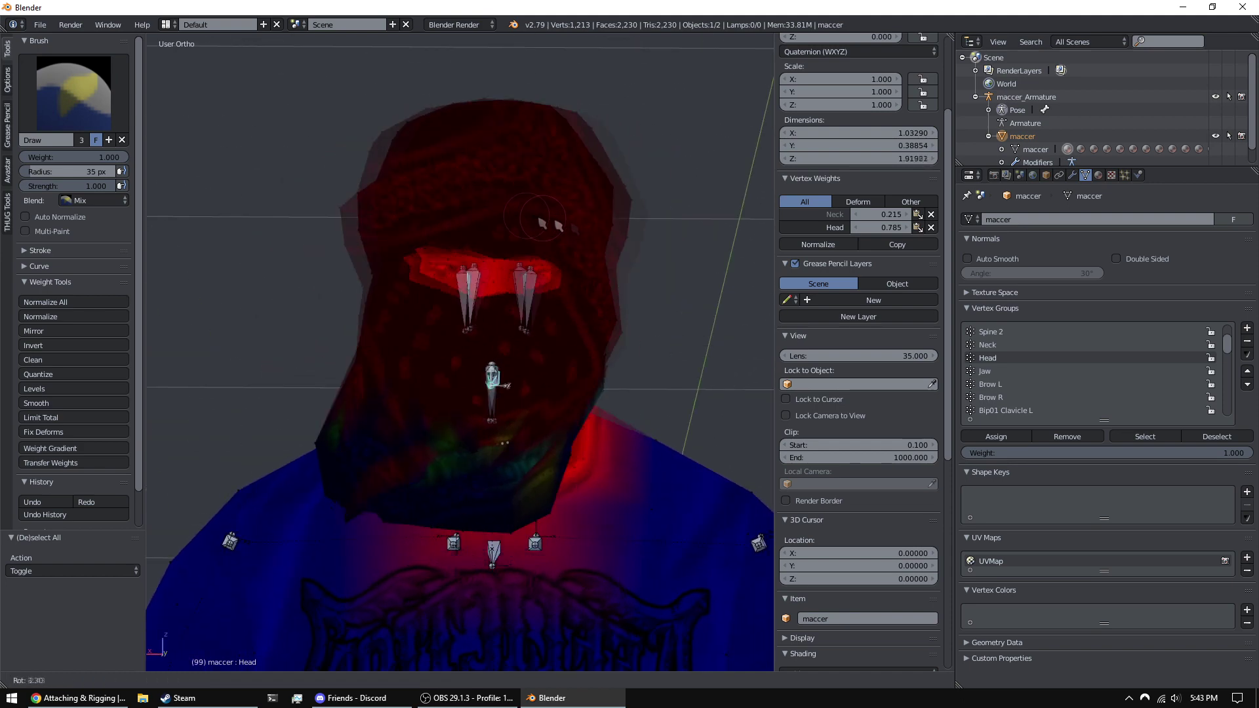
key("r")
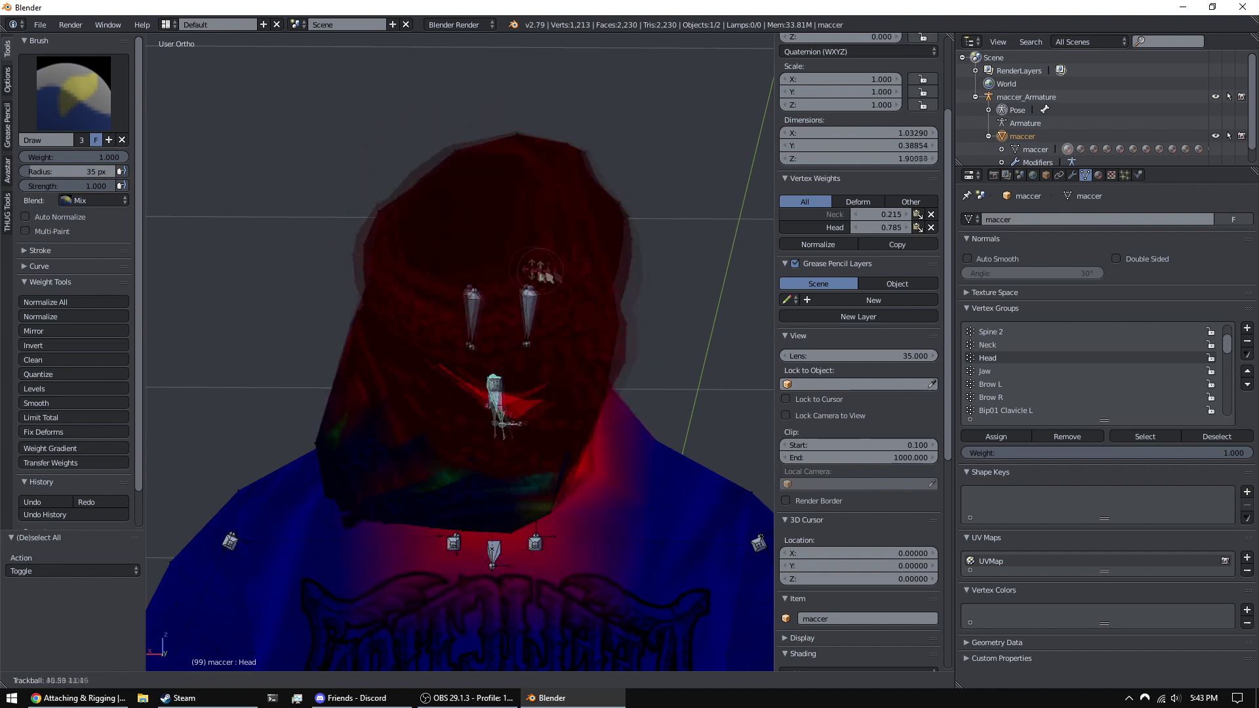
left_click(564, 209)
middle_click_drag(563, 208, 521, 271)
- Select the vertex sticking out at the mask's lower edge, make Neck the active vertex group, and try to assign the vertex to it
right_click(696, 396)
scroll(582, 337, "up", 3)
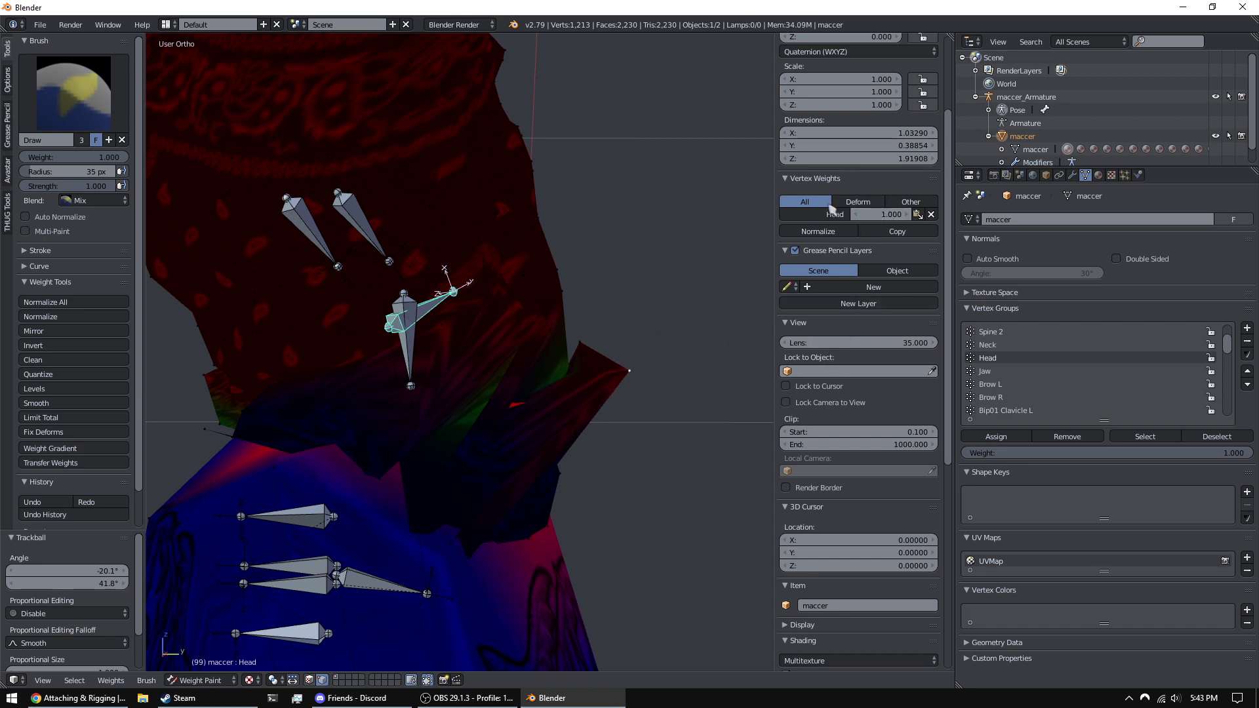
left_click(1006, 345)
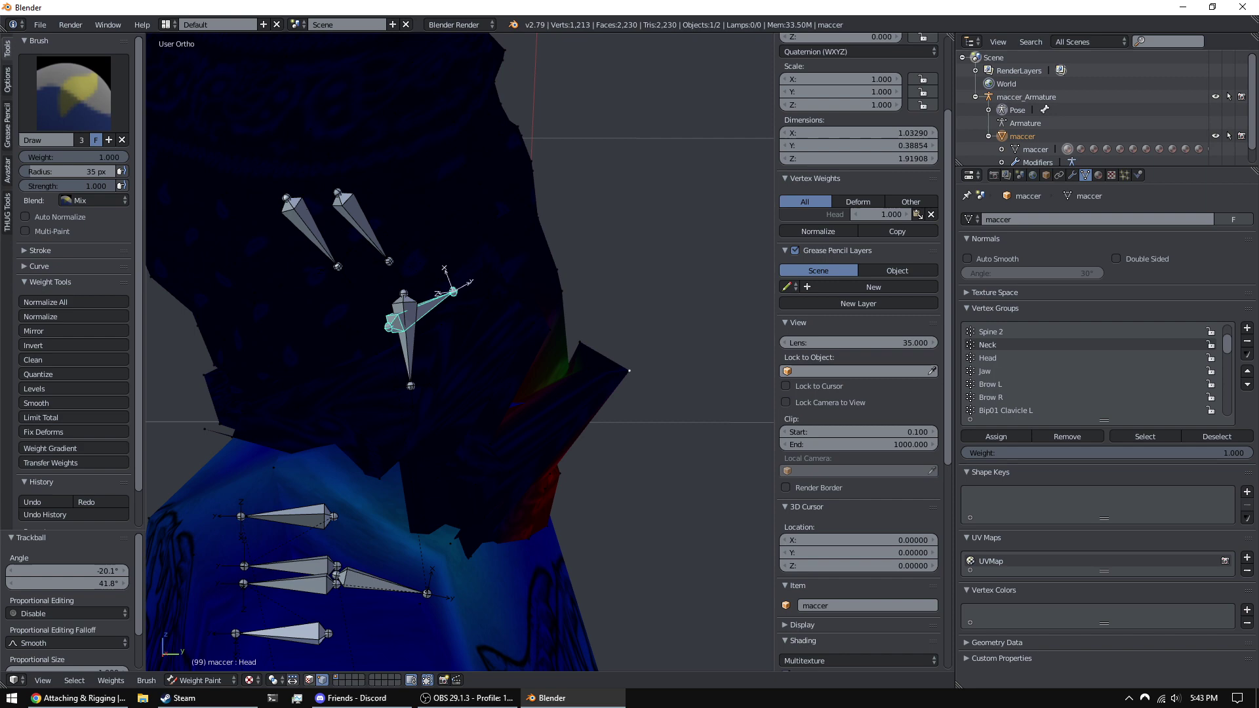
left_click(996, 437)
- Examine the Neck and Head weights of several vertices along the mask's lower edge
middle_click_drag(663, 387, 929, 269)
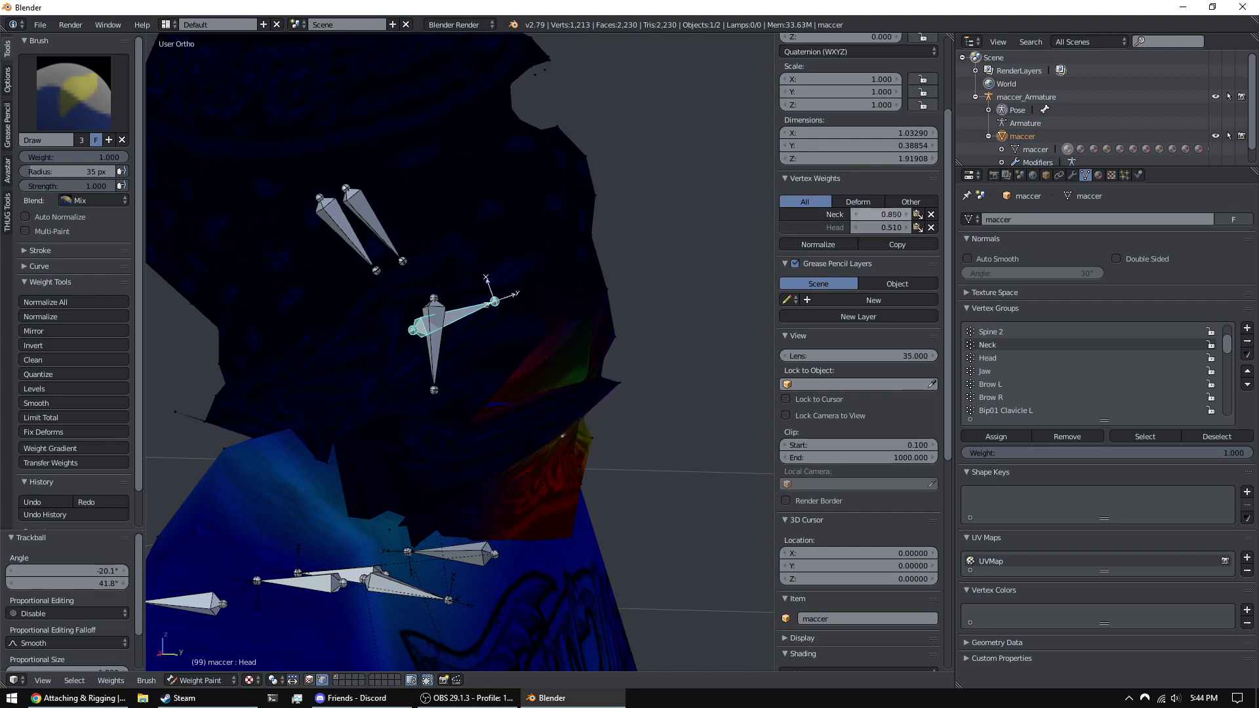
middle_click_drag(603, 286, 866, 245)
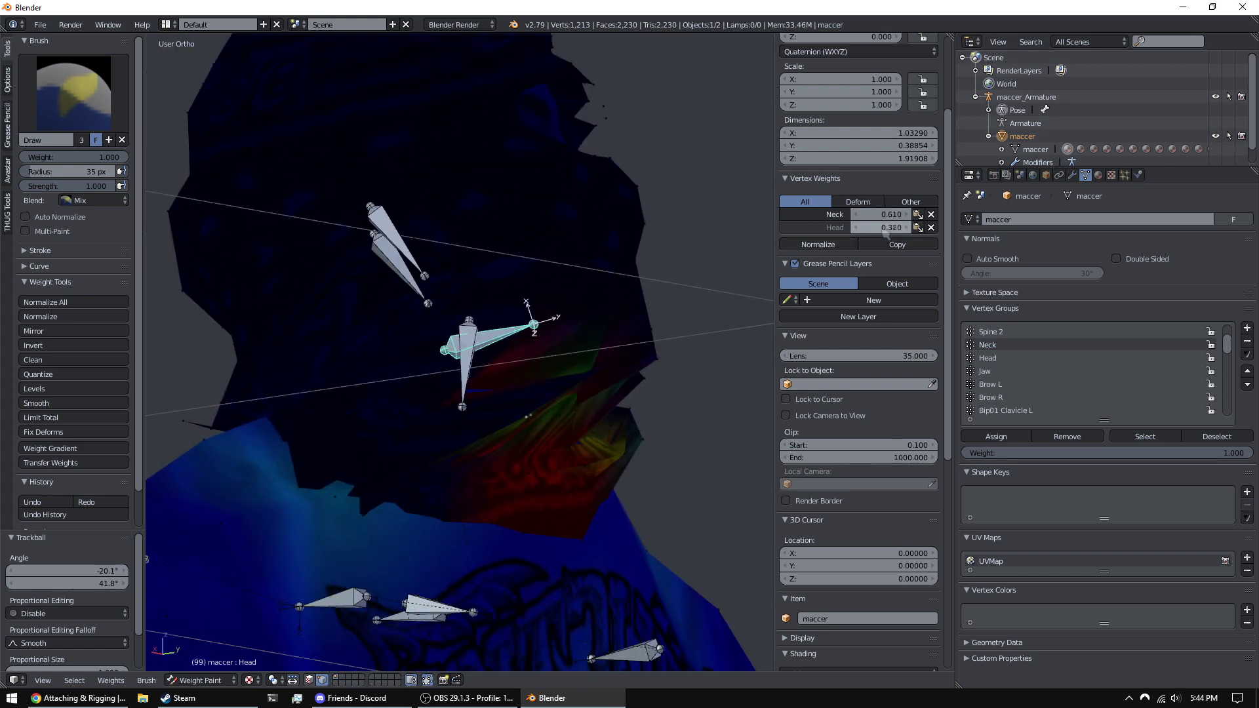
middle_click_drag(870, 226, 569, 284)
scroll(569, 284, "down", 2)
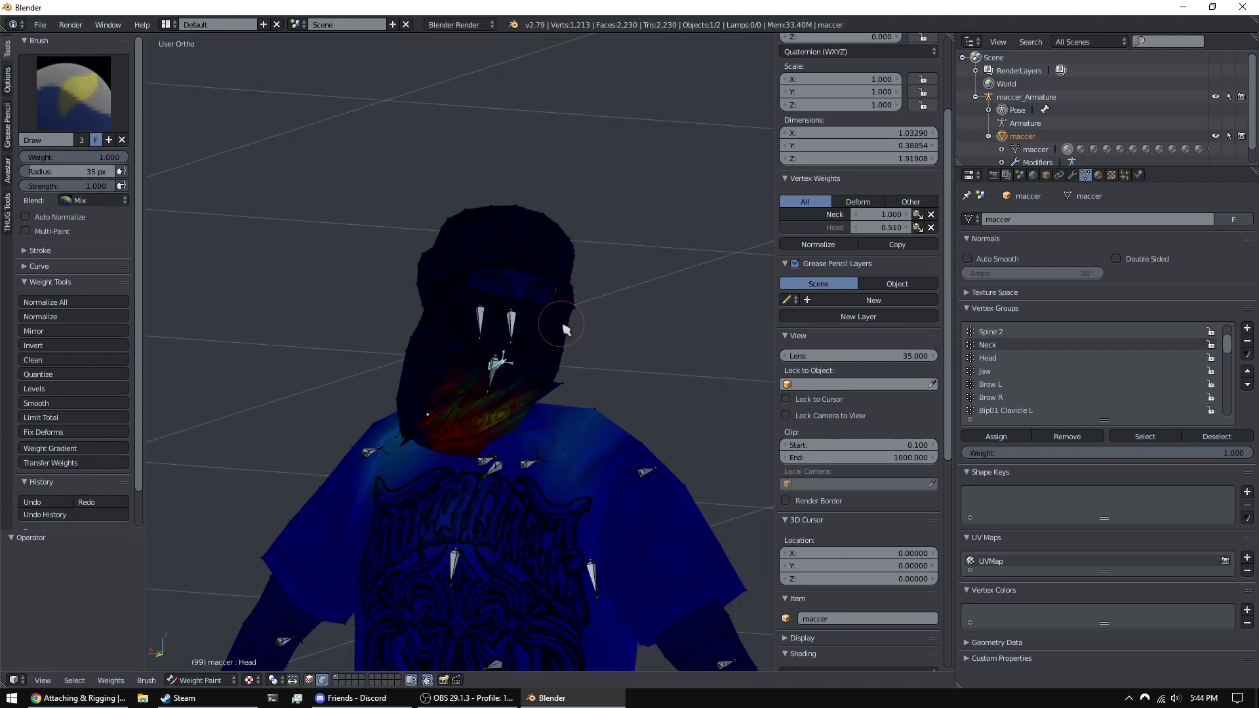
- Switch the maccer mesh from Weight Paint to Edit Mode and return it to Object Mode with the upper body in view
key("Tab")
scroll(601, 353, "down", 5)
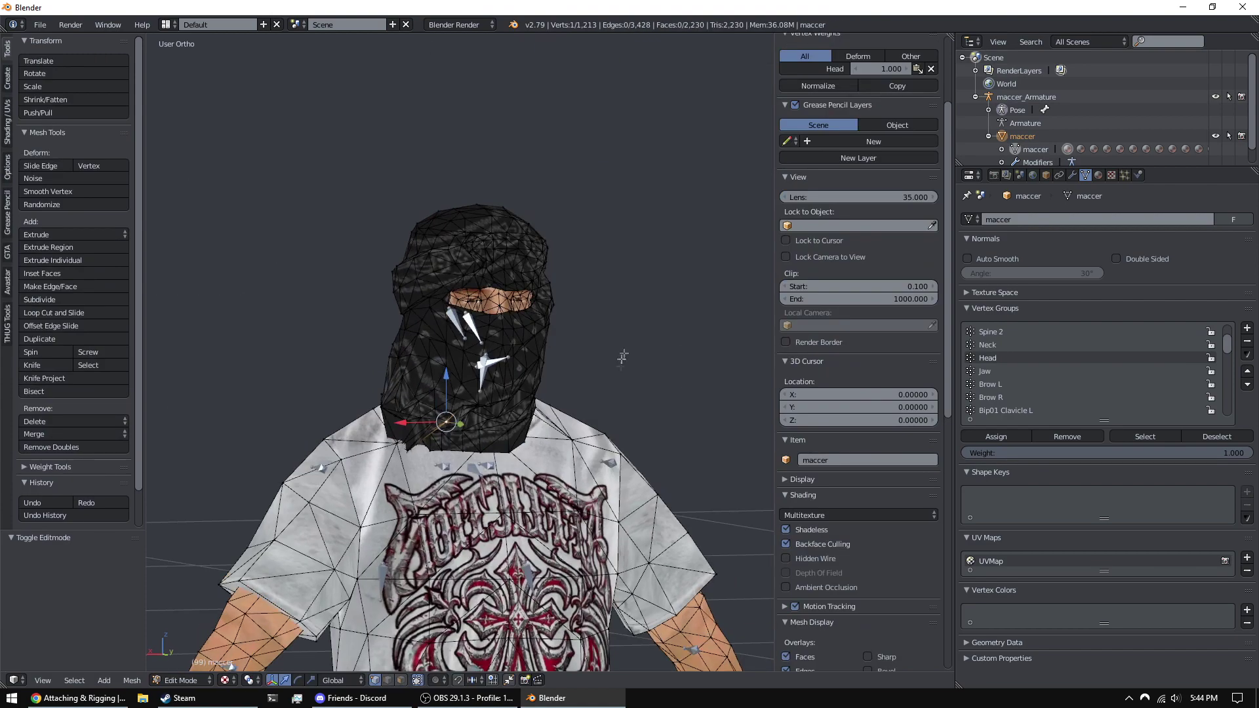
left_click(182, 680)
left_click(178, 664)
middle_click_drag(601, 354, 601, 380)
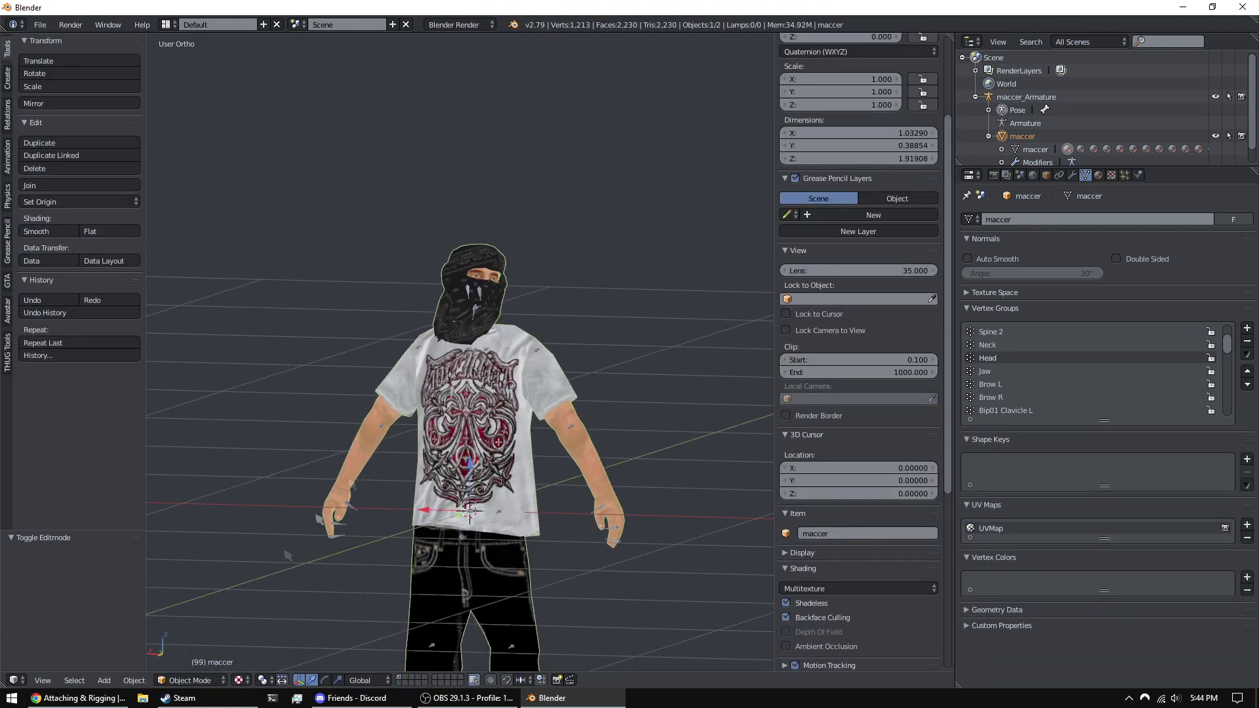
- Select maccer_Armature, enter Pose Mode, and clear the rotation of all bones
right_click(493, 282)
key("ctrl+Tab")
key("a")
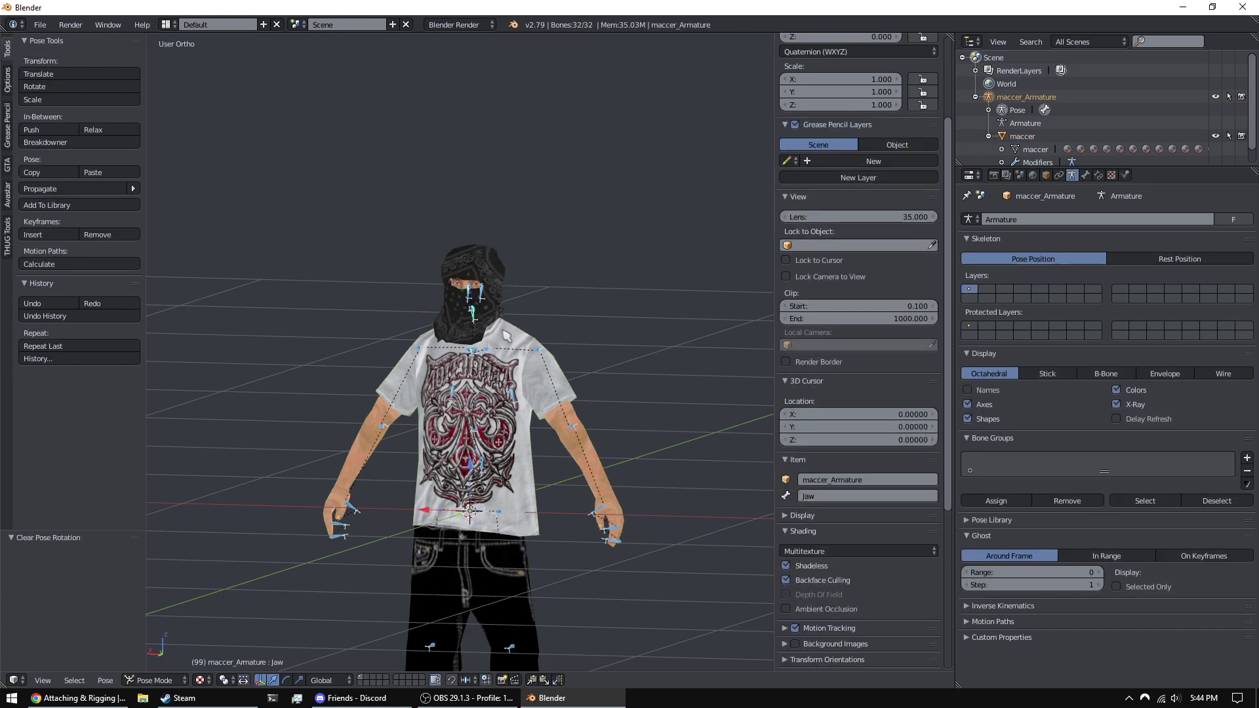
- Return to Object Mode and select the maccer mesh with the whole body in view
key("a")
left_click_drag(491, 332, 524, 235, "shift")
scroll(525, 315, "down", 2)
right_click(529, 325)
scroll(533, 327, "up", 1)
scroll(533, 326, "down", 1)
middle_click_drag(536, 333, 675, 333)
scroll(595, 318, "up", 2)
middle_click_drag(595, 317, 402, 343)
scroll(401, 343, "down", 1)
middle_click_drag(482, 338, 584, 283)
- Show the maccer mesh's materials, widen the viewport, and enlarge the material slot list to fit every entry
left_click(1098, 175)
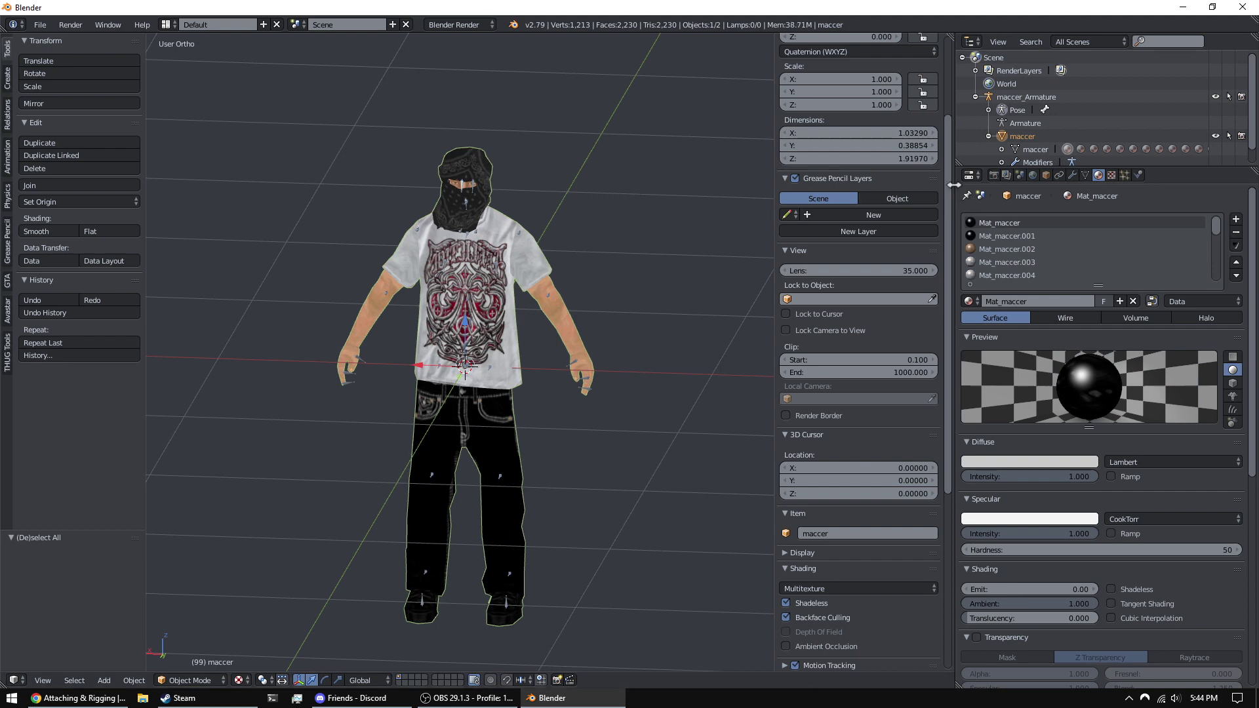
left_click_drag(955, 192, 984, 192)
left_click_drag(1113, 284, 1113, 521)
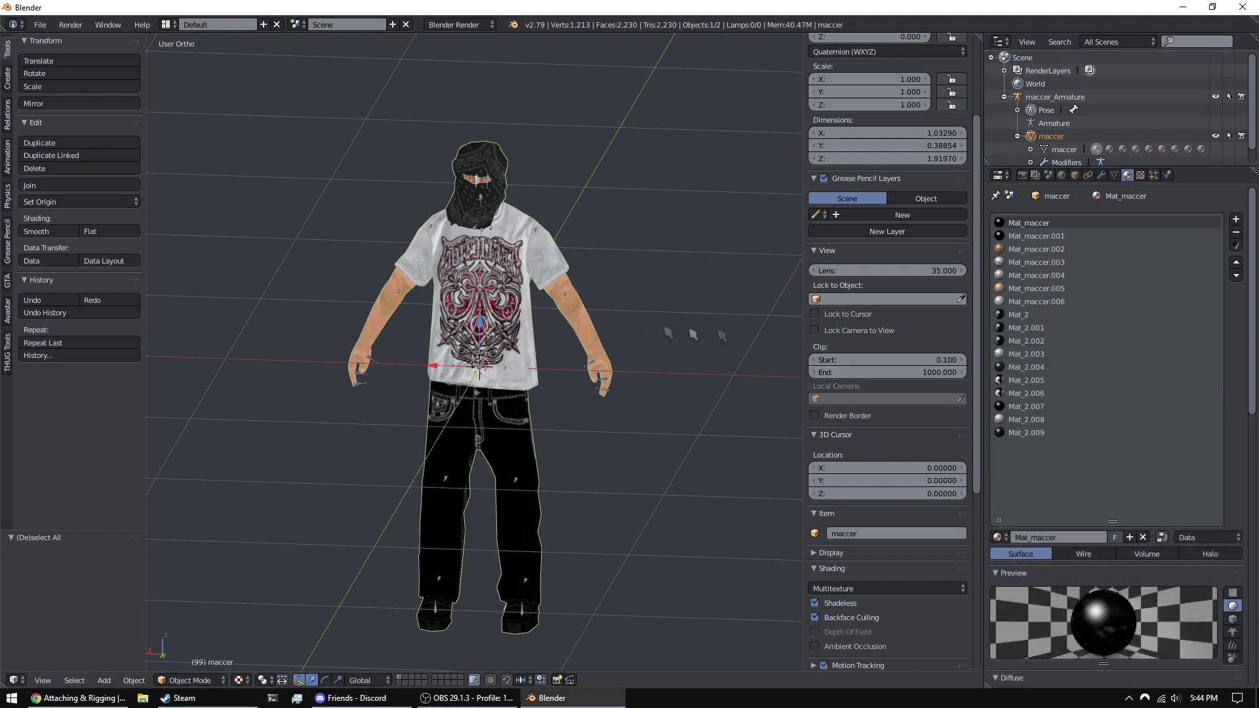
left_click(1026, 420)
scroll(1046, 414, "down", 2)
scroll(1049, 404, "down", 7)
scroll(1049, 400, "up", 9)
left_click(1025, 432)
left_click_drag(1115, 521, 1113, 459)
- Check which textures the materials from Mat_2 down to Mat_2.006 use
left_click(1066, 249)
left_click(1073, 315)
left_click(1140, 175)
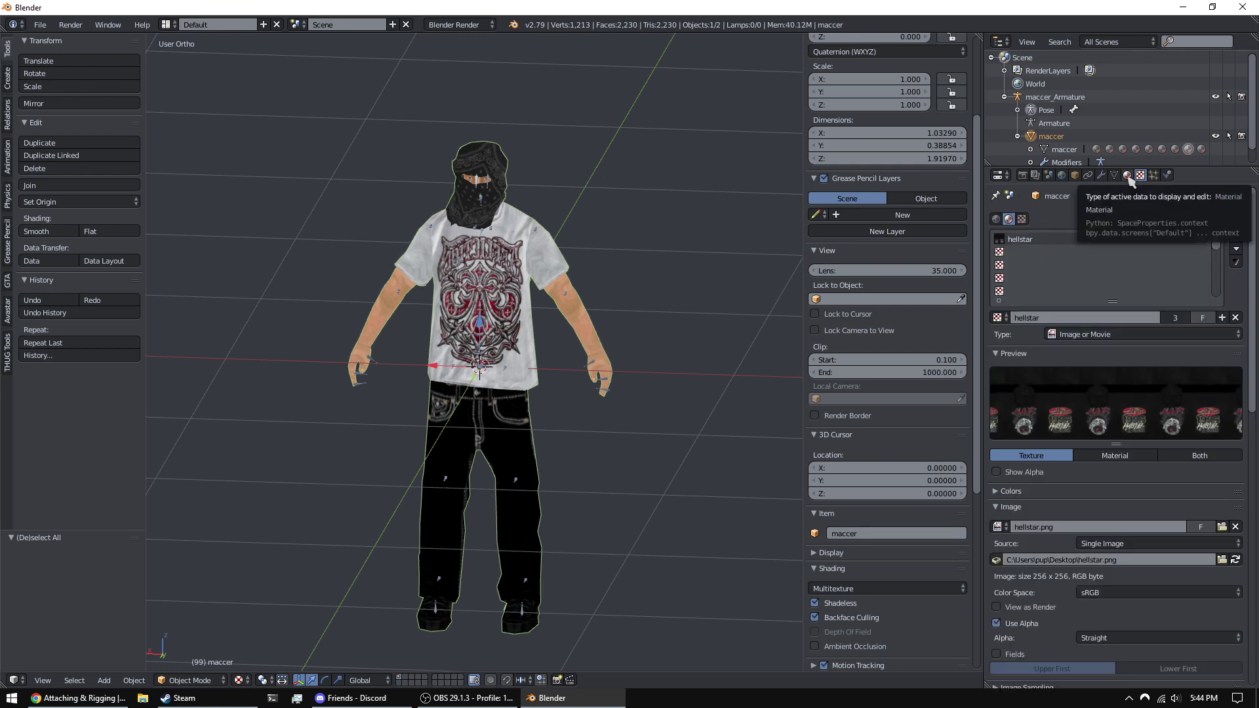
left_click(1128, 176)
left_click(1043, 379)
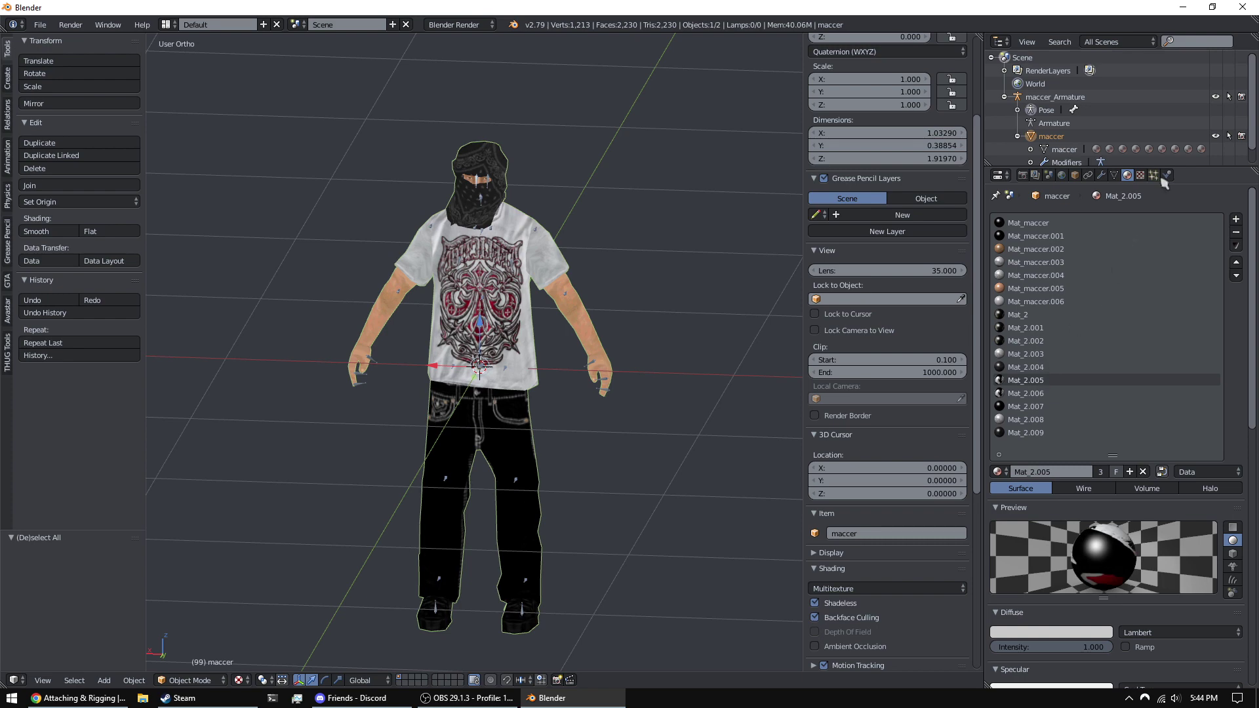
left_click(1140, 176)
left_click(1127, 176)
left_click(1034, 395)
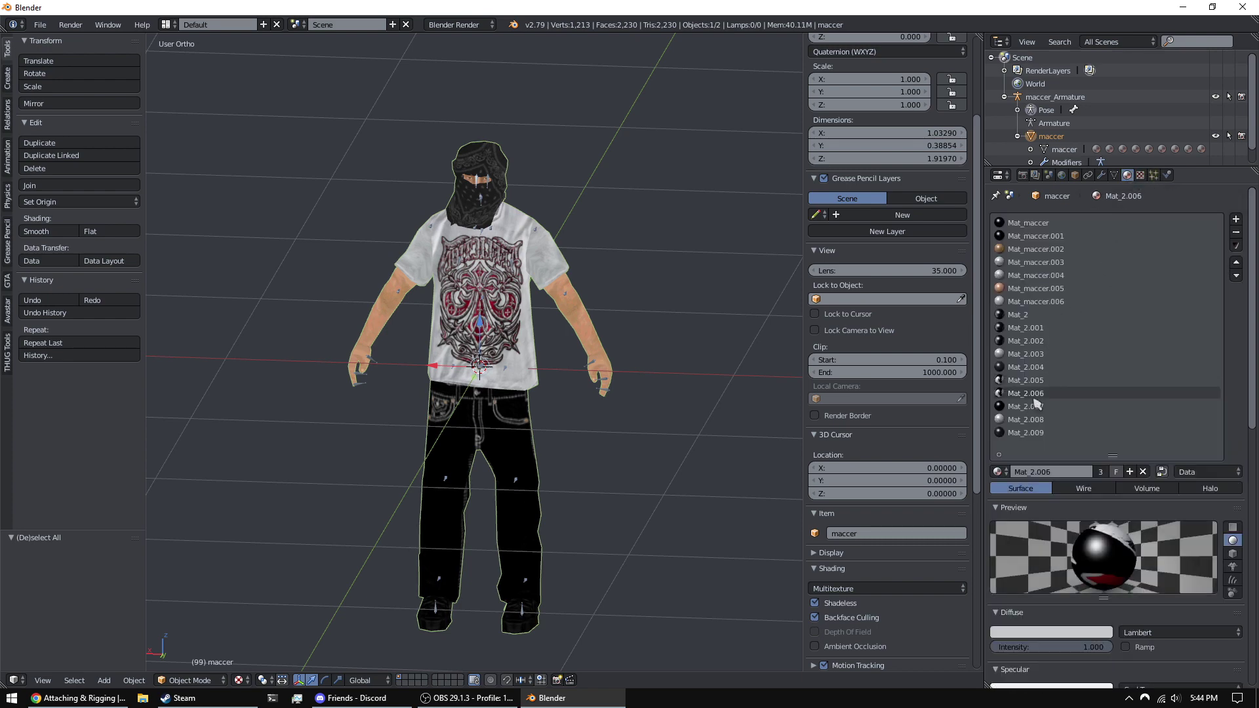
left_click(1140, 176)
left_click(1127, 175)
- Check the textures of the remaining materials Mat_2.007, Mat_2.008 and Mat_2.009 for the one belonging to the mask
left_click(1035, 407)
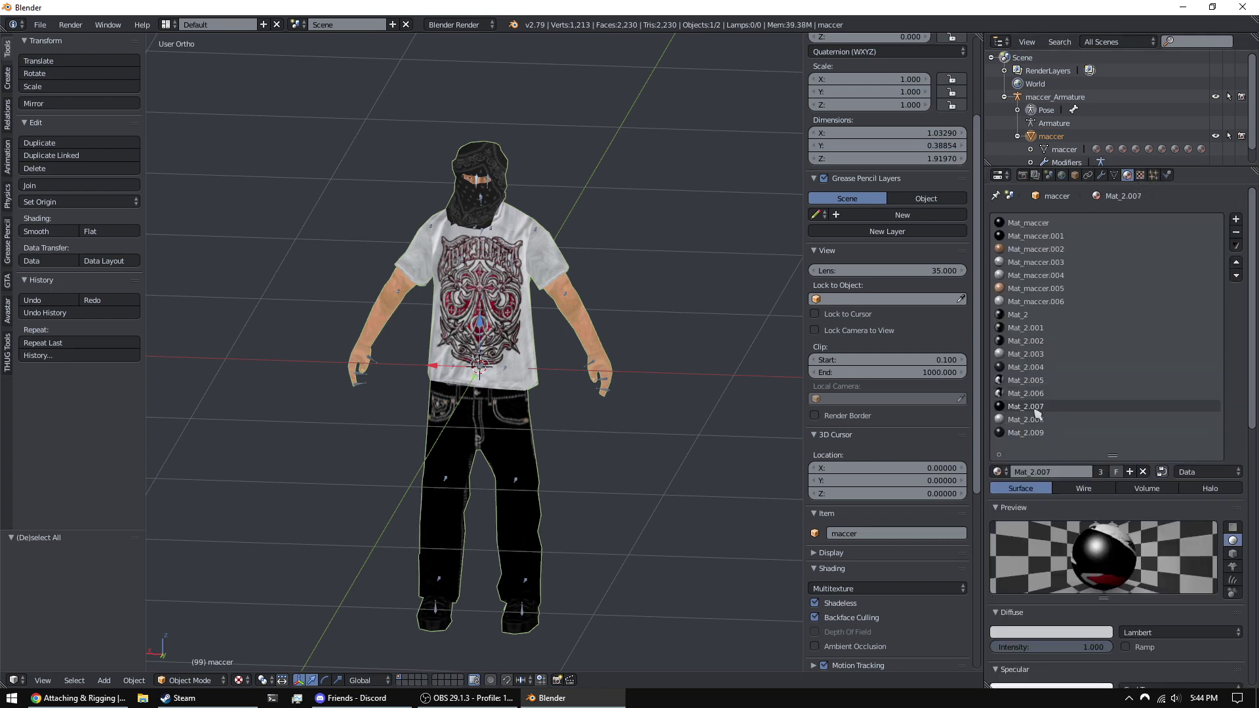
left_click(1139, 175)
left_click(1127, 176)
left_click(1024, 420)
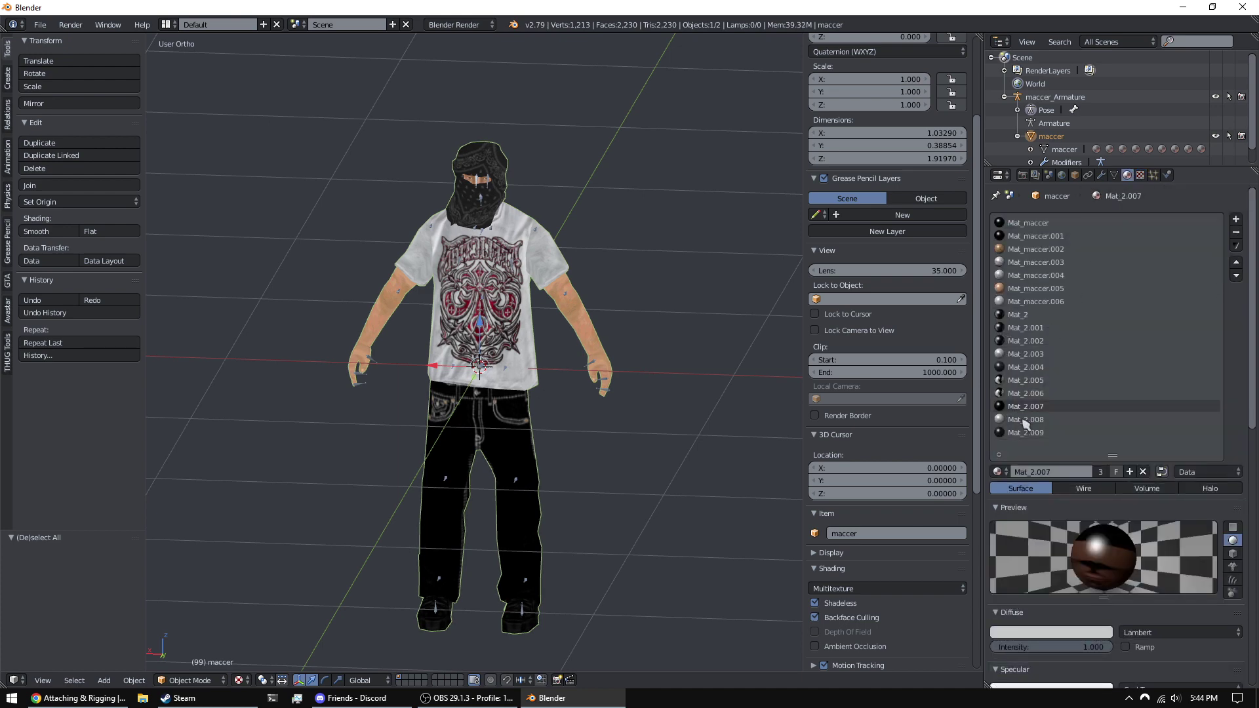
left_click(1139, 176)
left_click(1127, 175)
left_click(1024, 432)
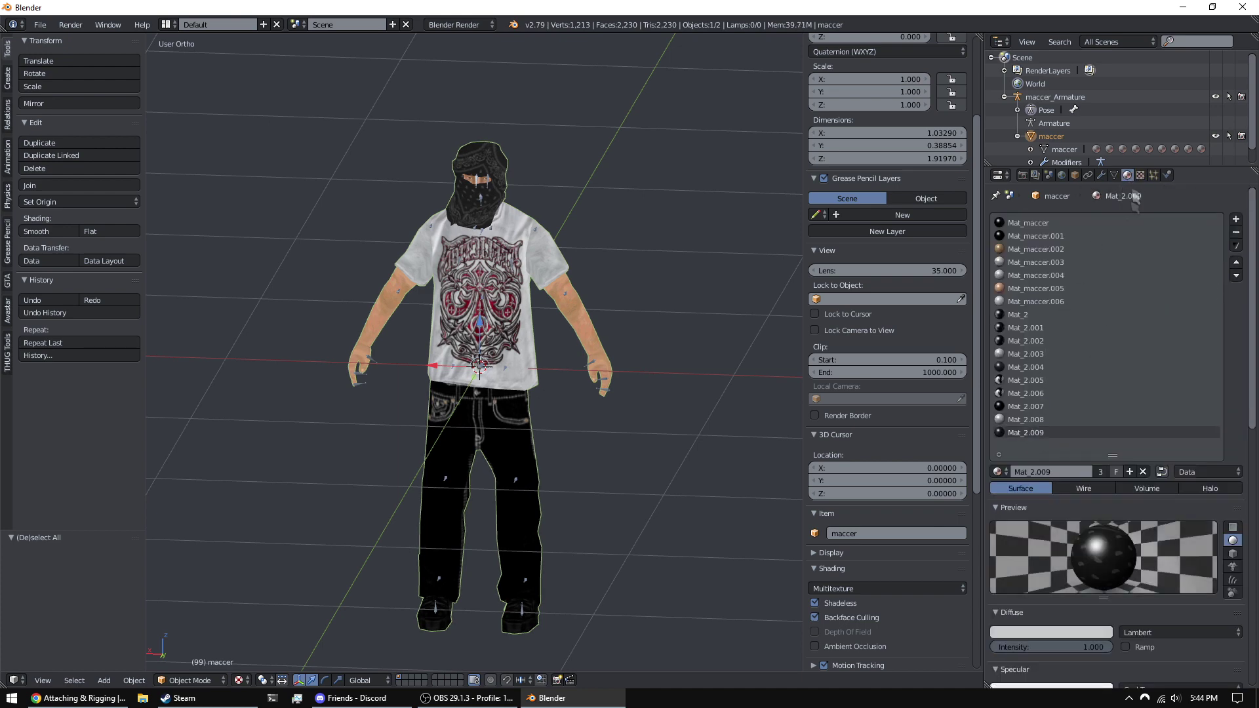
left_click(1139, 175)
left_click(1127, 176)
- Remove the material slots Mat_2 through Mat_2.008 and rename the mask's material Mat_2.009 to rag
left_click(1039, 420)
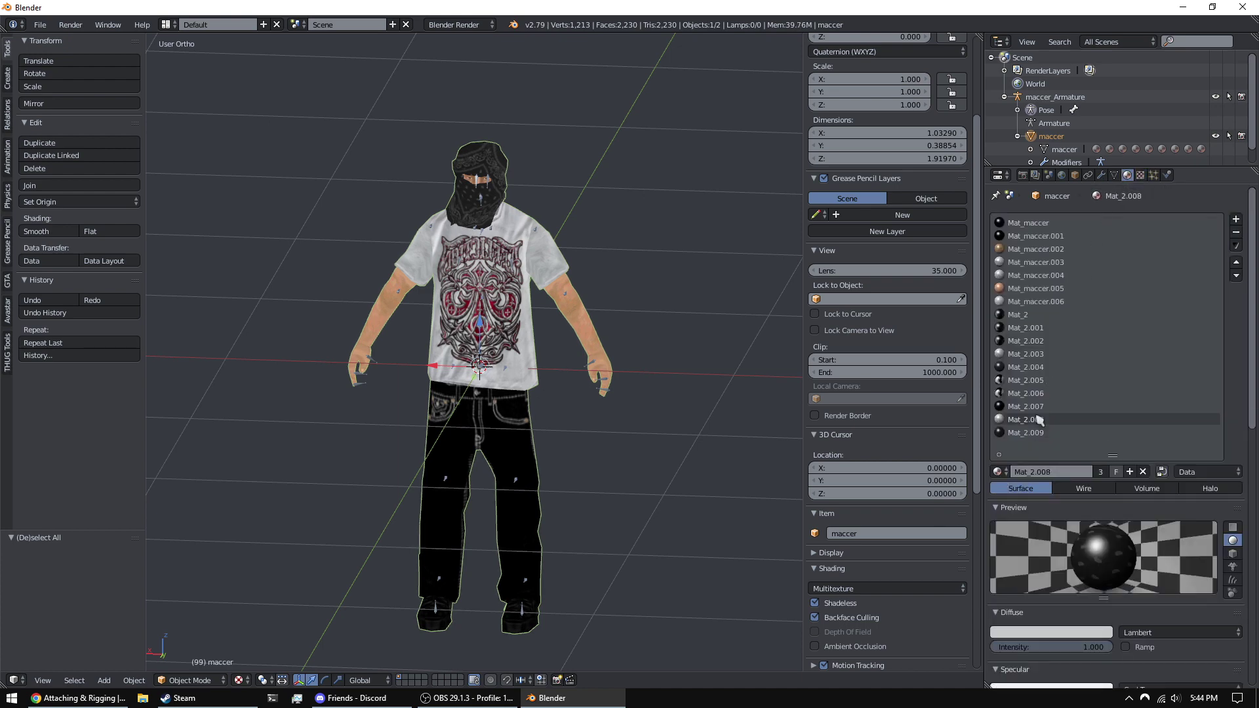
left_click(1236, 233)
left_click(1034, 315)
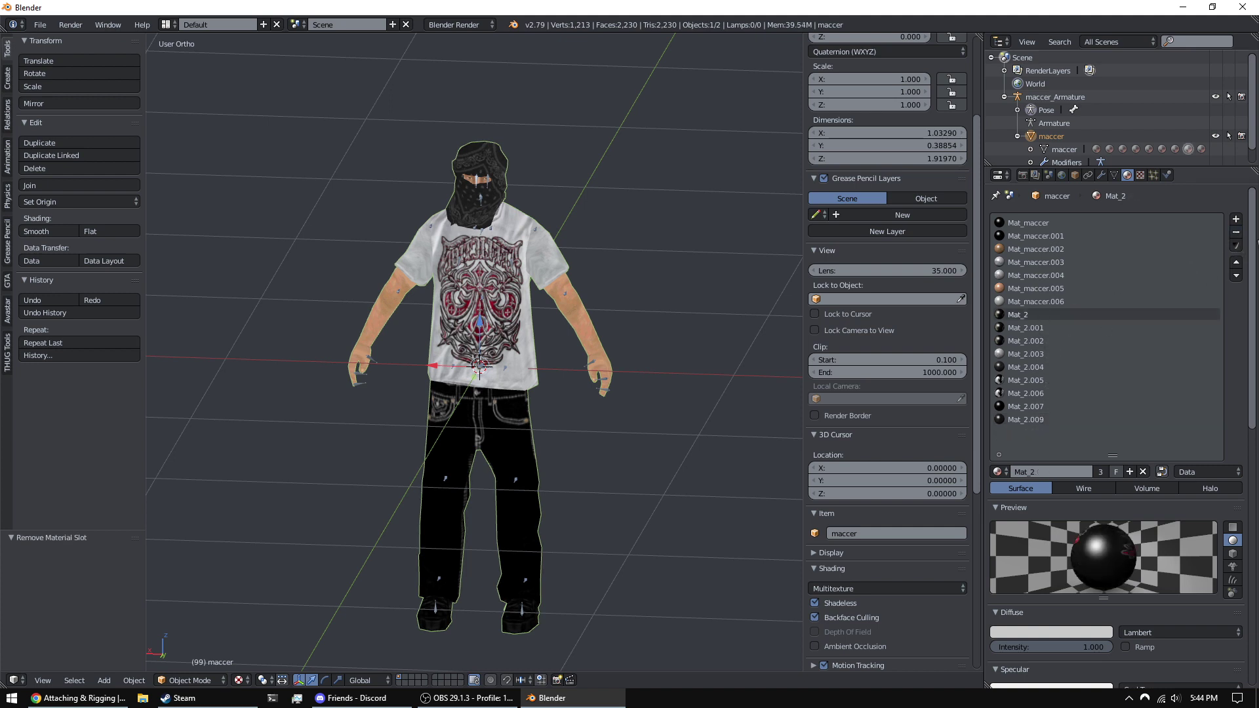
left_click(1235, 233)
left_click(1236, 232)
left_click(1235, 232)
left_click(1236, 233)
left_click(1236, 233)
left_click(1236, 232)
left_click(1236, 233)
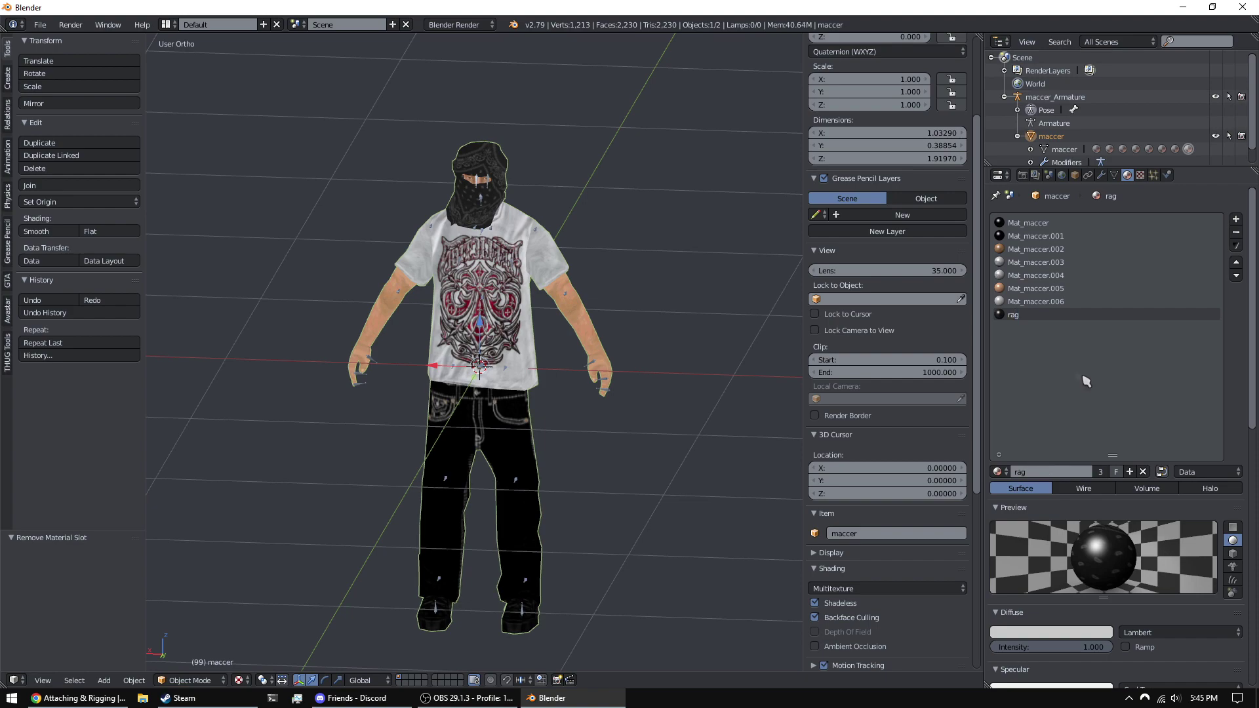
- Select the linked mask geometry in Edit Mode, focus on it, and return to Object Mode
key("Tab")
key("l")
key("KP_Decimal")
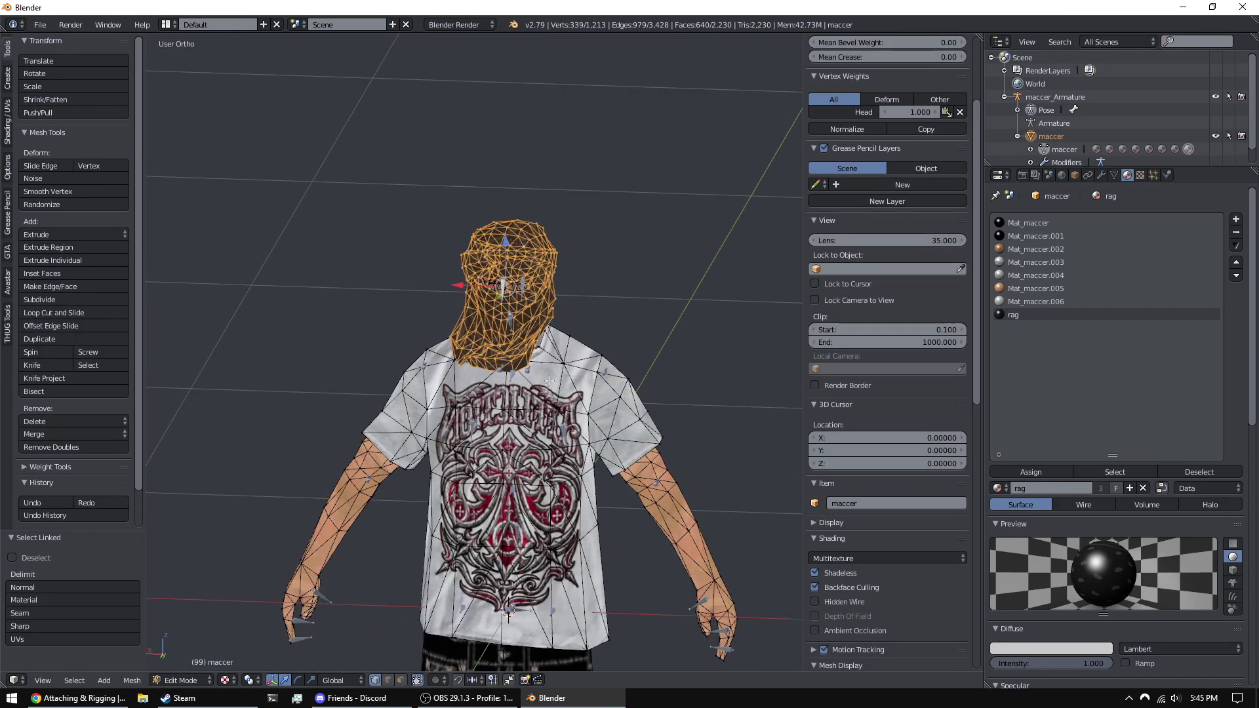
key("Tab")
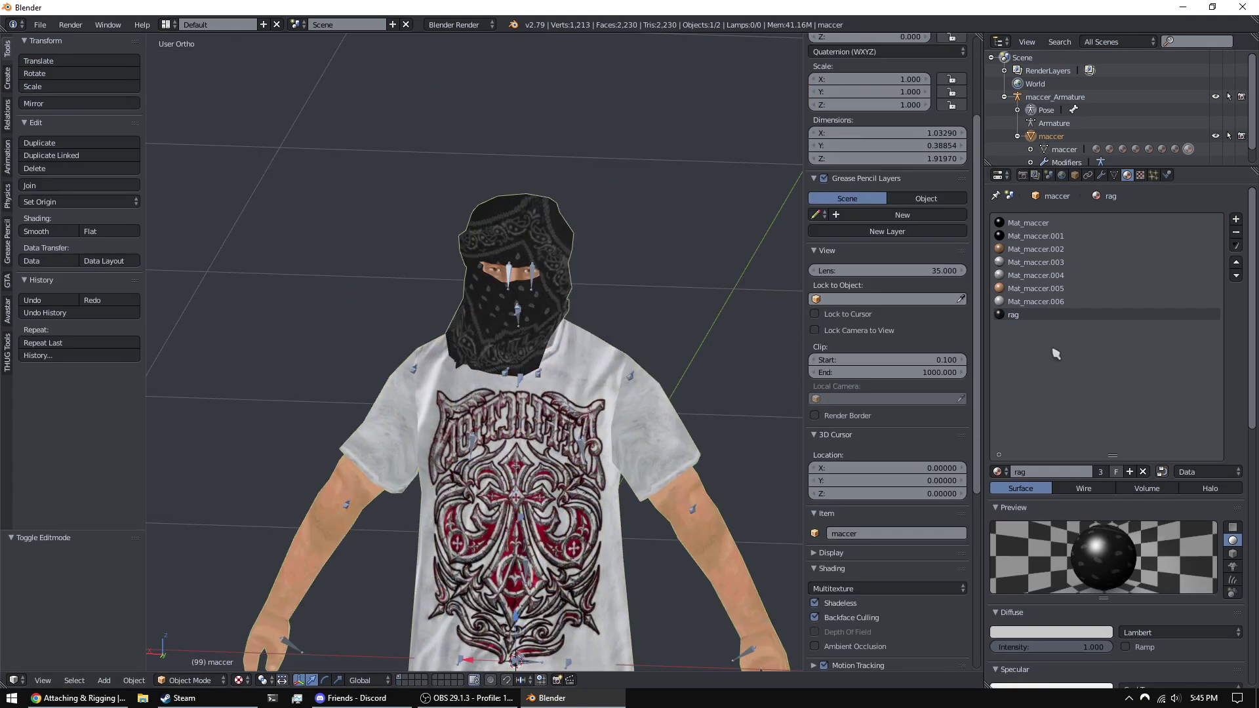
- Check which faces the rag material covers by selecting them in Edit Mode, deselect everything, and return to Object Mode
key("Tab")
key("a")
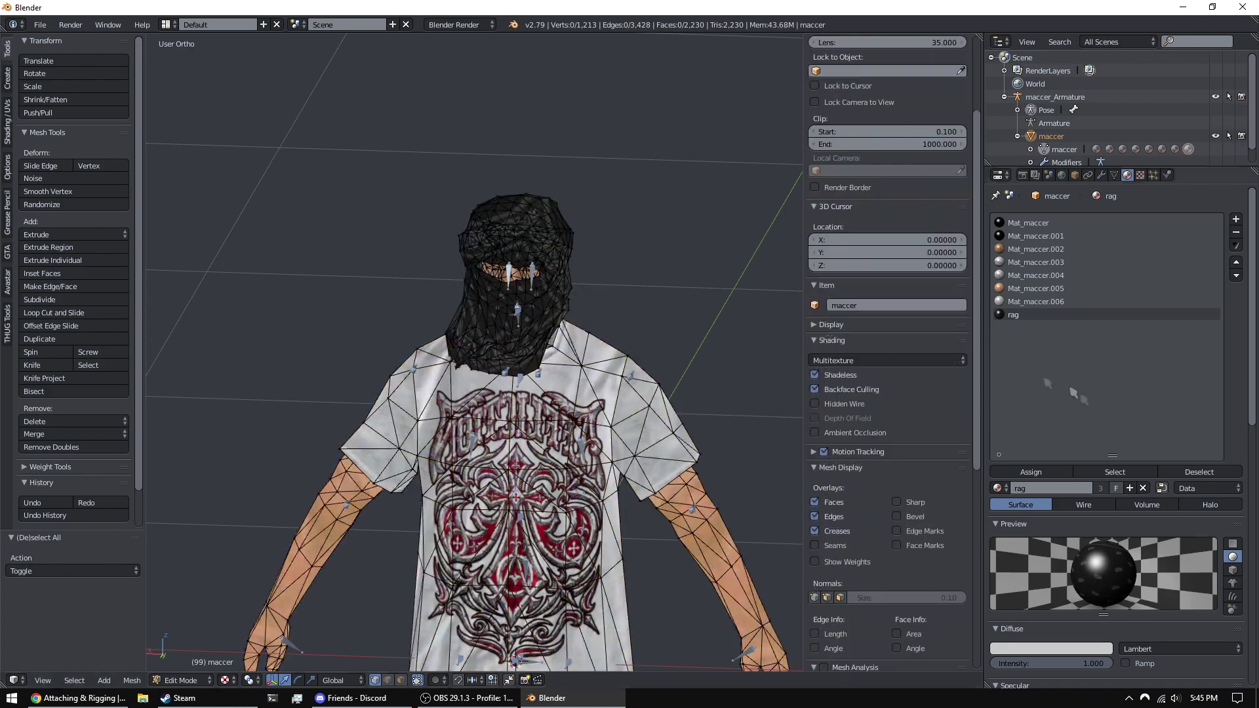
left_click(1117, 474)
middle_click_drag(576, 226, 666, 262)
key("a")
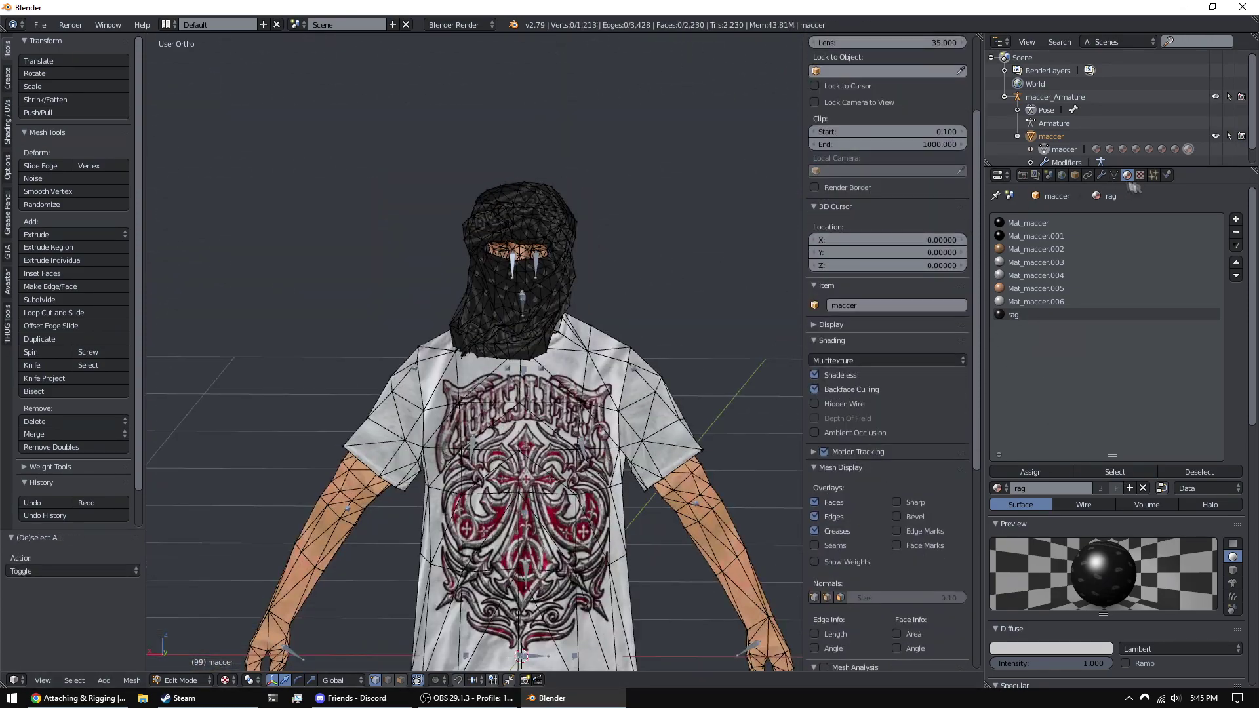
key("Tab")
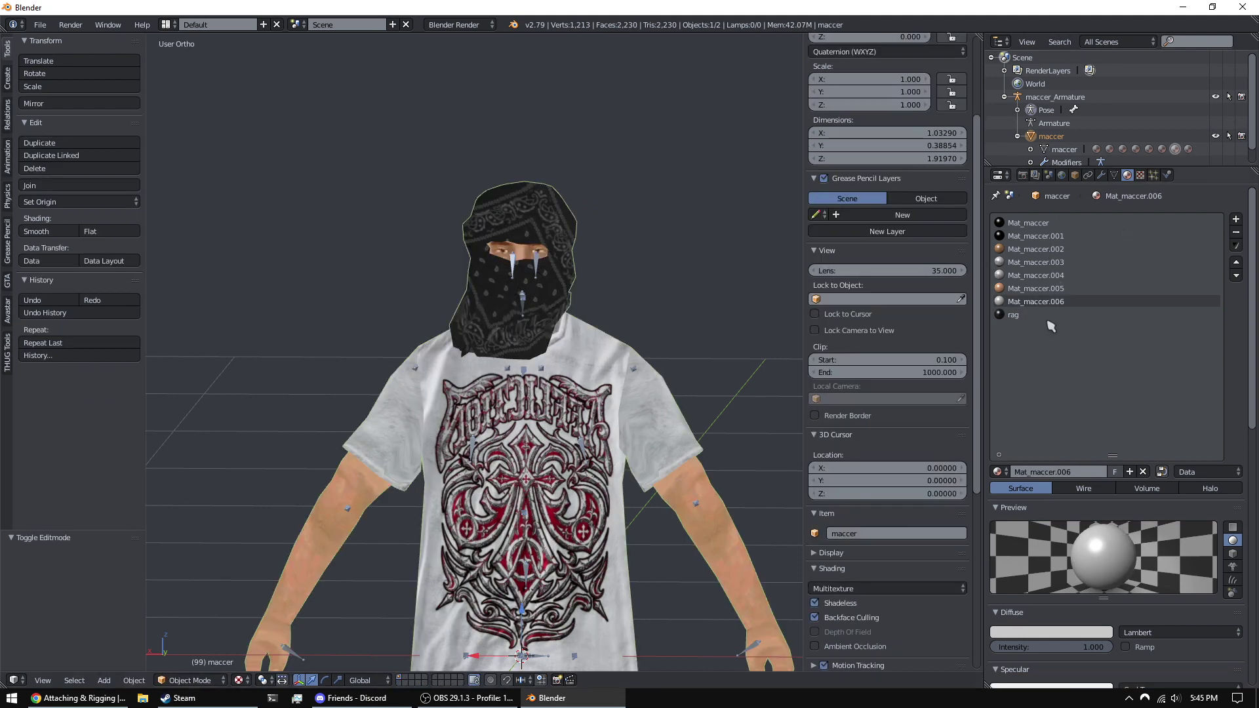
- Check the textures assigned to Mat_maccer.006 and rag
left_click(1139, 176)
left_click(1127, 175)
left_click(1141, 175)
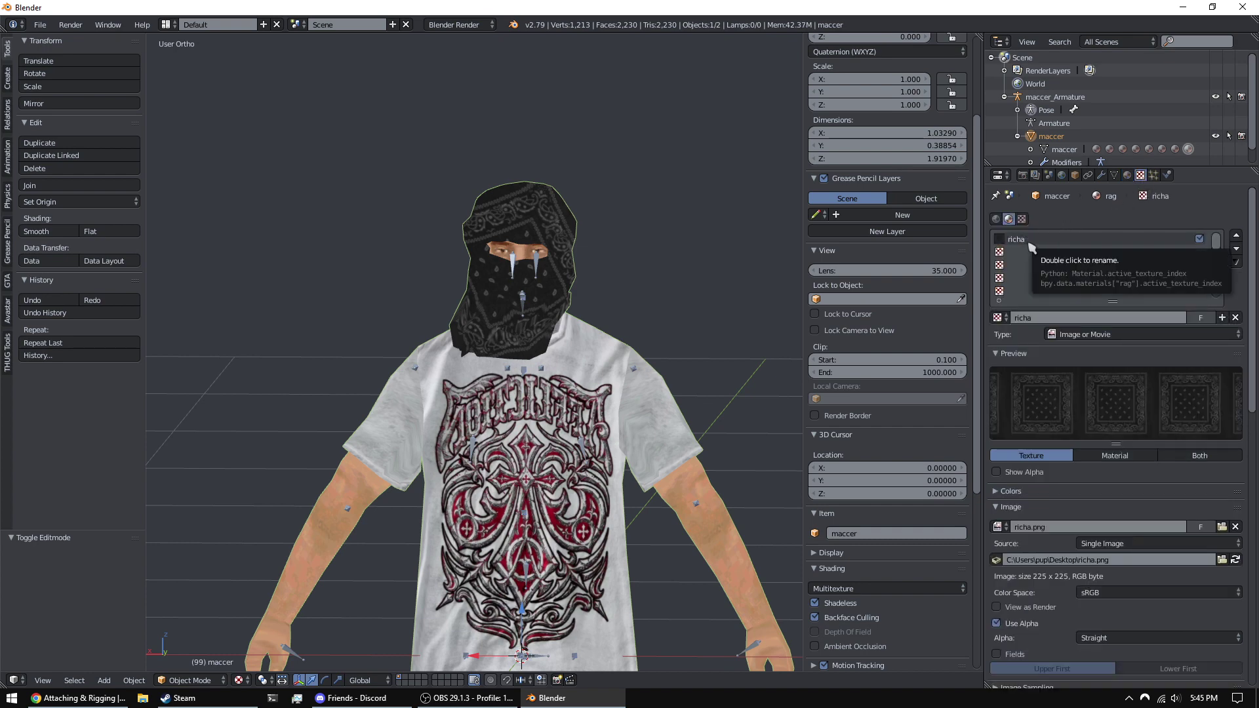
- Open 2.txd in Magic.TXD, start exporting the richa texture as PNG, cancel the save, and close the file
key("super+d")
double_click(968, 462)
left_click(441, 360)
left_click(446, 293)
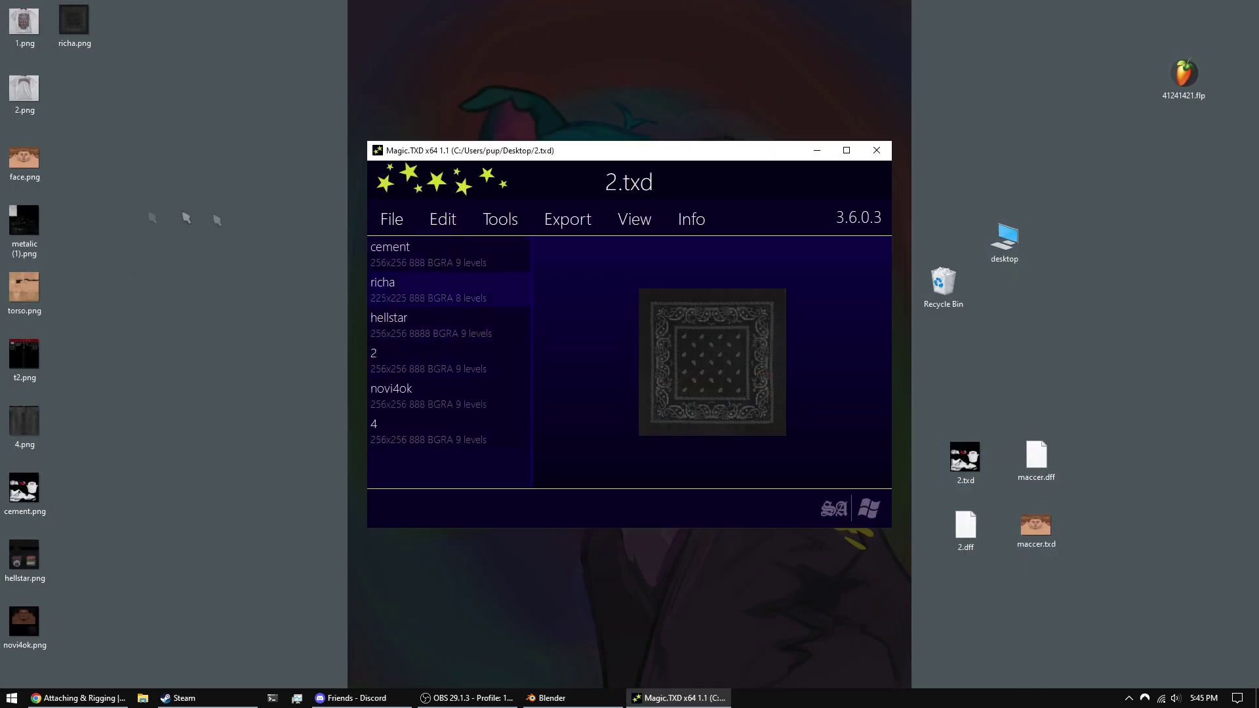
left_click(567, 218)
left_click(557, 248)
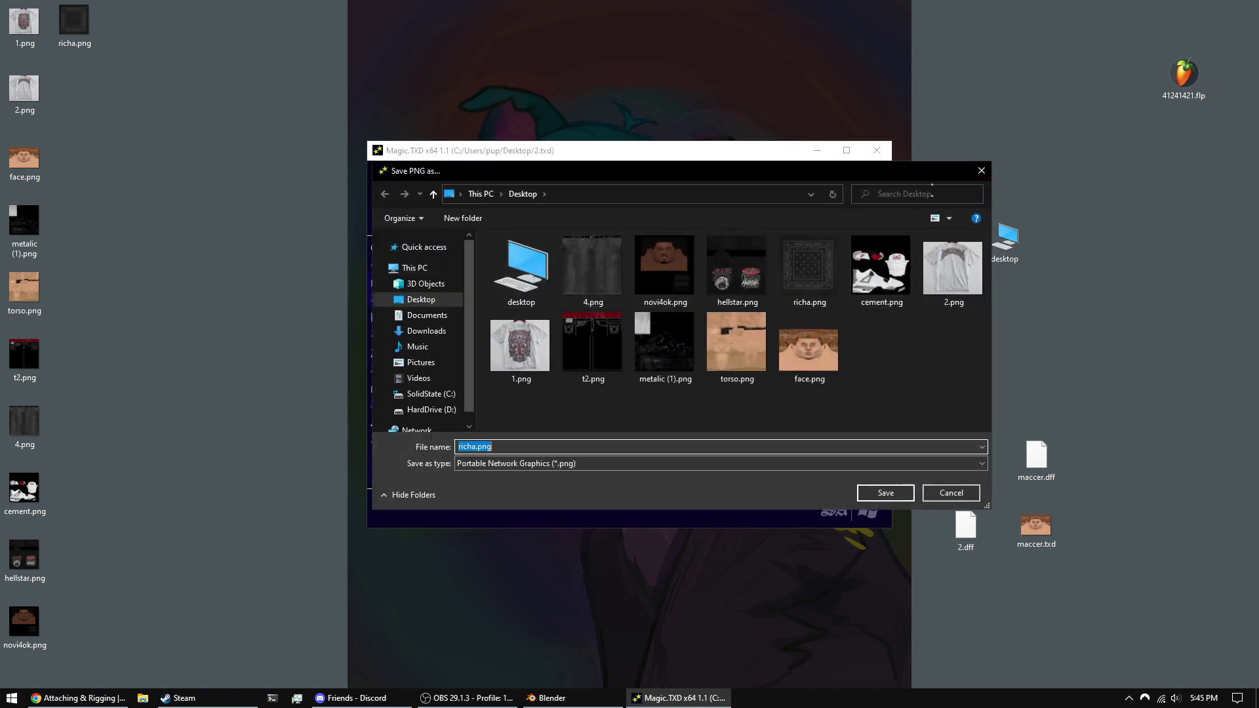
left_click(981, 171)
left_click(877, 151)
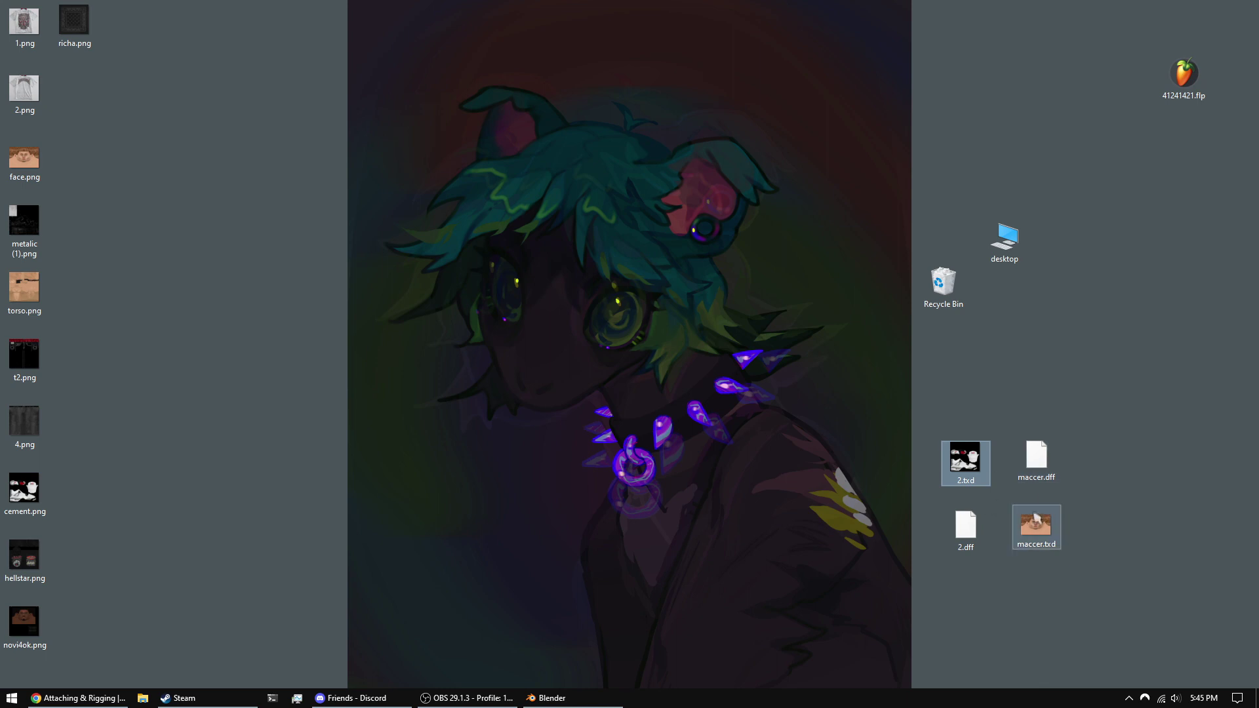
- Open maccer.txd in Magic.TXD, add richa.png as the richa texture with DXT1 compression, and close the program
double_click(1036, 522)
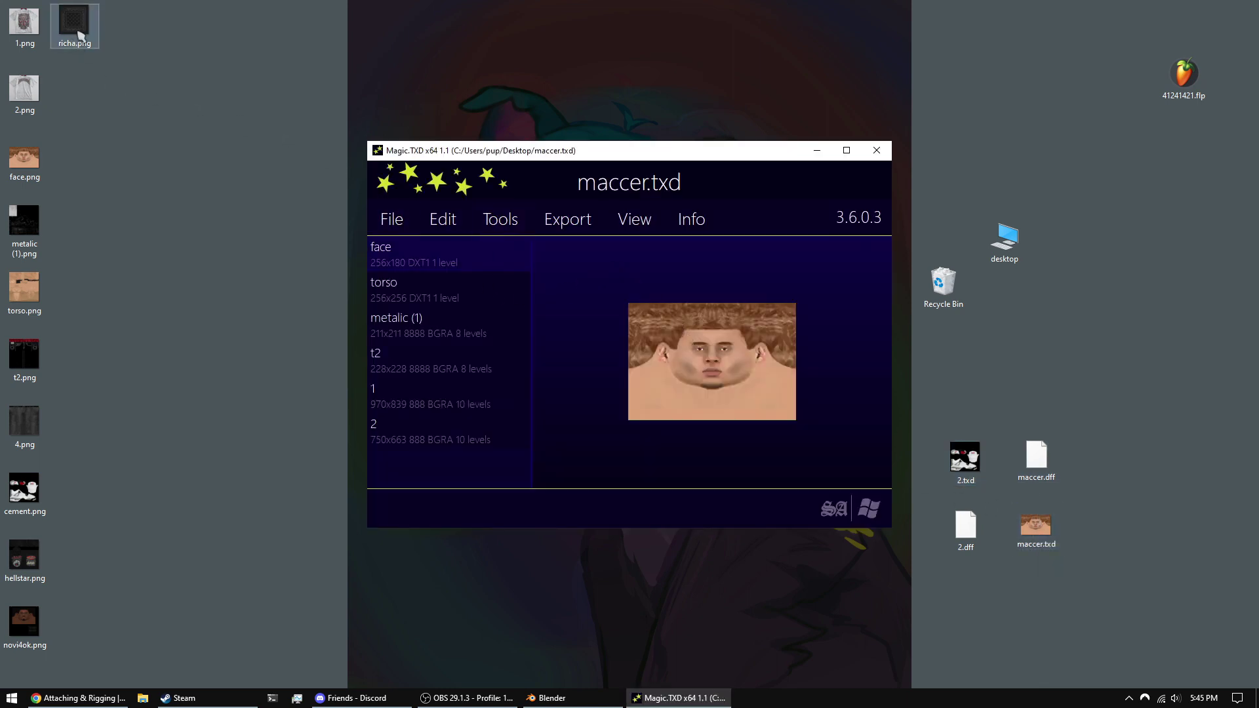
left_click_drag(74, 23, 111, 46)
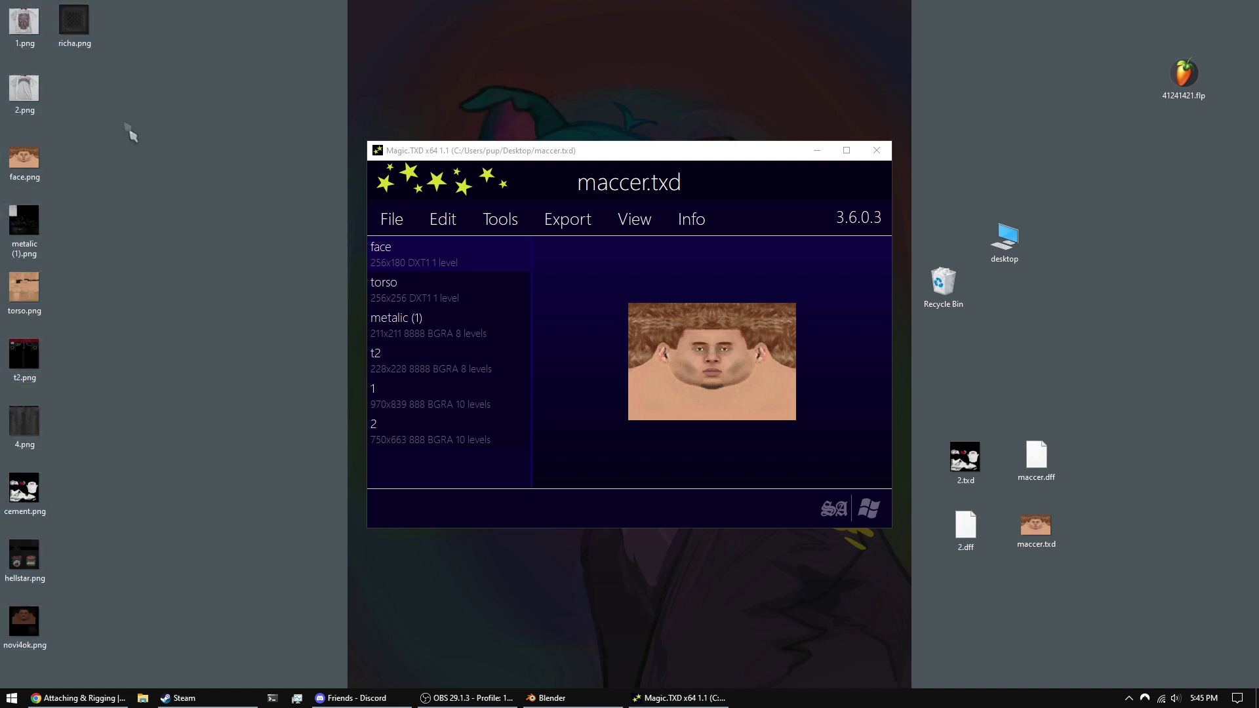
left_click_drag(74, 25, 606, 346)
left_click(417, 341)
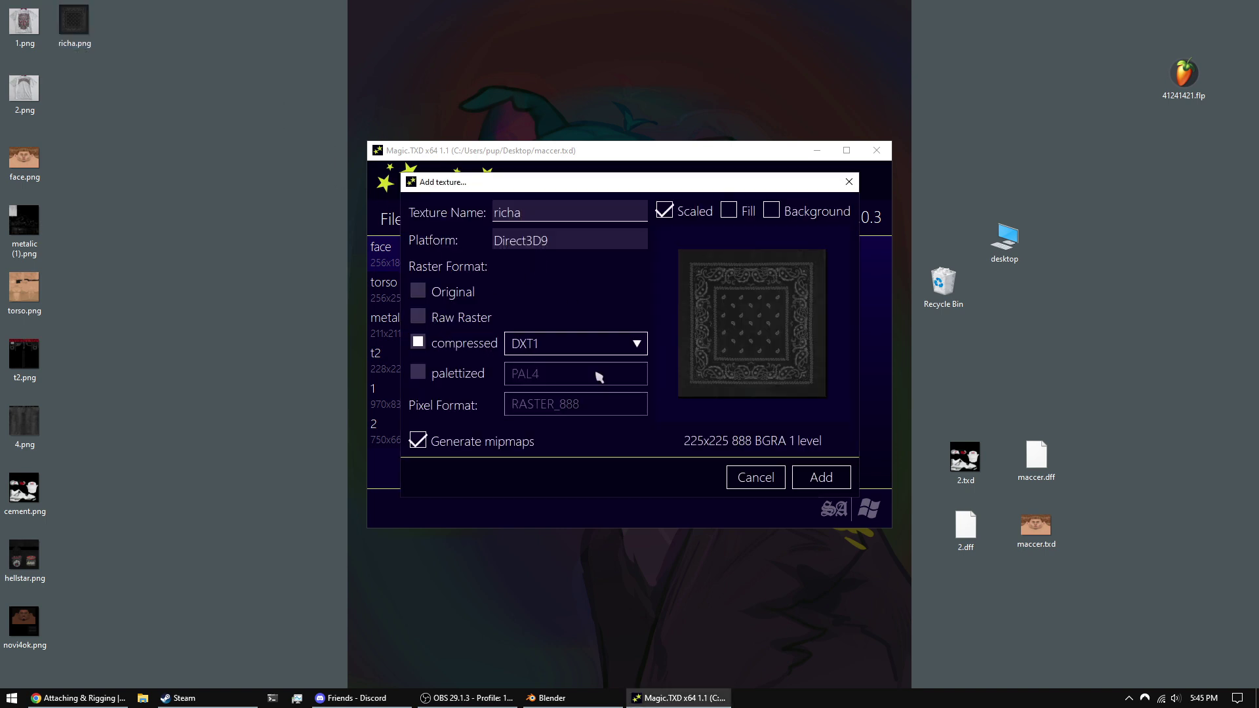
left_click(819, 477)
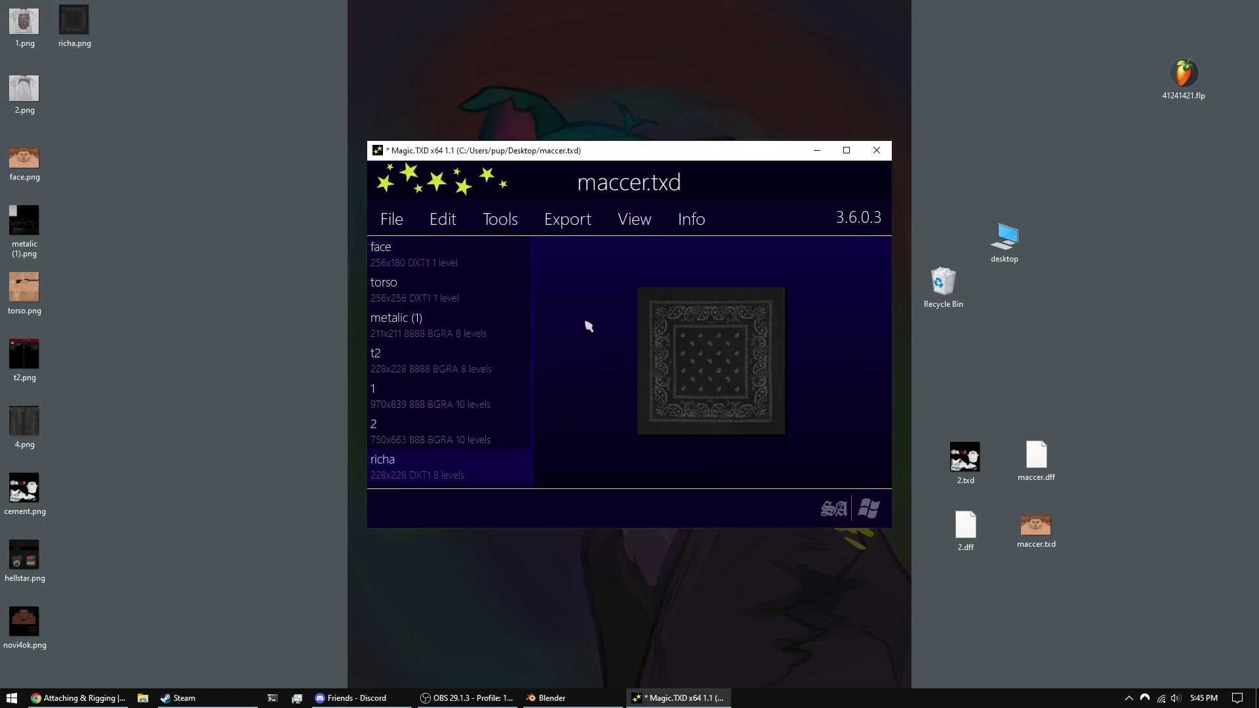
left_click(875, 151)
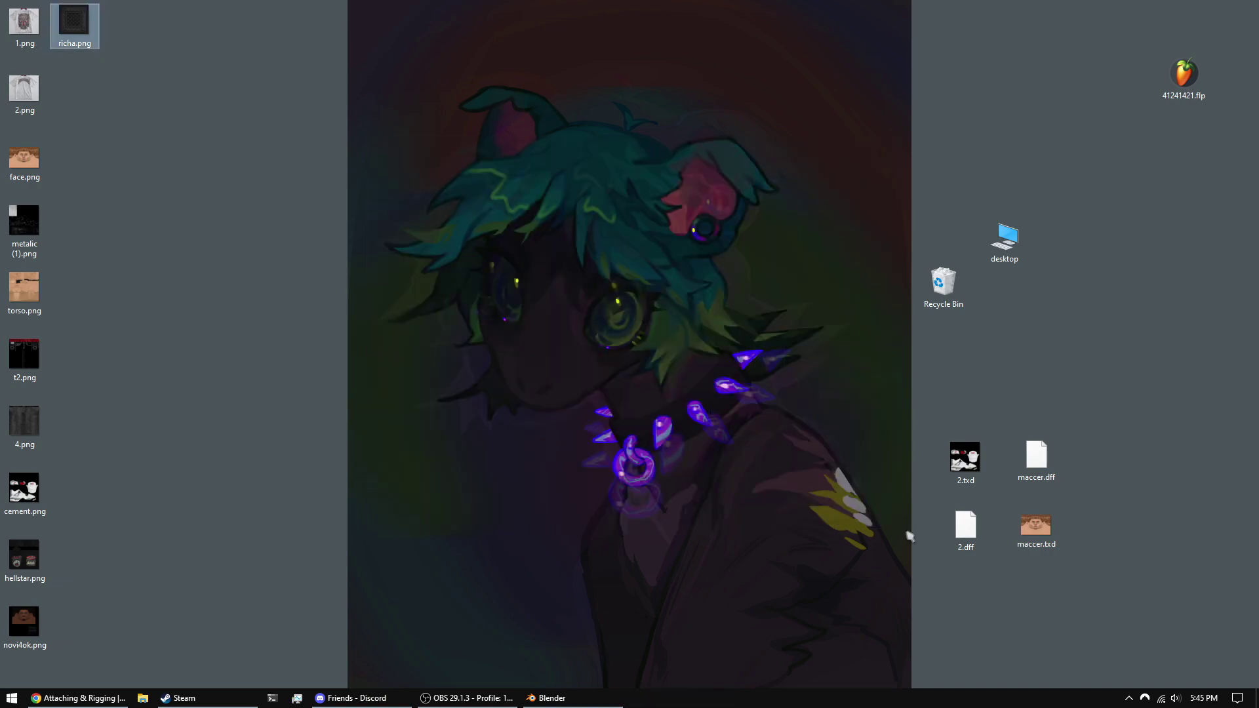
- Switch back to Blender and view the full maccer model in Back Ortho
left_click(547, 697)
left_click(572, 698)
left_click(1035, 528)
left_click(574, 698)
left_click(574, 698)
left_click(551, 697)
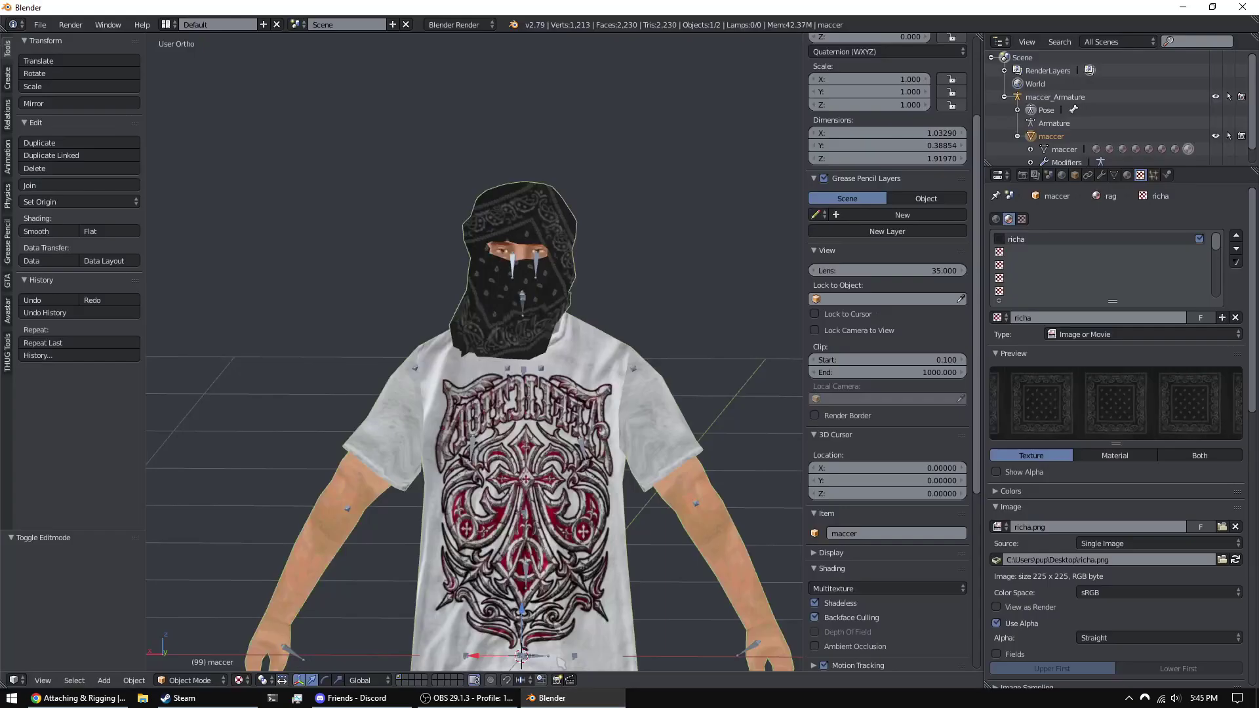
scroll(561, 342, "down", 5)
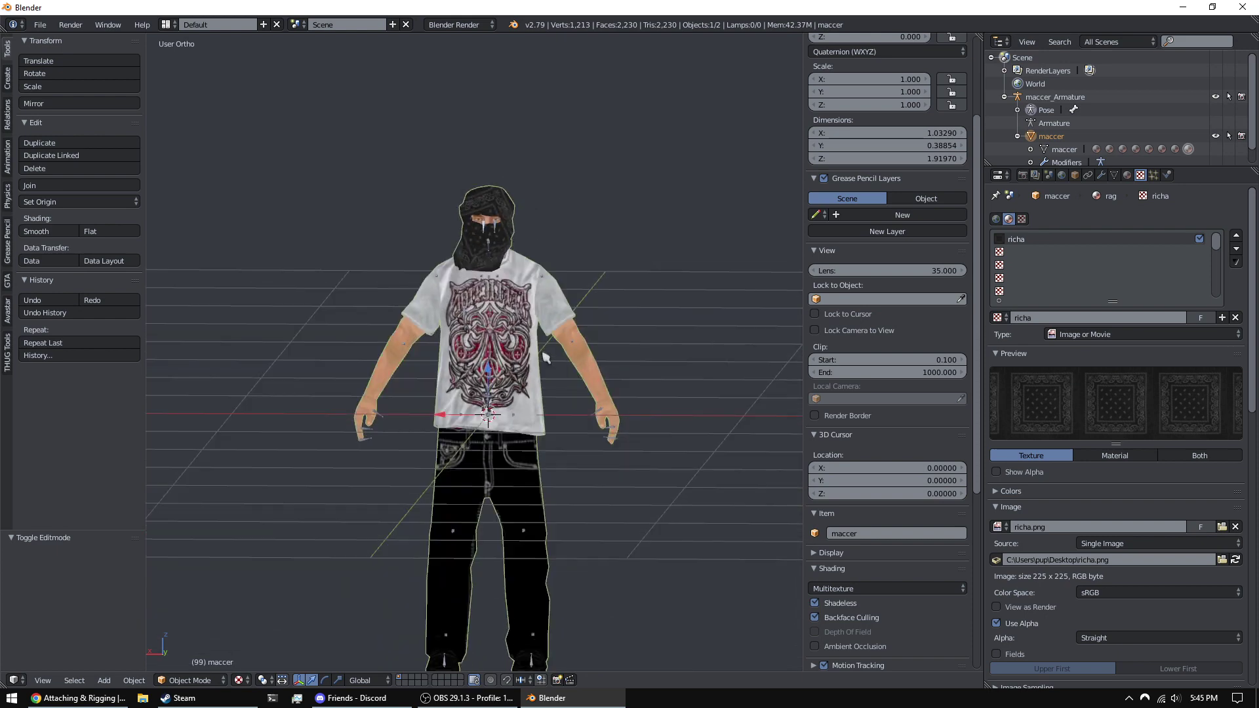
key("ctrl+KP_1")
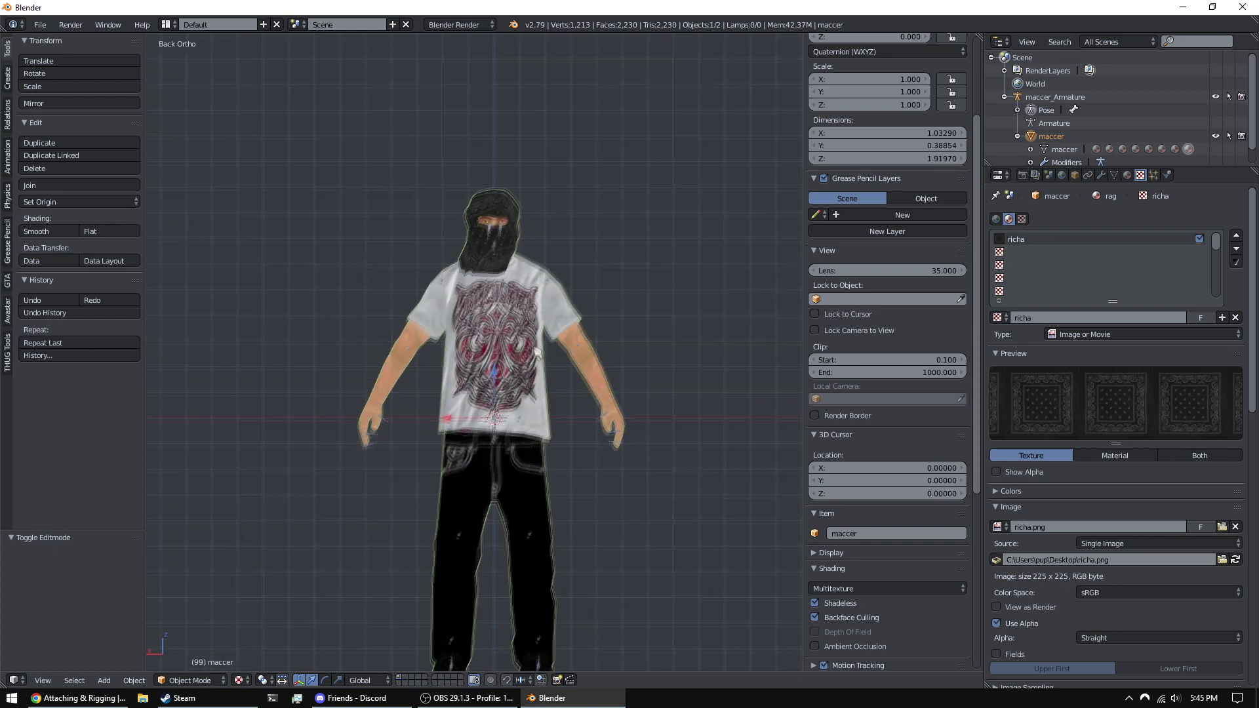
- Review the rag material and its texture, and select the Mat_maccer.006 slot
left_click(1127, 175)
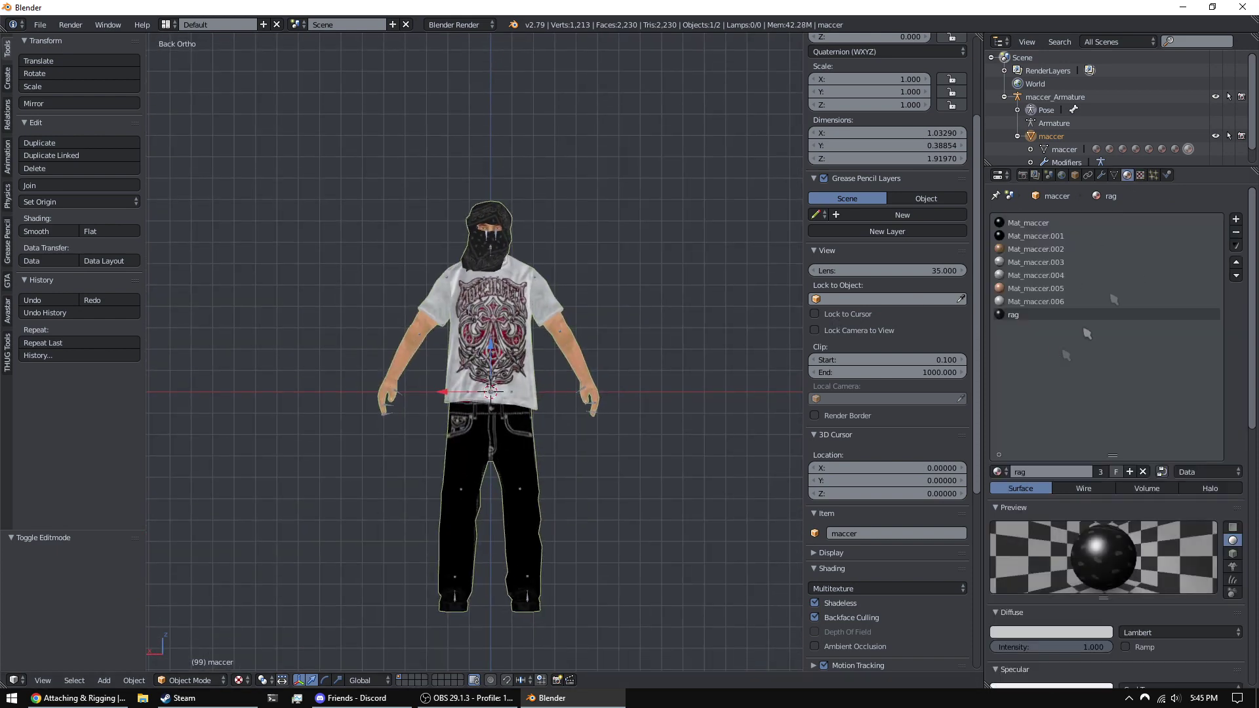
left_click(1140, 175)
left_click(1127, 175)
left_click(1044, 302)
- Apply the maccer mesh's object transforms, including Rotation and Rotation & Scale
key("ctrl+a")
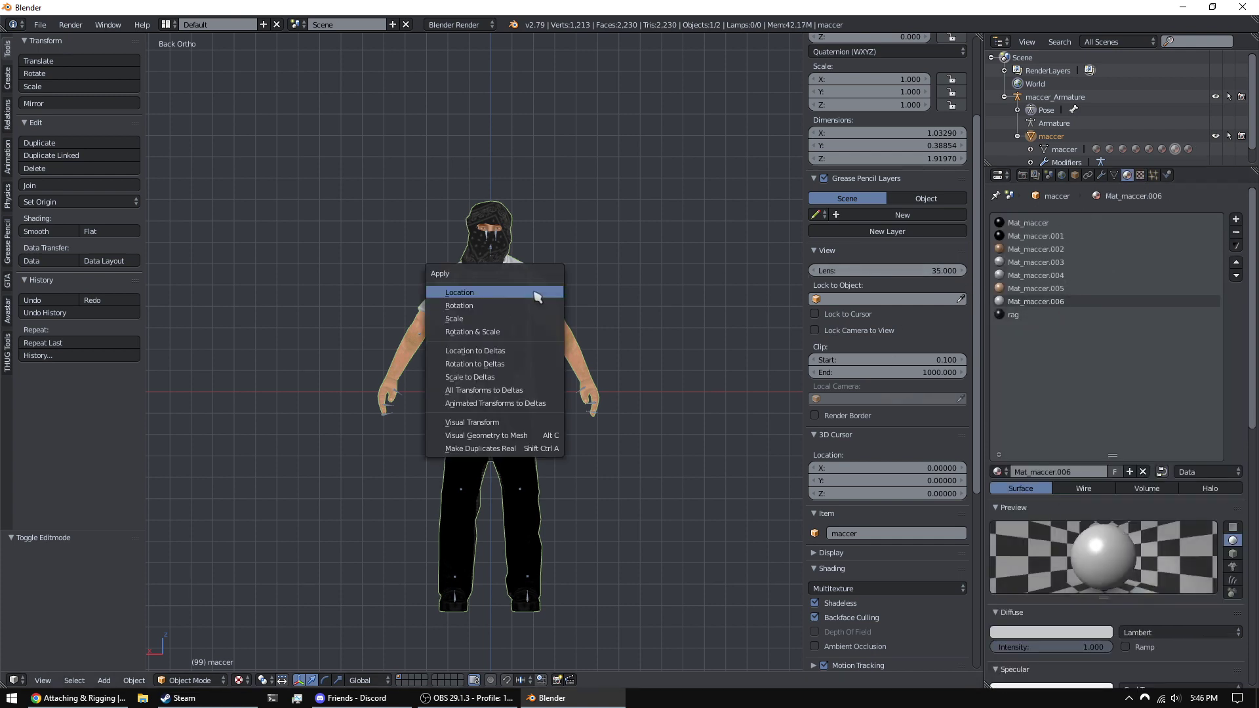
key("ctrl+a")
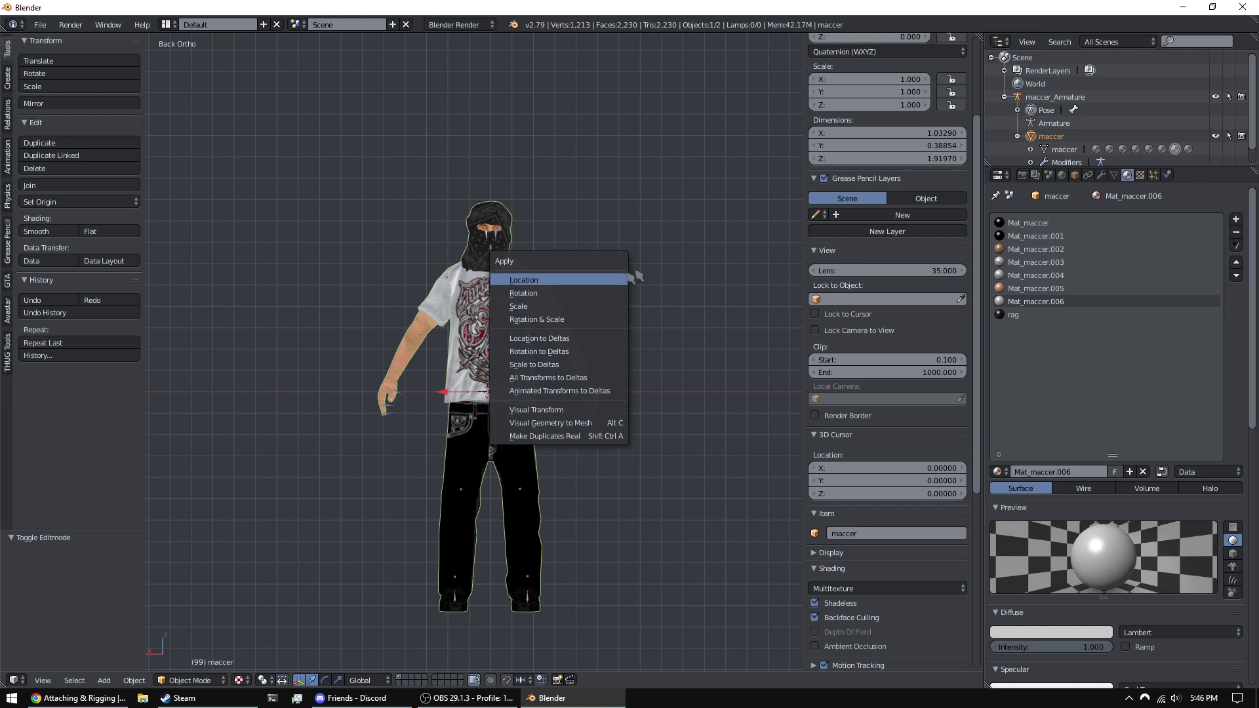
key("ctrl+a")
left_click(647, 269)
key("ctrl+a")
left_click(648, 282)
key("ctrl+a")
left_click(600, 299)
key("ctrl+a")
left_click(587, 329)
key("ctrl+a")
left_click(646, 247)
key("ctrl+a")
left_click(640, 264)
key("ctrl+a")
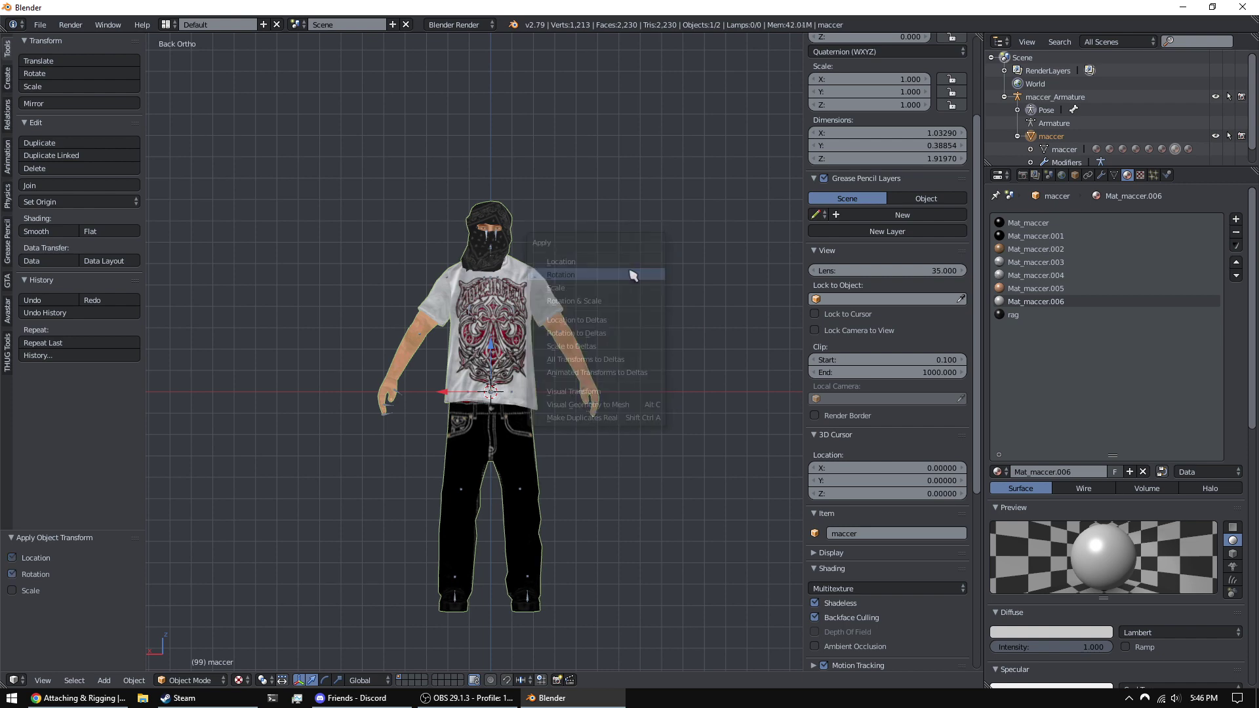
left_click(594, 300)
- Start a DFF export of the maccer model from the GTA DFF Tools with the type Character
scroll(552, 333, "up", 1)
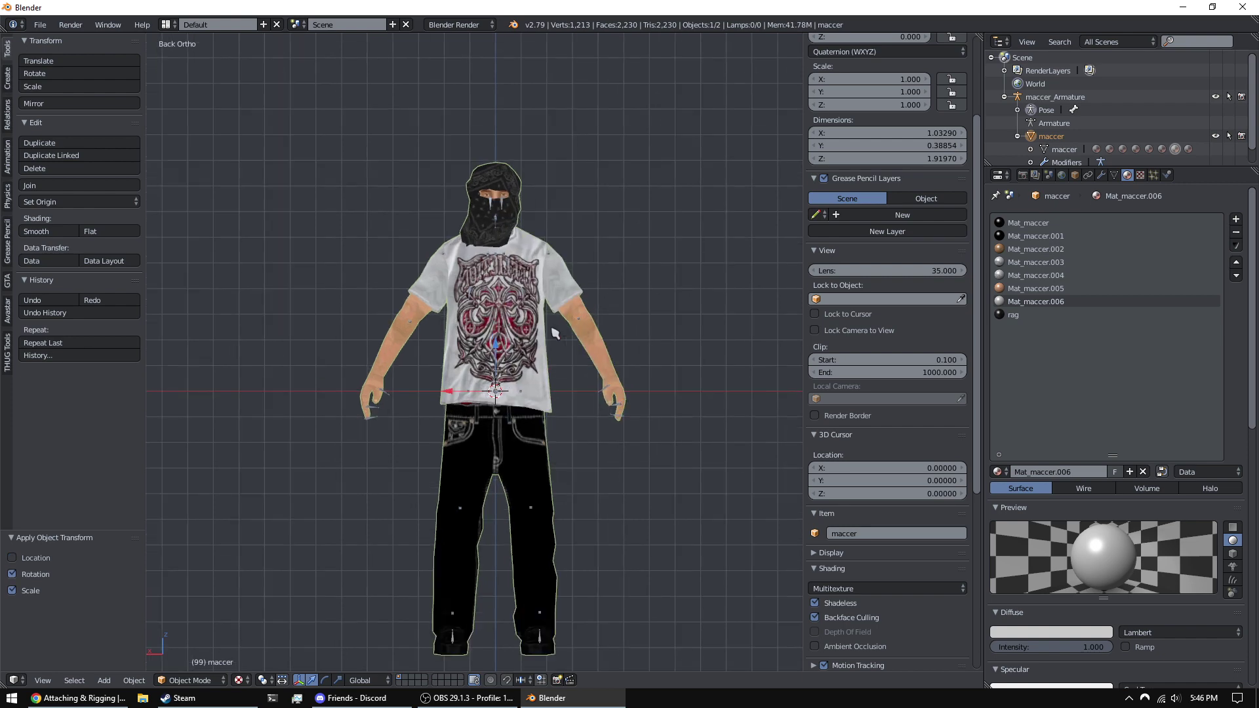
middle_click_drag(552, 333, 545, 323, "shift")
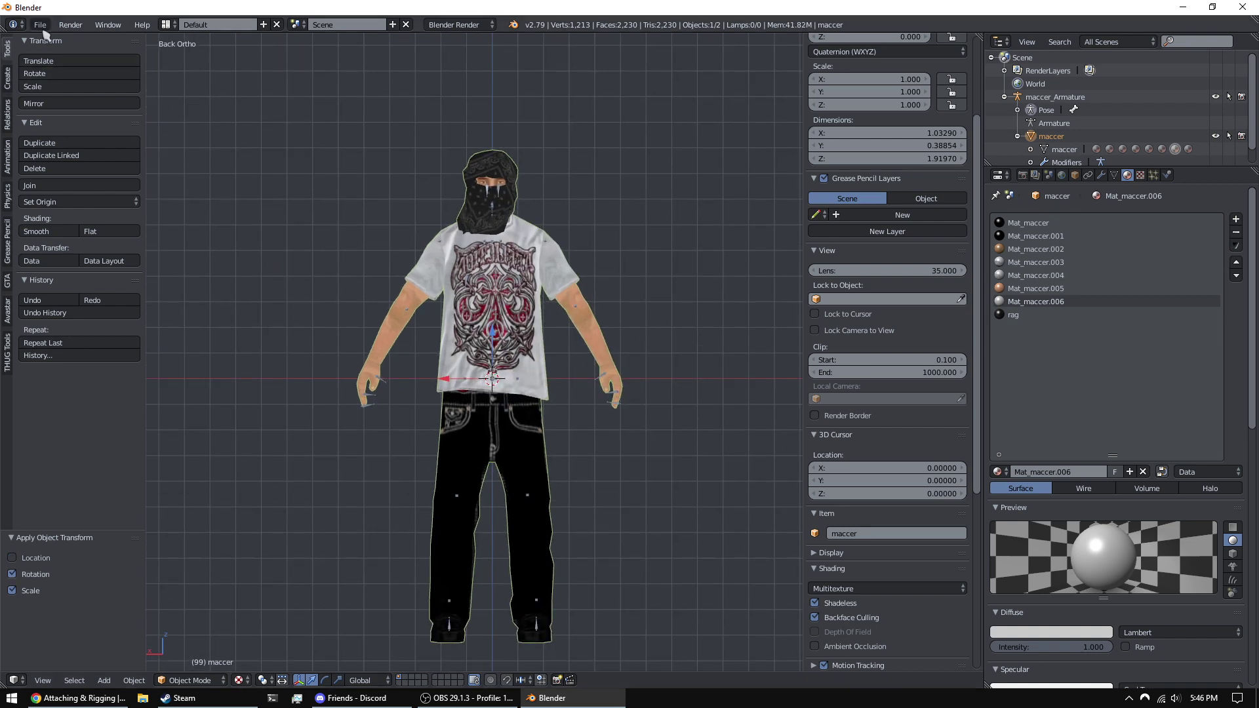
left_click(7, 280)
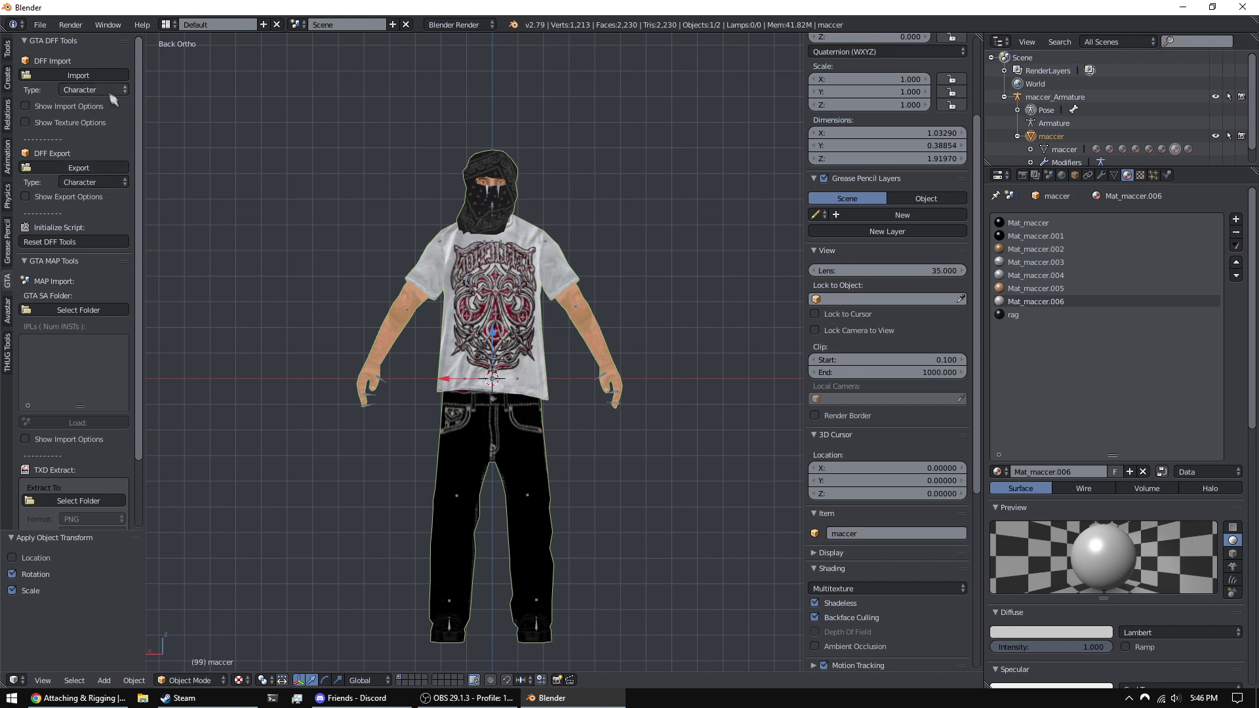
left_click(95, 92)
left_click(104, 184)
left_click(98, 138)
left_click(62, 167)
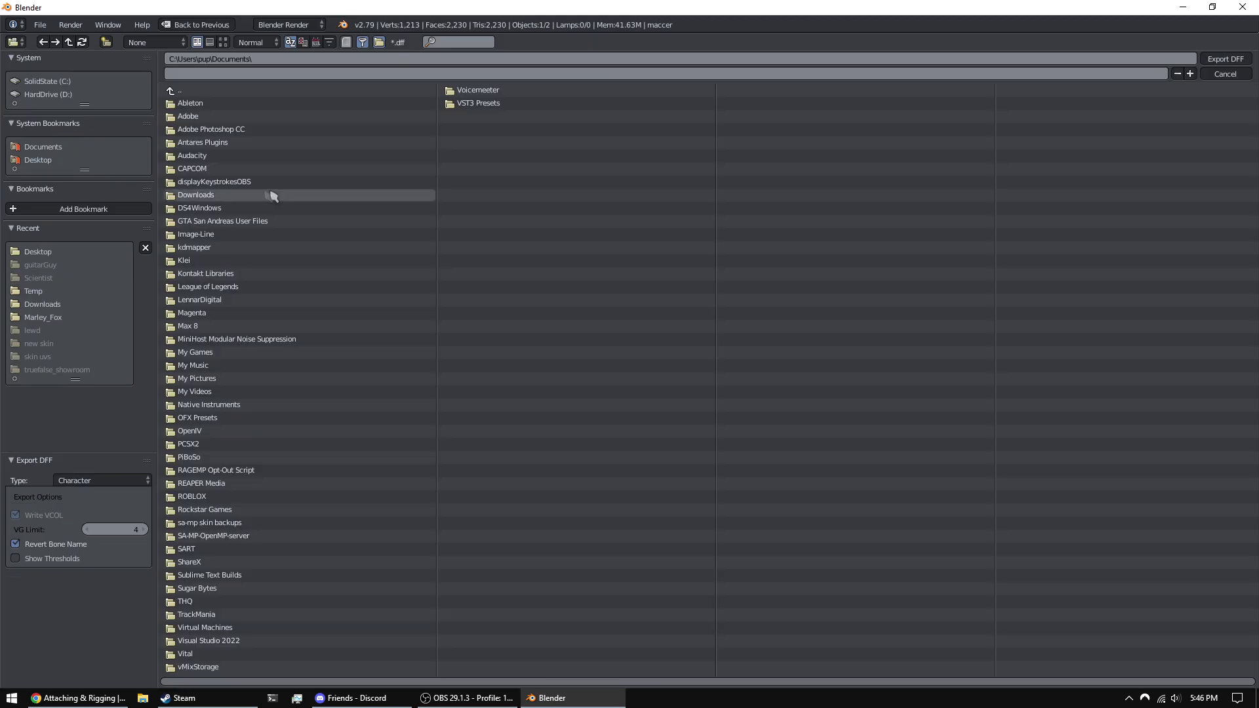
- Create a tutorialSkin folder on the Desktop and export the model into it as maccer.dff
left_click(56, 160)
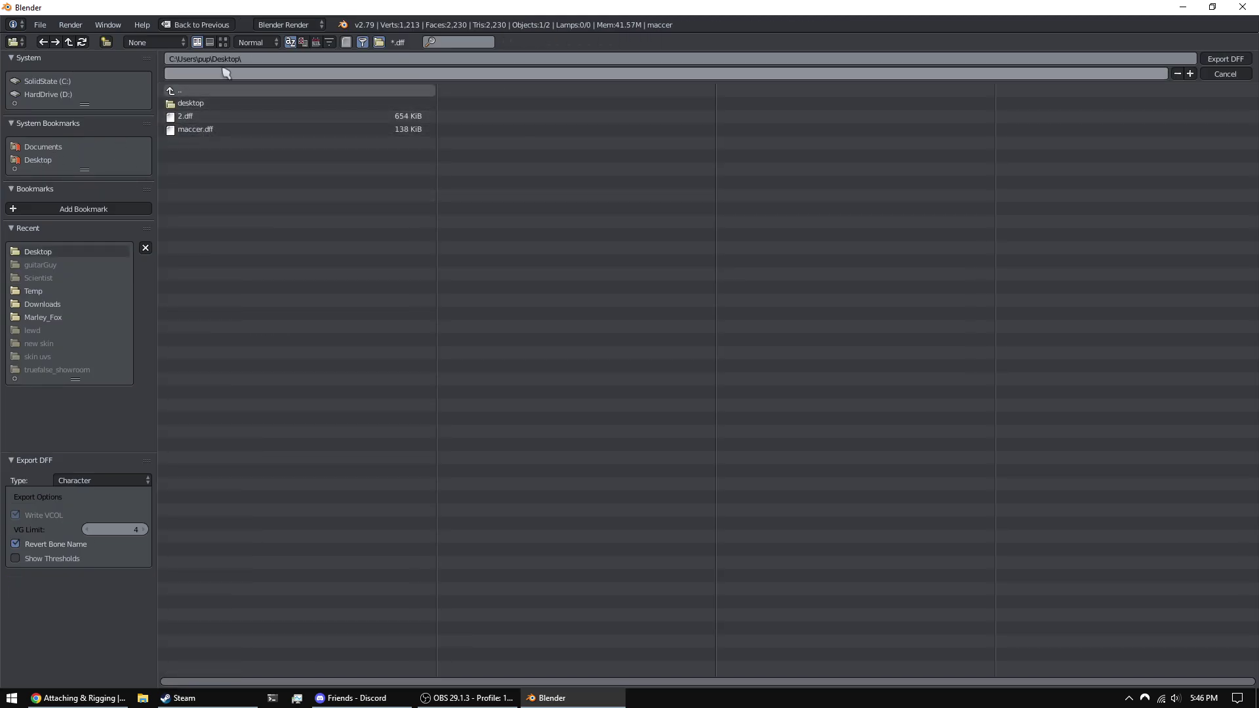
left_click(105, 43)
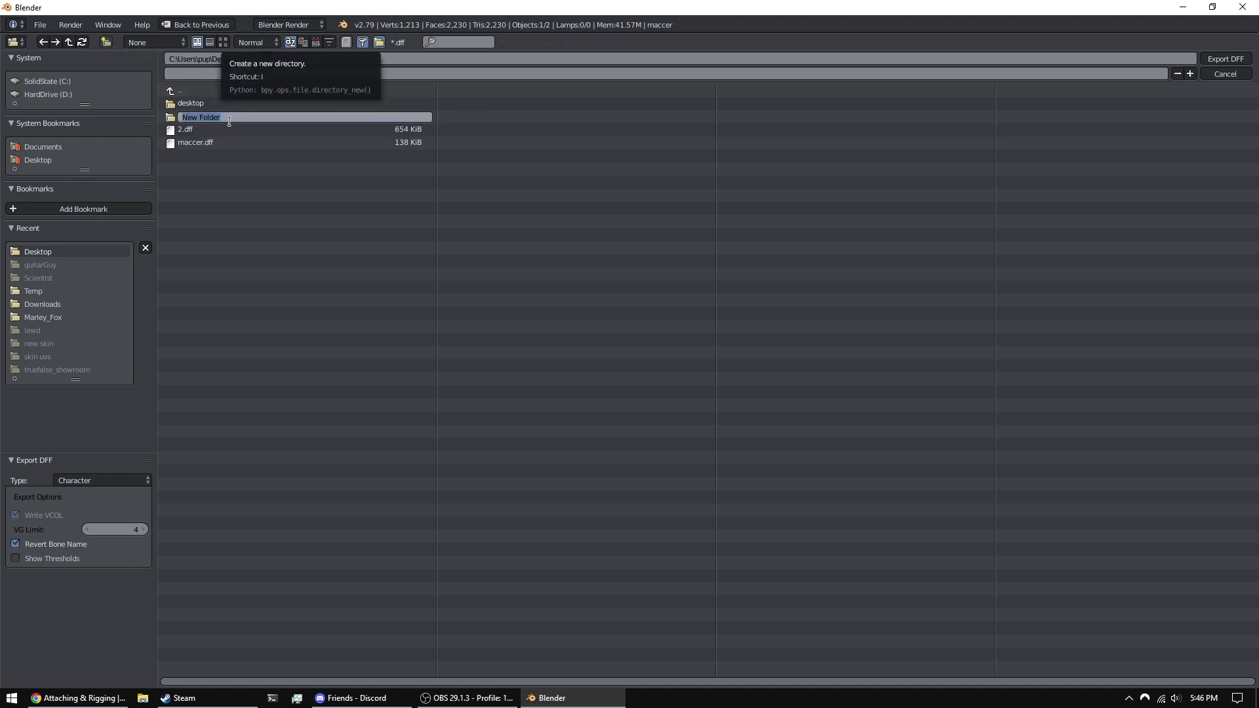
type("tutorialSkin")
key("Return")
left_click(235, 121)
left_click(261, 72)
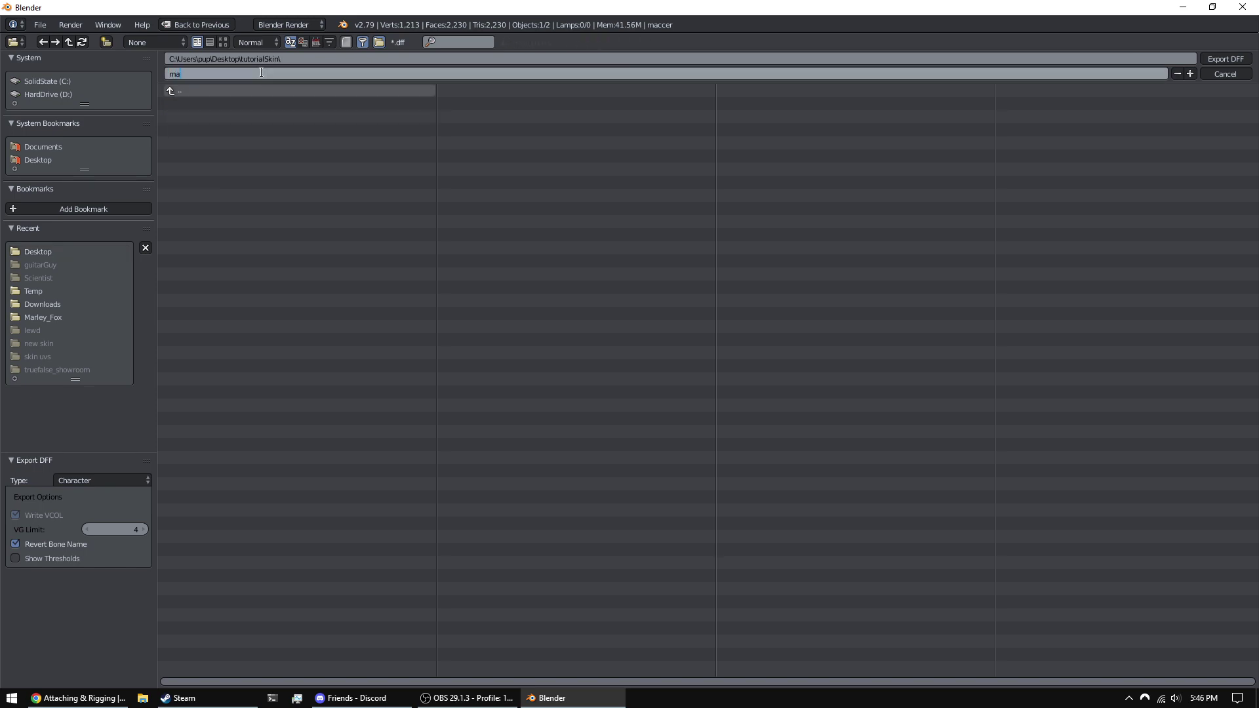
key("Return")
- Show the desktop, move the tutorialSkin folder beside the model files, and open it clear of them
key("super+d")
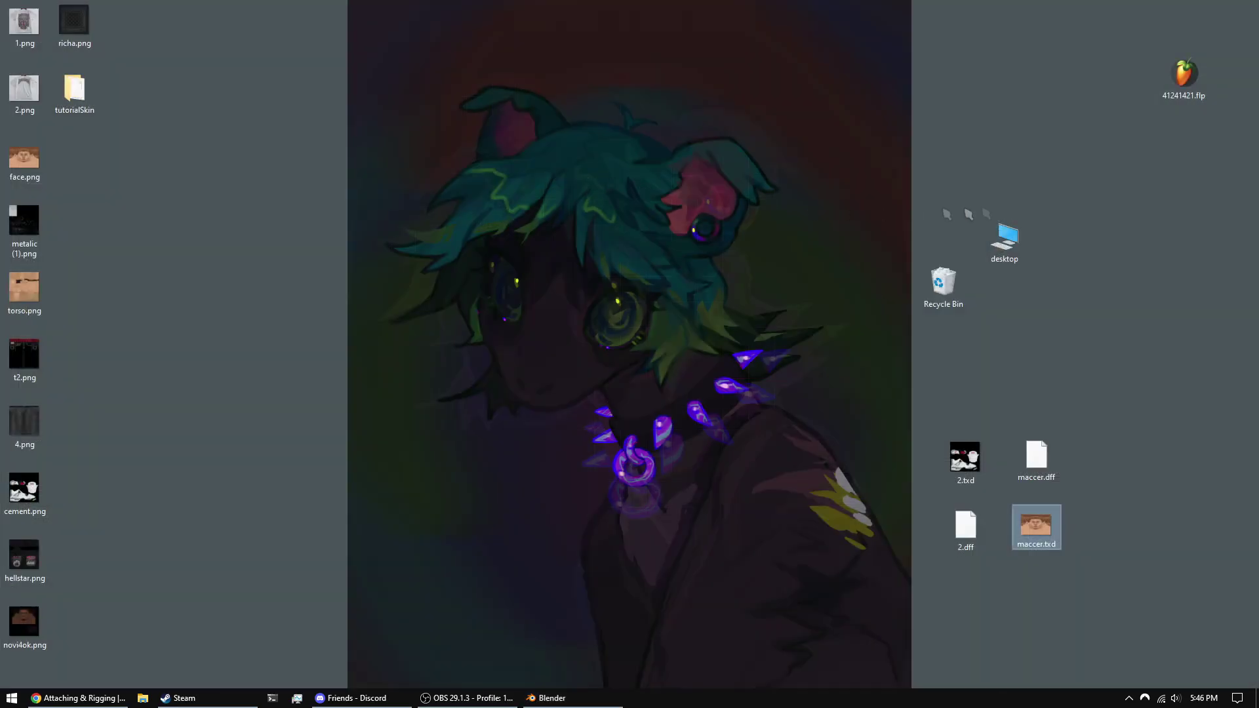
left_click_drag(104, 111, 1144, 477)
double_click(1144, 478)
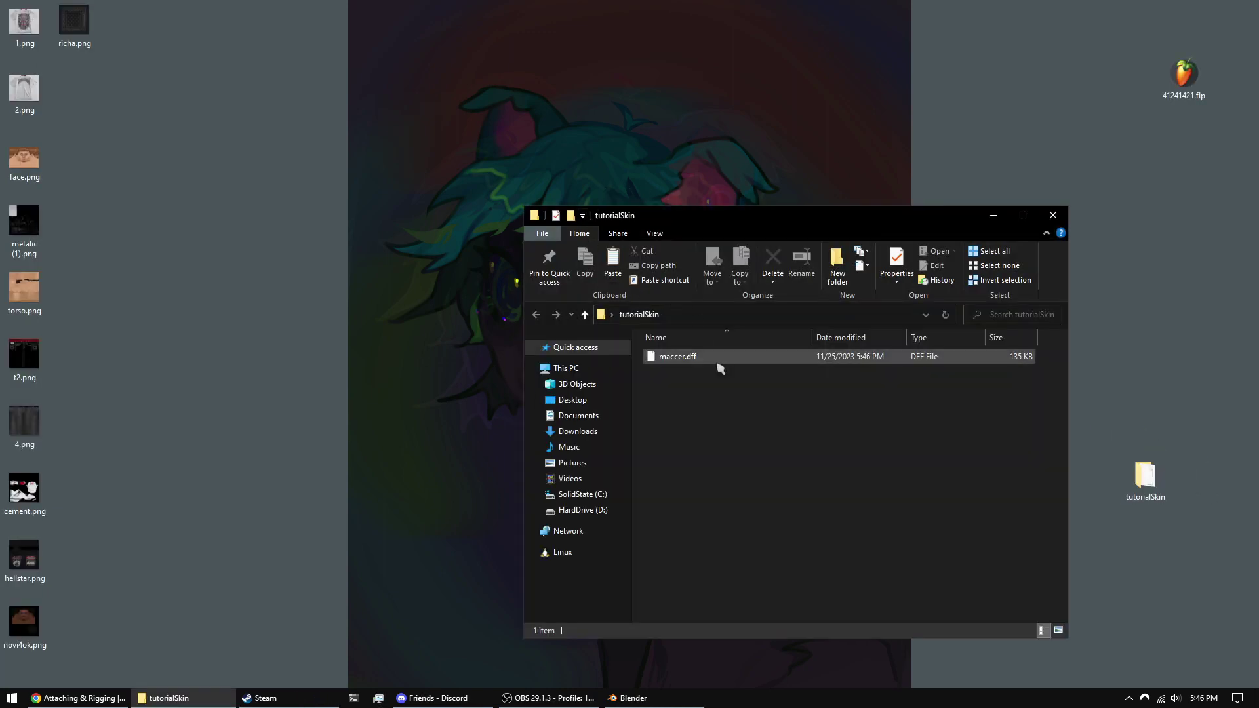
left_click_drag(898, 216, 710, 122)
- Move maccer.txd from the desktop into the tutorialSkin folder and check its textures in Magic.TXD
double_click(1034, 528)
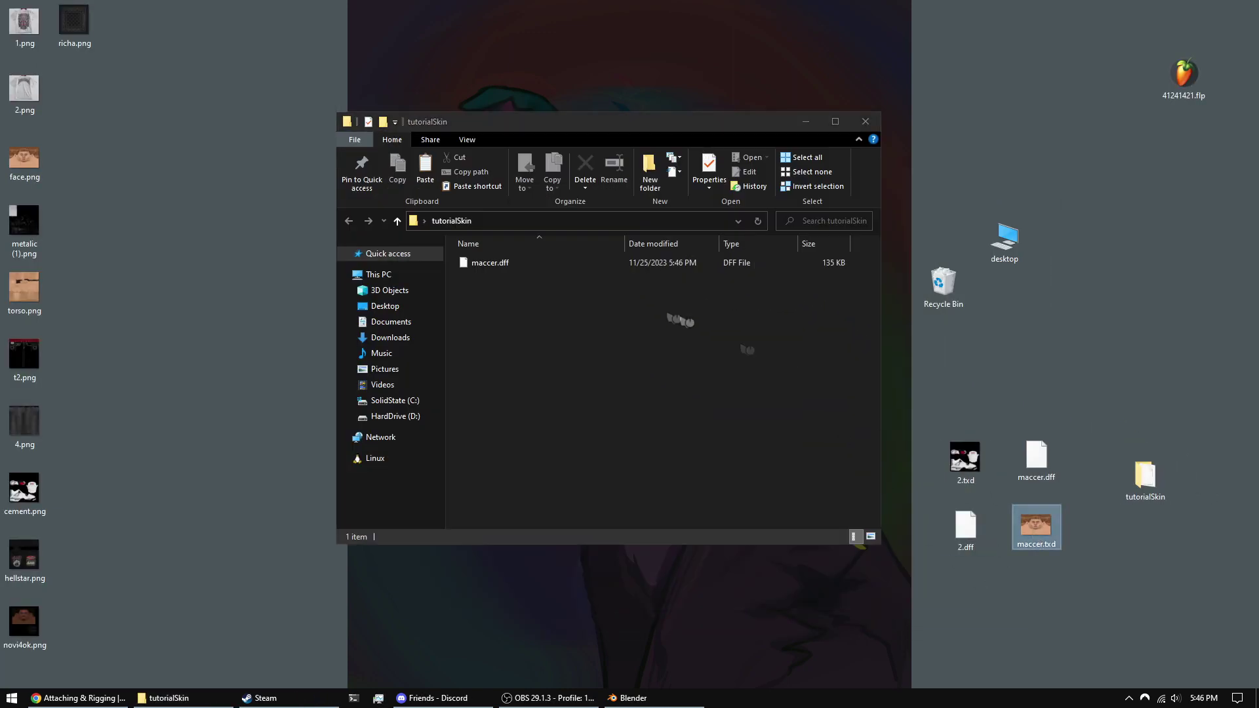
left_click(425, 466)
left_click(877, 150)
left_click_drag(1036, 526, 553, 286)
double_click(551, 280)
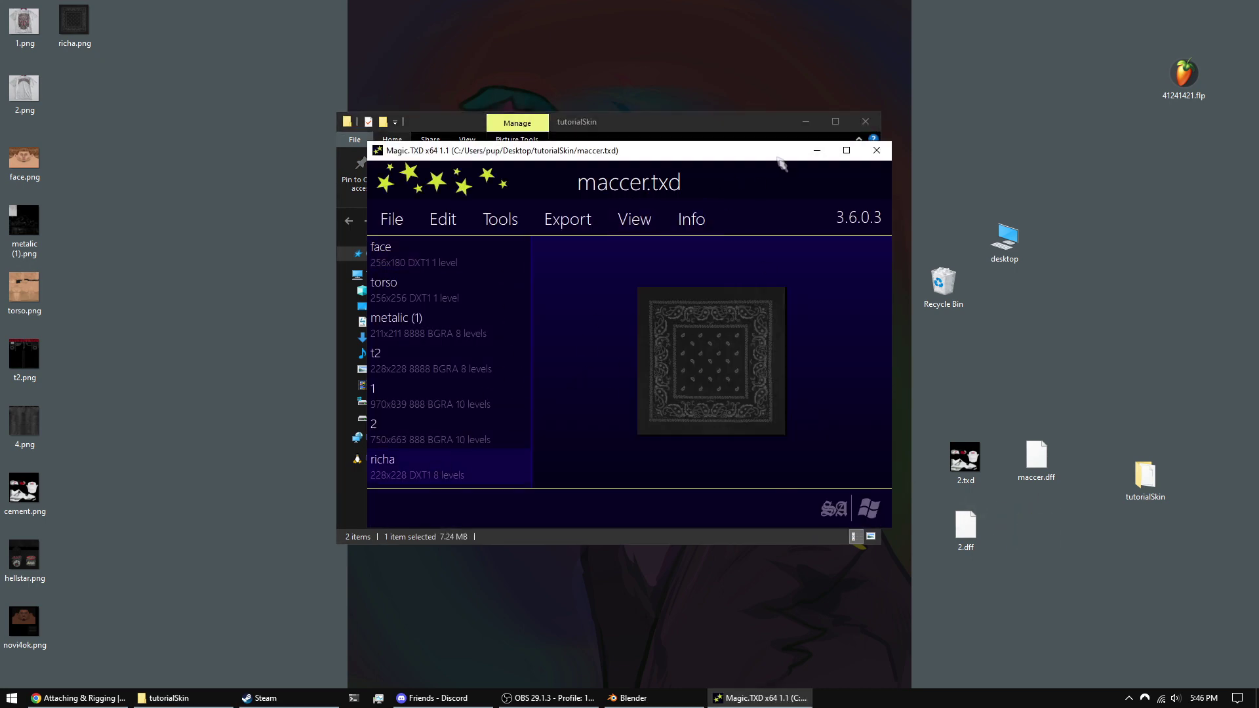
left_click(877, 150)
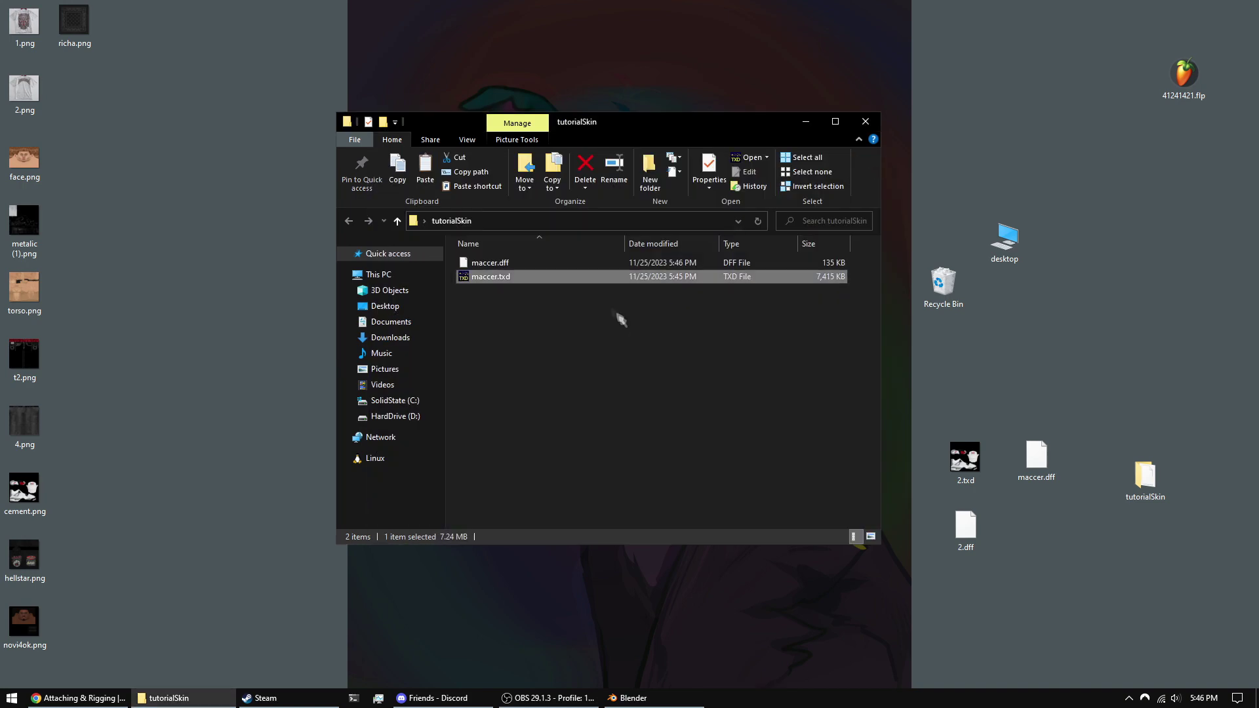
- Copy both maccer.dff and maccer.txd from the tutorialSkin folder
left_click_drag(510, 264, 522, 249)
right_click(516, 260)
left_click(552, 468)
right_click(521, 263)
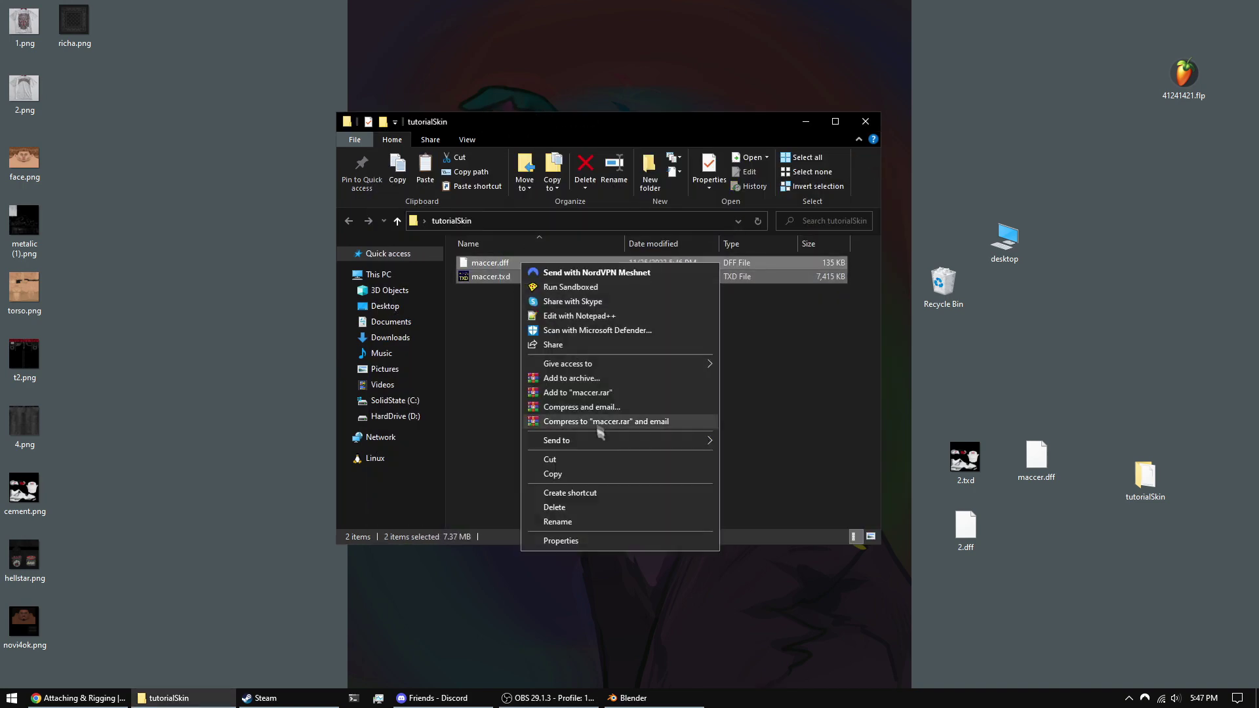
left_click(552, 473)
- Paste the copied skin files into the !!tutorial folder inside modloader in the Grand Theft Auto San Andreas PC folder
key("super+d")
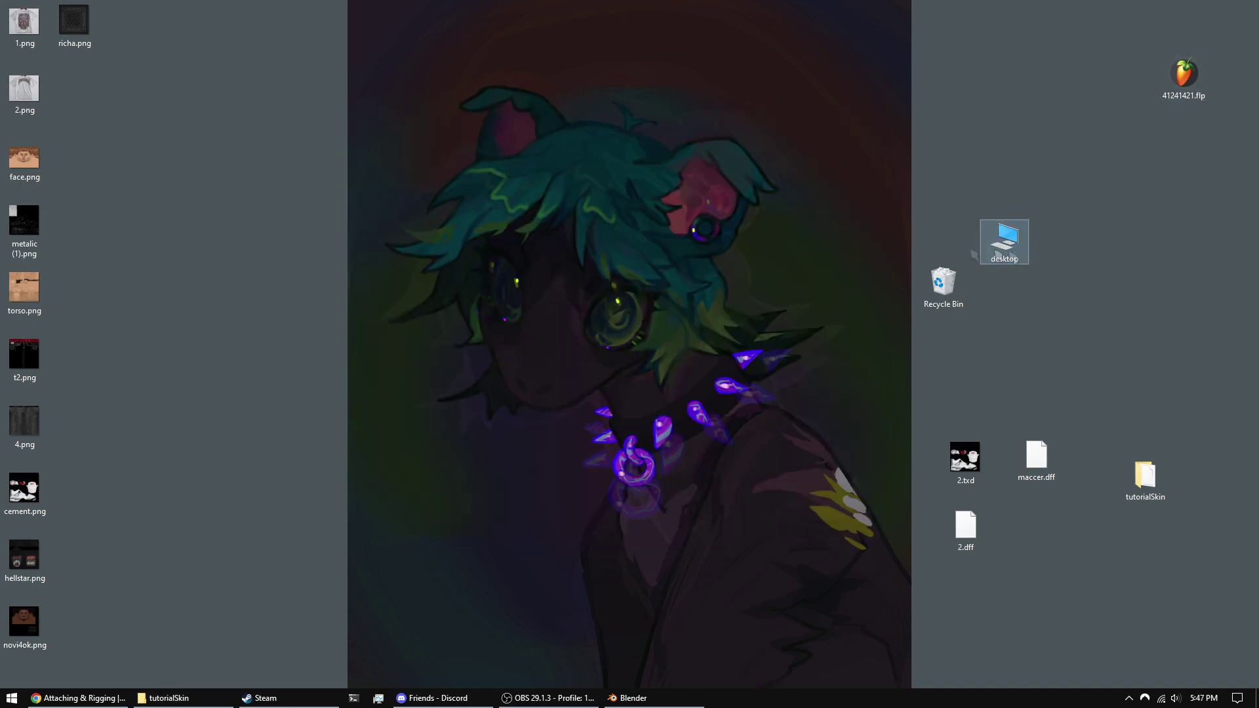
double_click(1000, 244)
double_click(599, 344)
double_click(518, 333)
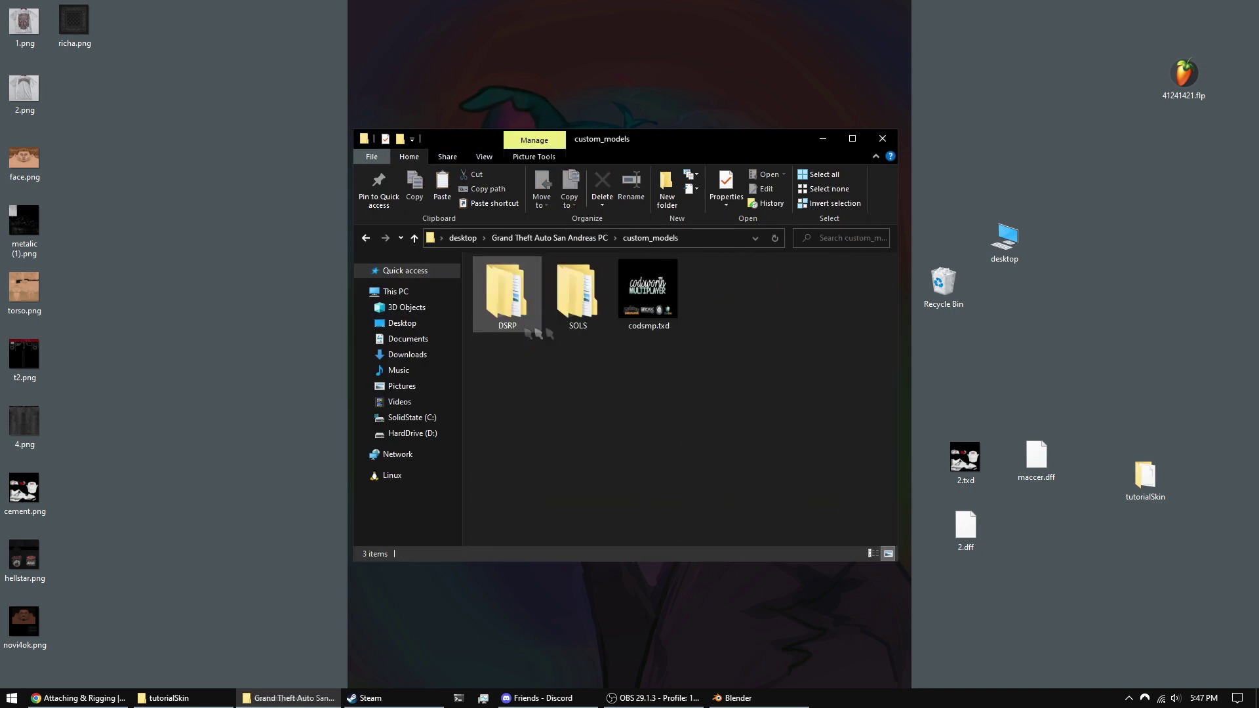
key("alt+Left")
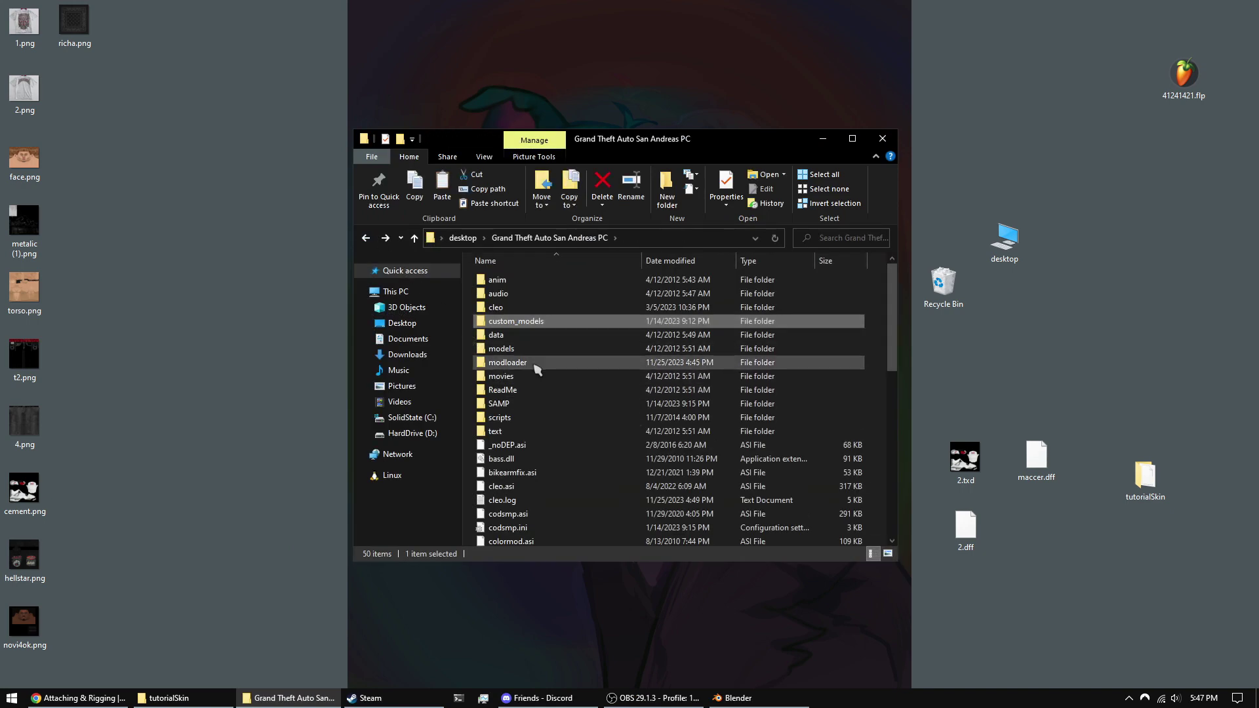
double_click(534, 364)
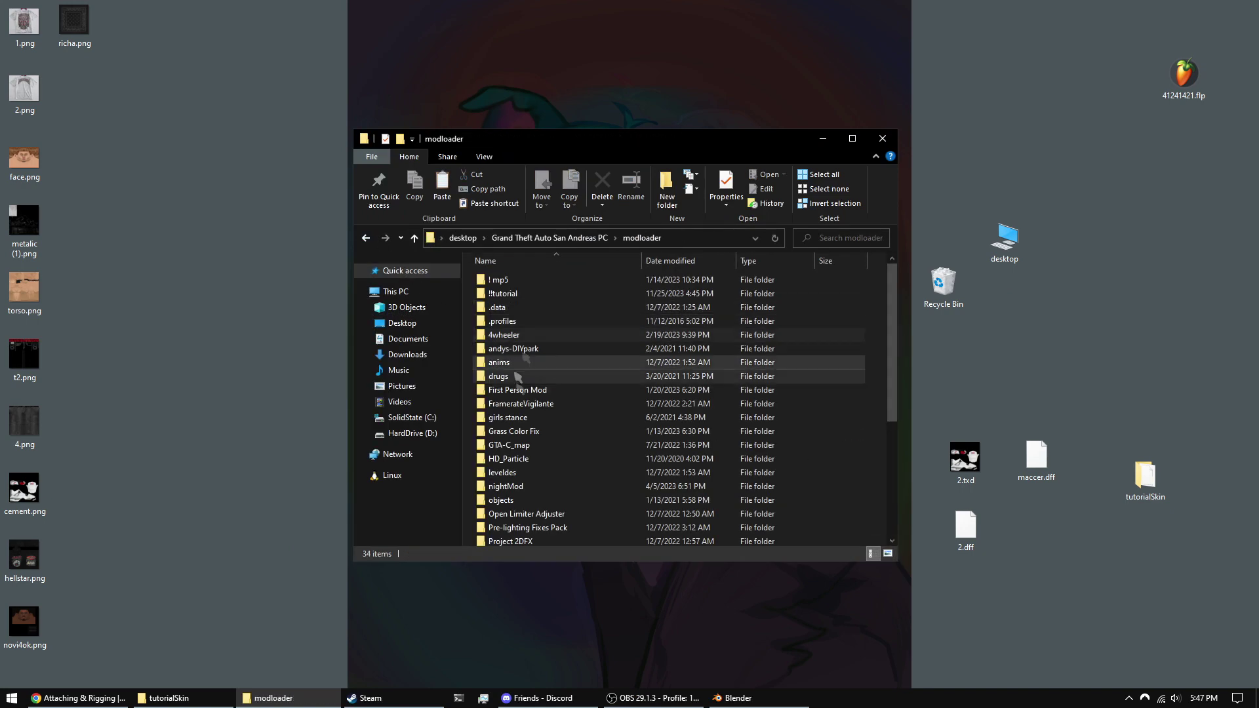
double_click(541, 300)
right_click(624, 345)
left_click(648, 430)
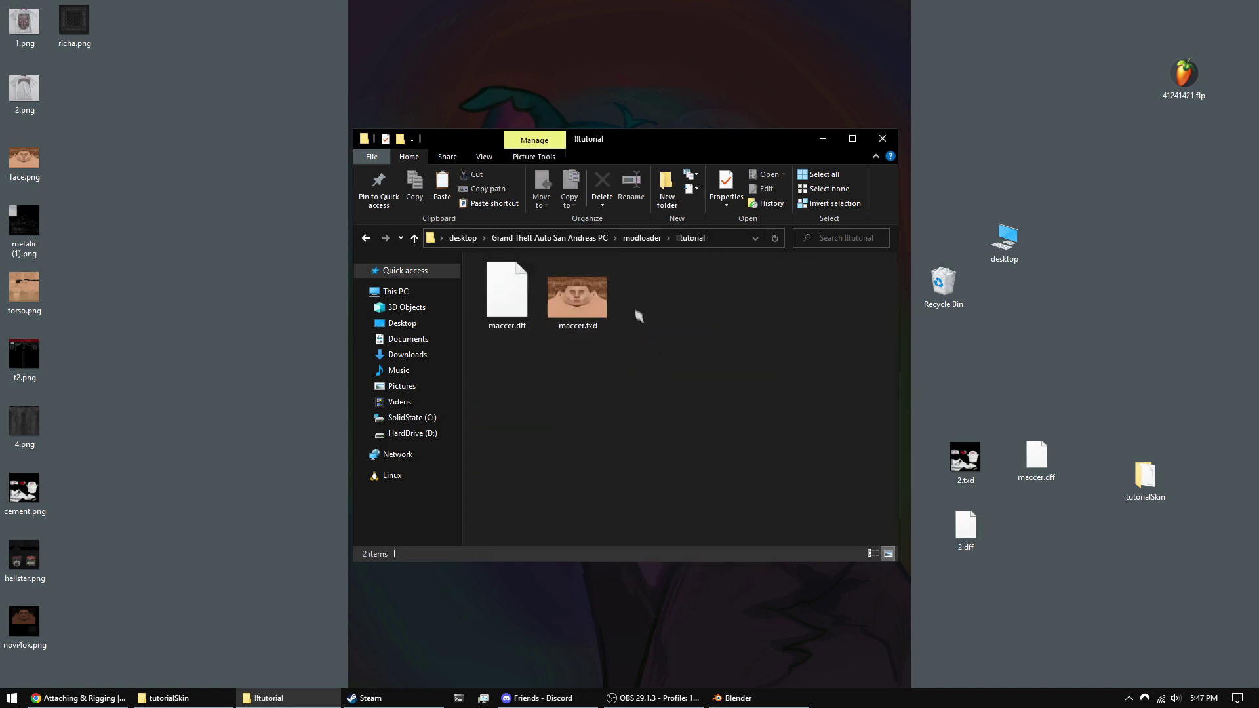
- Launch the San Andreas Multiplayer client from the Grand Theft Auto San Andreas PC folder
key("super+d")
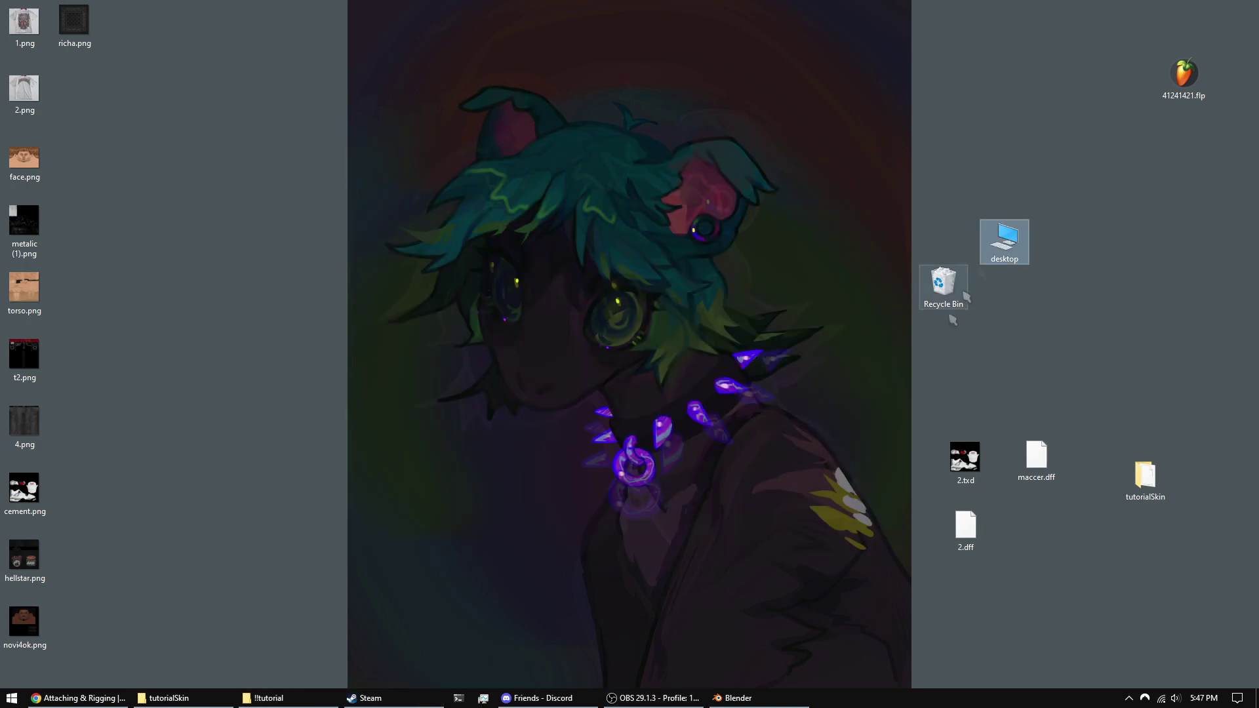
double_click(1003, 242)
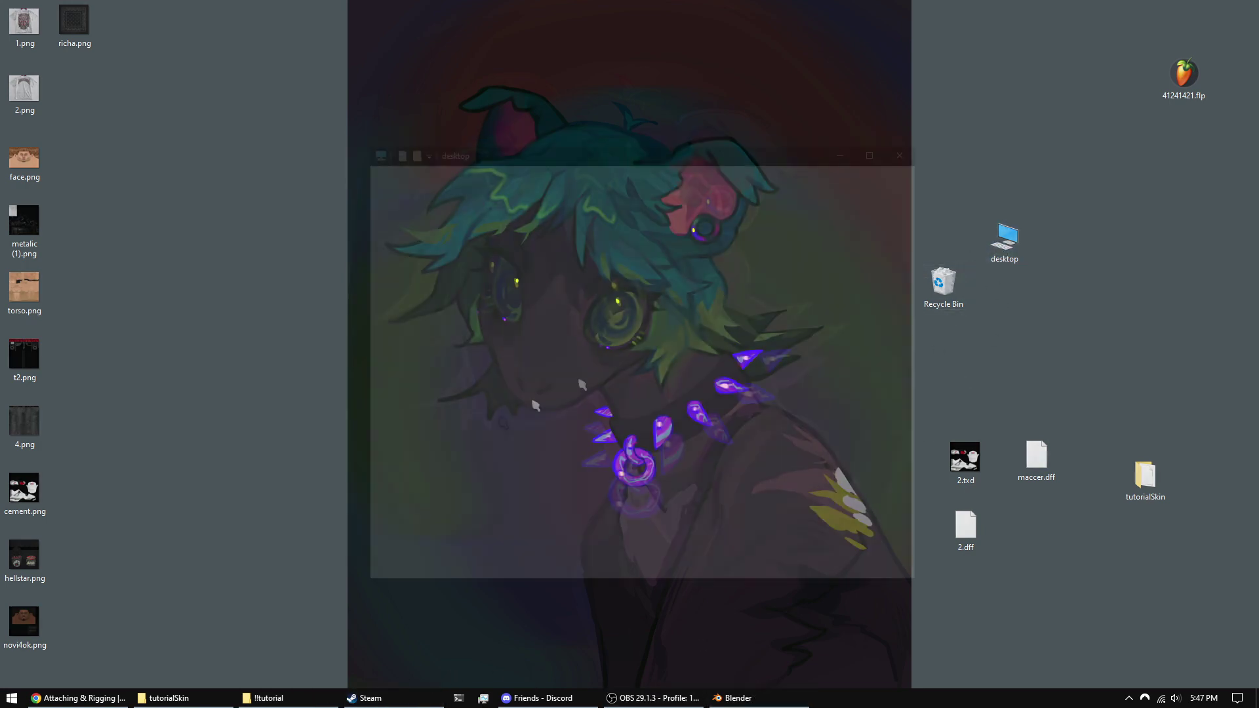
double_click(521, 352)
scroll(561, 412, "down", 7)
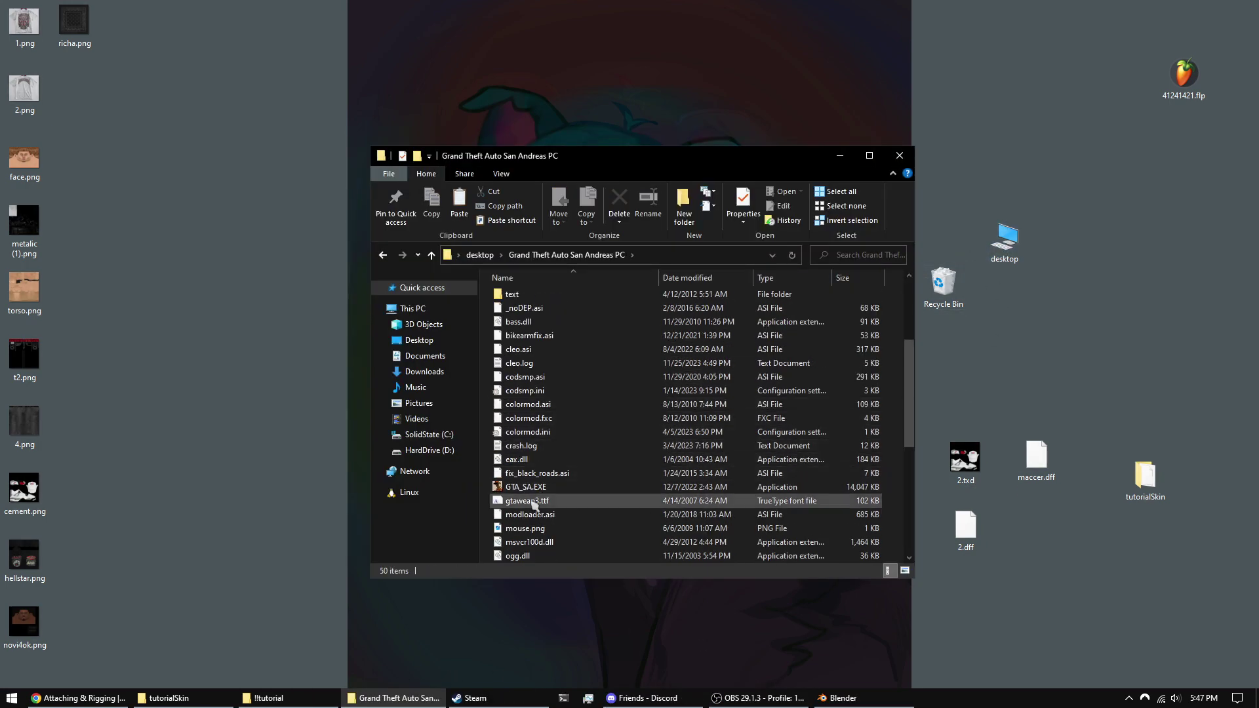
double_click(549, 463)
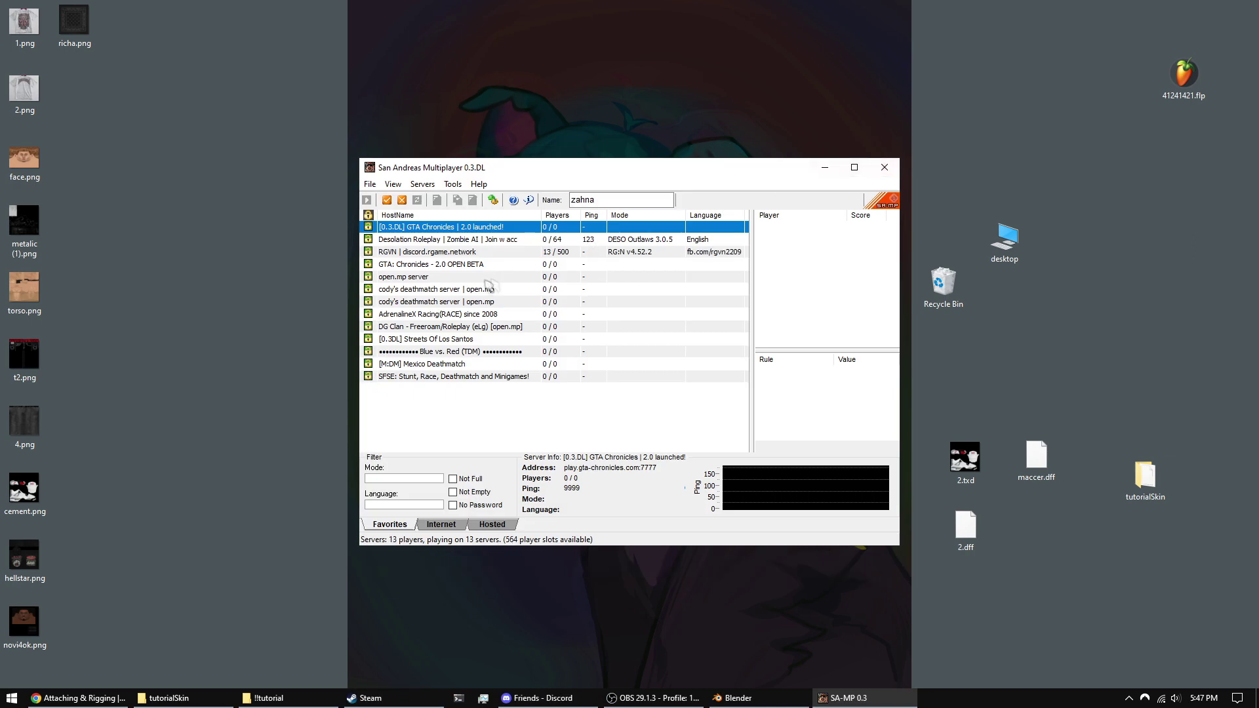
- Connect to the DG Clan - Freeroam/Roleplay (eLg) [open.mp] server from the favorites
left_click(459, 251)
left_click(508, 277)
left_click(495, 289)
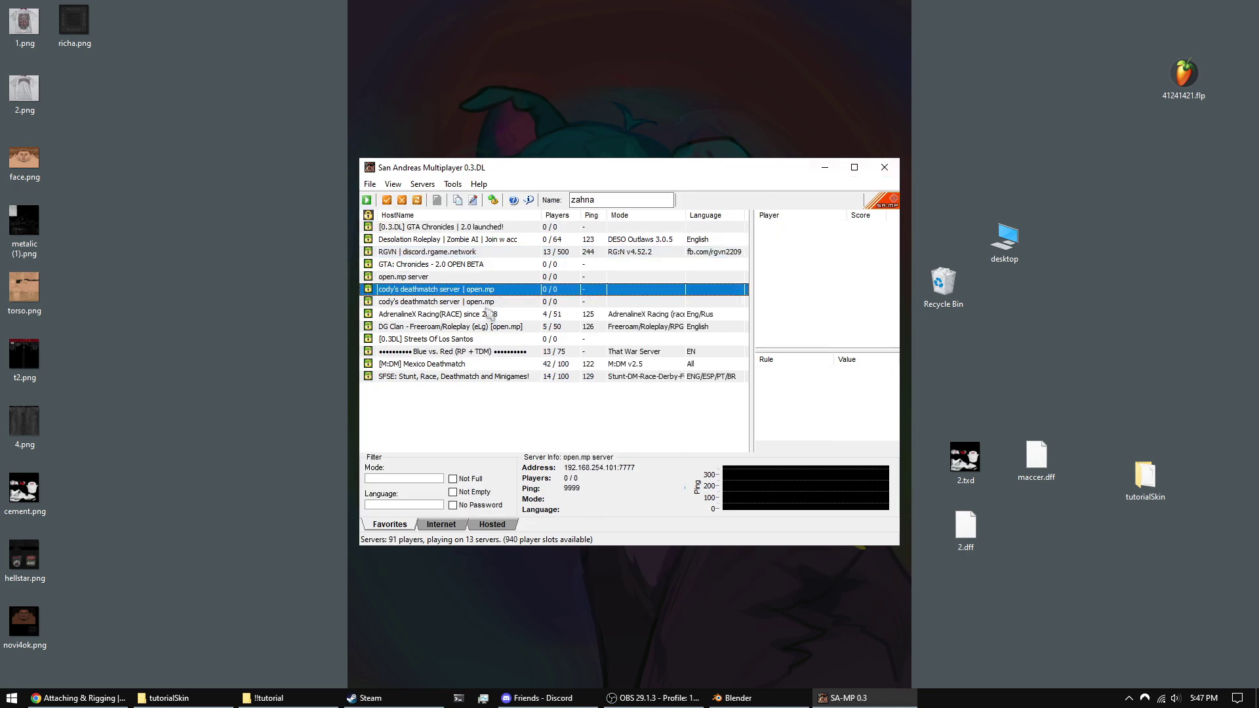
double_click(491, 326)
left_click(639, 420)
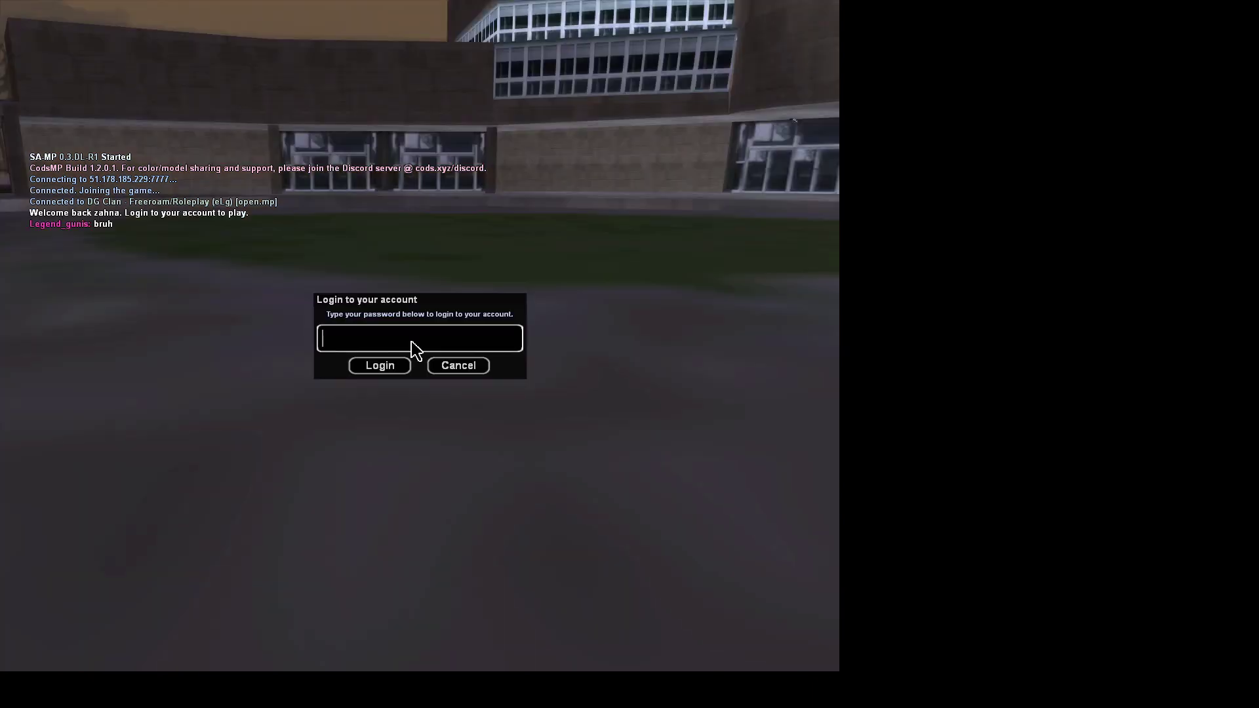
- Log in with the account password, go to the next character in the class selection, and spawn
type("•••••••")
key("Return")
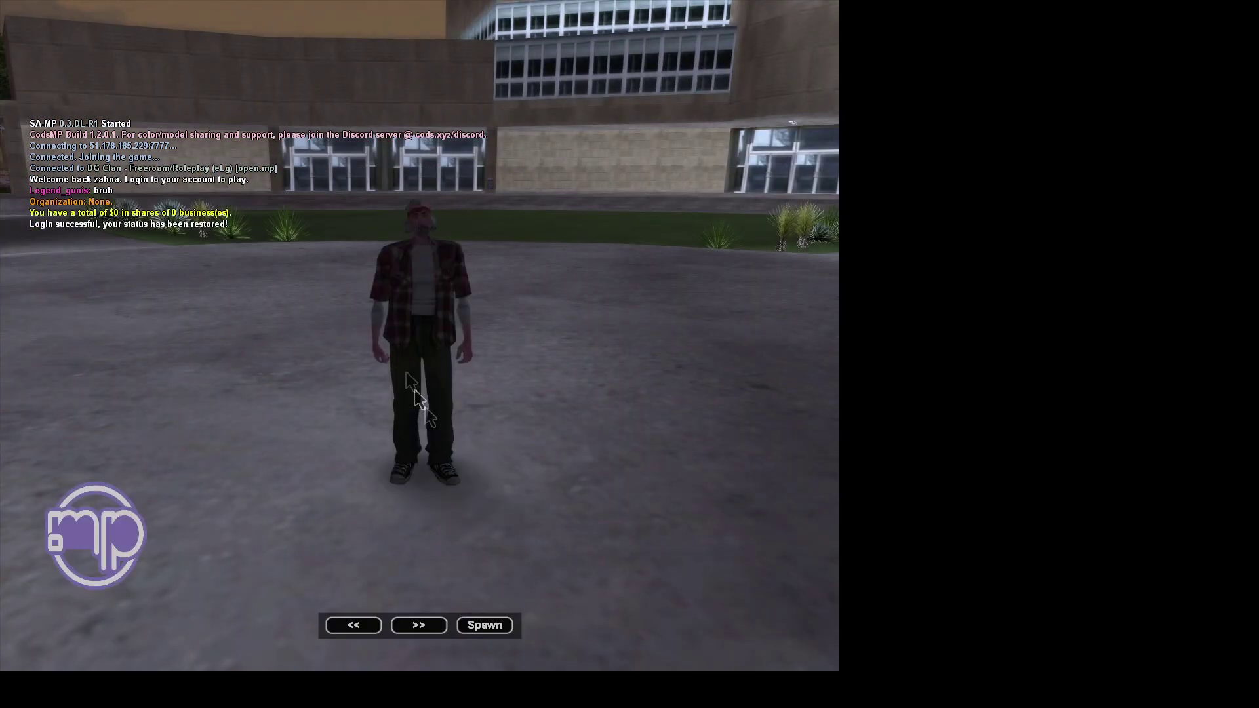
left_click(418, 625)
left_click(485, 626)
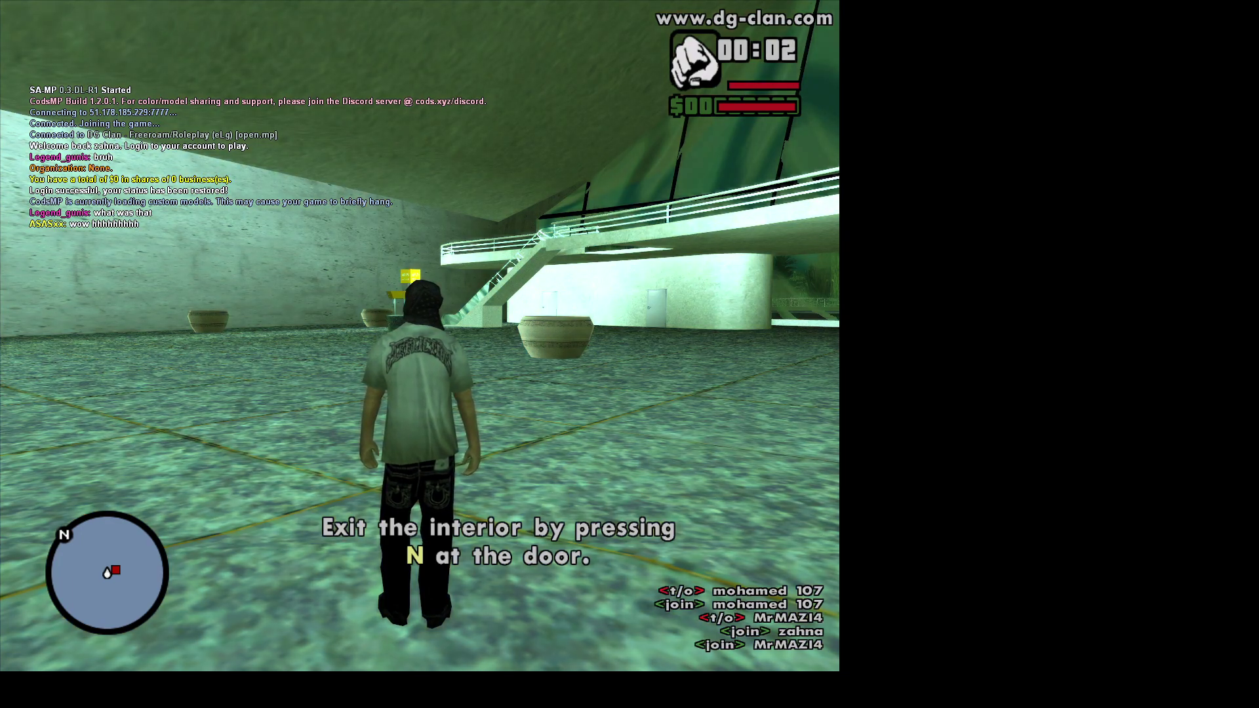
key("alt+Tab")
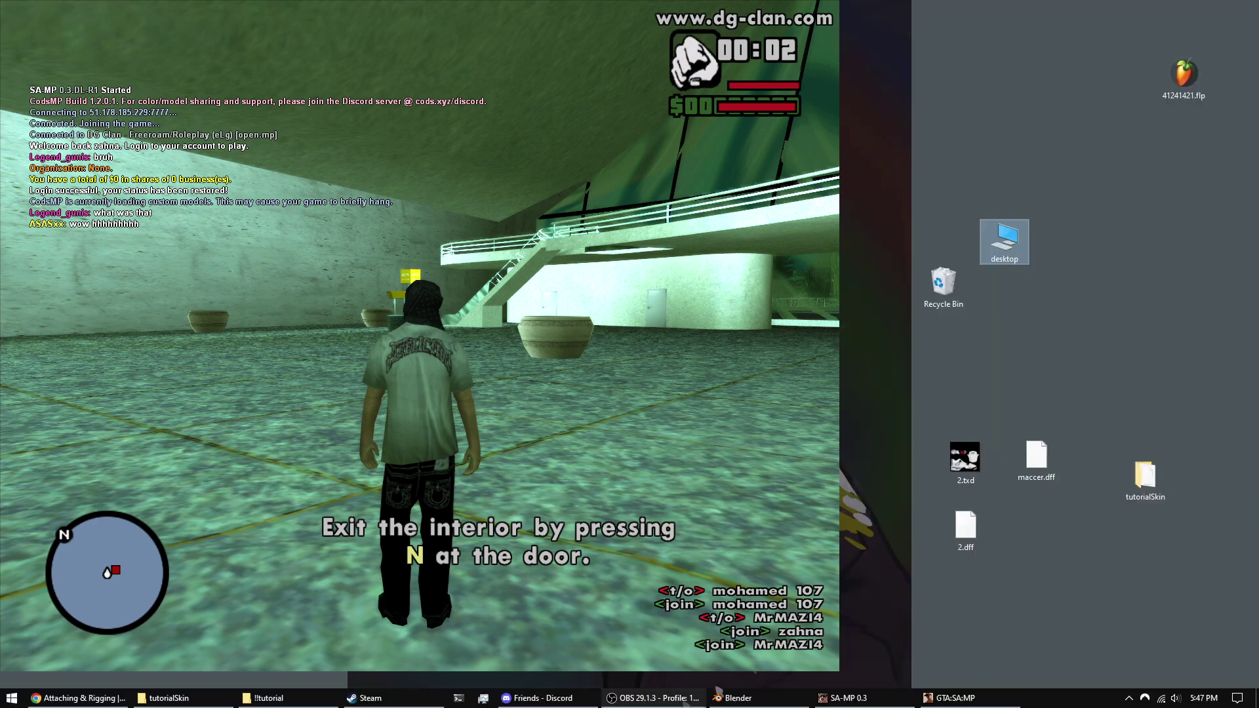
left_click(955, 699)
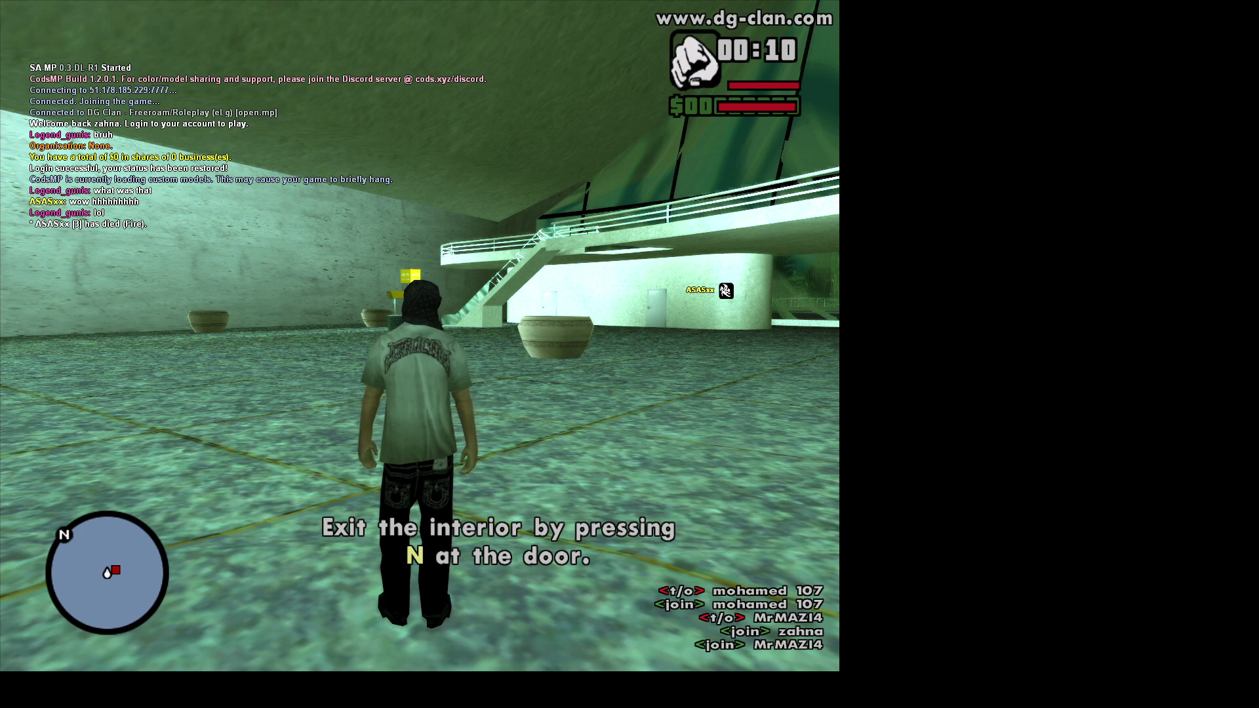
key("Escape")
key("Escape")
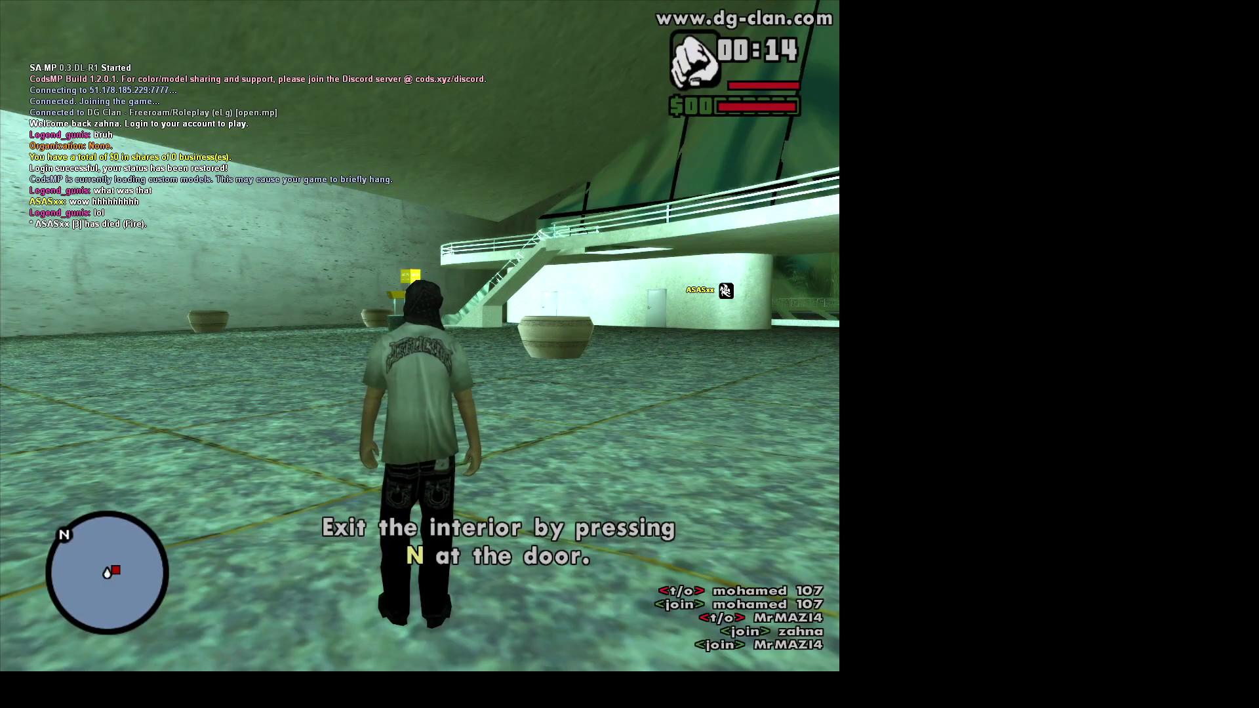
key("t")
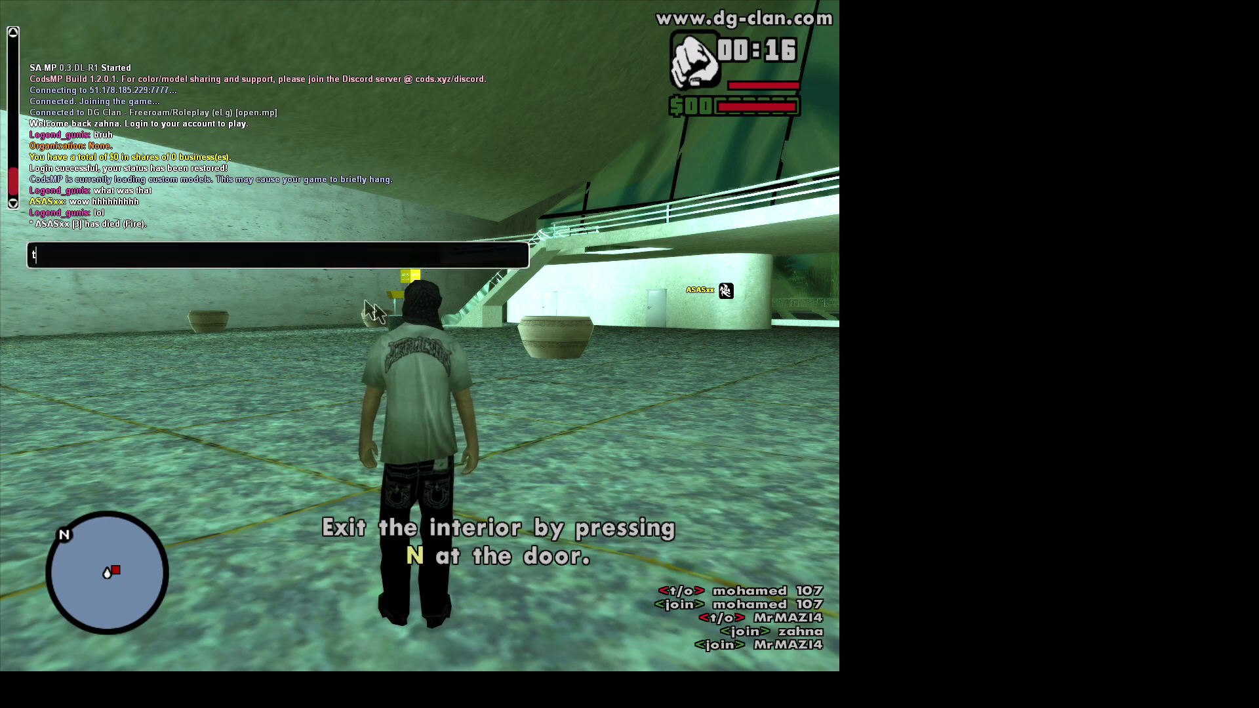
key("Escape")
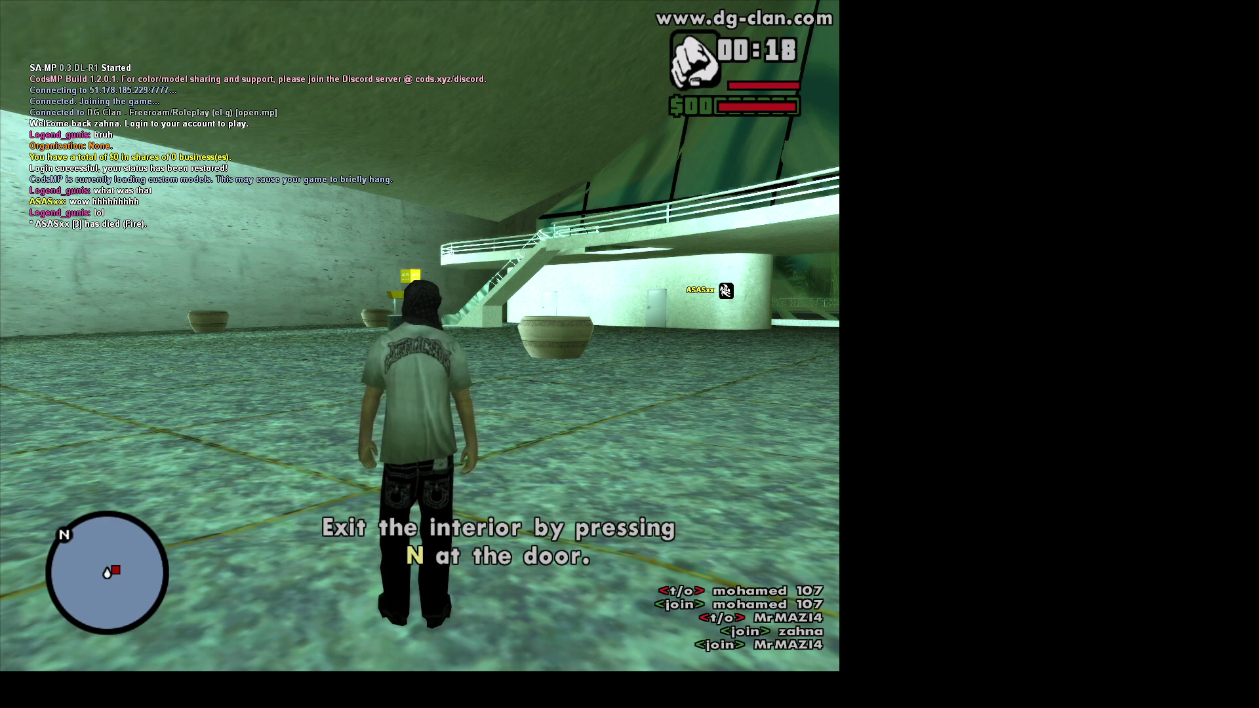
- Quit the game and confirm leaving without saving
key("Escape")
left_click(435, 492)
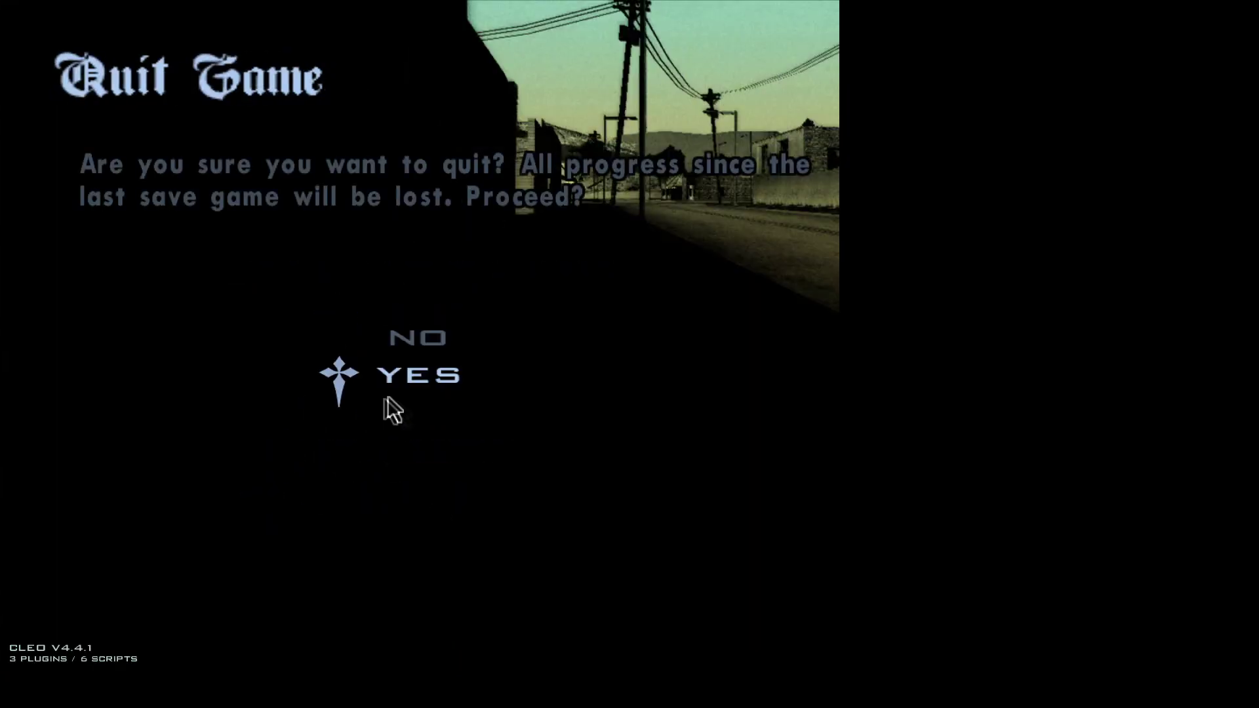
left_click(386, 401)
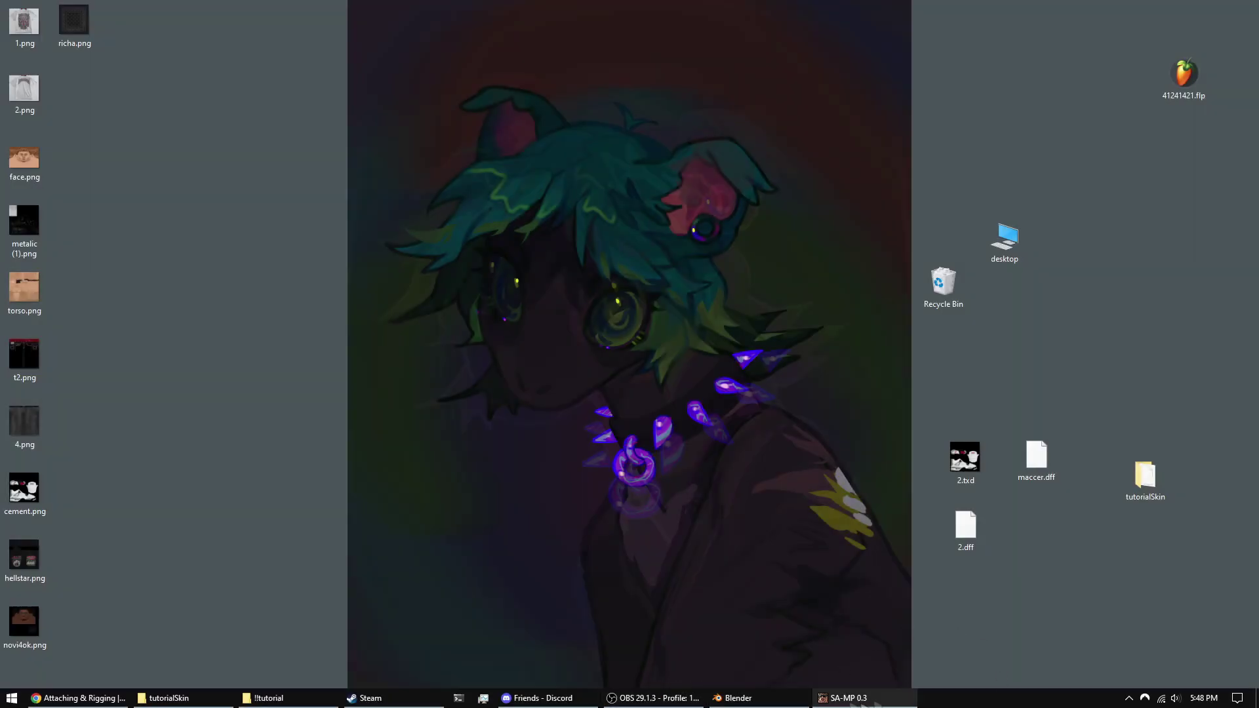
- Connect to the SFSE: Stunt, Race, Deathmatch and Minigames! server from the SA-MP favorites and spawn
left_click(846, 697)
left_click(658, 286)
left_click(670, 273)
key("Up")
key("Up")
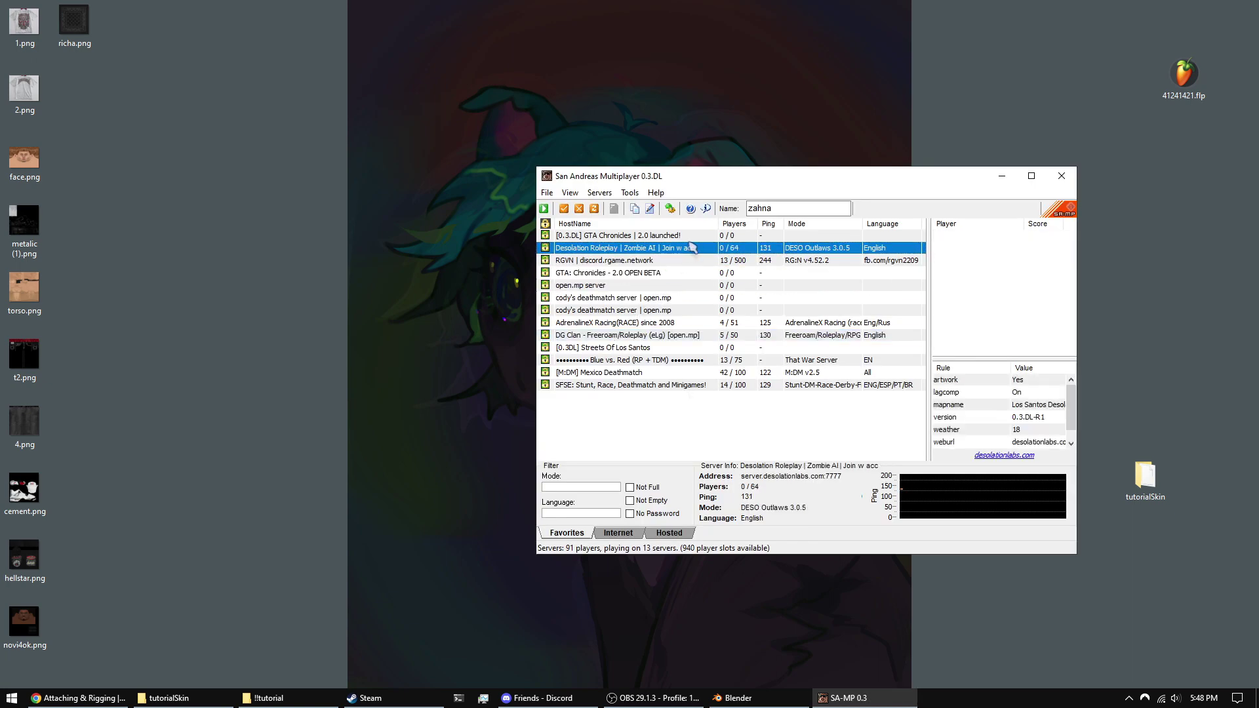
left_click(676, 259)
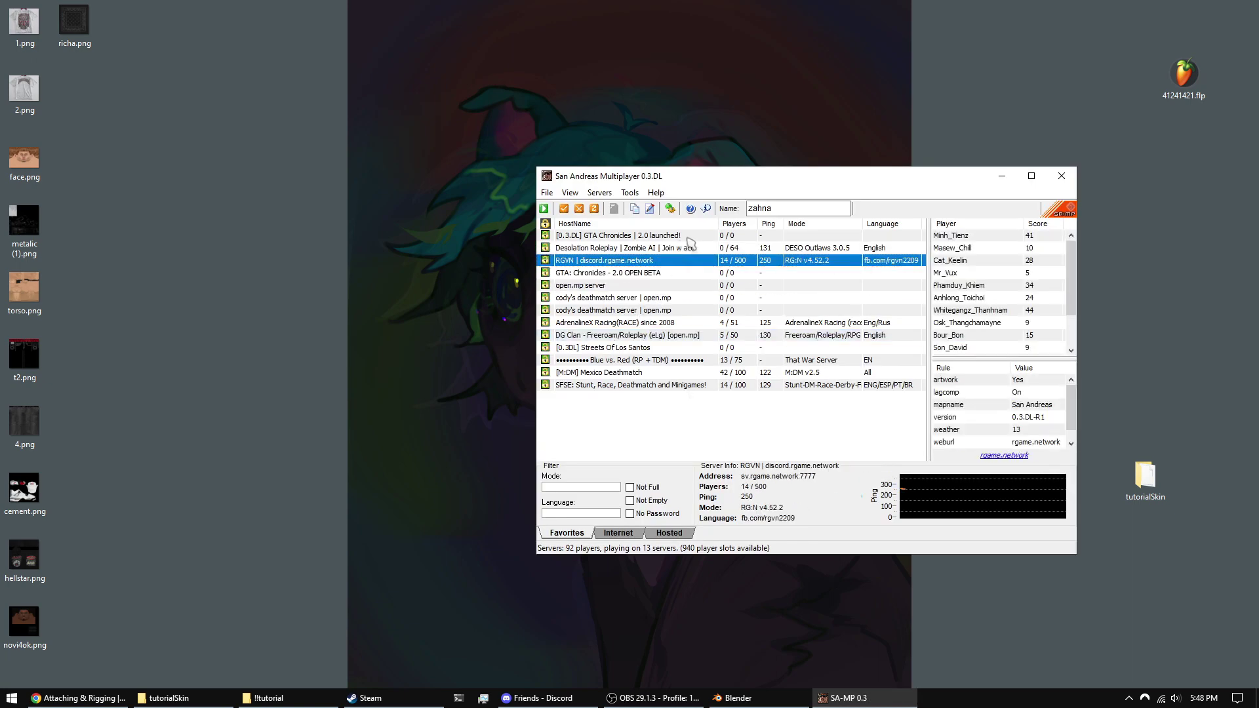
left_click(662, 347)
left_click(680, 360)
left_click(684, 373)
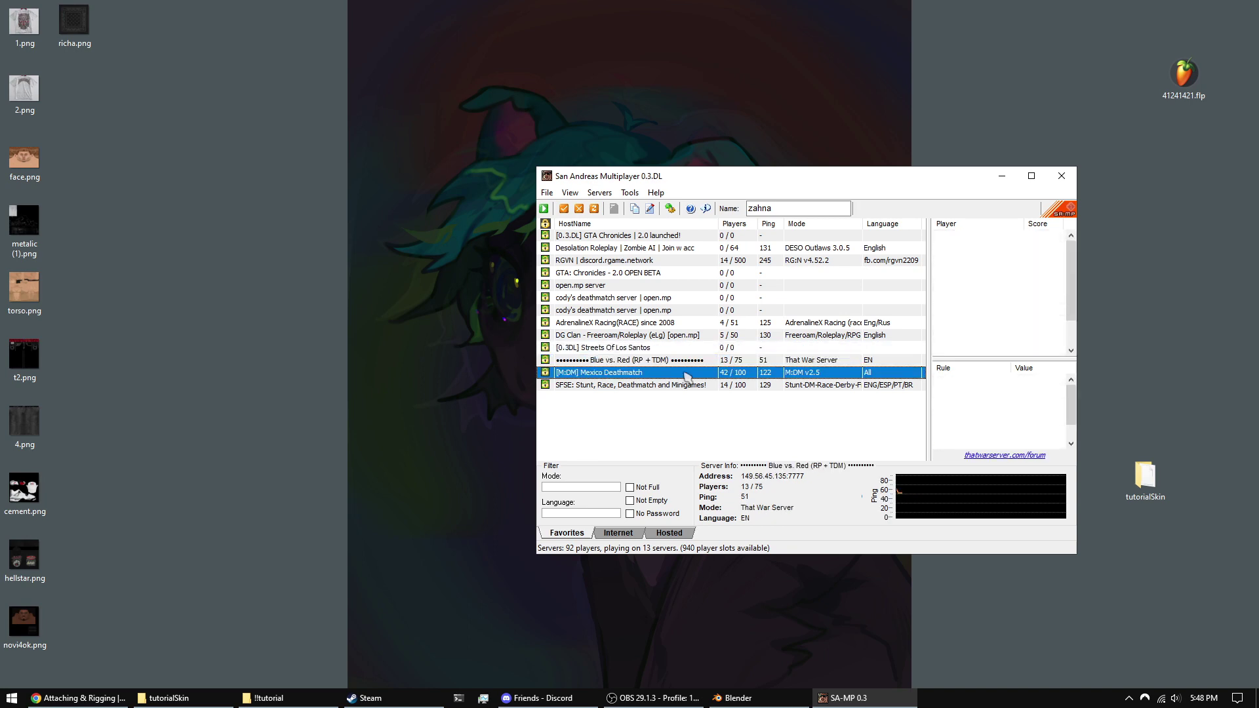
left_click(686, 386)
double_click(685, 389)
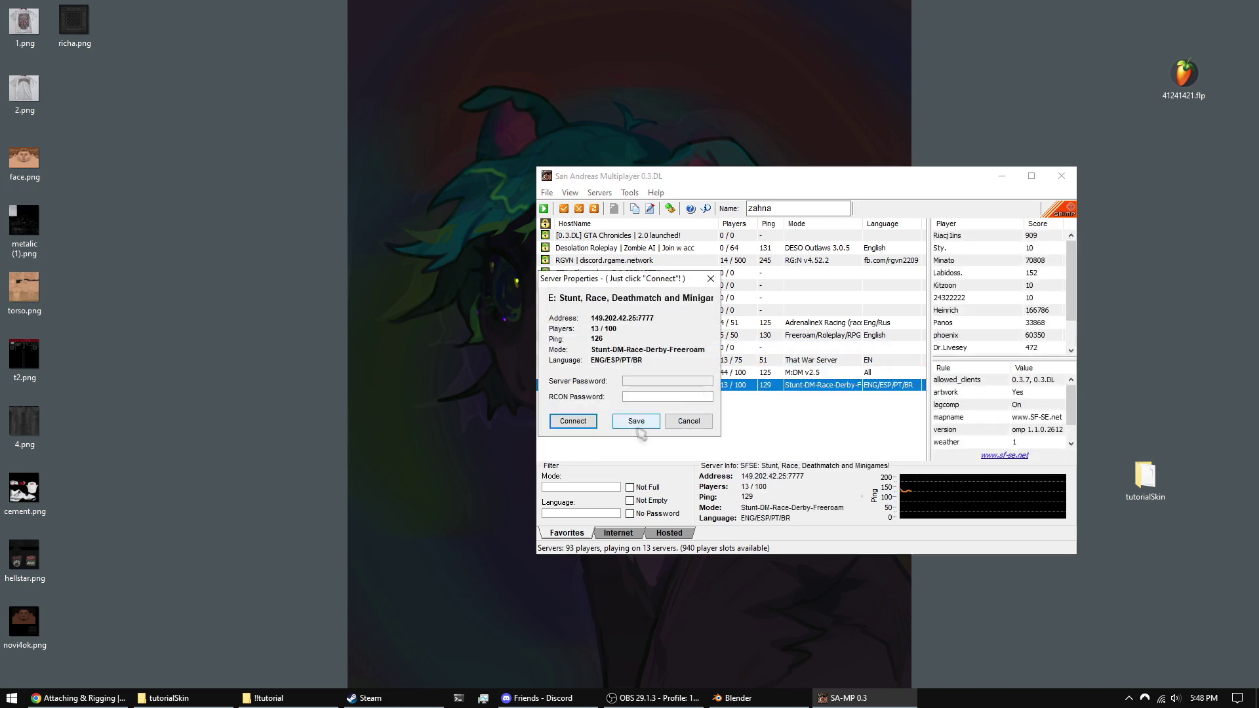
left_click(573, 421)
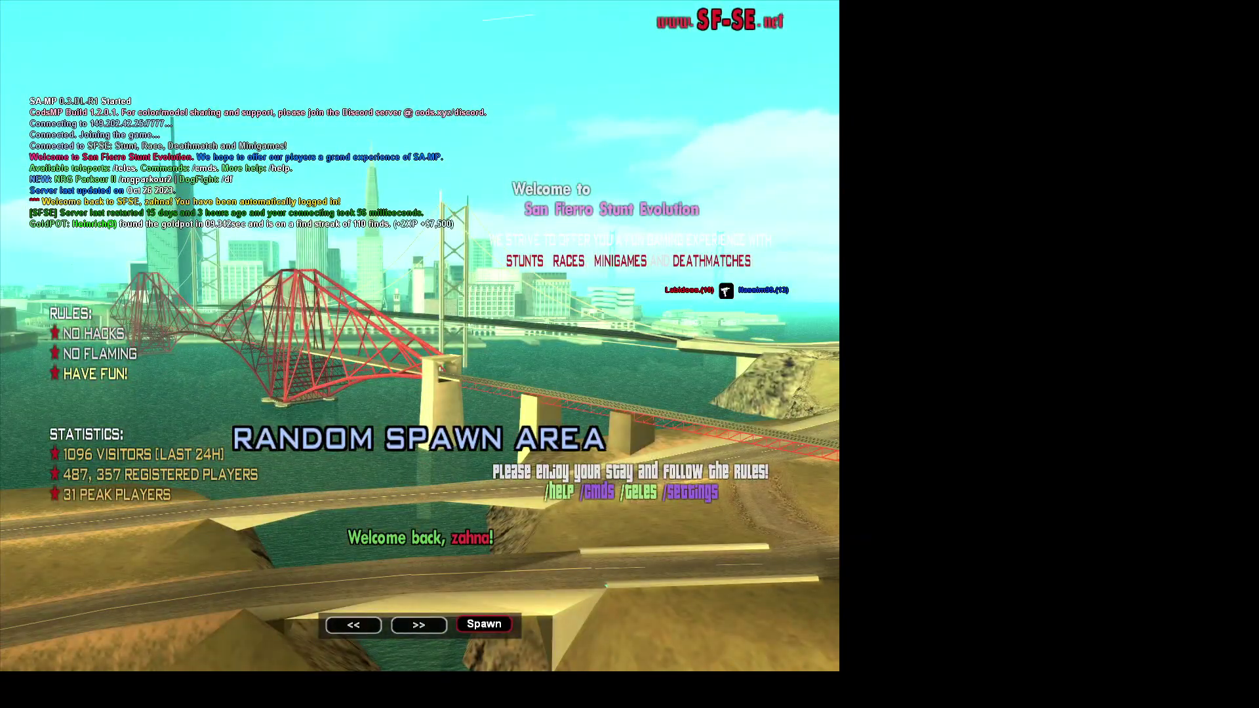
left_click(484, 623)
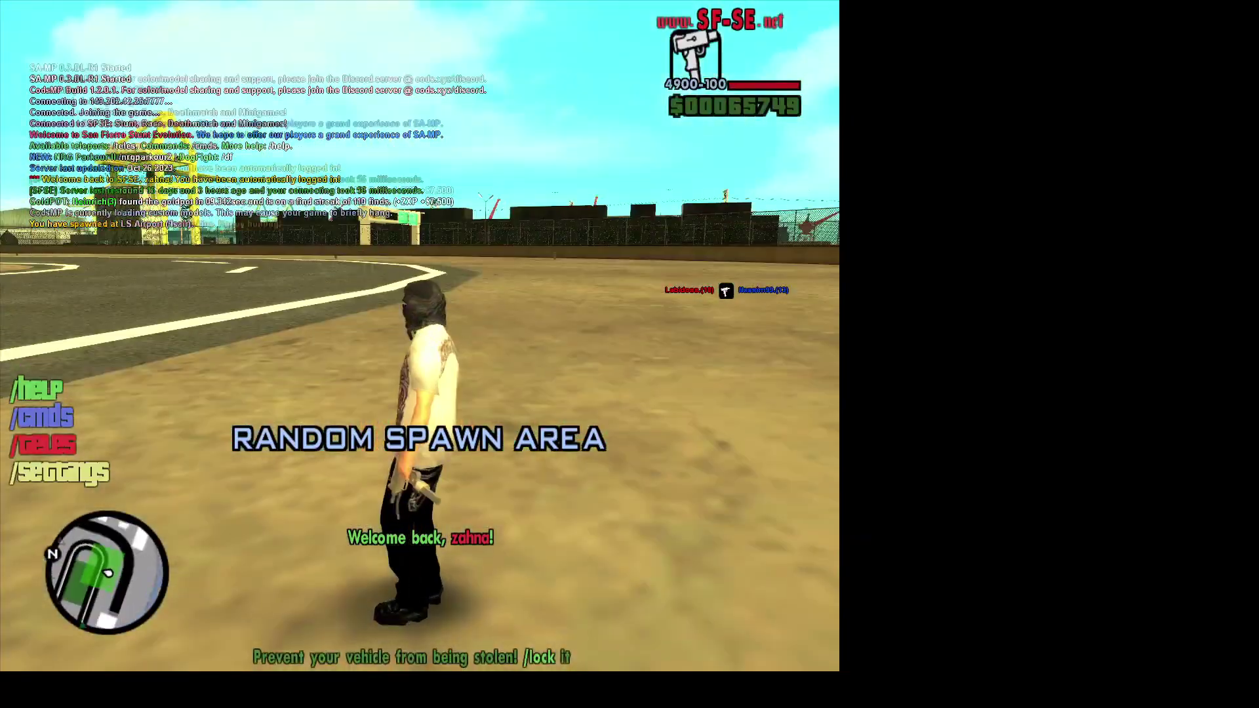
- Move the character and turn the camera to view the masked skin from the front
key("w")
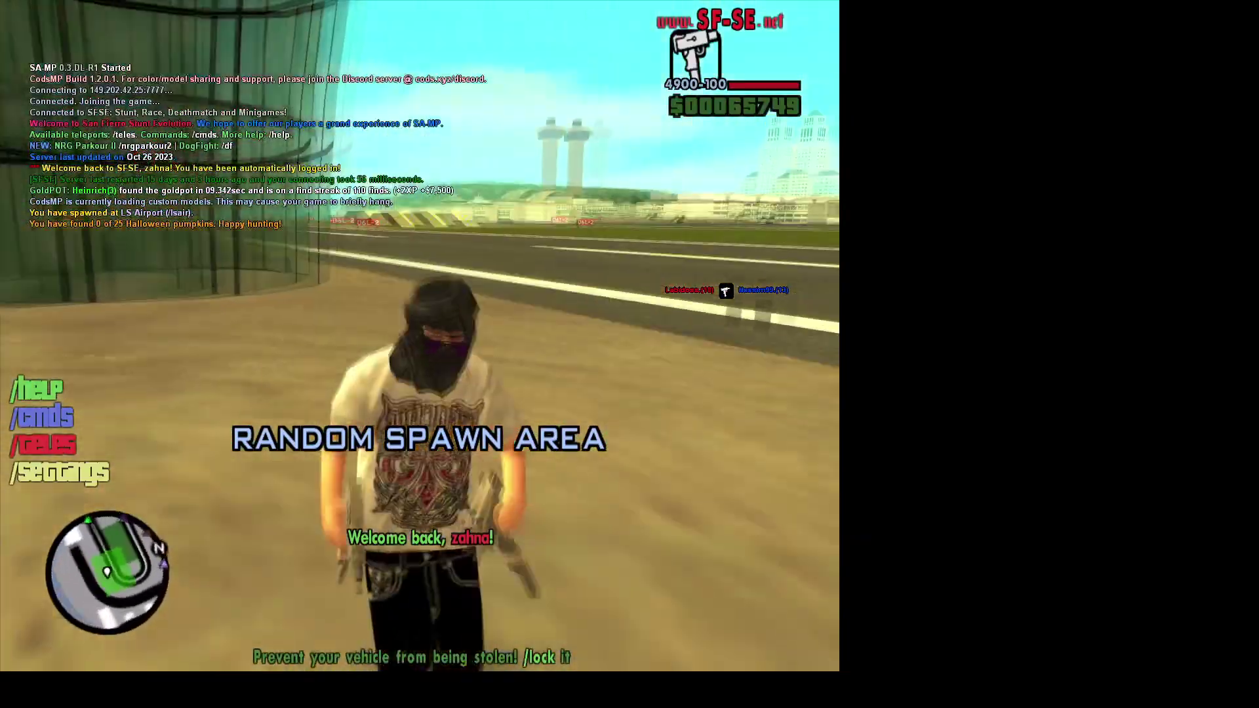
scroll(420, 336, "down", 1)
key("w")
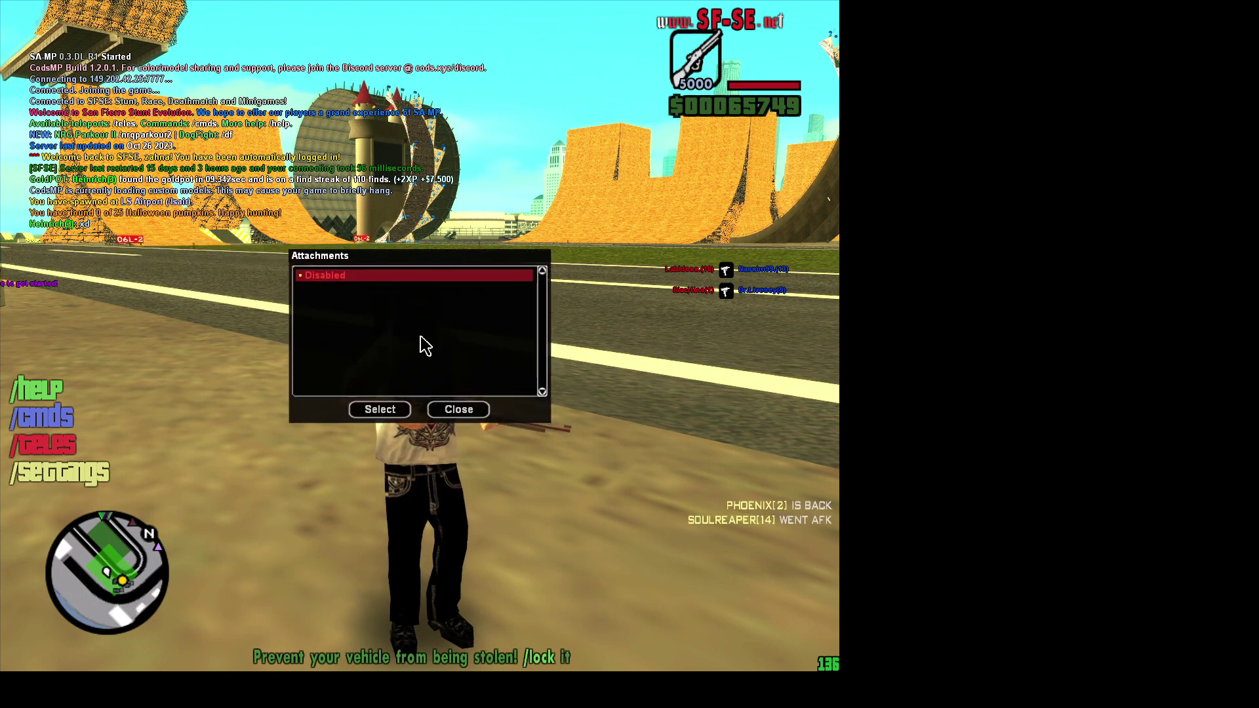
- Remove the character's attachment and disable the glasses covering the mask
key("Return")
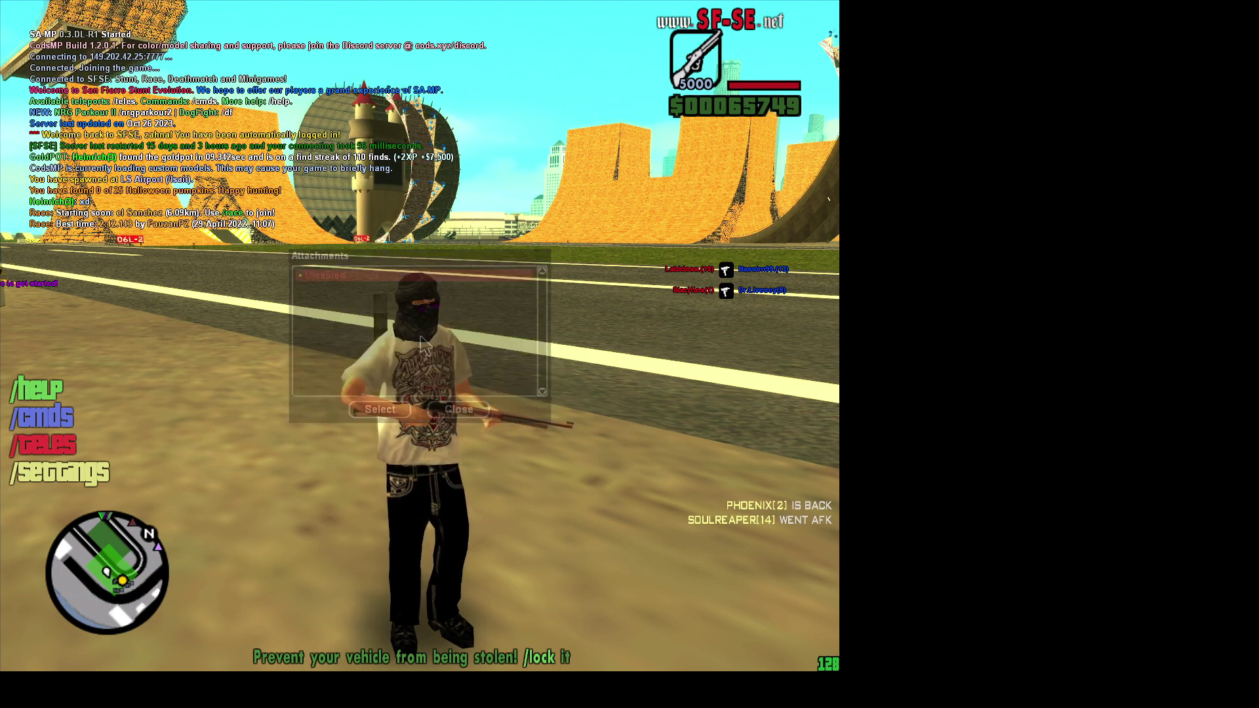
key("Down")
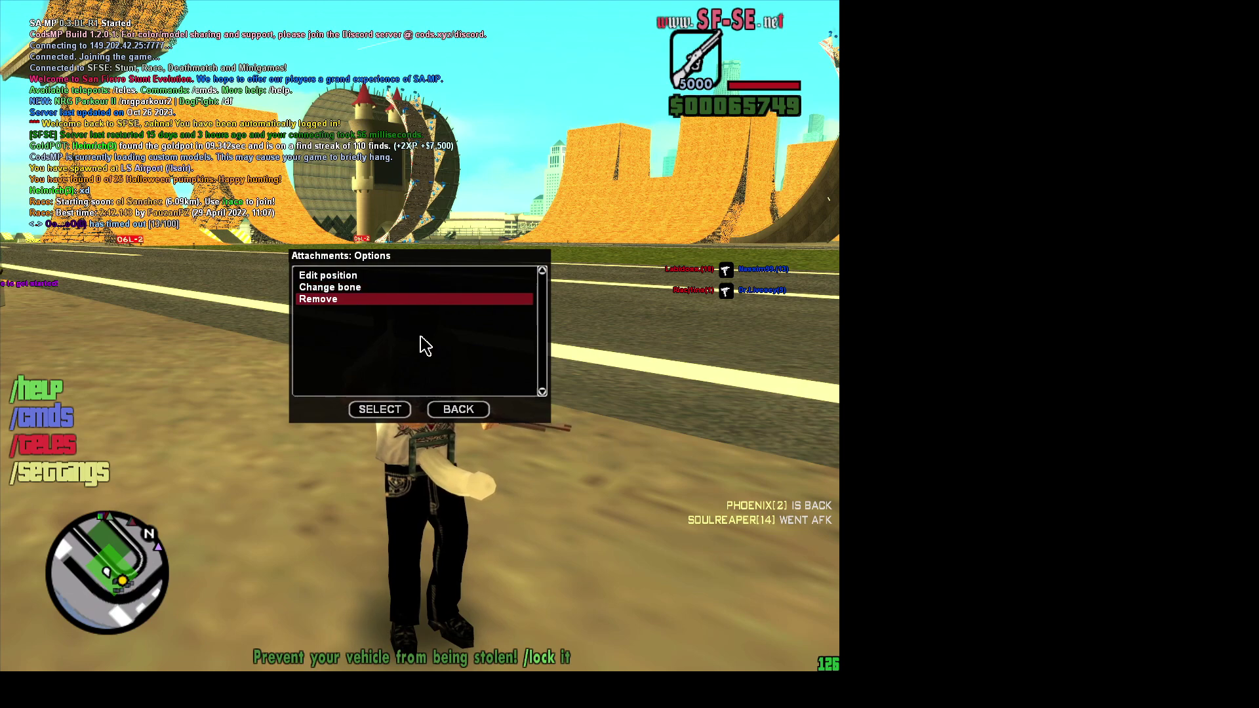
scroll(419, 336, "up", 3)
key("s")
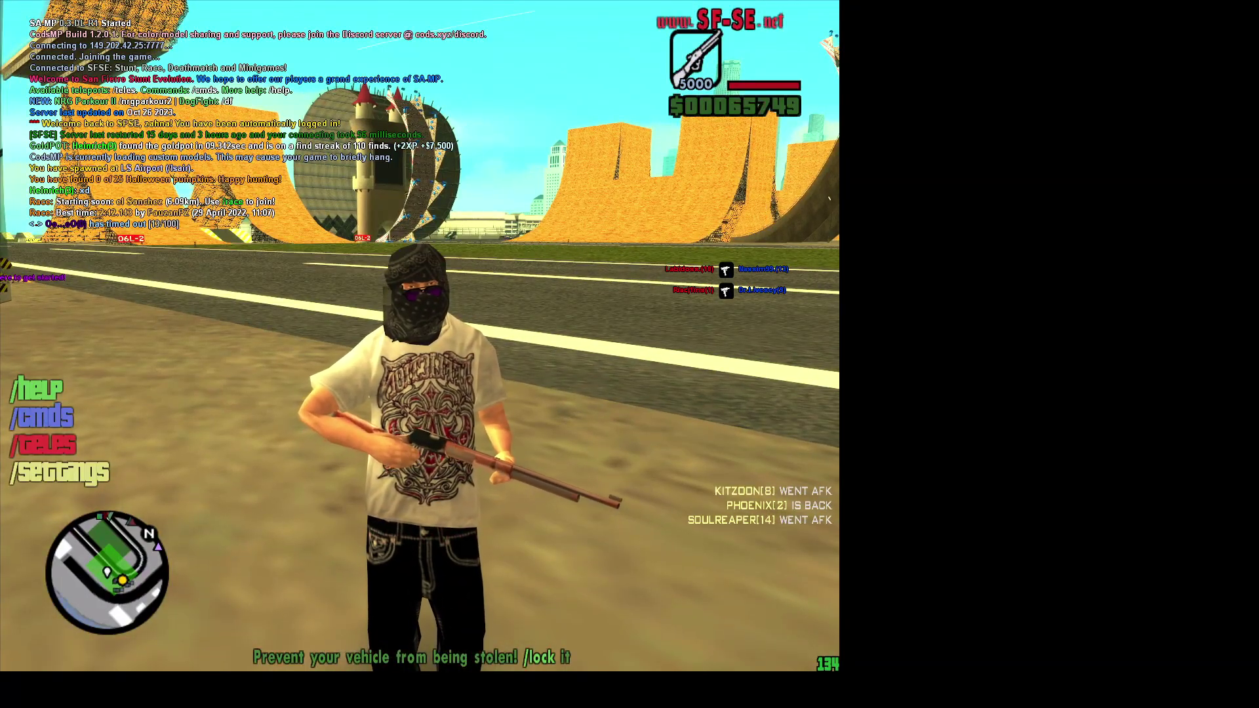
scroll(420, 336, "down", 1)
scroll(419, 335, "up", 1)
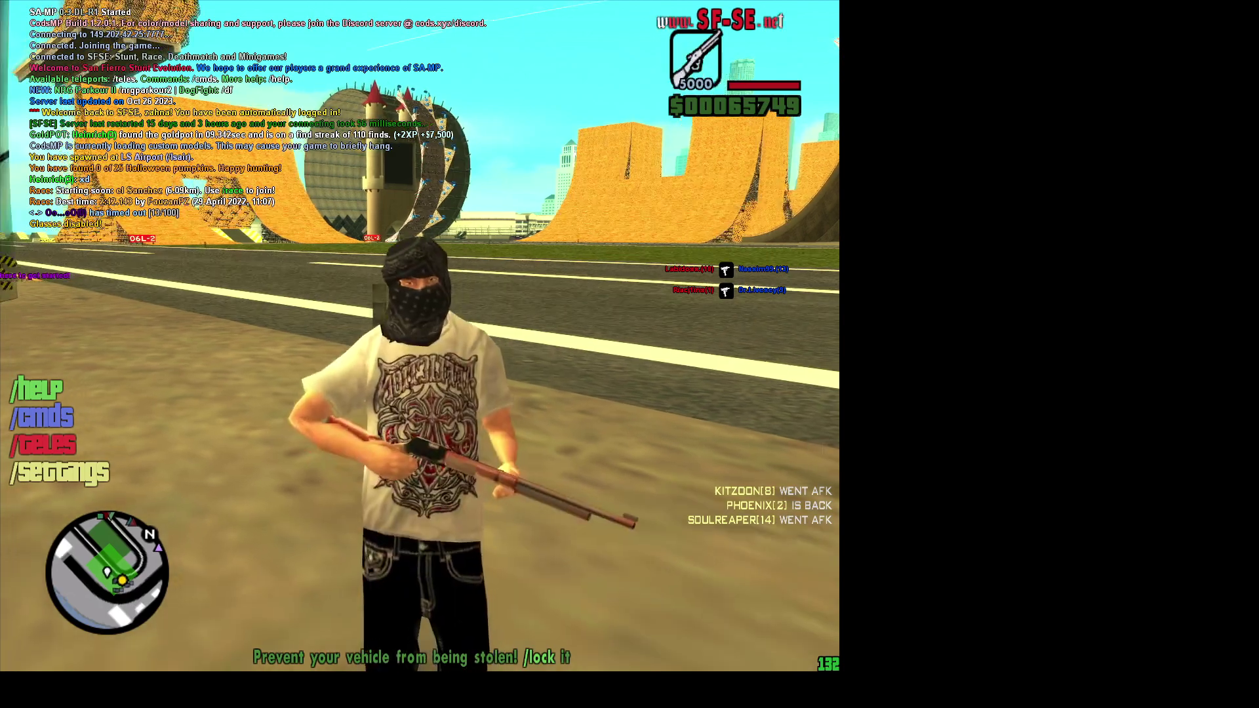
- Run, turn and crouch with the character to examine the bandana mask from several angles in motion
scroll(419, 336, "down", 2)
key("w")
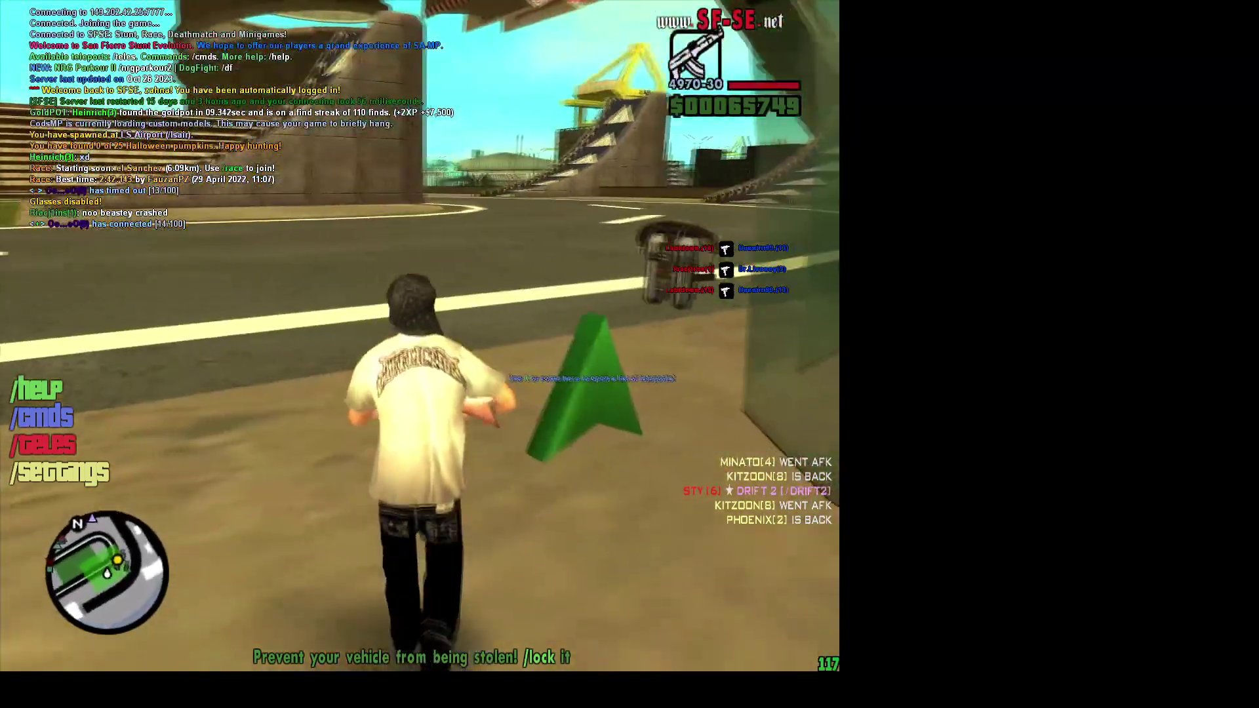
key("a")
key("s")
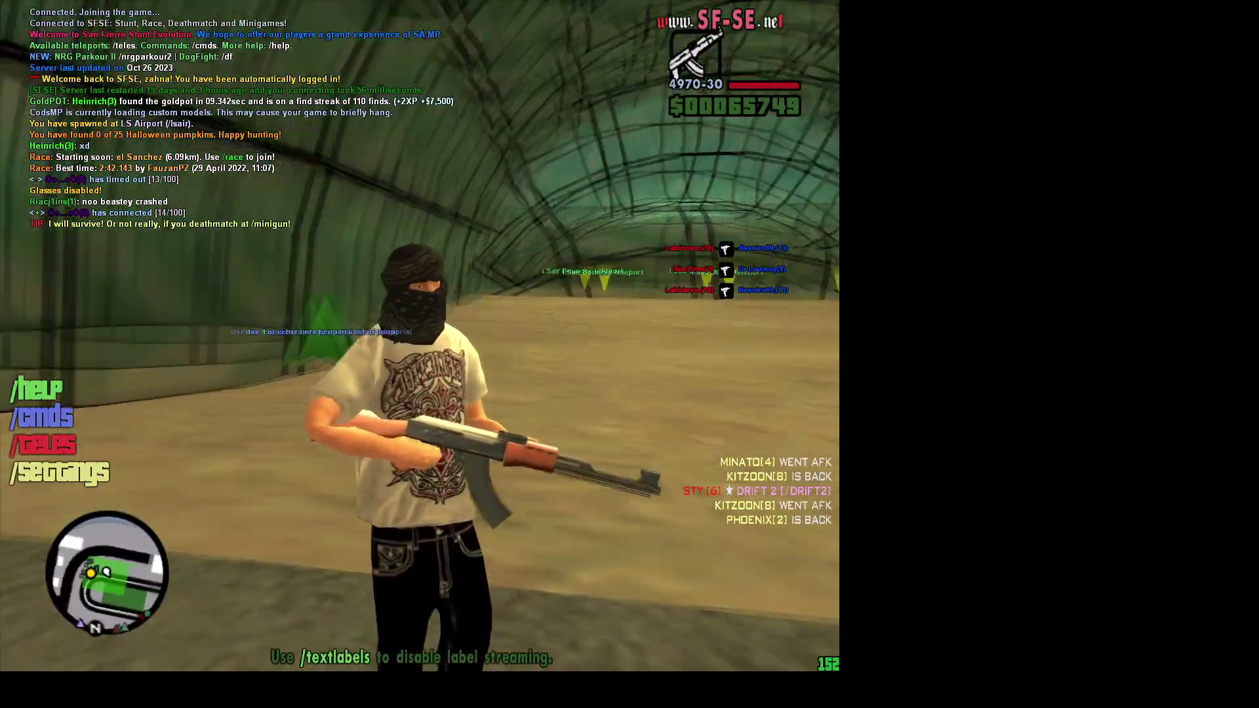
key("c")
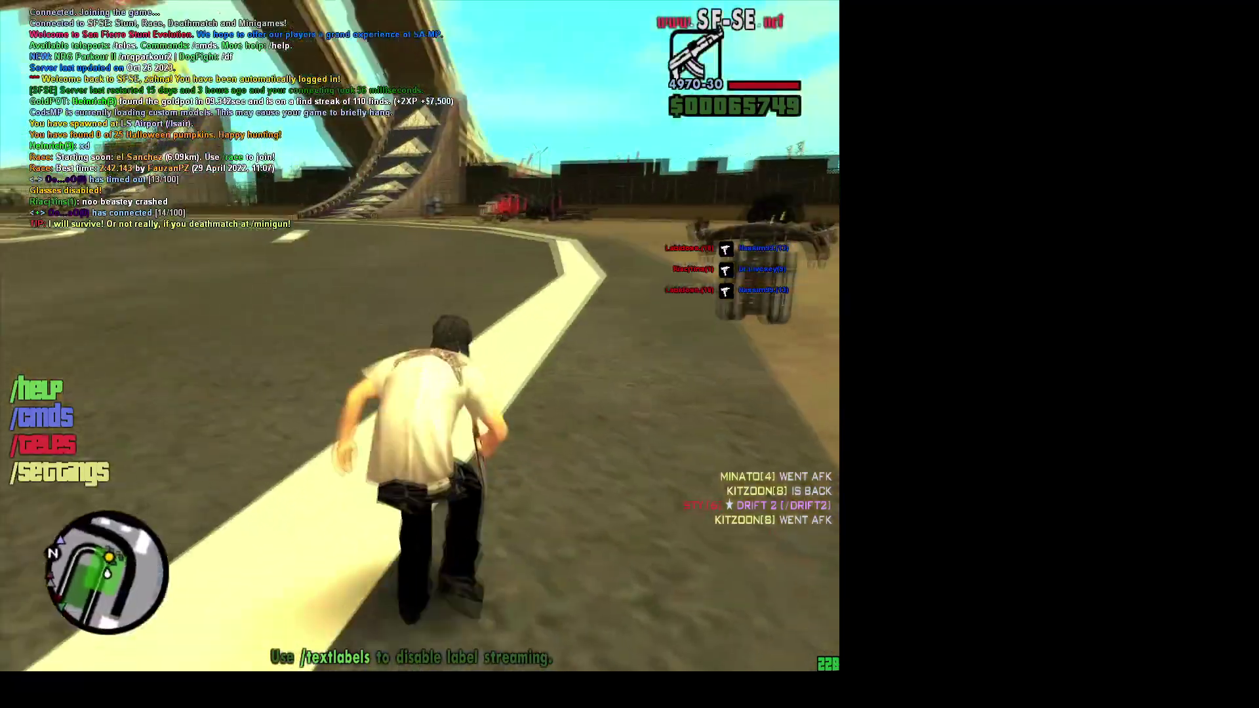
key("c")
key("c")
key("w")
key("w")
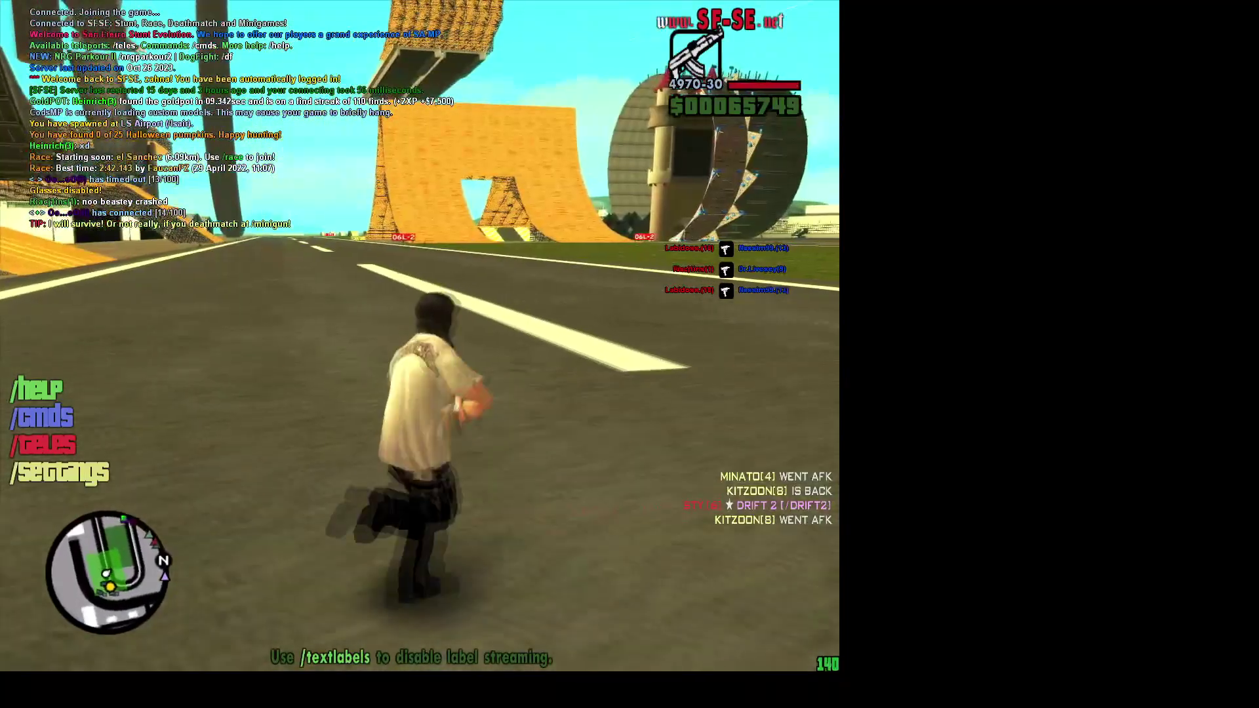
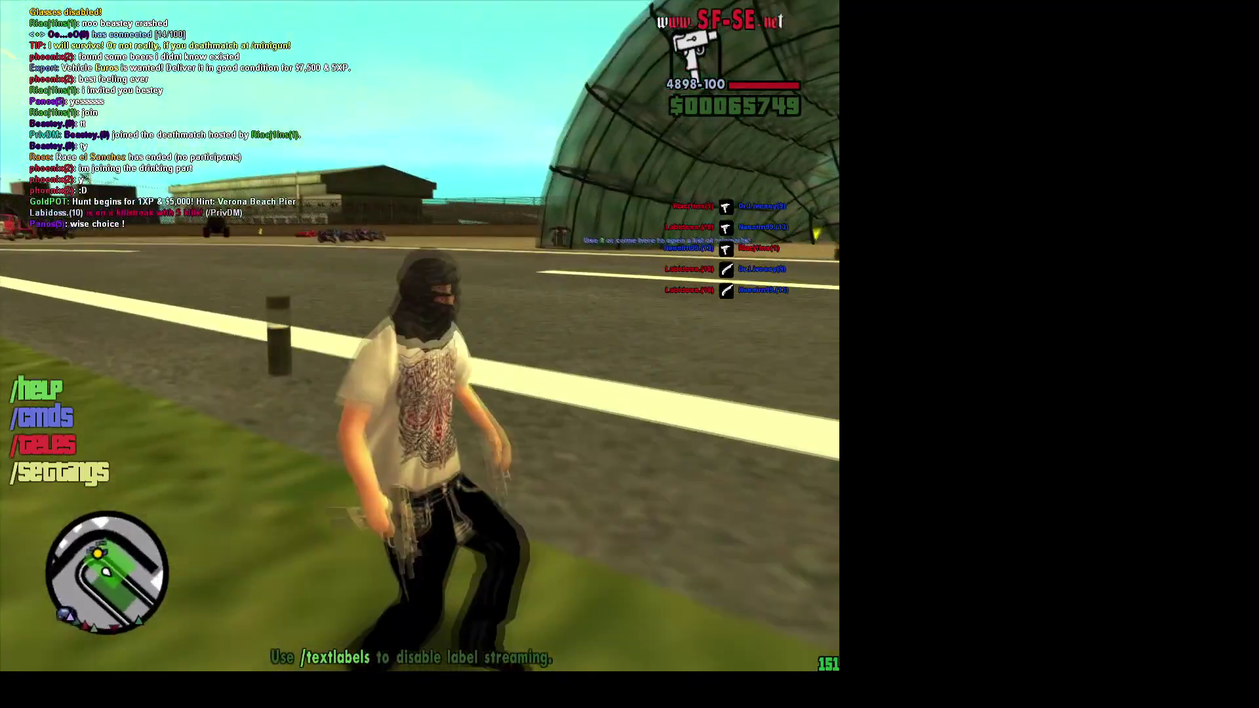
key("c")
key("c")
key("w")
key("d")
key("s")
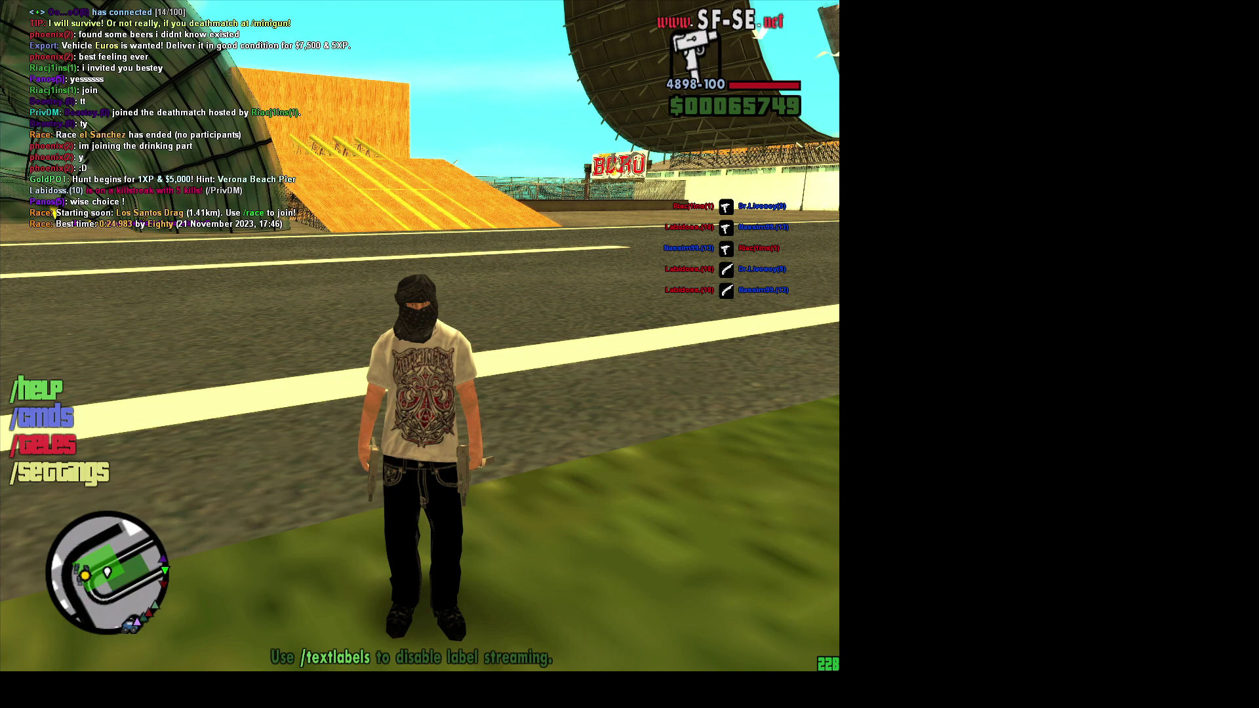
- Switch to Blender, set the viewport shading to Texture, and select the maccer mesh
key("alt+Tab")
key("super+d")
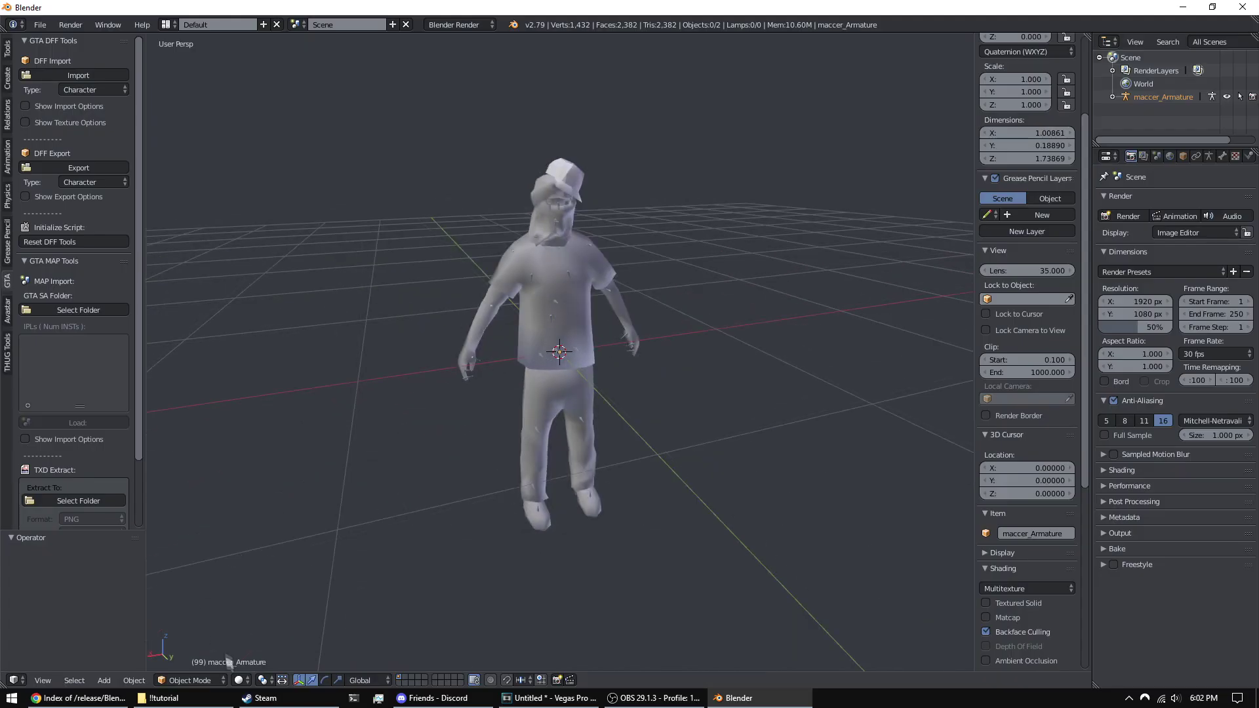
left_click(241, 680)
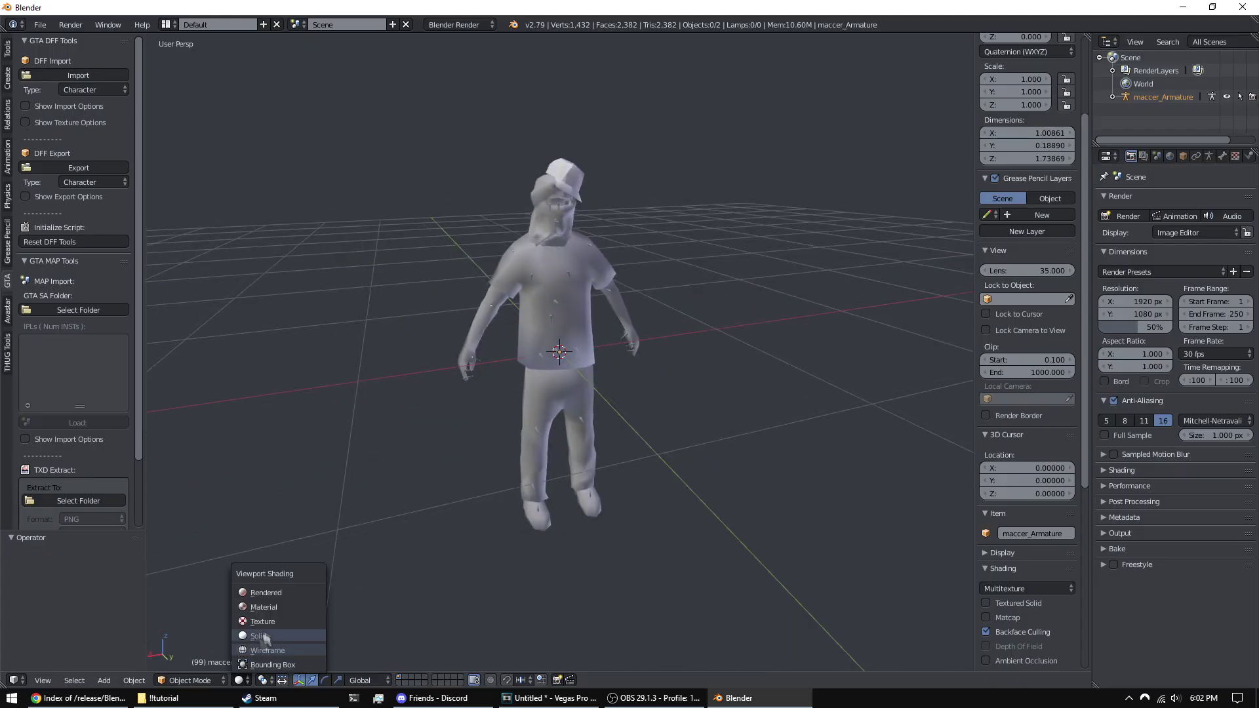
left_click(263, 622)
mouse_move(633, 216)
middle_mouse_down("shift")
mouse_move(617, 289)
mouse_move(551, 252)
mouse_move(623, 289)
mouse_move(690, 287)
mouse_move(665, 275)
mouse_move(688, 283)
mouse_move(672, 293)
middle_mouse_up("shift")
right_click(551, 248)
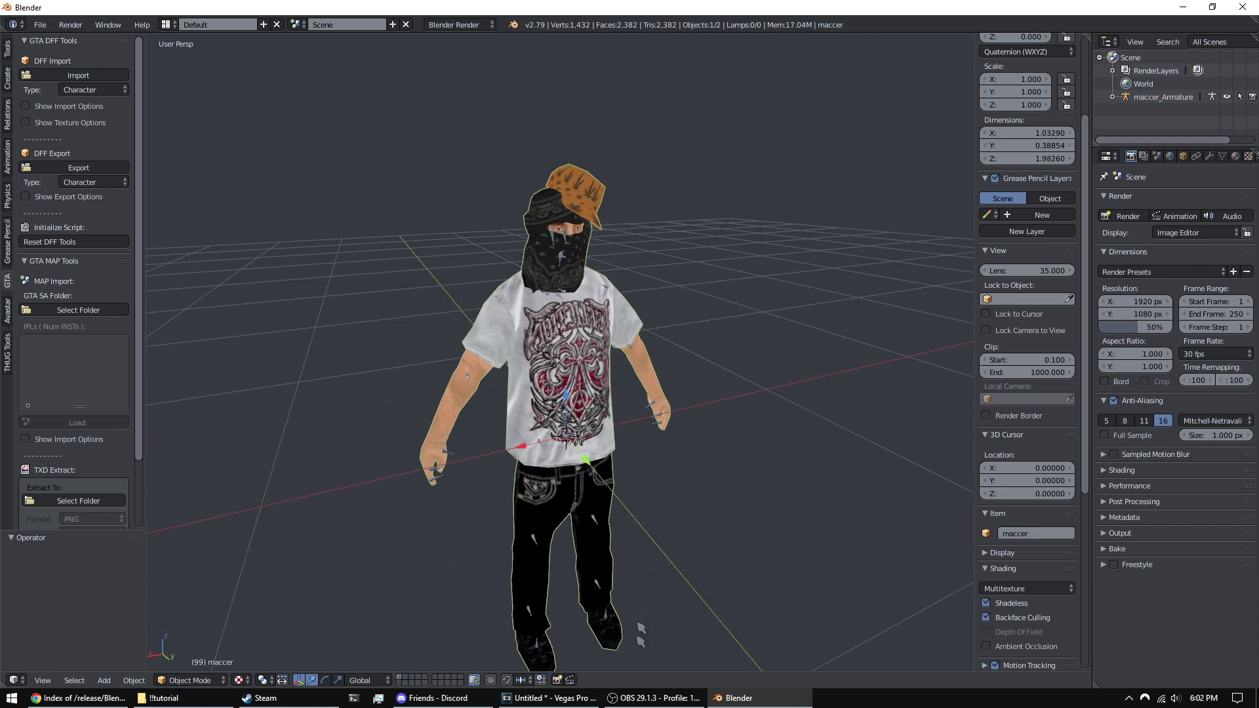
- Switch to Vegas Pro, split the recording at 00:14:50.24, and delete the segment following the split
left_click(590, 697)
left_click_drag(610, 413, 708, 413)
key("ctrl+z")
key("ctrl+z")
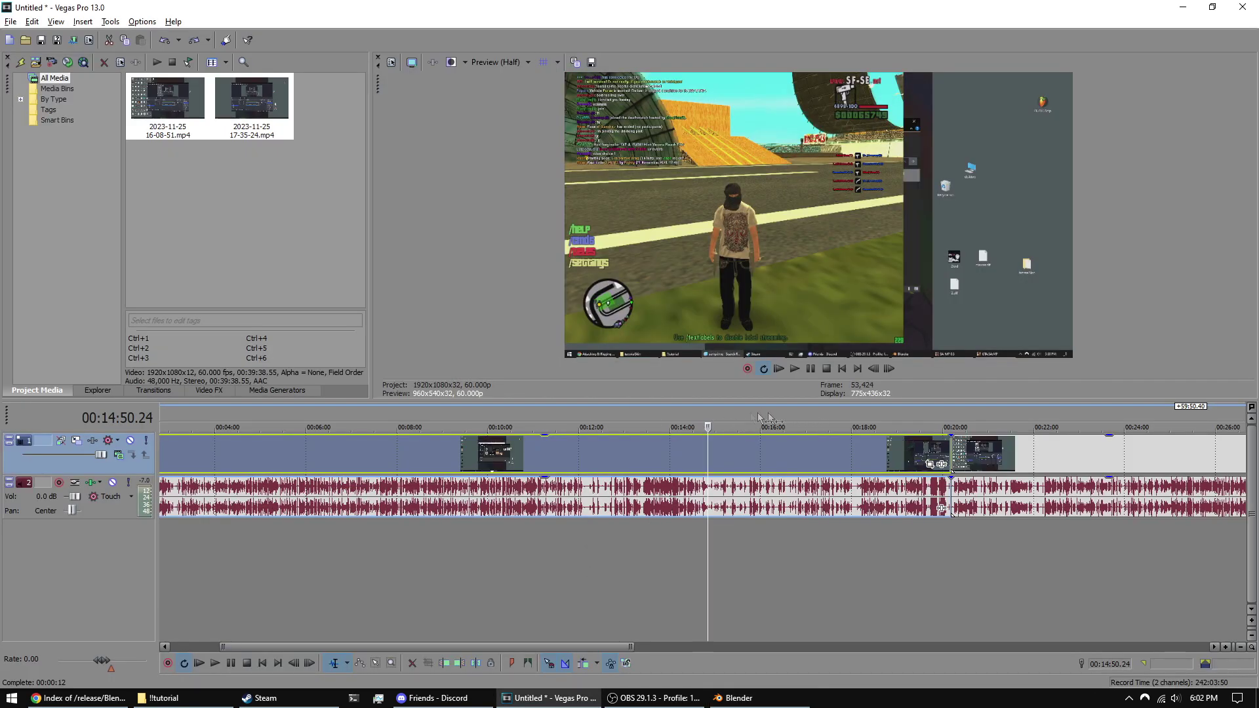
key("s")
left_click(808, 413)
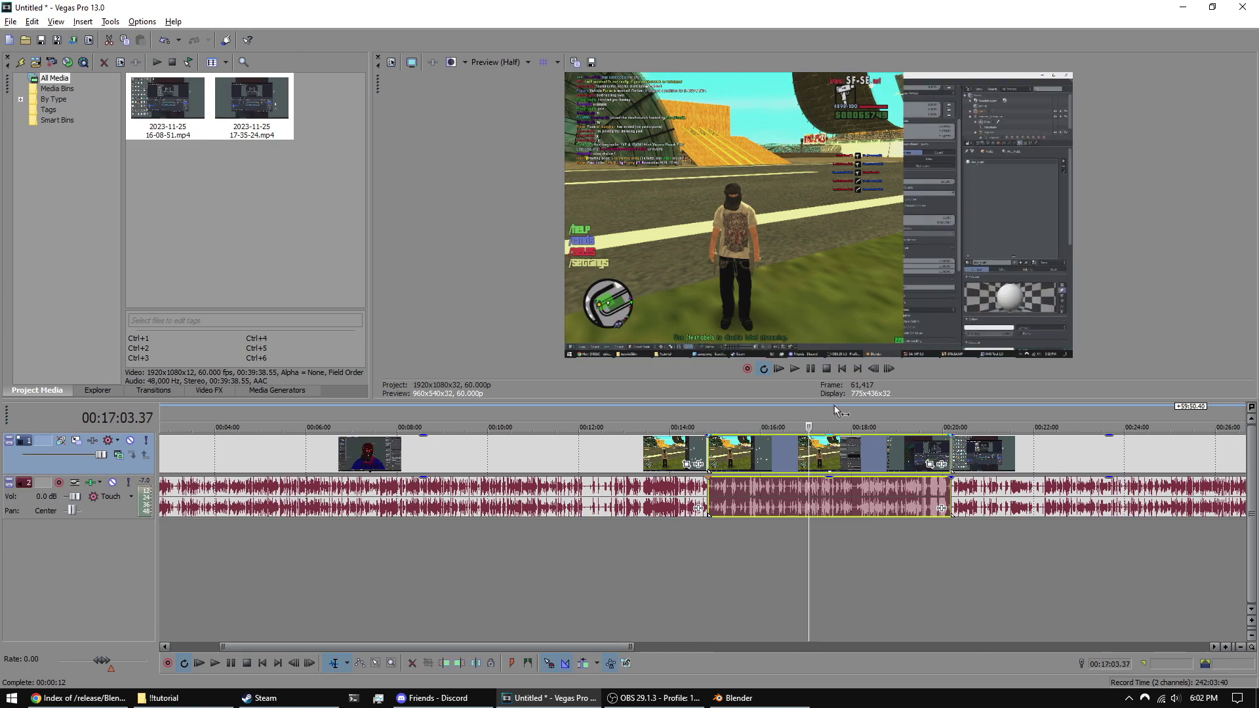
key("Delete")
key("super+d")
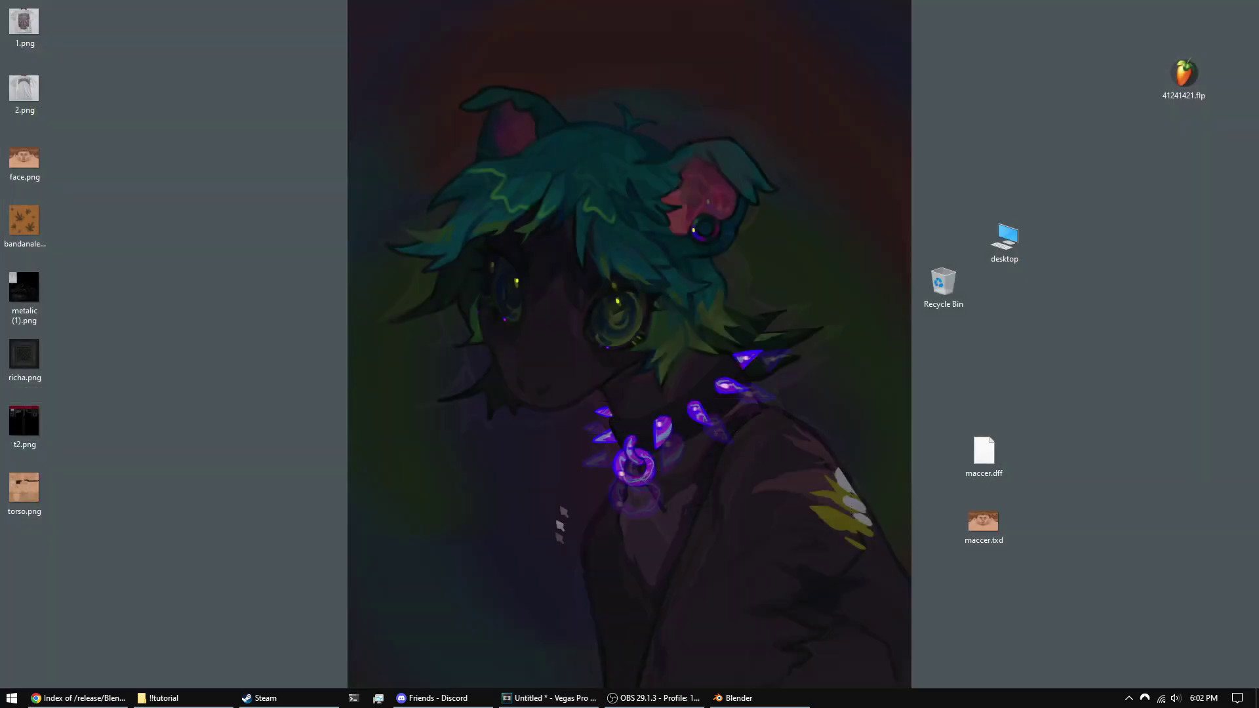
- Return to Blender and examine the maccer model's bucket hat and bandana mask up close
left_click(737, 699)
scroll(662, 275, "up", 5)
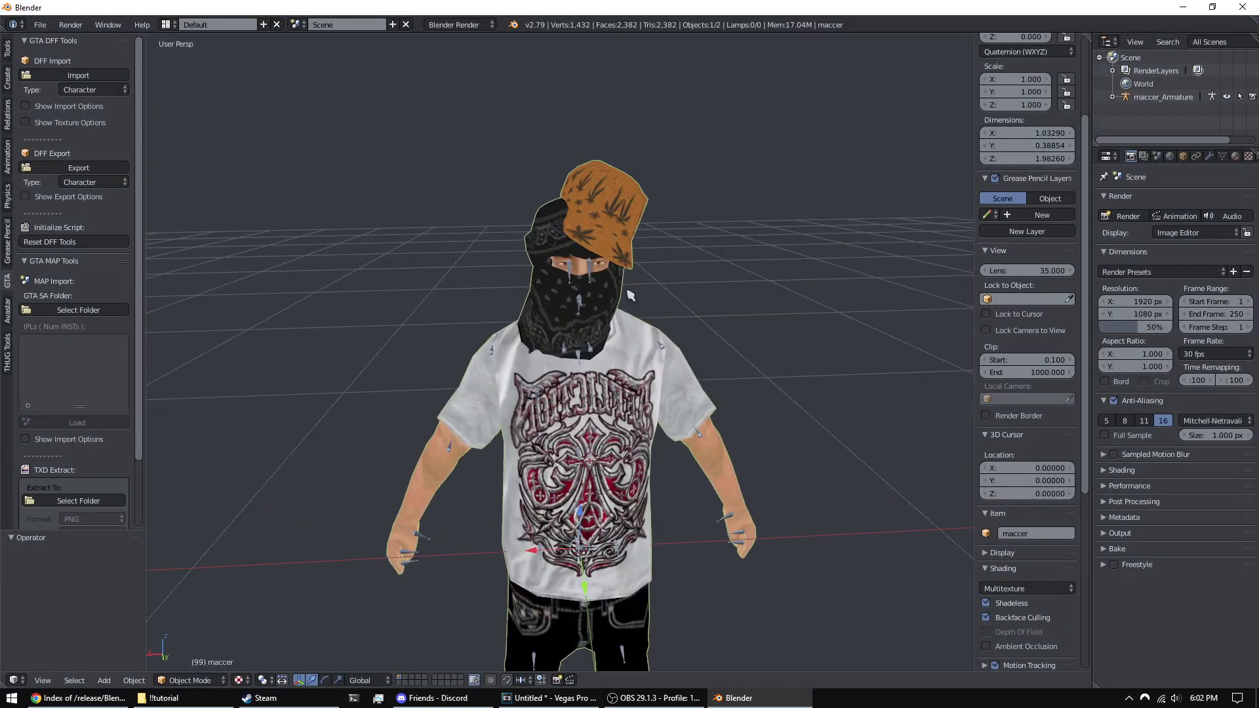
middle_click_drag(620, 411, 610, 568)
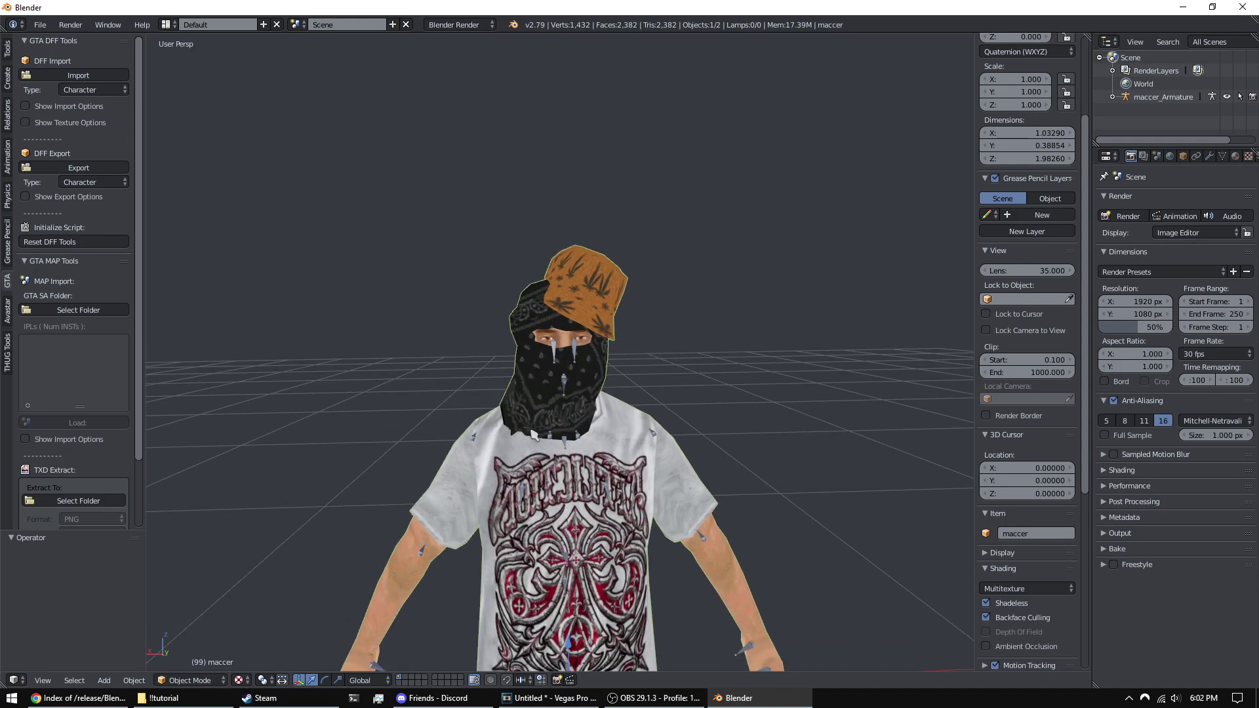
- Open the modloader folder inside the Grand Theft Auto San Andreas PC folder
key("super+d")
key("super")
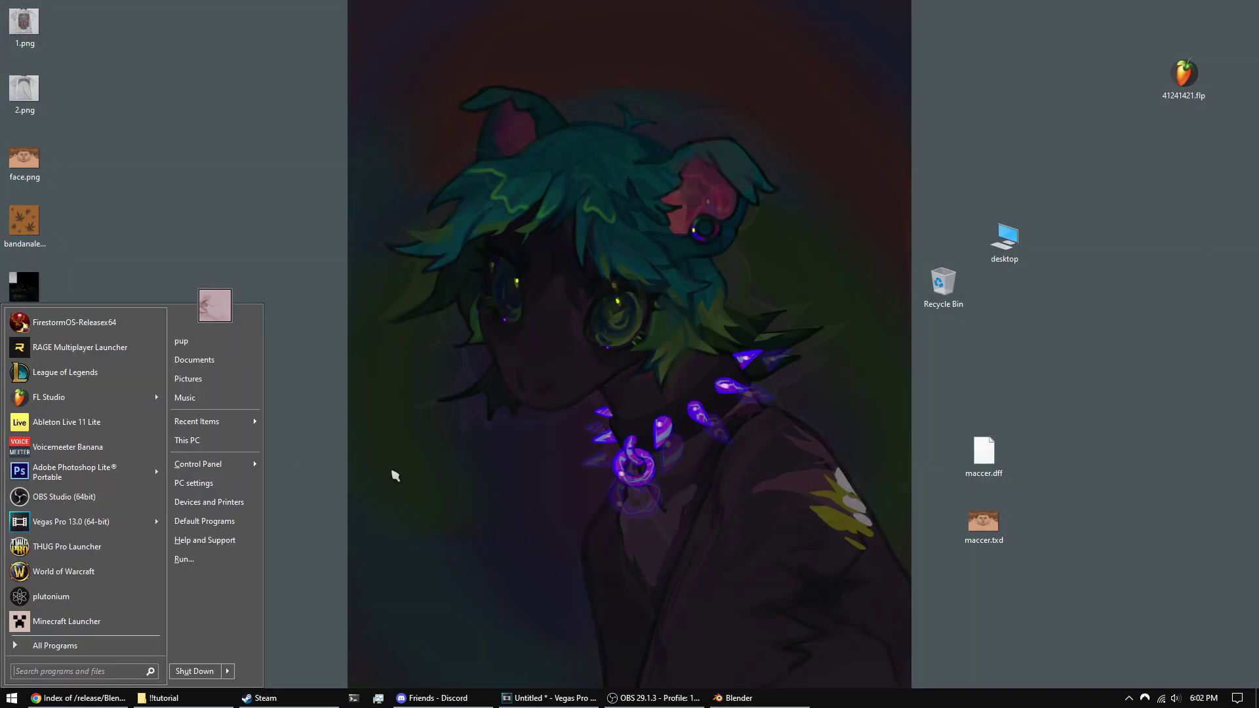
key("super")
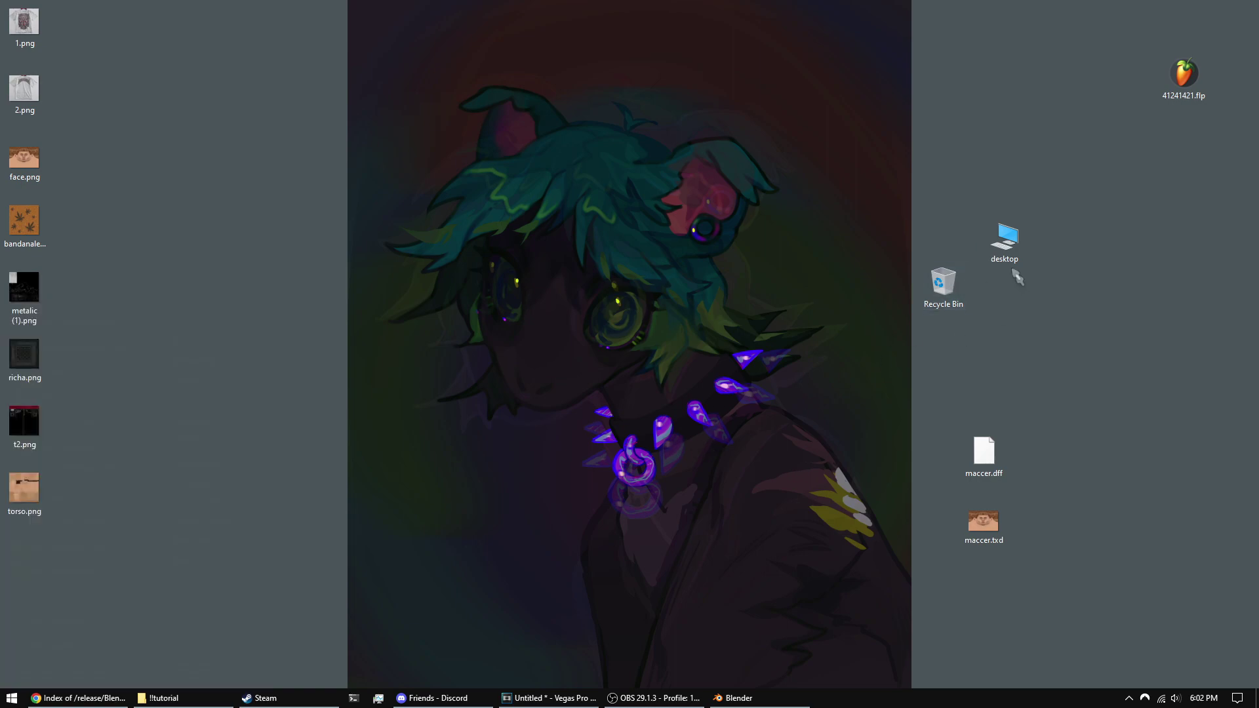
double_click(1003, 243)
double_click(865, 320)
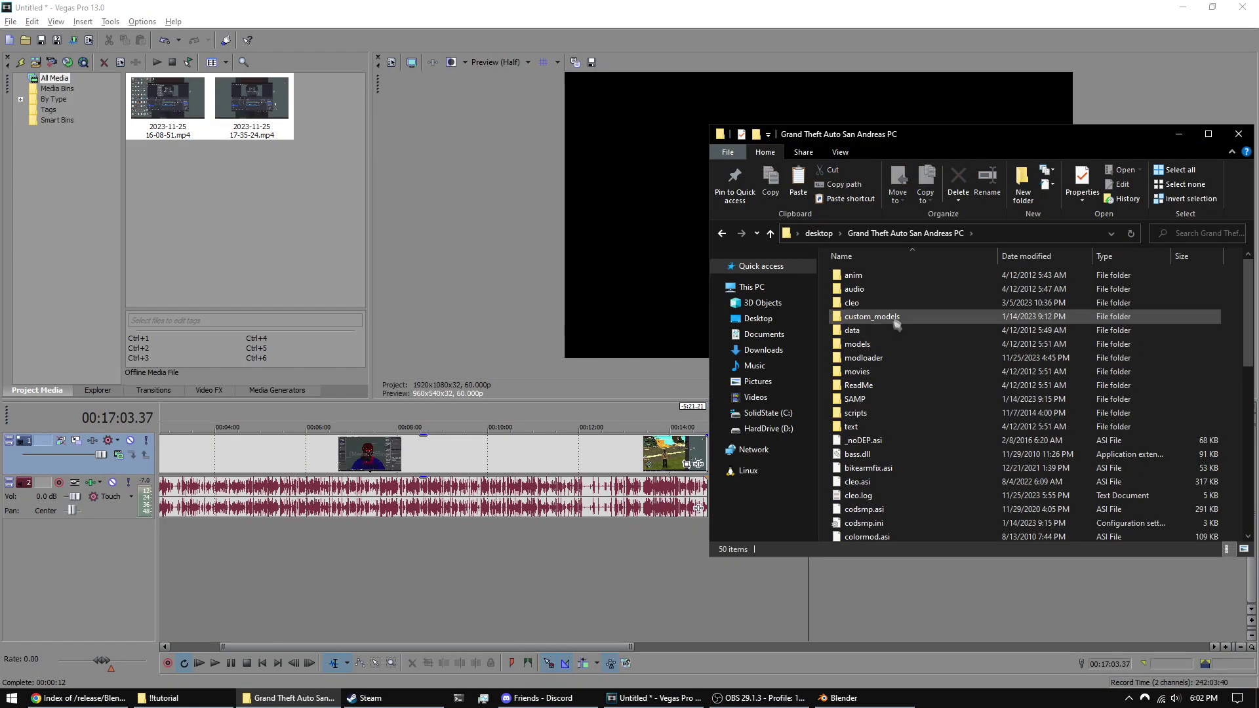
double_click(875, 358)
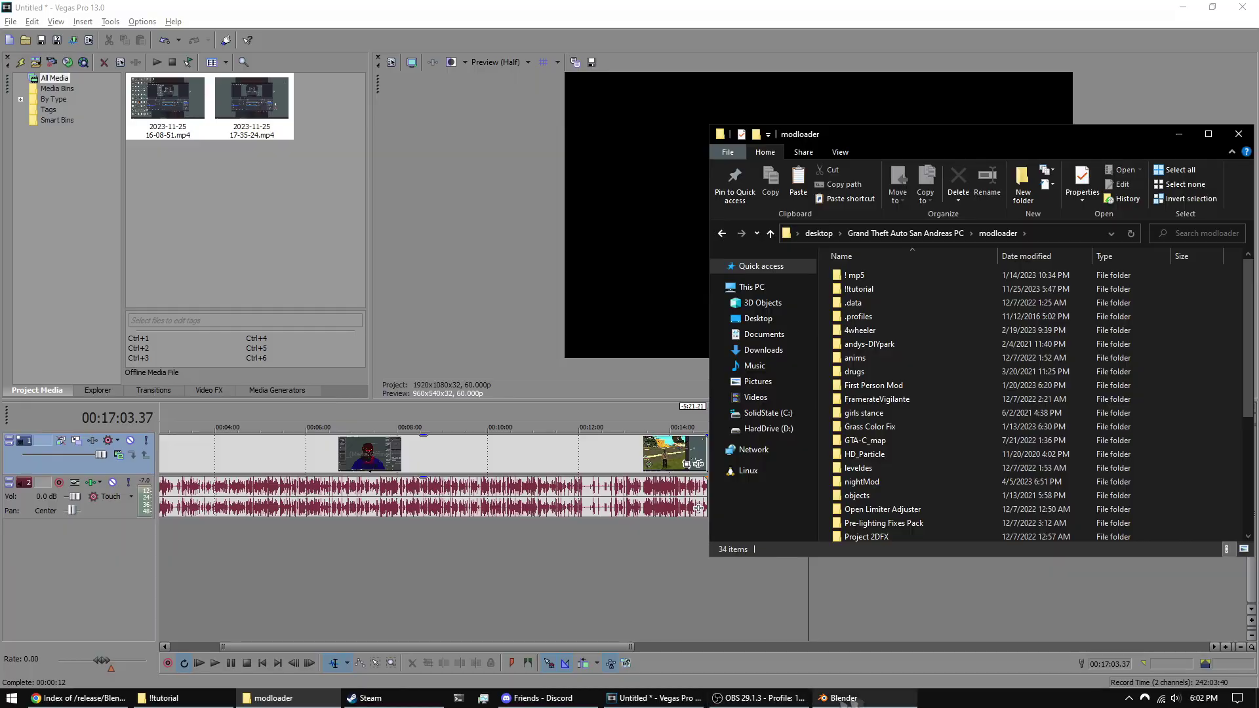
- Return to Blender and view the whole maccer model in the orthographic back view
left_click(840, 698)
scroll(706, 371, "down", 5)
middle_click_drag(666, 306, 688, 354)
key("KP_1")
key("KP_5")
key("ctrl+KP_1")
scroll(624, 361, "up", 2)
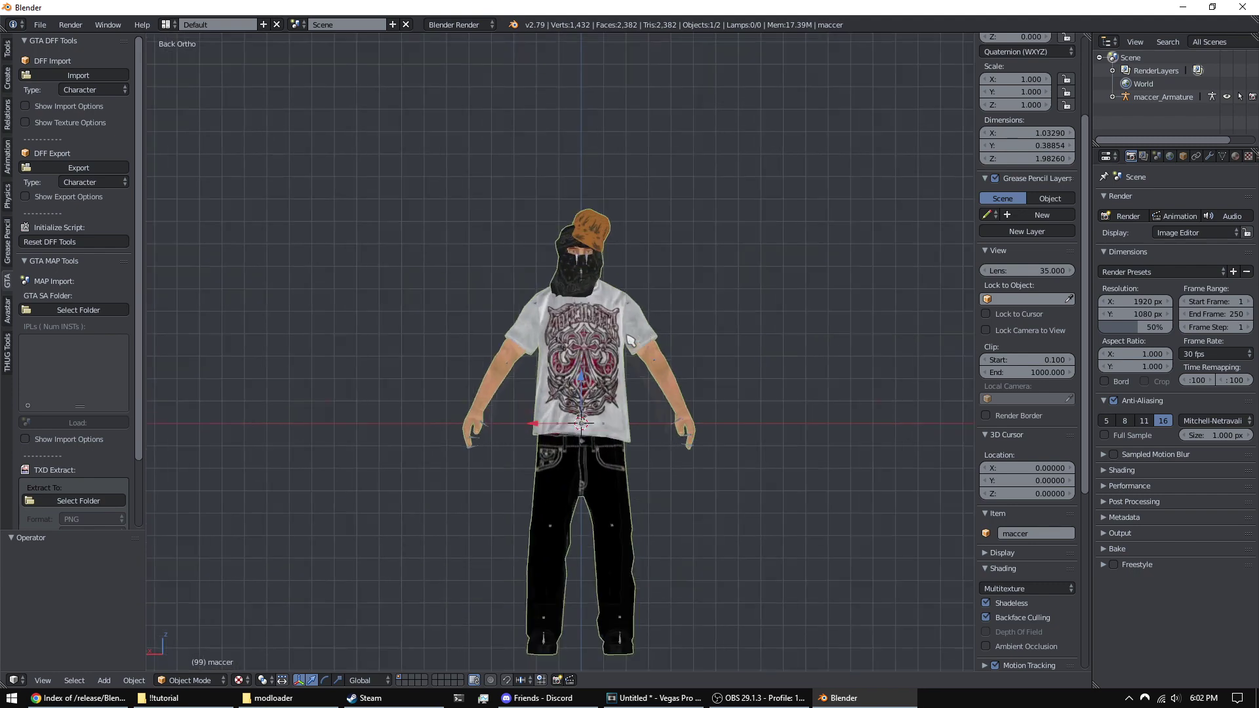
middle_click_drag(603, 394, 615, 384, "shift")
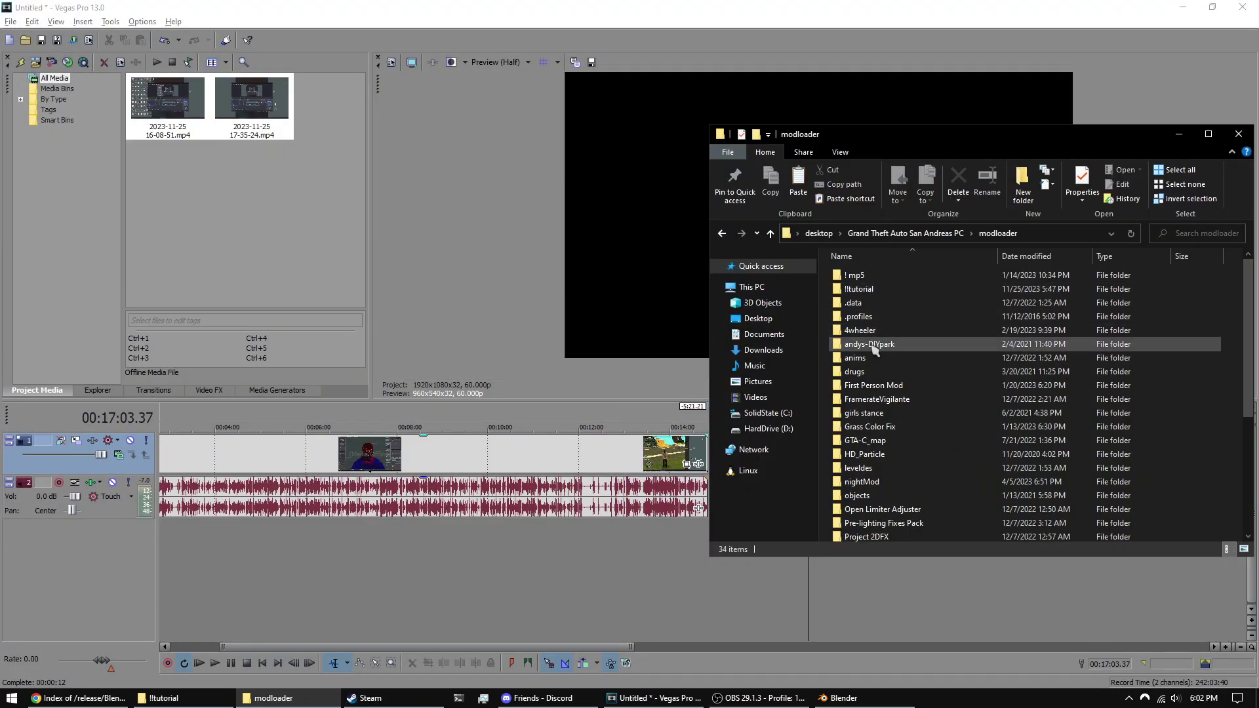
- Search the Grand Theft Auto San Andreas PC folder for samp.img and open SAMP.img in IMG Tool 2.0
left_click(905, 233)
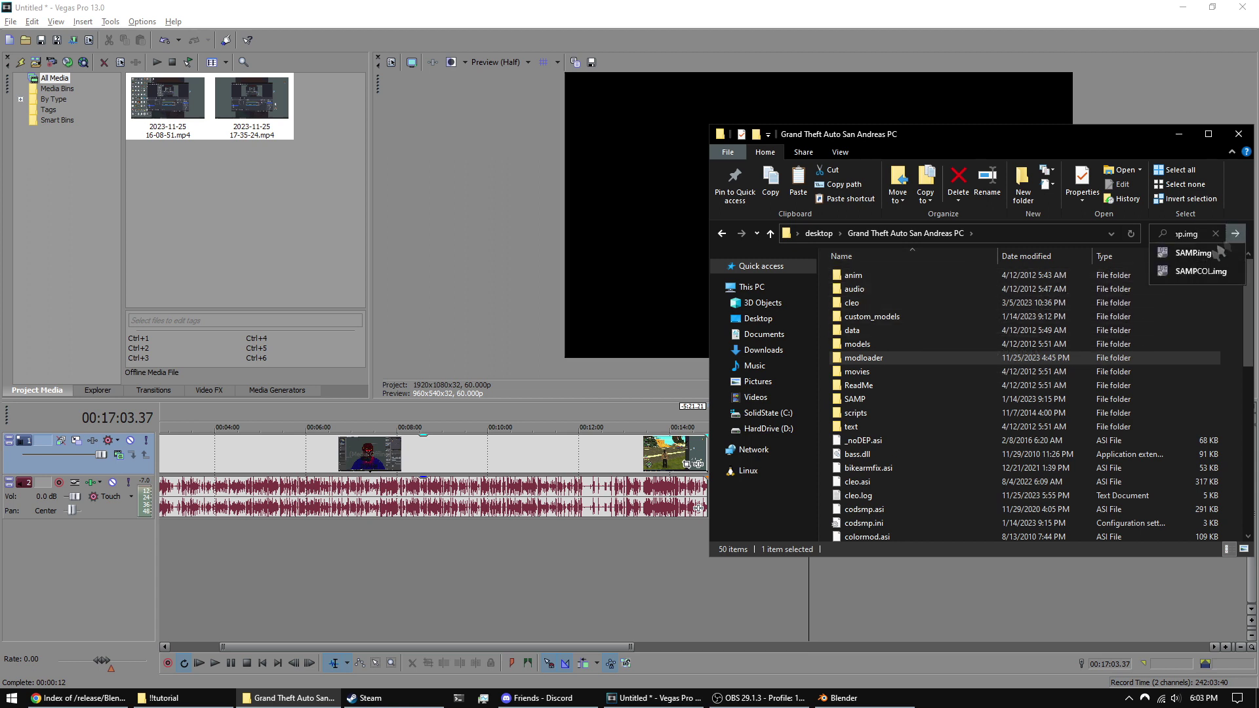
left_click(666, 394)
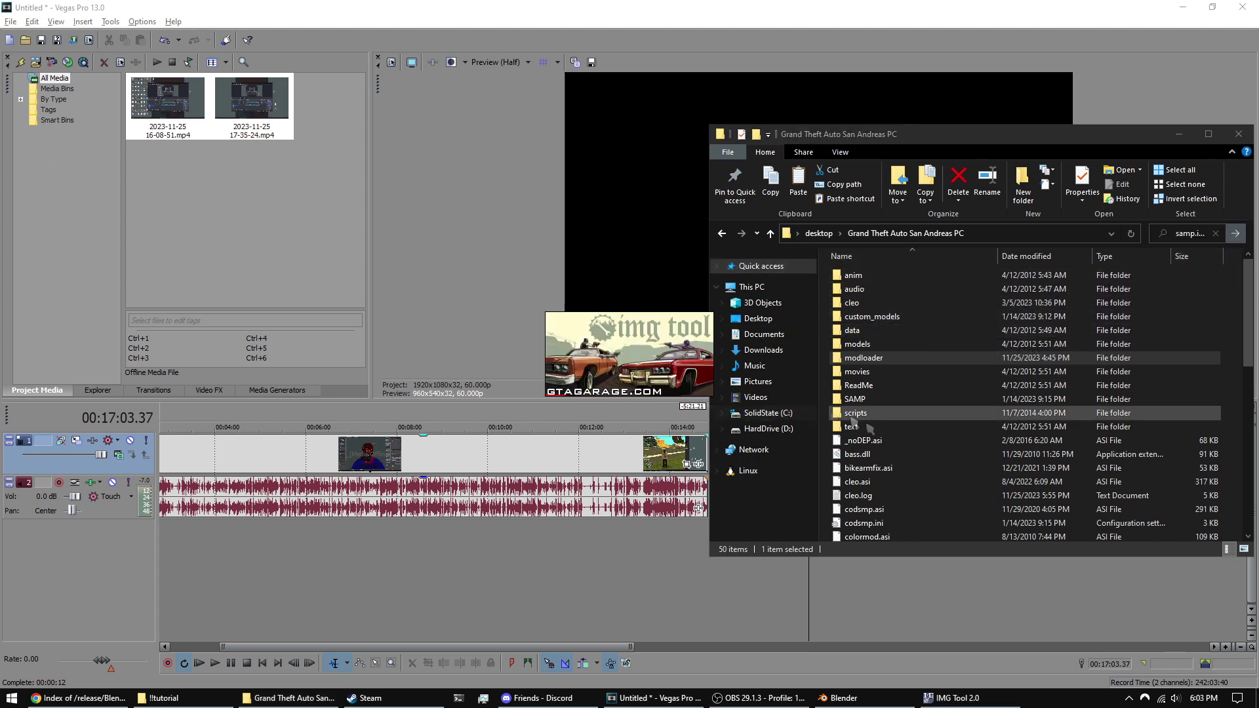
left_click(531, 298)
left_click(552, 312)
double_click(834, 321)
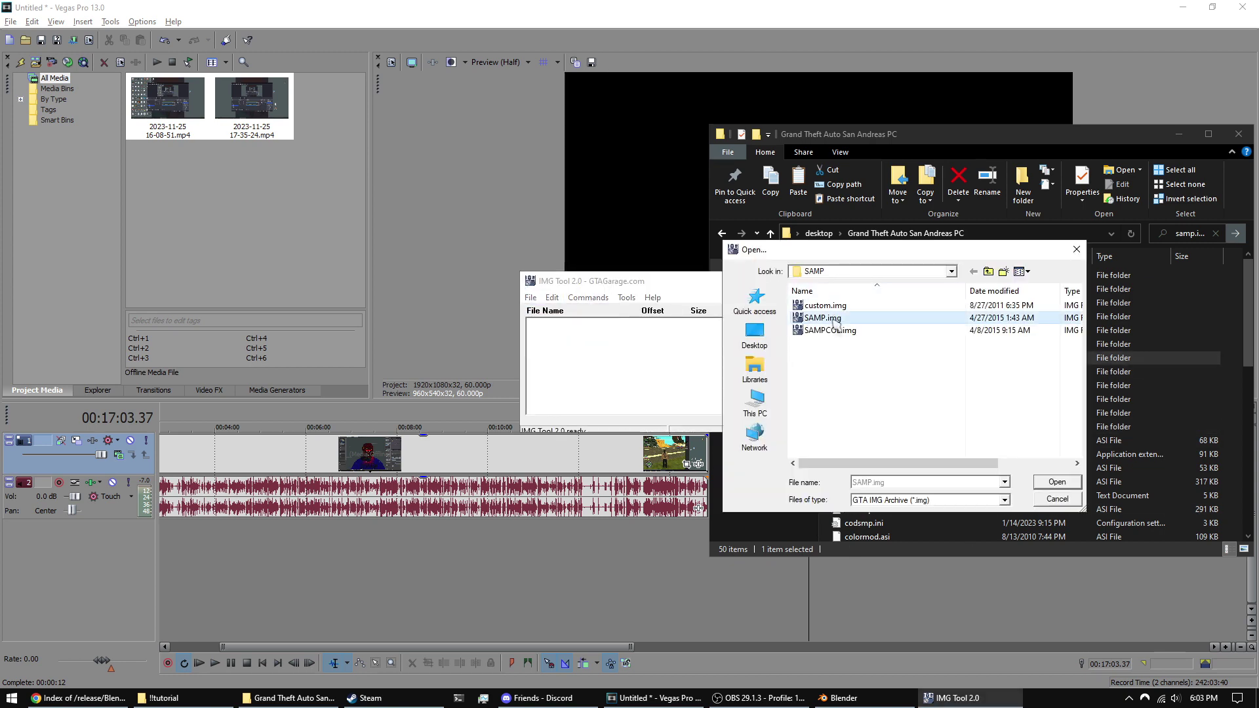
- Find HardHat1.dff in the SAMP.img archive and extract it to the desktop
left_click_drag(517, 271, 417, 76)
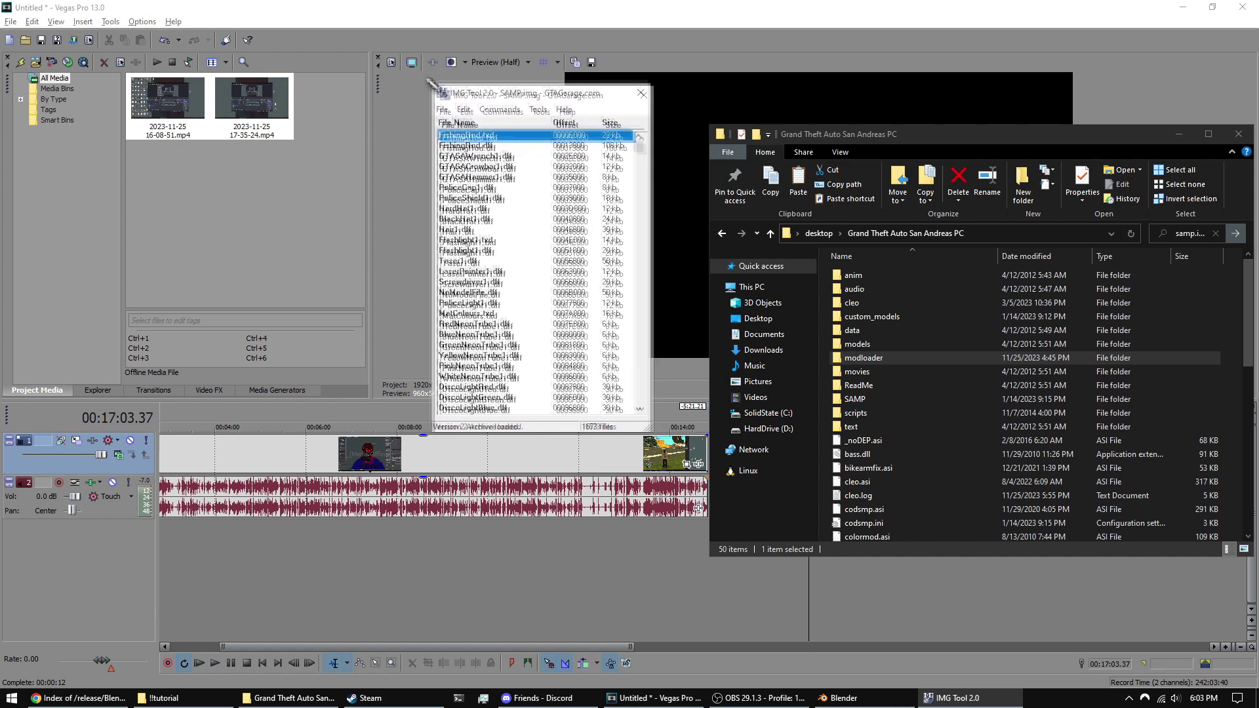
scroll(474, 293, "down", 15)
scroll(475, 293, "down", 20)
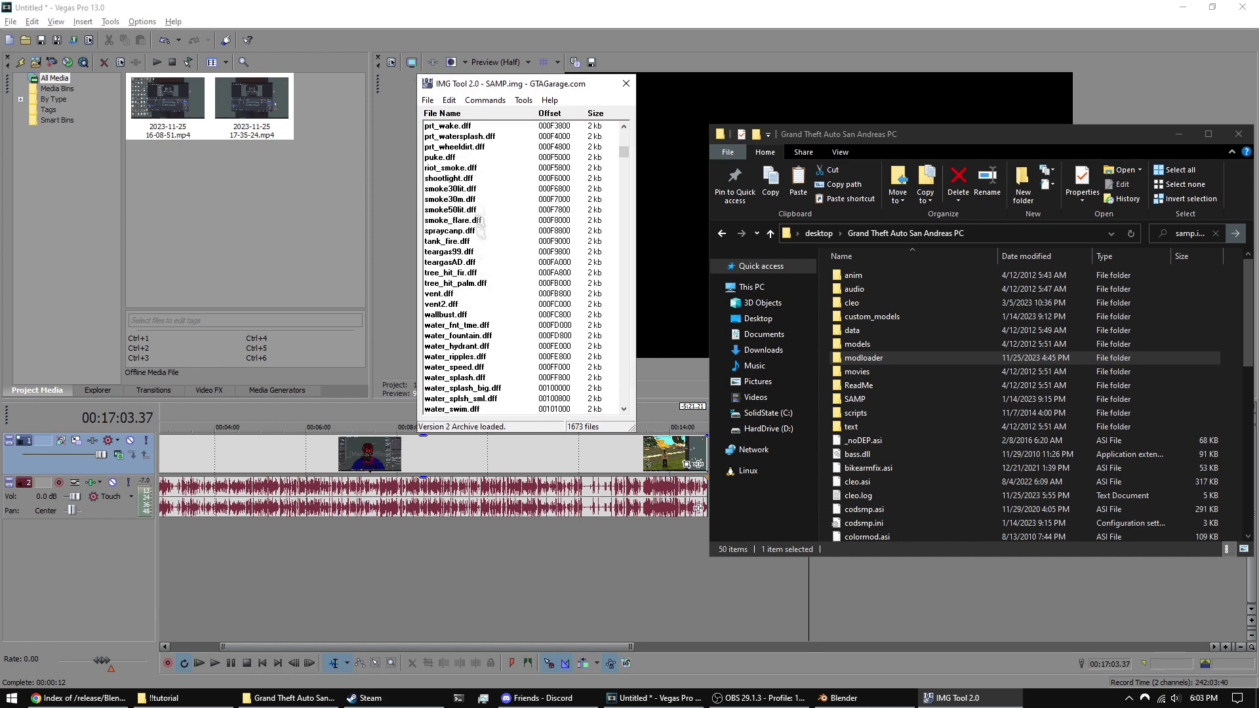
left_click(449, 99)
left_click(460, 113)
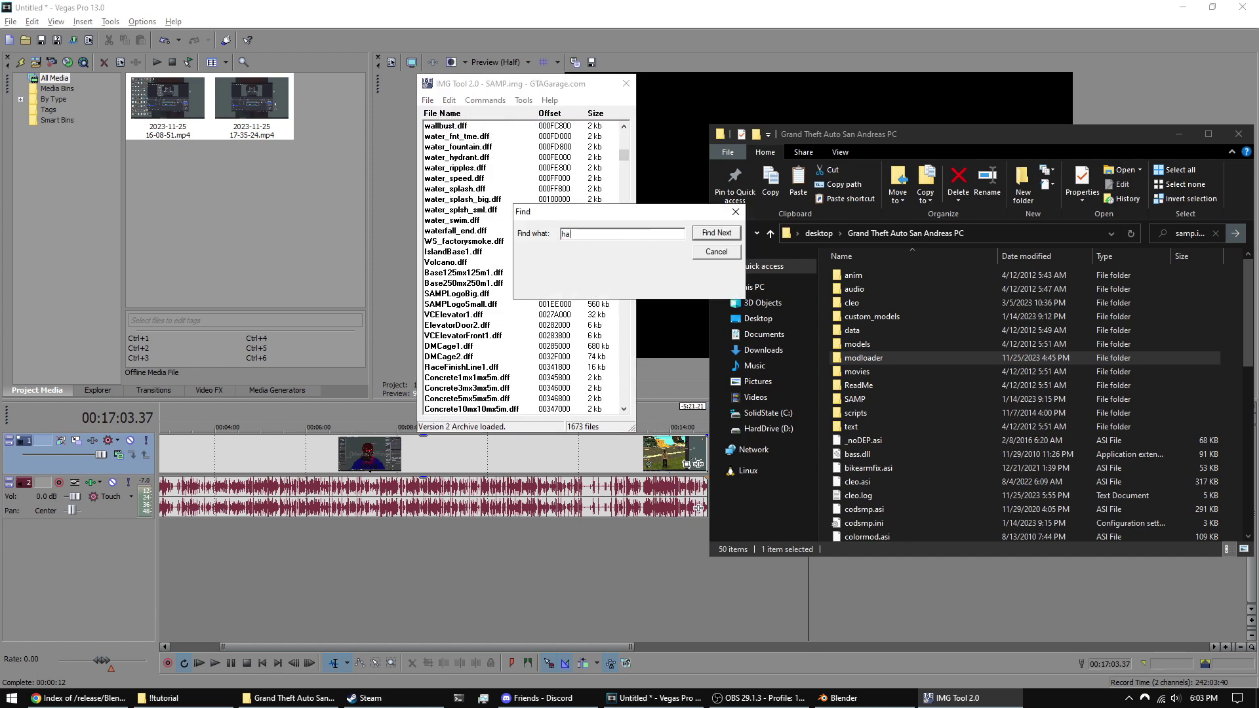
left_click(714, 234)
scroll(476, 187, "up", 2)
right_click(479, 199)
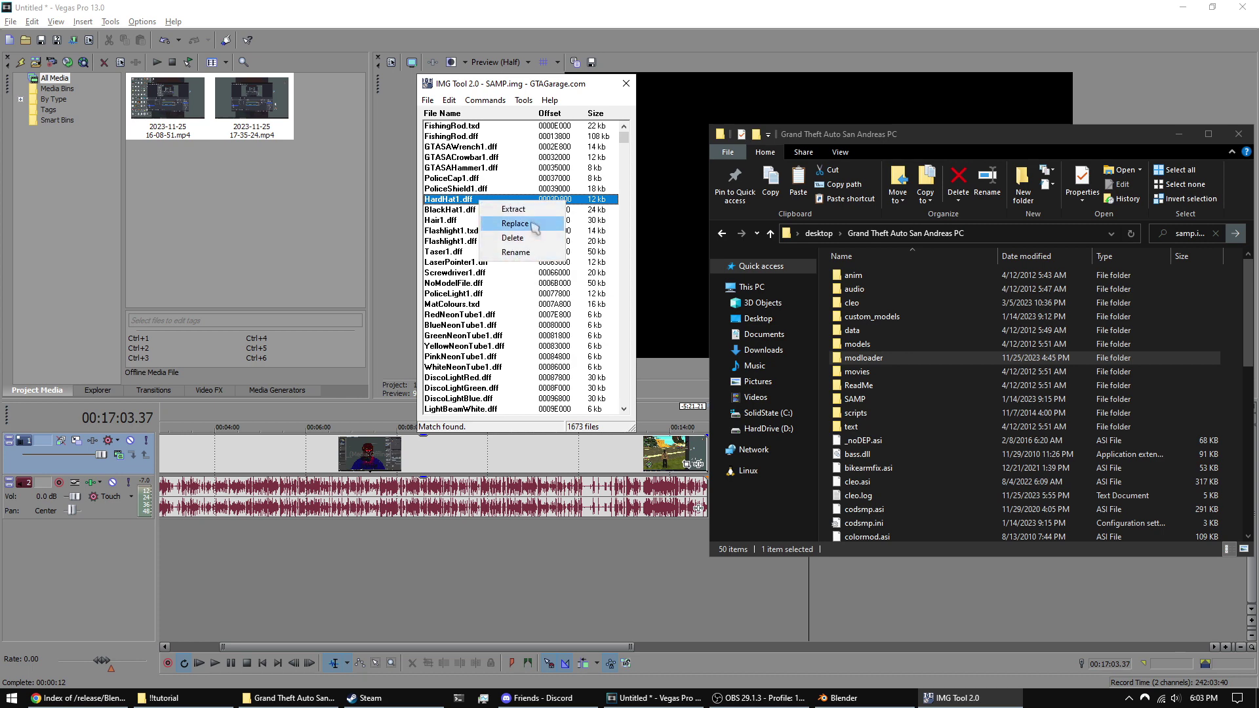
left_click(504, 225)
left_click(646, 436)
- Search the archive for "mat" and extract MatClothes.txd to the desktop
left_click(449, 99)
left_click(486, 144)
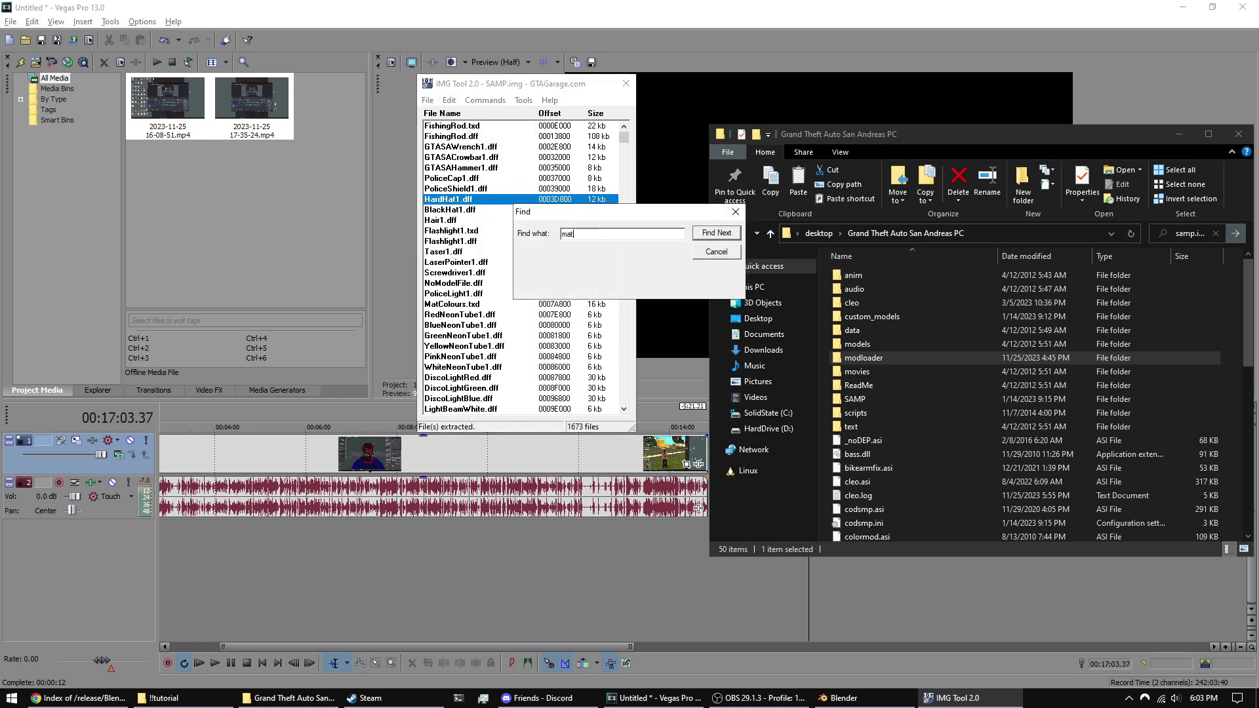
key("Return")
scroll(485, 315, "down", 2)
right_click(486, 315)
left_click(525, 336)
left_click(648, 433)
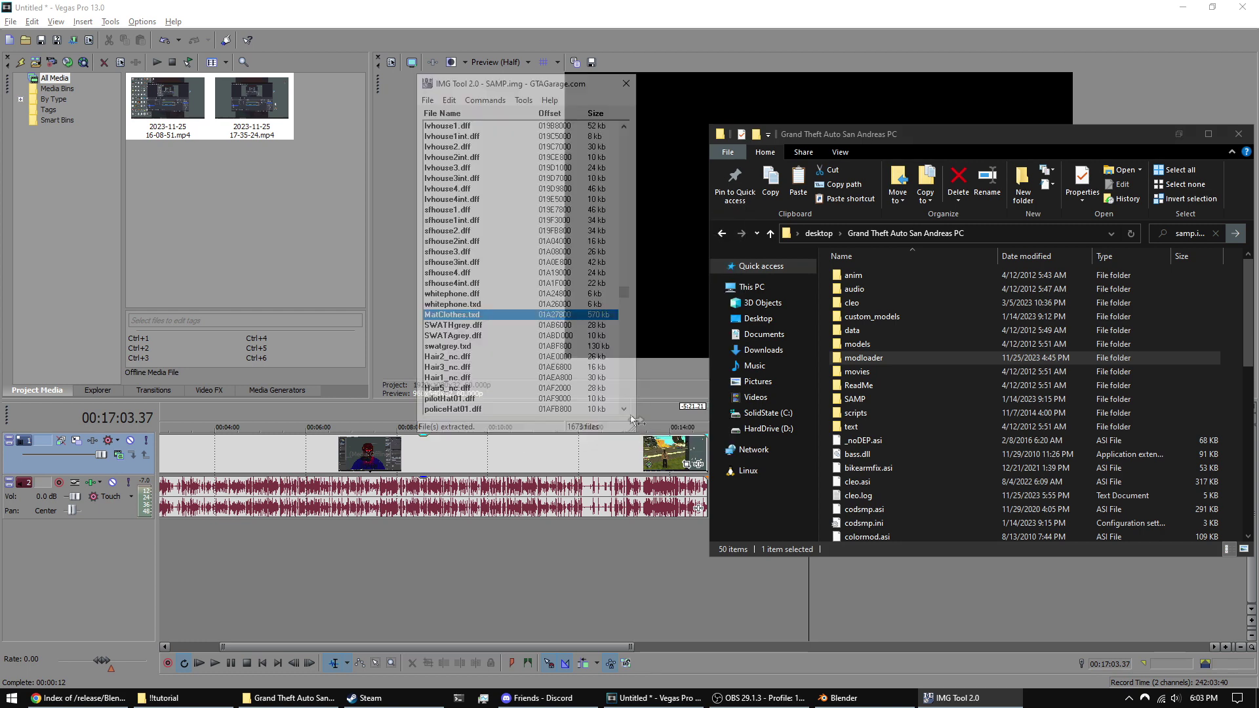
- Move HardHat1.dff and MatClothes.txd to an empty area of the desktop and open MatClothes.txd in Magic.TXD
key("super+d")
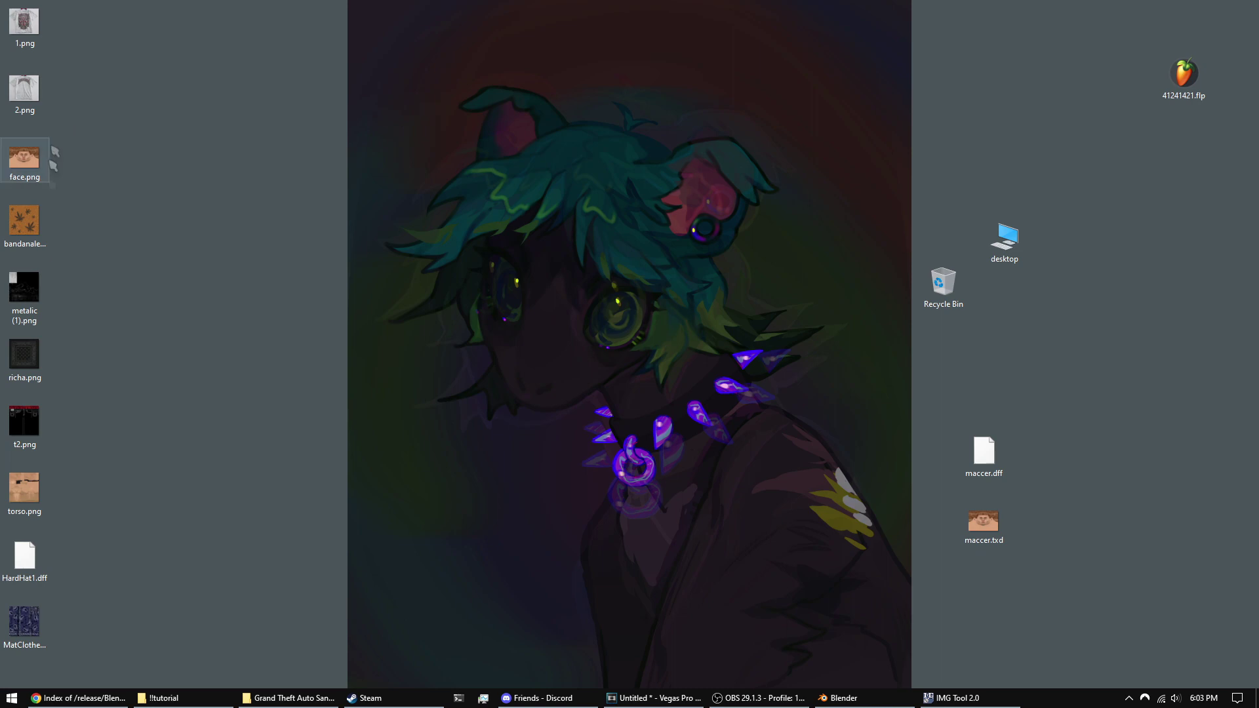
left_click_drag(68, 639, 13, 547)
left_click_drag(24, 620, 392, 504)
left_click(392, 511)
double_click(392, 512)
- Preview the bandana, cap and skully textures throughout MatClothes.txd to find one for the hard hat
left_click(470, 289)
left_click(439, 399)
left_click(564, 223)
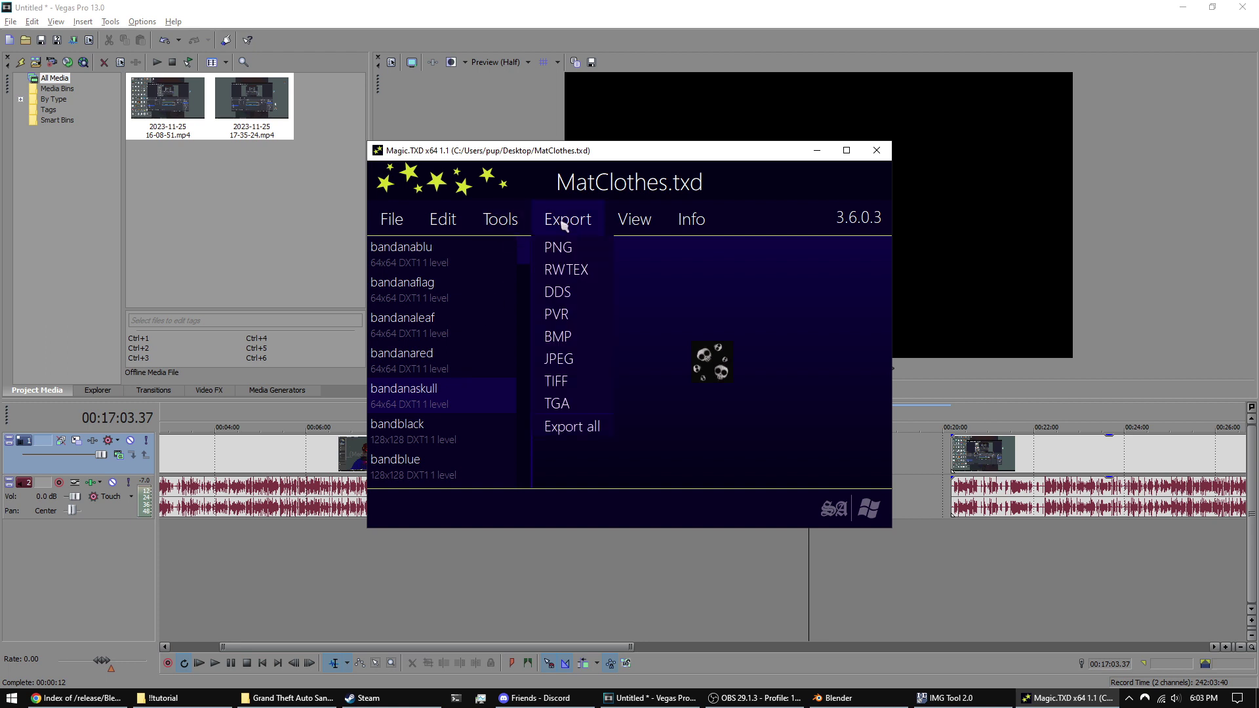
left_click(452, 429)
scroll(451, 420, "down", 3)
left_click(456, 363)
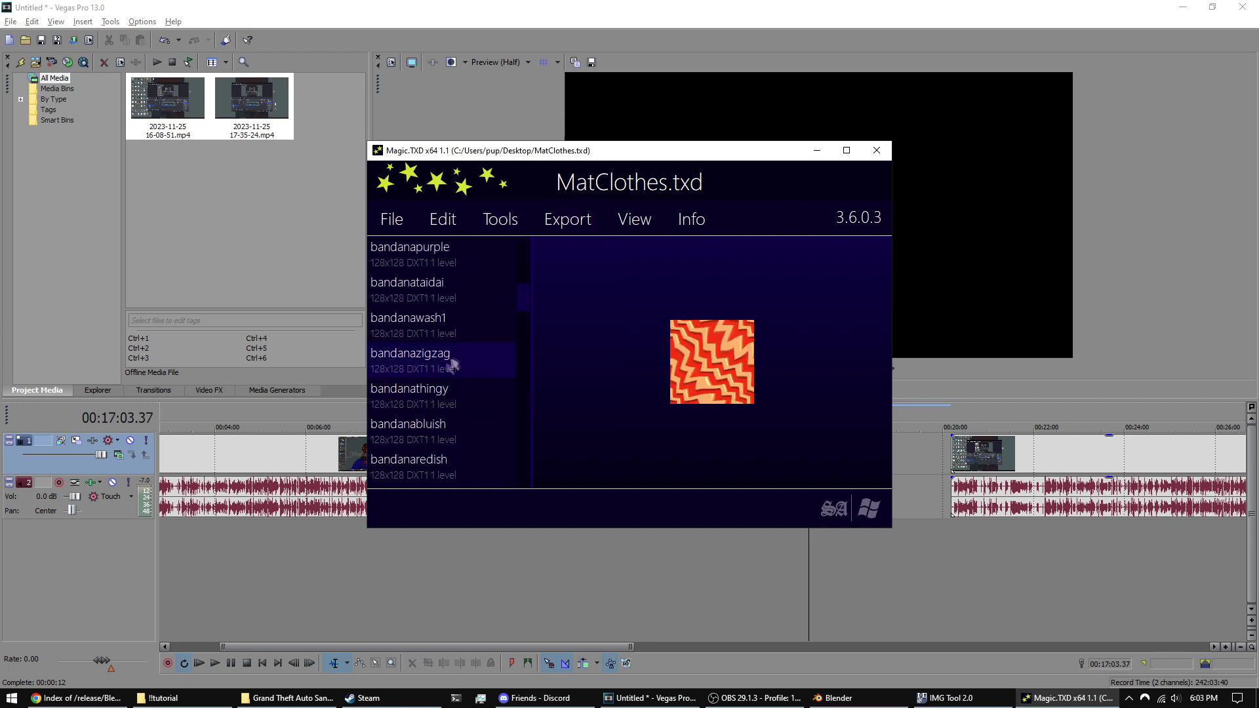
scroll(445, 393, "down", 2)
left_click(452, 329)
left_click(440, 403)
left_click(440, 416)
scroll(440, 410, "down", 3)
left_click(440, 408)
left_click(438, 427)
scroll(437, 446, "down", 3)
left_click(449, 397)
left_click(444, 455)
scroll(444, 455, "down", 3)
left_click(448, 430)
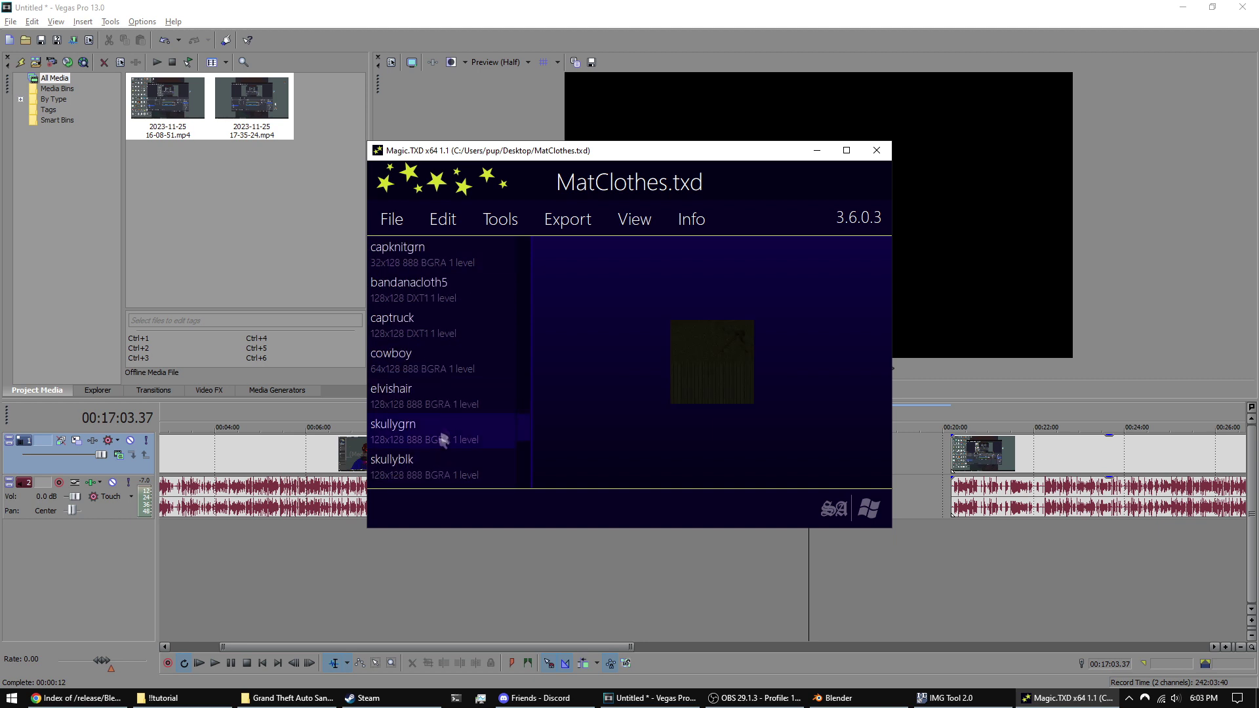
scroll(437, 453, "down", 3)
left_click(437, 426)
left_click(430, 467)
scroll(432, 452, "down", 1)
left_click(432, 467)
- Go back to the start of the texture list and compare the bandanaflag, bandanaleaf, bandanared and bandanaskull textures
scroll(439, 419, "up", 15)
left_click(431, 326)
left_click(439, 325)
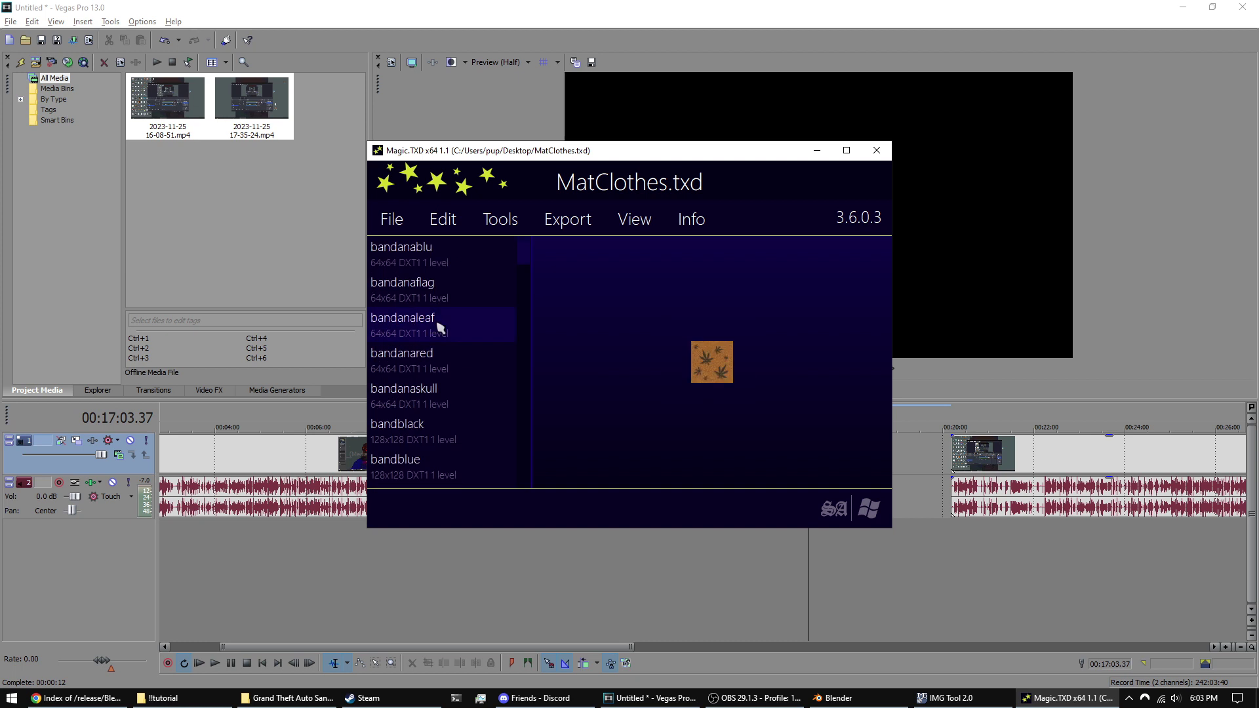
left_click(444, 283)
left_click(439, 317)
left_click(436, 369)
left_click(430, 400)
left_click(453, 360)
left_click(443, 321)
left_click(464, 295)
left_click(461, 273)
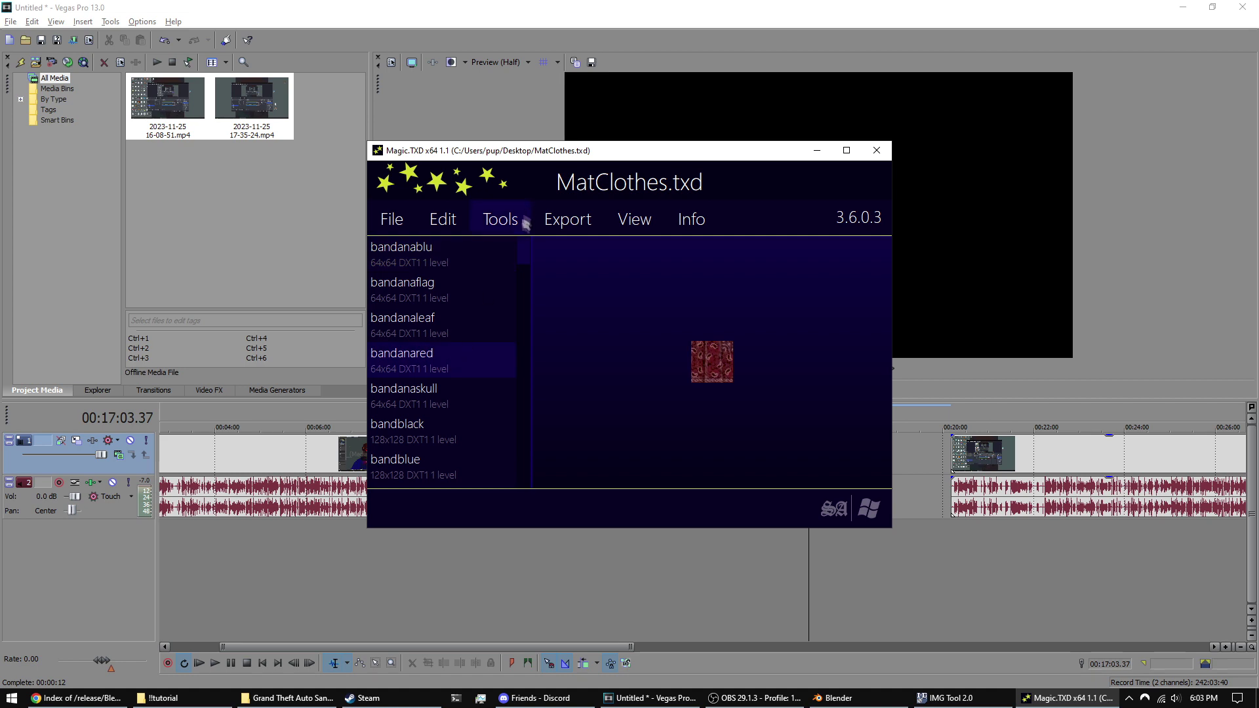
- Export the bandanared texture to the desktop as bandanared.png and place the file beside HardHat1.dff
left_click(565, 219)
left_click(555, 245)
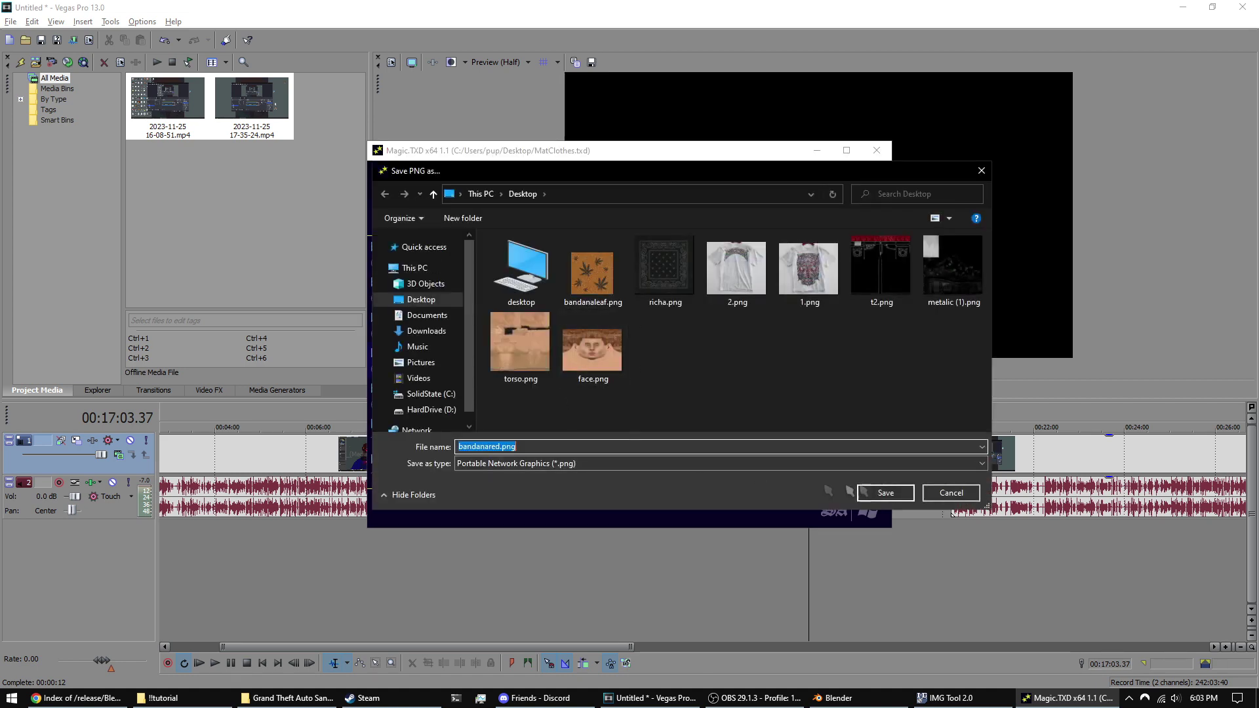
left_click(872, 492)
key("super+d")
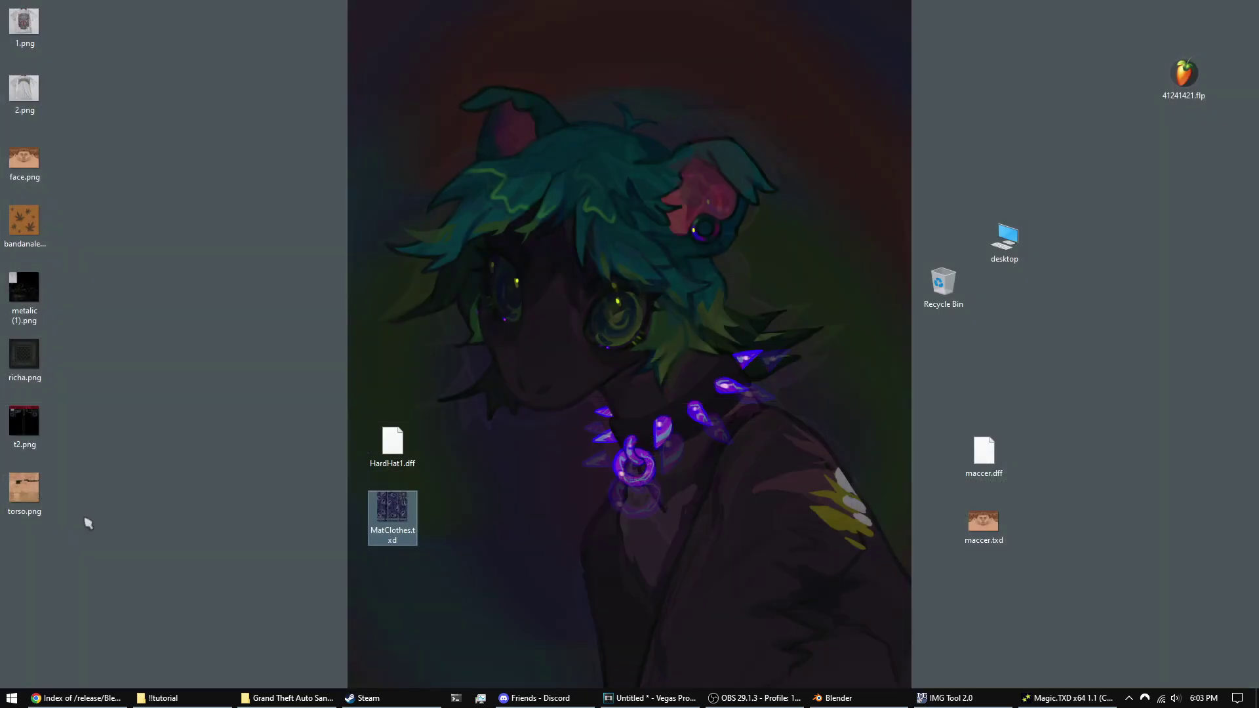
left_click(105, 558)
left_click_drag(24, 554, 334, 443)
left_click(581, 483)
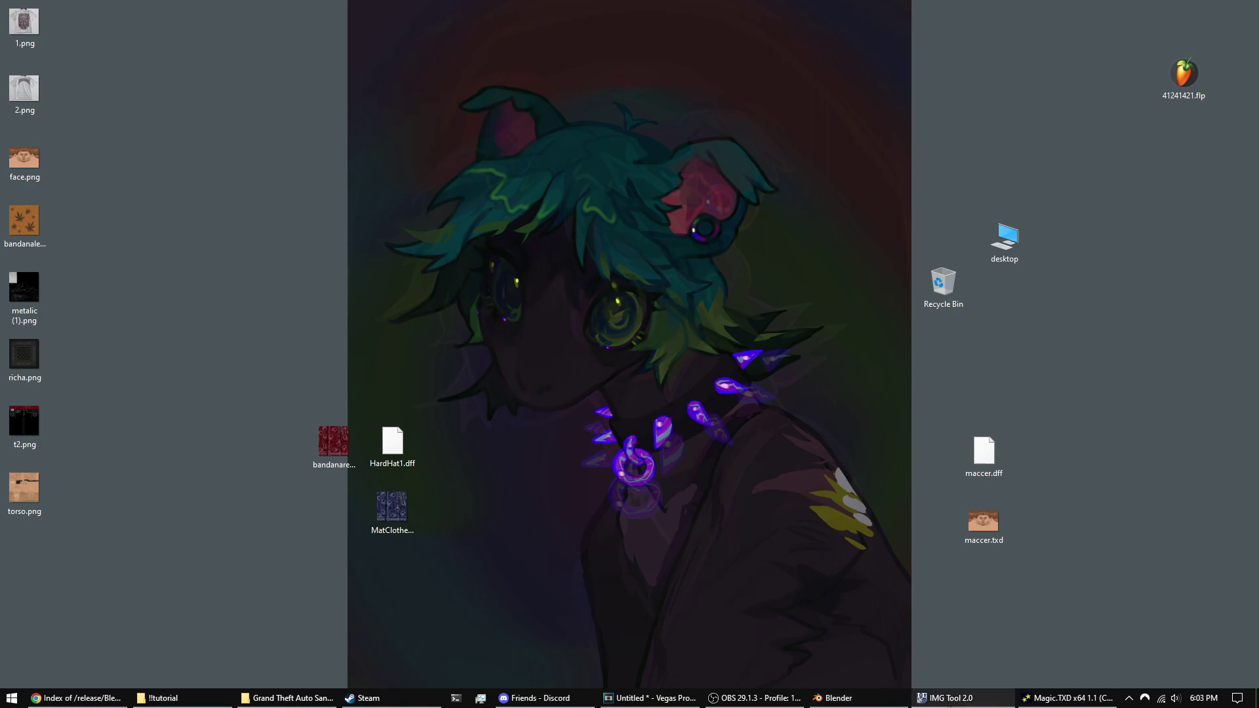
- Switch to Blender and import HardHat1.dff from the desktop with the DFF import type set to Other
left_click(835, 697)
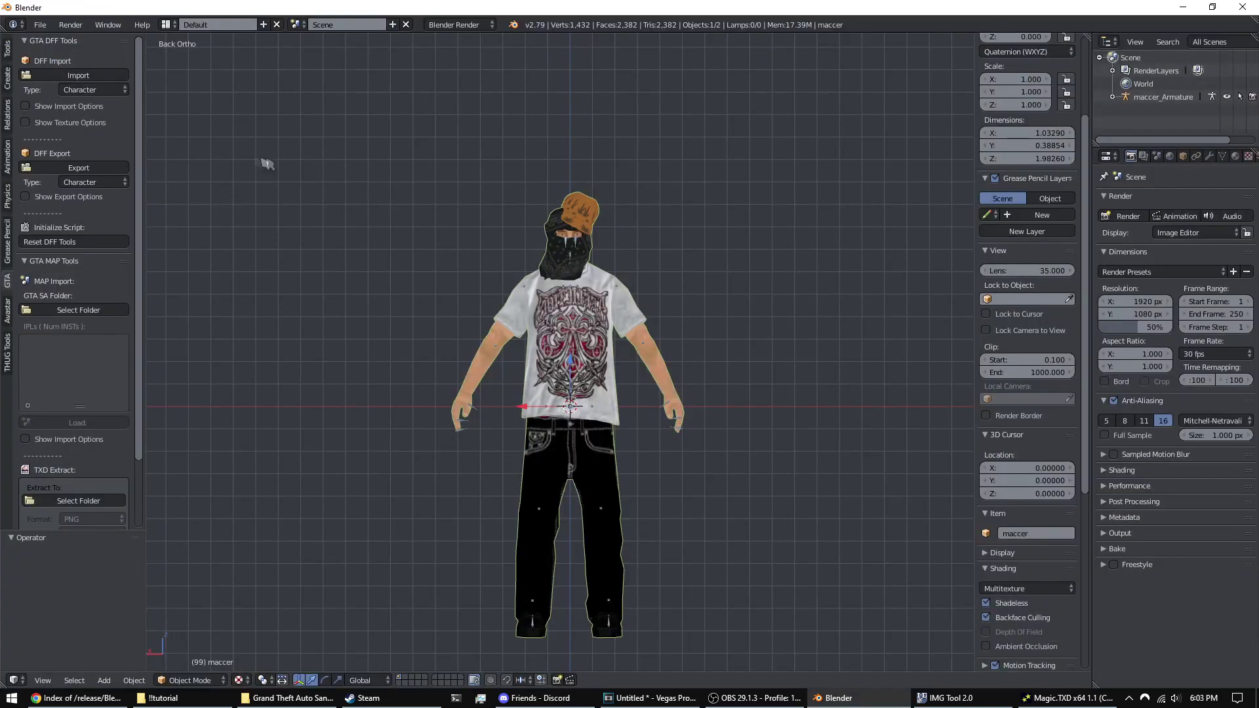
left_click(92, 90)
left_click(96, 105)
left_click(98, 89)
left_click(78, 75)
double_click(198, 116)
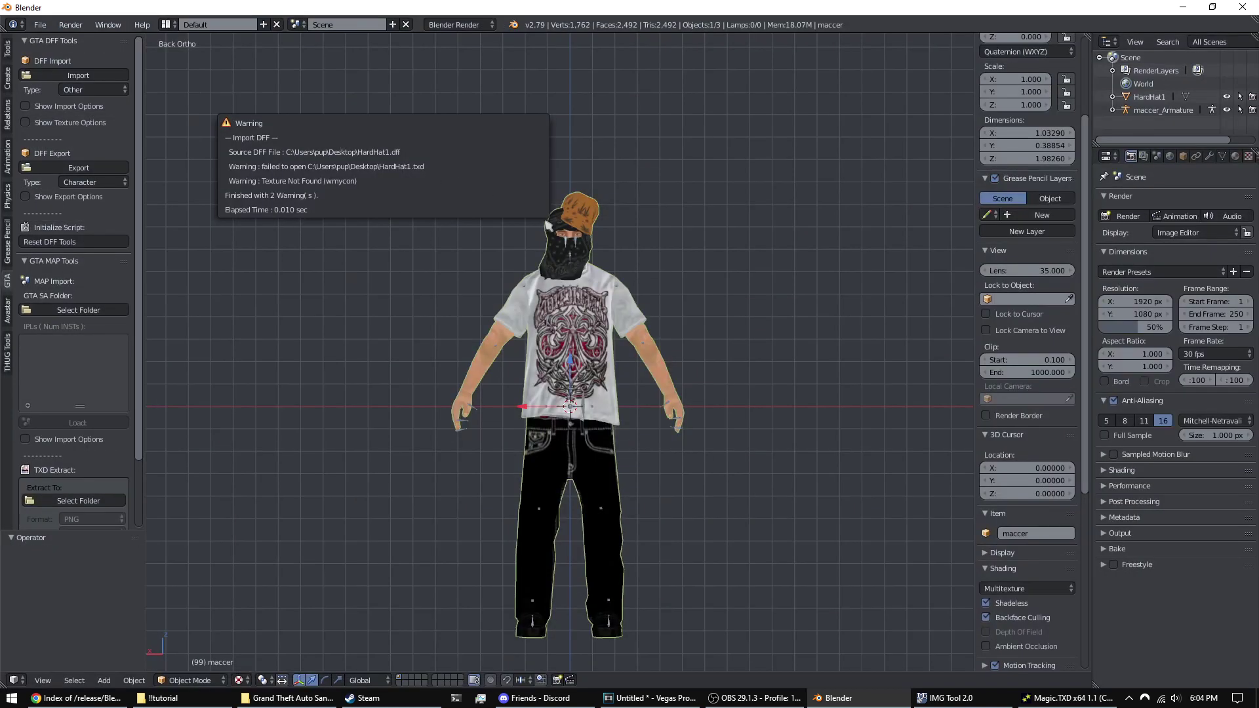
- Raise HardHat1 0.904 along Z to the character's head and rotate it about 91.9° in the back view
scroll(467, 262, "up", 2)
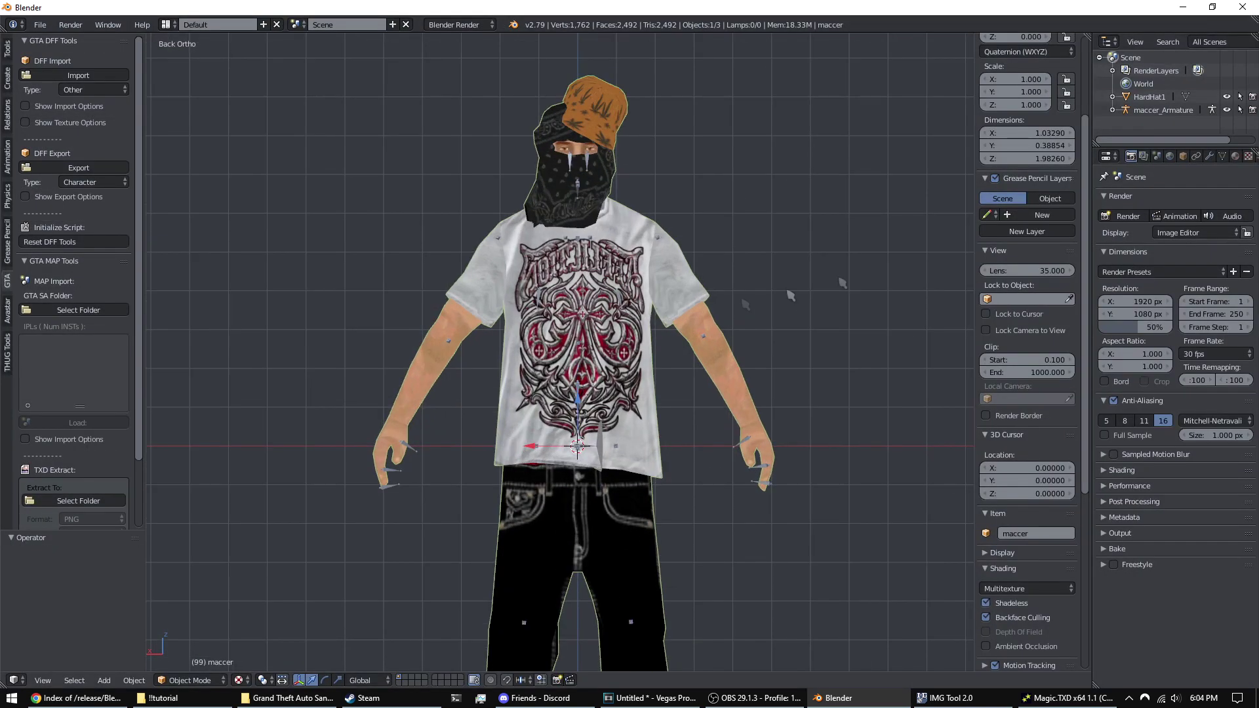
left_click(1148, 97)
key("g")
key("z")
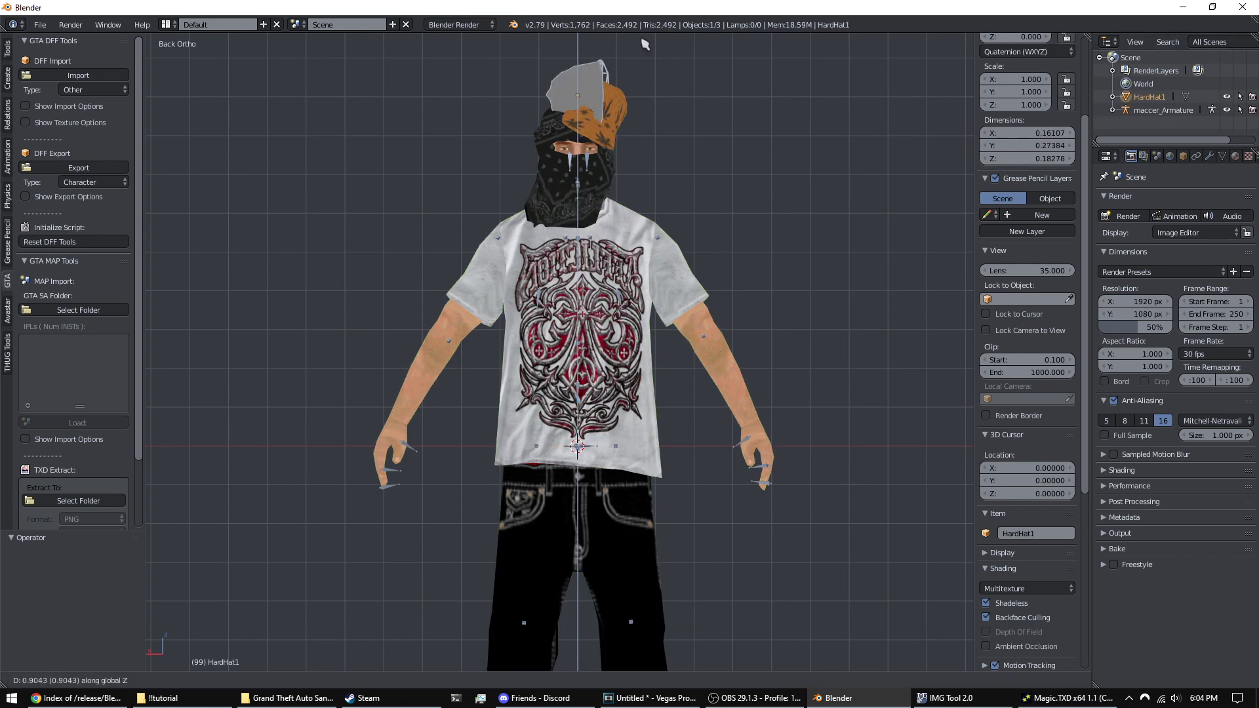
left_click(653, 193)
scroll(653, 193, "up", 2)
key("r")
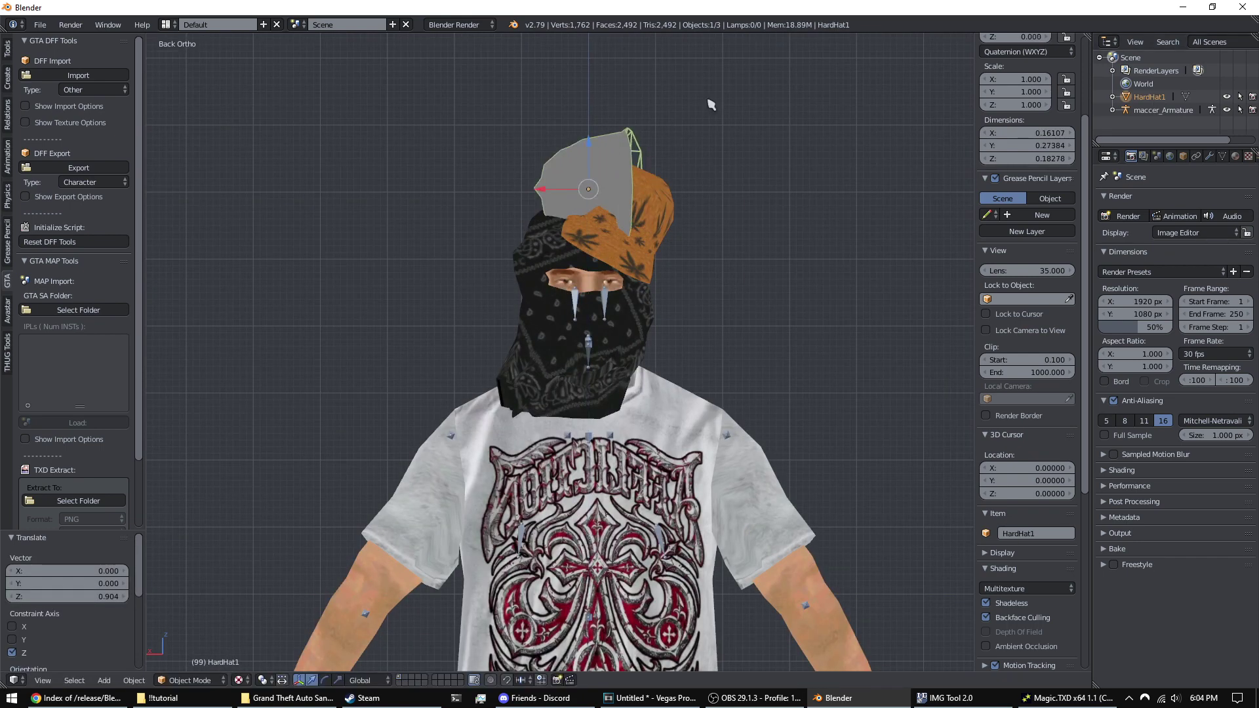
left_click(719, 368)
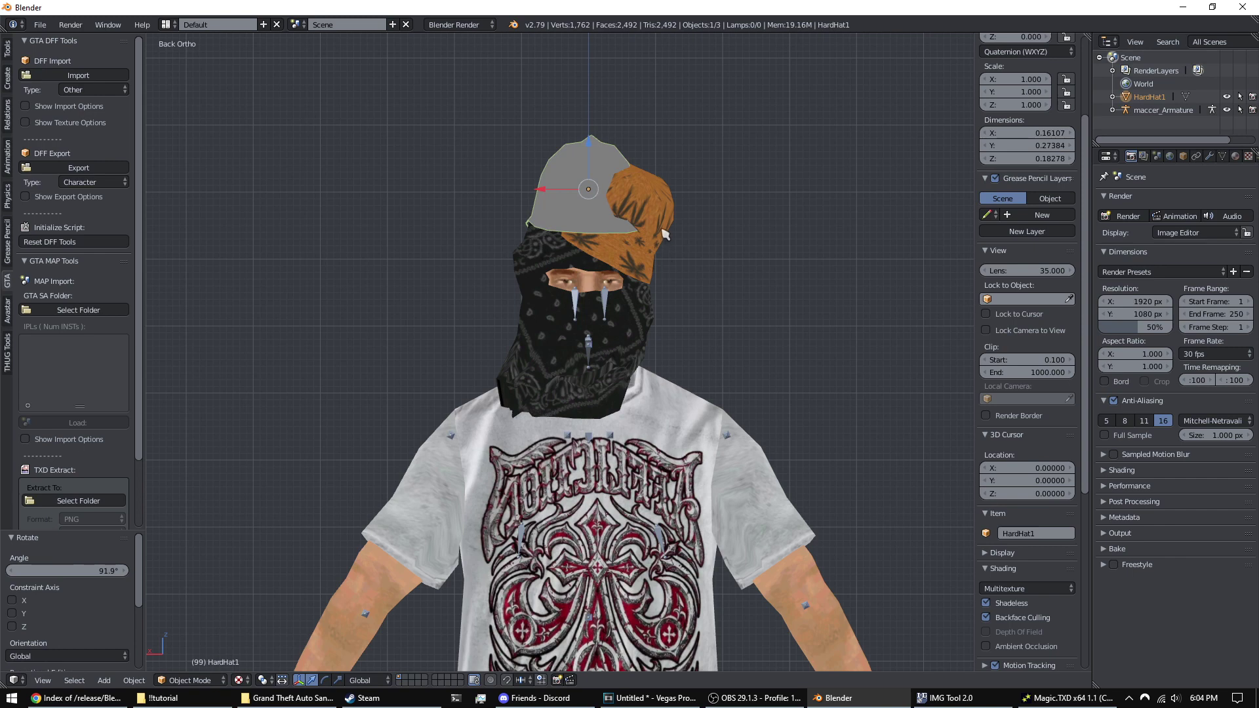
- Enlarge HardHat1 uniformly to a scale of about 1.326 and adjust its height along Z to cover the head
key("s")
key("Escape")
key("g")
key("z")
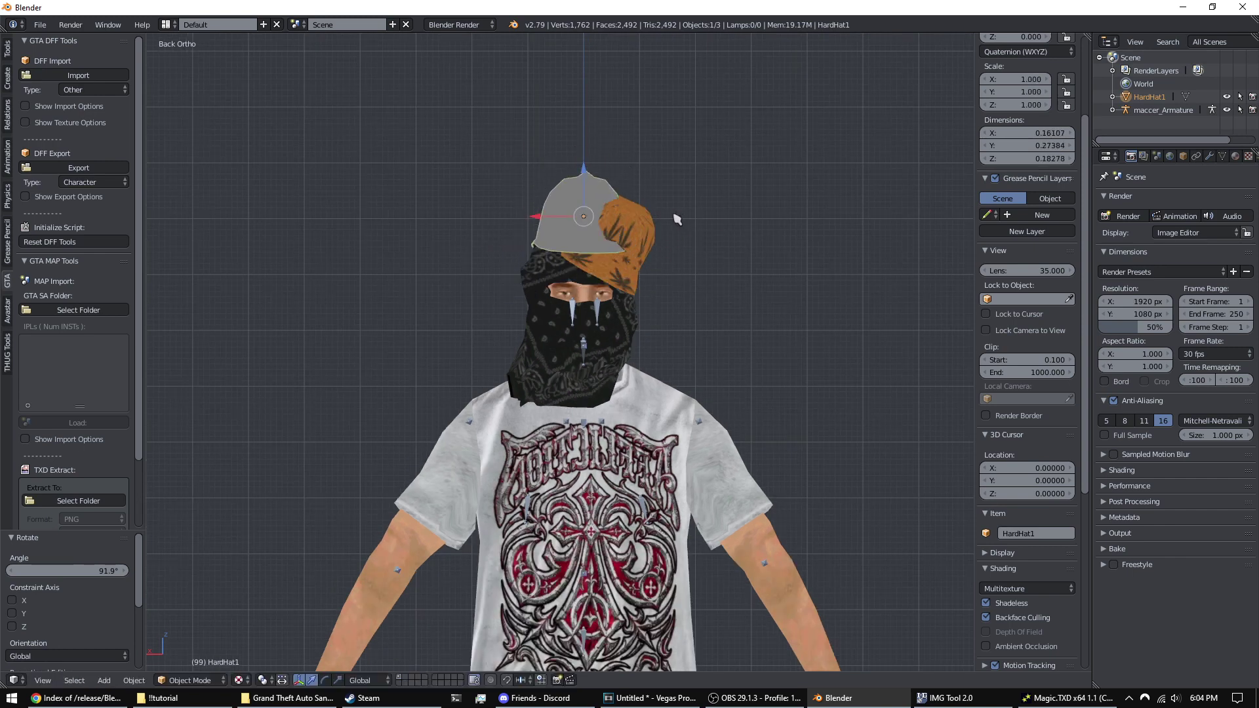
left_click(666, 257)
key("g")
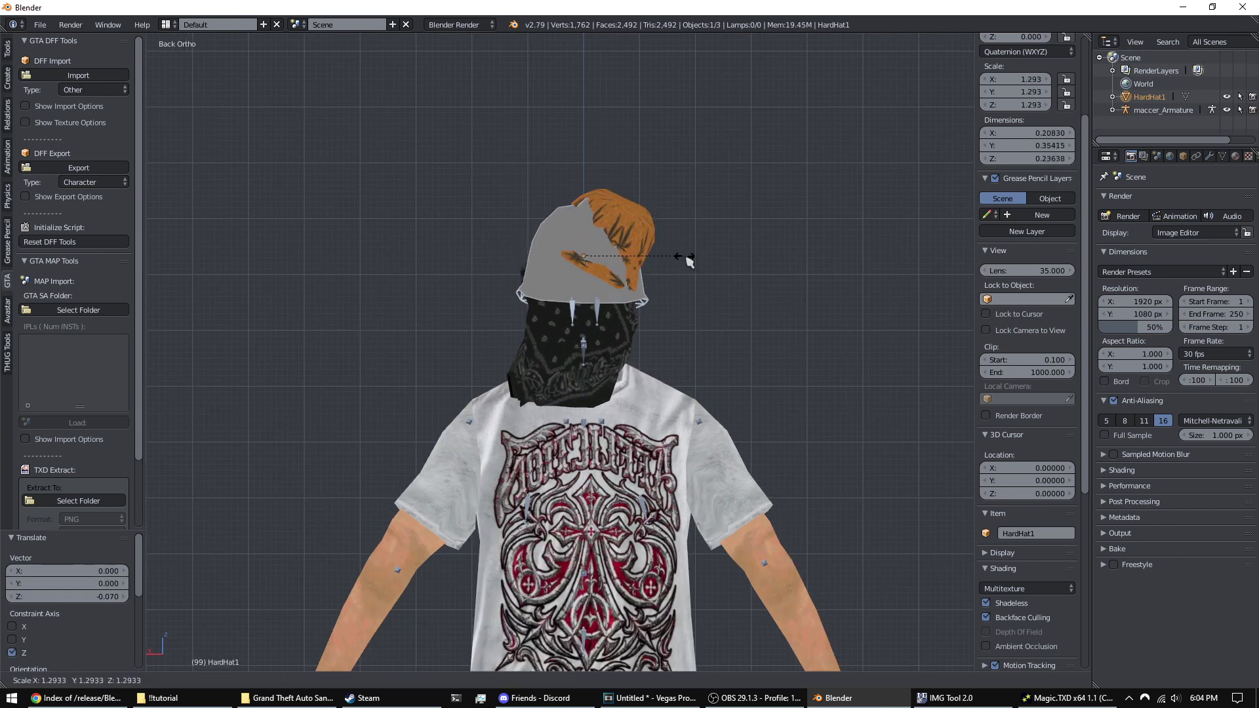
left_click(687, 234)
key("s")
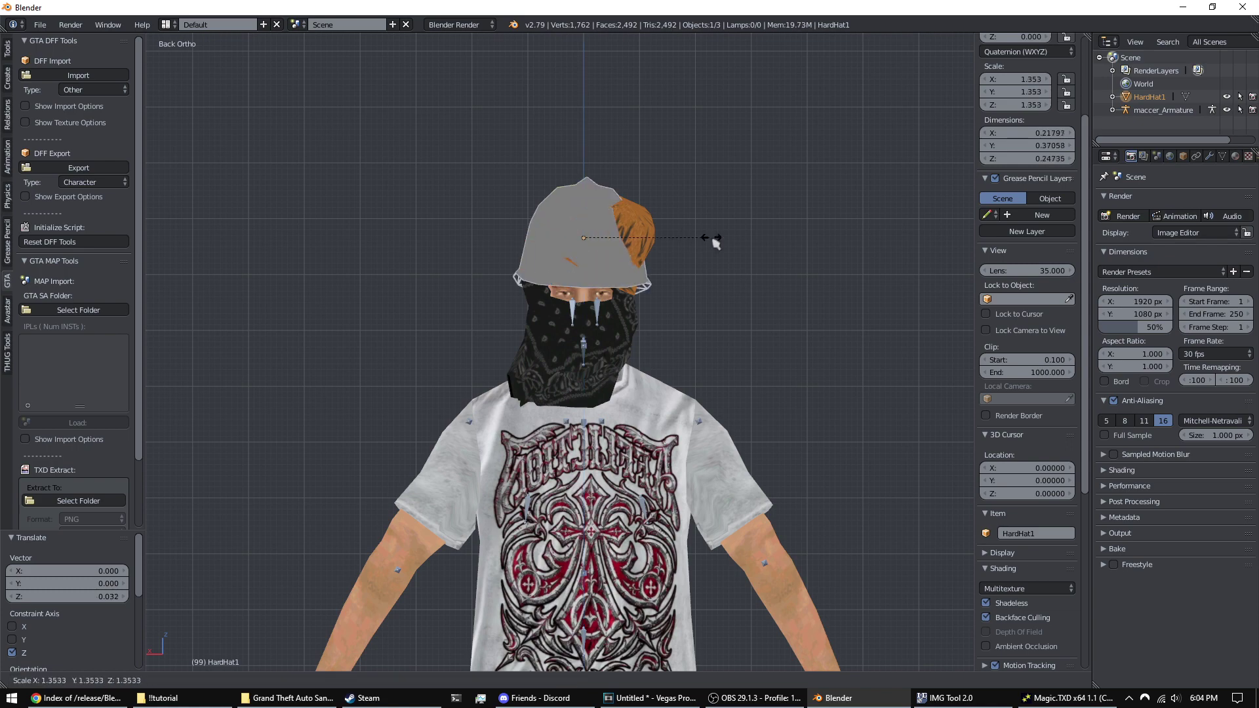
left_click(700, 256)
key("g")
key("z")
left_click(703, 267)
- Enter Edit Mode on the maccer mesh and select a vertex on the orange bucket hat
right_click(647, 219)
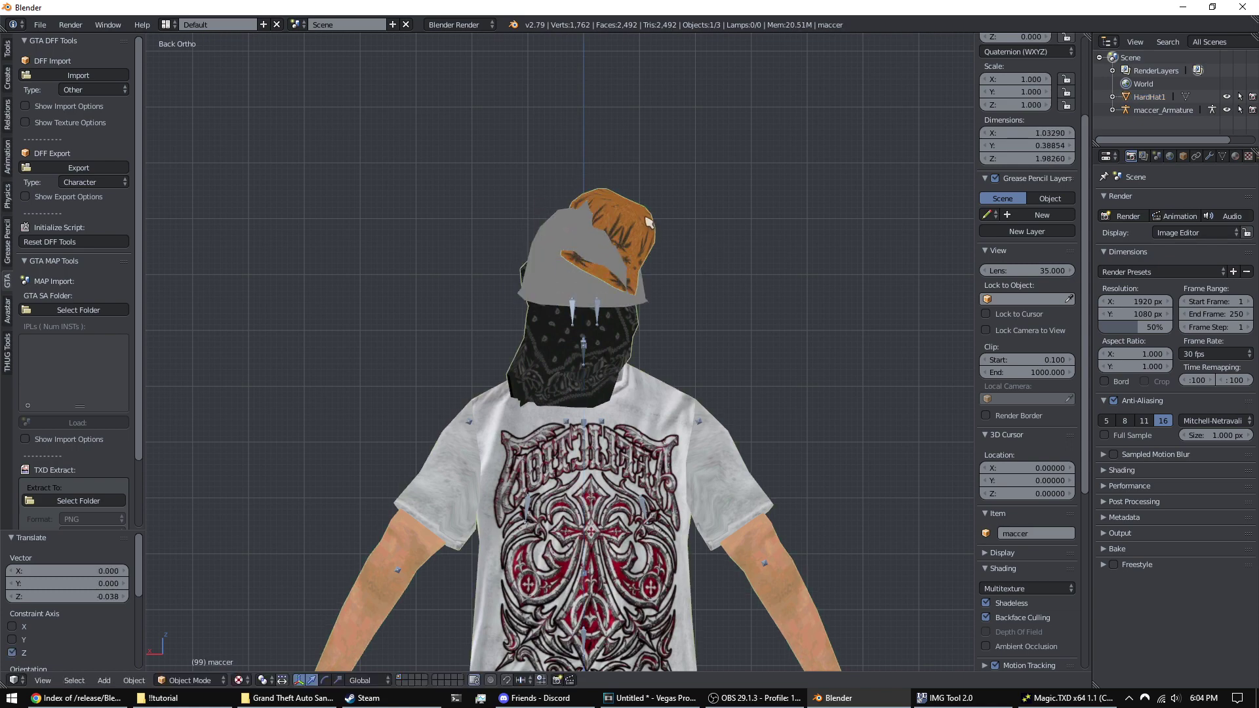
key("Tab")
right_click(648, 224)
- Try to select the whole bucket hat as linked geometry, delimiting by Material, UVs and Normal
key("l")
right_click(651, 222)
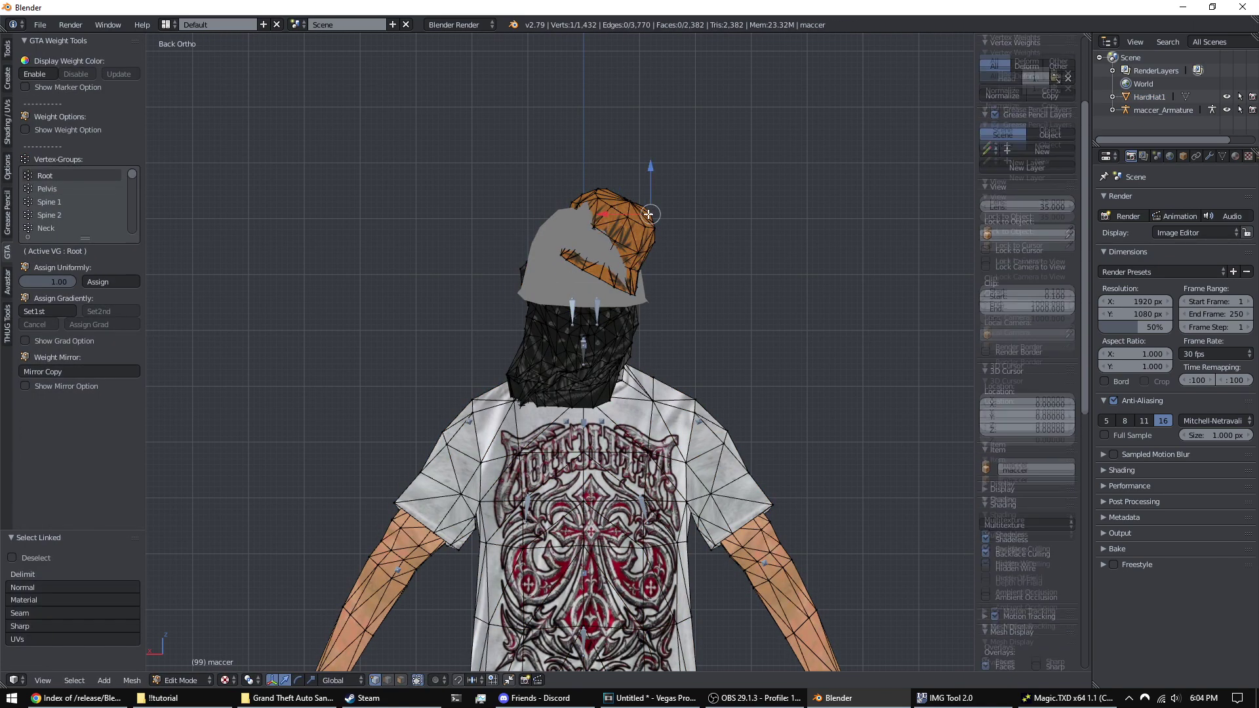
right_click(629, 218)
scroll(572, 254, "up", 3)
left_click(29, 600)
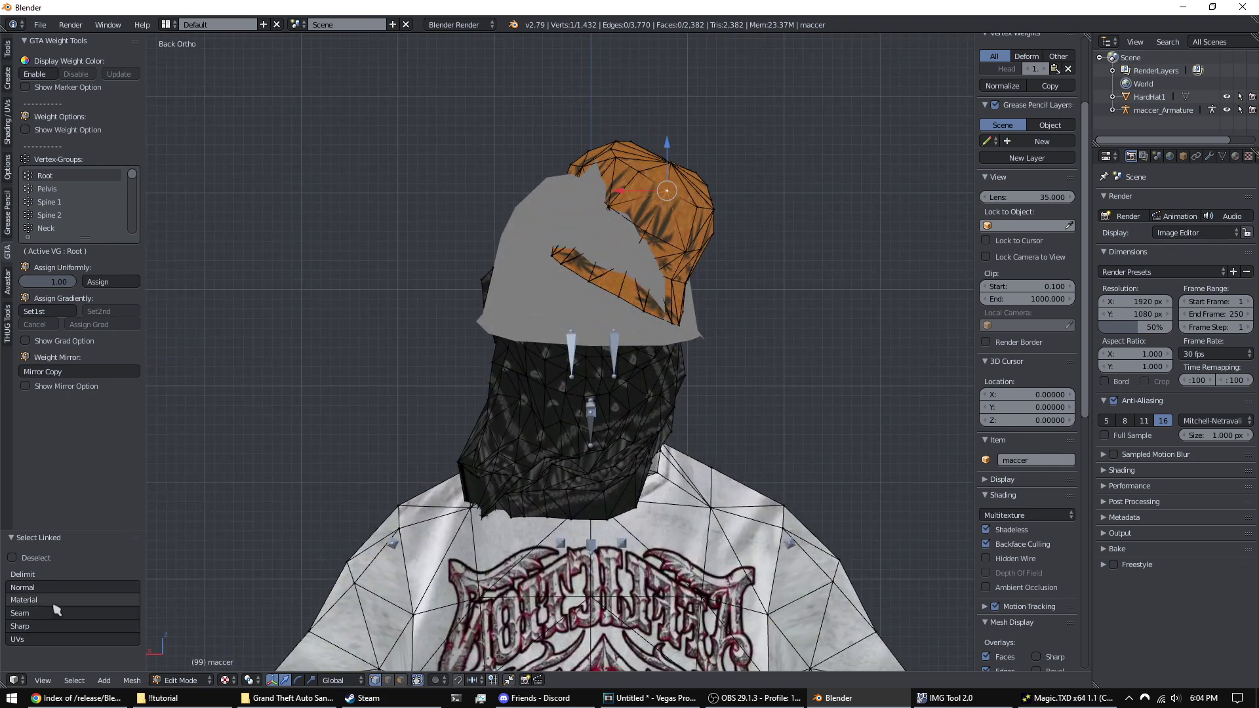
key("l")
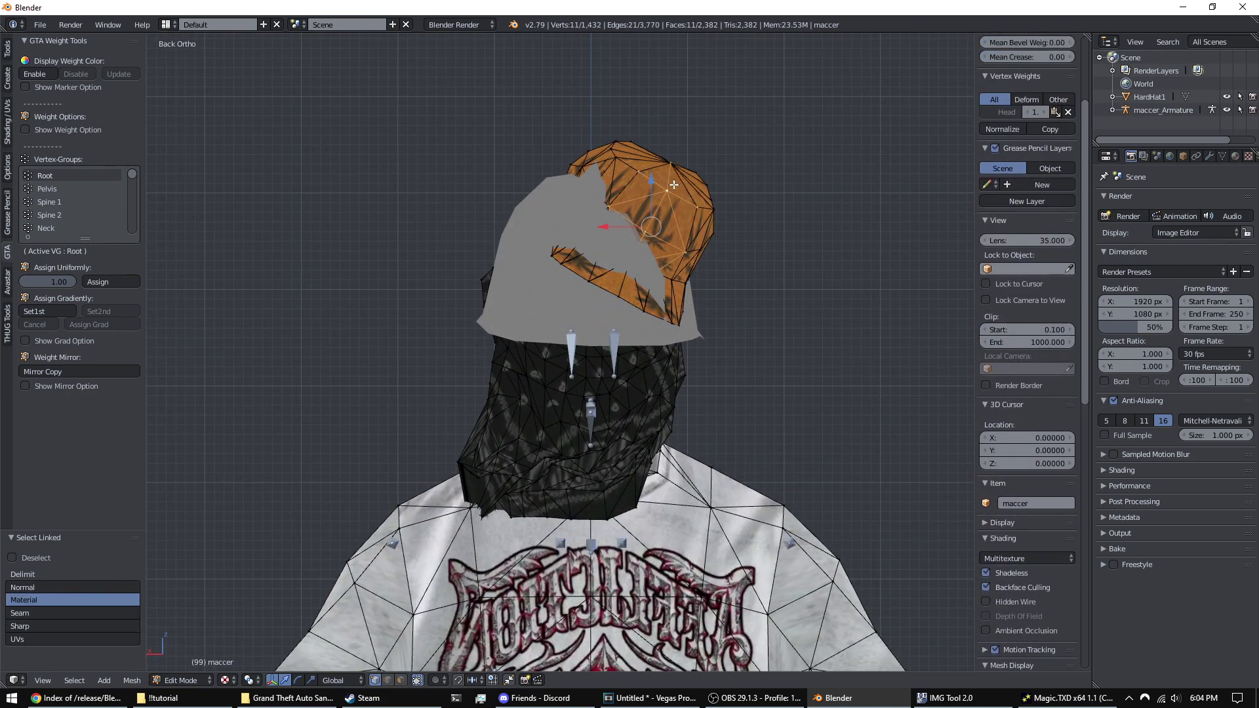
left_click(59, 639)
right_click(711, 190)
key("l")
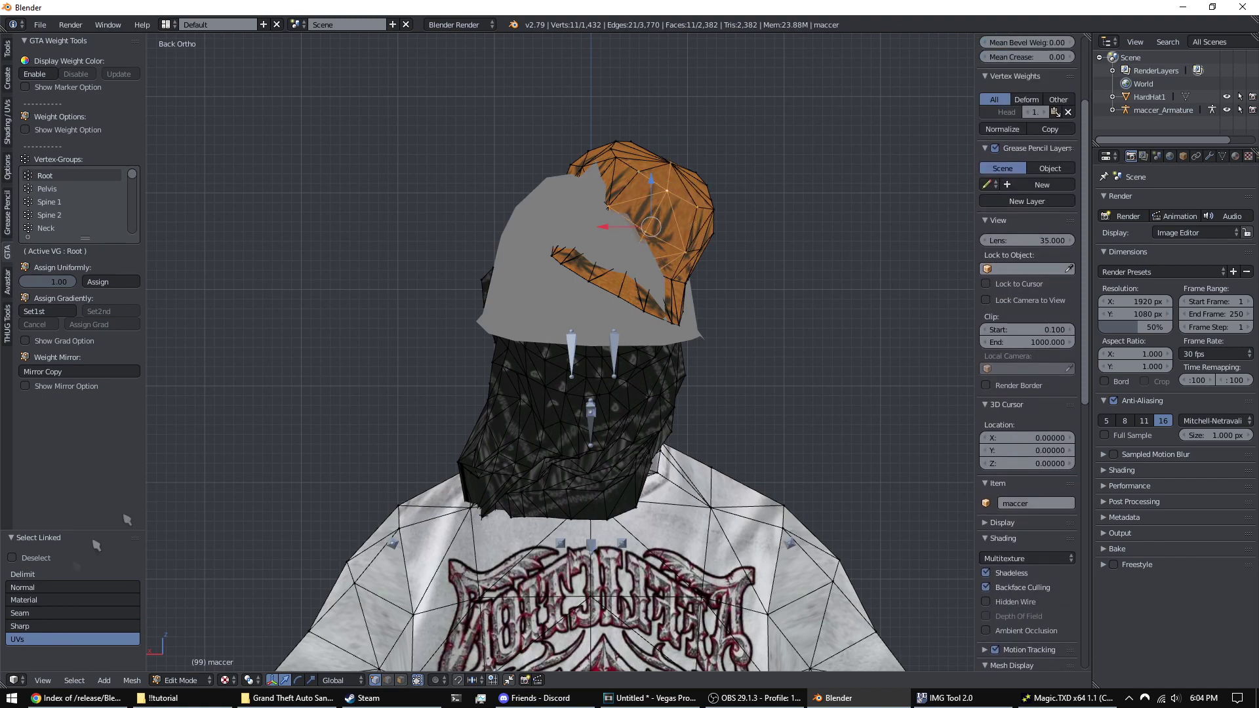
left_click(40, 613)
left_click(39, 600)
key("l")
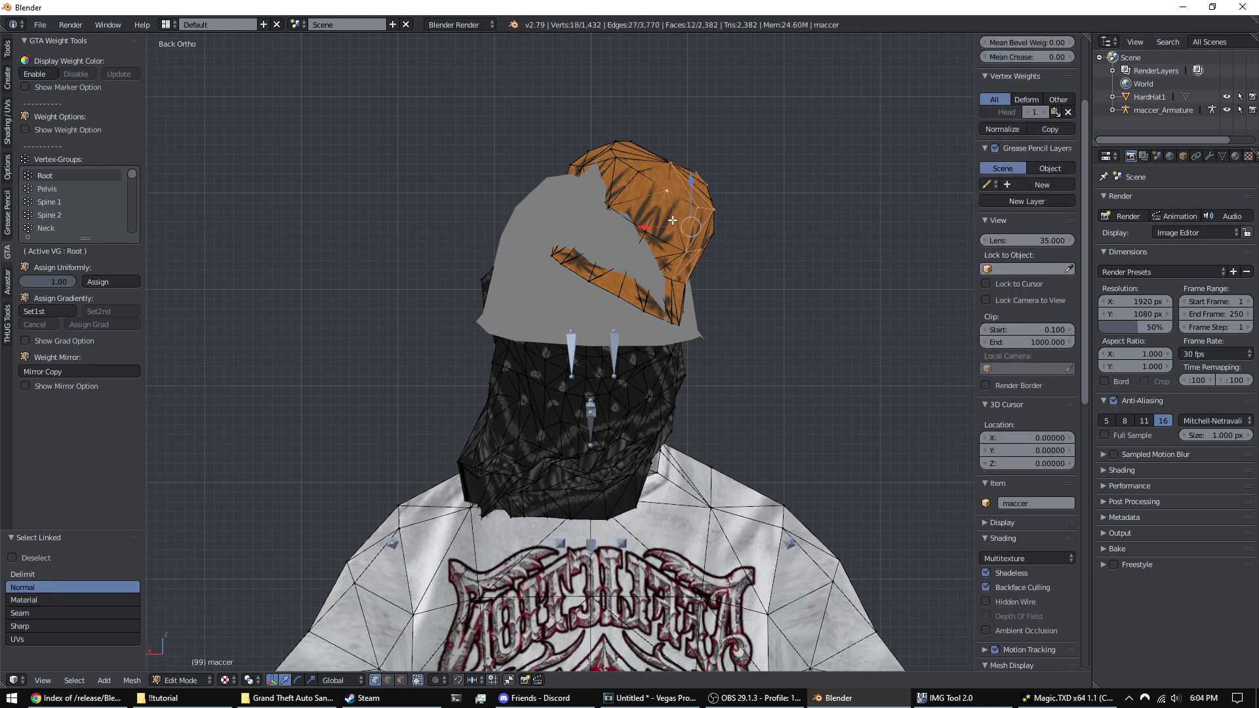
- Select the bucket hat's geometry by material Mat_maccer.008, move it -0.209 in X and 0.071 in Z off the head, and return to Object Mode
right_click(672, 220)
left_click(1235, 156)
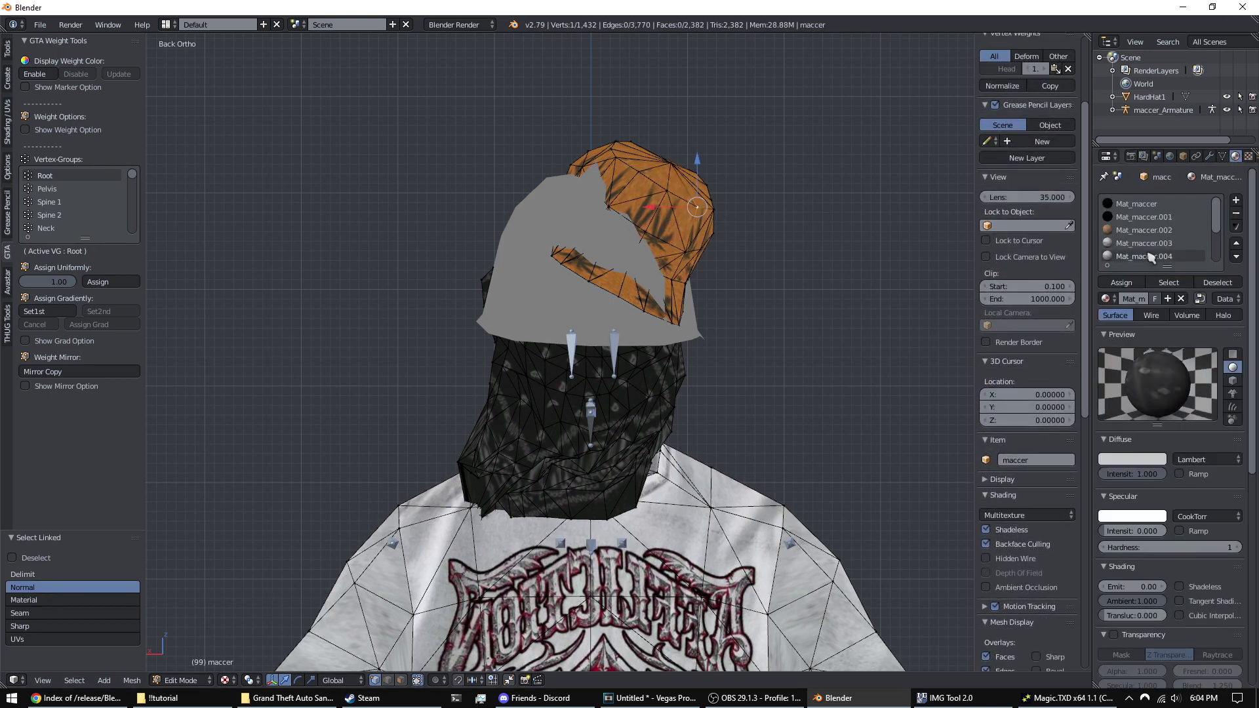
left_click_drag(1166, 266, 1166, 345)
left_click(1141, 309)
left_click(1167, 362)
key("g")
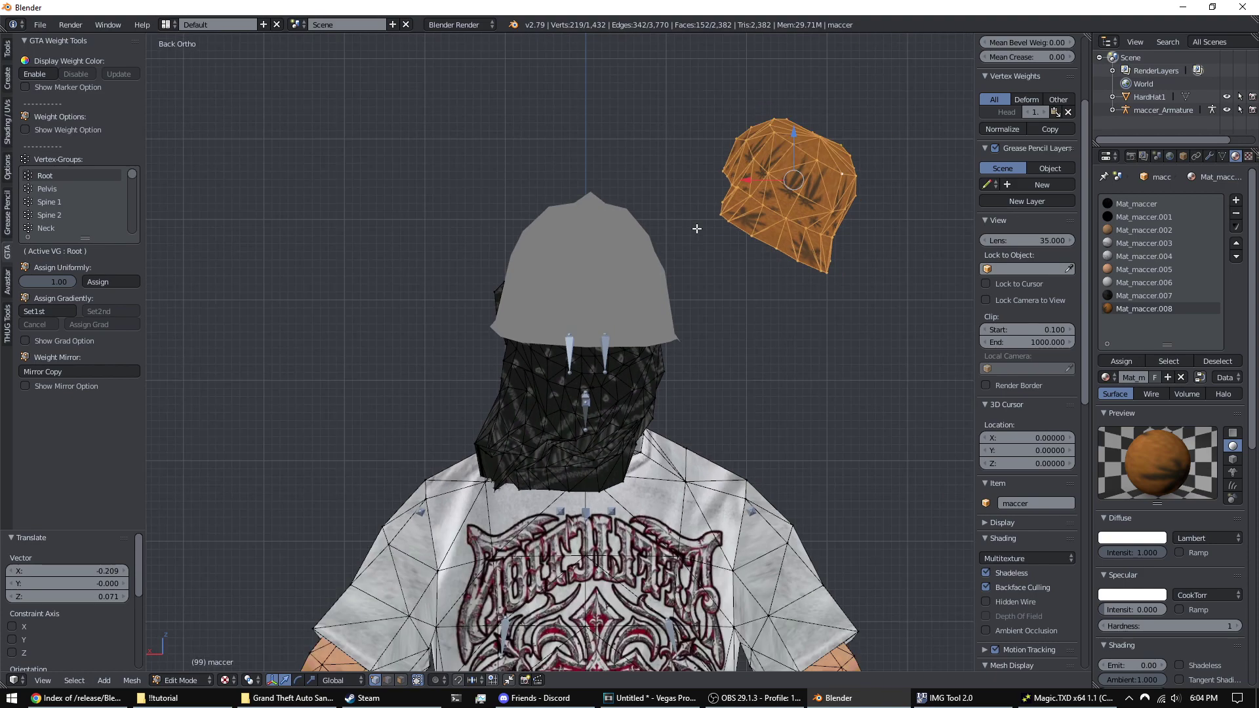
key("Tab")
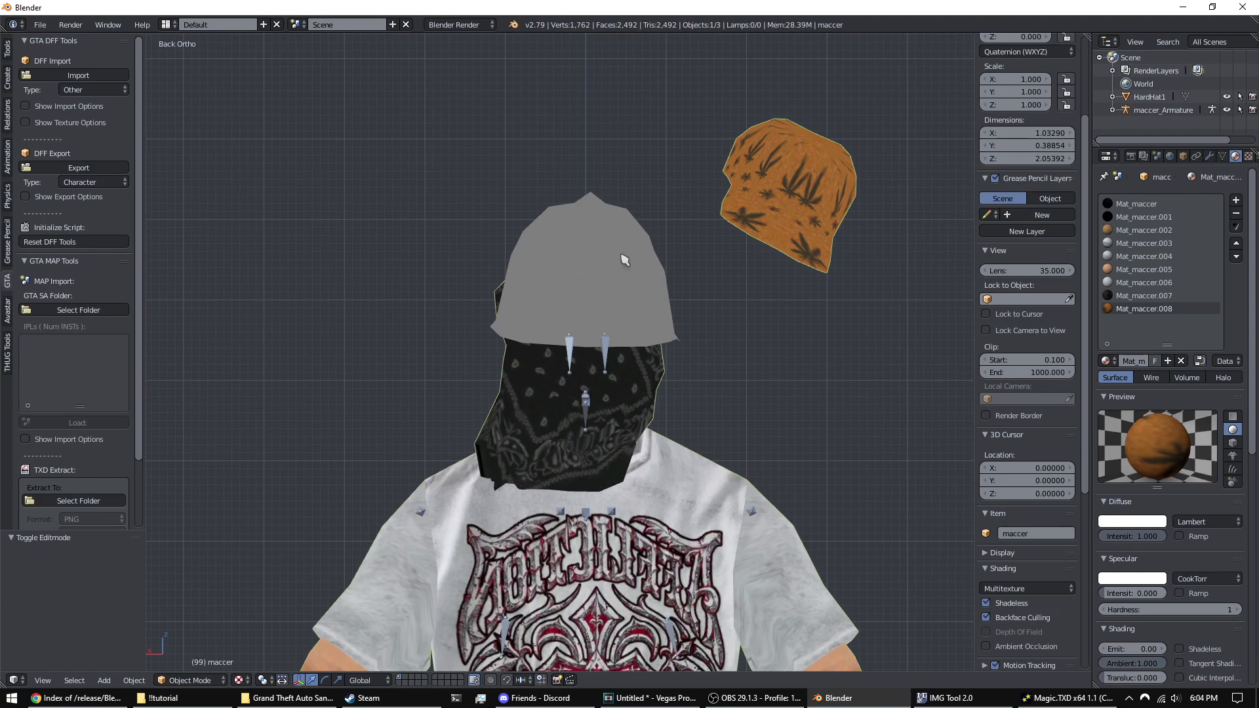
- Select HardHat1 and move it back about 0.024 along Y to centre it over the head in side view
right_click(622, 260)
key("g")
key("x")
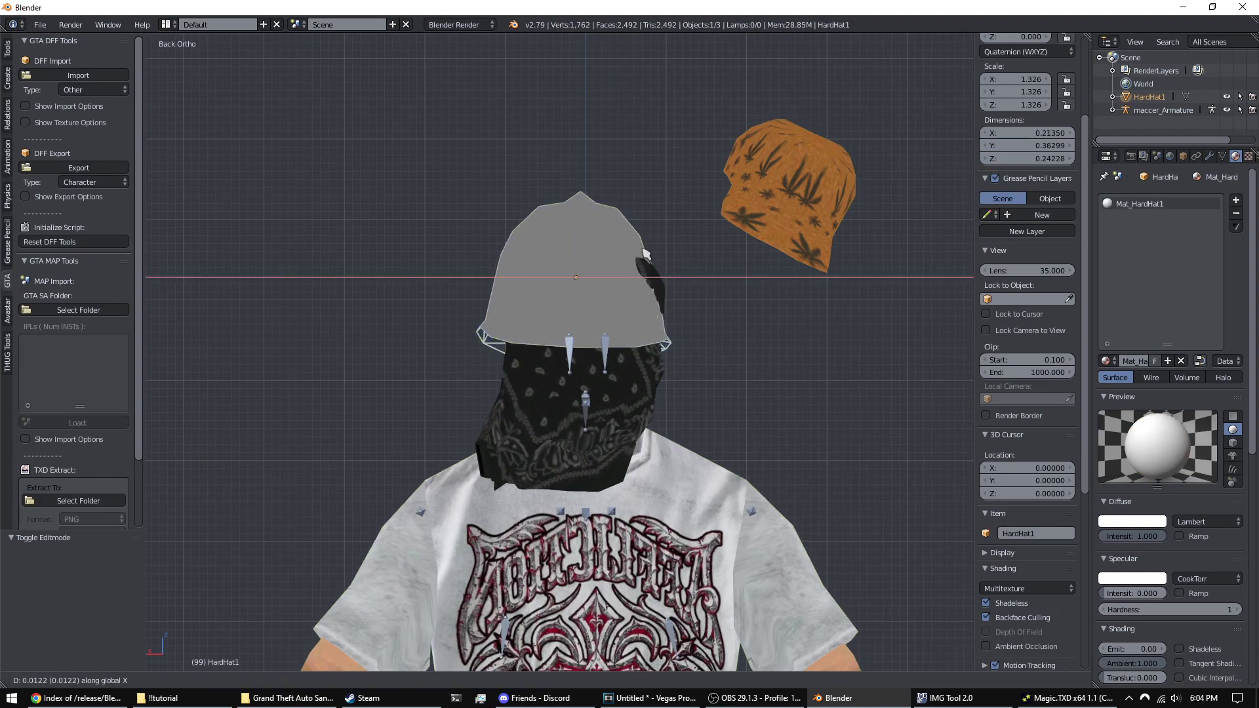
key("Escape")
middle_click_drag(656, 251, 644, 306)
key("KP_3")
key("g")
key("x")
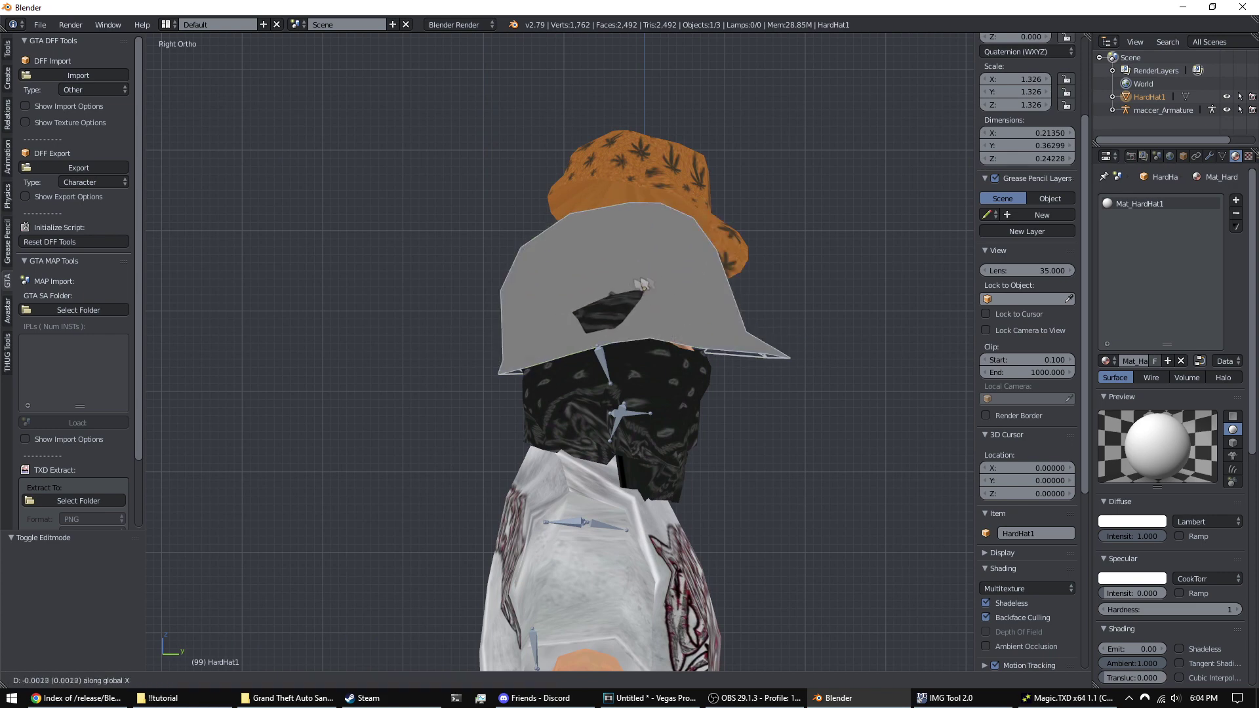
key("y")
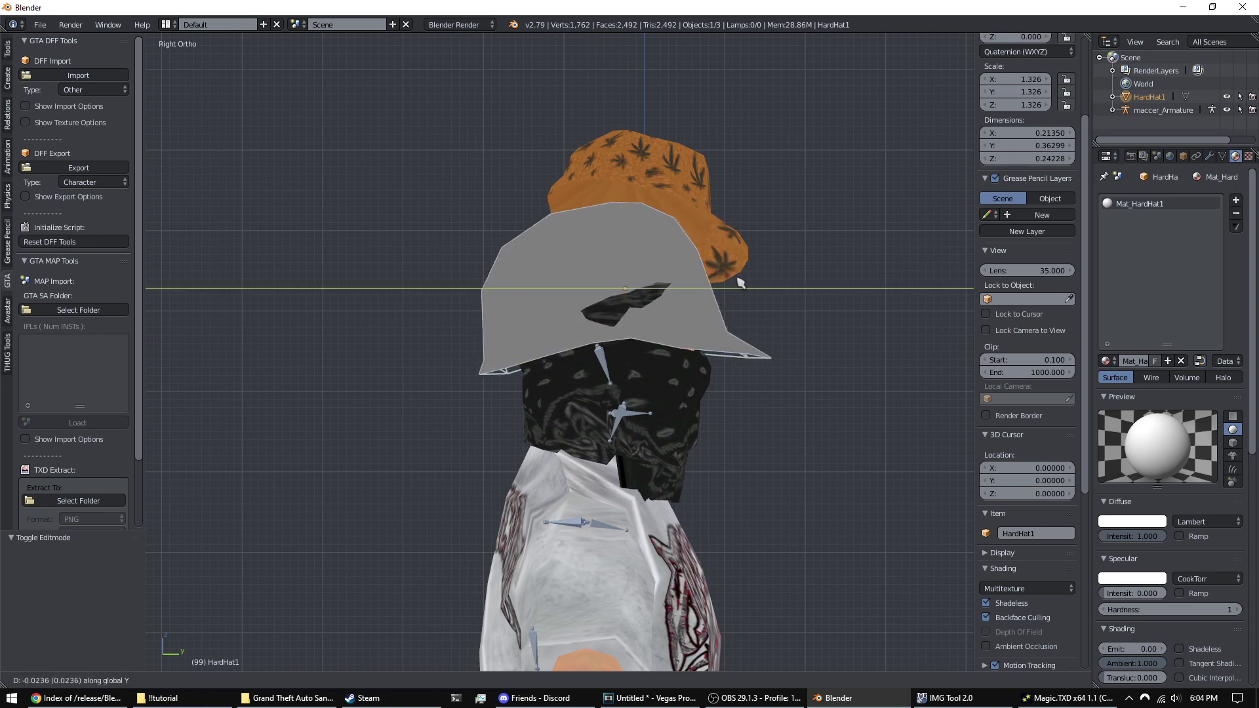
left_click(741, 282)
- Scale HardHat1 along Y by a factor of 0.856
key("s")
key("x")
left_click(731, 279)
middle_click_drag(731, 279, 716, 272)
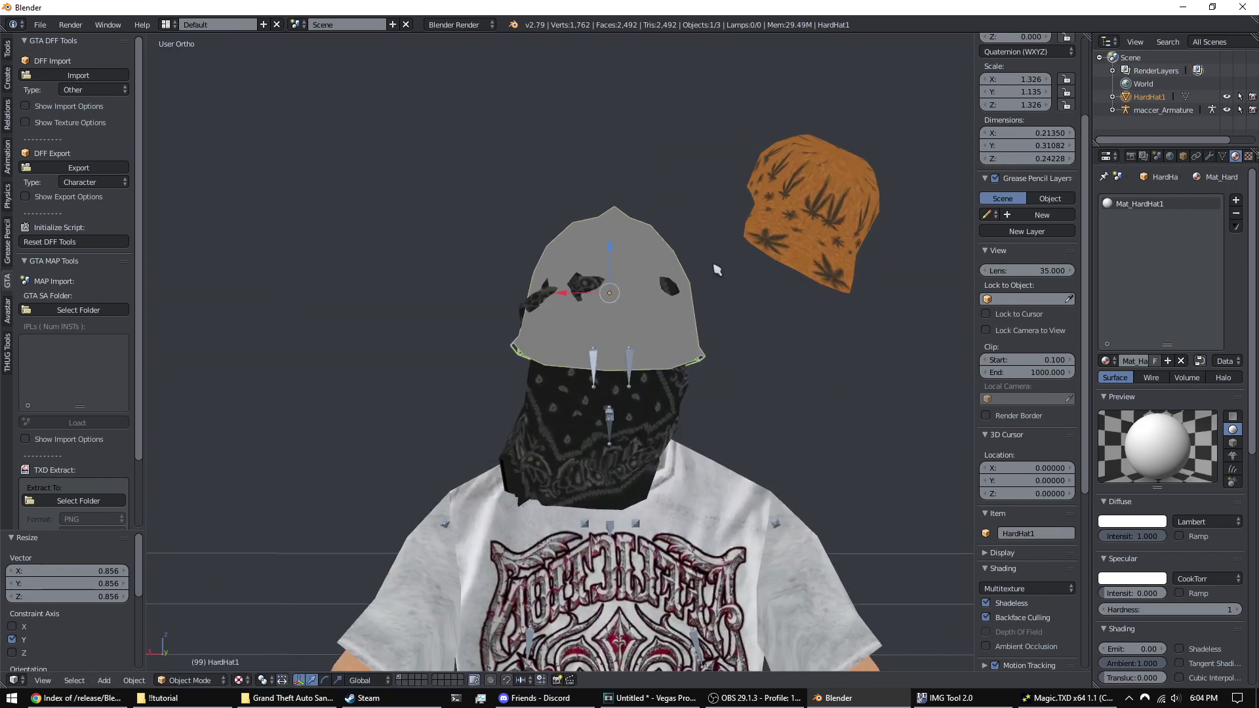
- Rotate HardHat1 by -20.4° in side view to tilt its brim upward, and move it back and up on the head
key("KP_3")
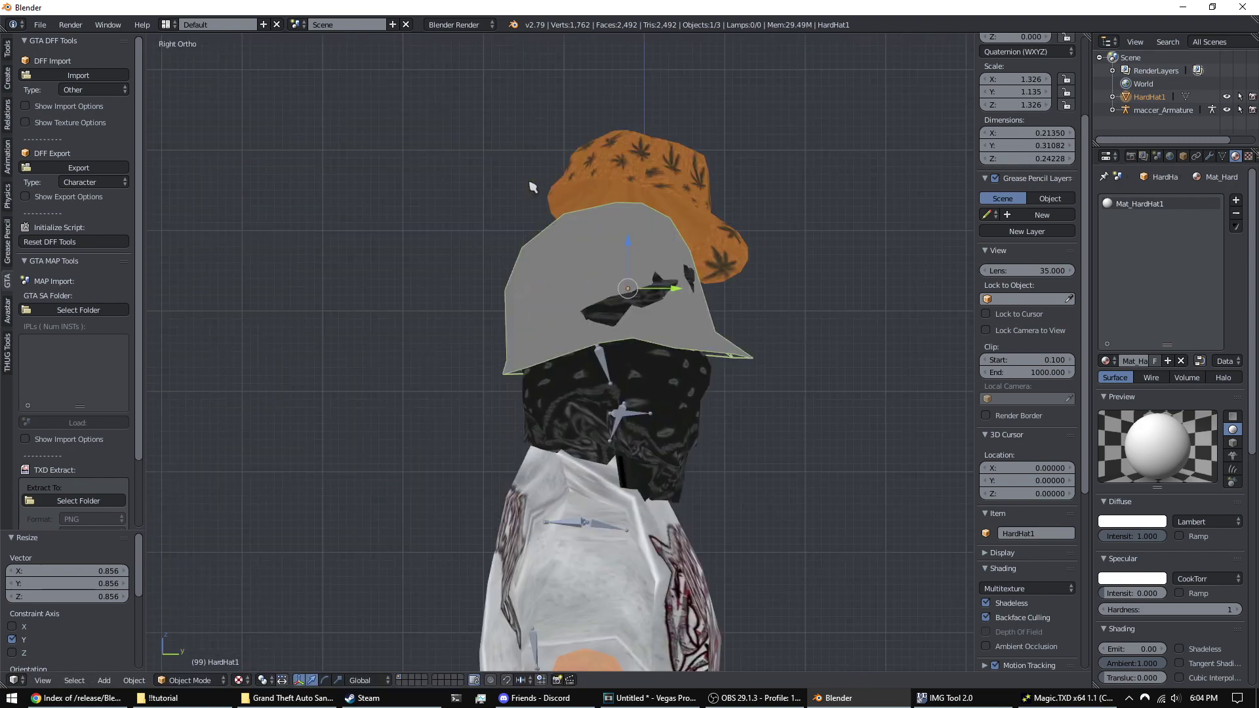
key("r")
left_click(800, 193)
key("g")
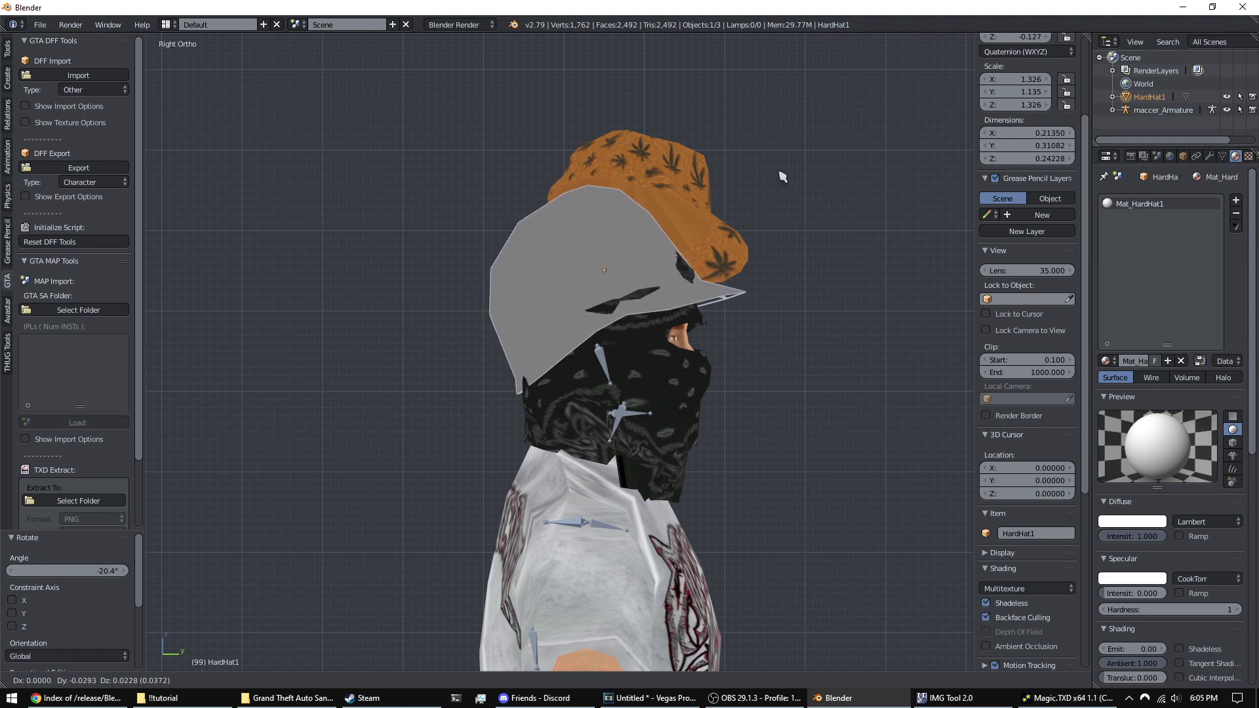
left_click(777, 158)
middle_click_drag(776, 158, 818, 182)
- Enter Edit Mode on the maccer mesh, select the bucket hat's geometry by material Mat_maccer.008, and move it back toward the head
right_click(562, 207)
key("Tab")
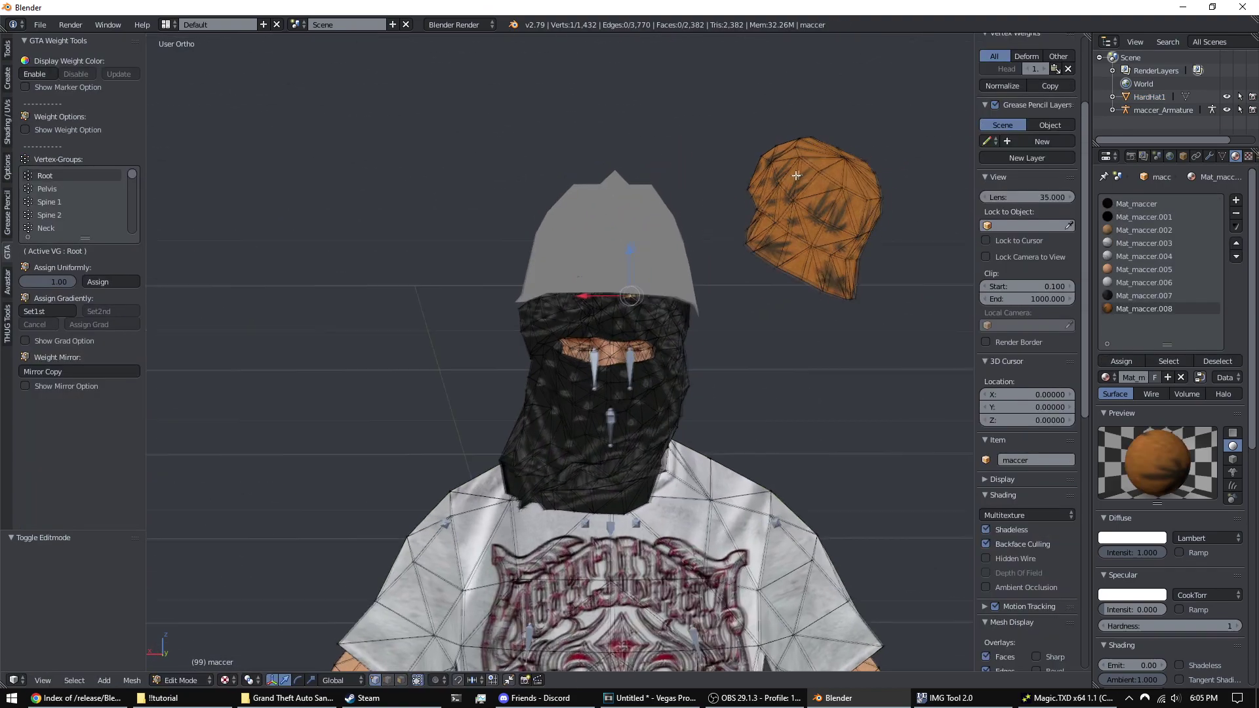
key("ctrl+KP_3")
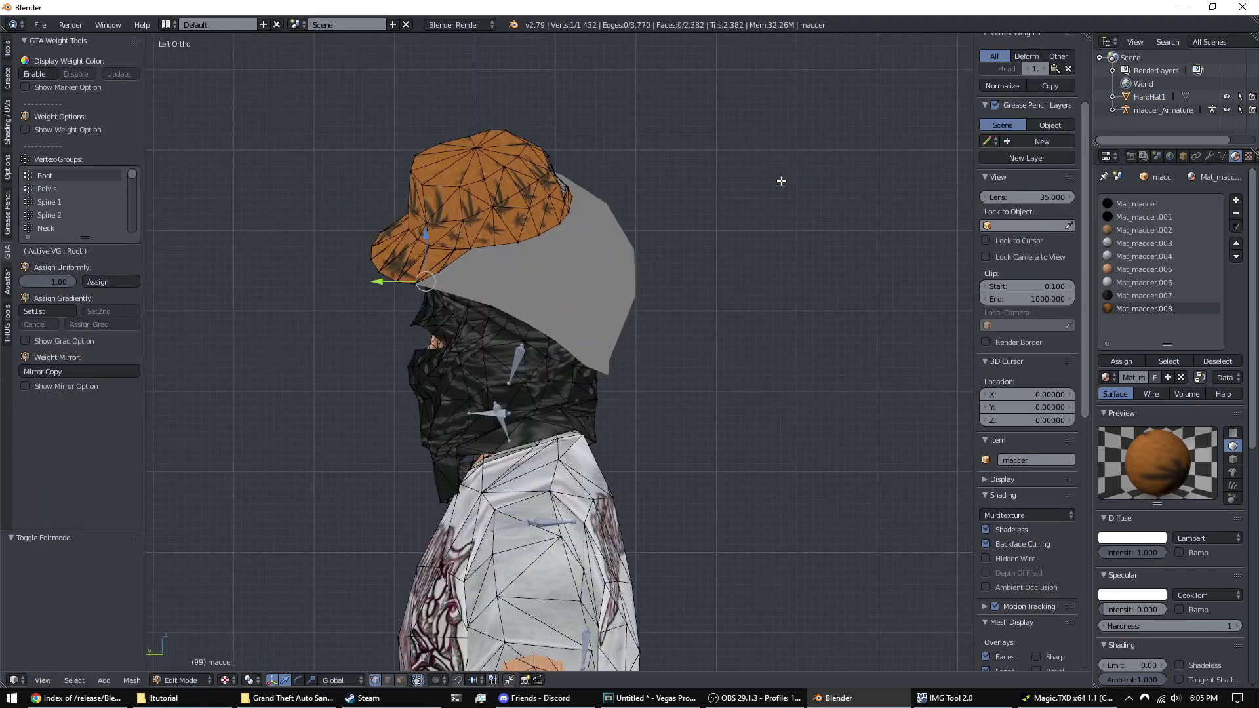
key("KP_3")
key("KP_1")
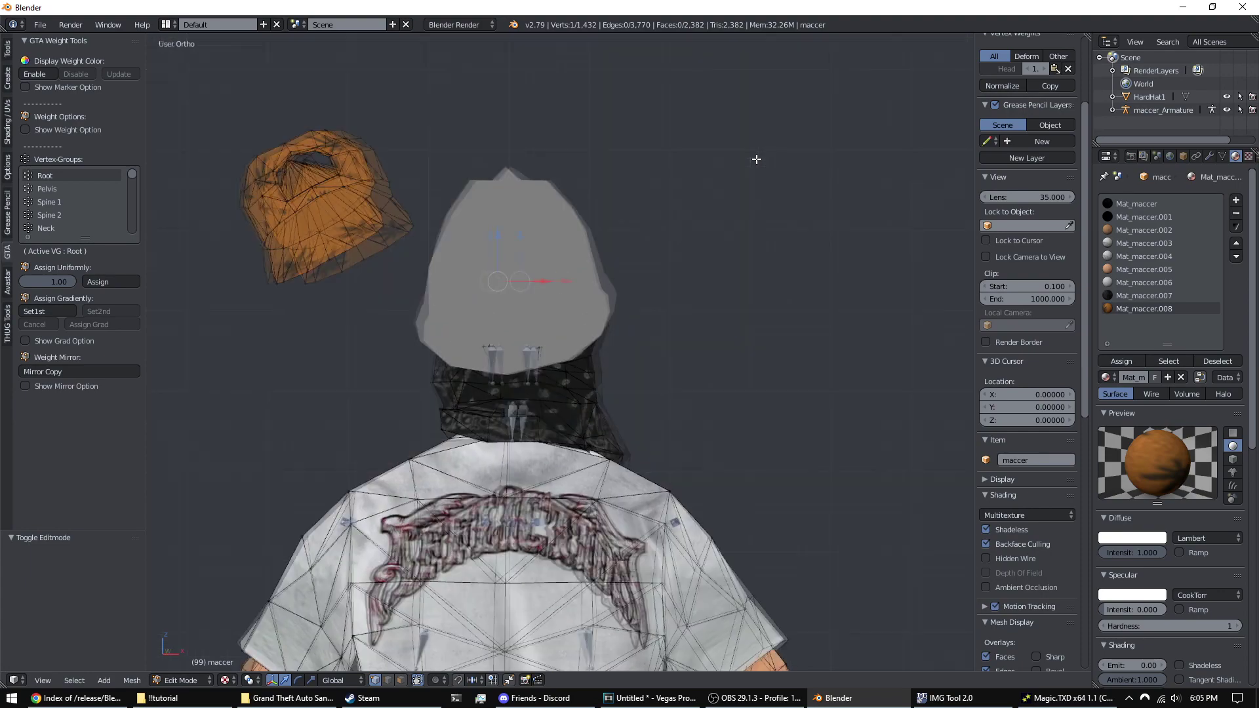
key("ctrl+KP_1")
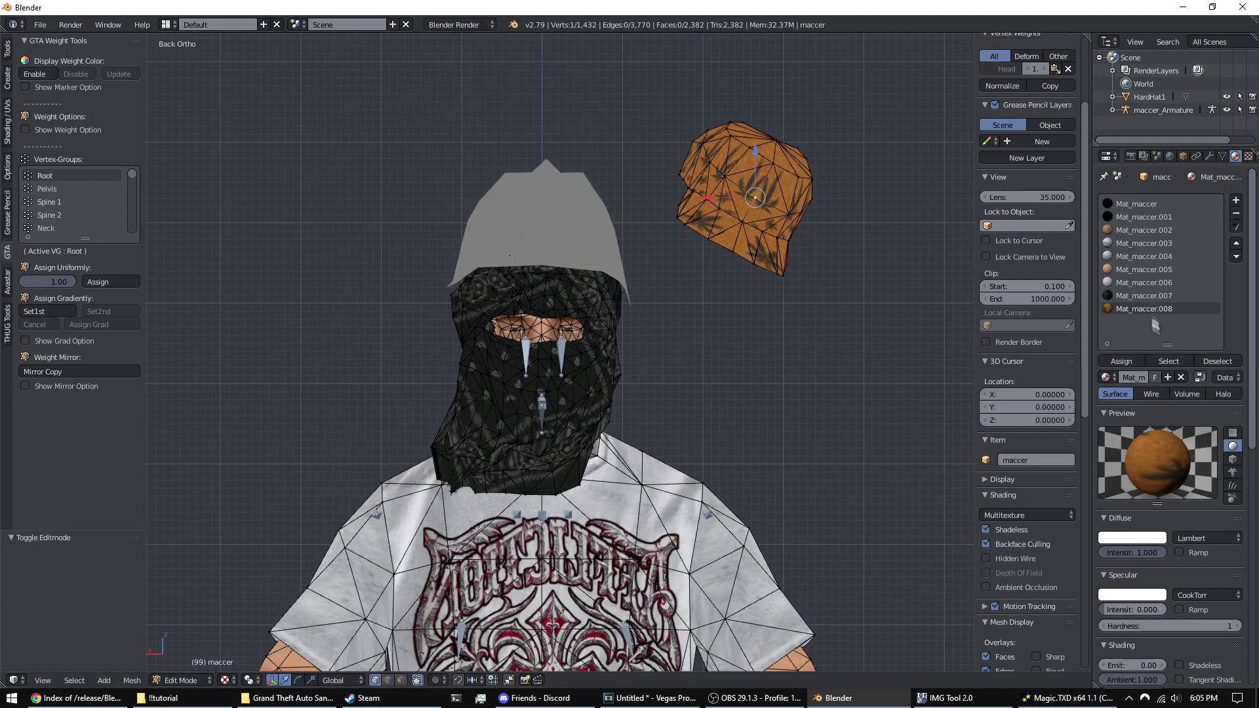
left_click(1168, 361)
key("g")
left_click(607, 240)
- Move and rotate the selected bucket hat geometry to align its tilt with HardHat1
middle_click_drag(607, 240, 630, 210)
key("g")
left_click(715, 221)
key("r")
left_click(619, 70)
middle_click_drag(620, 70, 696, 194)
key("r")
left_click(684, 195)
- Reposition the bucket hat geometry on top of HardHat1 and return to Object Mode
middle_click_drag(684, 194, 669, 222)
key("g")
left_click(599, 146)
key("g")
left_click(730, 217)
key("Tab")
- Enter Edit Mode on HardHat1 and load bandanared.png from the Desktop as the image for its material's wmycon texture
right_click(594, 258)
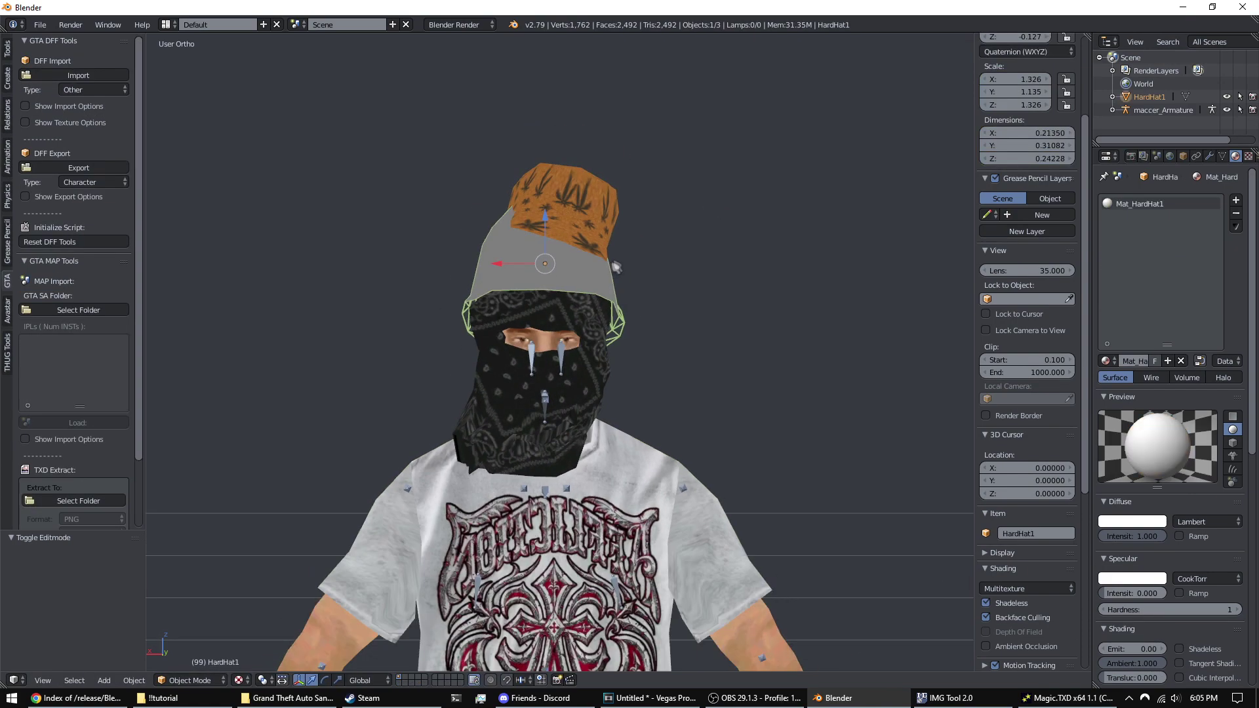
middle_click_drag(594, 257, 642, 253)
left_click(1246, 159)
left_click(1235, 156)
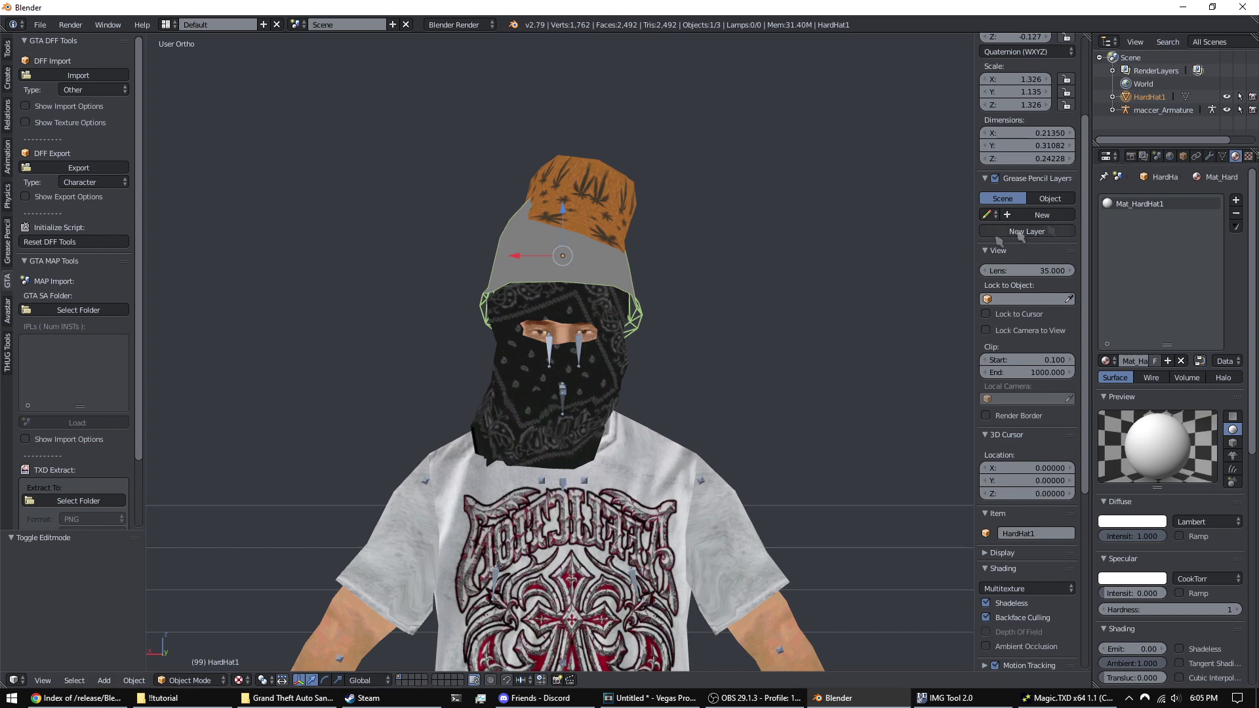
key("Tab")
middle_click_drag(809, 258, 826, 262)
left_click(1248, 157)
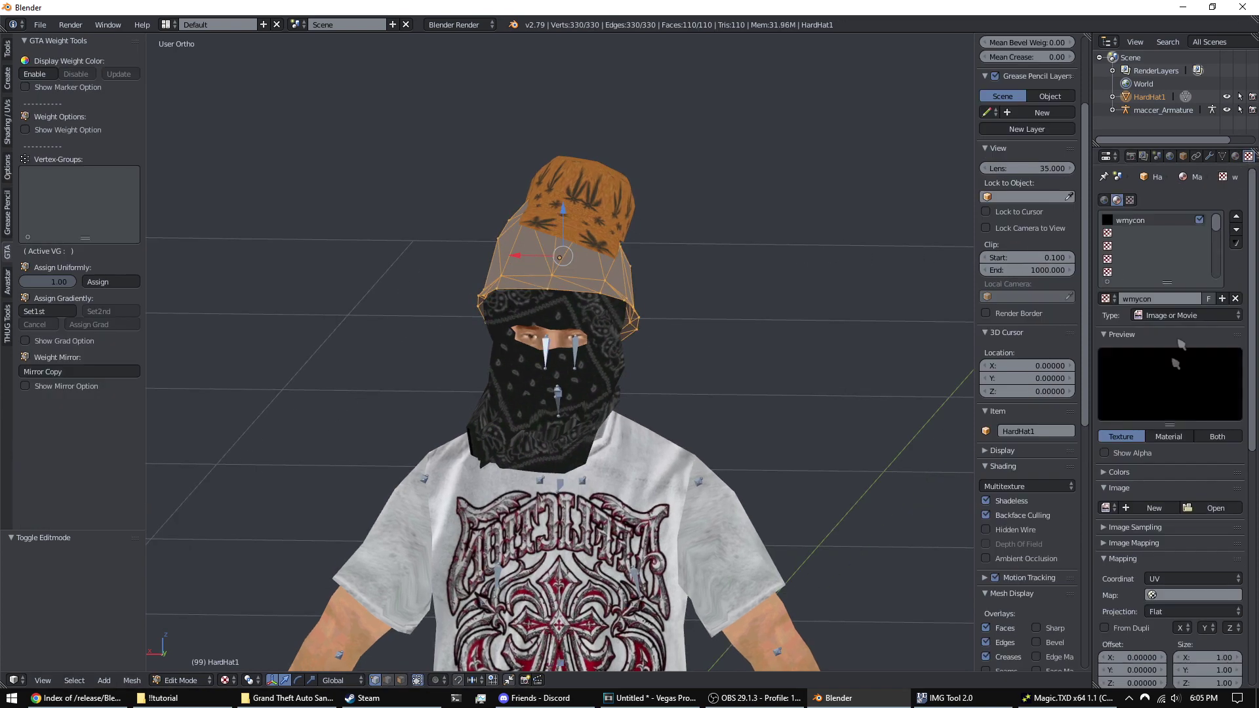
left_click(1213, 509)
left_click(46, 252)
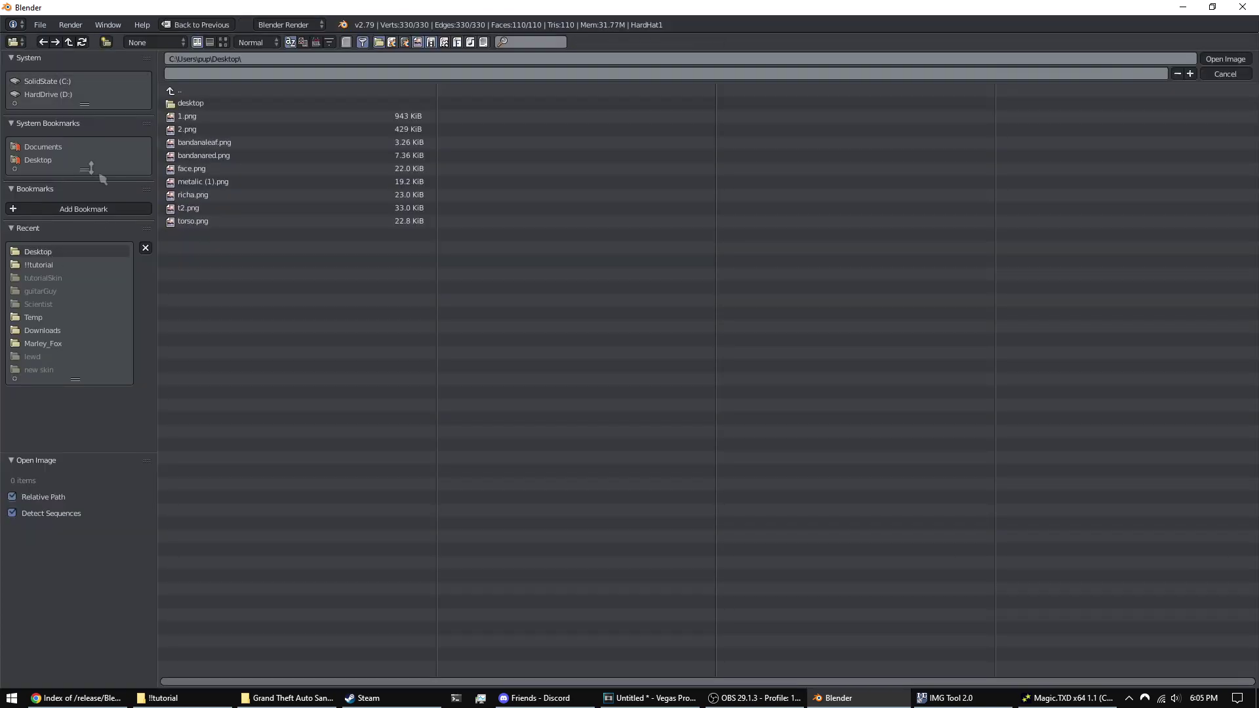
double_click(241, 155)
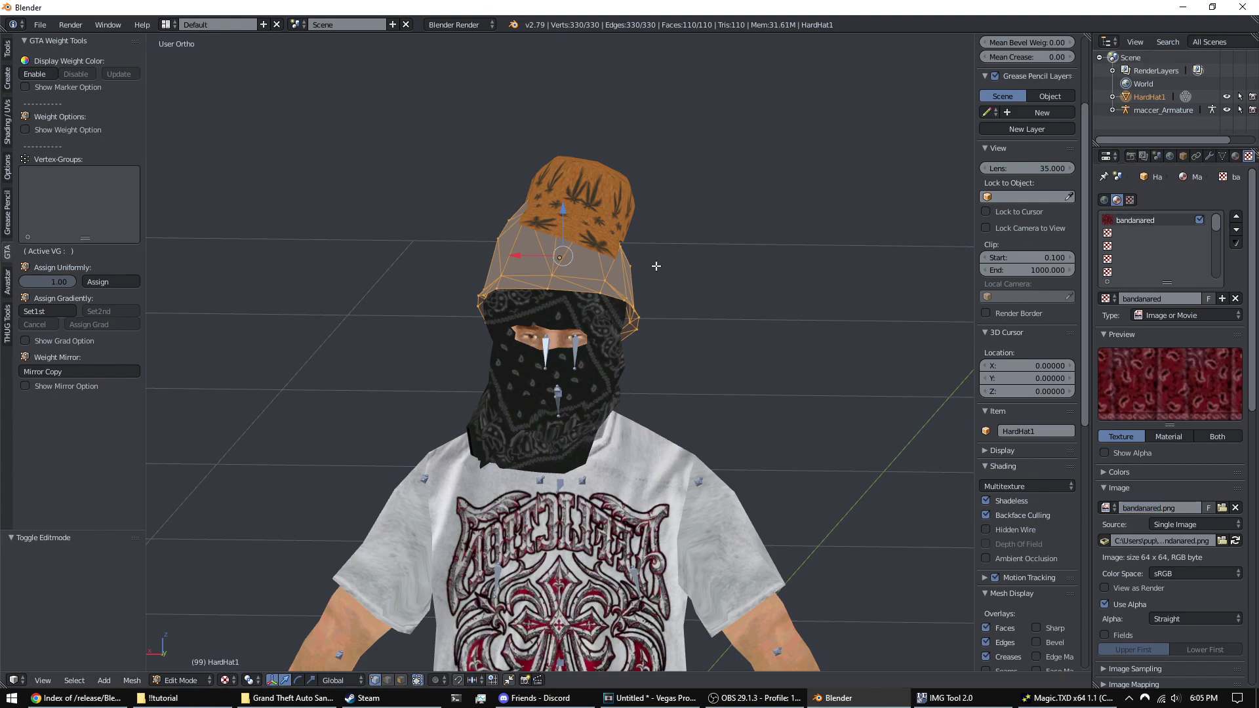
- Split the 3D viewport vertically to create a second editor area beside it
middle_click_drag(677, 267, 689, 257, "shift")
left_click_drag(1081, 47, 773, 79)
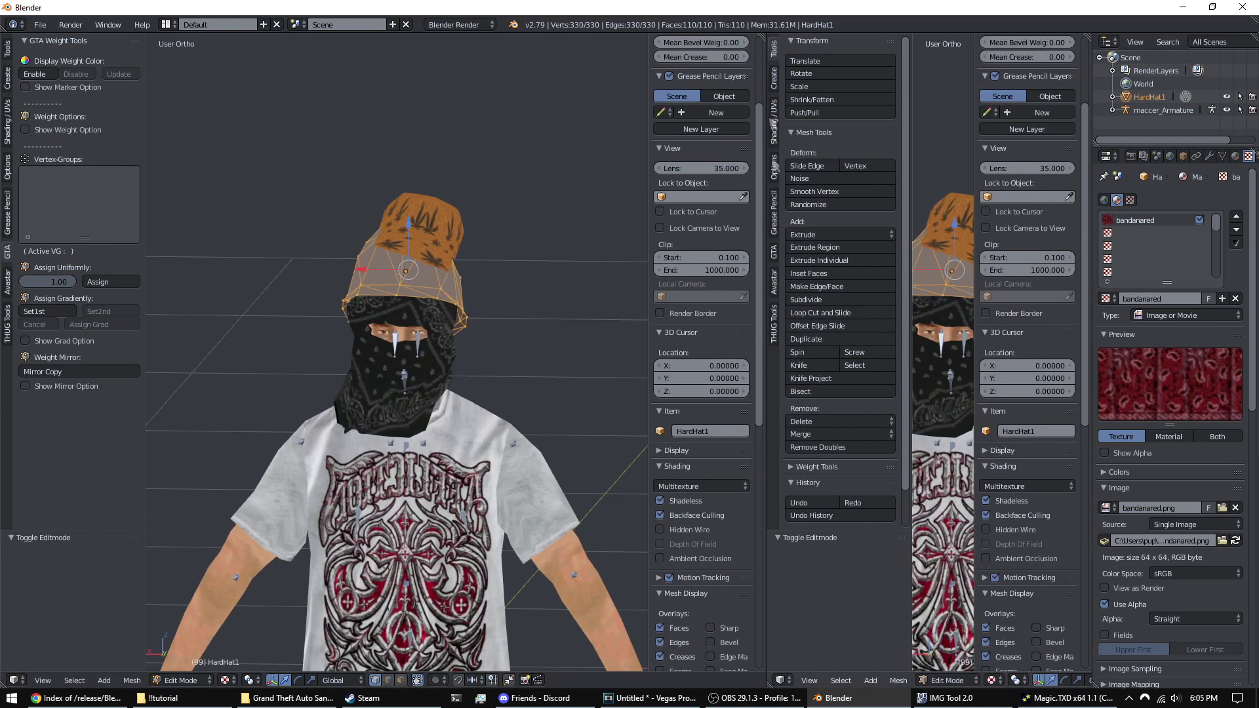
- Turn the second viewport into a UV/Image Editor and load the bandanared.png texture onto the HardHat1 UVs
left_click(788, 681)
left_click(816, 579)
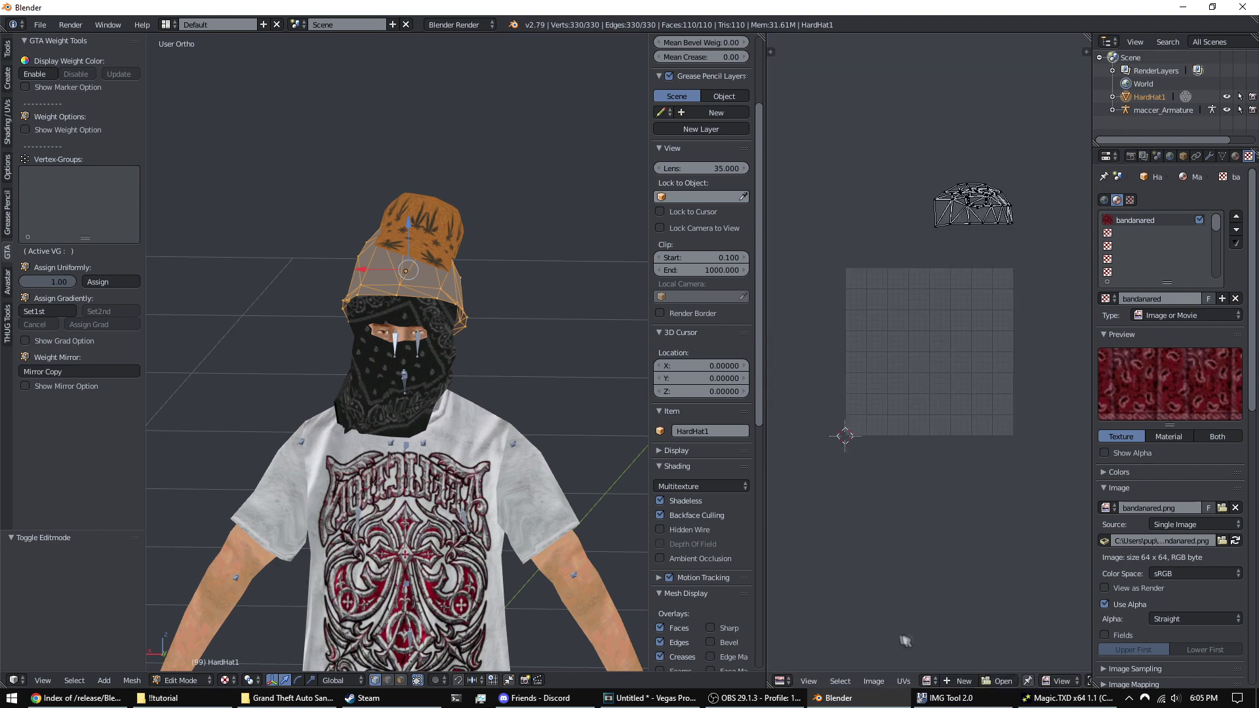
left_click(945, 687)
left_click(965, 585)
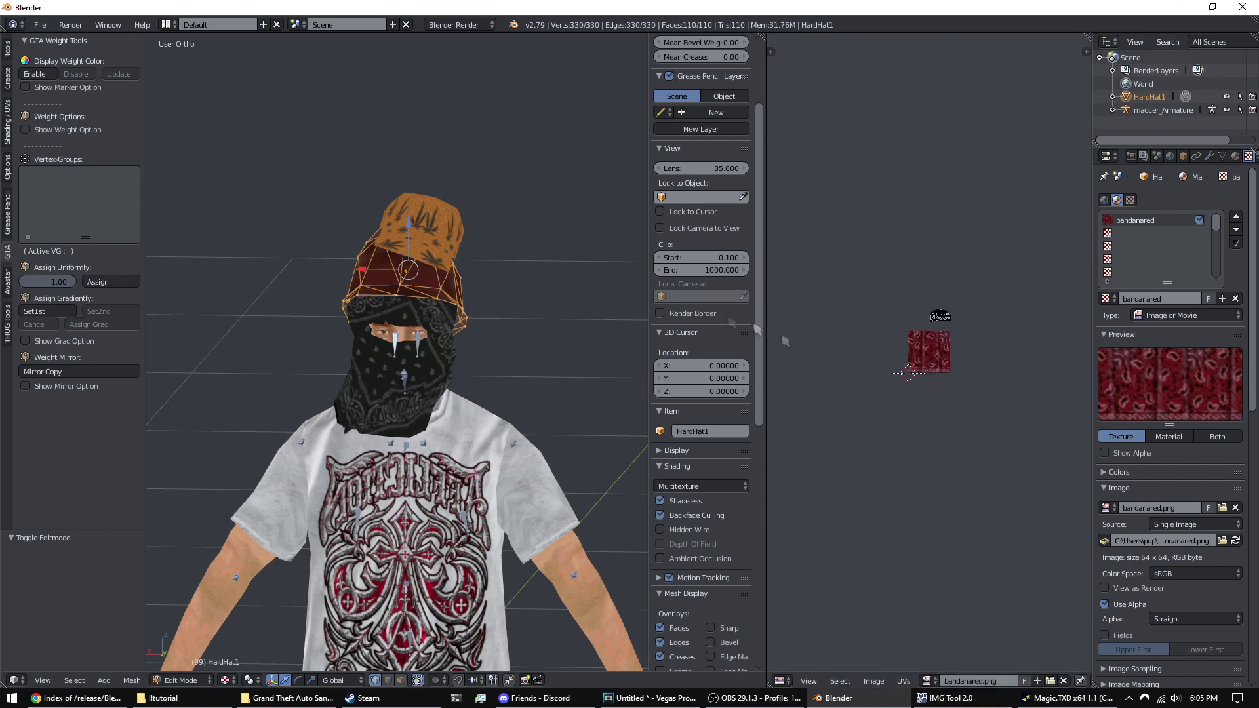
scroll(389, 251, "up", 5)
middle_click_drag(389, 251, 564, 263)
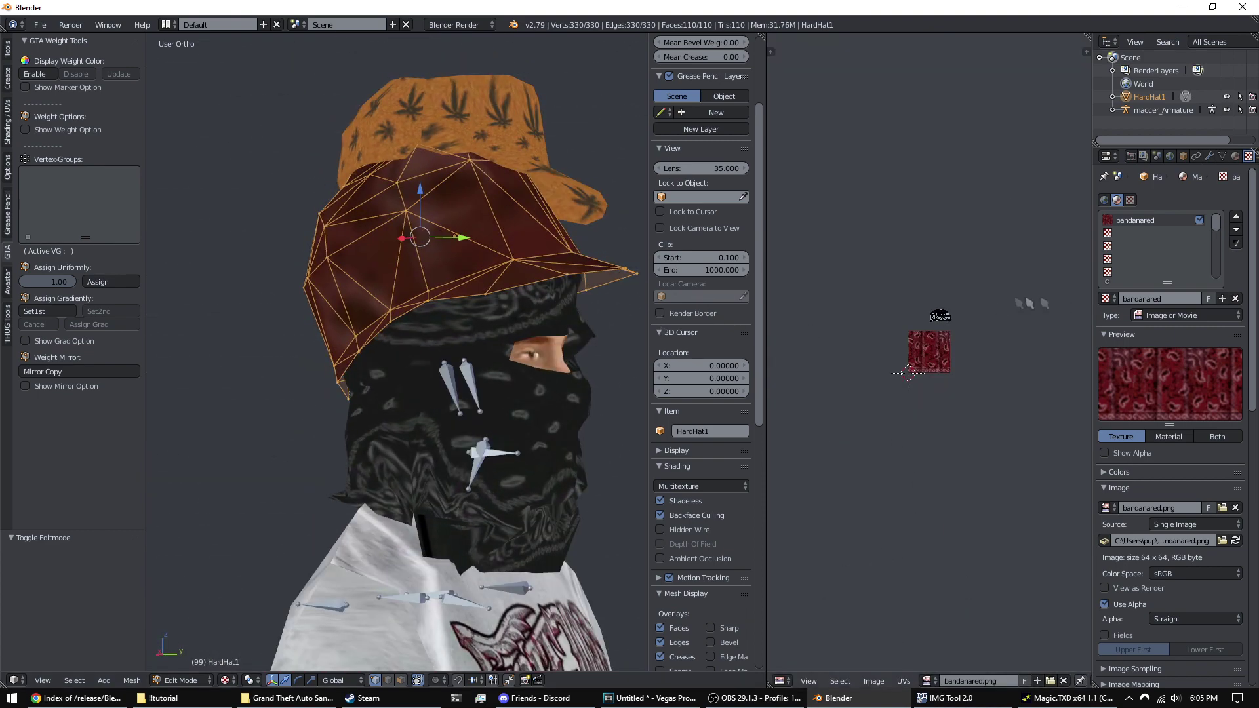
- Move HardHat1's UV layout onto the bandana texture, enlarge it, stretch it vertically and shift it along Y
left_click(958, 347)
scroll(959, 347, "up", 4)
key("s")
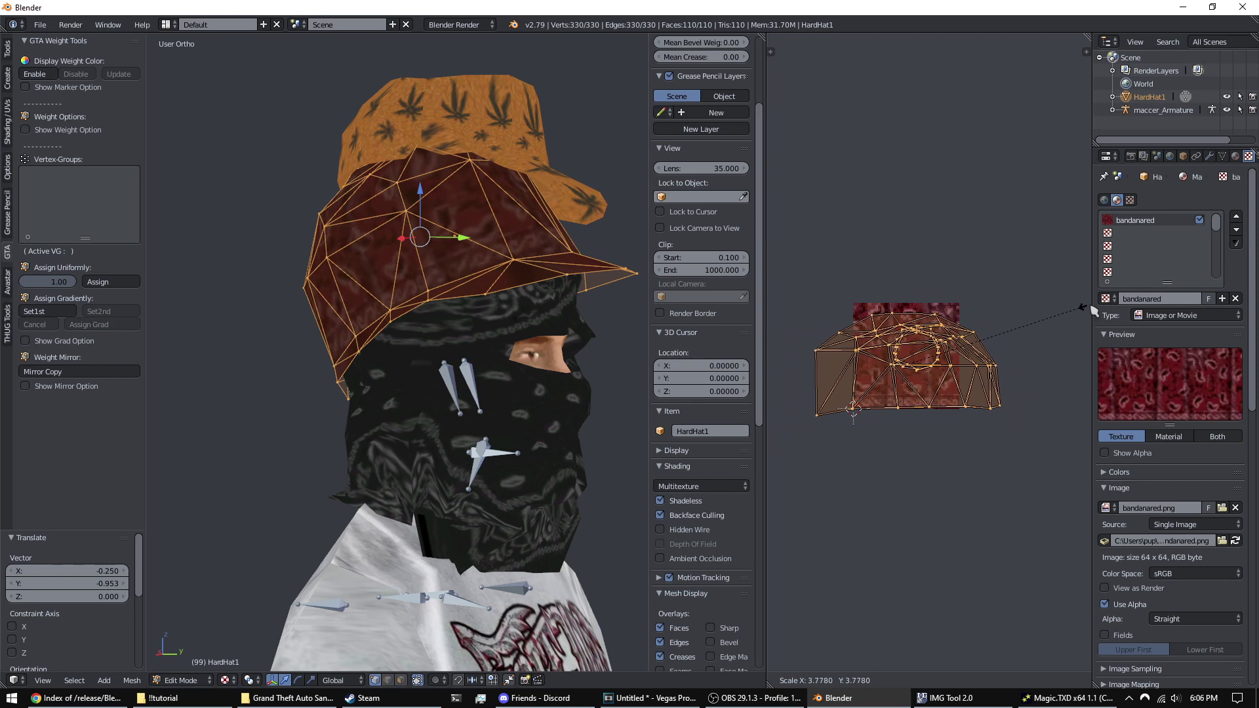
key("s")
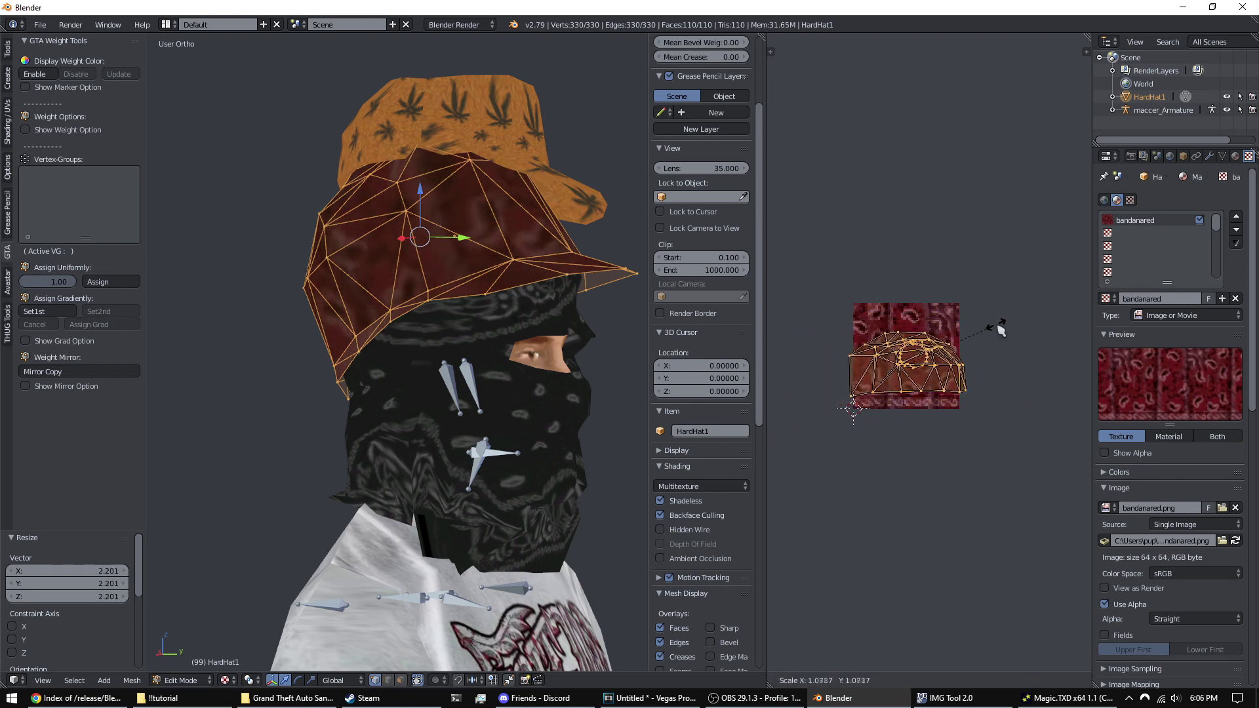
left_click(989, 225)
key("g")
key("y")
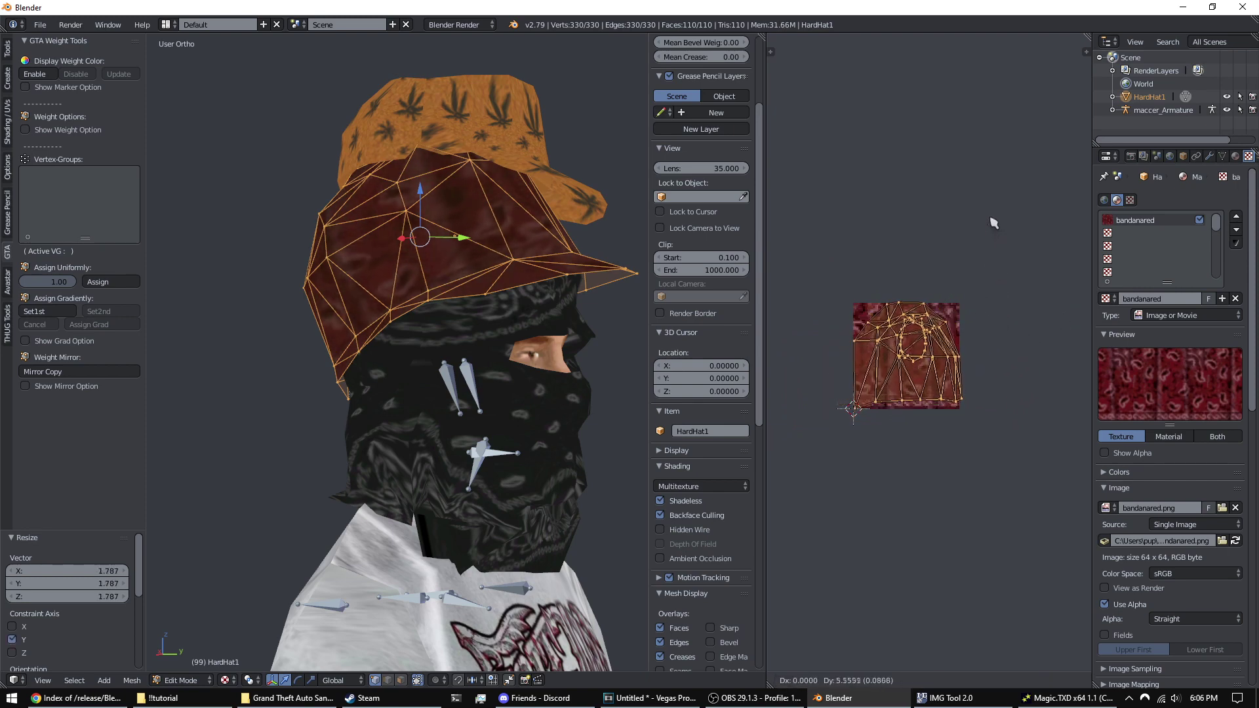
left_click(989, 219)
- Scale HardHat1's UV layout to about 0.9 and reposition it within the bandana texture
middle_click_drag(503, 219, 451, 229)
scroll(929, 352, "up", 3)
key("s")
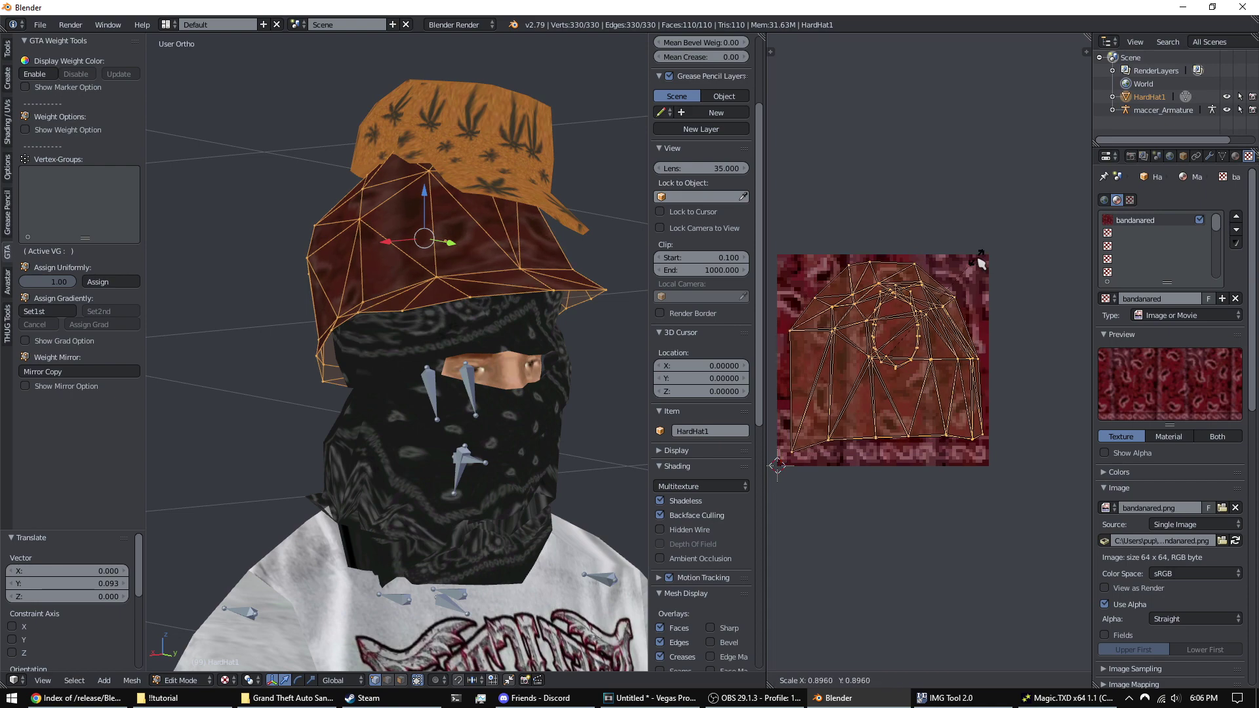
left_click(977, 259)
key("g")
left_click(976, 264)
- Leave HardHat1's edit mode, and move and rotate the leaf-patterned cap on the maccer mesh over the red cap
key("Tab")
middle_click_drag(539, 225, 103, 213)
scroll(458, 244, "down", 3)
middle_click_drag(327, 188, 291, 318)
right_click(401, 183)
scroll(458, 188, "up", 1)
key("Tab")
key("g")
left_click(511, 255)
key("r")
left_click(413, 144)
scroll(290, 317, "down", 4)
key("Tab")
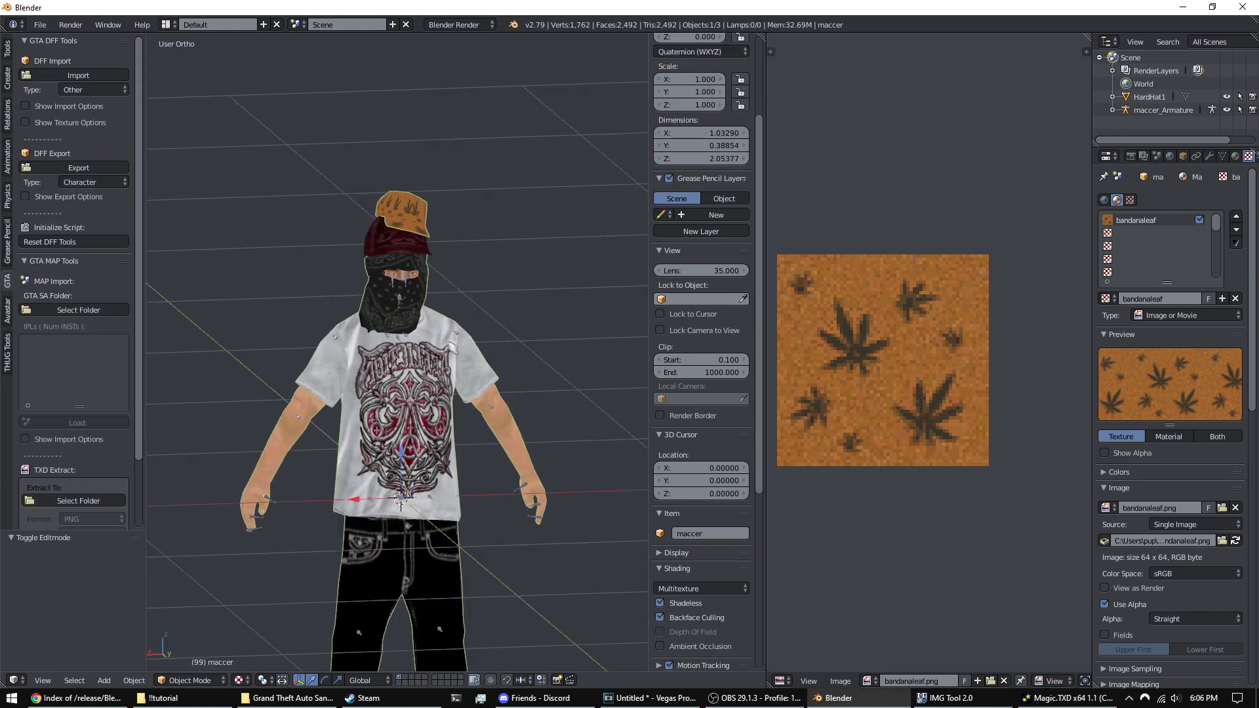
- Join the red HardHat1 cap into the maccer character mesh
right_click(383, 266)
scroll(384, 266, "up", 1)
middle_click_drag(396, 263, 483, 312)
right_click(473, 375, "shift")
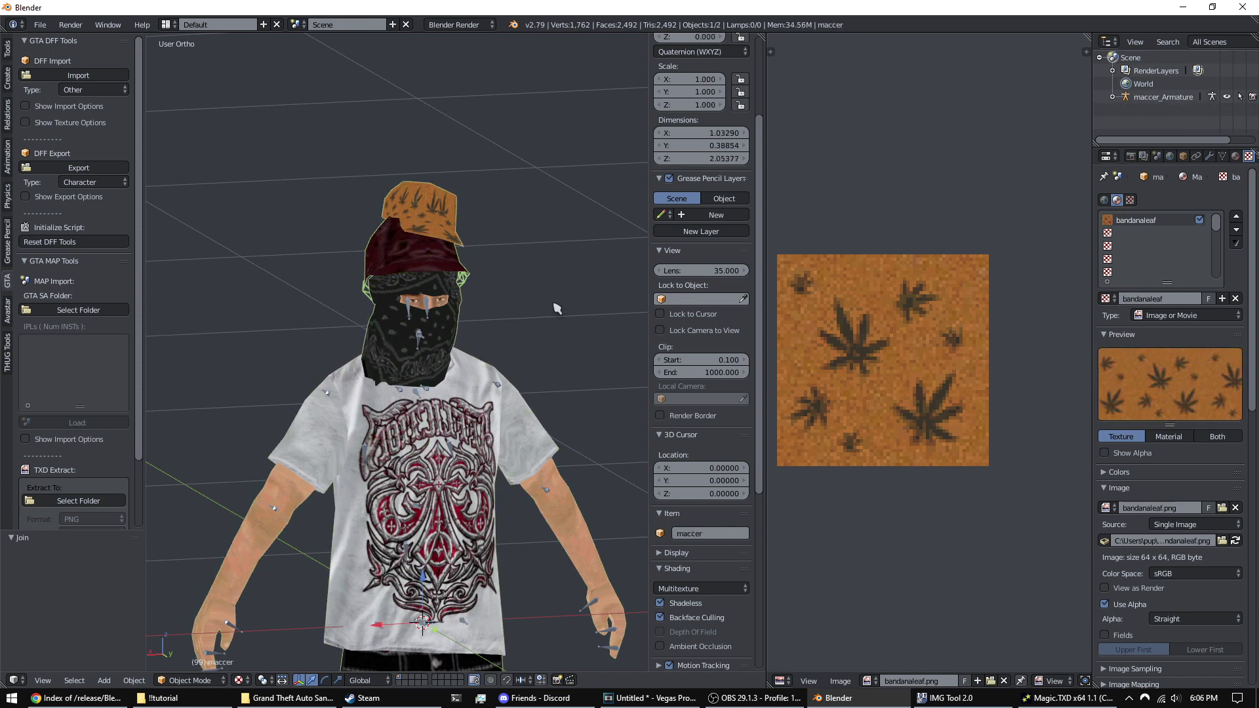
scroll(512, 328, "up", 3)
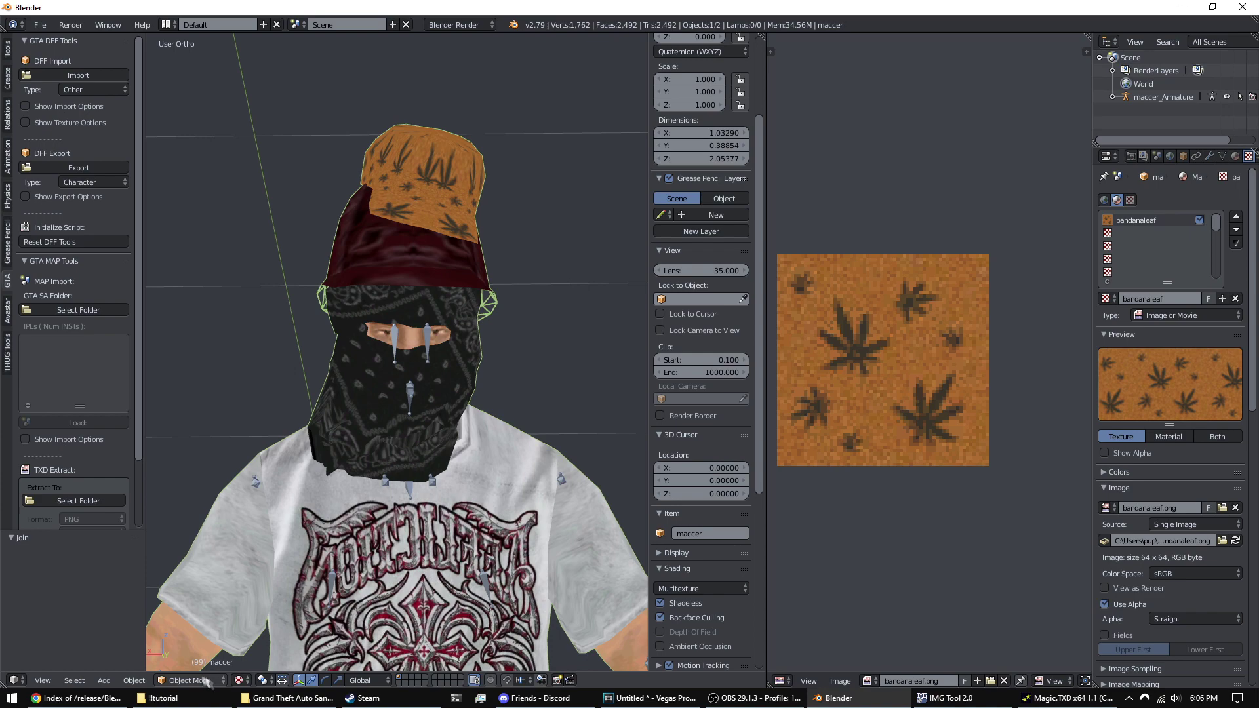
- Select maccer_Armature and switch it to Pose Mode
left_click(207, 682)
right_click(412, 393)
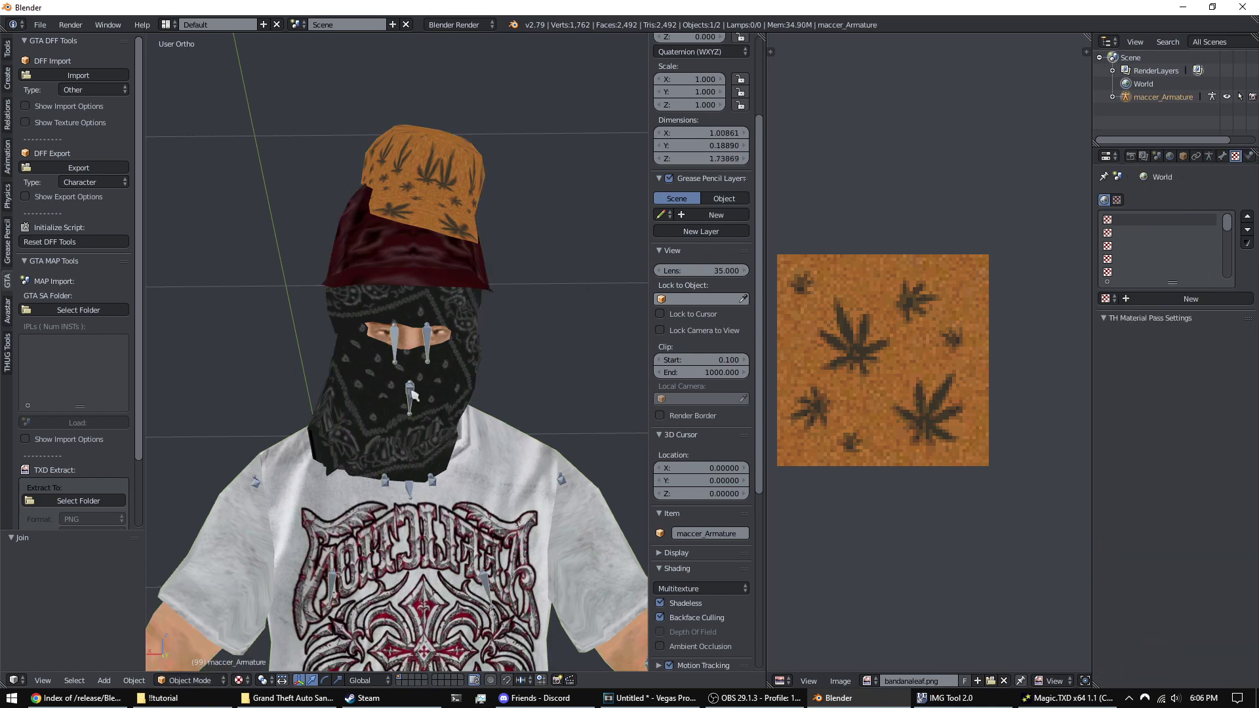
middle_click_drag(427, 443, 237, 668)
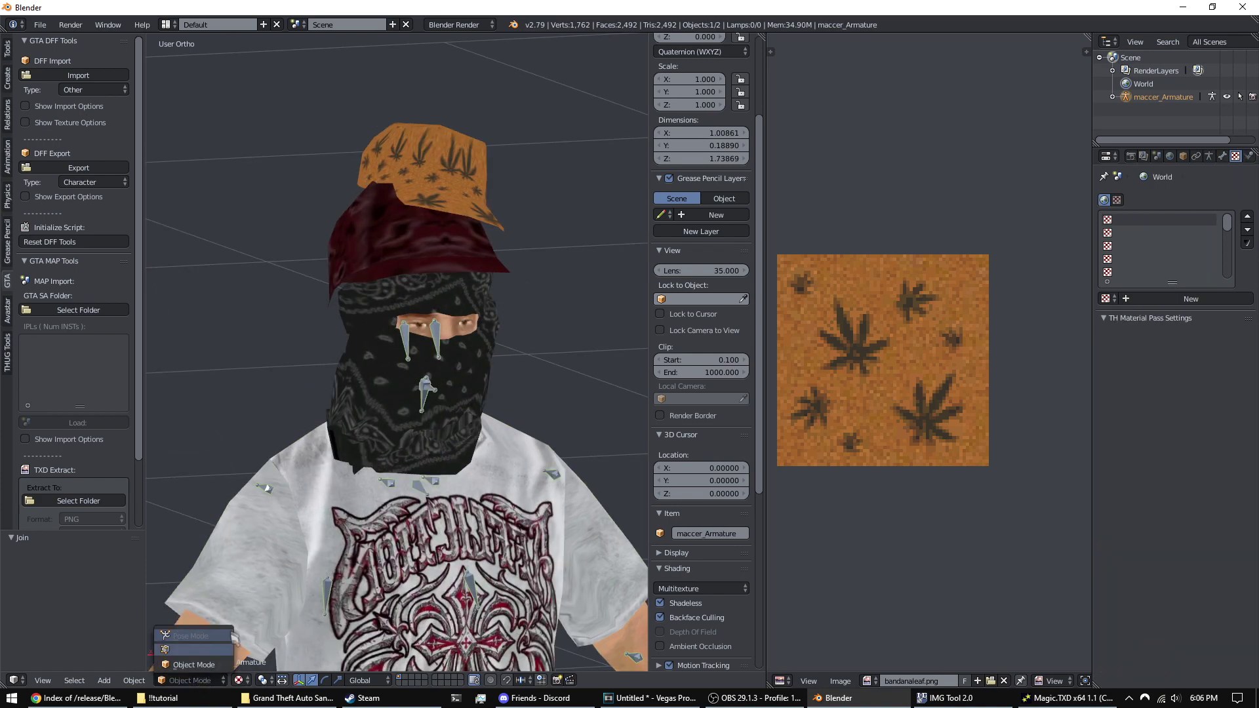
left_click(213, 641)
- Test-rotate the Head bone to check whether both caps follow it, and cancel the rotation
scroll(444, 408, "up", 2)
middle_click_drag(450, 408, 514, 427)
scroll(514, 426, "down", 4)
key("r")
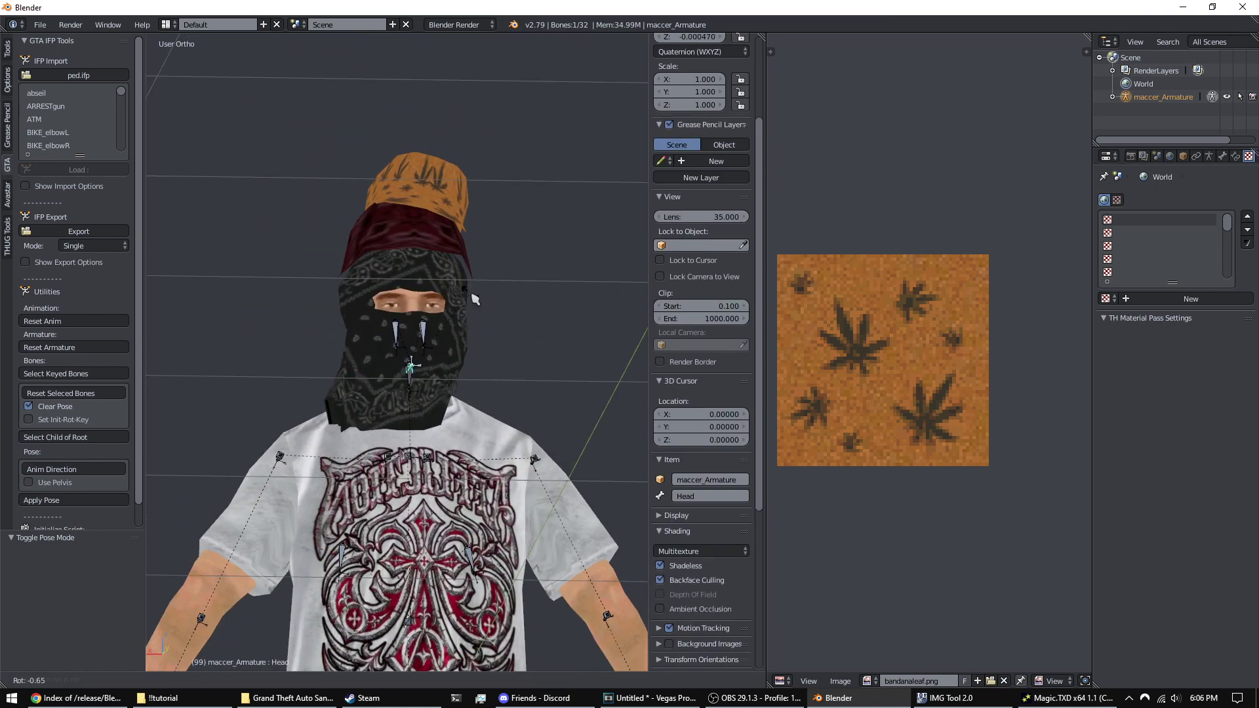
key("Escape")
scroll(431, 352, "up", 1)
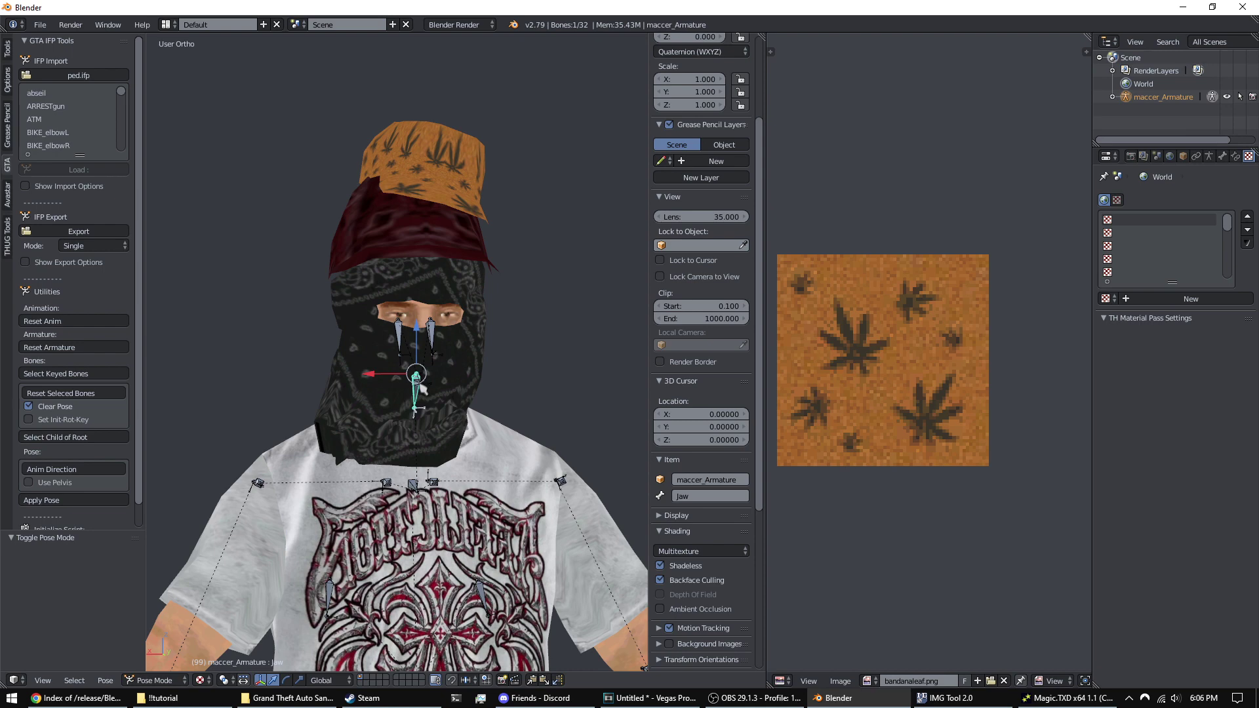
- Switch the maccer mesh to Weight Paint mode and enable vertex selection masking
key("ctrl+Tab")
left_click(192, 680)
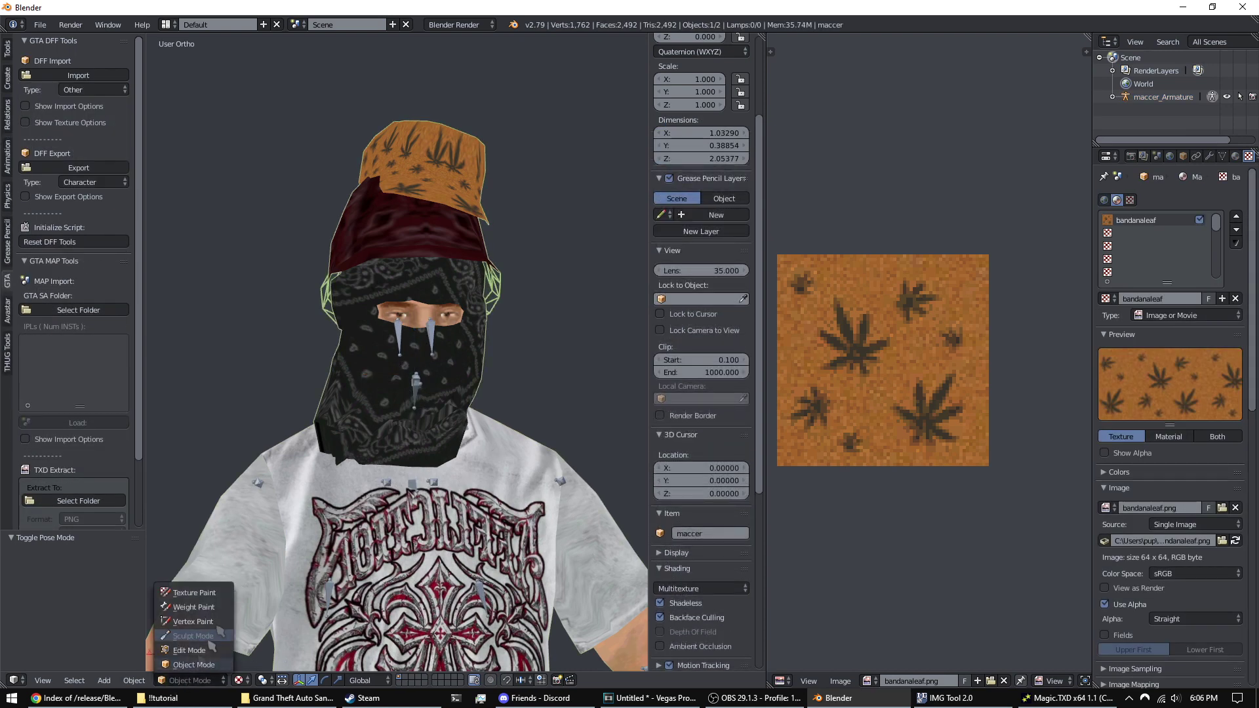
left_click(205, 608)
scroll(463, 378, "up", 1)
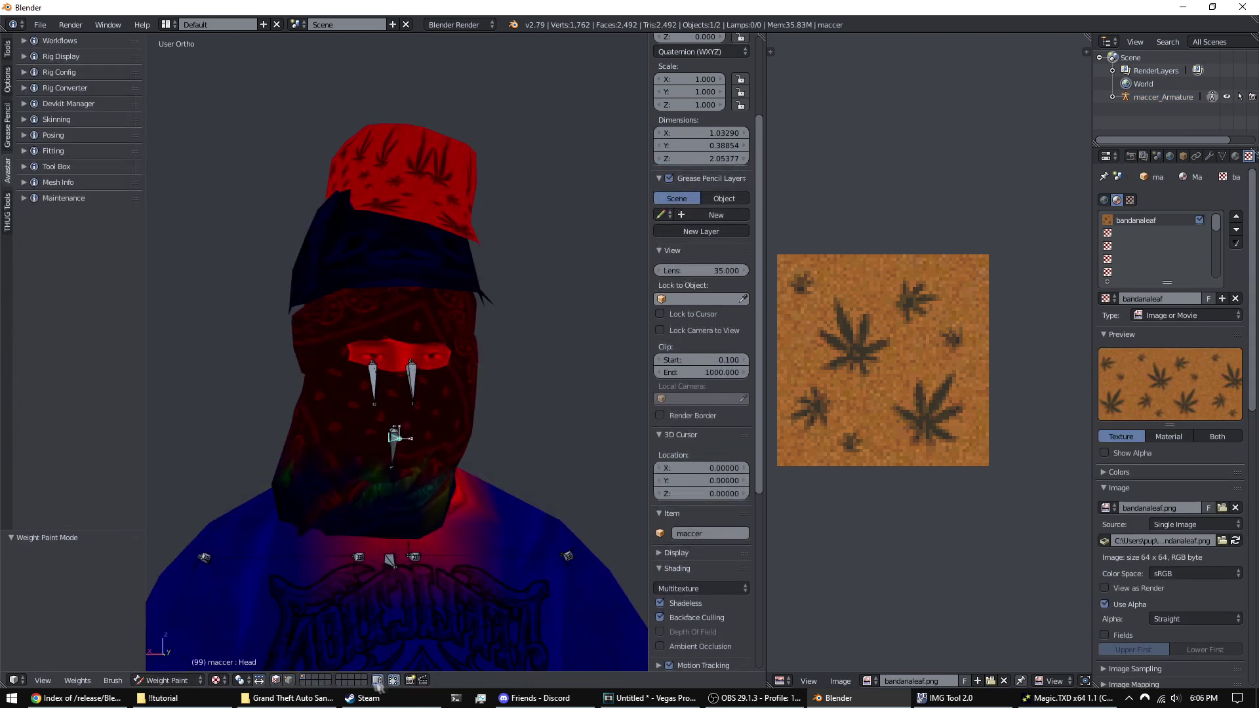
left_click(289, 680)
mouse_move(464, 419)
middle_mouse_down()
mouse_move(500, 423)
mouse_move(476, 427)
middle_mouse_up()
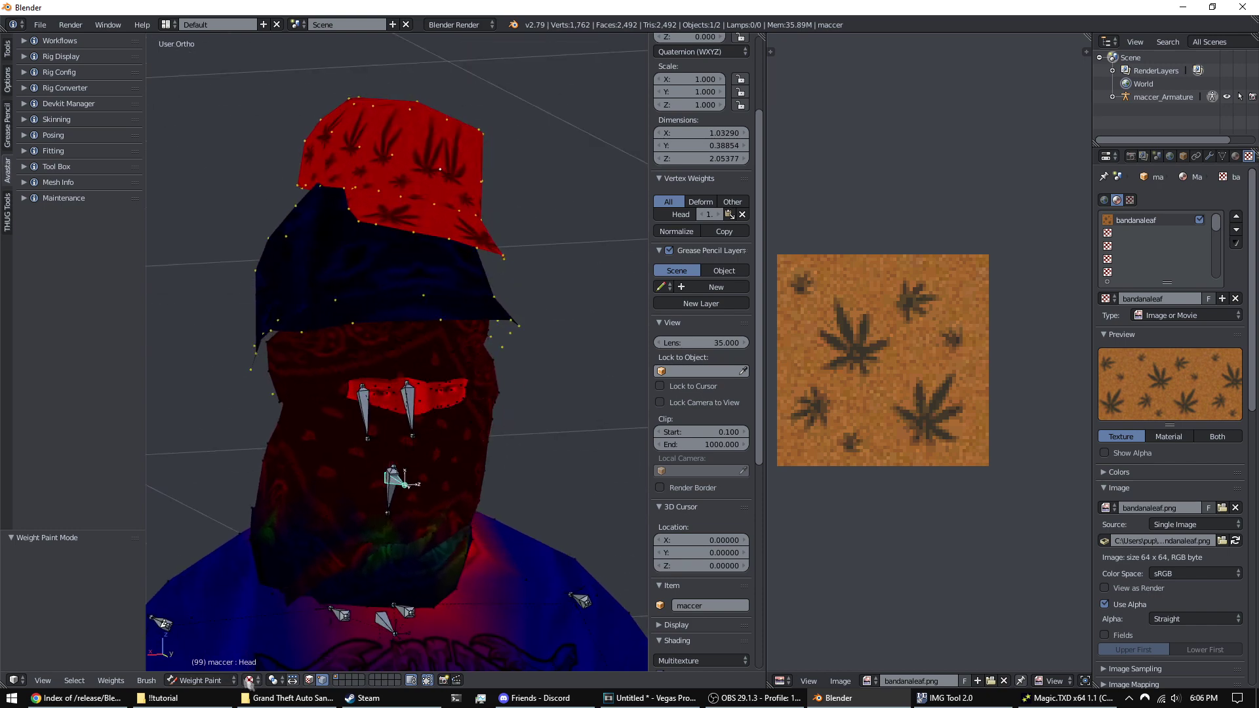
- Show the mesh's vertex groups and expand the 3D viewport over the image editor
left_click(1222, 156)
left_click_drag(763, 35, 845, 342)
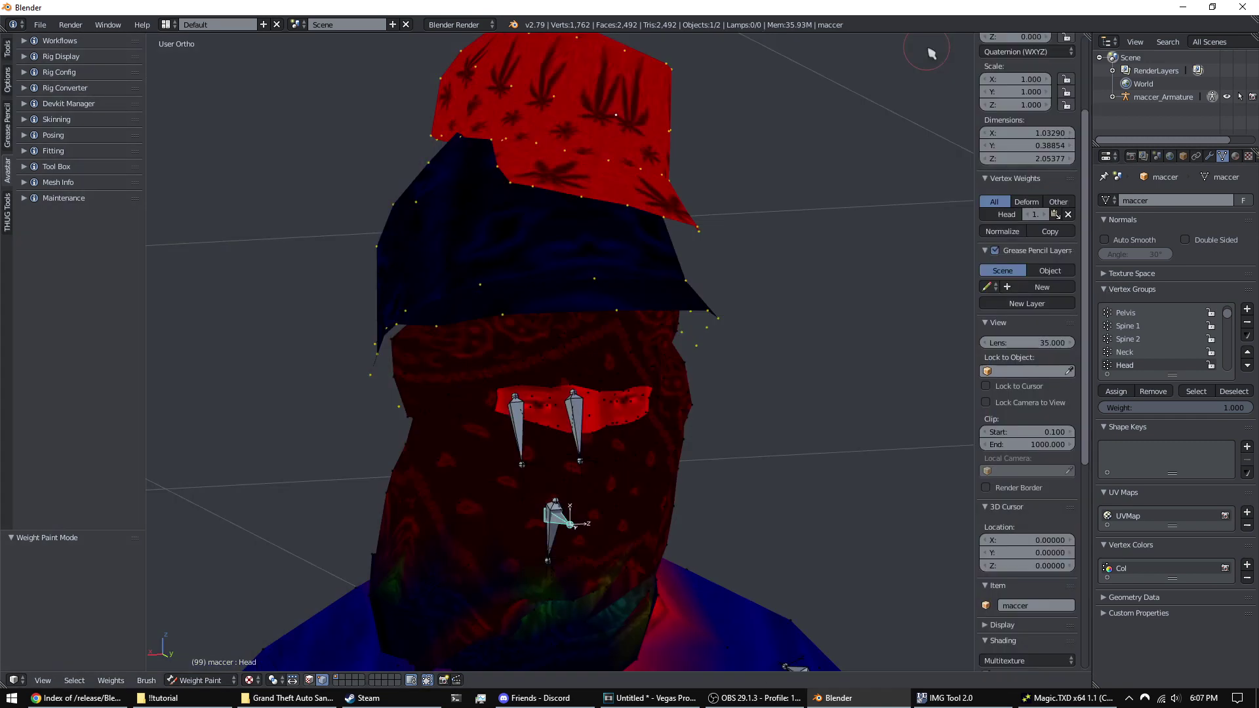
scroll(850, 348, "down", 3)
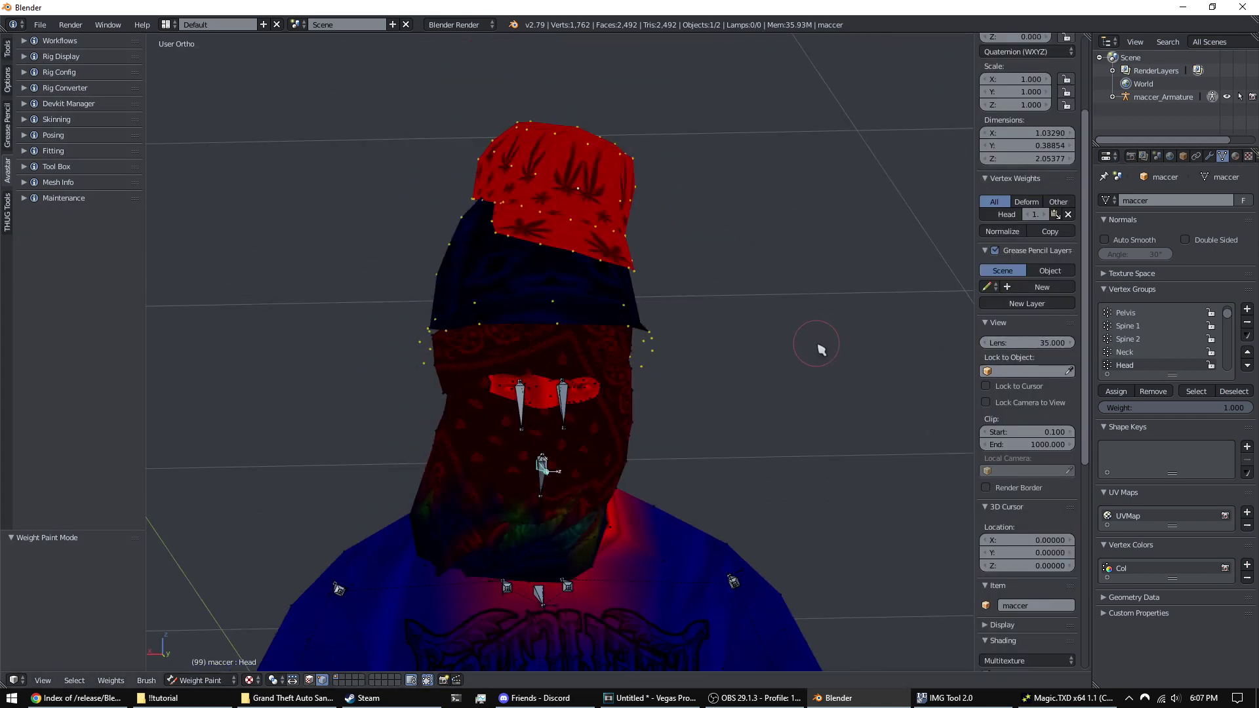
- In Edit Mode, select only the red cap's geometry through its Mat_HardHat1 material slot
left_click(220, 668)
key("Tab")
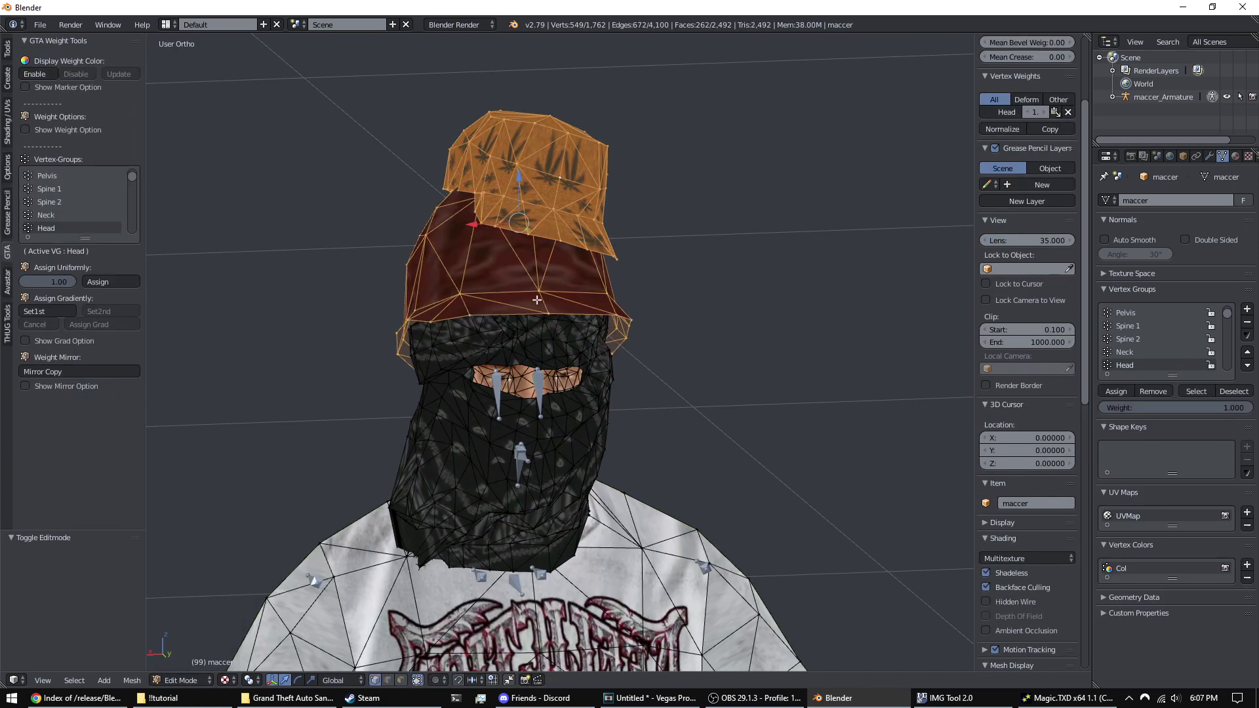
key("l")
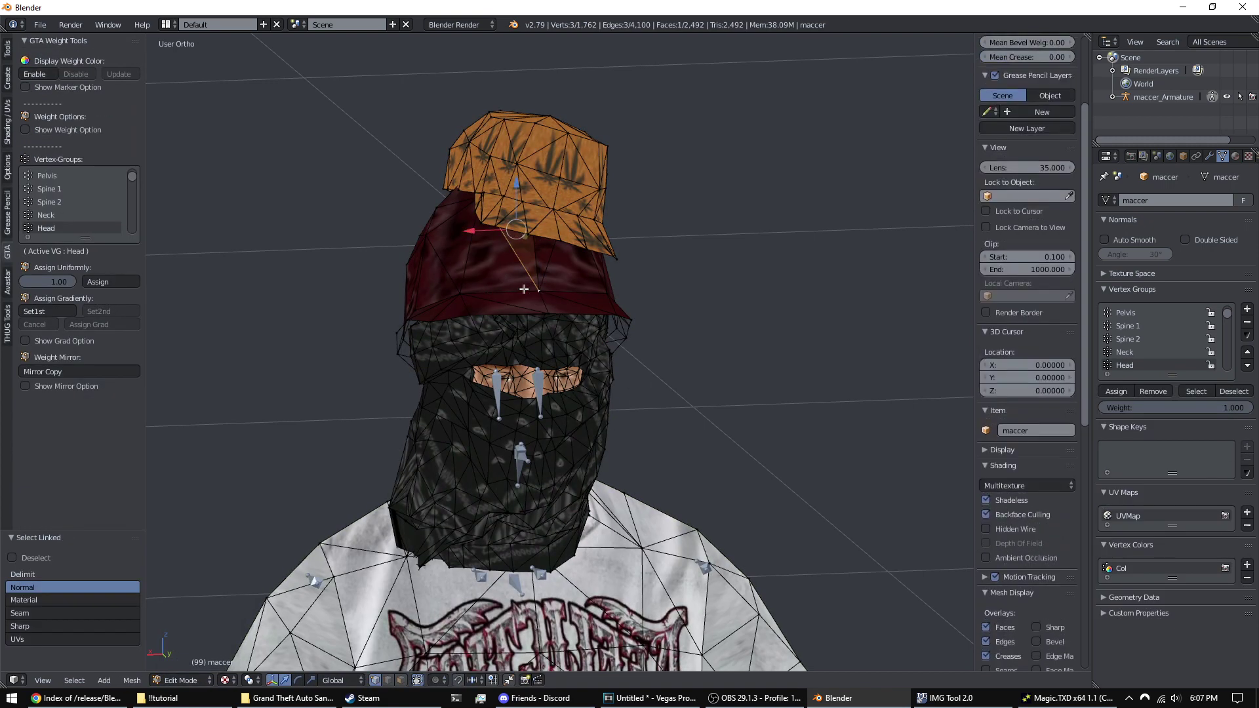
left_click(1235, 156)
left_click(1141, 322)
left_click(1168, 361)
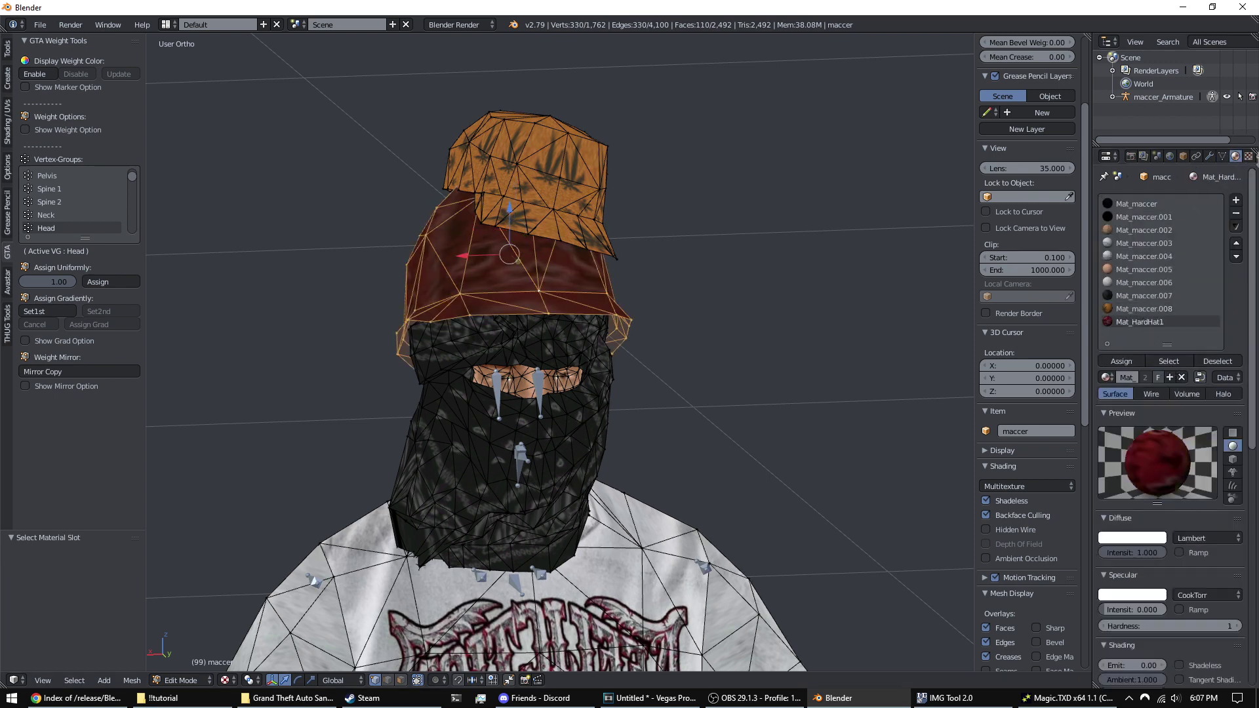
- Return to Weight Paint mode and assign the selected red cap vertices to the Head vertex group with weight 1.000
left_click(197, 607)
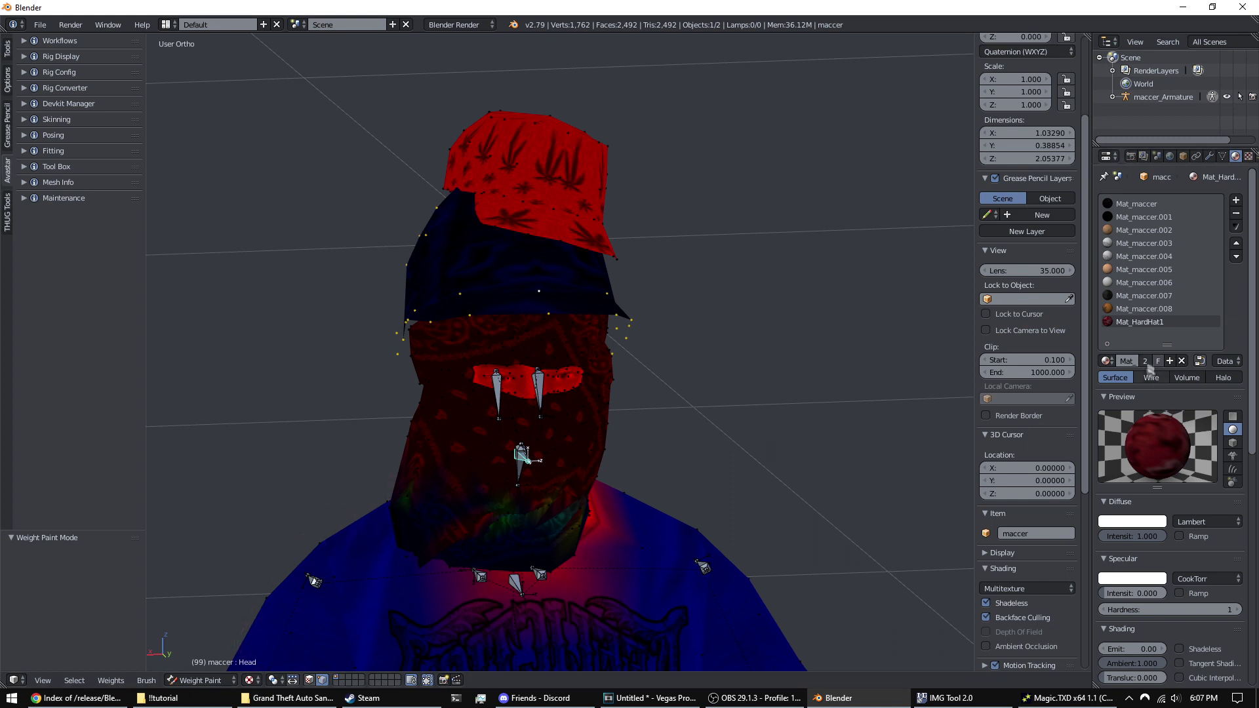
left_click(1222, 156)
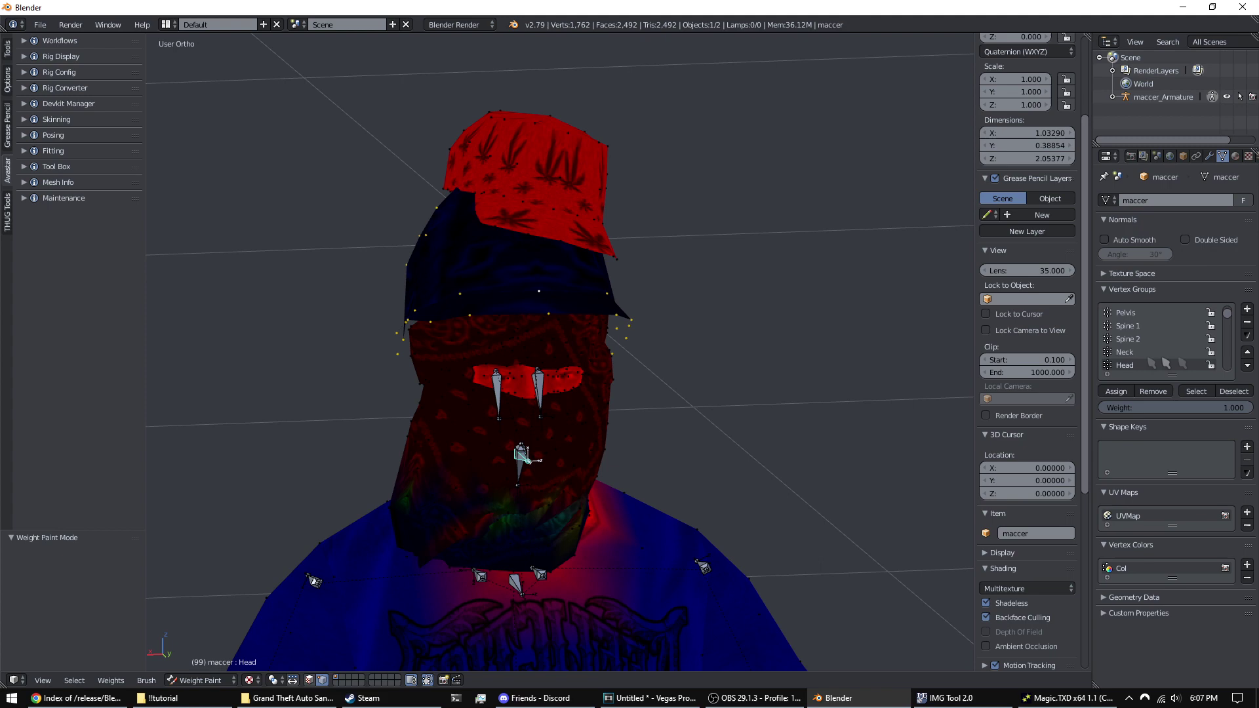
left_click(1116, 391)
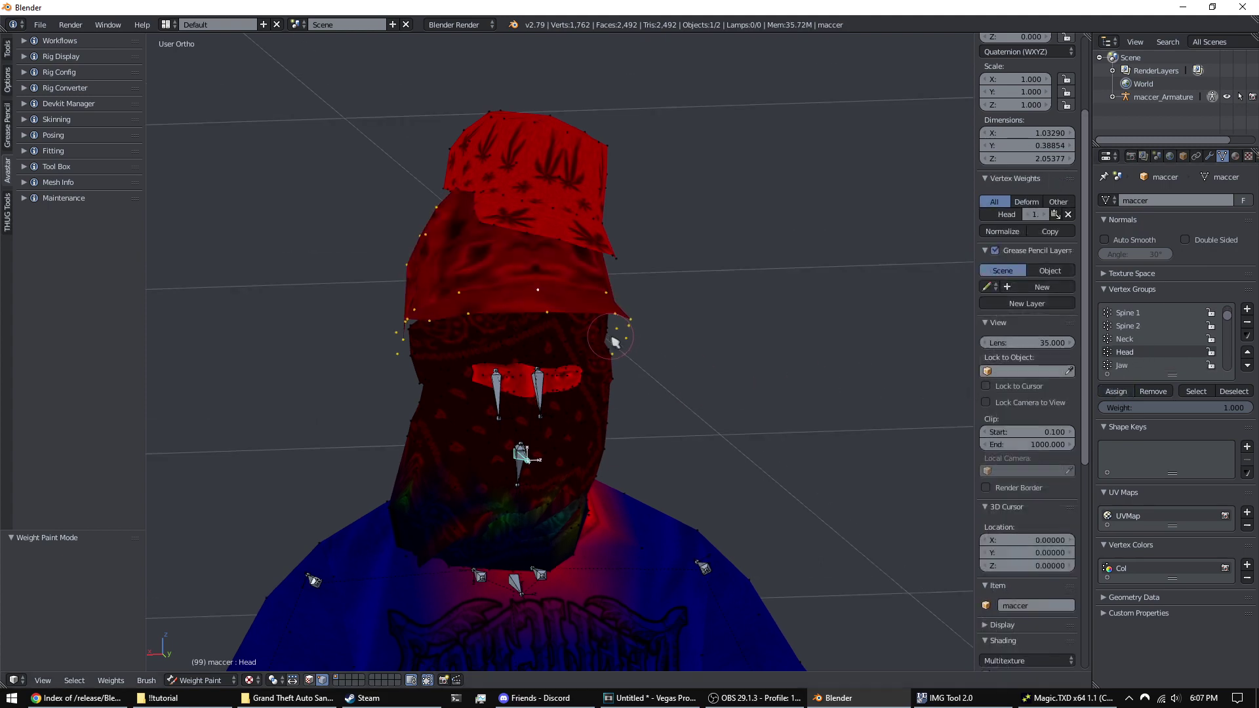
- Rotate the Head bone freely several times to test whether the red cap moves with the head
key("r")
key("r")
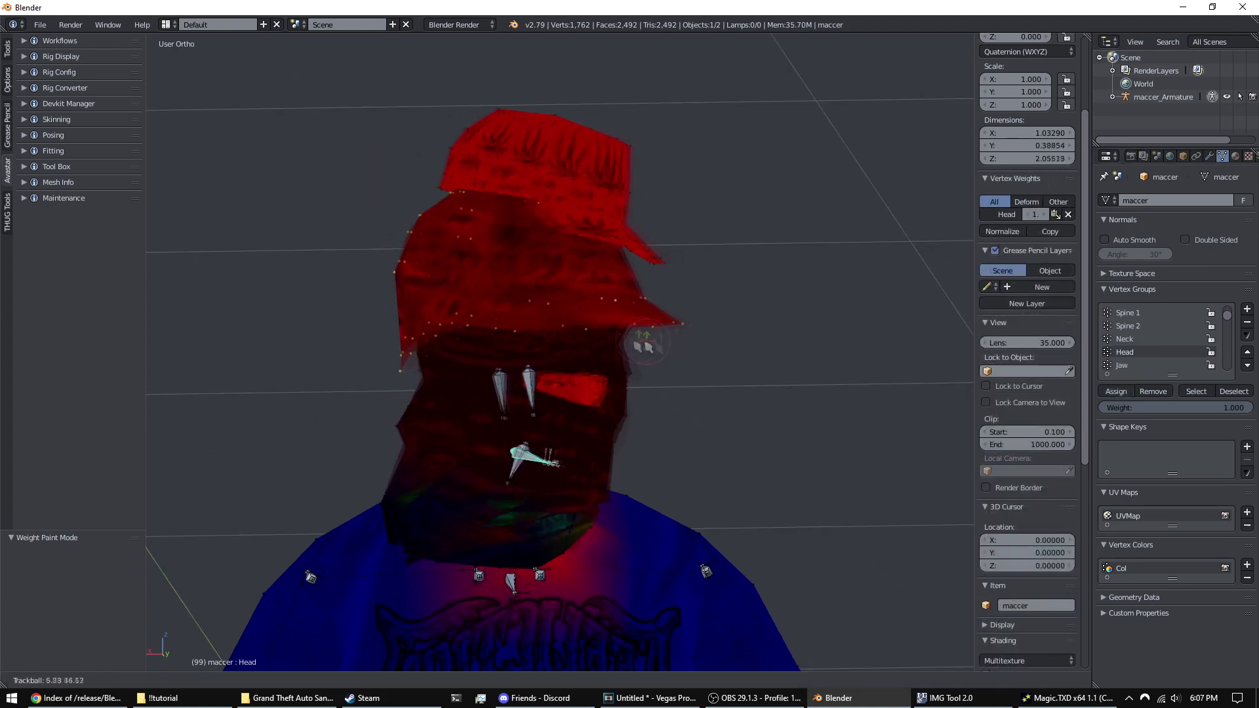
key("r")
left_click(658, 338)
scroll(657, 338, "down", 4)
mouse_move(629, 373)
middle_mouse_down()
mouse_move(754, 331)
mouse_move(691, 323)
mouse_move(623, 351)
mouse_move(612, 323)
mouse_move(629, 357)
middle_mouse_up()
key("r")
key("r")
left_click(693, 332)
scroll(624, 351, "down", 3)
- Return the maccer mesh to Object Mode and apply its rotation and scale
key("Tab")
scroll(623, 341, "up", 2)
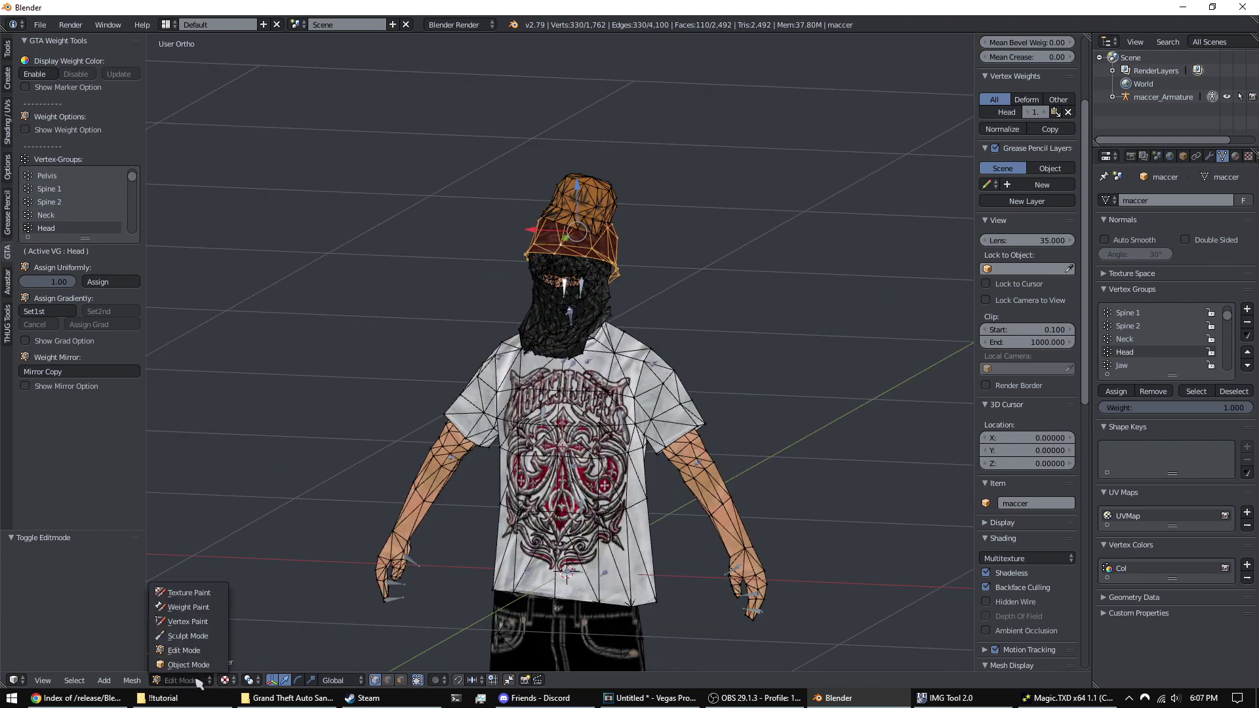
left_click(188, 664)
scroll(616, 433, "down", 2)
middle_click_drag(618, 434, 625, 382)
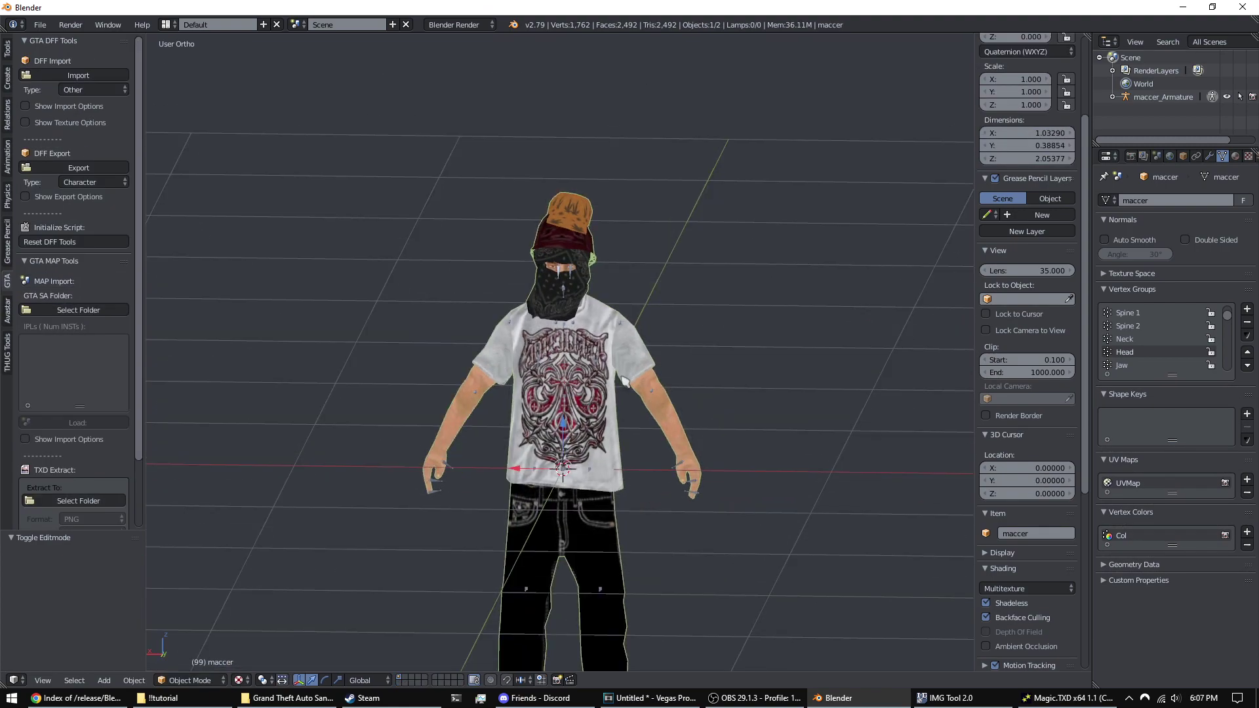
scroll(629, 354, "up", 2)
key("ctrl+a")
left_click(618, 335)
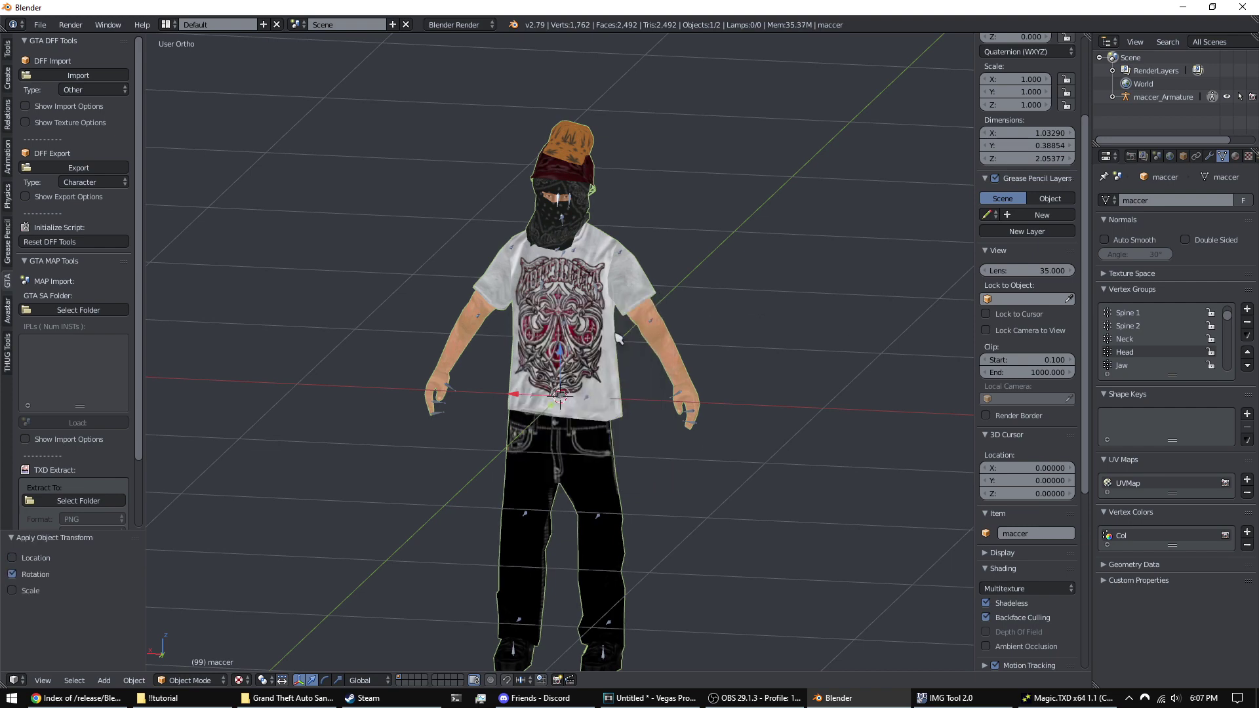
key("ctrl+a")
left_click(581, 360)
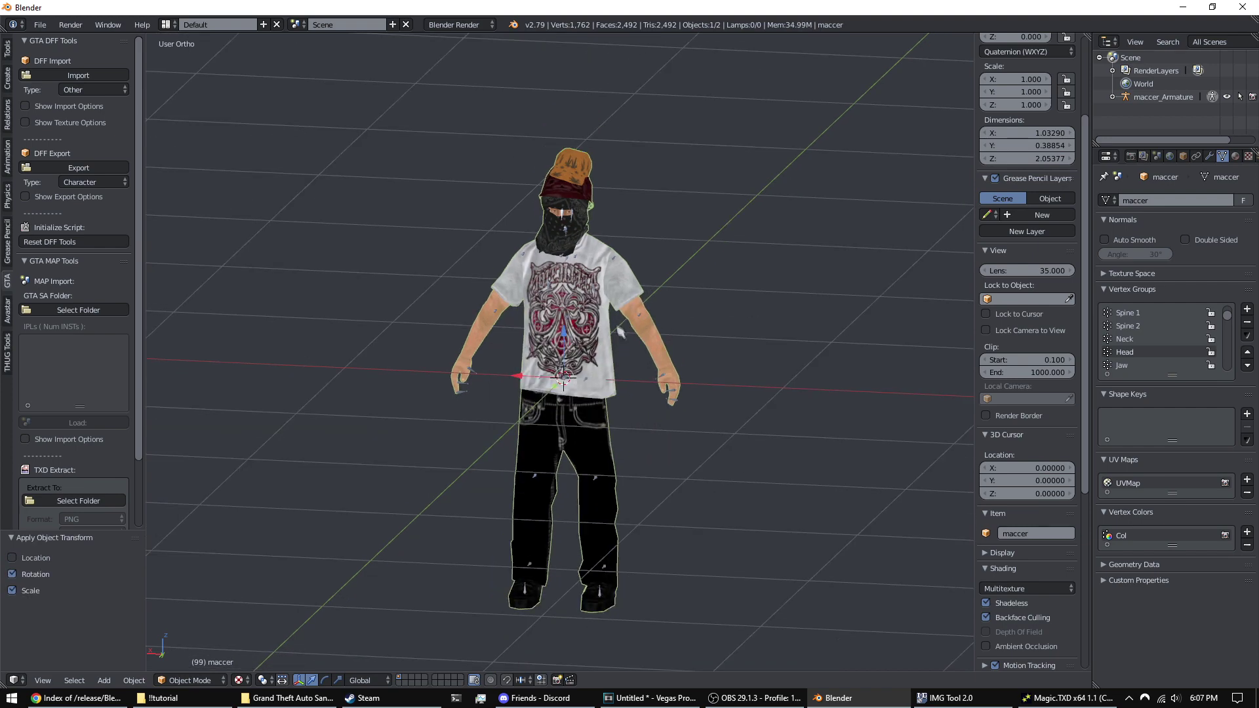
- Export the character as a DFF over maccer.dff in the modloader !!tutorial folder
left_click(92, 168)
left_click(56, 160)
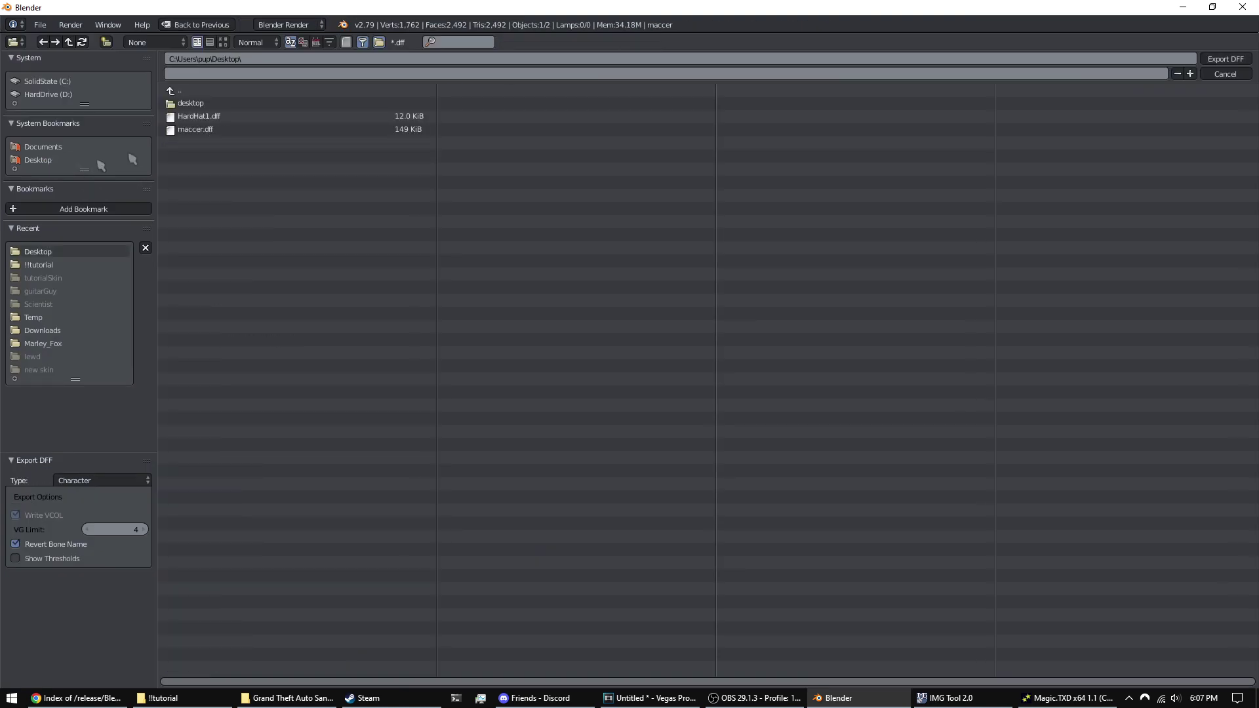
left_click(224, 103)
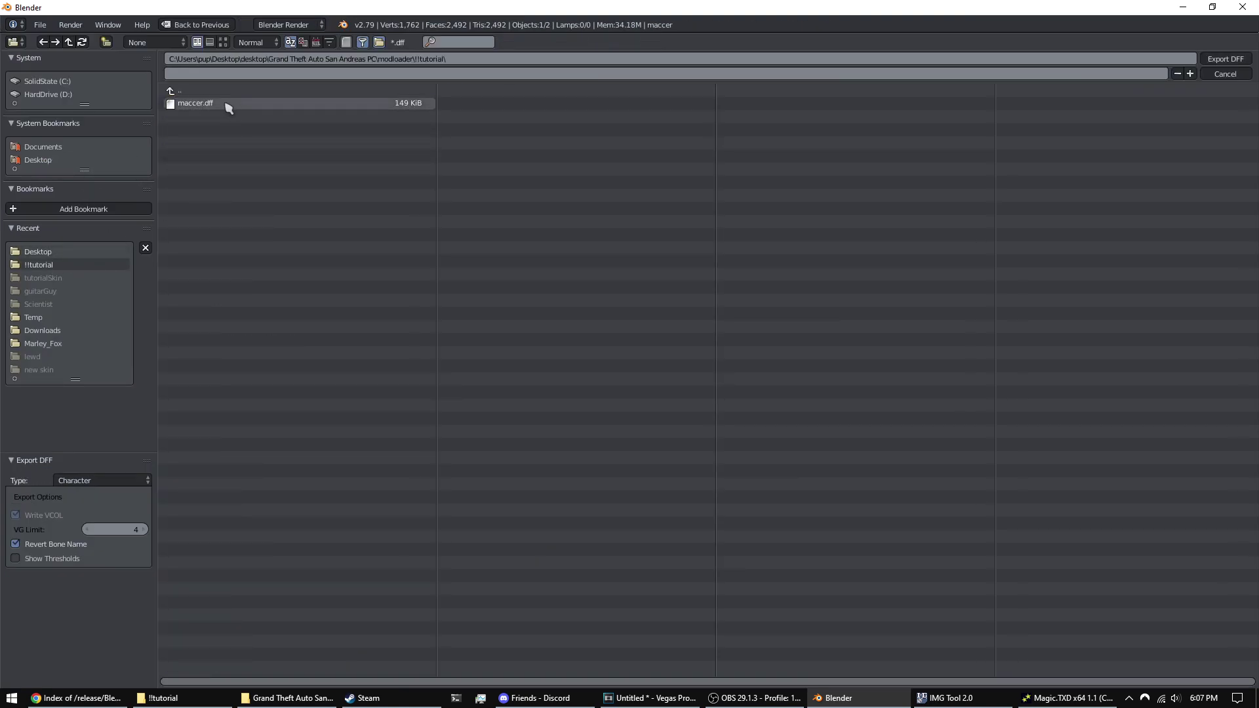
key("Return")
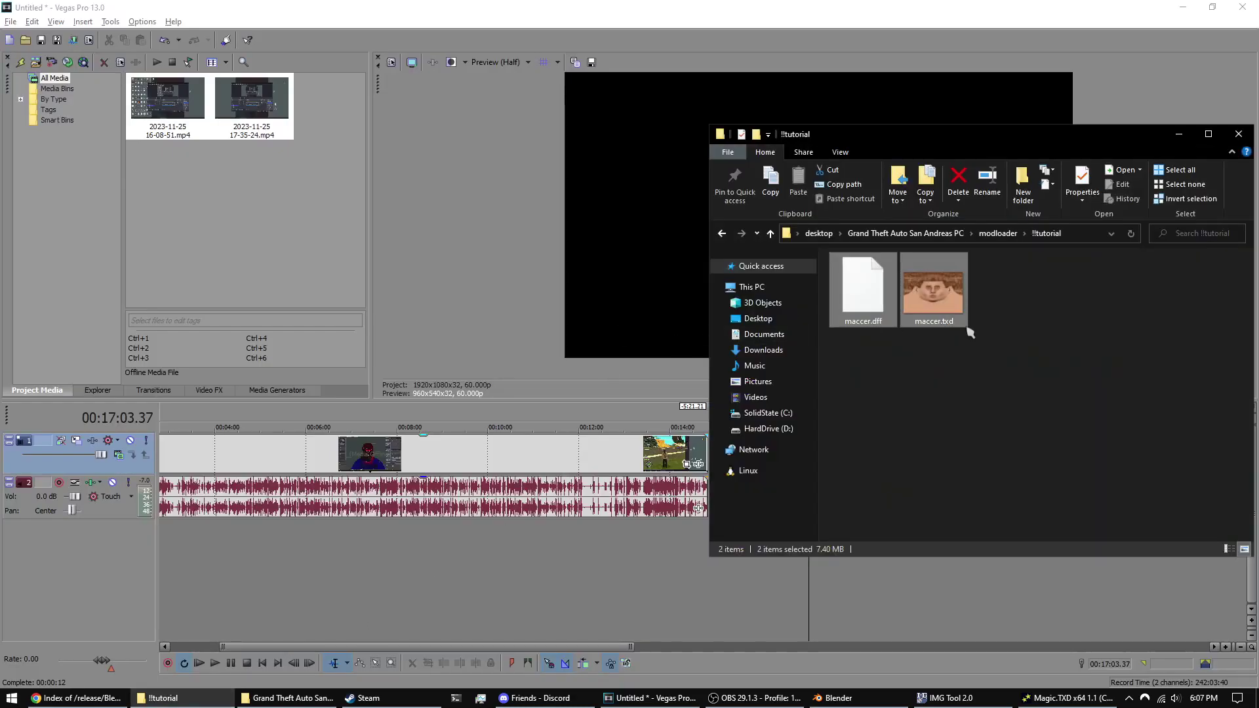
- Add bandanared.png to maccer.txd as a DXT1-compressed texture named bandanared and close the texture archive
double_click(933, 292)
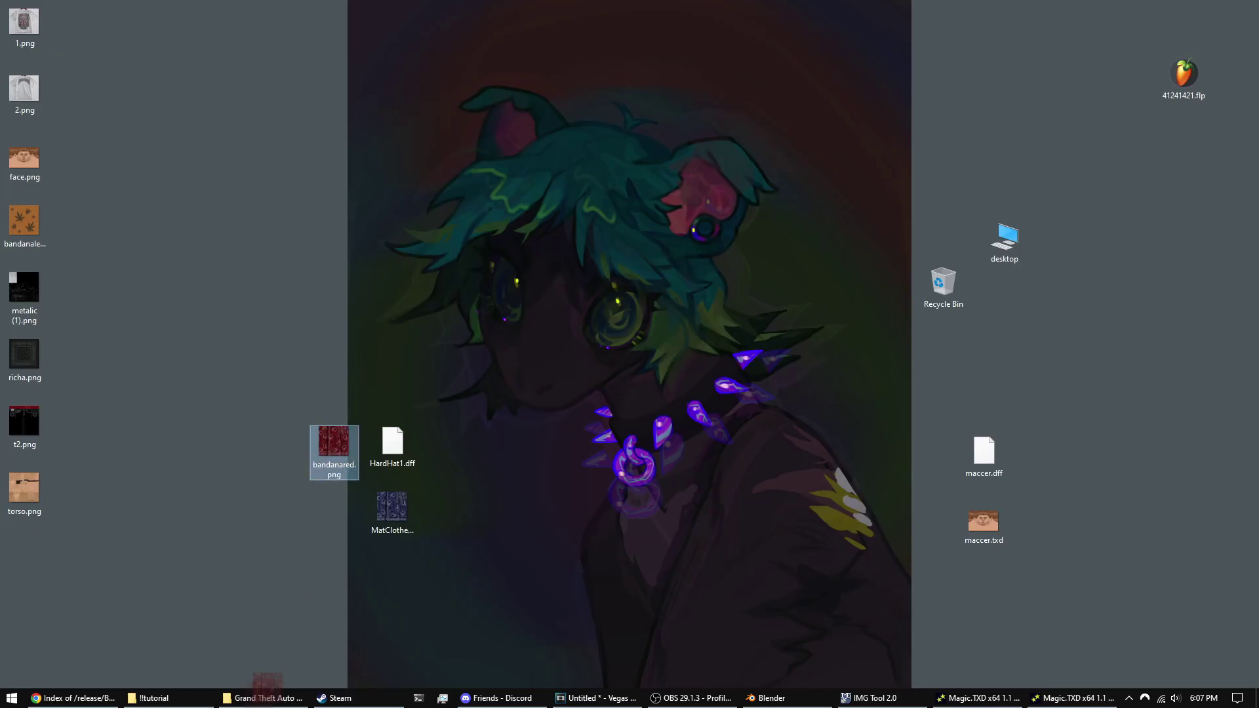
left_click_drag(269, 695, 612, 364)
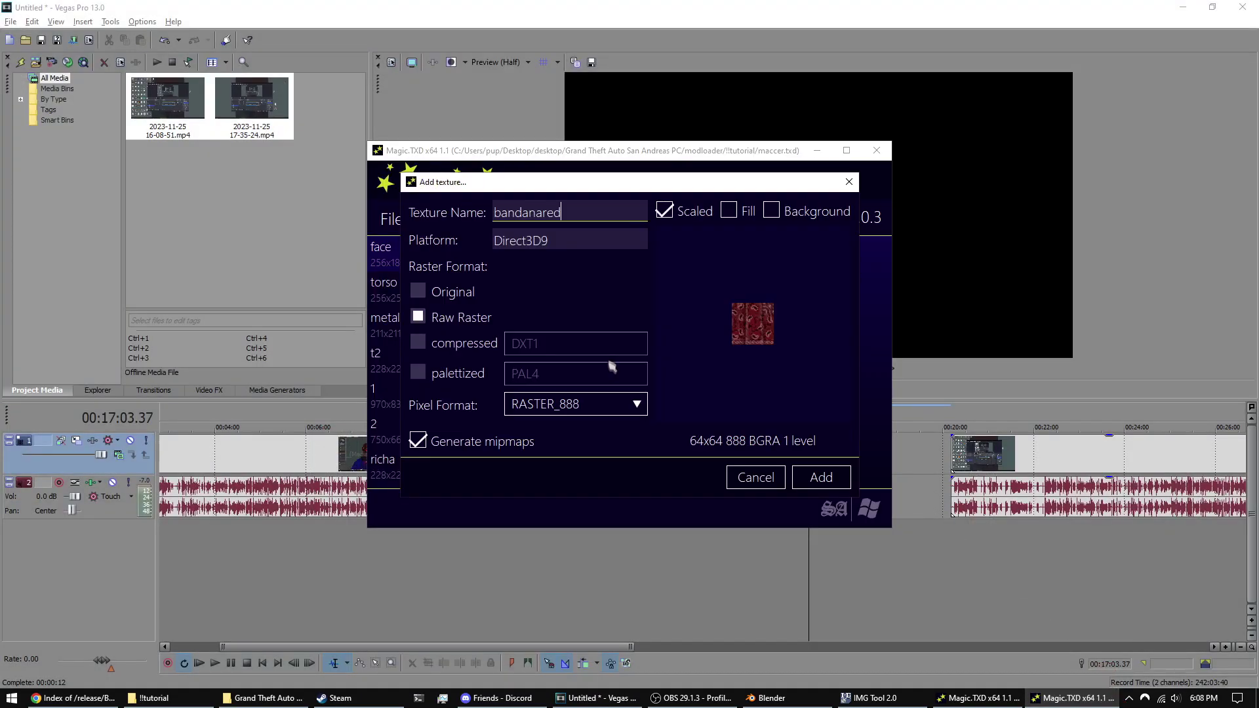
left_click(452, 344)
left_click(821, 478)
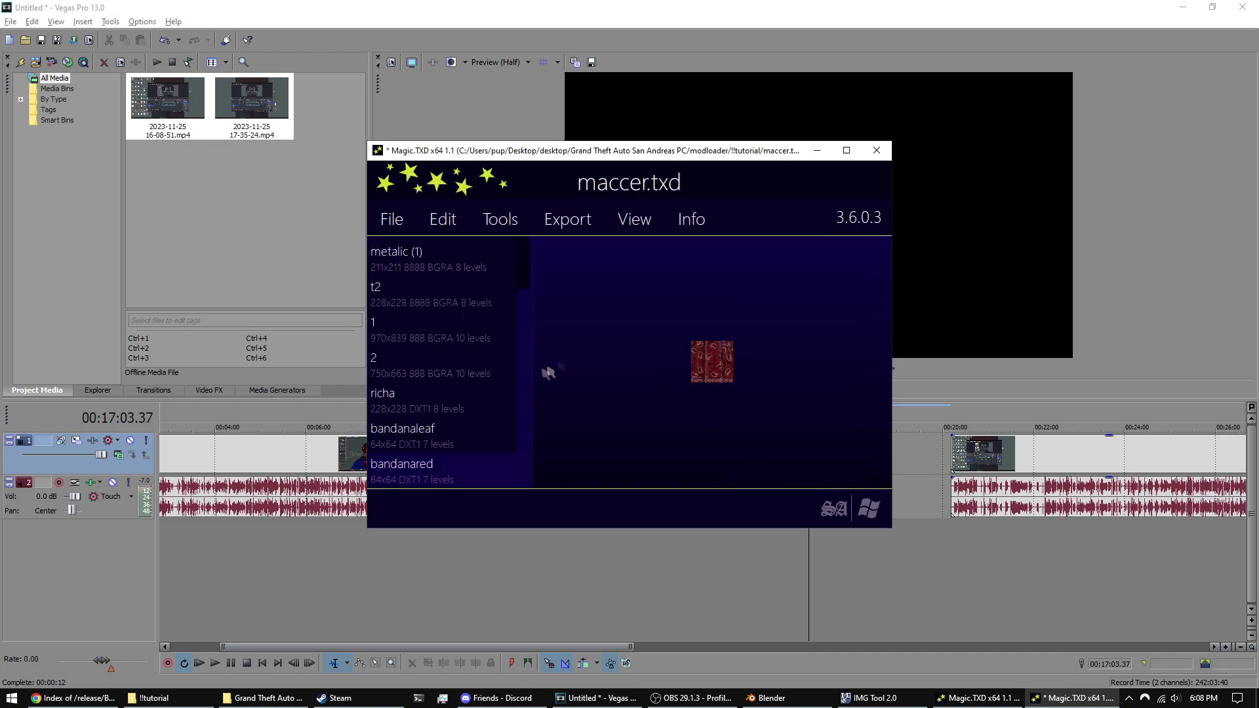
left_click(876, 150)
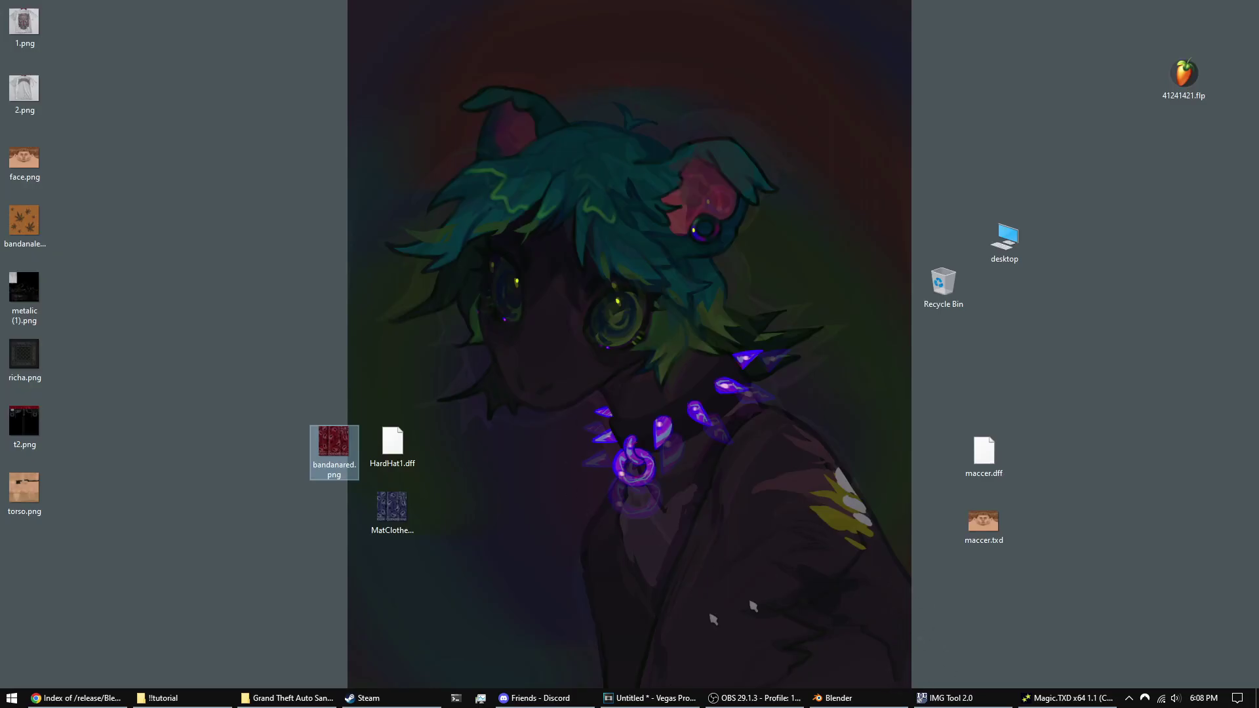
- Launch San Andreas Multiplayer from the Grand Theft Auto San Andreas PC folder
key("super+d")
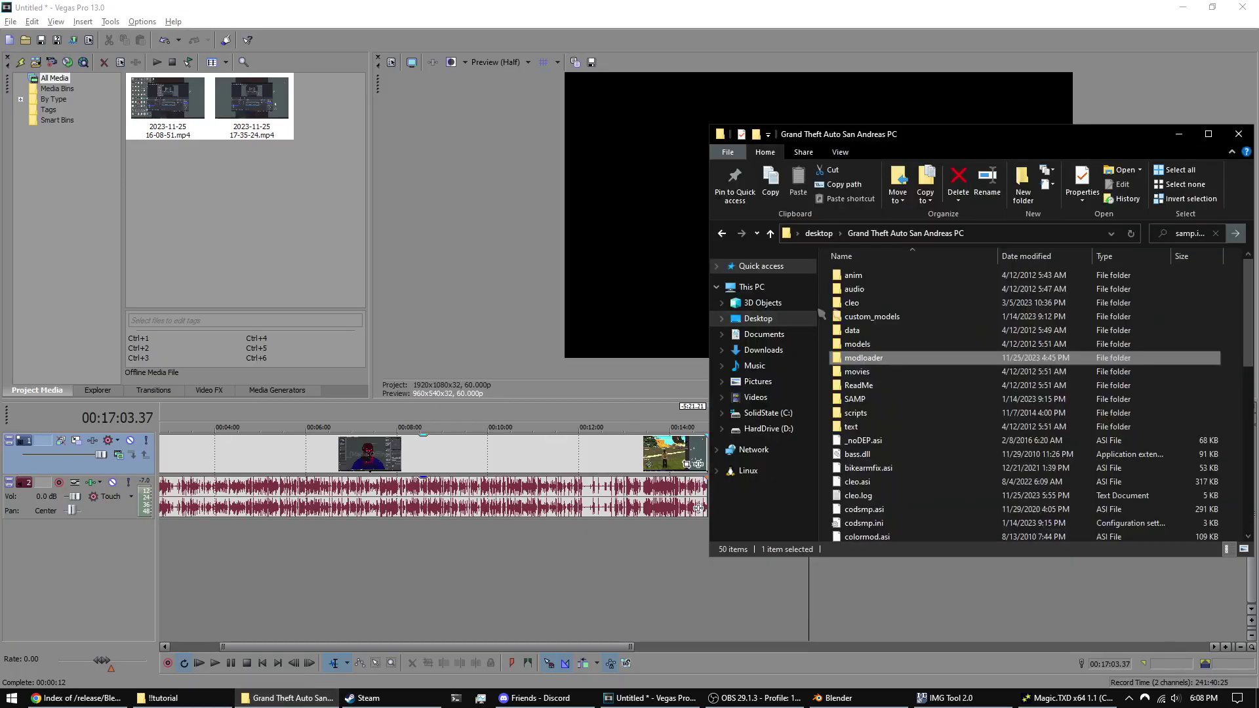
scroll(927, 393, "down", 5)
left_click(874, 483)
double_click(876, 489)
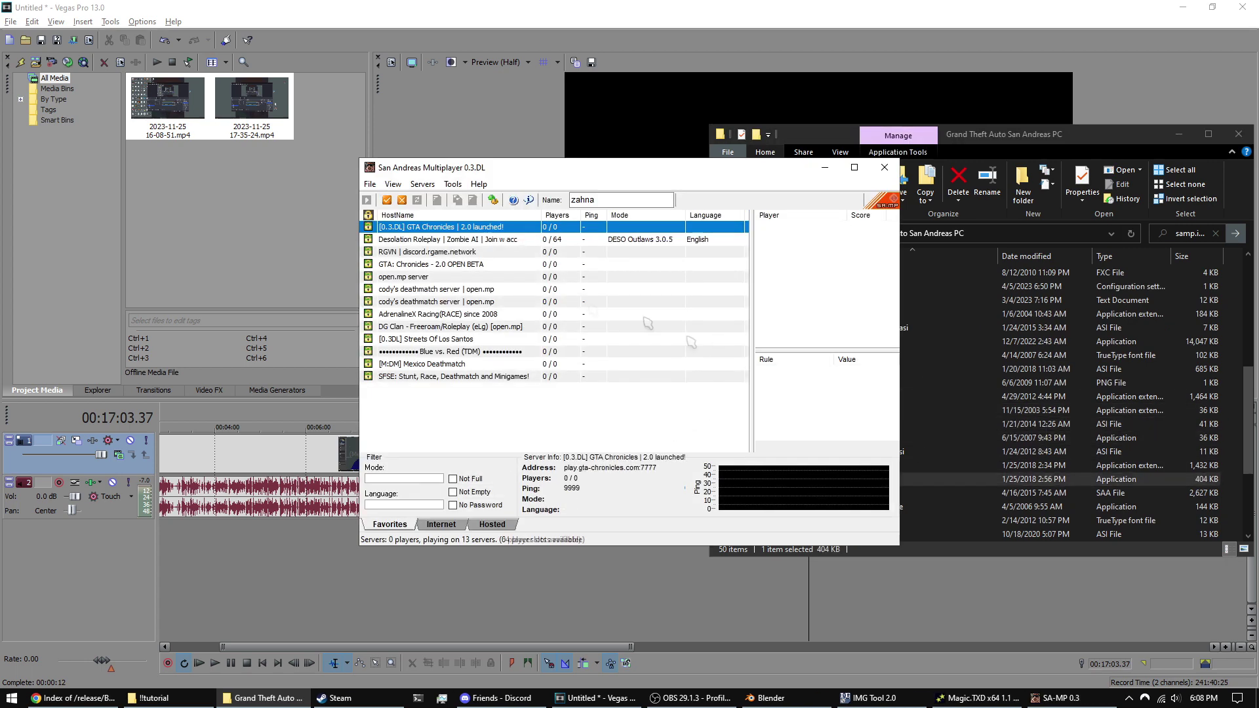
- Connect to the SFSE: Stunt, Race, Deathmatch and Minigames server and spawn the character
left_click(515, 252)
left_click(509, 241)
left_click(504, 252)
left_click(492, 339)
double_click(484, 378)
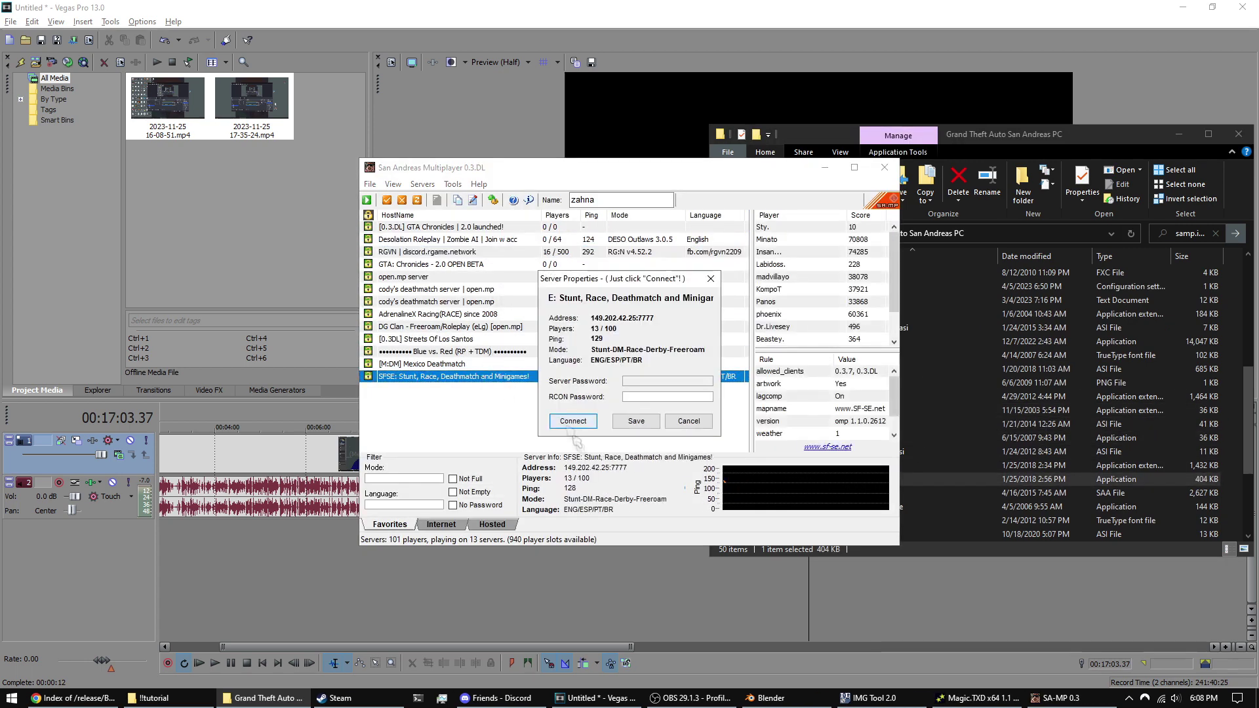
left_click(617, 428)
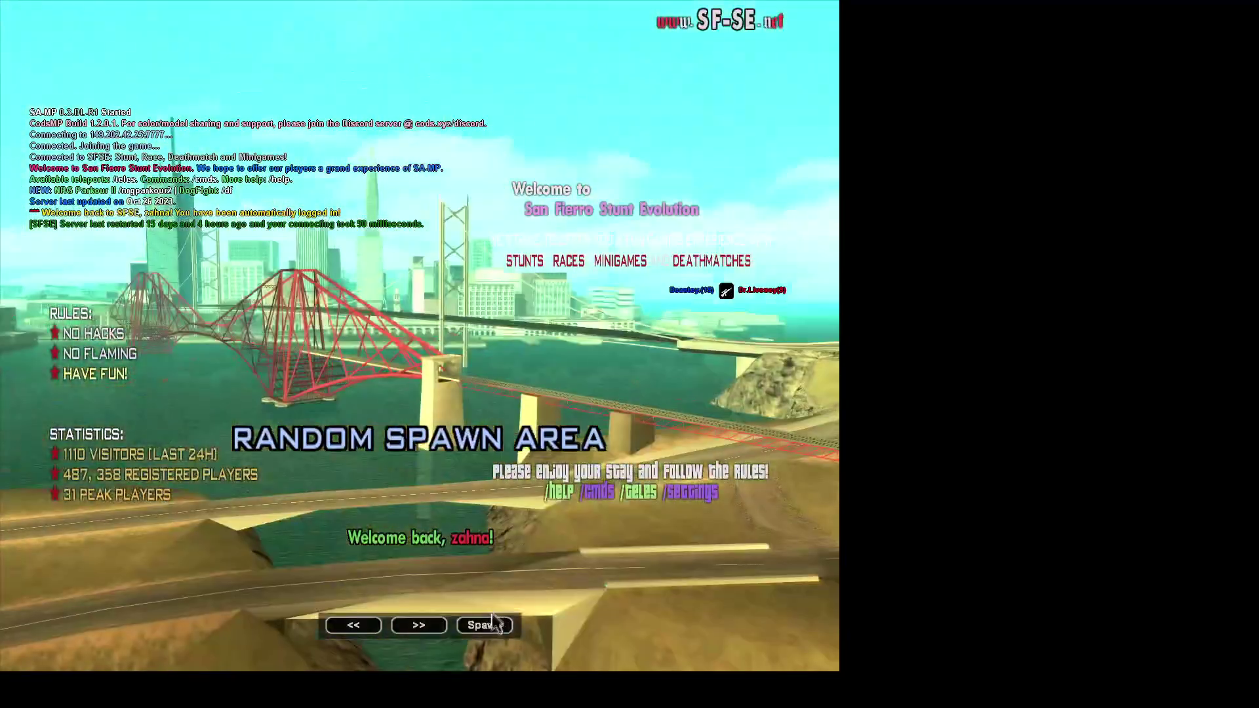
left_click(483, 624)
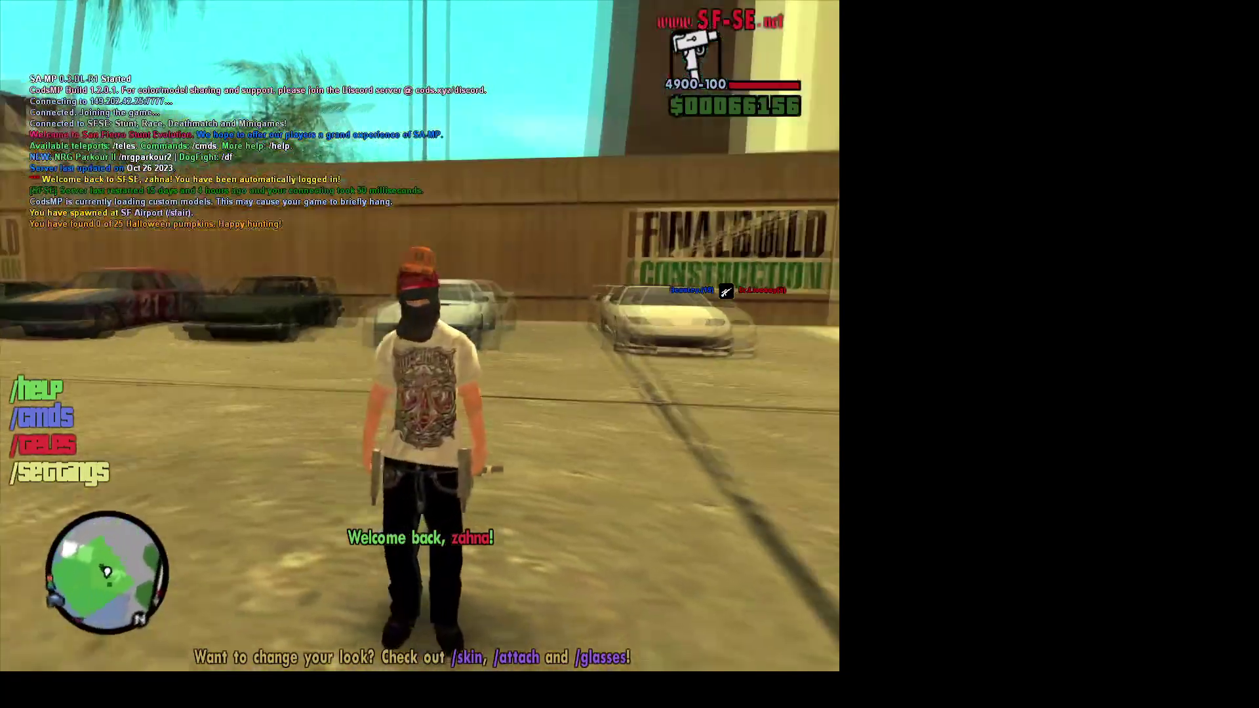
- Switch the character's head movements on and back off with the /headmove chat command to check the cap
type("t/headmove")
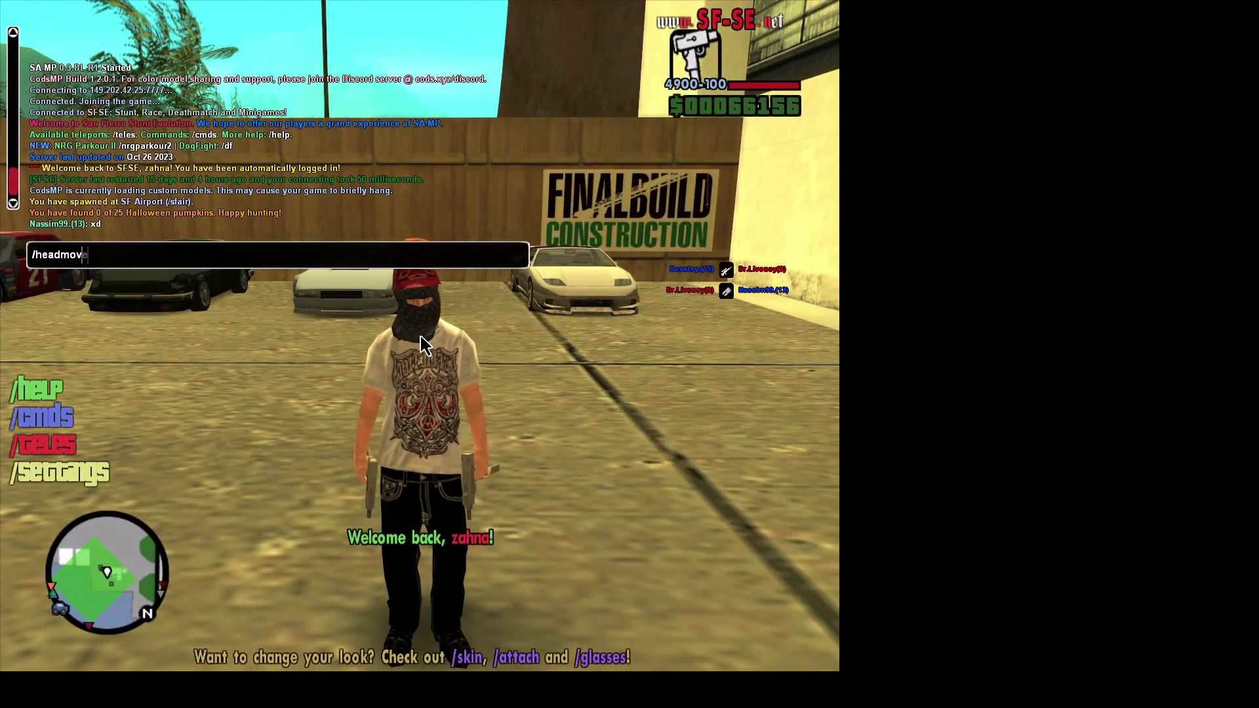
key("Return")
key("w")
type("t")
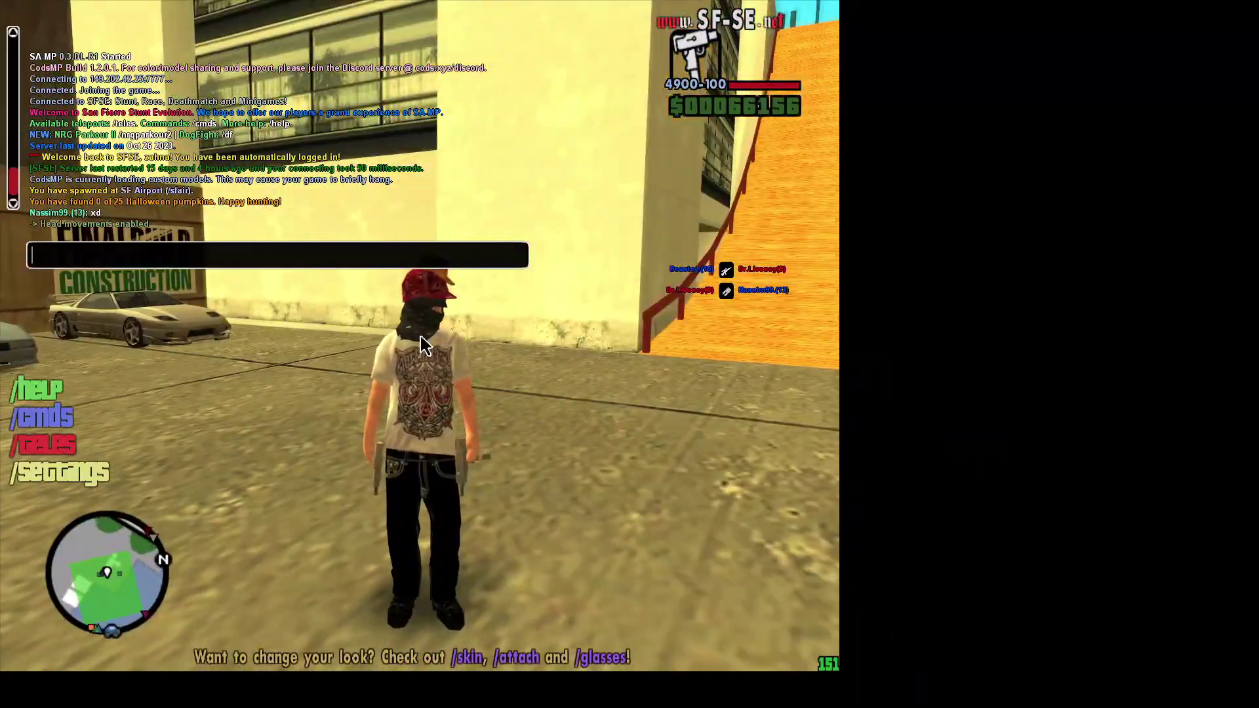
type("/headmove")
key("Return")
- Run the character around in several directions to check how the red cap follows the head
key("w")
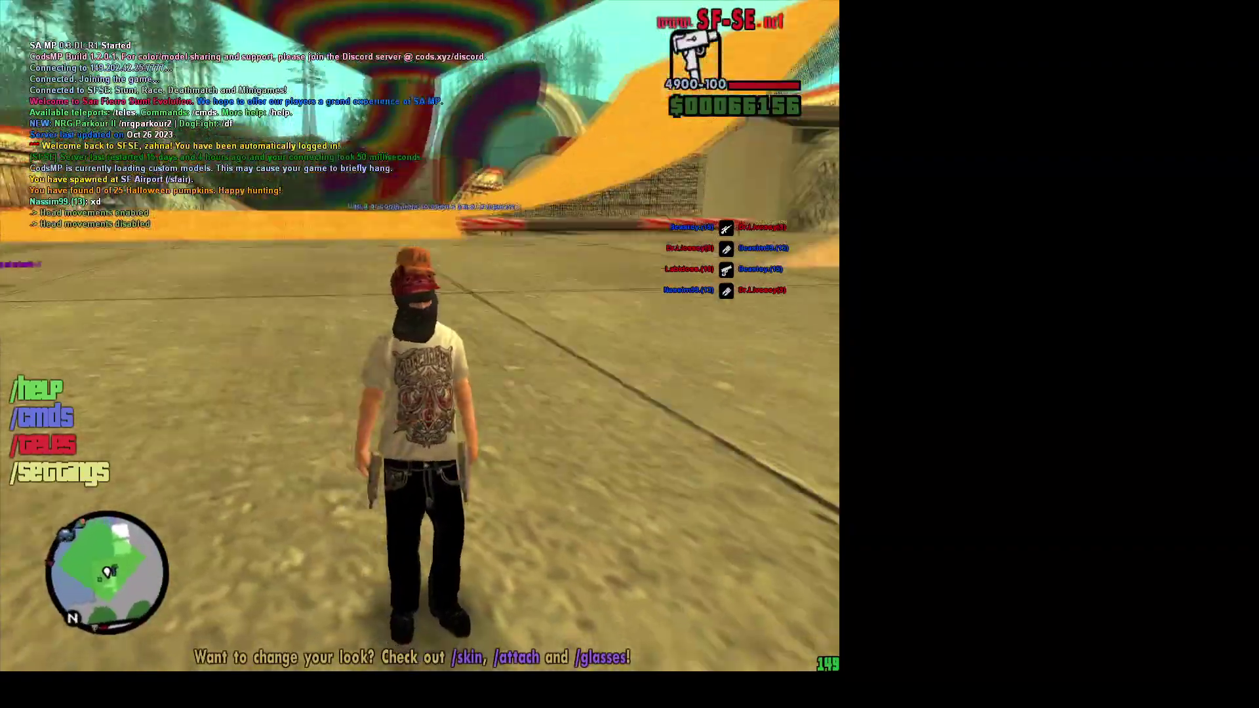
key("w")
key("w")
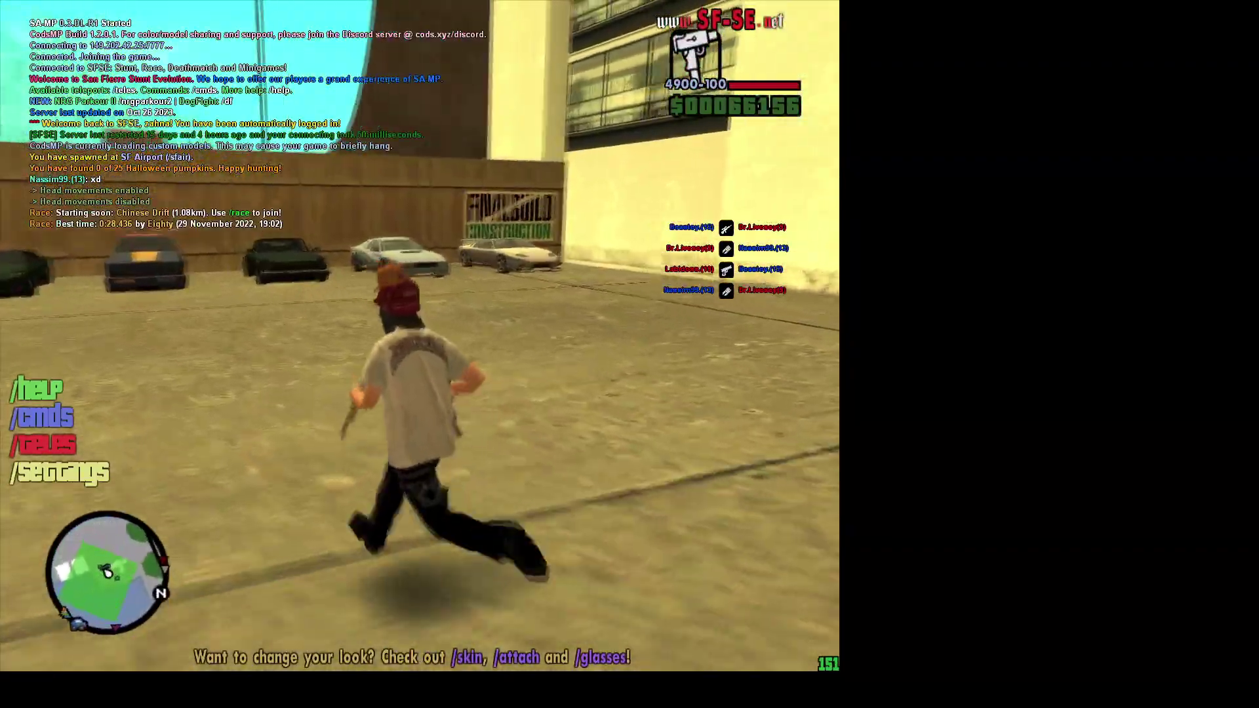
key("s")
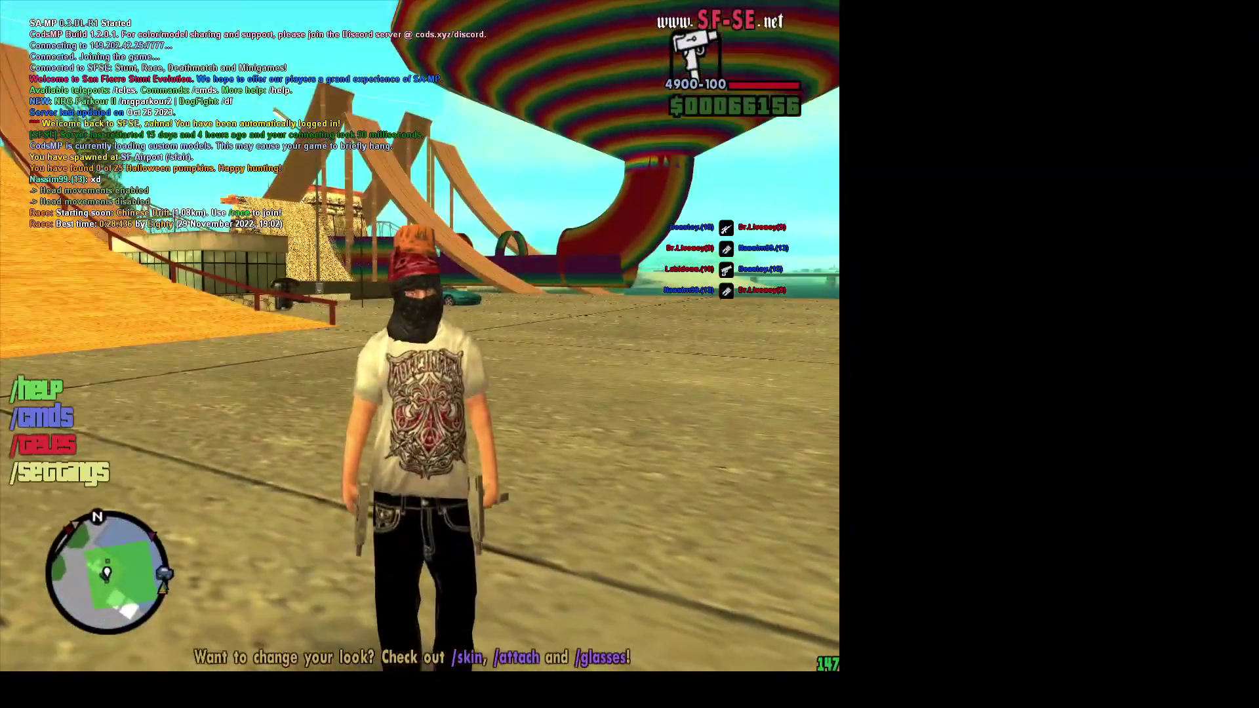
key("w")
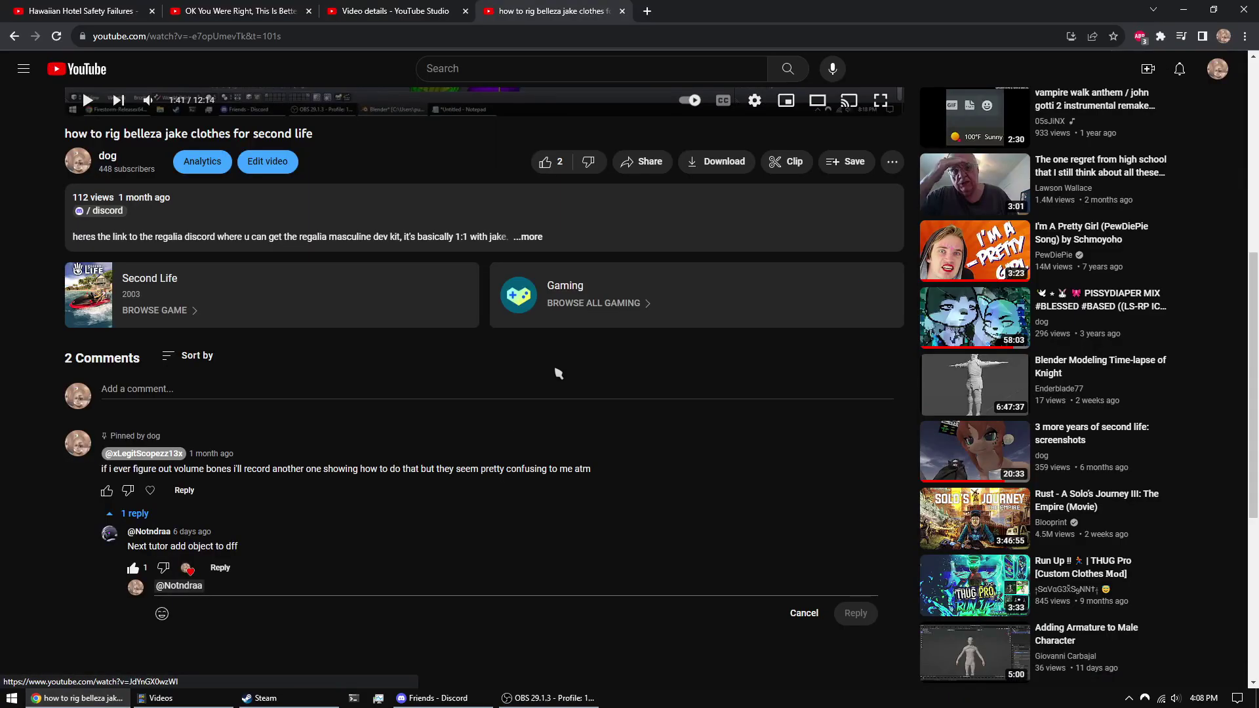
- Read the comments under the YouTube video "how to rig belleza jake clothes for second life", including the tutorial request
scroll(321, 492, "down", 1)
scroll(295, 489, "up", 2)
scroll(301, 487, "down", 3)
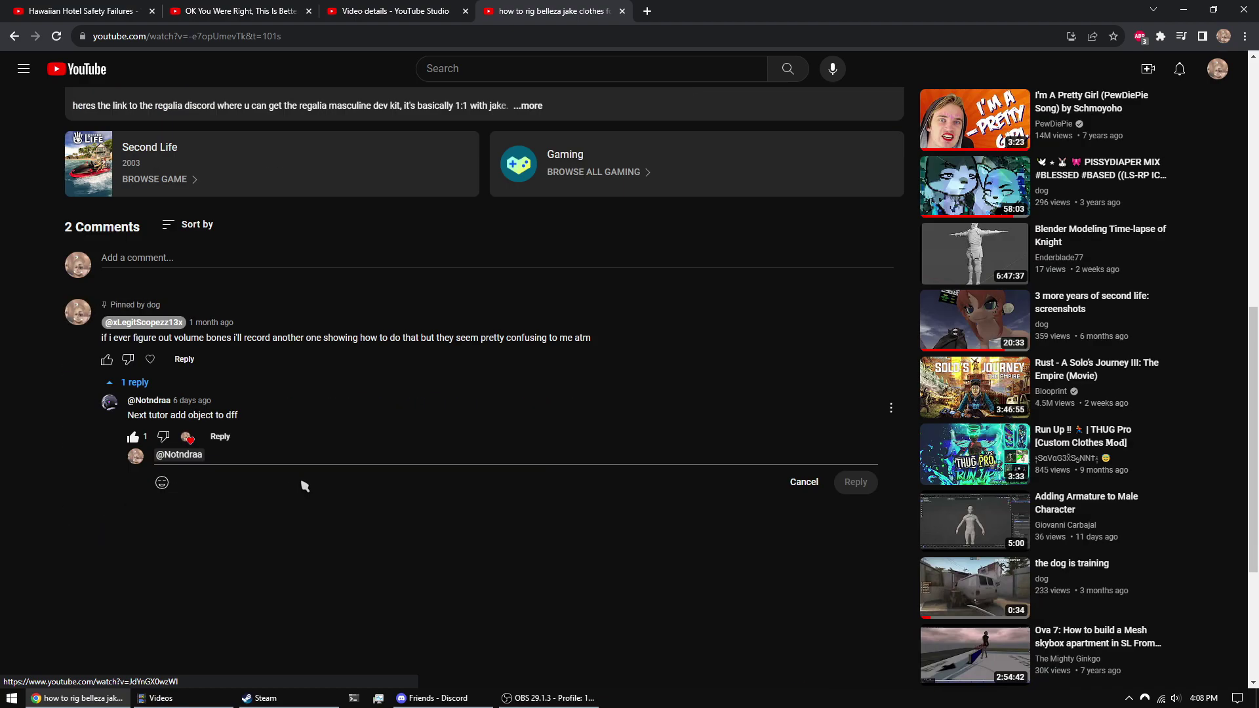
scroll(262, 443, "up", 9)
scroll(281, 444, "down", 10)
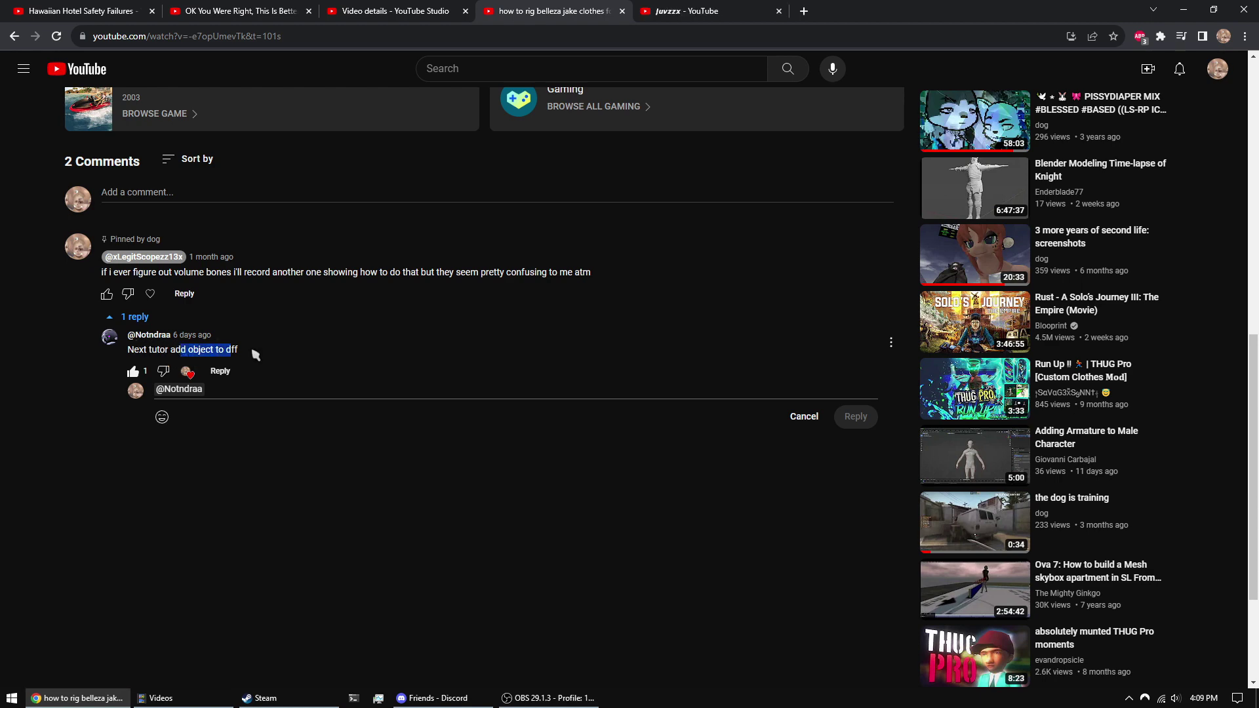
- Look through the videos on the commenter's YouTube channel
left_click(673, 7)
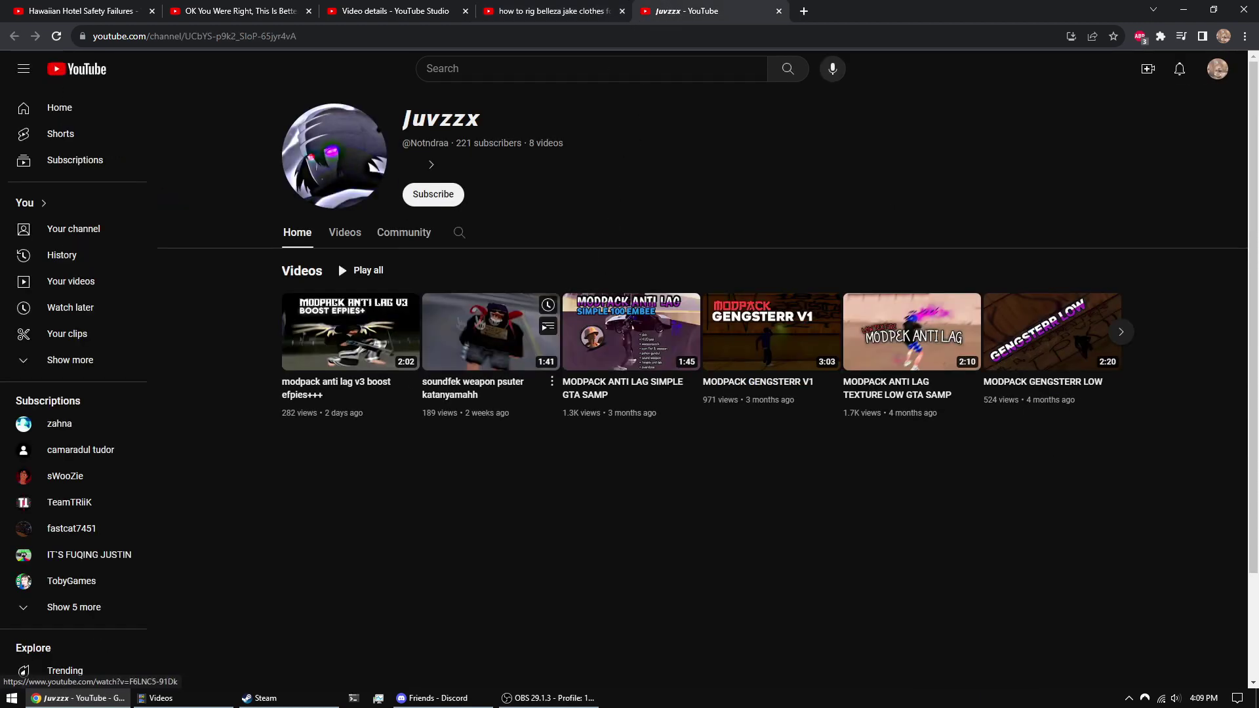
left_click(346, 241)
scroll(888, 297, "down", 1)
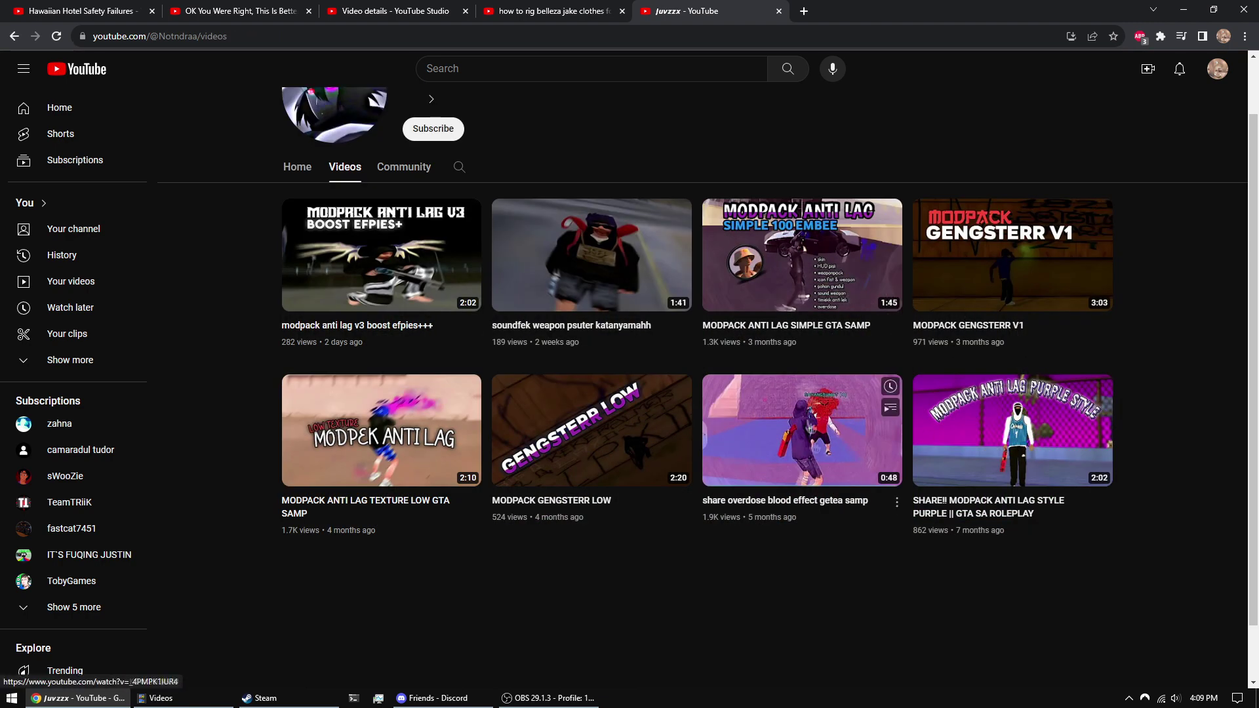
- Return to the Second Life rigging video and view the list of videos on its uploader's channel
left_click(582, 6)
scroll(516, 224, "up", 5)
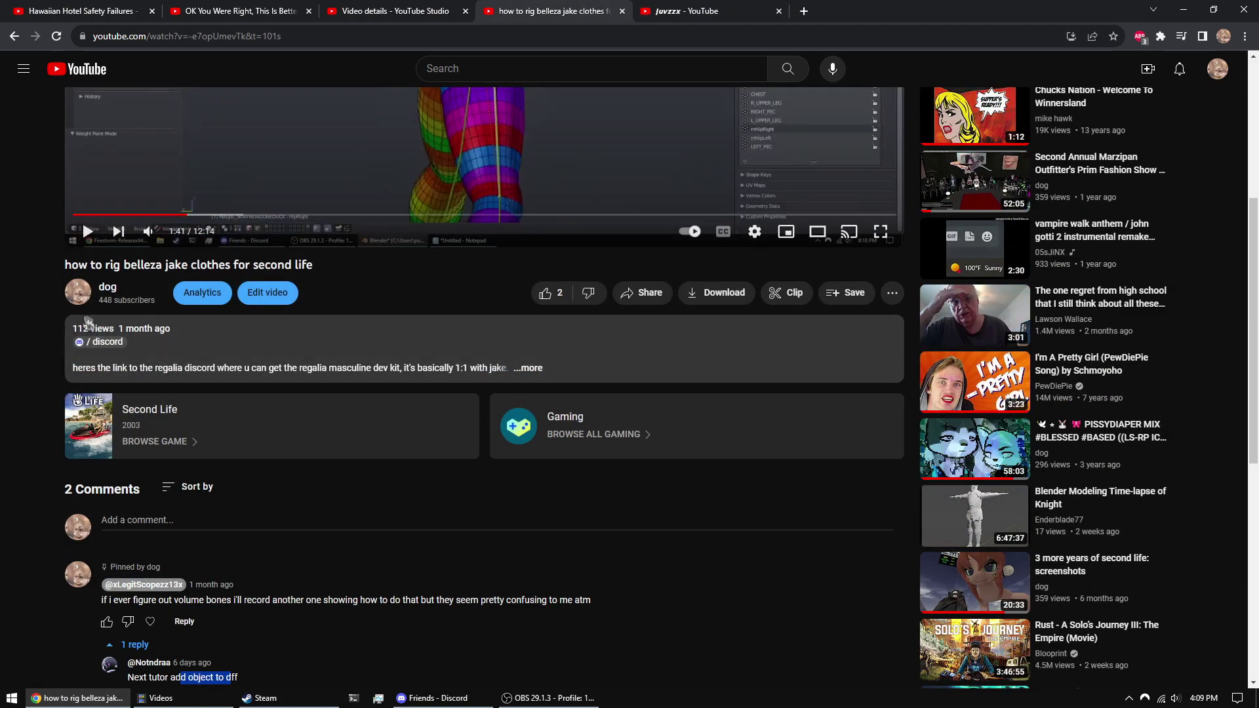
left_click(81, 303)
left_click(347, 233)
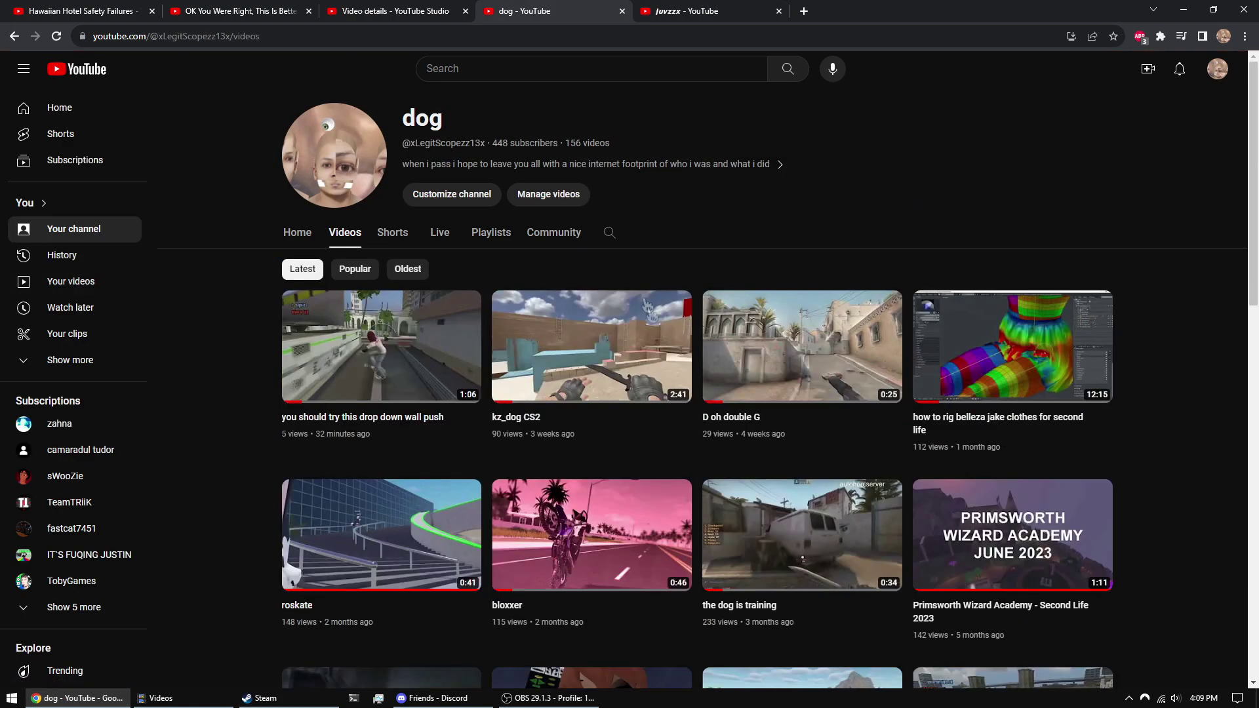
- Find Blender 2.79a through a system search for "blender 2.79" and launch it from the desktop
key("super+d")
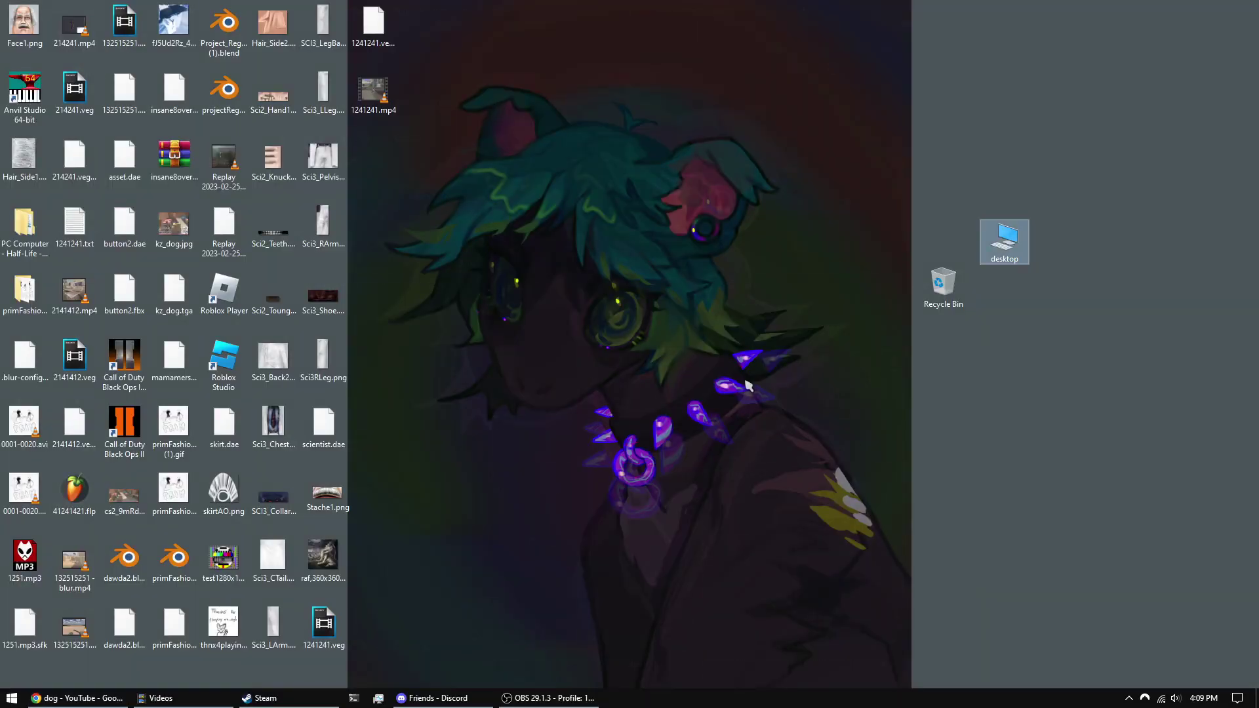
key("super")
type("blender")
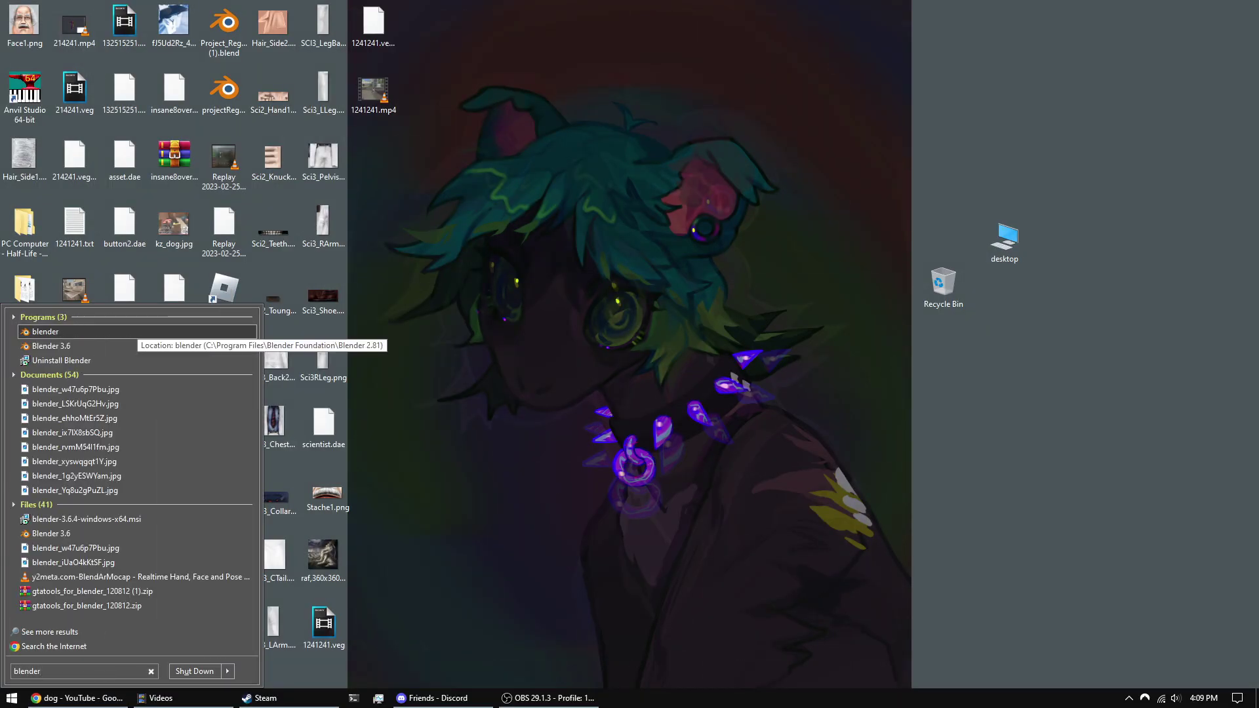
type(" 2.")
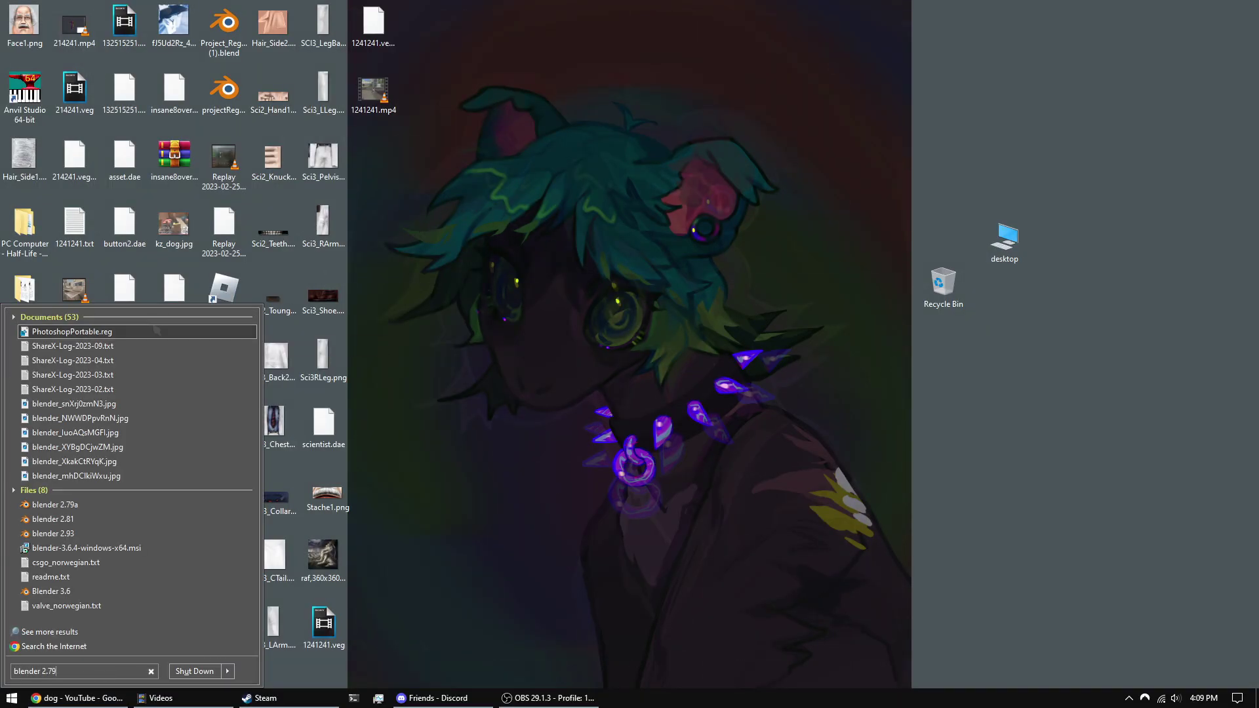
type("79")
left_click(156, 329)
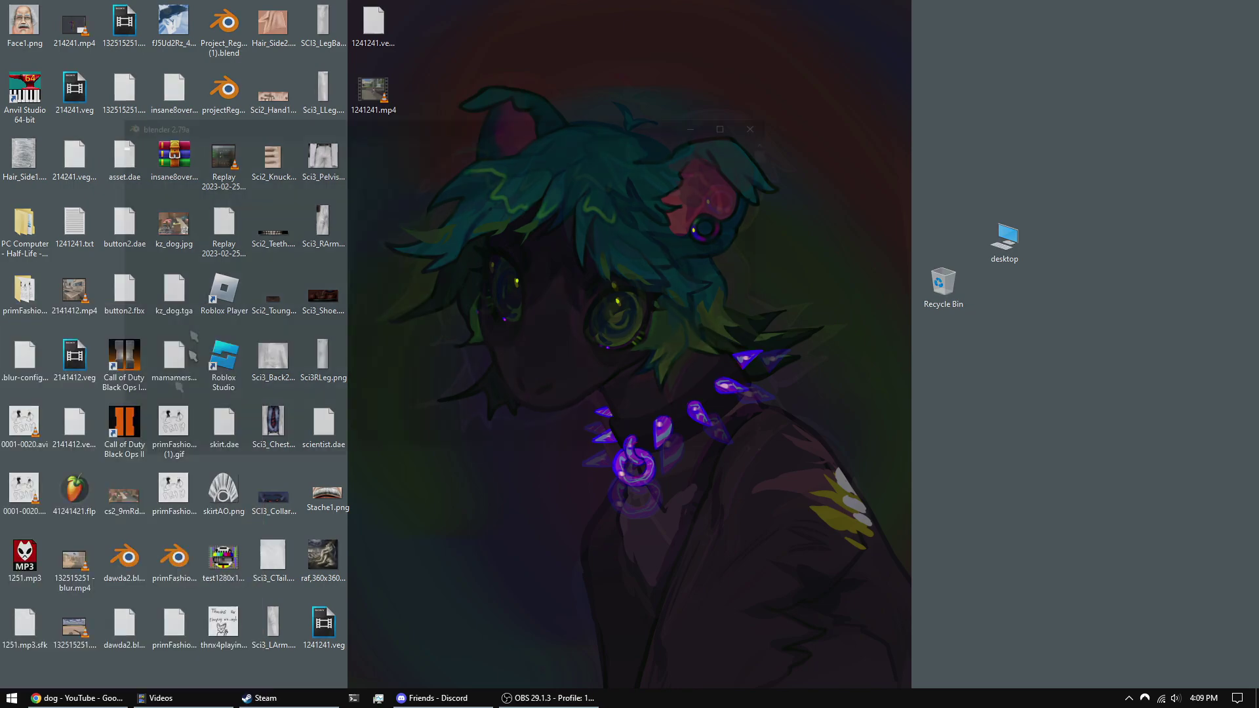
- Search the web for "blender 2.79a" and open the Index of /release/Blender2.79/ download page
key("alt+Tab")
key("ctrl+t")
type("blender 2.79a")
key("Return")
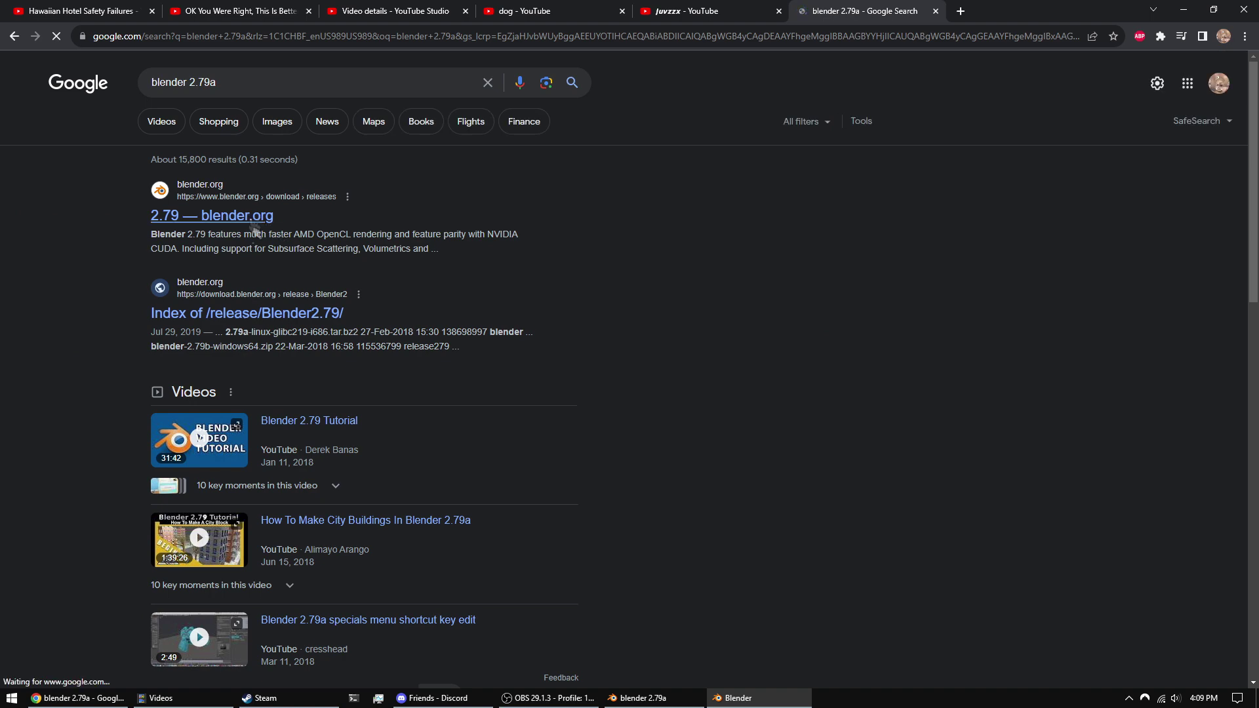
left_click(287, 316)
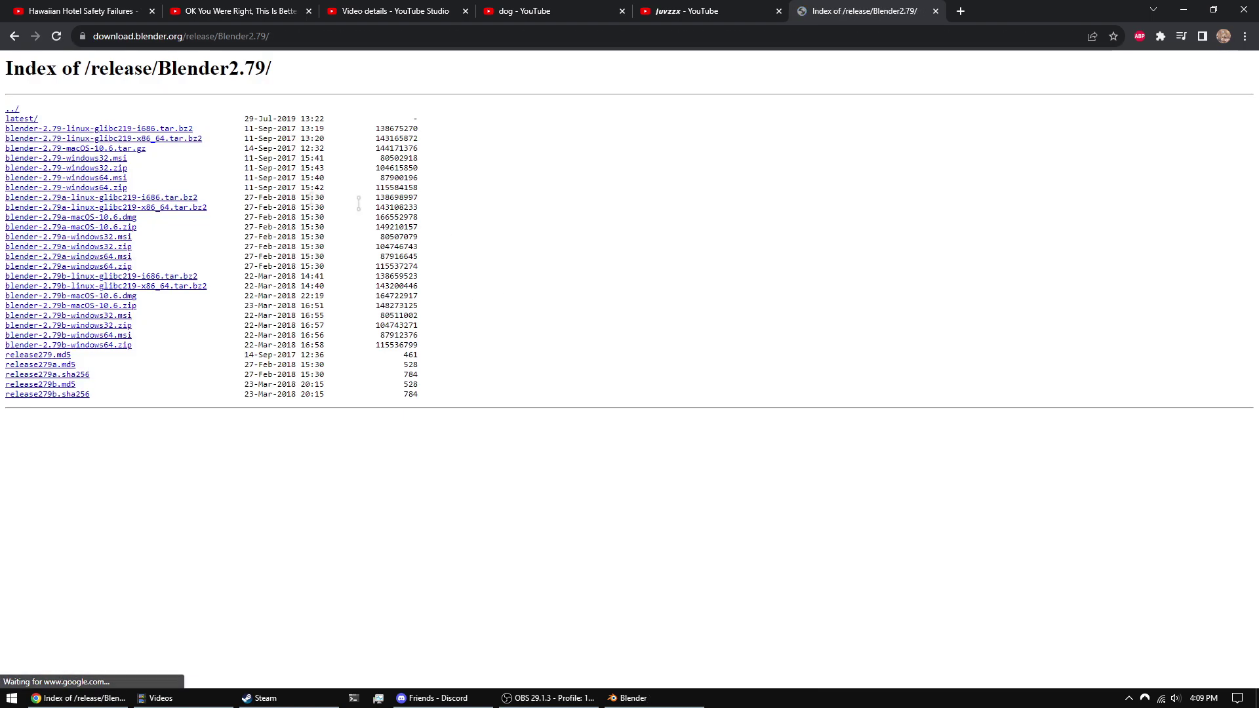
- Examine the blender-2.79a-windows64.msi installer link in the release index without downloading it
right_click(119, 259)
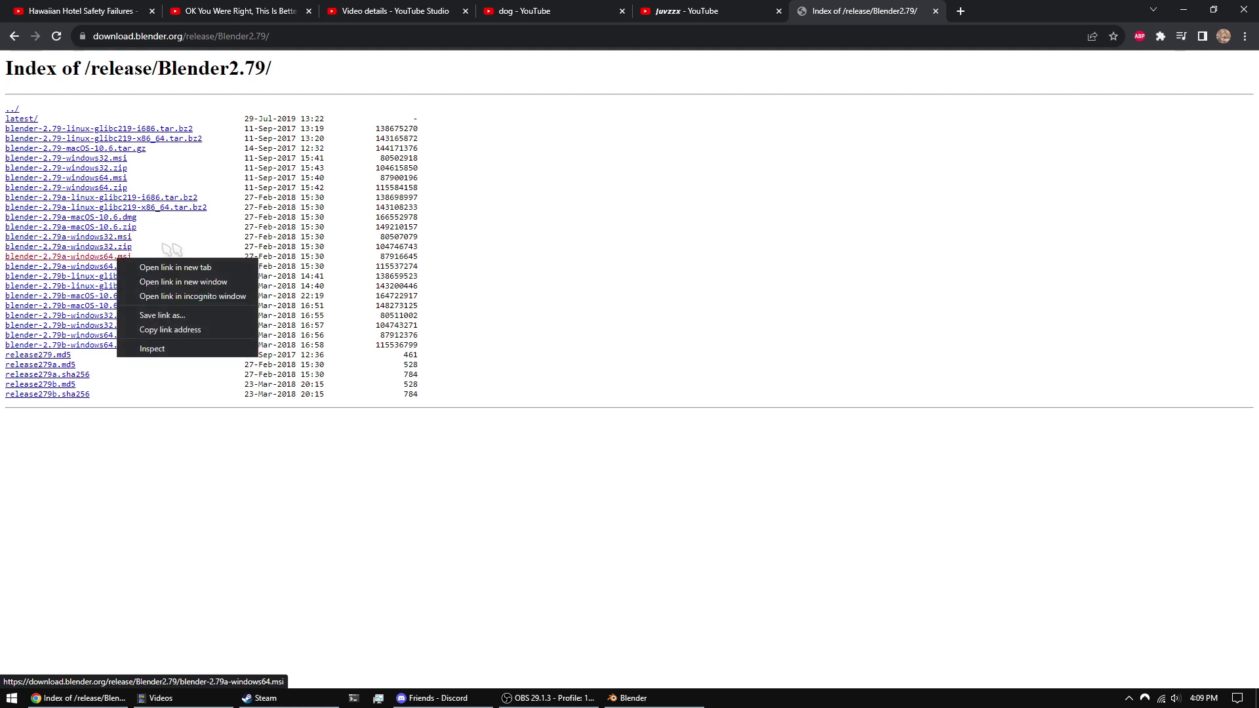
left_click(145, 253)
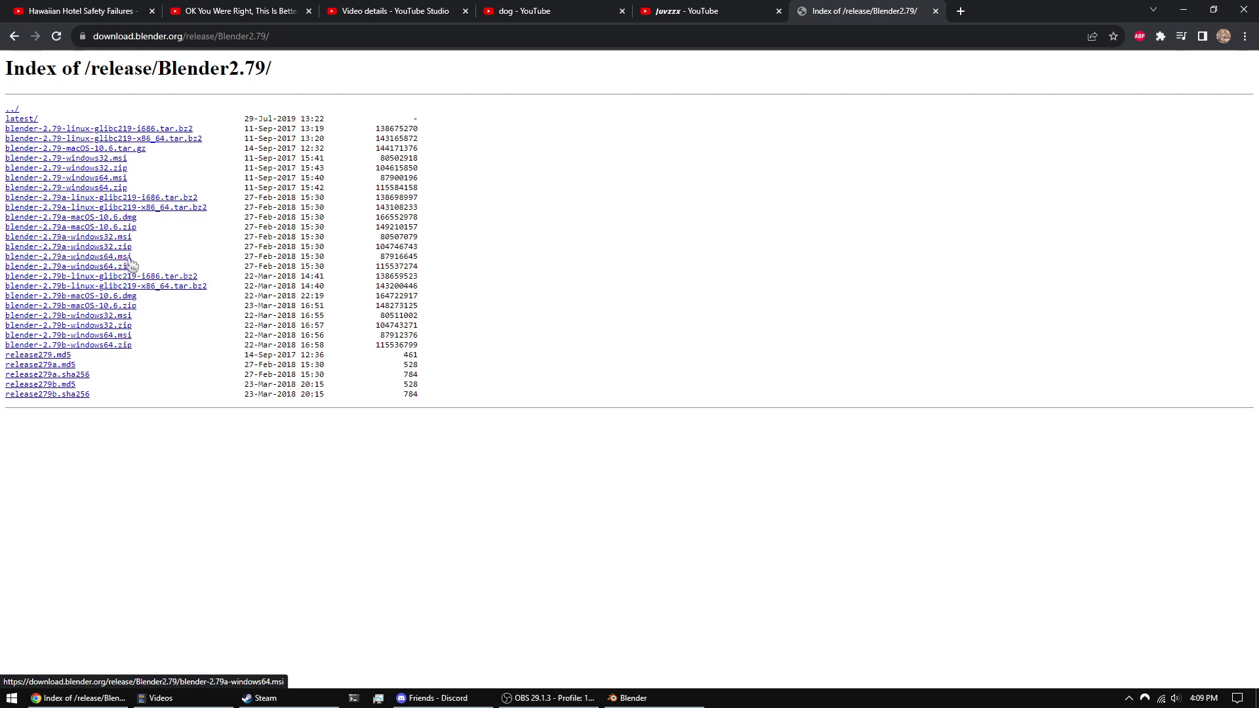
right_click(129, 257)
left_click(185, 221)
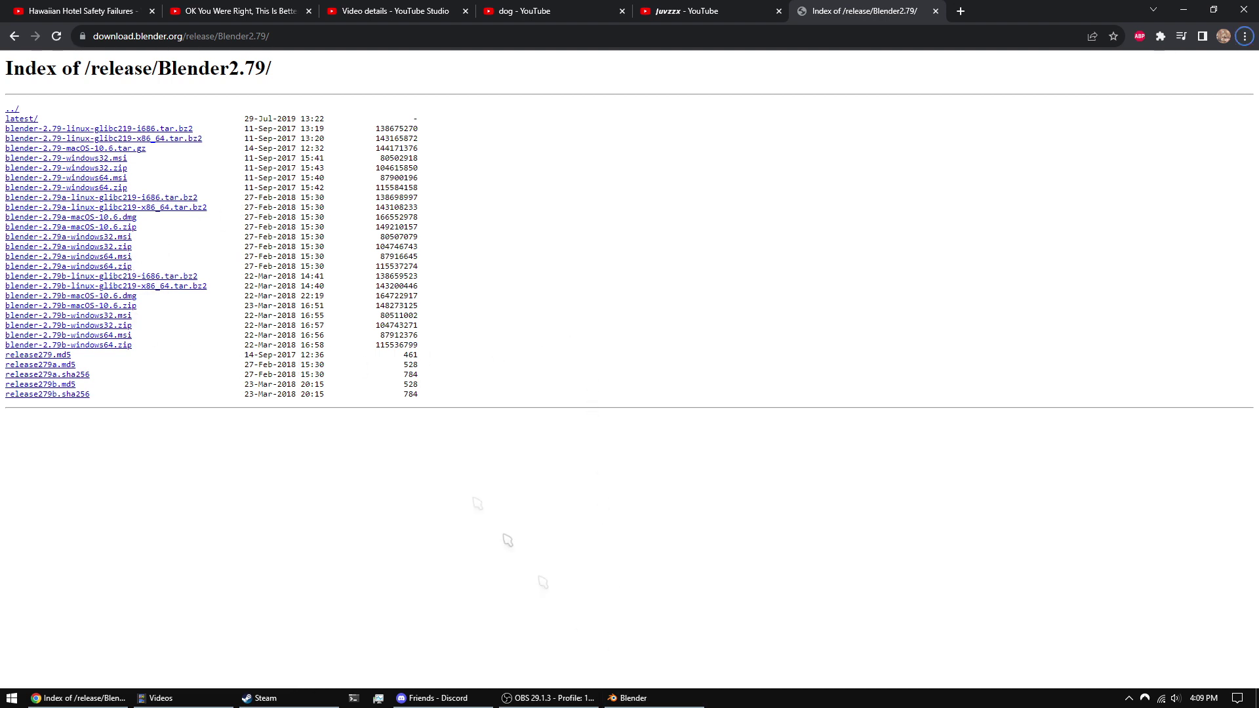
- Switch to Blender, dismiss the splash screen and look through the GTA tools for DFF export, map import and TXD extraction
left_click(630, 697)
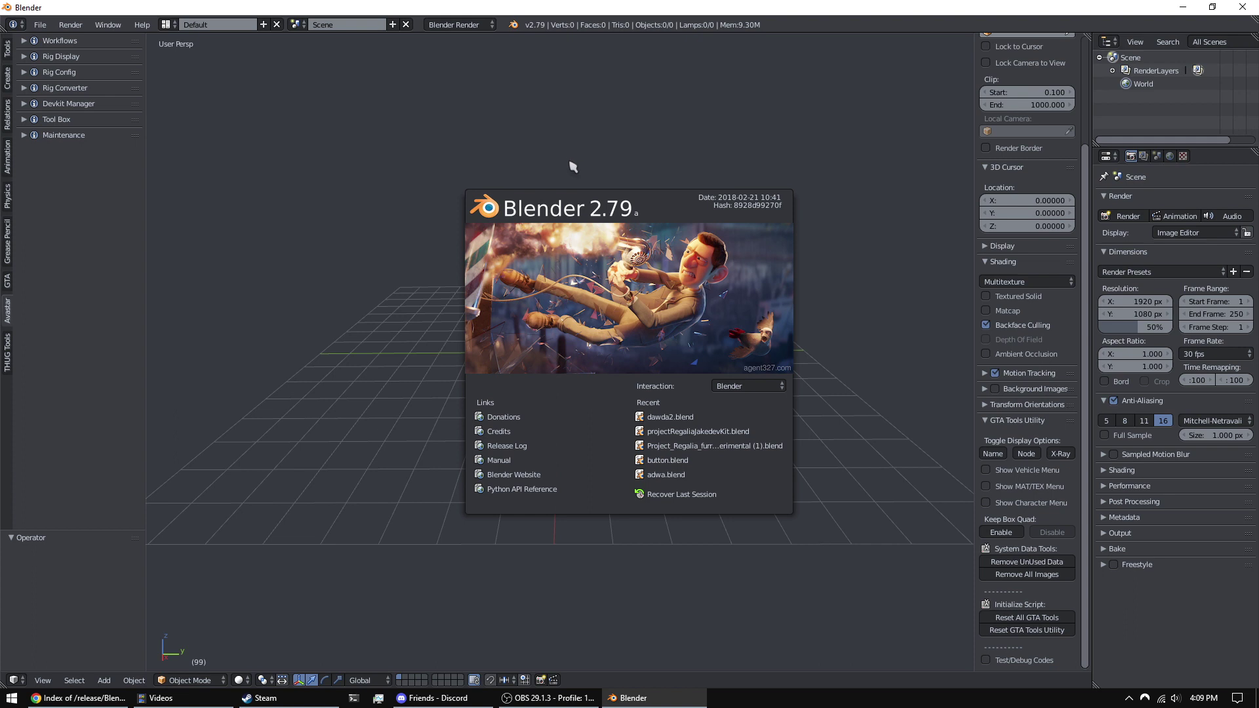
left_click(375, 265)
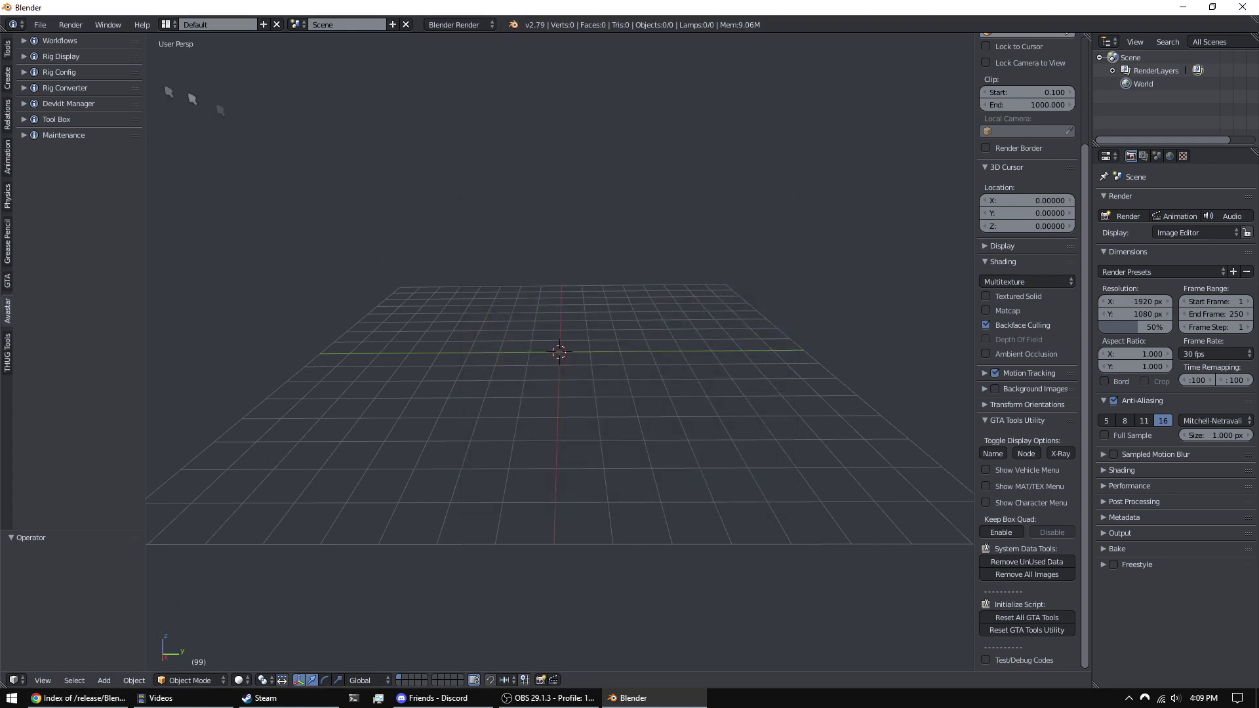
left_click(40, 24)
mouse_move(59, 300)
left_click(8, 280)
scroll(106, 83, "down", 3)
scroll(93, 172, "up", 4)
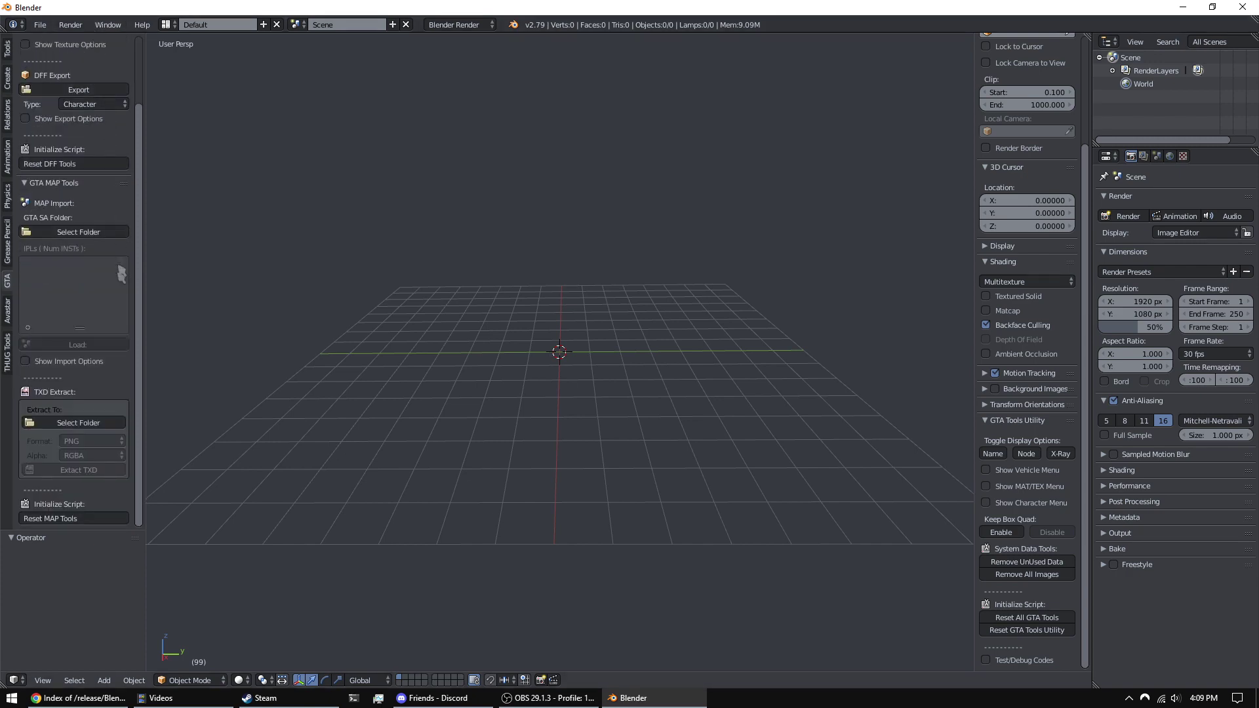
- Switch to the browser, find the "Attaching & Rigging | SA-MP Skin Modding" video among the dog channel's uploads and open it in a new tab
key("alt+Tab")
left_click(602, 5)
scroll(586, 225, "down", 2)
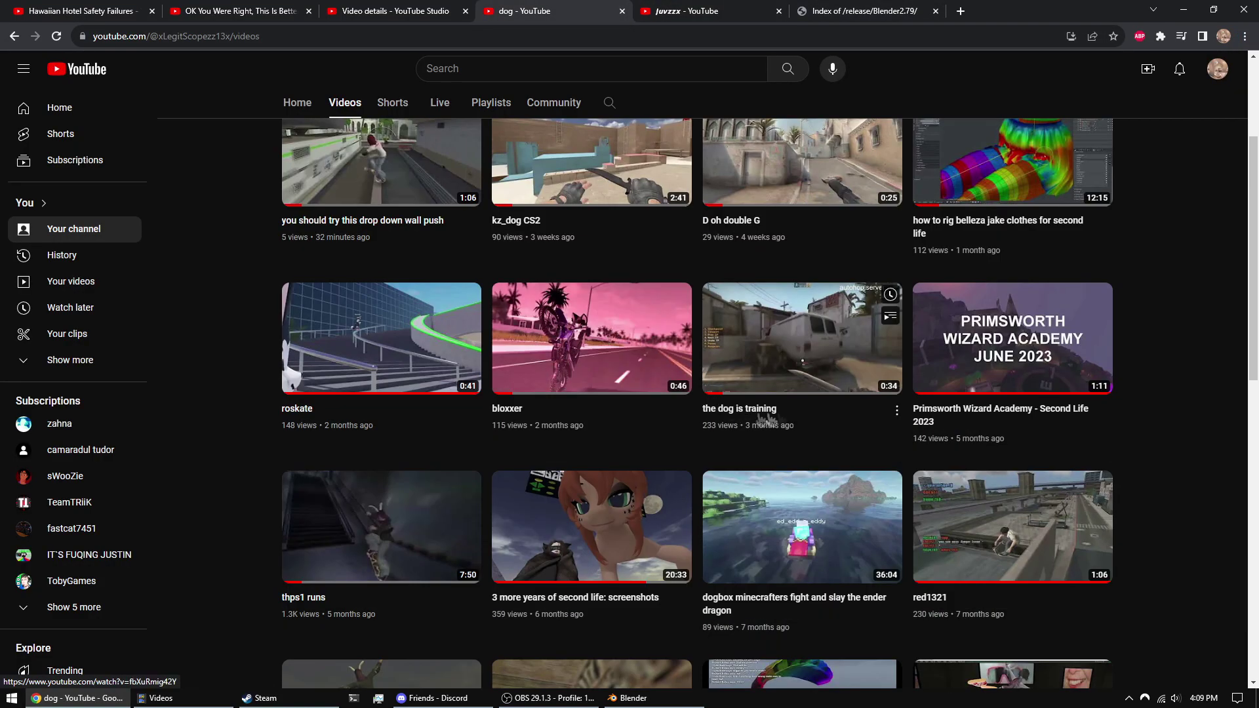
scroll(818, 467, "down", 10)
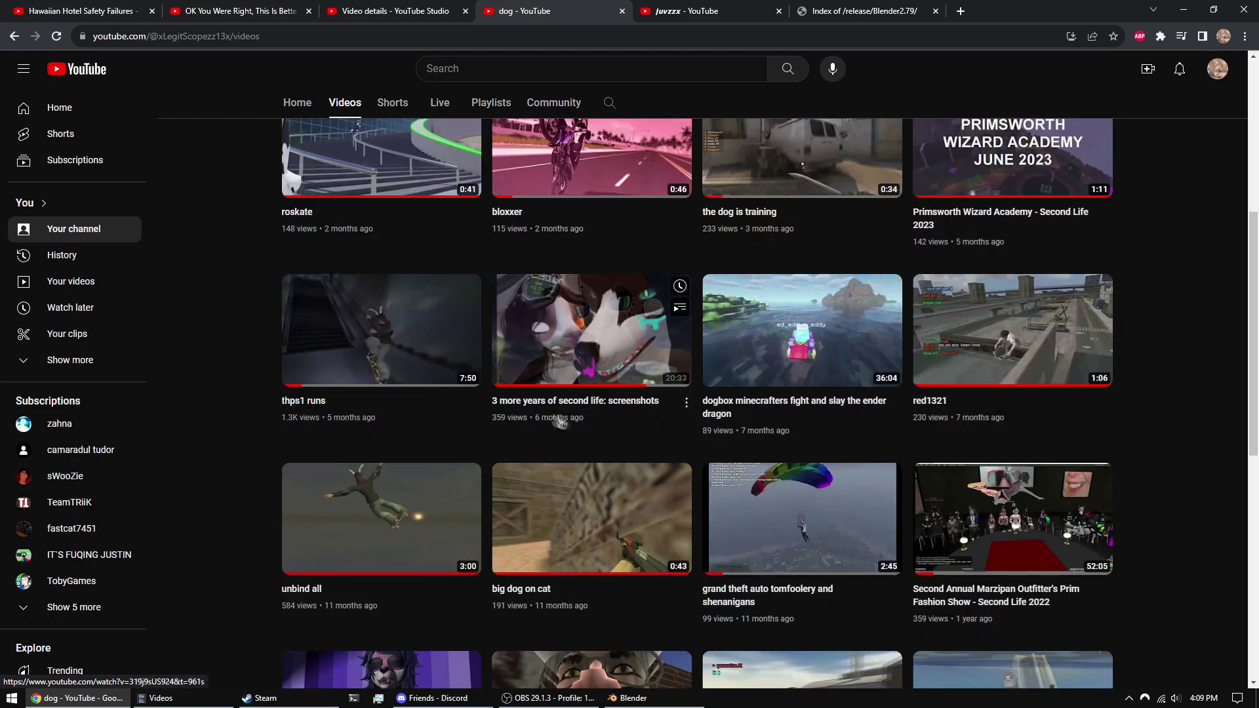
scroll(818, 467, "up", 12)
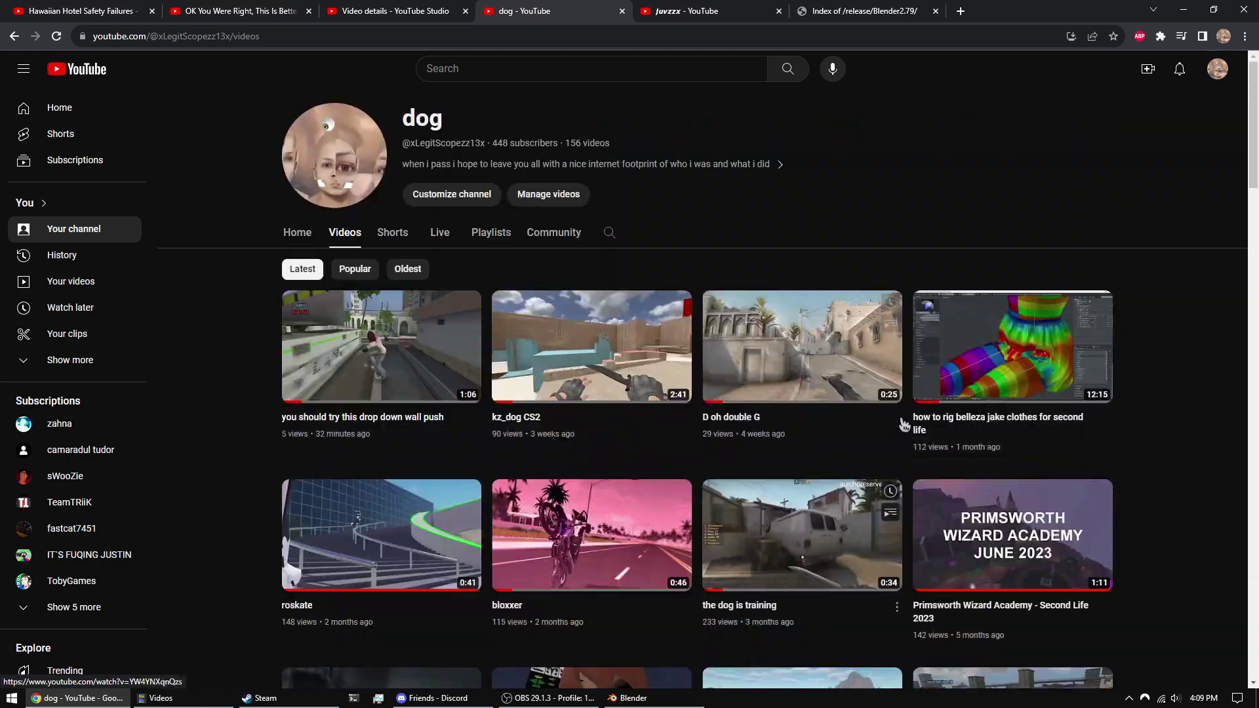
scroll(899, 426, "down", 14)
scroll(899, 354, "down", 12)
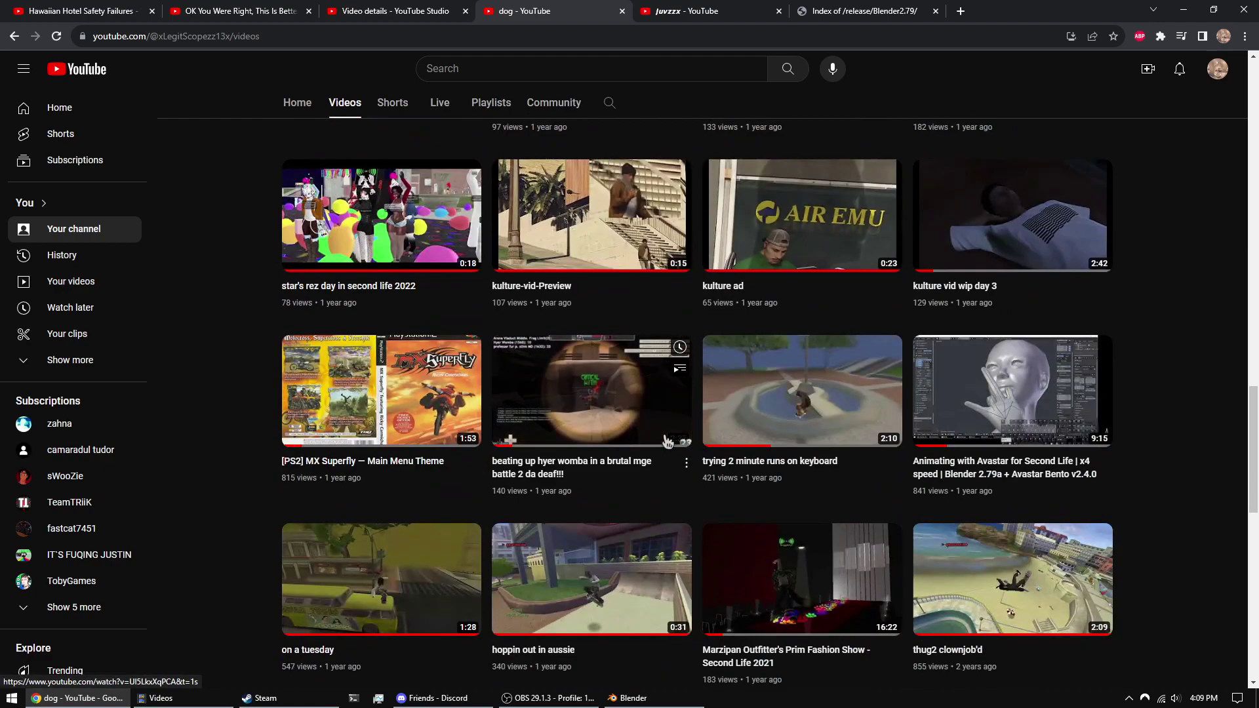
scroll(811, 389, "down", 10)
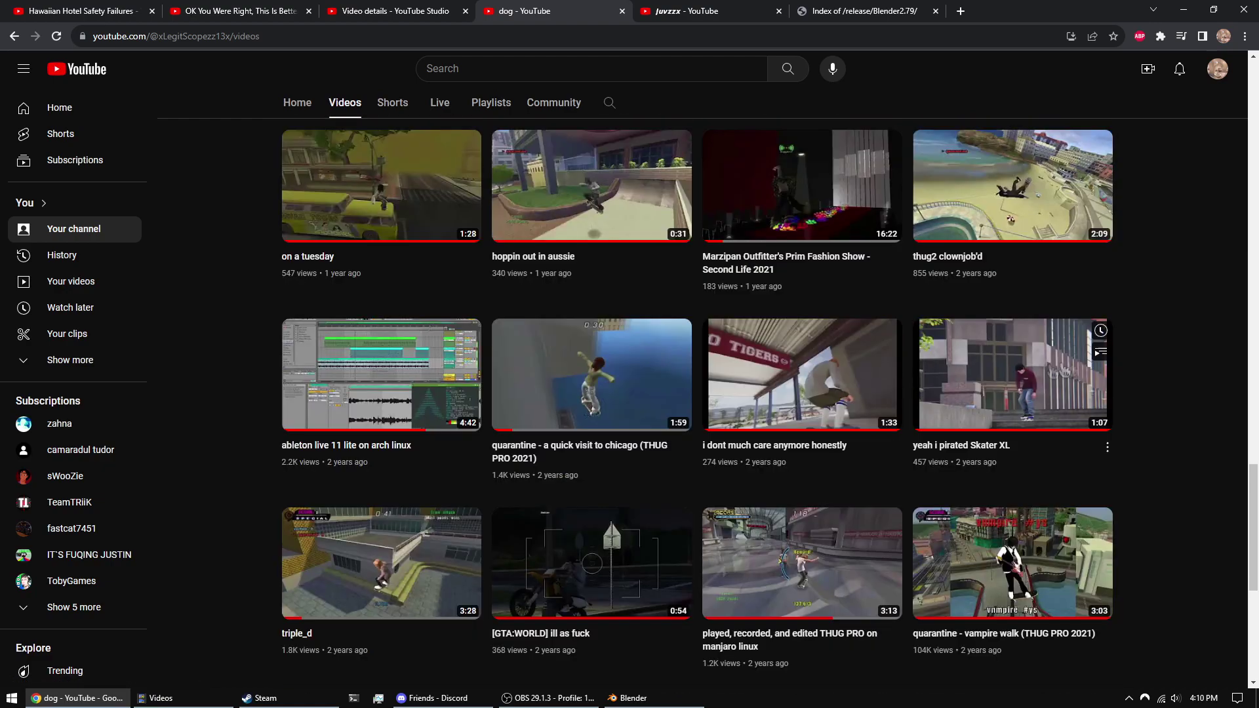
scroll(812, 389, "down", 5)
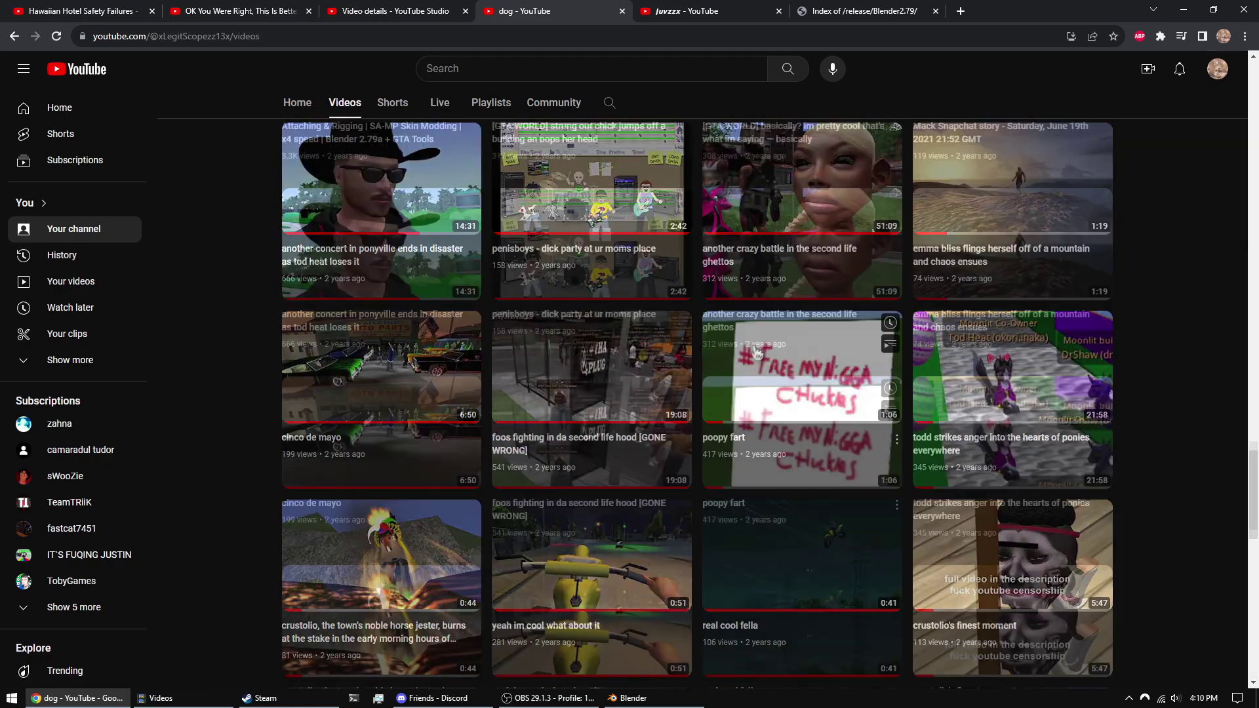
scroll(415, 340, "up", 4)
middle_click(415, 336)
triple_click(347, 353)
left_click(696, 7)
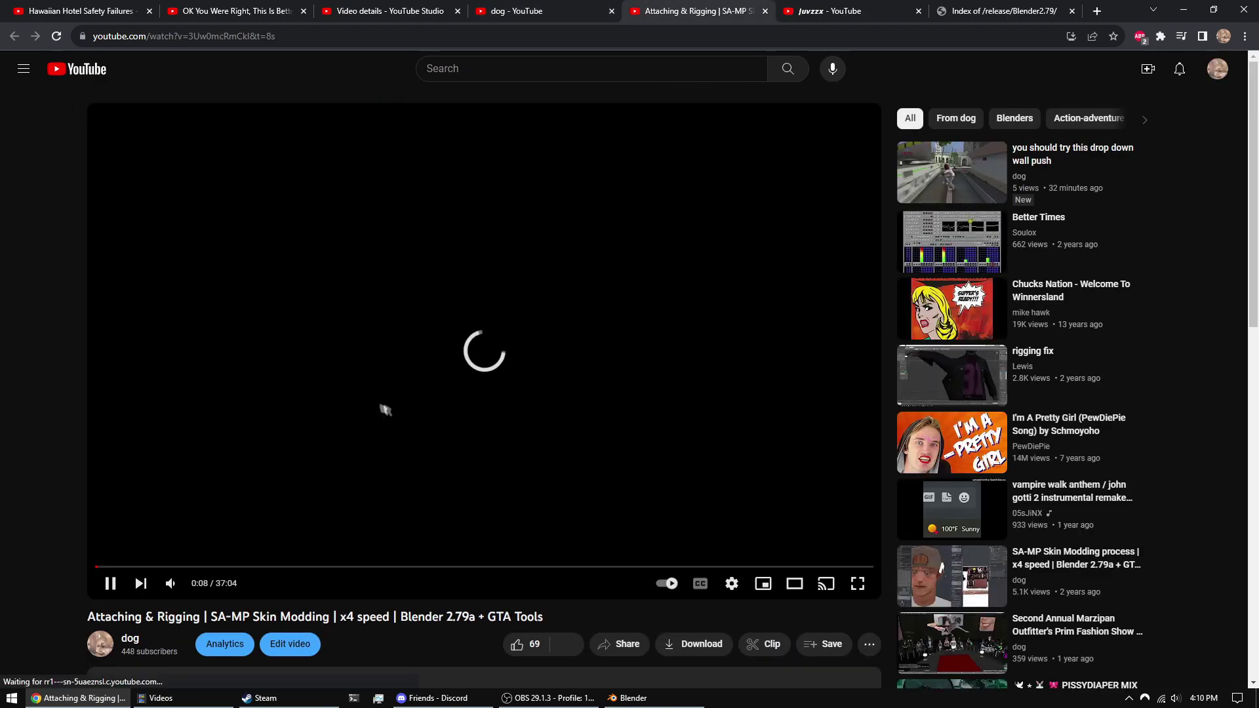
- Pause the video, expand its description and examine the download links for Blender 2.79a, GTA Tools and the startup file
left_click(323, 416)
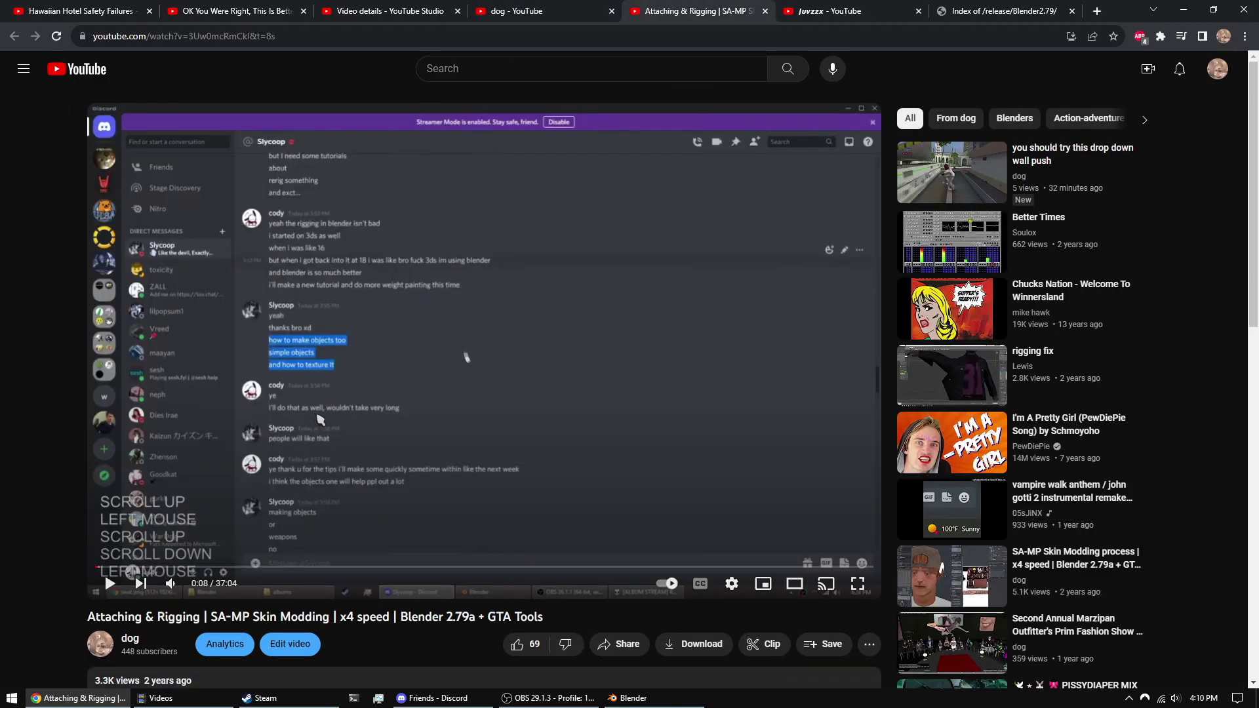
scroll(320, 418, "down", 3)
left_click(308, 472)
scroll(305, 392, "down", 2)
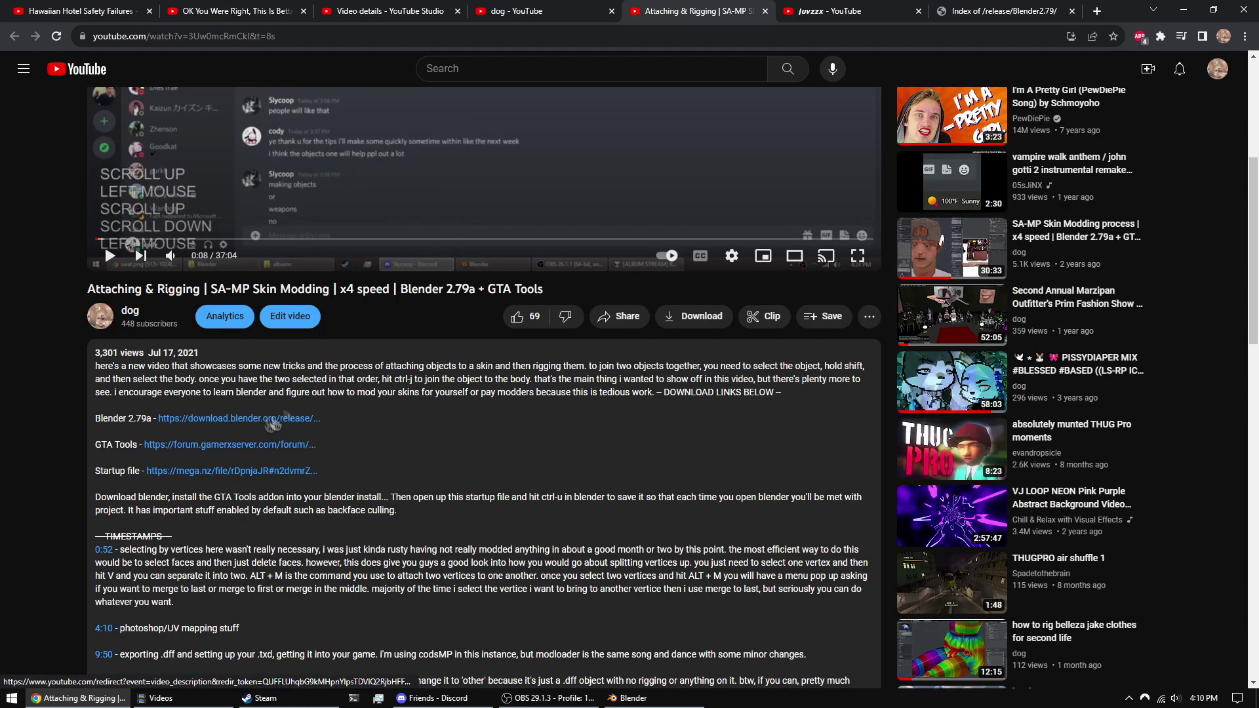
scroll(265, 424, "up", 5)
scroll(429, 428, "down", 4)
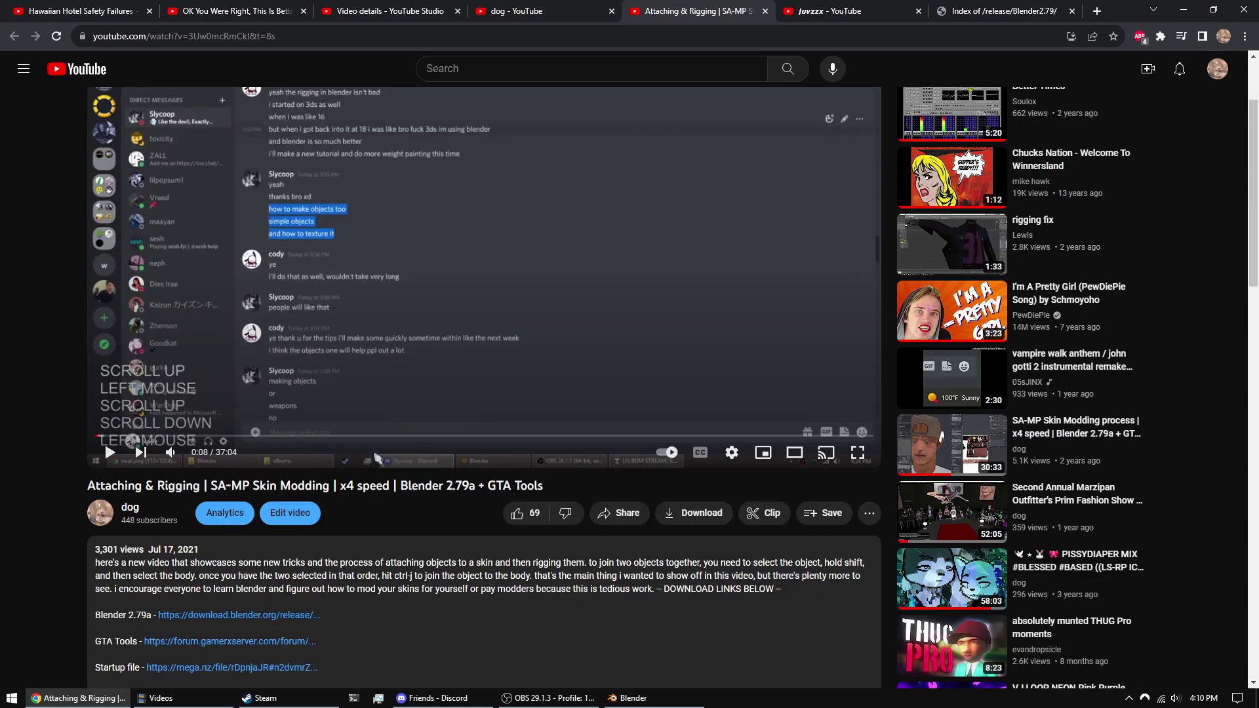
scroll(242, 490, "down", 2)
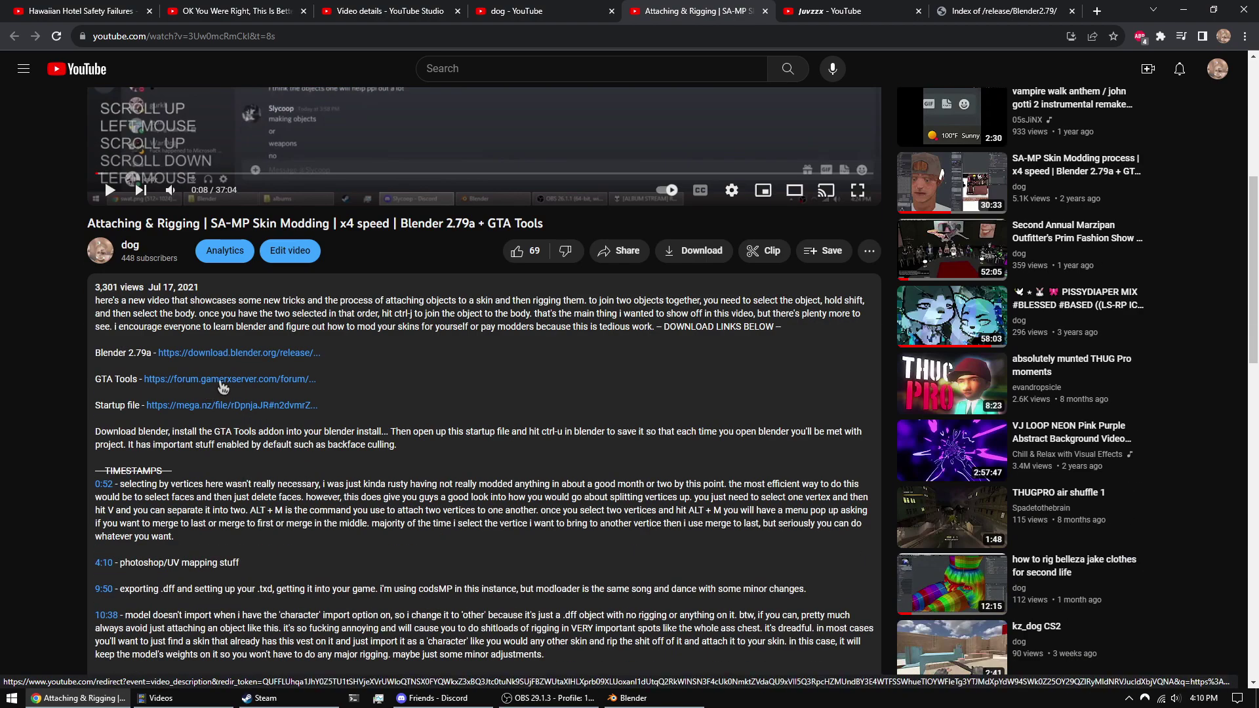
- Open the GTA Tools forum link from the video description and find the fixed plugin's download link in the post
left_click(221, 386)
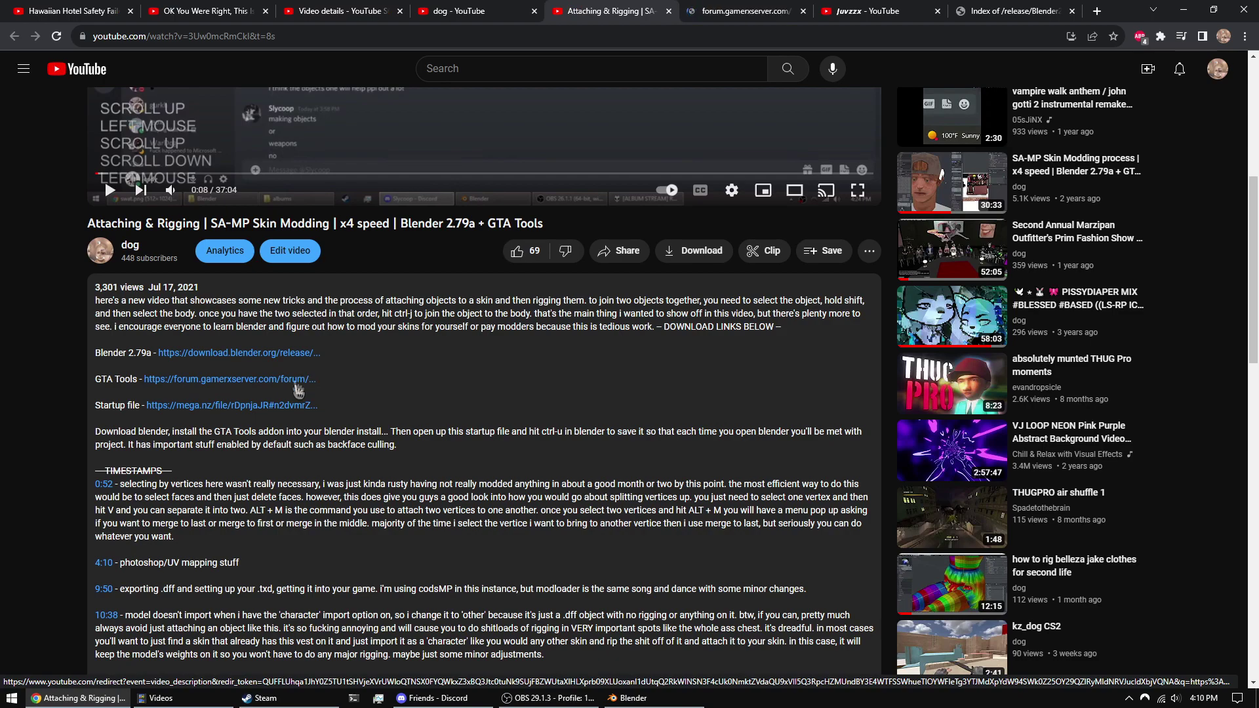
scroll(299, 392, "down", 1)
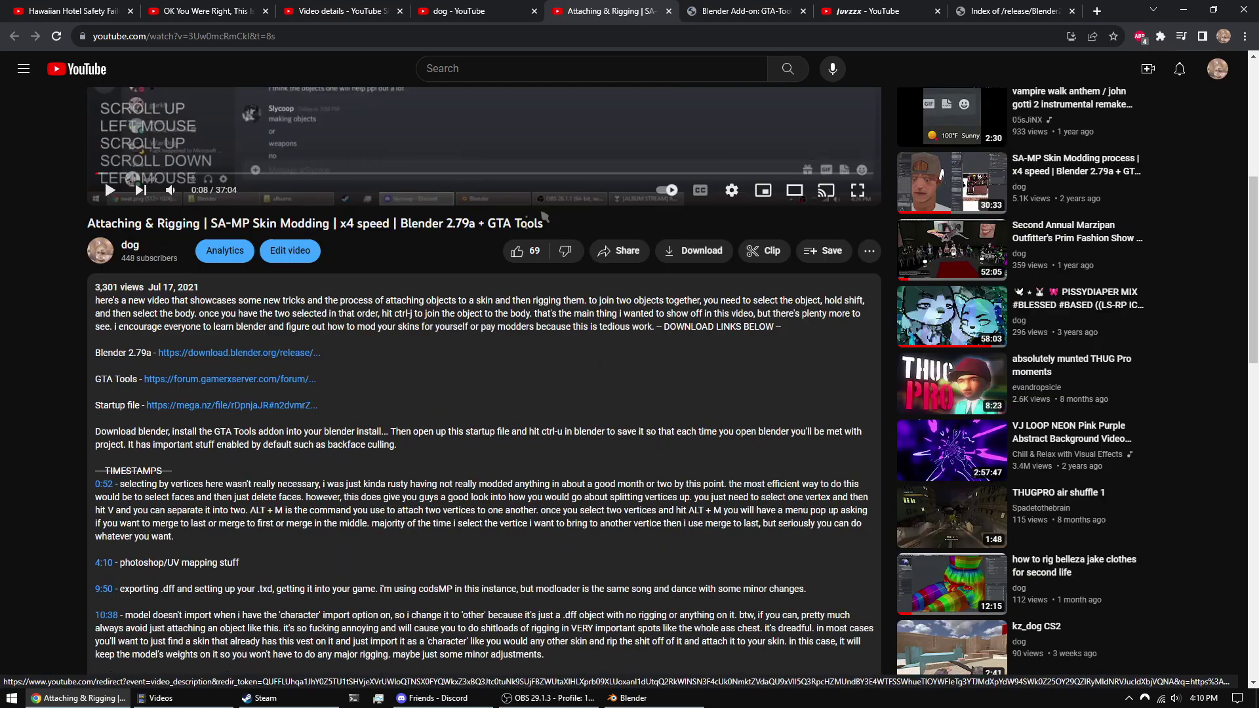
left_click(784, 11)
scroll(692, 231, "down", 4)
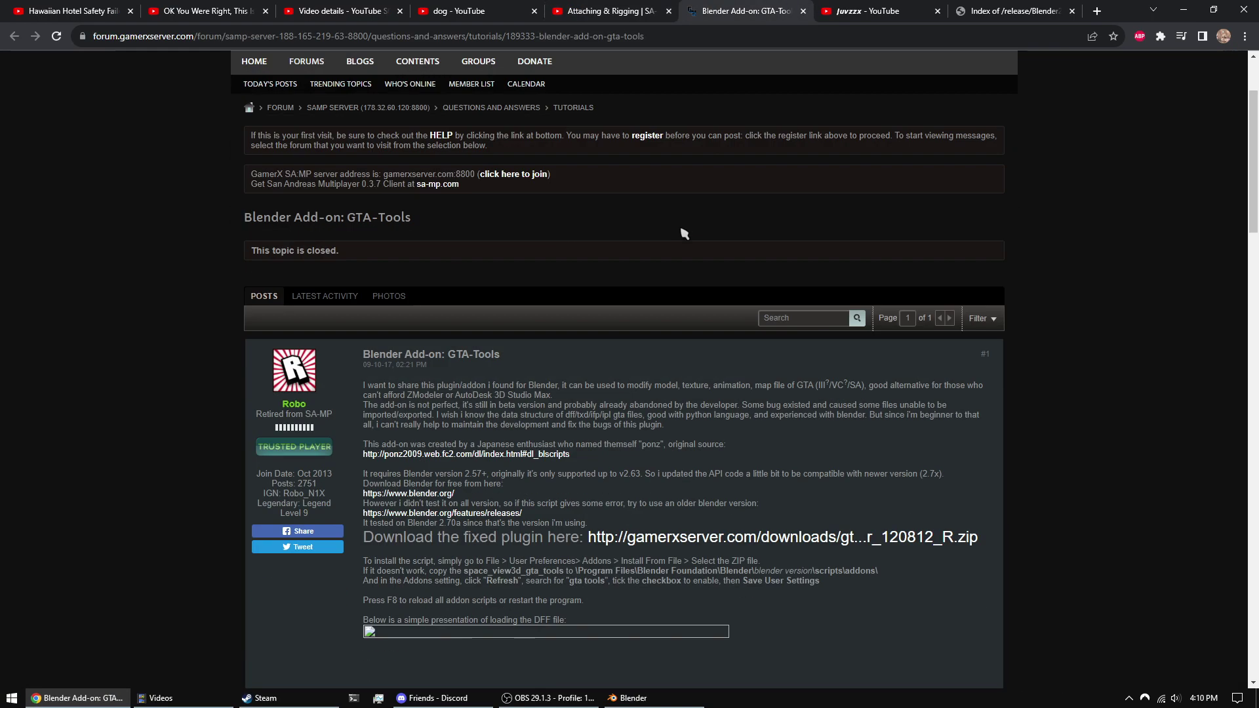
scroll(505, 277, "down", 1)
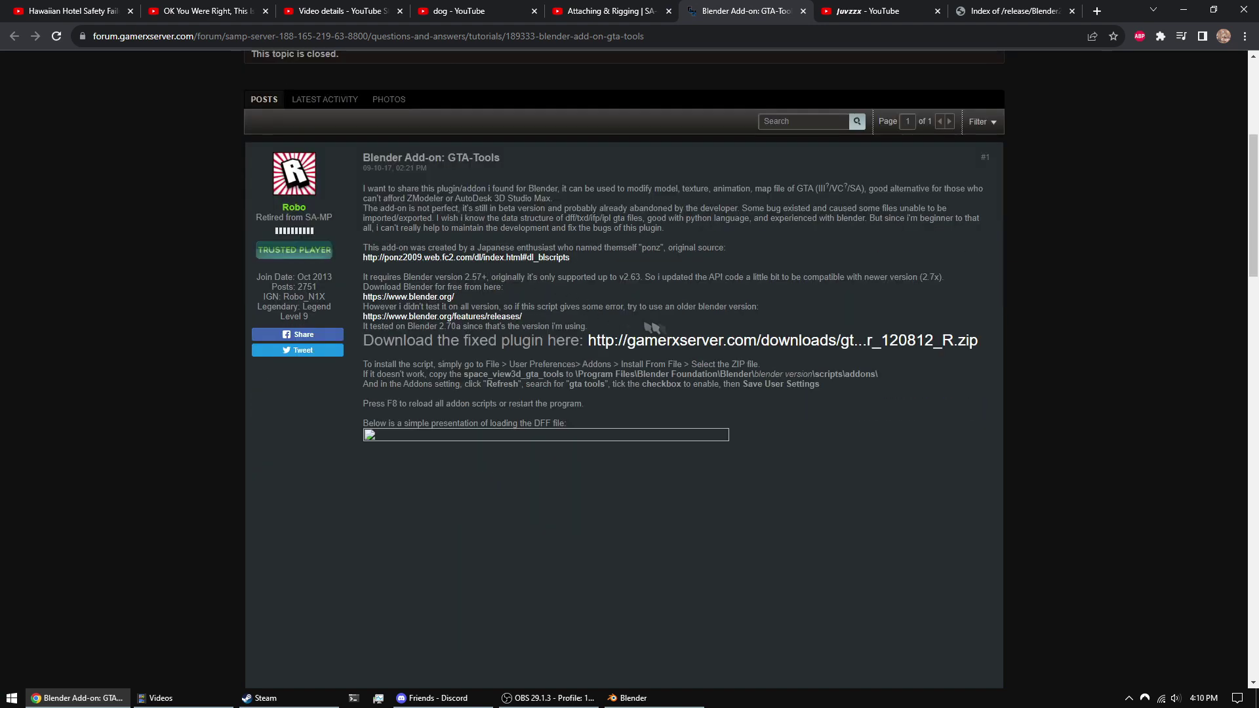
- Try to download the fixed GTA Tools plugin directly through its forum link and check the browser's download list
left_click(657, 348)
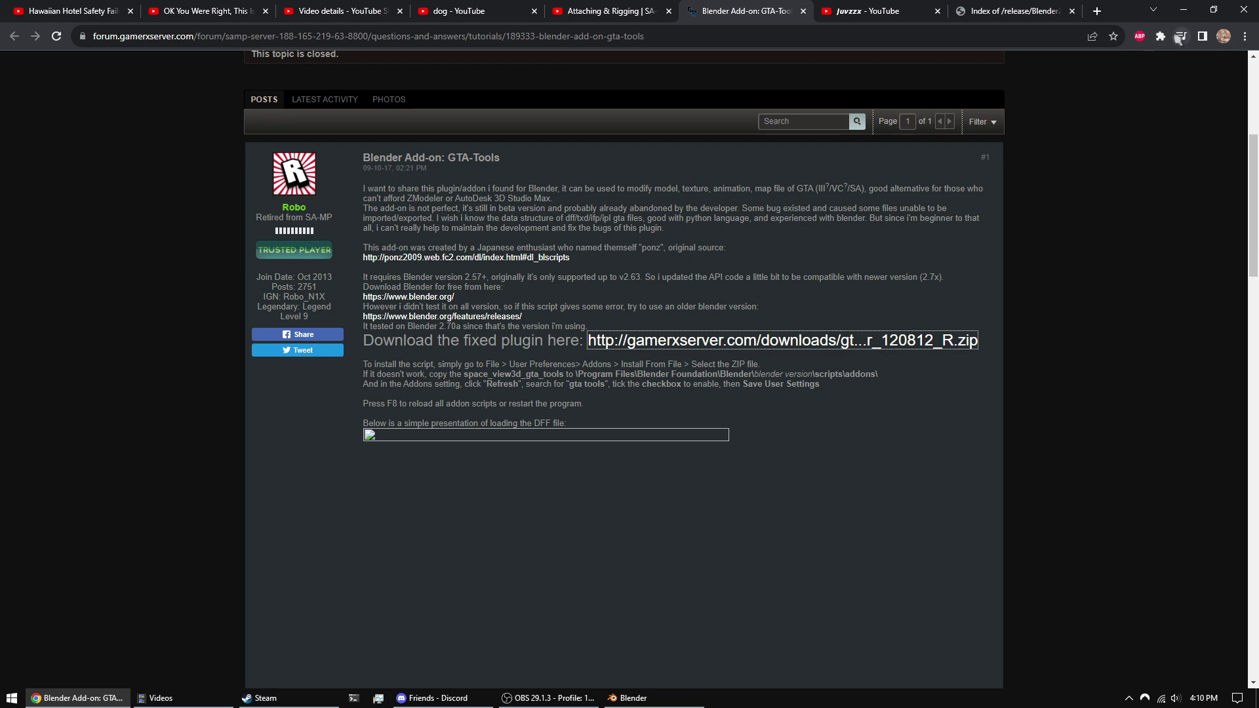
left_click(1245, 36)
left_click(1081, 132)
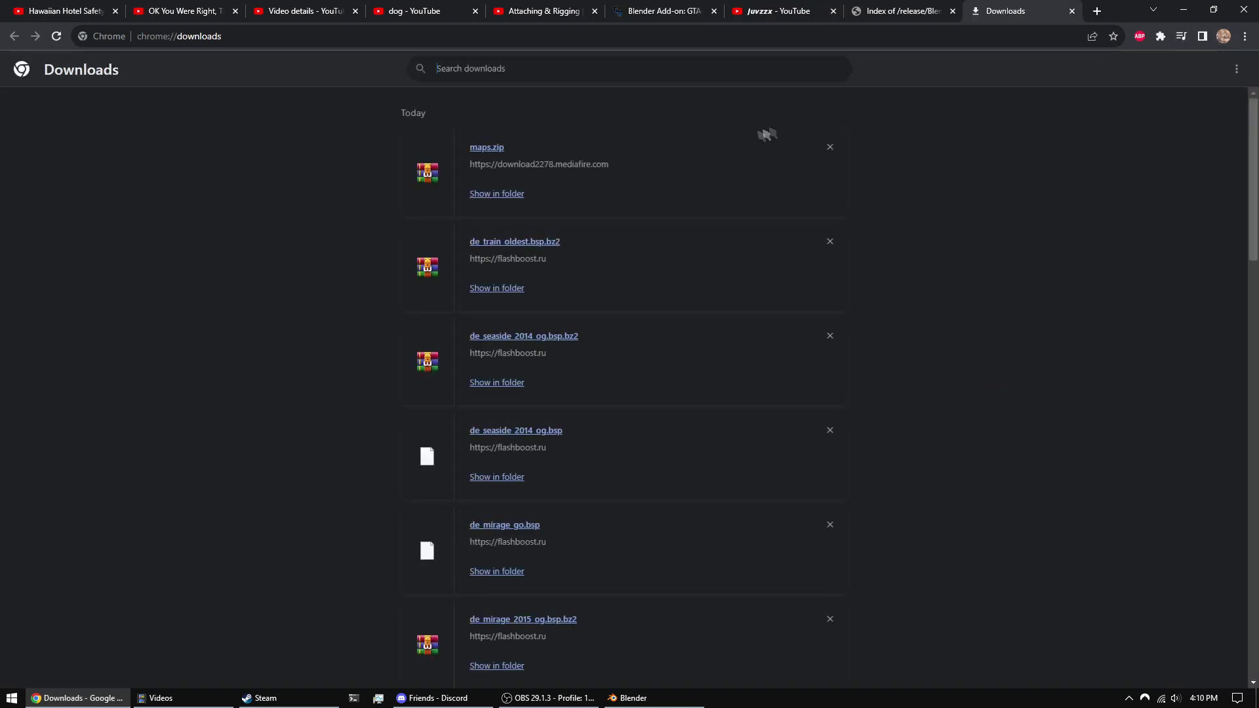
left_click(570, 11)
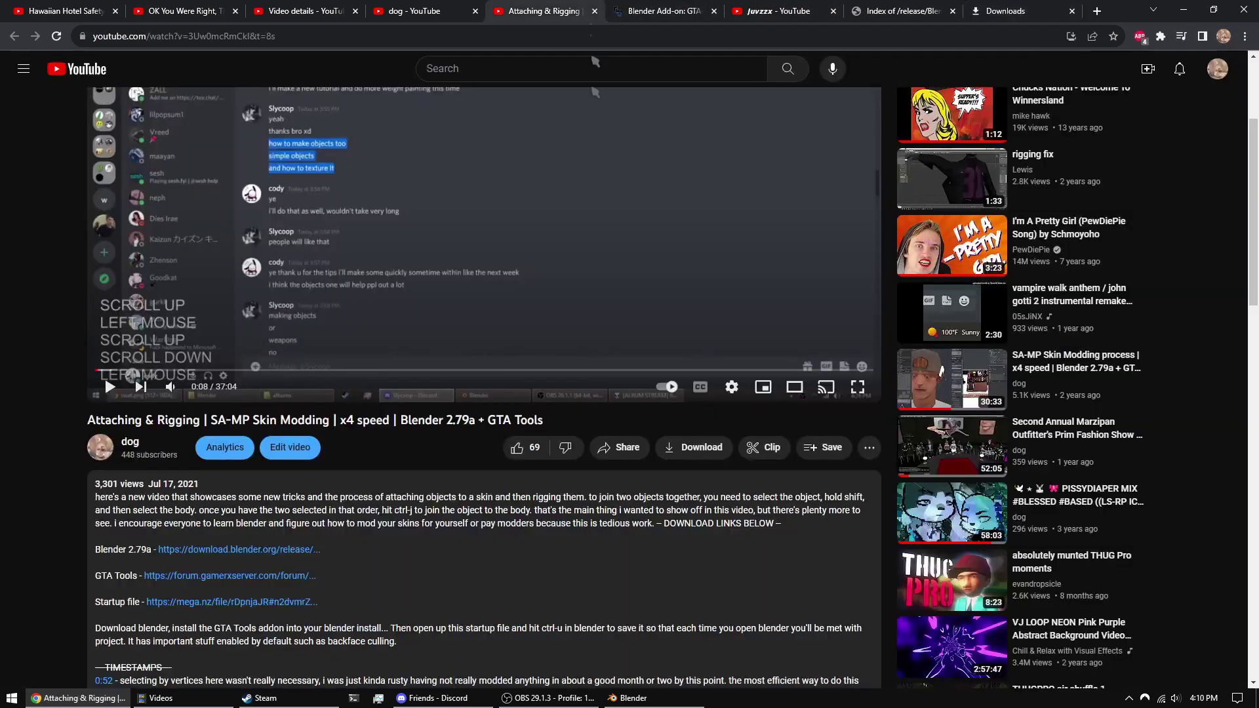
left_click(694, 9)
left_click(625, 343)
left_click(714, 346)
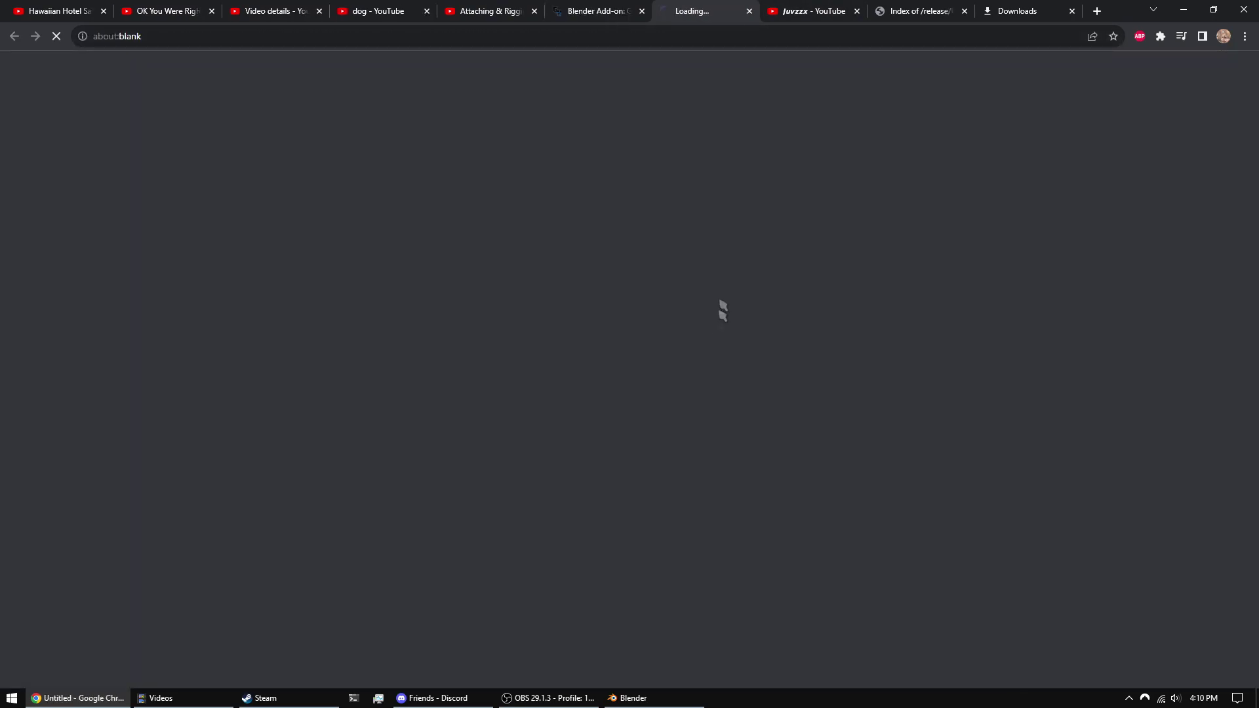
- Save the forum post's linked file gtatools_for_blender_120812_R.zip to the Desktop and keep the blocked download
scroll(654, 328, "down", 2)
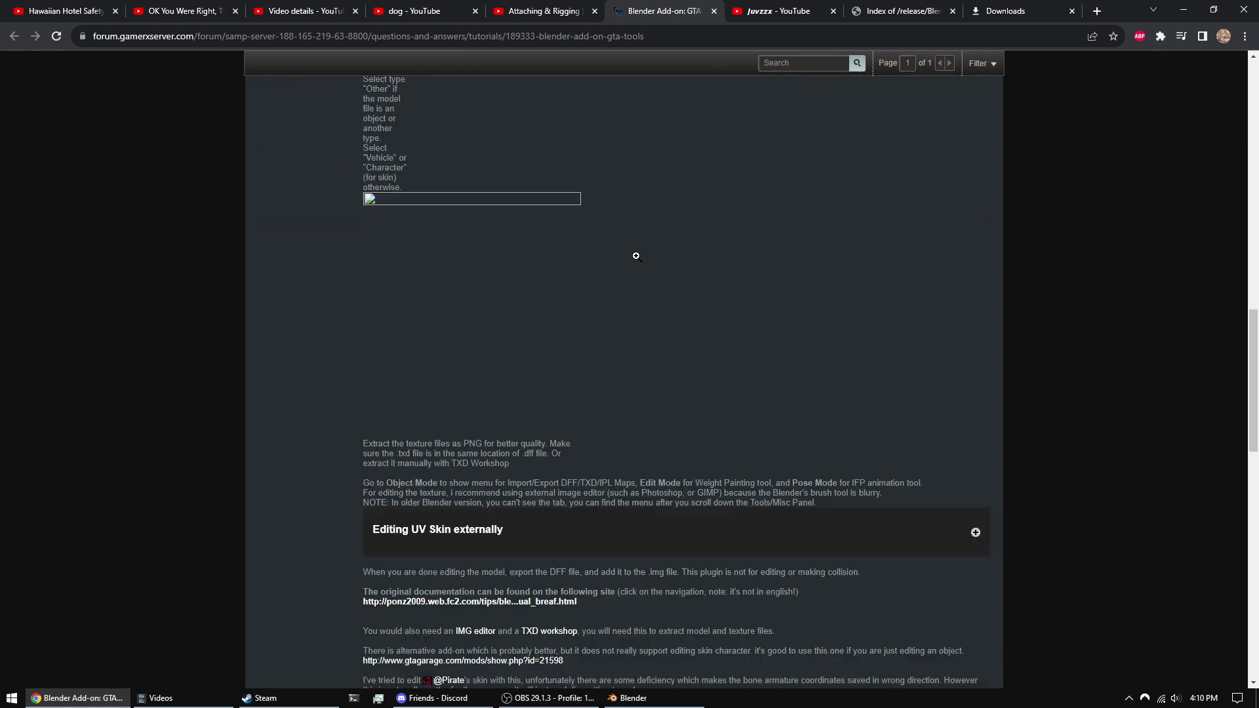
scroll(660, 266, "up", 3)
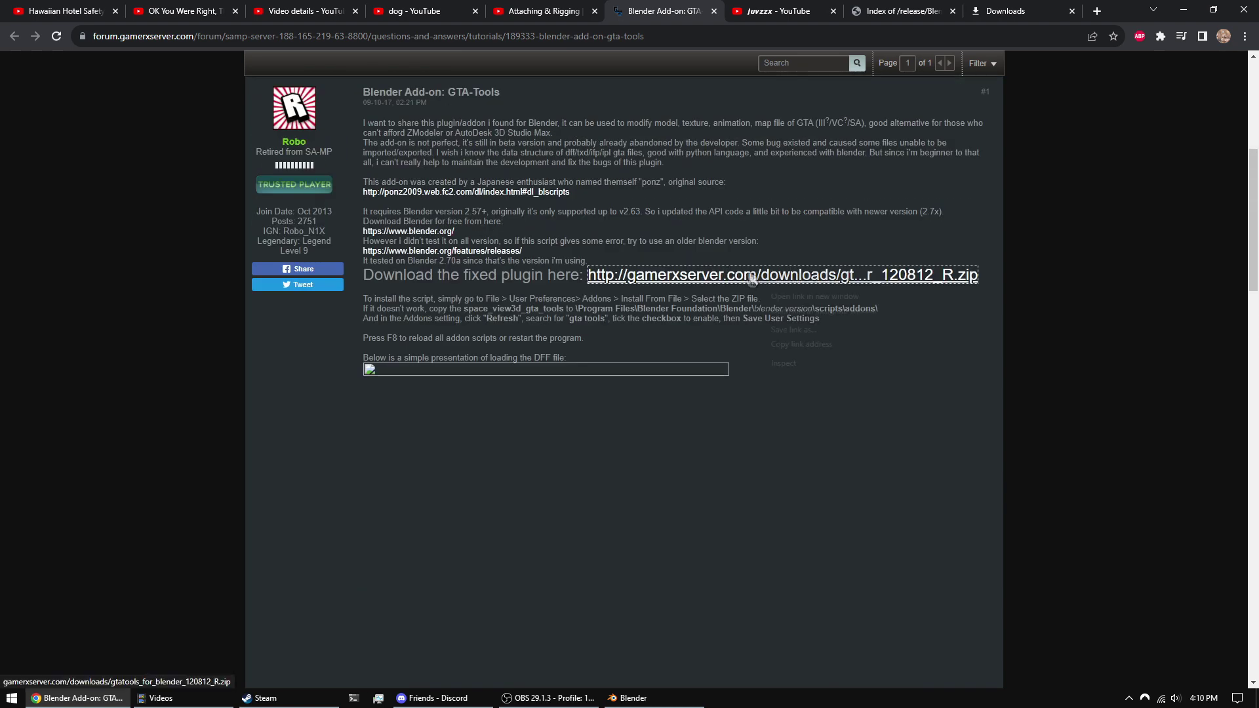
right_click(751, 280)
left_click(801, 336)
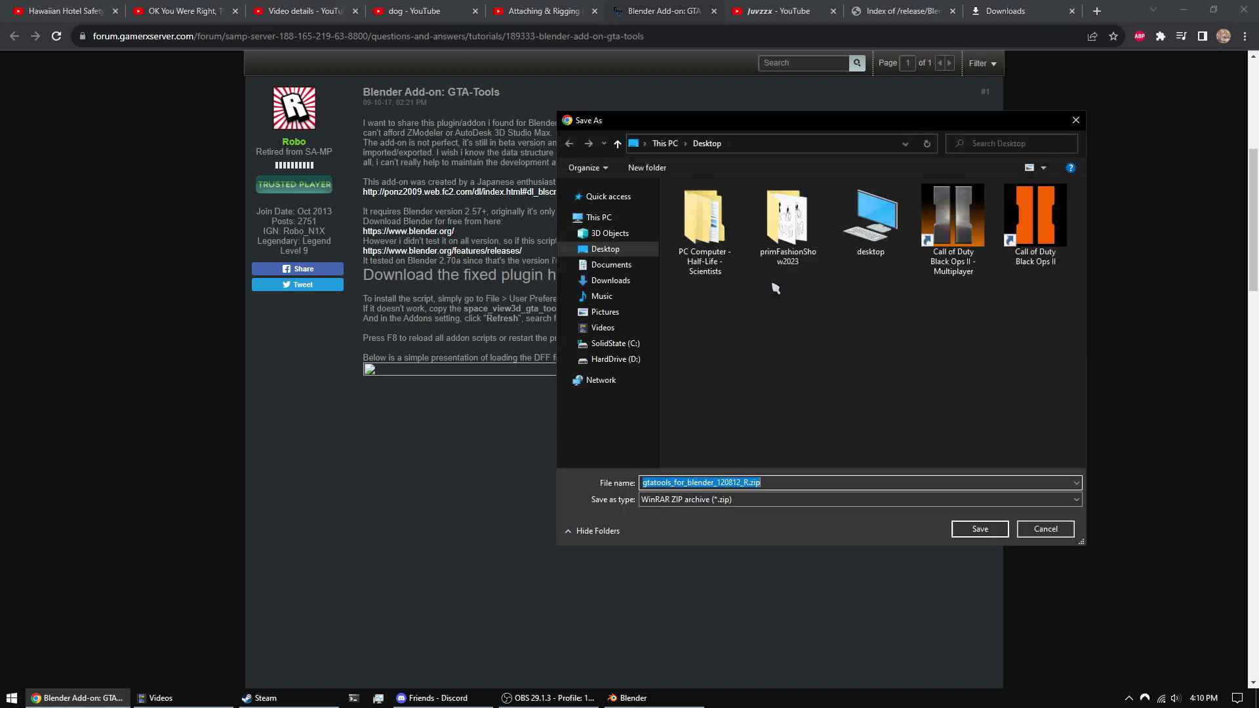
left_click(996, 528)
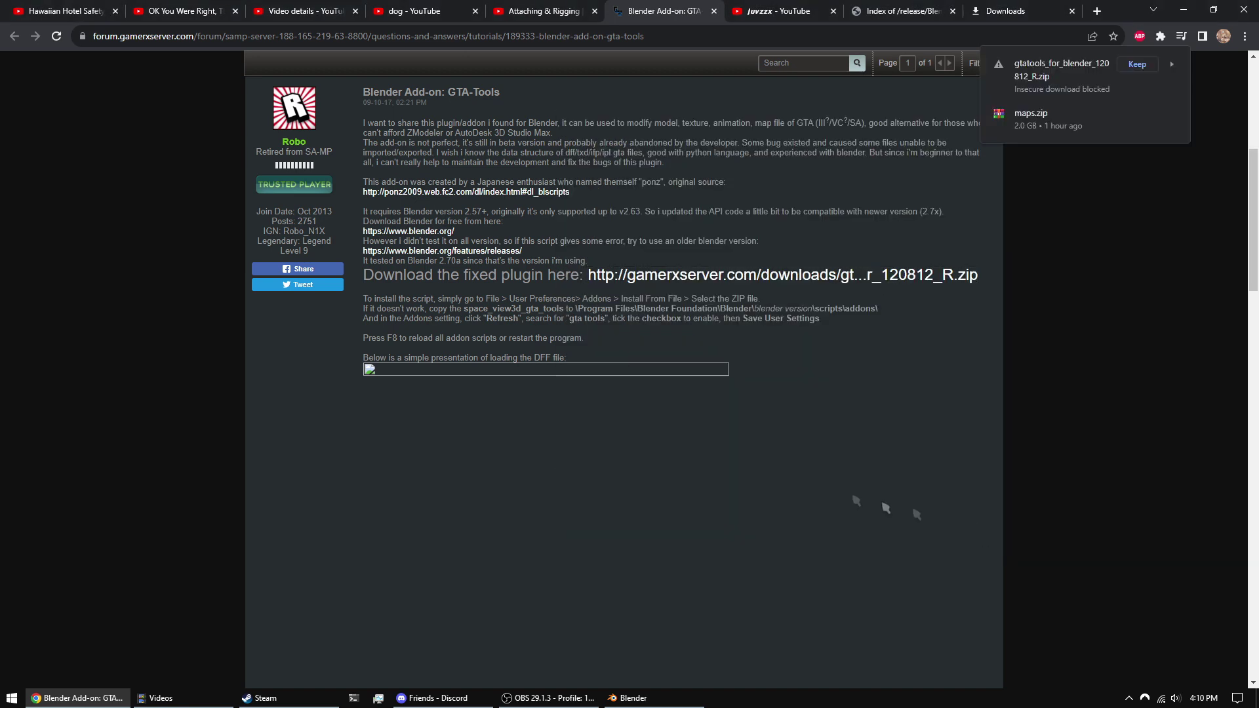
left_click(1159, 64)
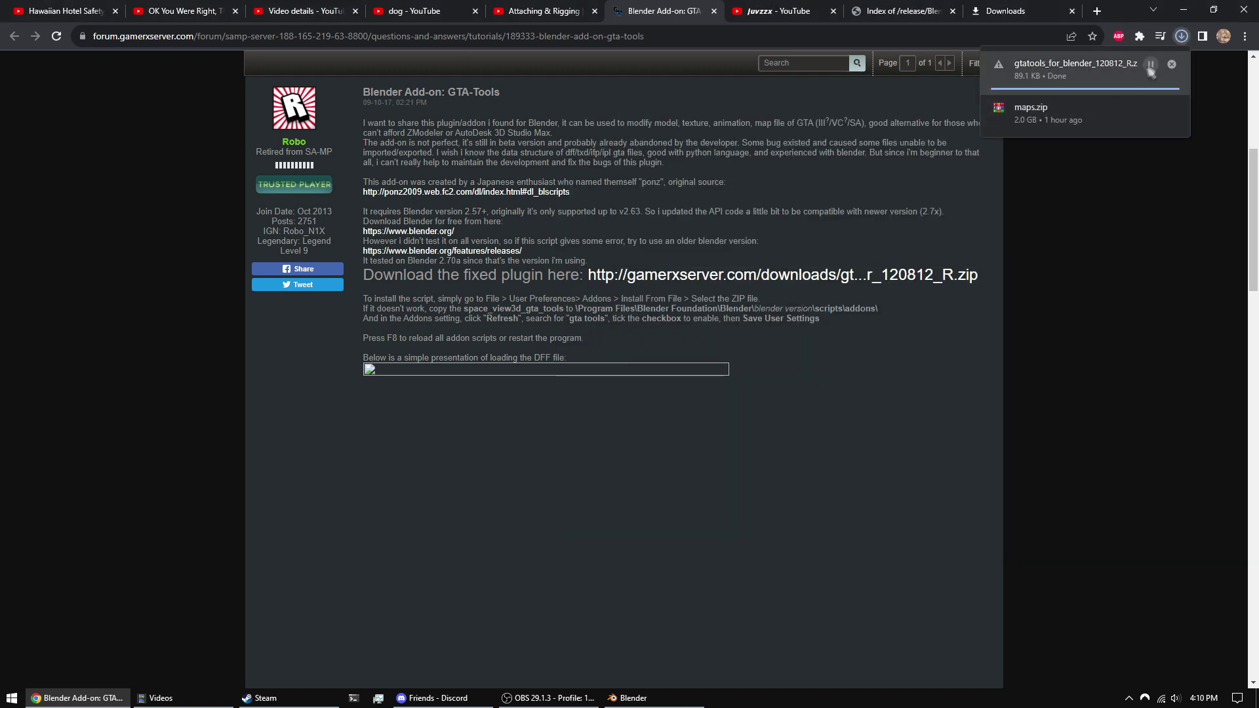
- Show the downloaded GTA Tools archive in its folder, examine the space_view3d_gta_tools folder inside it and close the archive
left_click(1150, 64)
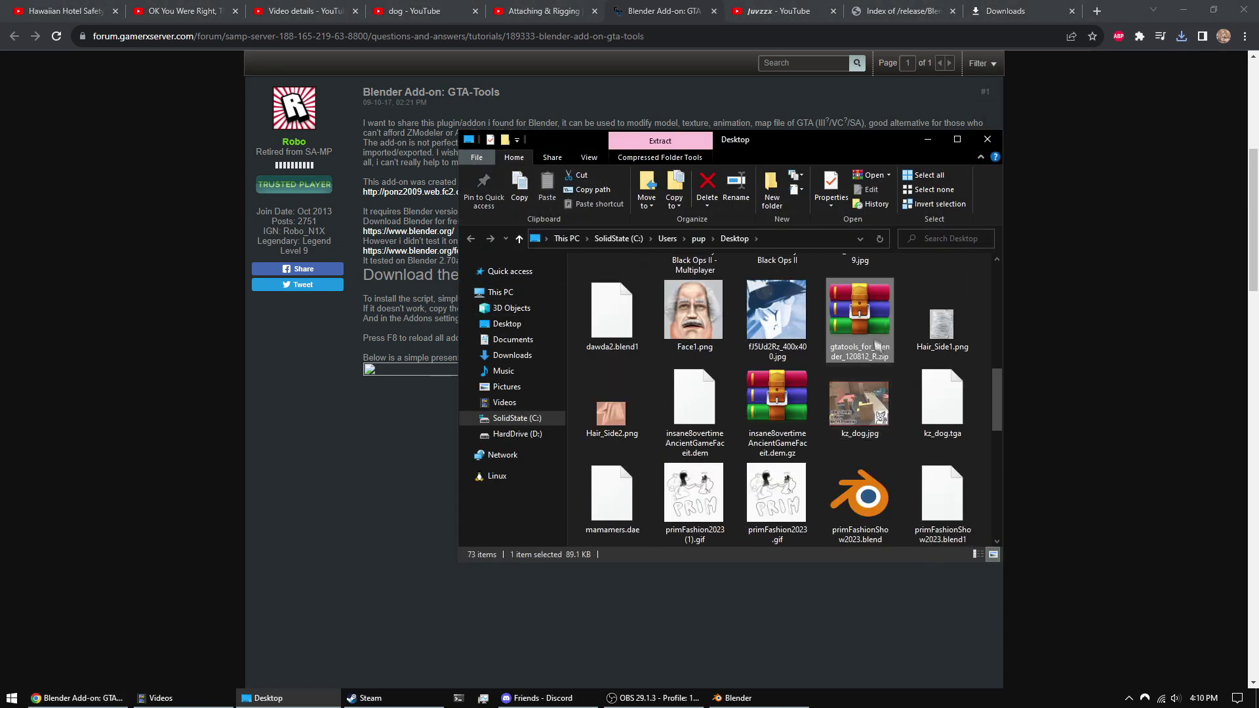
right_click(882, 344)
left_click(908, 347)
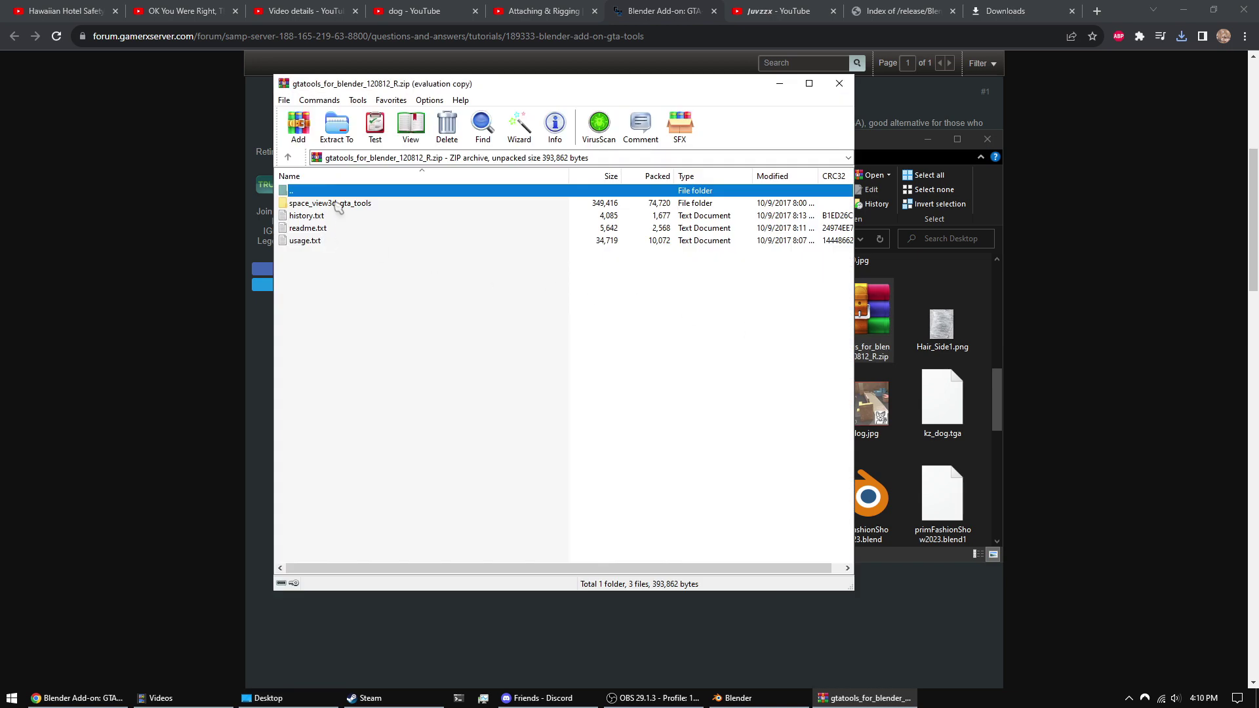
left_click(335, 203)
left_click(667, 287)
double_click(379, 205)
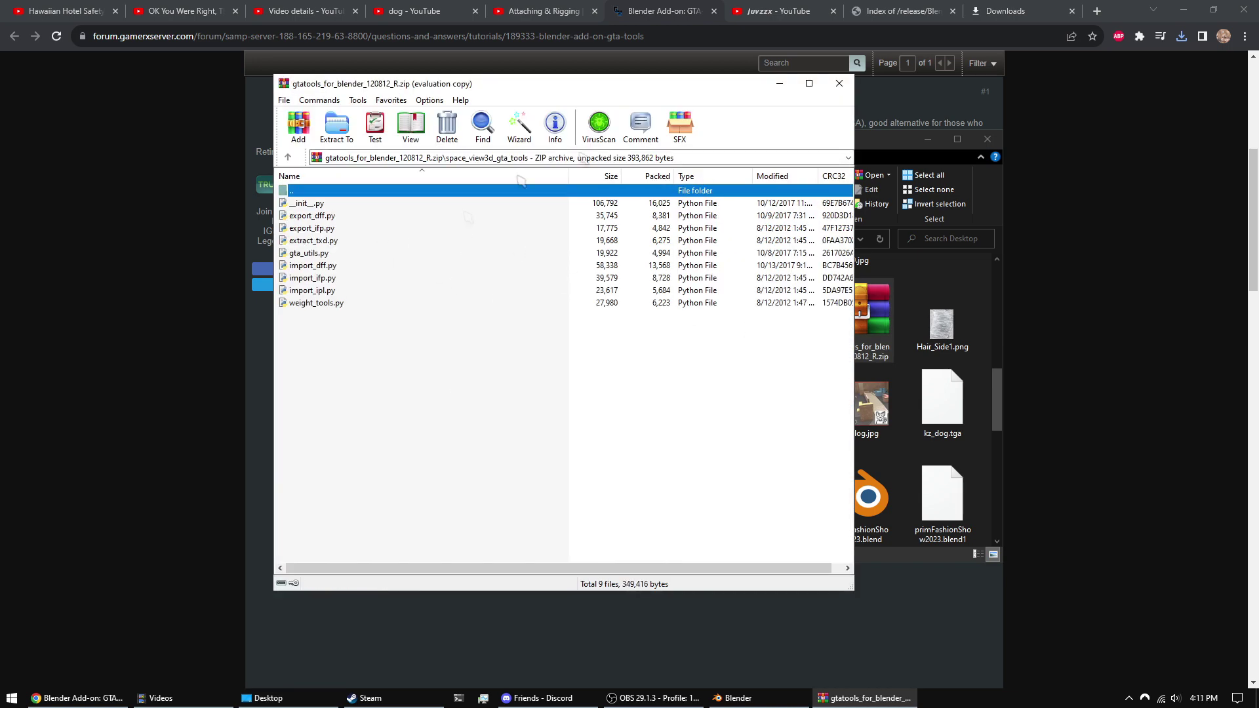
left_click(839, 83)
left_click(882, 332)
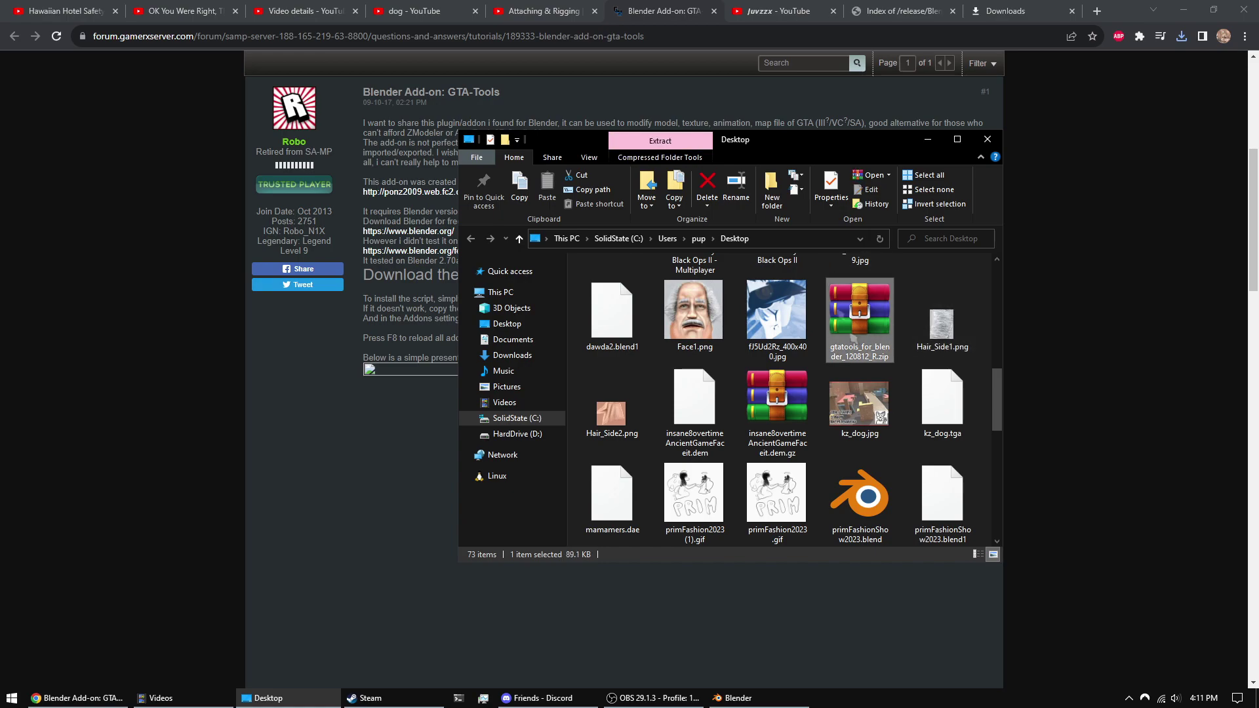
- Switch to Blender, select gtatools_for_blender_120812_R.zip on the Desktop as the add-on to install from file, and close the preferences without installing it
left_click(733, 698)
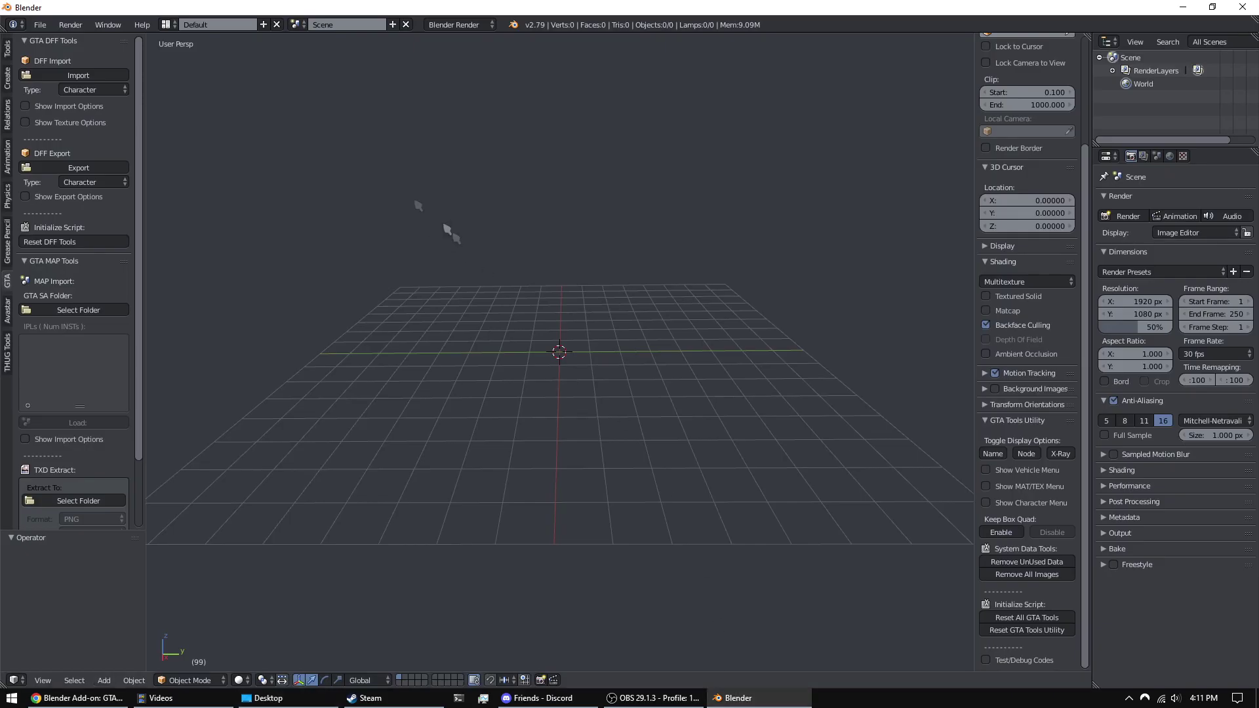
left_click(40, 25)
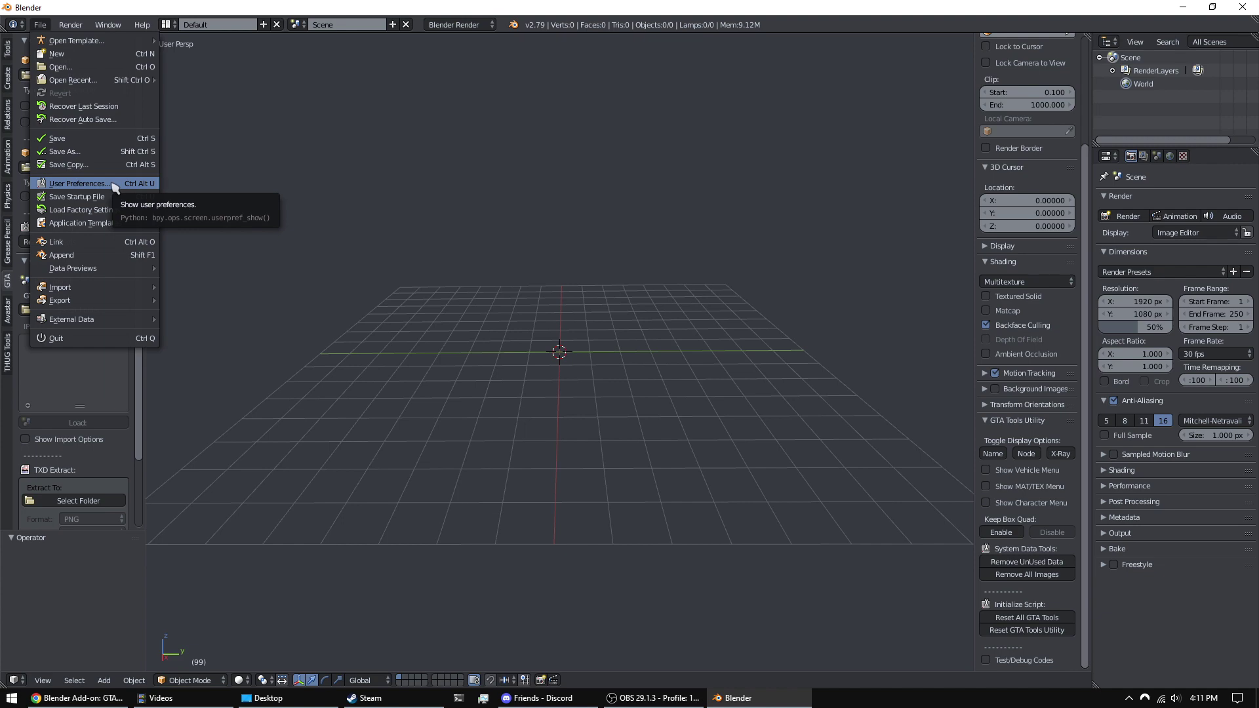
left_click(77, 184)
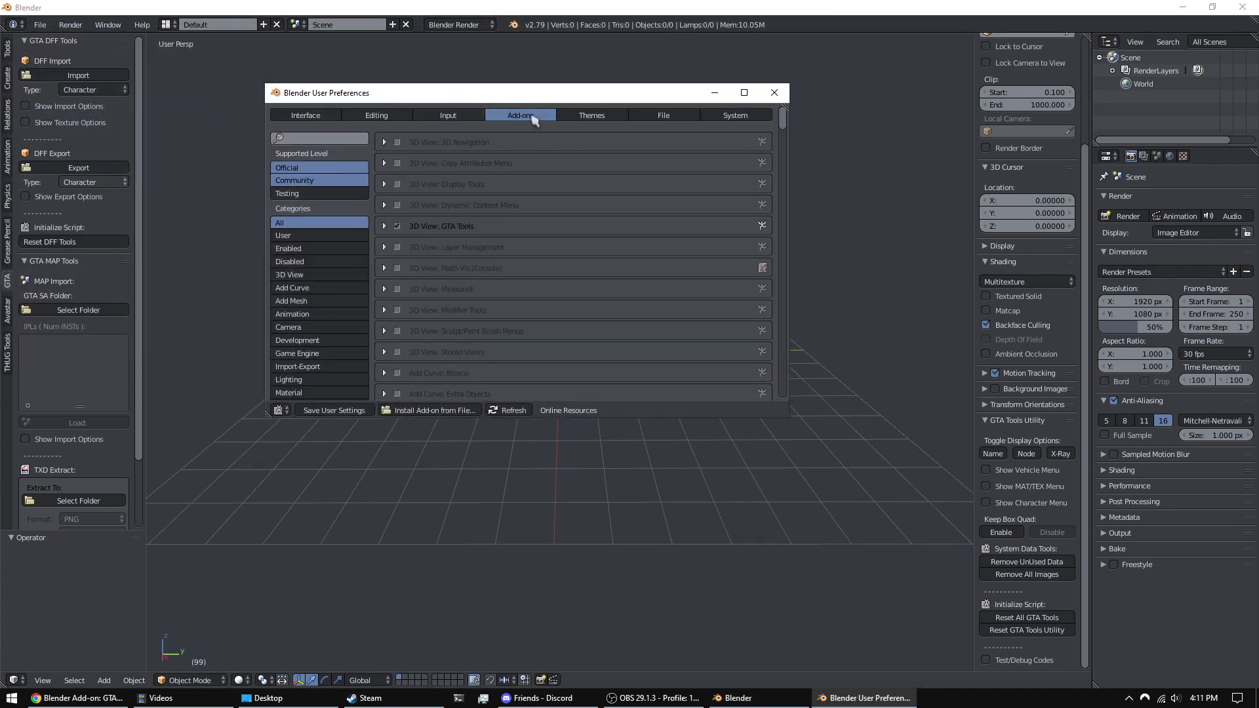
left_click(446, 409)
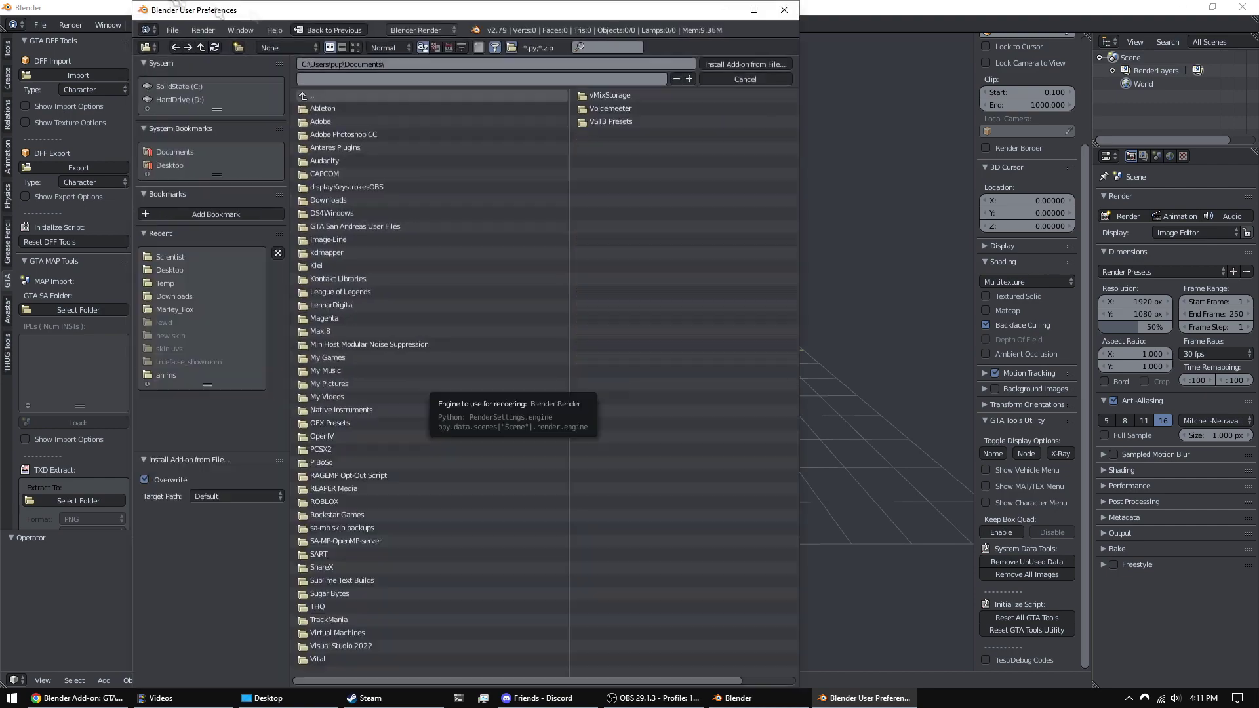
left_click_drag(272, 83, 279, 41)
left_click(318, 204)
left_click_drag(524, 56, 524, 75)
left_click(551, 206)
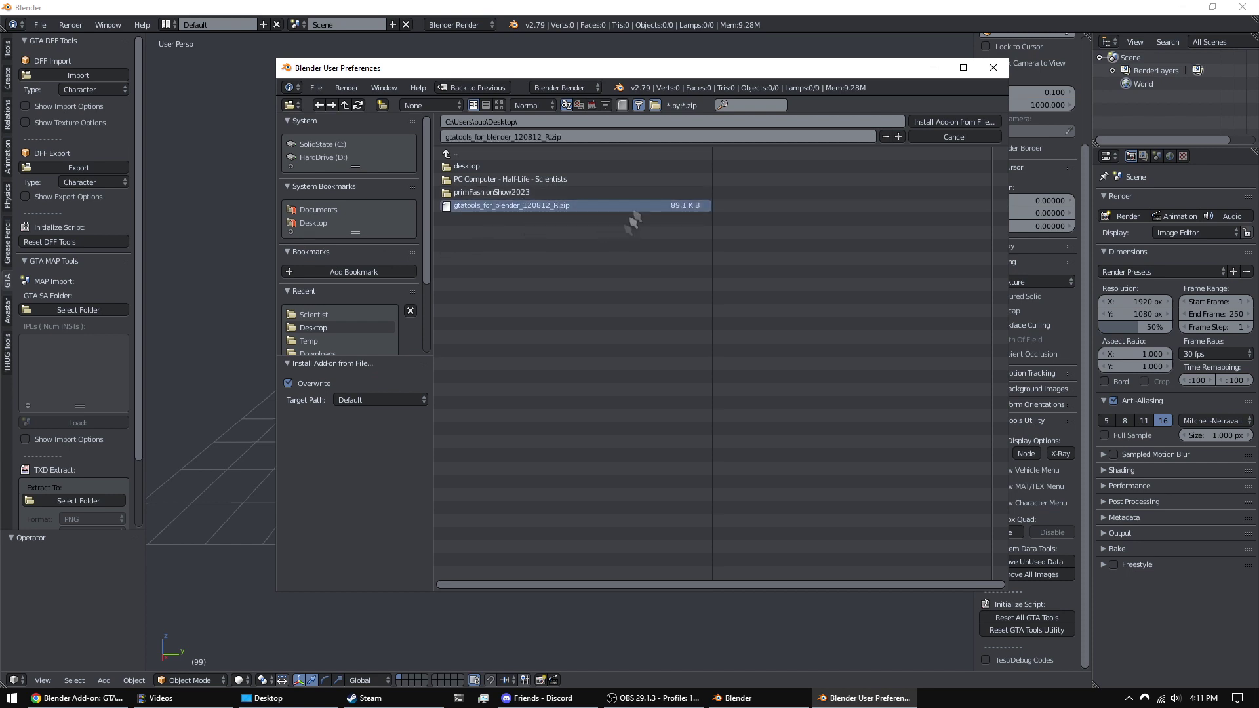
left_click(993, 67)
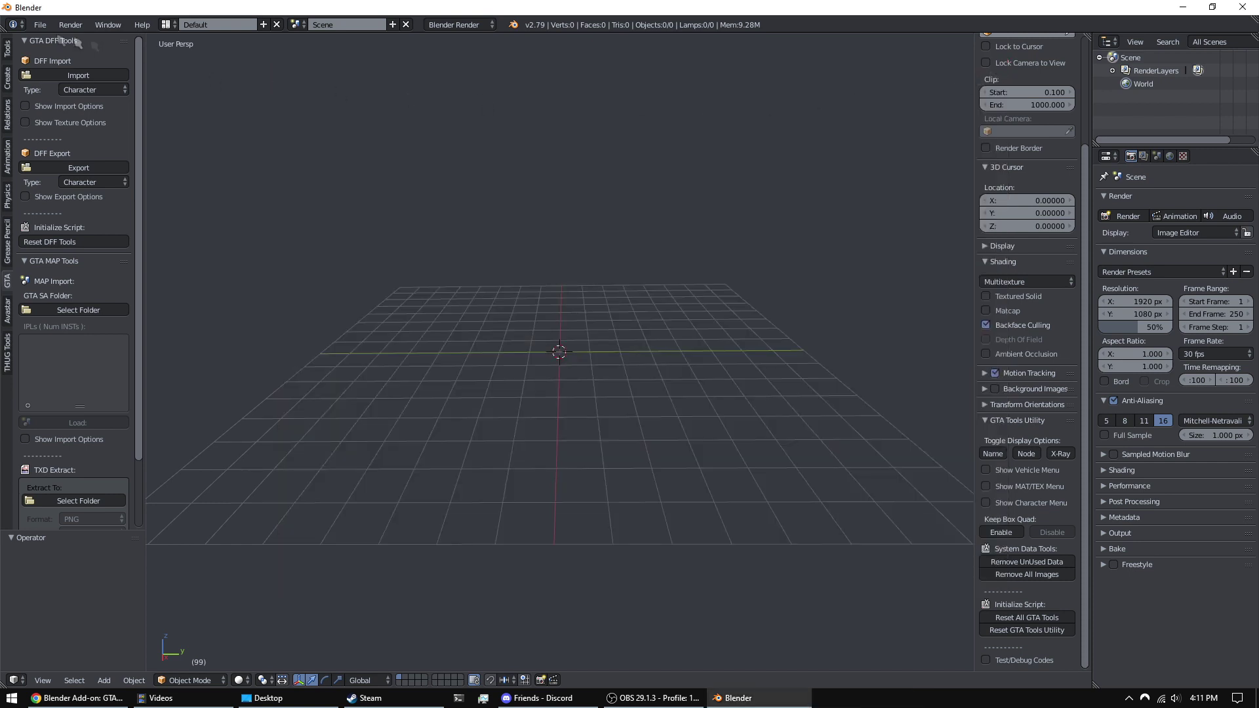
- Install the GTA Tools add-on from gtatools_for_blender_120812_R.zip on the Desktop through the user preferences
left_click(40, 25)
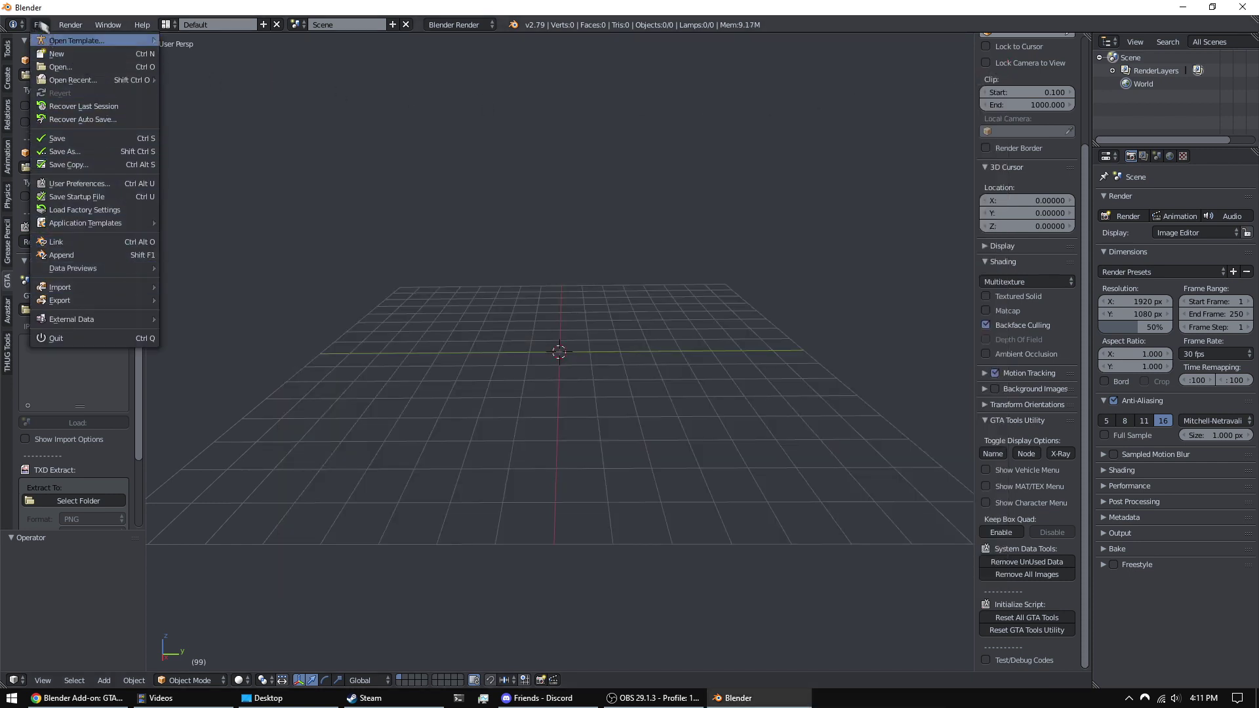
left_click(100, 186)
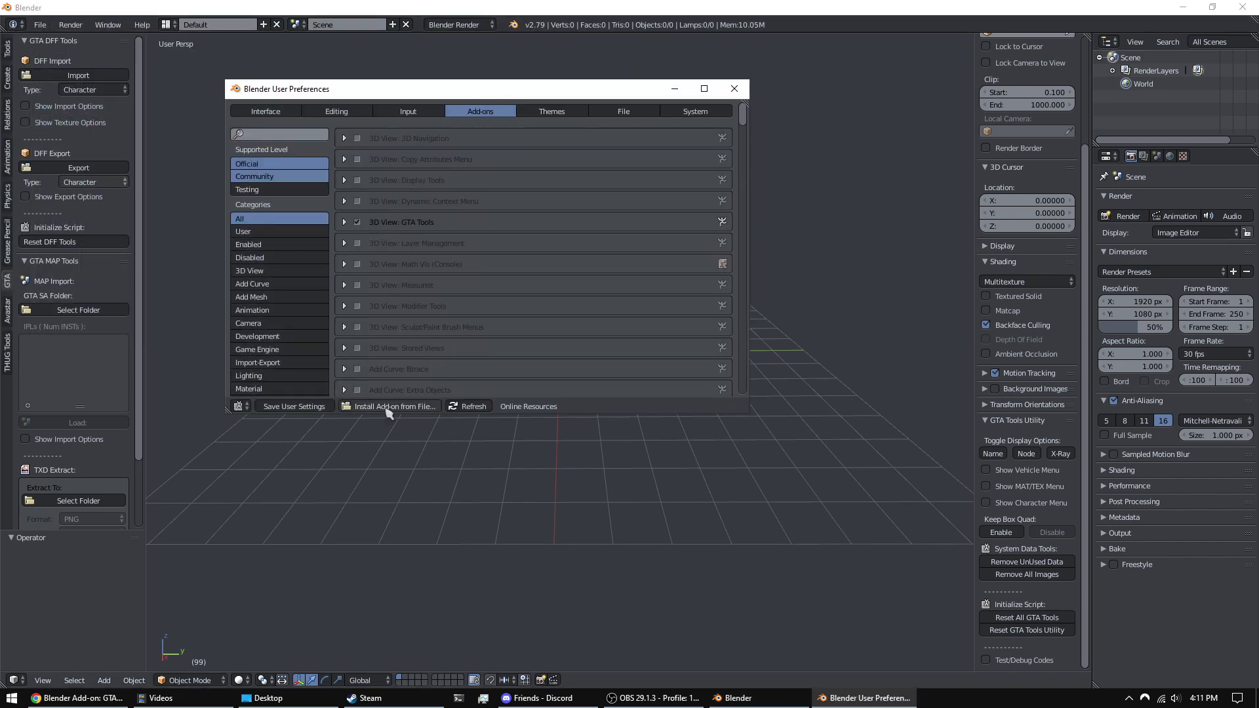
left_click(390, 407)
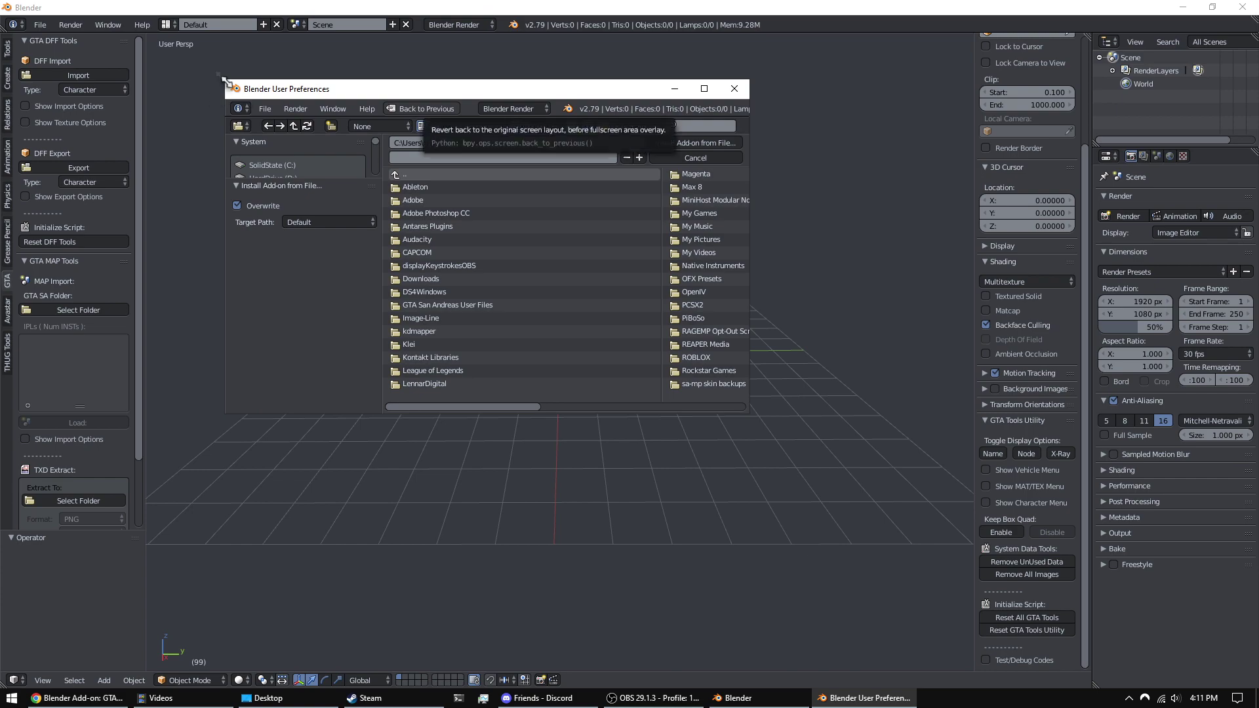
left_click_drag(325, 44, 542, 272)
left_click_drag(382, 251, 258, 44)
left_click(295, 312)
left_click(521, 189)
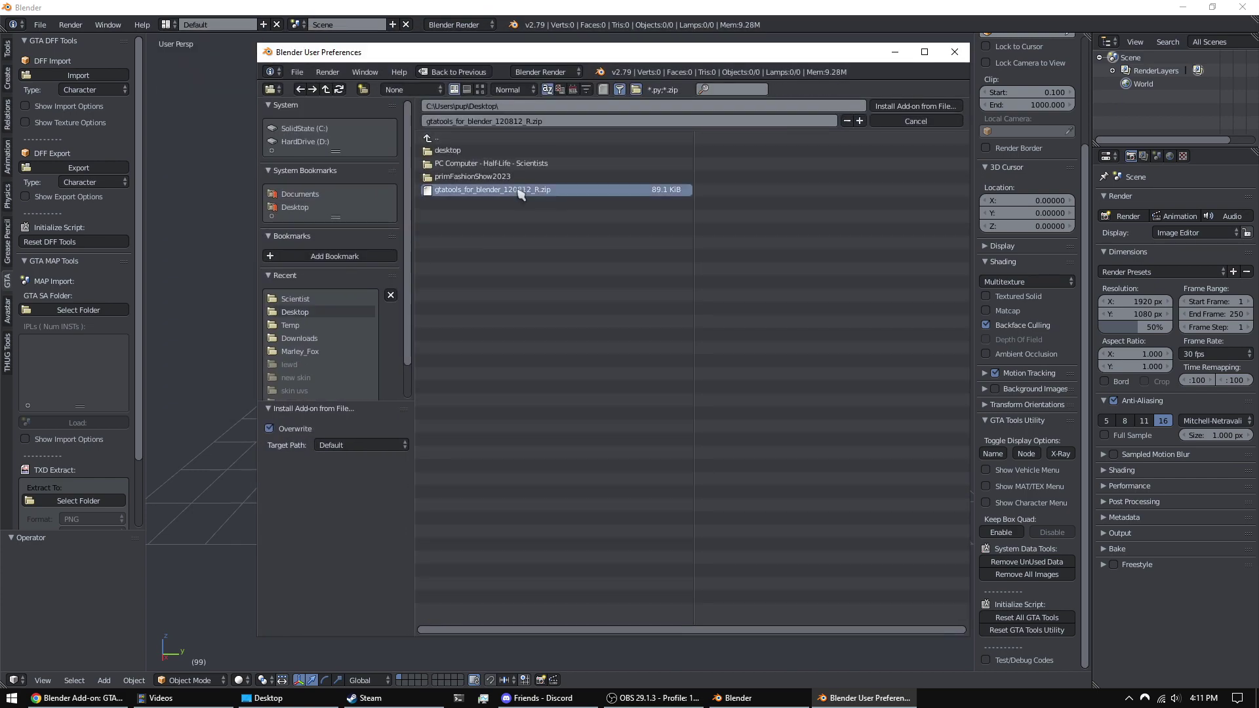
double_click(521, 190)
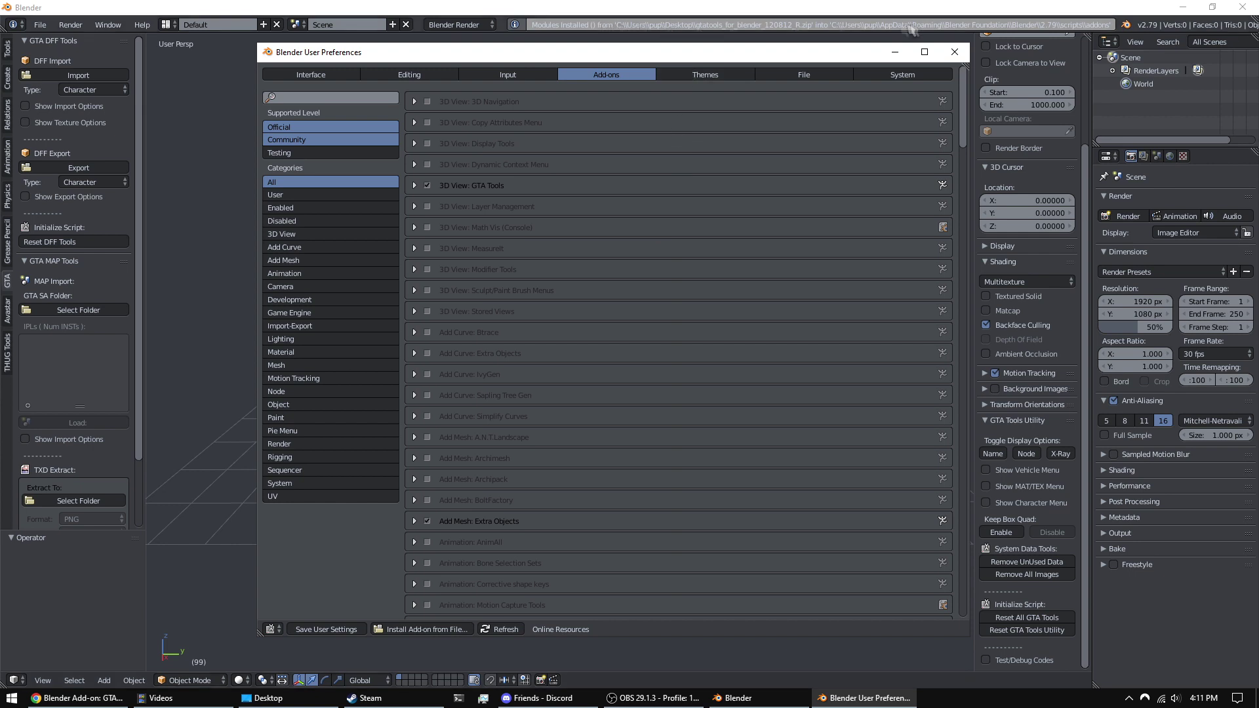
- Expand the 3D View: GTA Tools add-on entry, disable and re-enable the add-on, and close the preferences
left_click(414, 186)
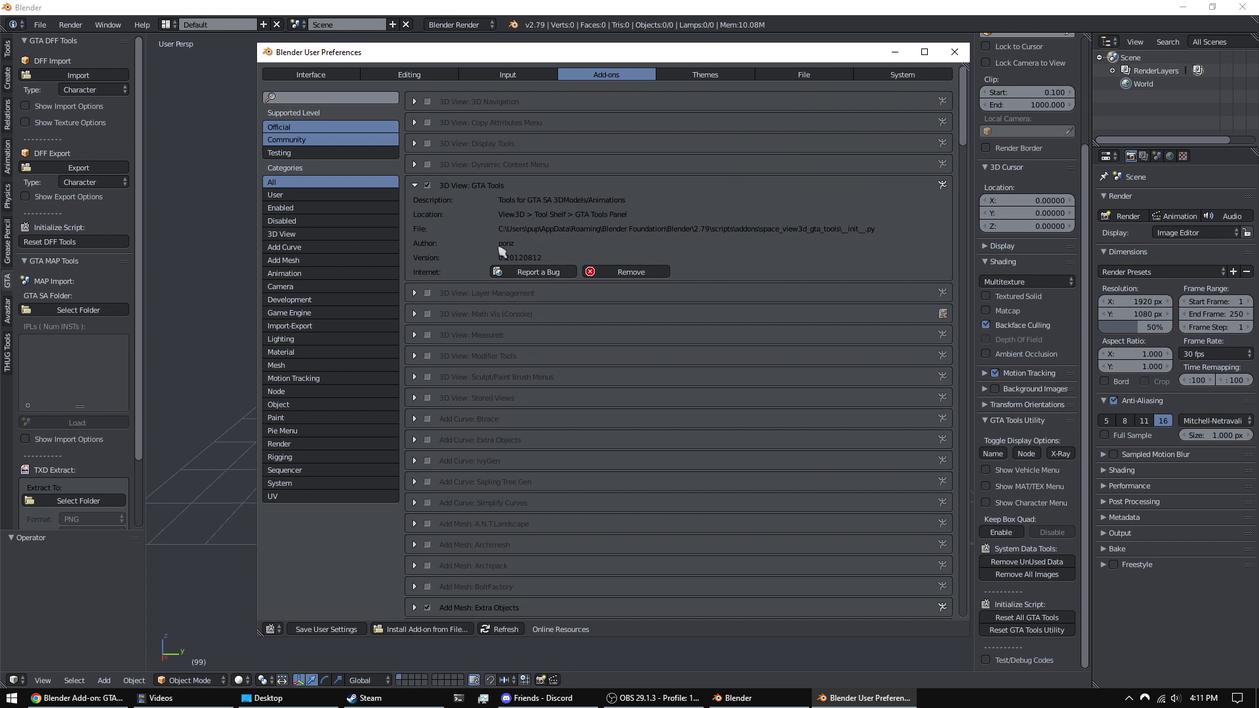
left_click(428, 185)
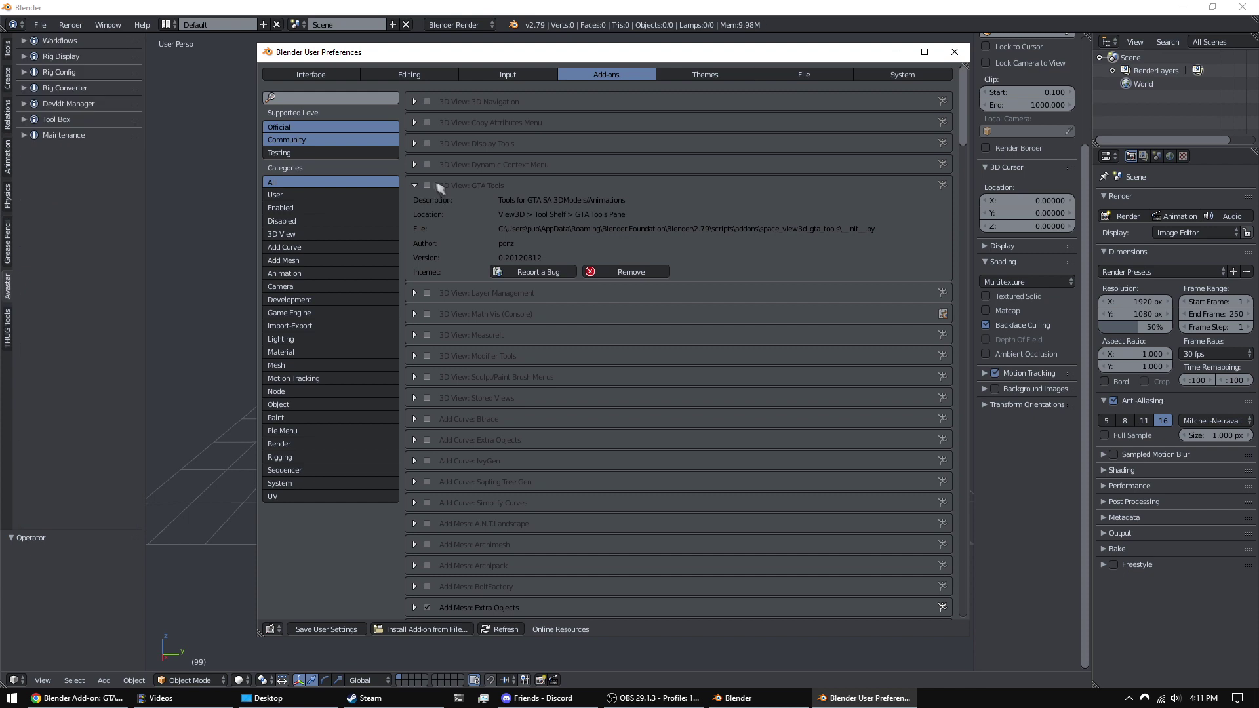
left_click(428, 185)
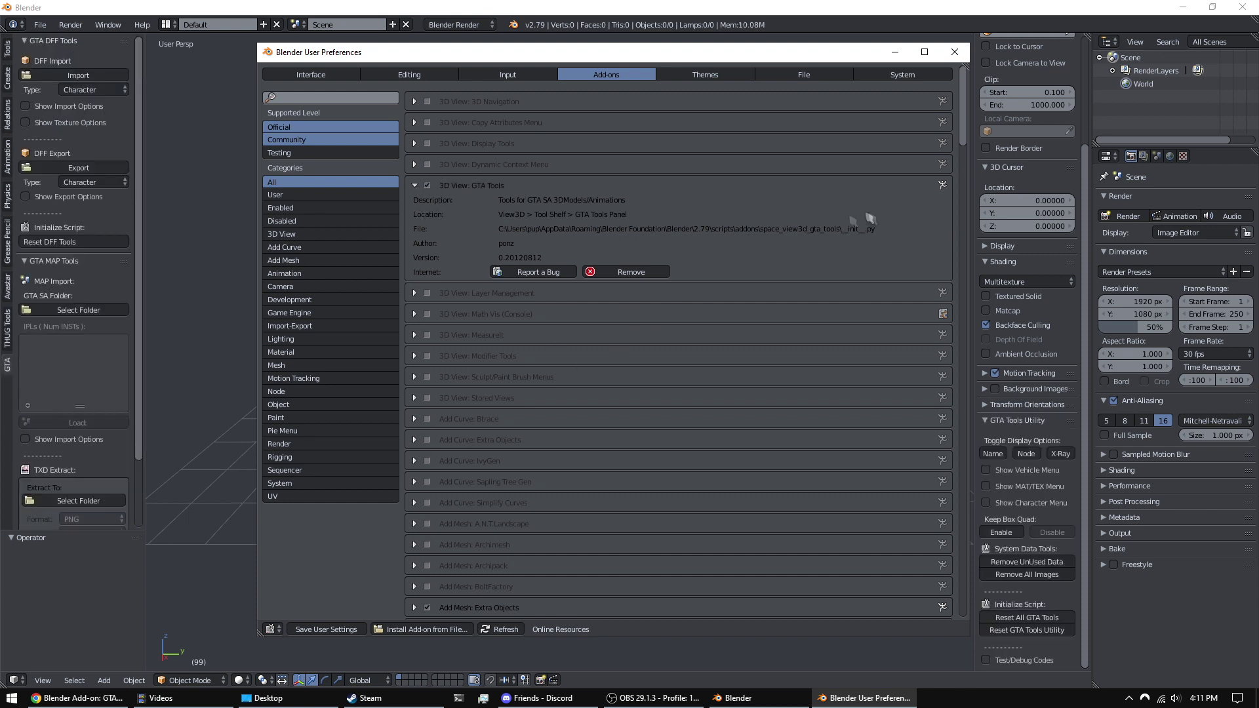
left_click(953, 52)
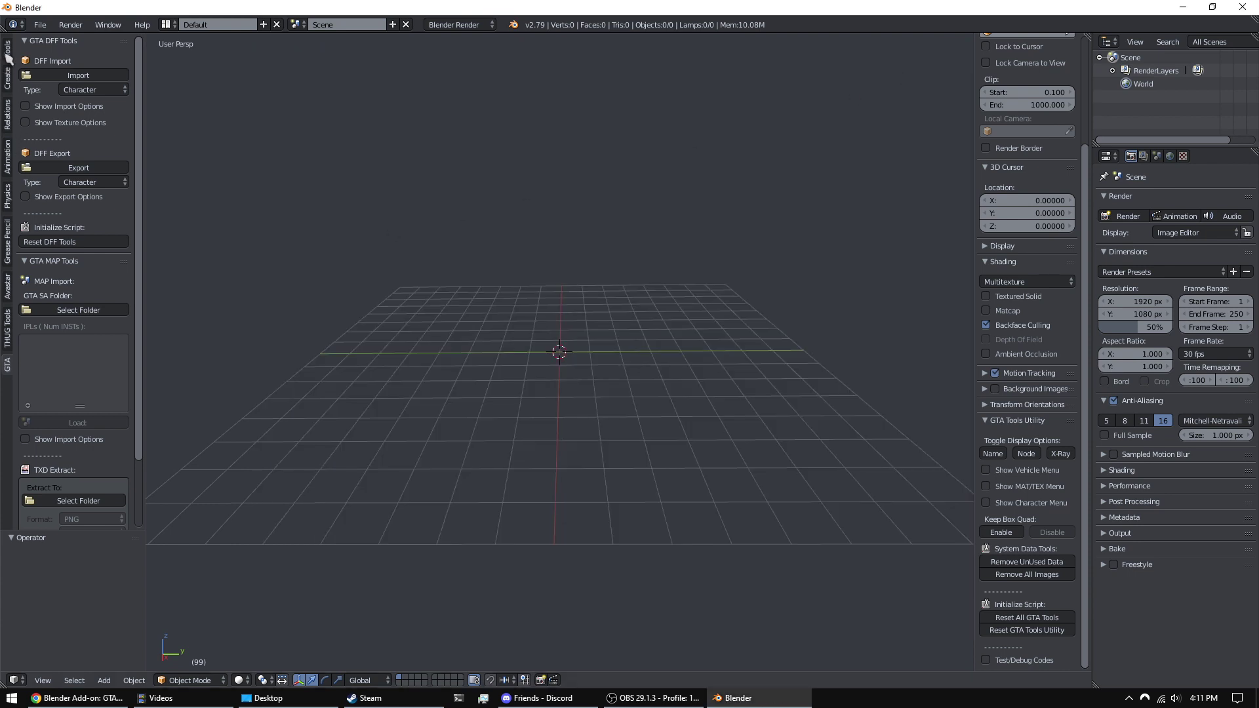
- Show the GTA tools in the 3D View's tool shelf and widen the shelf
left_click(8, 56)
left_click(8, 365)
left_click_drag(148, 306, 190, 306)
middle_click_drag(642, 301, 400, 502)
scroll(620, 301, "down", 4)
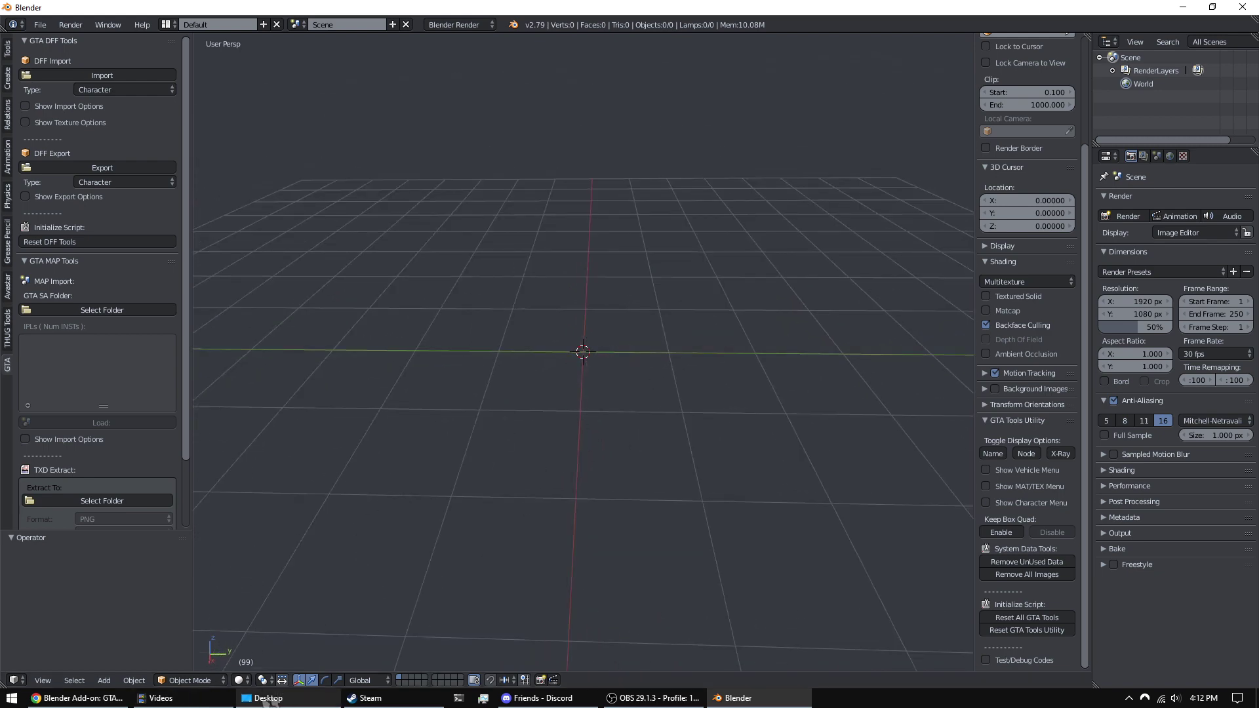
- Switch to Chrome, open the bookmarked vk.com/mommyhouse/skin page in a new tab, and download maccer.dff and maccer.txd from their post
left_click(105, 704)
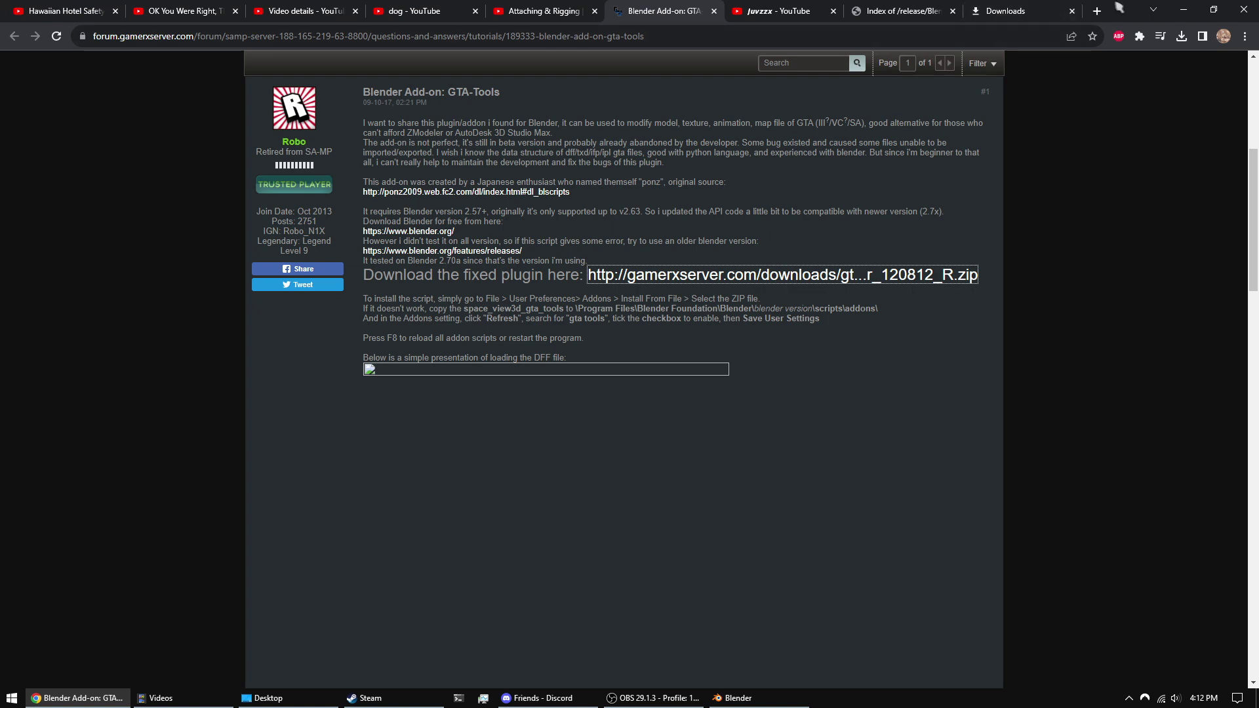
left_click(1096, 11)
left_click(338, 63)
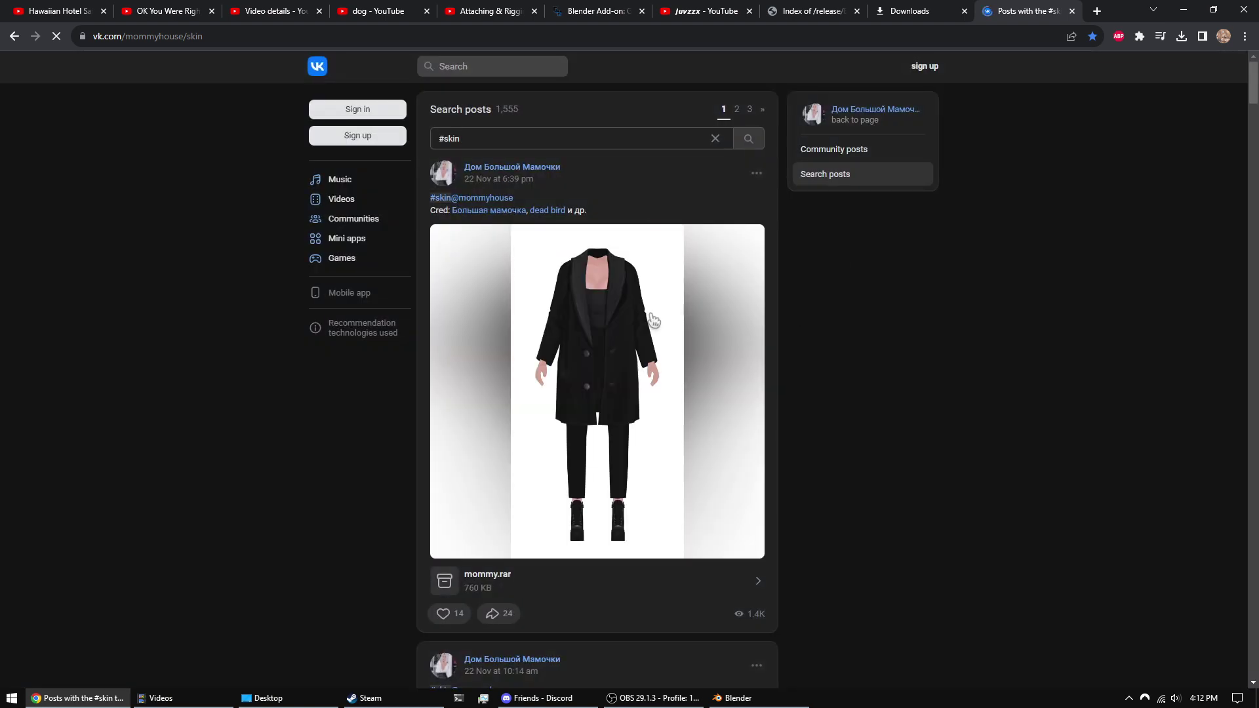
scroll(664, 319, "down", 7)
scroll(664, 319, "up", 5)
scroll(664, 320, "down", 20)
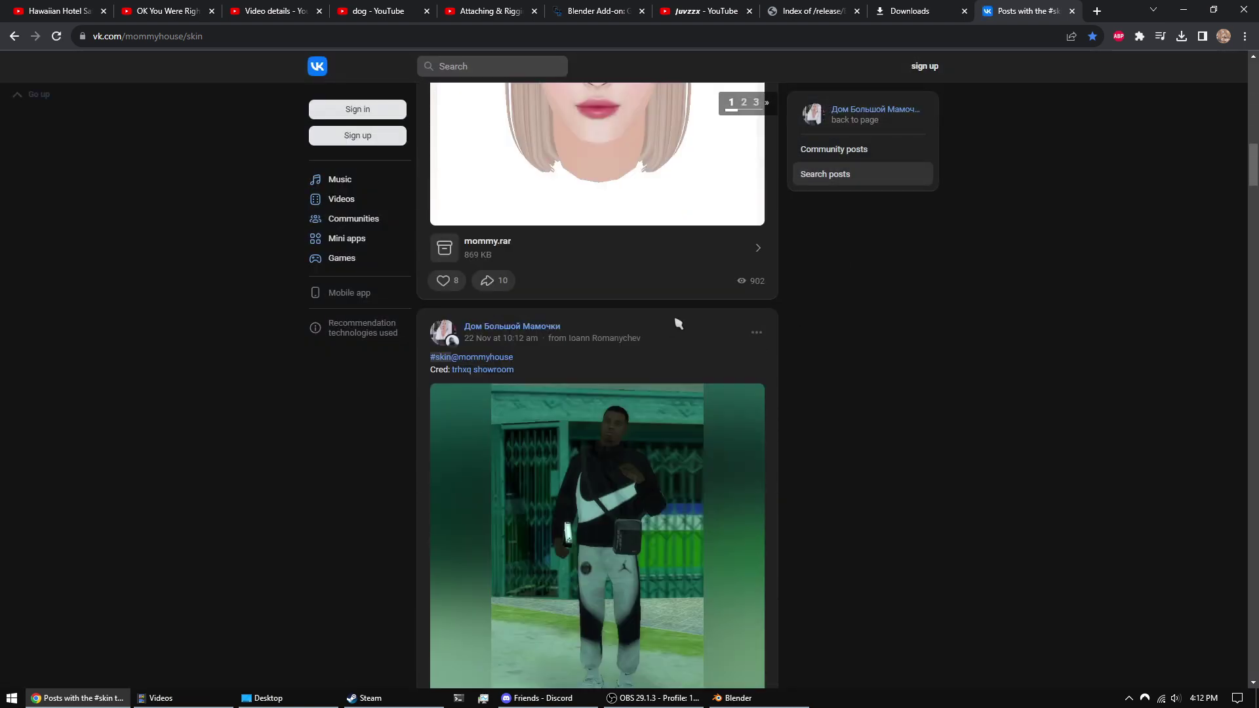
scroll(697, 346, "down", 11)
scroll(688, 346, "up", 3)
scroll(655, 367, "down", 1)
left_click(505, 437)
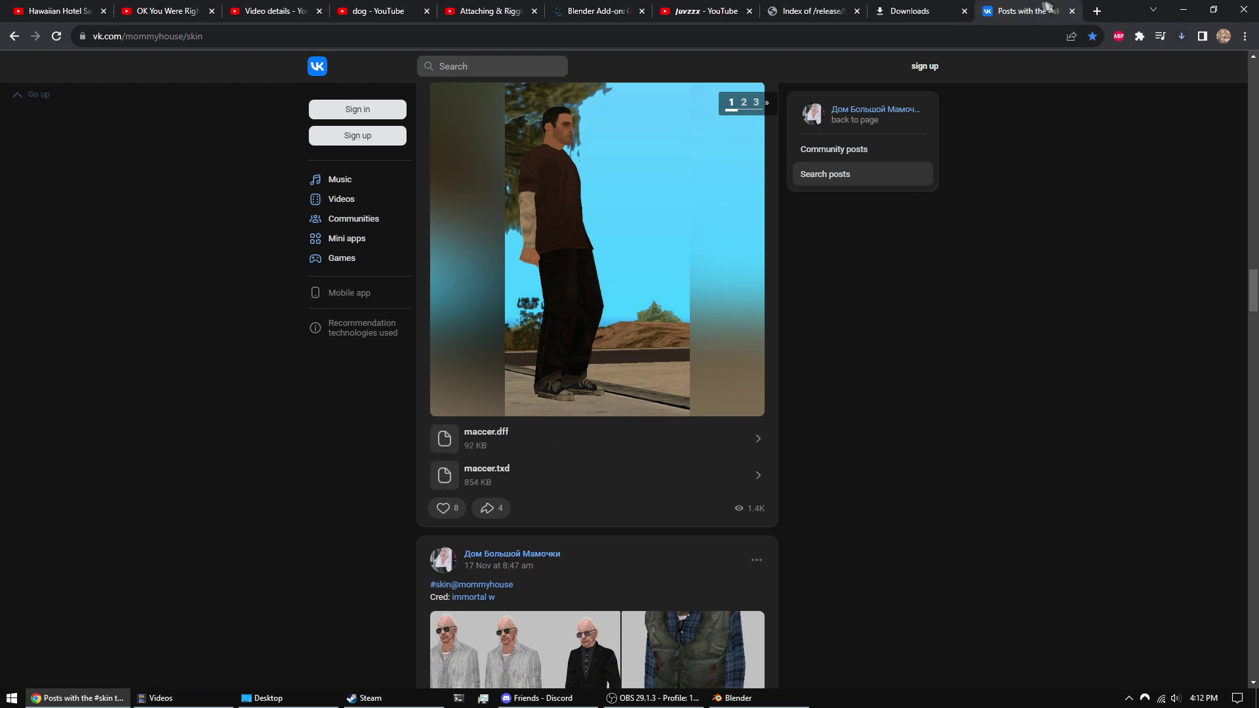
- Show the downloaded files in the Downloads folder and copy maccer.txd and maccer.dff
scroll(934, 214, "up", 1)
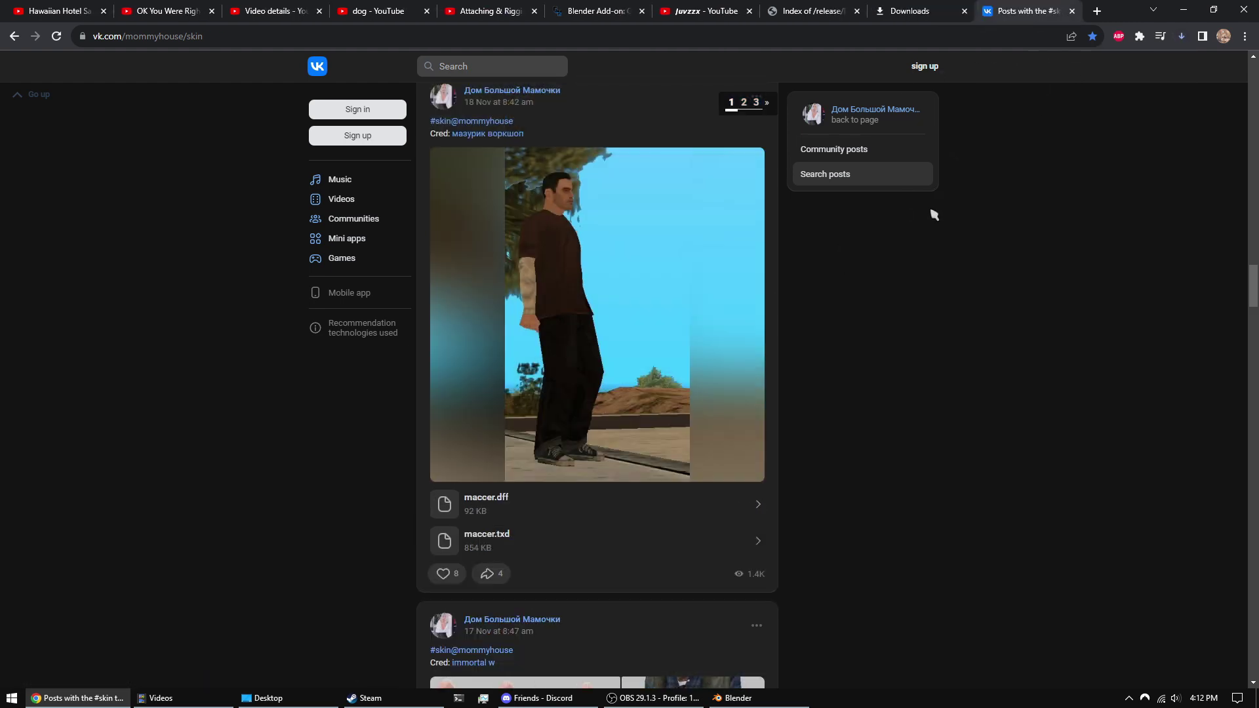
left_click(1181, 37)
left_click(1139, 94)
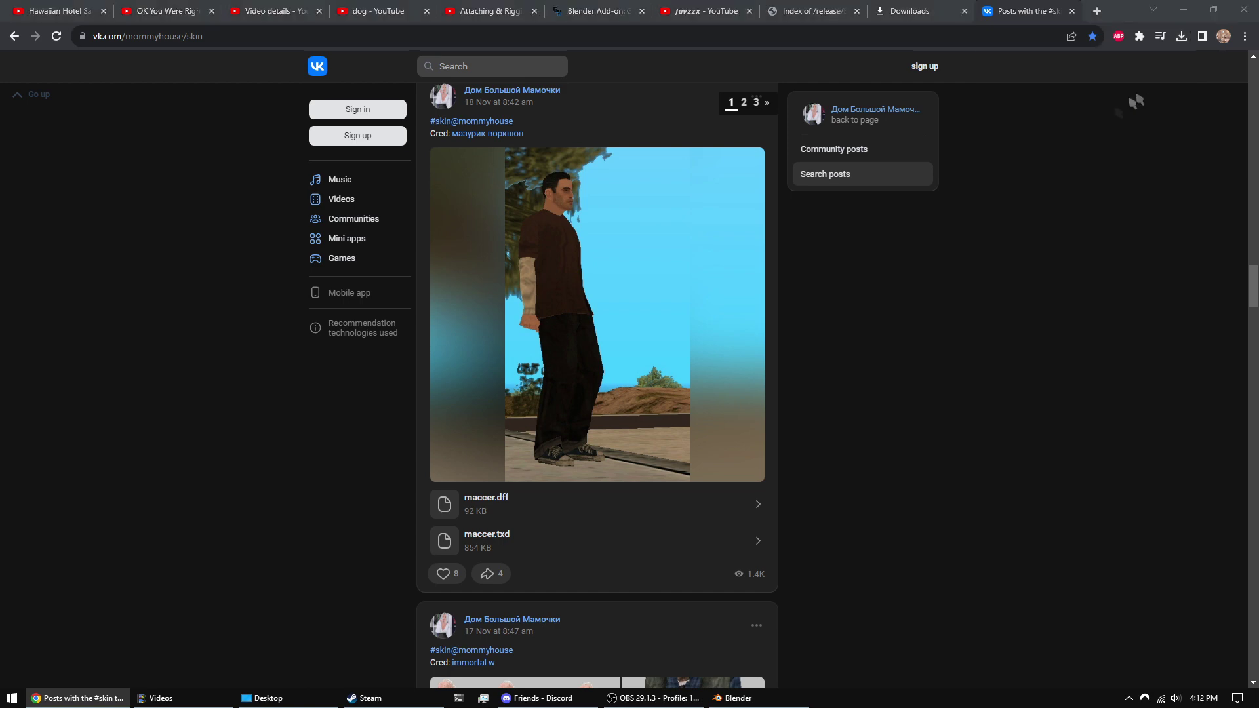
left_click(661, 331)
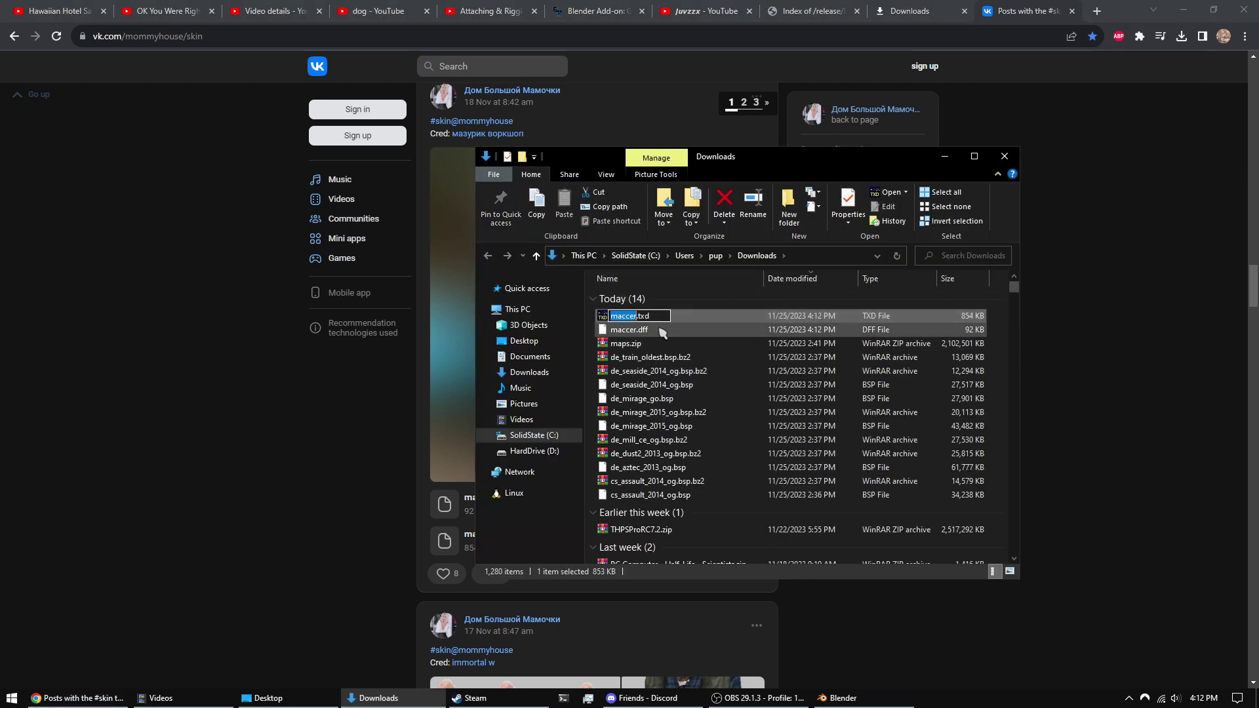
left_click(666, 320, "ctrl")
left_click(666, 319)
left_click(658, 331, "ctrl")
key("ctrl+c")
- Paste both maccer files into an empty area of the Desktop and open maccer.txd in Magic.TXD
left_click(524, 341)
scroll(904, 459, "down", 10)
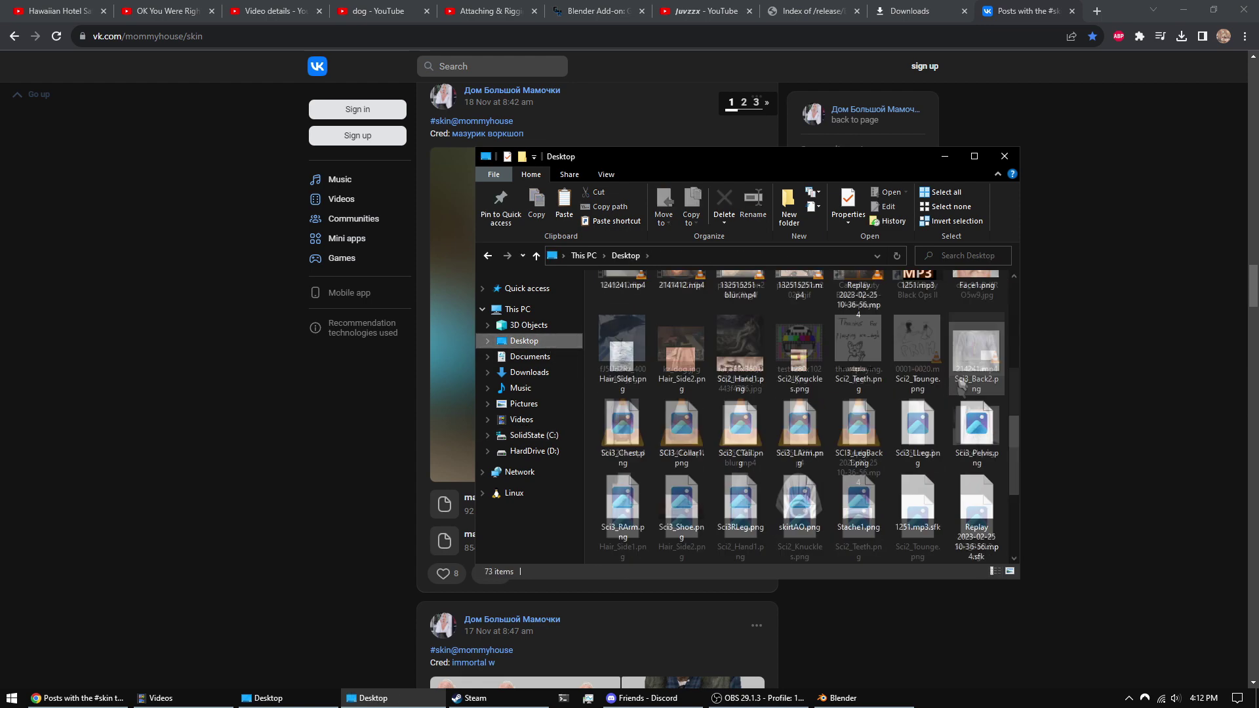
key("super+d")
right_click(482, 380)
left_click(517, 440)
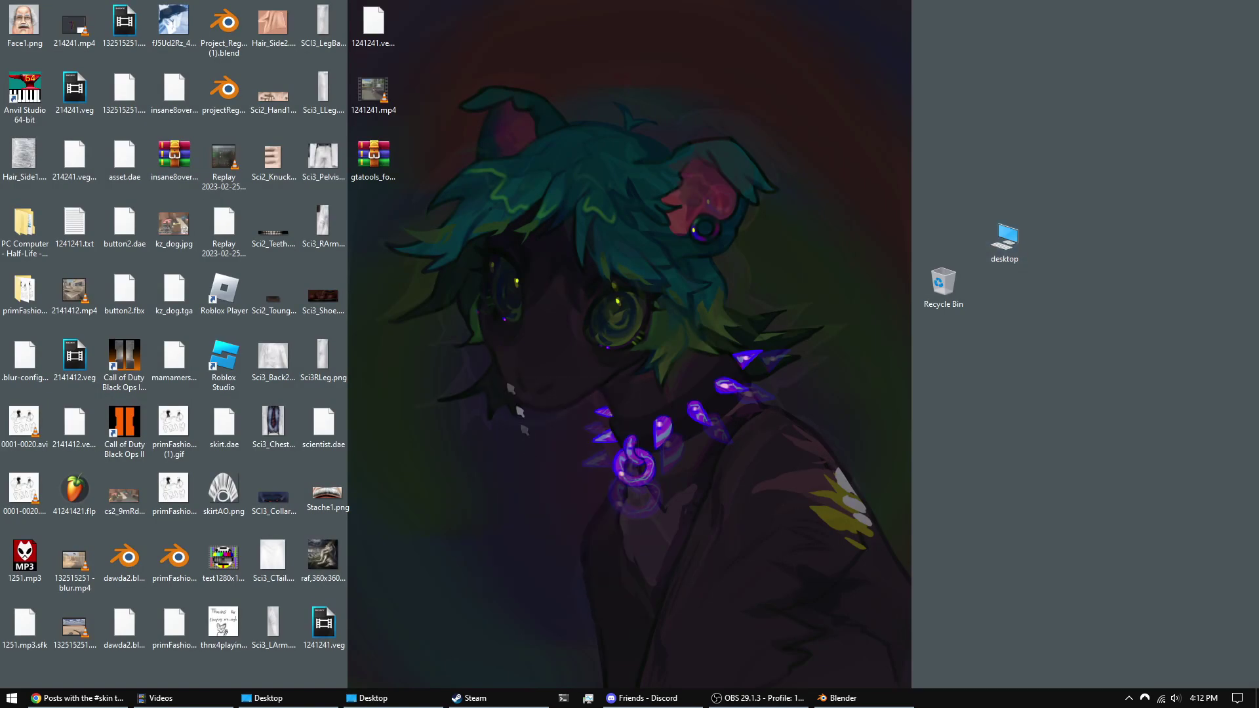
left_click_drag(498, 434, 1034, 490)
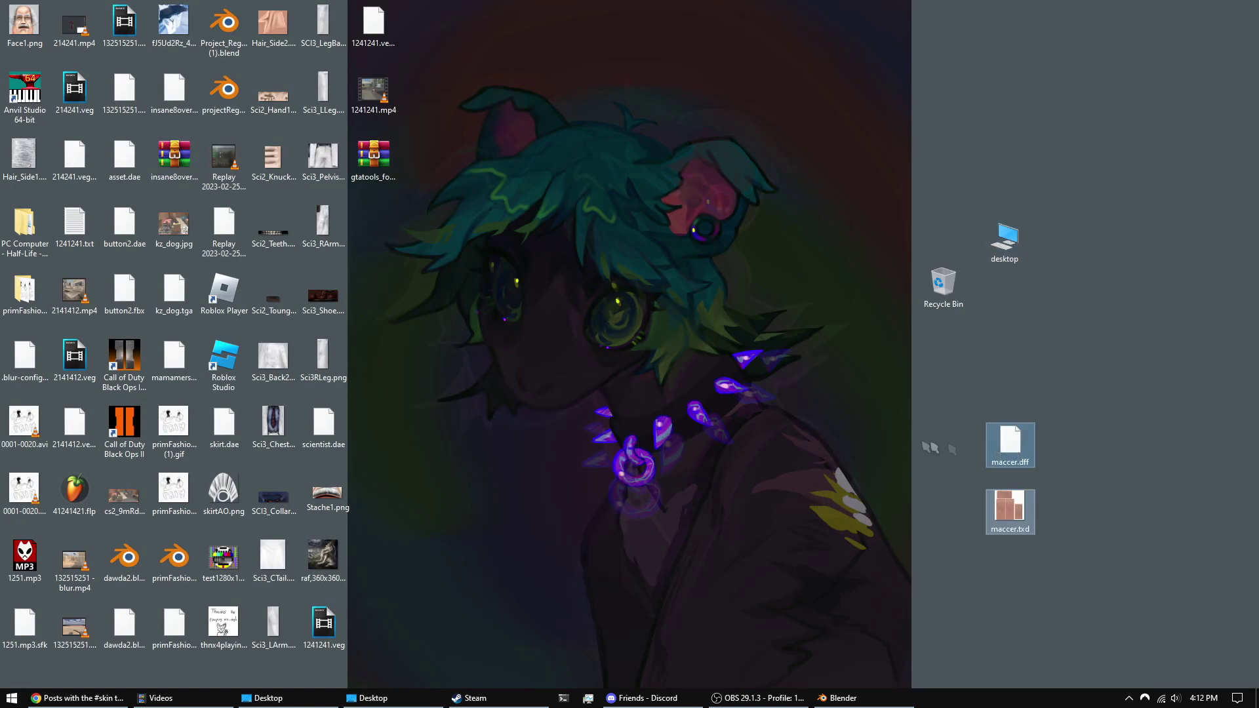
double_click(1025, 503)
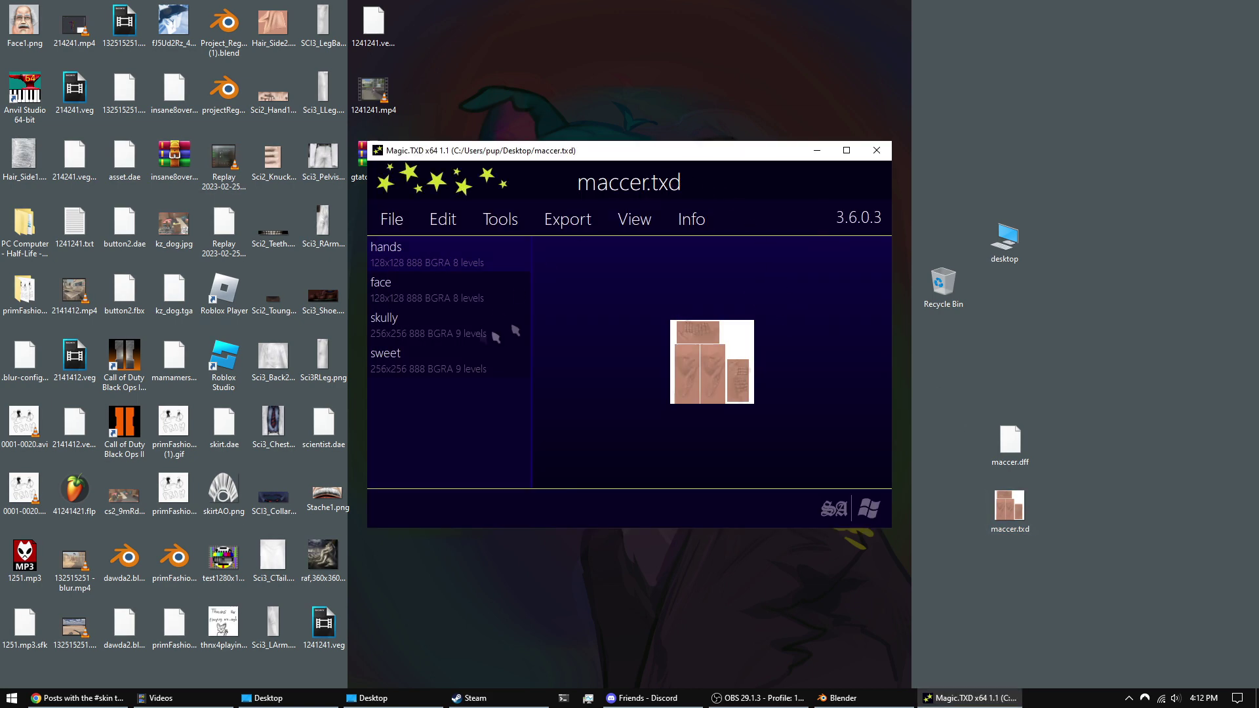
left_click_drag(636, 147, 685, 173)
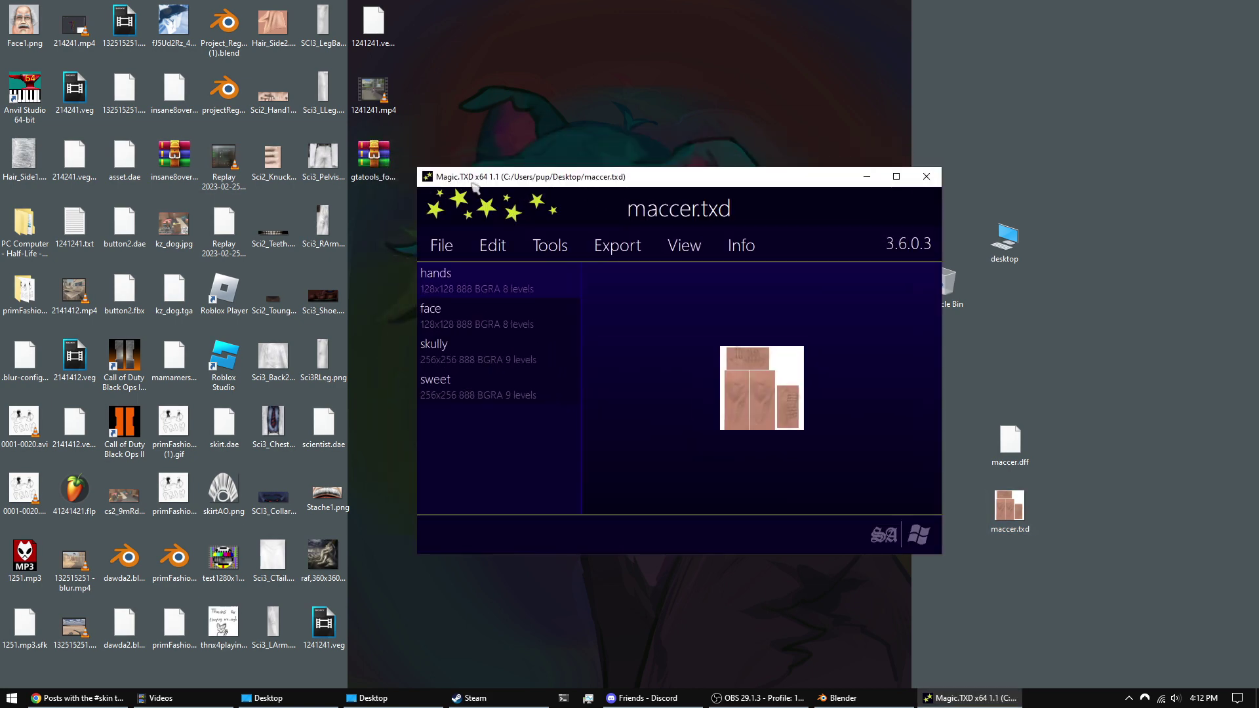
- Search the web for "magic txd" in a new Chrome tab and open the GTA Garage result
left_click(105, 698)
key("ctrl+t")
type("m")
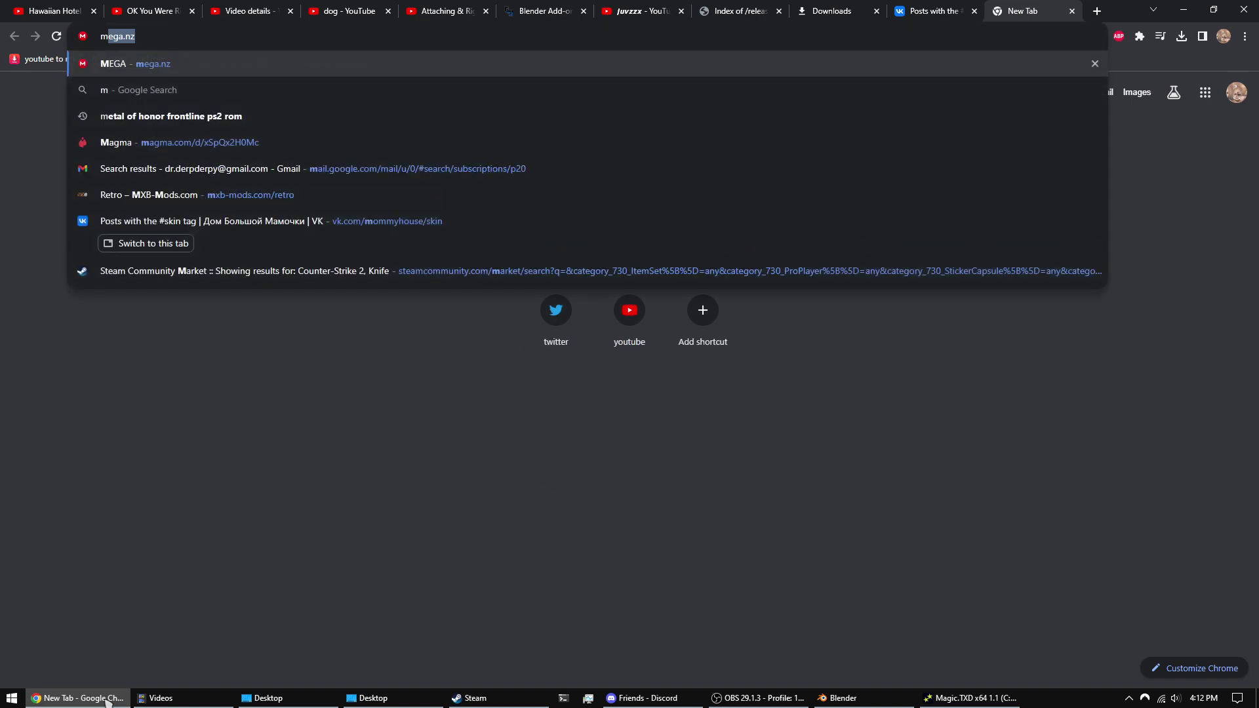
type("agic txd")
key("Return")
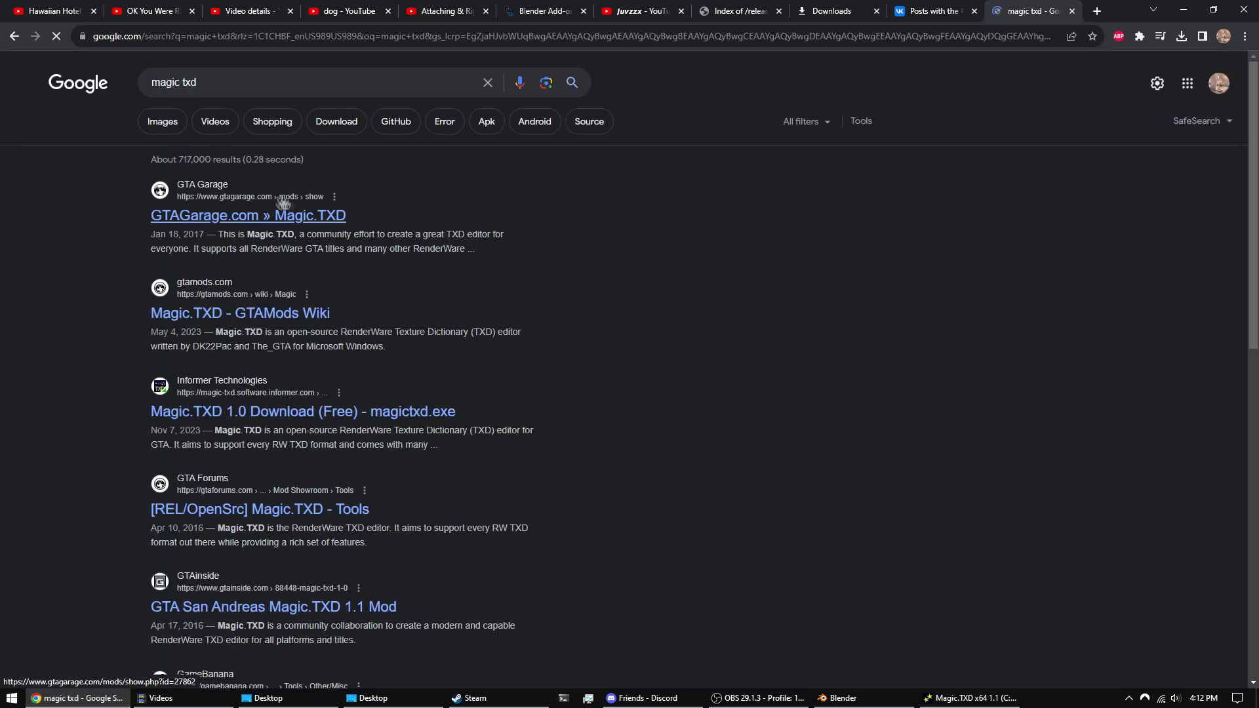
left_click(286, 223)
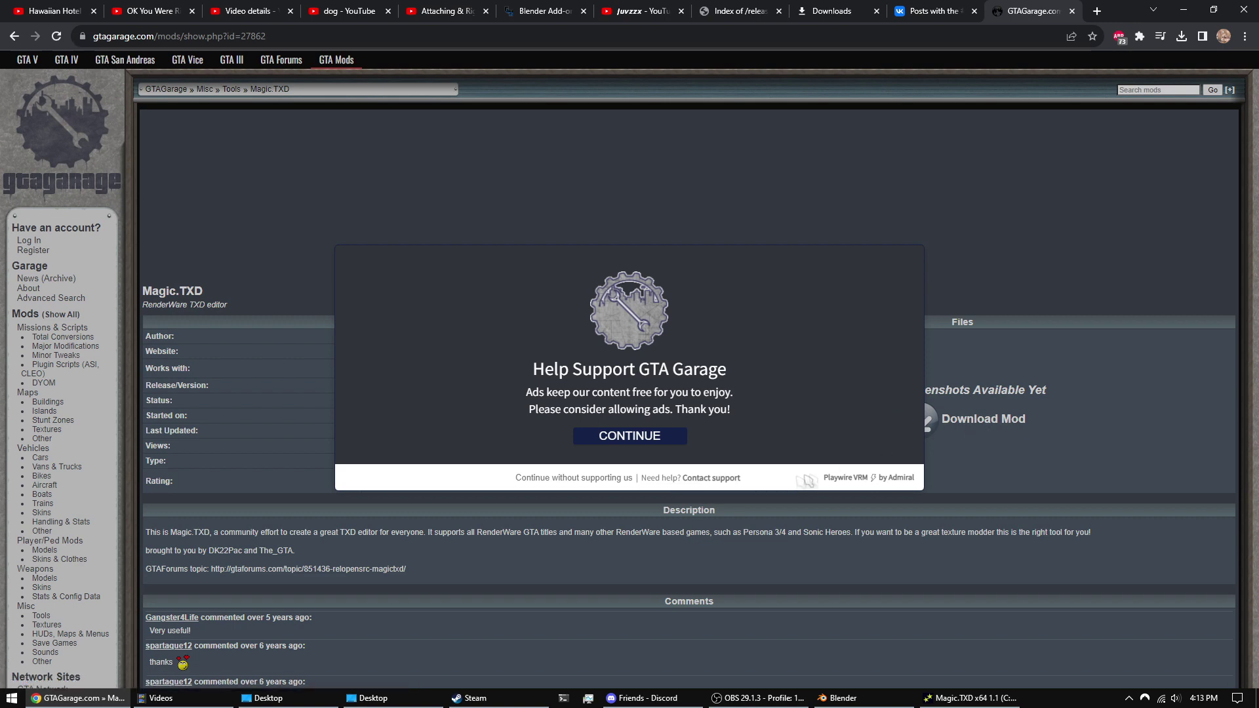
- Reload the GTA Garage page past its ad-blocker notice and show the available Magic.TXD download files
left_click(629, 437)
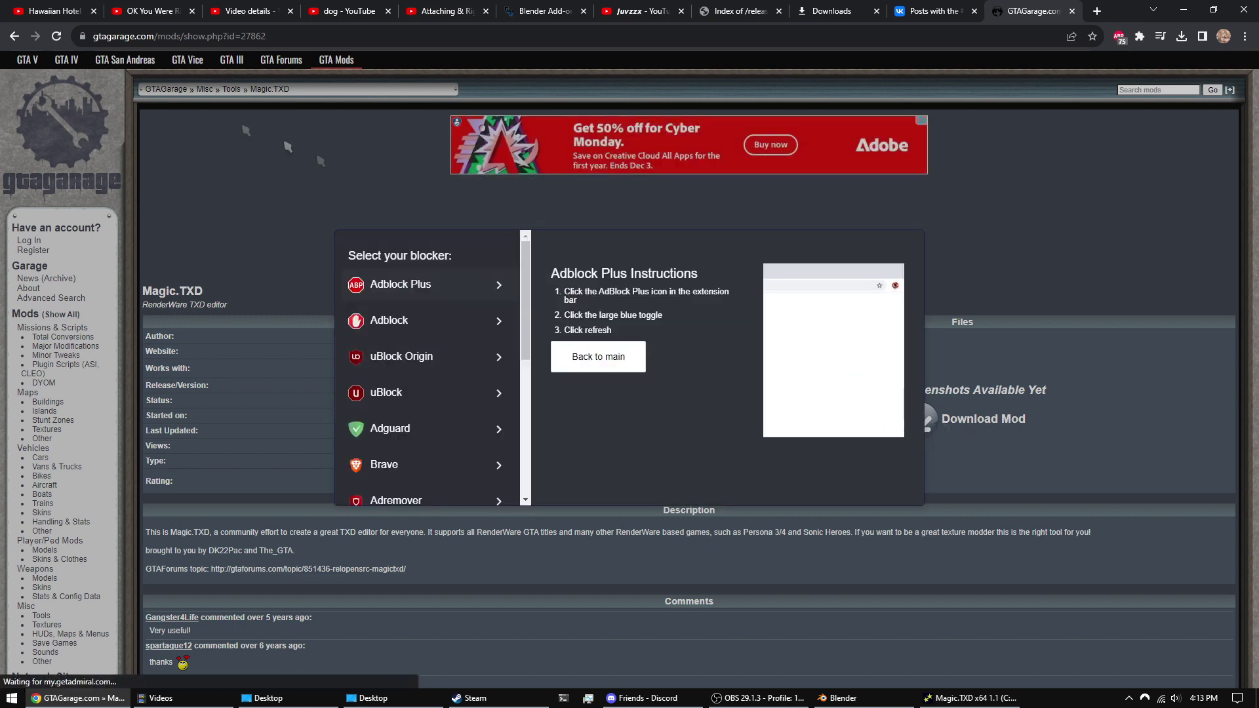
left_click(55, 36)
scroll(882, 323, "down", 1)
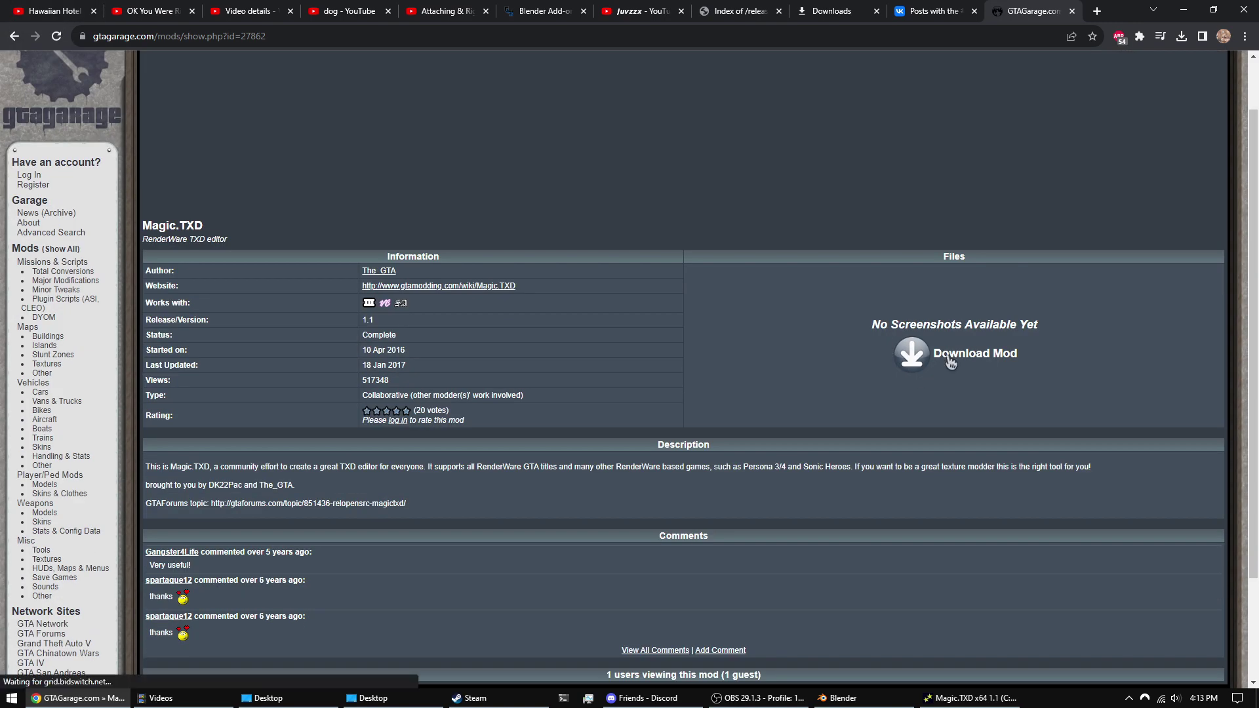
left_click(950, 356)
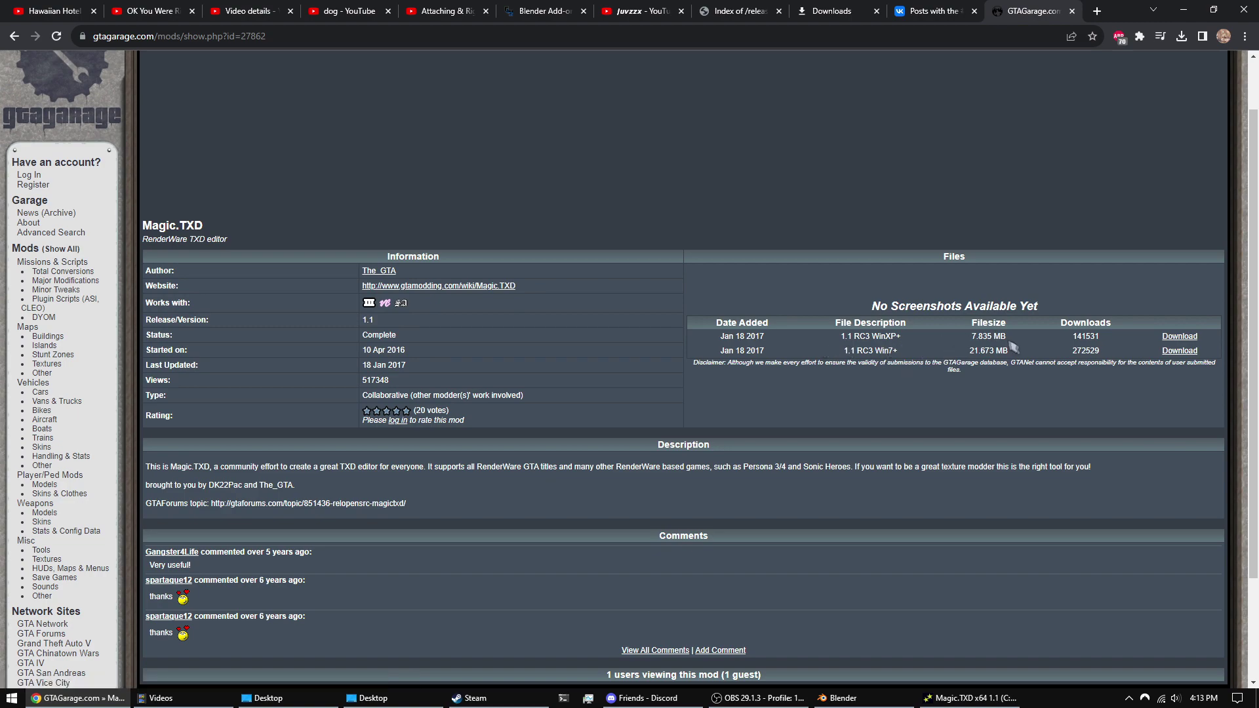
scroll(898, 352, "down", 2)
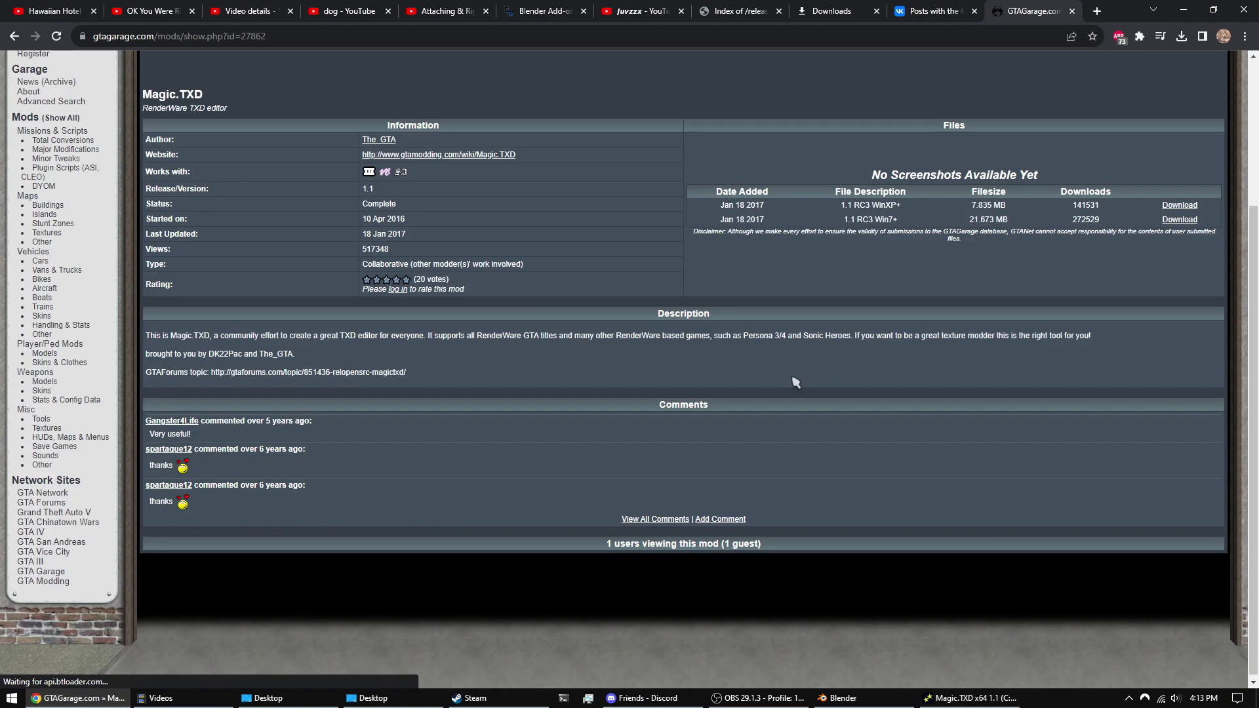
scroll(898, 352, "up", 3)
- Check the Software Informer result for Magic.TXD, and examine the download links in the GTAMods Wiki article's references
key("alt+Left")
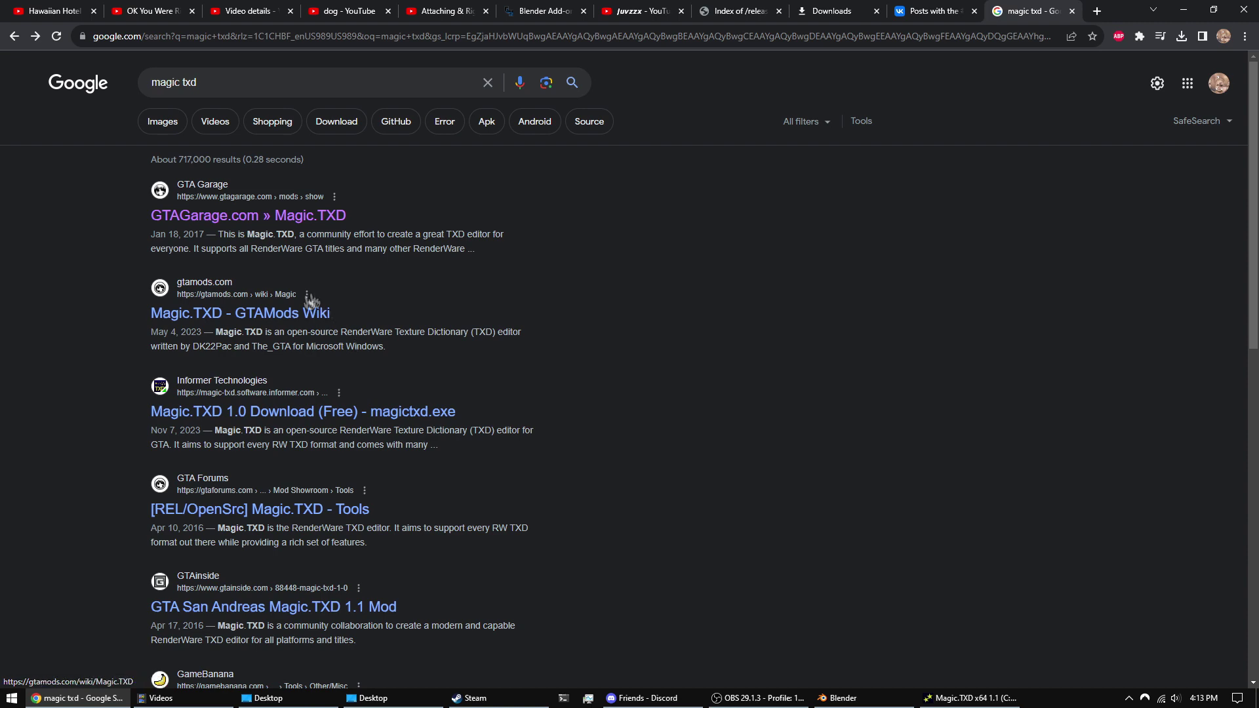
left_click(320, 412)
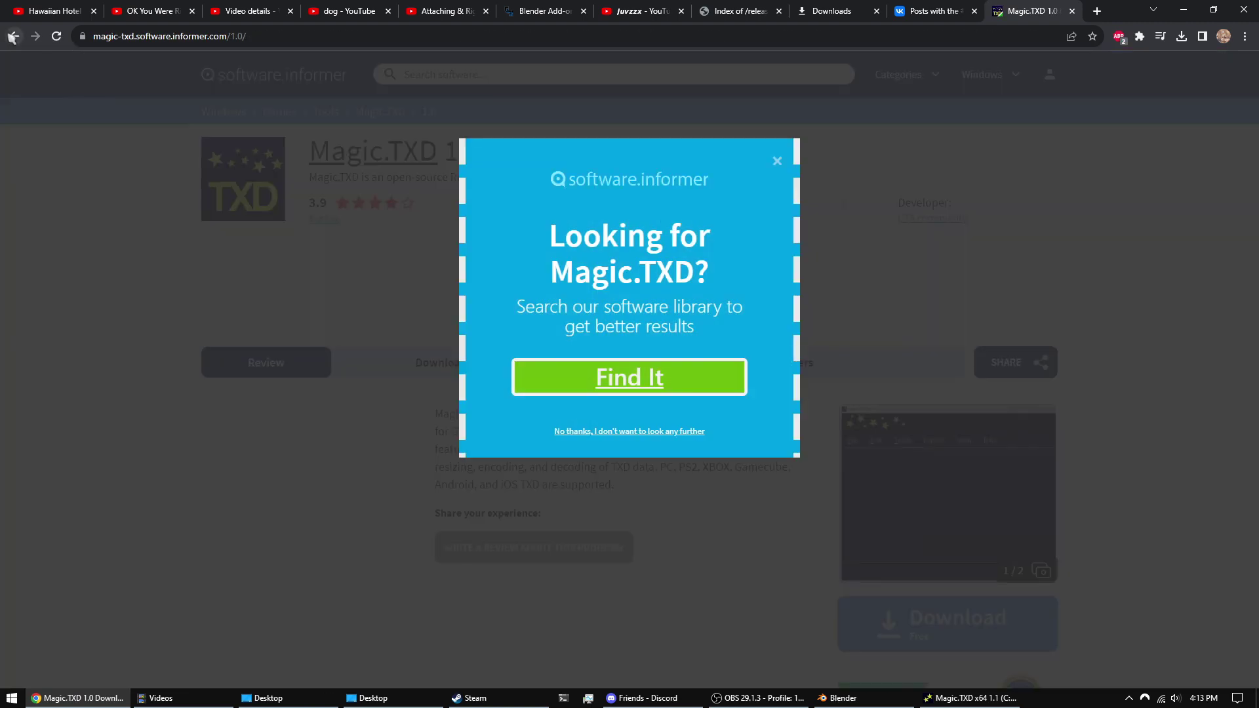
left_click(12, 37)
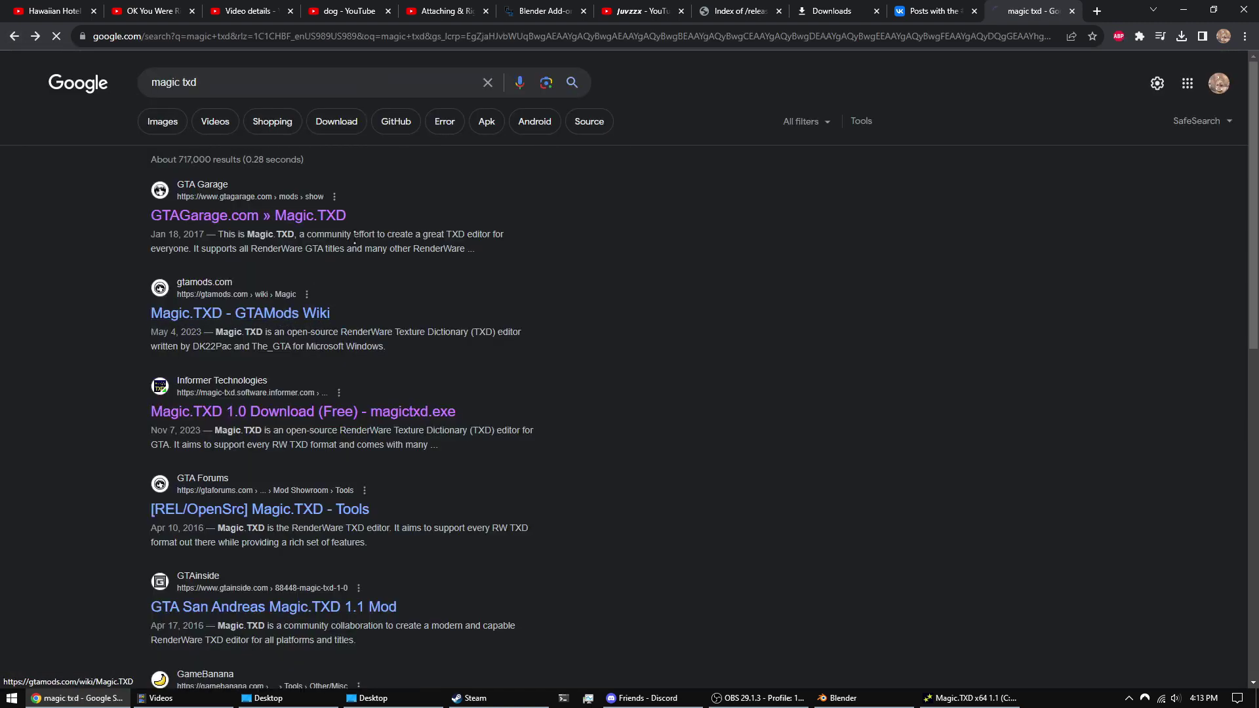
left_click(240, 313)
scroll(244, 192, "down", 8)
scroll(244, 192, "up", 5)
scroll(244, 192, "down", 5)
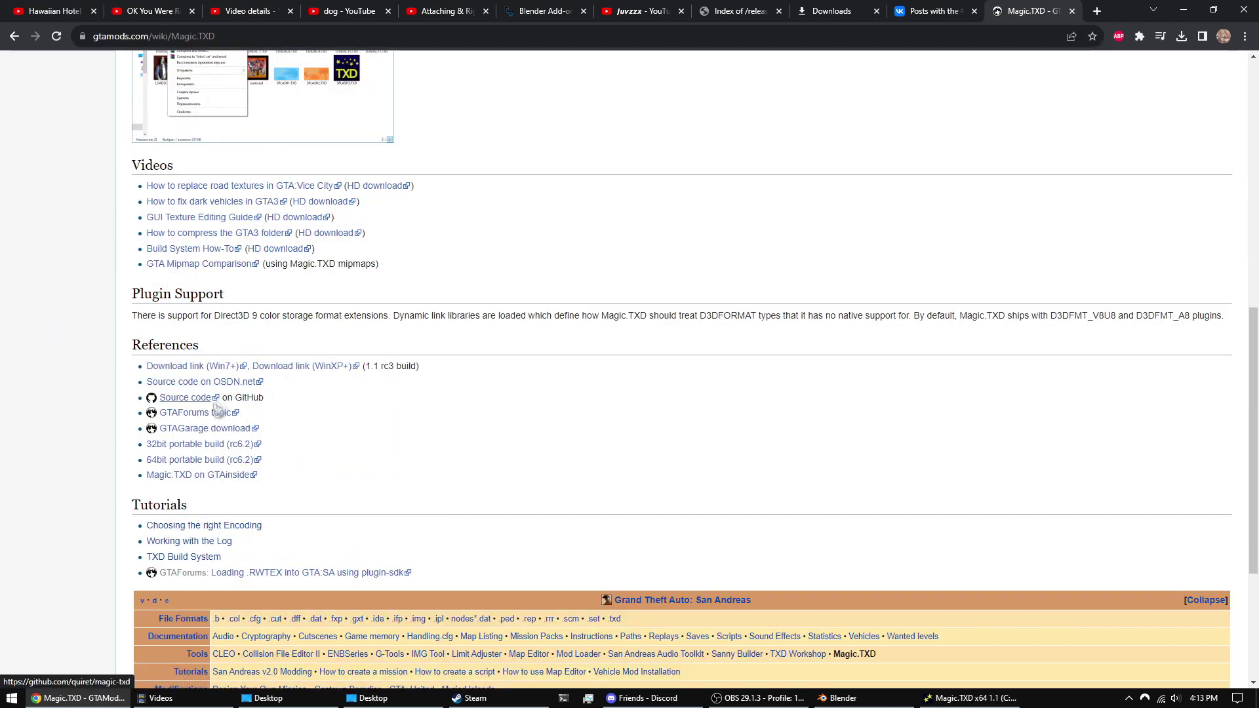
- Open maccer.txd from the Desktop in Magic.TXD, look through its hands, face, skully and sweet textures, and close it
key("super+d")
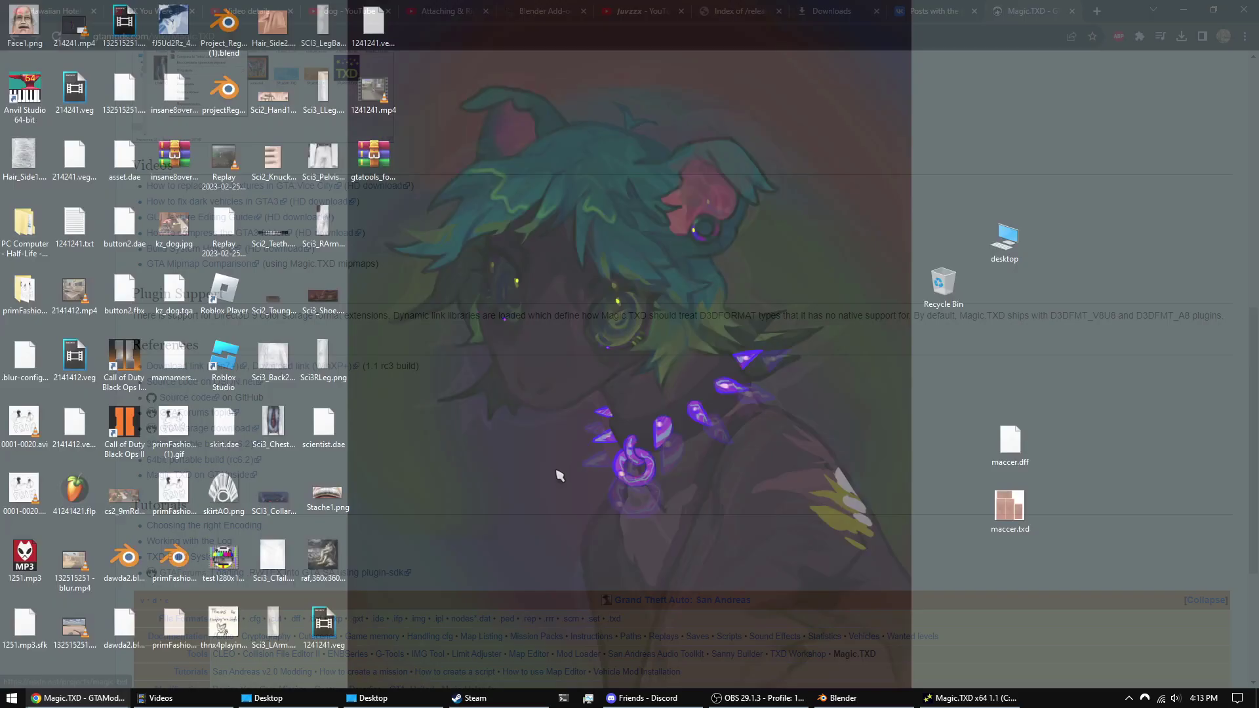
double_click(1024, 522)
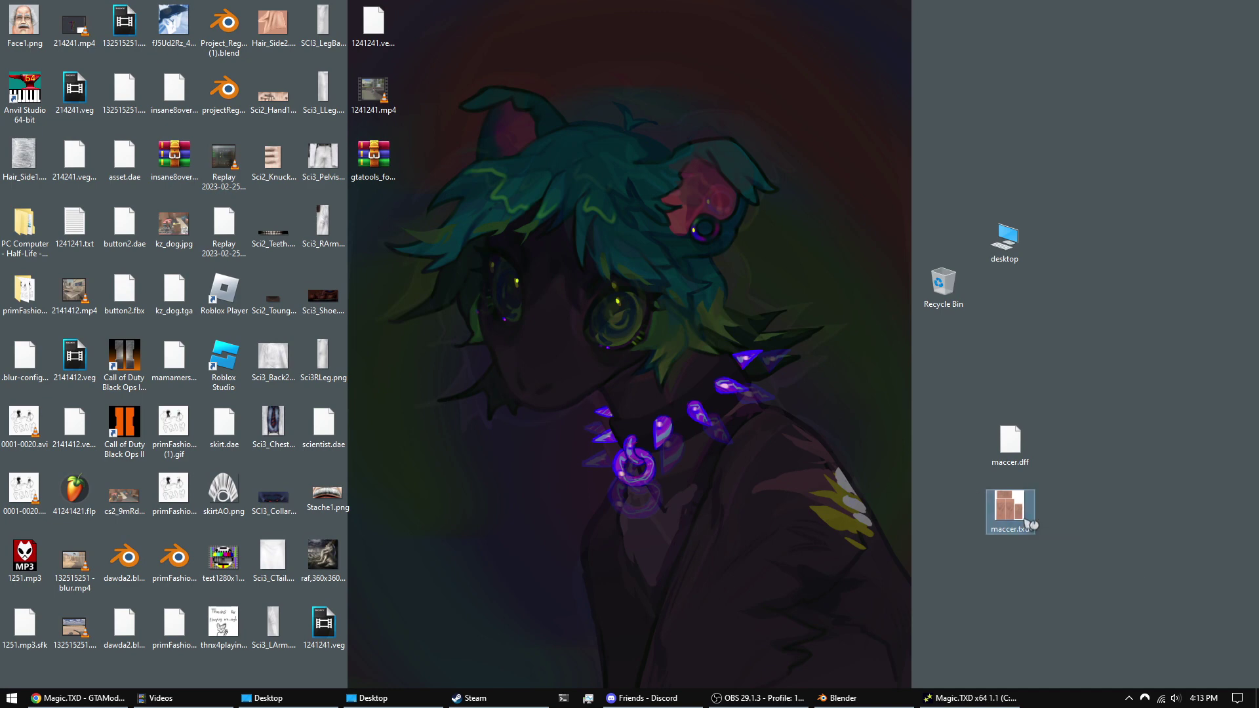
left_click_drag(672, 198, 712, 181)
left_click(480, 281)
left_click(501, 313)
left_click(498, 337)
left_click(497, 307)
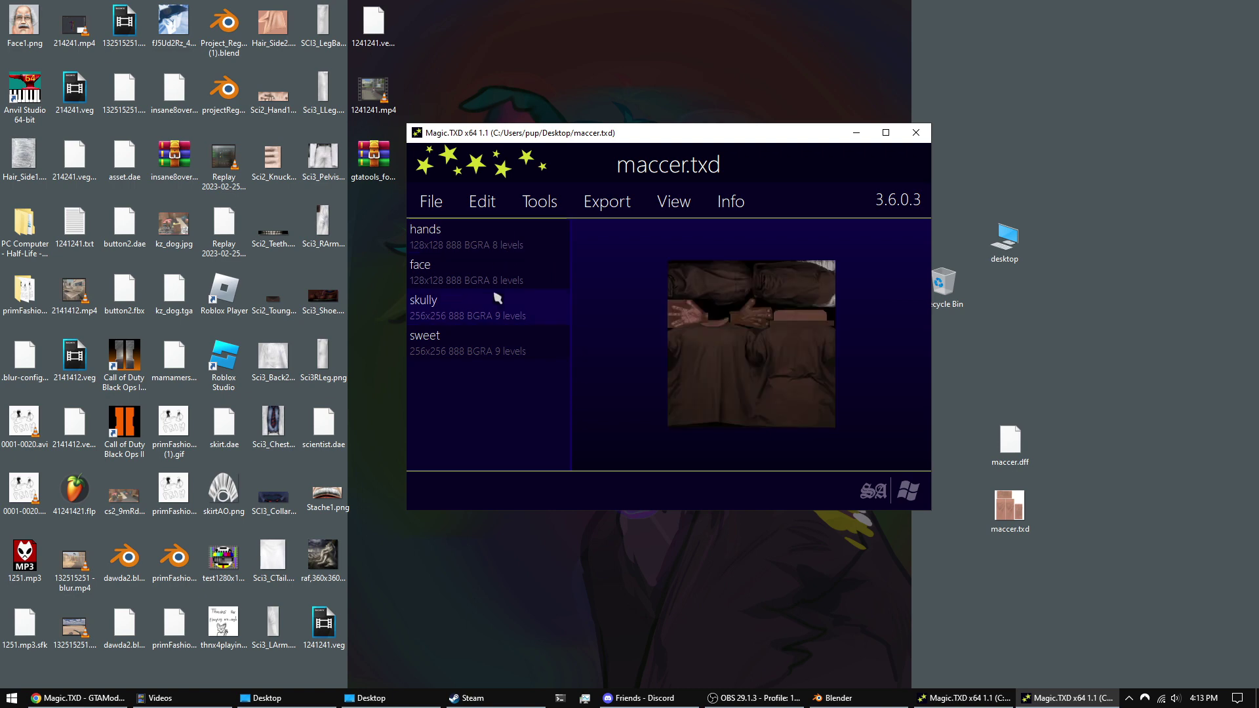
left_click(511, 272)
left_click(517, 247)
left_click(516, 276)
left_click(500, 306)
left_click(497, 344)
left_click(516, 249)
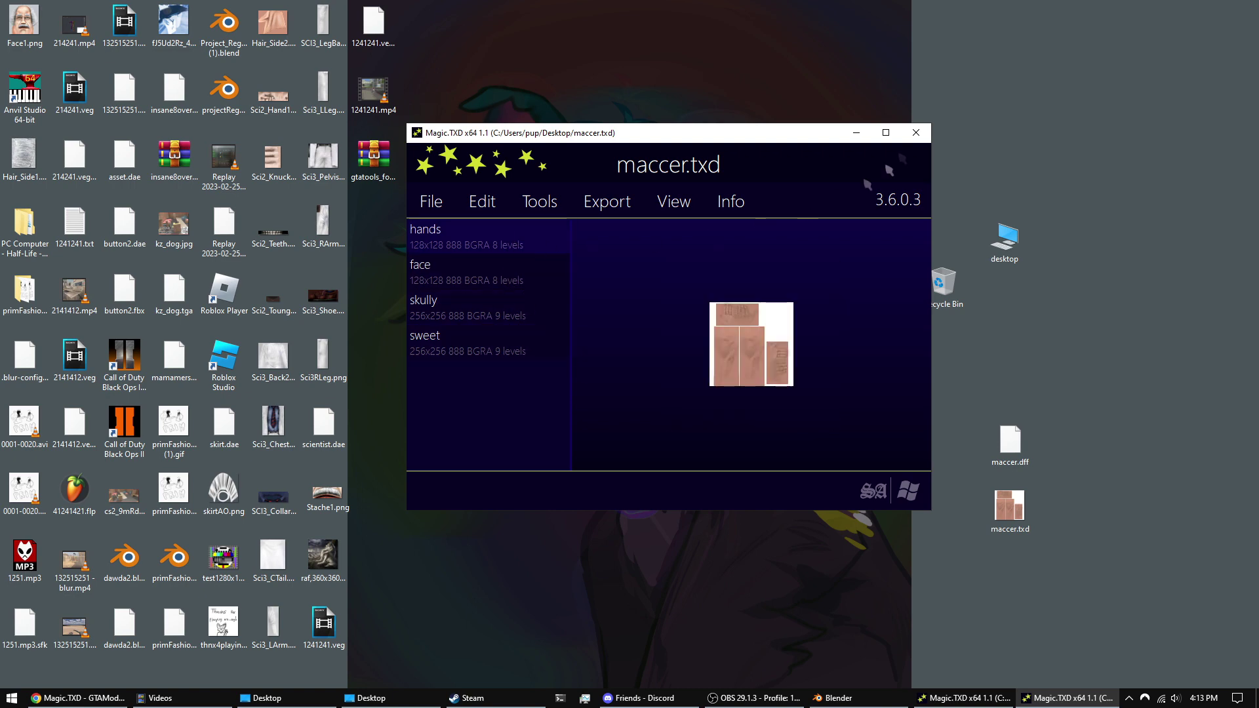
left_click(916, 132)
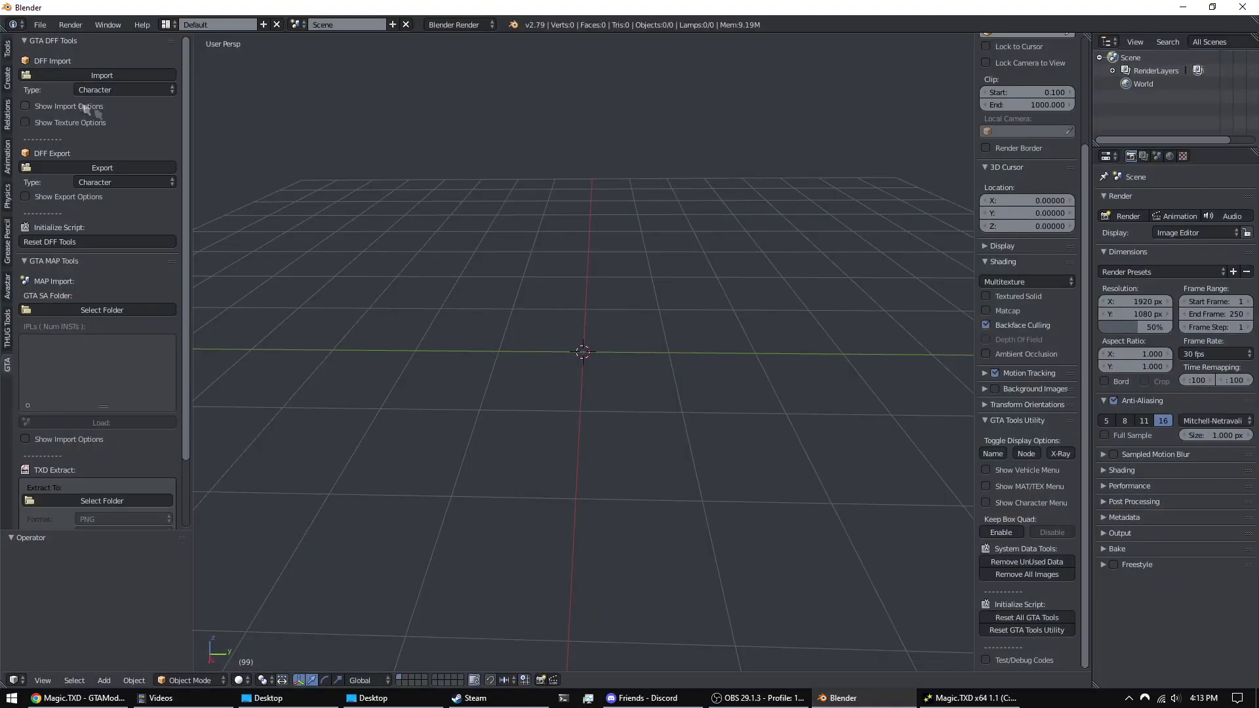
- Switch to Blender and import maccer.dff from the Desktop as a Character with the GTA DFF Tools
left_click(121, 80)
left_click(46, 161)
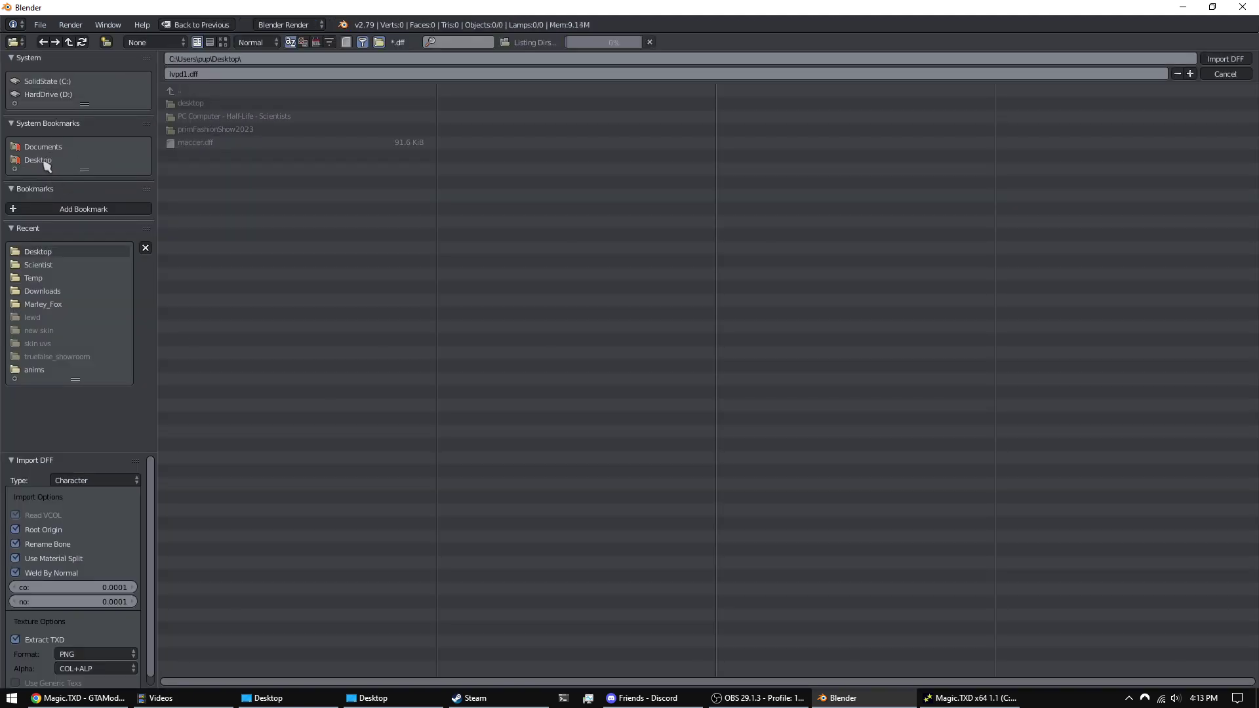
double_click(235, 148)
scroll(619, 273, "up", 3)
middle_click_drag(618, 273, 656, 308)
scroll(646, 273, "up", 2)
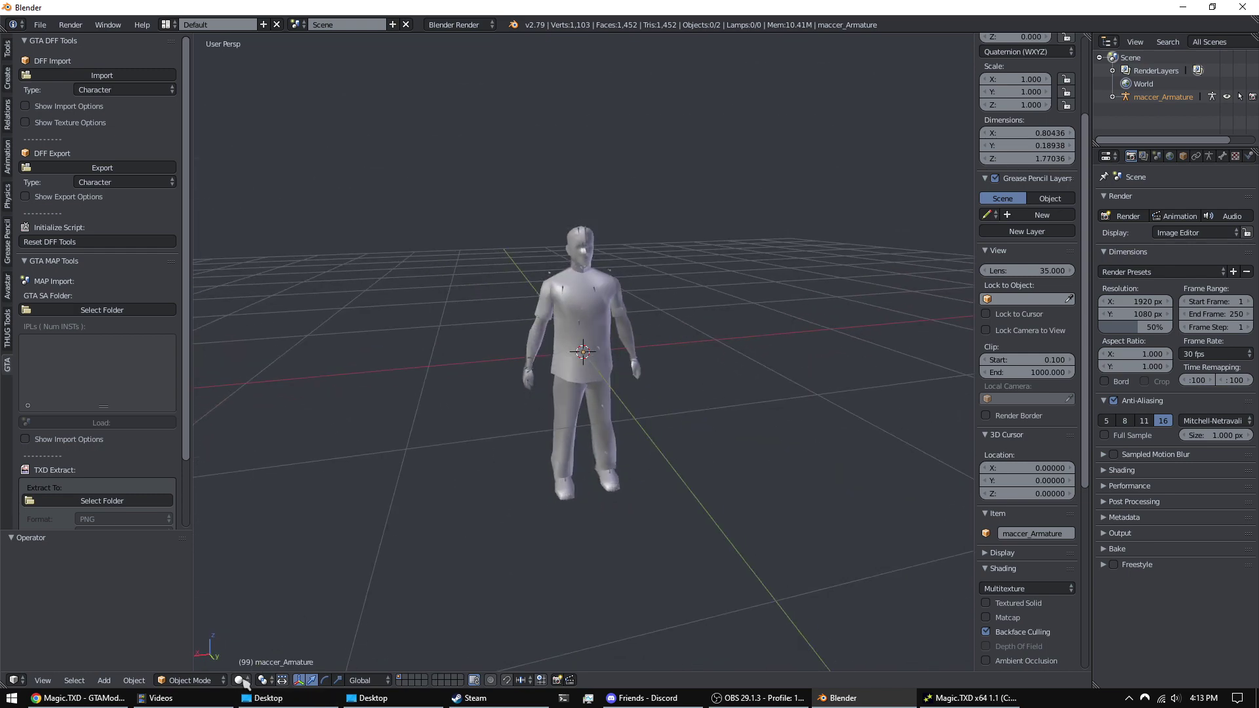
- Set the viewport shading to Texture and inspect the imported character from all sides
left_click(240, 681)
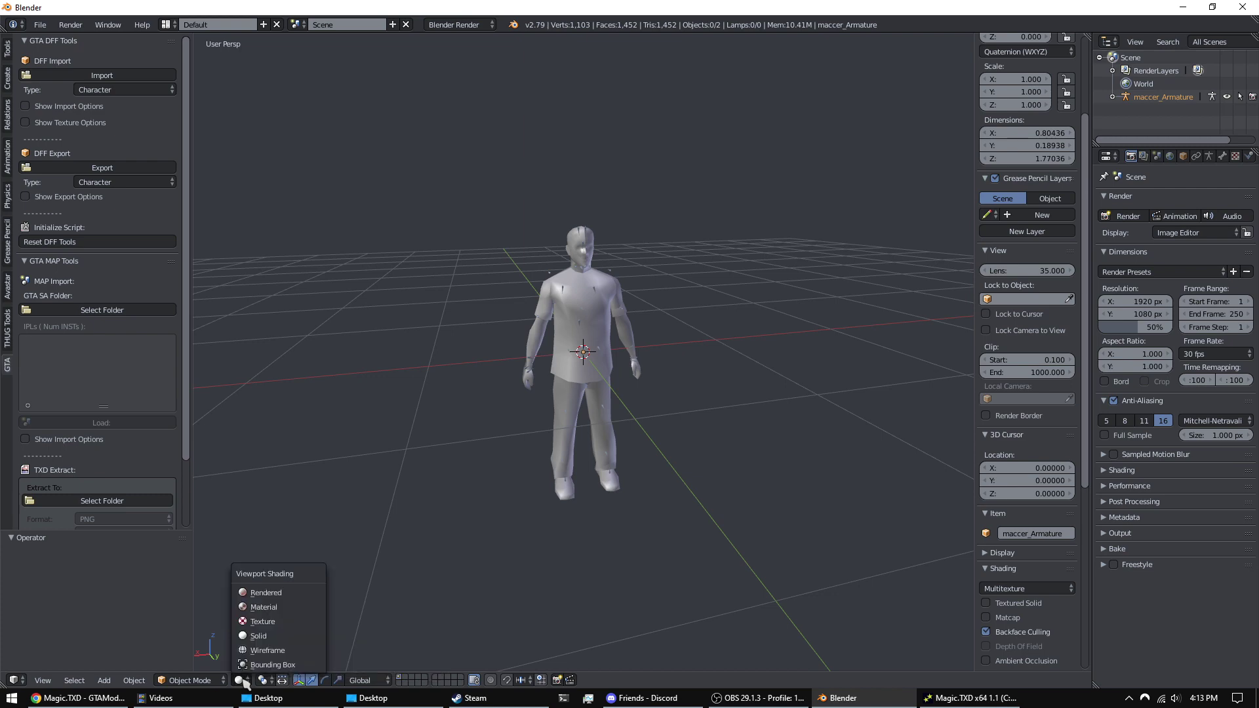
left_click(281, 622)
mouse_move(705, 341)
middle_mouse_down()
mouse_move(563, 340)
mouse_move(781, 367)
mouse_move(739, 352)
mouse_move(713, 317)
mouse_move(646, 297)
mouse_move(699, 297)
mouse_move(649, 325)
mouse_move(729, 285)
mouse_move(663, 289)
mouse_move(719, 253)
mouse_move(853, 380)
middle_mouse_up()
scroll(563, 340, "up", 4)
scroll(622, 345, "down", 4)
scroll(649, 328, "up", 5)
scroll(649, 328, "down", 5)
middle_click_drag(649, 330, 769, 248)
scroll(789, 291, "down", 4)
scroll(725, 270, "up", 3)
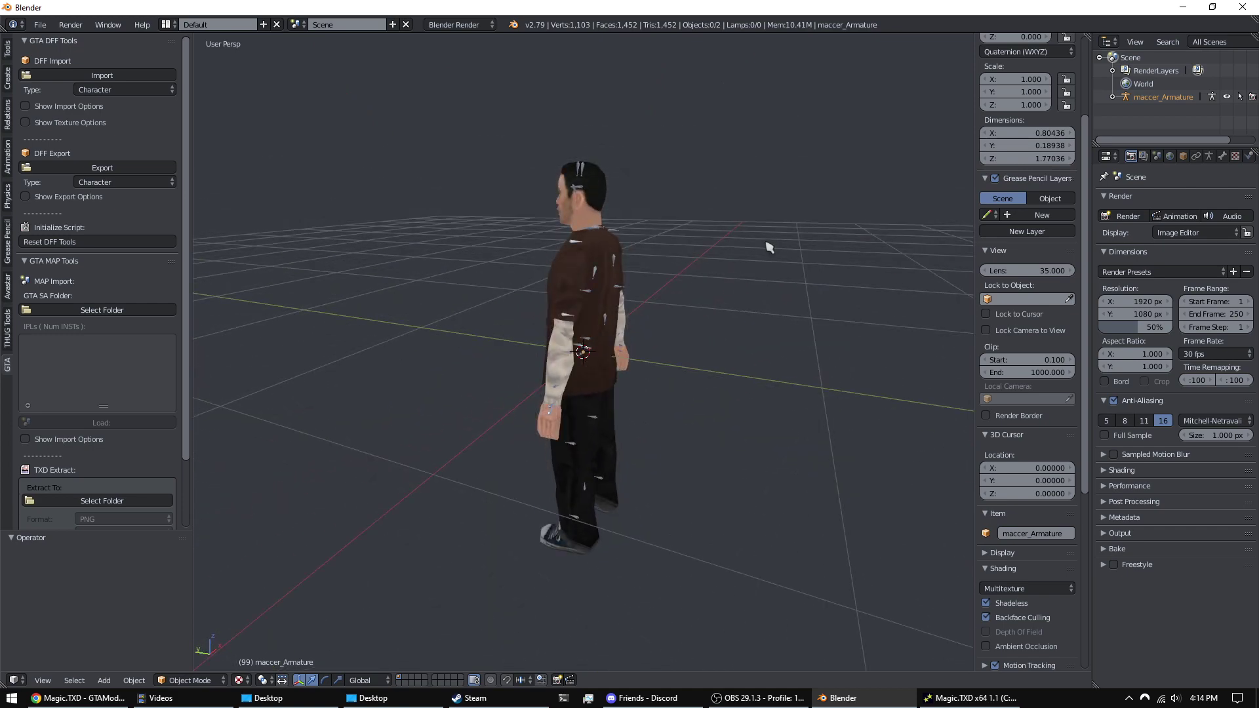
middle_click_drag(690, 215, 721, 331)
scroll(657, 284, "down", 4)
scroll(657, 284, "up", 6)
scroll(690, 299, "down", 2)
scroll(690, 299, "up", 3)
scroll(618, 309, "down", 2)
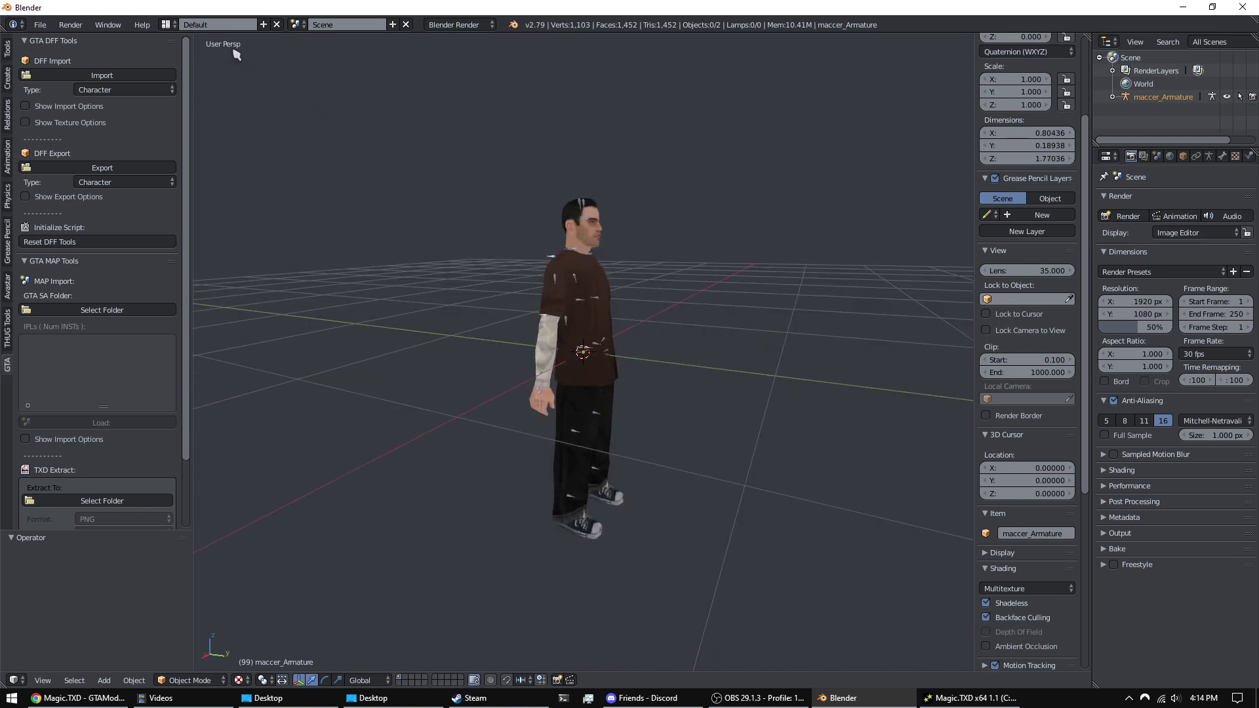
- Show the character in the front, right and top views in turn, finishing with the back view
key("KP_1")
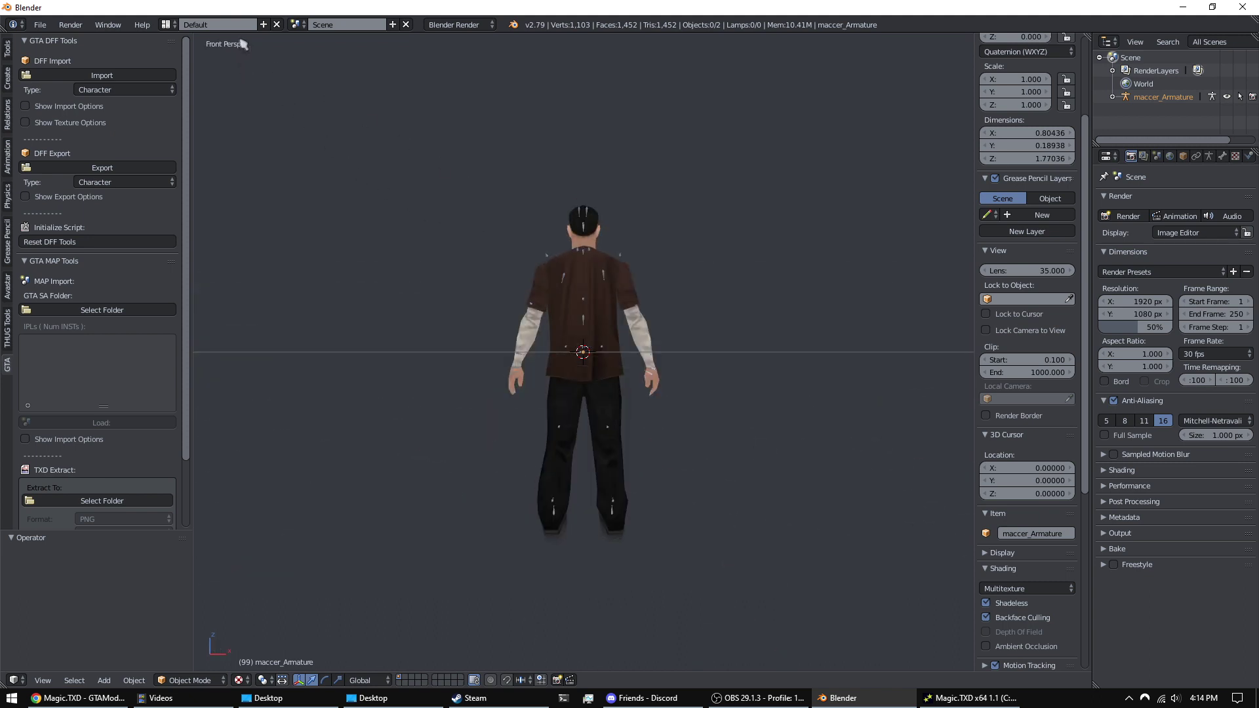
key("KP_3")
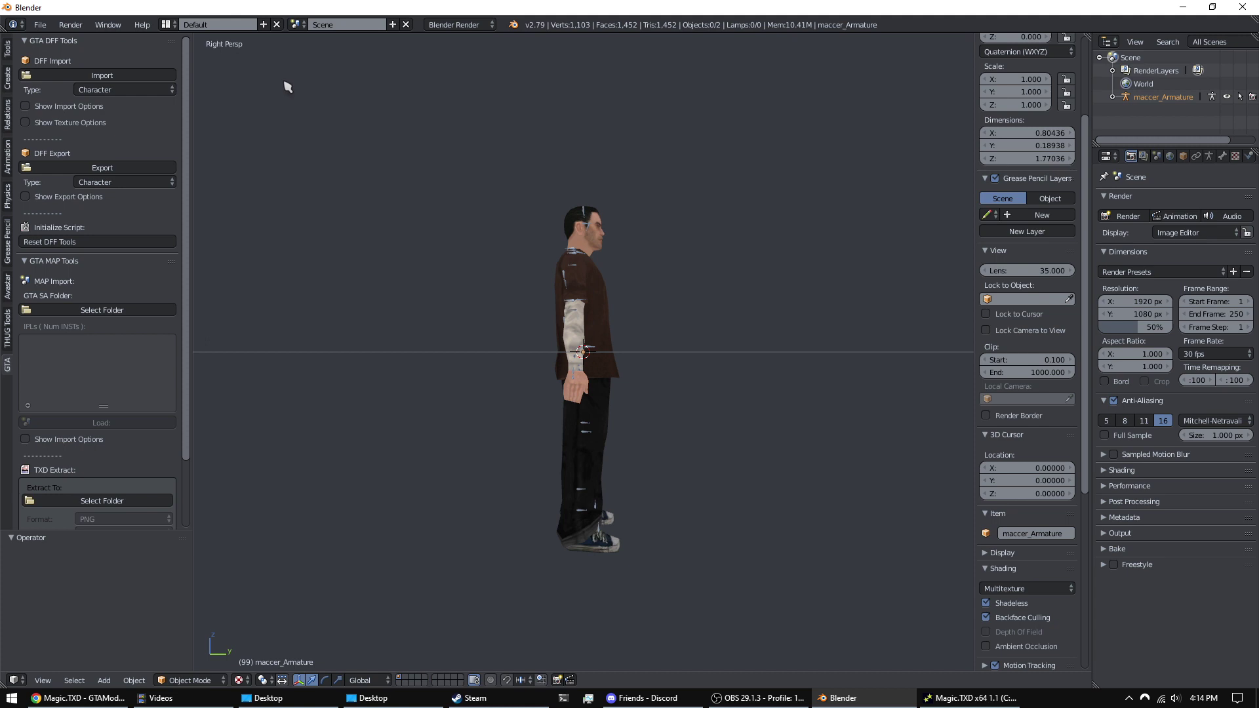
key("KP_7")
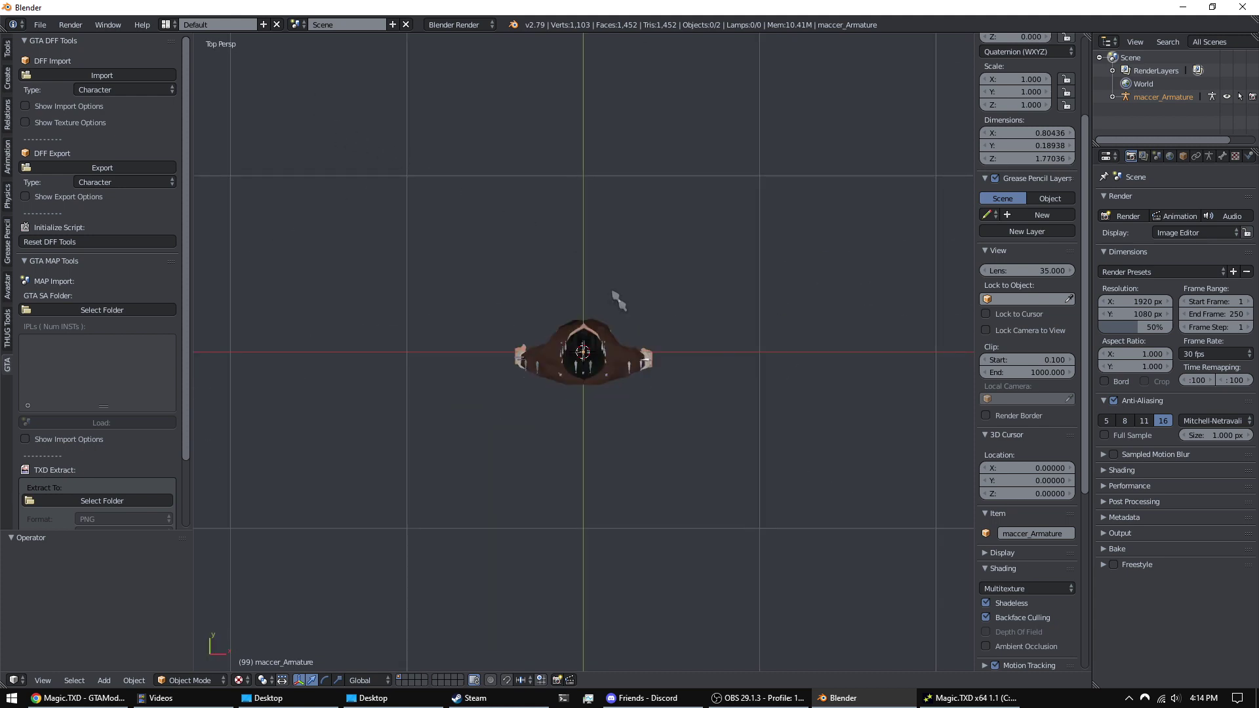
key("KP_1")
key("KP_7")
key("KP_1")
key("KP_3")
key("KP_1")
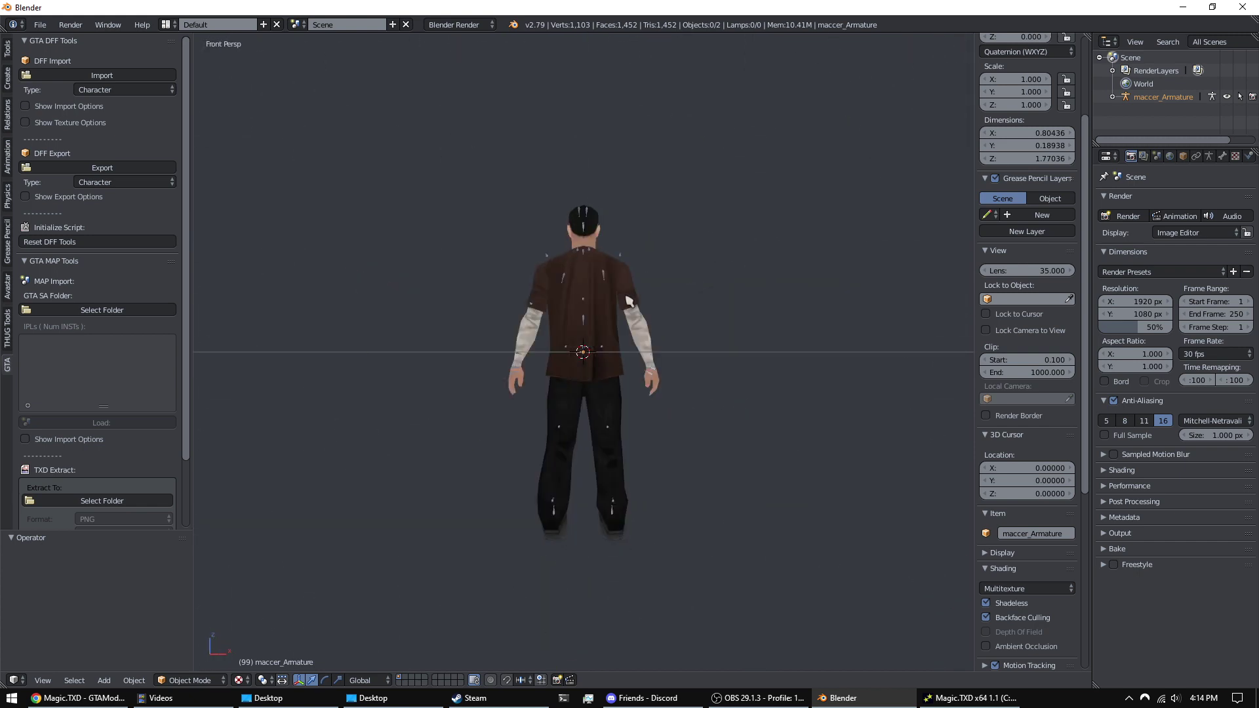
key("ctrl+KP_1")
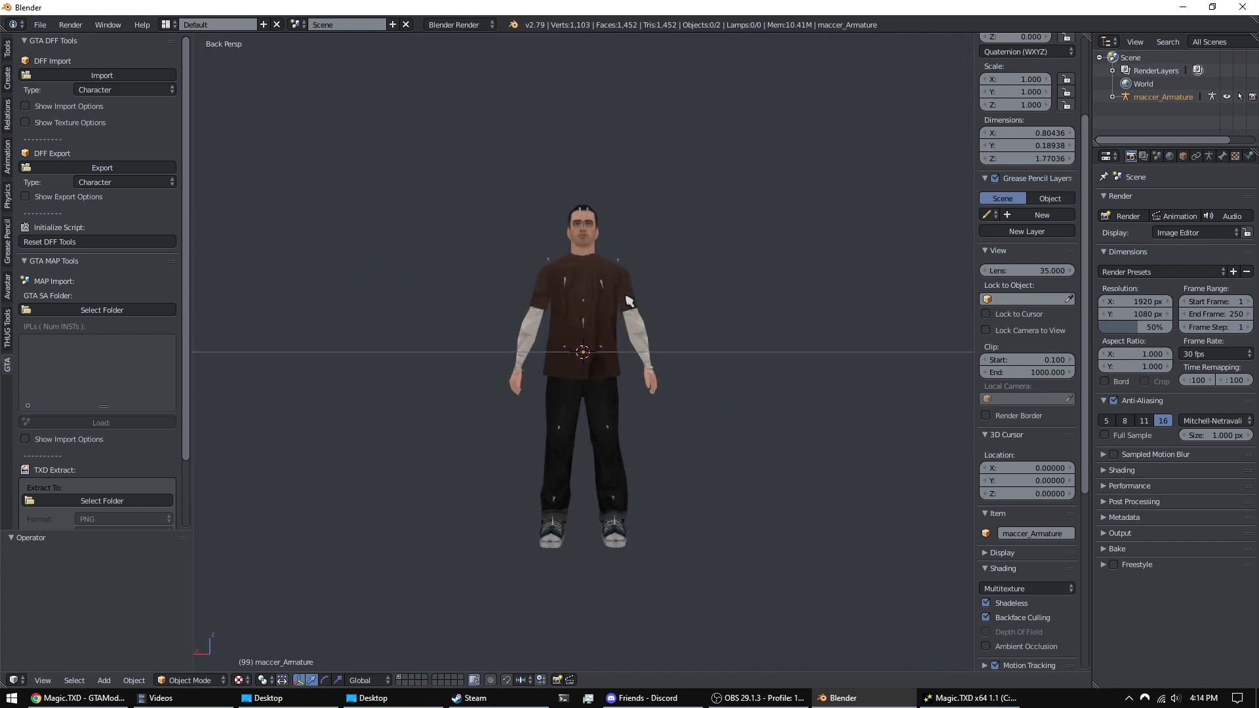
- Compare the character's front and back views, and look at it from directly above and below
middle_click_drag(735, 249, 650, 310)
scroll(650, 310, "up", 4)
key("KP_1")
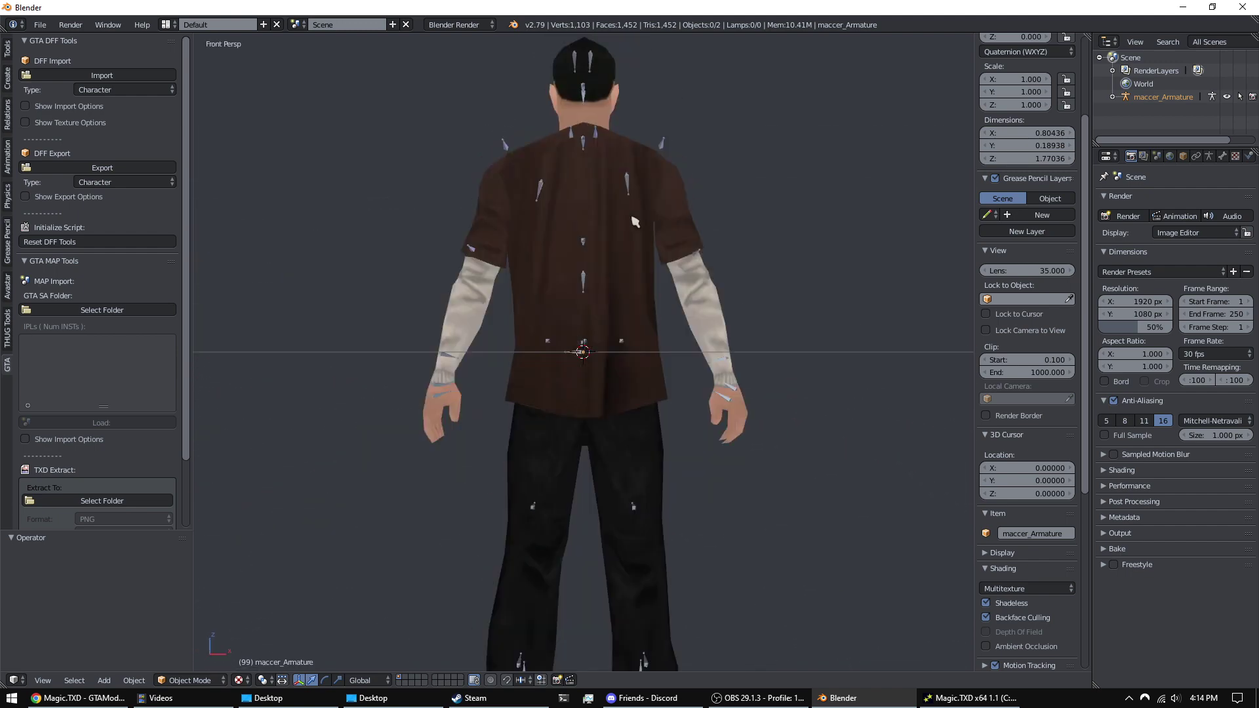
scroll(632, 223, "down", 5)
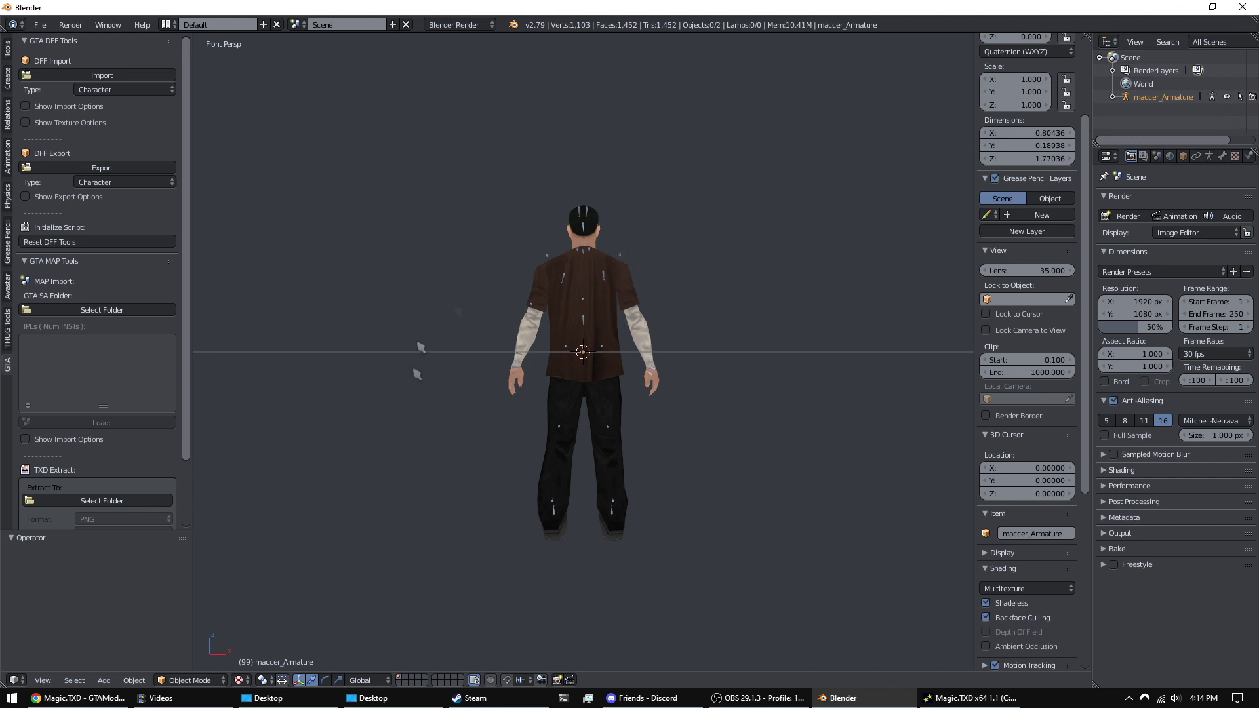
key("ctrl+KP_1")
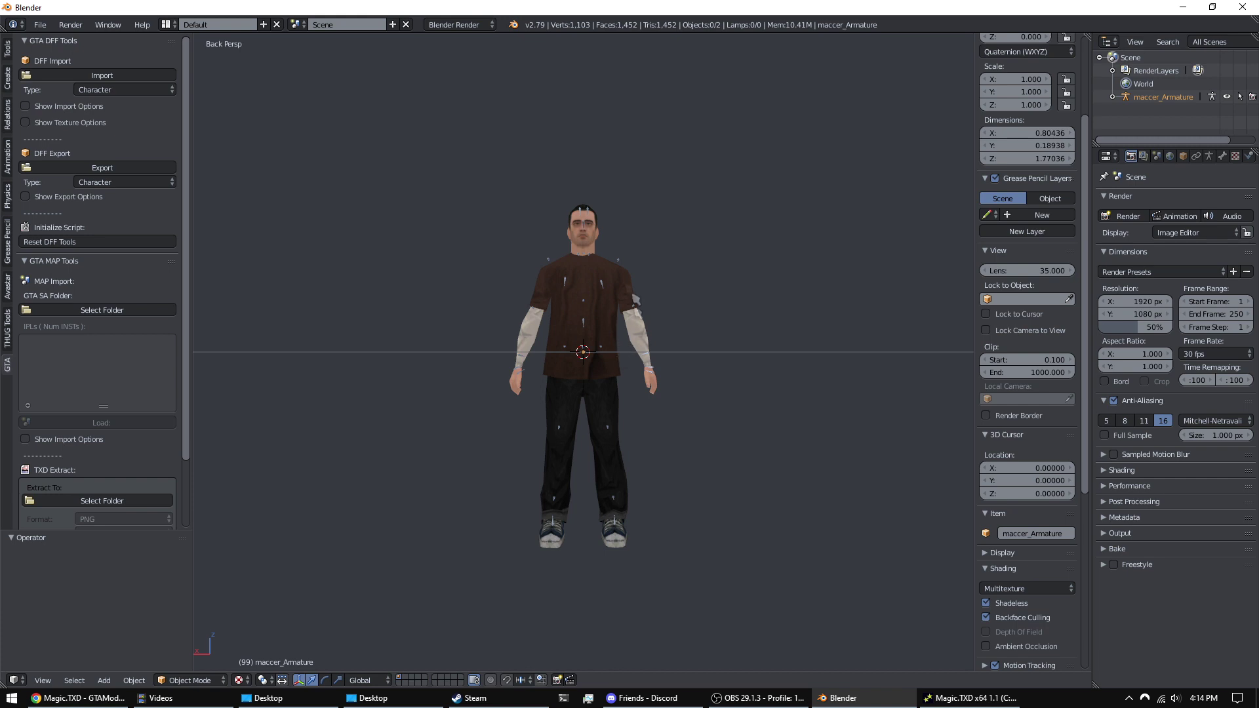
key("KP_7")
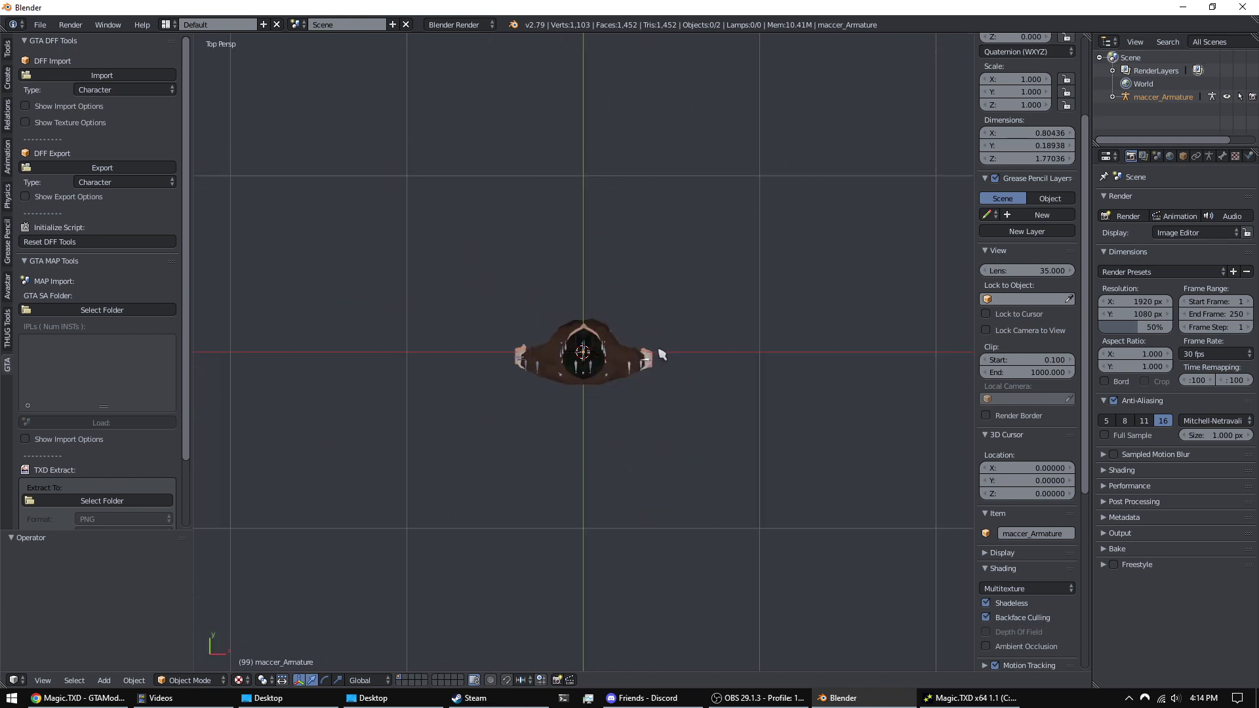
key("ctrl+KP_7")
- Select the maccer body mesh and view it from the side showing the face
mouse_move(684, 315)
middle_mouse_down()
mouse_move(662, 472)
mouse_move(677, 329)
middle_mouse_up()
middle_click_drag(764, 308, 725, 327)
right_click(672, 313)
scroll(666, 312, "down", 3)
scroll(666, 312, "up", 6)
scroll(740, 299, "down", 3)
scroll(765, 323, "up", 2)
scroll(725, 326, "down", 2)
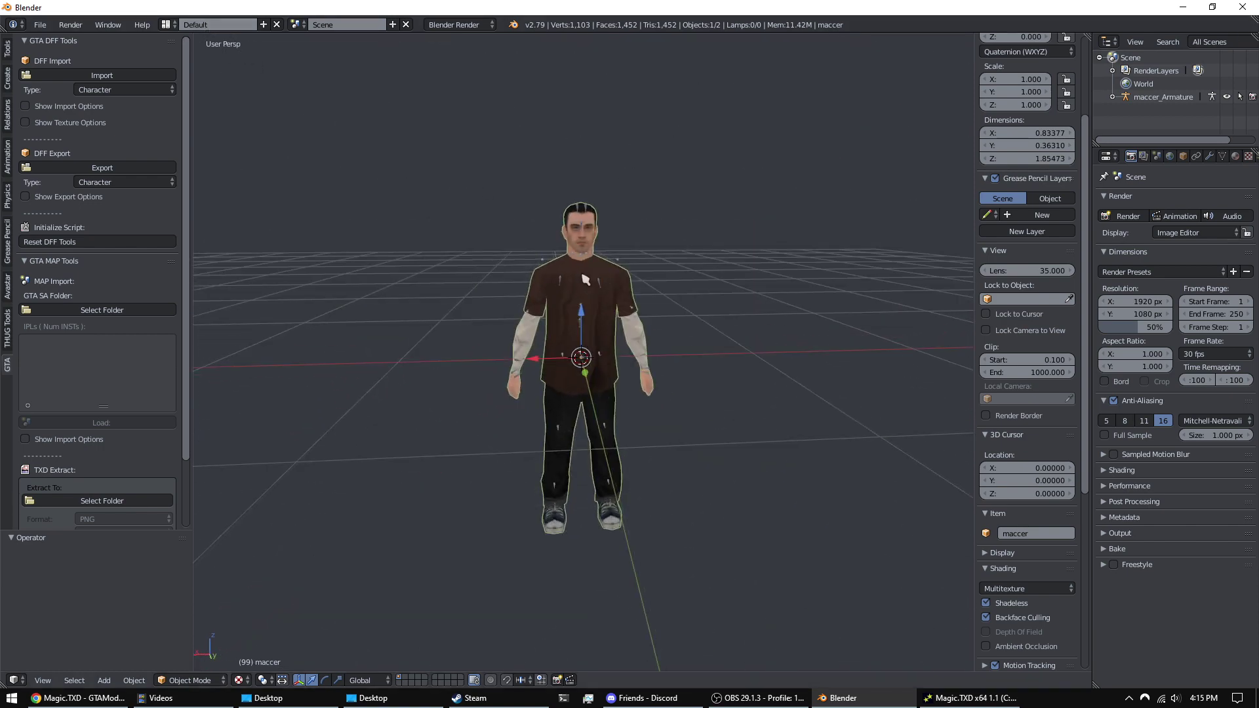
- Compare perspective and orthographic projection on the character, leaving the viewport in orthographic projection
middle_click_drag(655, 314, 753, 337)
key("KP_5")
scroll(716, 337, "up", 4)
scroll(717, 338, "down", 4)
key("KP_5")
scroll(745, 332, "up", 4)
scroll(745, 333, "down", 2)
key("KP_5")
key("KP_5")
key("KP_5")
key("KP_5")
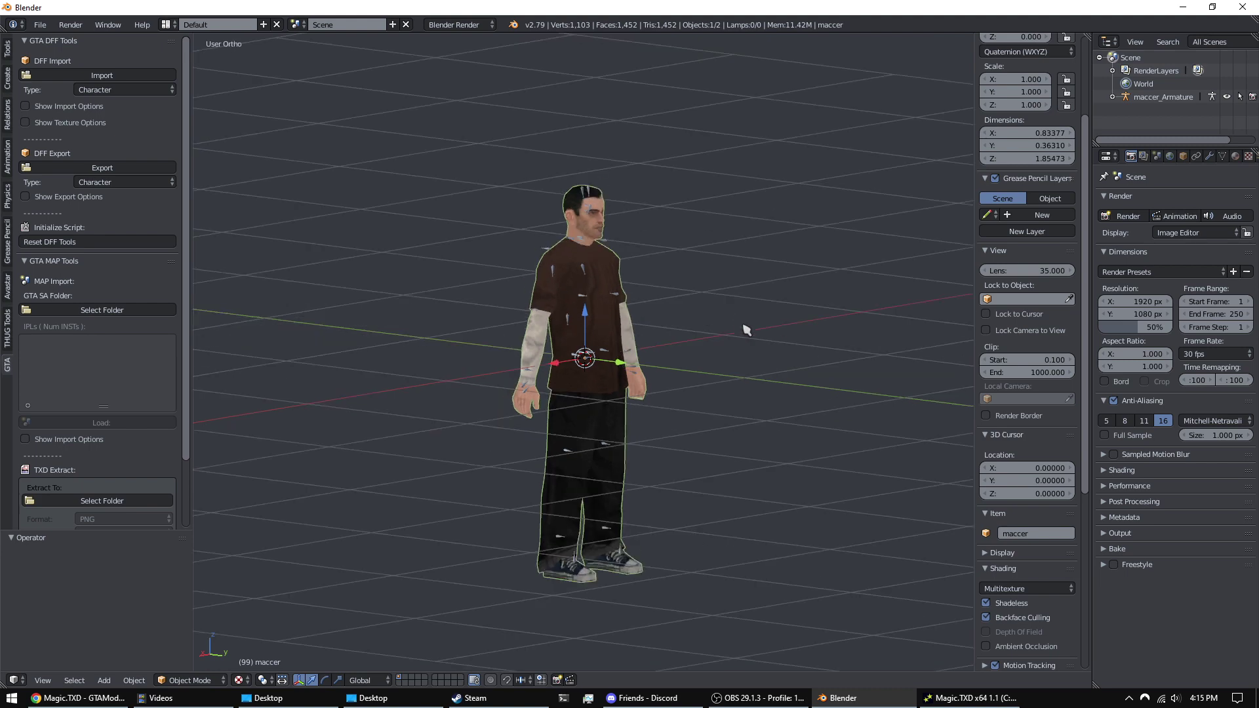
key("KP_5")
key("KP_5")
key("KP_5")
key("KP_5")
key("KP_5")
middle_click_drag(745, 327, 713, 326)
key("KP_5")
key("KP_5")
key("KP_5")
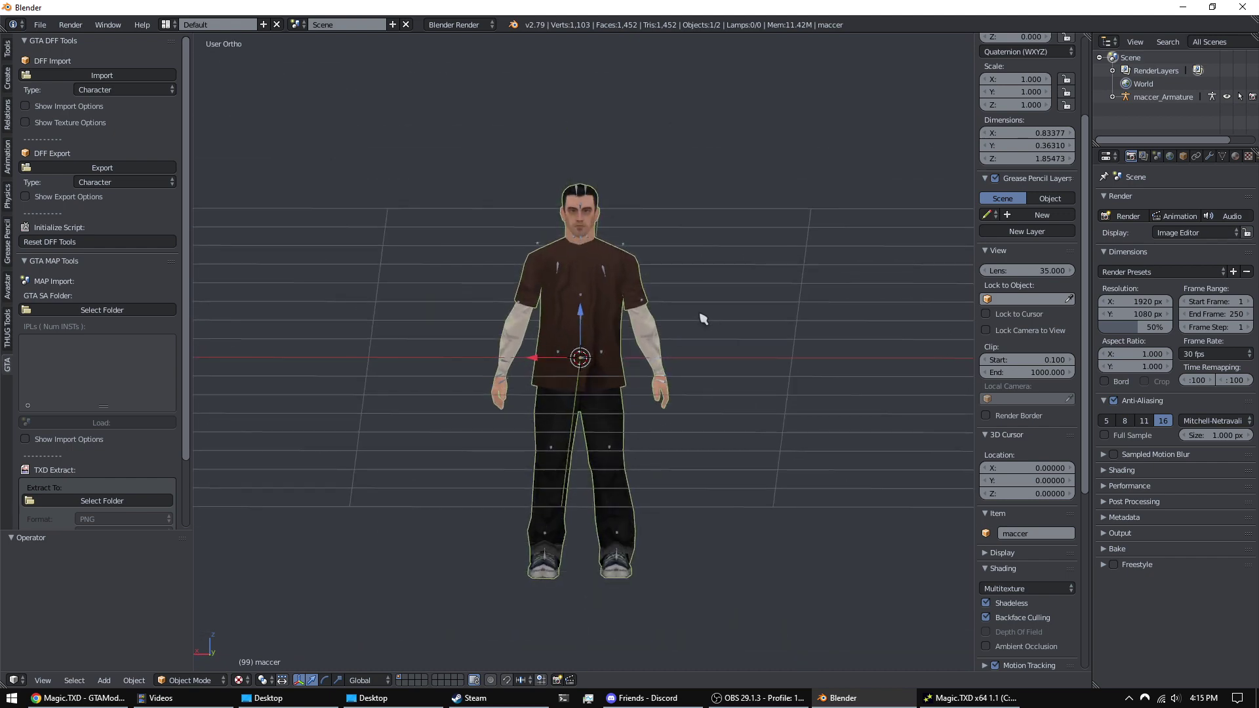
- Open the Input section of the User Preferences and search the key bindings for "pers"
left_click(39, 24)
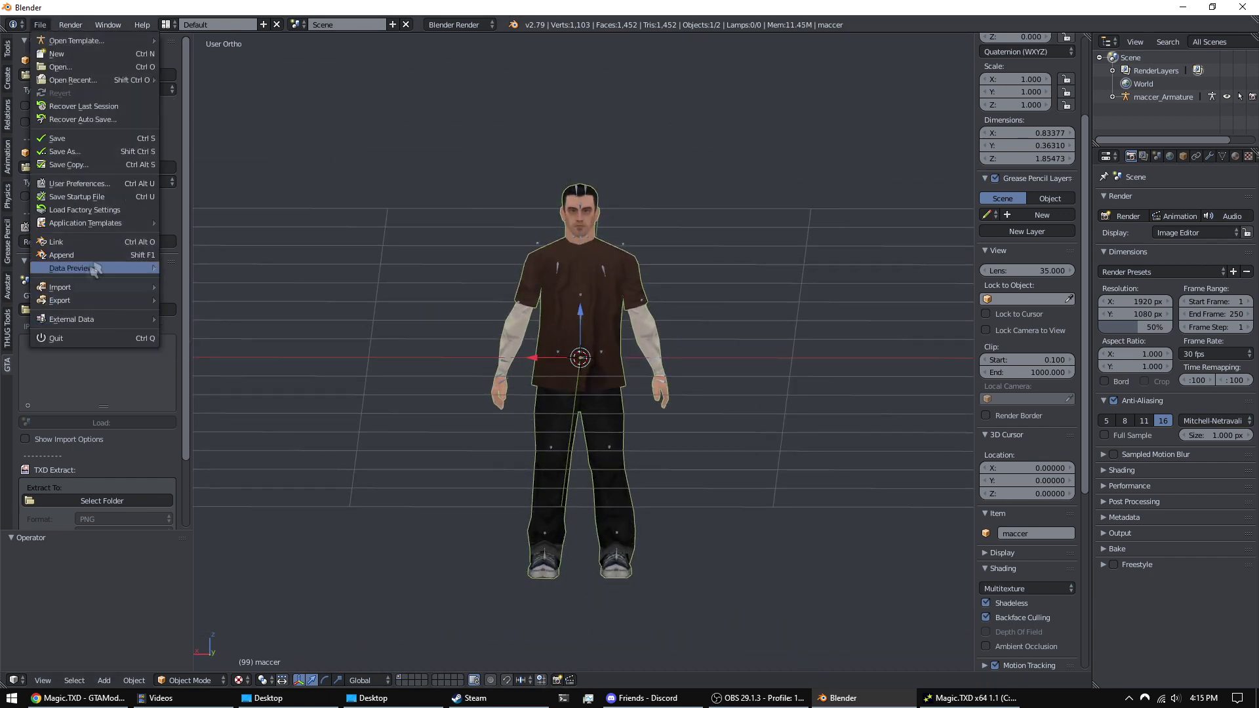
left_click(110, 185)
left_click_drag(321, 44, 662, 134)
left_click(295, 95)
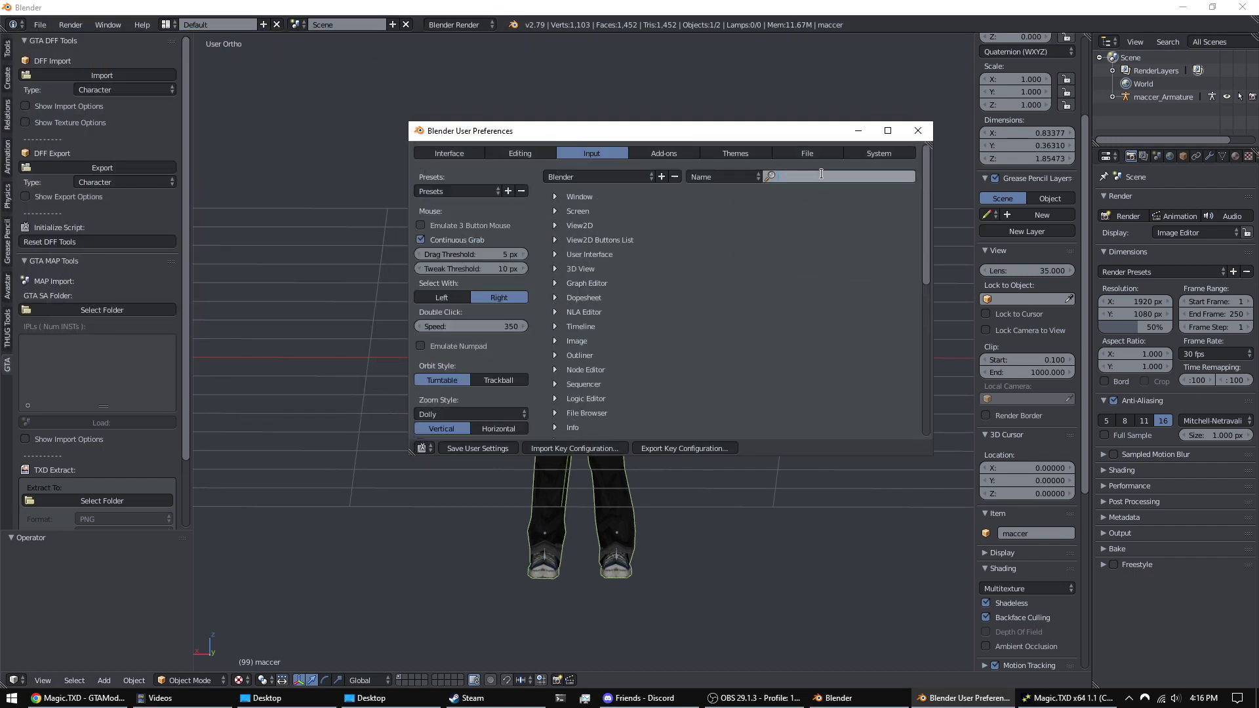
type("pers")
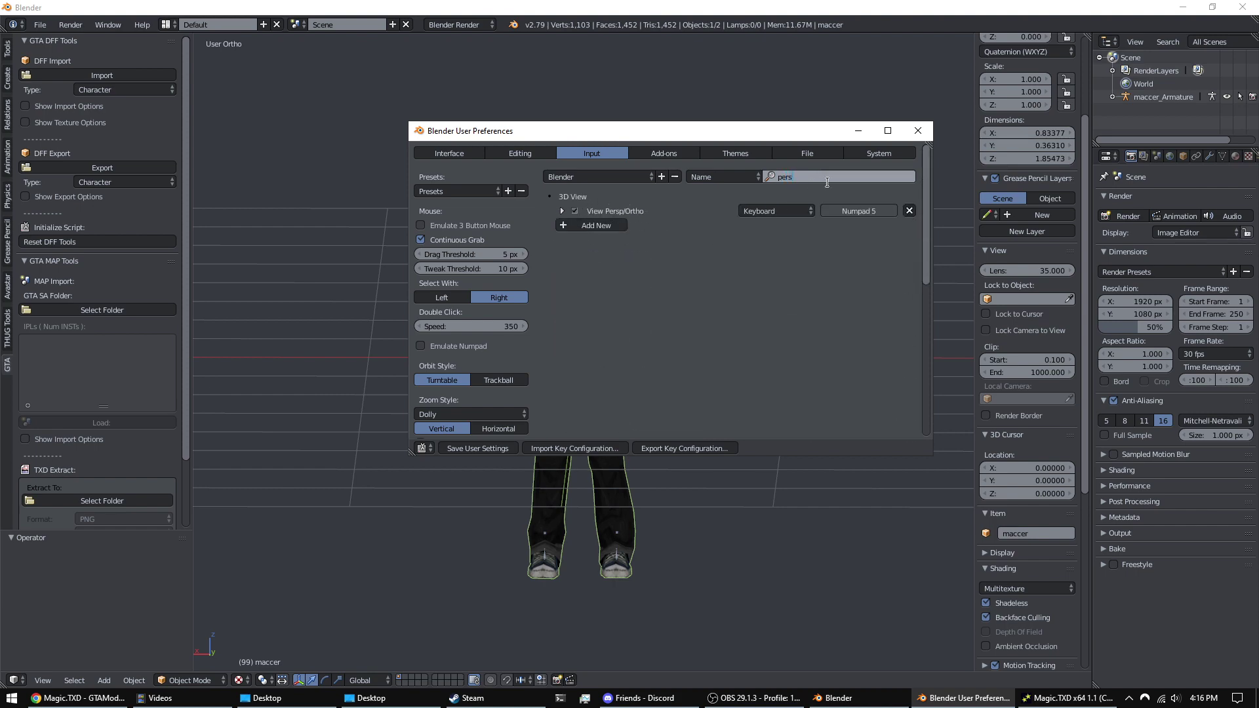
- Clear the key binding search, examine the 3D View (Global) shortcuts for the numpad view commands, and close the preferences
key("BackSpace")
key("BackSpace")
key("BackSpace")
key("BackSpace")
left_click(555, 268)
scroll(557, 262, "down", 2)
left_click(568, 231)
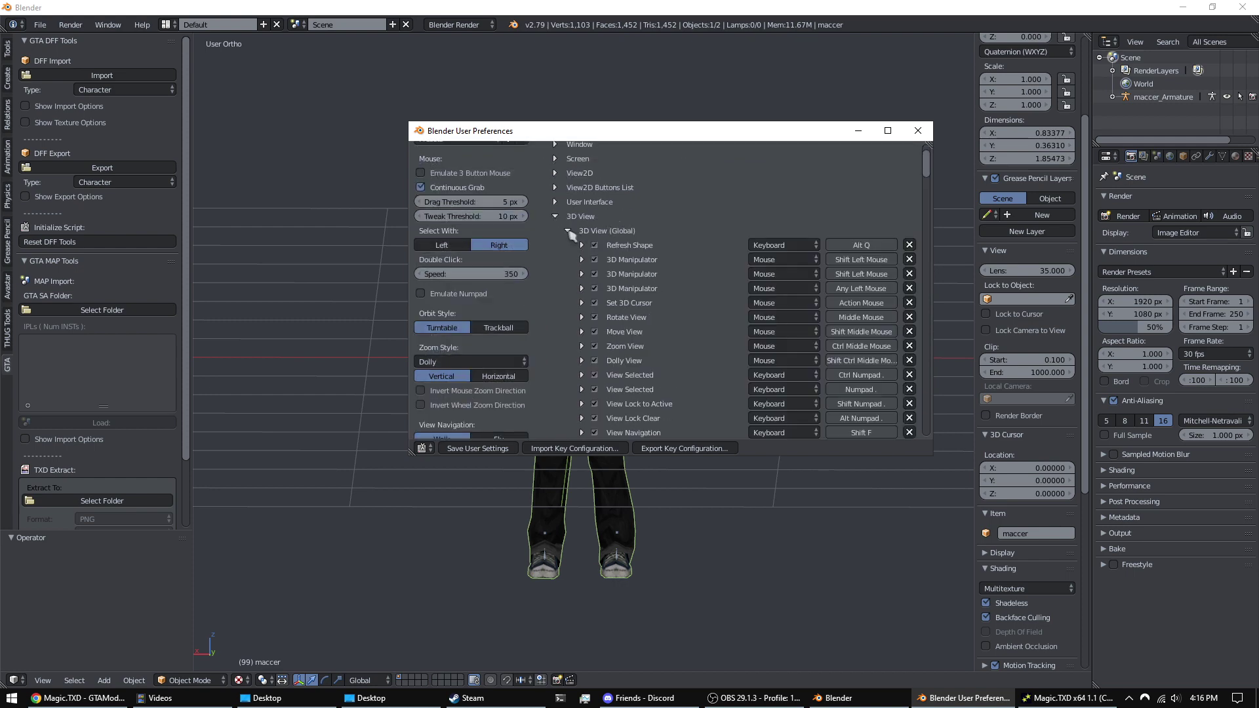
scroll(569, 233, "down", 10)
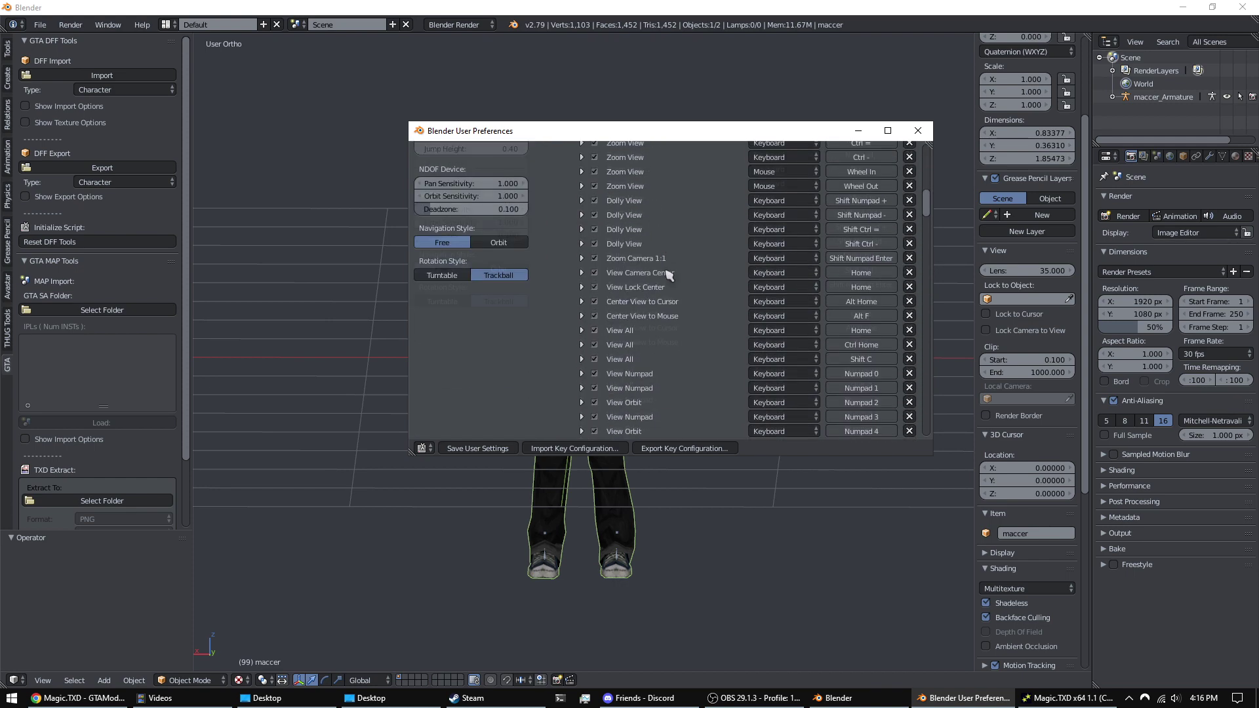
scroll(719, 284, "down", 5)
left_click_drag(927, 246, 926, 393)
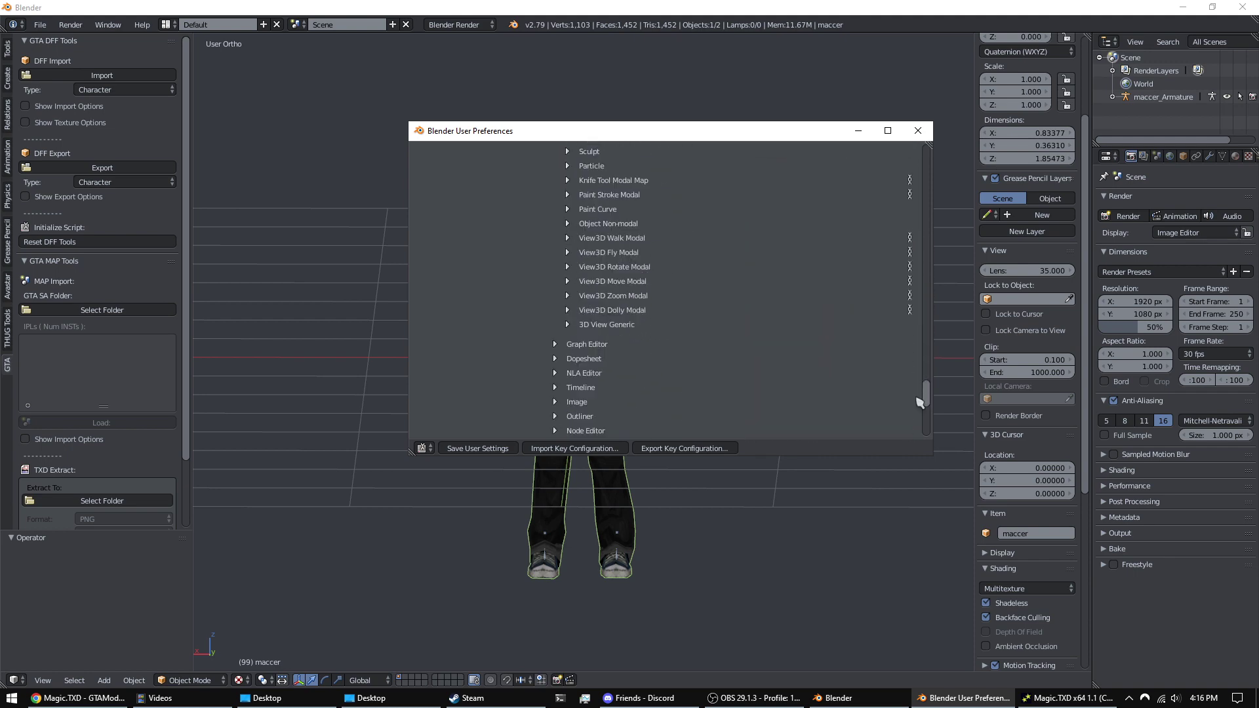
left_click(929, 133)
- Show the character in the front and top orthographic views, finishing with the back view
mouse_move(728, 331)
middle_mouse_down()
mouse_move(652, 318)
mouse_move(733, 334)
mouse_move(702, 315)
mouse_move(737, 317)
middle_mouse_up()
key("KP_1")
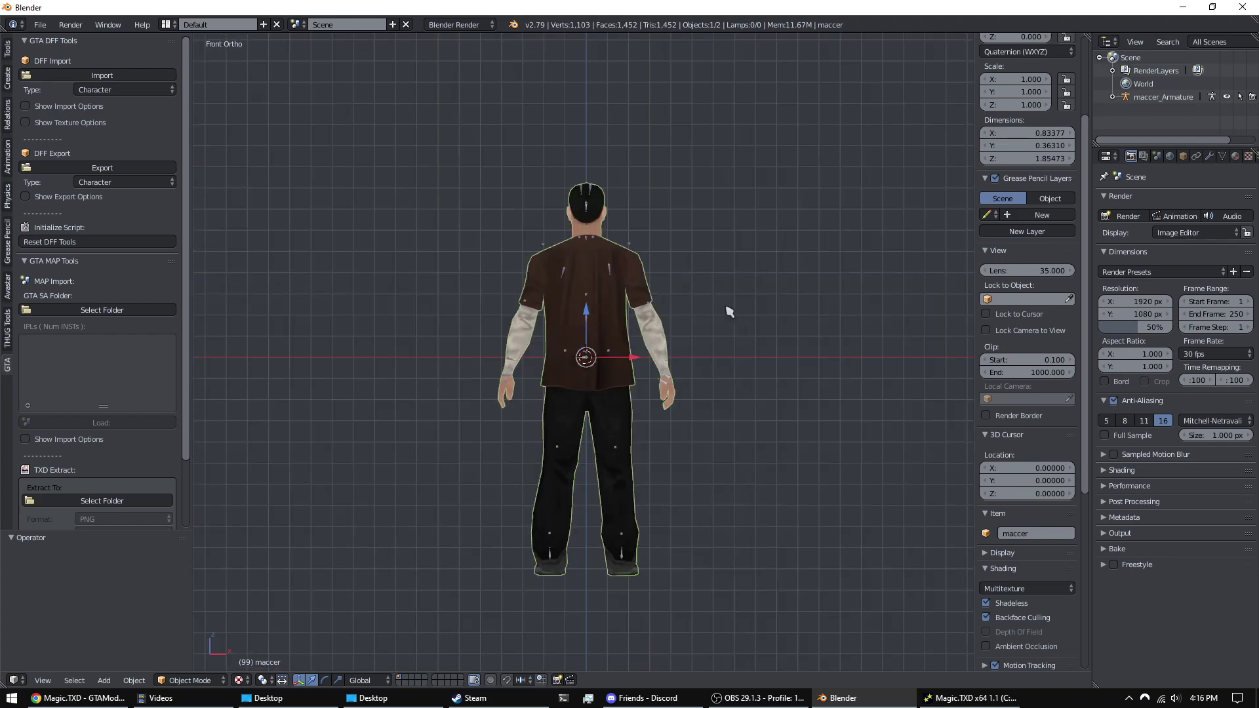
key("KP_7")
key("KP_1")
key("ctrl+KP_1")
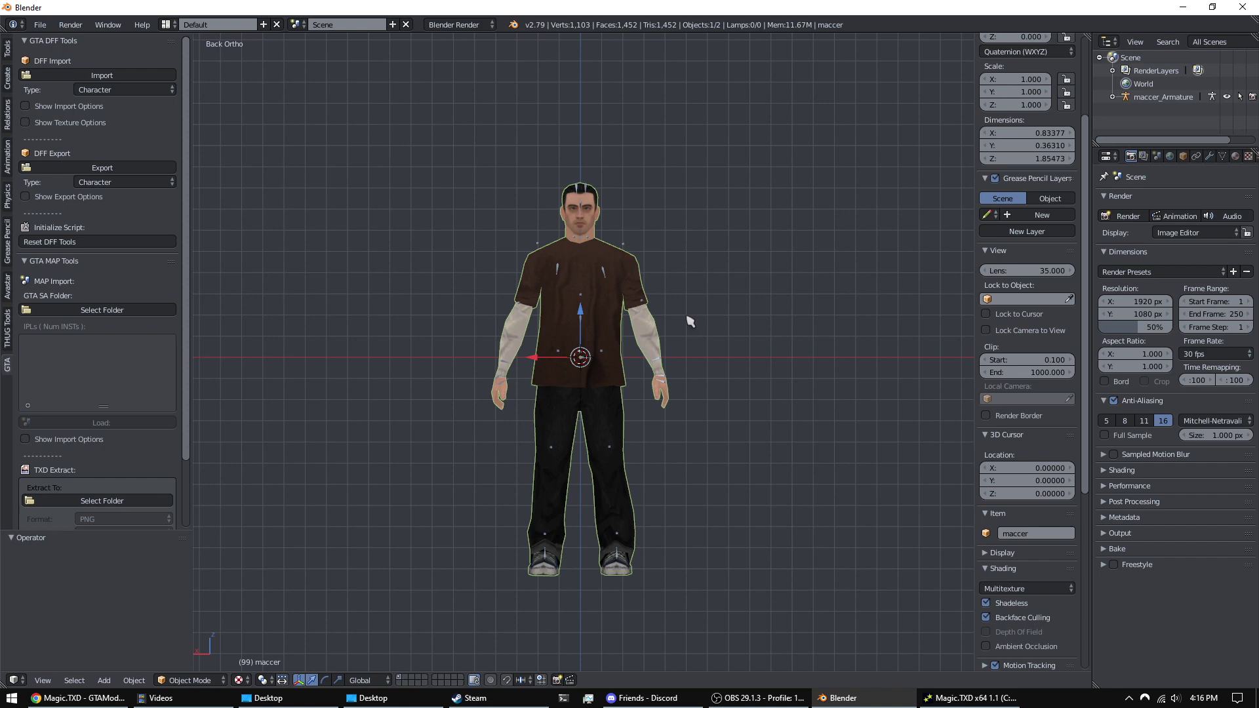
scroll(664, 289, "up", 1)
middle_click_drag(675, 326, 688, 331, "shift")
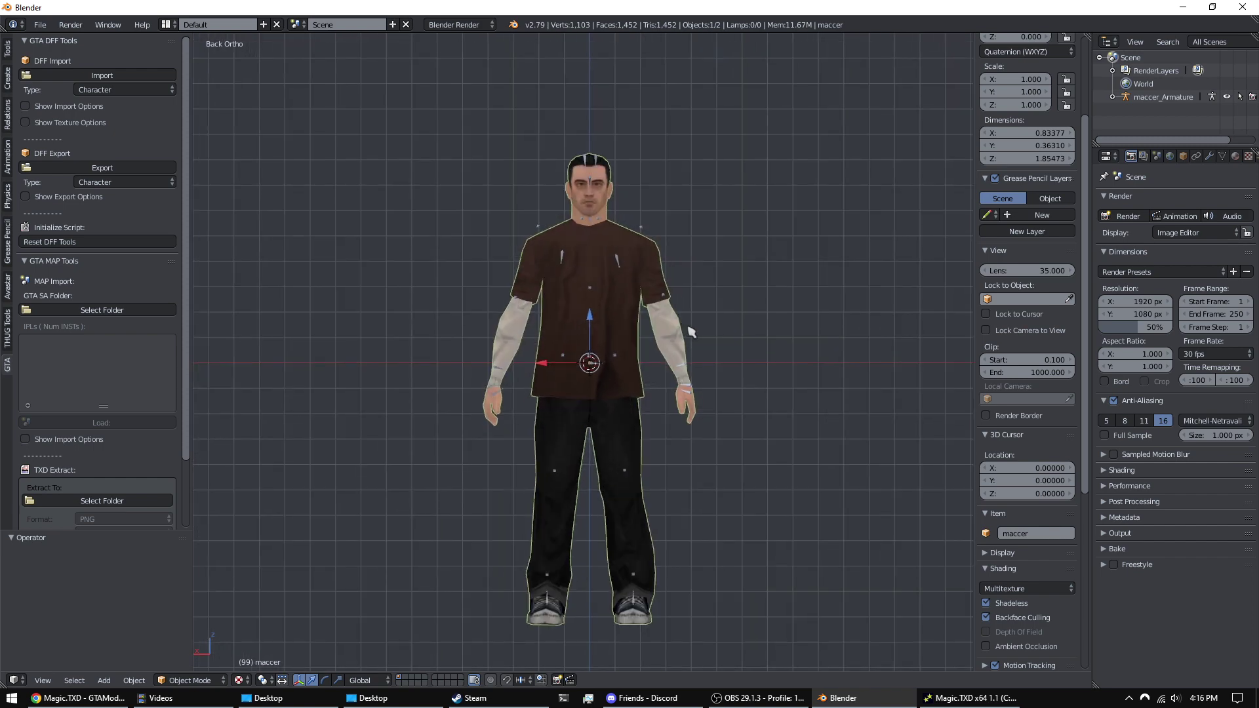
- Alternate between the front and back orthographic views, leaving the maccer mesh selected and framed in the back view
key("KP_1")
key("ctrl+KP_1")
key("KP_1")
key("ctrl+KP_1")
key("KP_1")
key("ctrl+KP_1")
scroll(707, 331, "down", 1)
mouse_move(705, 342)
middle_mouse_down("shift")
mouse_move(702, 328)
mouse_move(702, 357)
mouse_move(687, 345)
middle_mouse_up("shift")
scroll(702, 356, "up", 2)
scroll(699, 357, "down", 1)
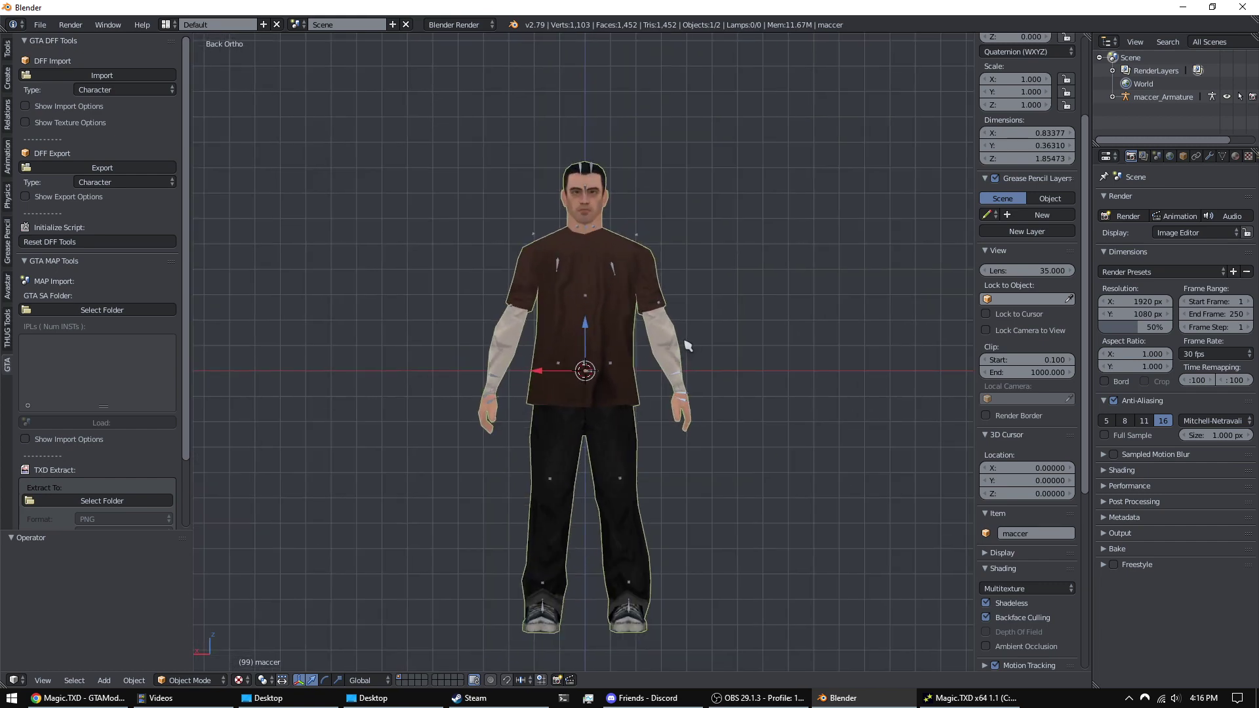
right_click(639, 242)
middle_click_drag(637, 308, 629, 318, "shift")
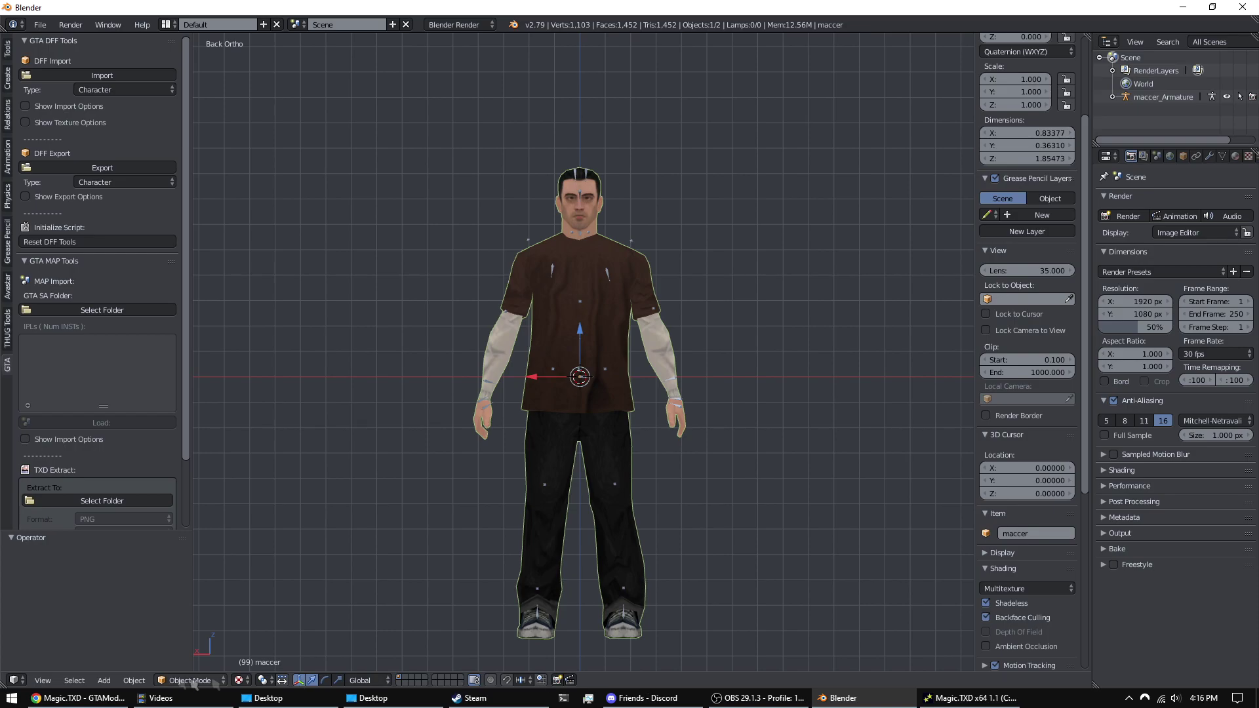
- Switch to Chrome and look through the open YouTube tabs, ending on the Juvzzx channel's video list
left_click(78, 698)
left_click(440, 11)
scroll(348, 456, "down", 5)
scroll(349, 456, "up", 5)
left_click(348, 11)
left_click(275, 11)
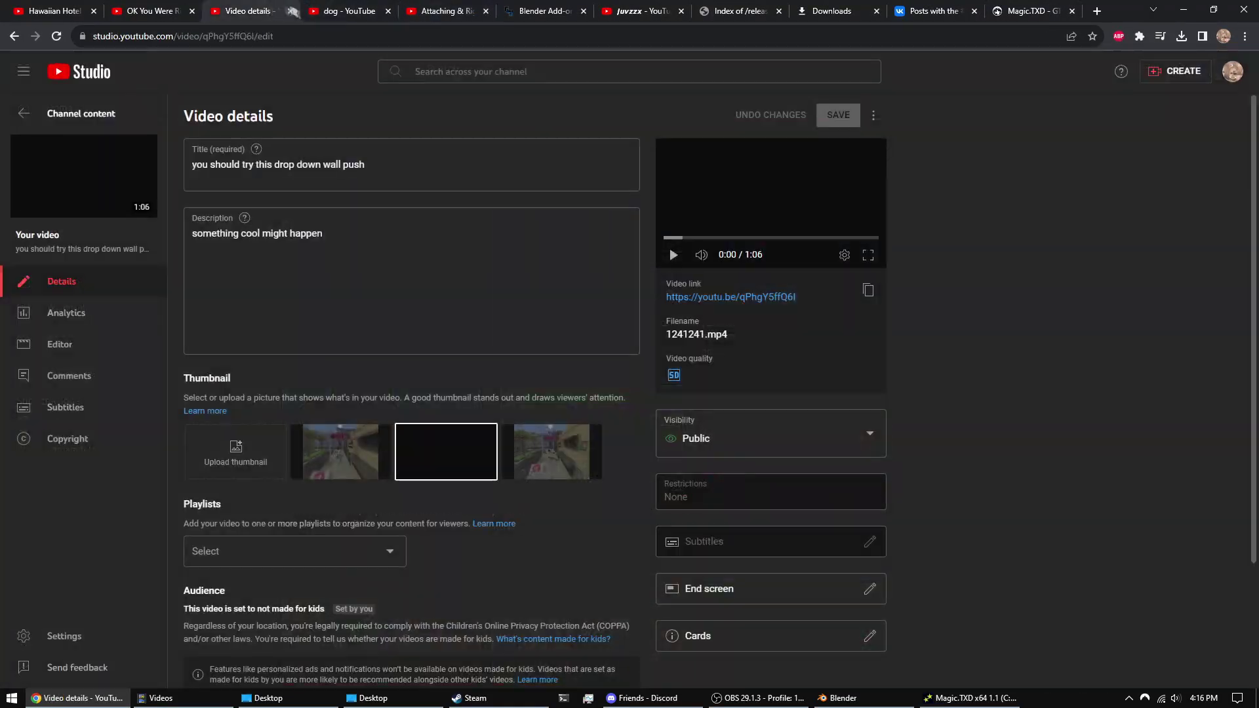
left_click(347, 11)
scroll(483, 258, "down", 5)
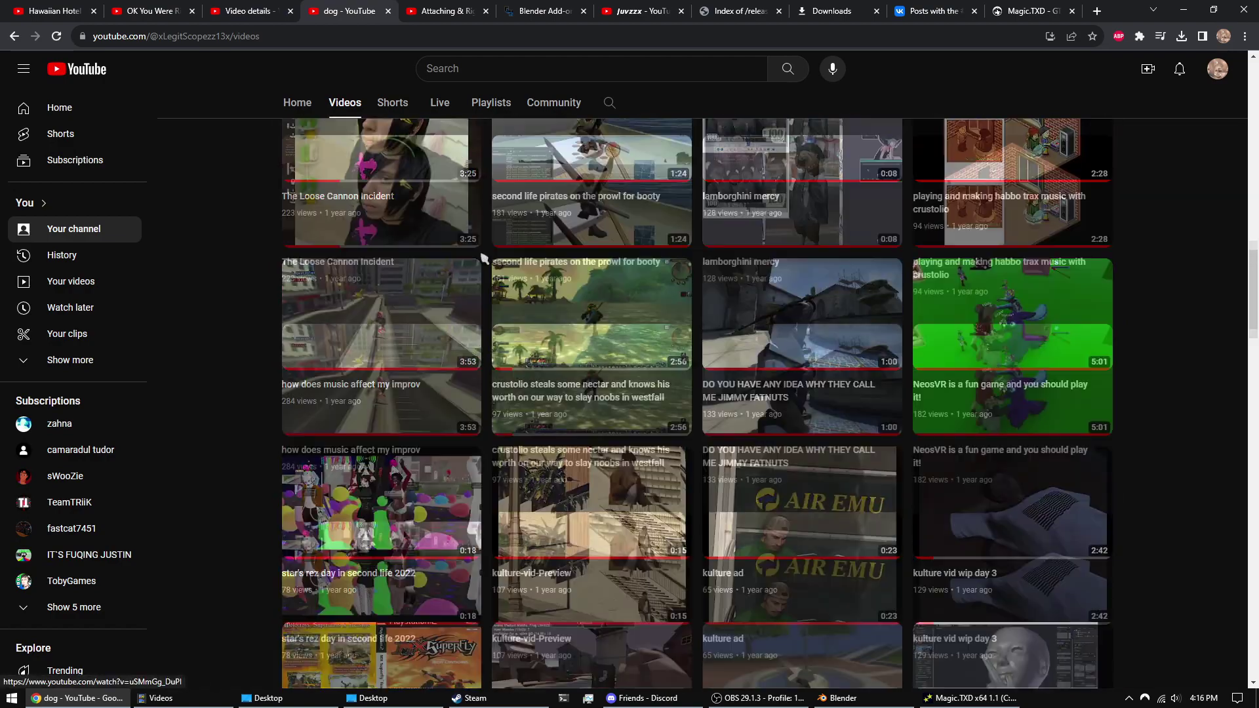
scroll(483, 258, "up", 5)
left_click(641, 11)
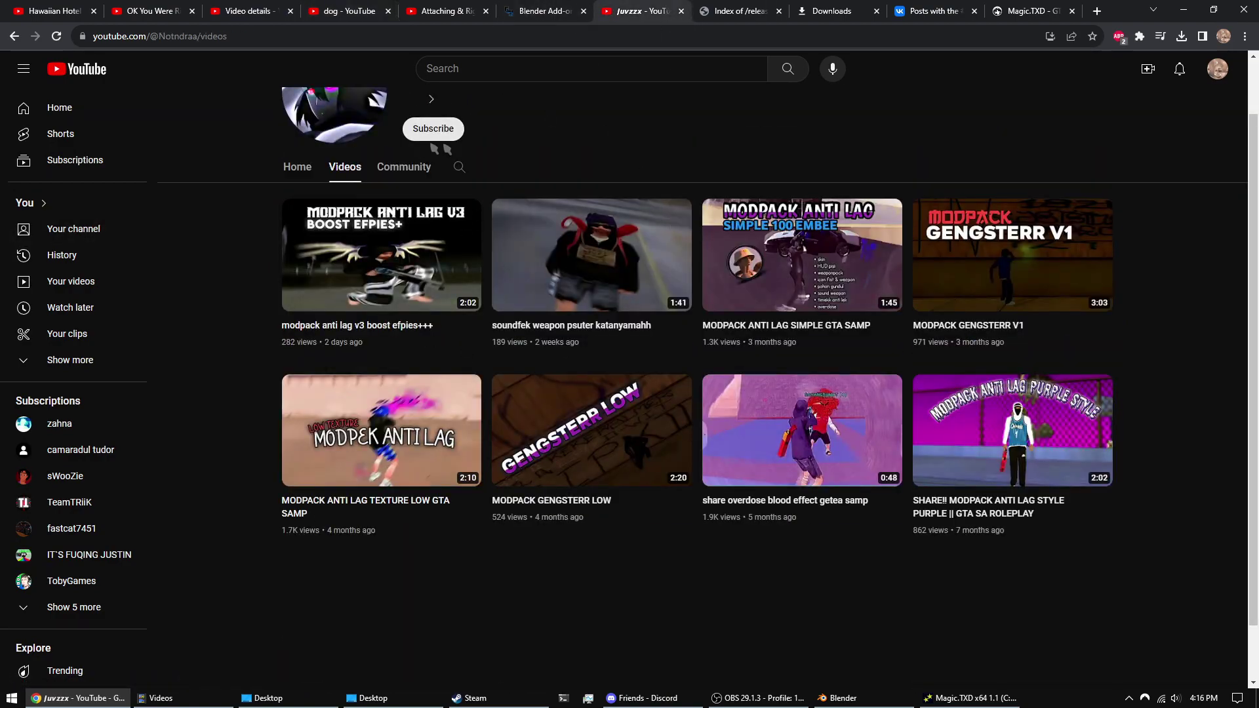
scroll(447, 150, "up", 1)
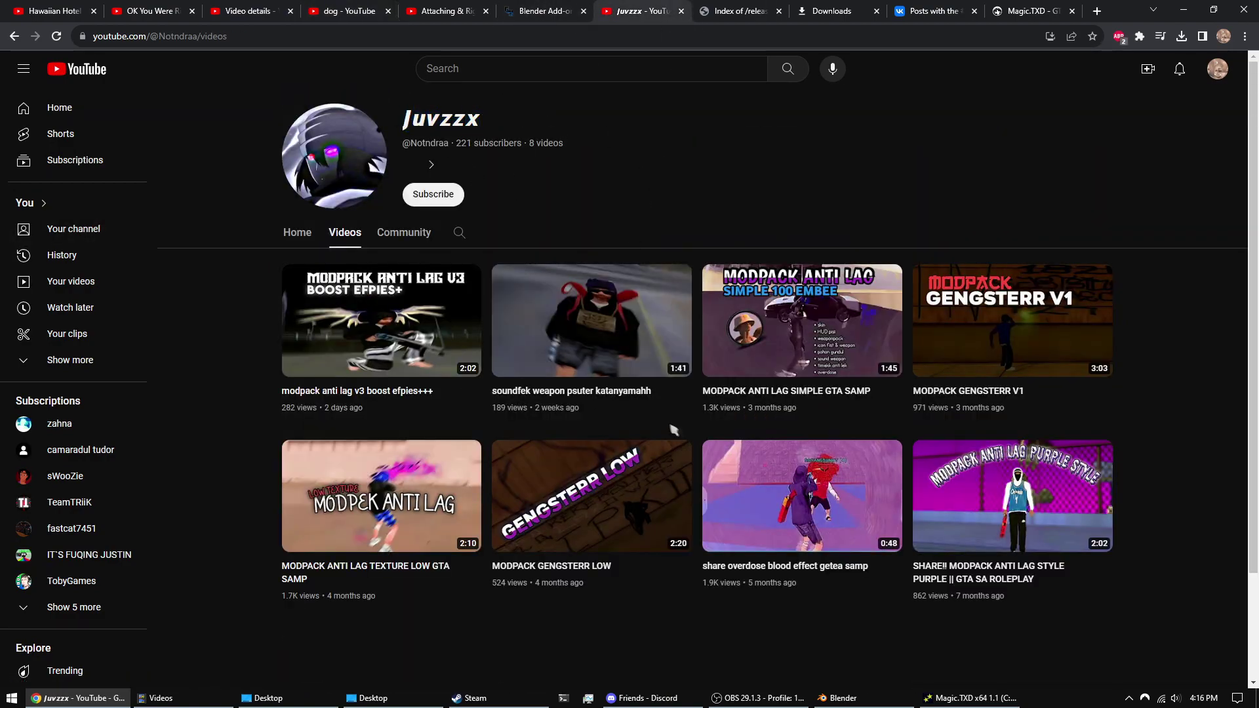
- Show the desktop and open the modloader folder inside the Grand Theft Auto San Andreas PC directory
key("super")
key("super")
key("super+d")
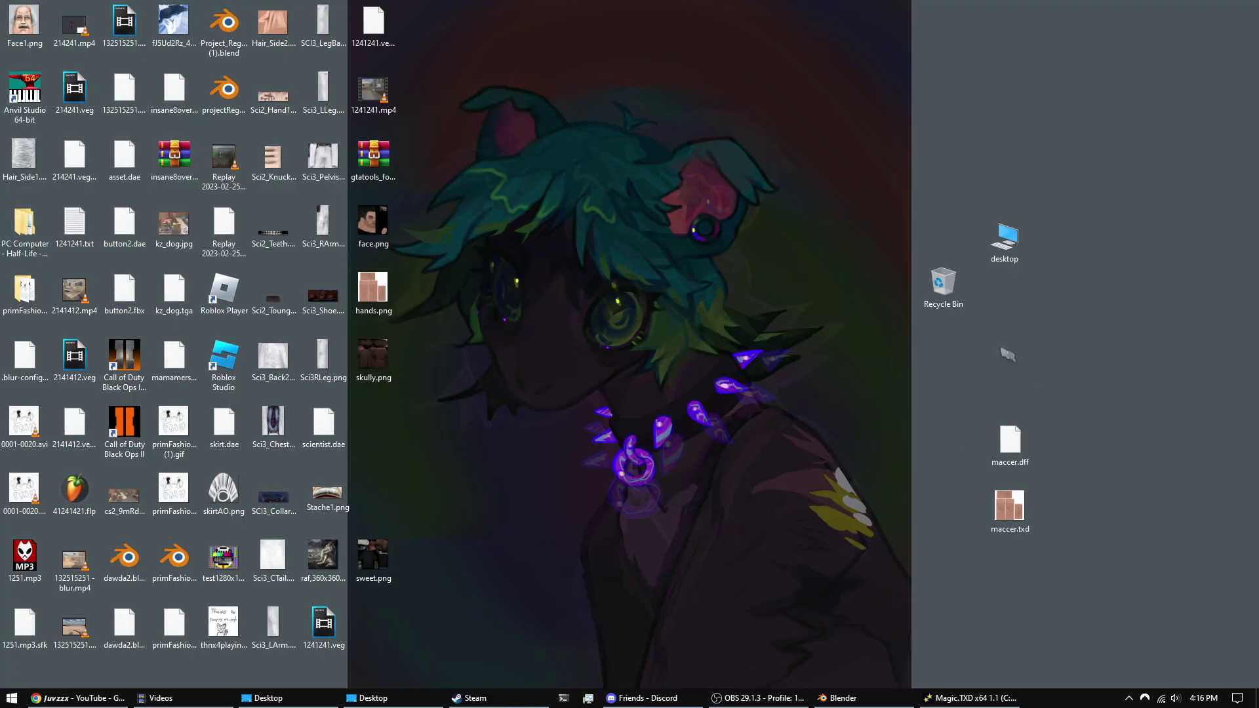
double_click(1003, 244)
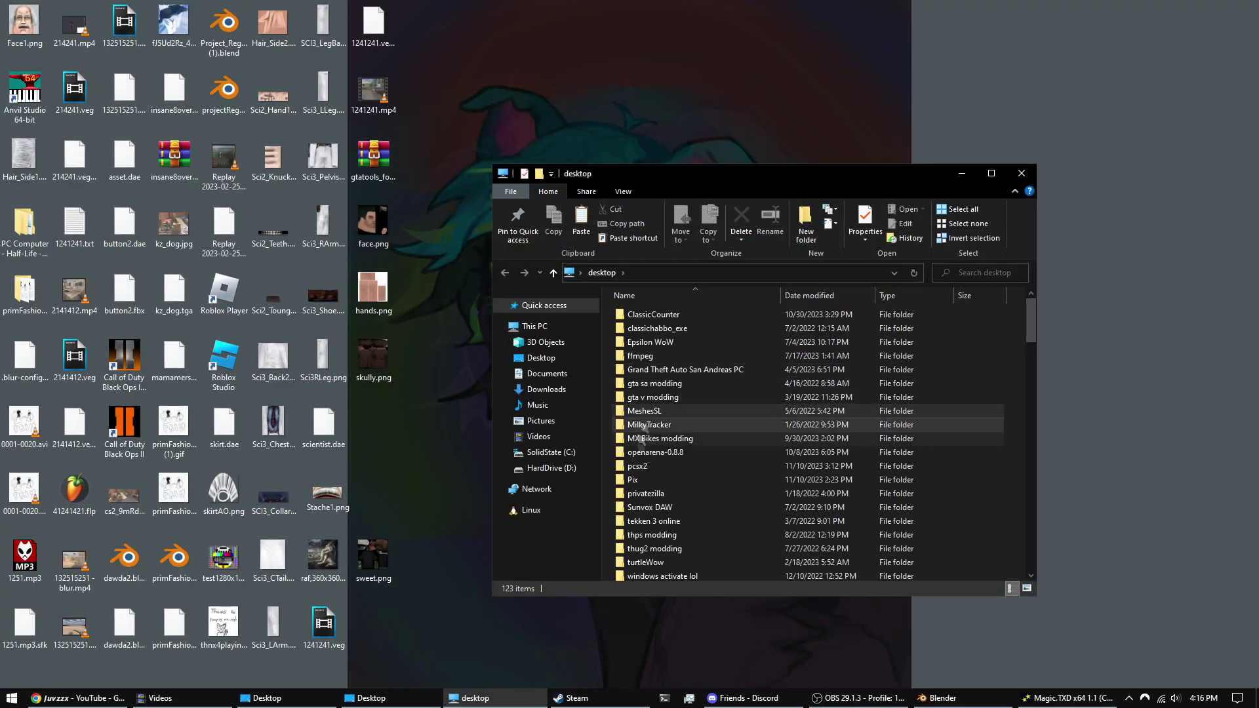
scroll(678, 457, "up", 3)
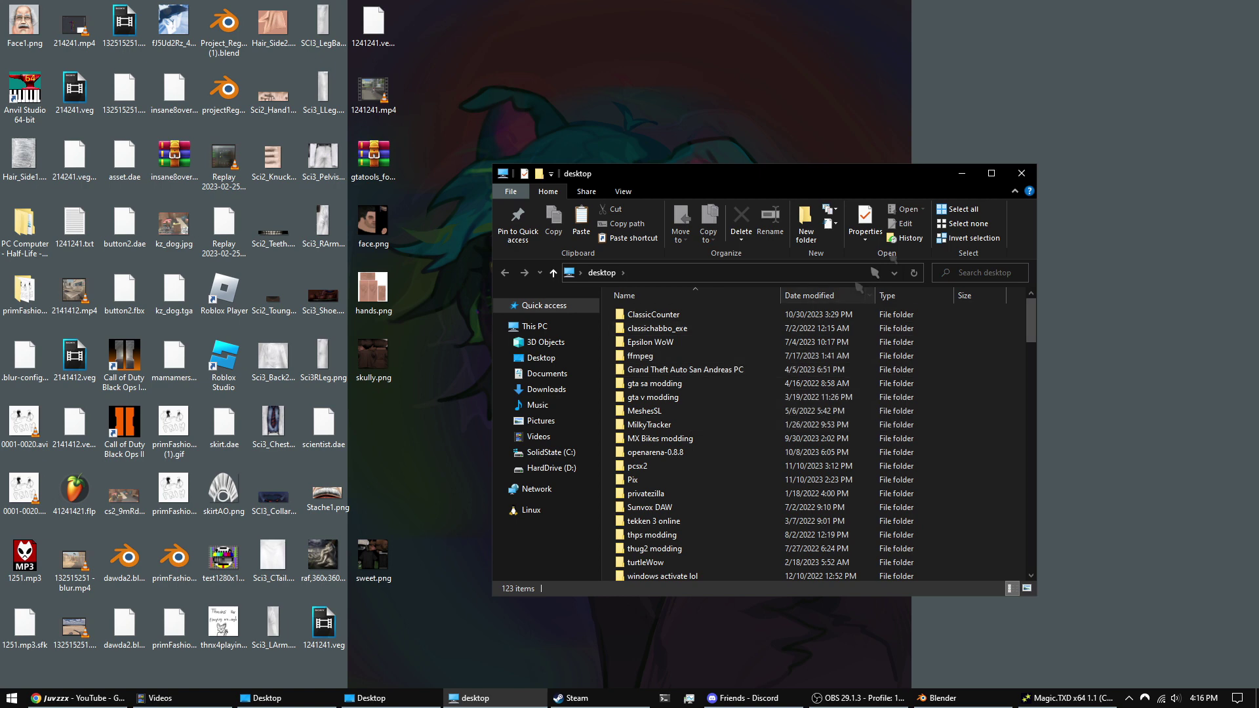
double_click(685, 369)
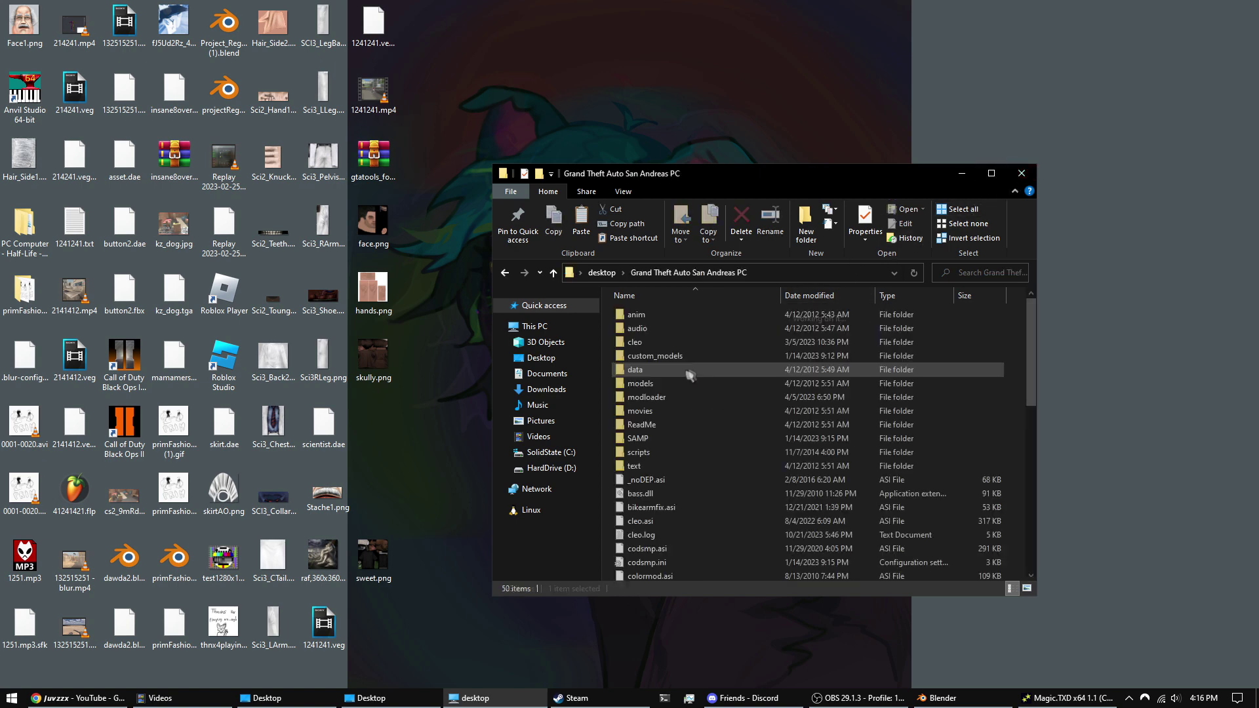
double_click(674, 395)
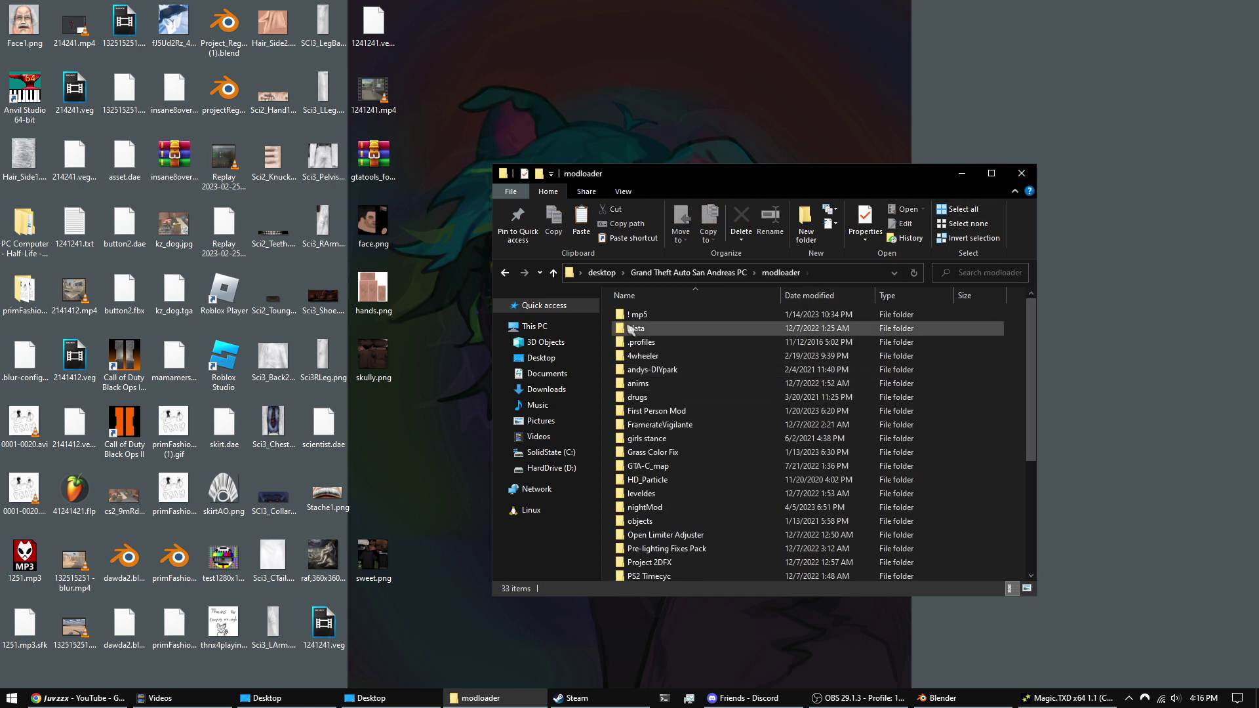
- Look through the modloader folder, check the bike files in the skateboard mod folder, and return to modloader
scroll(679, 367, "down", 3)
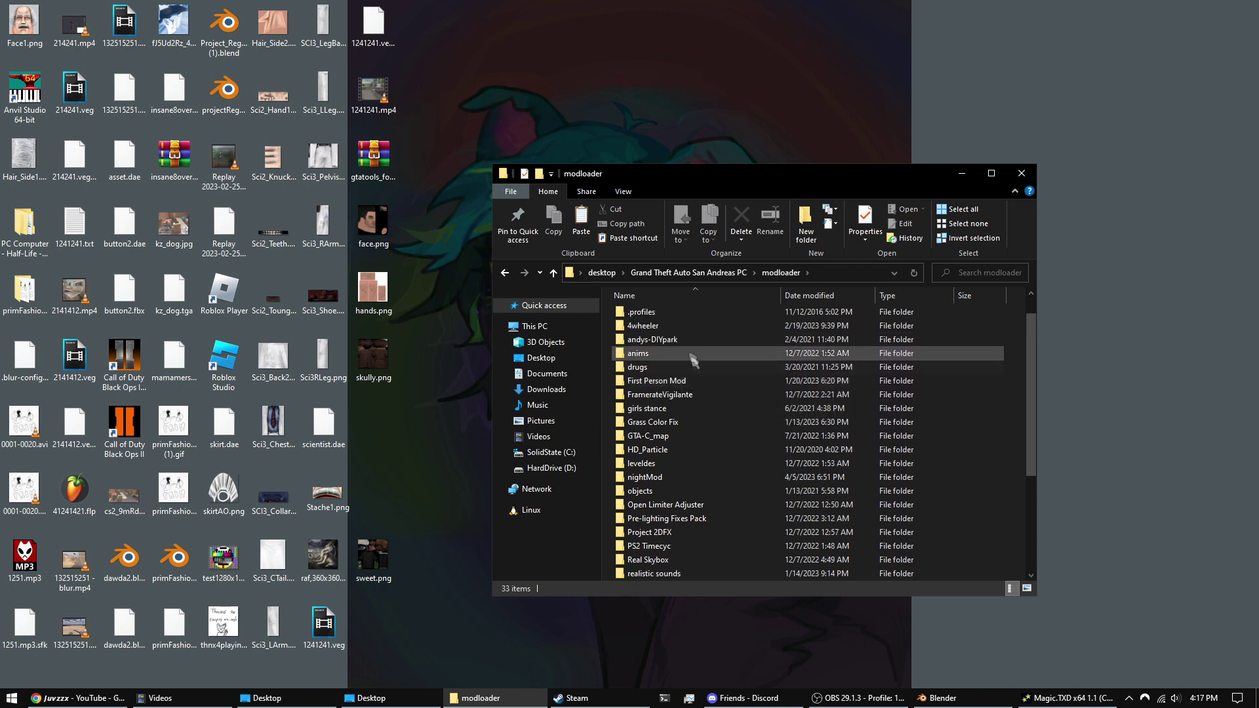
scroll(692, 394, "down", 2)
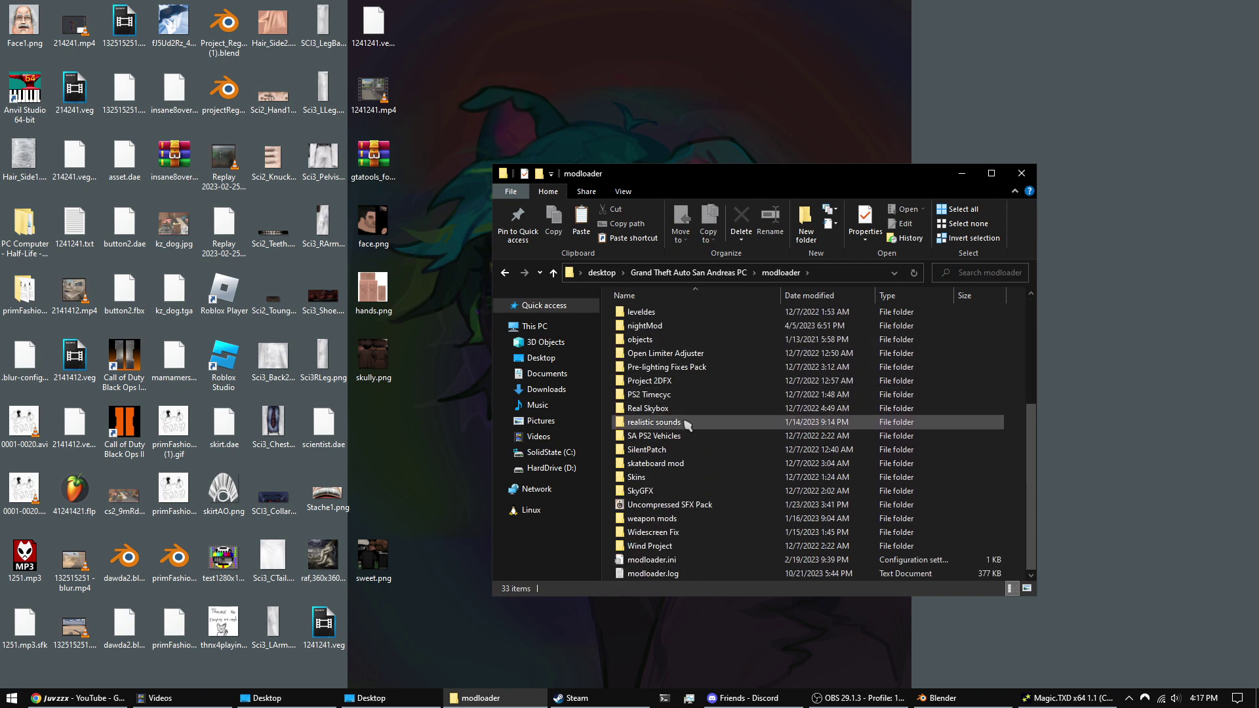
double_click(696, 466)
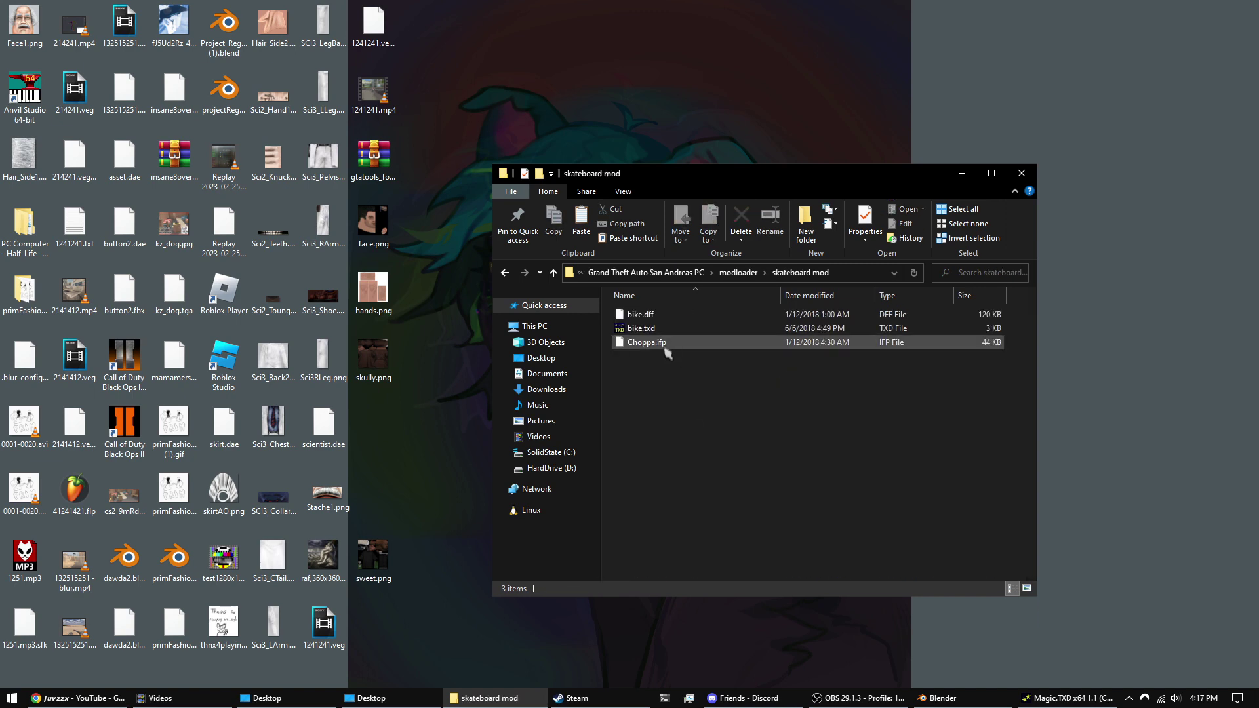
left_click(669, 329)
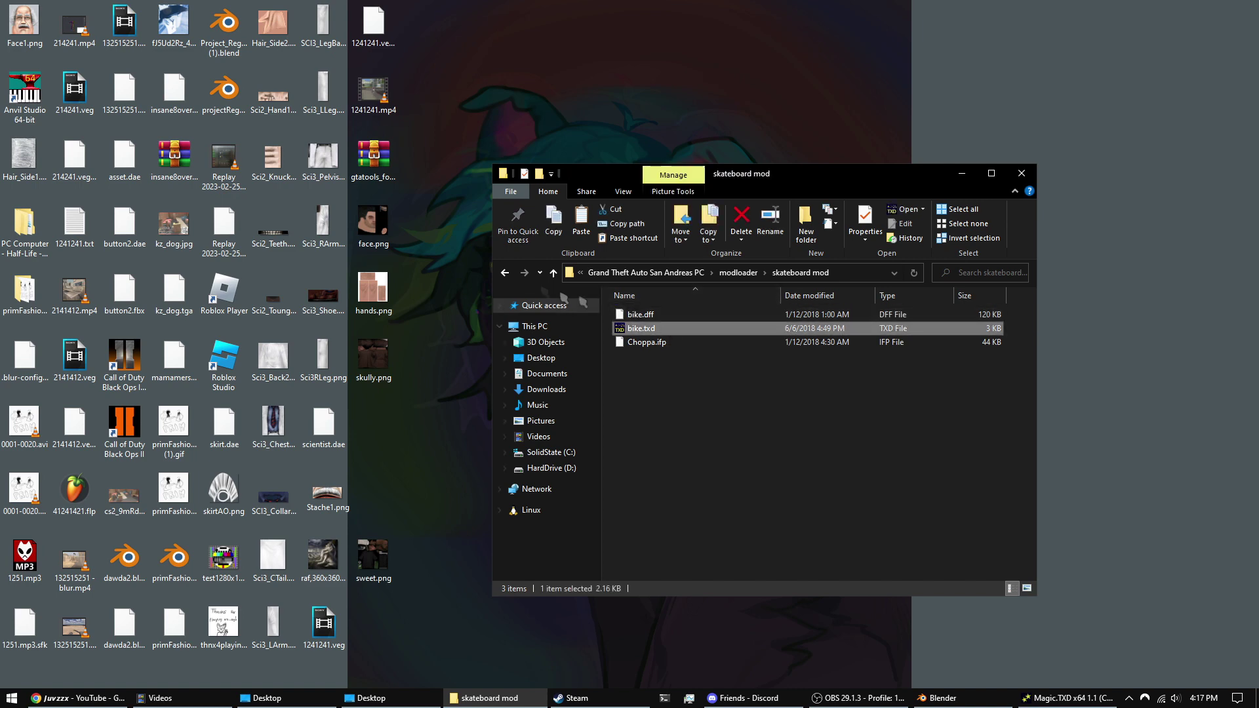
key("BackSpace")
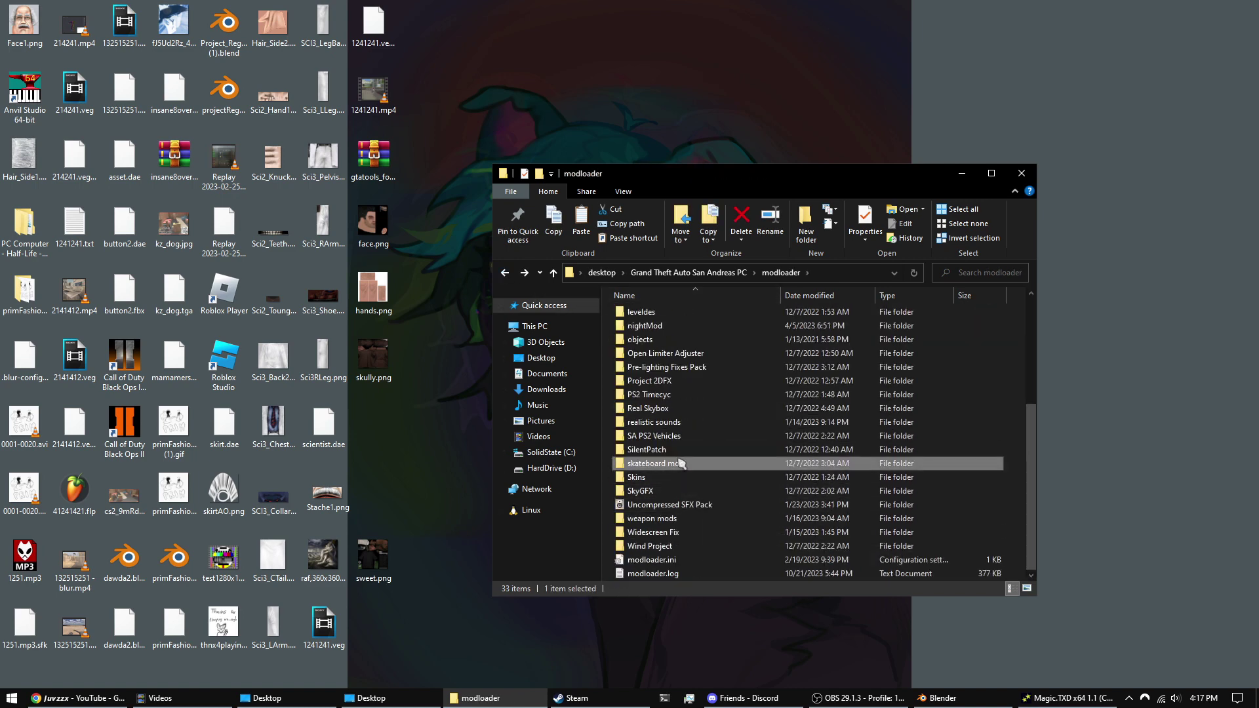
- Open the weapon mods folder and copy sniper.dff and sniper.txd
double_click(678, 519)
left_click_drag(676, 393, 786, 341)
right_click(732, 348)
left_click(716, 365)
left_click(716, 416)
left_click_drag(717, 416, 787, 328)
right_click(718, 348)
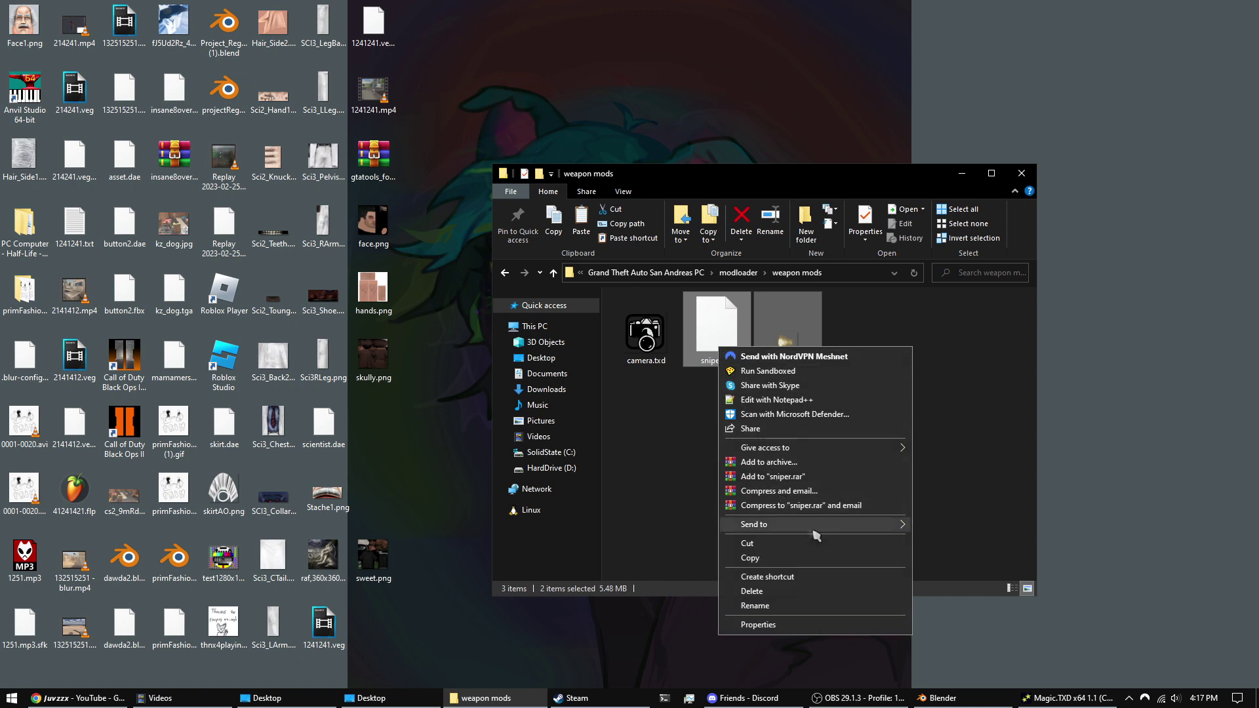
left_click(786, 557)
right_click(729, 351)
left_click(786, 561)
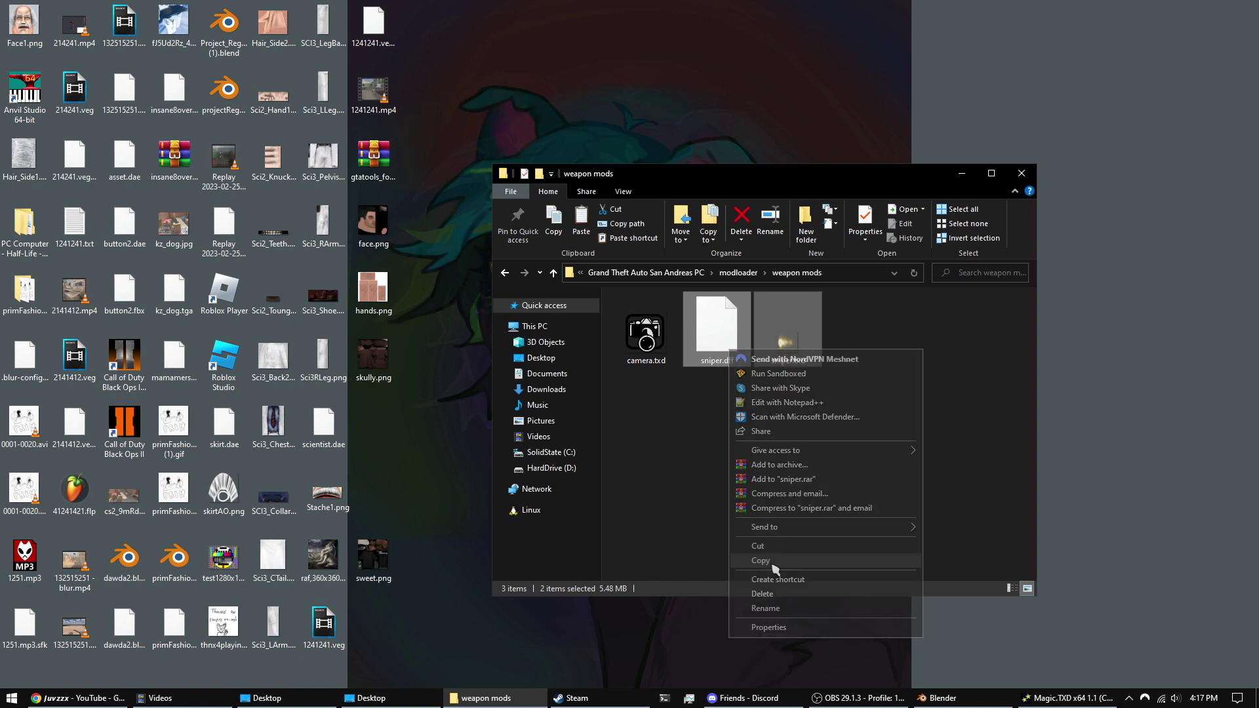
- Close the folder window, paste the two sniper files onto the desktop, and place them beside the maccer files
left_click(1022, 173)
left_click(1095, 472)
right_click(1091, 468)
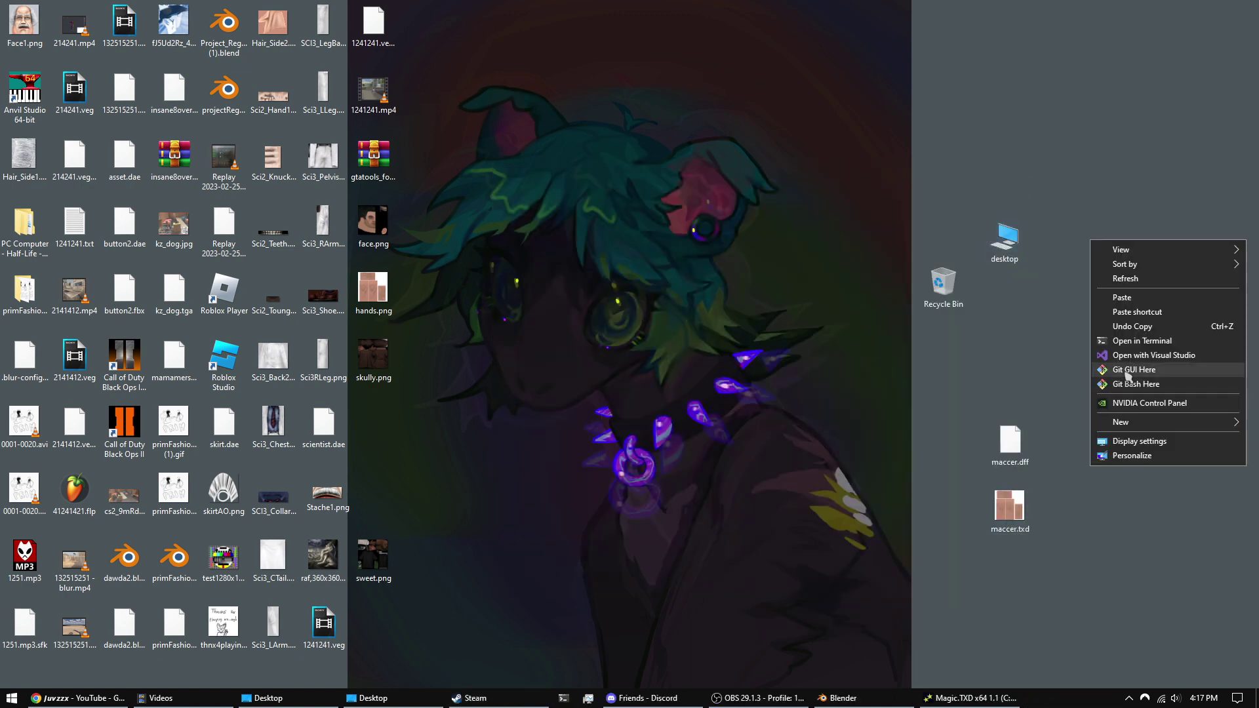
left_click(1114, 304)
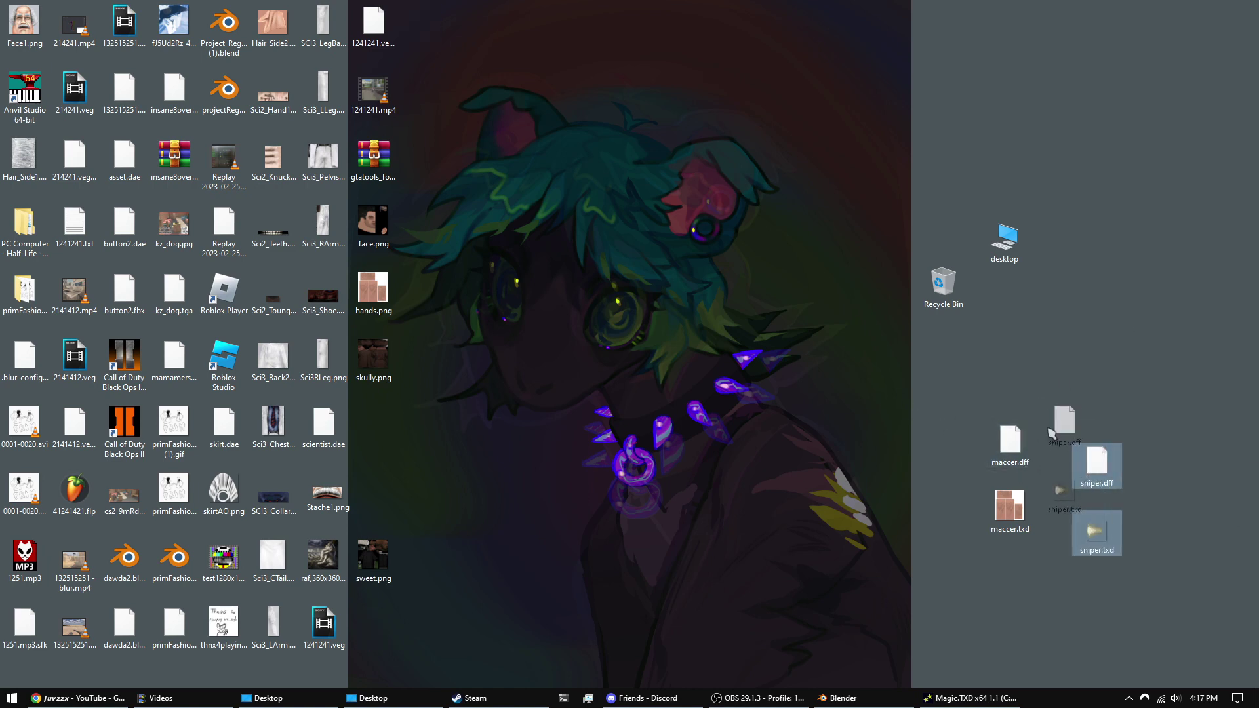
left_click(1115, 393)
- Switch to Blender and try to import sniper.dff from the Desktop as a Character model
left_click(977, 698)
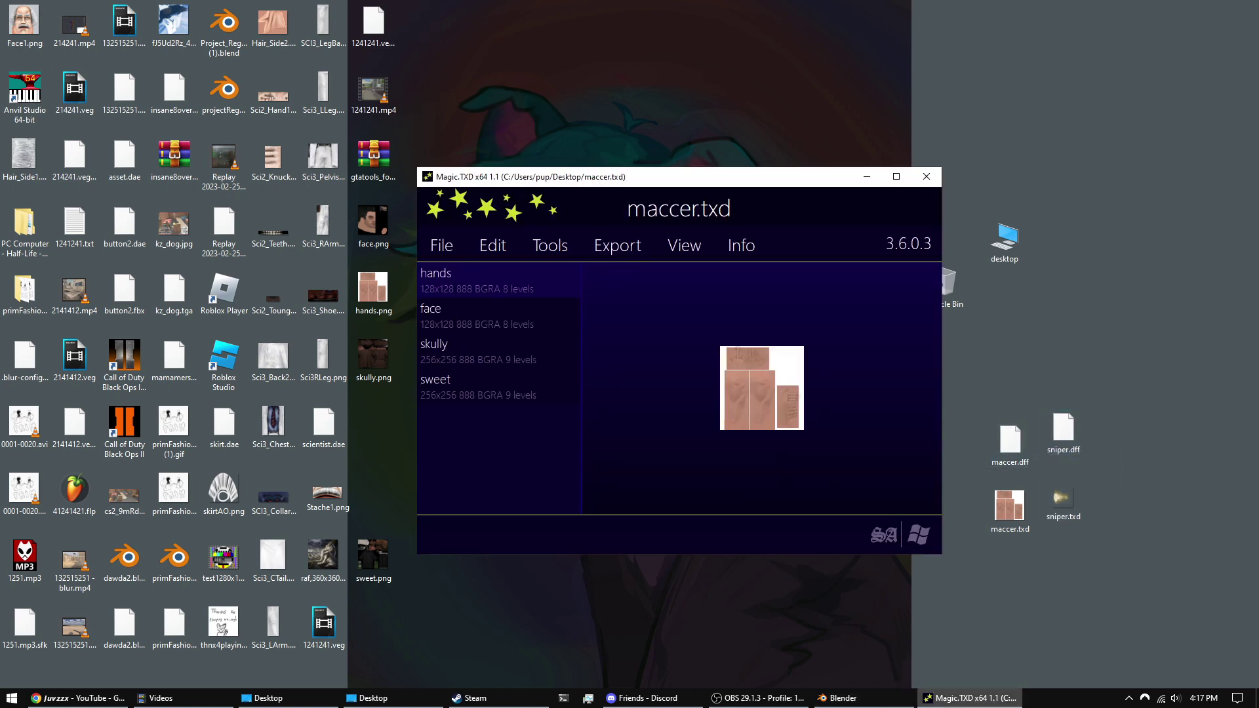
left_click(970, 699)
left_click(844, 699)
left_click(101, 75)
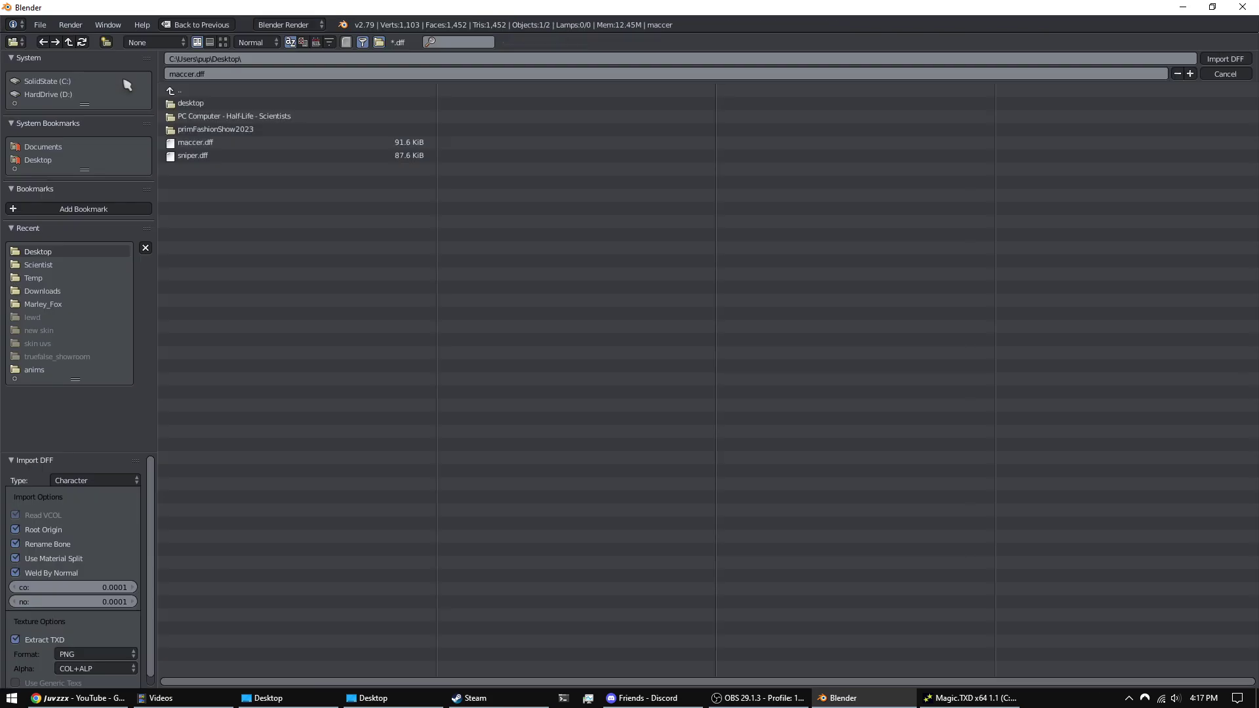
double_click(196, 158)
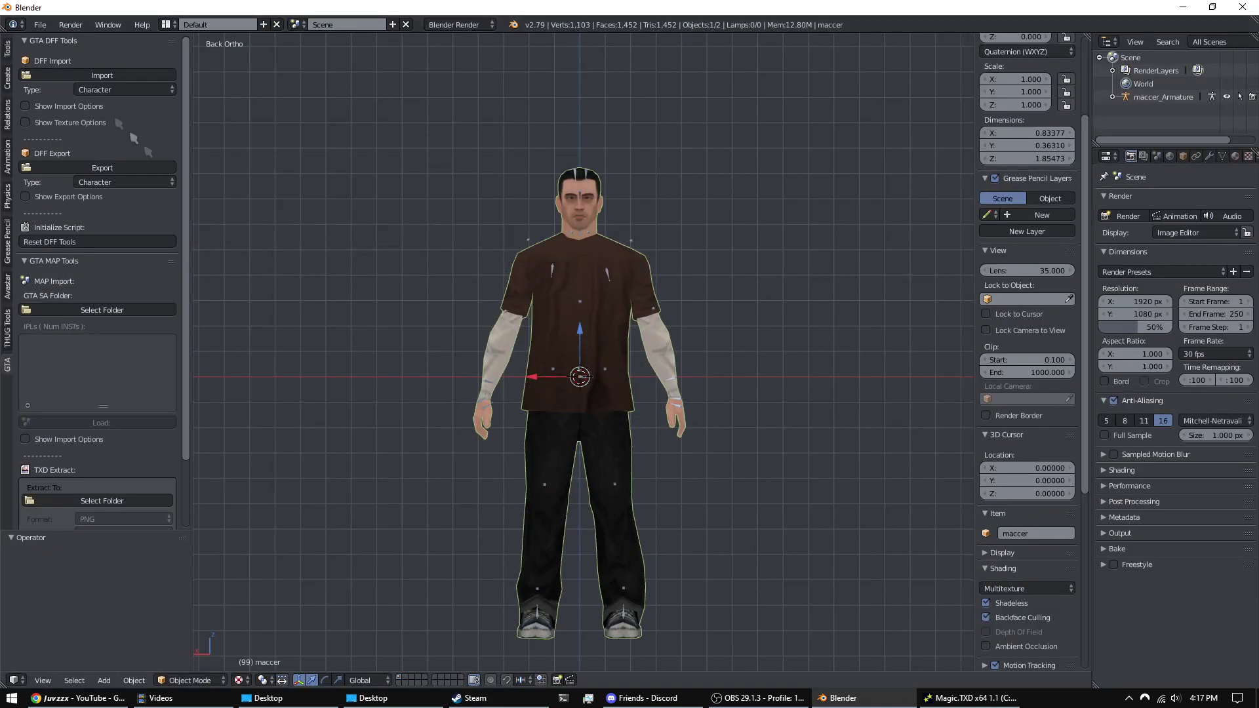
left_click(132, 77)
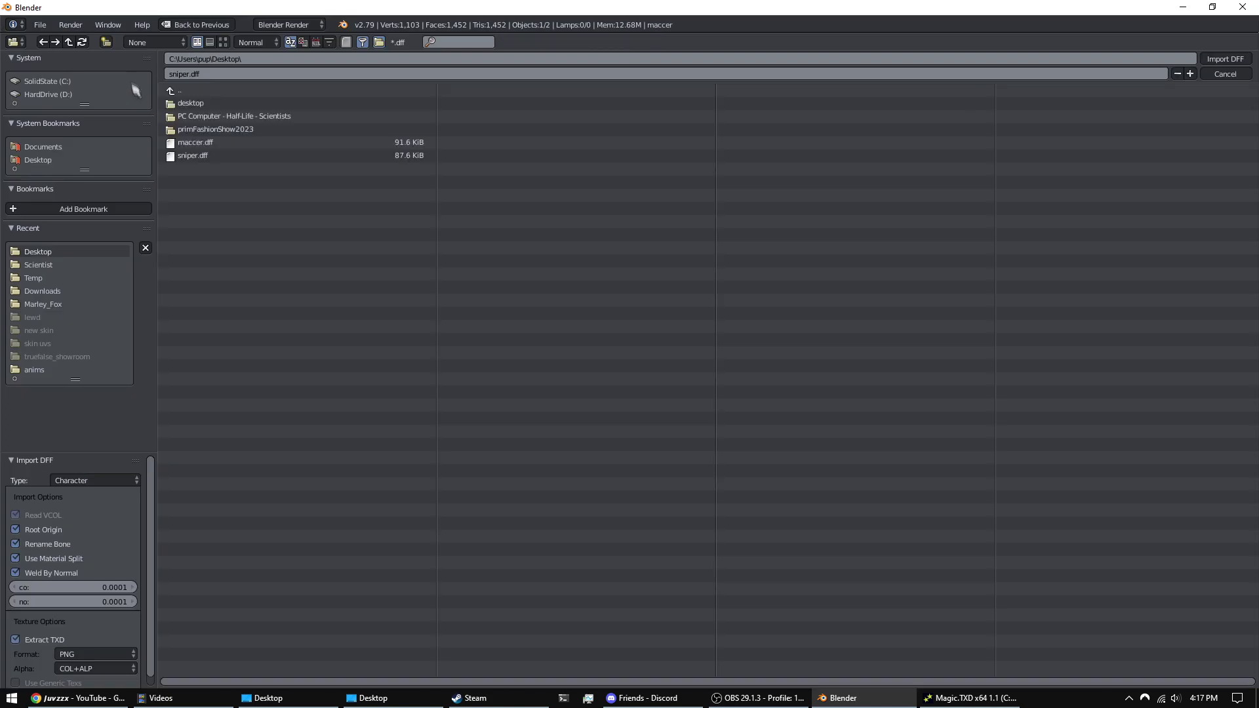
double_click(209, 157)
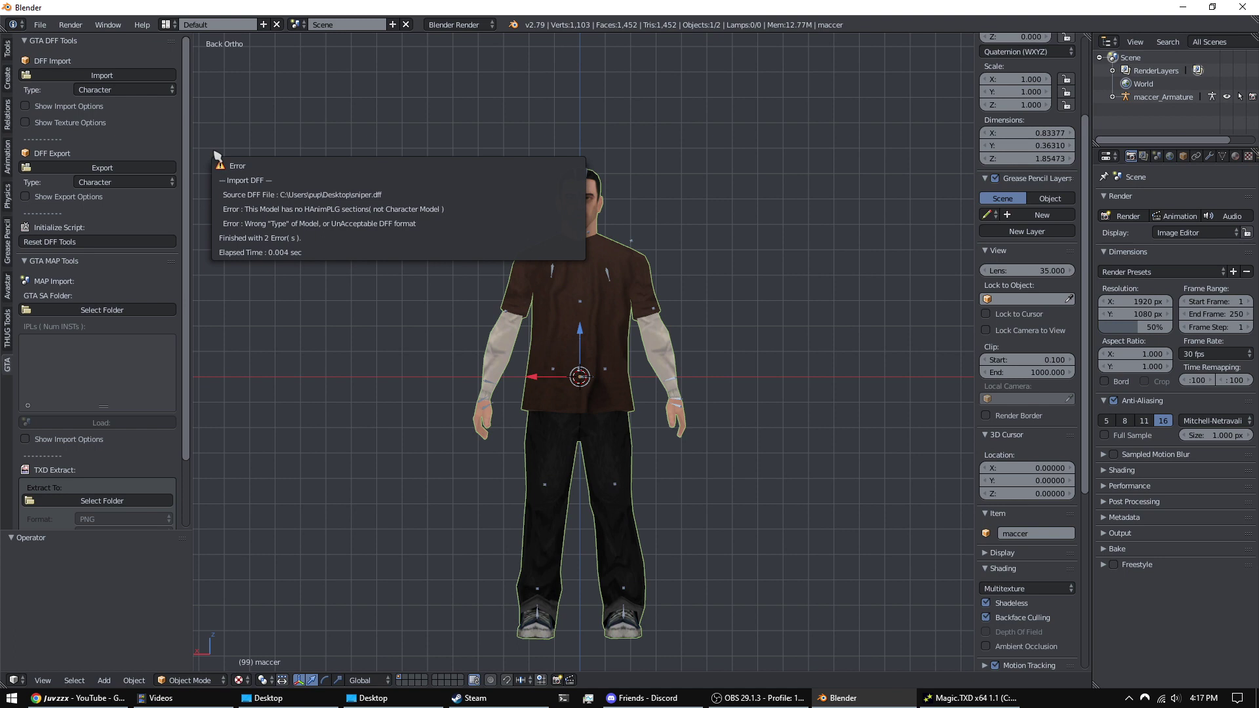
- Set the DFF import type to Other and try twice to import sniper.dff from the Desktop
left_click(145, 91)
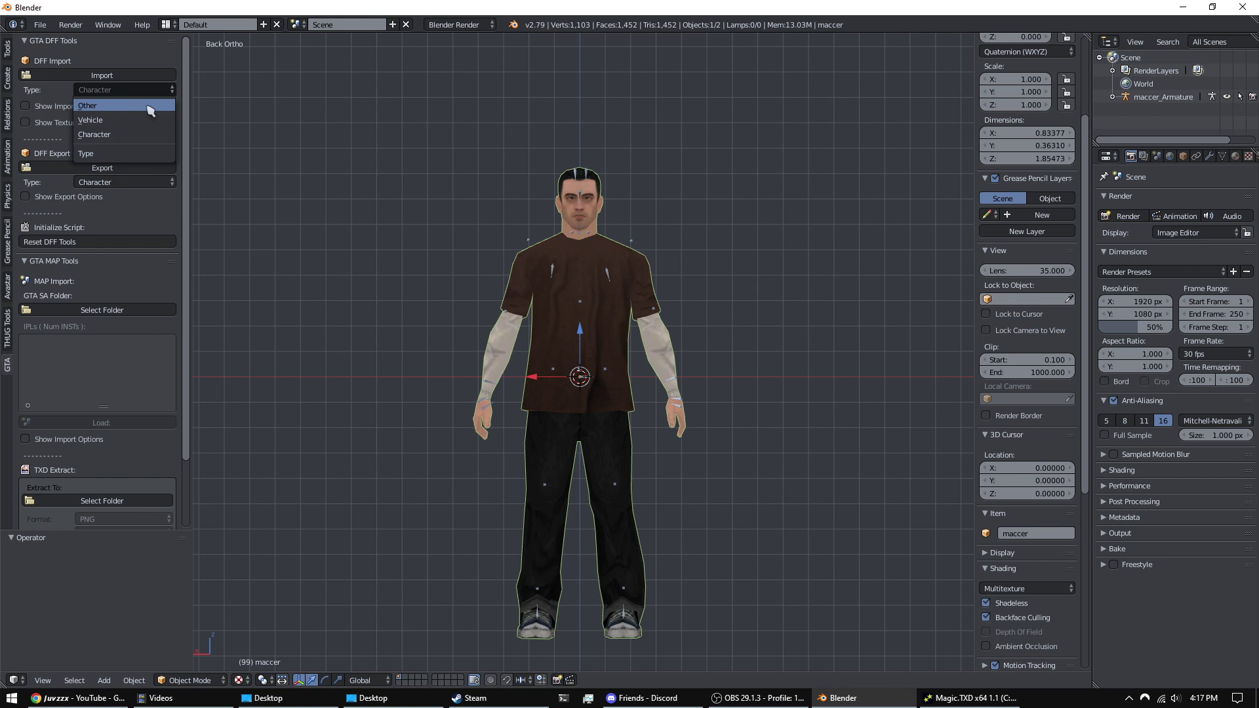
left_click(148, 106)
left_click(141, 78)
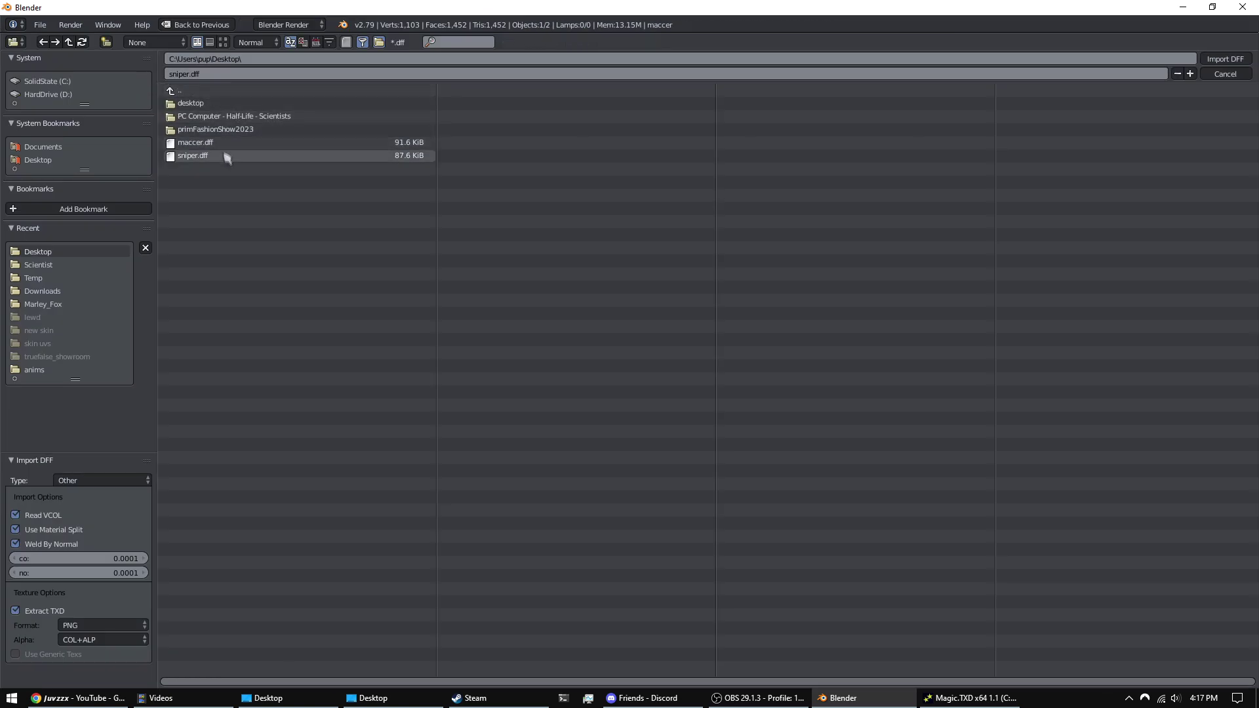
double_click(226, 157)
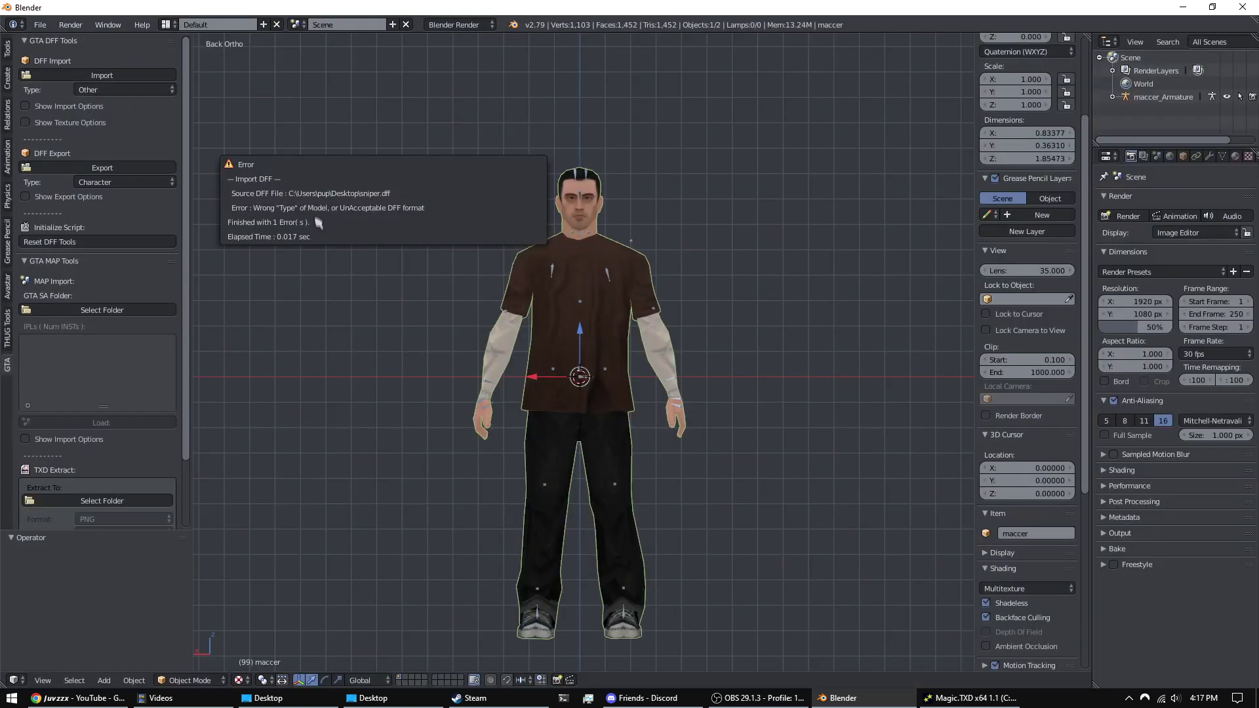
left_click(131, 78)
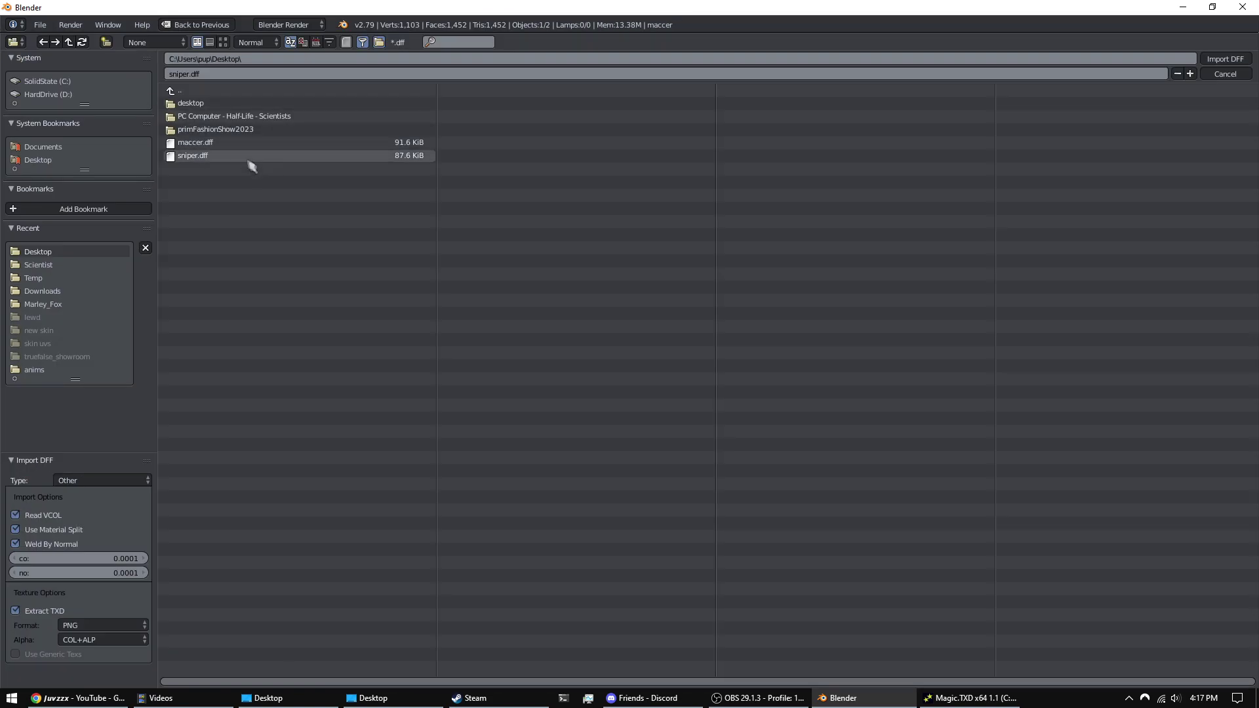
double_click(242, 157)
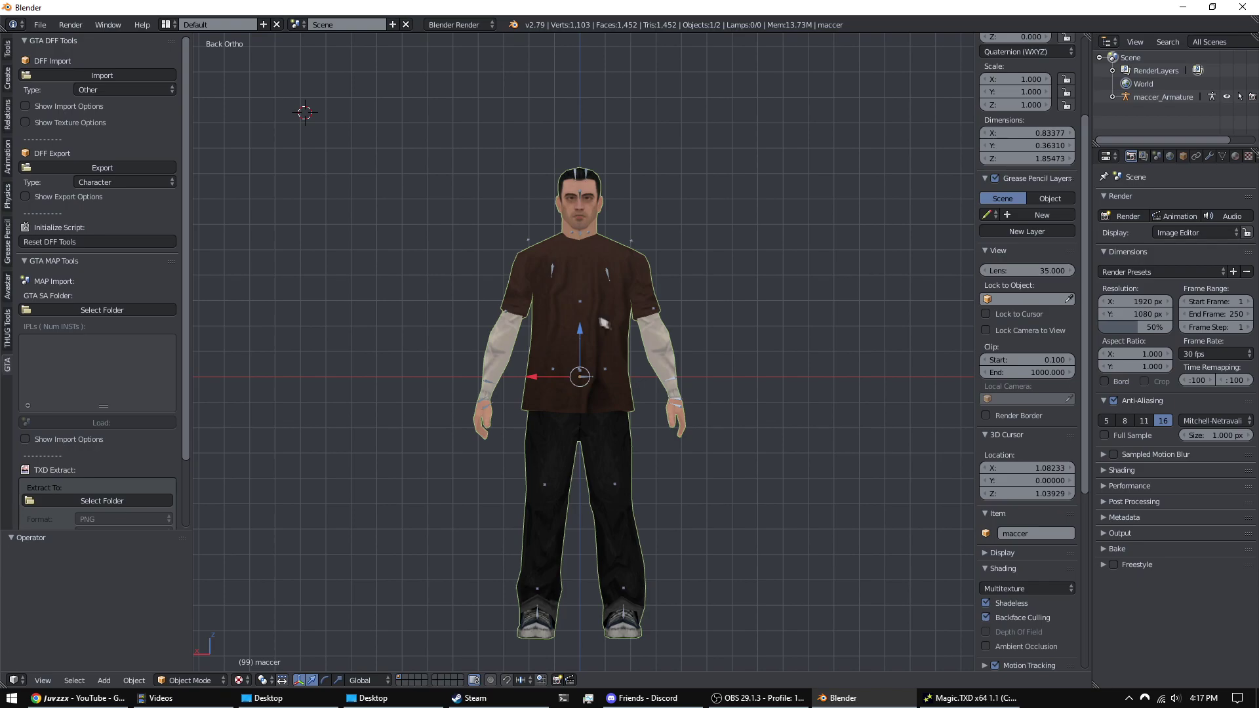
- Show the desktop and open the objects folder inside the game's modloader directory
key("super+d")
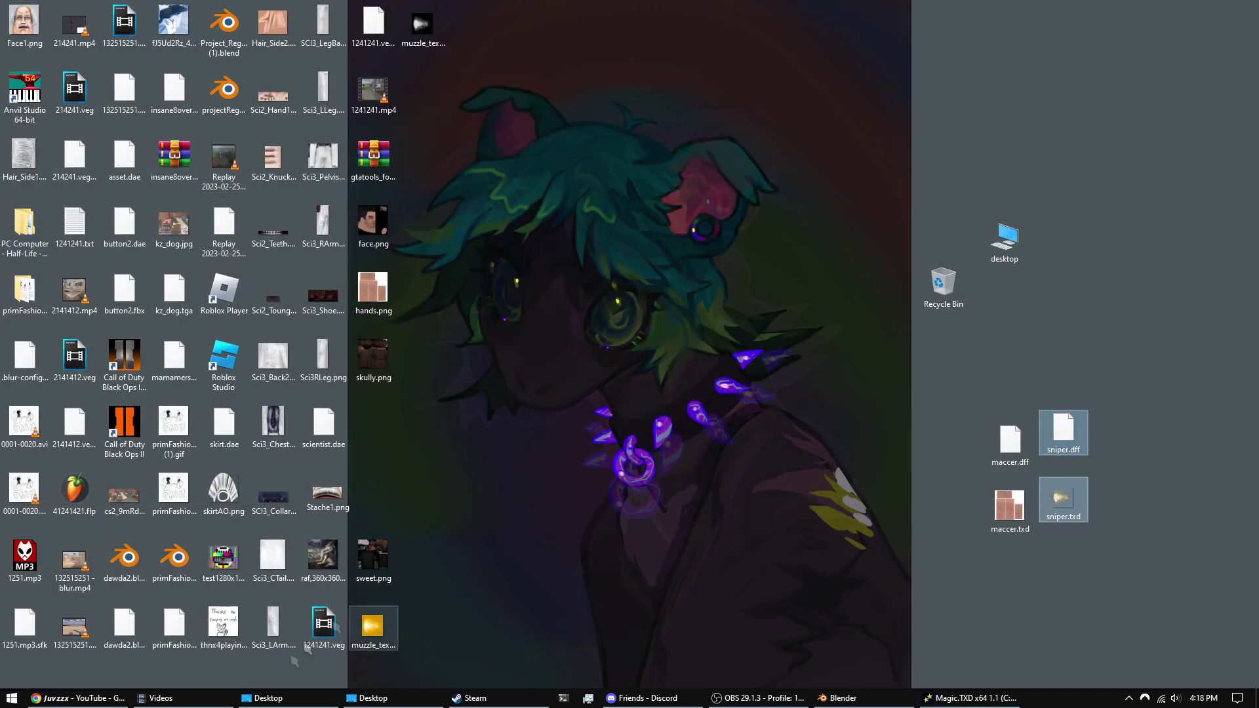
double_click(1004, 240)
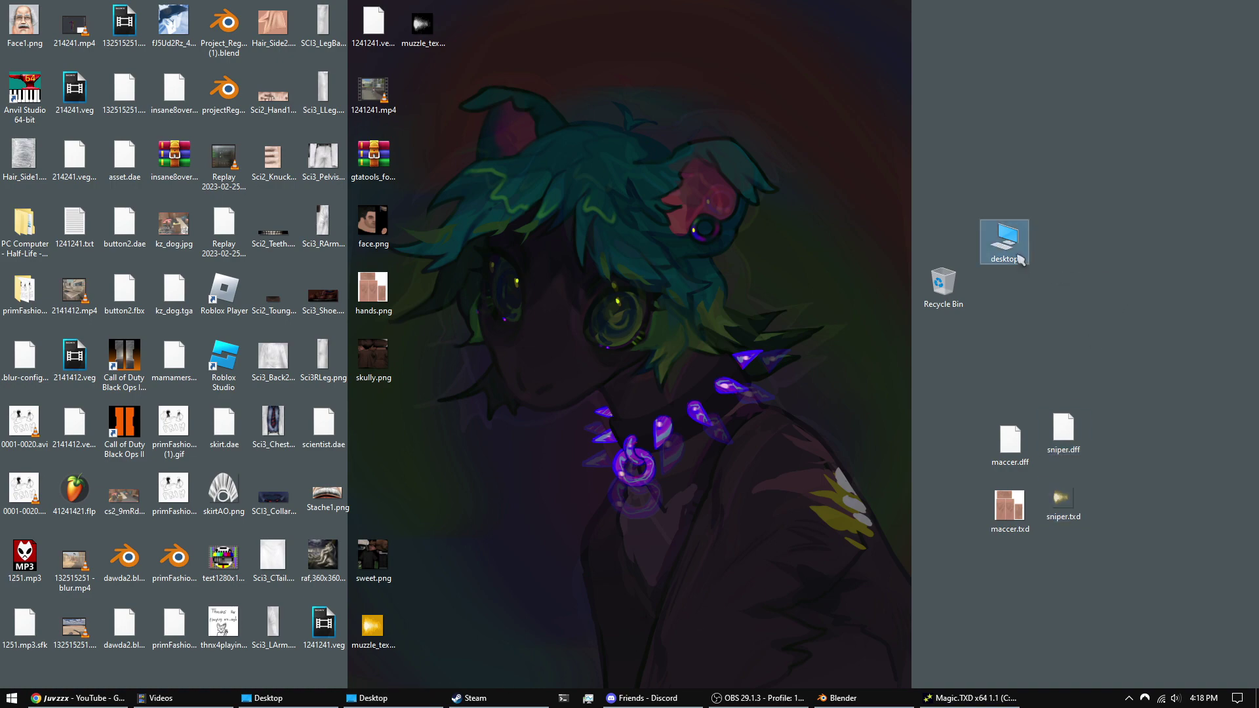
double_click(727, 388)
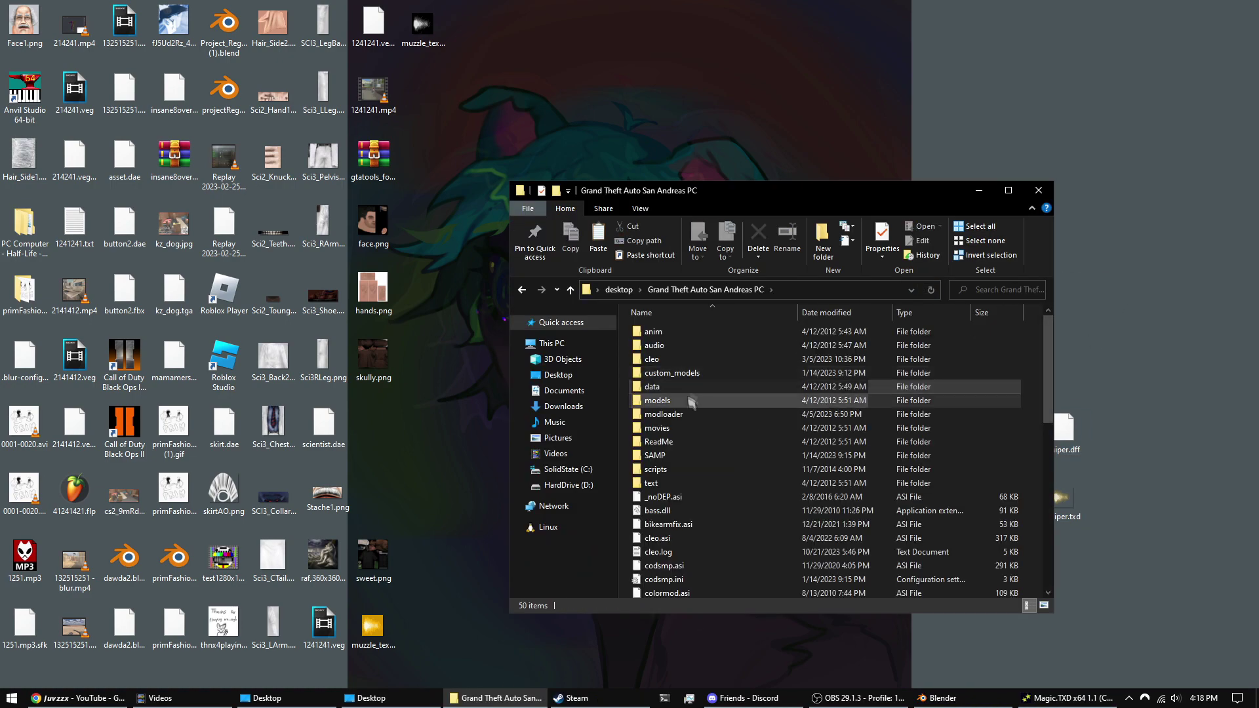
double_click(721, 413)
scroll(695, 433, "down", 5)
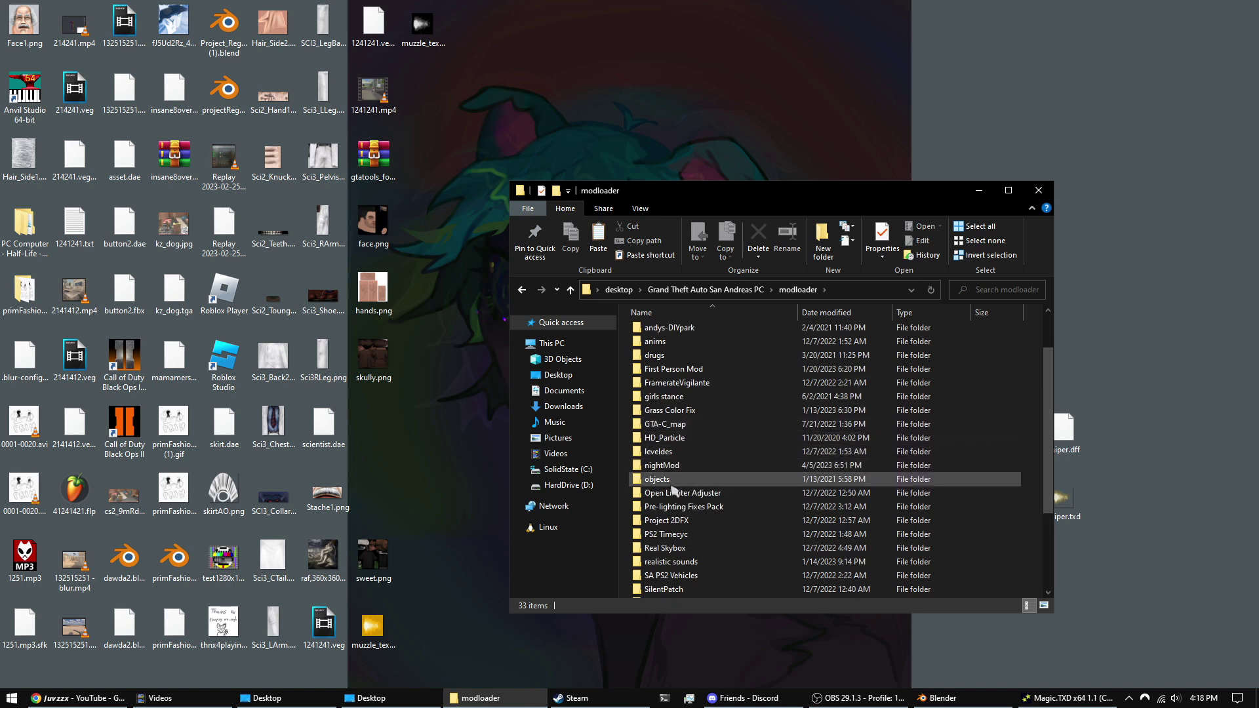
double_click(685, 356)
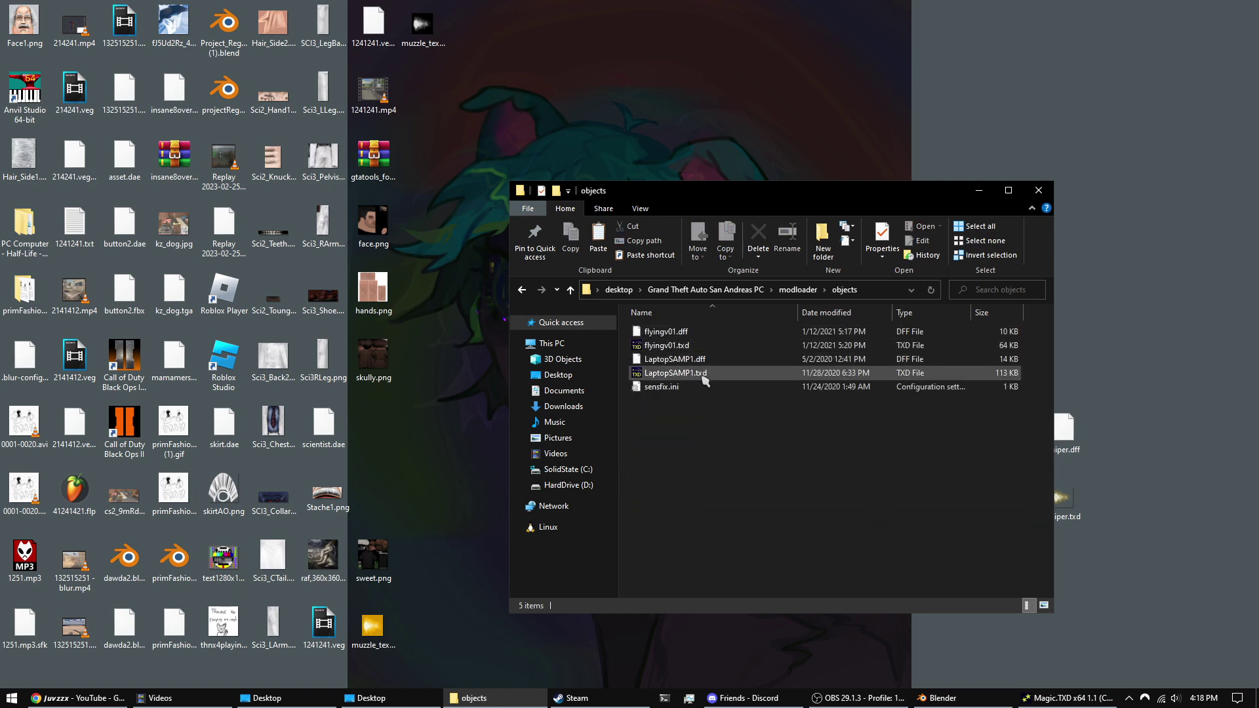
- Copy flyingv01.dff and flyingv01.txd from the objects folder and paste them onto the desktop
left_click(701, 345)
left_click(701, 332, "ctrl")
right_click(694, 335)
left_click(754, 548)
left_click(1032, 195)
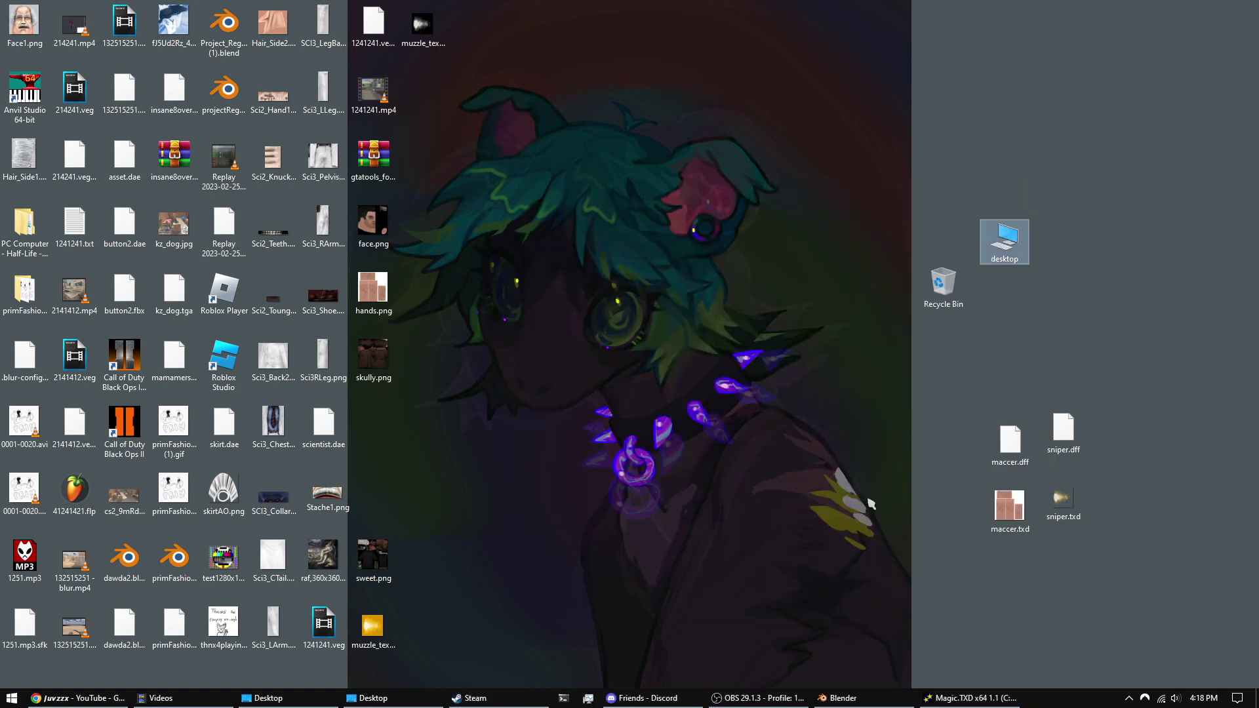
right_click(868, 497)
left_click(908, 329)
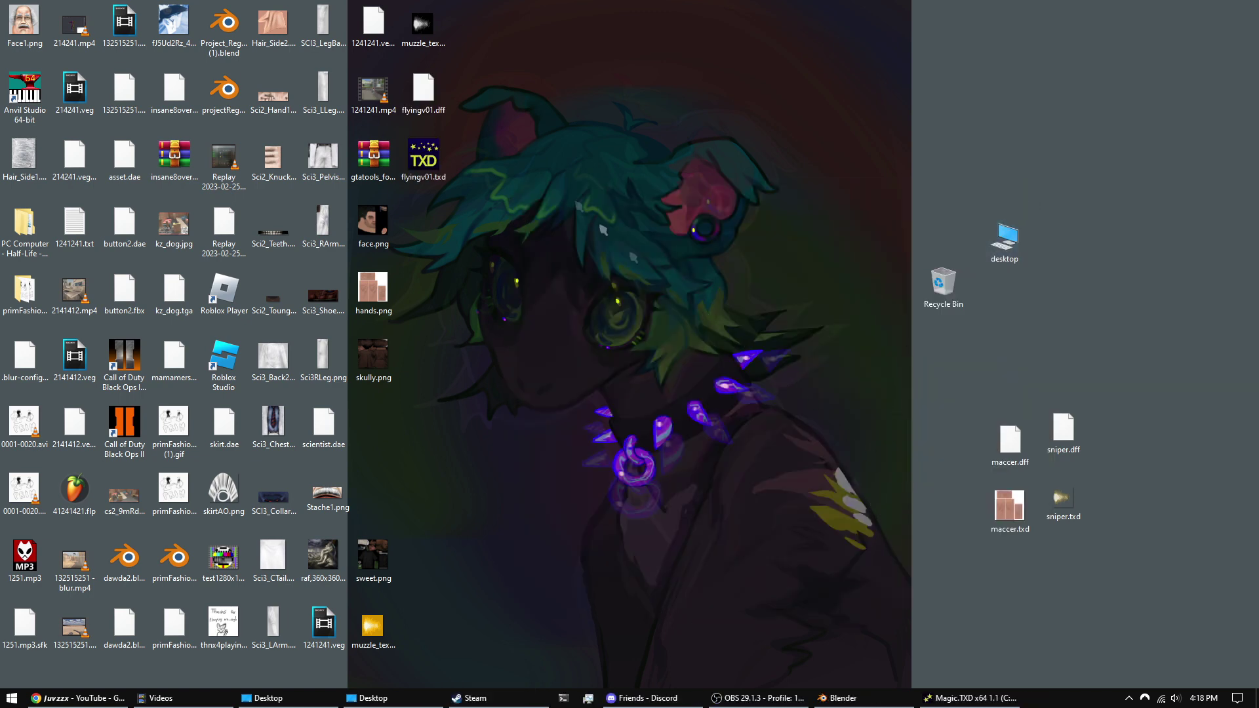
- Place the flyingv01 files beside the other model files on the desktop, switch to Blender and import flyingv01.dff as type Other
left_click_drag(909, 489, 911, 488)
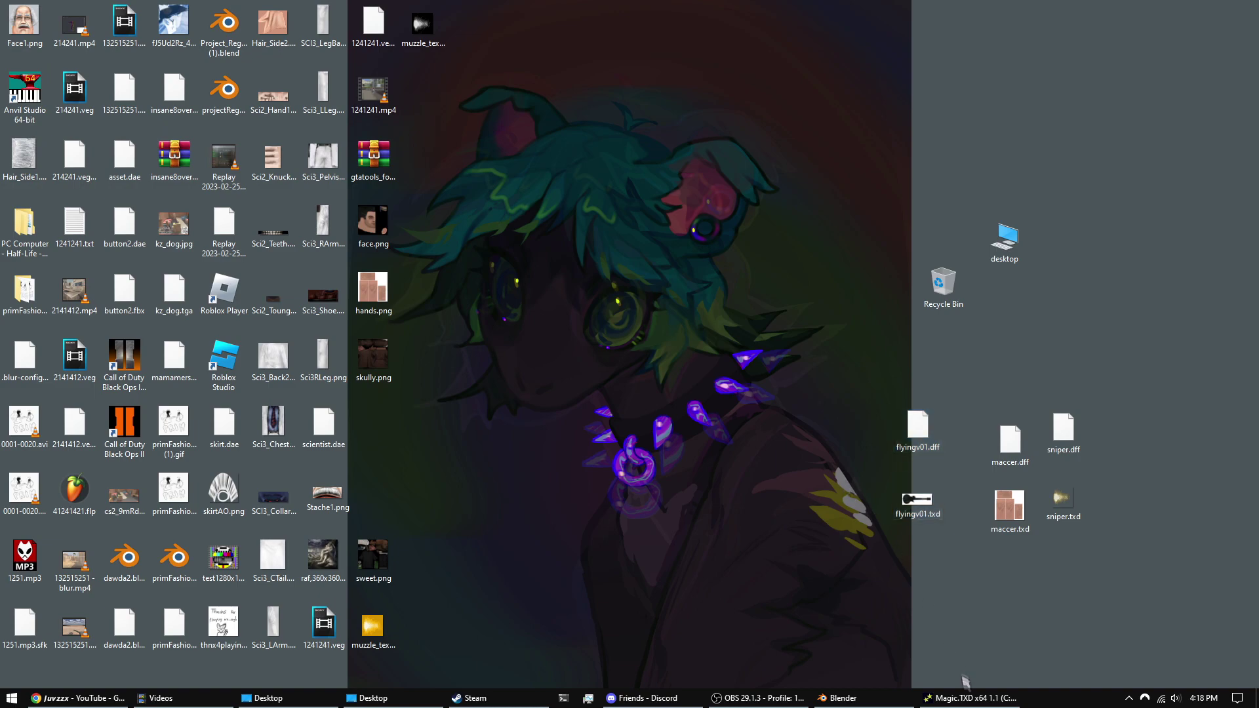
left_click(969, 698)
left_click(864, 702)
left_click(864, 702)
left_click(864, 702)
double_click(204, 143)
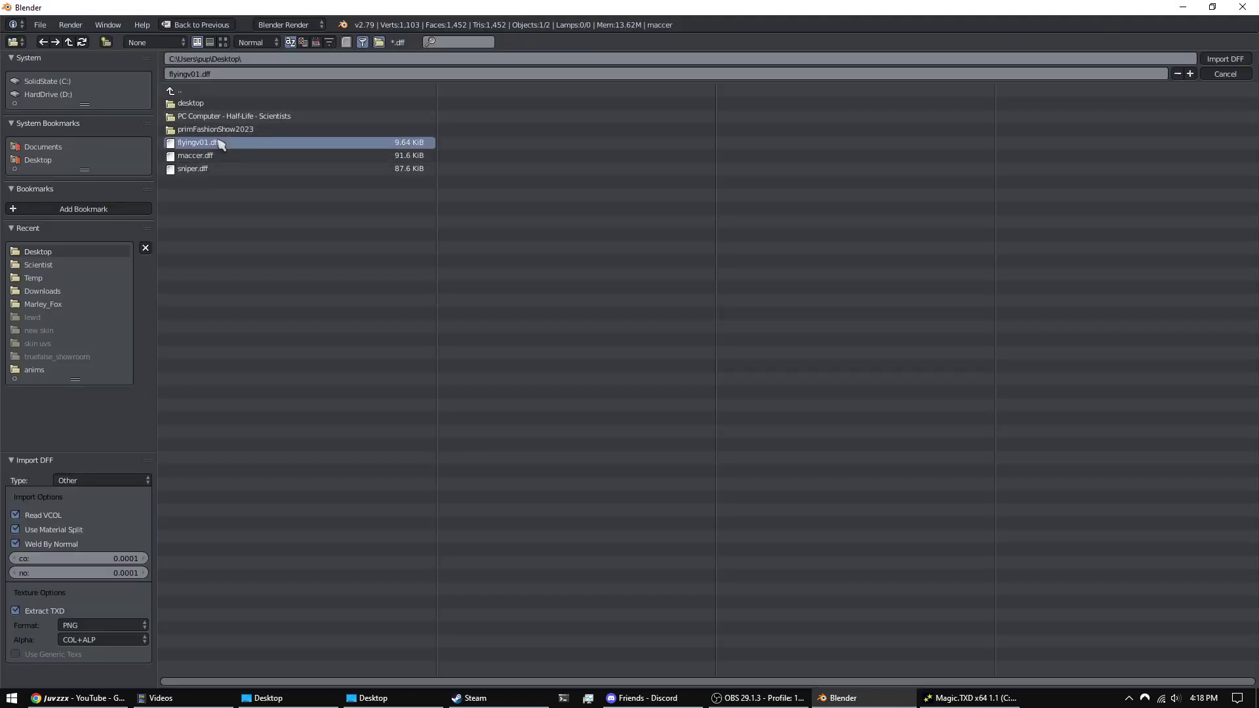
- Move the imported flyingv01 guitar about 0.656 units along negative X, out from behind the character's body
middle_click_drag(567, 303, 594, 363)
right_click(590, 359)
key("ctrl+KP_1")
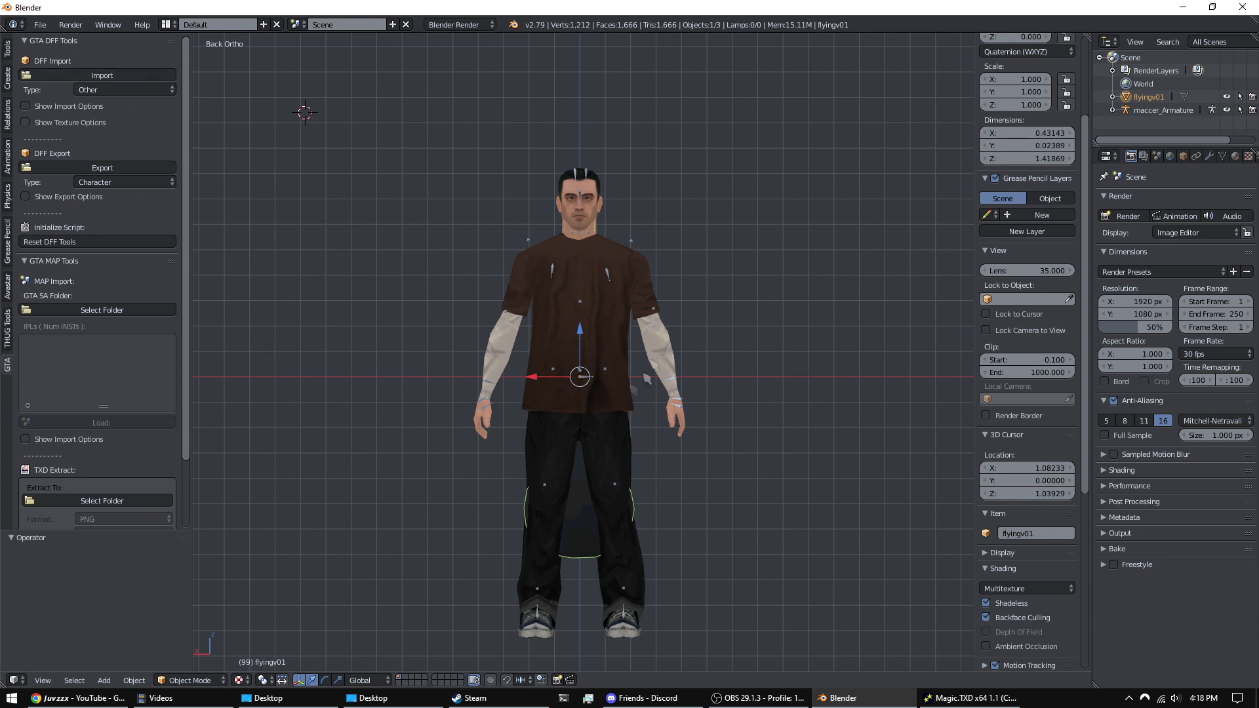
key("g")
key("x")
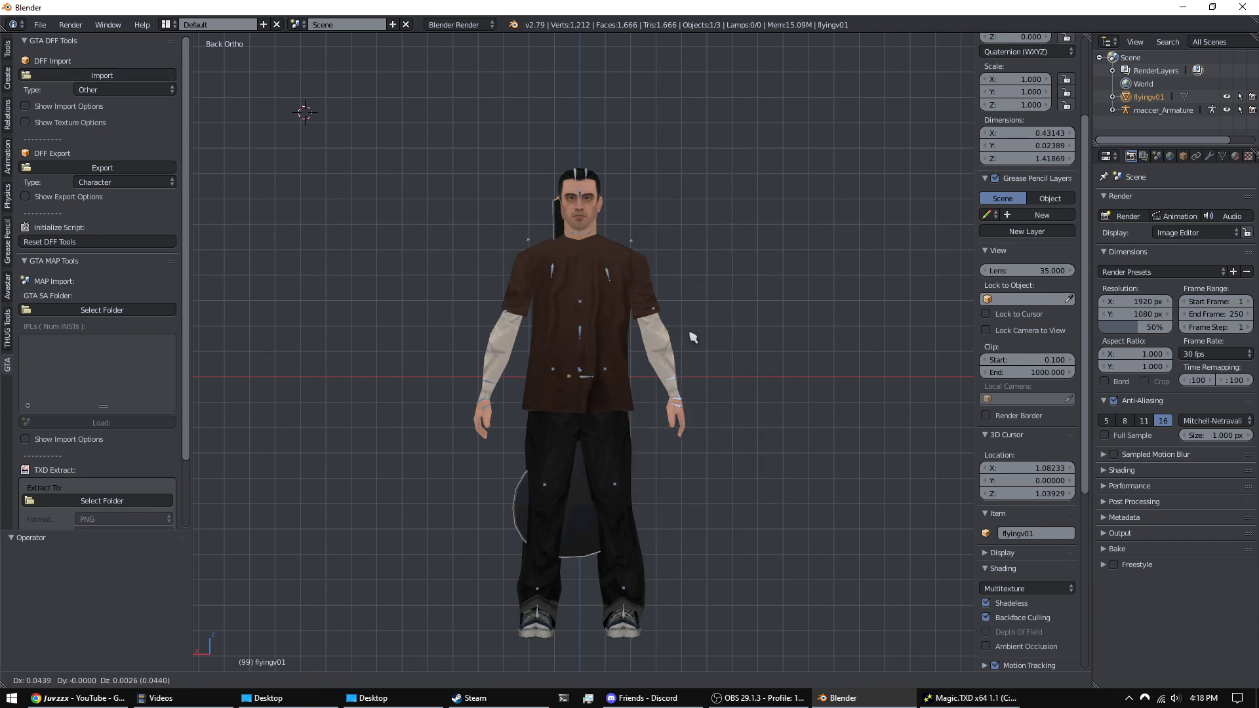
left_click(865, 329)
- Move the flyingv01 guitar a further 3.146 units or so along negative X, well clear of the character
middle_click_drag(865, 329, 674, 317)
scroll(798, 354, "down", 3)
scroll(700, 320, "up", 2)
right_click(499, 308)
middle_click_drag(498, 308, 616, 320)
scroll(616, 317, "down", 3)
scroll(616, 331, "down", 2)
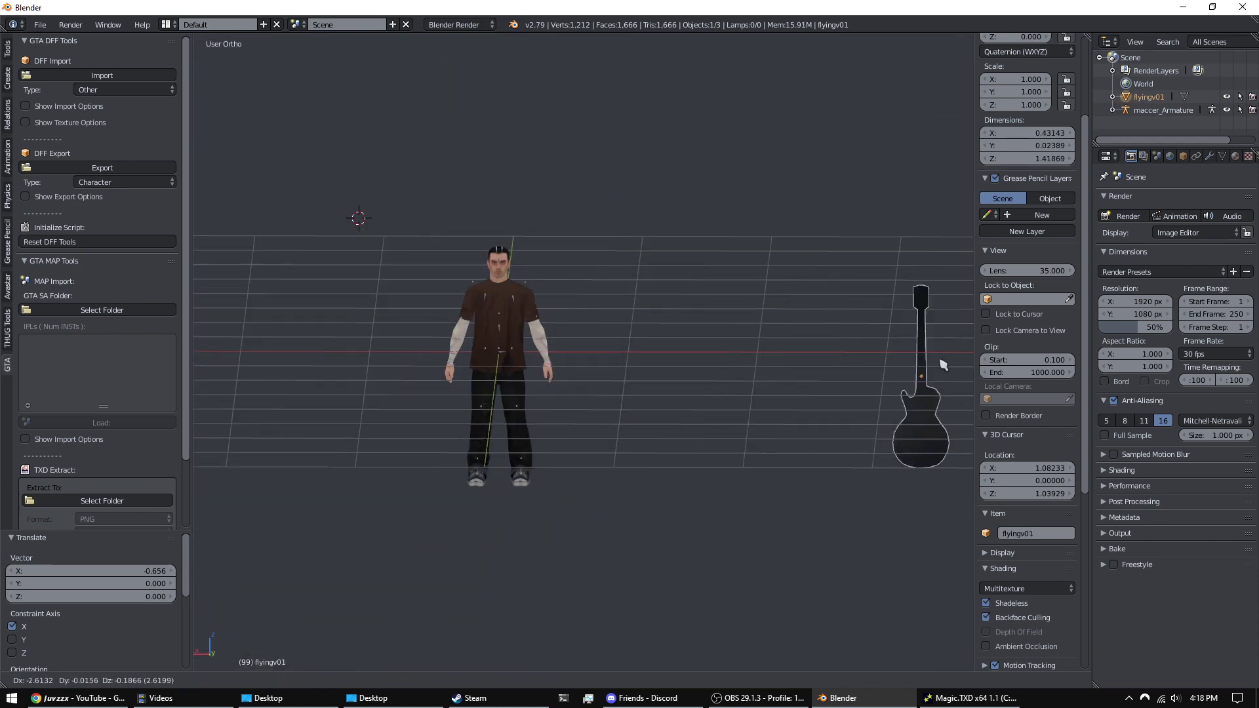
right_click(948, 337)
key("g")
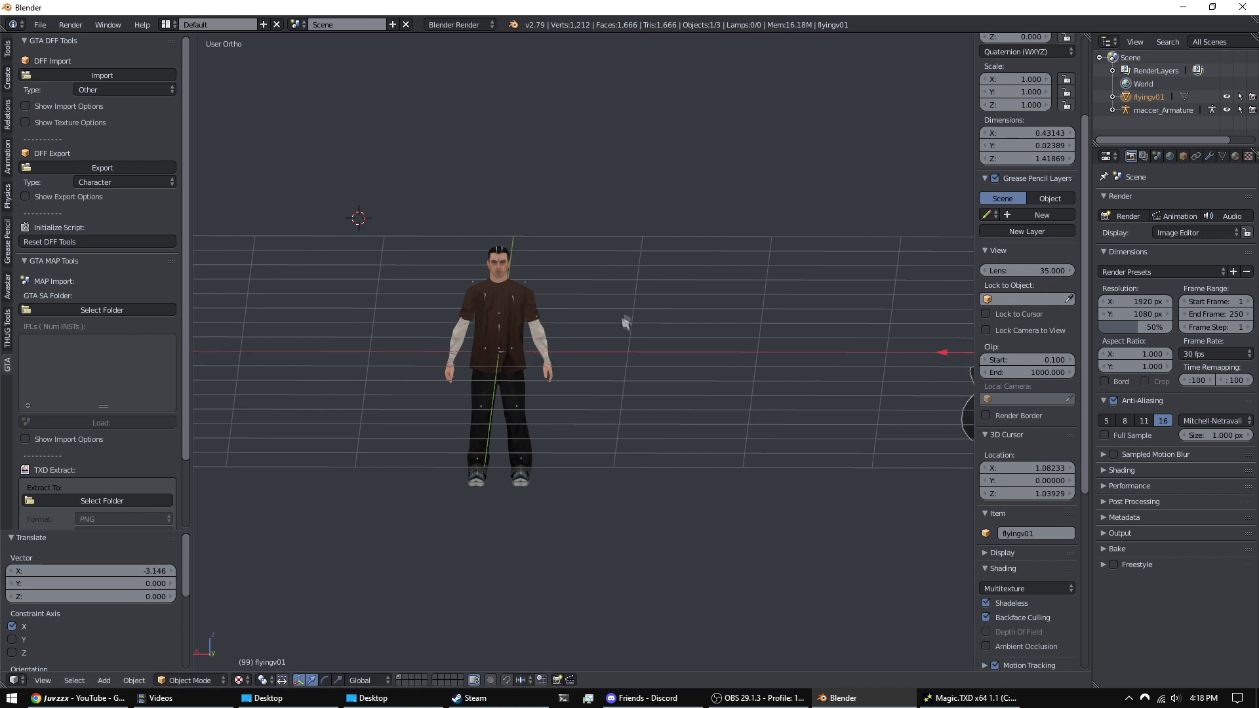
- Examine the guitar and the maccer character together in the viewport from several angles
key("KP_Decimal")
middle_click_drag(692, 318, 963, 325, "shift")
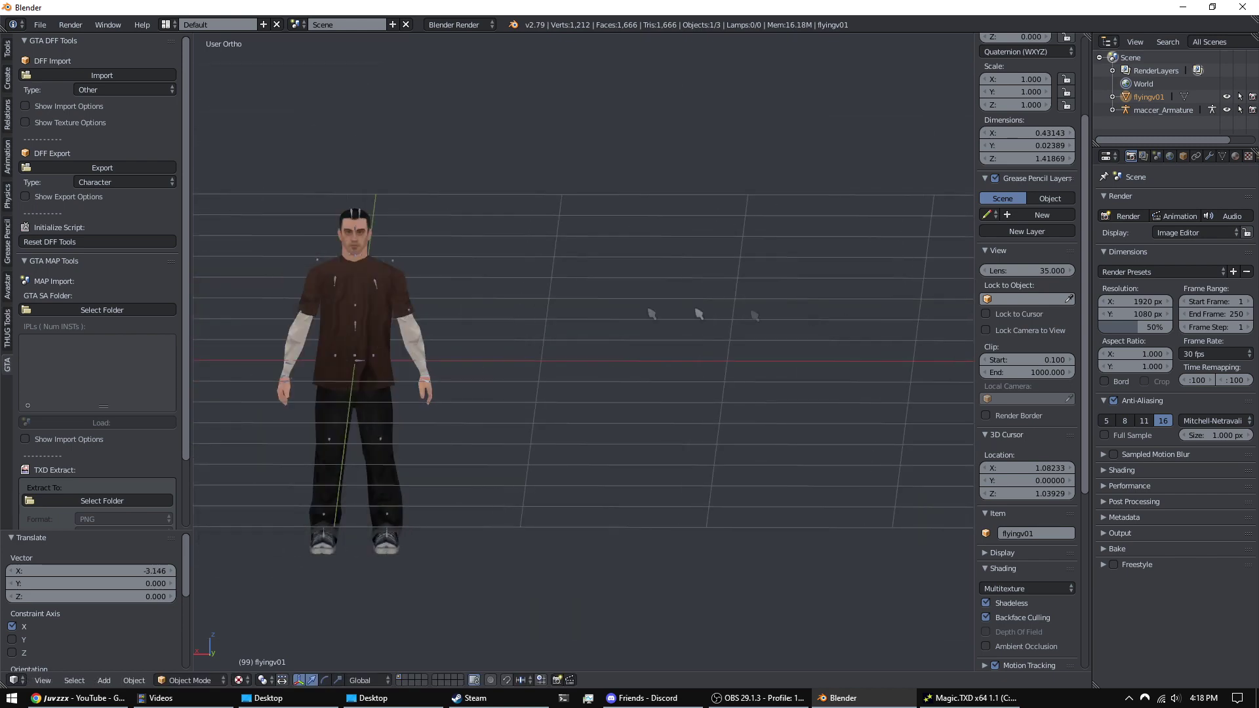
scroll(565, 312, "up", 5)
middle_click_drag(410, 282, 648, 299, "shift")
scroll(473, 282, "up", 3)
scroll(680, 353, "up", 3)
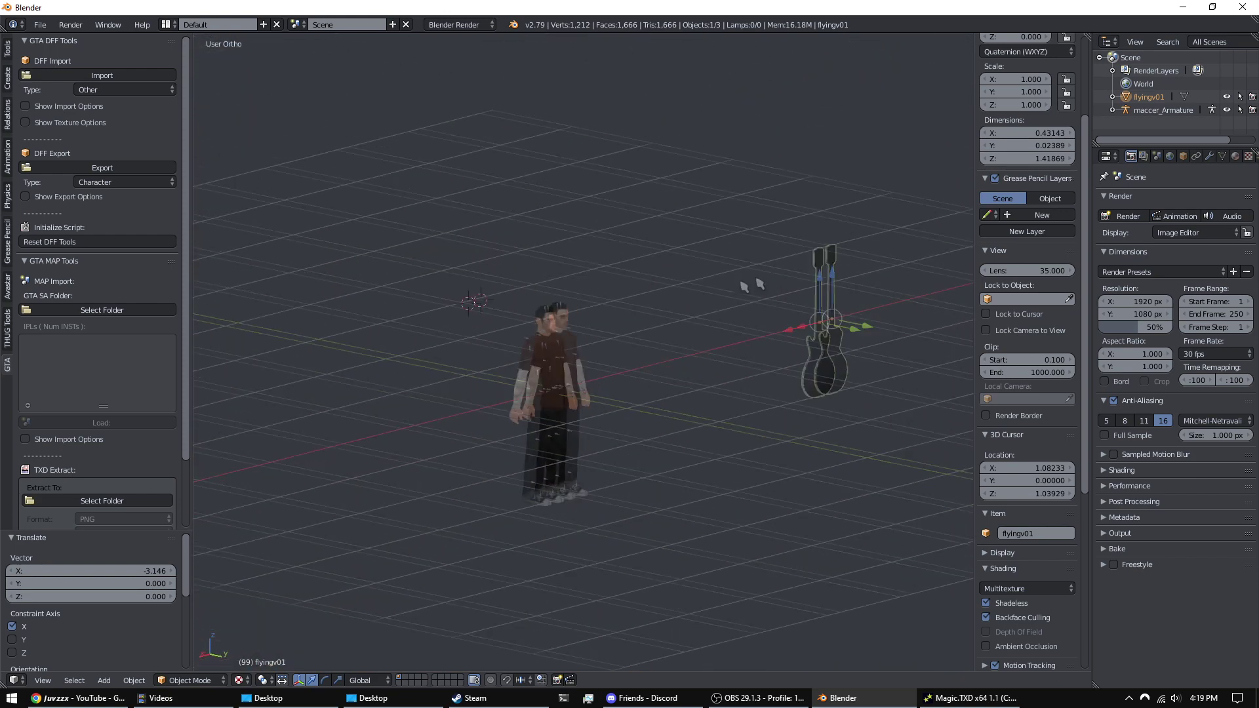
scroll(489, 394, "down", 6)
middle_click_drag(489, 393, 714, 284)
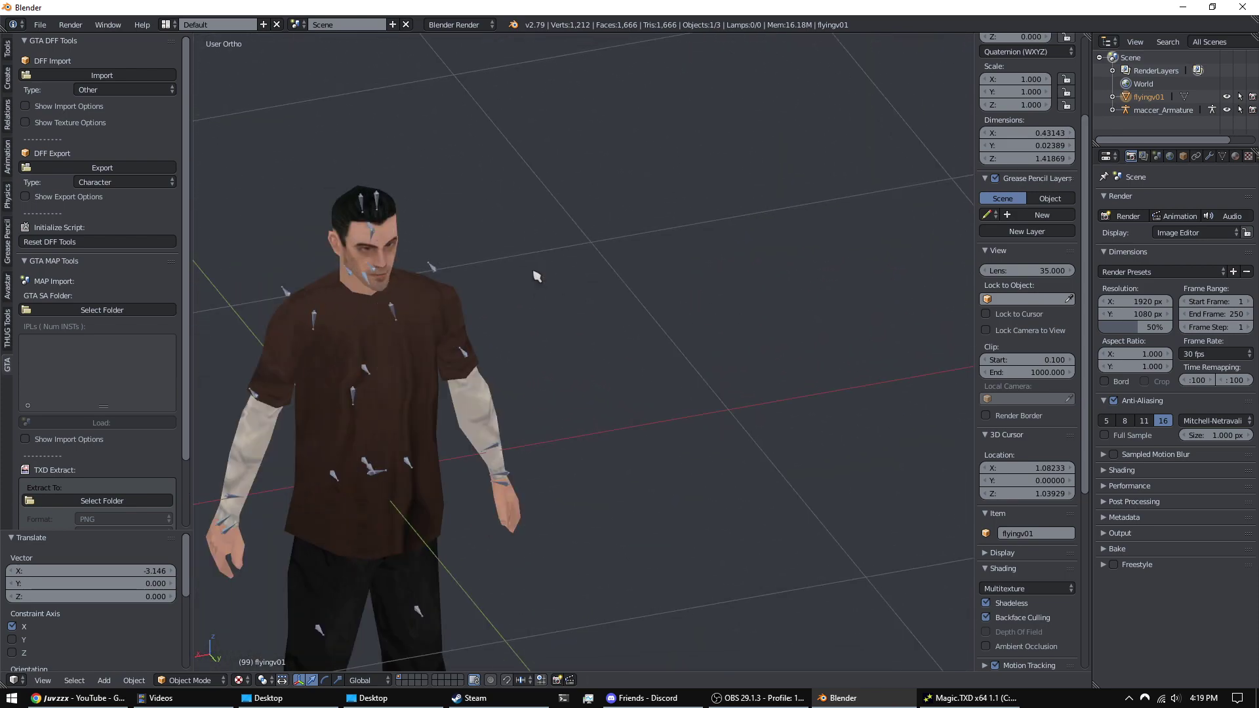
- Examine the character's shirt up close, including the underside of its hem above the trousers
scroll(527, 278, "up", 6)
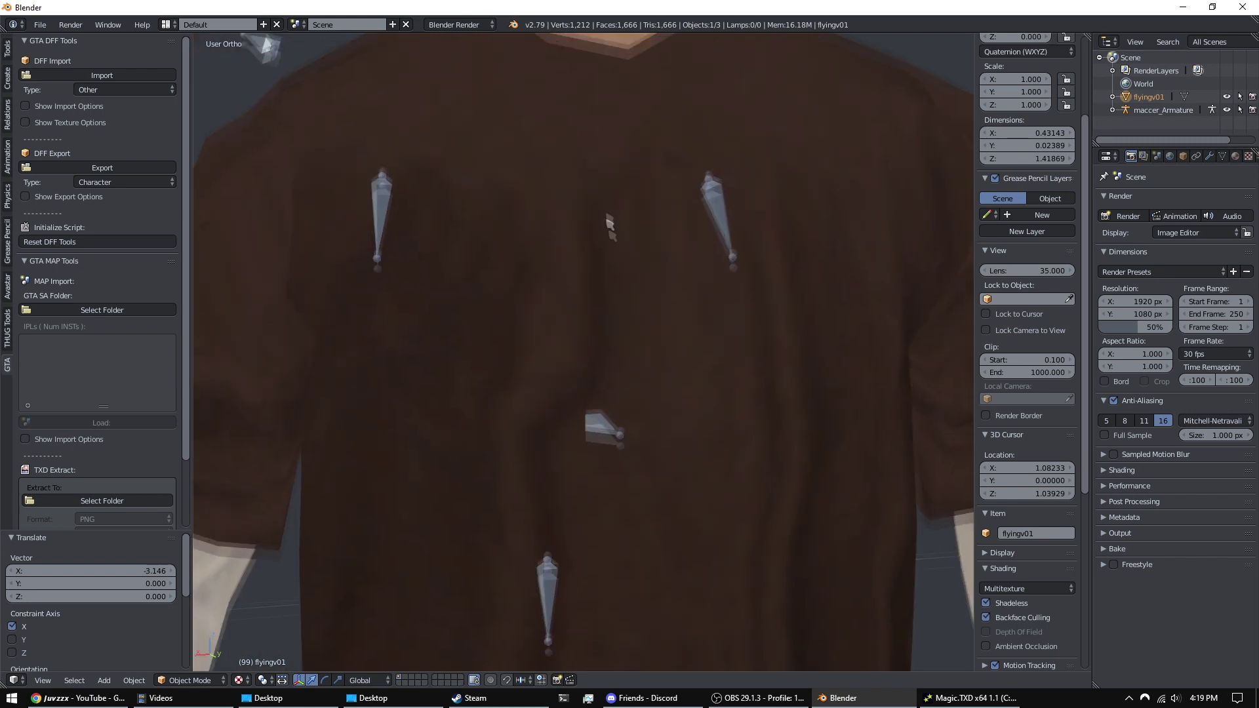
scroll(611, 212, "down", 4)
middle_click_drag(618, 289, 518, 228)
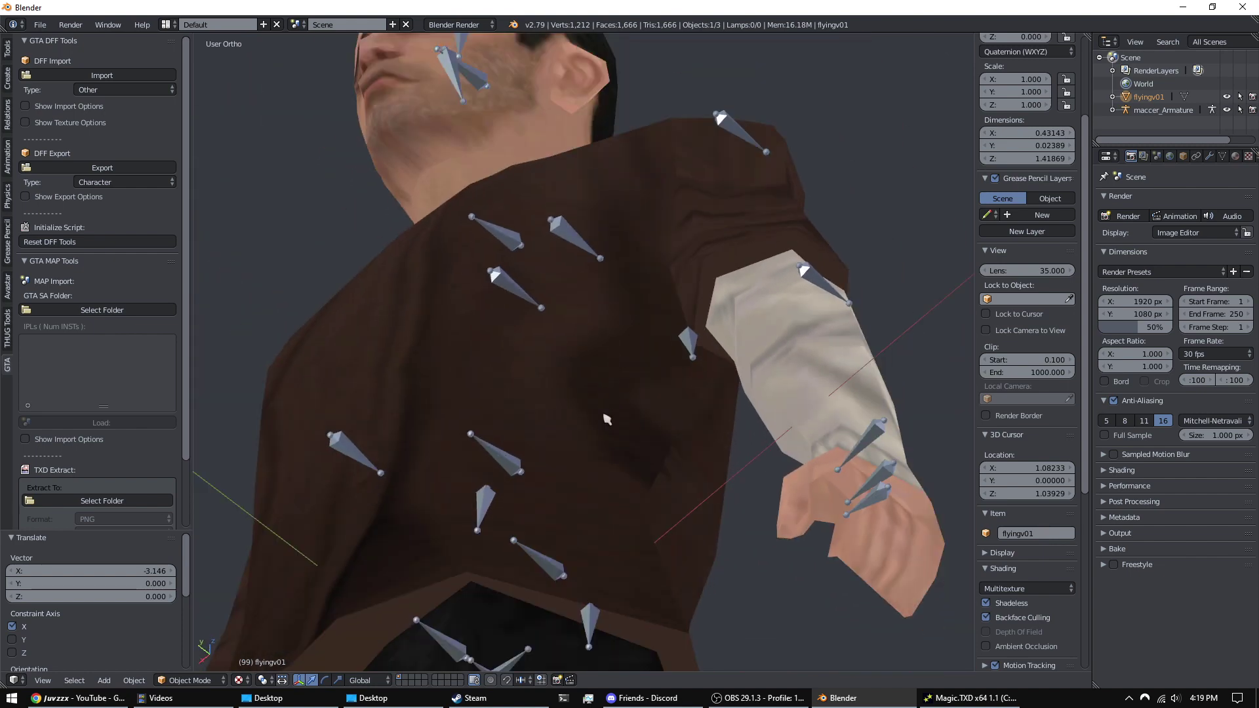
middle_click_drag(654, 278, 629, 236)
scroll(619, 217, "up", 6)
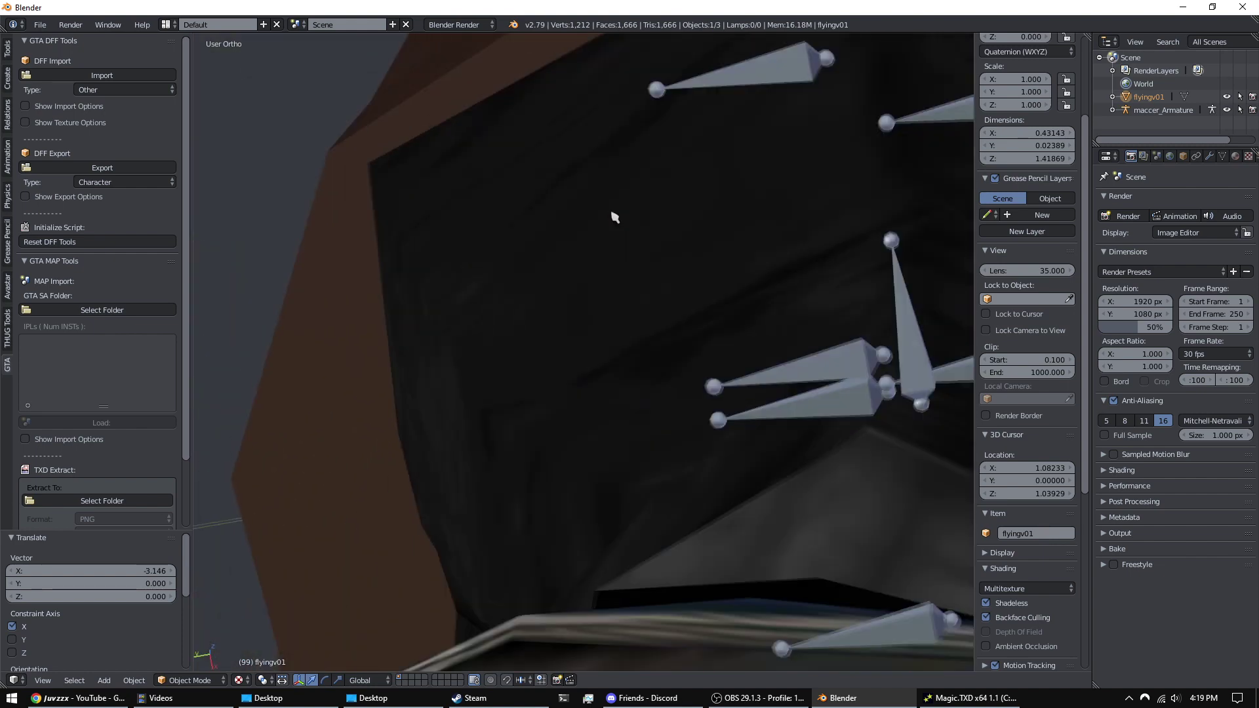
key("ctrl+Up")
scroll(721, 288, "down", 4)
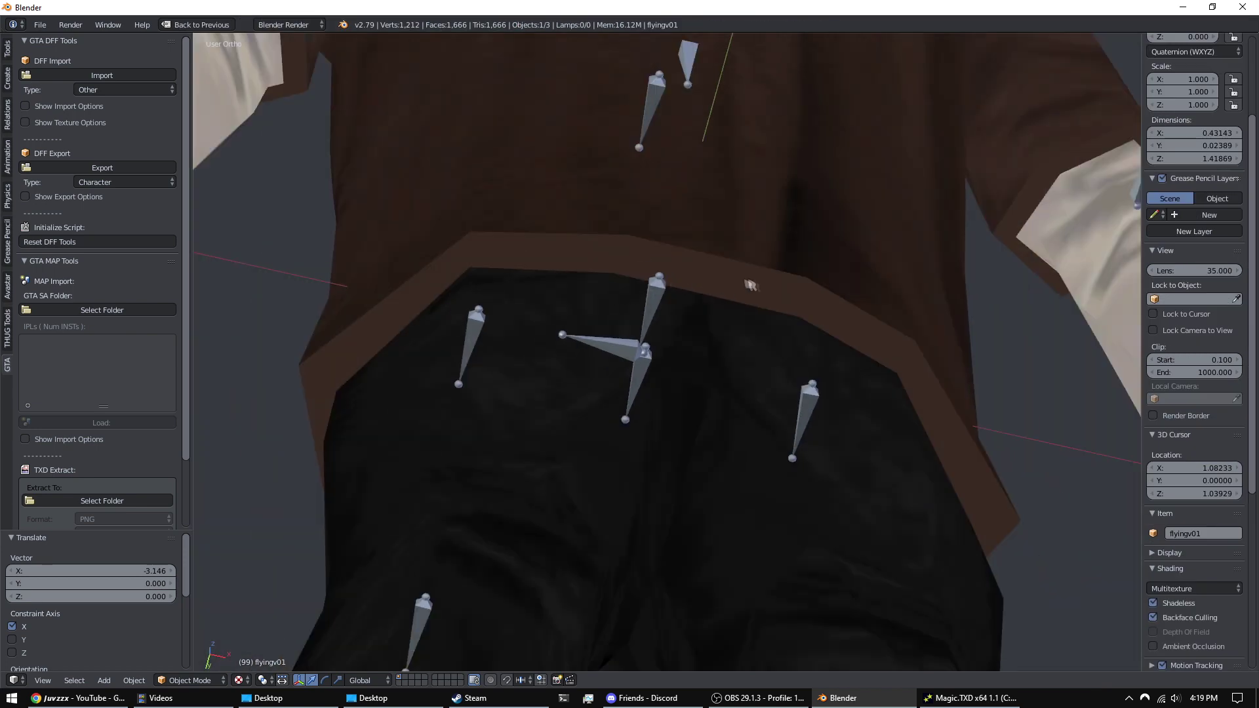
key("space")
middle_click_drag(757, 300, 645, 313)
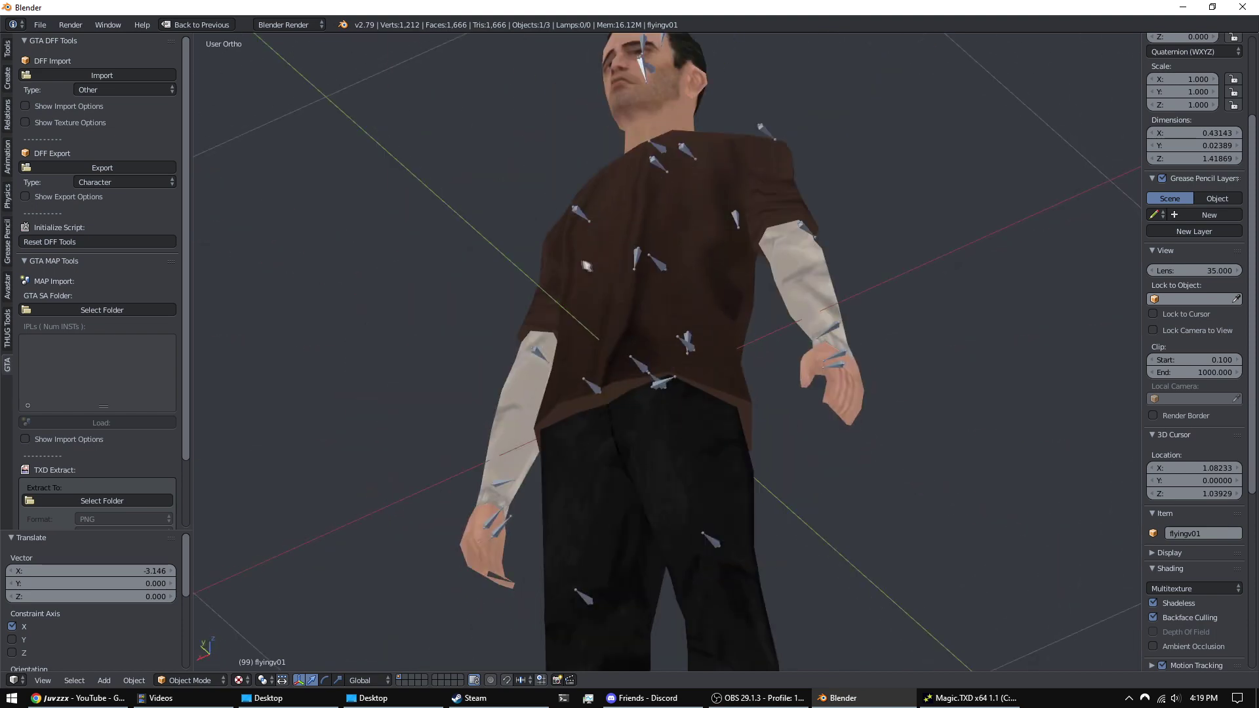
key("ctrl+Up")
- Select the maccer mesh, enter Edit Mode and select a single vertex on the shirt's front hem
key("Tab")
scroll(688, 377, "up", 4)
middle_click_drag(688, 376, 554, 380)
key("Tab")
right_click(577, 364)
scroll(582, 362, "down", 4)
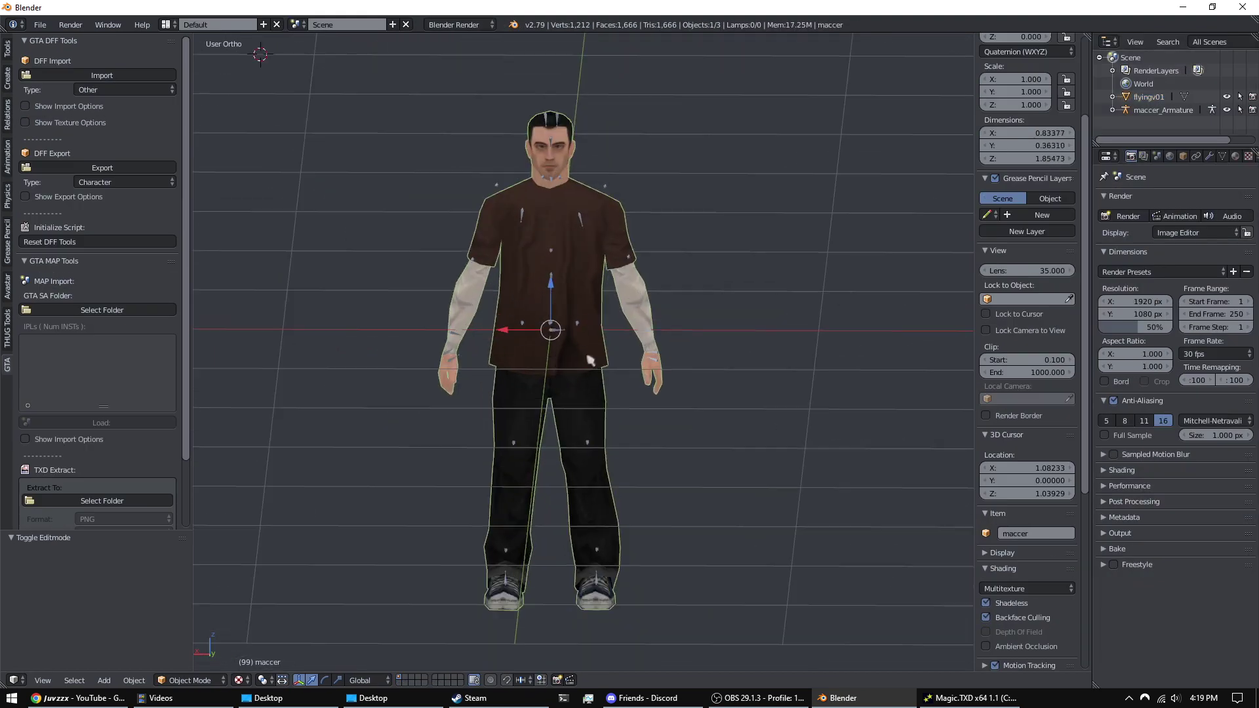
key("Tab")
scroll(621, 341, "up", 2)
middle_click_drag(664, 371, 623, 318, "shift")
right_click(633, 385)
middle_click_drag(633, 386, 672, 277)
scroll(682, 317, "up", 3)
key("KP_Decimal")
scroll(686, 323, "up", 5)
scroll(686, 323, "down", 1)
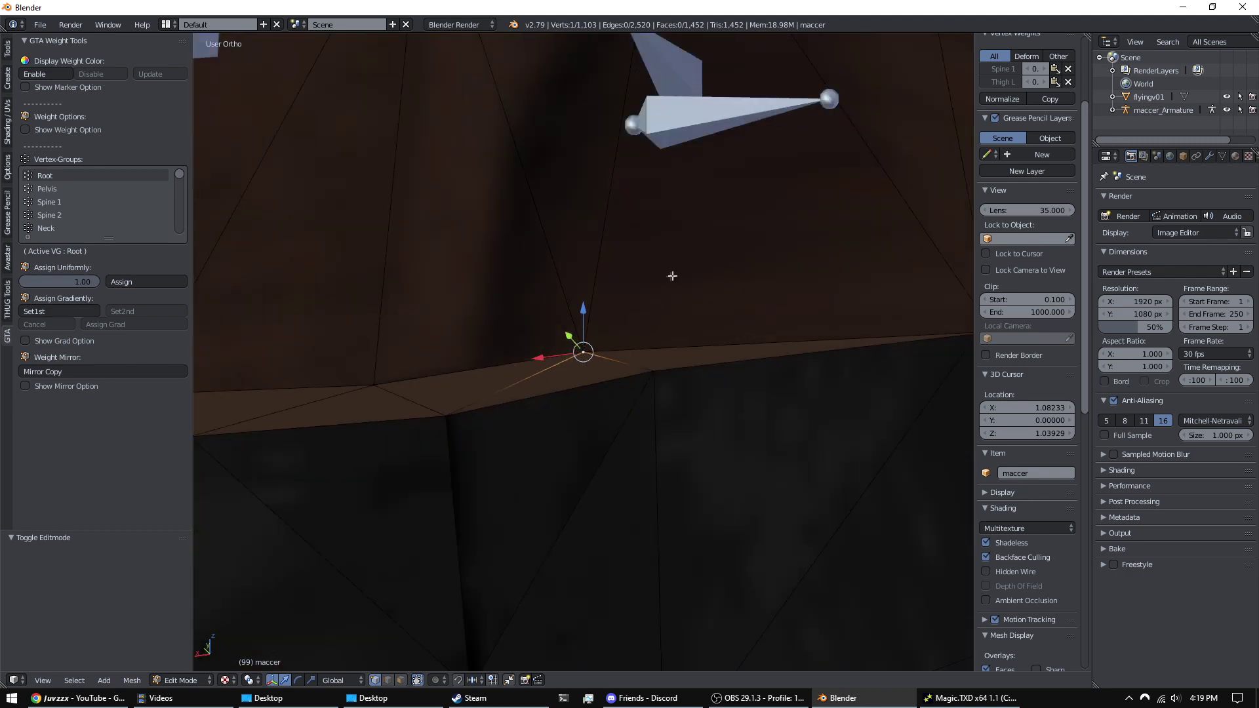
- Pull overlapping vertices on the shirt's front hem apart to demonstrate the split mesh, and undo the moves
scroll(672, 277, "down", 8)
scroll(636, 253, "up", 8)
mouse_move(635, 252)
middle_mouse_down()
mouse_move(646, 188)
mouse_move(611, 255)
mouse_move(597, 258)
middle_mouse_up()
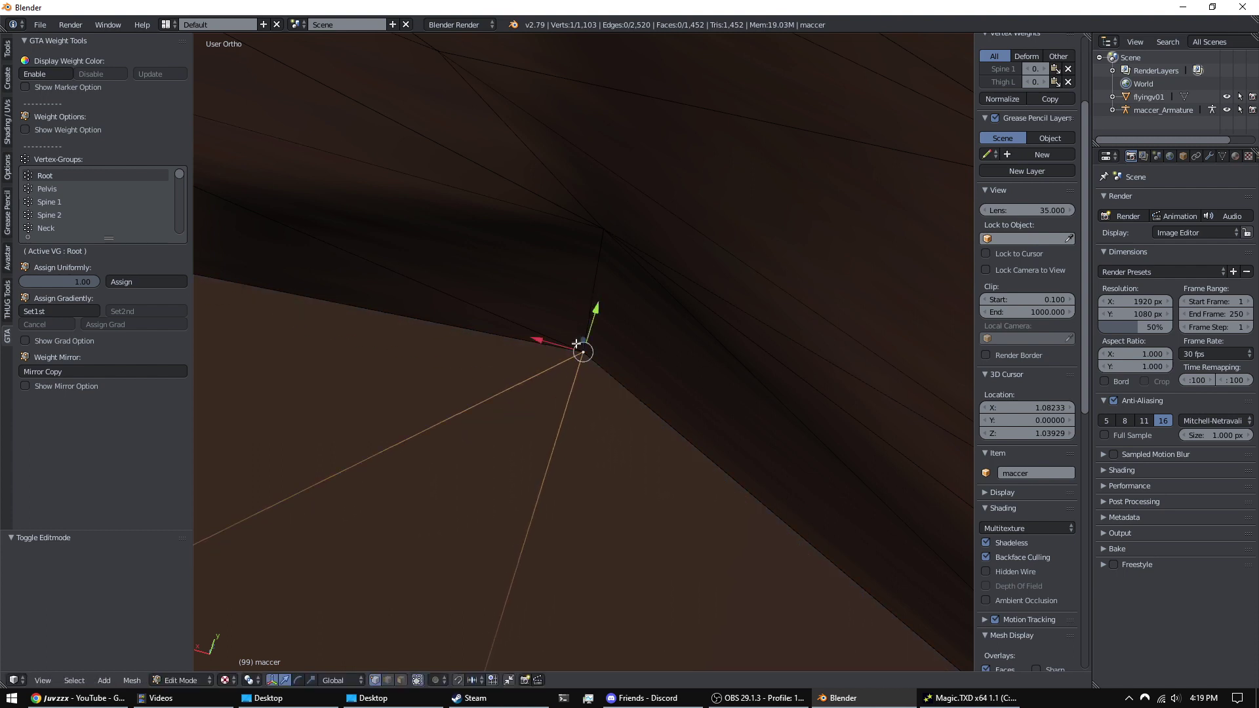
left_click_drag(581, 346, 567, 372)
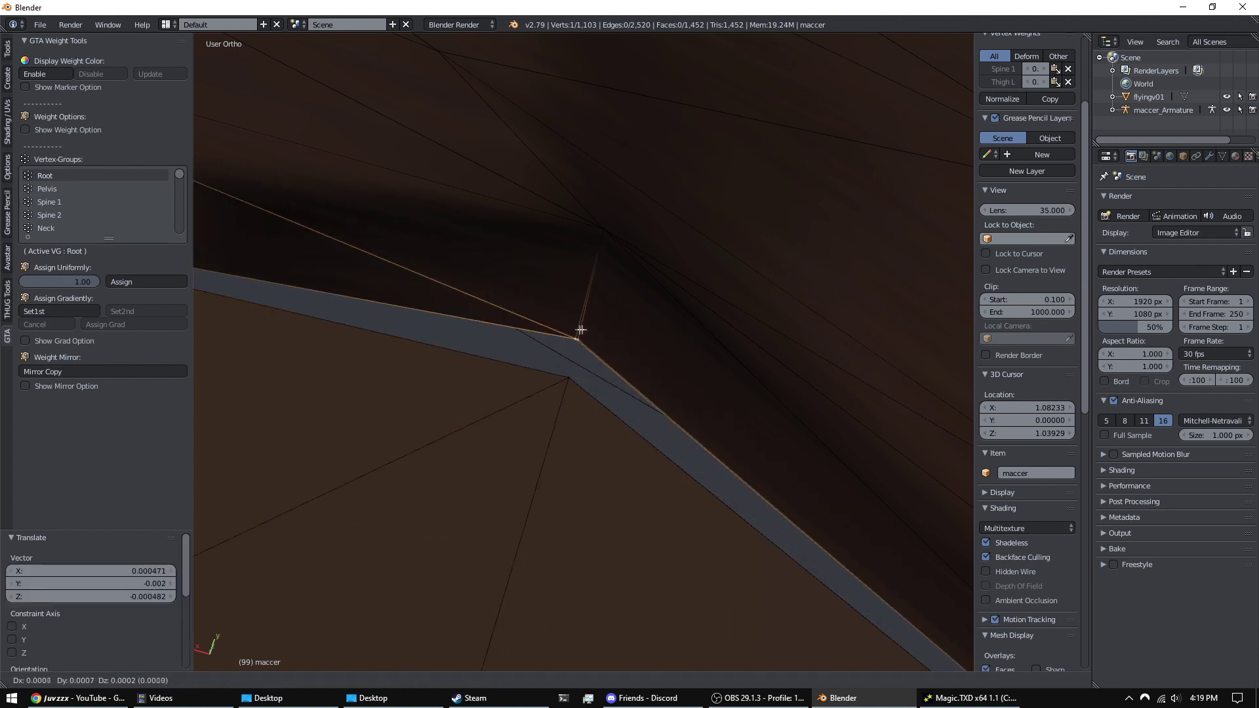
key("ctrl+z")
key("g")
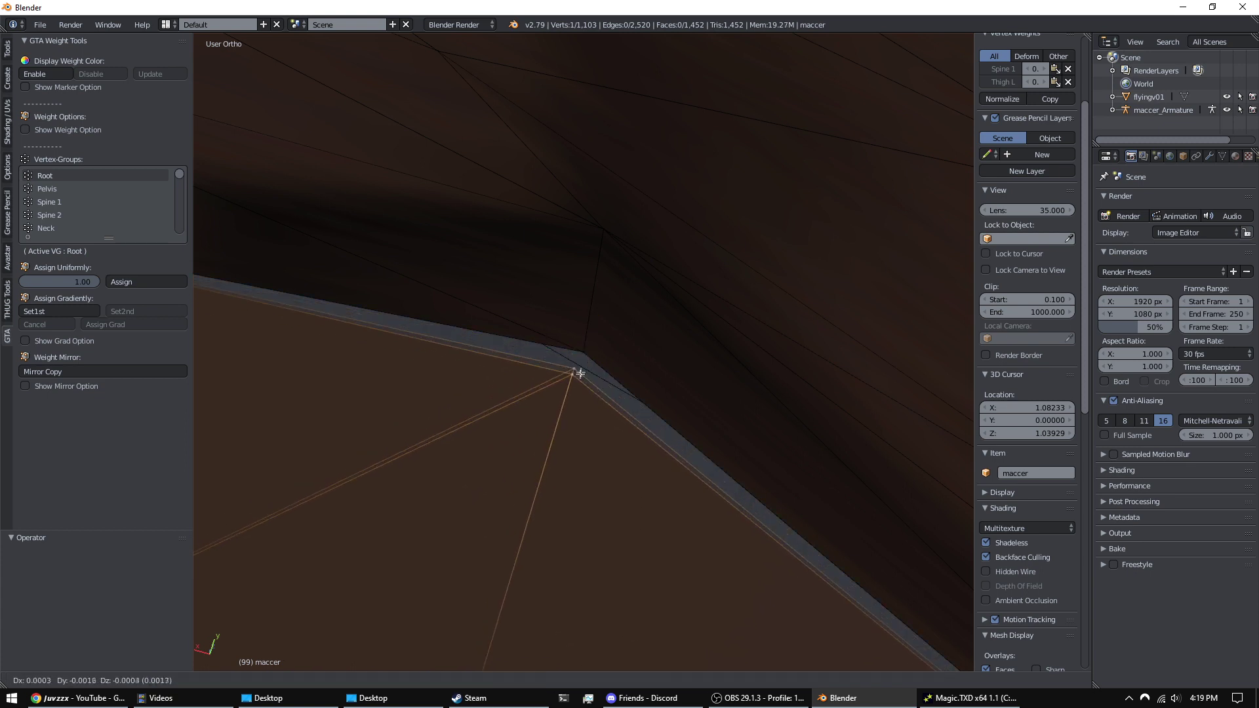
left_click(573, 370)
middle_click_drag(570, 374, 543, 268, "shift")
right_click(620, 343)
middle_click_drag(629, 309, 554, 441)
key("ctrl+z")
key("ctrl+z")
- Toggle the selection of all maccer vertices in the back view and return to Object Mode
scroll(655, 309, "down", 16)
key("ctrl+KP_1")
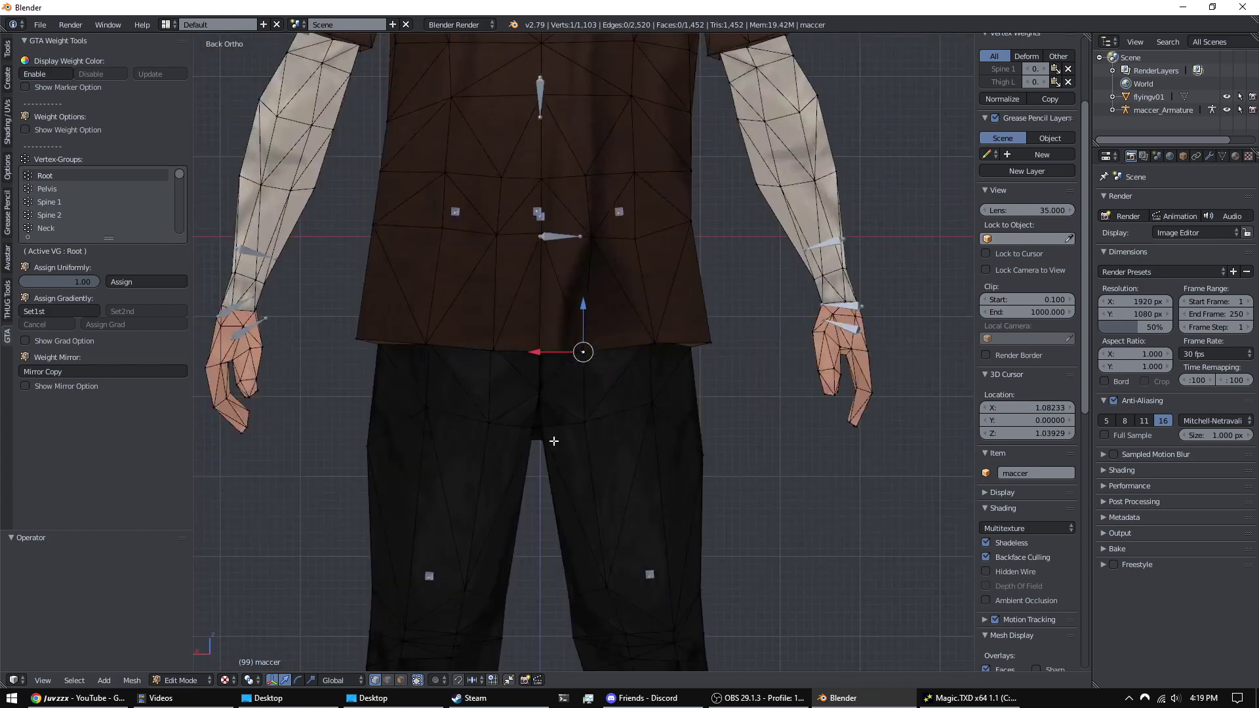
scroll(657, 295, "down", 5)
key("a")
scroll(658, 293, "down", 3)
key("a")
key("a")
key("a")
scroll(660, 287, "up", 2)
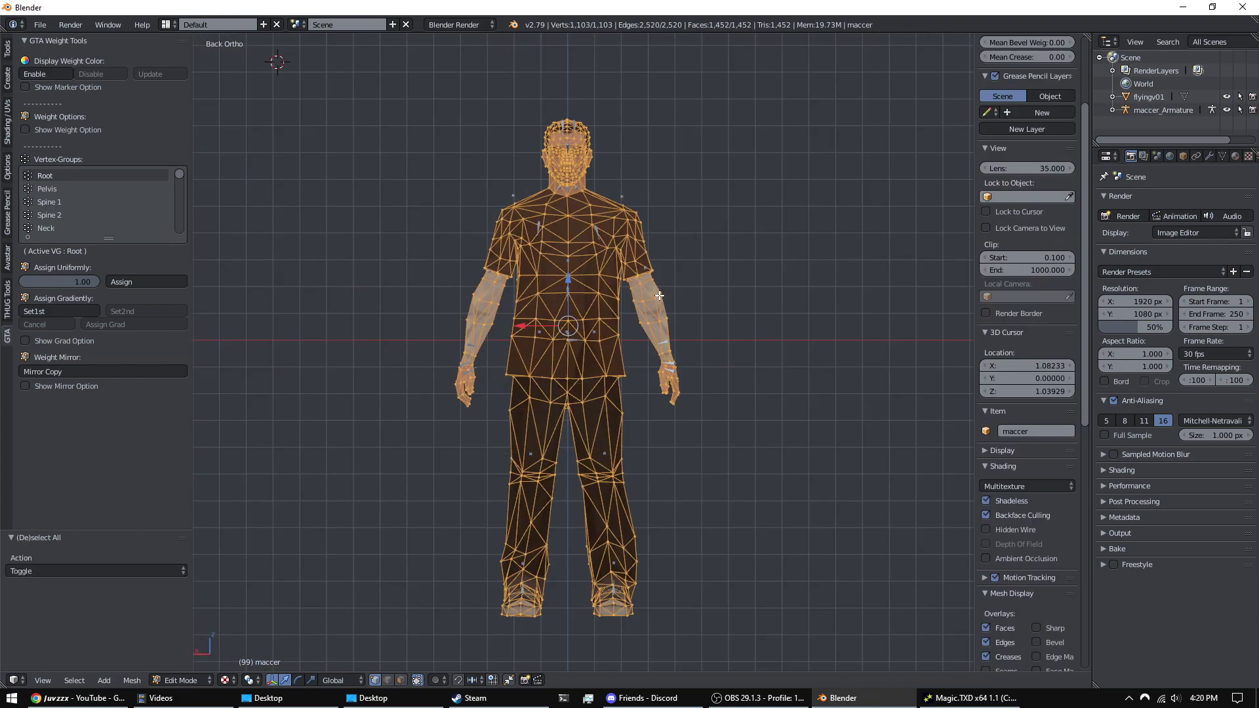
key("a")
scroll(660, 292, "up", 1)
scroll(660, 291, "down", 2)
key("Tab")
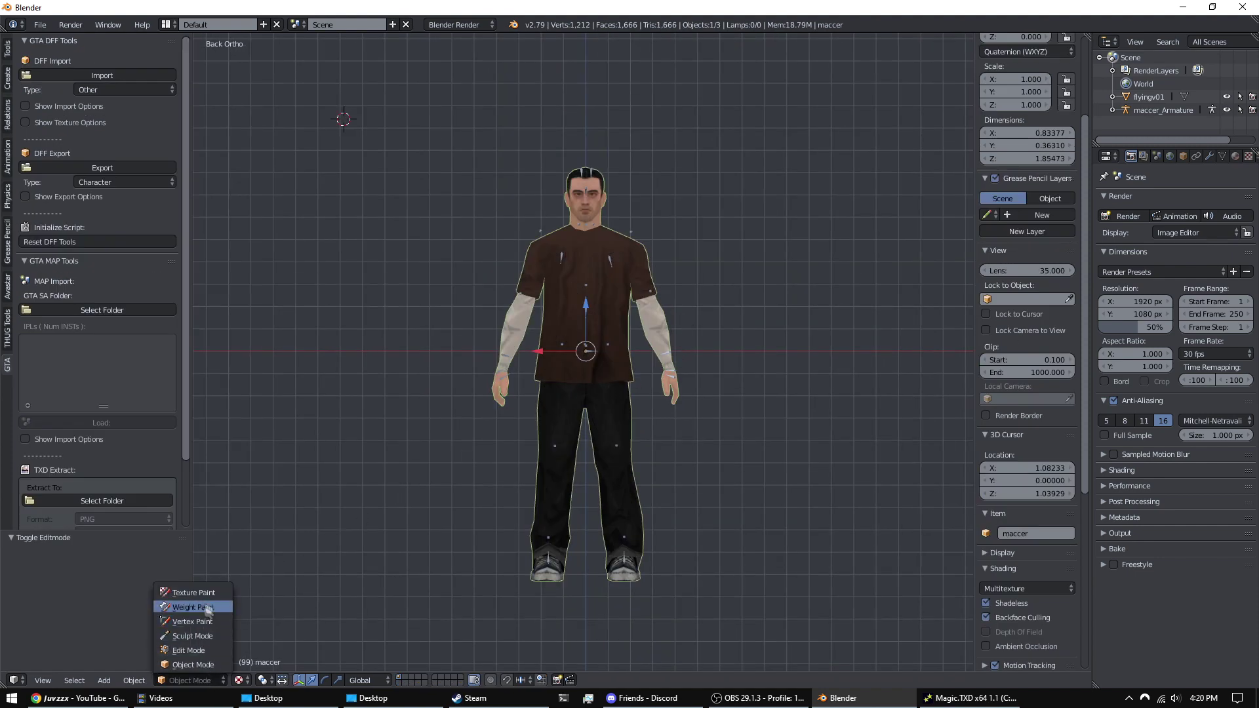
- Switch the maccer mesh to Edit Mode, toggle its full selection and switch back to Object Mode
left_click(188, 650)
key("a")
key("a")
left_click(189, 681)
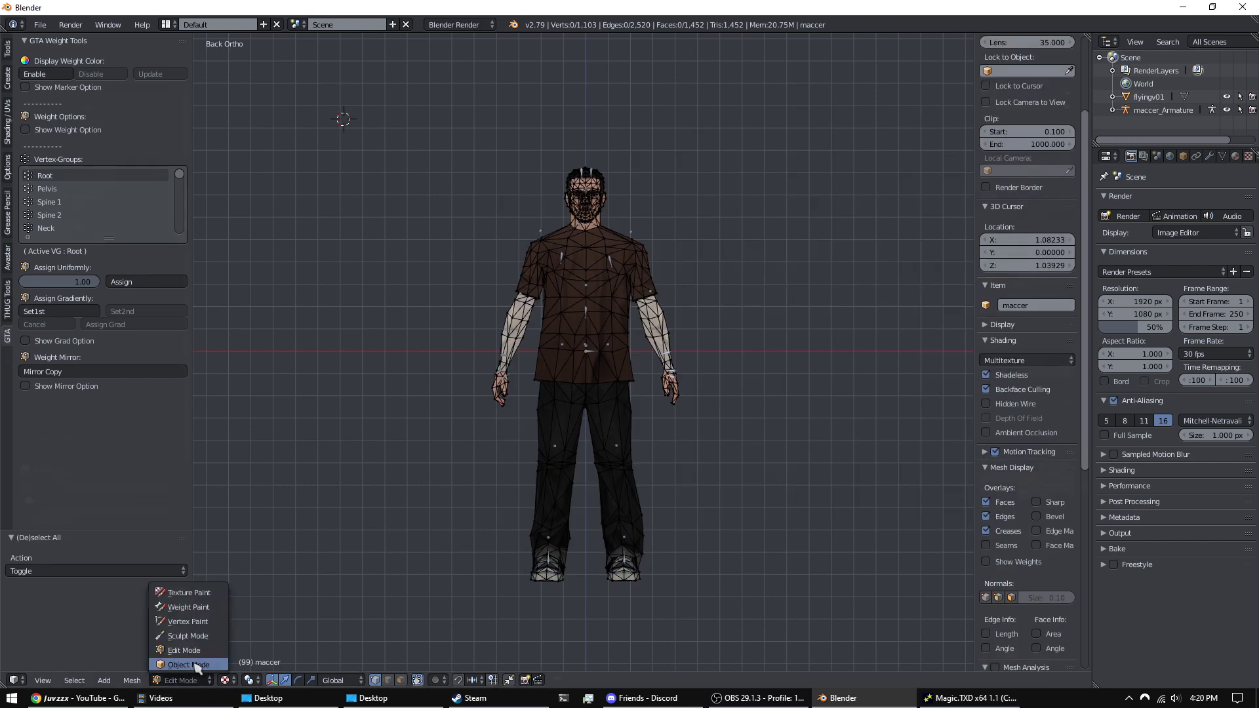
left_click(188, 665)
- Put the maccer mesh back into Edit Mode with all of its vertices deselected
key("Tab")
key("Tab")
key("Tab")
key("Tab")
key("Tab")
key("Tab")
key("Tab")
key("a")
key("a")
scroll(649, 286, "up", 2)
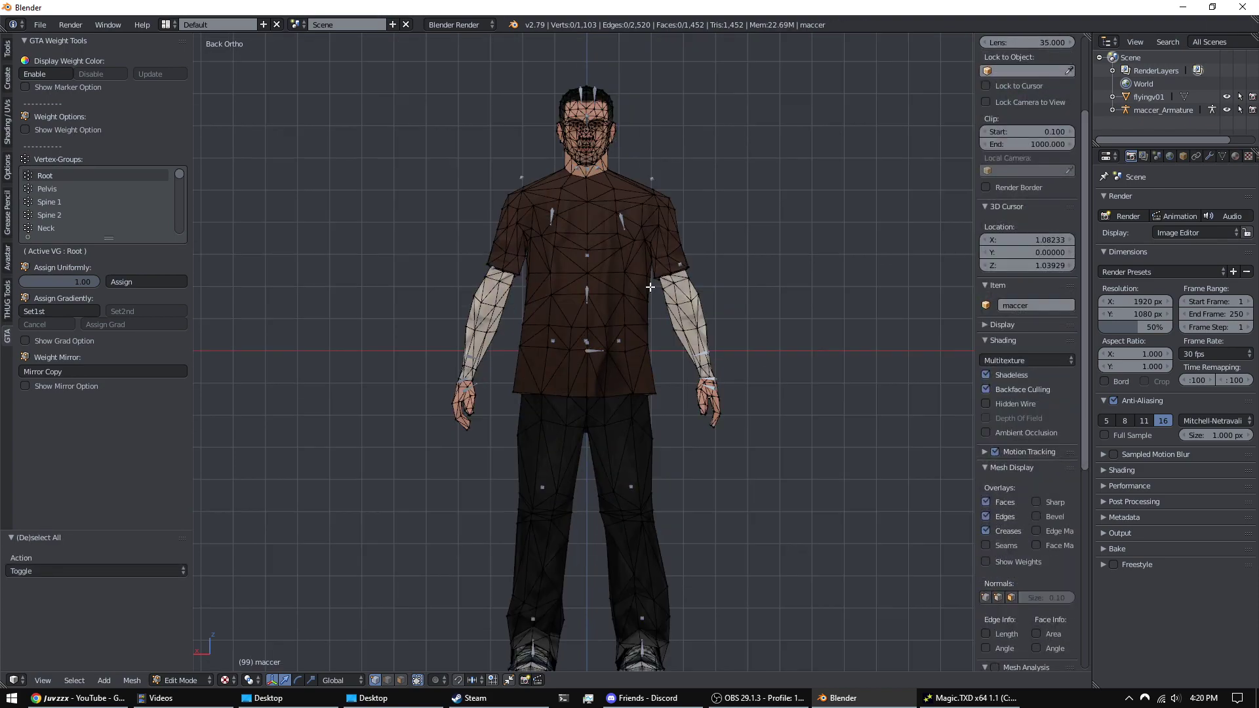
scroll(650, 287, "down", 1)
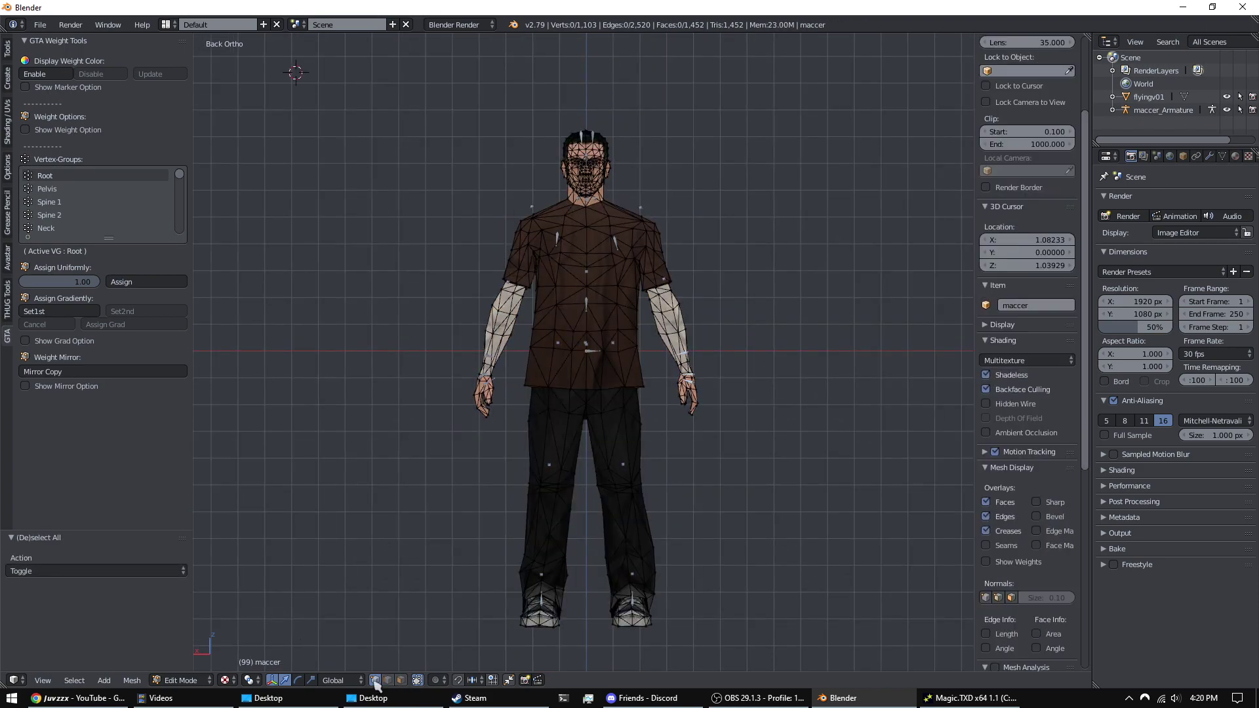
- Select every vertex of the maccer mesh and run Remove Doubles on the selection twice
key("a")
scroll(725, 296, "down", 2)
middle_click_drag(724, 296, 553, 296)
key("ctrl+KP_1")
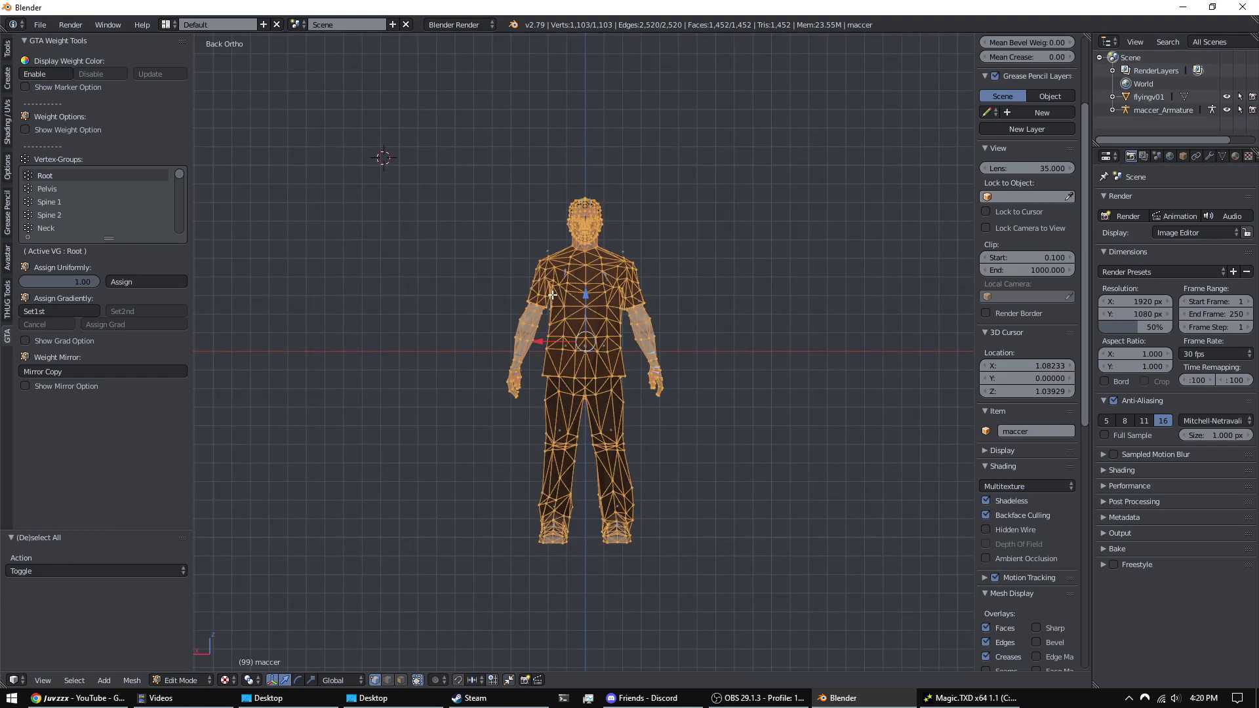
scroll(724, 216, "up", 4)
key("space")
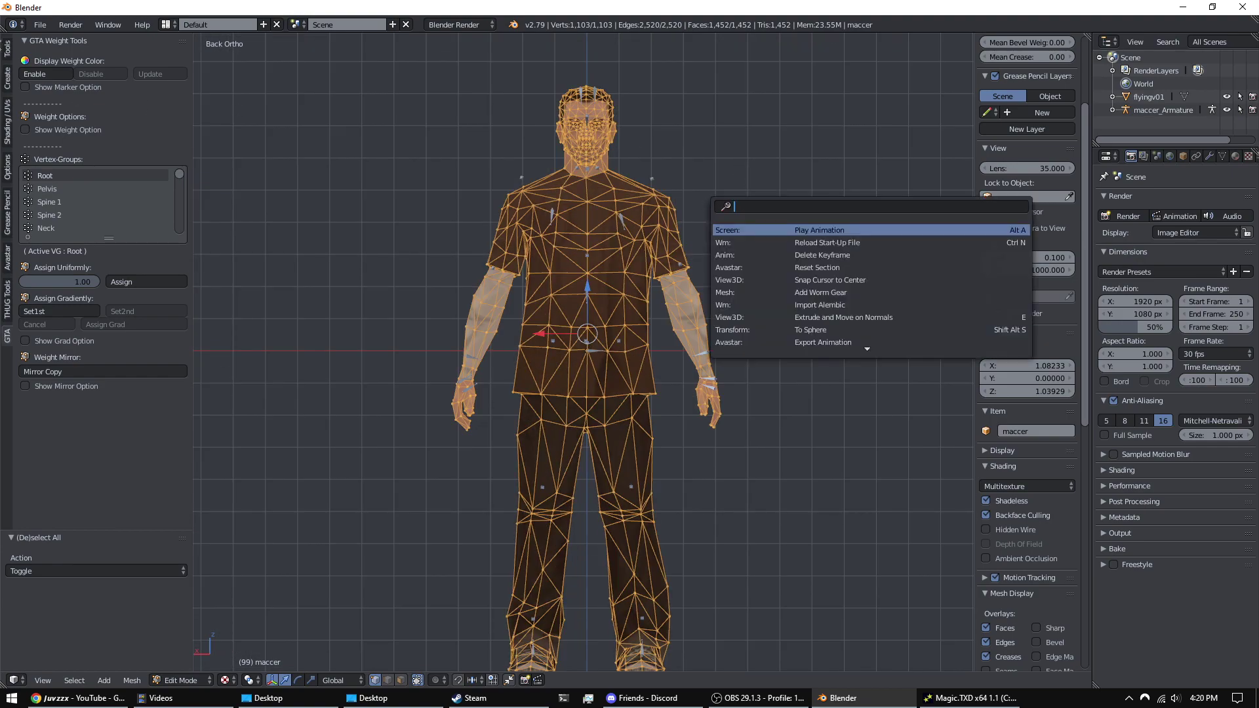
left_click(8, 47)
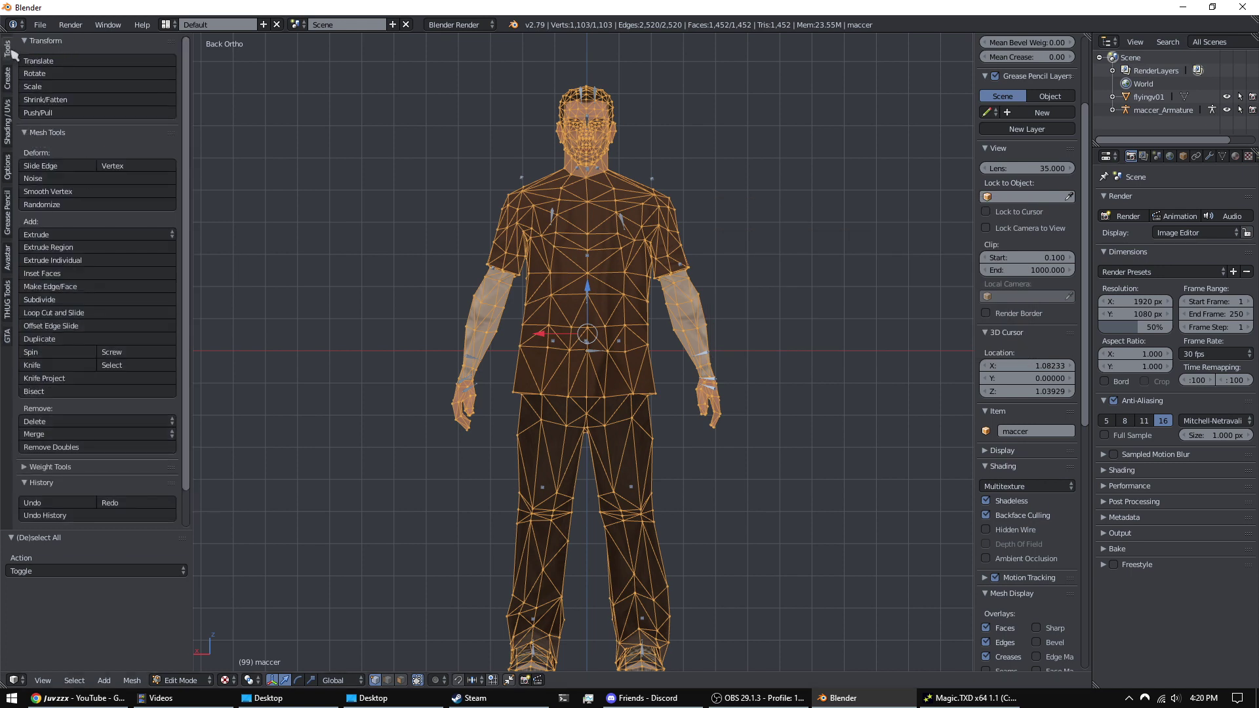
left_click(115, 447)
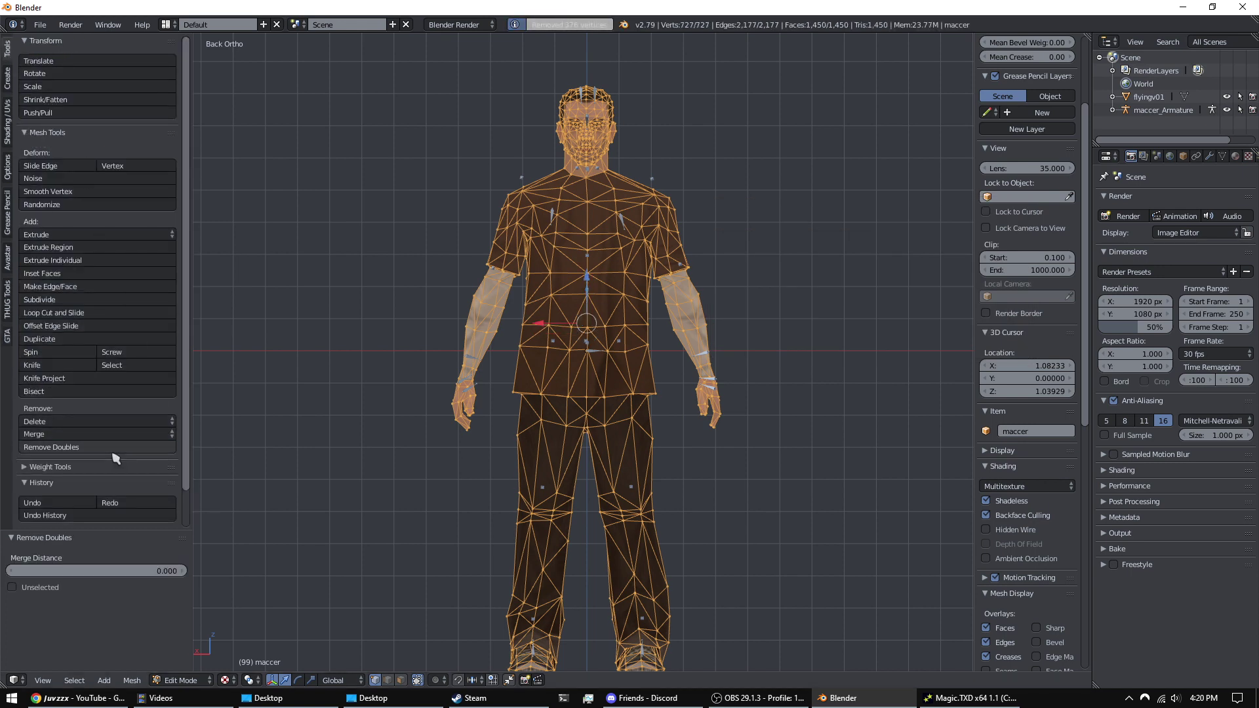
left_click(128, 447)
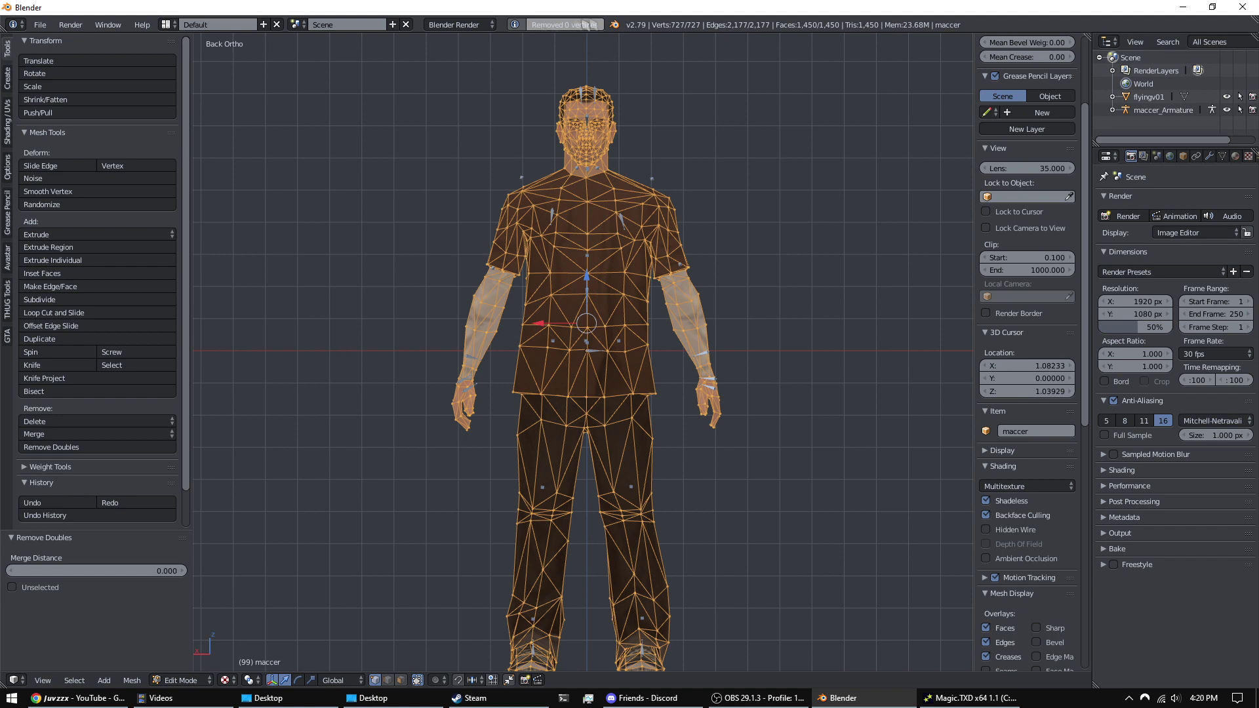
- Undo the Remove Doubles passes, reselect the whole maccer mesh and run Remove Doubles once more
key("ctrl+z")
key("ctrl+z")
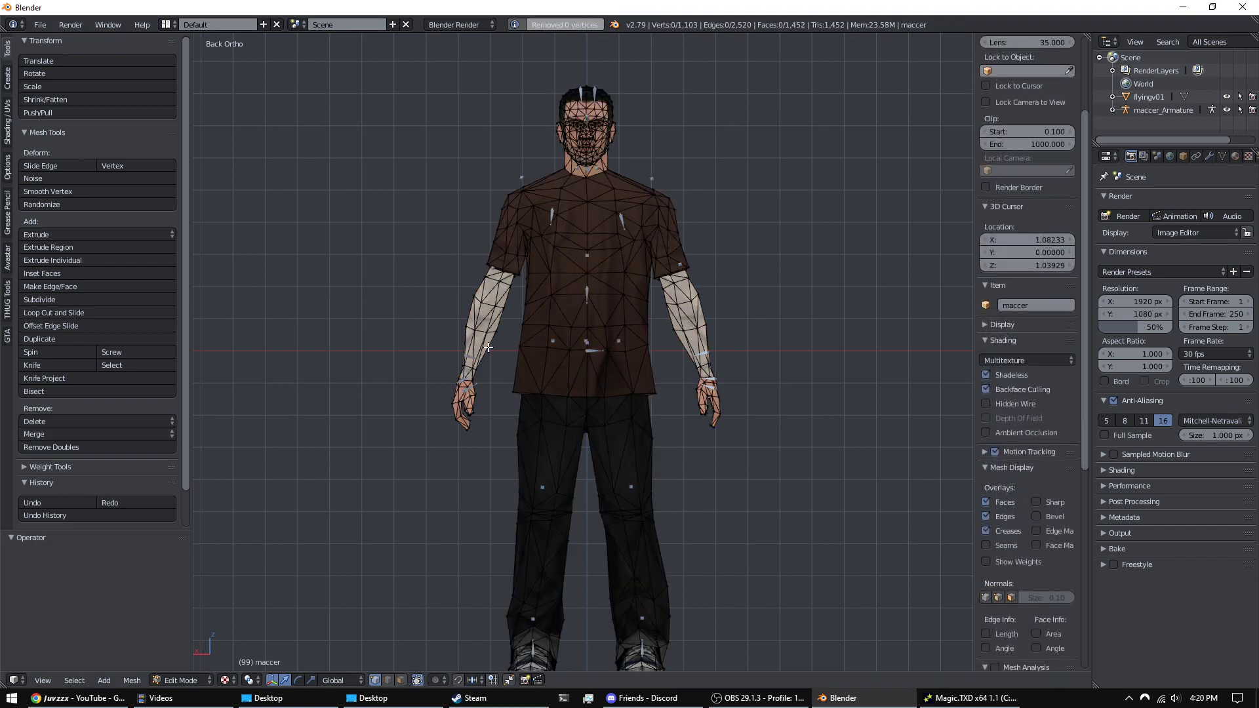
key("a")
left_click(92, 447)
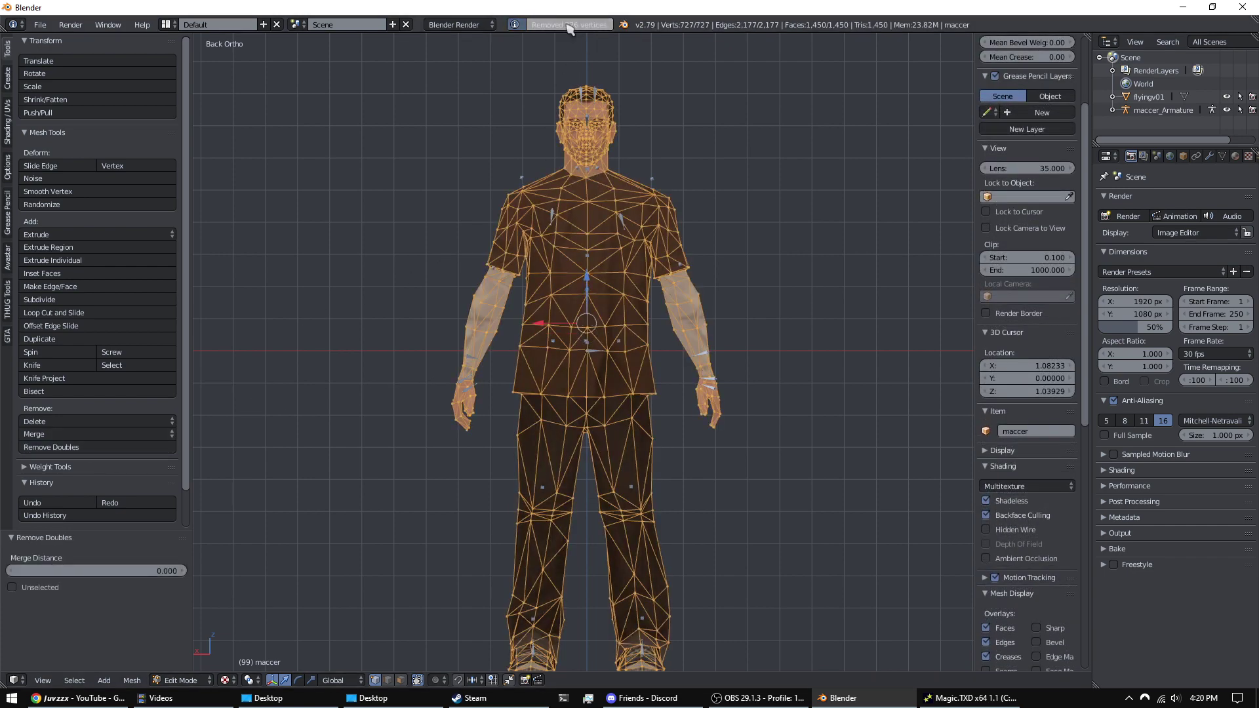
- Revert the Remove Doubles merge and pull a single split vertex away from the maccer shirt's lower hem
middle_click_drag(688, 196, 681, 181, "shift")
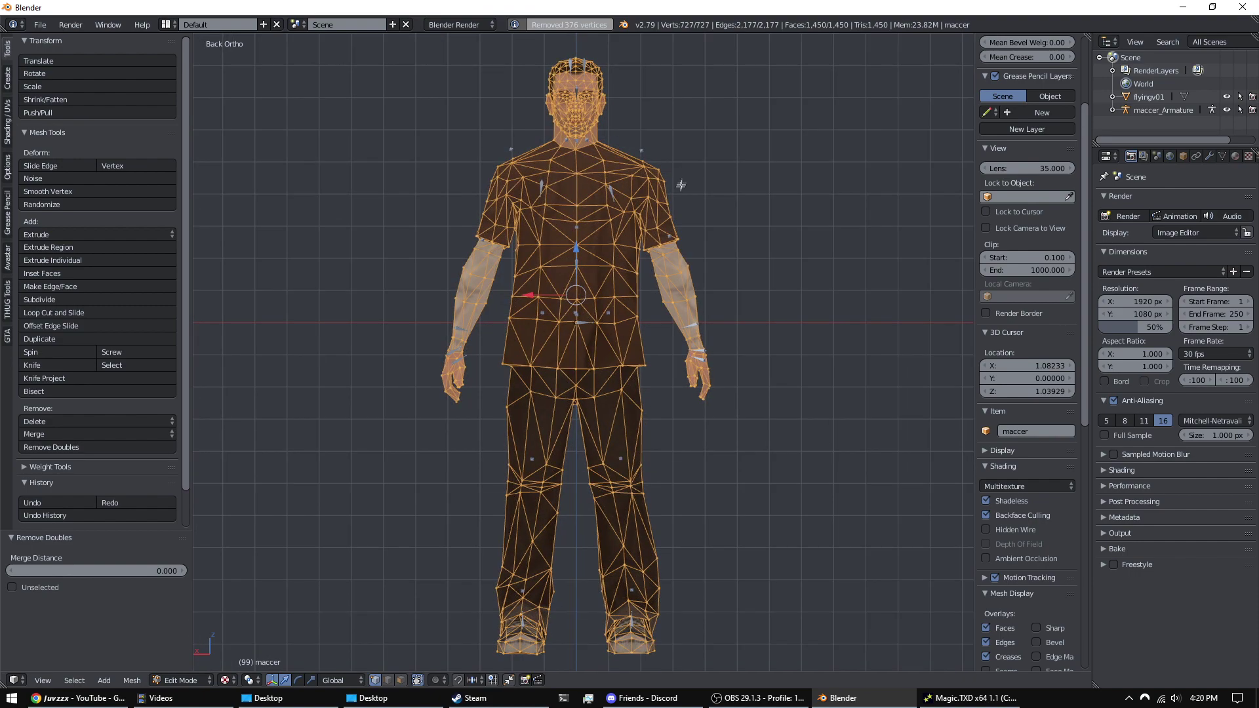
scroll(634, 347, "up", 3)
middle_click_drag(635, 346, 662, 295)
scroll(646, 314, "up", 7)
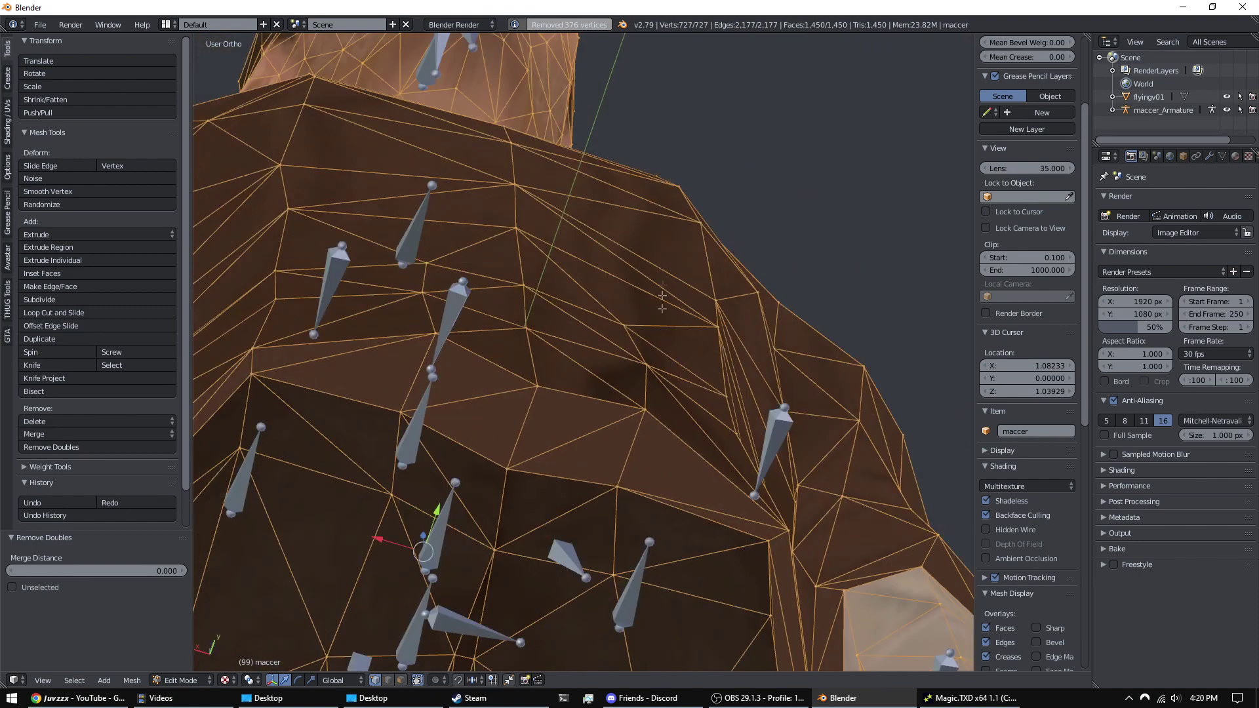
right_click(653, 403)
key("g")
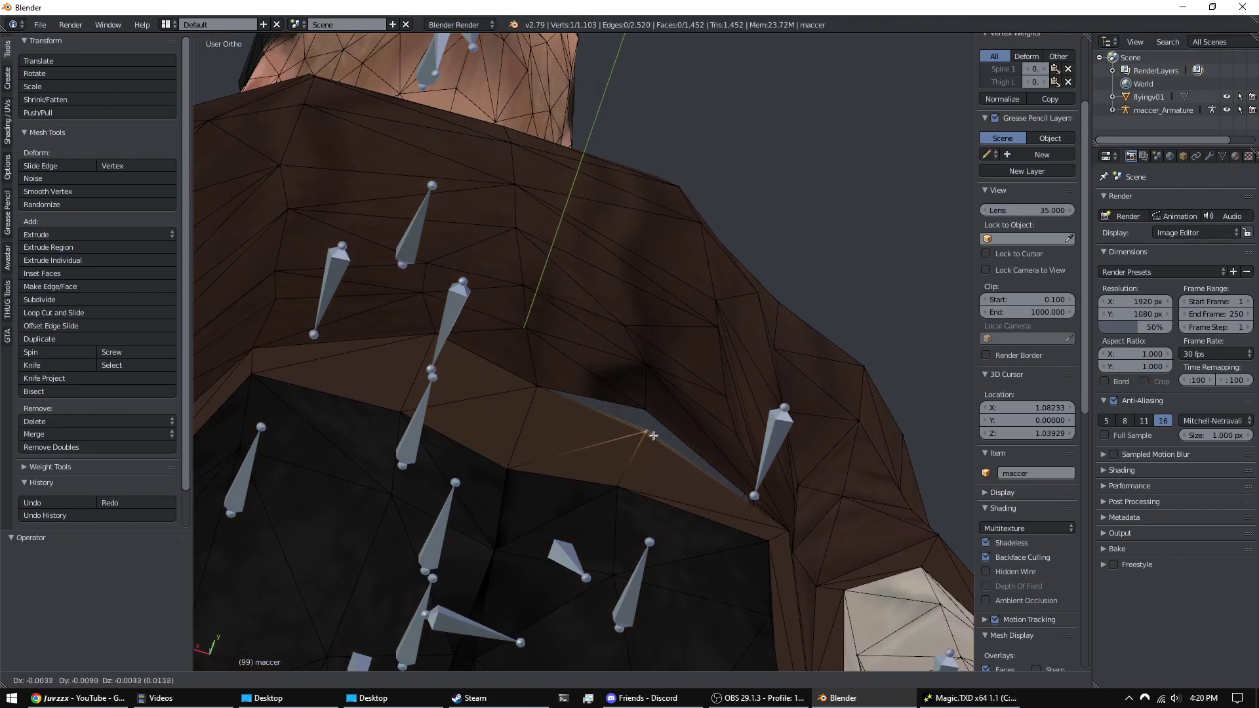
left_click(649, 434)
- Move the hem vertex again and pull its neighbouring vertex away to open a gap along the shirt hem
scroll(665, 422, "up", 5)
middle_click_drag(663, 422, 748, 459)
key("g")
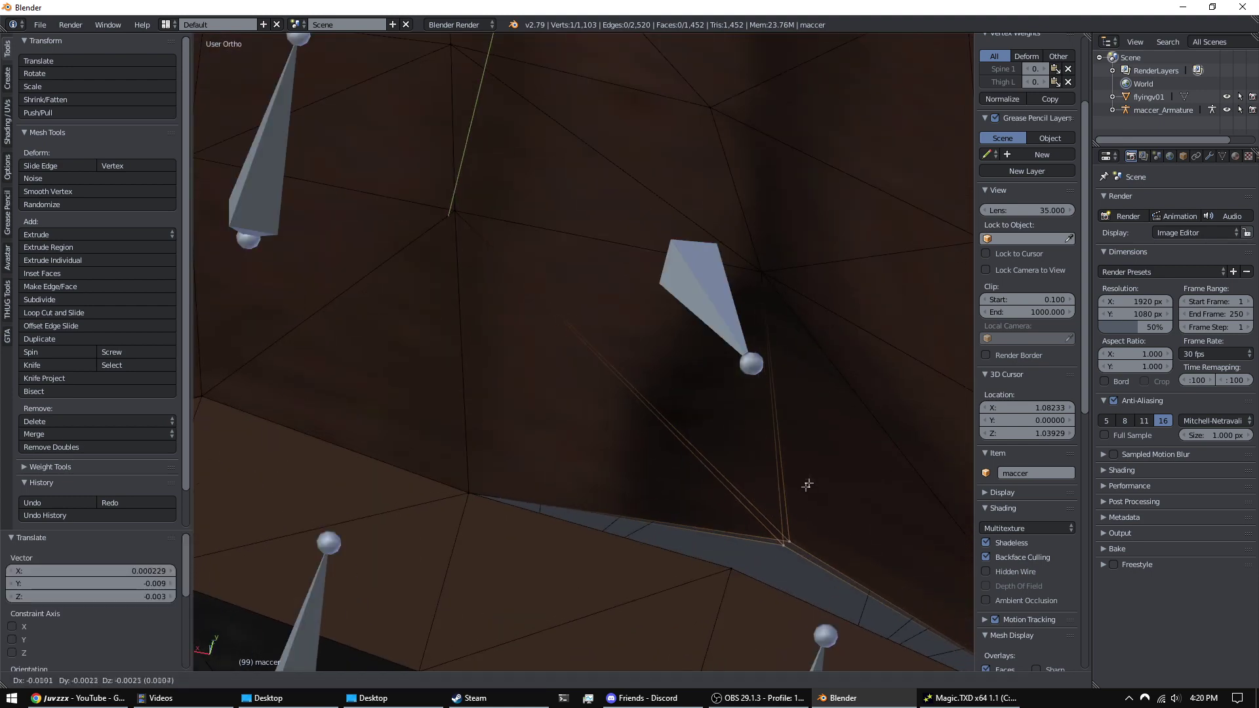
left_click(784, 463)
right_click(467, 493)
key("g")
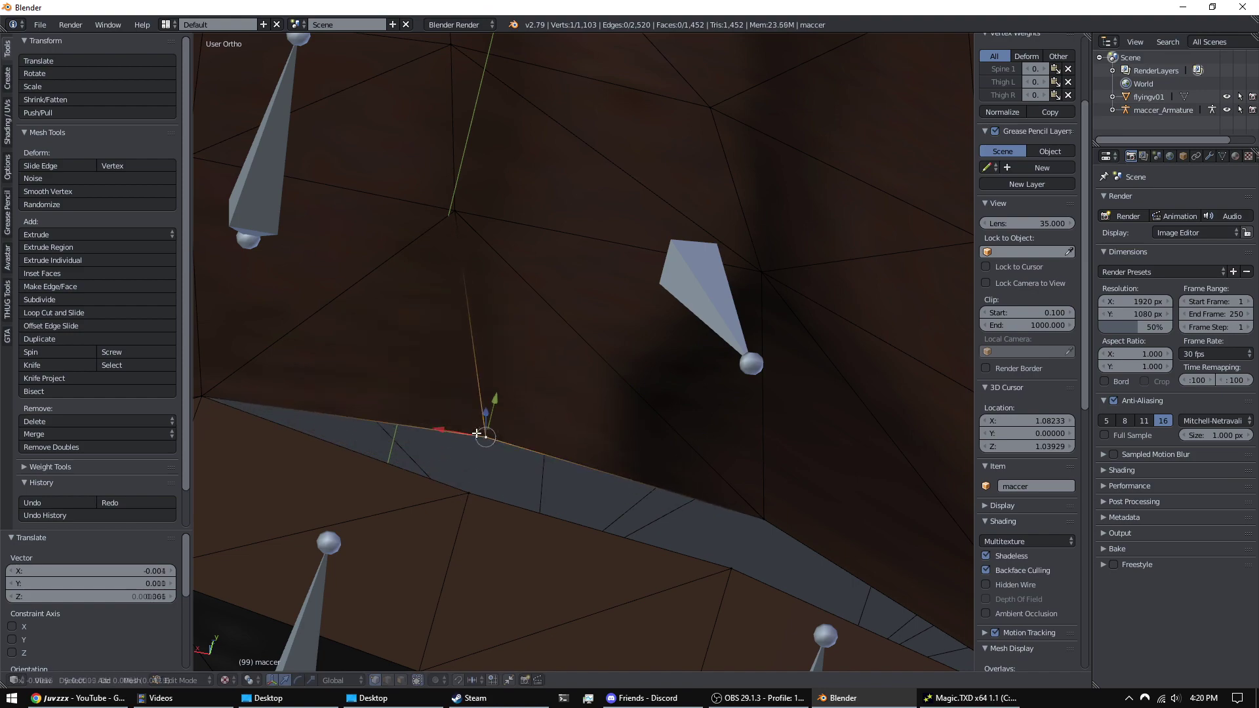
left_click(477, 435)
- Select another split vertex on the underside of the shirt hem and move it around to widen the gap
scroll(590, 419, "down", 5)
middle_click_drag(624, 407, 679, 312)
right_click(664, 386)
scroll(719, 332, "up", 3)
scroll(716, 332, "down", 7)
scroll(701, 379, "up", 4)
left_click_drag(661, 382, 711, 371)
middle_click_drag(710, 371, 691, 426)
left_click_drag(692, 426, 656, 386)
middle_click_drag(657, 387, 665, 436)
left_click_drag(666, 436, 675, 403)
middle_click_drag(676, 403, 677, 449)
left_click_drag(655, 491, 676, 452)
middle_click_drag(675, 453, 570, 358)
scroll(646, 361, "up", 5)
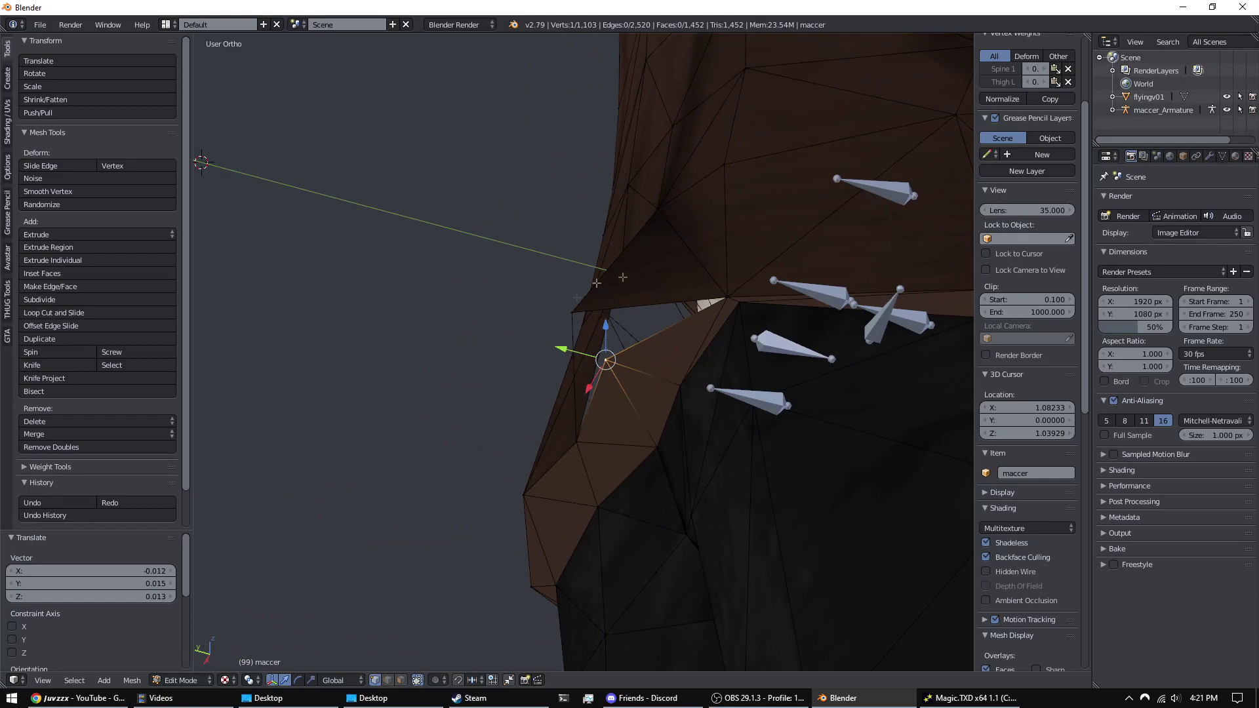
- Undo the hem vertex moves, select the whole maccer mesh and run Remove Doubles on it
key("ctrl+z")
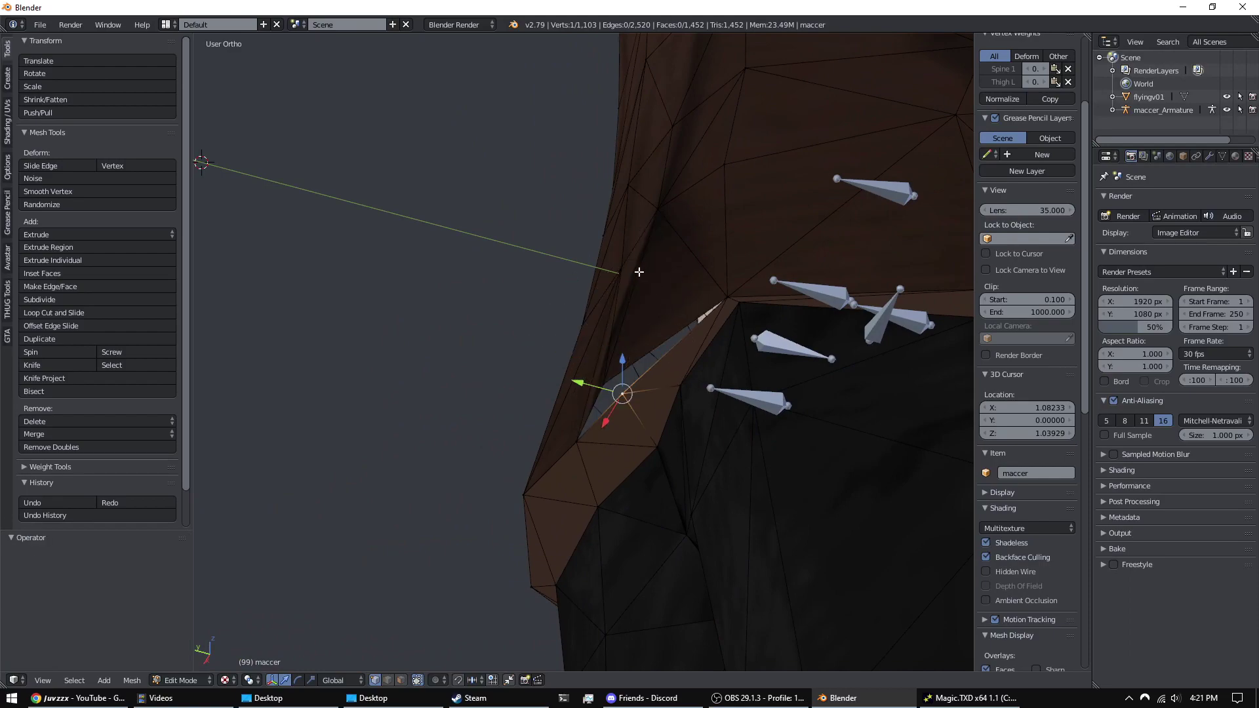
key("a")
key("KP_Decimal")
scroll(675, 367, "down", 3)
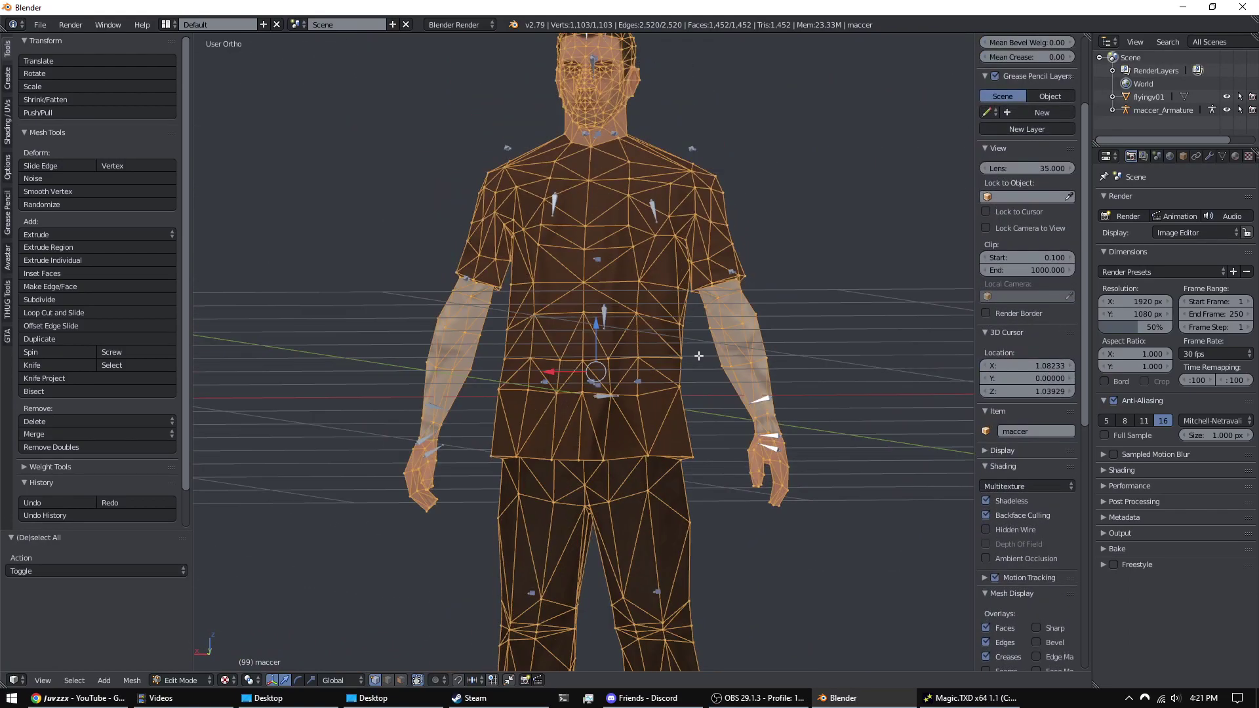
mouse_move(676, 367)
middle_mouse_down()
mouse_move(708, 376)
mouse_move(655, 391)
mouse_move(667, 385)
middle_mouse_up()
key("a")
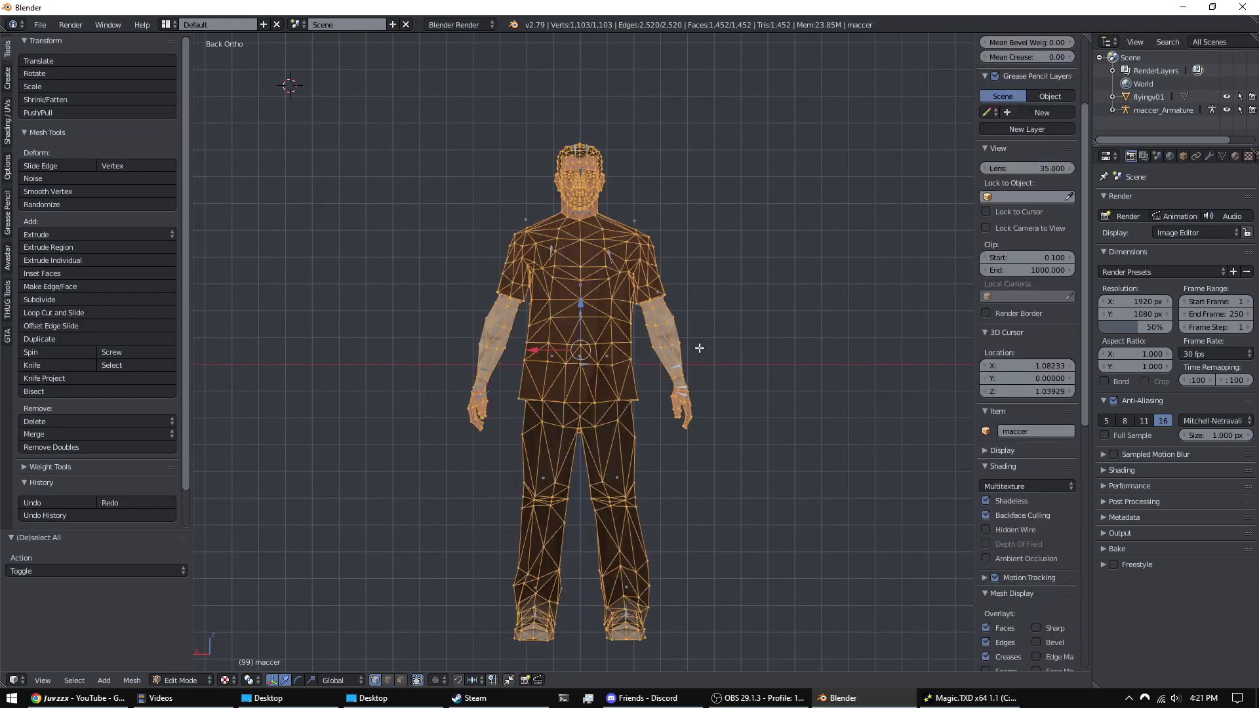
key("a")
left_click(134, 448)
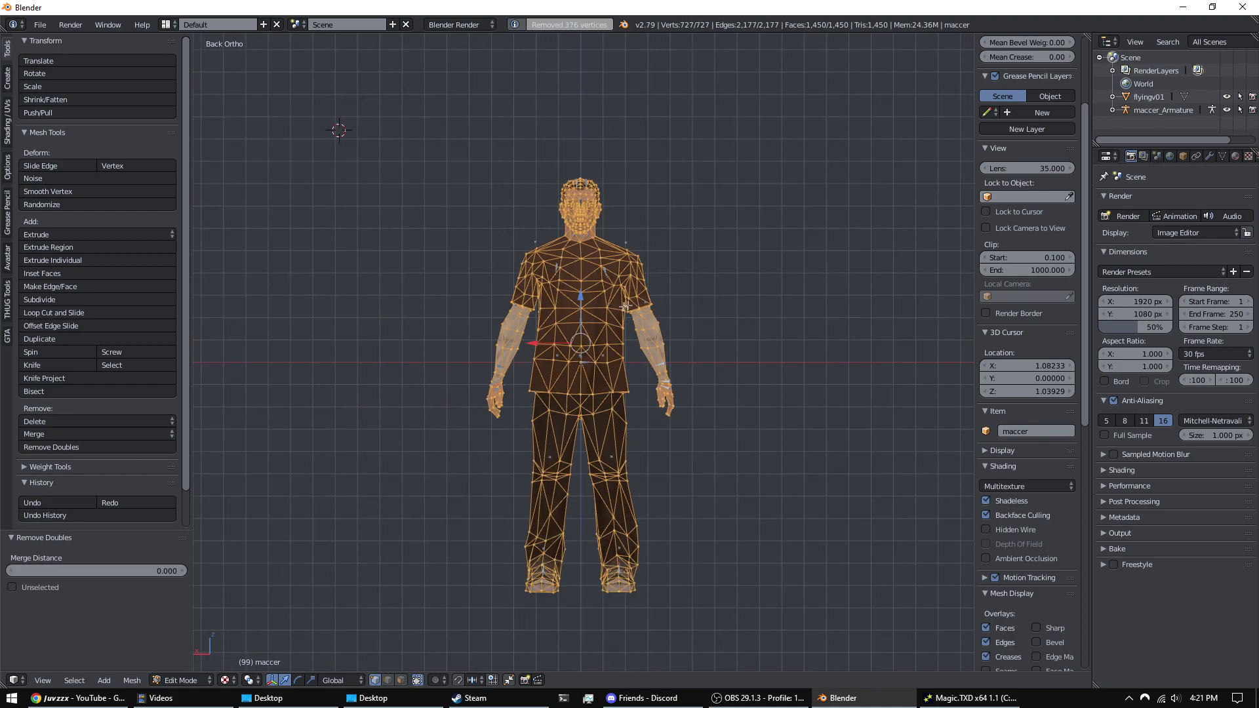
- Return to Object Mode and move the flyingv01 guitar 3.222 along the X axis so it sits beside the character
middle_click_drag(630, 303, 719, 353)
key("KP_1")
key("ctrl+KP_1")
scroll(726, 297, "down", 3)
scroll(726, 297, "down", 1)
middle_click_drag(725, 297, 556, 349, "shift")
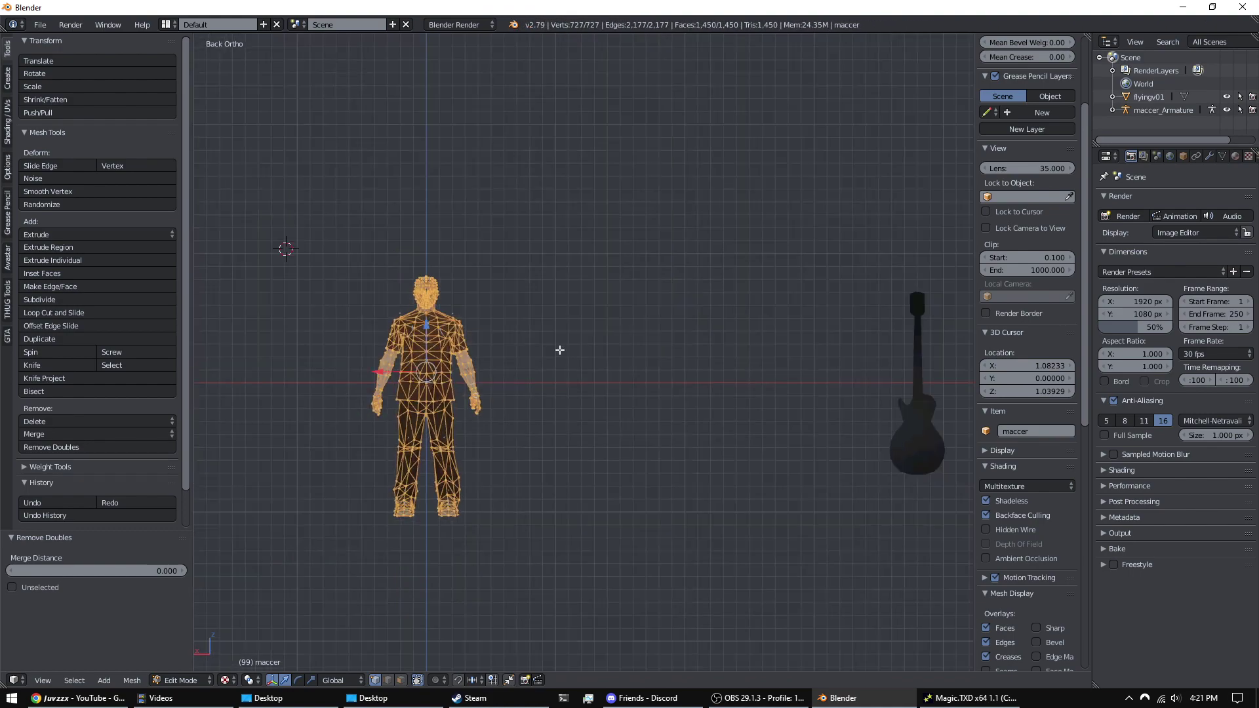
key("Tab")
right_click(908, 400)
key("g")
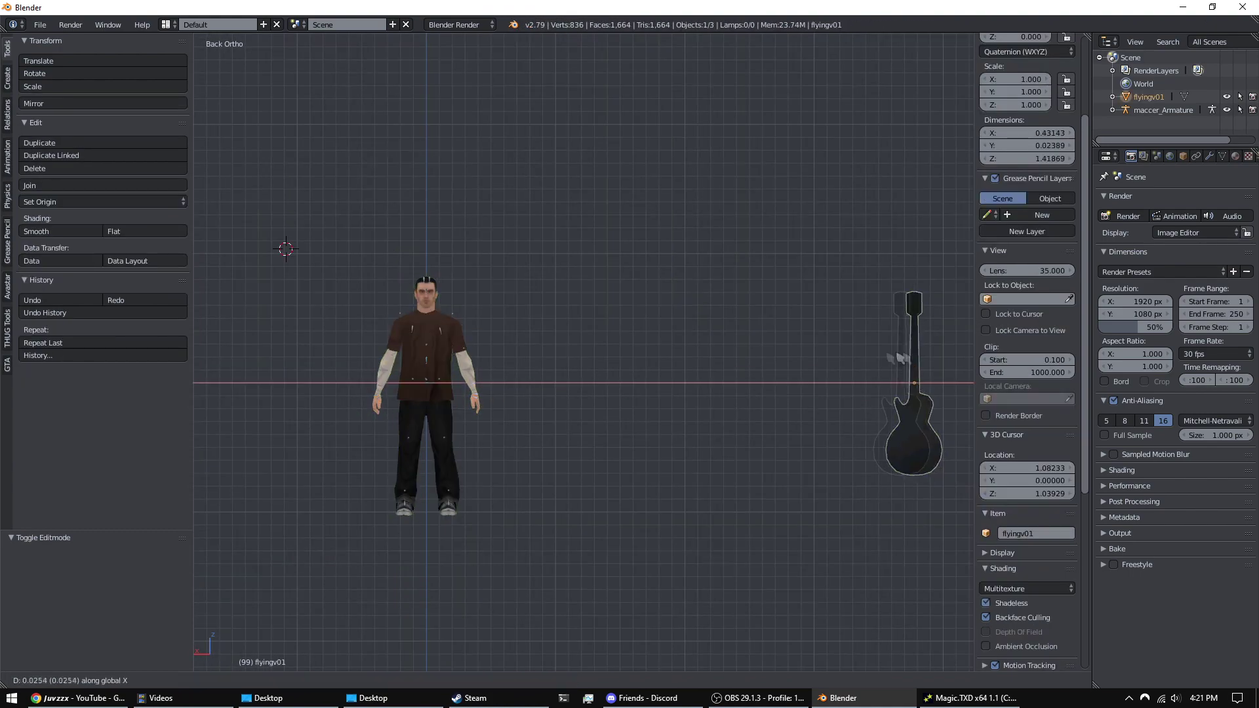
key("x")
left_click(492, 351)
key("Home")
middle_click_drag(795, 323, 528, 348)
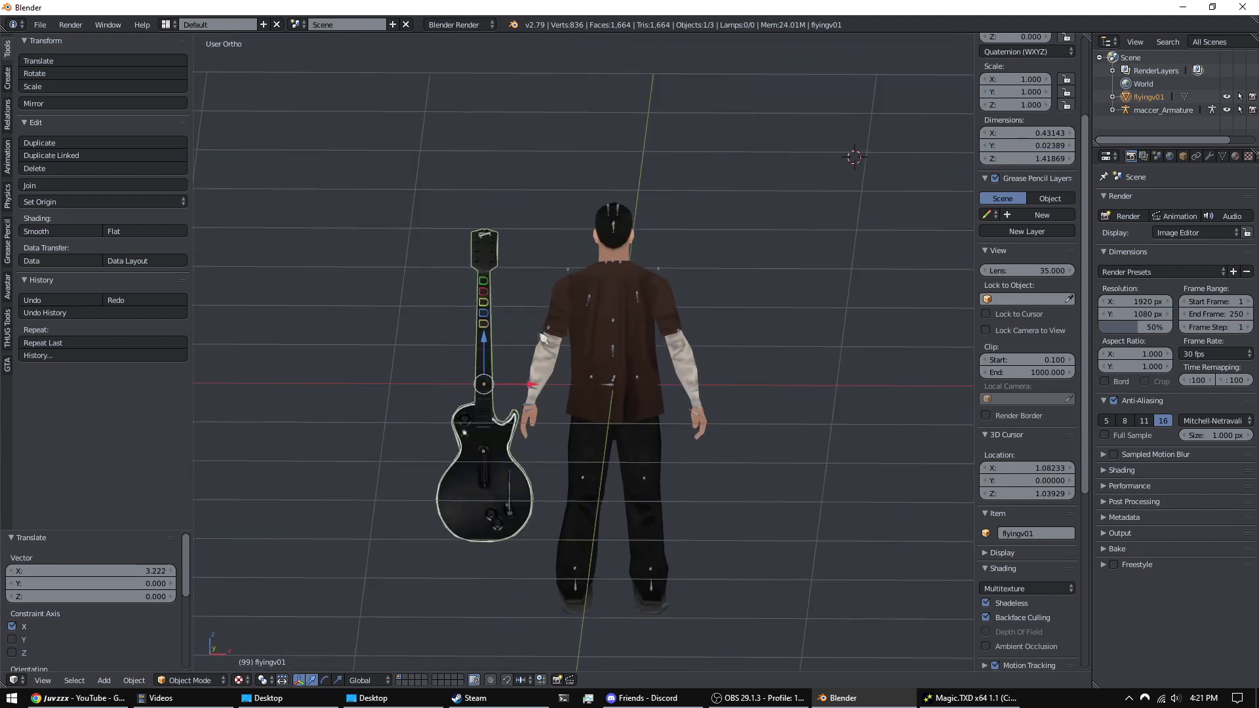
- Try moving the guitar to the character's other side while comparing the front and back of the model
key("g")
key("x")
left_click(674, 337)
middle_click_drag(673, 336, 747, 335)
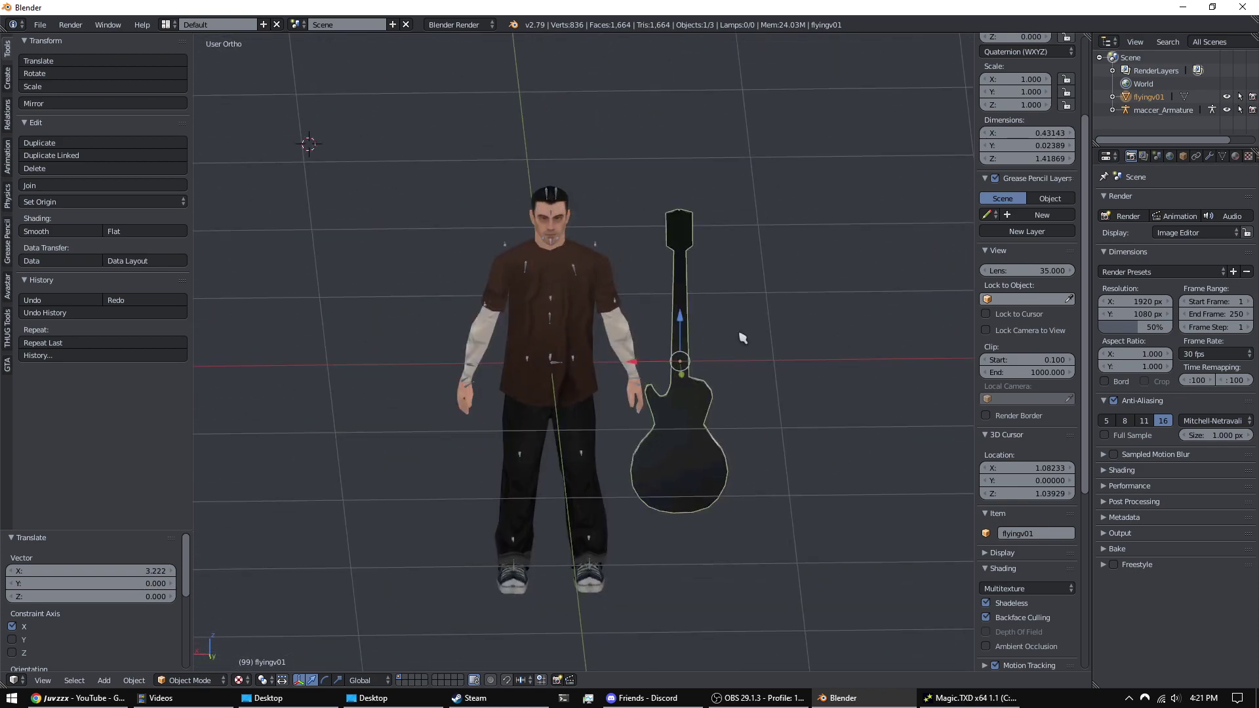
key("KP_1")
key("ctrl+KP_1")
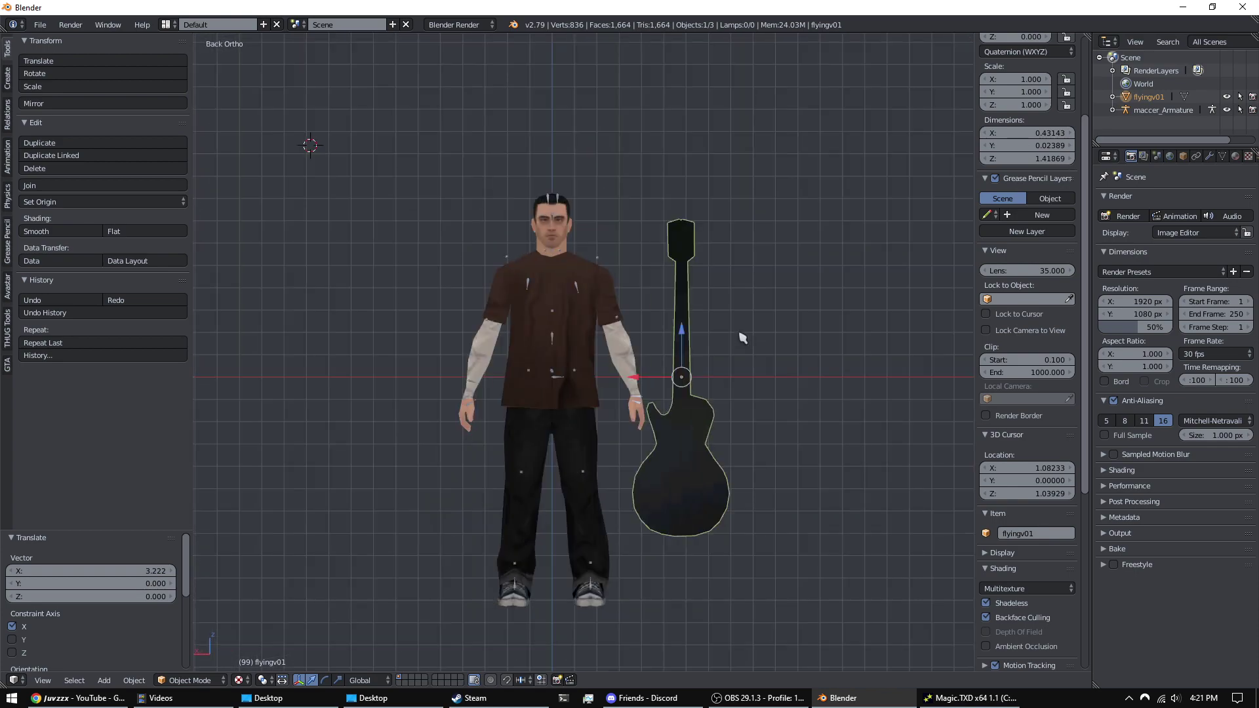
middle_click_drag(737, 341, 629, 329)
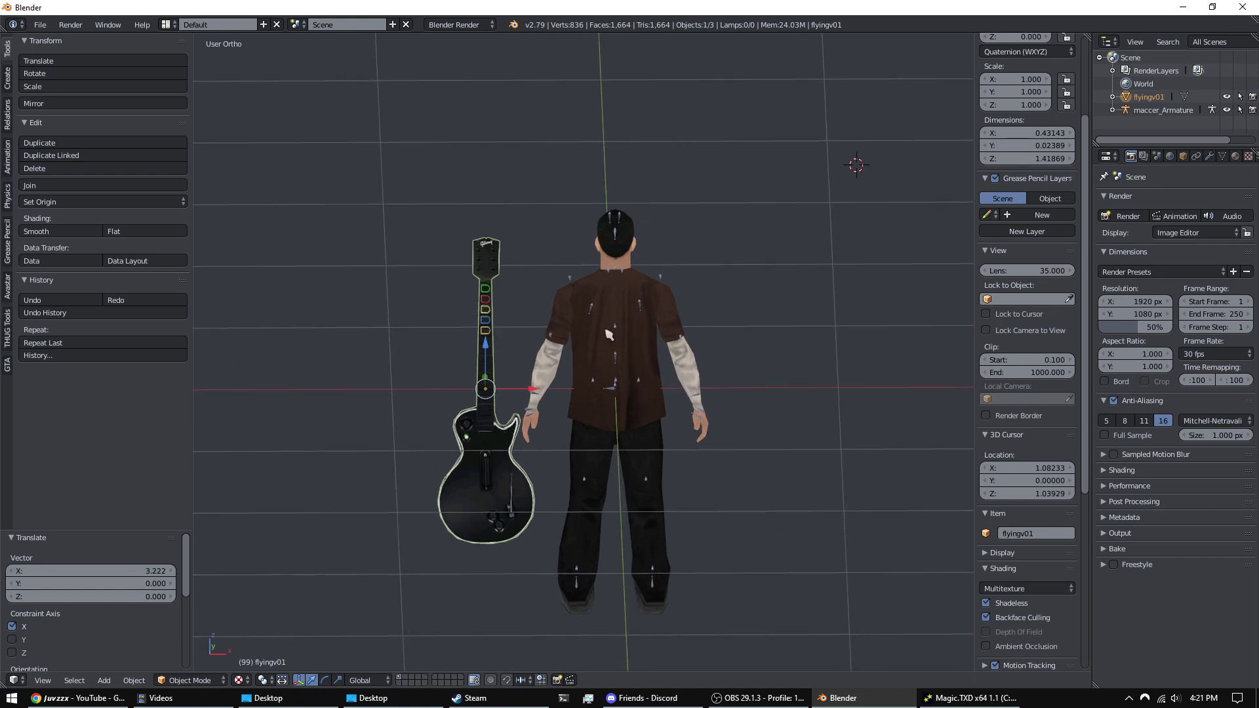
key("g")
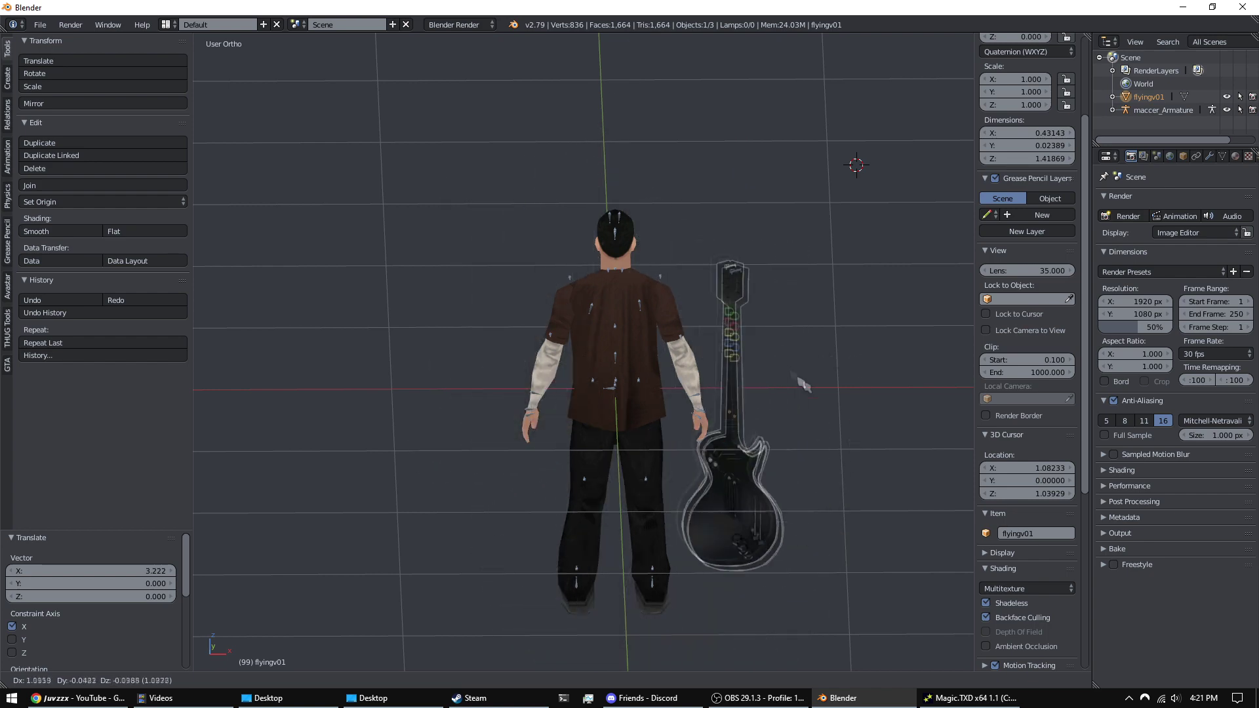
left_click(509, 293)
- Move the flyingv01 guitar freely by X 1.658, Y -0.512 and Z 0.042 to the character's other side
middle_click_drag(513, 359, 571, 353)
key("g")
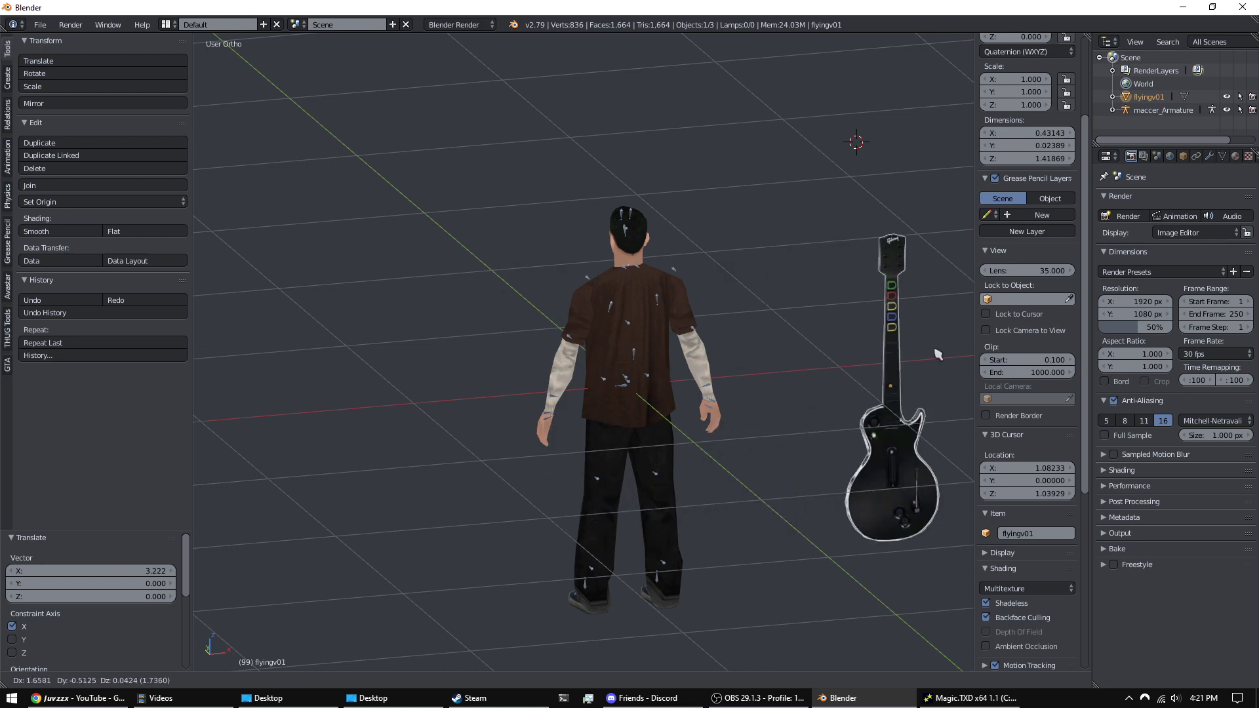
left_click(938, 355)
middle_click_drag(713, 320, 783, 317)
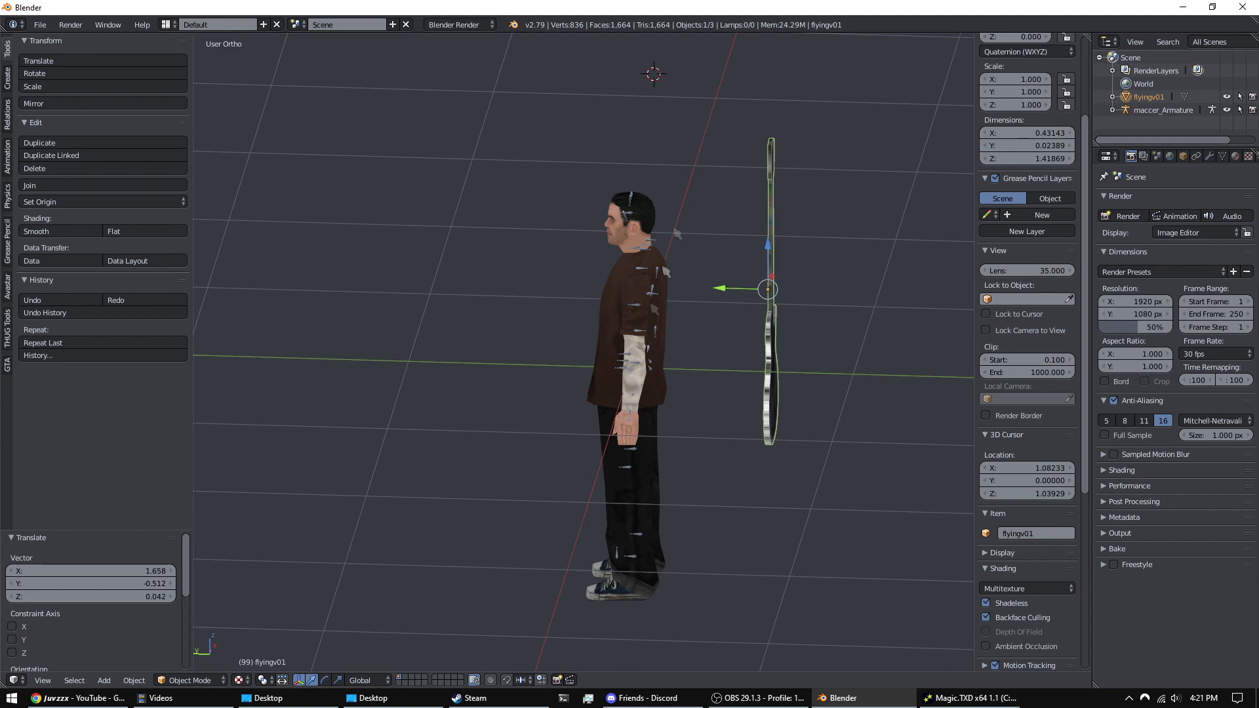
- Examine how the guitar lines up with the character in the side, front, back and top views
middle_click_drag(706, 274, 753, 302)
middle_click_drag(647, 281, 698, 237)
middle_click_drag(694, 342, 782, 283)
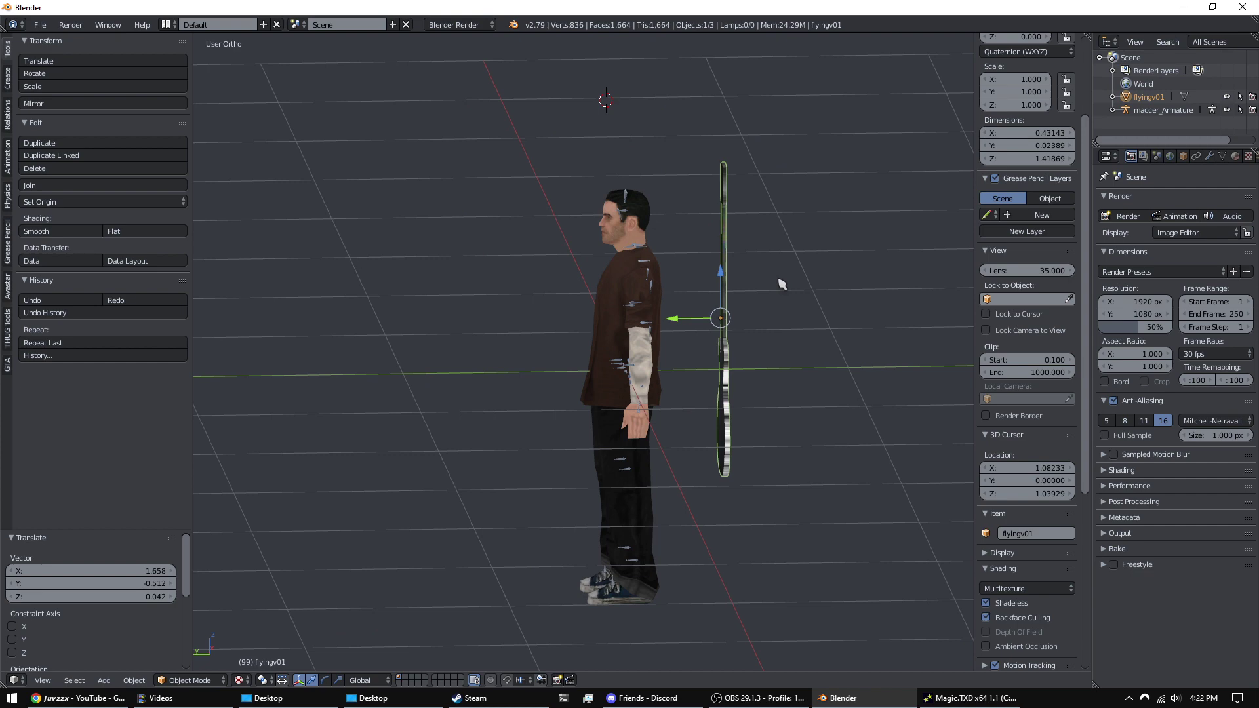
middle_click_drag(804, 208, 729, 282)
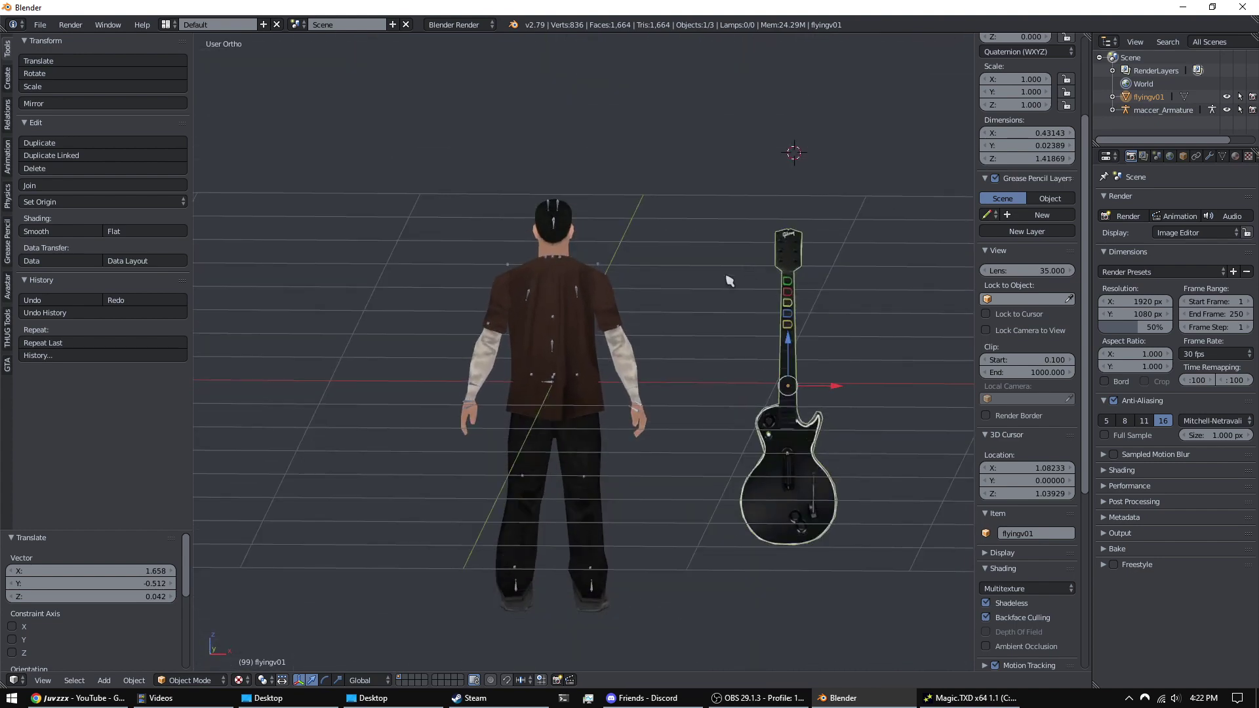
key("KP_1")
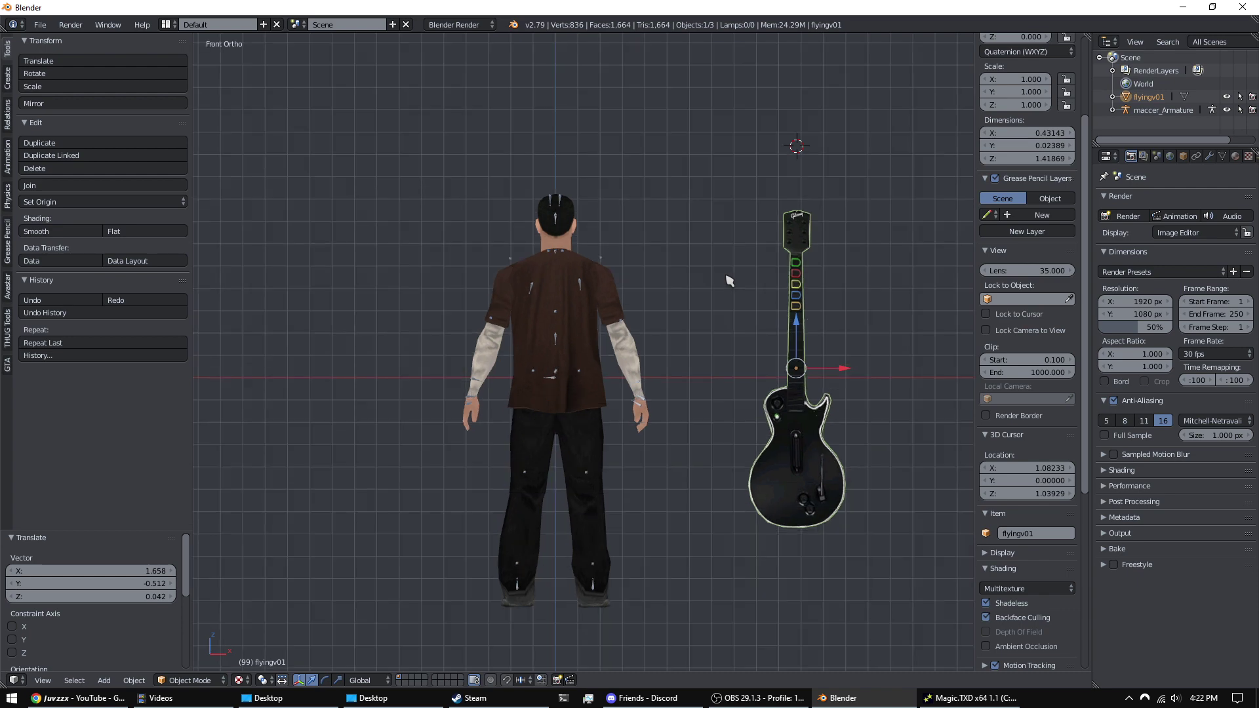
key("ctrl+KP_1")
mouse_move(728, 278)
middle_mouse_down()
mouse_move(711, 303)
mouse_move(716, 286)
middle_mouse_up()
key("KP_1")
scroll(694, 269, "up", 1)
mouse_move(680, 271)
middle_mouse_down("shift")
mouse_move(694, 275)
mouse_move(683, 295)
middle_mouse_up("shift")
scroll(691, 280, "down", 1)
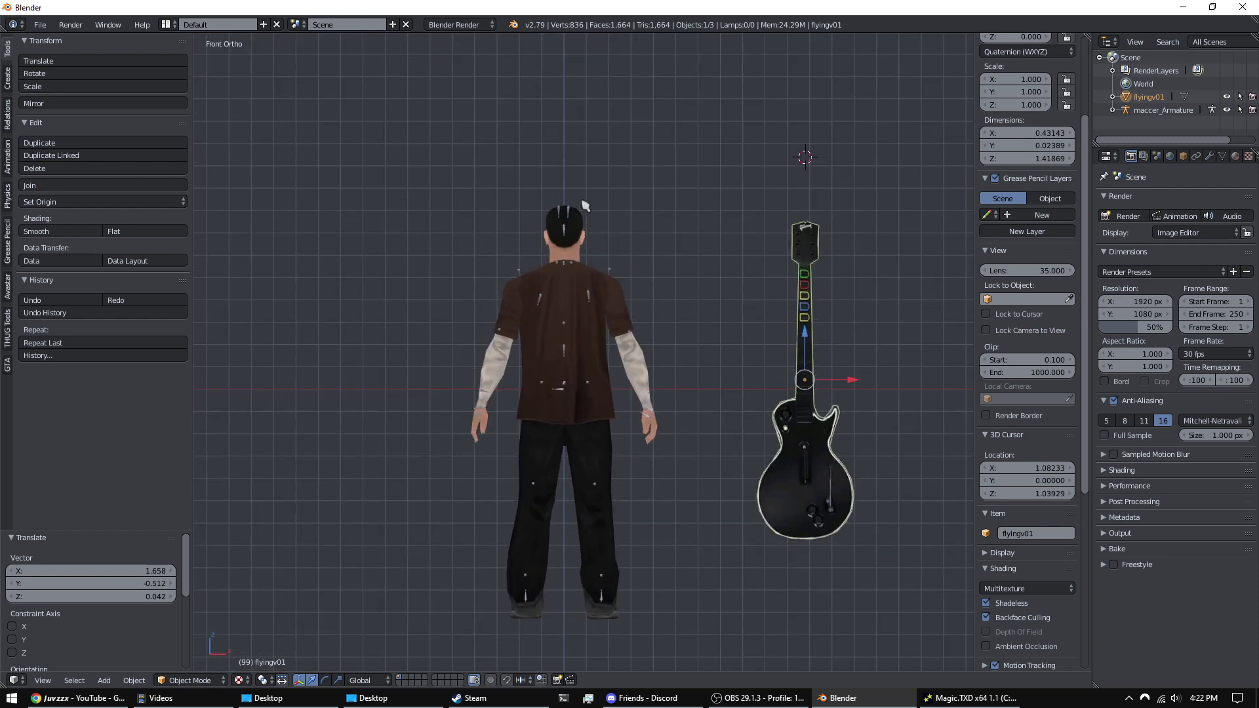
key("ctrl+KP_1")
key("KP_7")
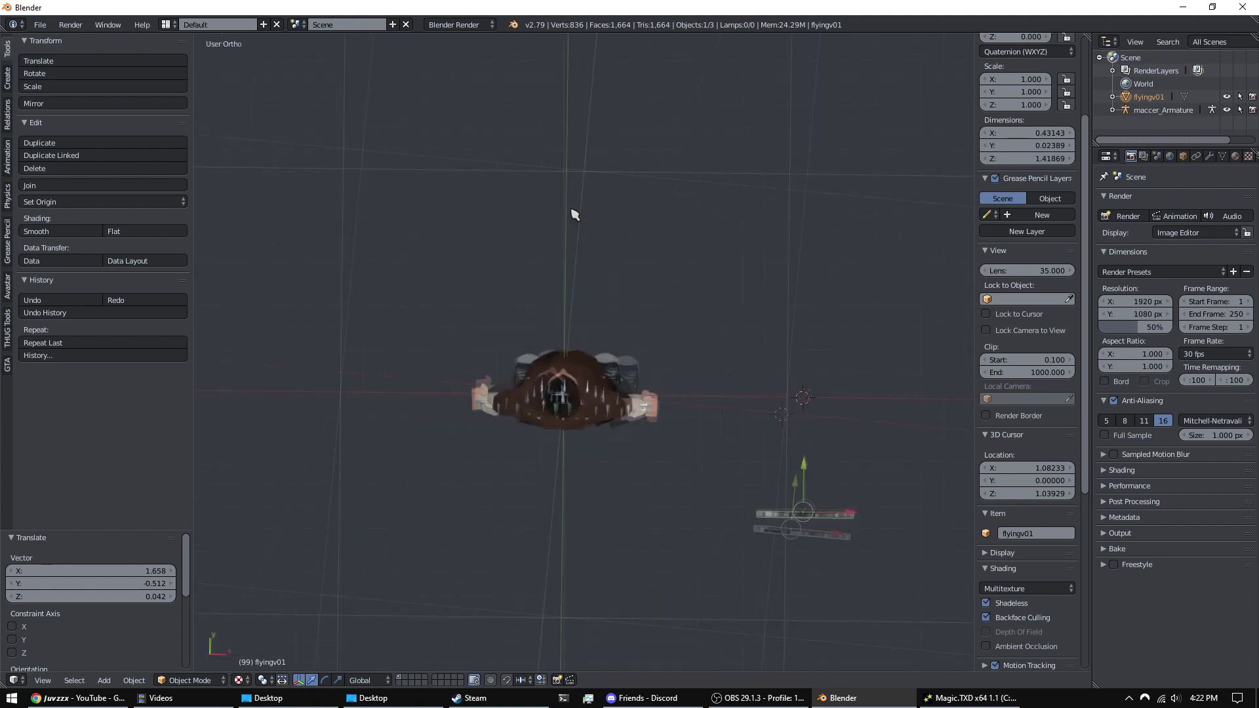
key("KP_3")
key("KP_7")
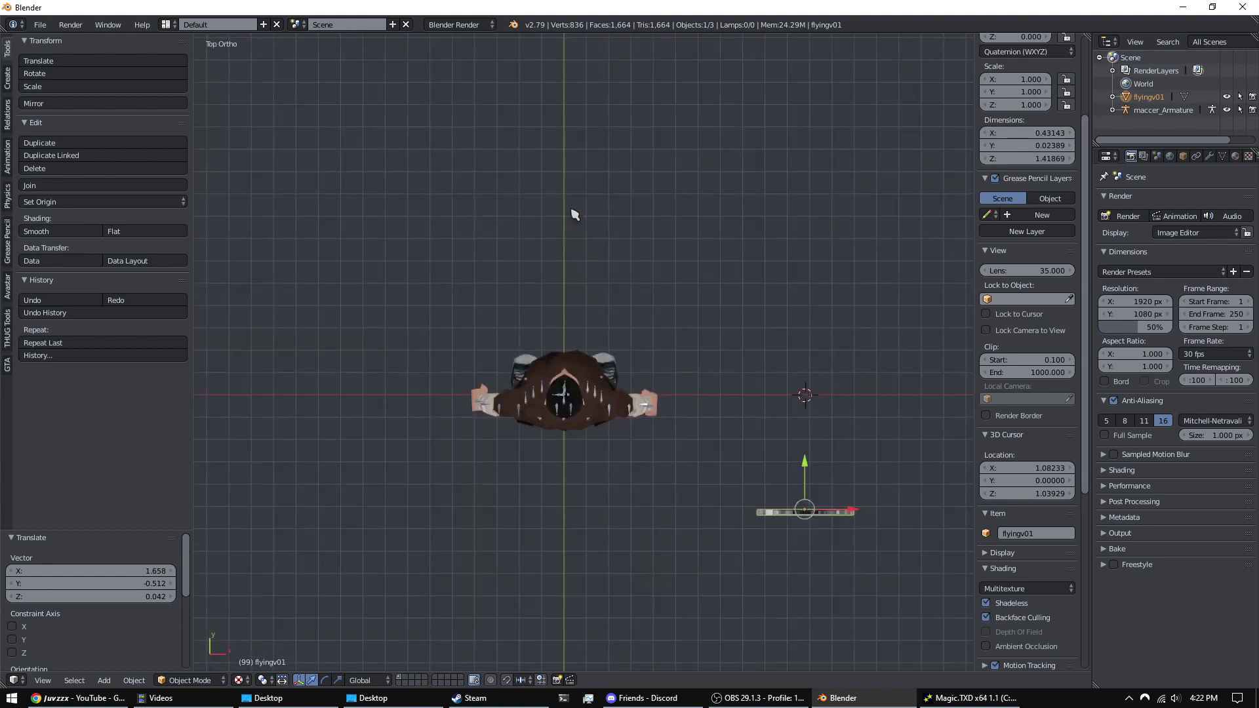
key("KP_1")
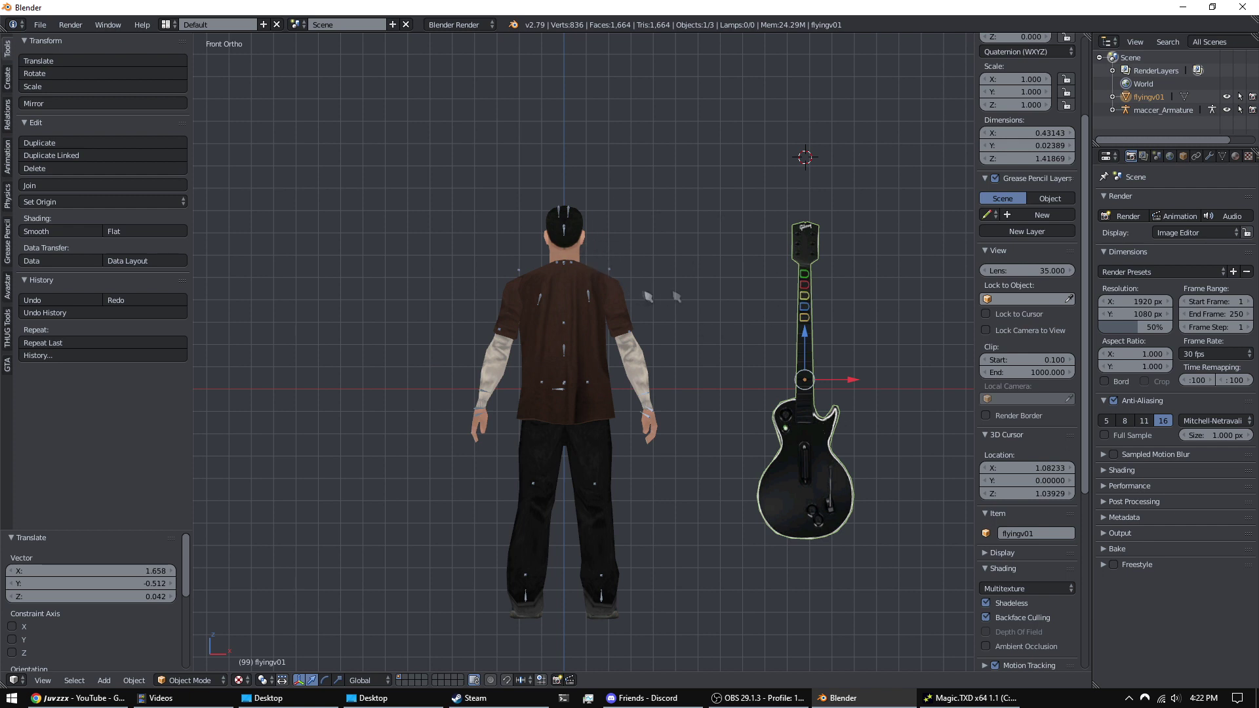
key("g")
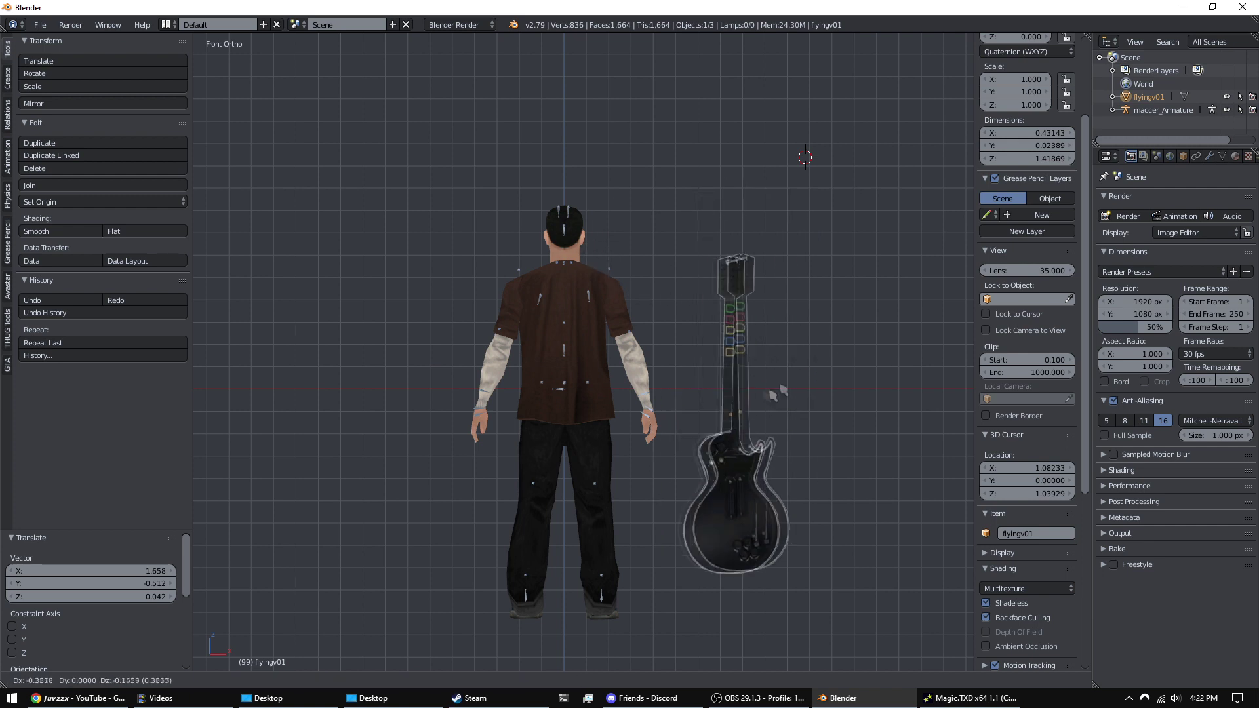
left_click(795, 313)
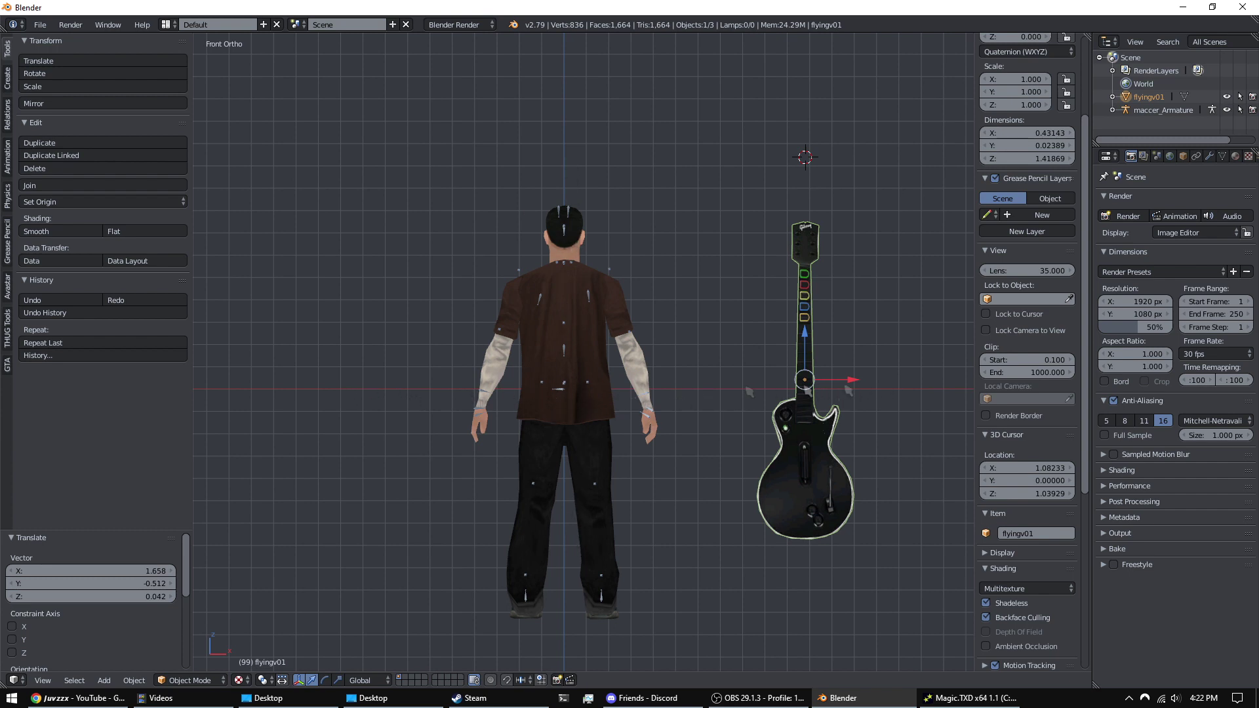
- Move the guitar 0.405 along the Y axis to bring it closer to the character's depth
middle_click_drag(787, 333, 657, 423)
scroll(657, 423, "down", 1)
middle_click_drag(583, 443, 604, 367, "shift")
middle_click_drag(539, 386, 522, 394)
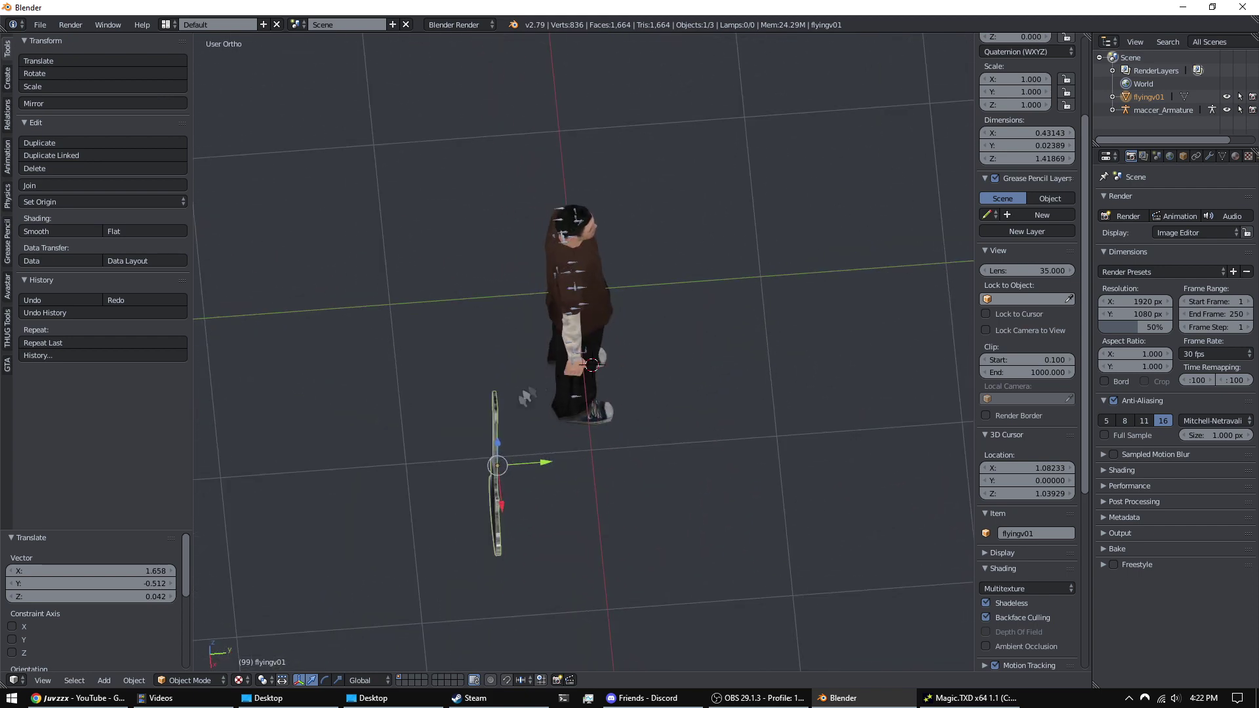
key("g")
key("y")
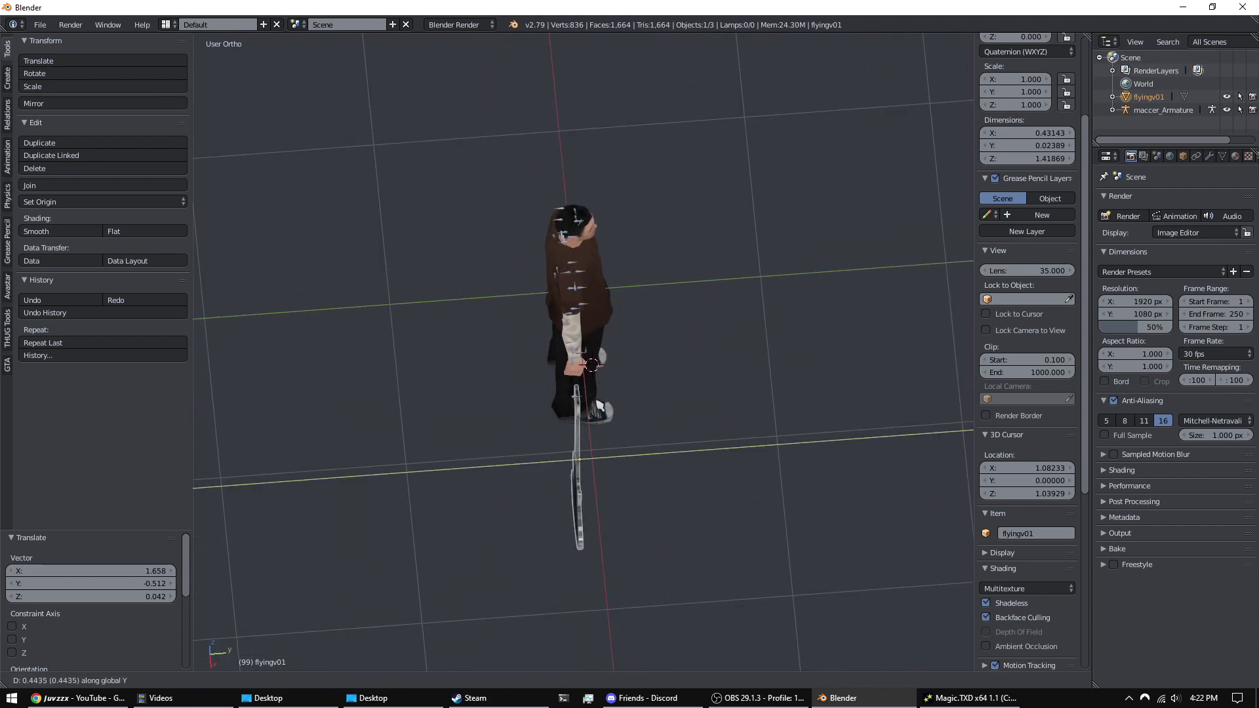
left_click(592, 405)
- Move the guitar -1.072 along X onto the character's back and -0.040 along Y to clear the body
middle_click_drag(592, 405, 731, 324)
key("g")
key("x")
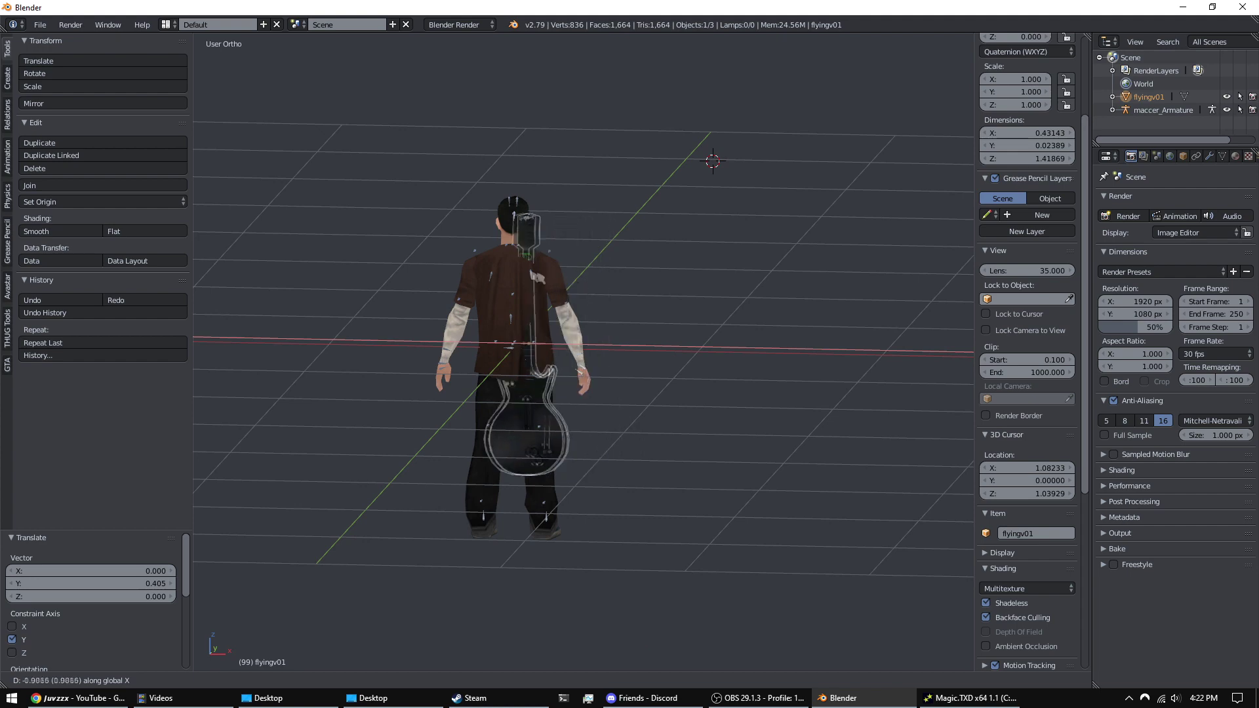
key("Return")
scroll(583, 354, "up", 3)
middle_click_drag(583, 354, 669, 341)
key("g")
key("y")
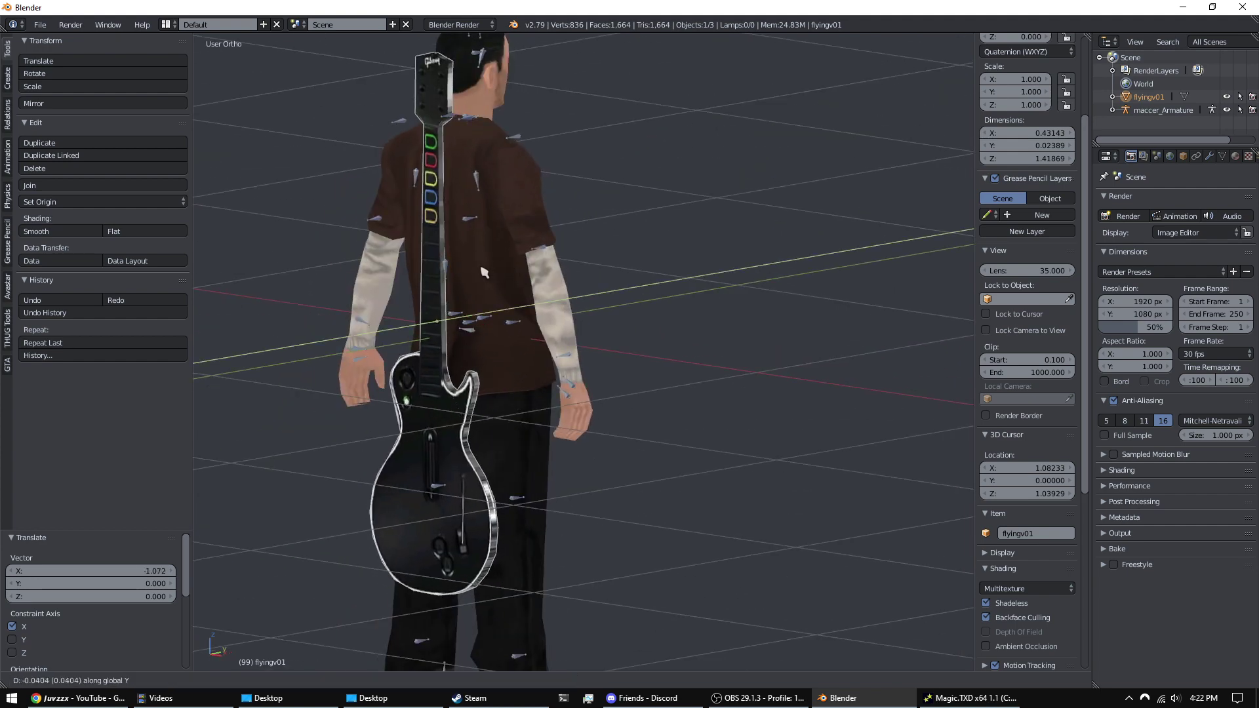
left_click(486, 273)
- Switch the viewport to wireframe display and raise the guitar 0.303 along the Z axis
middle_click_drag(486, 273, 421, 259)
key("z")
key("g")
key("z")
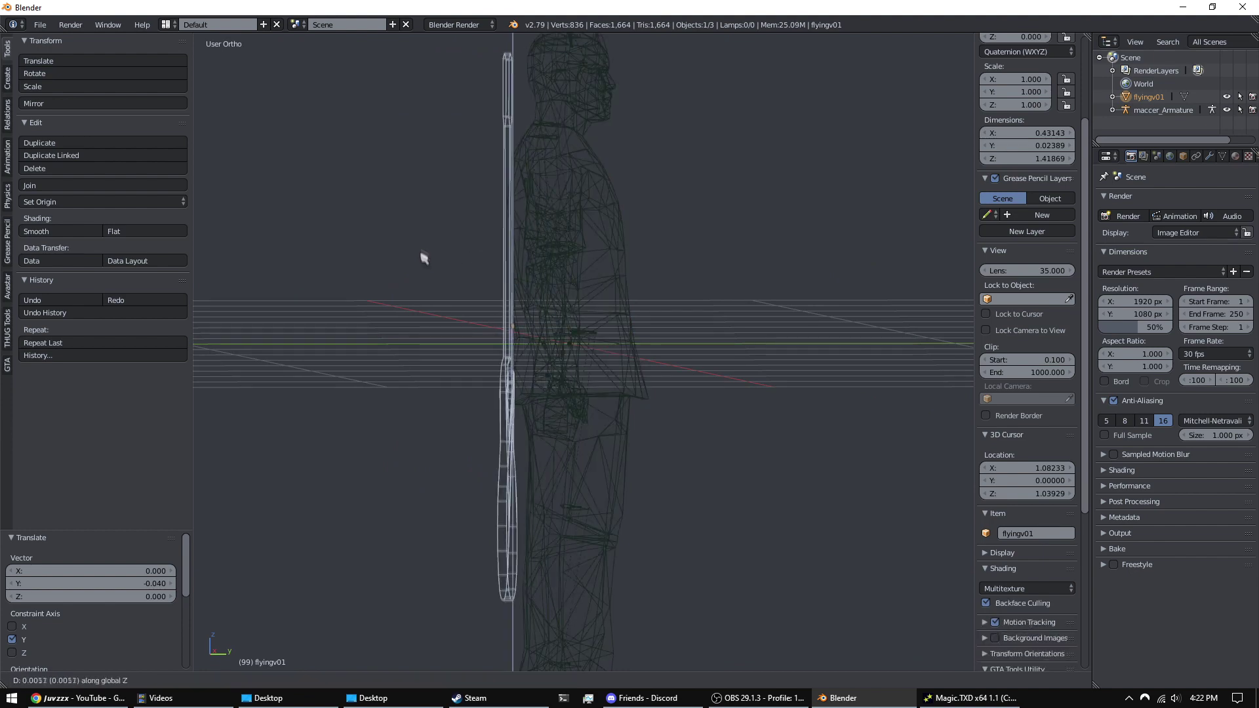
left_click(423, 164)
- Compare the guitar's fit against the character's body in wireframe and solid display
mouse_move(424, 163)
middle_mouse_down()
mouse_move(584, 191)
mouse_move(666, 258)
mouse_move(641, 253)
mouse_move(642, 296)
mouse_move(713, 308)
mouse_move(747, 297)
mouse_move(716, 298)
mouse_move(753, 303)
mouse_move(760, 325)
mouse_move(579, 337)
mouse_move(644, 320)
mouse_move(590, 347)
mouse_move(620, 351)
middle_mouse_up()
key("z")
key("z")
key("z")
key("z")
scroll(761, 326, "up", 2)
key("z")
scroll(612, 333, "up", 3)
key("z")
scroll(643, 321, "down", 3)
key("z")
key("z")
key("z")
key("z")
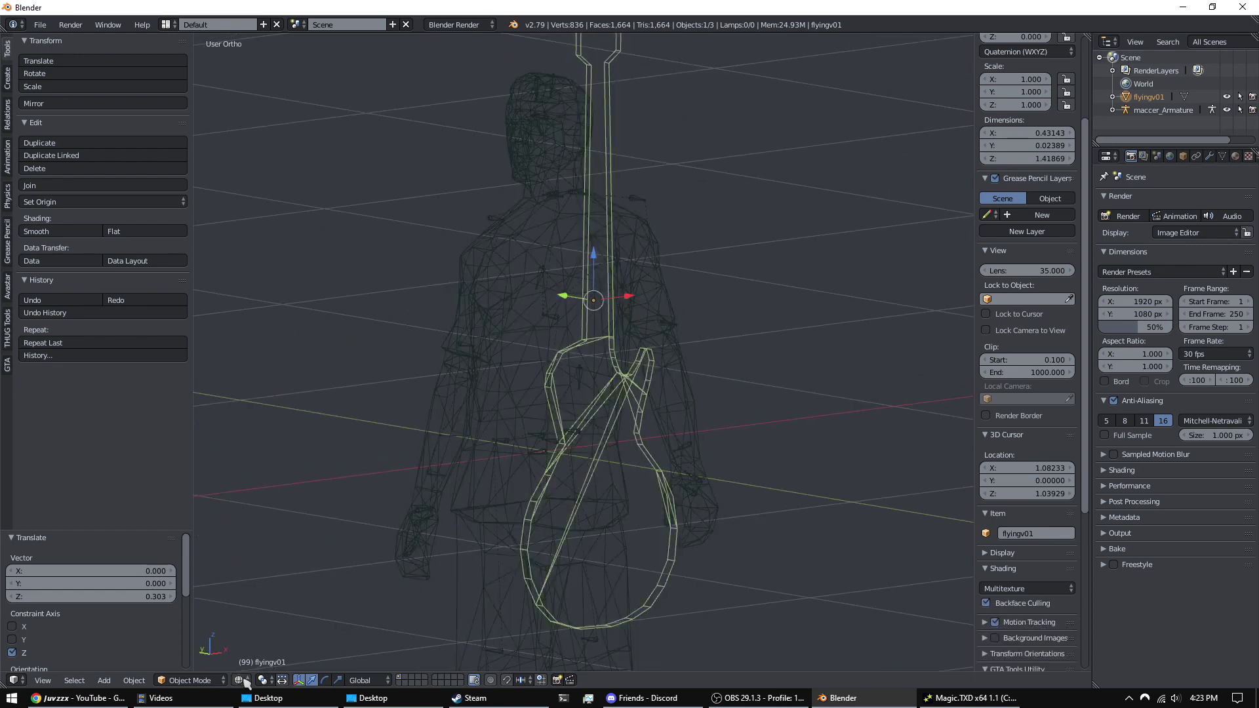
- Set the viewport shading to Texture and show the character and guitar in the front view
left_click(240, 680)
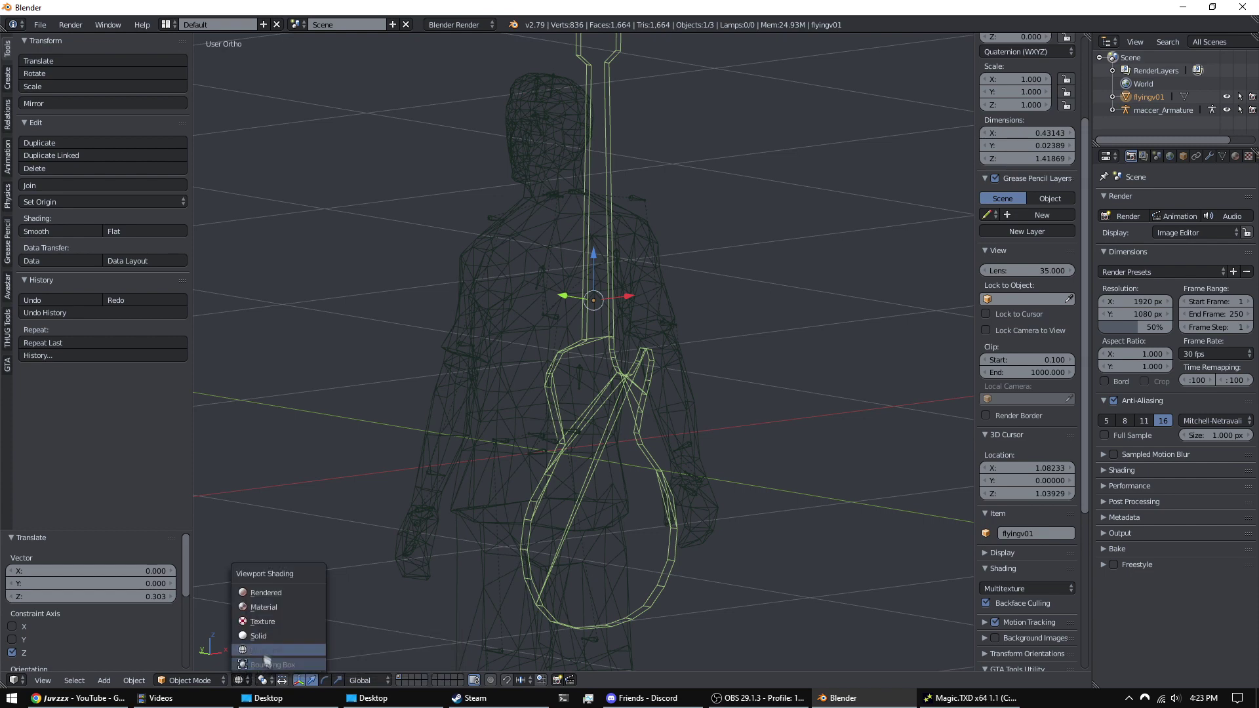
left_click(276, 624)
key("KP_1")
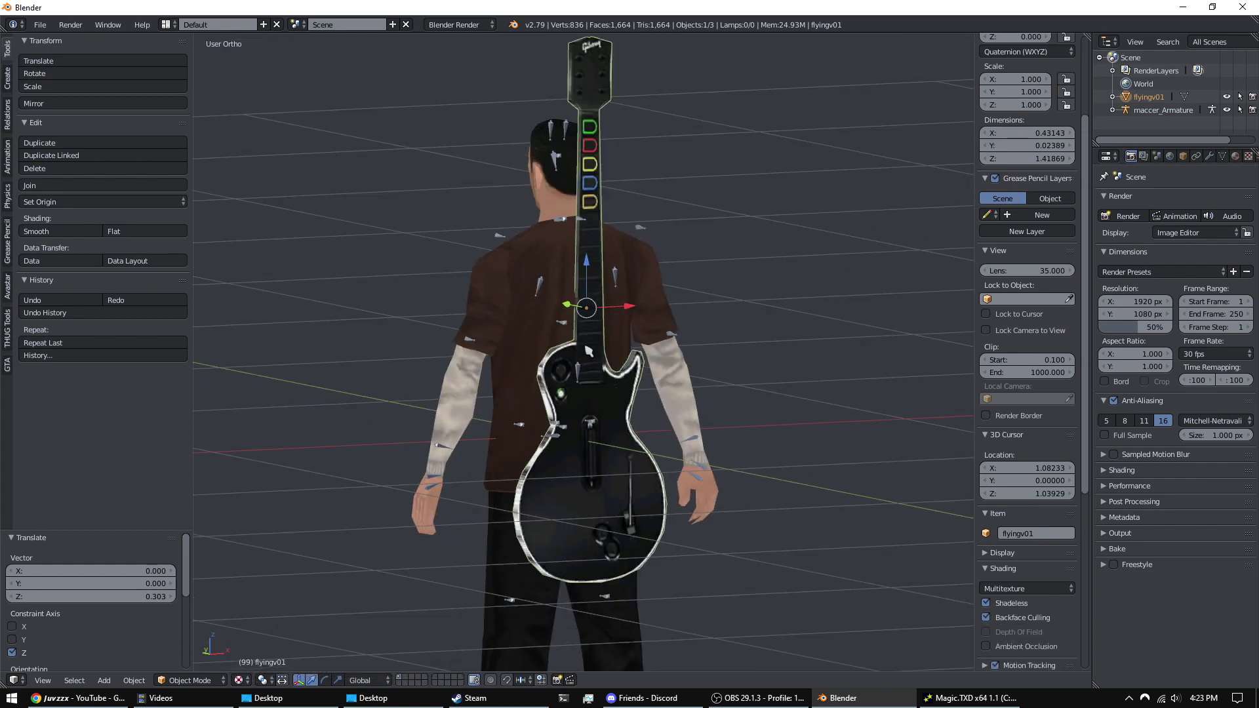
scroll(734, 204, "down", 1)
scroll(694, 213, "up", 1)
scroll(642, 196, "down", 1)
scroll(633, 197, "up", 1)
middle_click_drag(629, 204, 642, 232, "shift")
scroll(642, 232, "up", 1)
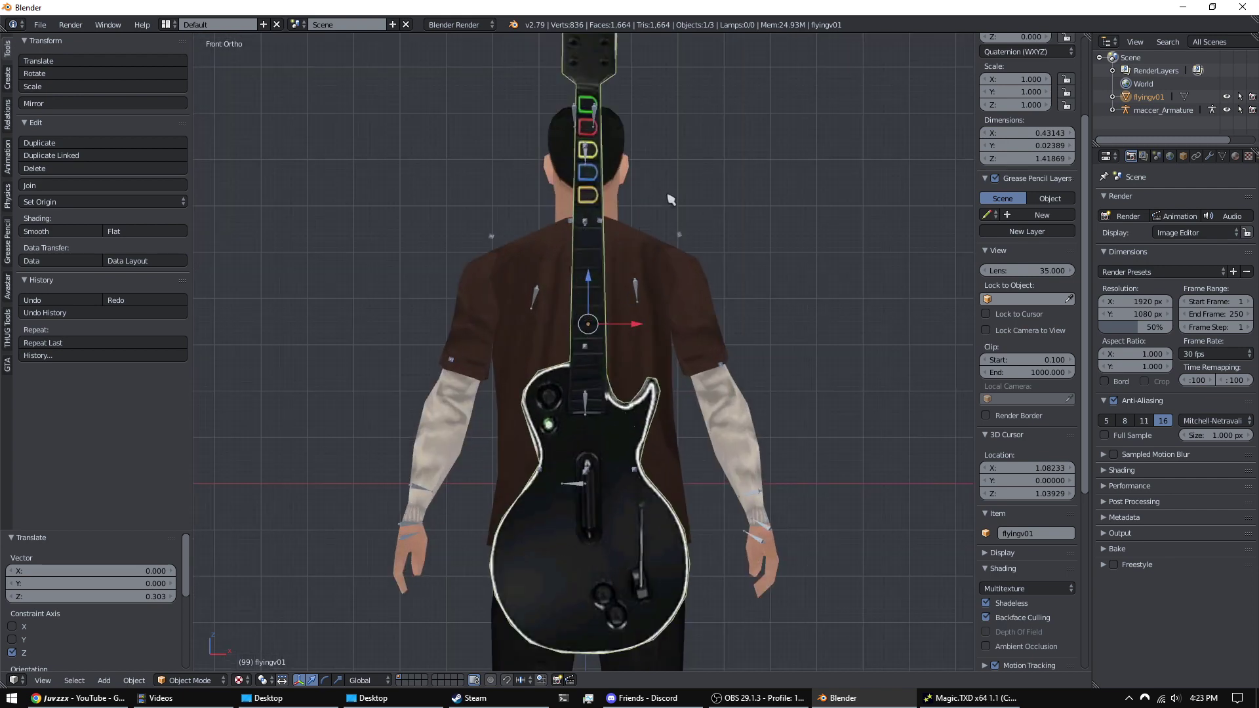
scroll(670, 199, "down", 2)
- Rotate the guitar about 29° in the front view, nudging it 0.024 along X and slightly along Z
key("r")
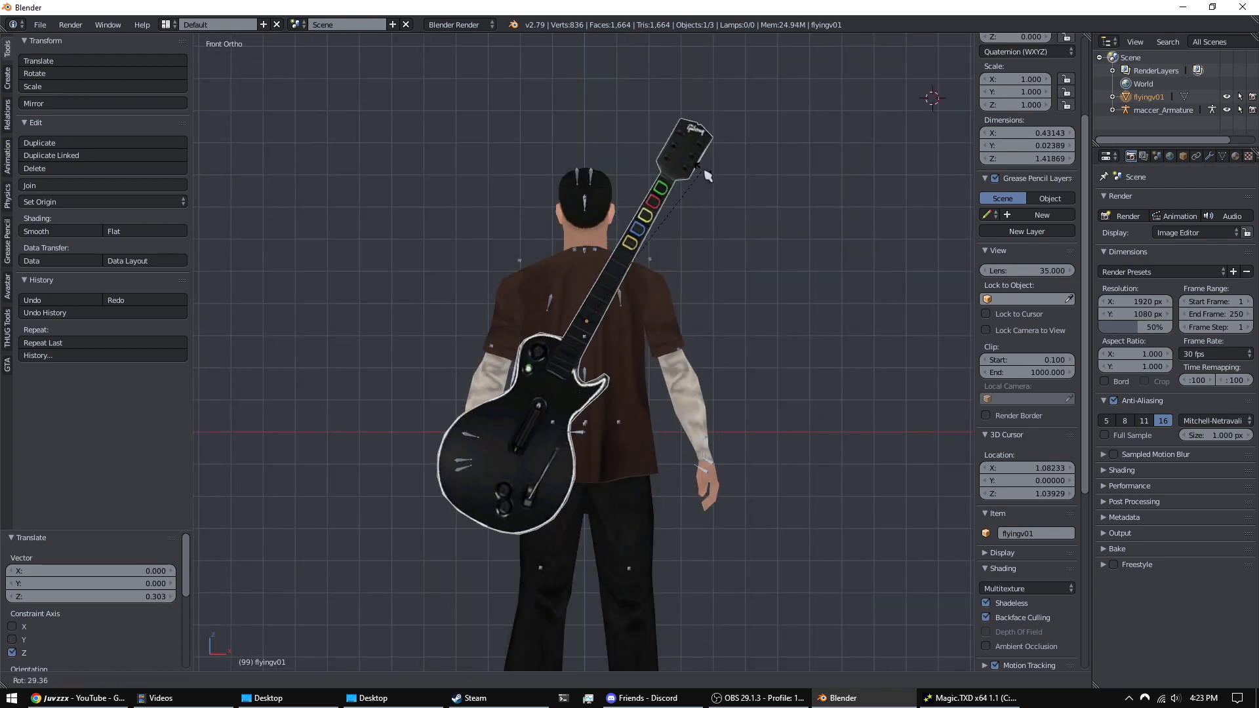
left_click(707, 175)
key("g")
key("x")
left_click(705, 171)
key("g")
key("y")
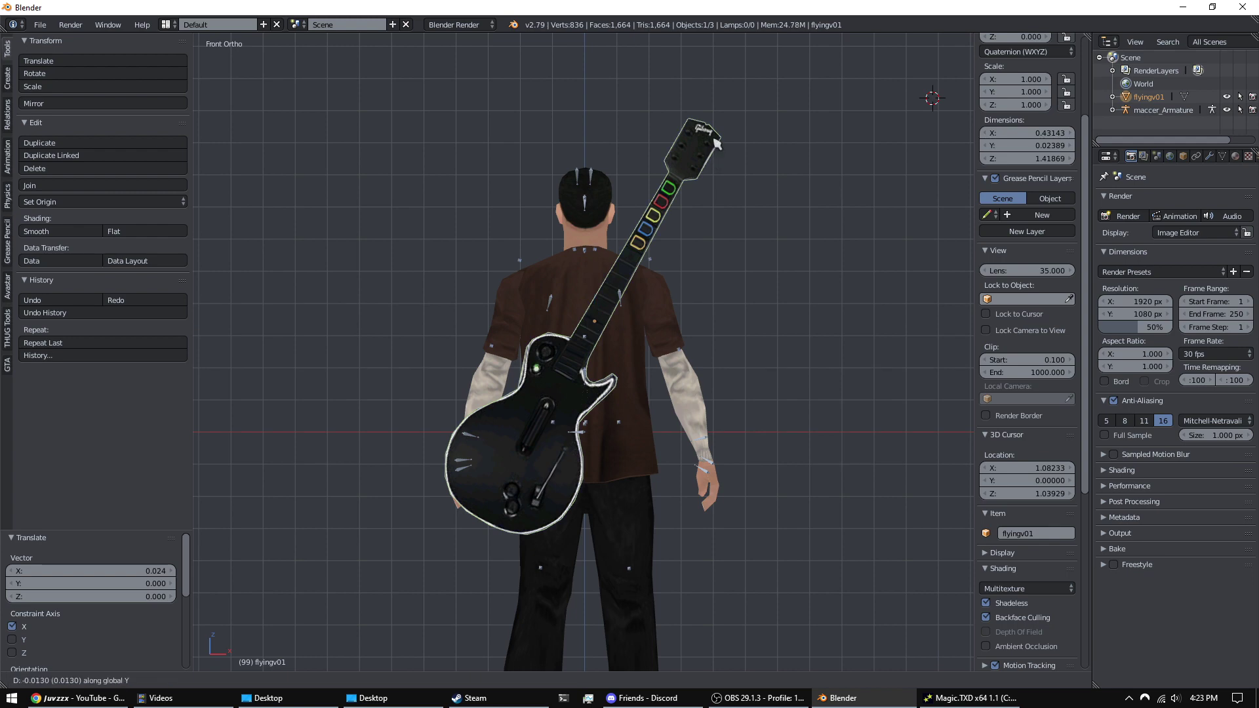
key("z")
left_click(710, 136)
- Move the guitar along the X axis past the character's left arm, ending with a shift of -0.199
middle_click_drag(710, 136, 740, 337)
key("g")
key("x")
left_click(582, 280)
key("g")
key("x")
left_click(508, 297)
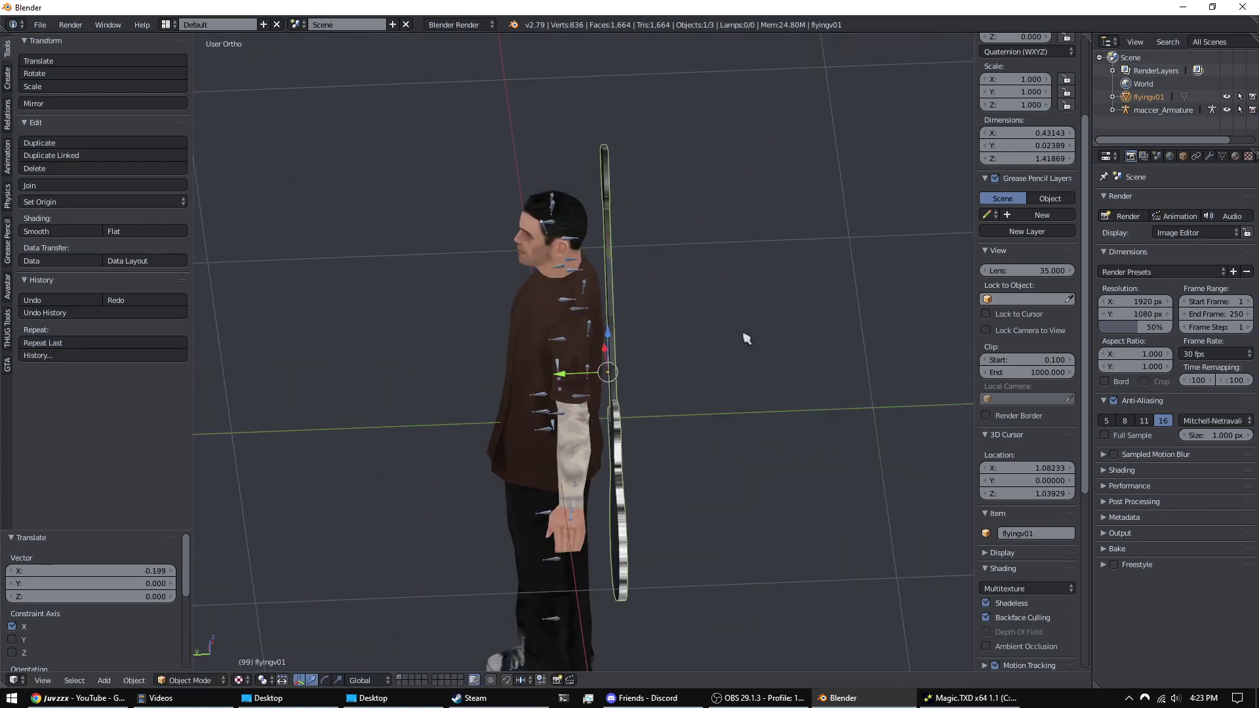
key("KP_1")
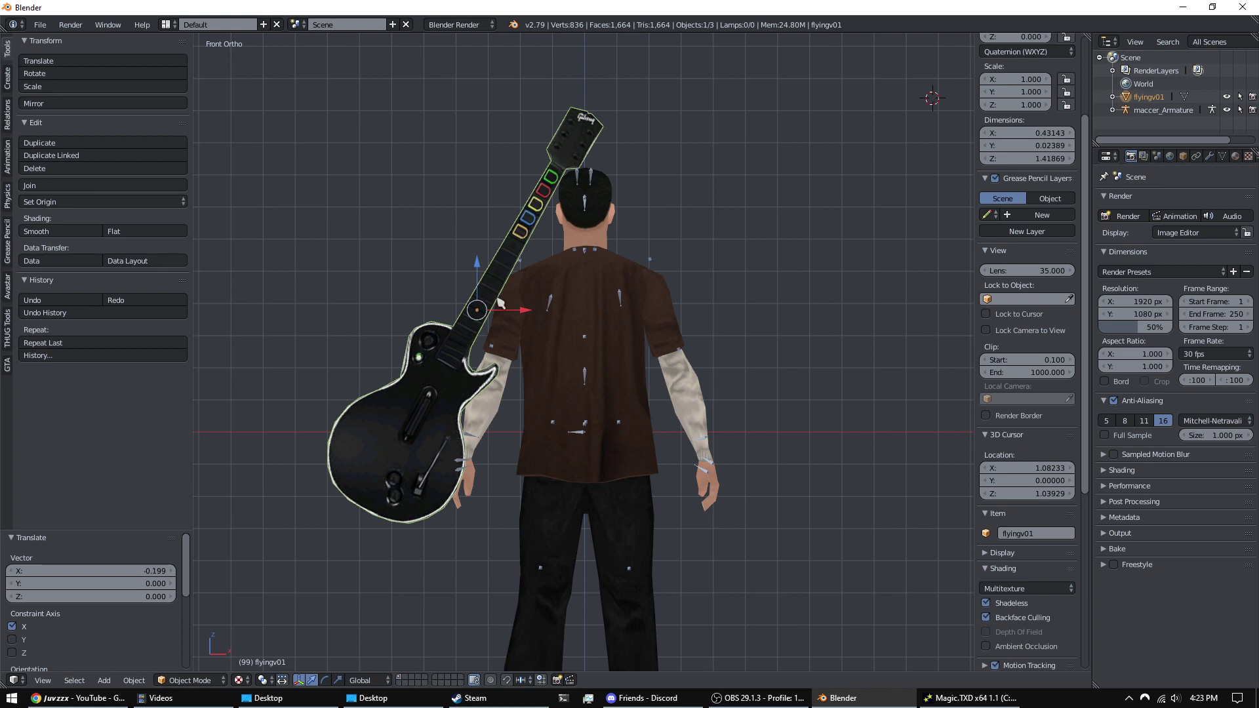
key("g")
key("x")
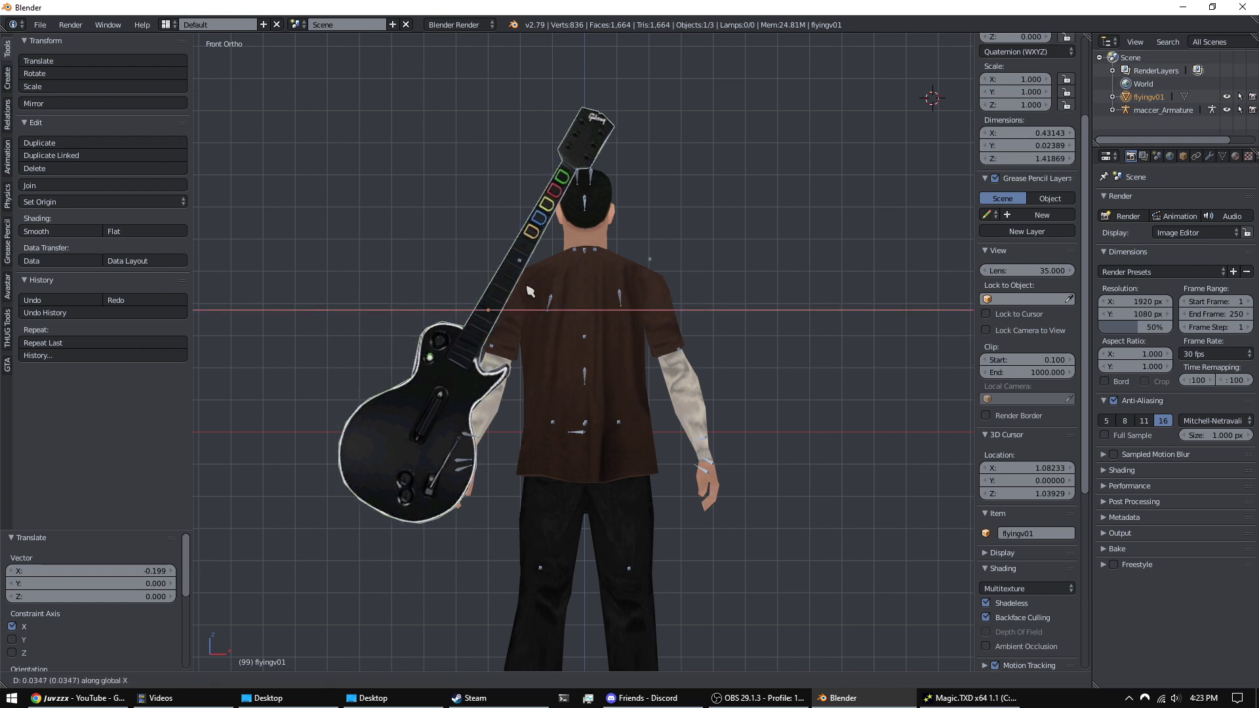
key("z")
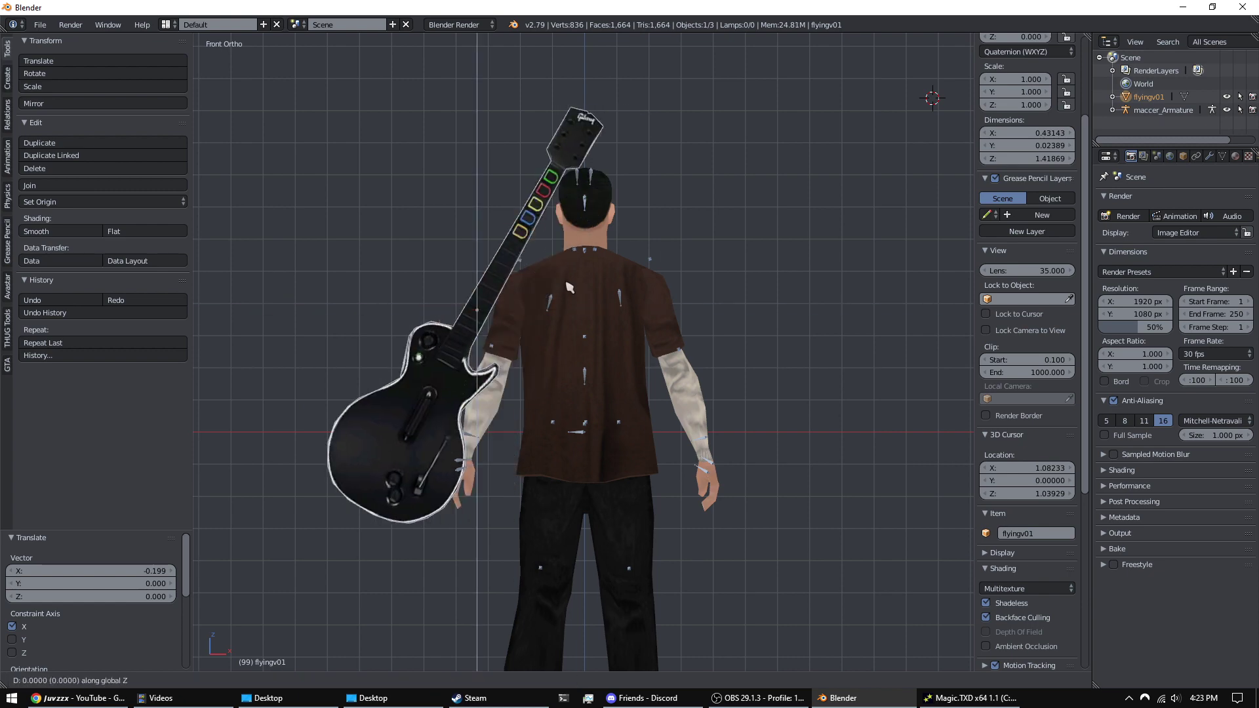
key("y")
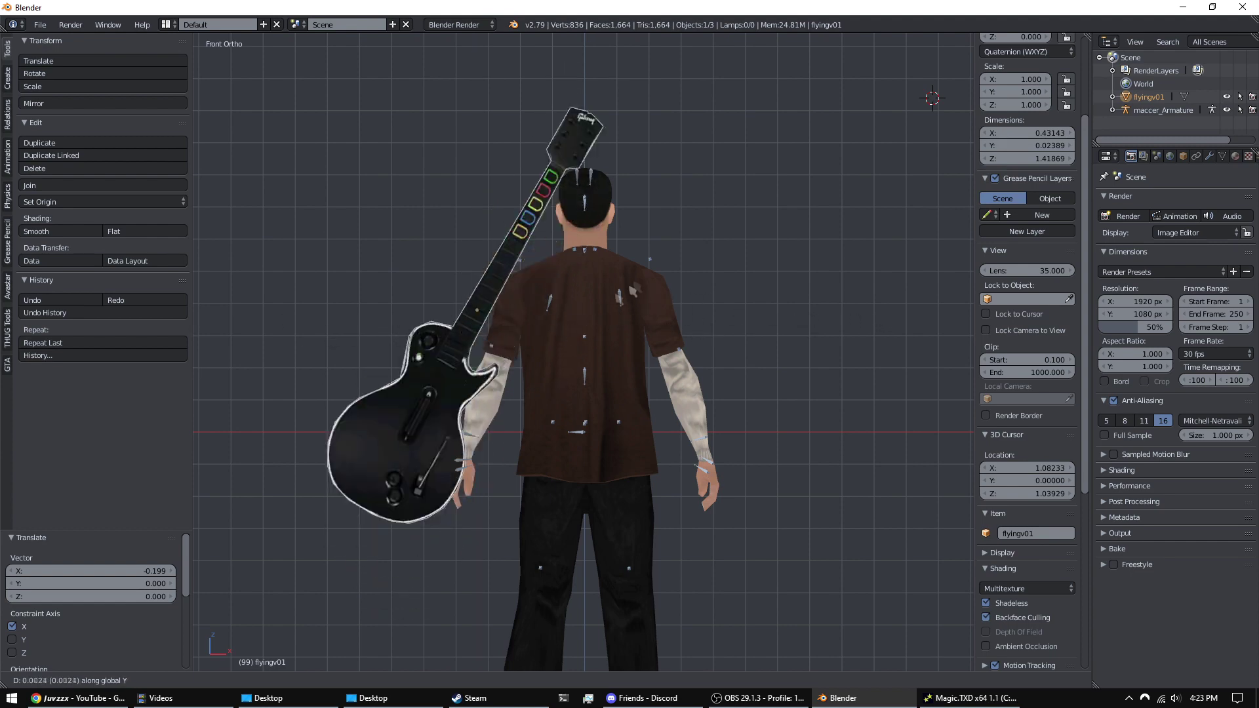
right_click(635, 315)
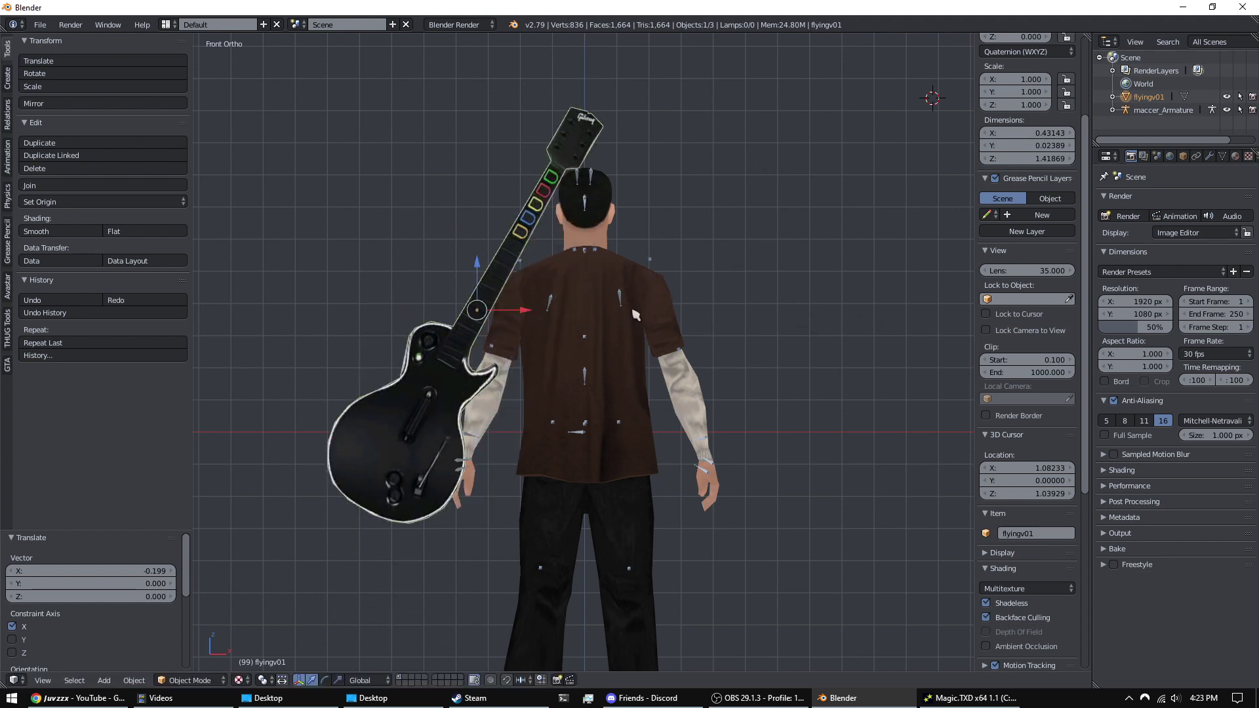
- Move the guitar freely in the front view by 0.394 in X and 0.016 in Z, onto the character's back
key("g")
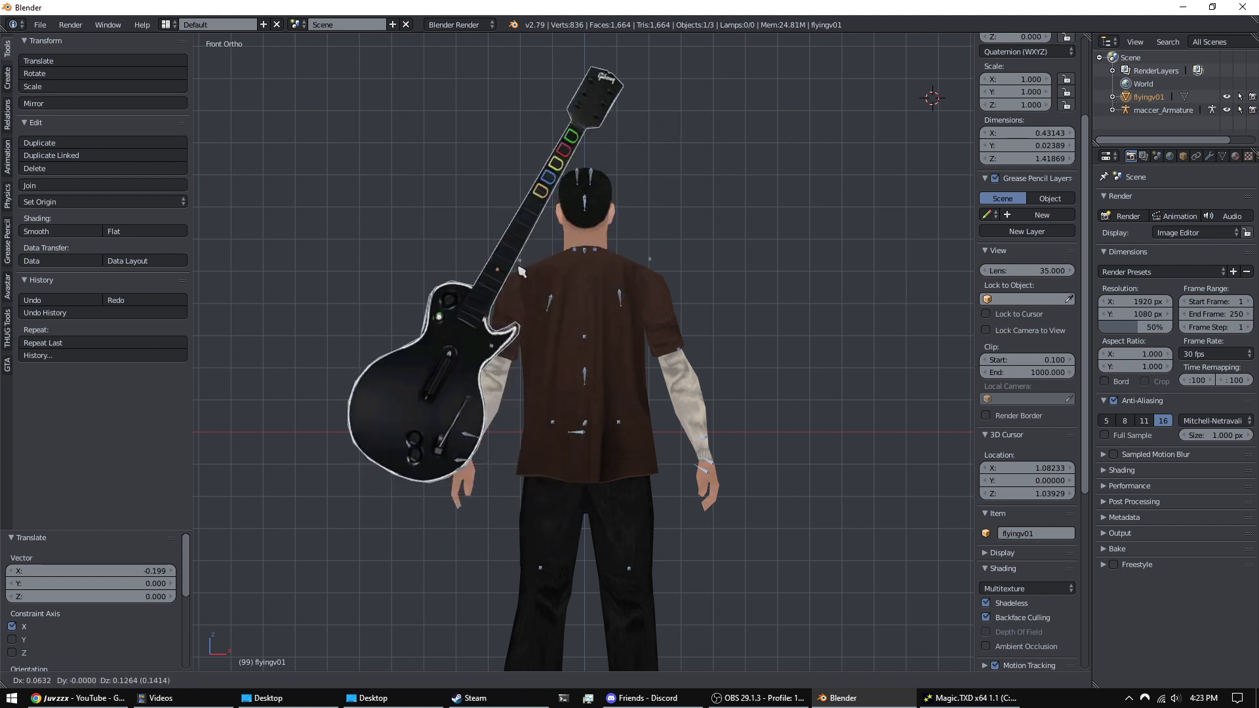
left_click(627, 306)
middle_click_drag(630, 308, 759, 356)
- Examine how closely the guitar sits against the character's back in the front, back and right views
key("KP_1")
key("ctrl+KP_1")
key("KP_1")
scroll(758, 357, "up", 1)
middle_click_drag(758, 357, 724, 351)
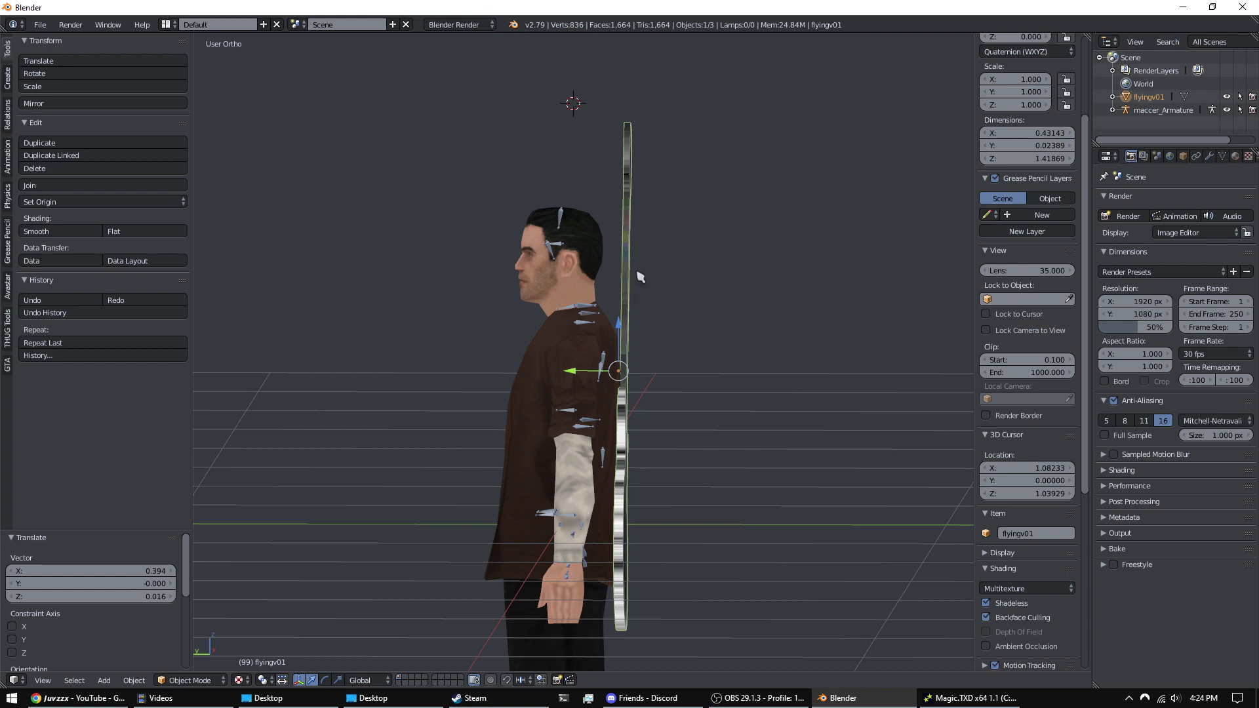
key("KP_1")
key("KP_3")
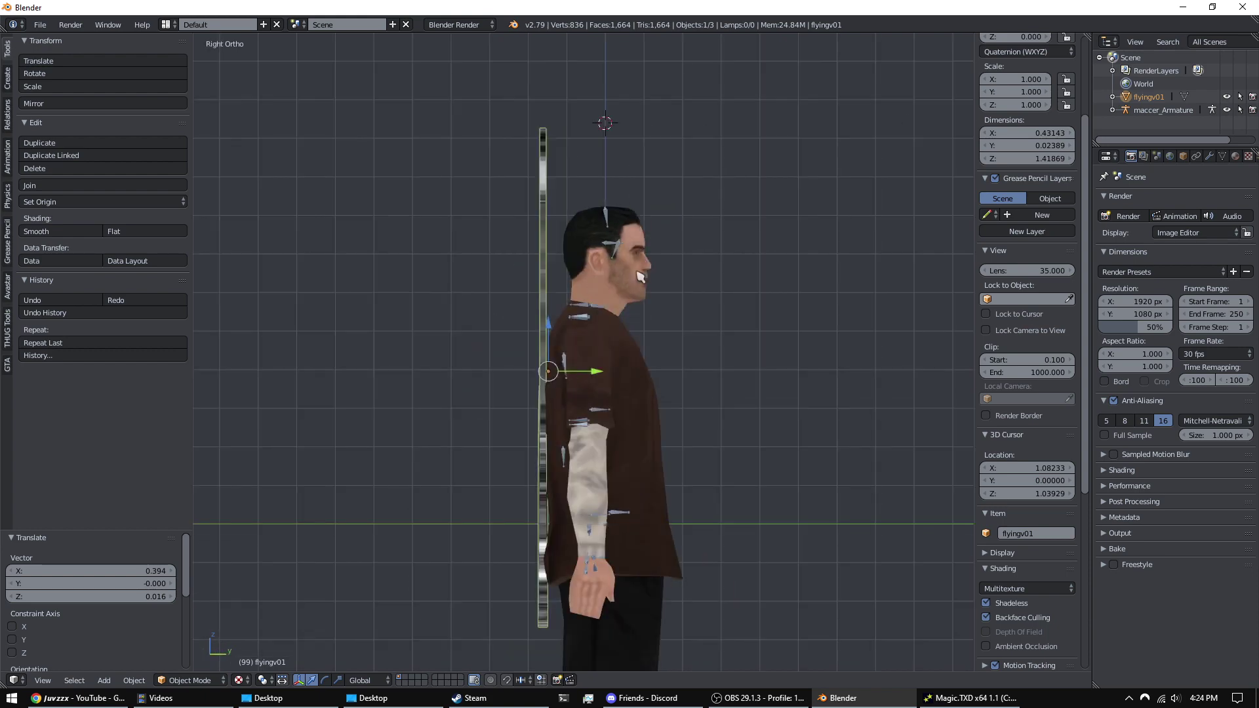
middle_click_drag(639, 275, 561, 300)
key("KP_1")
key("KP_3")
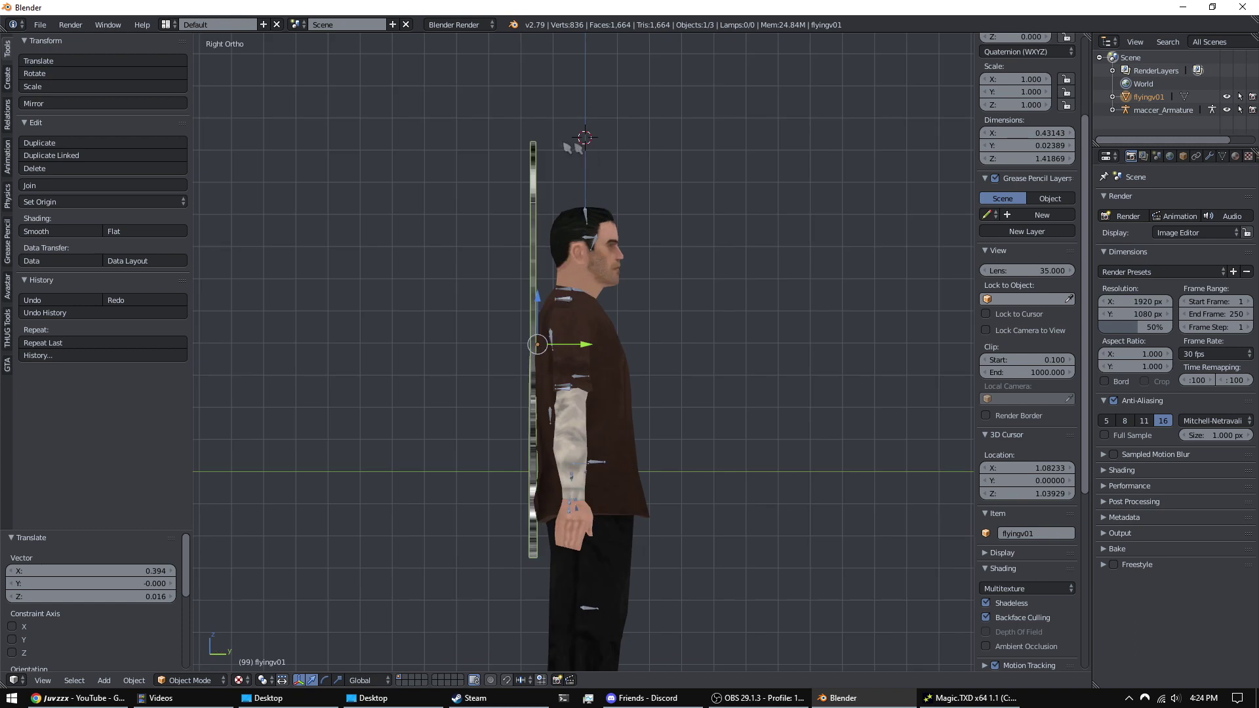
key("r")
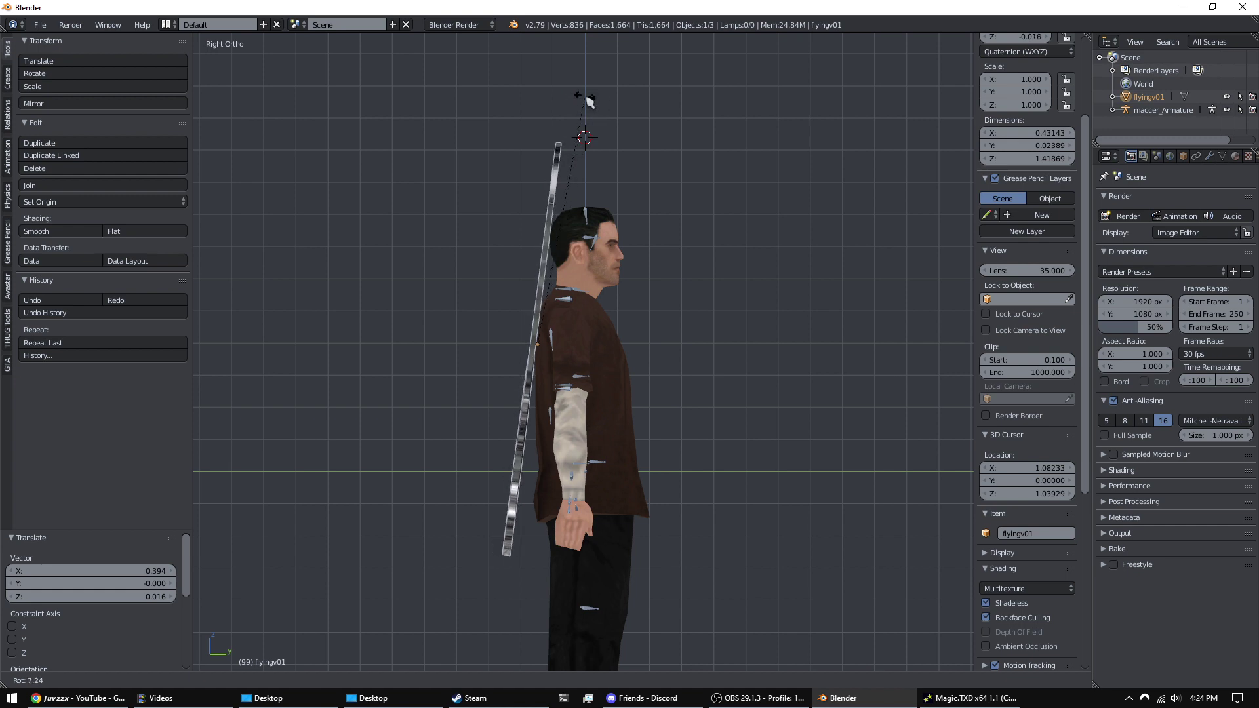
key("Escape")
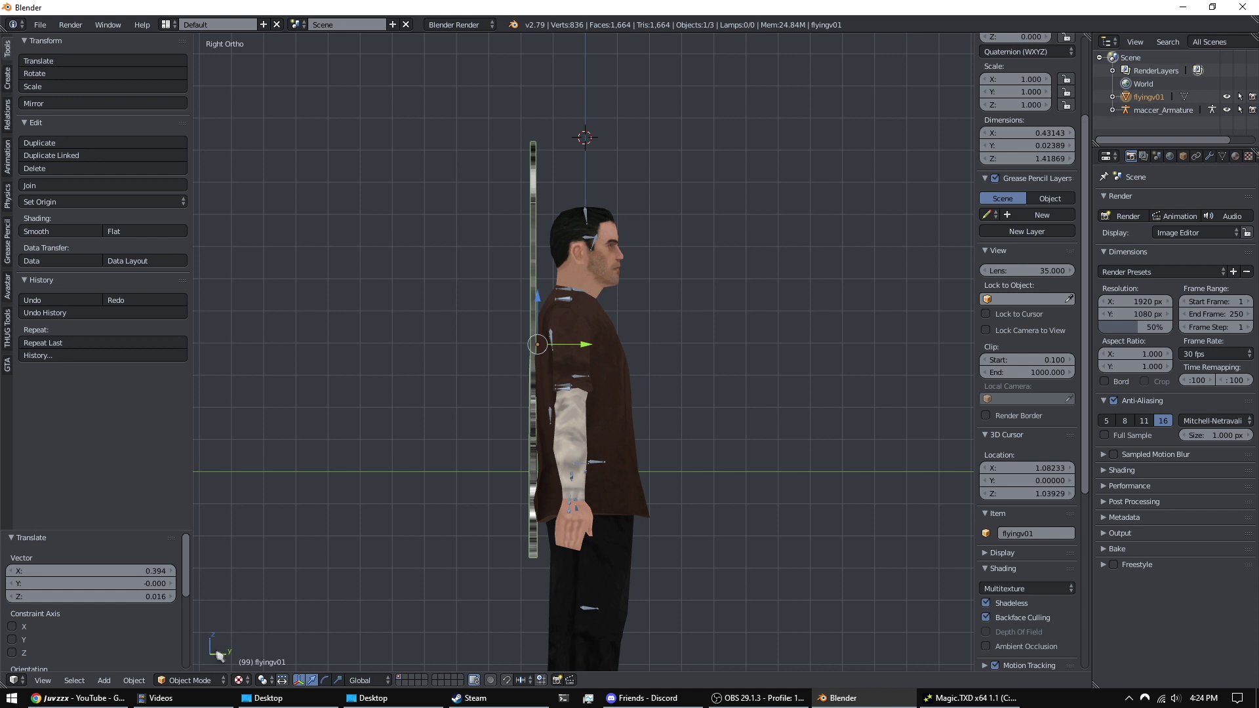
key("r")
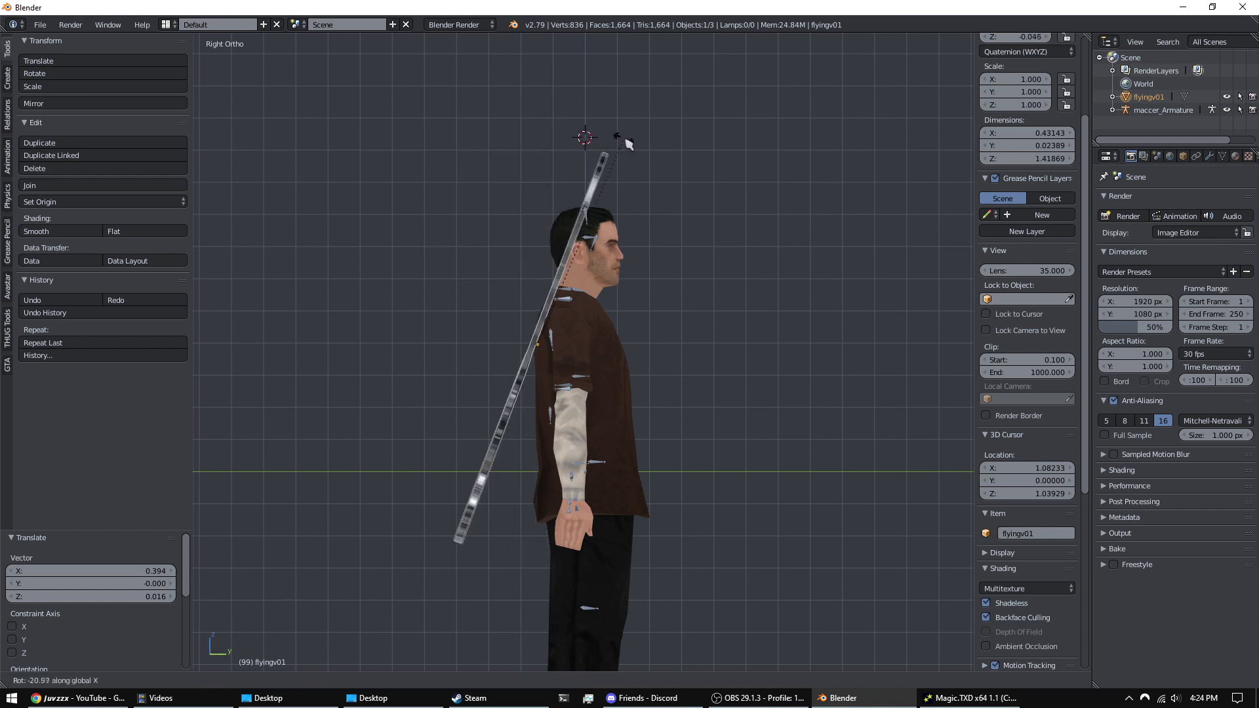
key("Escape")
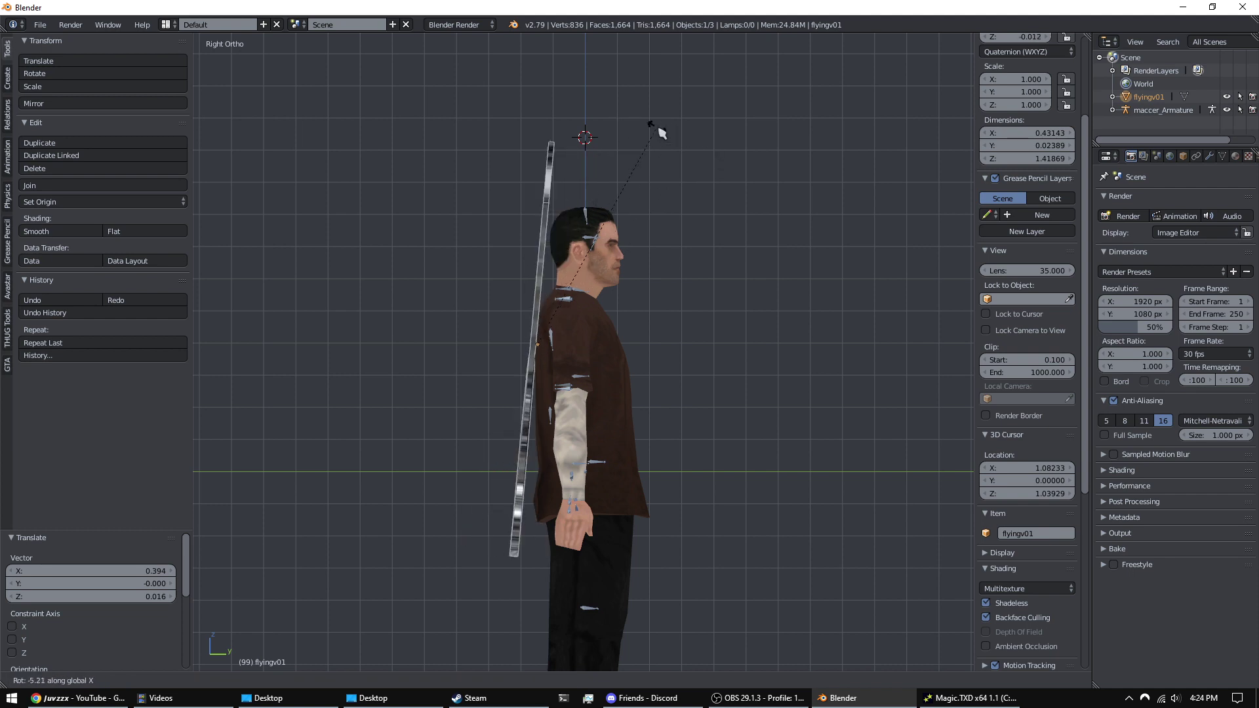
key("x")
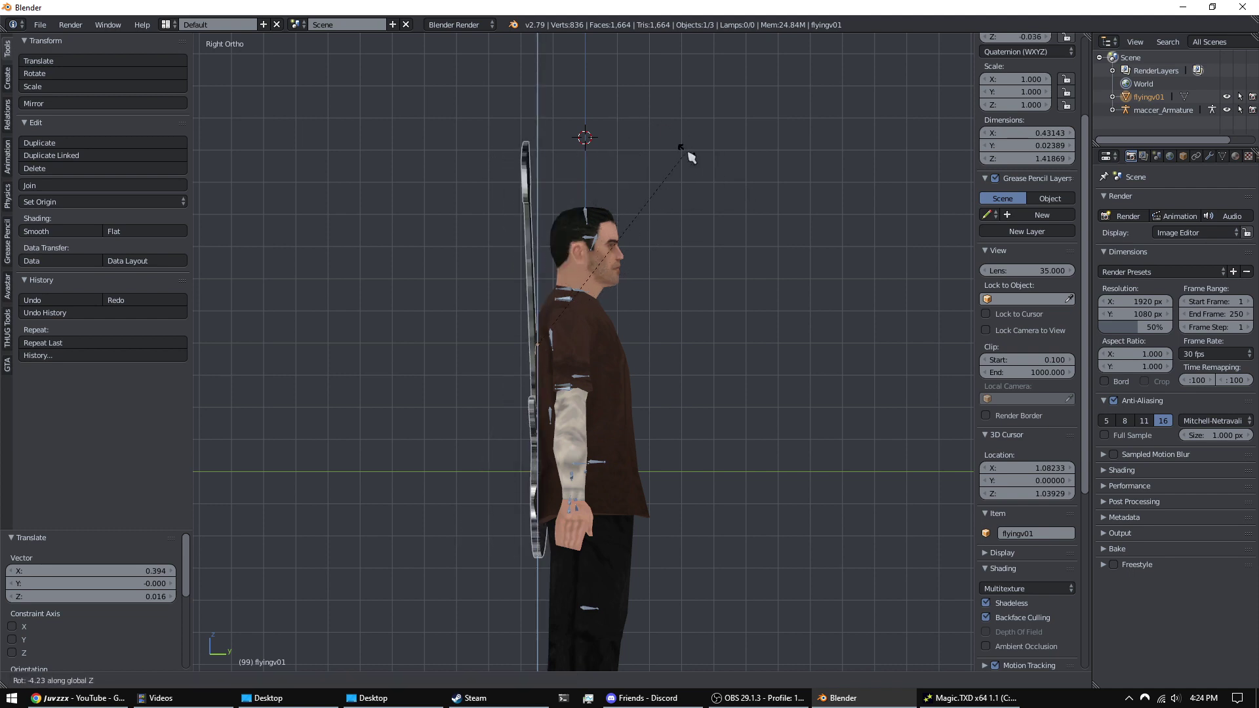
right_click(500, 120)
key("r")
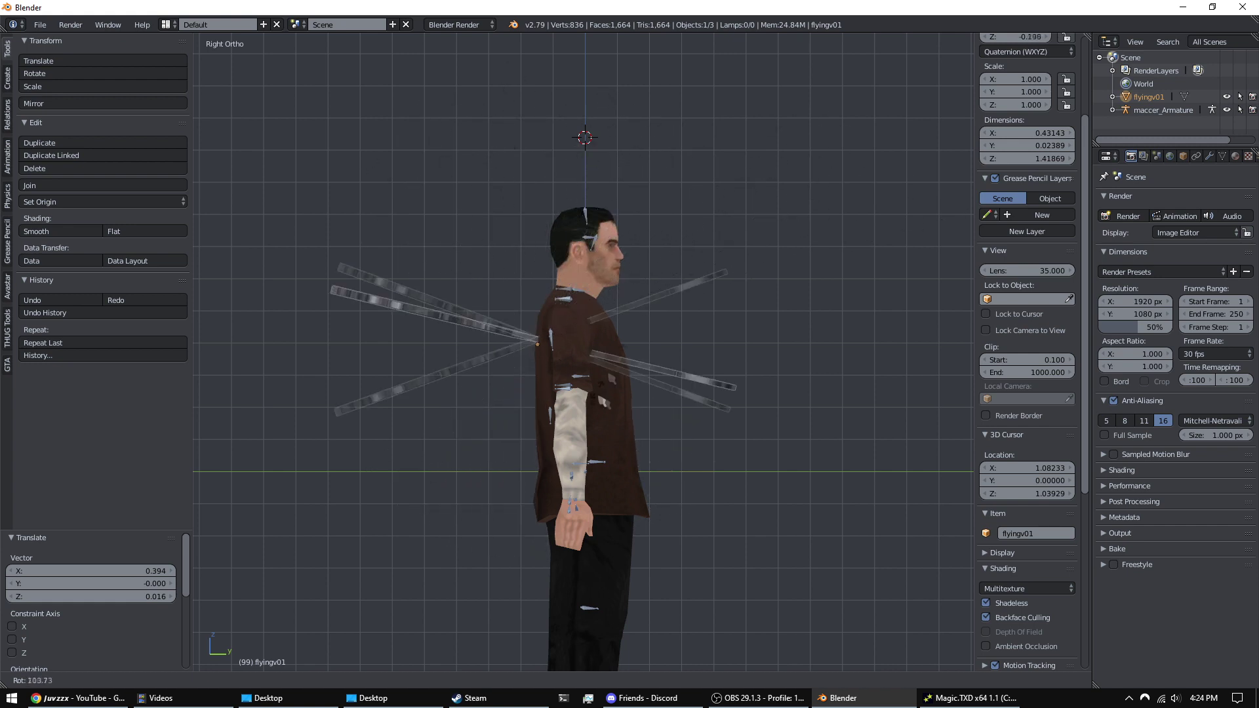
key("z")
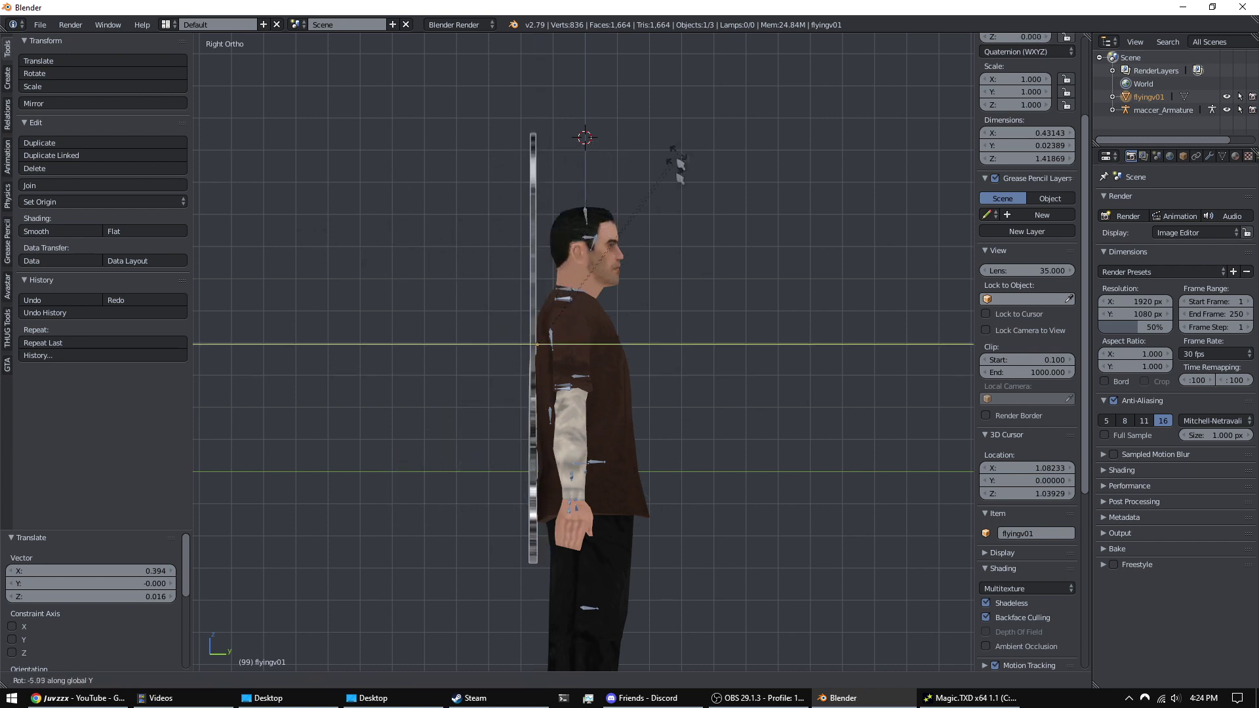
key("Escape")
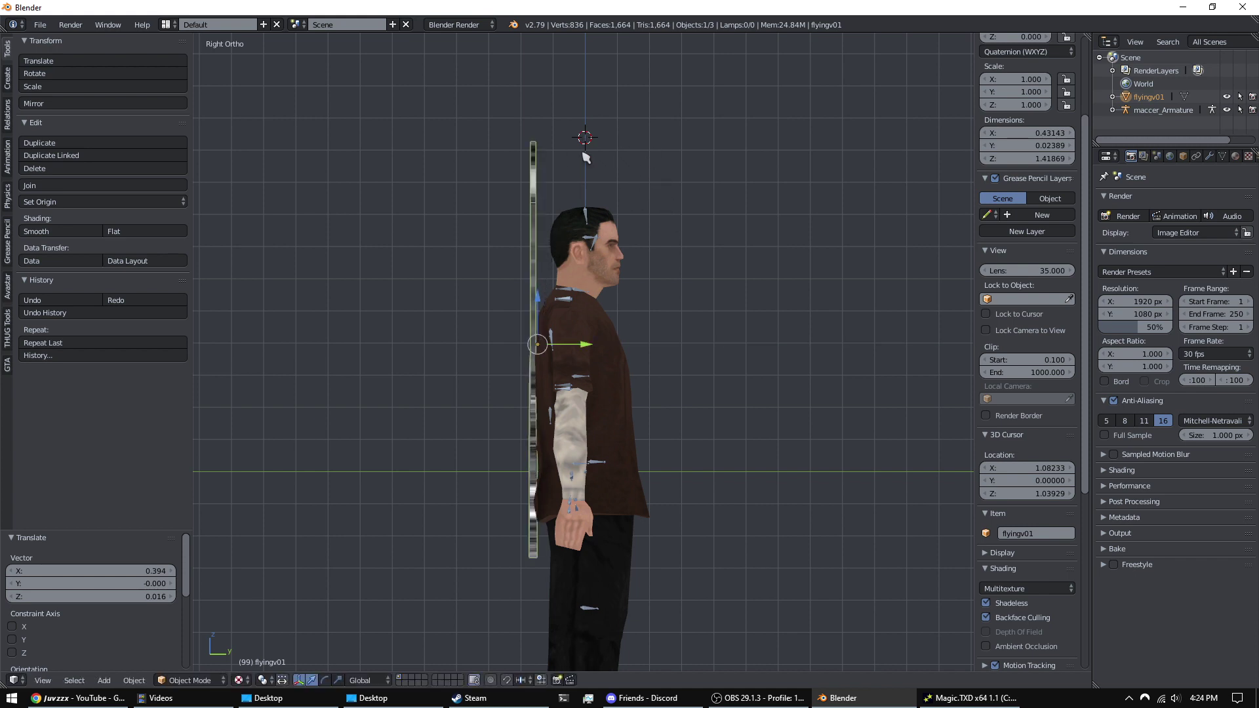
- Rotate the guitar 4.46° in the right view so it leans along the character's back
middle_click_drag(606, 200, 609, 190, "shift")
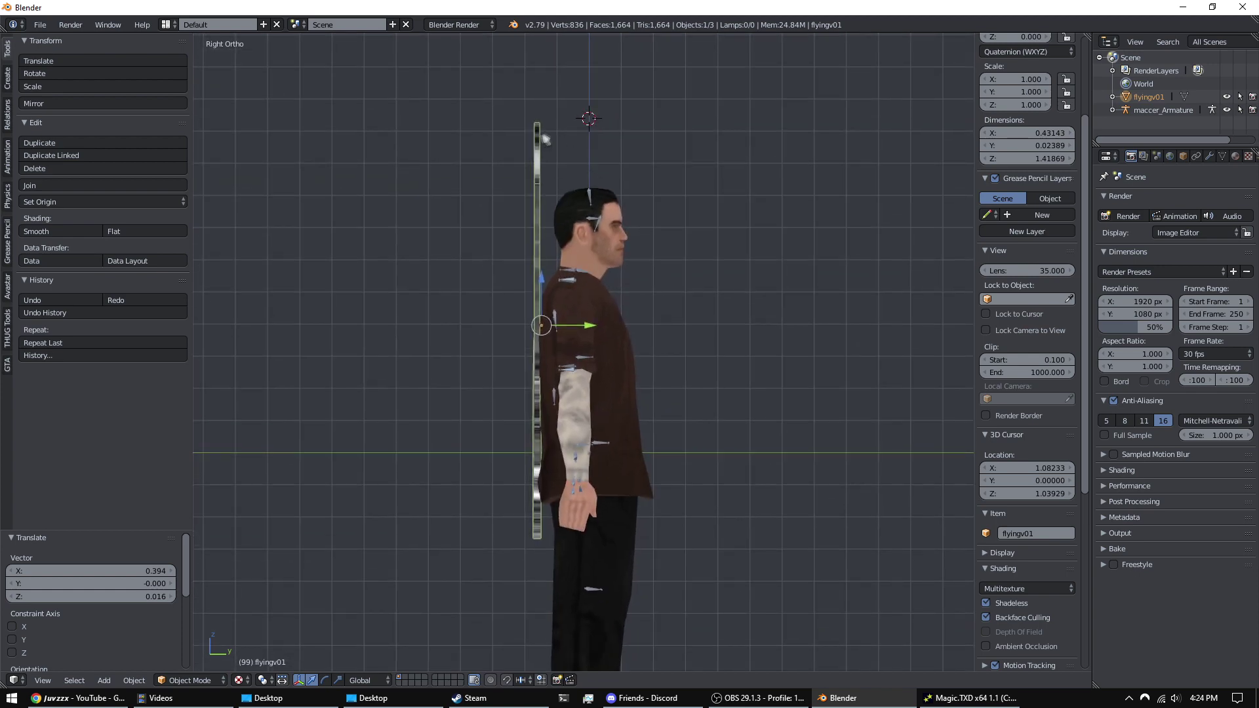
key("r")
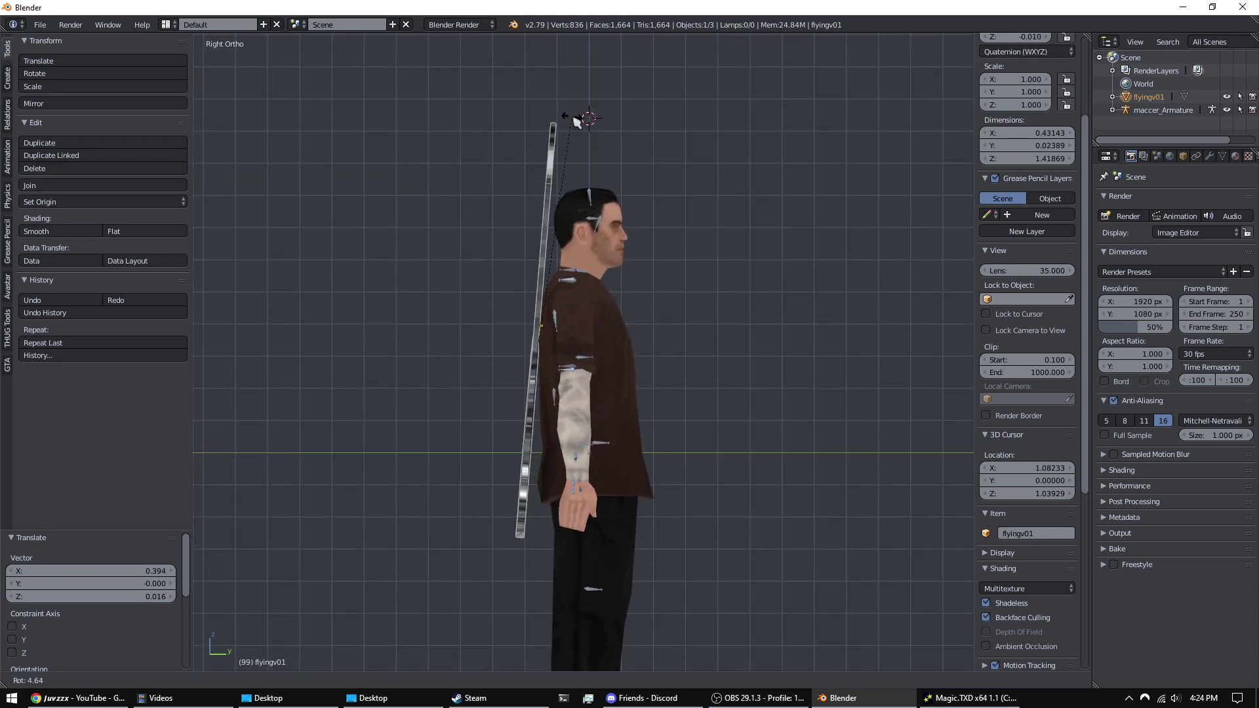
left_click(576, 121)
middle_click_drag(575, 122, 703, 286)
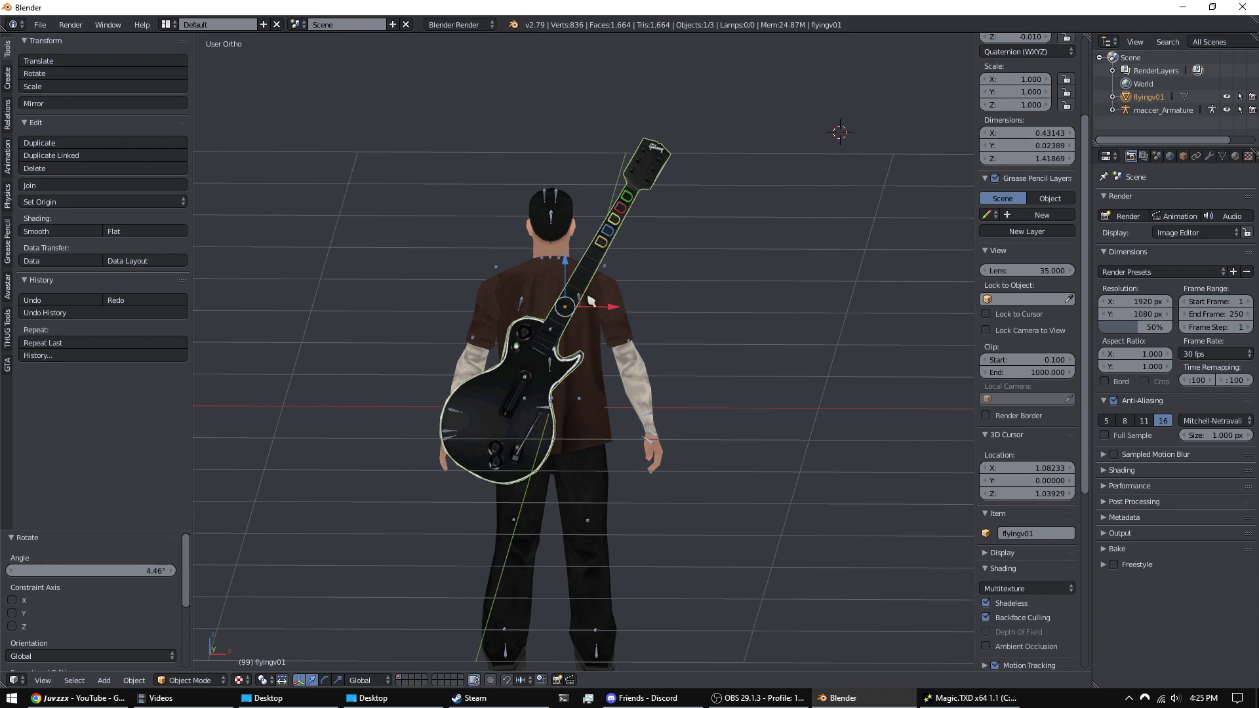
- Examine the guitar's placement on the character's back from several angles, leaving the guitar selected
middle_click_drag(590, 300, 611, 277)
scroll(649, 331, "down", 2)
scroll(660, 343, "up", 3)
scroll(652, 208, "down", 2)
scroll(655, 267, "up", 1)
right_click(603, 330)
right_click(605, 273)
key("a")
key("a")
key("a")
middle_click_drag(632, 337, 682, 272)
mouse_move(658, 313)
middle_mouse_down()
mouse_move(702, 301)
mouse_move(669, 295)
middle_mouse_up()
scroll(675, 296, "up", 2)
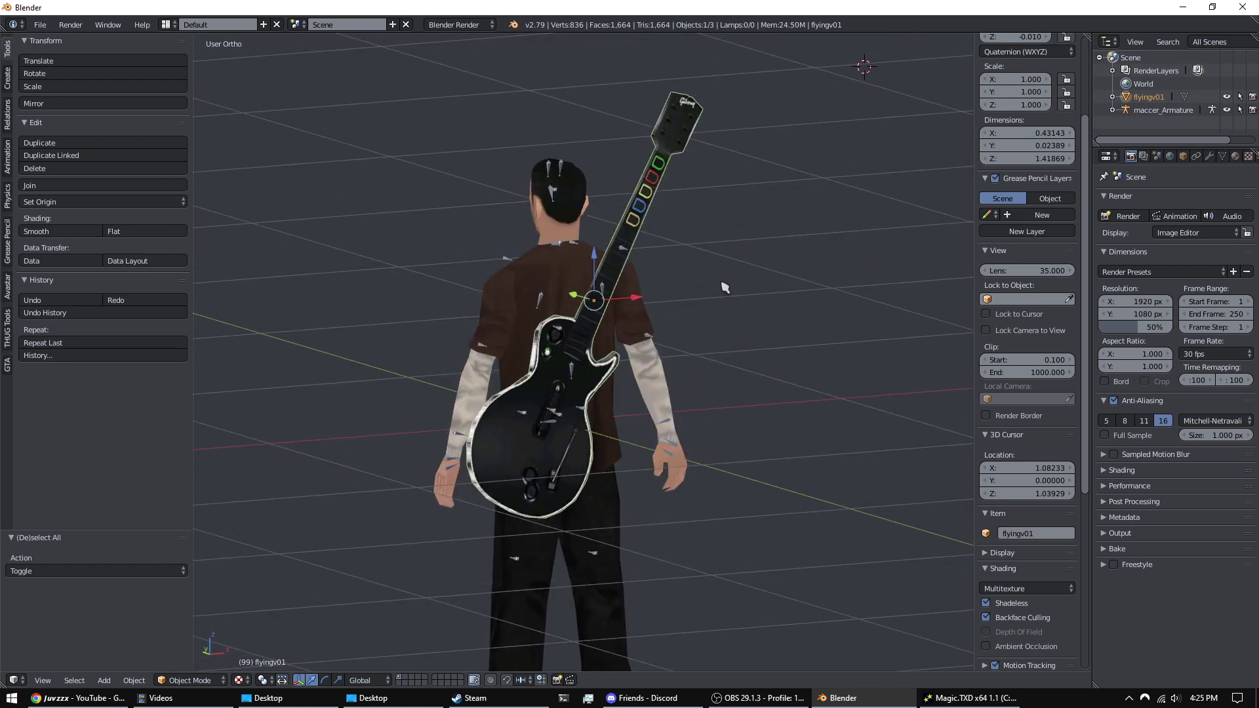
- Apply the location, rotation and scale transforms to the guitar object flyingv01
key("ctrl+a")
key("ctrl+a")
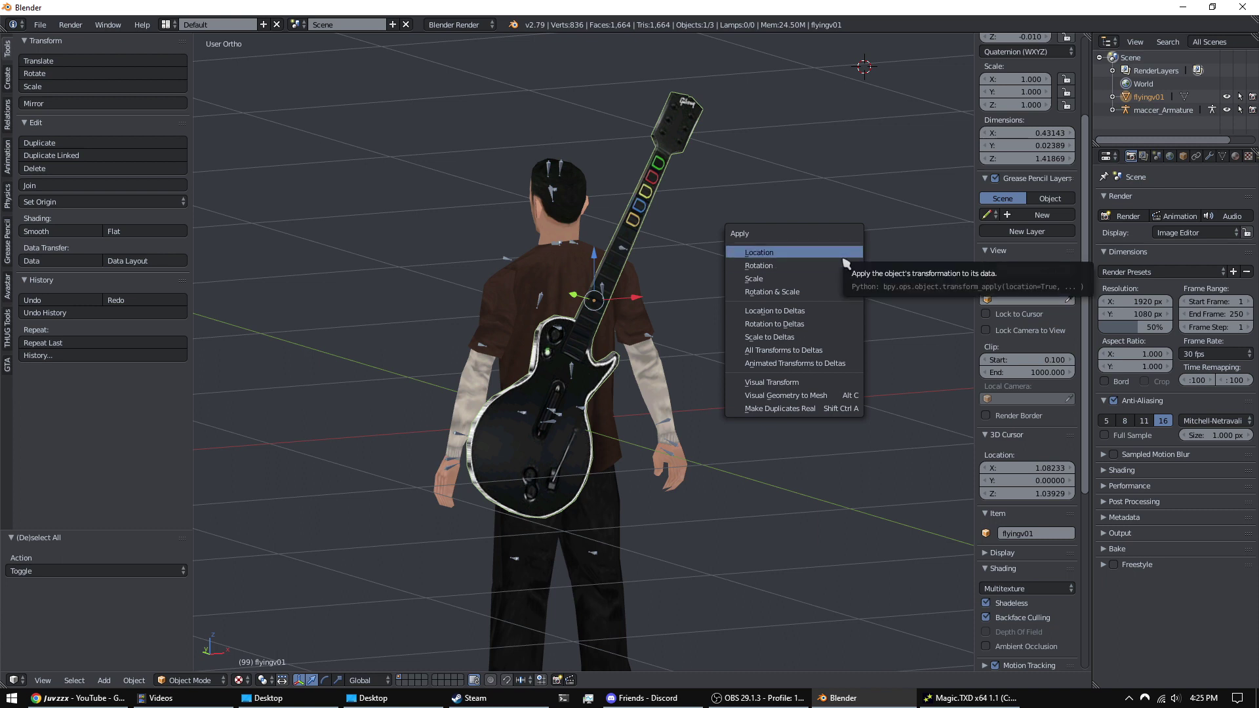
left_click(839, 253)
key("ctrl+a")
left_click(837, 270)
key("ctrl+a")
left_click(820, 296)
- Select the maccer mesh and apply its location, rotation and scale transforms
mouse_move(792, 303)
middle_mouse_down()
mouse_move(792, 336)
mouse_move(788, 297)
mouse_move(717, 225)
mouse_move(708, 269)
mouse_move(815, 297)
middle_mouse_up()
middle_click_drag(646, 407, 636, 446)
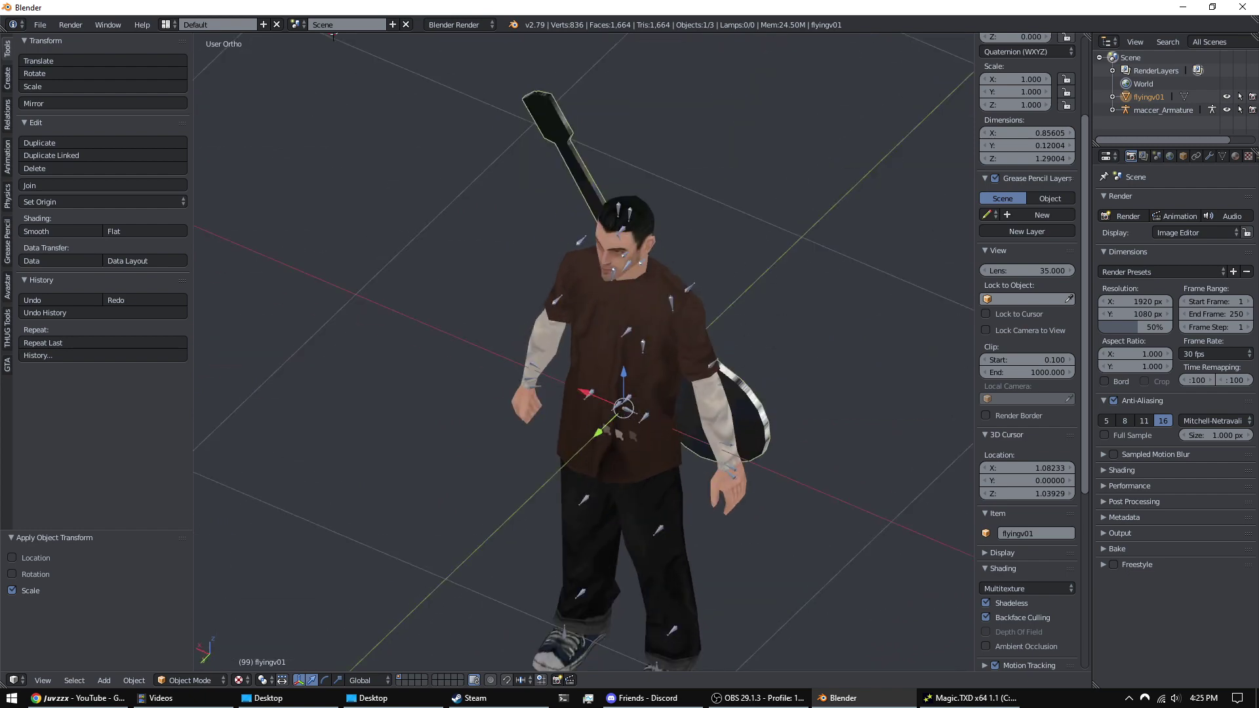
middle_click_drag(333, 36, 777, 323)
right_click(717, 301)
key("ctrl+a")
left_click(724, 269)
key("ctrl+a")
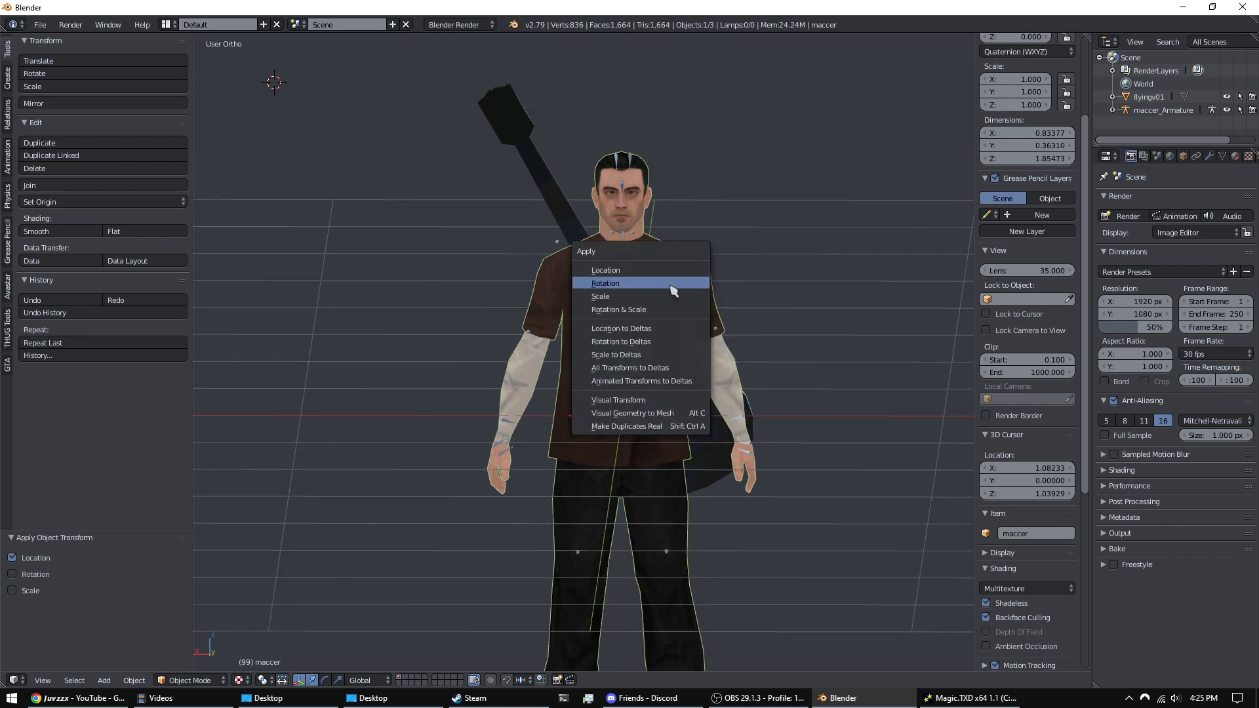
left_click(674, 290)
key("ctrl+a")
left_click(629, 308)
key("ctrl+a")
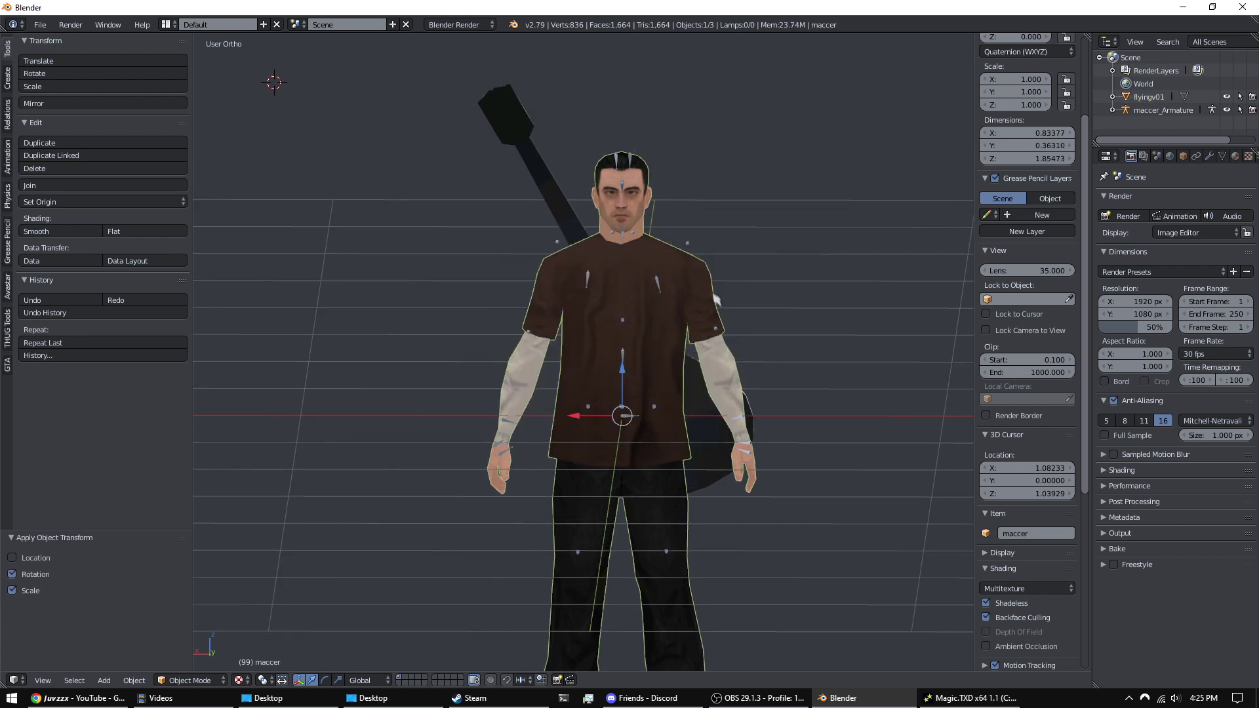
- Join the guitar flyingv01 into the maccer mesh and expand maccer_Armature in the object hierarchy
right_click(729, 308)
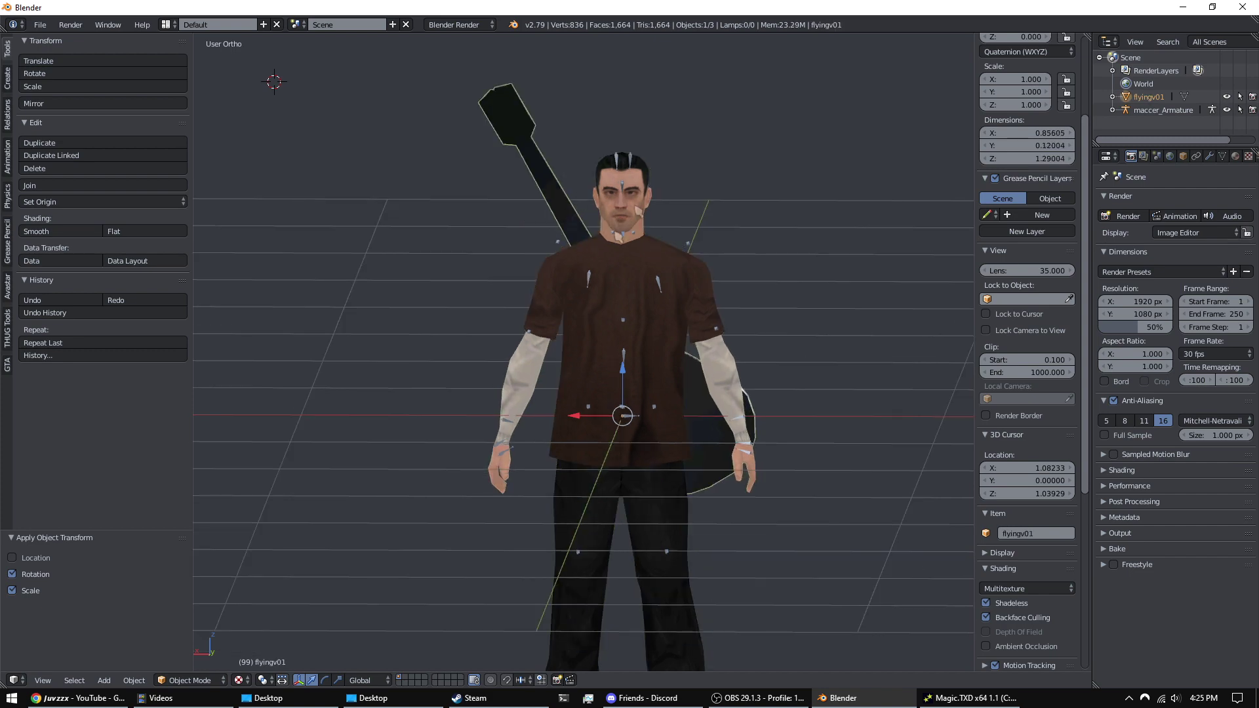
middle_click_drag(563, 210, 702, 264)
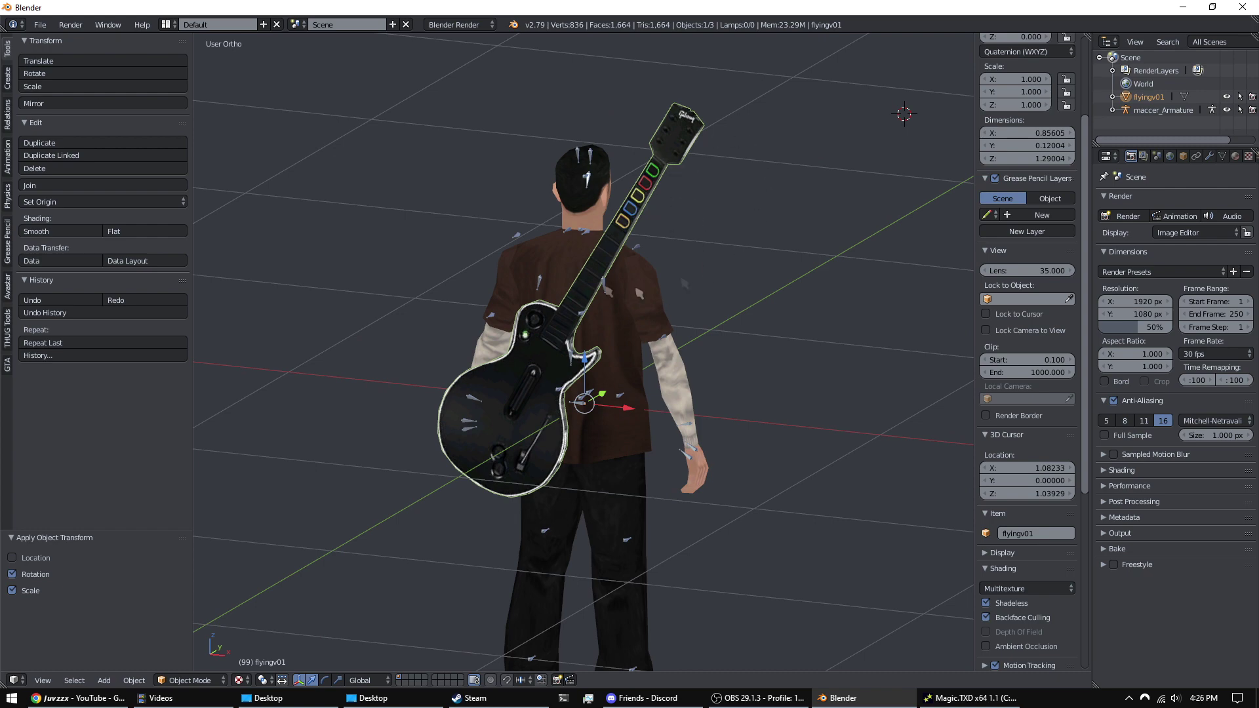
middle_click_drag(614, 314, 583, 310)
right_click(632, 257, "shift")
middle_click_drag(632, 258, 678, 234)
left_click(1112, 97)
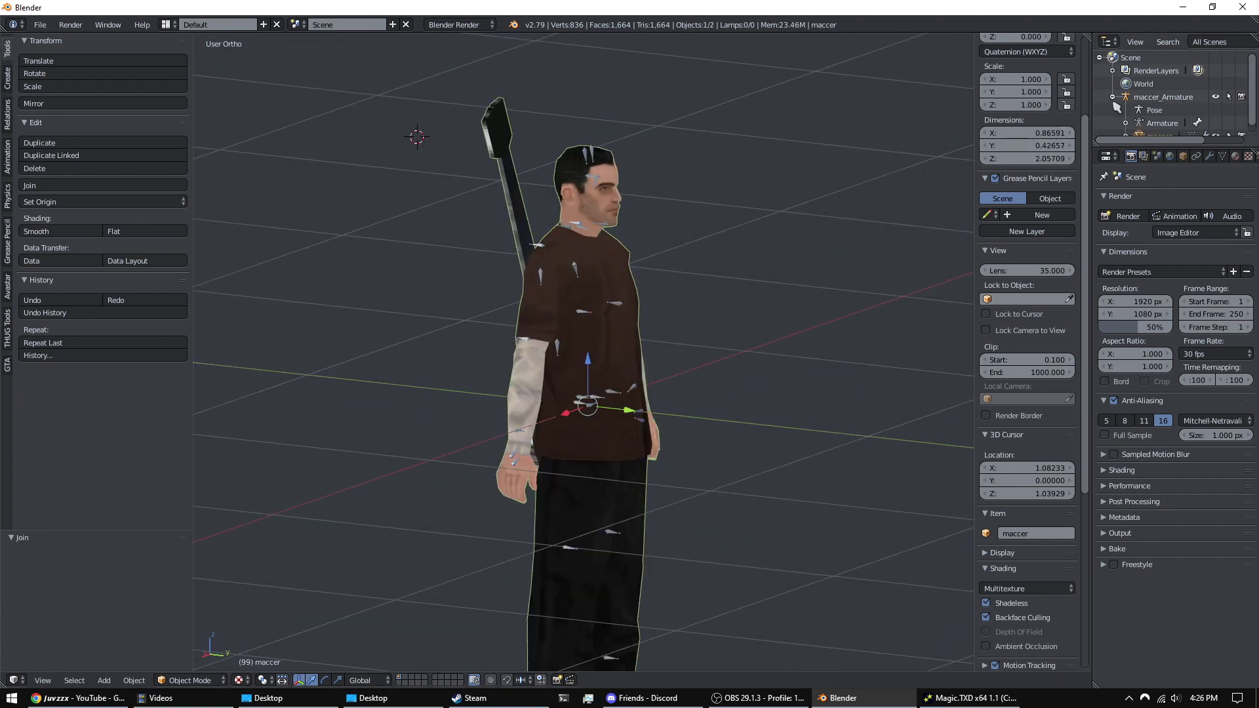
- Enlarge the object hierarchy area so the maccer mesh's materials, modifiers and vertex groups are fully shown
scroll(1125, 115, "down", 1)
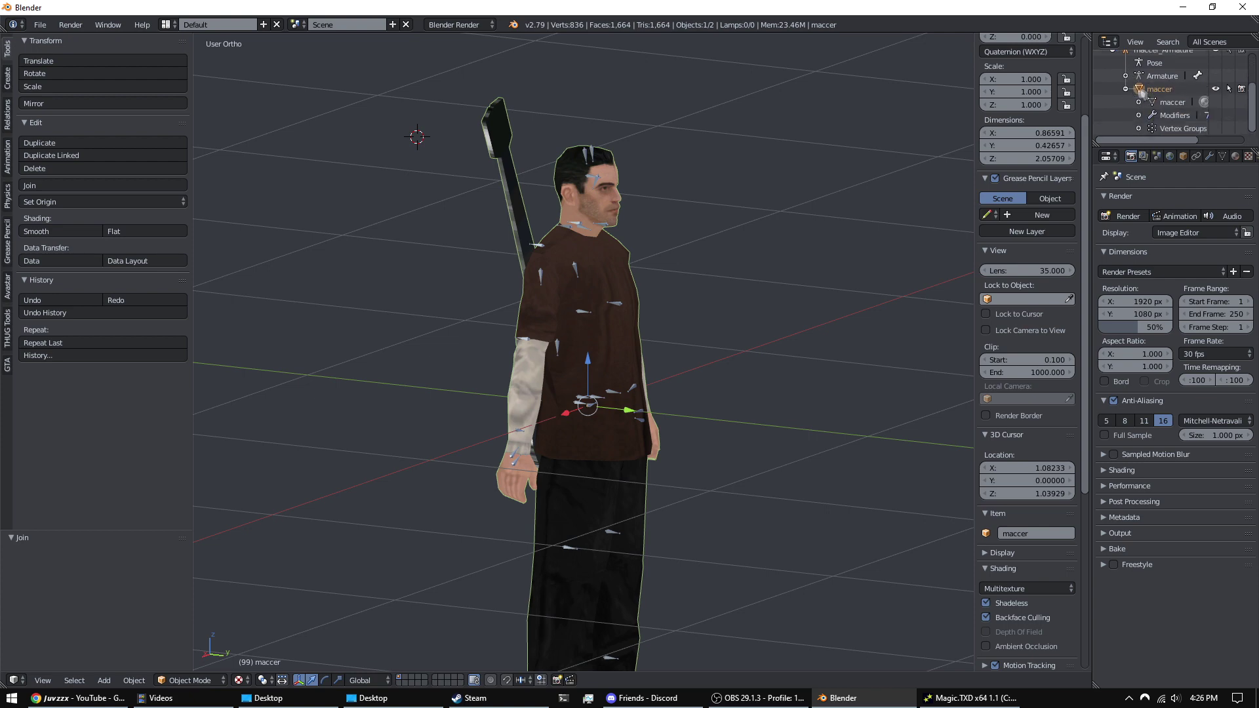
middle_click_drag(656, 223, 739, 222)
left_click_drag(1157, 139, 1157, 265)
left_click_drag(1091, 166, 1023, 166)
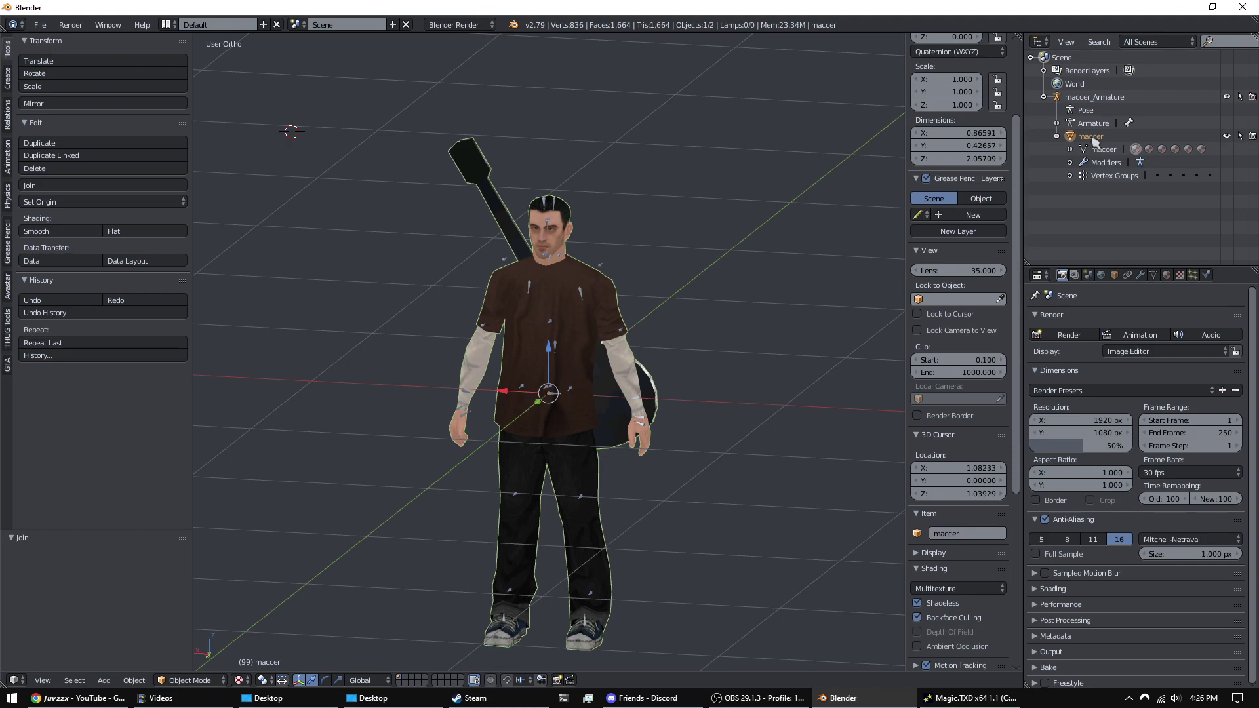
- Put the maccer mesh into Edit Mode, clear the selection and select a single vertex on the guitar's headstock
scroll(604, 308, "up", 2)
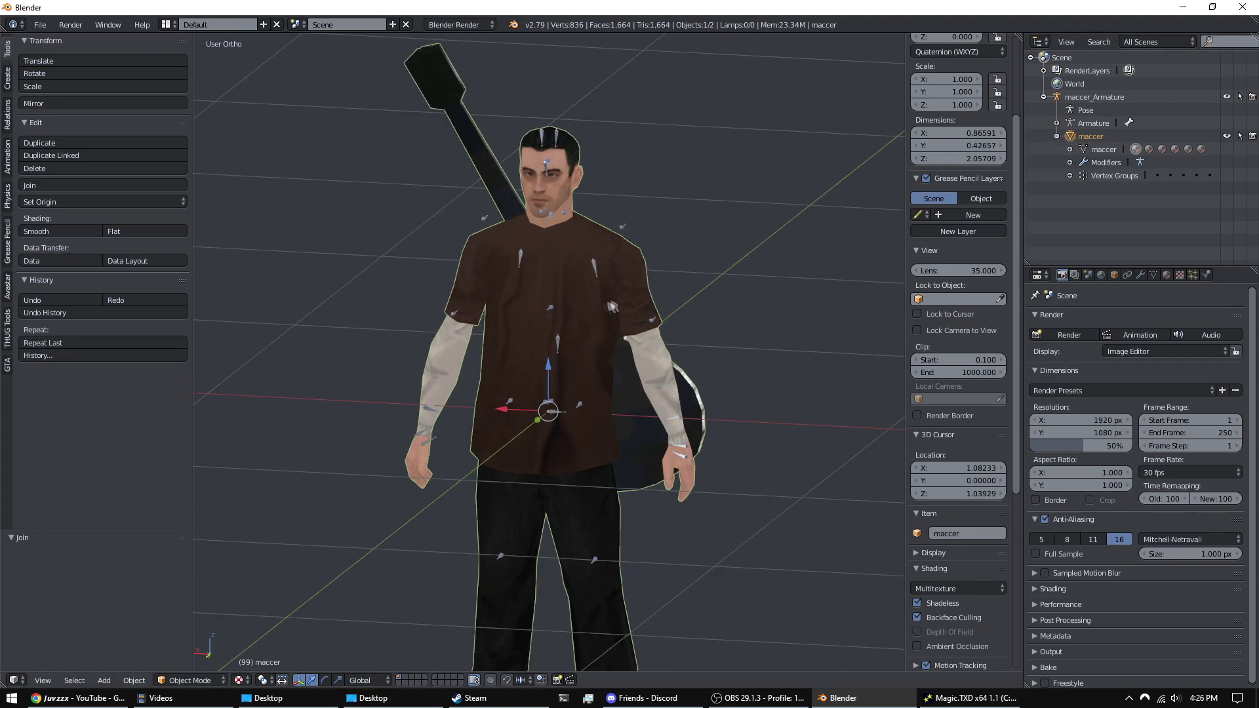
scroll(609, 298, "down", 2)
key("Tab")
scroll(639, 263, "up", 1)
middle_click_drag(683, 259, 689, 181)
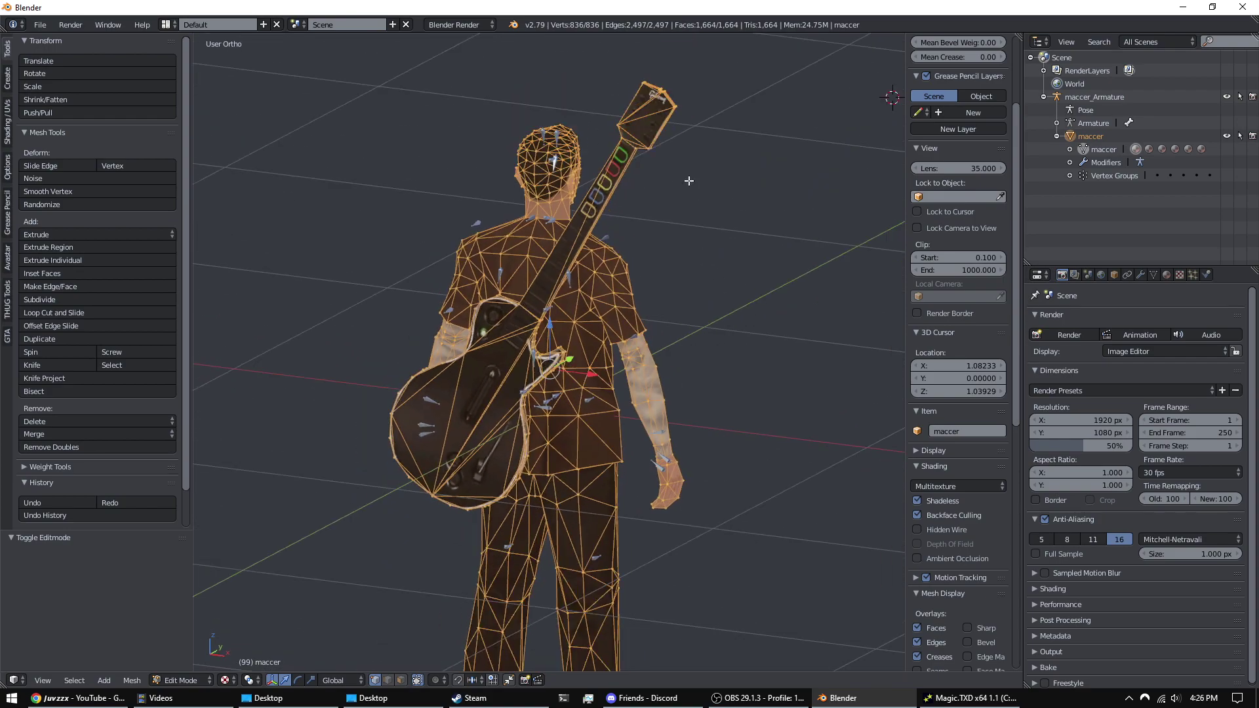
middle_click_drag(684, 78, 485, 150)
key("a")
key("a")
right_click(452, 78)
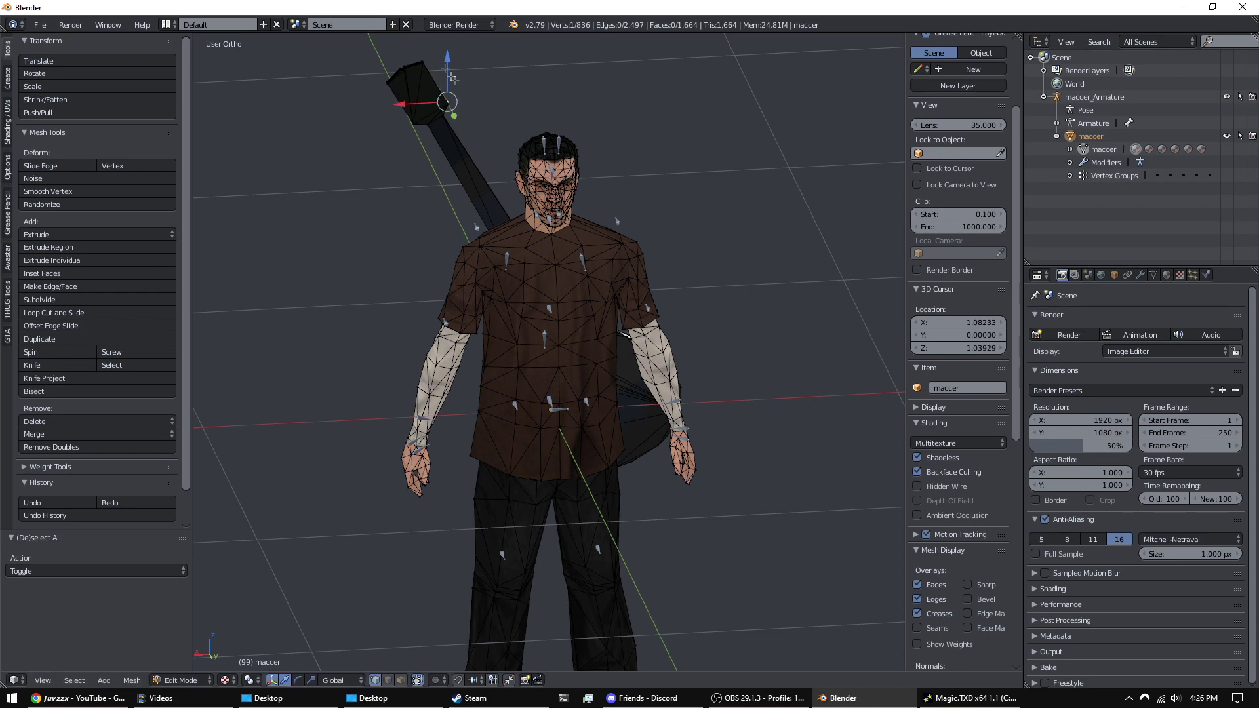
- Box-select the headstock area in wireframe shading, then return to textured shading and select a single headstock vertex
left_click_drag(443, 71, 510, 147)
key("z")
key("b")
left_click_drag(349, 37, 493, 167)
mouse_move(495, 167)
middle_mouse_down()
mouse_move(623, 169)
mouse_move(580, 247)
mouse_move(524, 256)
mouse_move(453, 197)
mouse_move(448, 144)
mouse_move(498, 216)
middle_mouse_up()
left_click(225, 680)
left_click(248, 621)
right_click(446, 130)
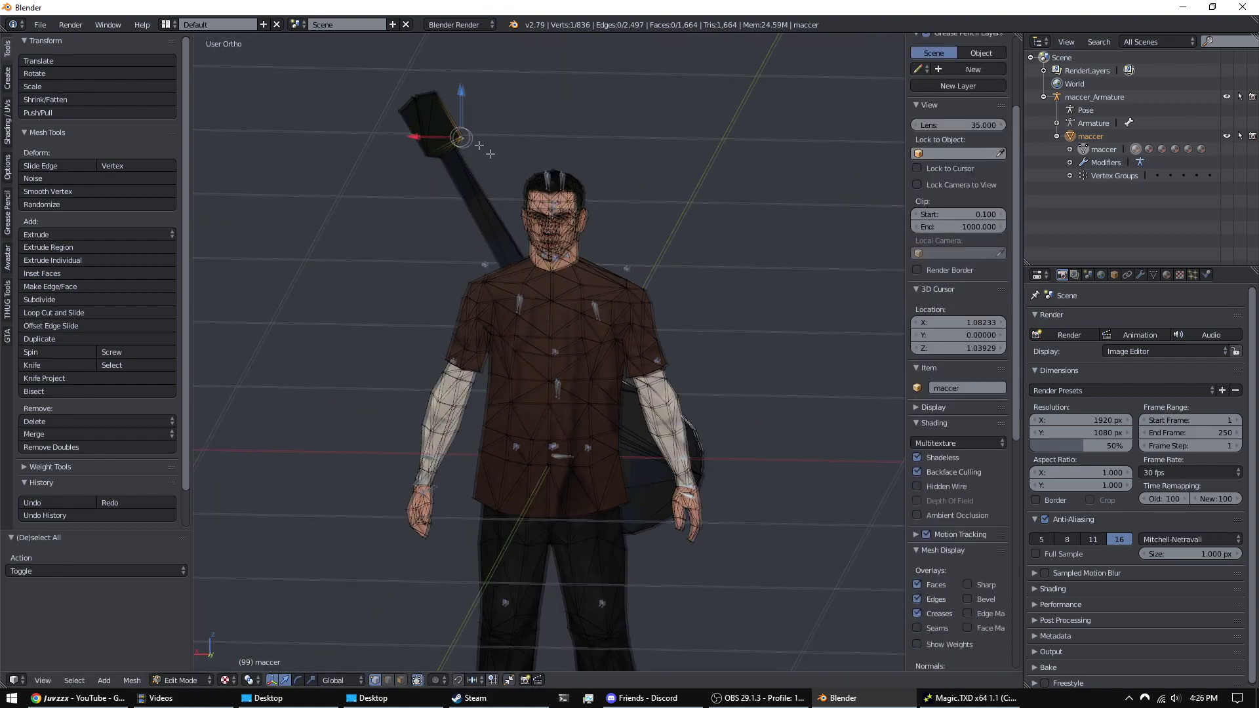
scroll(579, 374, "up", 4)
middle_click_drag(579, 374, 530, 248)
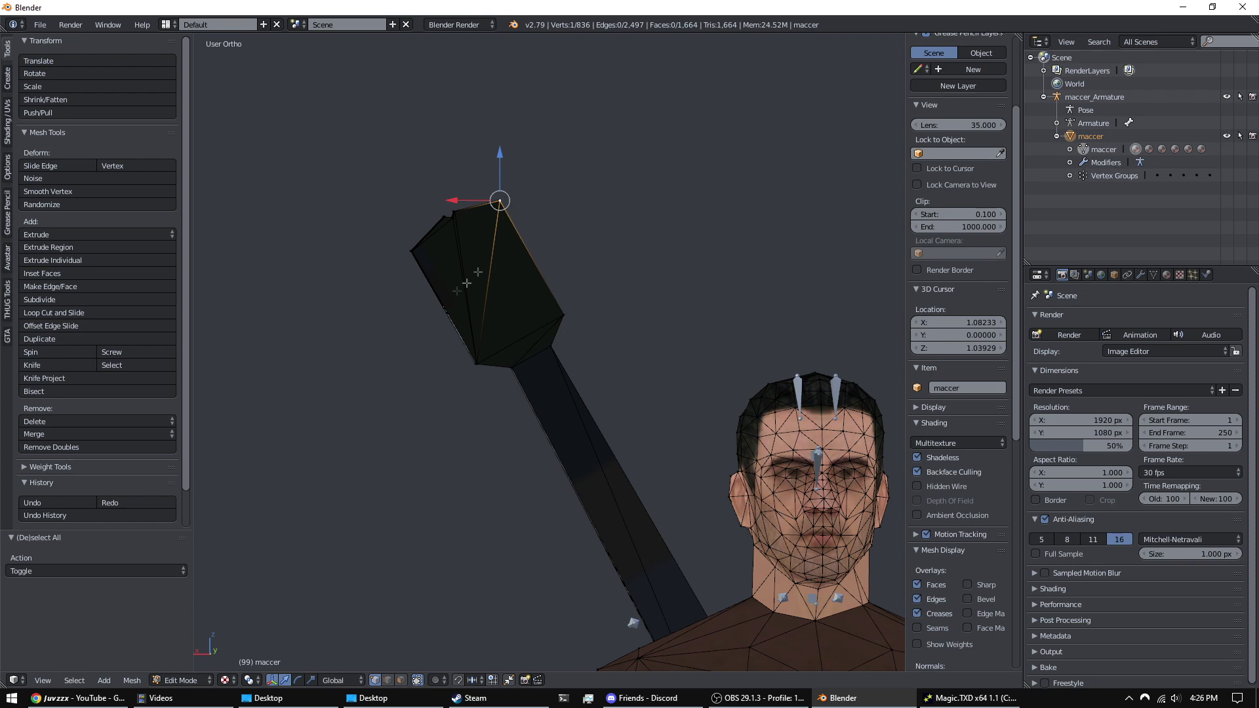
- Box-select all the headstock's vertices in wireframe shading, including the hidden ones, and restore textured shading
key("b")
left_click_drag(329, 155, 613, 387)
key("z")
key("b")
mouse_move(308, 103)
left_mouse_down()
mouse_move(593, 321)
mouse_move(607, 387)
left_mouse_up()
left_click(248, 621)
- Move the selected headstock down toward the shoulder by about X -0.105, Y -0.002, Z -0.233, and check it from front and back
scroll(521, 345, "down", 4)
key("g")
key("z")
key("x")
key("x")
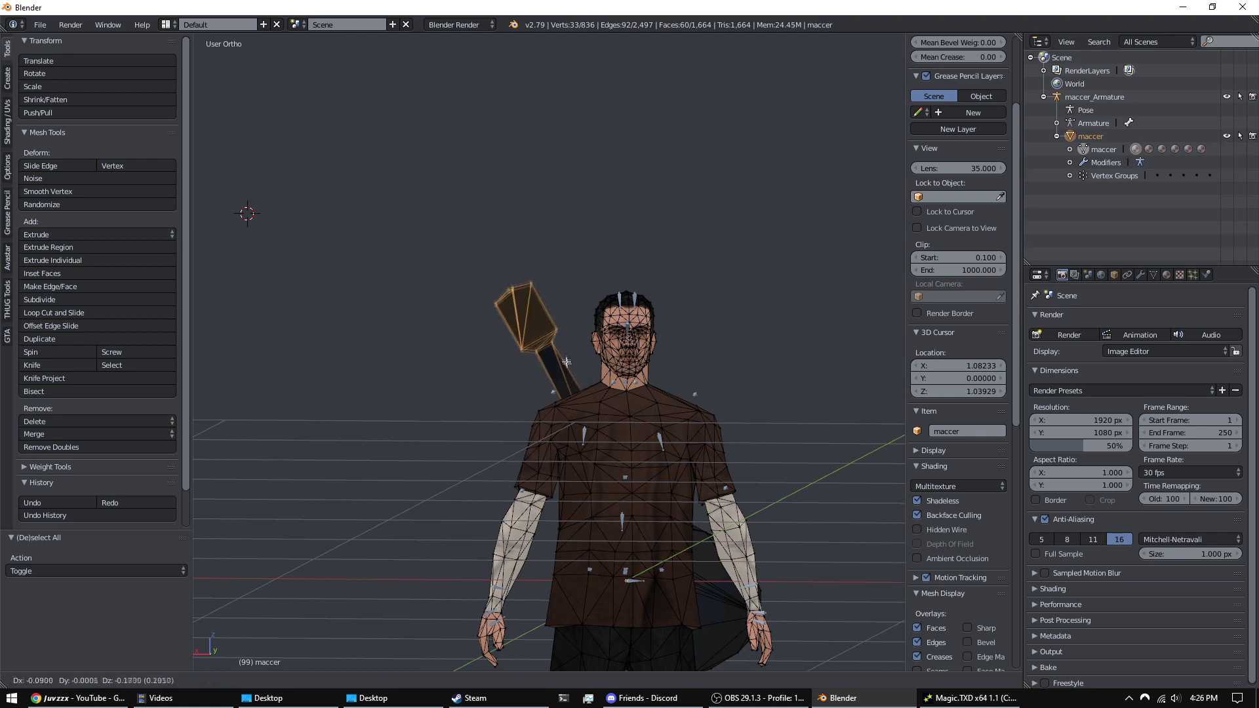
left_click(570, 380)
middle_click_drag(569, 380, 575, 452)
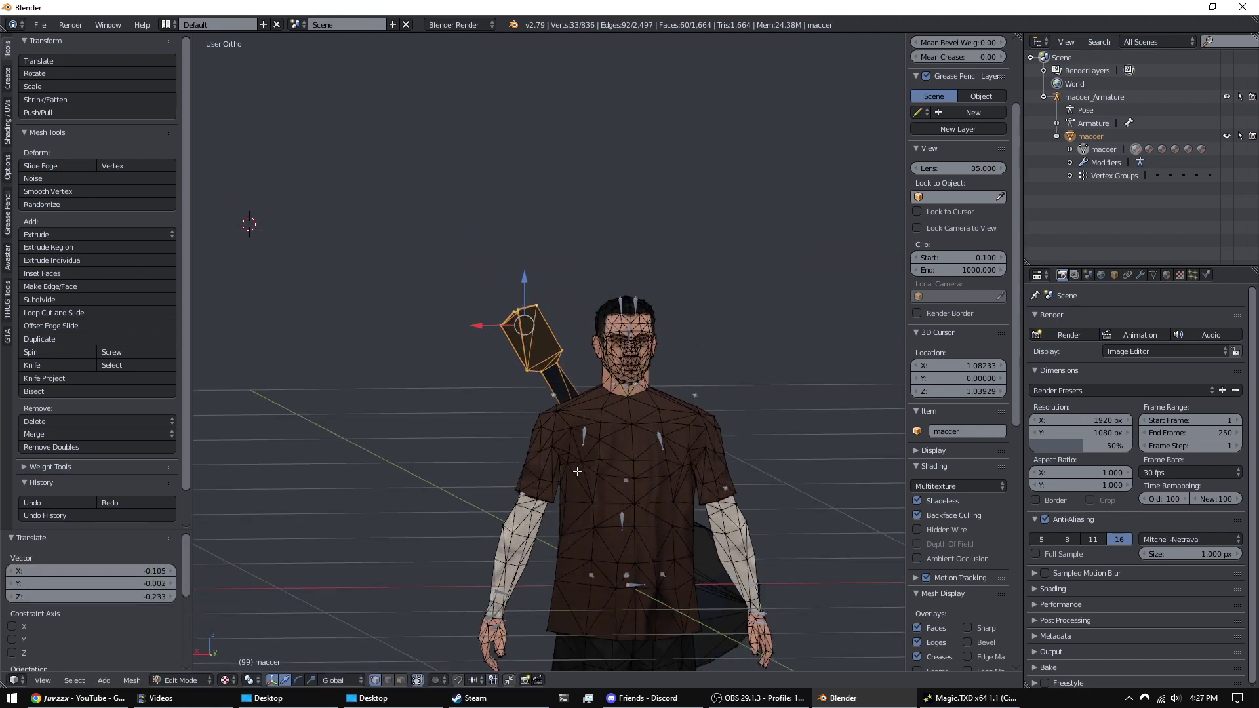
key("KP_1")
middle_click_drag(656, 433, 656, 419, "shift")
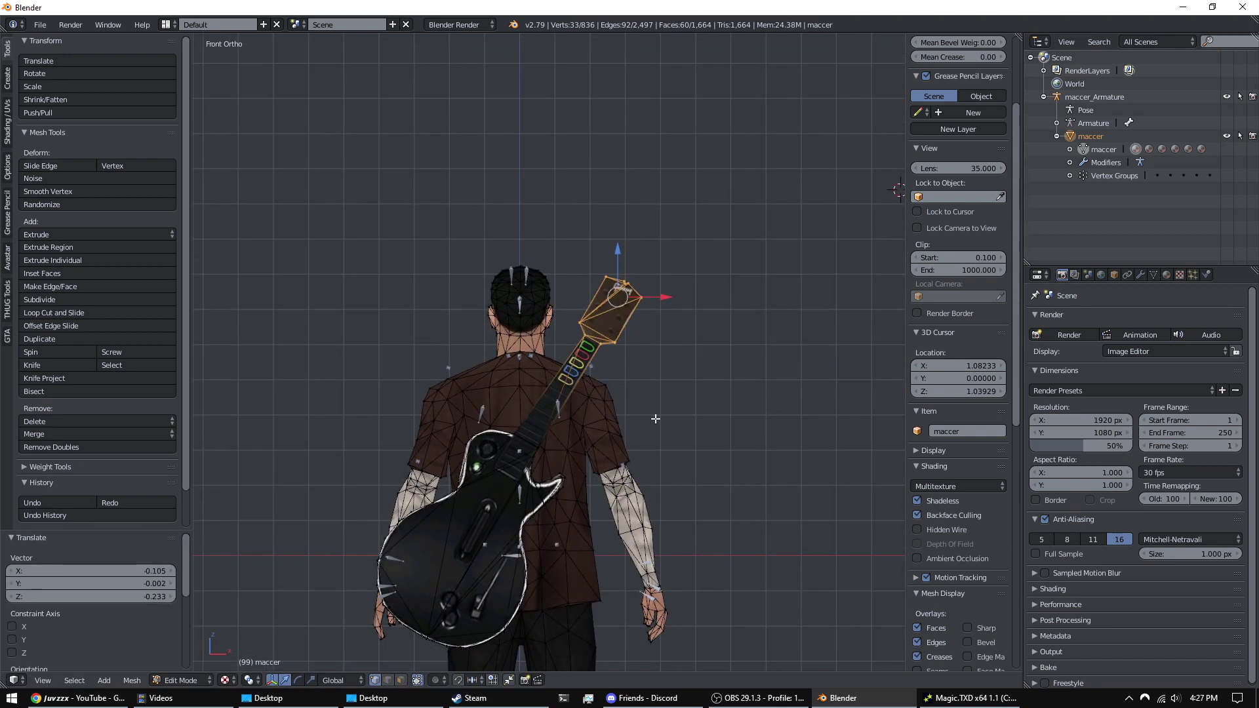
key("ctrl+KP_1")
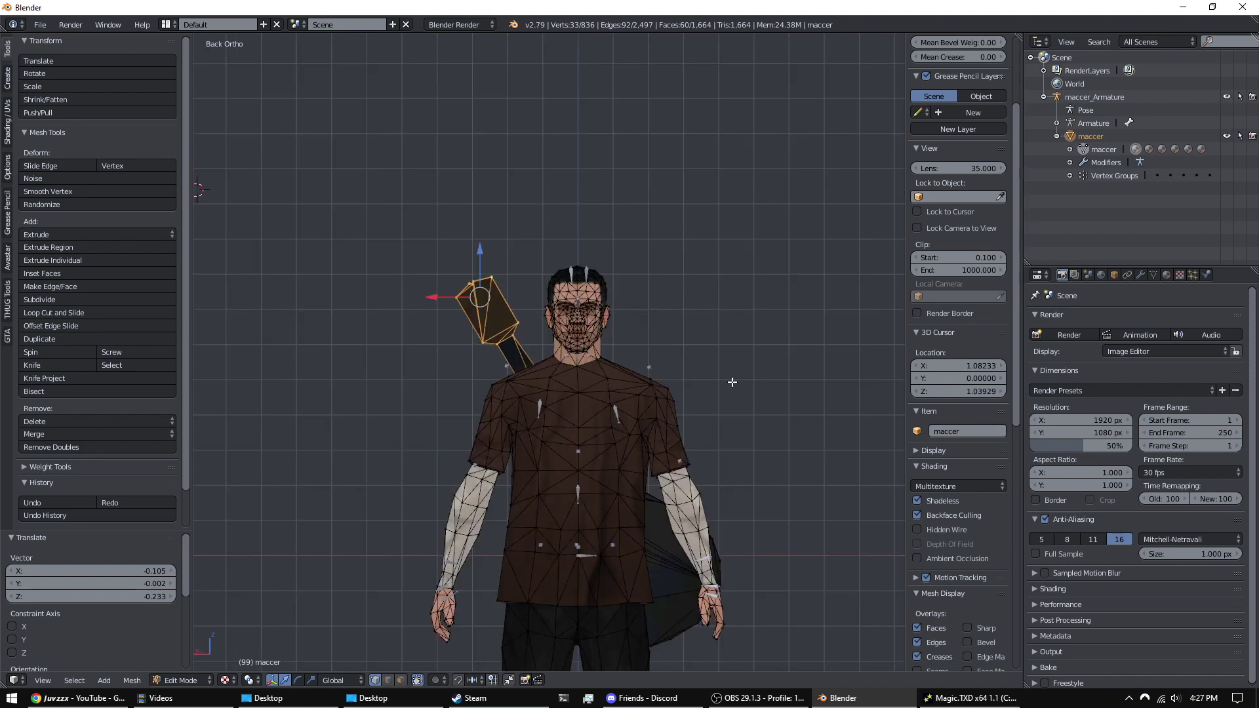
scroll(733, 383, "down", 1)
key("g")
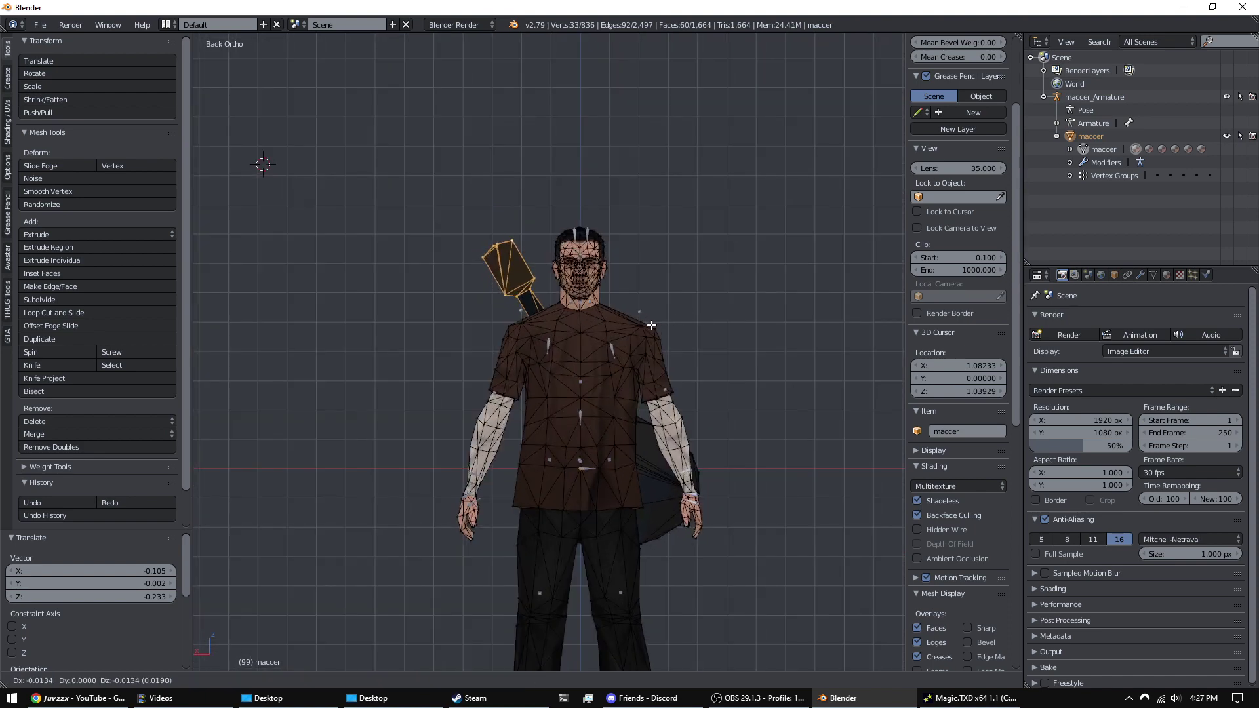
right_click(651, 325)
- Clear the selection and box-select only the visible headstock vertices from the back view without wireframe shading
mouse_move(650, 324)
middle_mouse_down()
mouse_move(755, 323)
mouse_move(655, 307)
middle_mouse_up()
scroll(656, 307, "up", 2)
key("a")
scroll(565, 304, "up", 1)
mouse_move(565, 304)
middle_mouse_down()
mouse_move(508, 348)
mouse_move(590, 328)
mouse_move(550, 352)
mouse_move(614, 361)
middle_mouse_up()
left_click(225, 680)
left_click(247, 635)
key("ctrl+KP_1")
key("b")
left_click_drag(344, 133, 550, 326)
- Move the partially selected headstock vertices down about 0.22 to demonstrate how the missed vertices stretch the mesh
middle_click_drag(561, 289, 544, 318)
key("g")
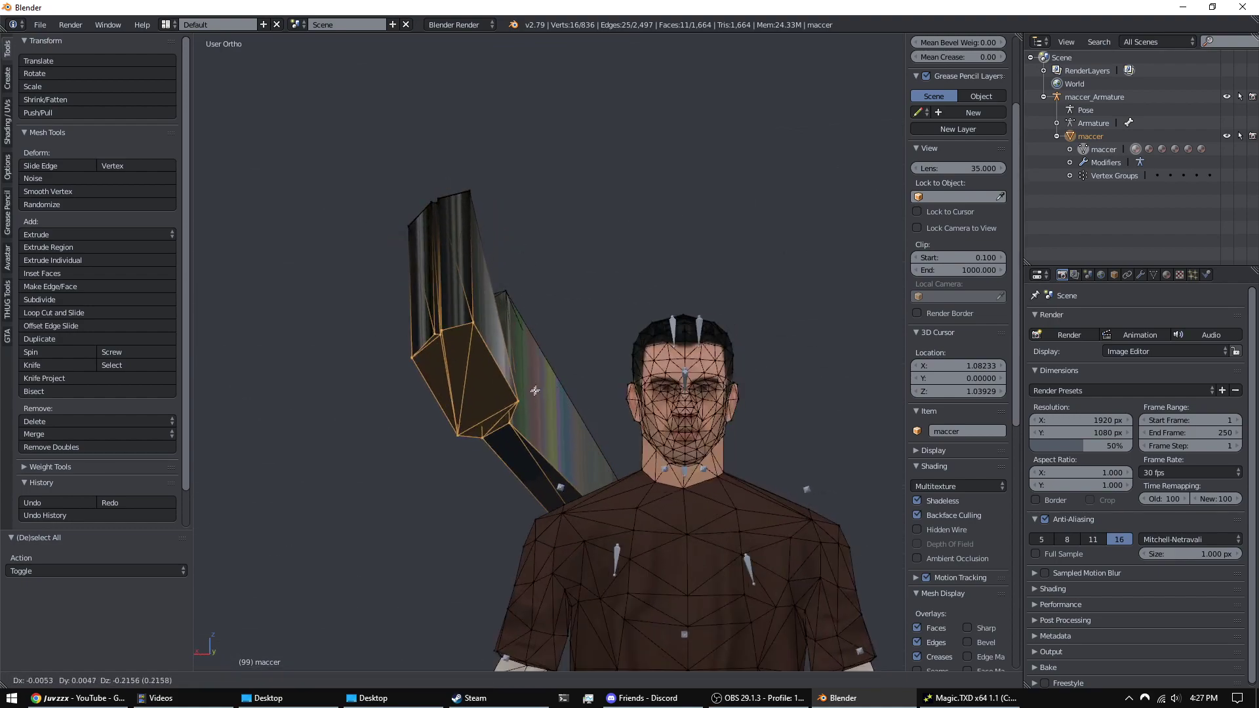
left_click(537, 395)
middle_click_drag(536, 395, 610, 364)
scroll(326, 427, "down", 2)
scroll(479, 341, "up", 3)
scroll(580, 423, "up", 3)
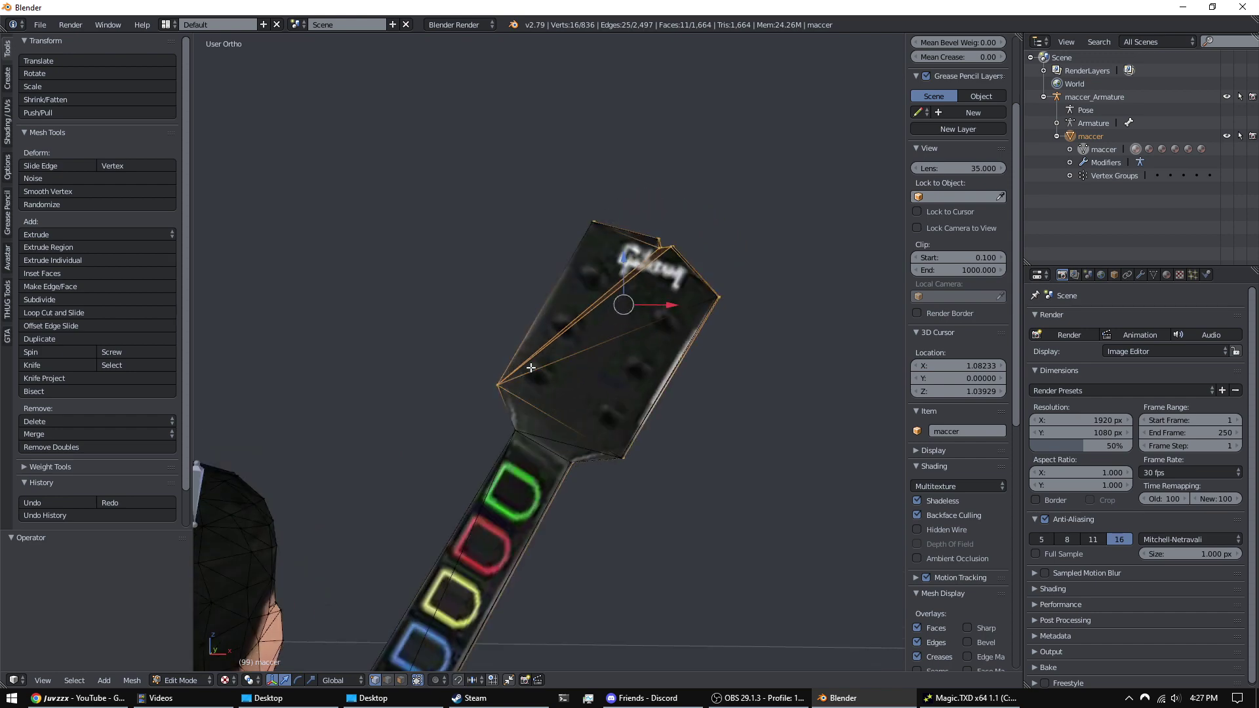
- Box-select the entire headstock in wireframe shading, check the selection from several angles and return to textured shading
mouse_move(531, 368)
middle_mouse_down()
mouse_move(512, 388)
mouse_move(593, 357)
mouse_move(687, 280)
middle_mouse_up()
key("z")
left_click(226, 680)
key("b")
mouse_move(455, 135)
left_mouse_down()
mouse_move(655, 403)
mouse_move(774, 526)
left_mouse_up()
middle_click_drag(738, 362, 544, 382)
middle_click_drag(625, 363, 496, 351)
middle_click_drag(616, 301, 479, 293)
mouse_move(573, 281)
middle_mouse_down()
mouse_move(636, 244)
mouse_move(657, 210)
mouse_move(665, 348)
mouse_move(708, 455)
mouse_move(549, 418)
mouse_move(562, 393)
mouse_move(557, 409)
middle_mouse_up()
left_click(226, 680)
left_click(269, 631)
- Scale the selected guitar headstock uniformly by about 2.632 and check it in the front view
key("ctrl+KP_1")
scroll(584, 356, "down", 2)
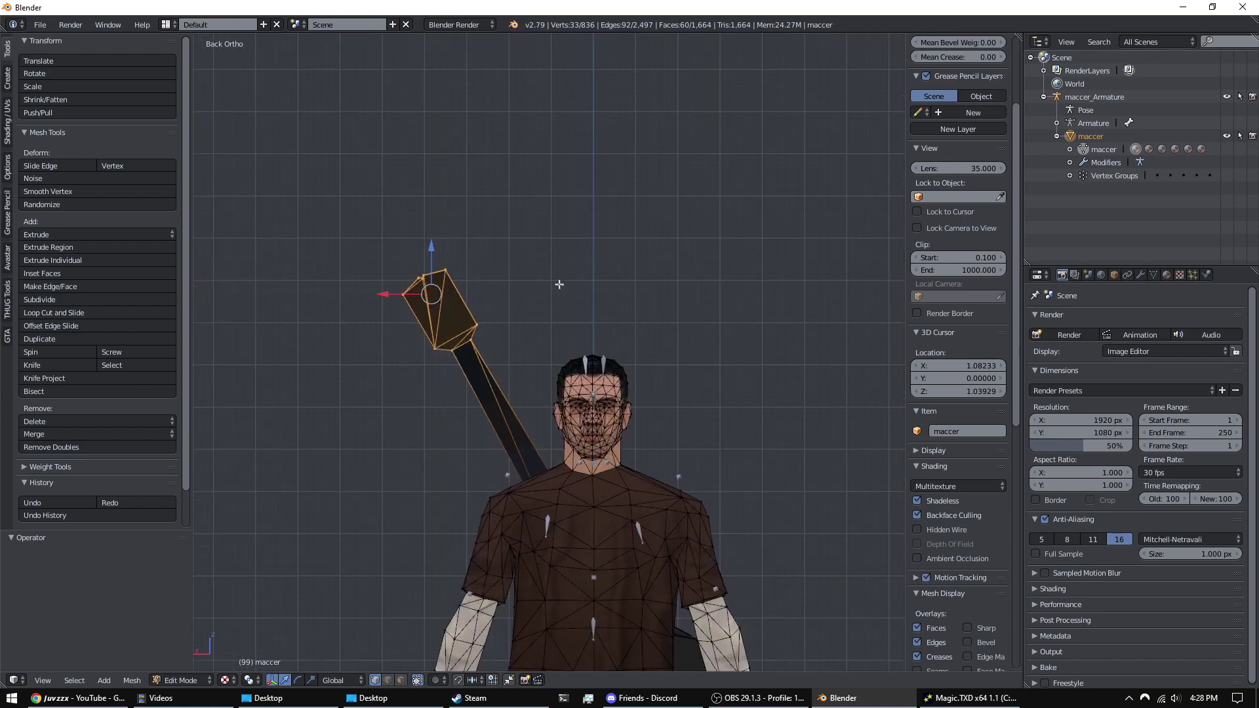
key("s")
left_click(698, 234)
middle_click_drag(698, 234, 682, 362)
key("KP_1")
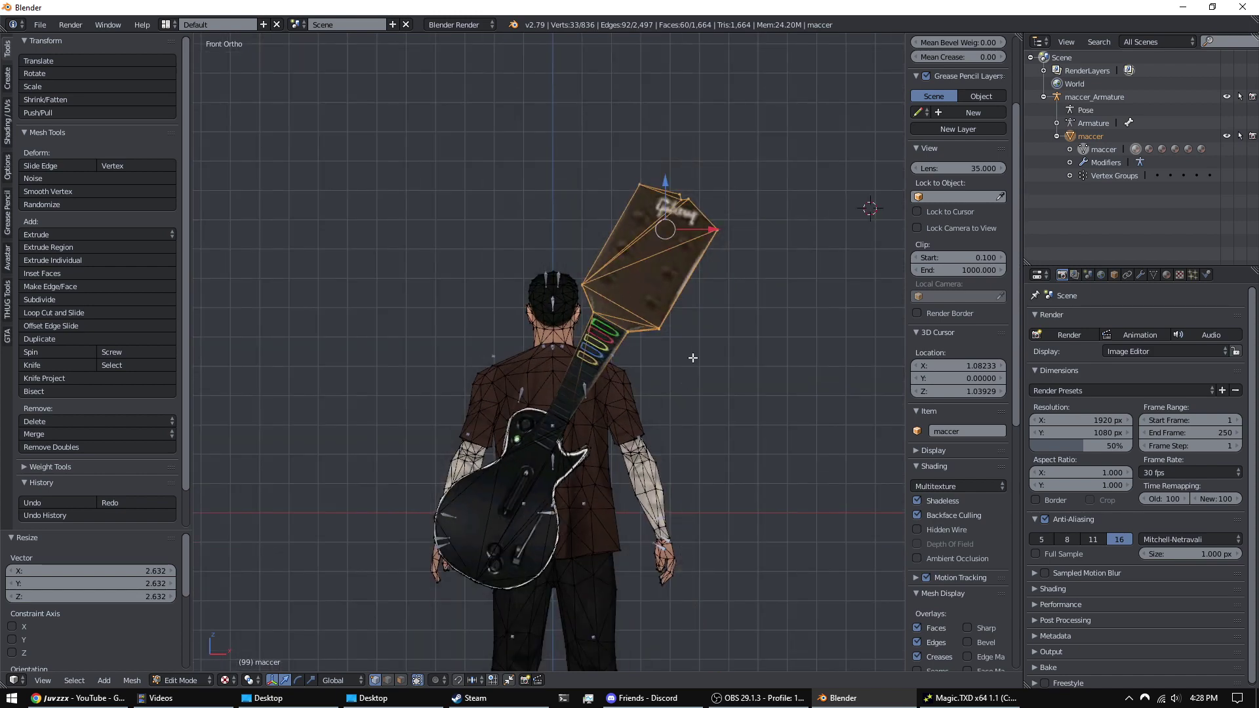
- Move the enlarged guitar headstock by about -0.007 in X and -0.042 in Z onto the neck, and leave Edit Mode
key("g")
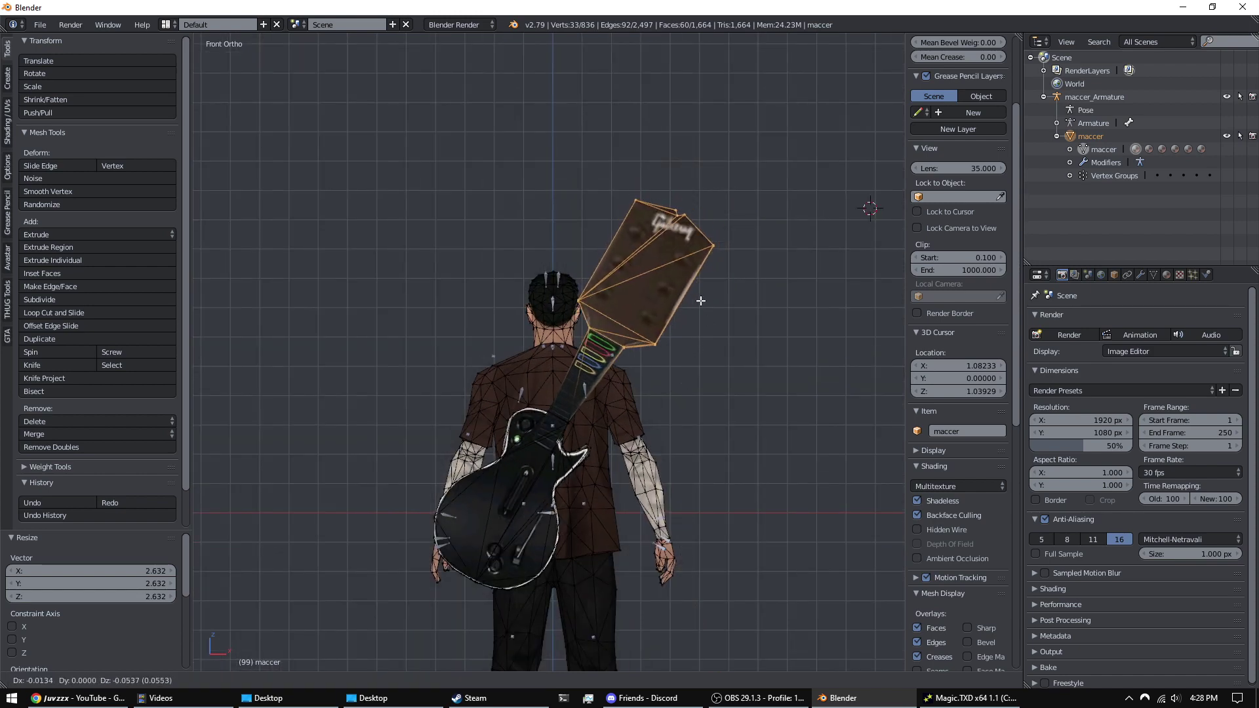
left_click(702, 299)
middle_click_drag(669, 329, 591, 352)
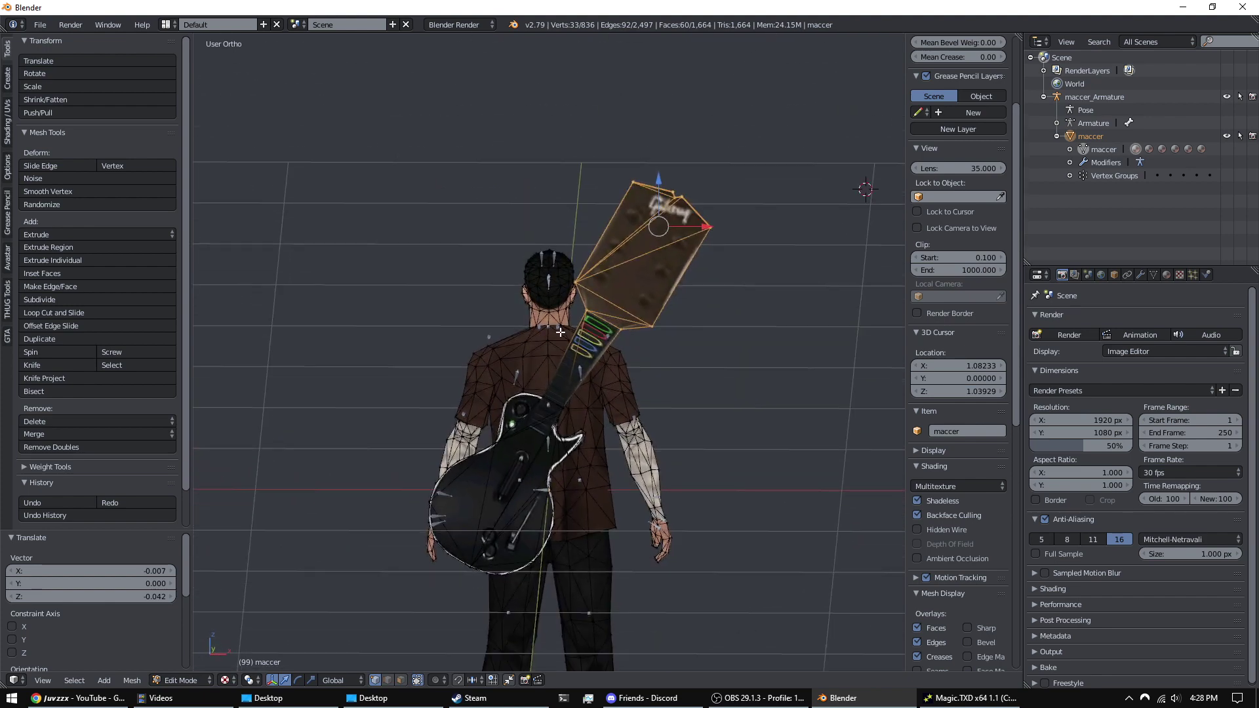
right_click(563, 326)
key("Tab")
middle_click_drag(654, 310, 649, 383)
scroll(649, 382, "up", 8)
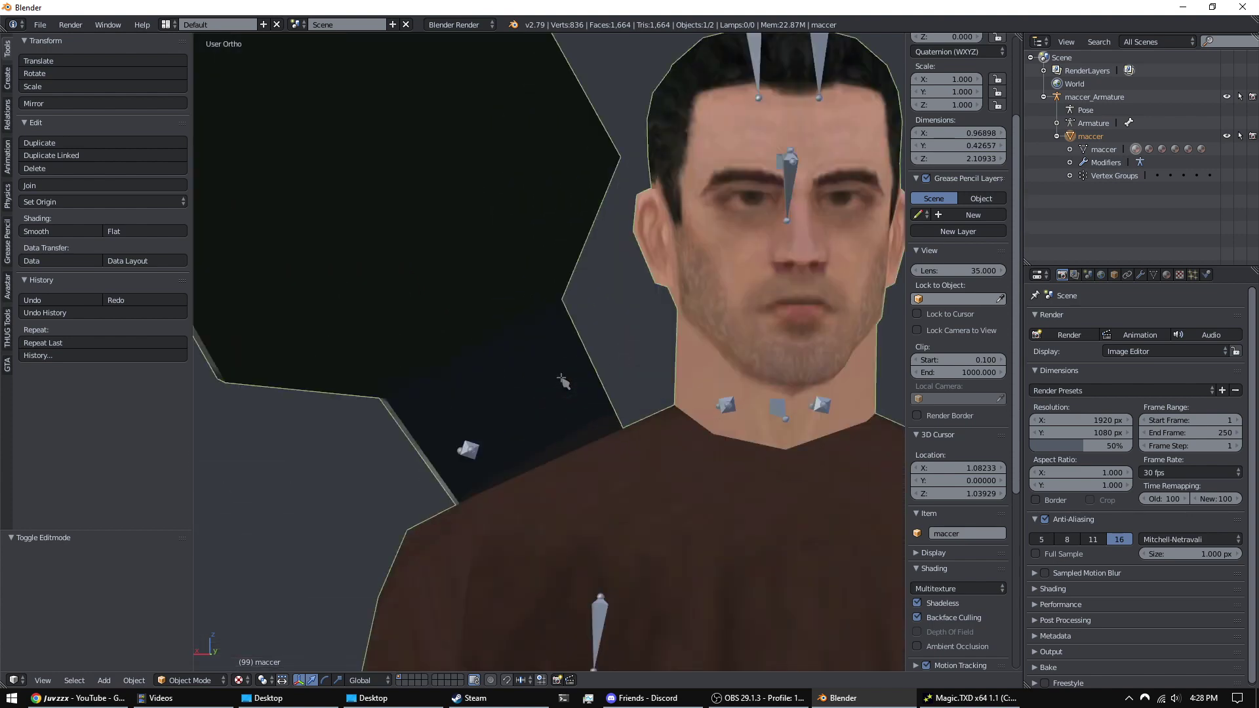
- In wireframe display, reposition the vertices where the guitar neck meets the headstock, then restore textured shading and return to Object Mode
key("Tab")
scroll(563, 381, "down", 4)
key("z")
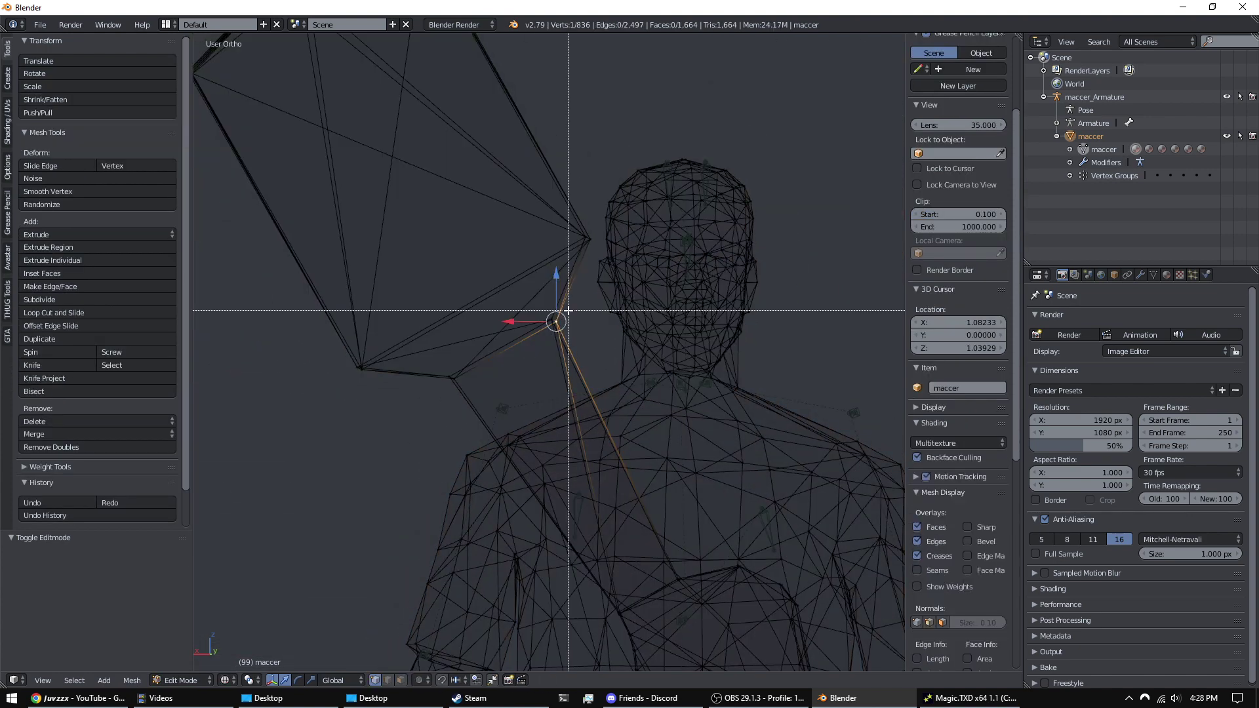
right_click(529, 325, "shift")
key("g")
left_click(557, 331)
key("g")
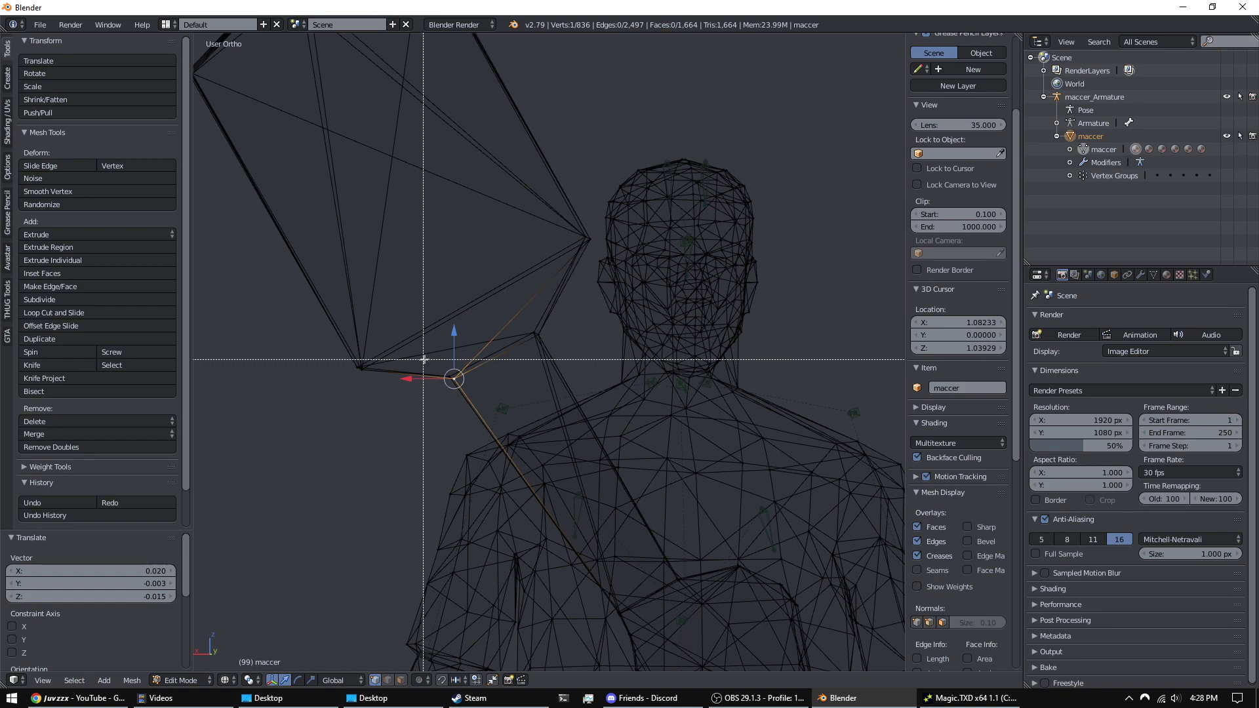
left_click(512, 381)
left_click(228, 683)
left_click(262, 620)
key("Tab")
- Inspect the whole character and the guitar on its back from the front and from behind
middle_click_drag(585, 411, 472, 351)
scroll(582, 311, "down", 1)
middle_click_drag(583, 311, 599, 307, "shift")
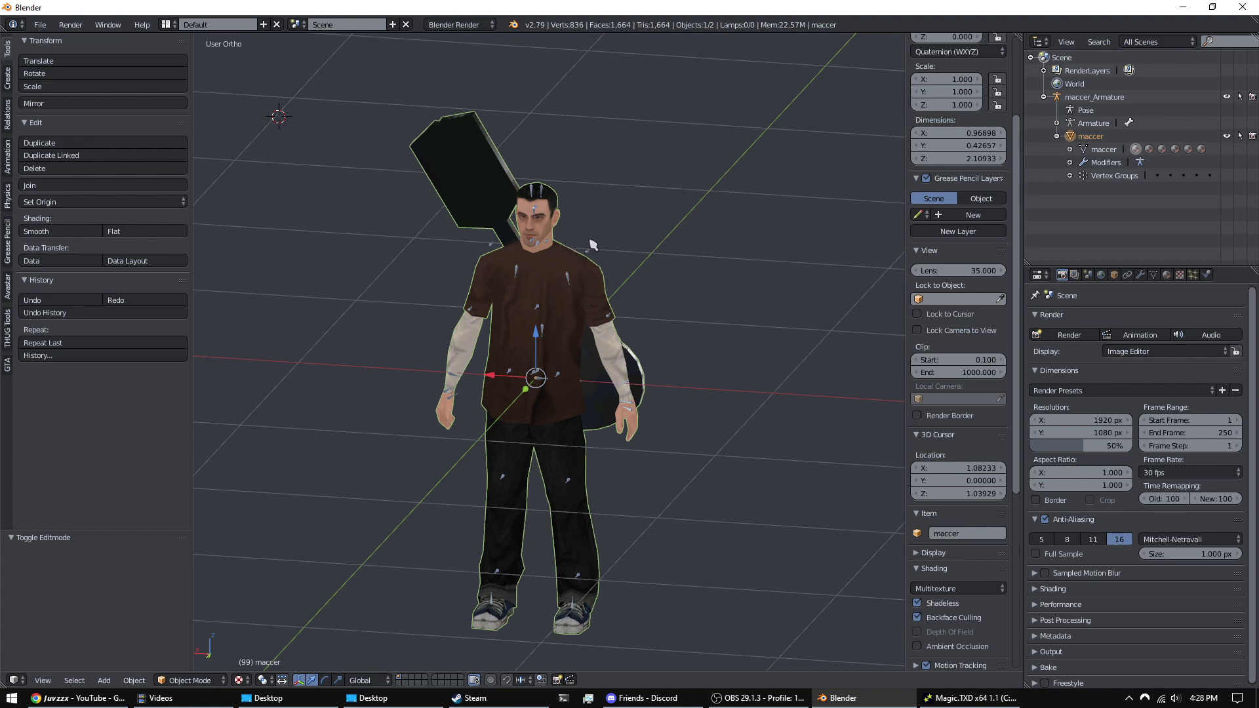
key("KP_1")
key("ctrl+KP_1")
middle_click_drag(592, 250, 476, 290)
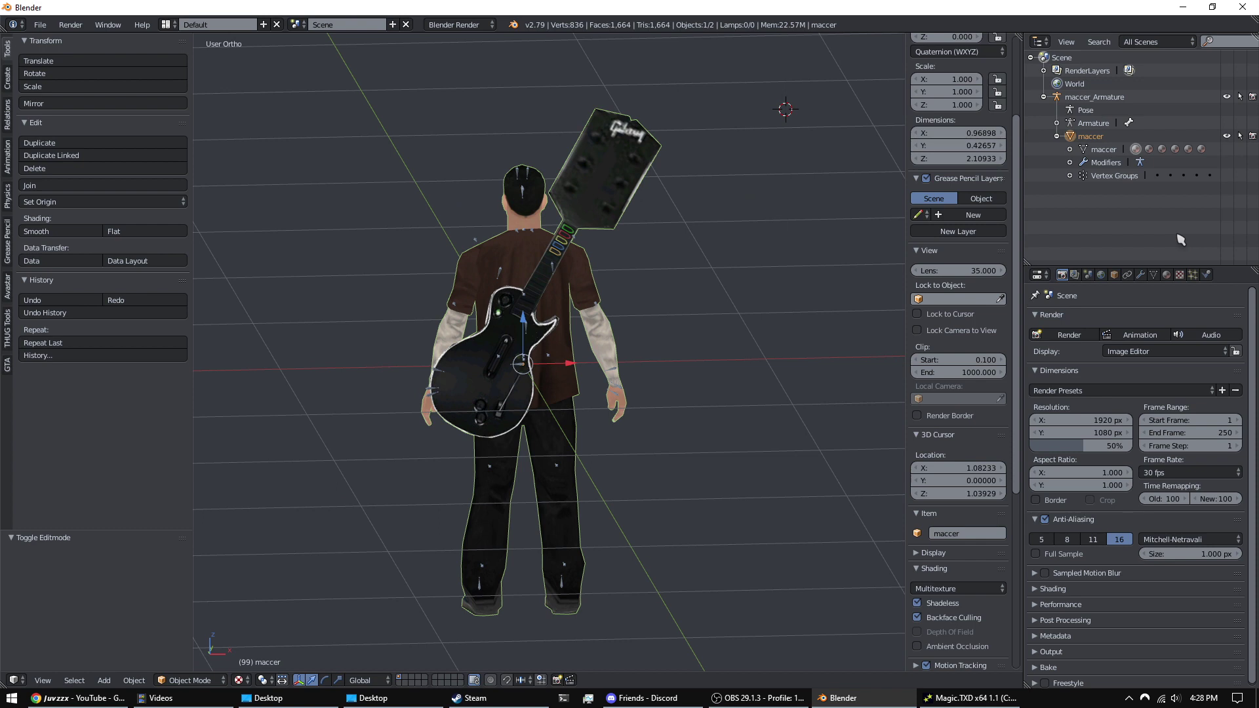
- Enlarge the material slot list to show every material of the mesh, and examine the texture used by Mat_maccer
left_click(1167, 275)
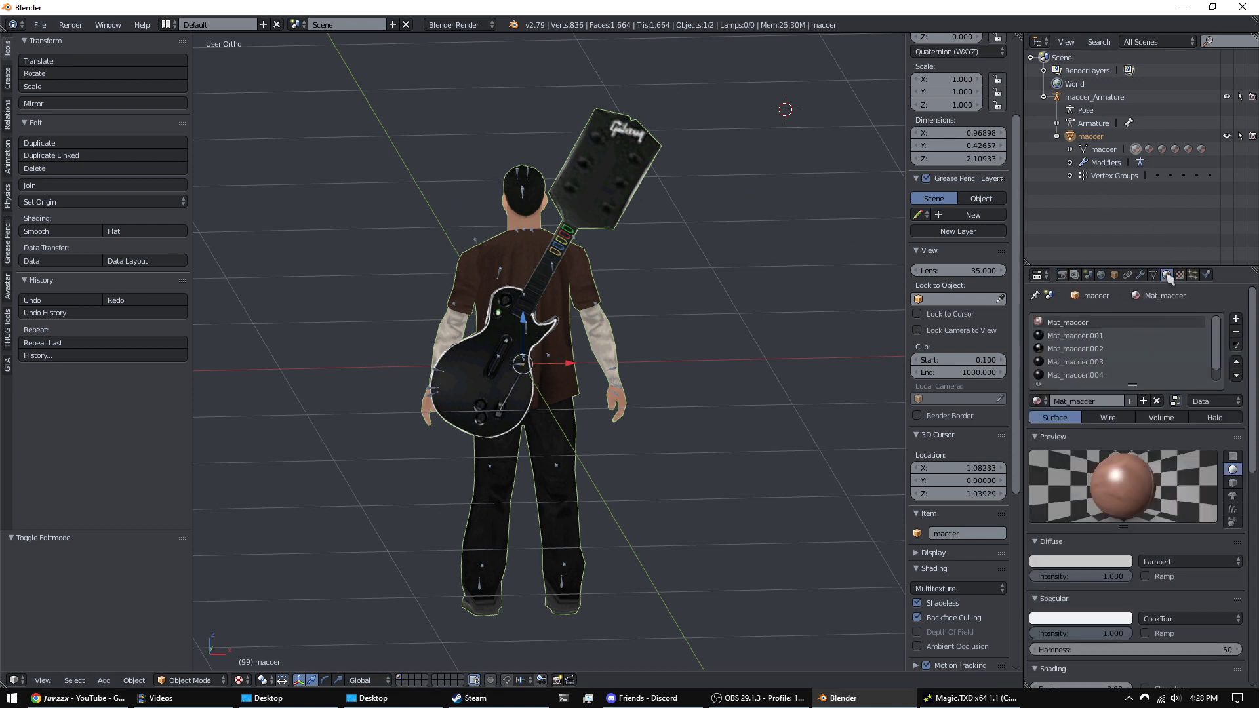
left_click(1179, 274)
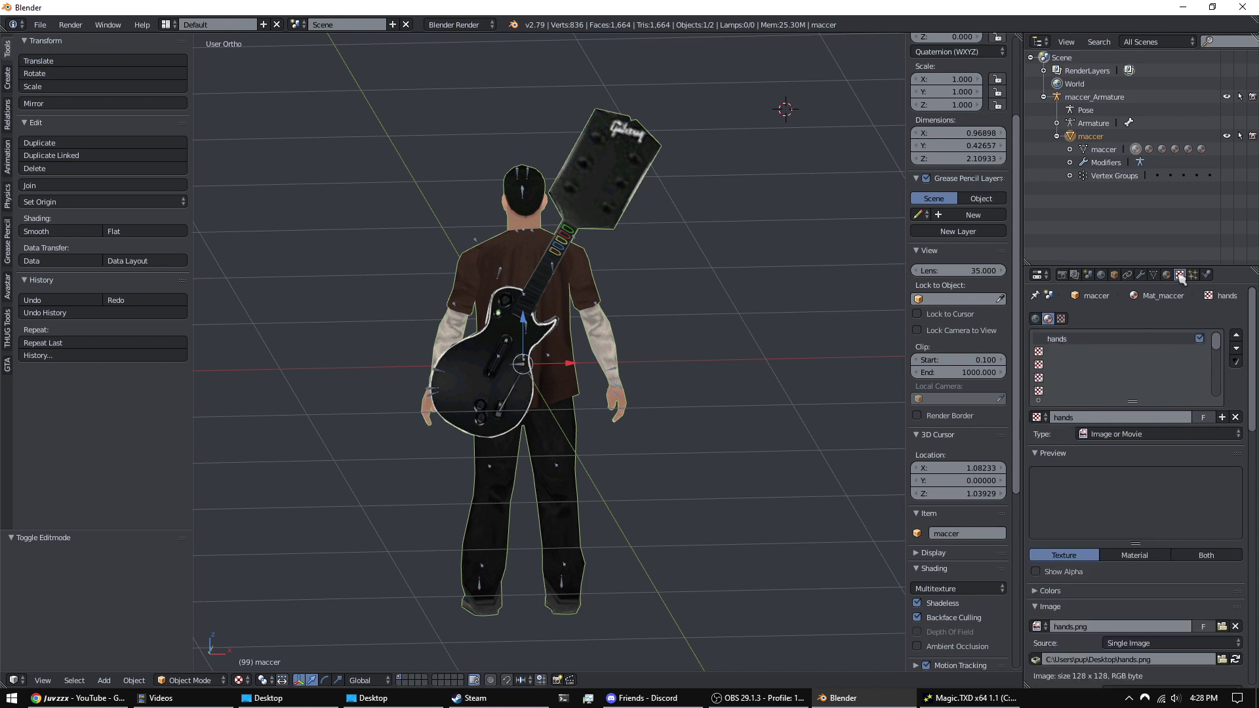
left_click(1166, 275)
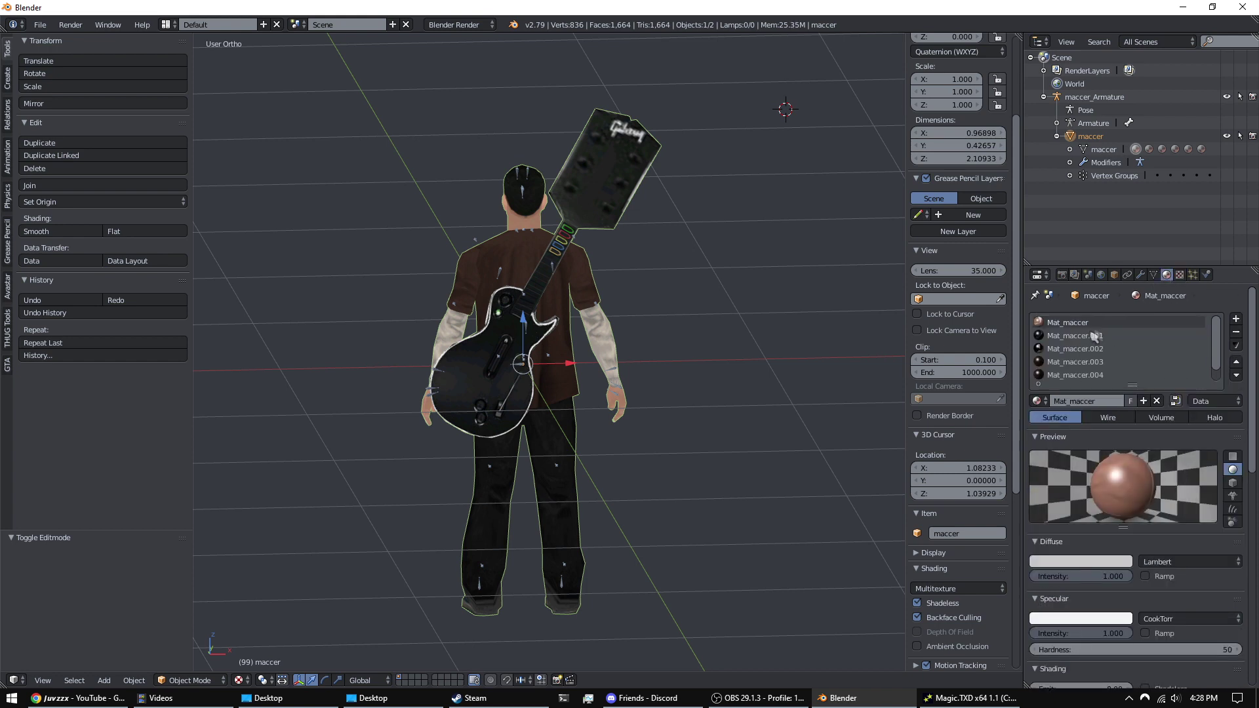
left_click_drag(1134, 385, 1114, 472)
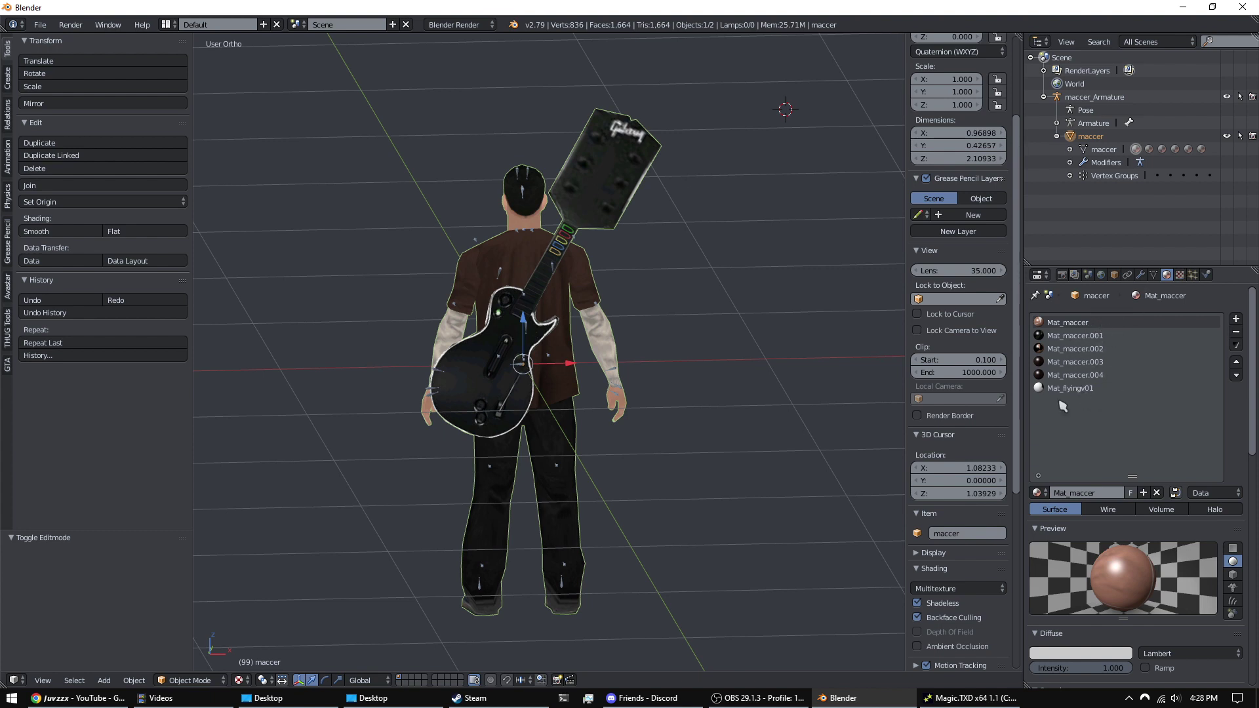
left_click(1178, 275)
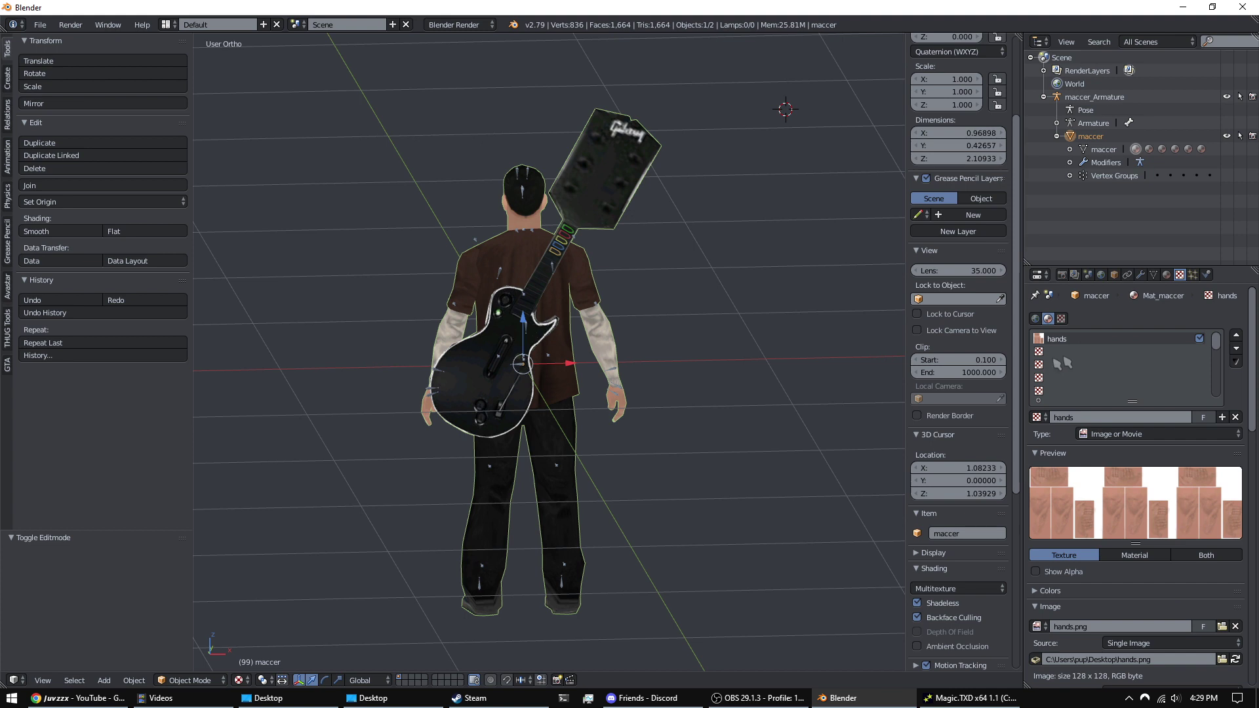
left_click(1167, 274)
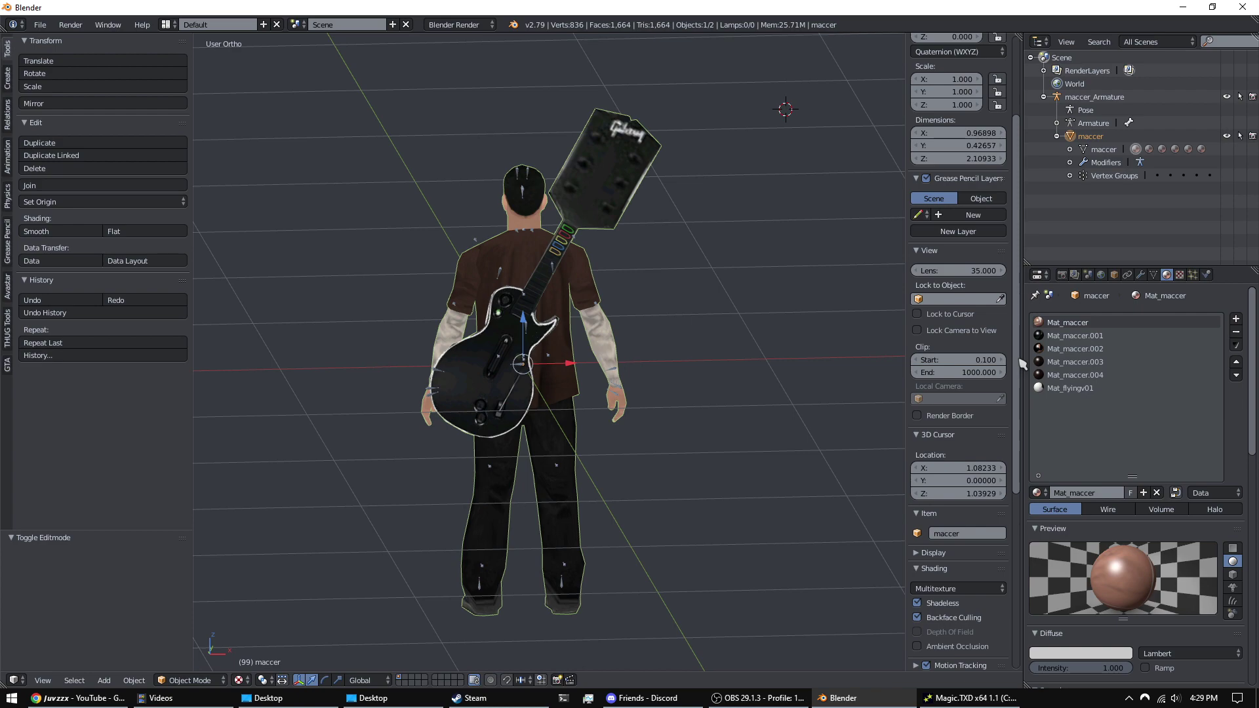
- In Edit Mode with everything deselected, check the texture of Mat_flyingv01 and select all faces assigned to that material
scroll(692, 305, "up", 2)
middle_click_drag(666, 282, 549, 305)
key("ctrl+KP_1")
key("Tab")
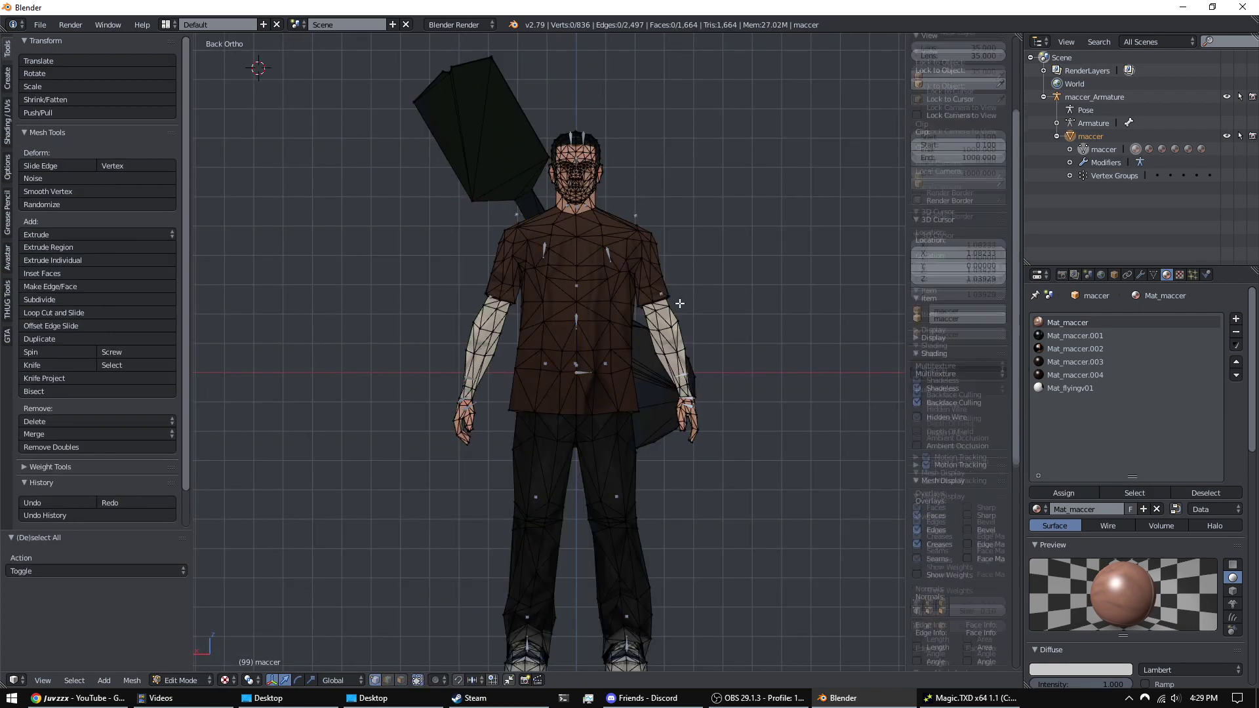
key("a")
key("a")
middle_click_drag(704, 320, 537, 309)
left_click(1086, 389)
left_click(1179, 276)
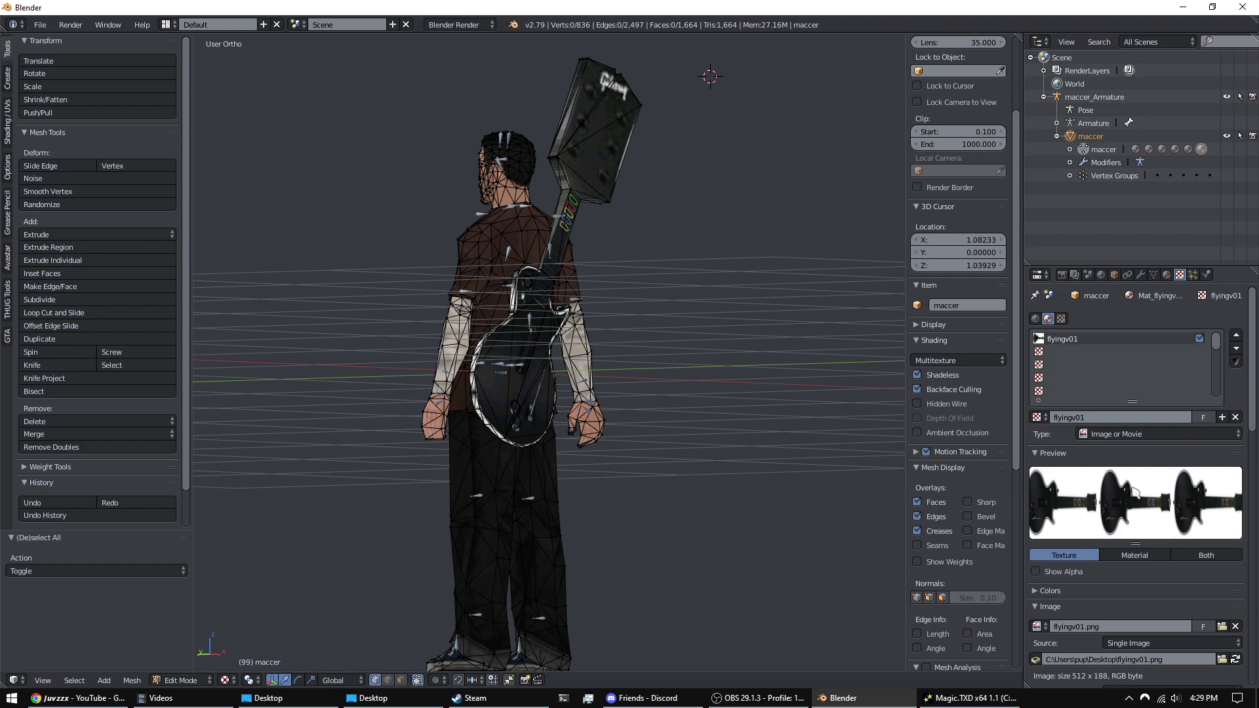
left_click(1167, 276)
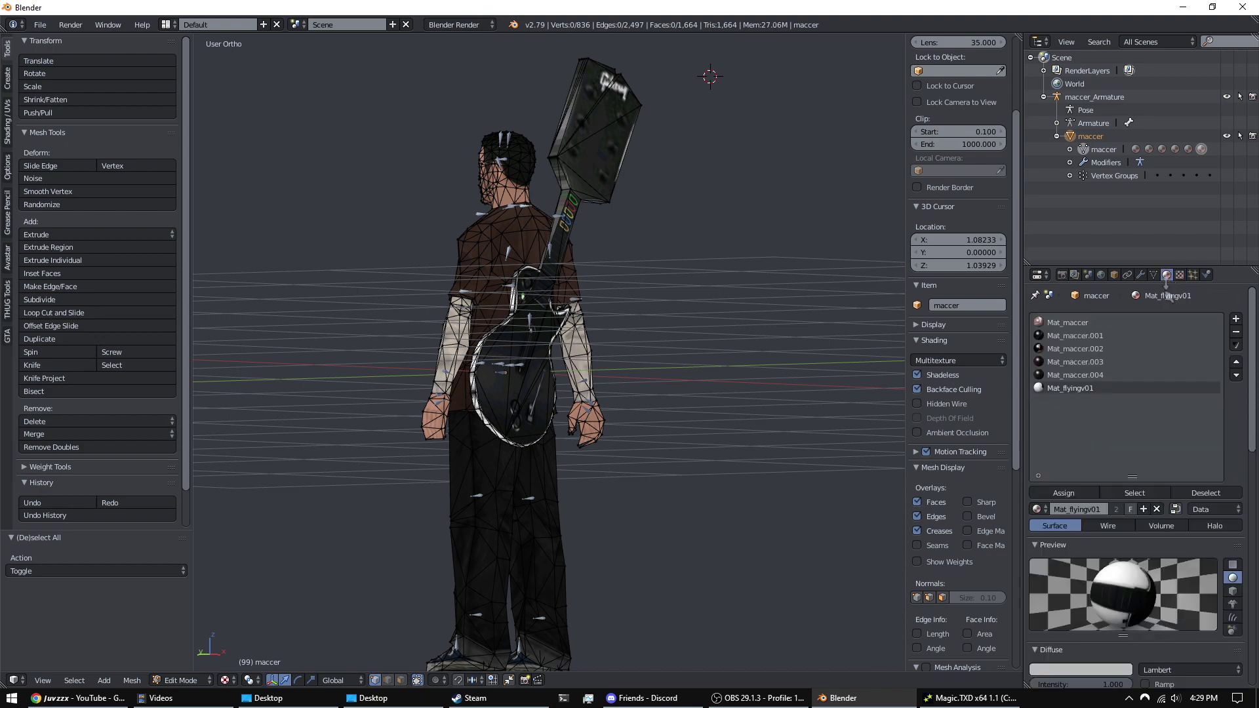
left_click(1134, 493)
middle_click_drag(754, 282, 649, 308)
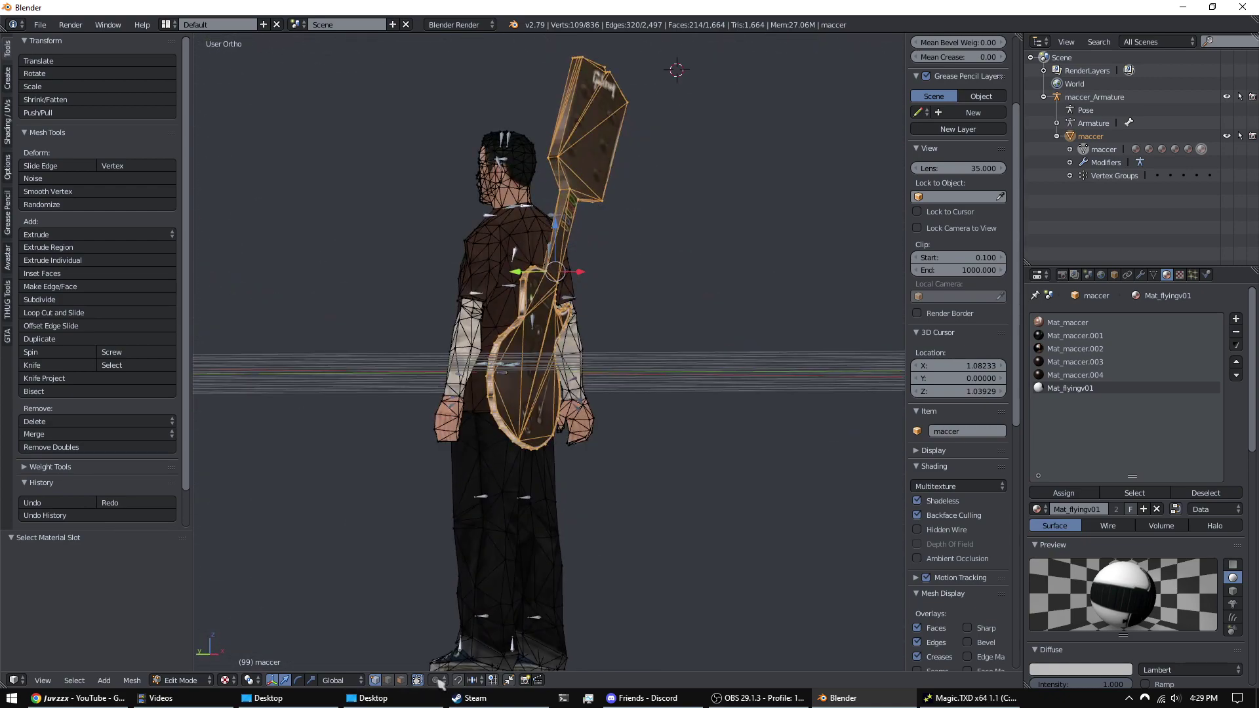
- Switch to face selection and pick single faces on the headstock and the character's face to check their assigned materials
middle_click_drag(669, 170, 619, 246)
right_click(610, 167)
scroll(620, 245, "up", 1)
right_click(626, 185)
right_click(607, 170)
middle_click_drag(554, 292, 683, 285)
scroll(682, 285, "up", 2)
right_click(618, 222)
right_click(592, 207)
right_click(594, 159)
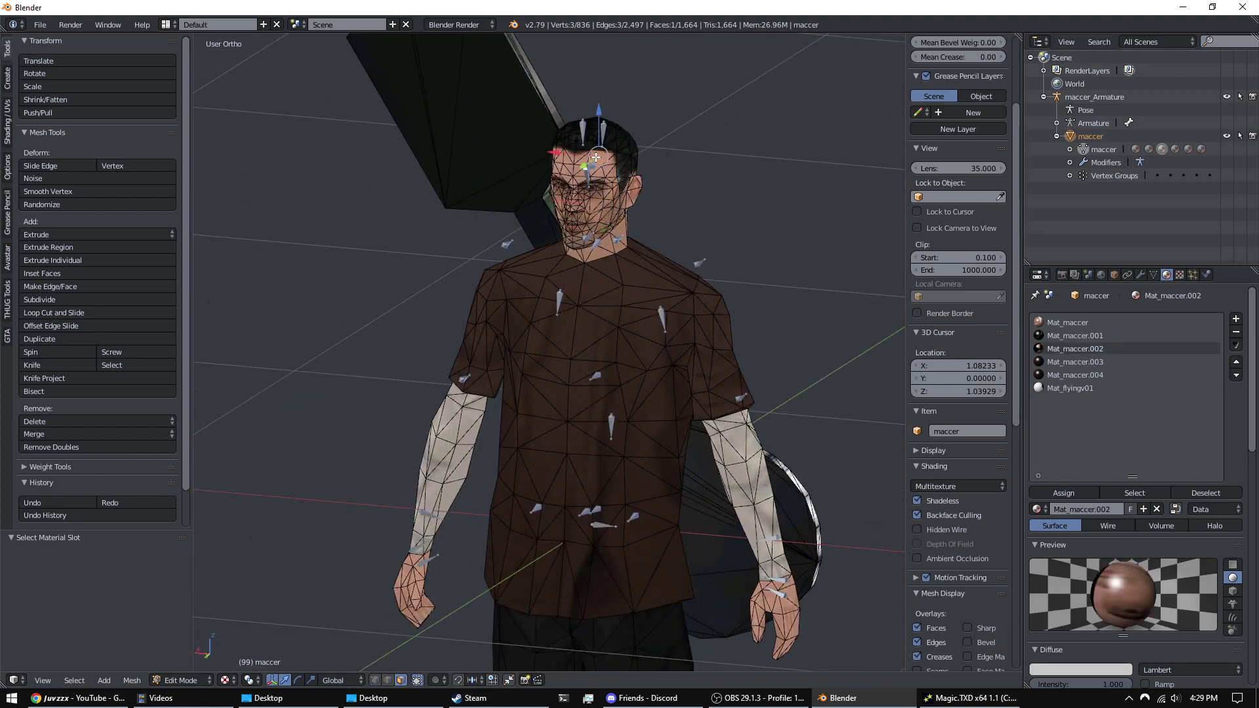
scroll(594, 160, "up", 5)
middle_click_drag(629, 216, 623, 387, "shift")
middle_click_drag(590, 373, 557, 512, "shift")
scroll(524, 269, "up", 2)
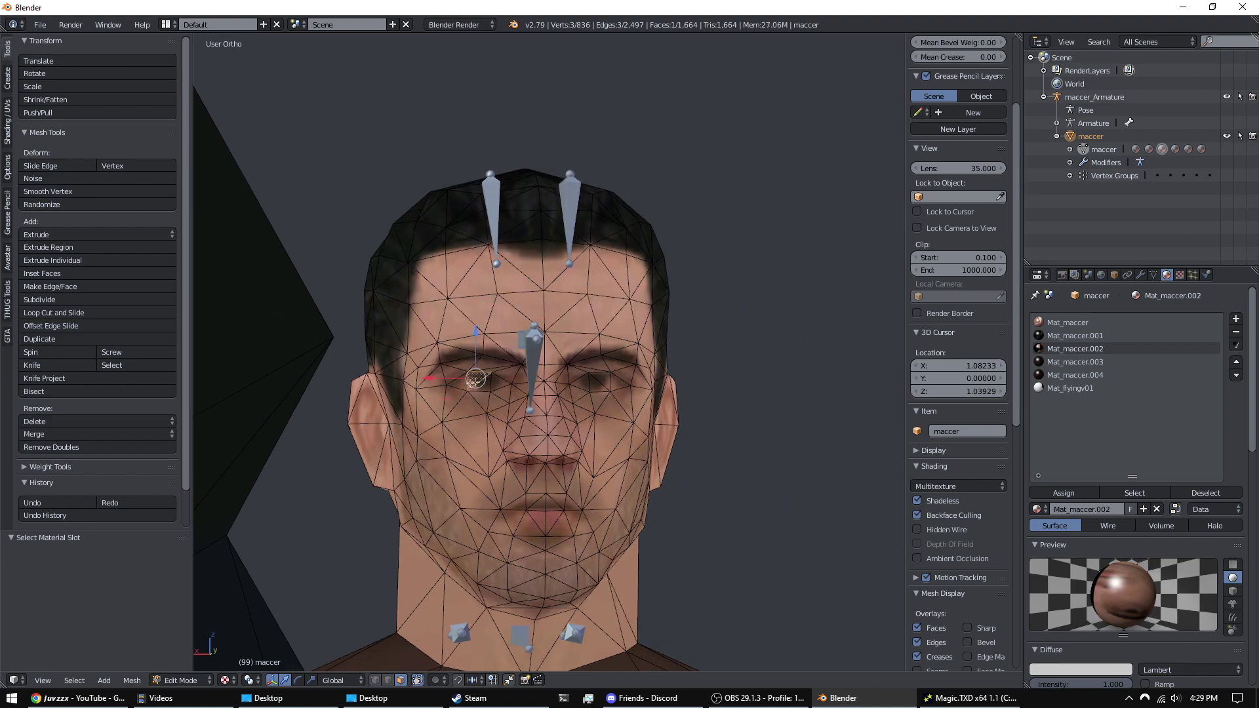
- Pick single faces on the front of the shirt to check which material they use
middle_click_drag(549, 511, 587, 111, "shift")
scroll(564, 367, "down", 6)
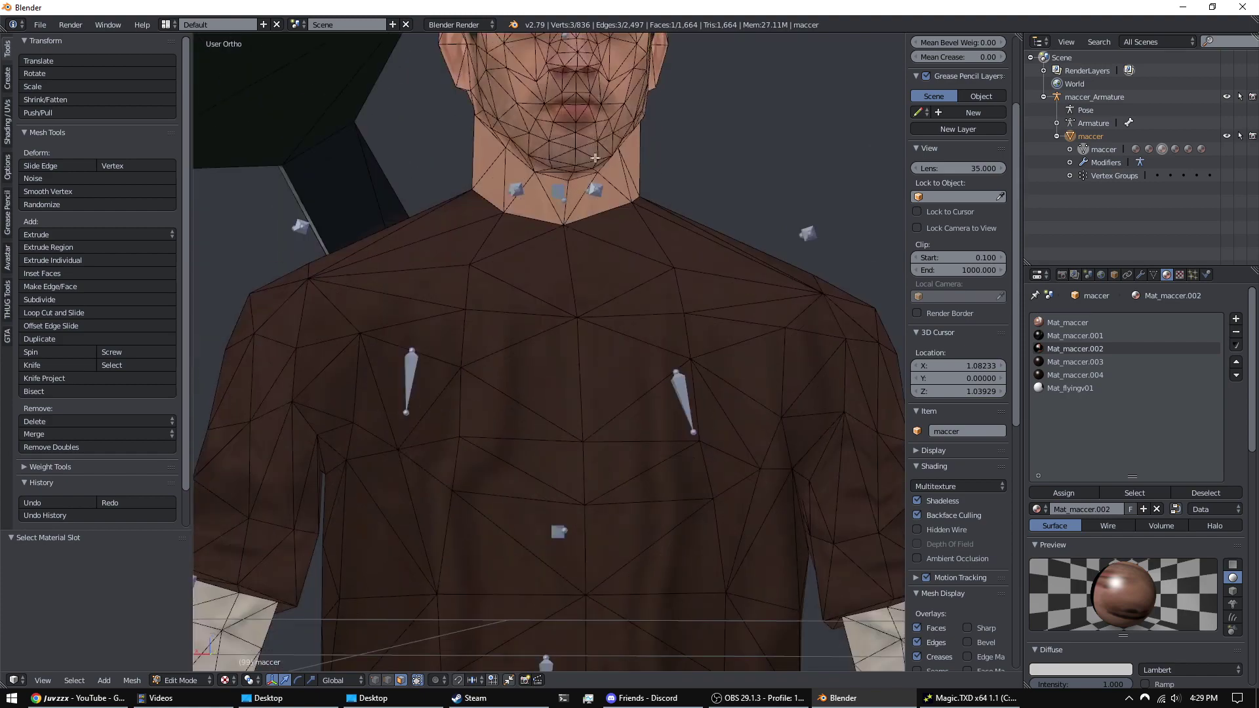
right_click(562, 386)
right_click(585, 436)
right_click(552, 492)
- Pick a face on the hand and one on the forearm to check their materials
middle_click_drag(552, 493, 656, 220, "shift")
scroll(430, 436, "up", 3)
middle_click_drag(423, 440, 493, 445)
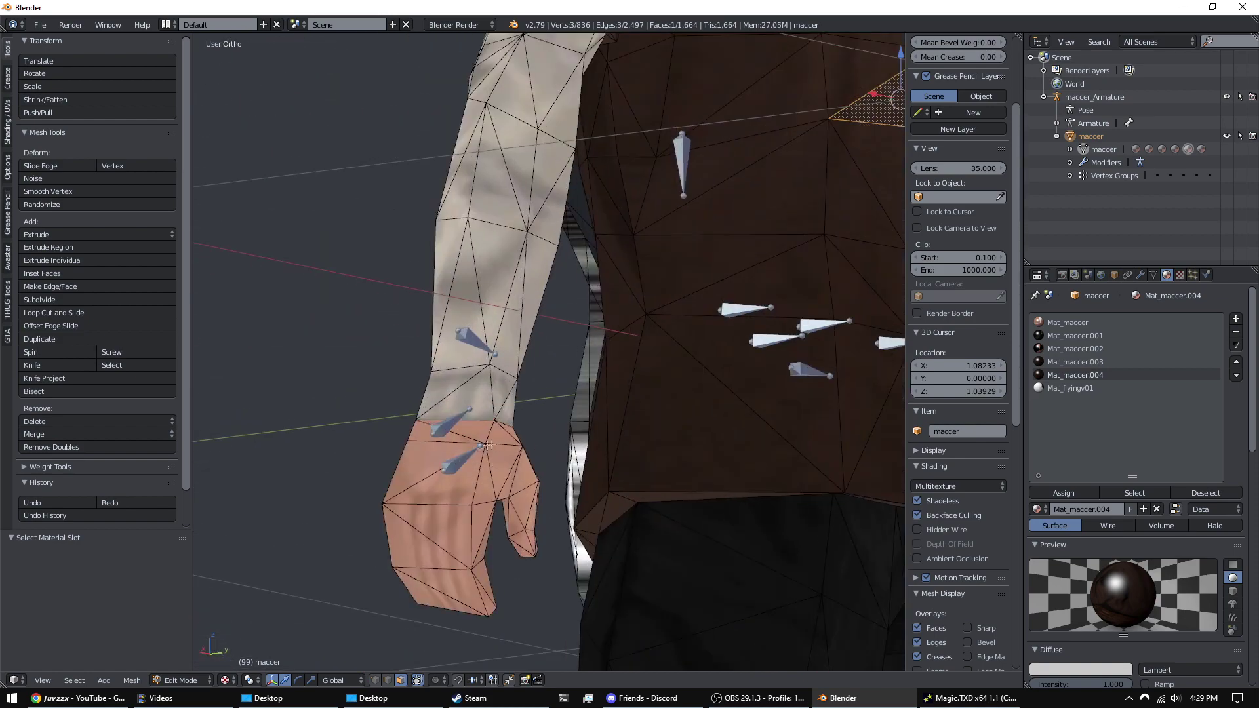
right_click(488, 503)
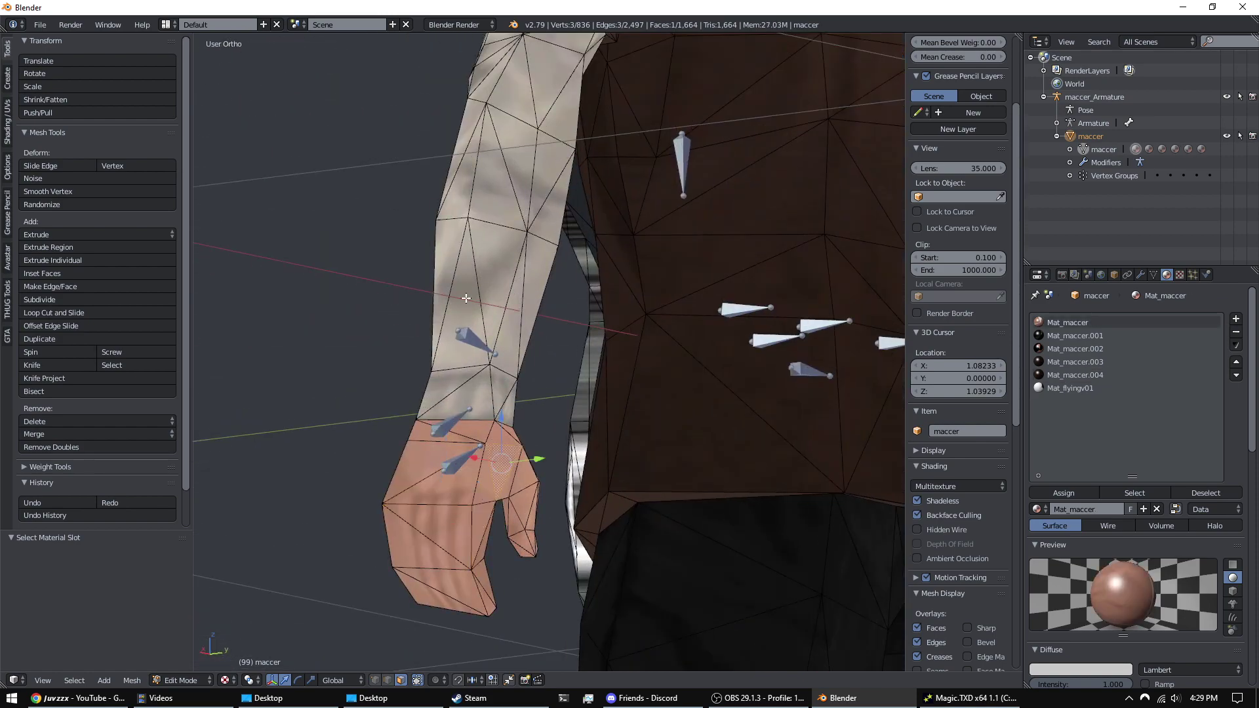
right_click(493, 273)
- Select a mesh face on the side of the nose and open the texture of its material, Mat_maccer.002
scroll(525, 179, "down", 4)
middle_click_drag(524, 179, 627, 332)
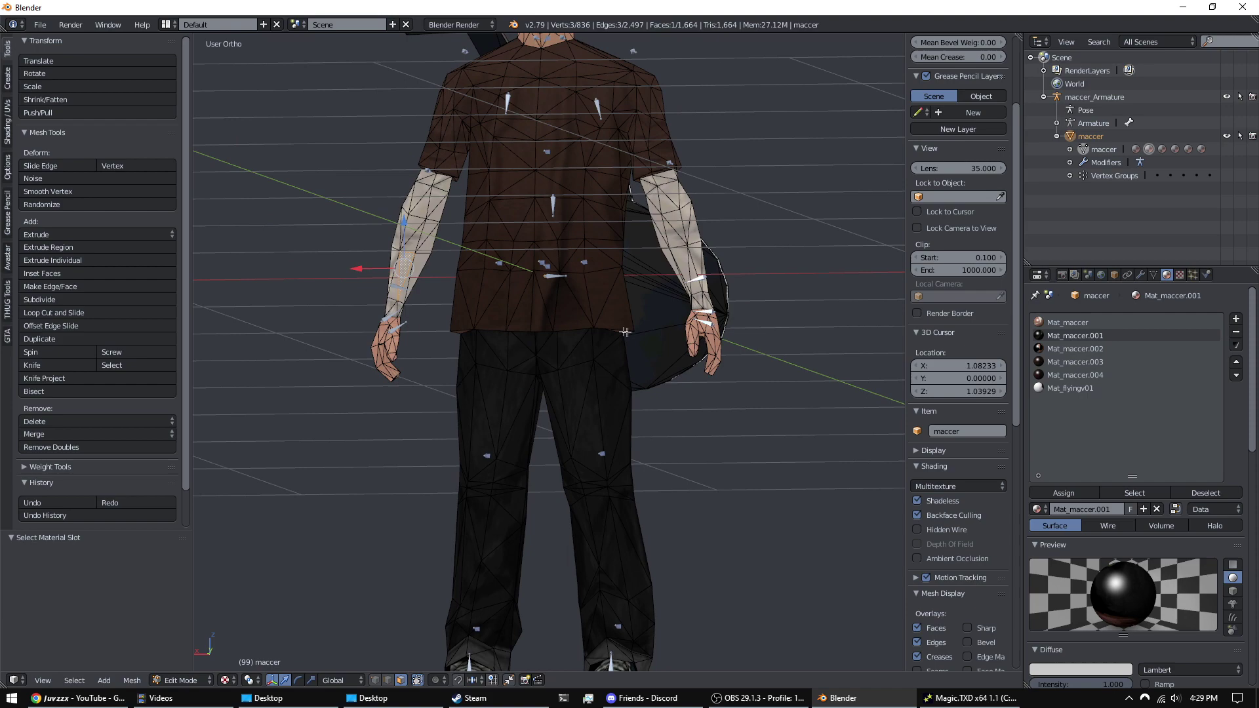
scroll(703, 298, "up", 3)
middle_click_drag(786, 327, 637, 554, "shift")
middle_click_drag(433, 118, 533, 500, "shift")
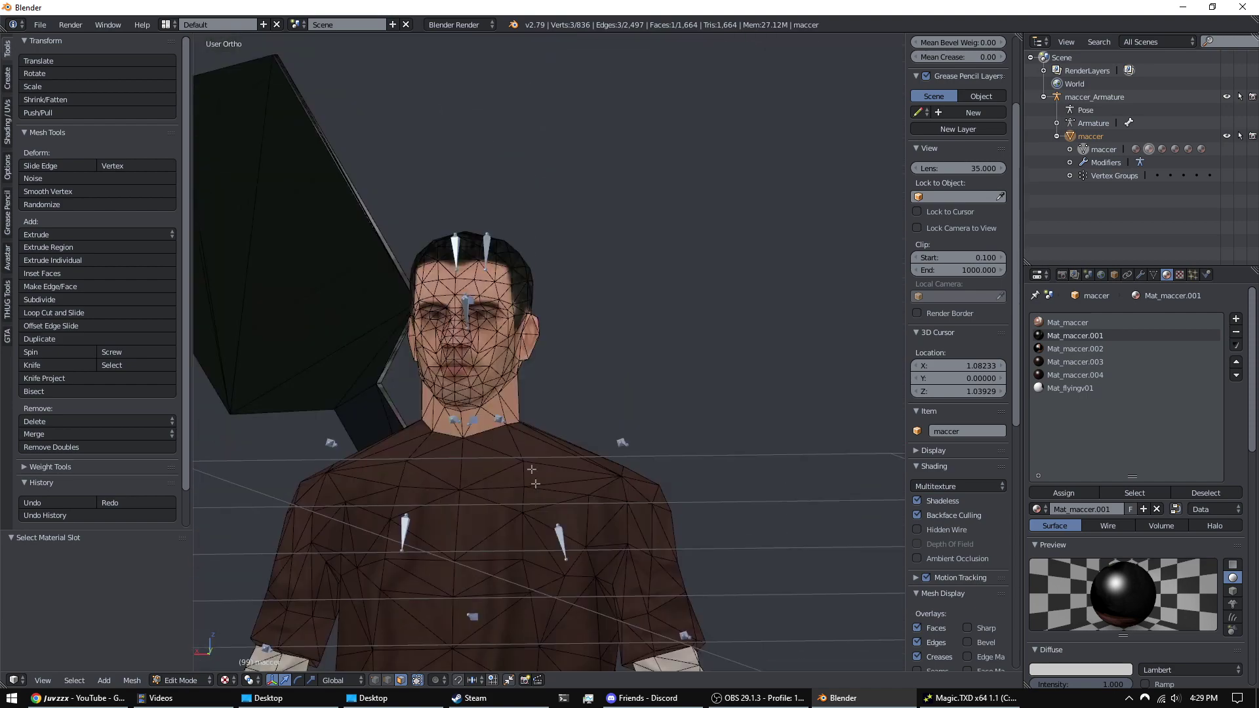
scroll(451, 339, "up", 5)
right_click(331, 291)
middle_click_drag(376, 300, 477, 348, "shift")
scroll(477, 347, "up", 3)
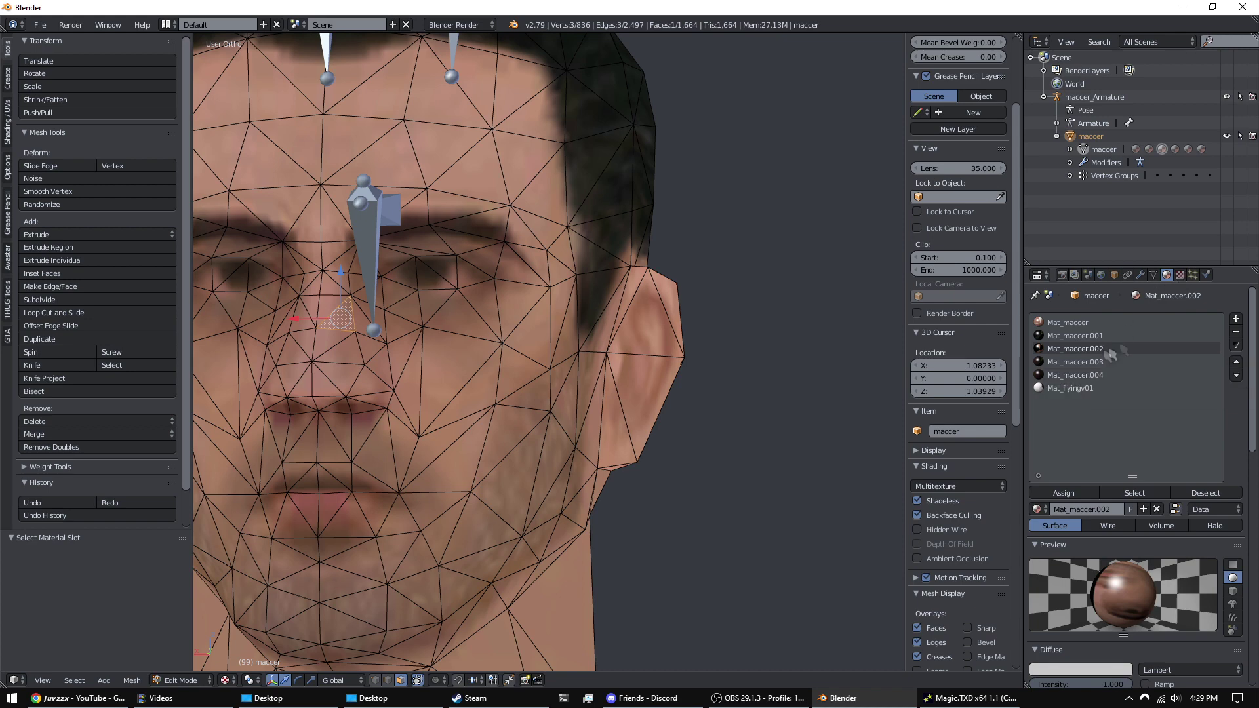
left_click(1180, 275)
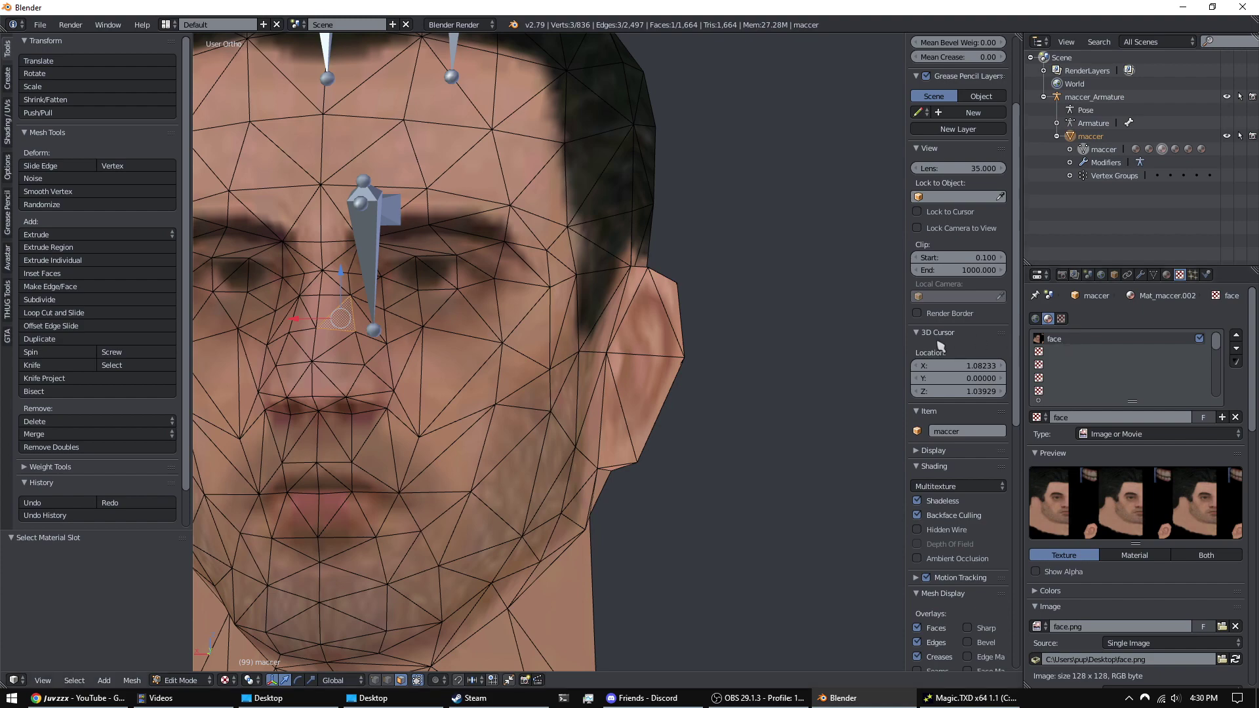
- Examine the character's face close up and compare its Mat_maccer.002 material slot with the face texture
scroll(632, 331, "down", 3)
scroll(464, 373, "up", 2)
middle_click_drag(463, 373, 638, 400, "shift")
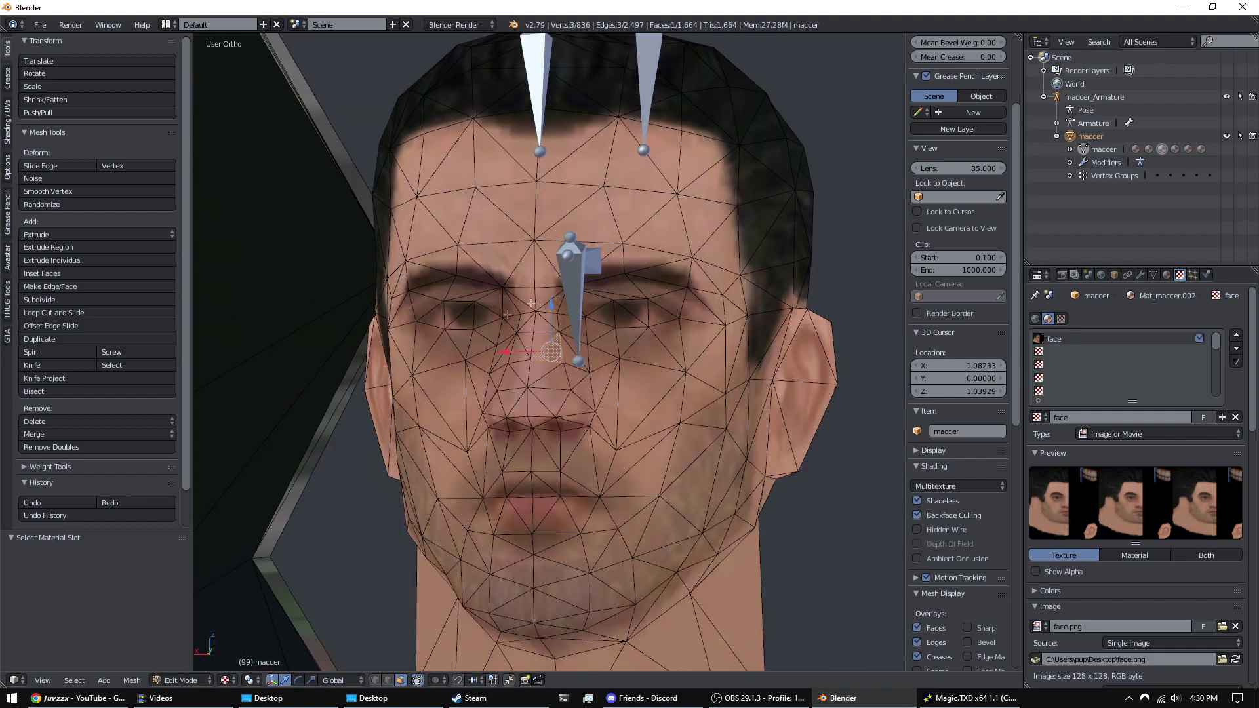
scroll(564, 360, "up", 5)
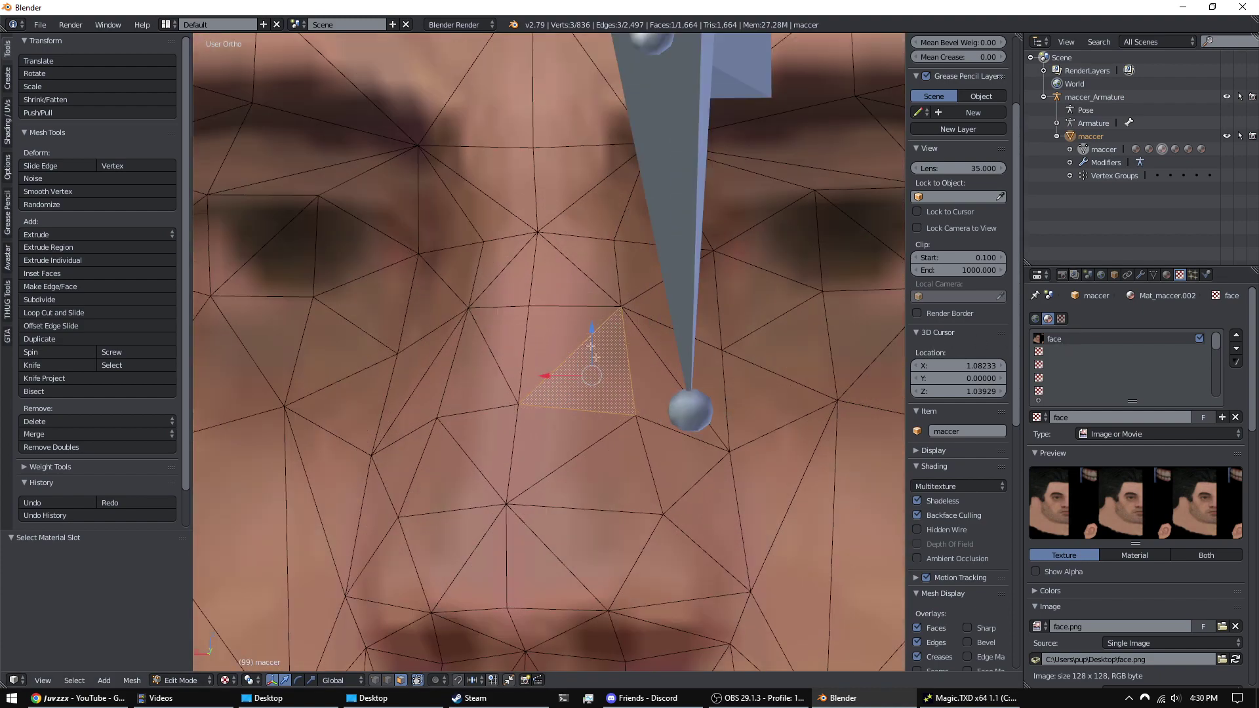
scroll(595, 358, "down", 3)
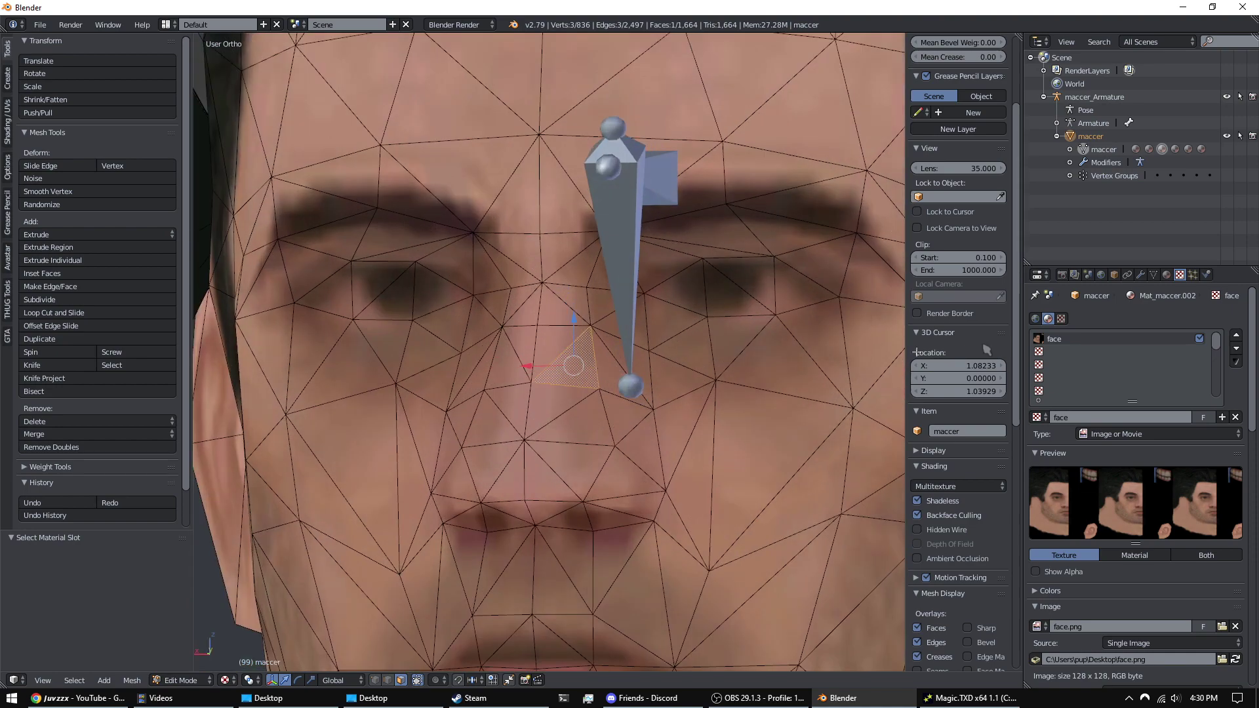
left_click(1166, 275)
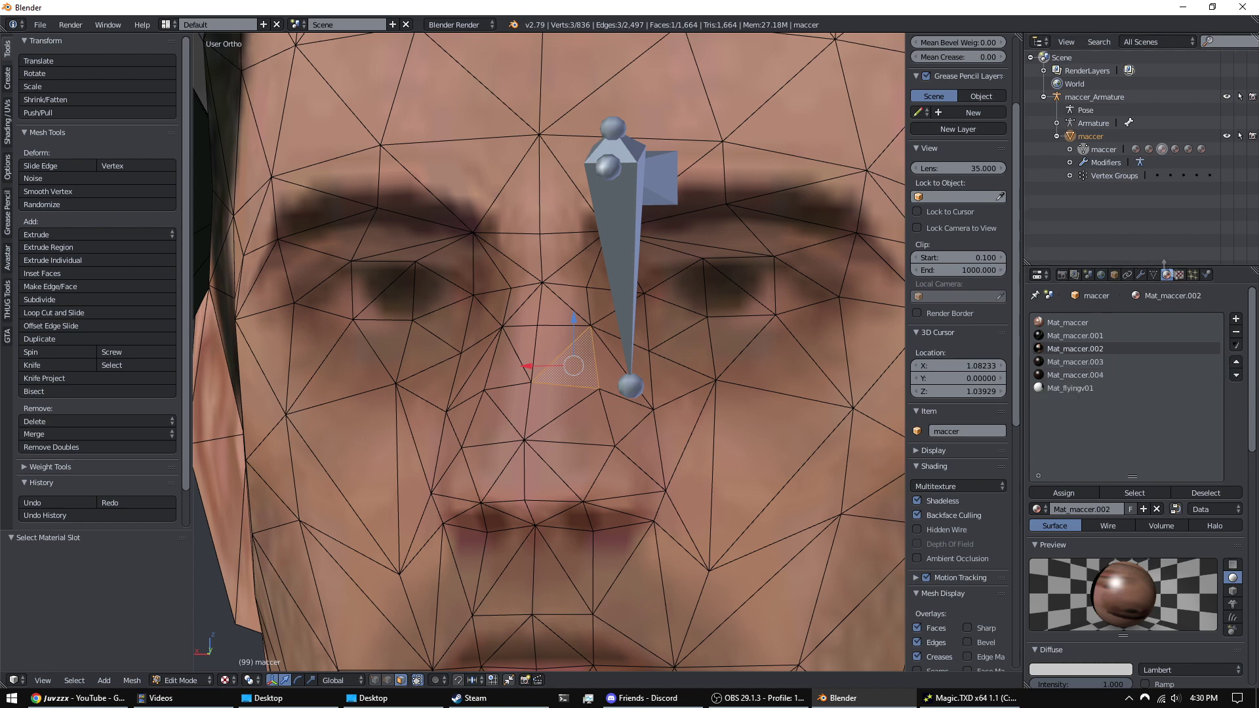
left_click(1179, 275)
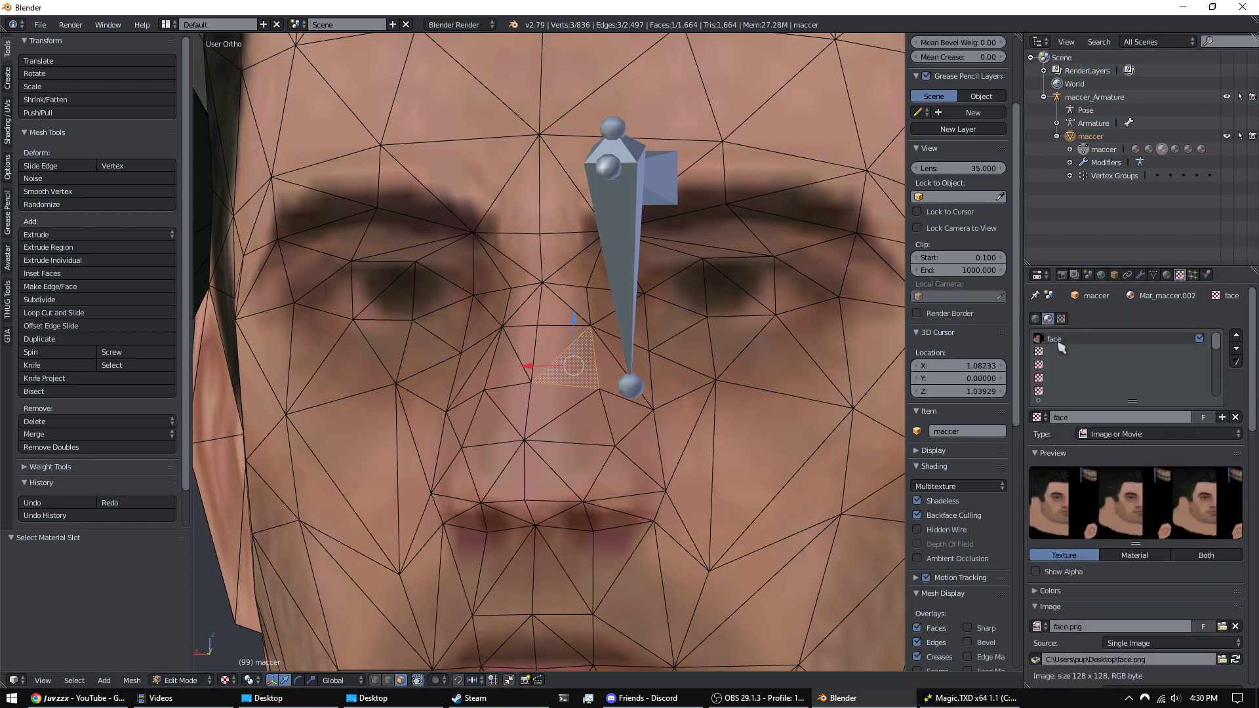
- Switch to Magic.TXD, move its window aside and view the face texture in maccer.txd
left_click(941, 704)
left_click_drag(665, 183, 927, 225)
left_click(765, 355)
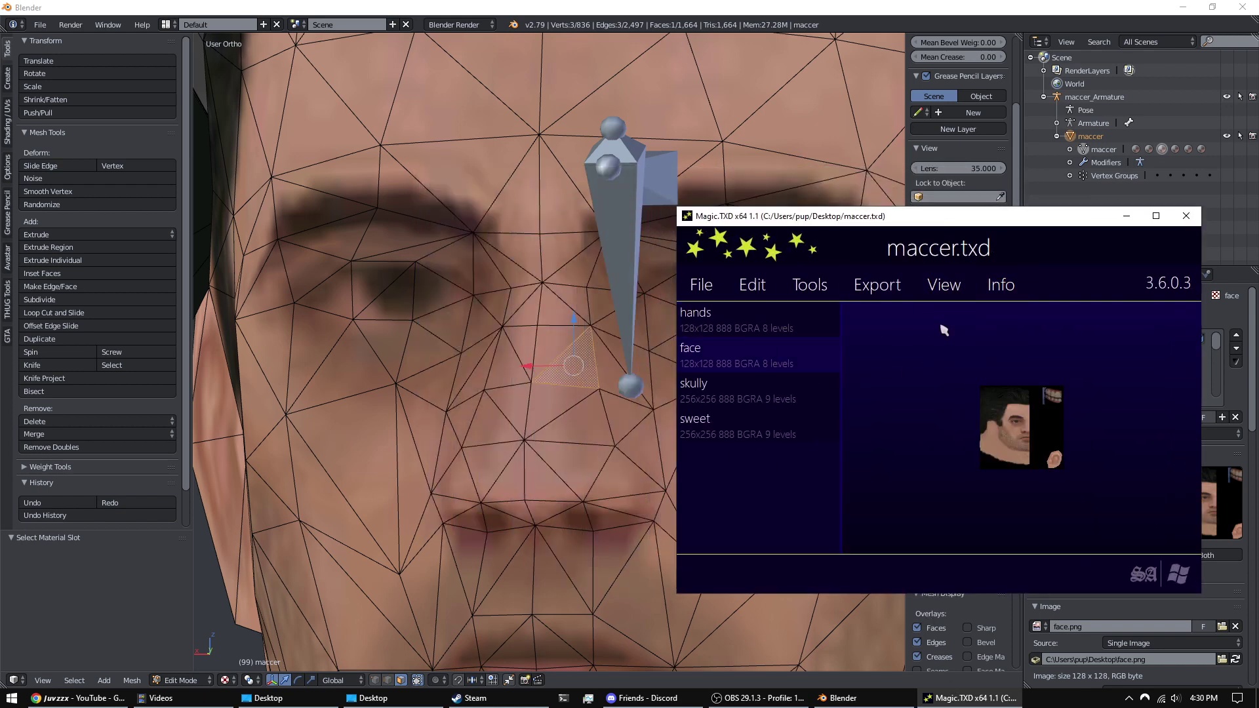
- Return to Blender and deselect all of the character's mesh
middle_click(616, 210)
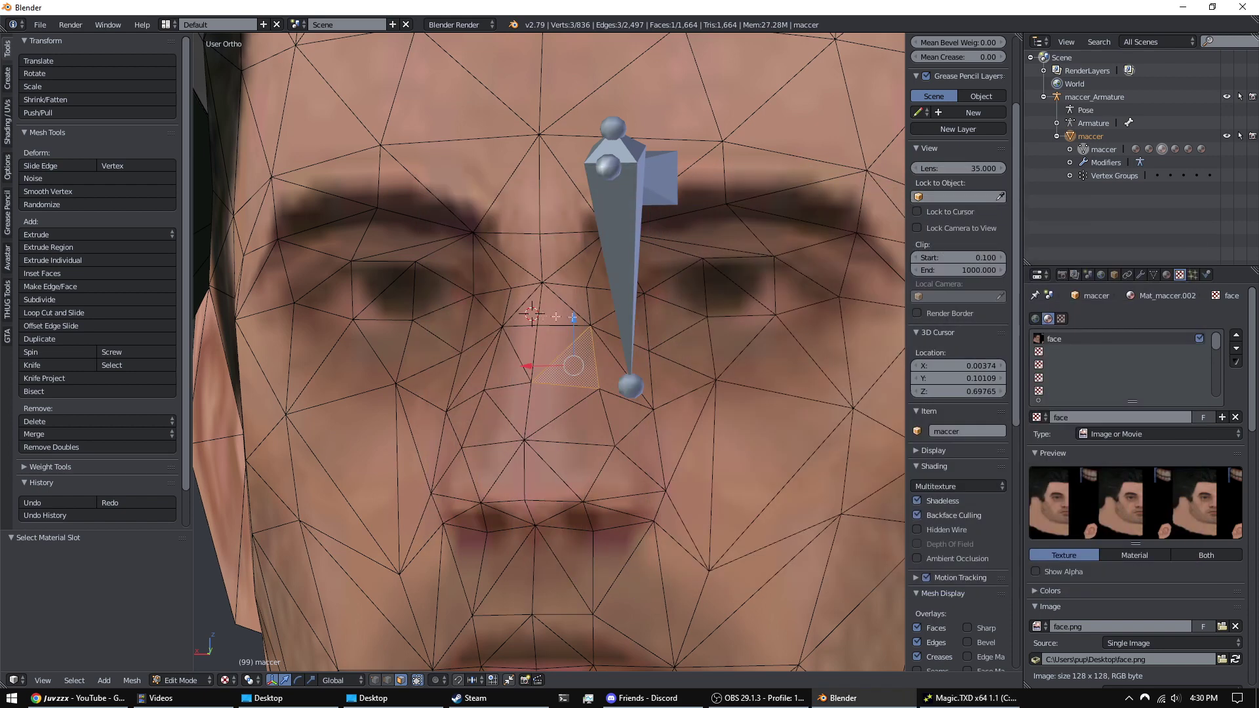
scroll(610, 249, "down", 6)
scroll(603, 262, "up", 4)
scroll(600, 278, "down", 3)
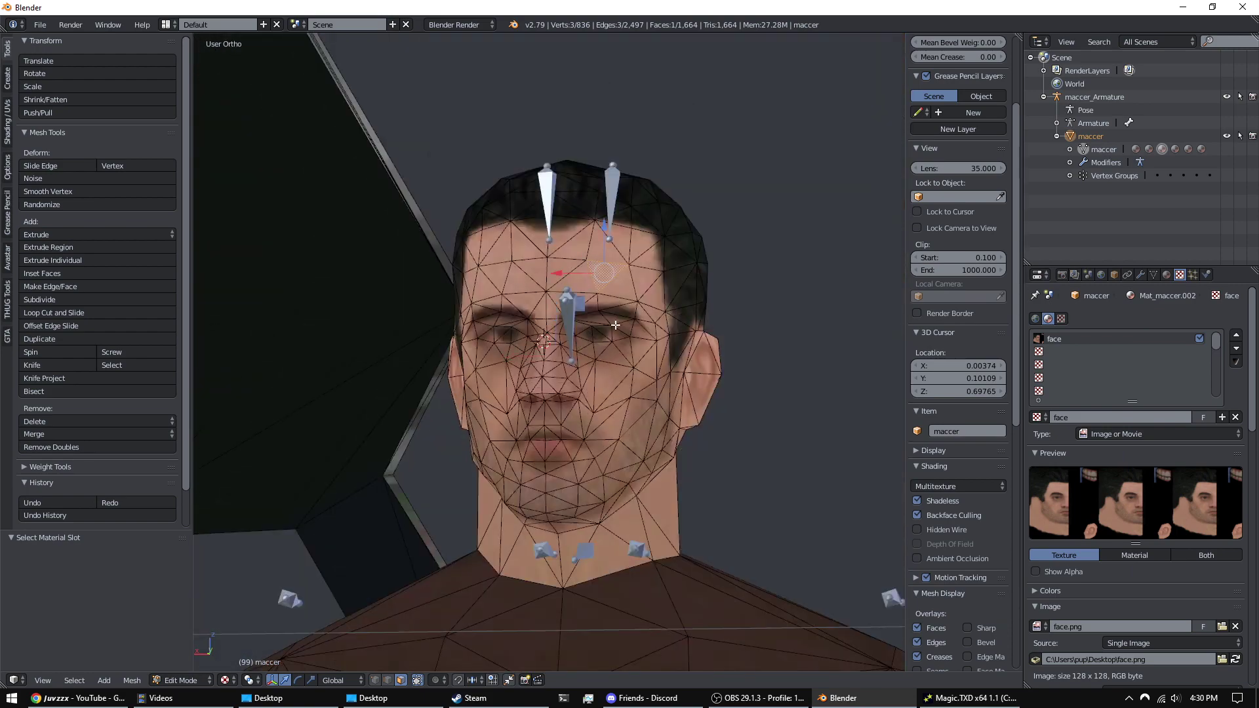
scroll(615, 324, "down", 4)
key("a")
key("a")
key("a")
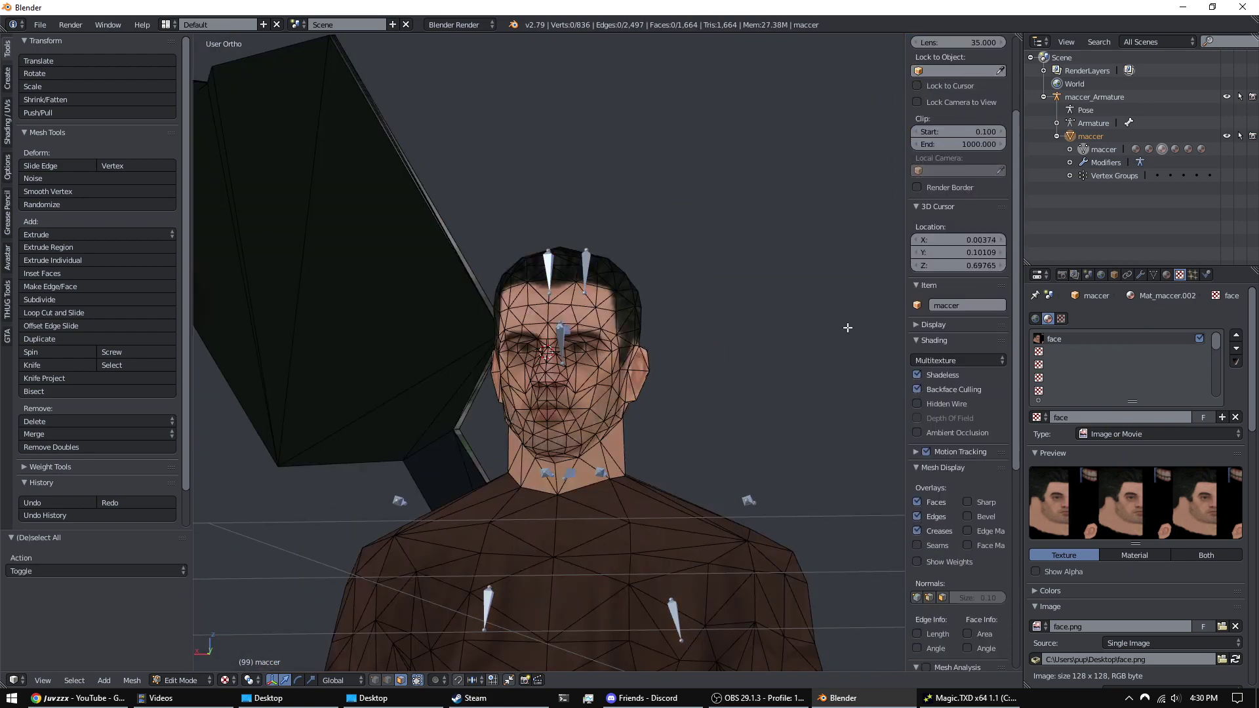
- Open the character's material slots and select every mesh face assigned to Mat_maccer
left_click(1166, 274)
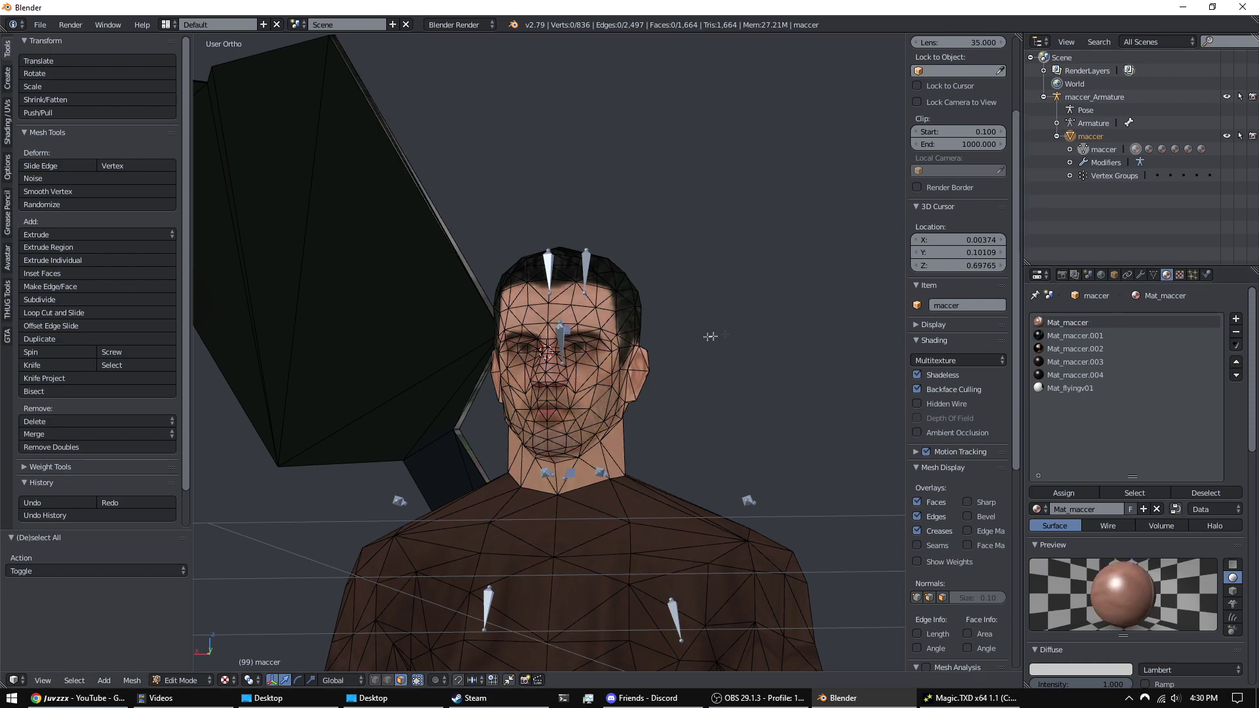
scroll(721, 327, "down", 2)
middle_click_drag(721, 327, 629, 339)
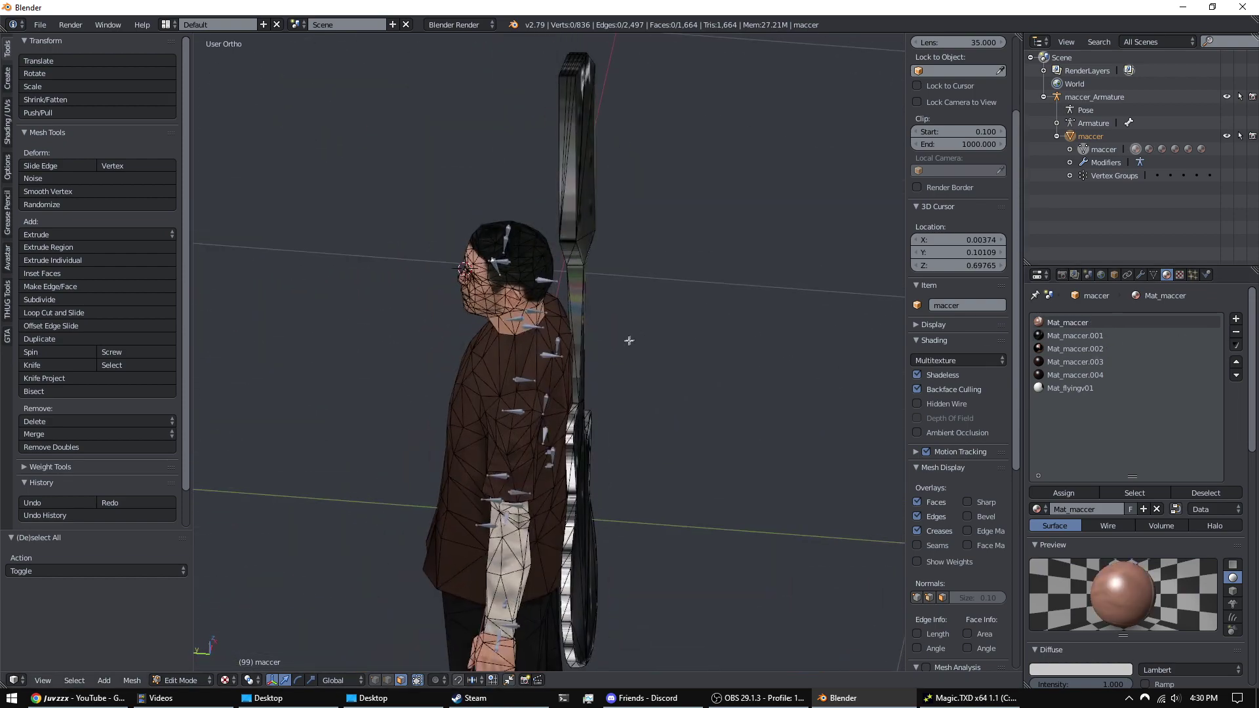
scroll(684, 323, "up", 1)
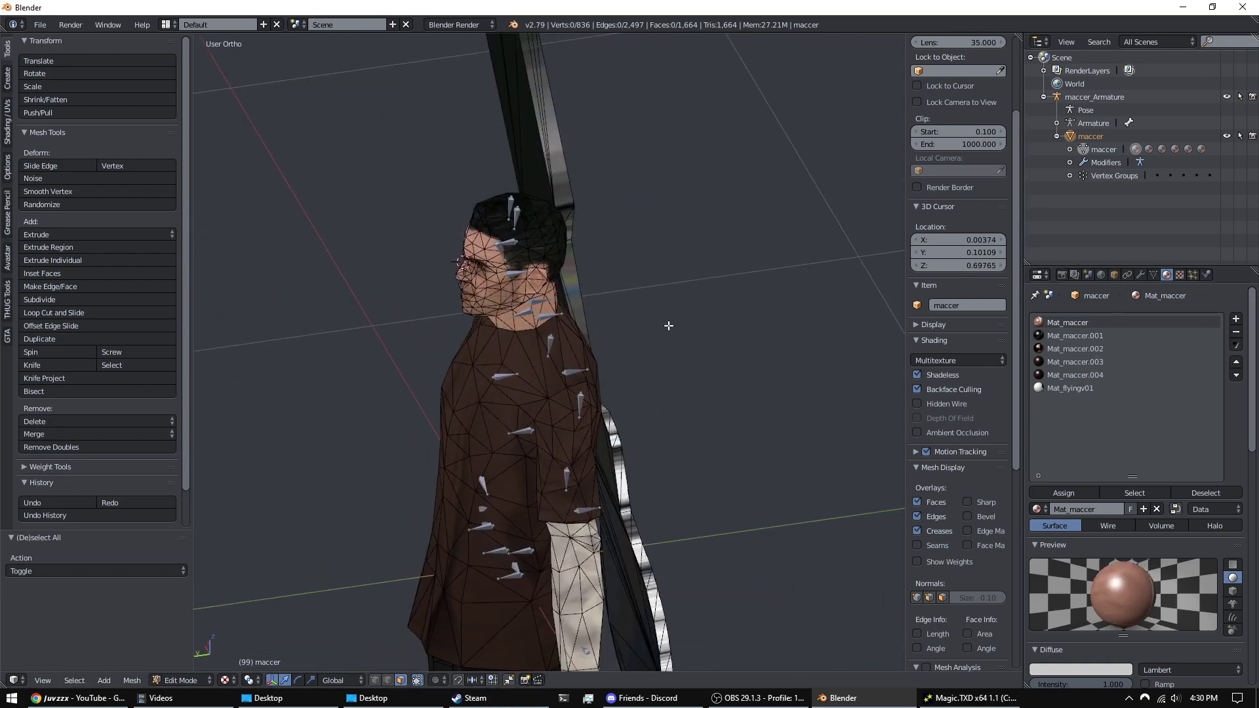
middle_click_drag(611, 315, 708, 373)
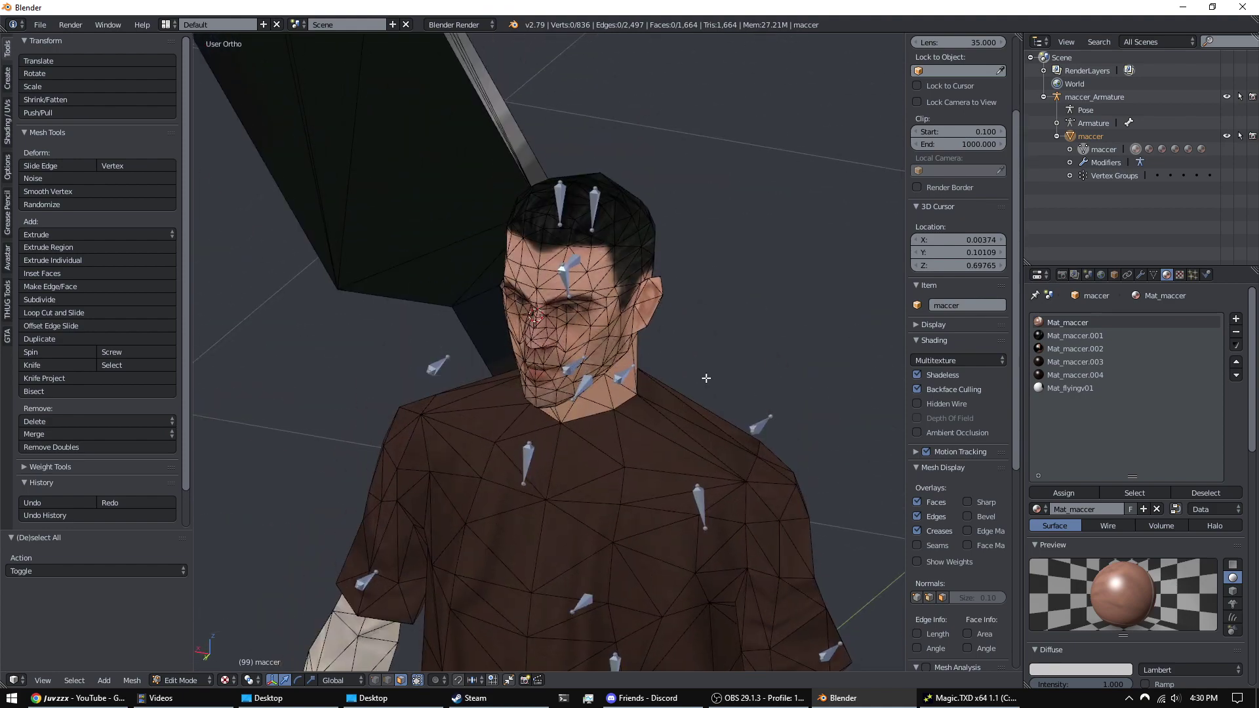
scroll(675, 318, "down", 2)
middle_click_drag(659, 294, 820, 249)
left_click(1134, 493)
- Examine the hands assigned to Mat_maccer and check one hand's fingertips up close with and without the mesh edges
scroll(717, 246, "up", 3)
middle_click_drag(695, 295, 380, 369)
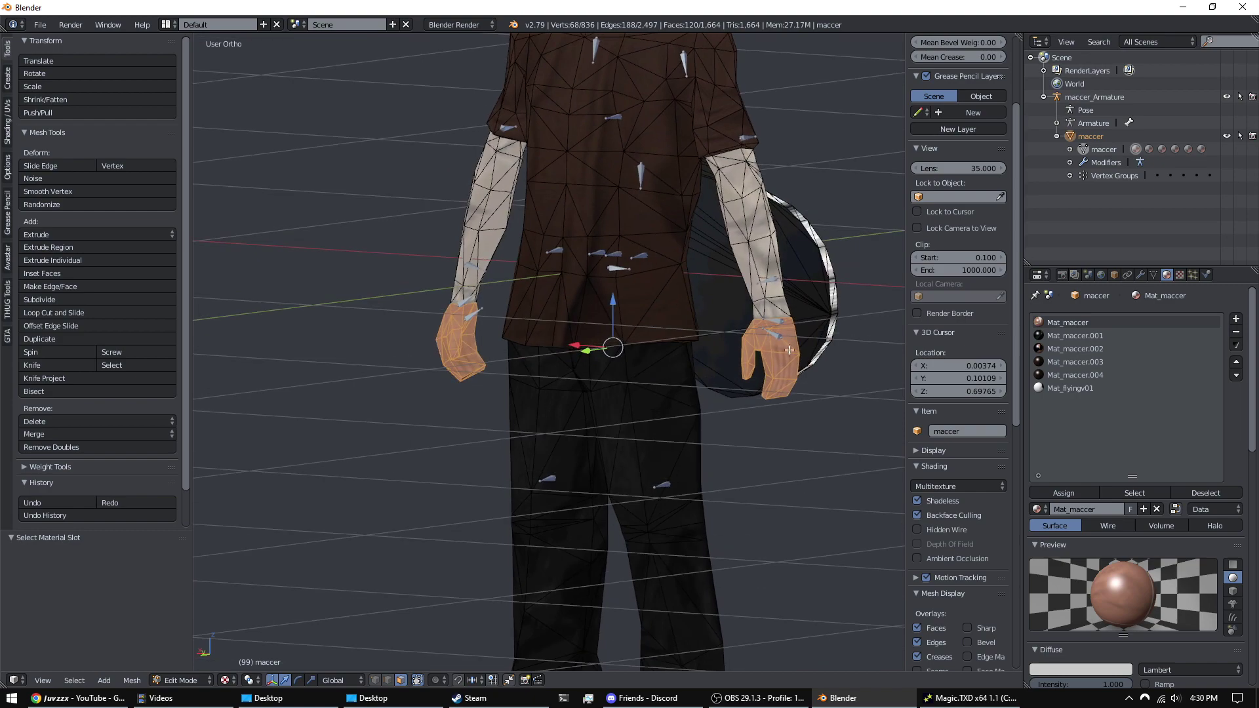
middle_click_drag(789, 350, 767, 298)
middle_click_drag(399, 407, 493, 339, "shift")
scroll(481, 317, "up", 8)
middle_click_drag(381, 283, 480, 290)
key("Tab")
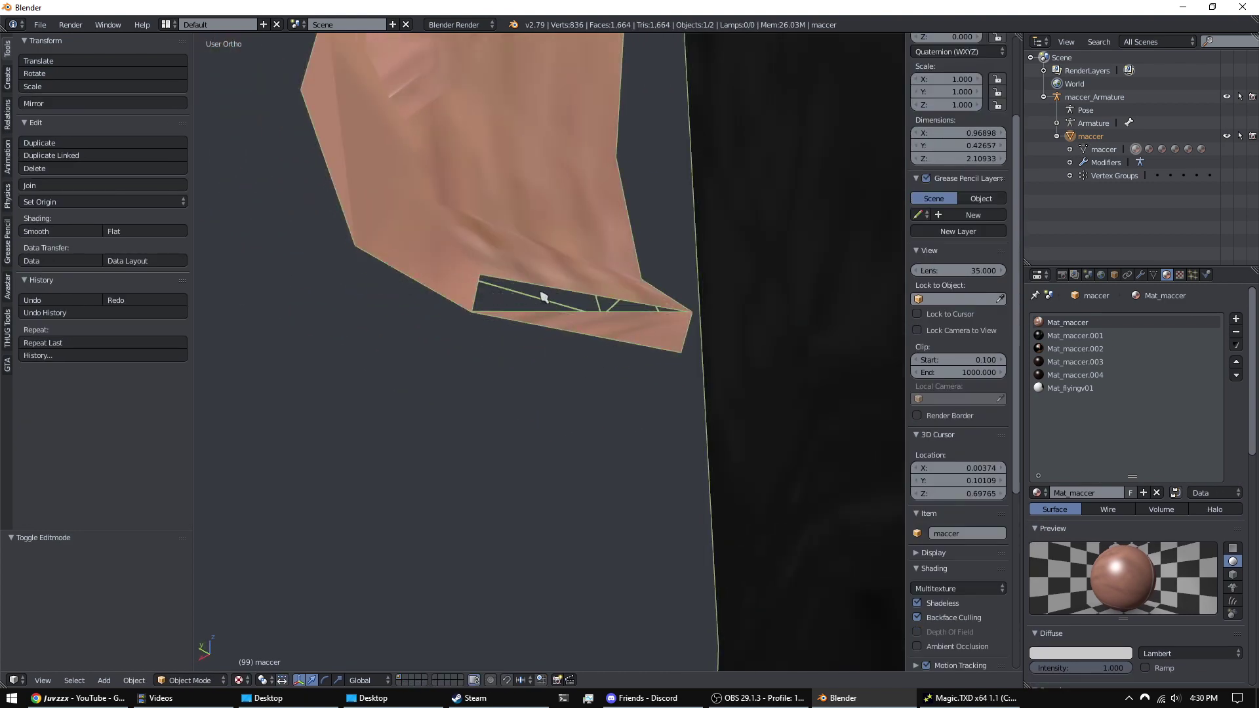
key("Tab")
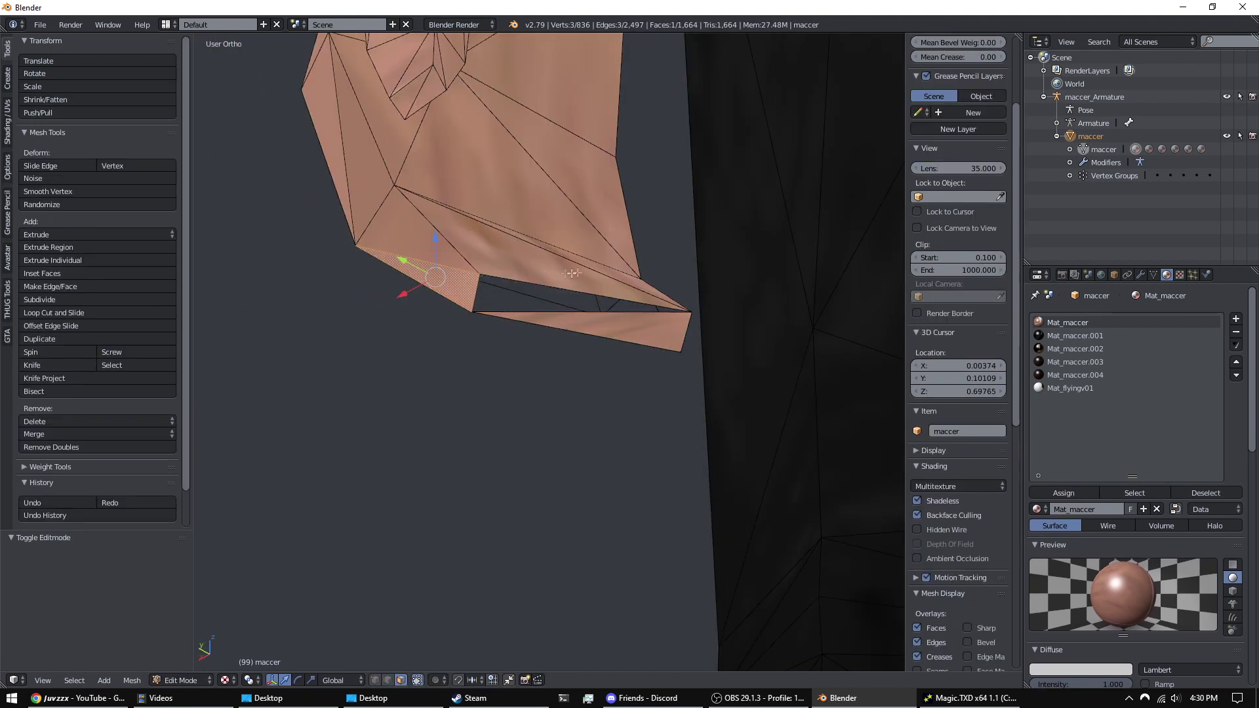
- Fill the gap at the hand's fingertips with a new triangular face from three of its corner vertices
middle_click_drag(694, 310, 425, 233)
right_click(425, 233)
left_click(375, 679)
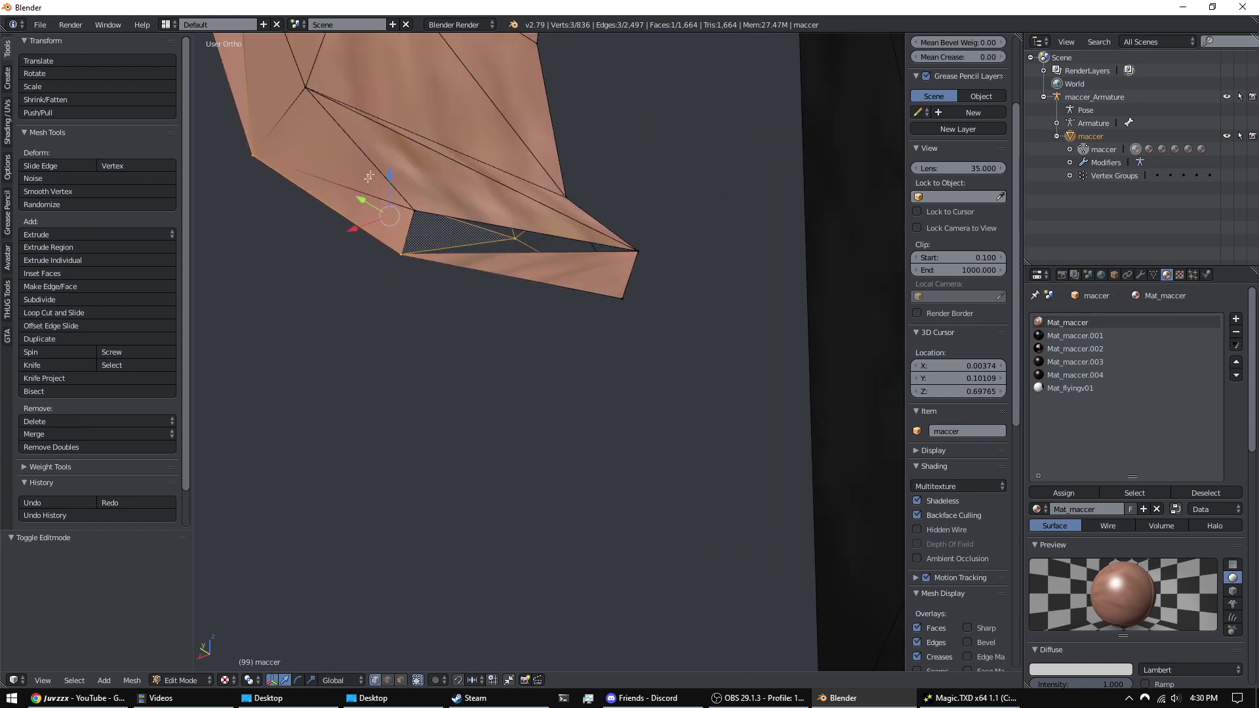
right_click(417, 215)
middle_click_drag(473, 245, 526, 262)
right_click(659, 254, "shift")
right_click(415, 258, "shift")
key("f")
key("Tab")
key("Tab")
- Switch to face selection and reselect all faces assigned to Mat_maccer to check that the new fingertip face is included
left_click(401, 680)
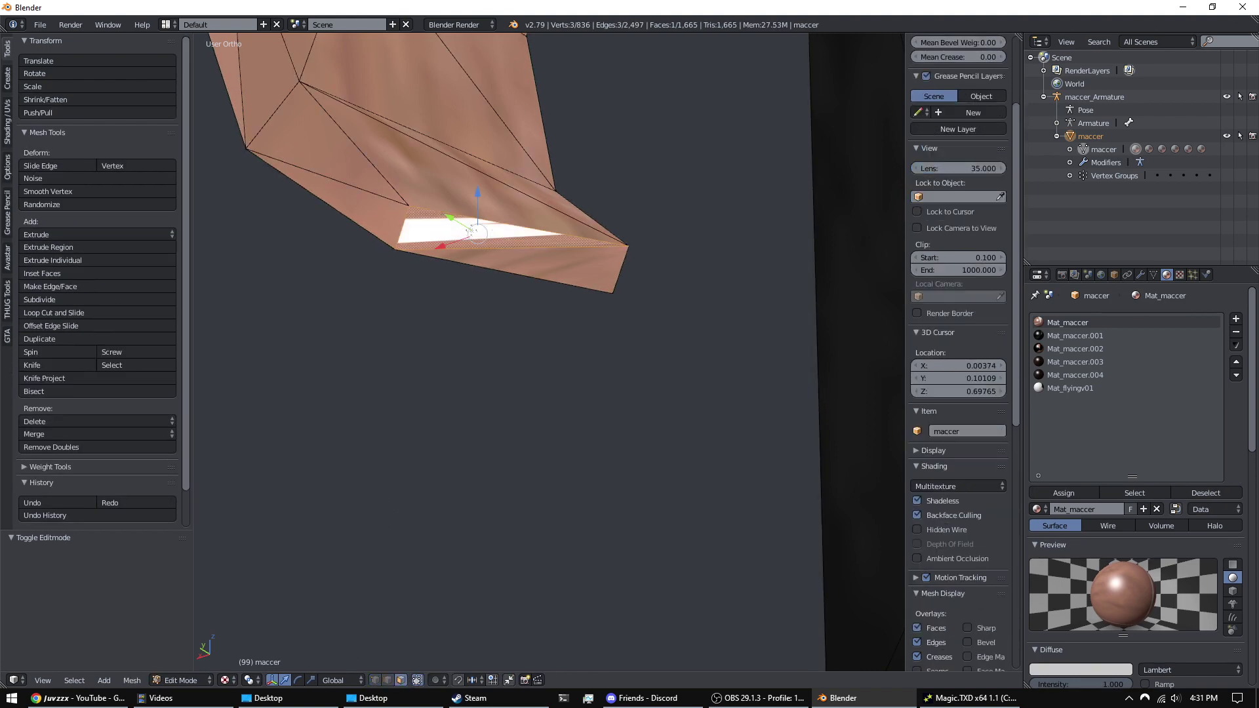
left_click(1090, 336)
left_click(1067, 322)
scroll(652, 220, "down", 8)
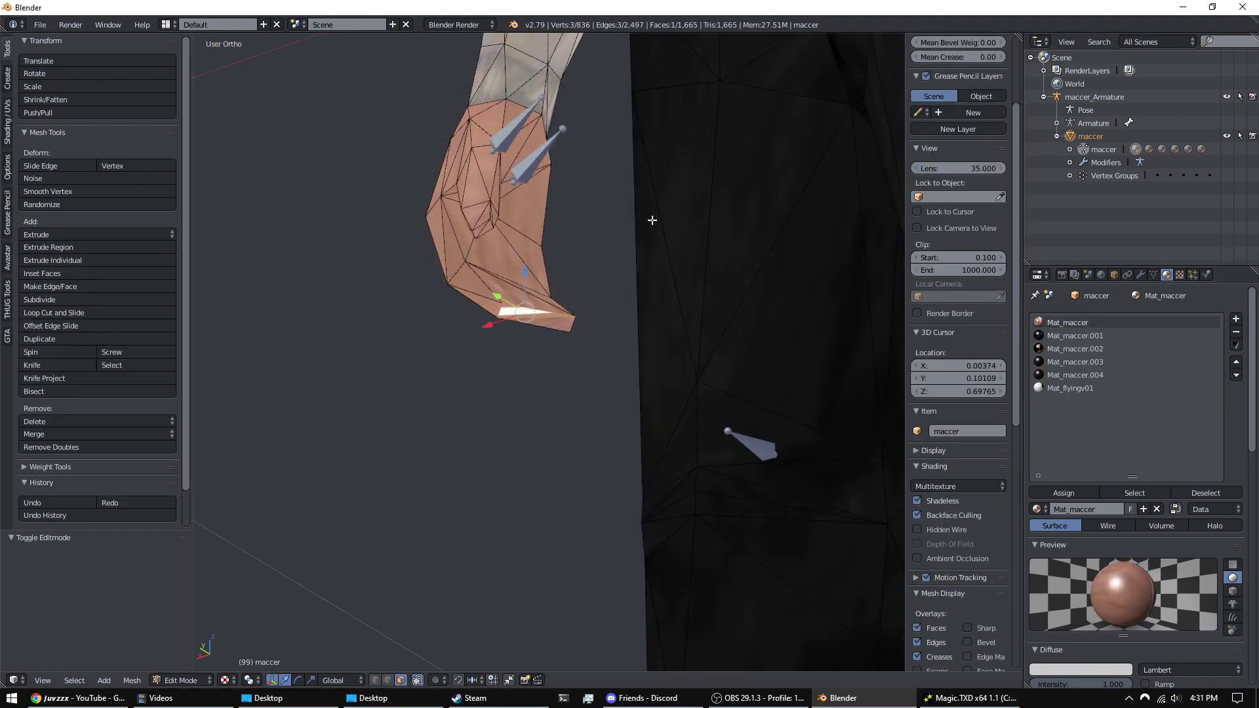
scroll(621, 331, "up", 2)
left_click(1134, 492)
middle_click_drag(459, 275, 547, 316)
scroll(547, 315, "down", 6)
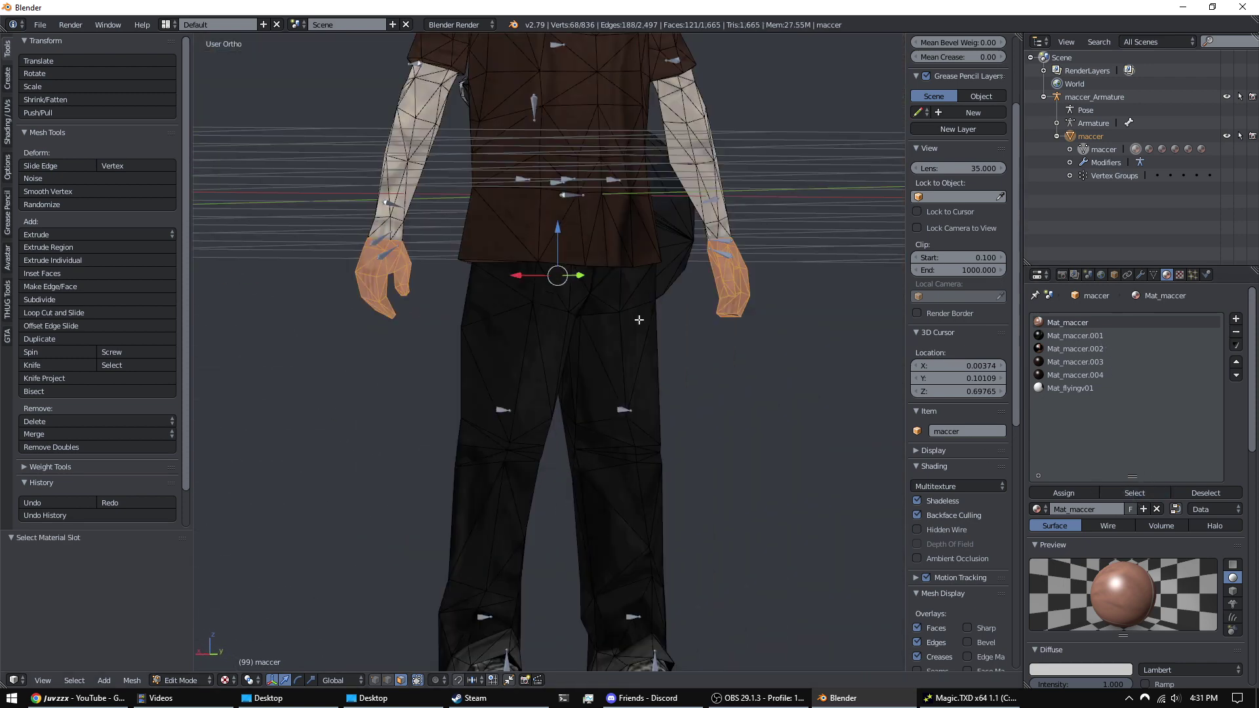
- Inspect both hands and check the hands texture used by the Mat_maccer material
scroll(590, 345, "up", 3)
middle_click_drag(542, 280, 521, 282, "shift")
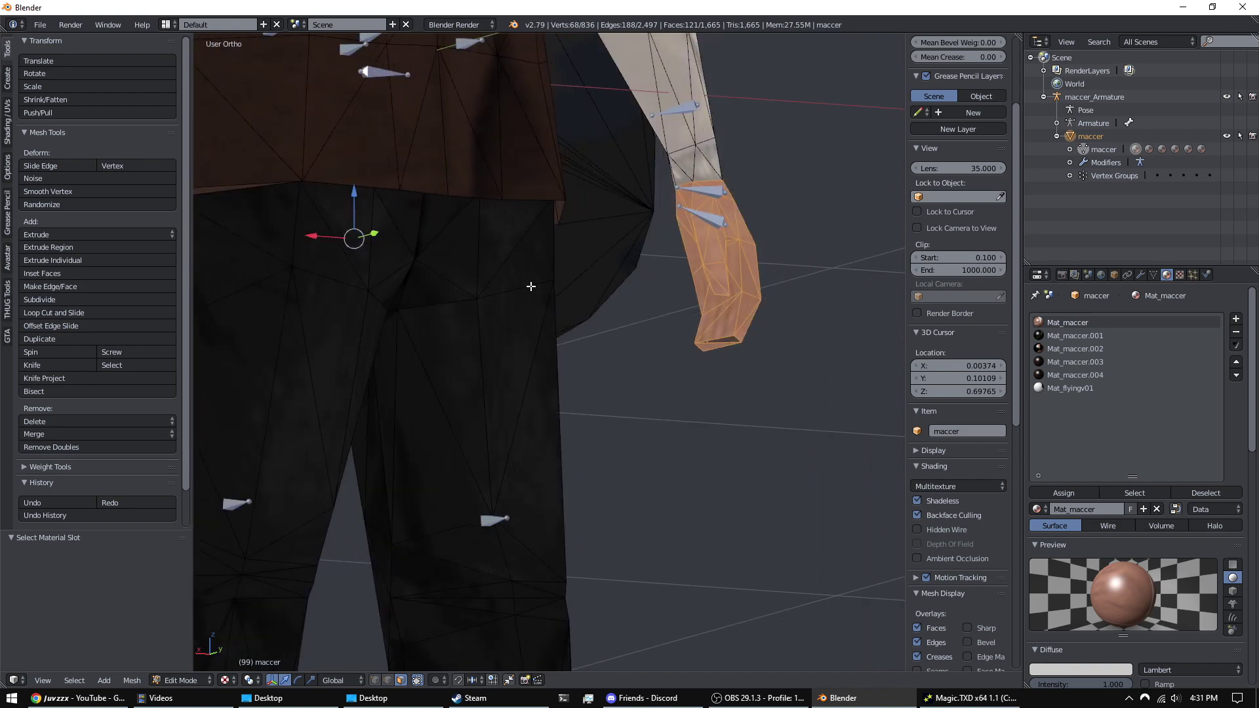
middle_click_drag(298, 283, 655, 337, "shift")
middle_click_drag(577, 322, 531, 296)
scroll(531, 296, "up", 3)
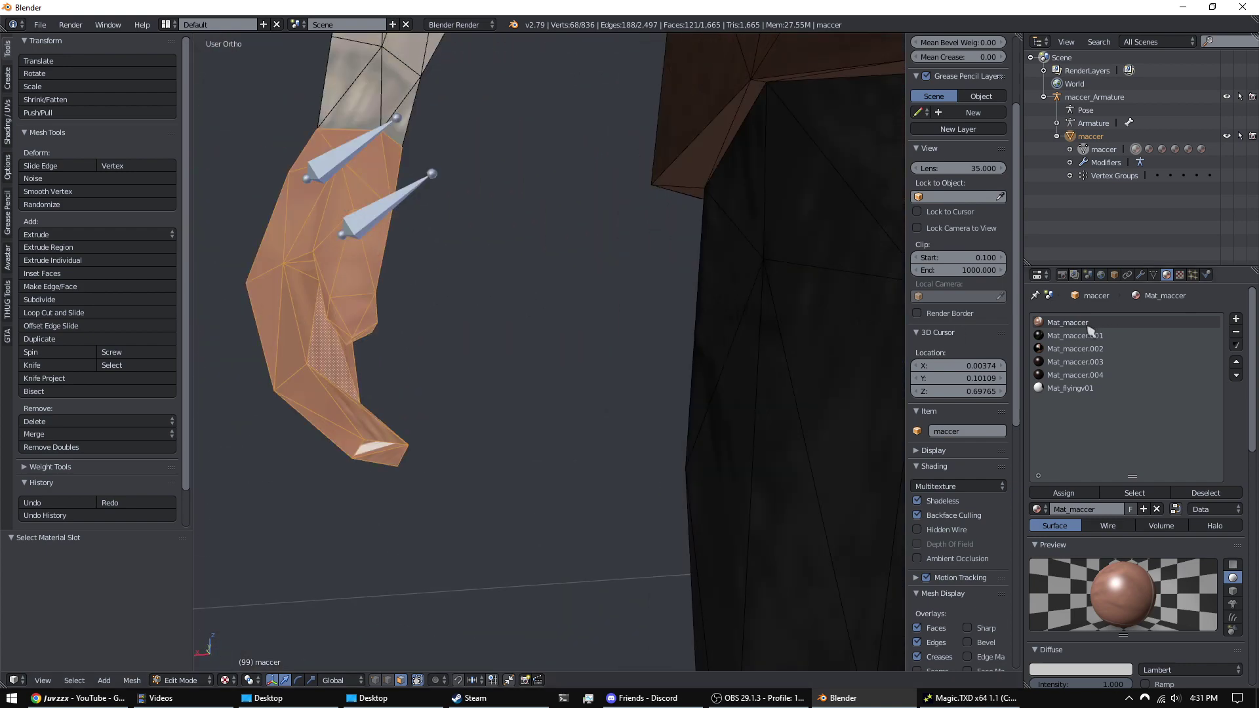
left_click(1178, 275)
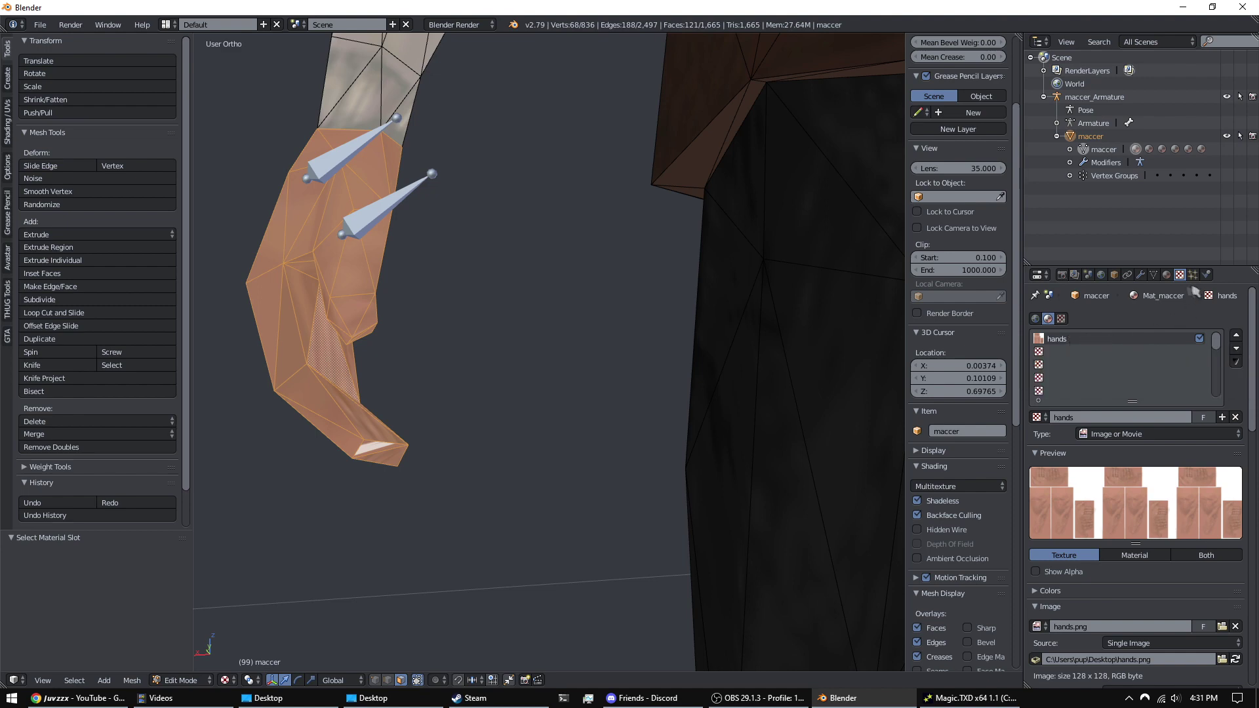
left_click(1166, 274)
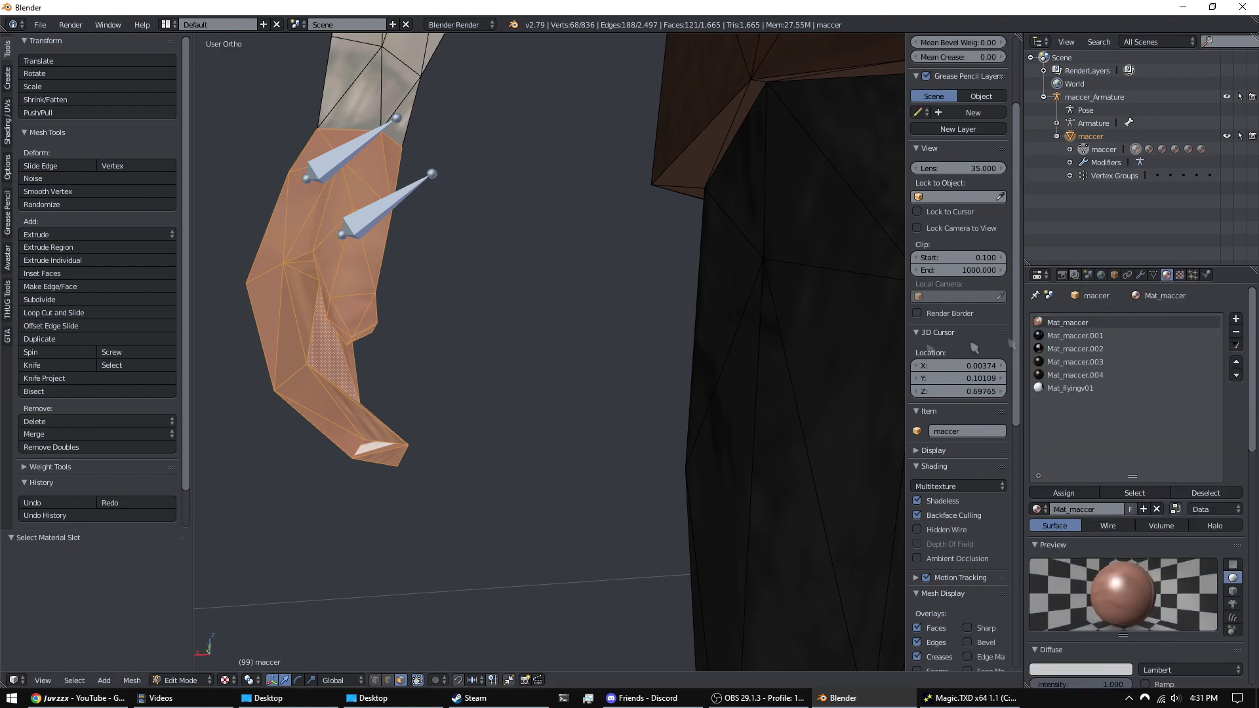
- Select only the new fingertip face, assign Mat_maccer to it and check the material's hands texture
scroll(421, 356, "up", 4)
middle_click_drag(422, 357, 655, 334, "shift")
scroll(535, 317, "up", 3)
right_click(590, 483)
scroll(557, 426, "up", 1)
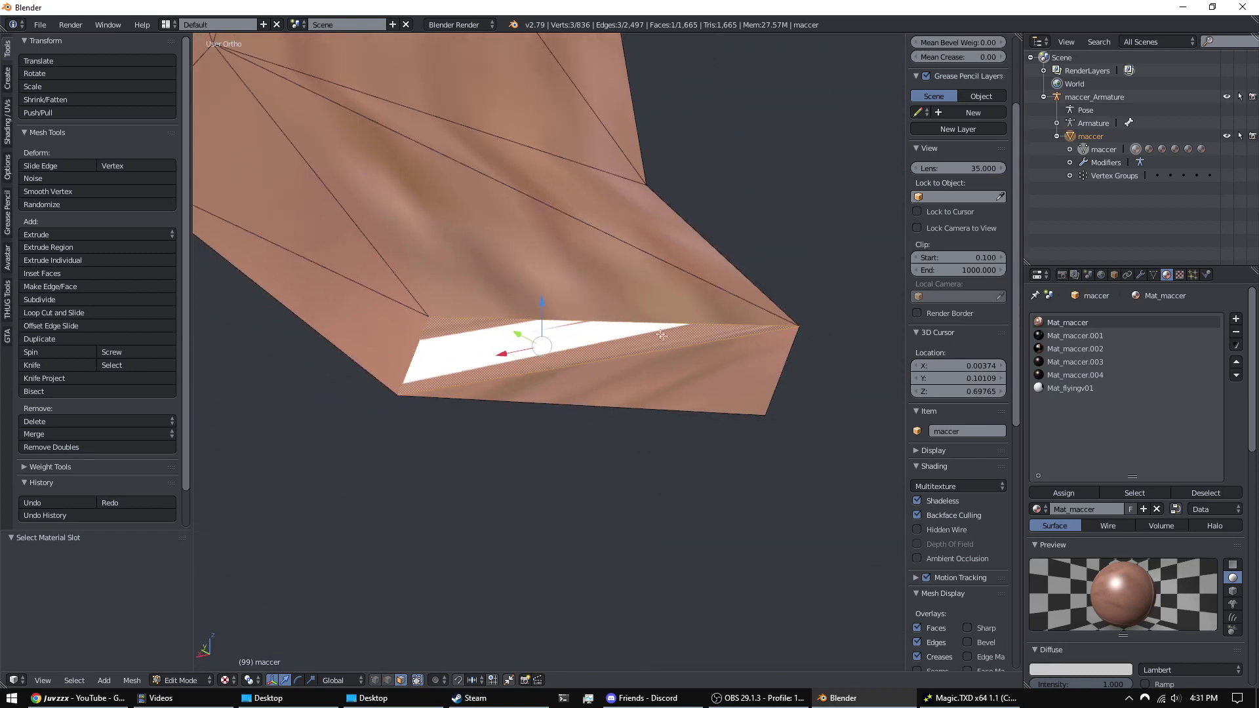
right_click(544, 302)
right_click(559, 338)
left_click(1088, 336)
left_click(1094, 323)
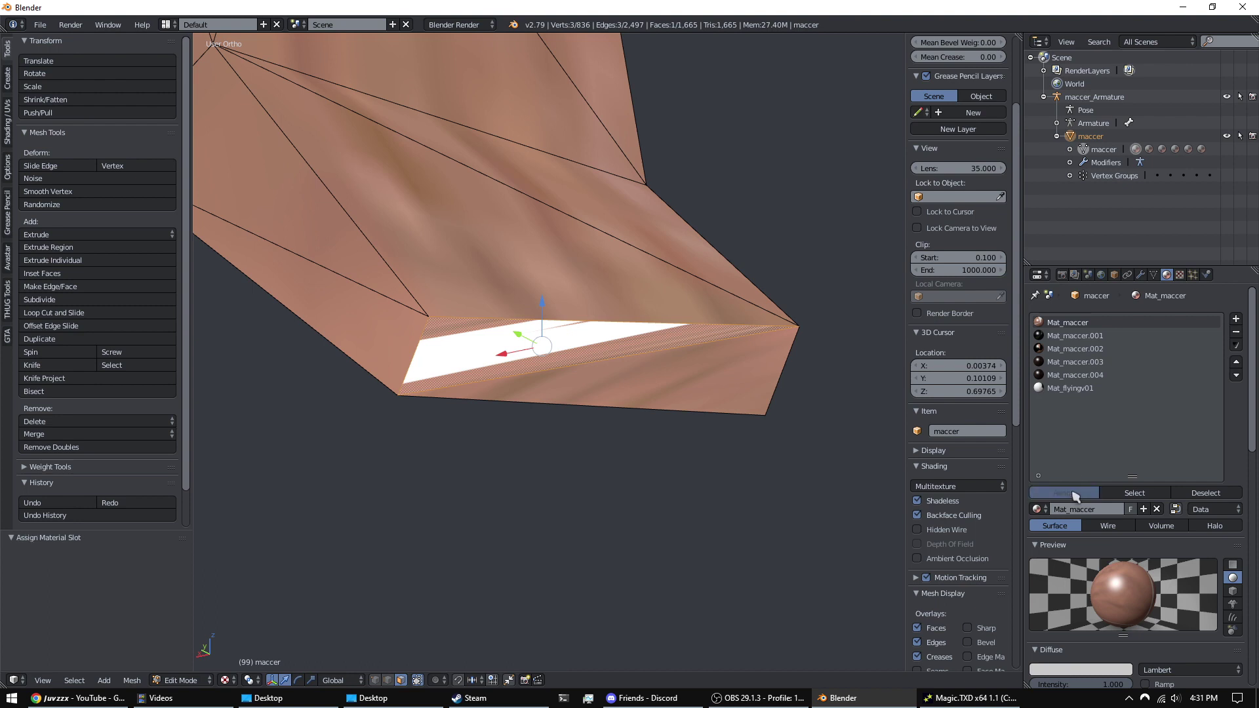
left_click(1179, 276)
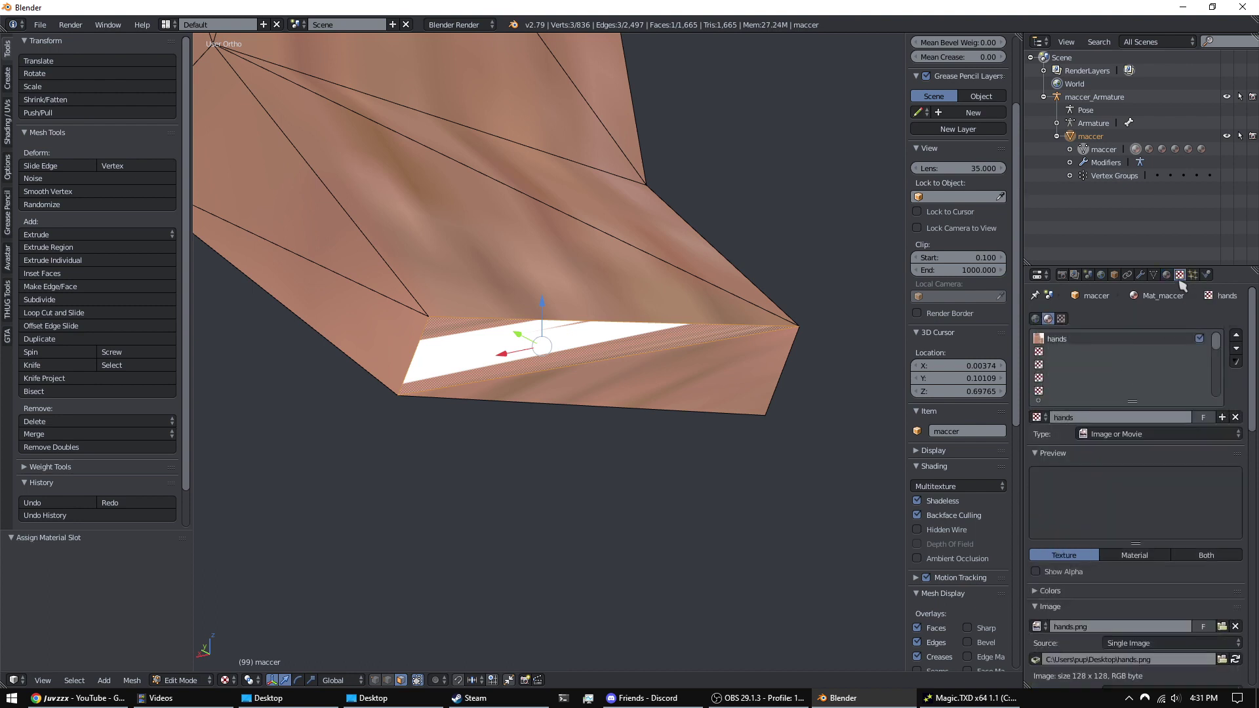
left_click(1166, 275)
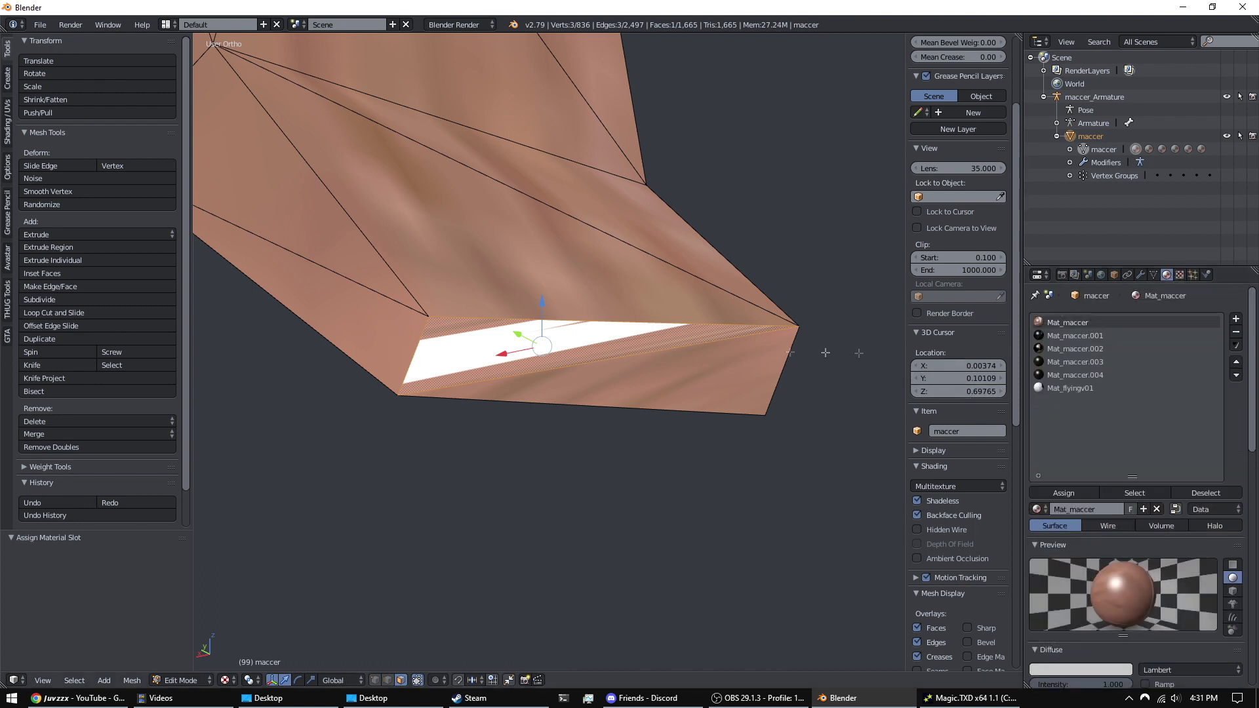
- Clear the selection and select all Mat_maccer faces again to verify the fingertip face's assignment
scroll(957, 262, "down", 4)
key("a")
left_click(1082, 321)
left_click(1134, 493)
scroll(538, 344, "up", 2)
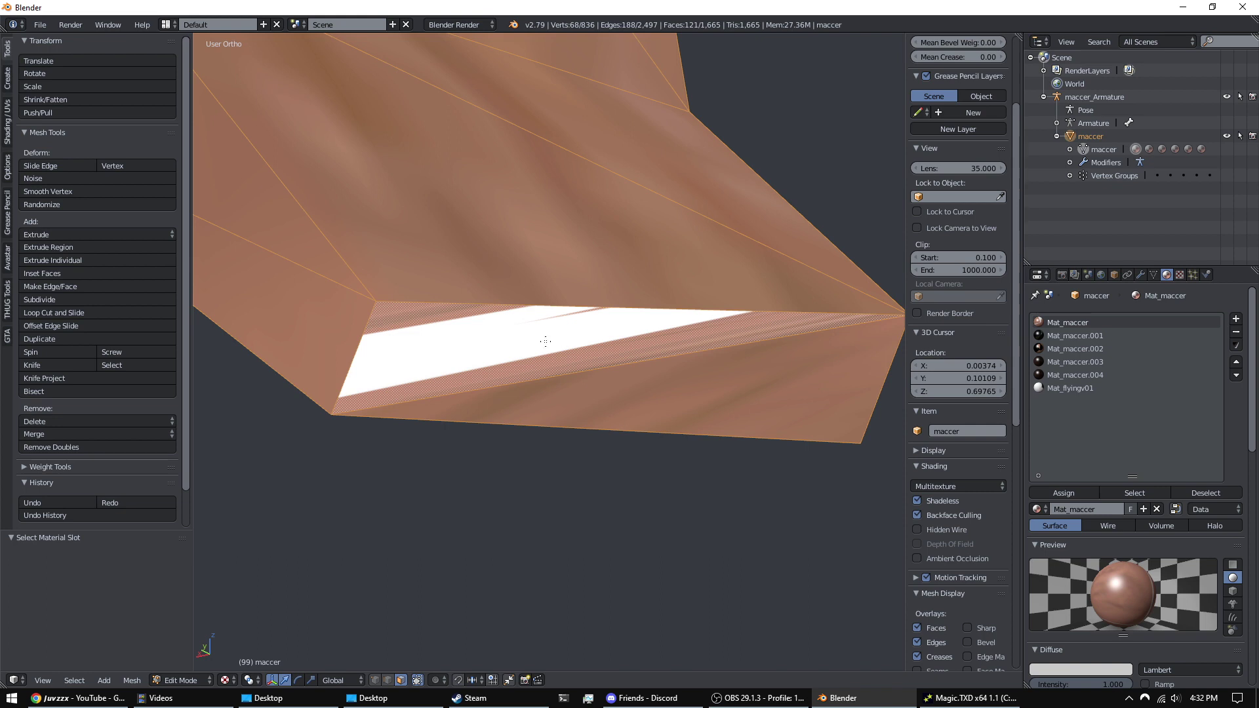
- Select the new fingertip face, compare its hands texture with maccer.txd in Magic.TXD and return to Blender
scroll(545, 341, "down", 1)
right_click(543, 343)
left_click(1179, 275)
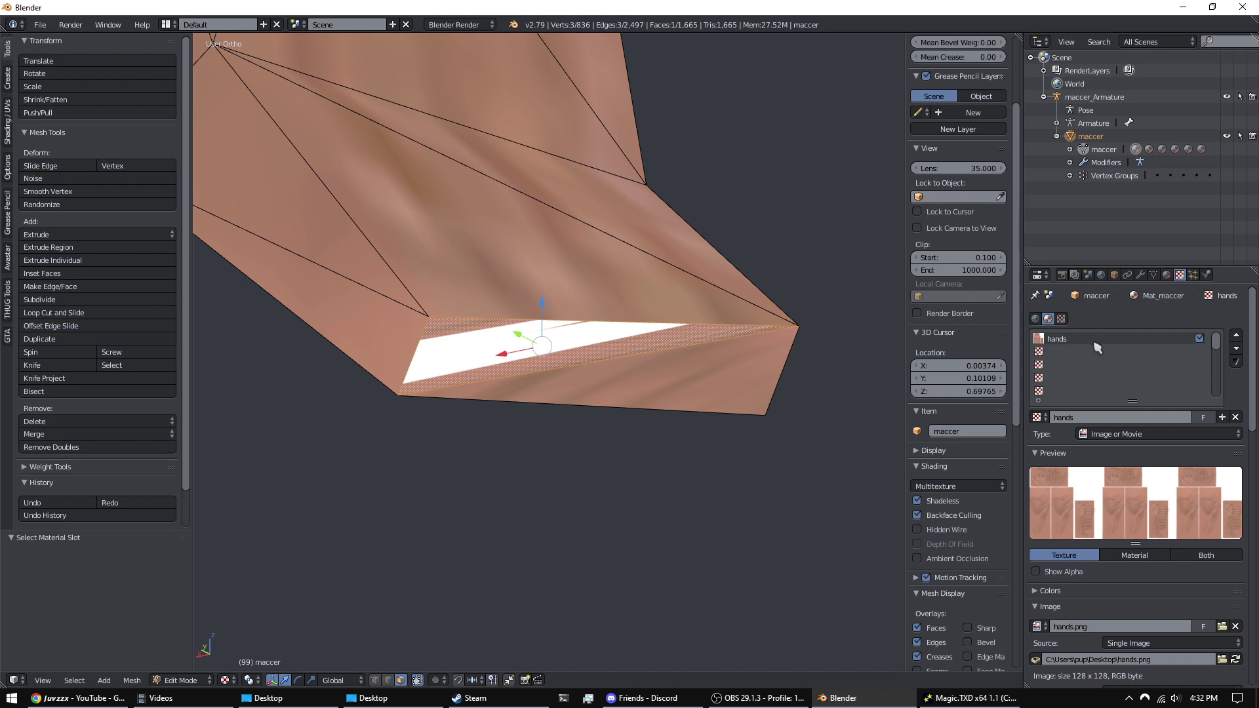
left_click(969, 698)
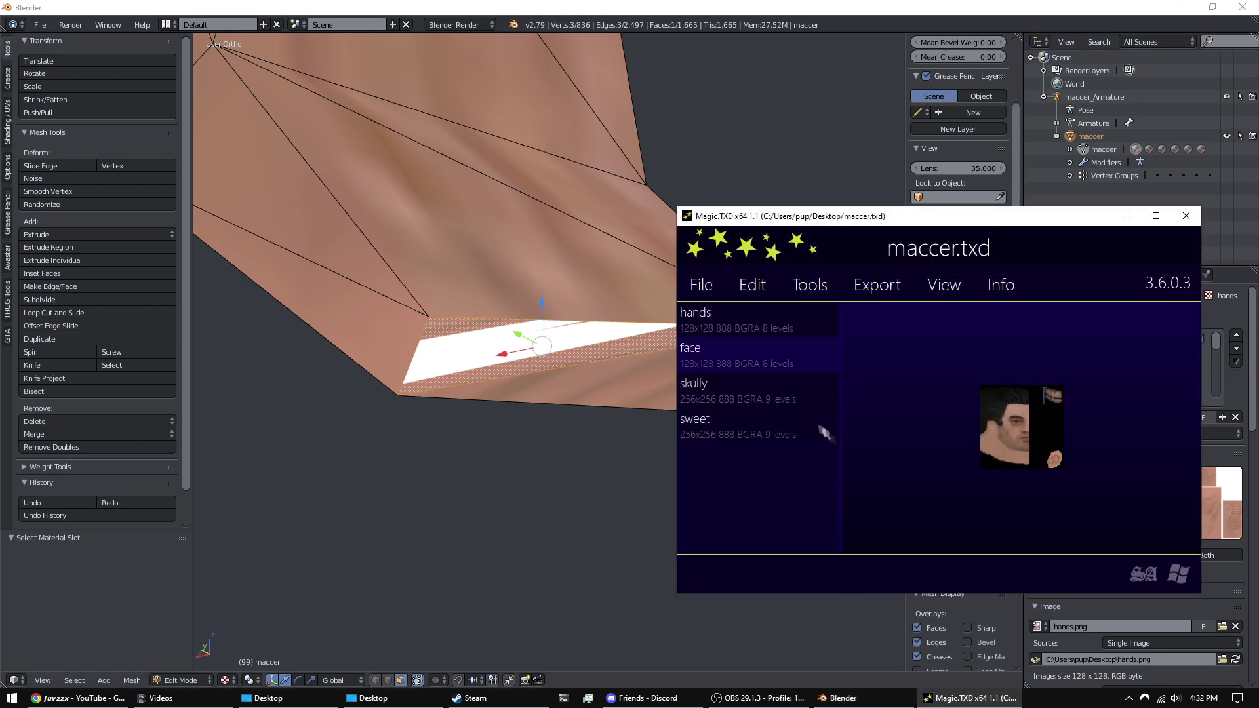
left_click(550, 332)
scroll(581, 343, "up", 1)
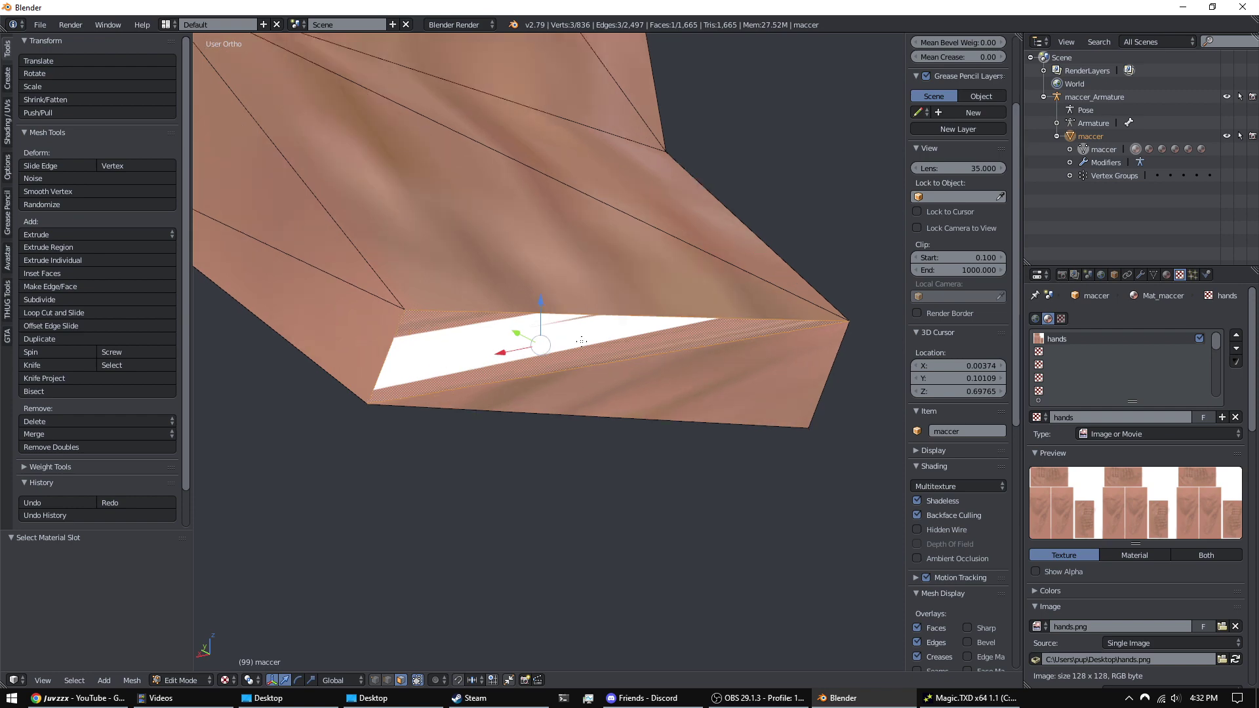
- Split the 3D view and show the UV/Image Editor with the hands texture in the new area
left_click_drag(1021, 36, 752, 65)
left_click(772, 680)
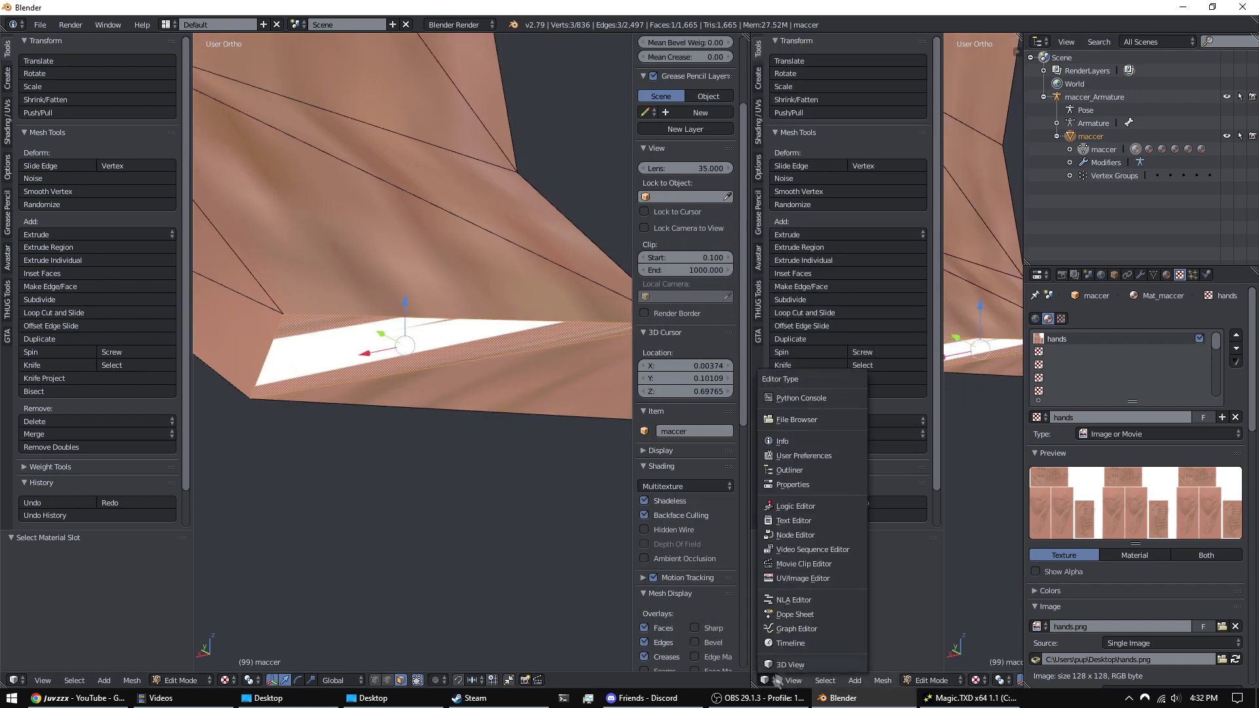
left_click(803, 578)
scroll(877, 323, "up", 3)
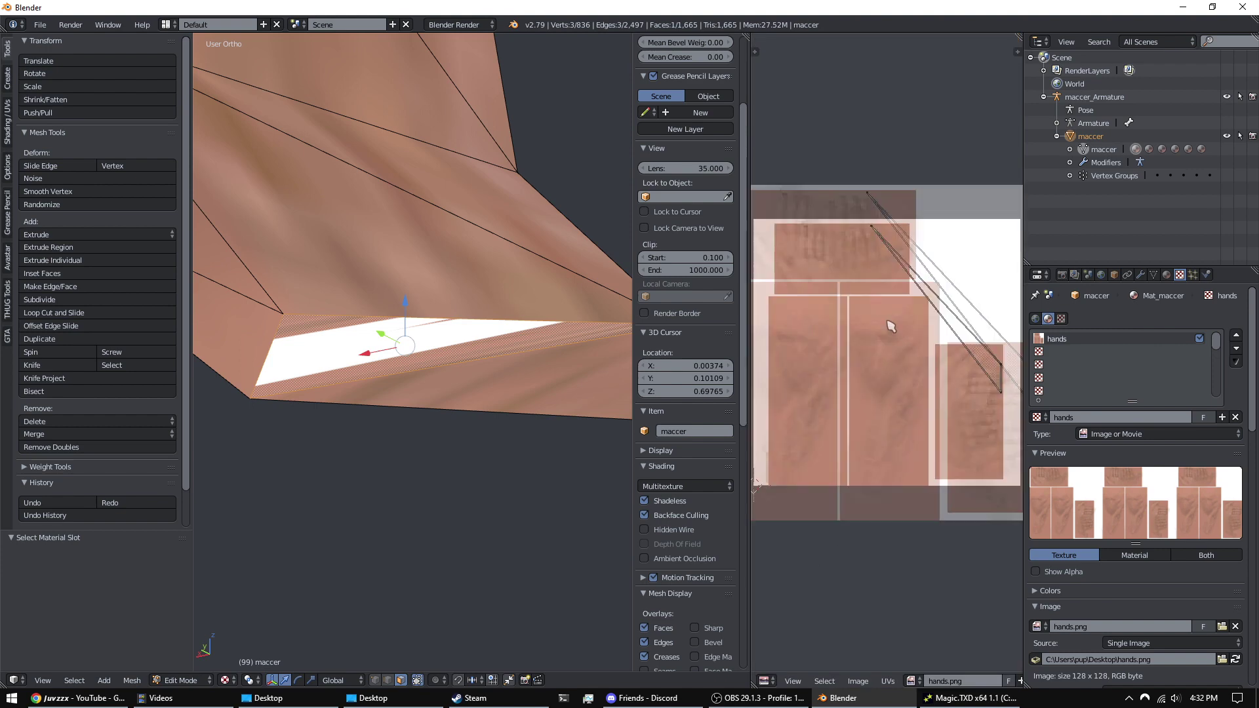
- Move the new face's outlying UV vertices off the texture's white area onto the skin of the upper hand patch
middle_click_drag(443, 347, 485, 339)
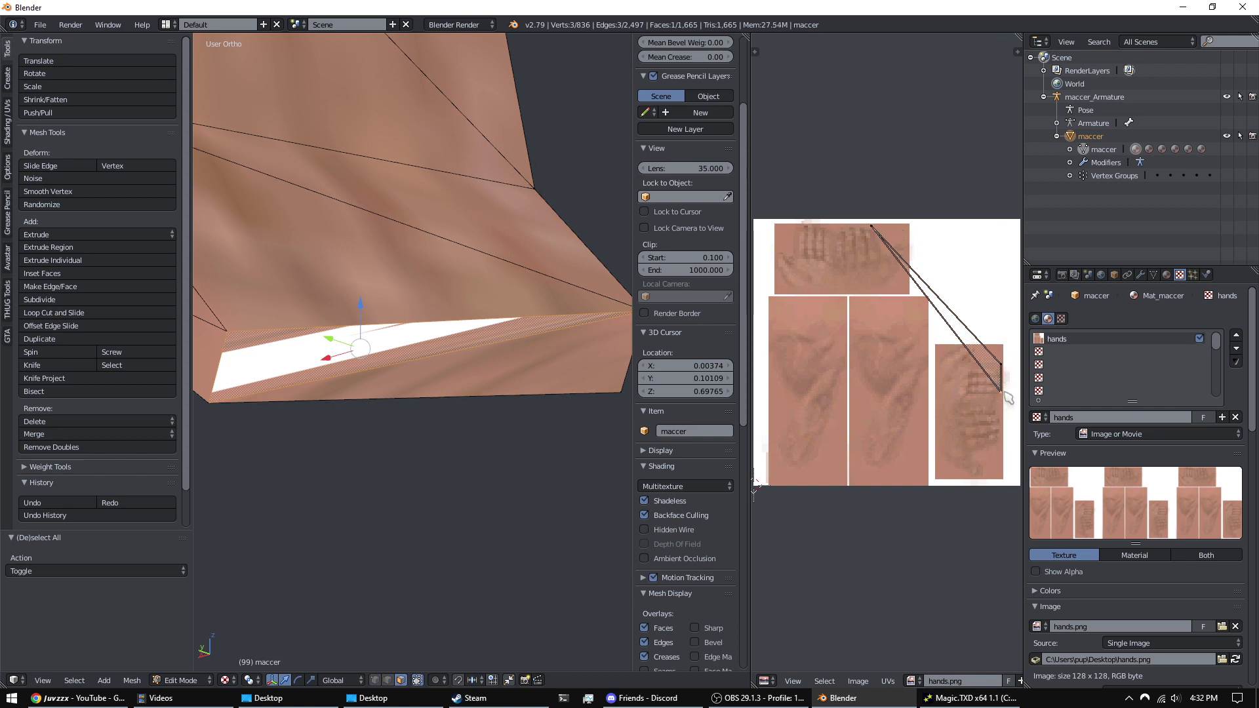
left_click_drag(1009, 401, 995, 344)
key("g")
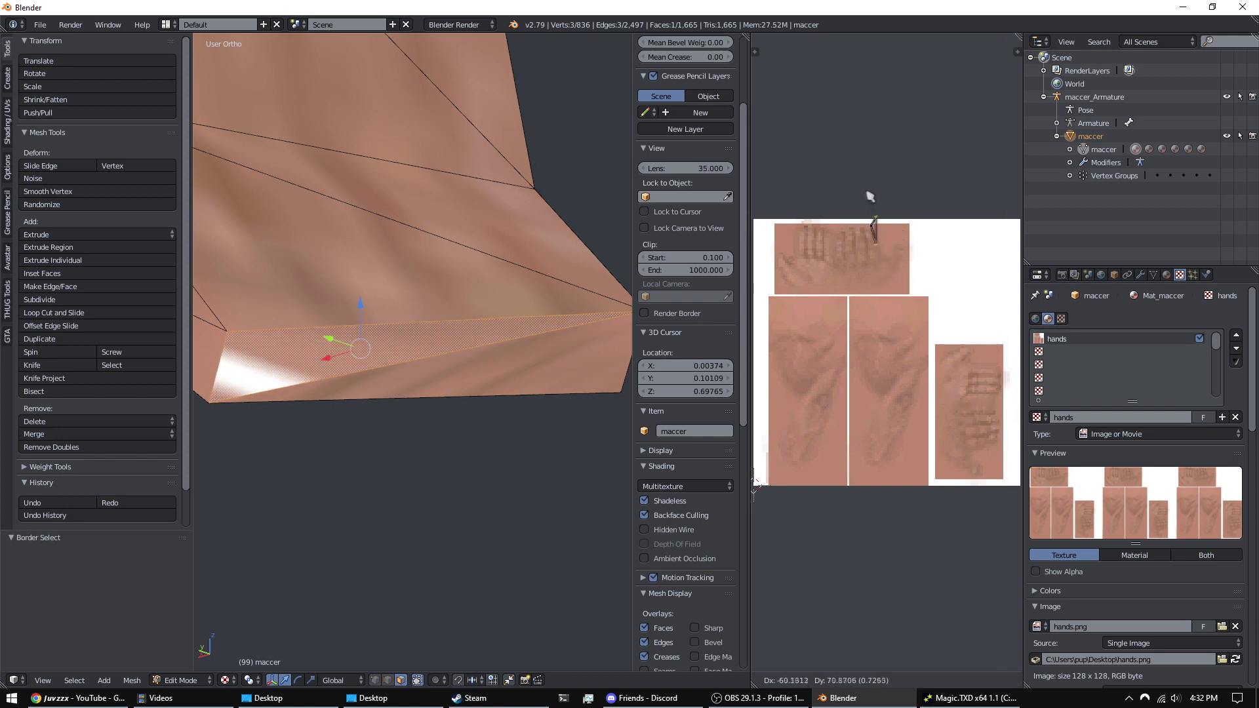
left_click(872, 200)
- Spread the face's UV vertices into a wider triangle near the upper edge of the skin patch and check the shading
scroll(874, 213, "up", 5)
middle_click_drag(874, 216, 913, 388)
key("g")
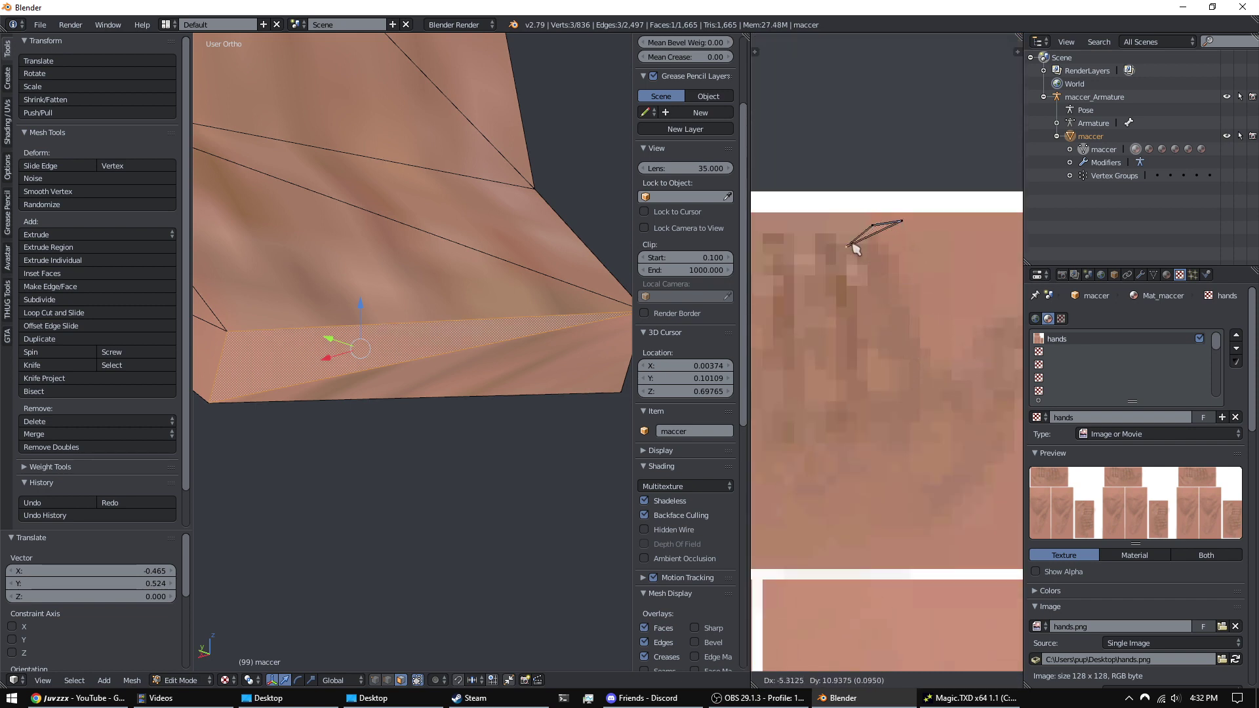
left_click(825, 238)
right_click(911, 222)
key("g")
key("Tab")
middle_click_drag(450, 351, 472, 332)
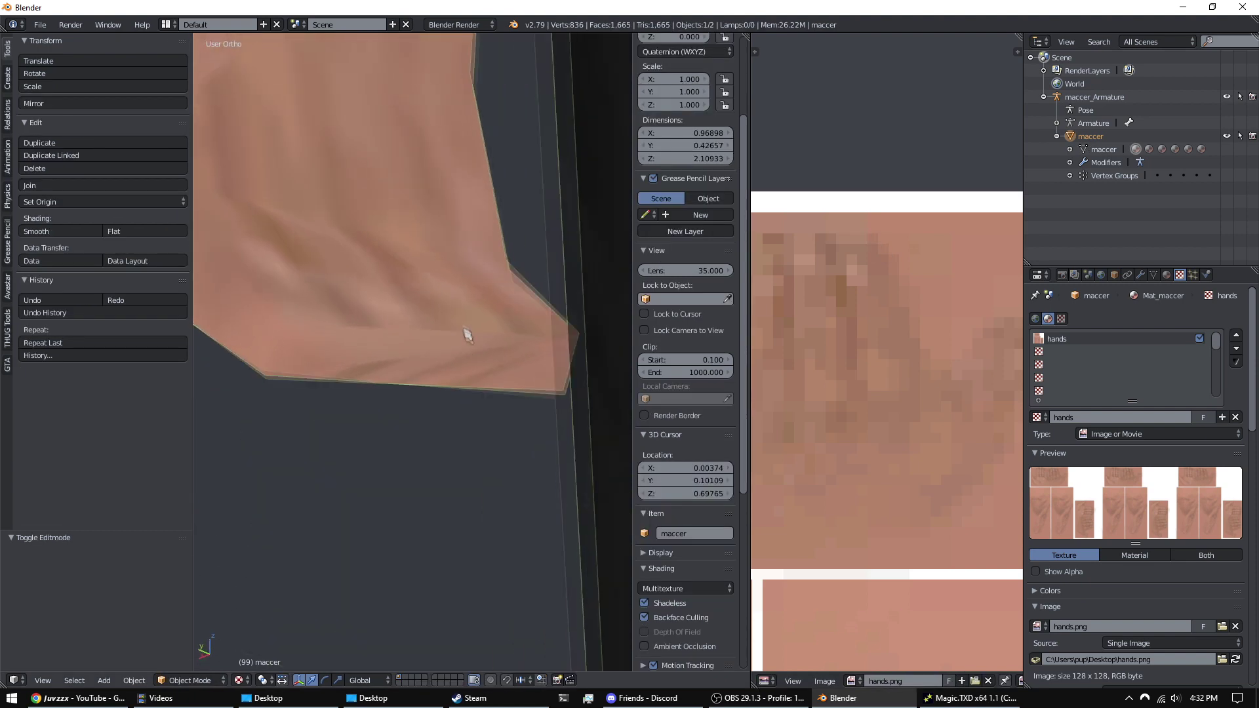
key("Tab")
left_click(911, 277)
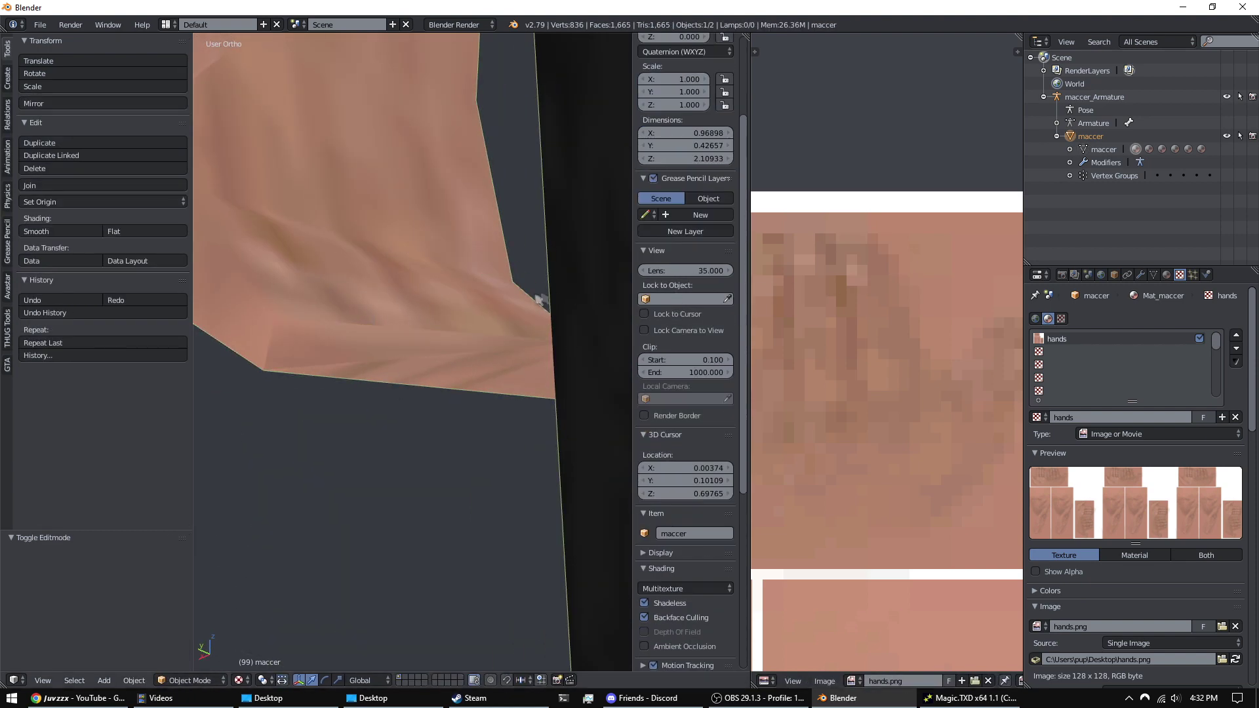
left_click(811, 266)
key("Tab")
- Examine the fingertips of both hands from several angles, with and without the mesh edges, for remaining gaps
middle_click_drag(581, 281, 352, 362)
scroll(352, 362, "down", 3)
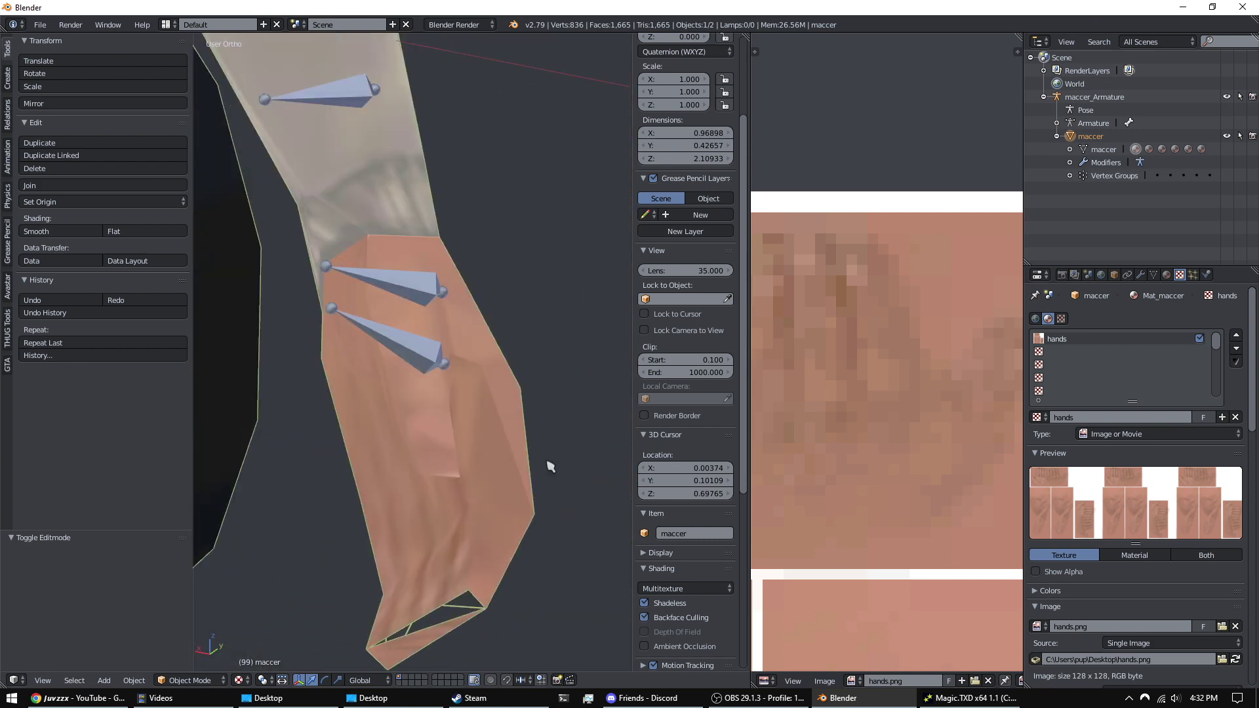
scroll(483, 472, "down", 9)
middle_click_drag(475, 459, 349, 434)
scroll(349, 434, "up", 8)
scroll(470, 449, "down", 4)
key("Tab")
scroll(402, 427, "down", 2)
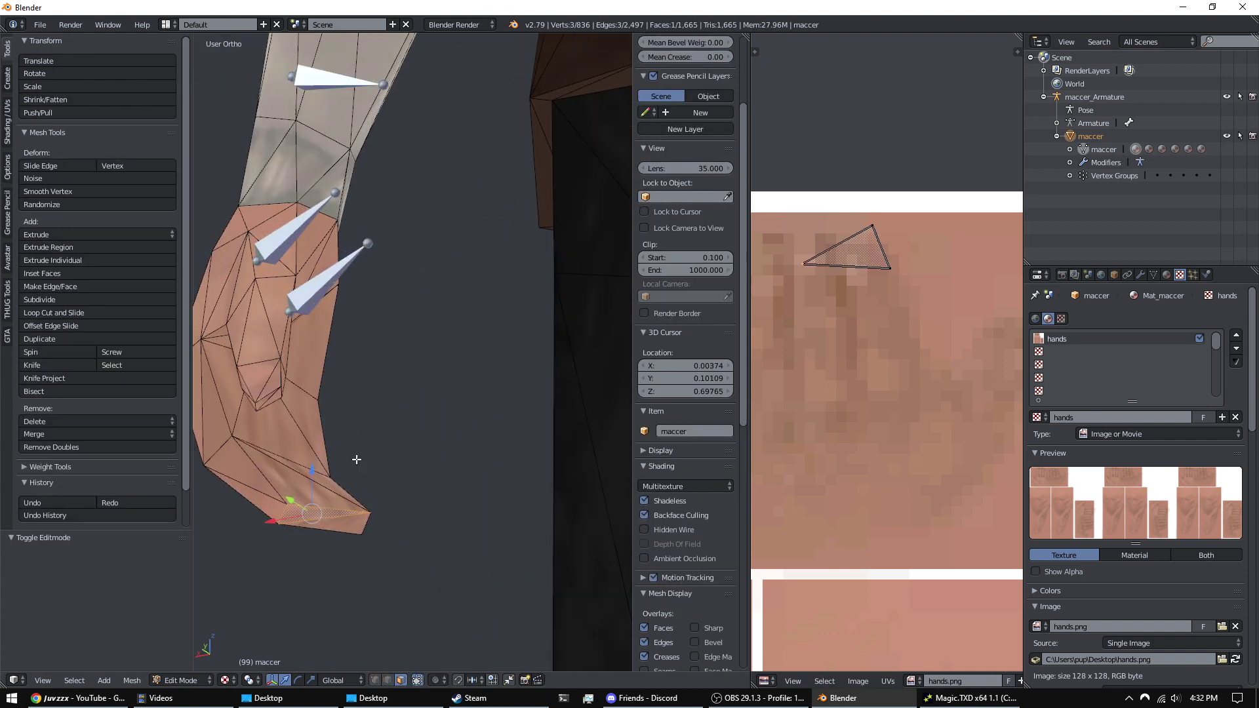
scroll(360, 460, "up", 5)
scroll(427, 380, "down", 2)
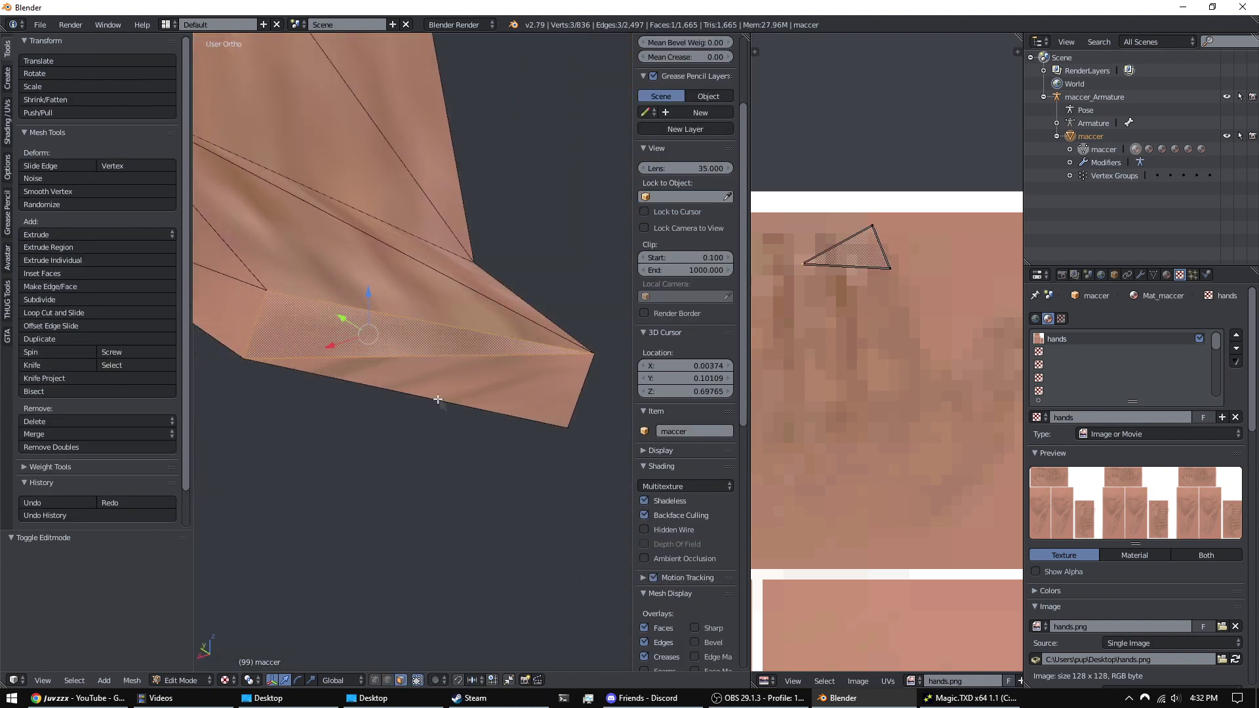
key("Tab")
scroll(464, 396, "down", 4)
key("Tab")
scroll(481, 468, "up", 3)
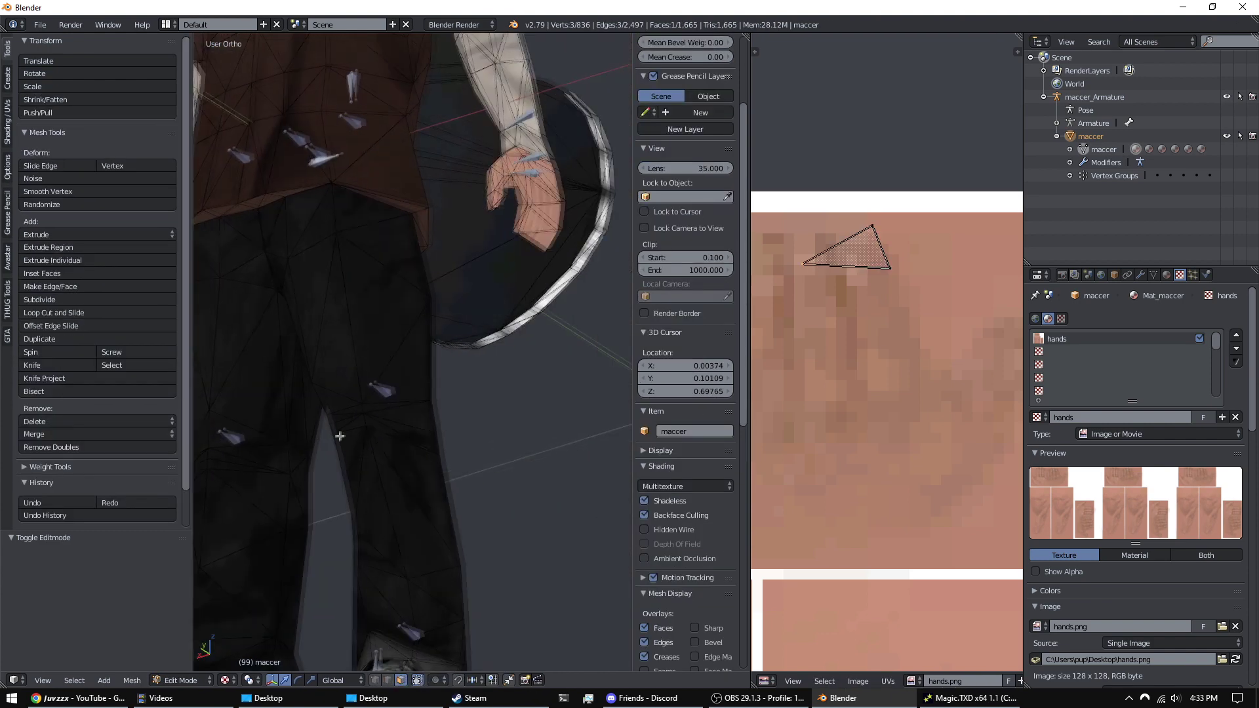
scroll(312, 450, "down", 3)
scroll(403, 390, "up", 6)
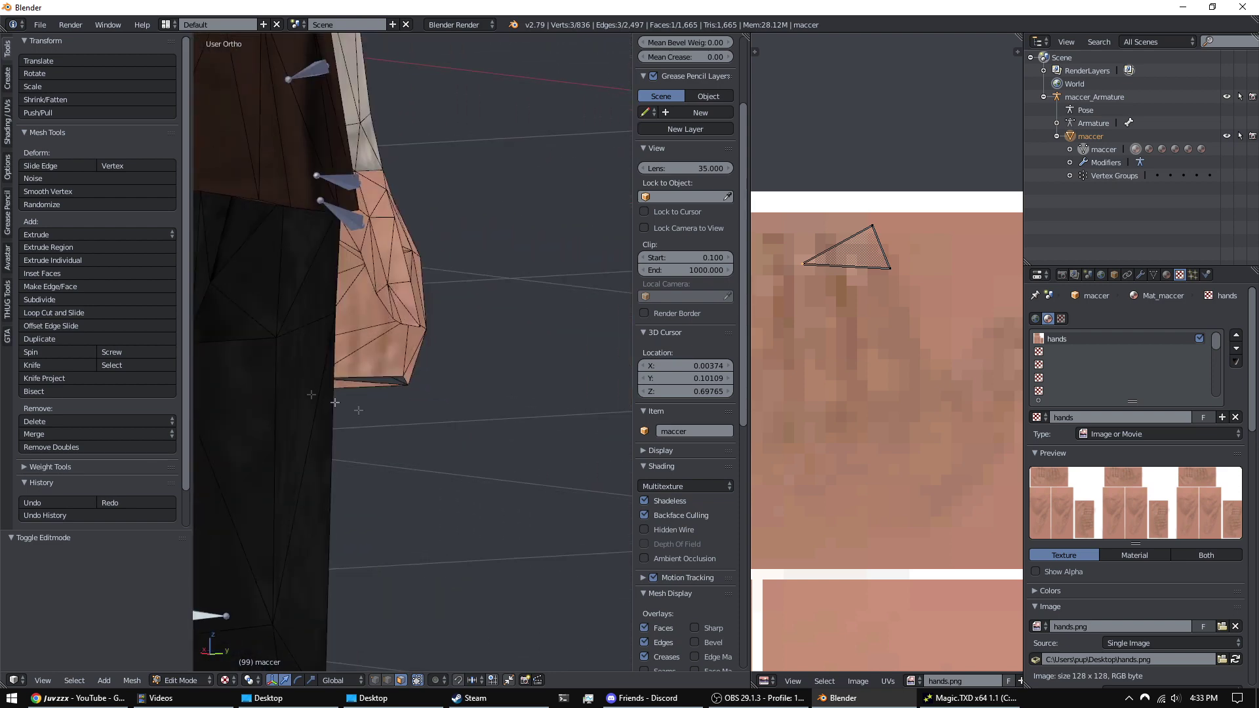
- Fill the gap at the fingertip with a triangular face between its three corner vertices
right_click(404, 389)
scroll(405, 388, "up", 1)
middle_click_drag(404, 388, 386, 379)
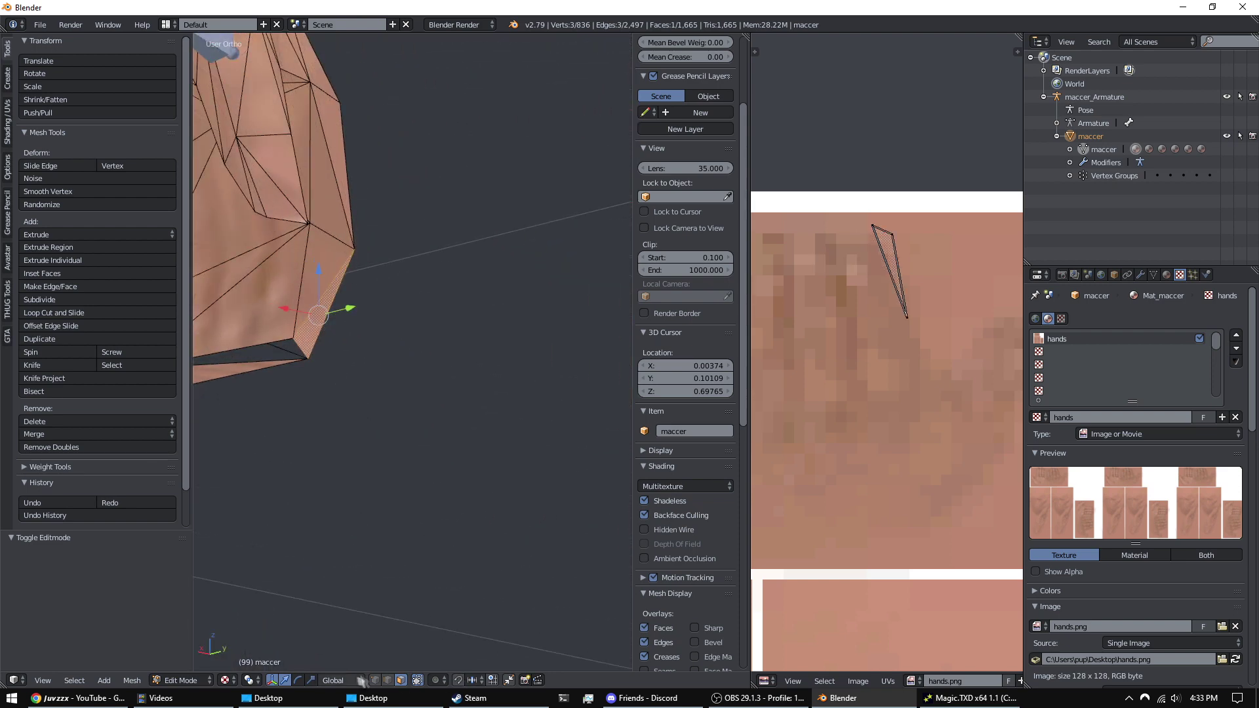
right_click(293, 336)
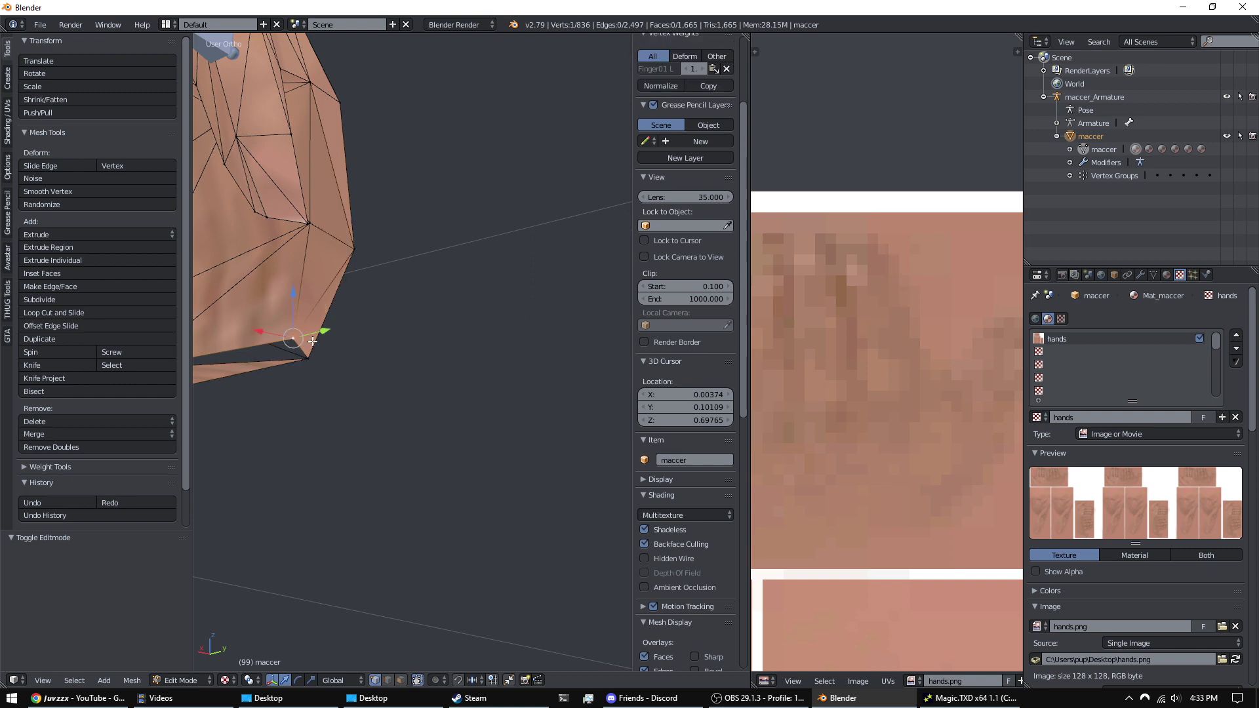
middle_click_drag(314, 341, 367, 386)
right_click(326, 397, "shift")
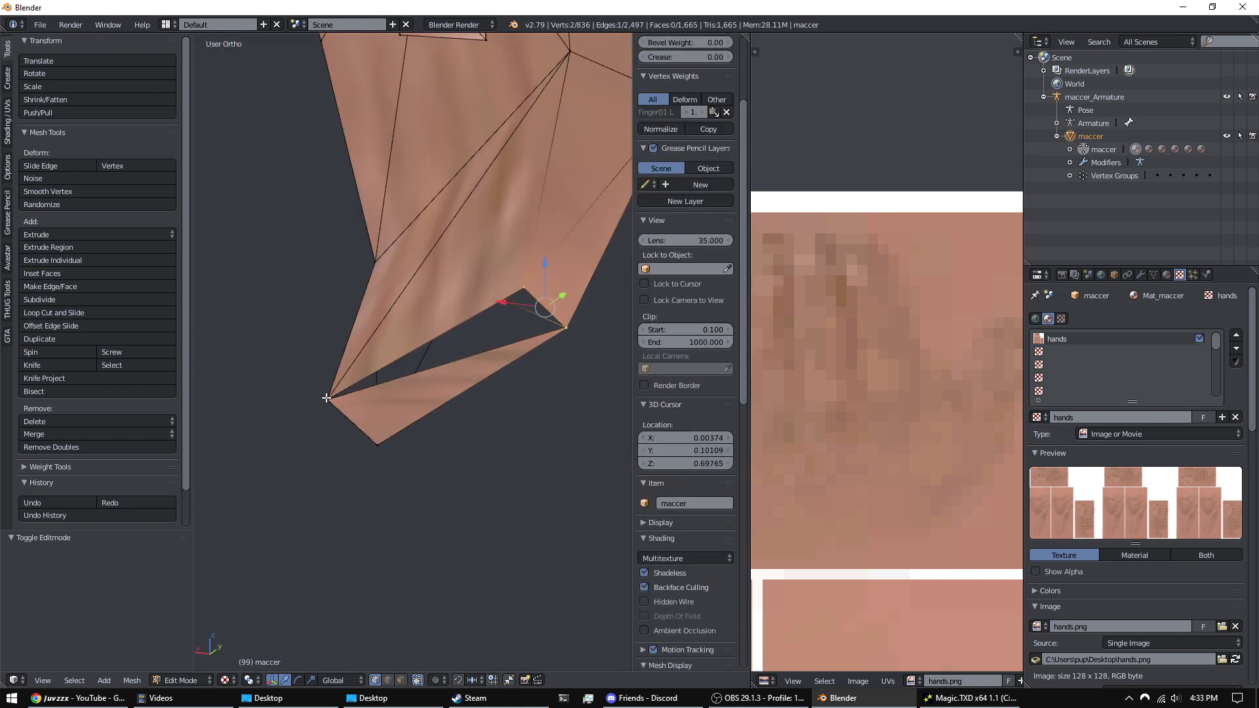
middle_click_drag(451, 348, 458, 350)
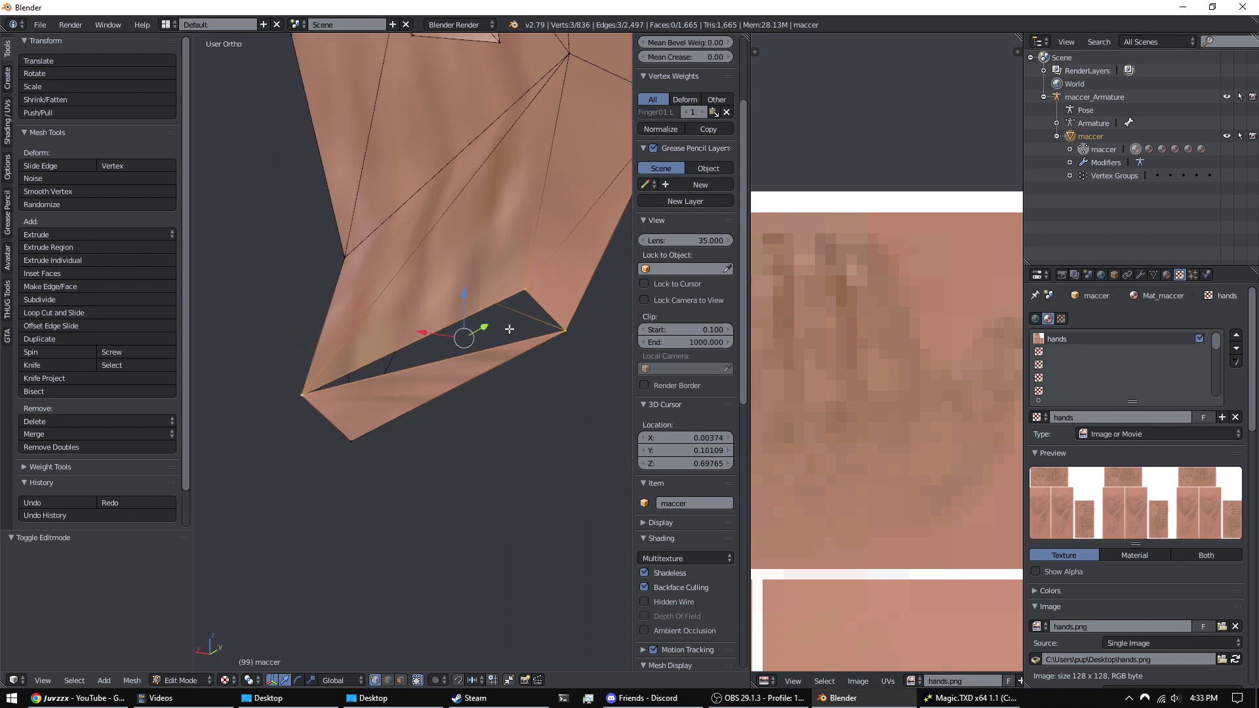
key("f")
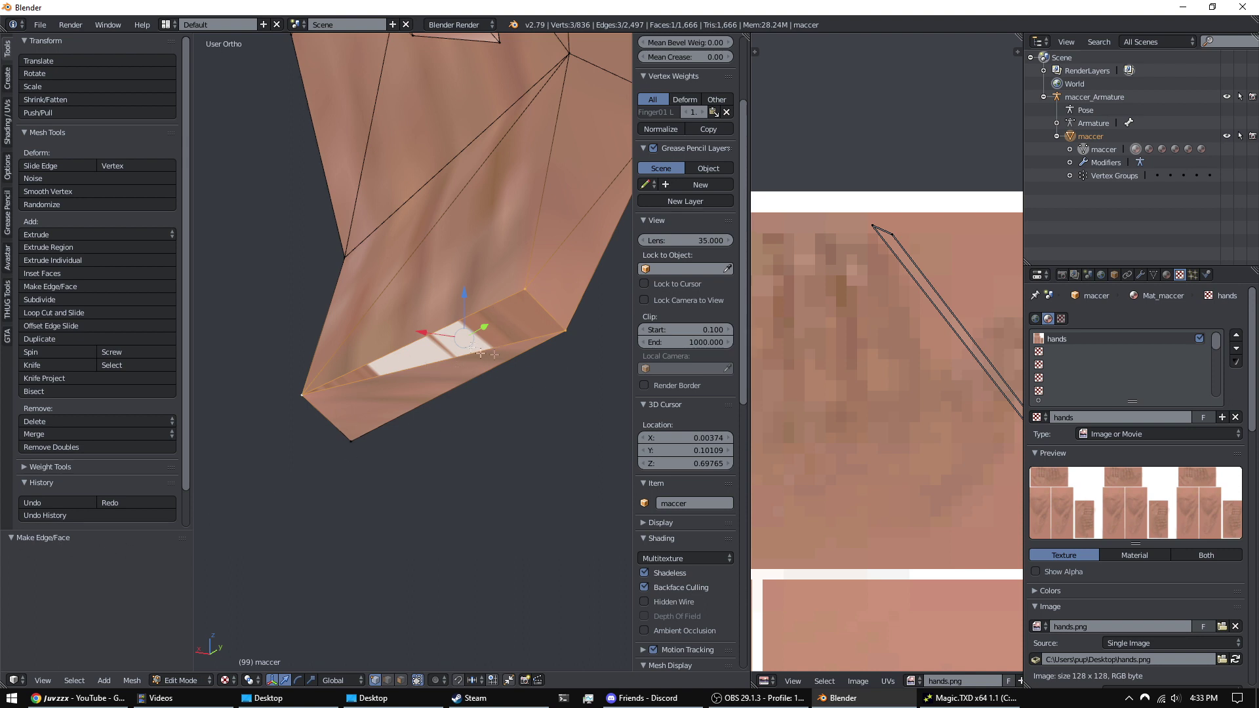
- Move the new fingertip face's outlying UV vertex off the texture's white area onto the skin near the upper edge of the hand patch
scroll(941, 352, "down", 3)
scroll(1011, 465, "down", 3)
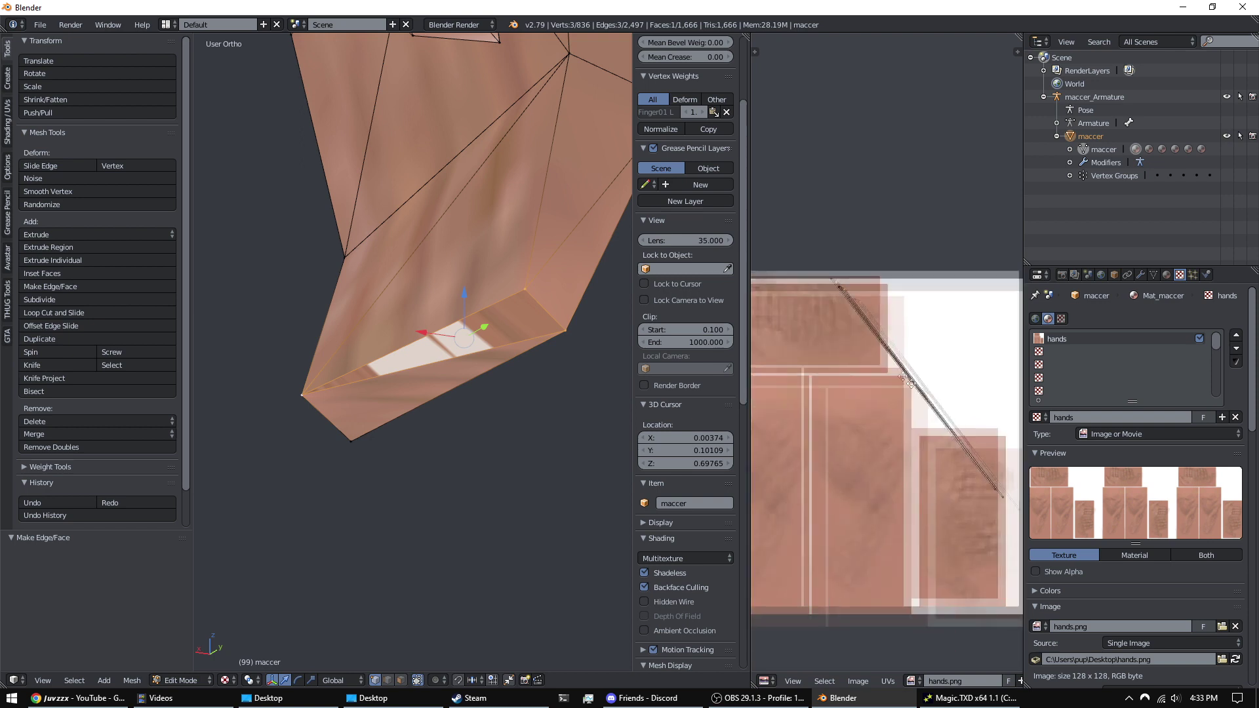
key("g")
left_click(805, 287)
scroll(826, 309, "up", 6)
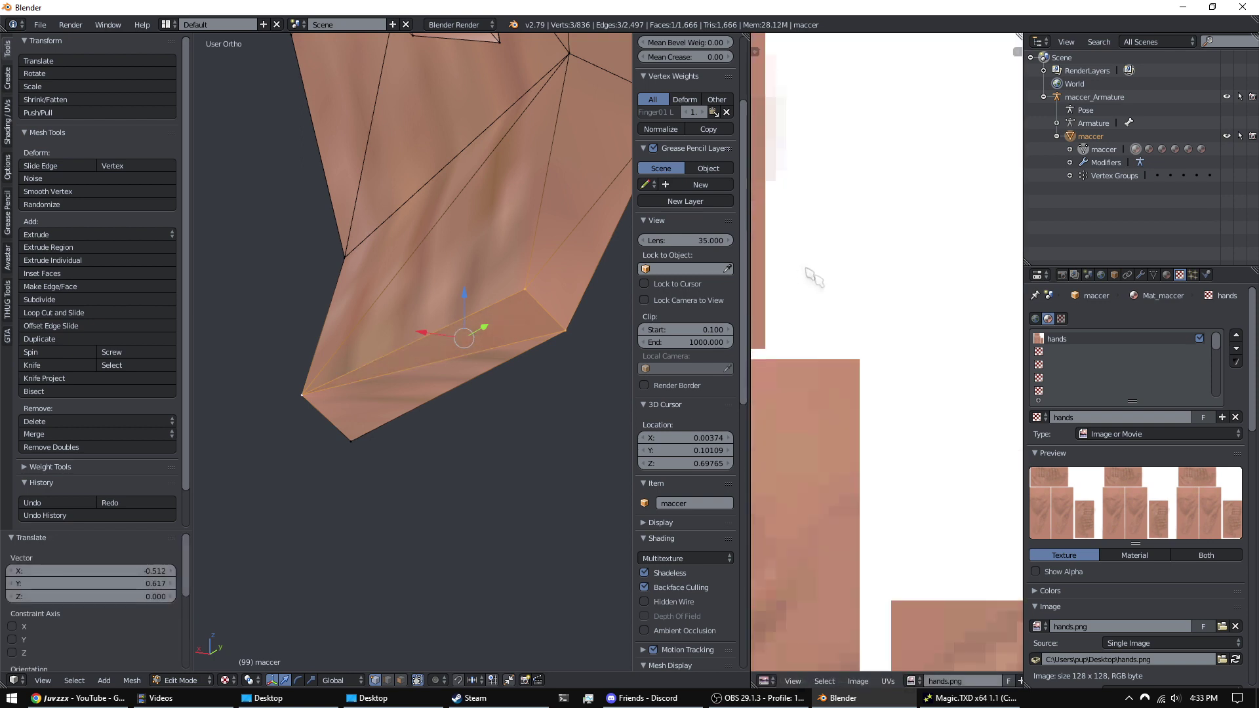
scroll(944, 308, "down", 3)
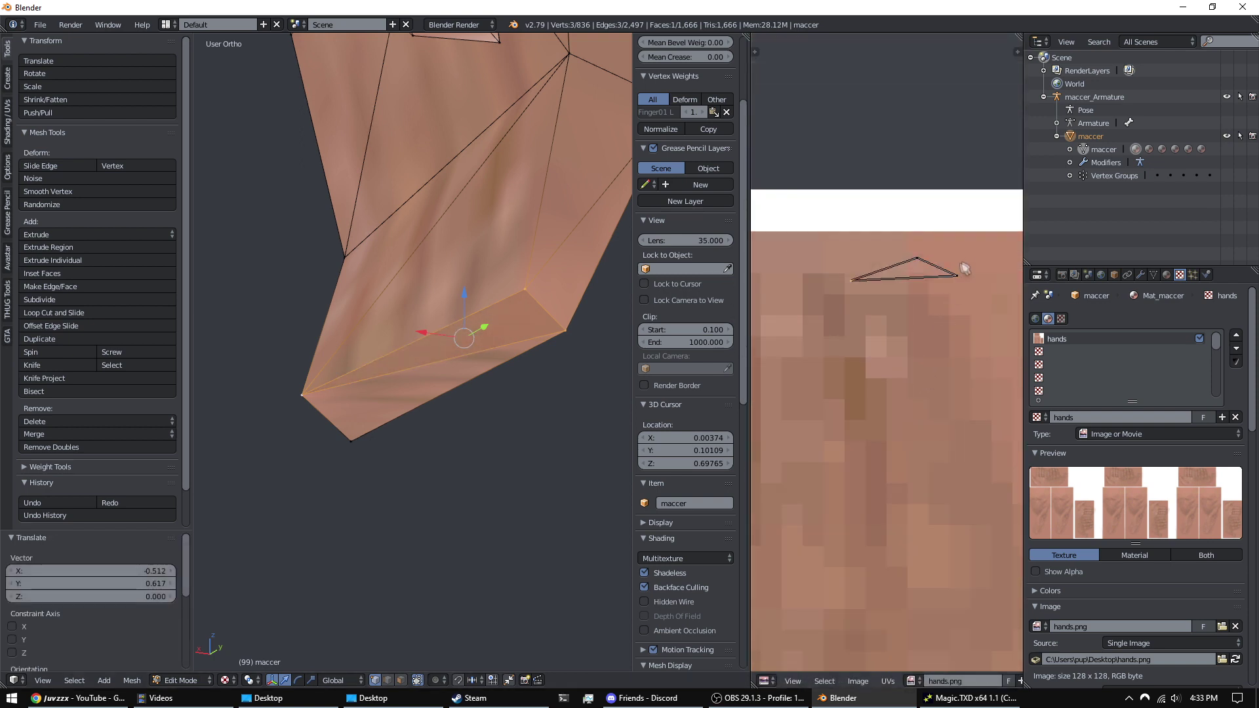
- Move the face's whole UV triangle onto the darker finger details of the hands texture and check the fingertip's shading
key("a")
left_click_drag(839, 306, 833, 303)
key("g")
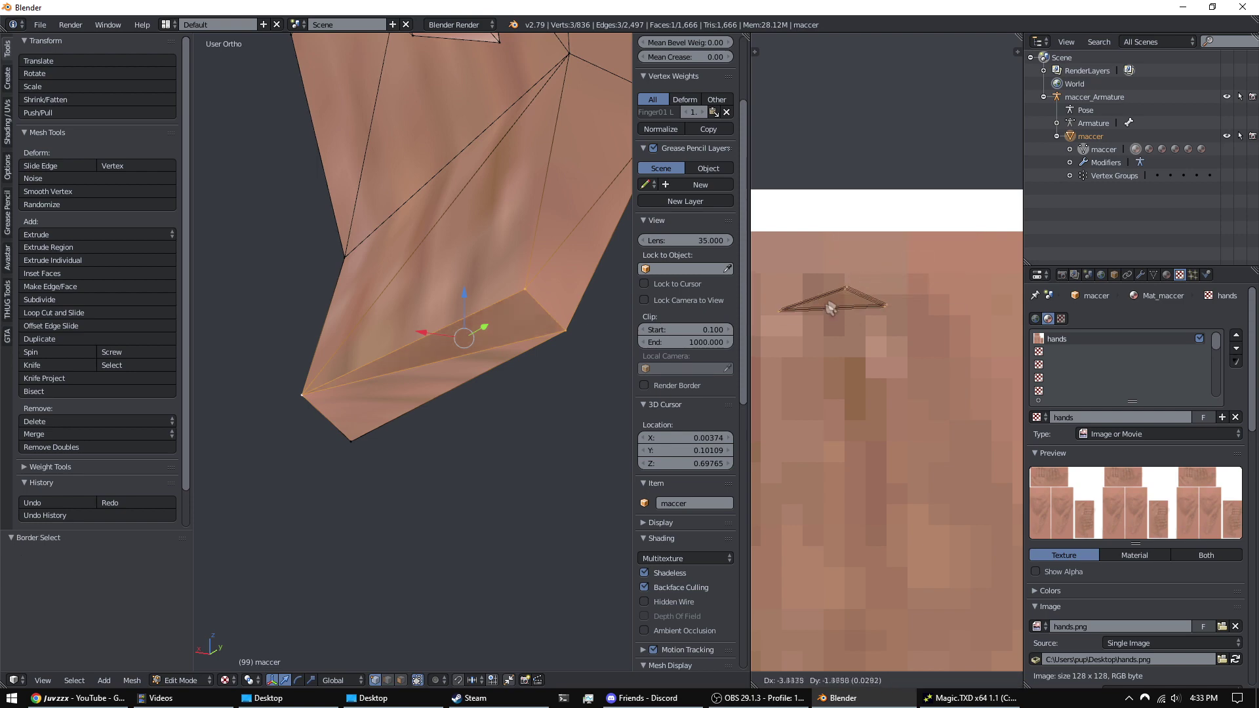
left_click(829, 308)
key("Tab")
middle_click_drag(537, 367, 470, 266)
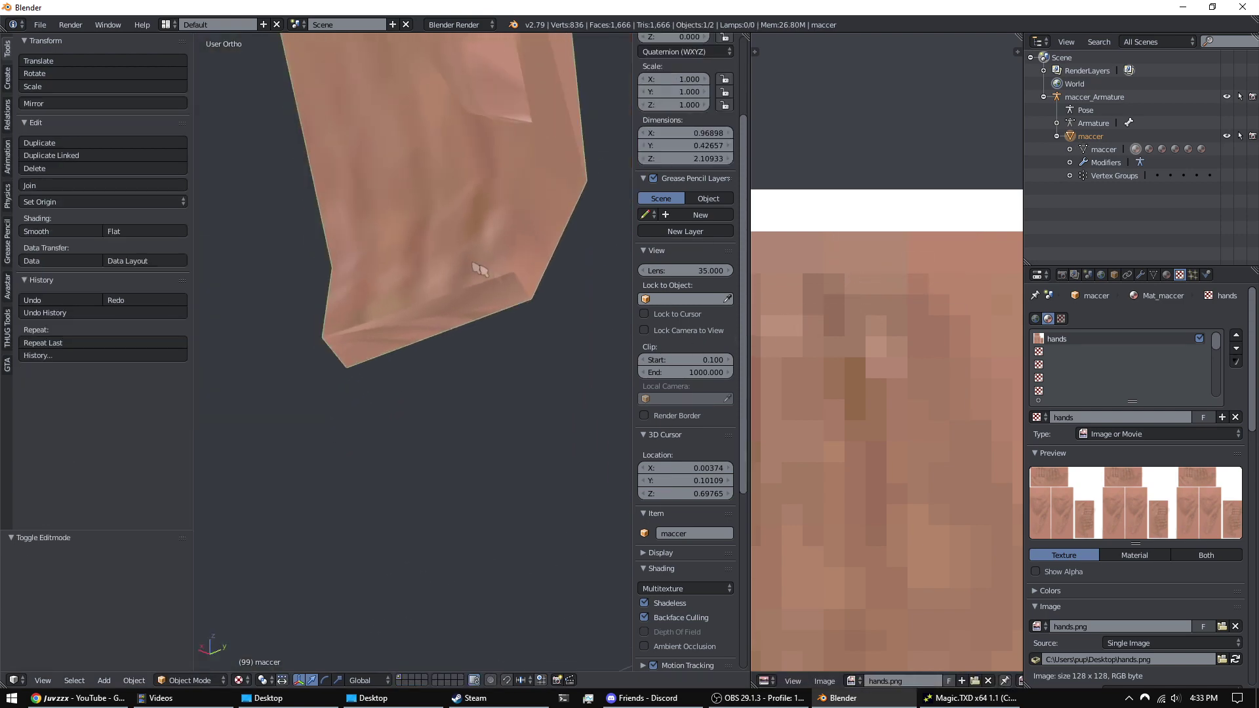
- Pull one UV vertex of the fingertip face down to stretch the triangle lengthwise, and check the hand without mesh edges
key("Tab")
left_click(812, 396)
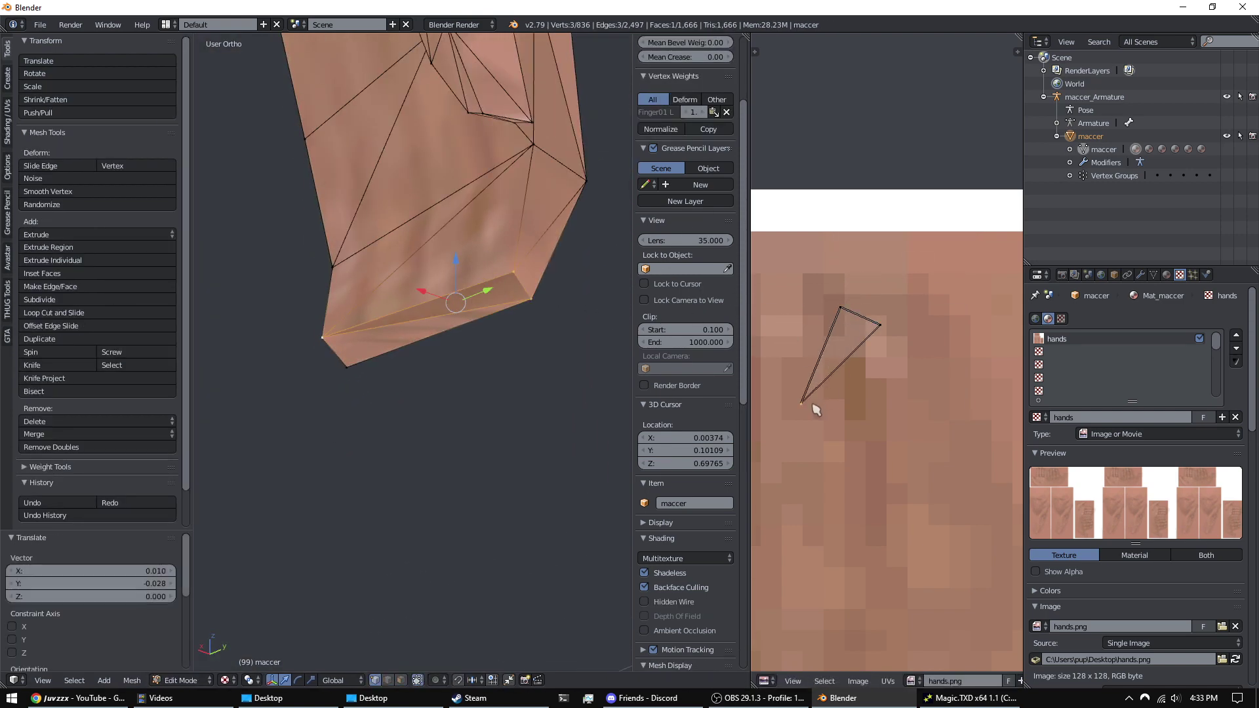
key("Tab")
scroll(490, 326, "down", 5)
middle_click_drag(514, 326, 518, 351)
- Assign the Mat_maccer material to the new fingertip face
key("Tab")
scroll(913, 366, "up", 2)
scroll(913, 365, "down", 1)
scroll(412, 619, "up", 6)
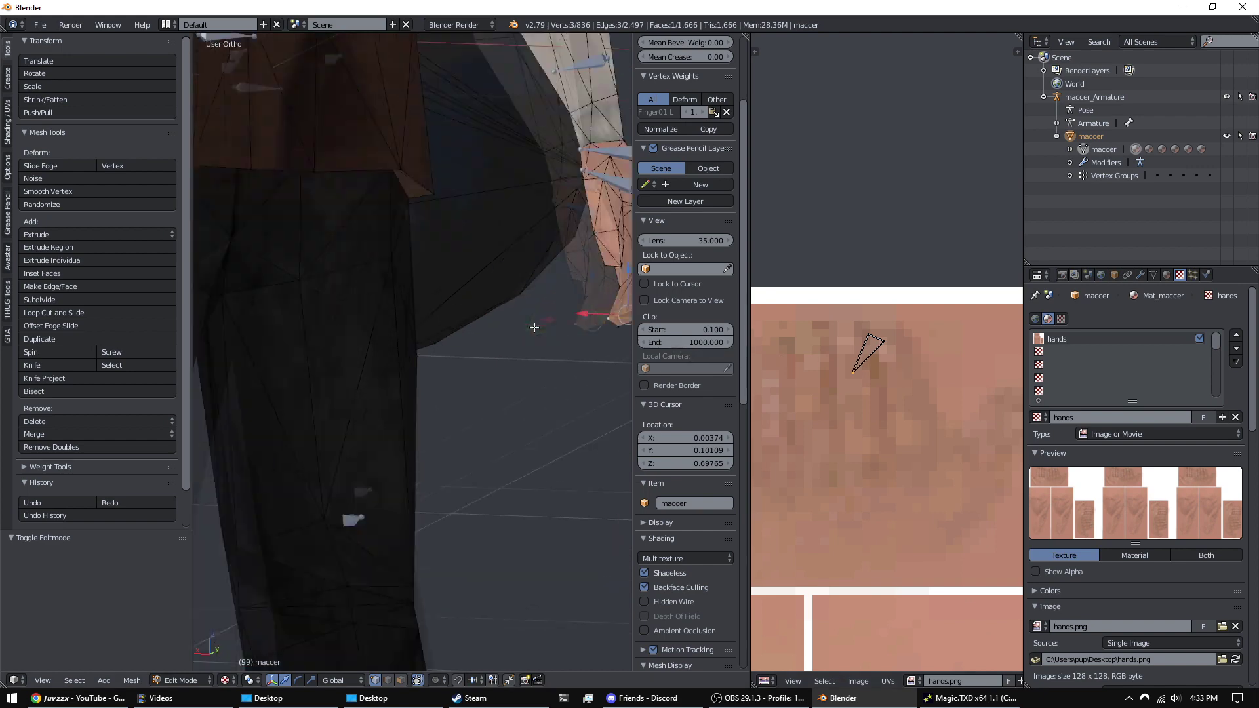
left_click(400, 679)
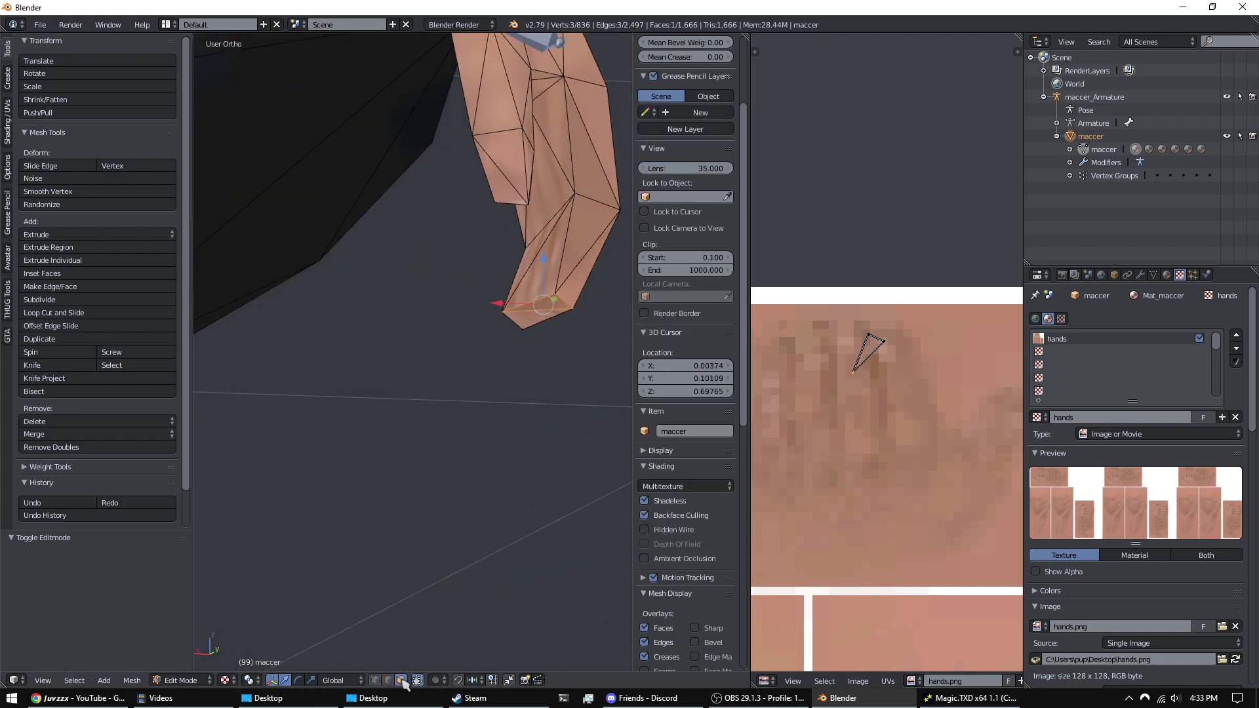
middle_click_drag(568, 301, 577, 333)
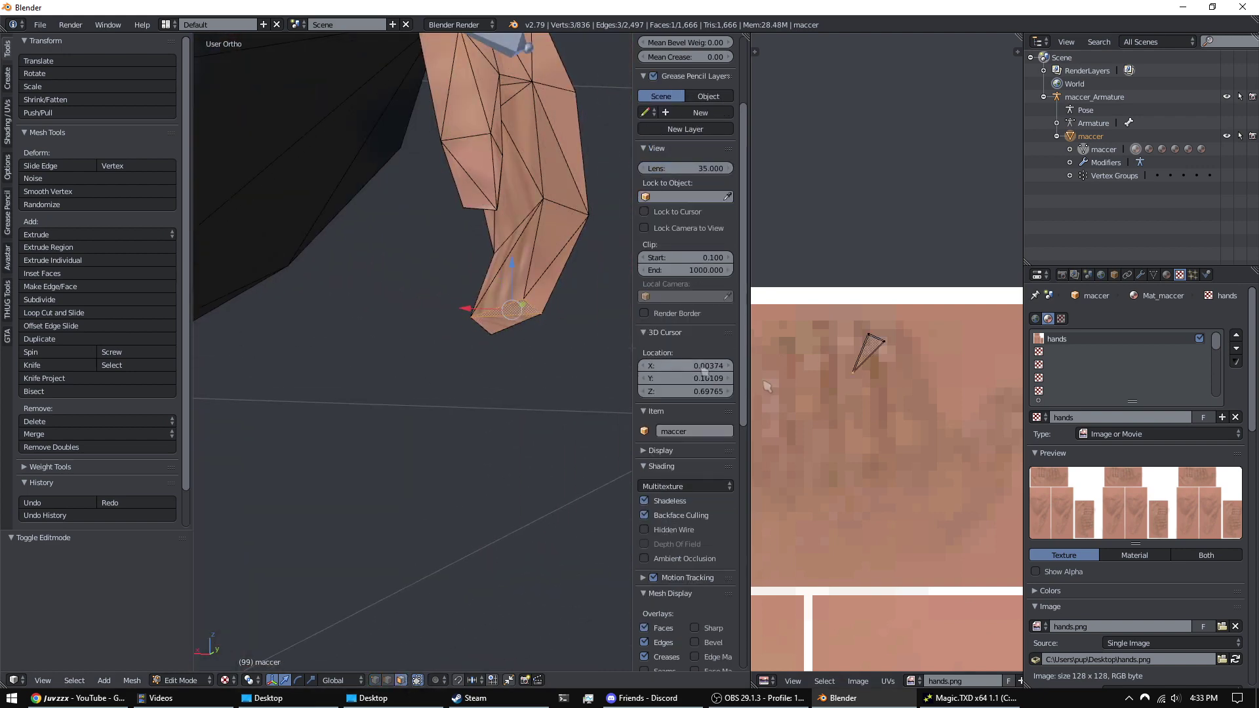
left_click(1166, 275)
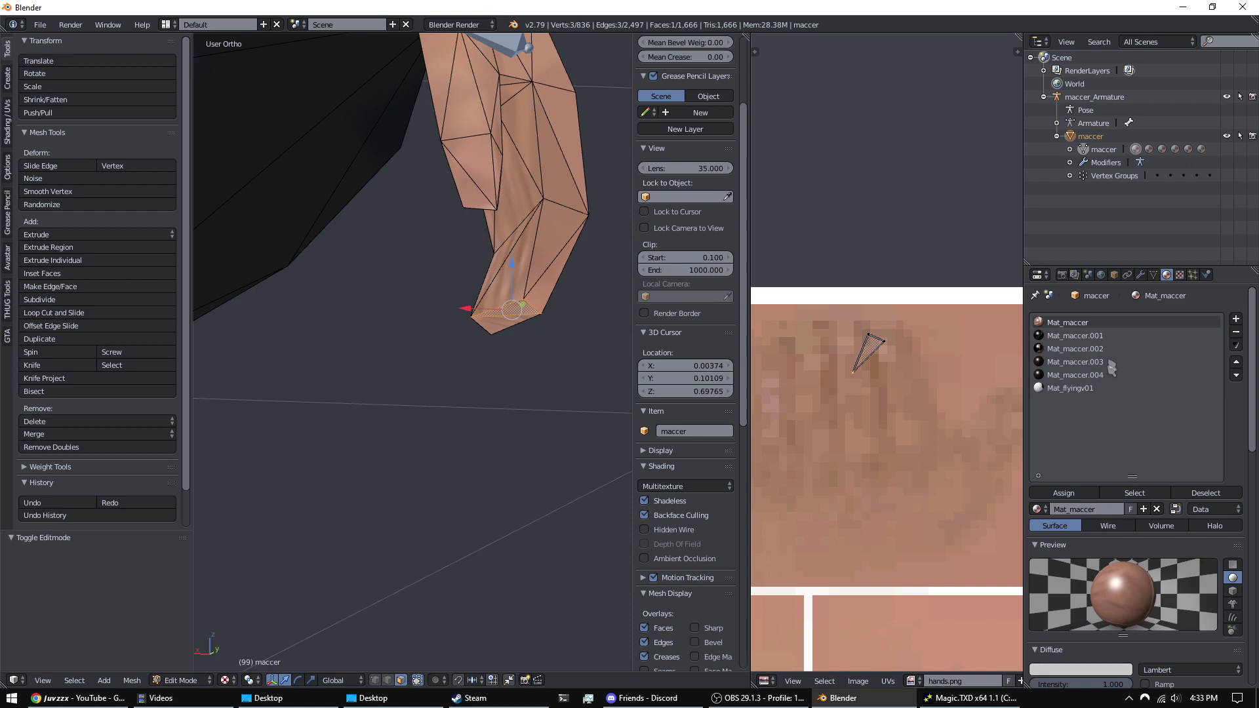
left_click(1081, 499)
key("KP_Decimal")
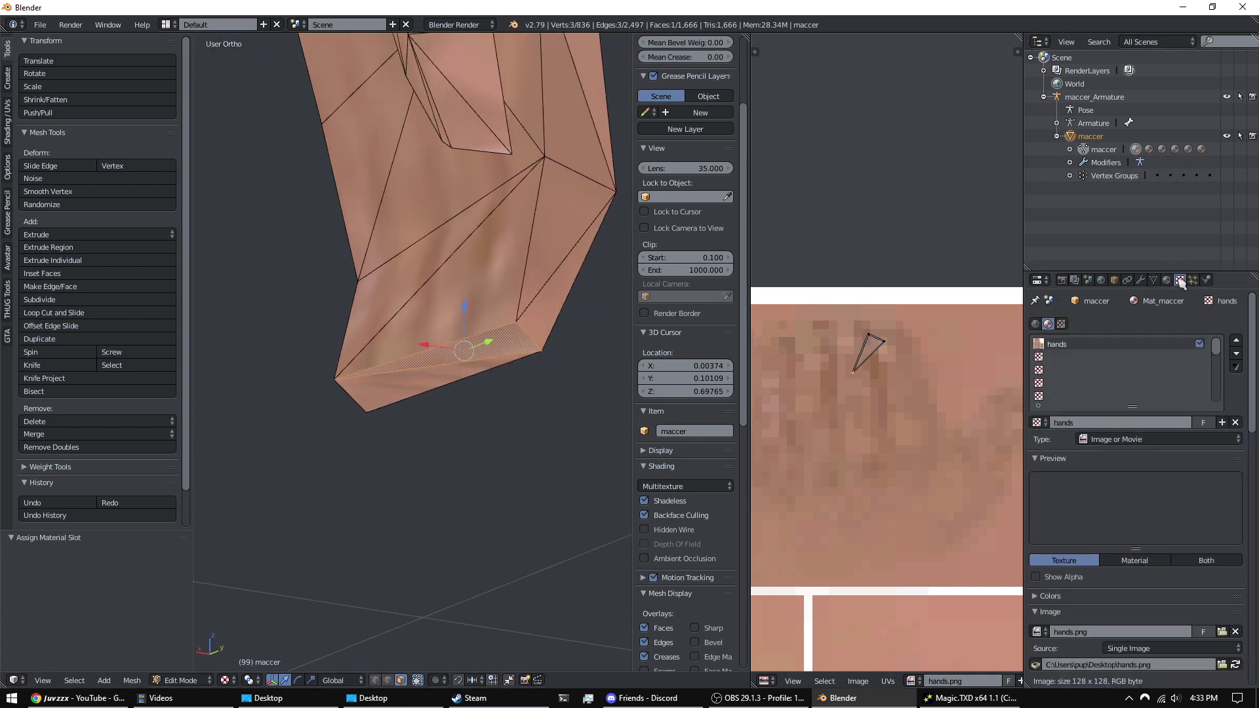
- Select the faces using Mat_maccer to check the fingertip's material, then select only the new fingertip face
key("Tab")
key("Tab")
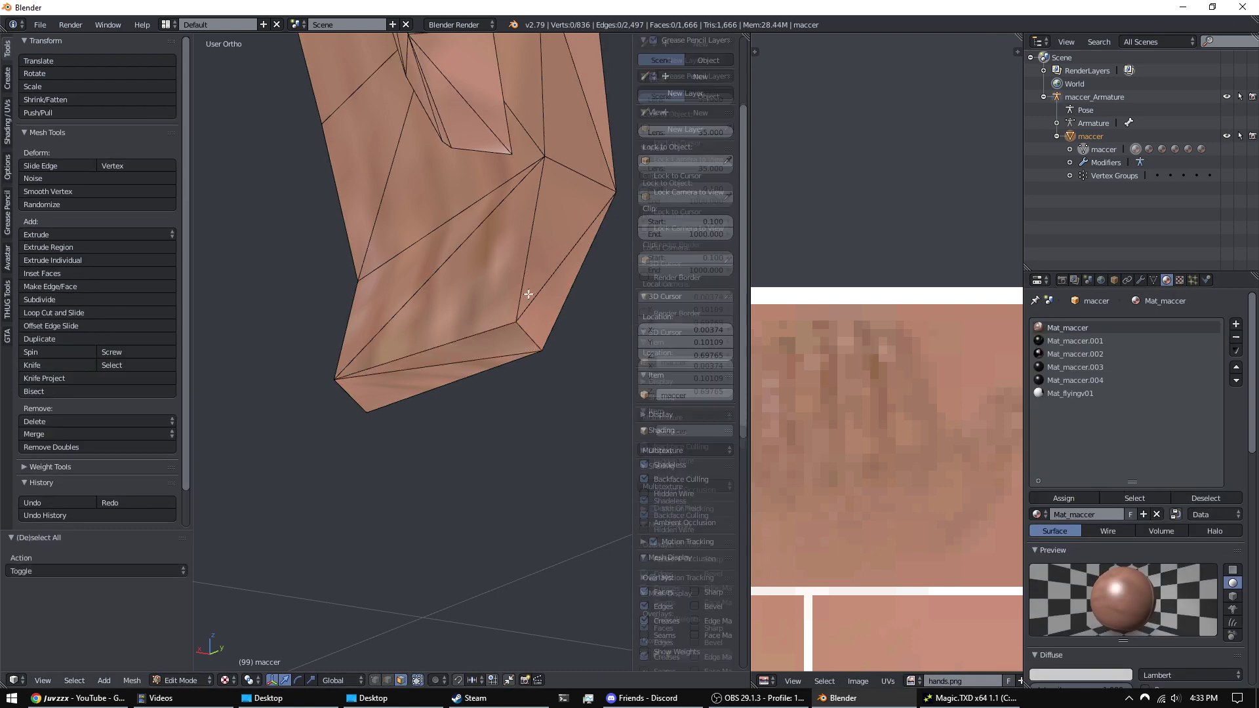
left_click(1134, 498)
scroll(685, 262, "up", 5)
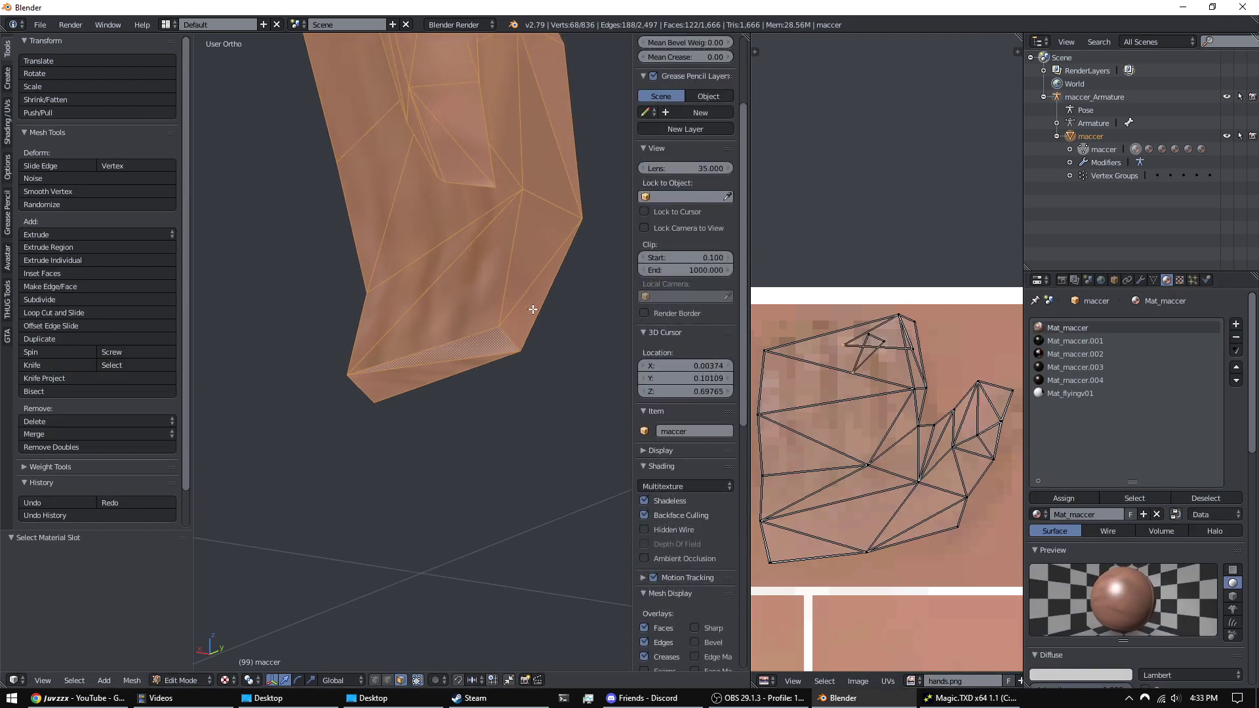
scroll(544, 324, "up", 2)
right_click(556, 333)
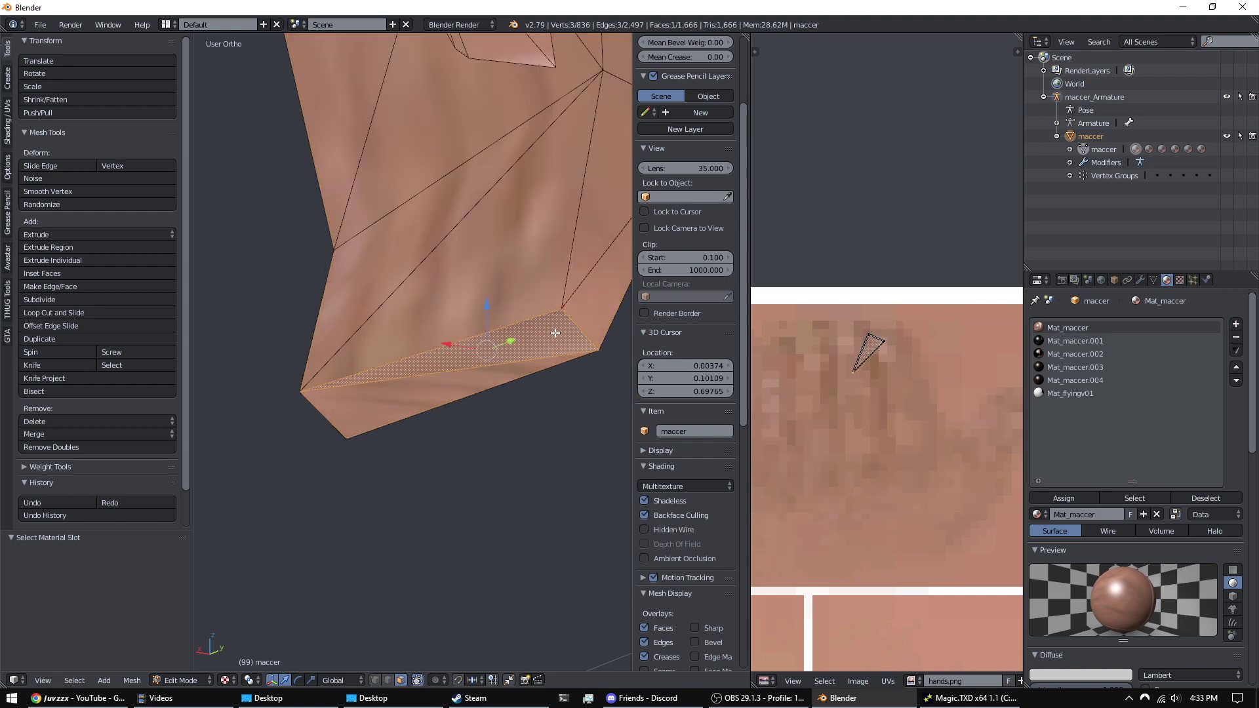
scroll(326, 345, "down", 5)
scroll(326, 345, "down", 3)
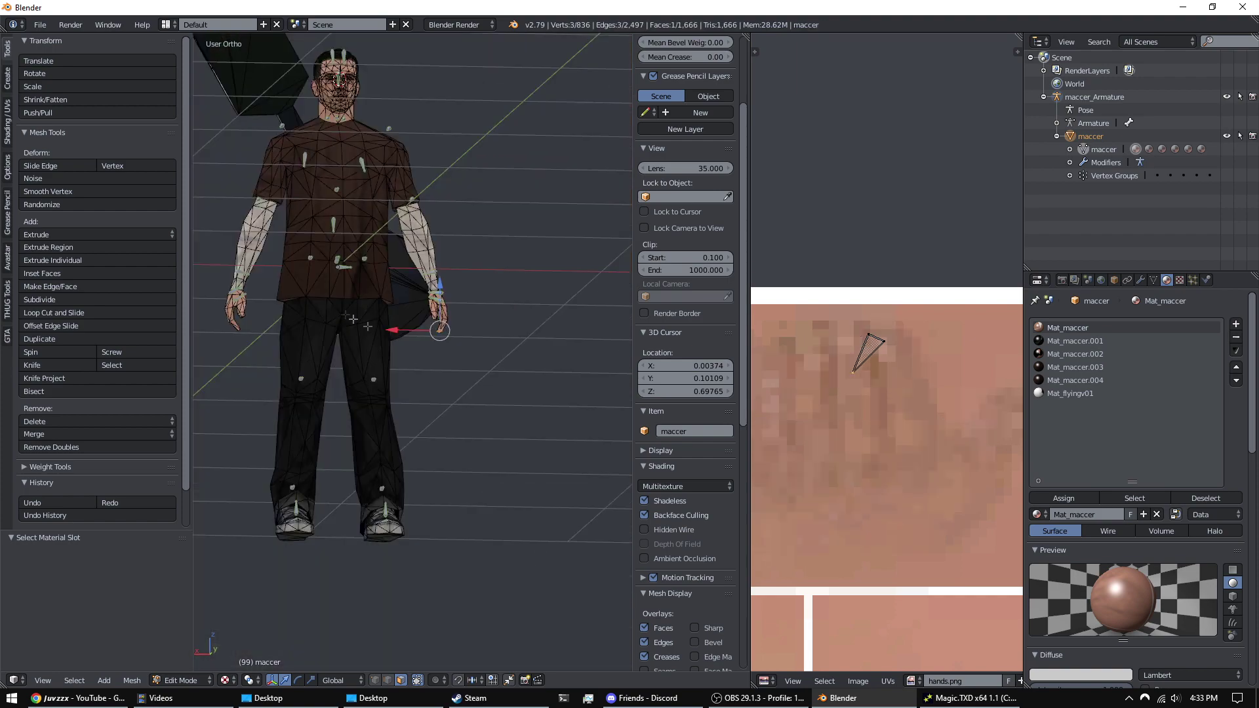
- Clear the selection and select the Mat_maccer faces to check which parts of the whole character use that material
key("Tab")
scroll(455, 178, "up", 2)
middle_click_drag(455, 178, 553, 314)
key("Tab")
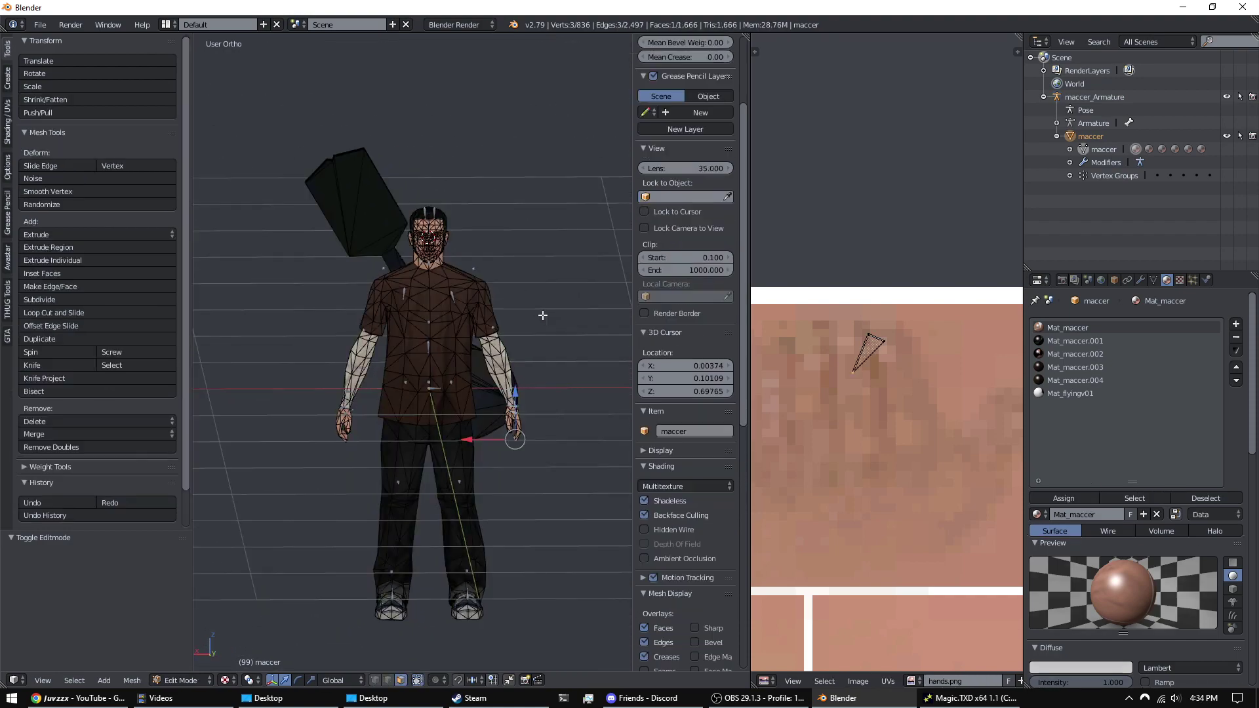
scroll(685, 328, "down", 4)
key("a")
scroll(492, 321, "up", 2)
scroll(492, 322, "down", 2)
left_click(1088, 341)
left_click(1075, 328)
left_click(1134, 499)
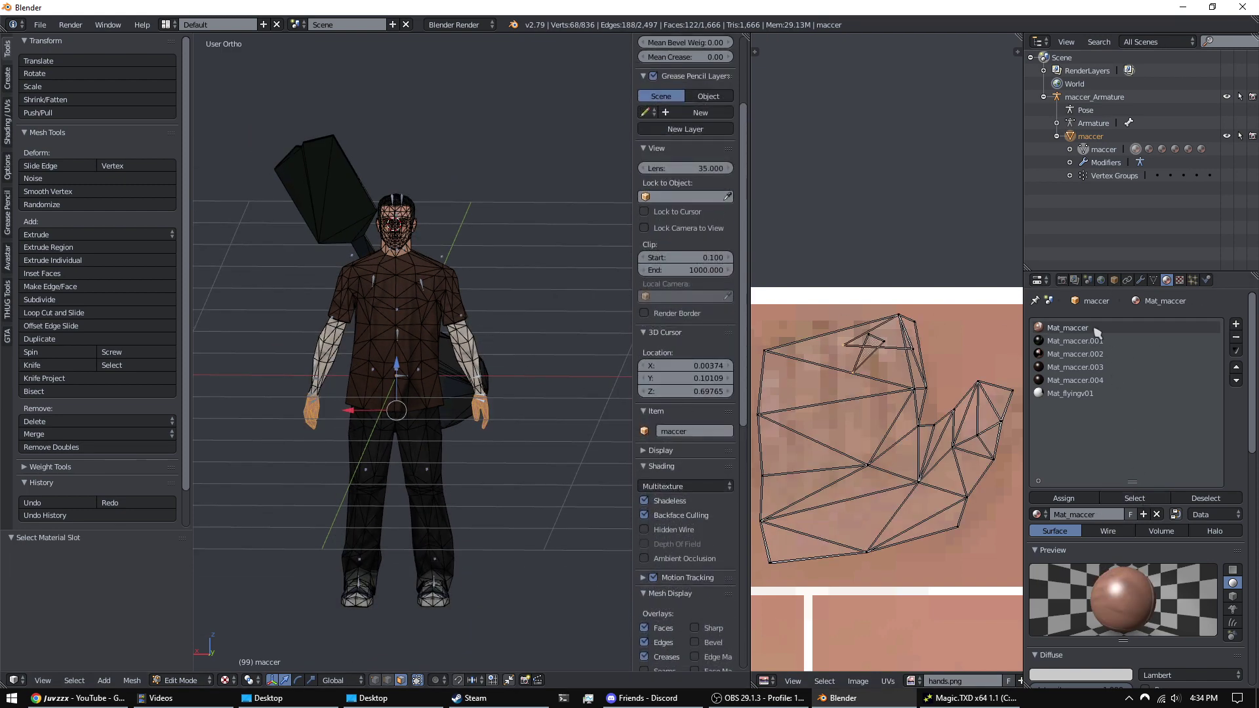
scroll(564, 449, "up", 2)
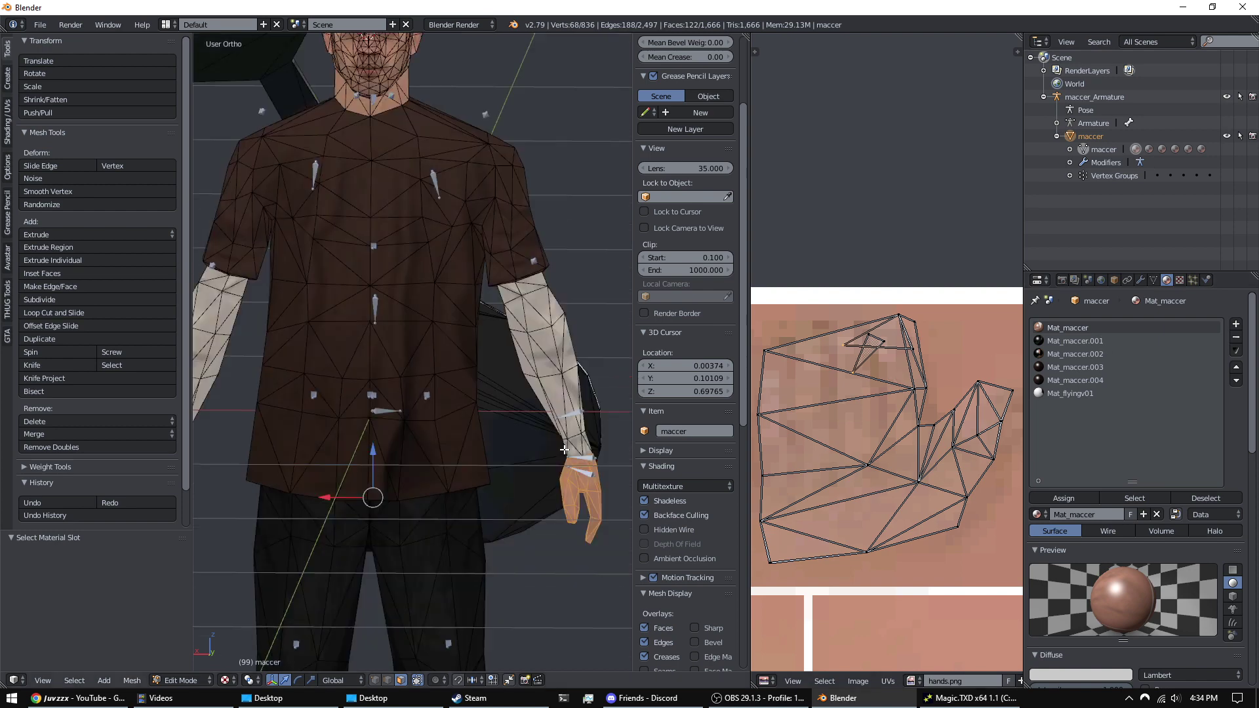
scroll(581, 480, "down", 2)
- Add the faces using Mat_maccer.001 to the selected Mat_maccer faces
left_click(1082, 341)
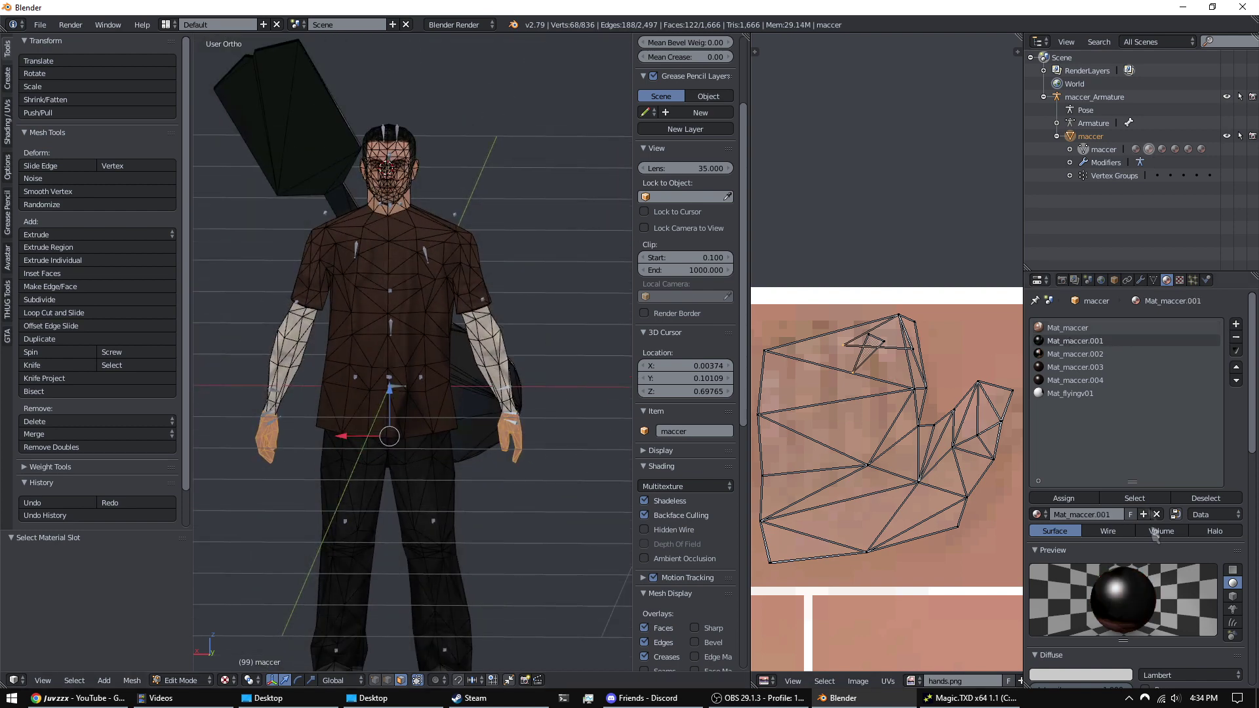
left_click(1156, 500)
scroll(459, 339, "down", 2)
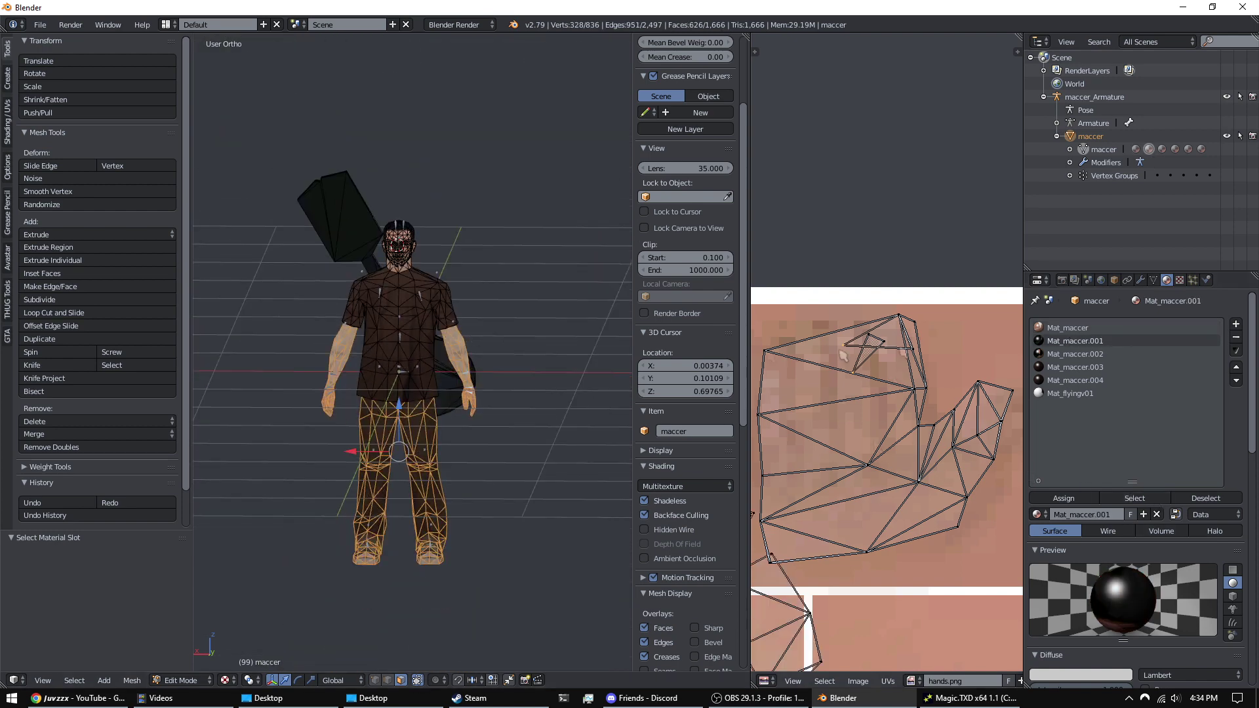
- Clear the combined selection and select only the Mat_maccer faces
key("a")
key("a")
key("a")
key("a")
key("a")
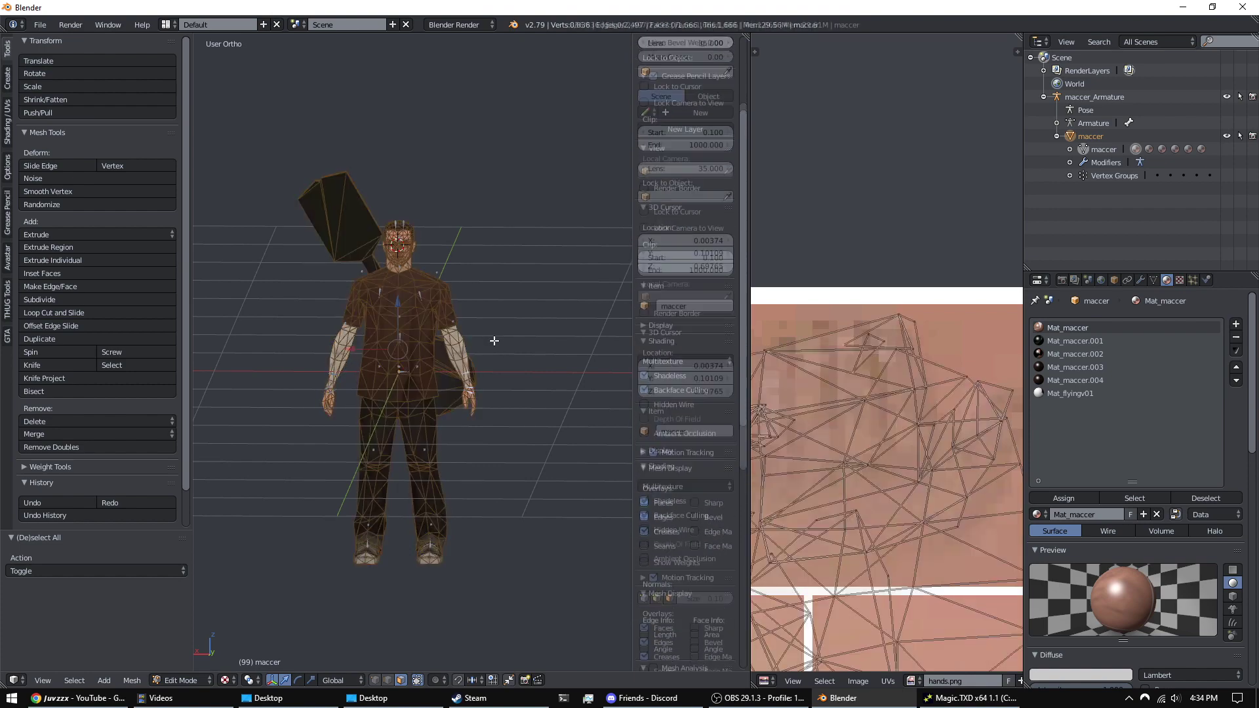
left_click(1134, 498)
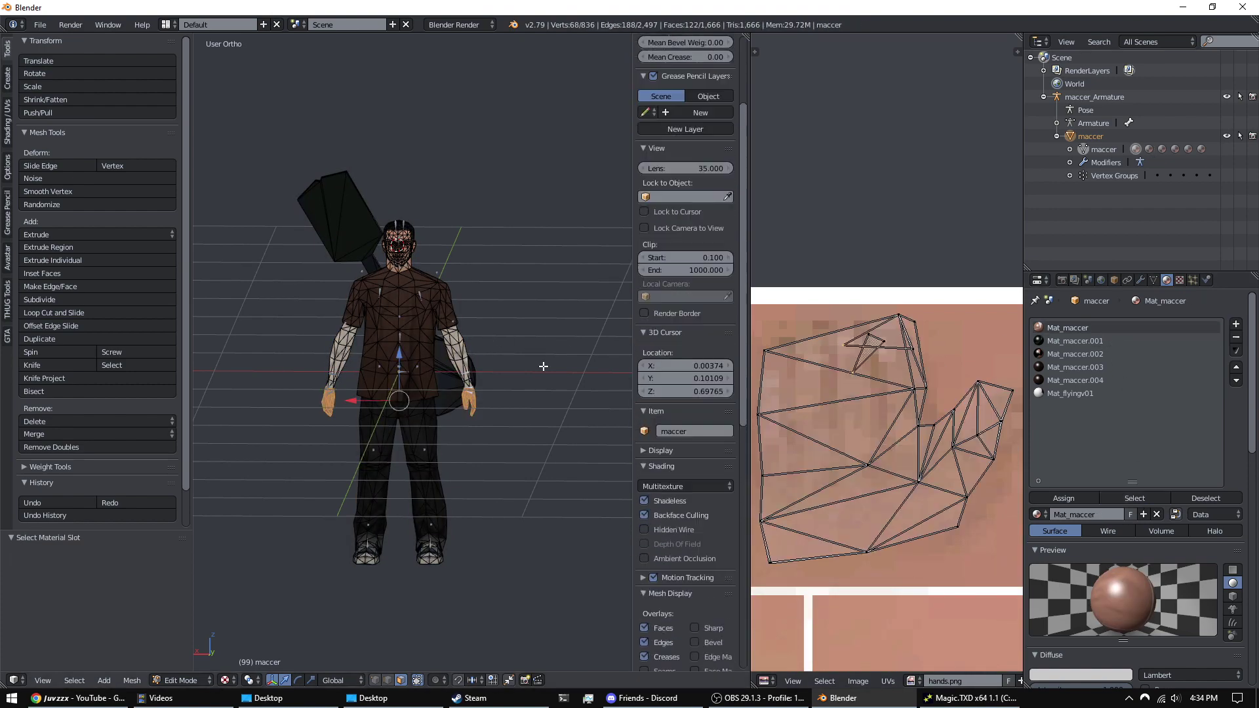
- Extend the selection with the Mat_maccer.001 faces and inspect the forearm and hand up close
scroll(515, 352, "up", 1)
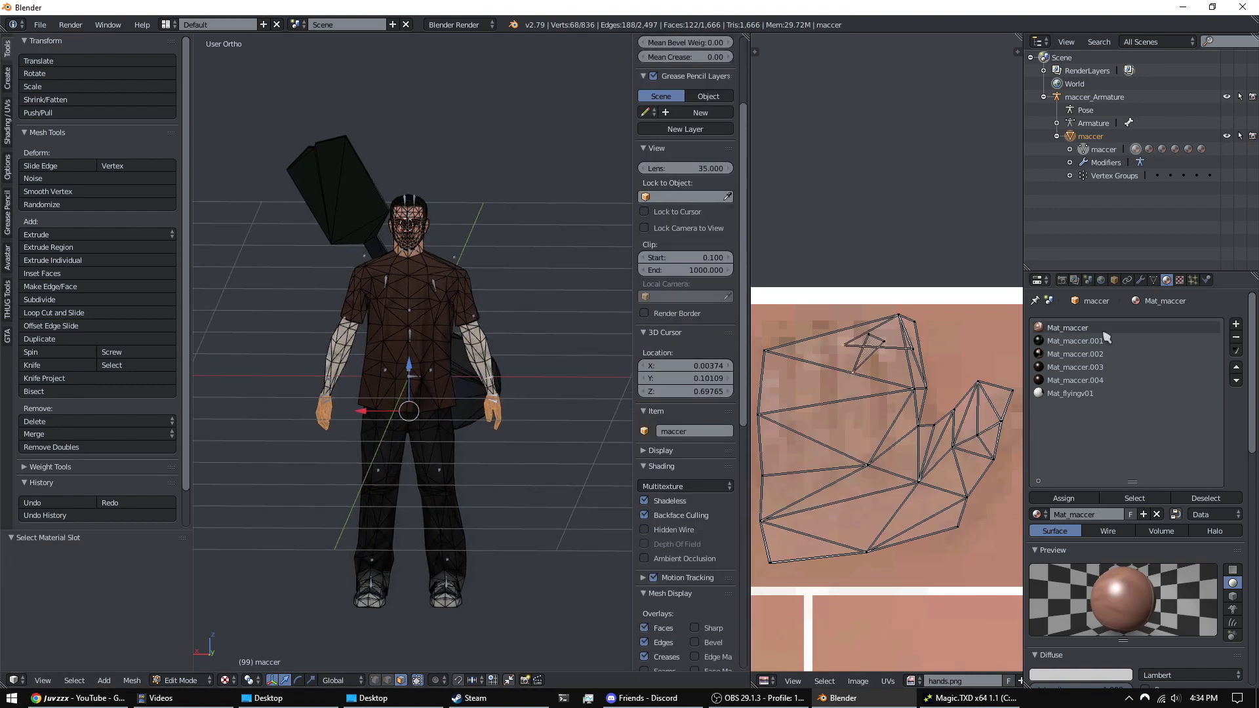
left_click(1075, 341)
left_click(1135, 498)
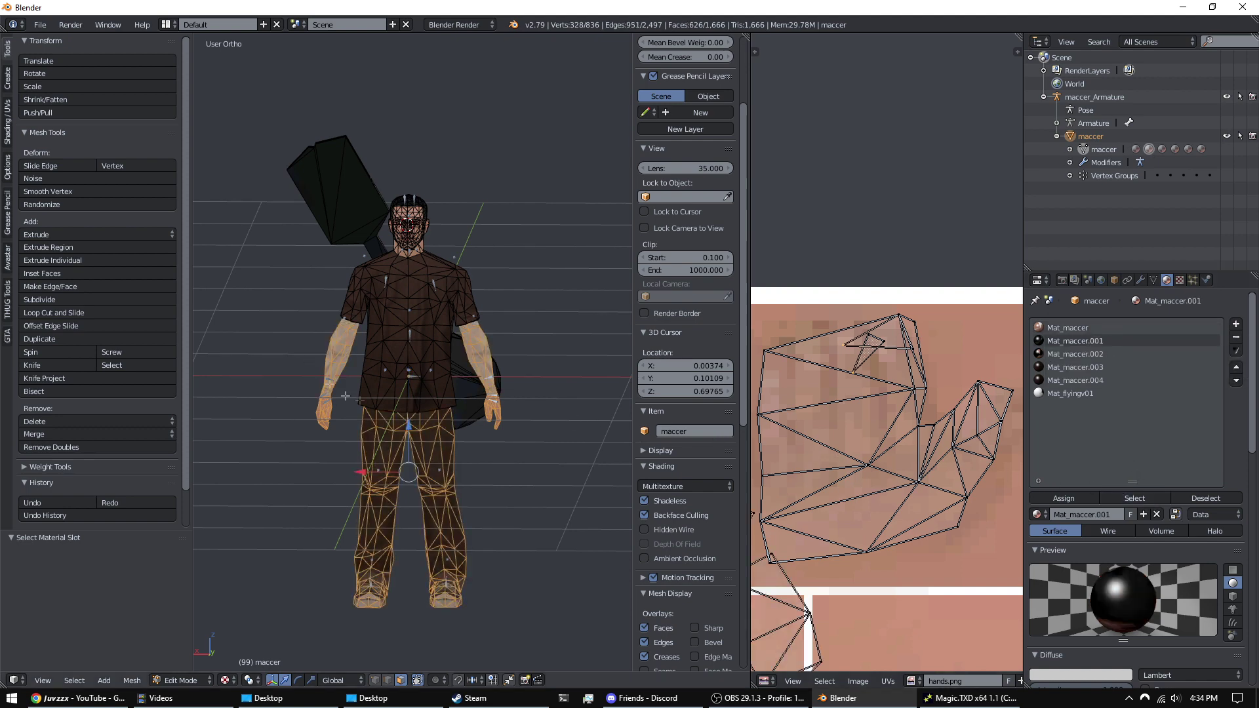
scroll(346, 396, "up", 6)
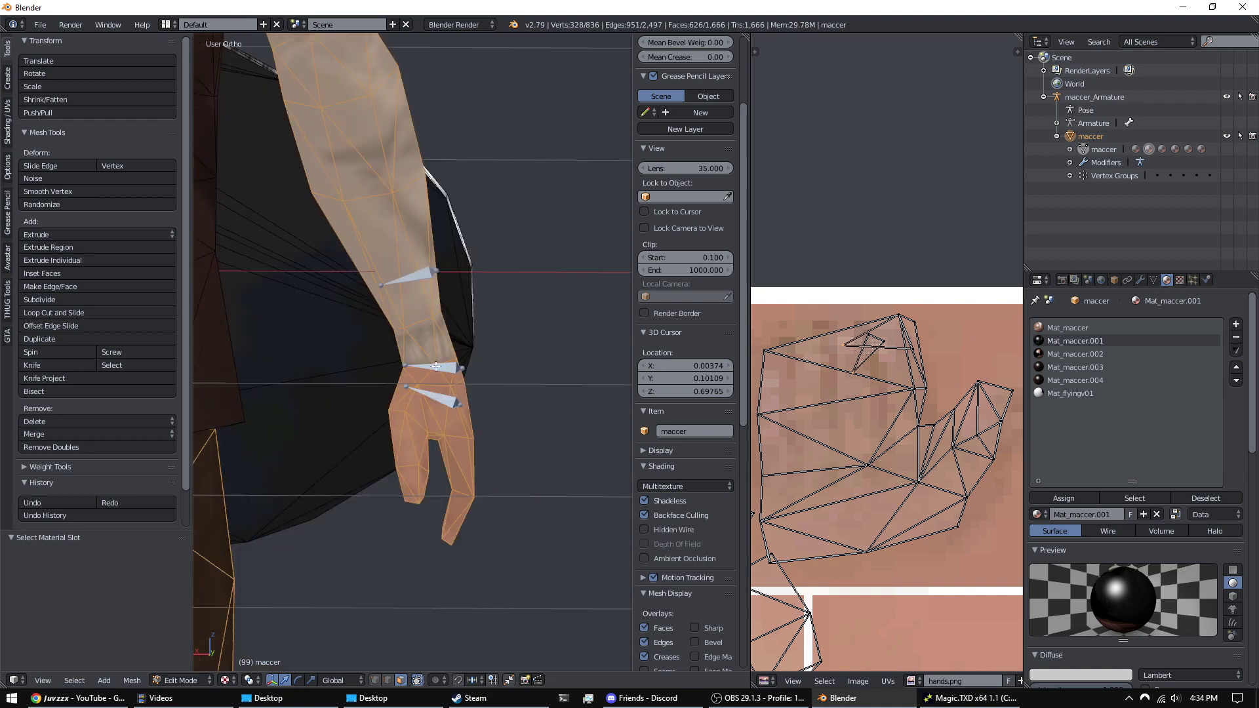
middle_click_drag(435, 366, 434, 398)
- Deselect the Mat_maccer faces so that only the Mat_maccer.001 faces remain selected
left_click(1068, 328)
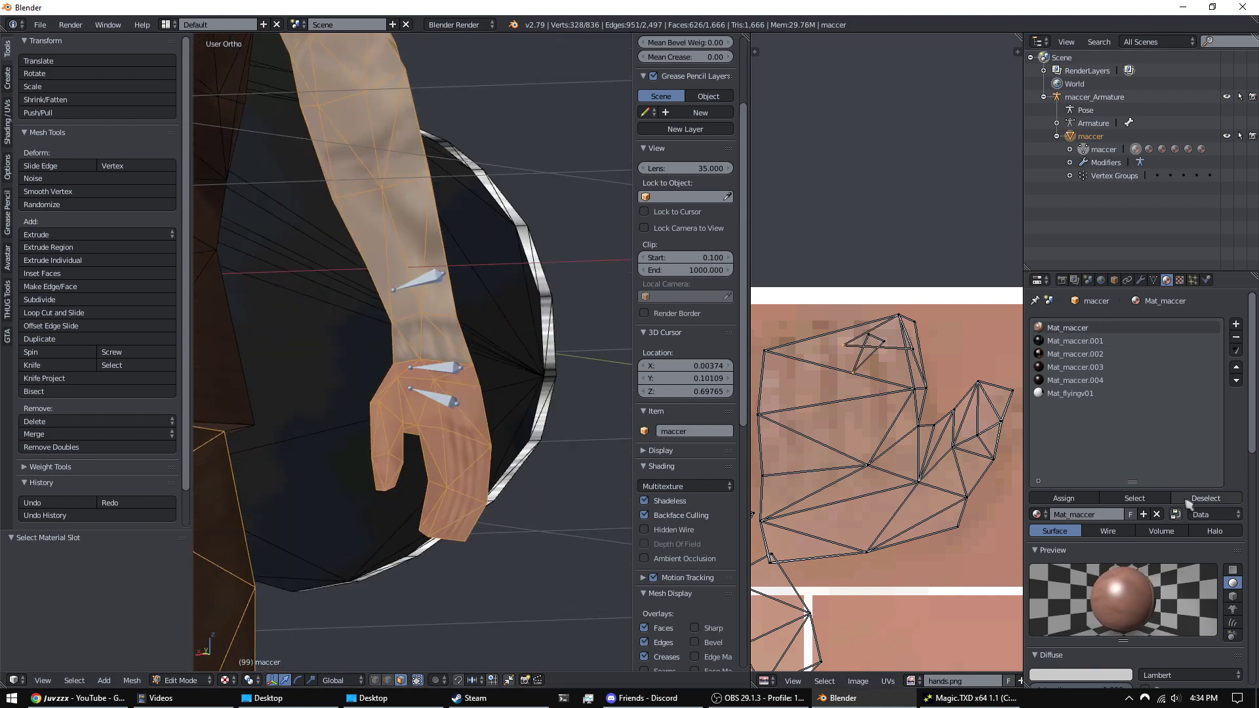
left_click(1206, 498)
scroll(439, 309, "down", 4)
middle_click_drag(439, 308, 643, 380, "shift")
scroll(167, 379, "down", 2)
scroll(523, 355, "down", 2)
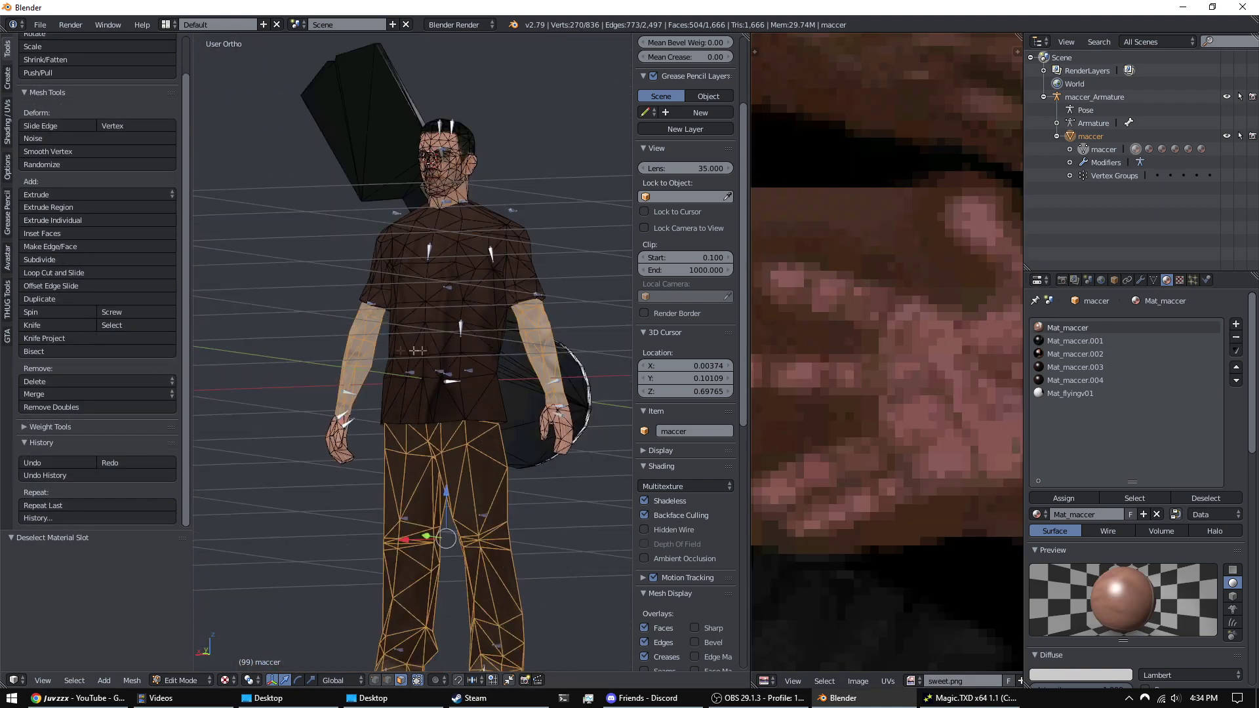
- Clear the selection, select the Mat_maccer.001 faces afresh, and examine which body parts they cover from the front and side
key("a")
key("a")
key("a")
middle_click_drag(534, 355, 502, 330, "shift")
middle_click_drag(469, 374, 521, 375)
key("a")
key("a")
key("a")
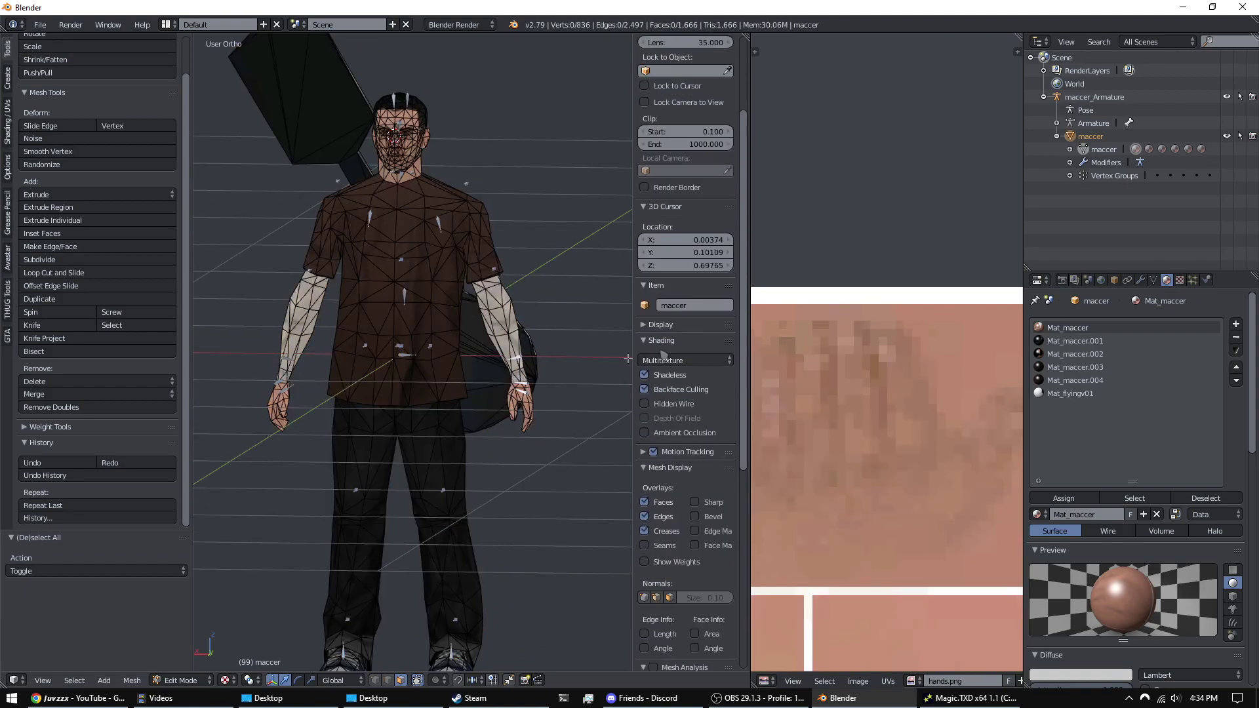
left_click(1134, 498)
scroll(685, 276, "up", 4)
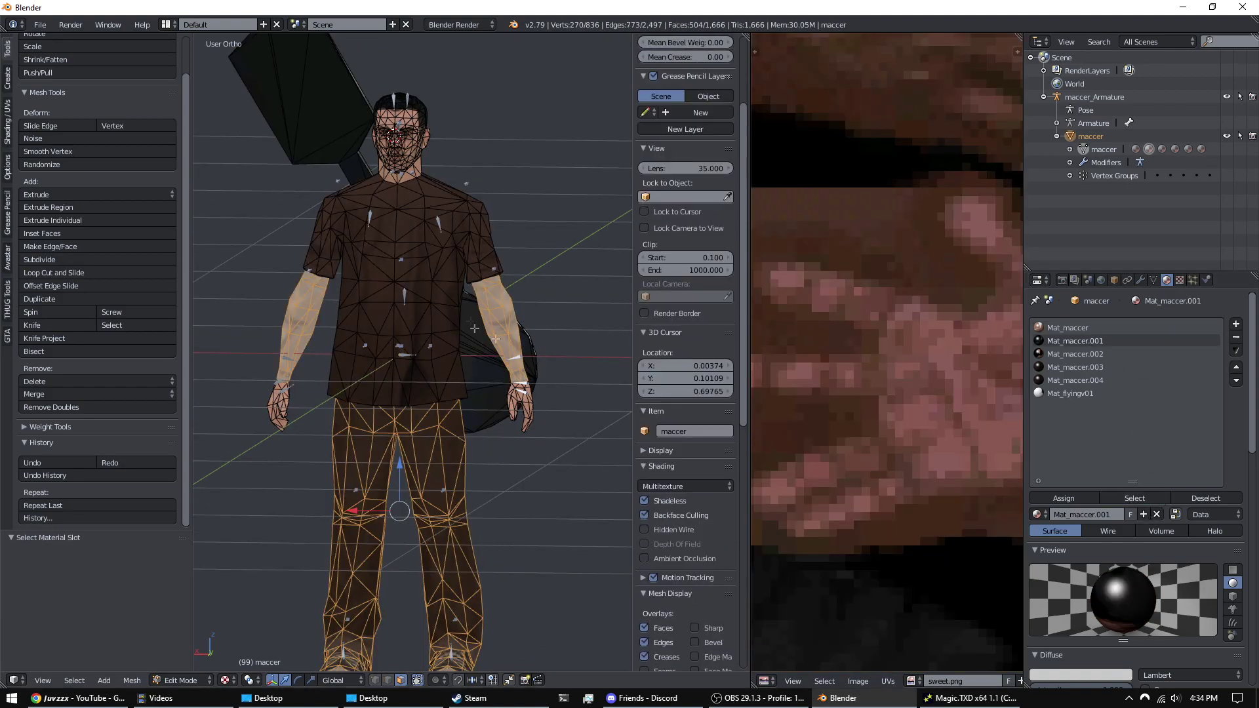
scroll(552, 312, "down", 3)
middle_click_drag(552, 312, 606, 299)
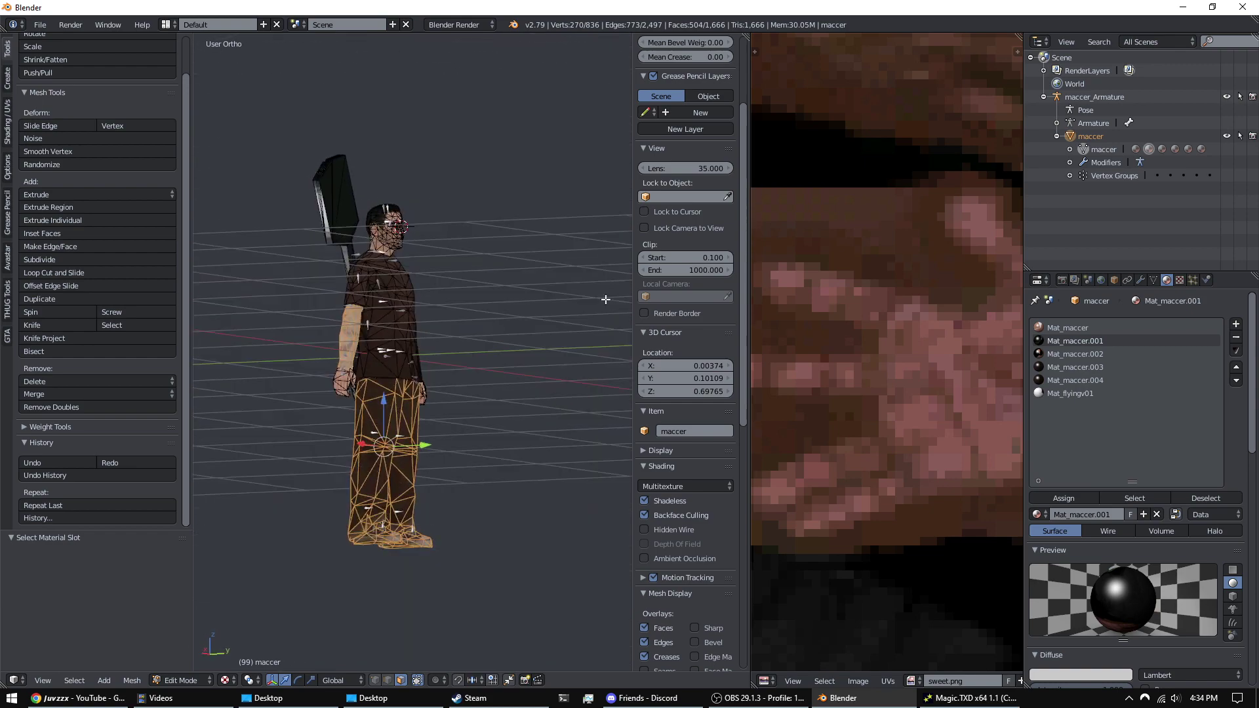
- Clear the selection, select only the Mat_maccer.002 faces, and check which body part they cover
mouse_move(471, 313)
middle_mouse_down()
mouse_move(531, 318)
mouse_move(478, 331)
middle_mouse_up()
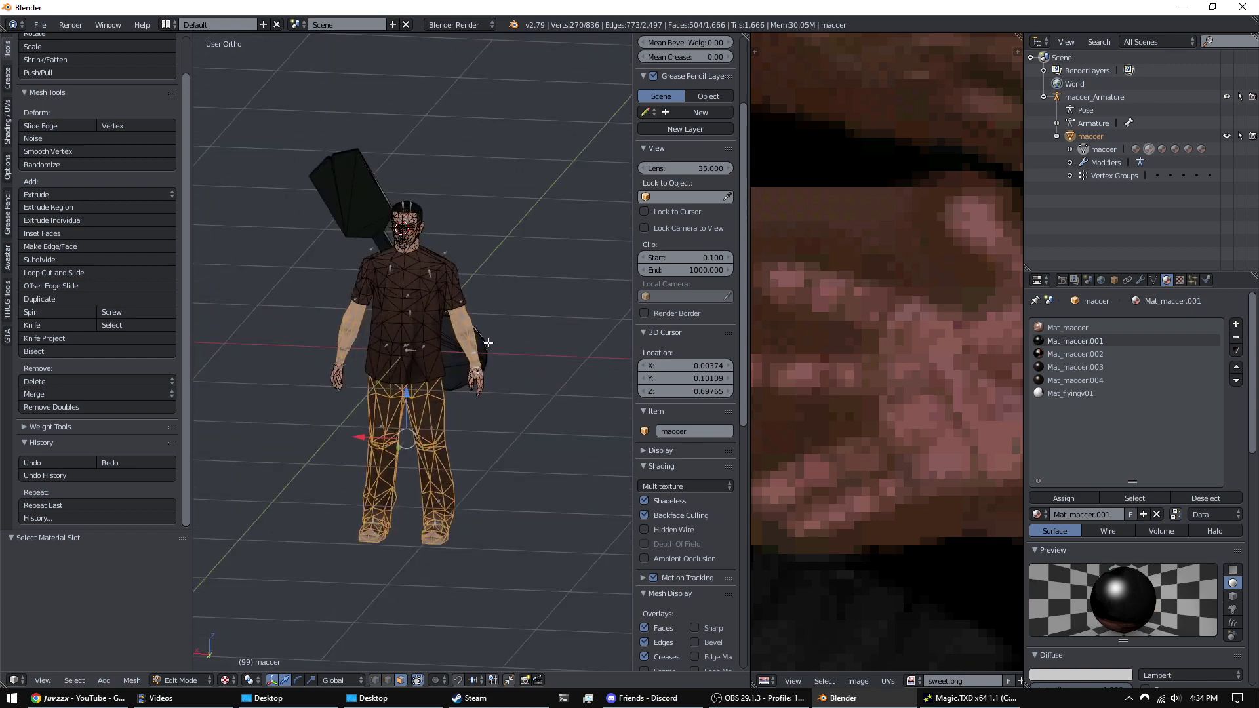
scroll(480, 339, "up", 2)
key("a")
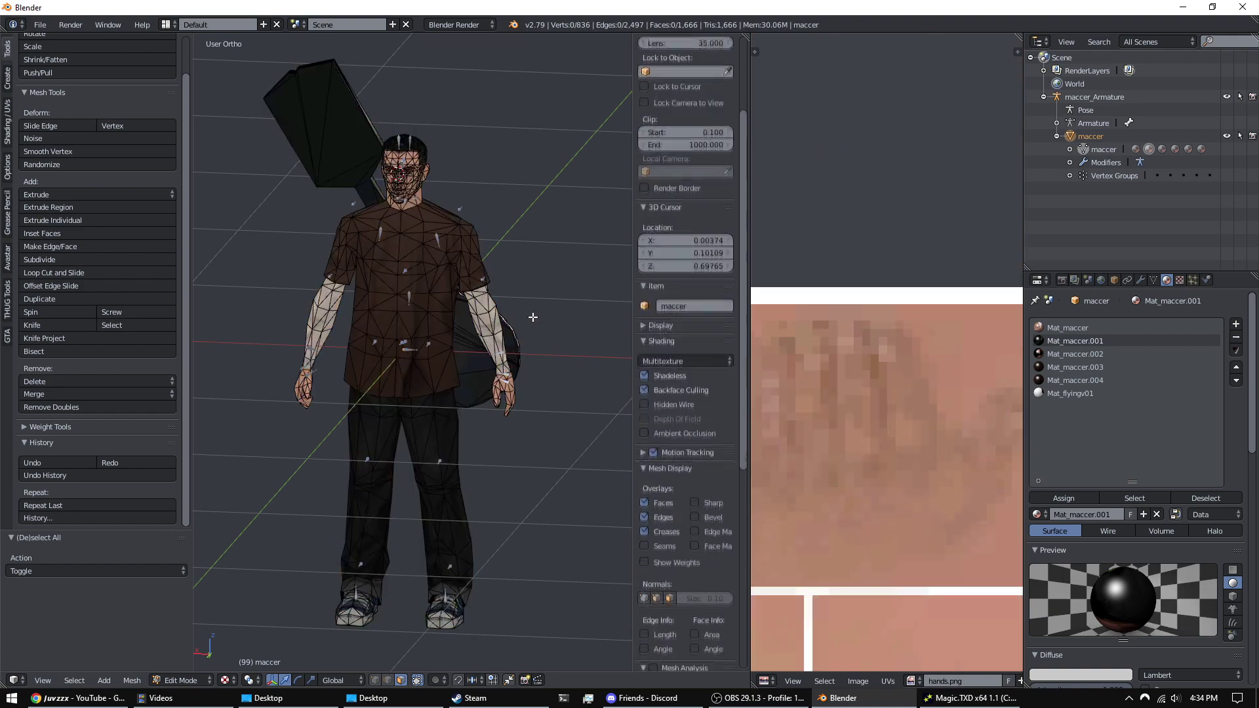
left_click(1107, 354)
left_click(1134, 499)
middle_click_drag(604, 403, 594, 295)
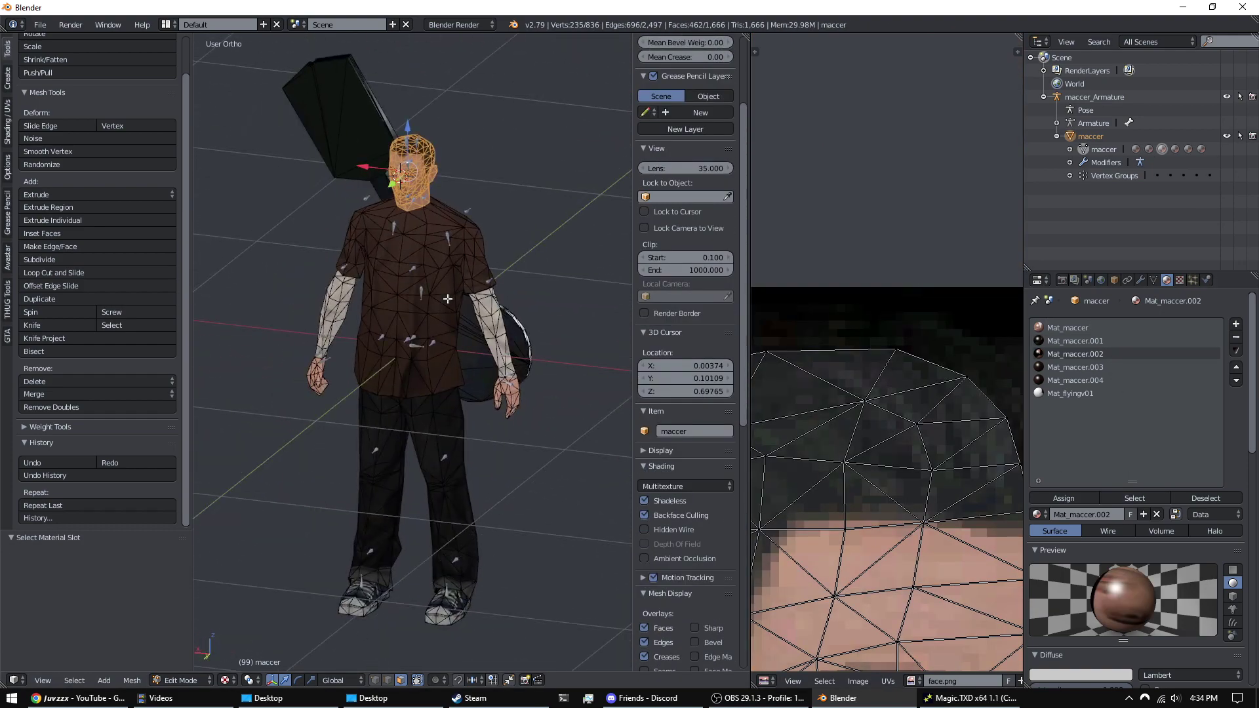
- Clear the selection, select only the Mat_maccer.003 faces, and examine the shirt's hem and sleeve edges from below
key("a")
scroll(685, 328, "down", 5)
left_click(1108, 367)
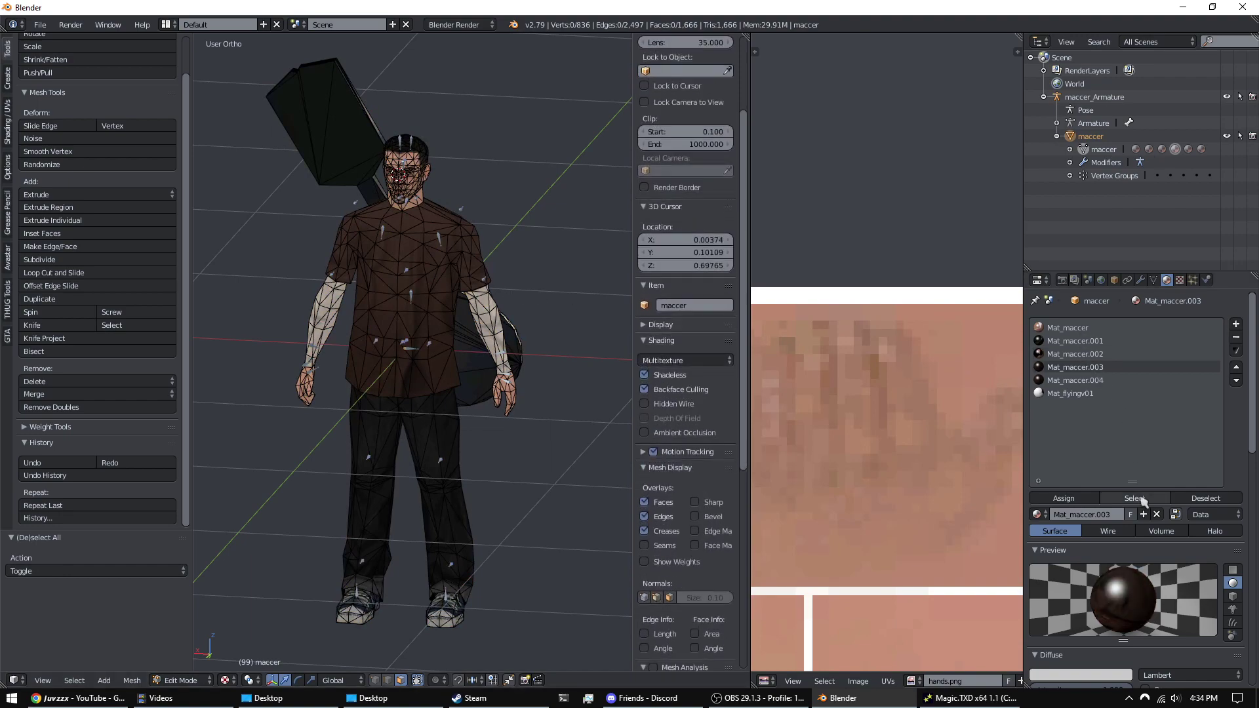
left_click(1134, 499)
scroll(685, 328, "up", 4)
middle_click_drag(459, 315, 655, 292)
scroll(454, 256, "up", 3)
scroll(506, 264, "up", 3)
scroll(918, 292, "down", 4)
scroll(855, 380, "up", 2)
scroll(855, 380, "up", 2)
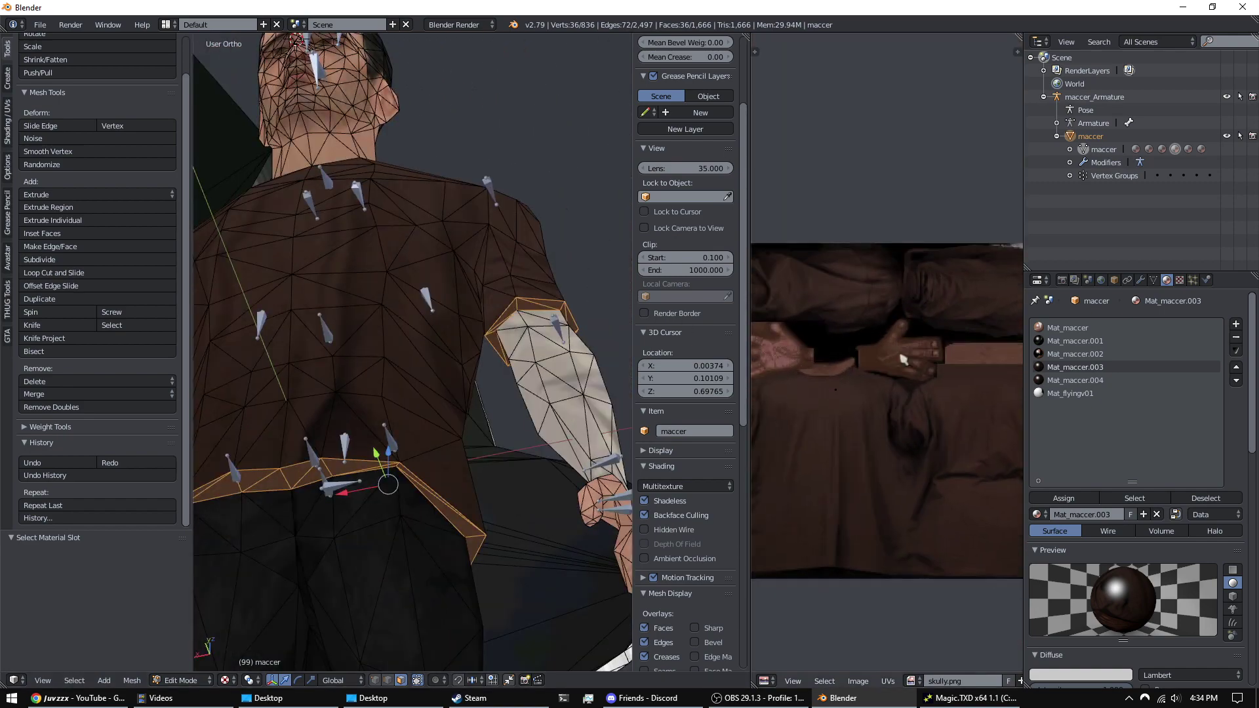
scroll(895, 364, "down", 3)
middle_click_drag(521, 395, 478, 374)
- Add the Mat_maccer.001 faces to the current selection
left_click(1085, 354)
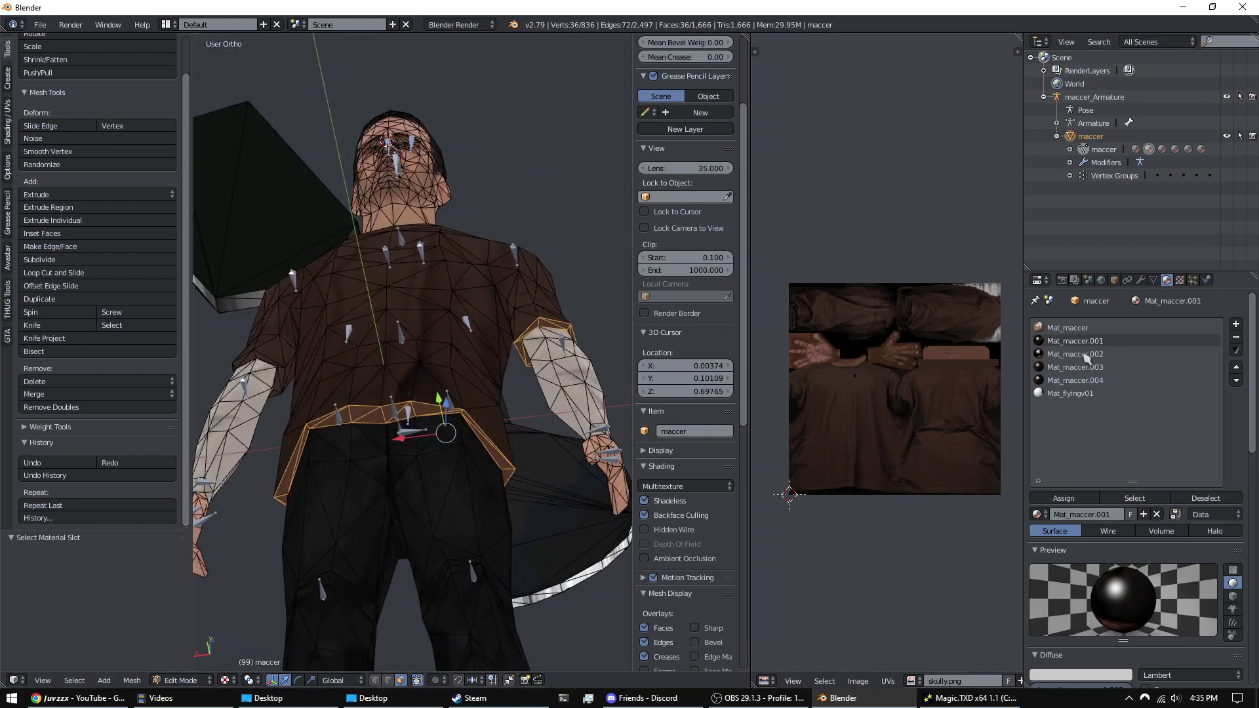
left_click(1115, 342)
left_click(1145, 498)
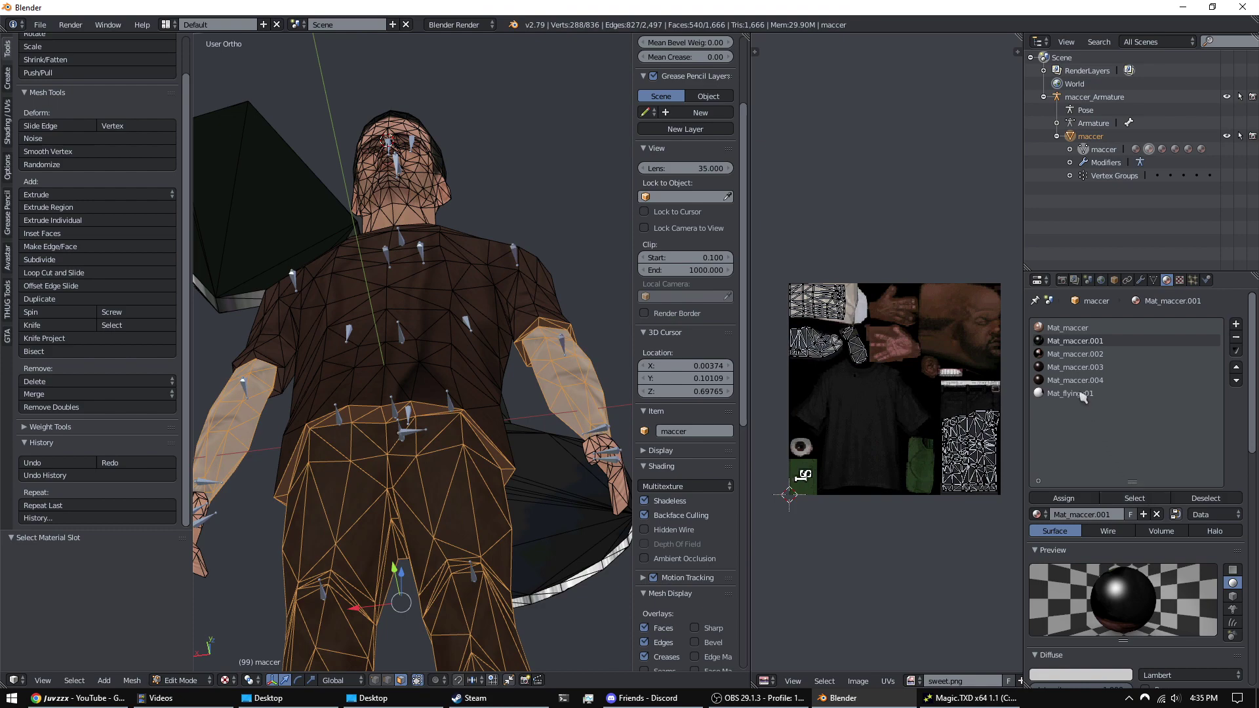
- Clear the selection and select the Mat_maccer.004 and Mat_maccer.003 faces together
left_click(1092, 369)
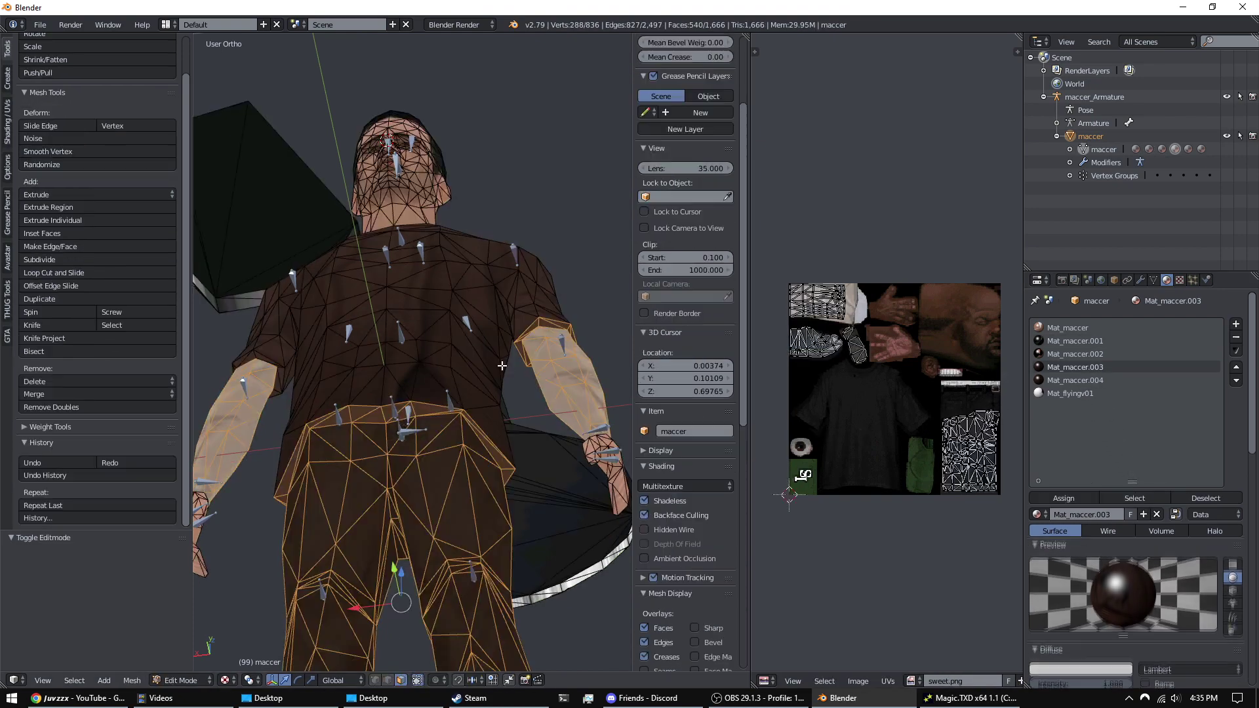
key("a")
left_click(1107, 380)
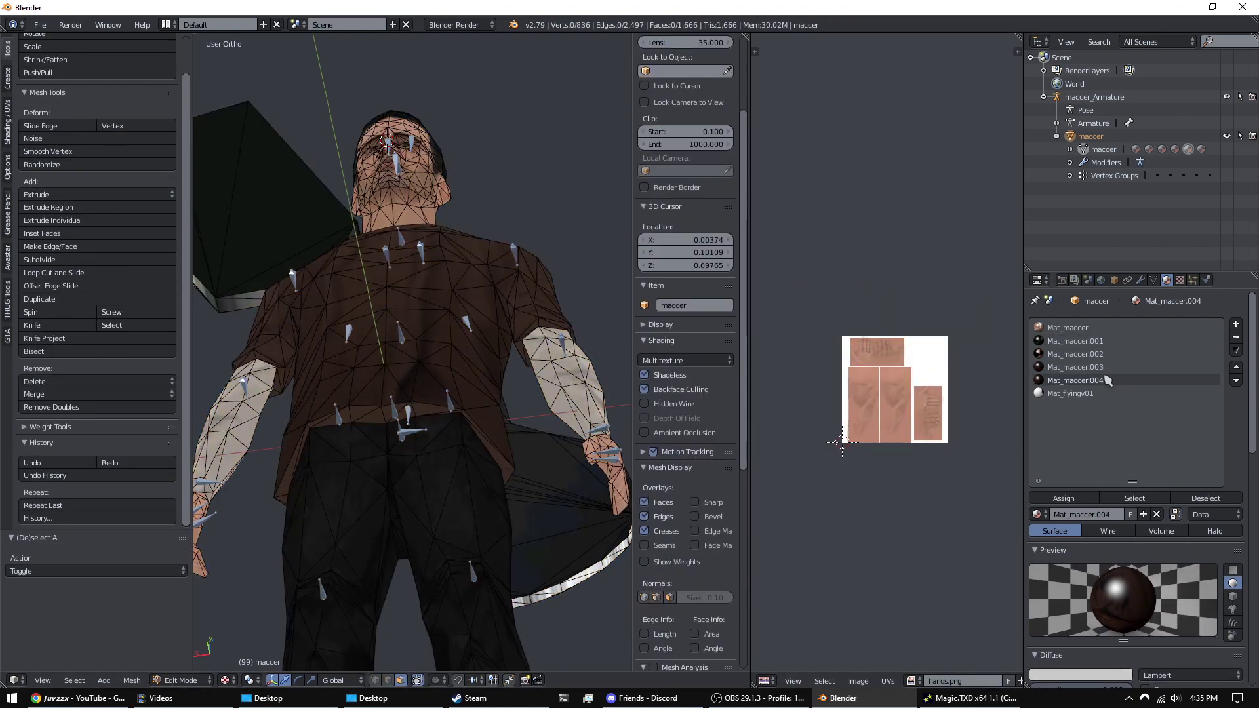
left_click(1144, 500)
left_click(1111, 368)
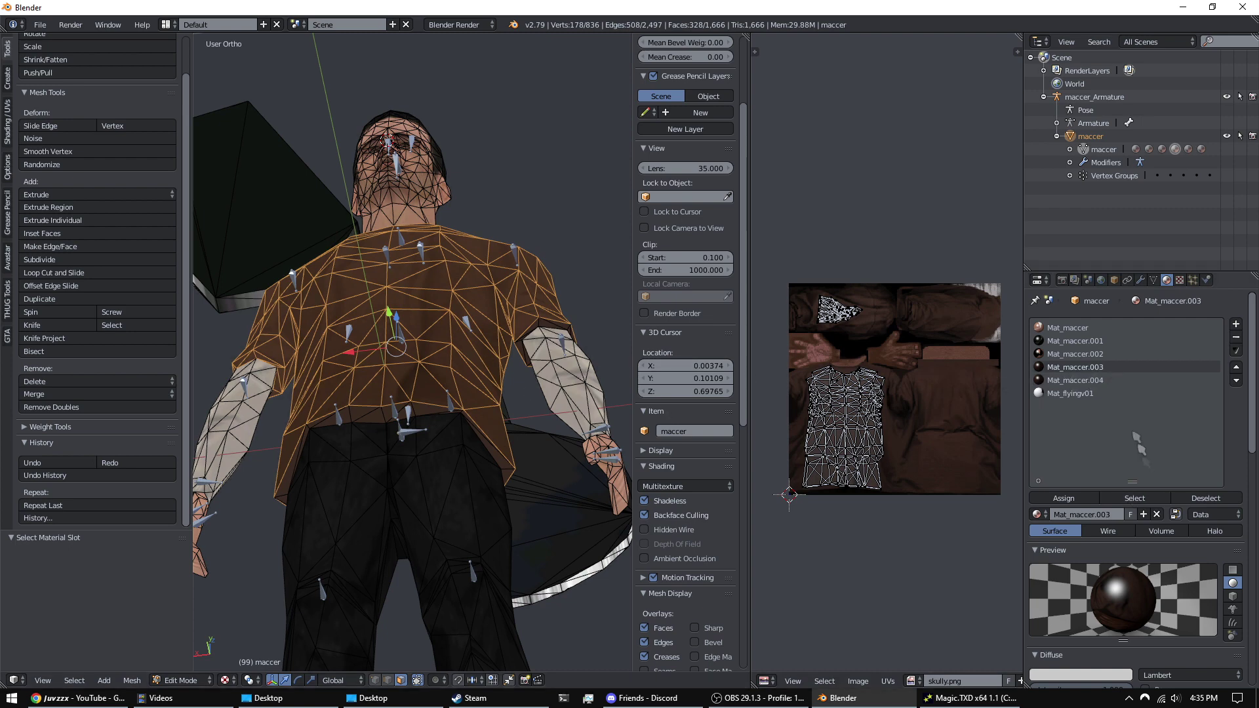
left_click(1155, 508)
scroll(327, 322, "up", 3)
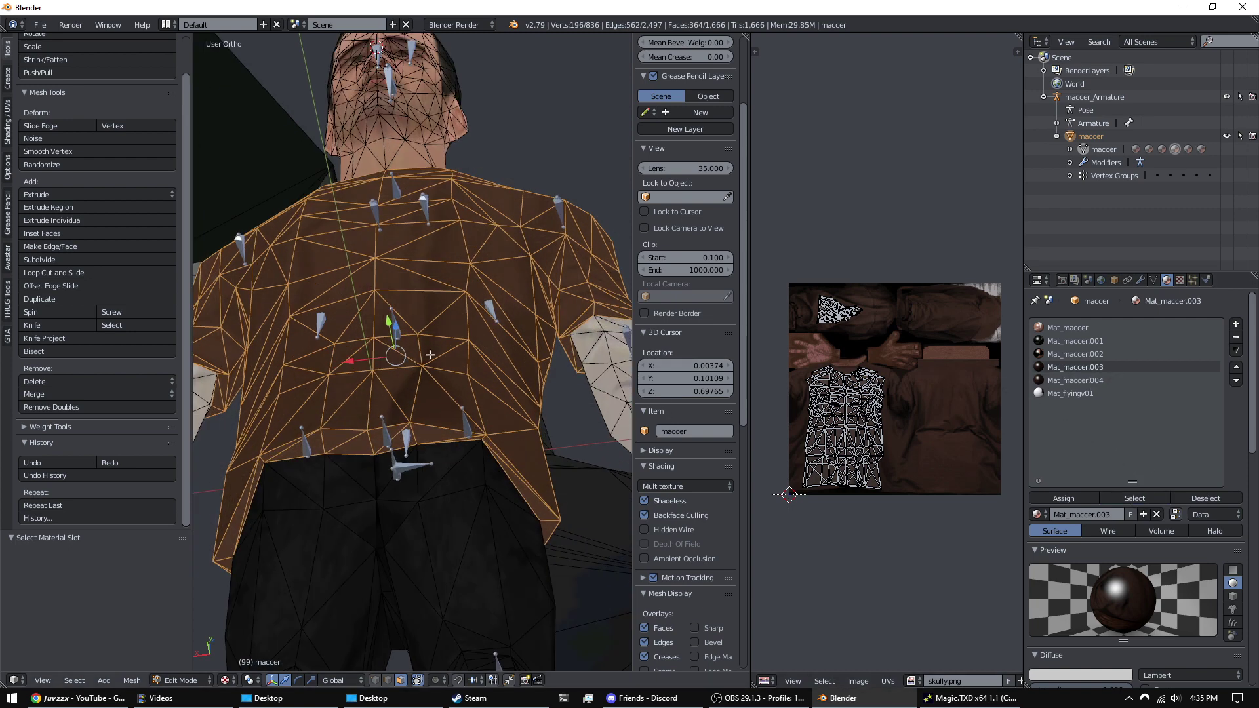
- Compare the image textures used by Mat_maccer.003 and Mat_maccer.004
left_click(1116, 380)
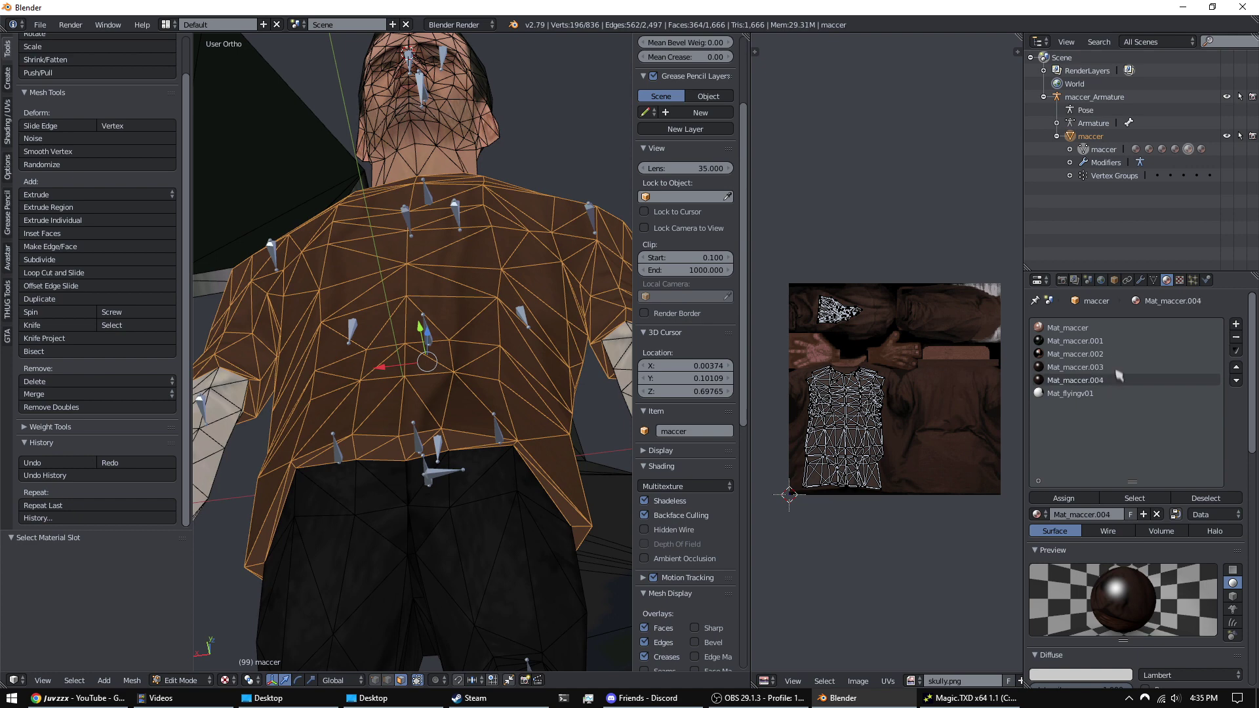
left_click(1115, 367)
left_click(1179, 280)
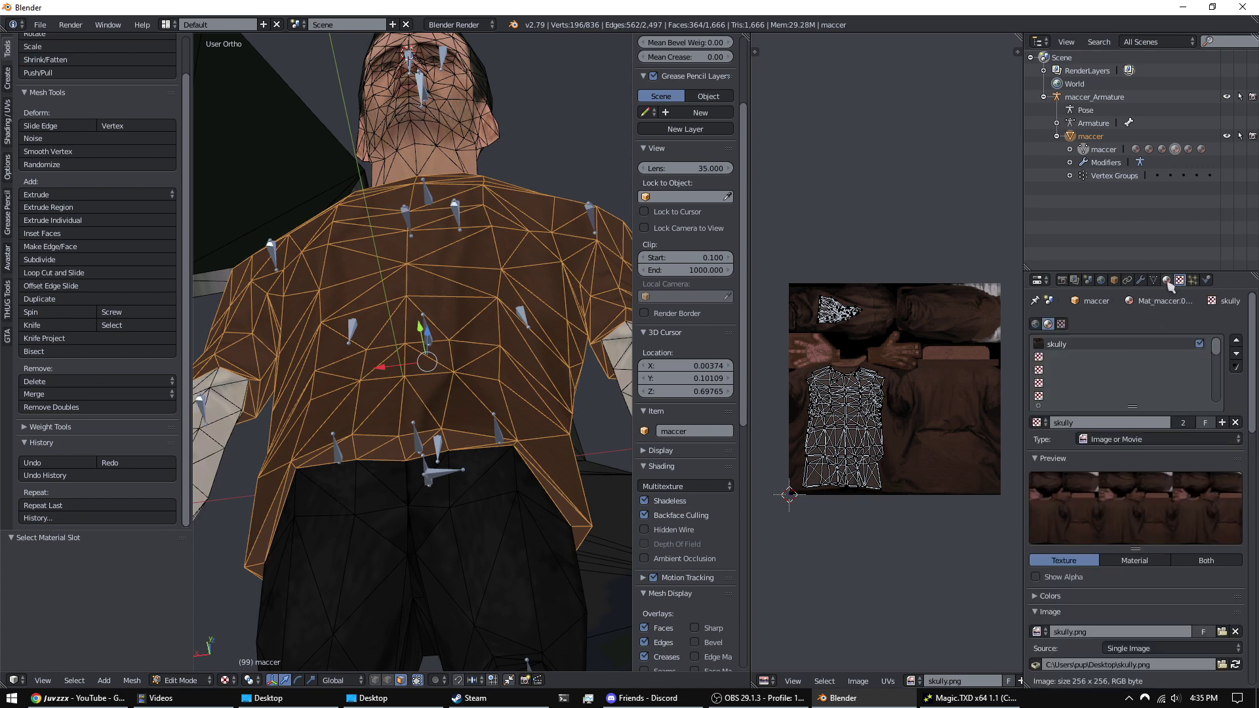
left_click(1166, 280)
left_click(1100, 380)
left_click(1180, 280)
left_click(1166, 280)
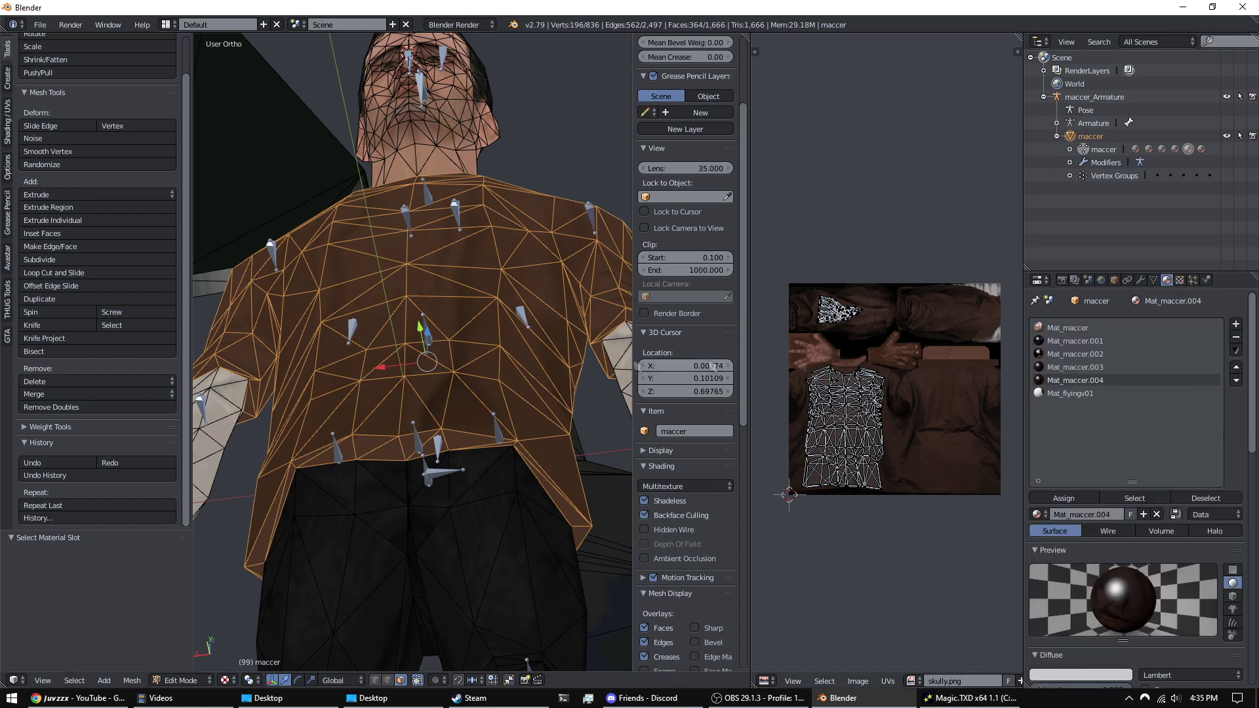
- Clear the selection, refresh edit mode, and select only the Mat_maccer.003 faces along the shirt's hem and sleeves
key("a")
key("Tab")
key("Tab")
left_click(1117, 367)
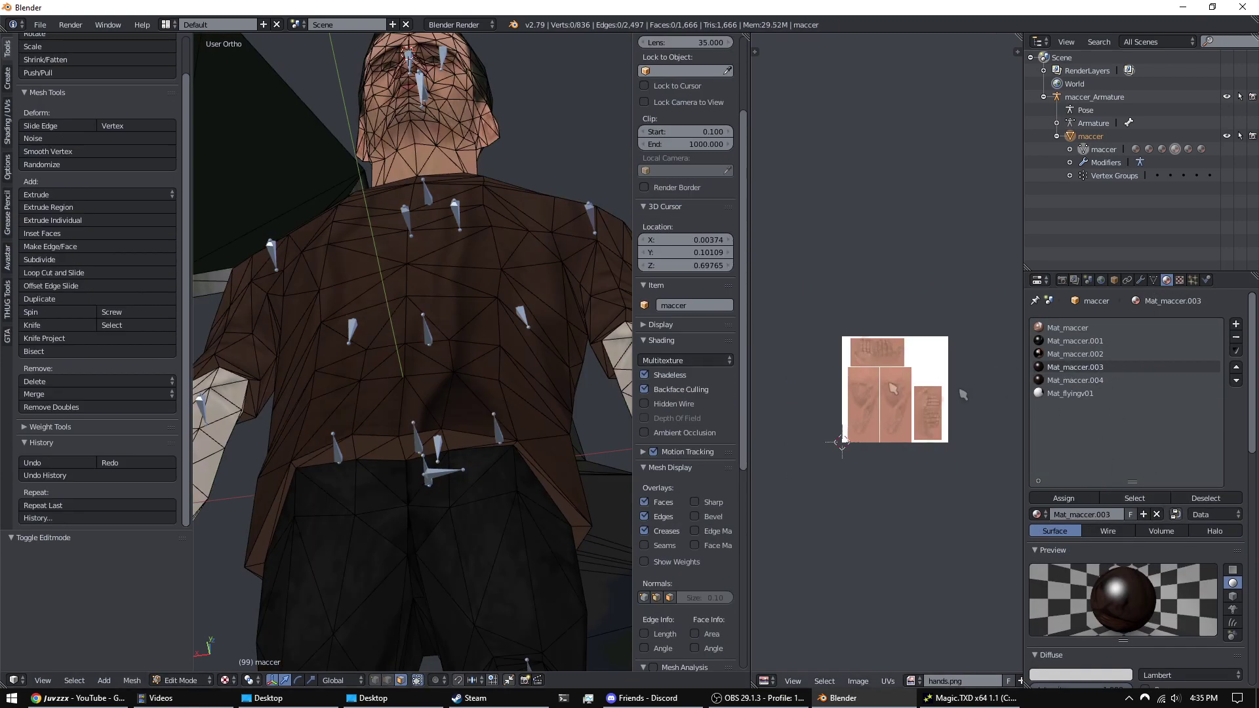
left_click(1134, 498)
scroll(490, 310, "down", 1)
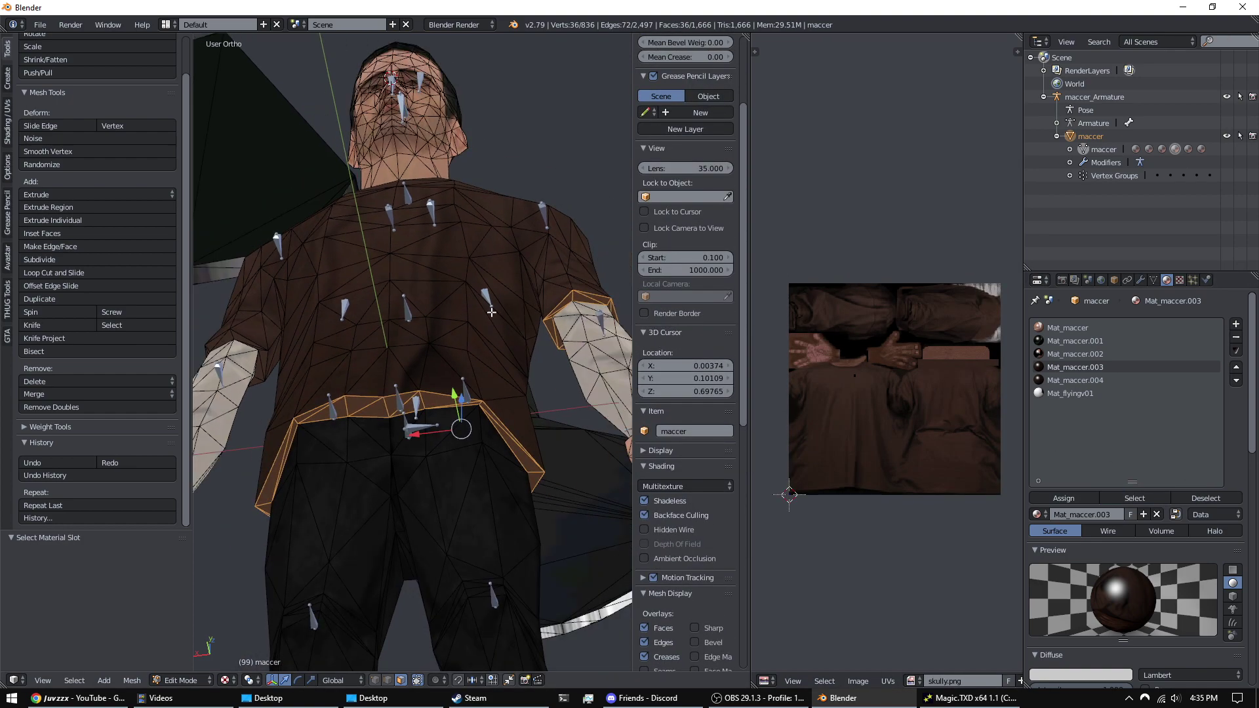
scroll(491, 310, "down", 1)
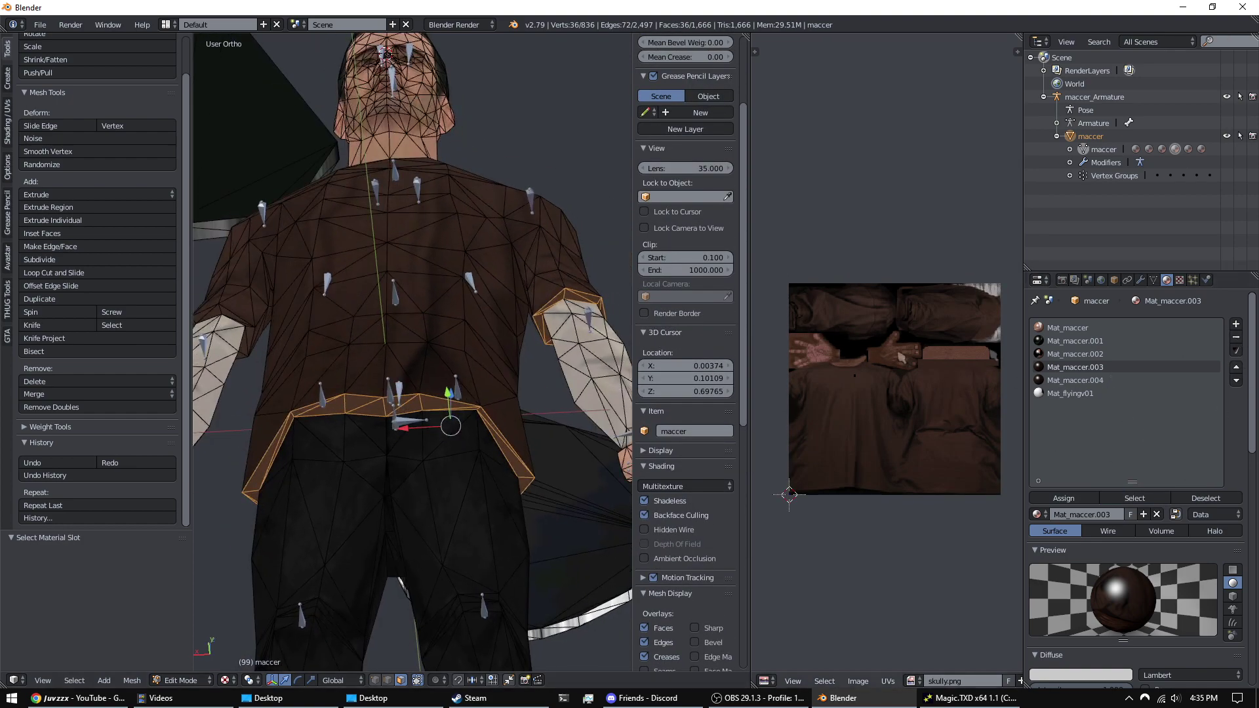
- Remove the Mat_maccer.003 material slot in object mode, then assign the selected hem and sleeve faces to Mat_maccer.004 in edit mode
key("Tab")
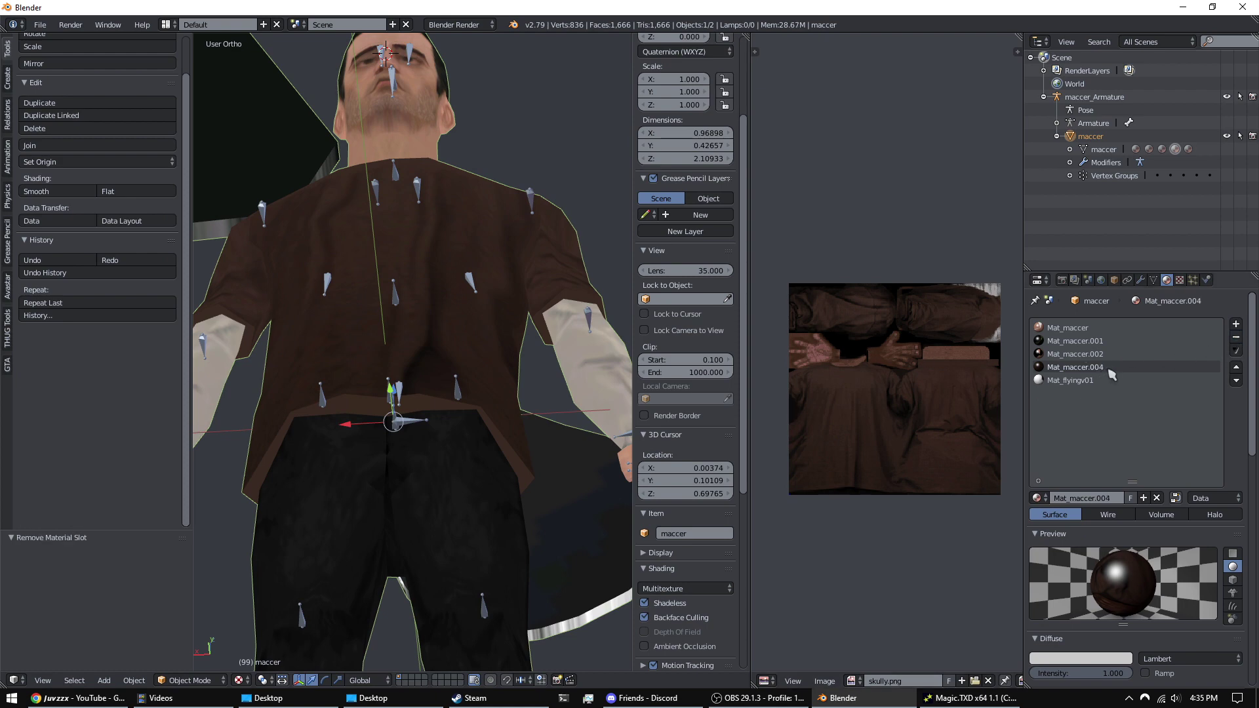
key("Tab")
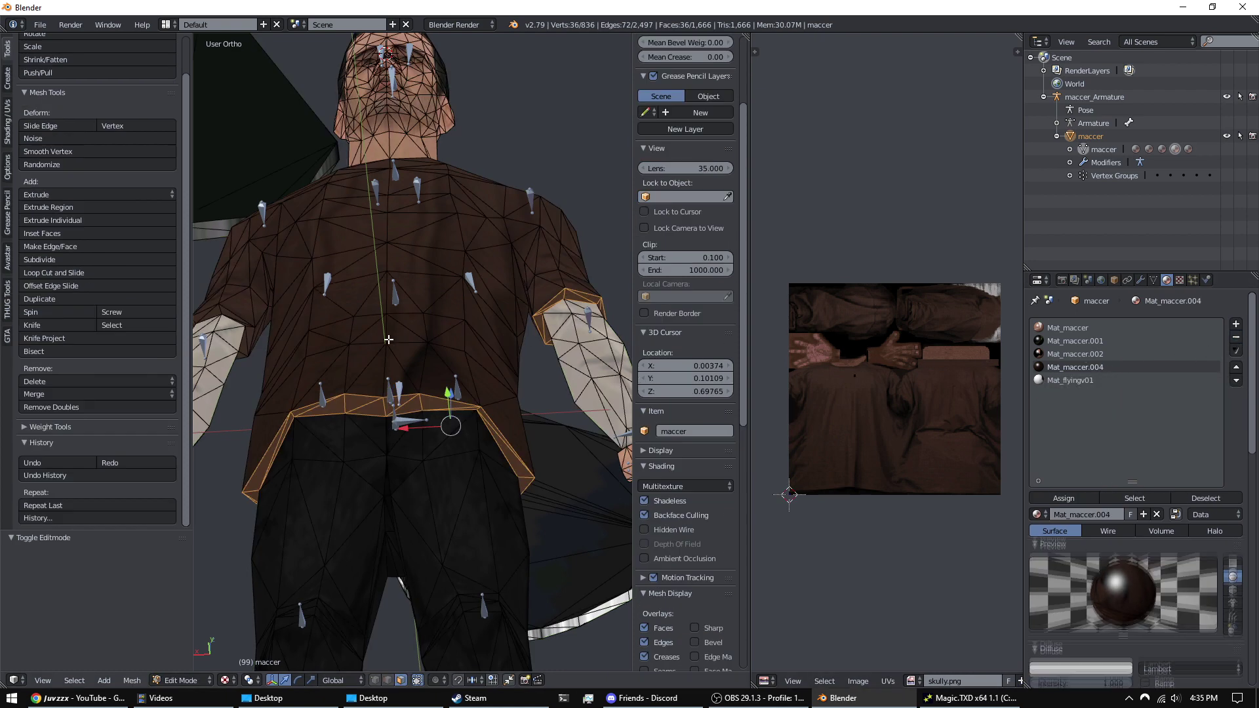
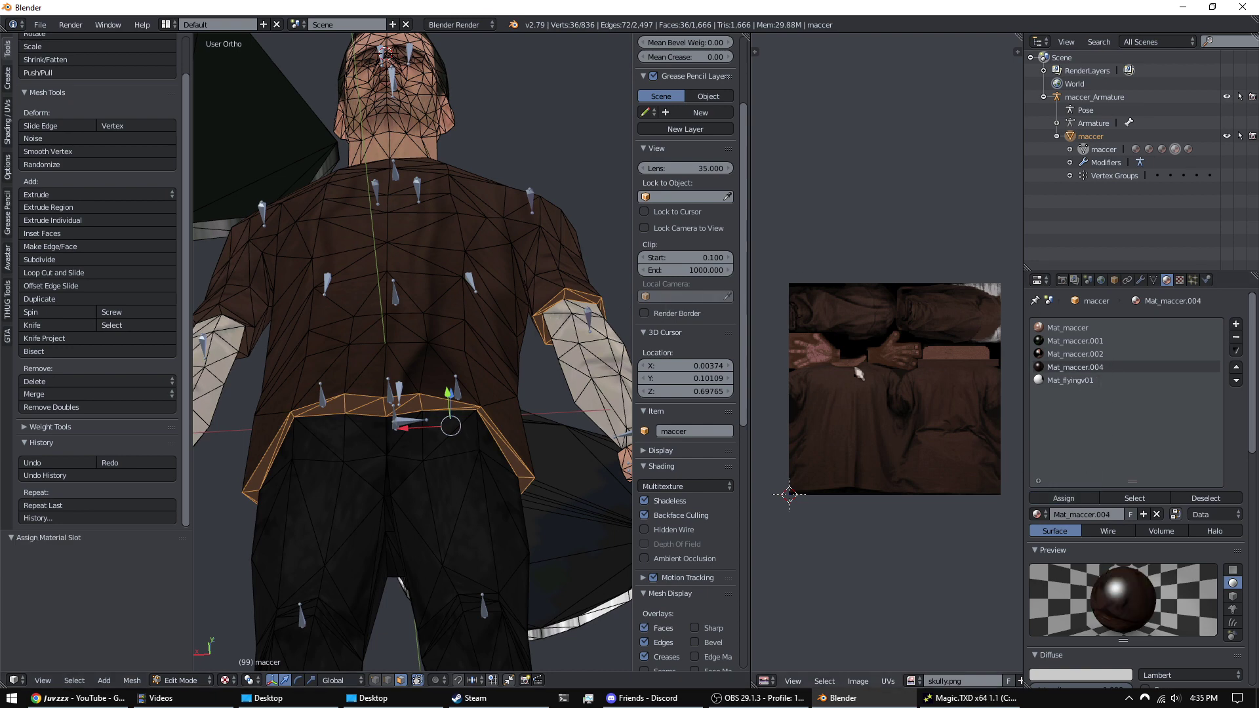
scroll(858, 374, "up", 10)
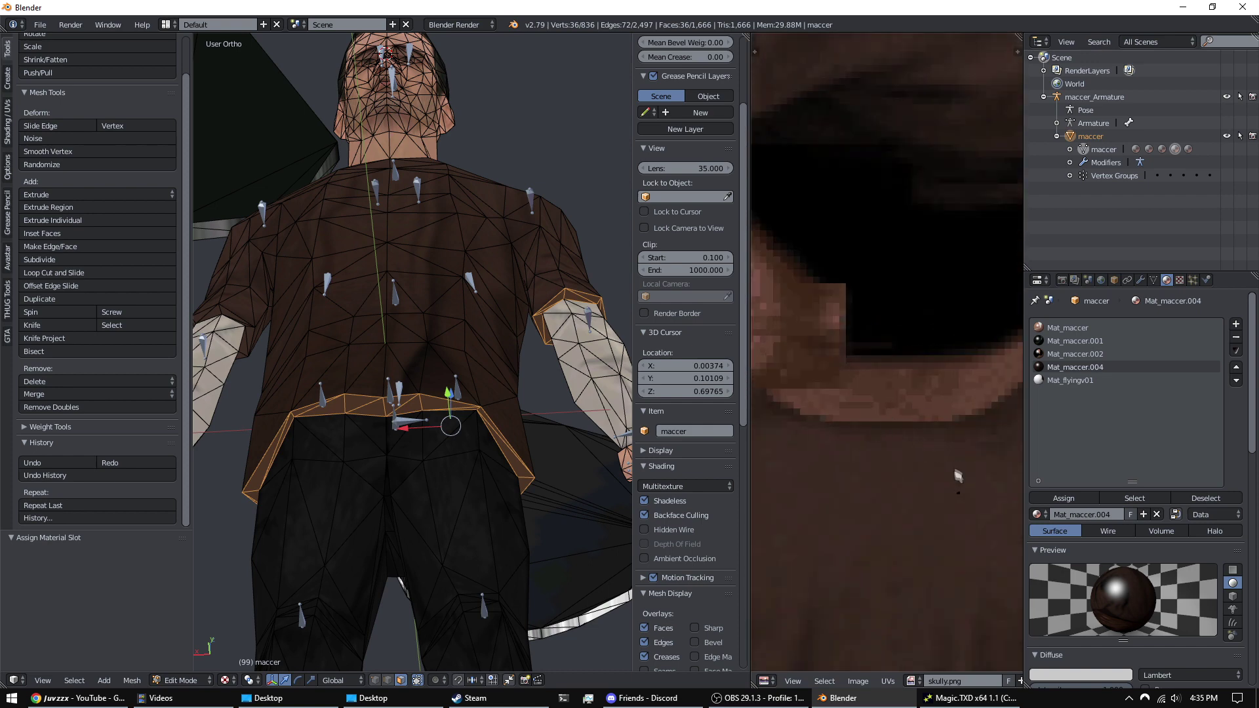
- Return to object mode and check the image textures used by Mat_maccer.004 and Mat_maccer
left_click(1179, 280)
key("Tab")
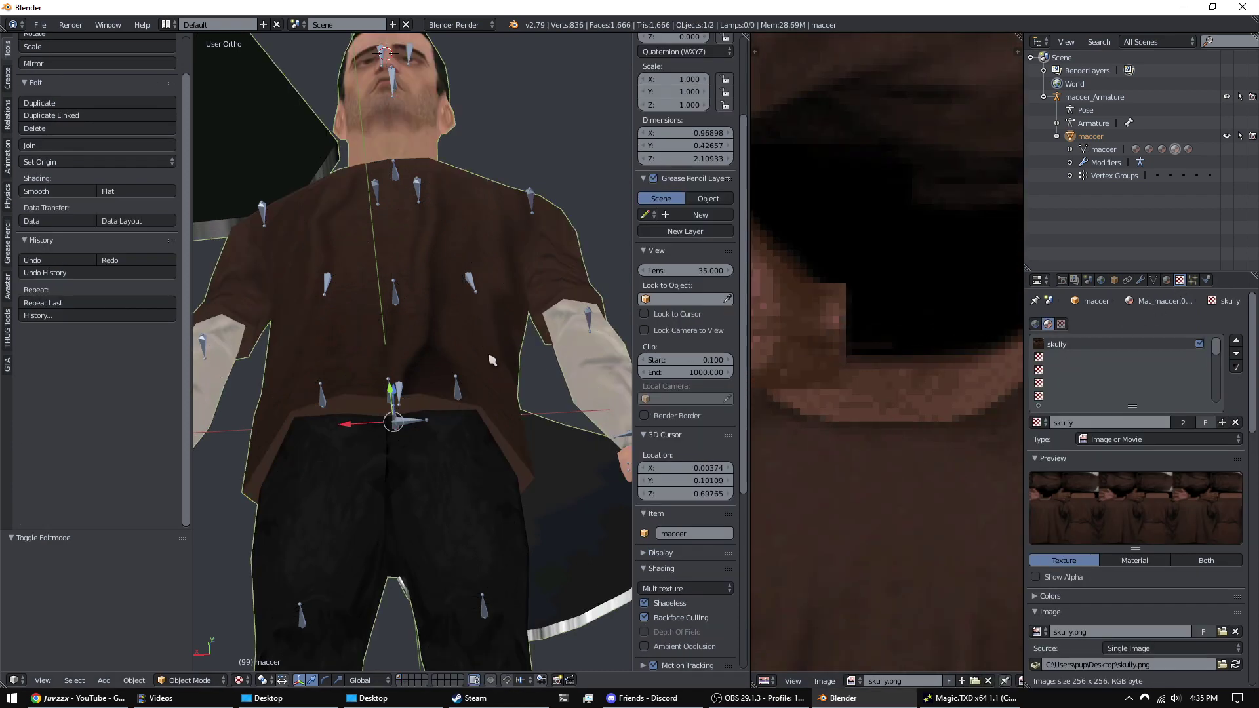
middle_click_drag(479, 310, 524, 354)
left_click(1166, 280)
left_click(1092, 329)
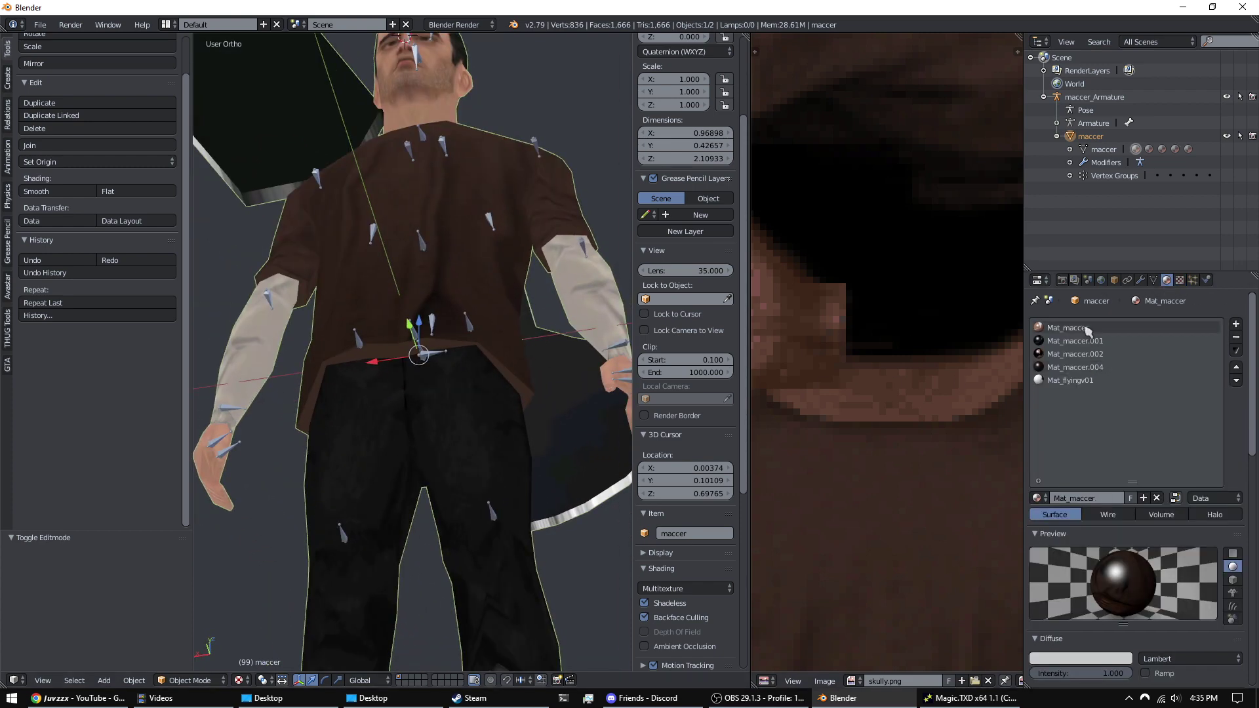
left_click(1179, 280)
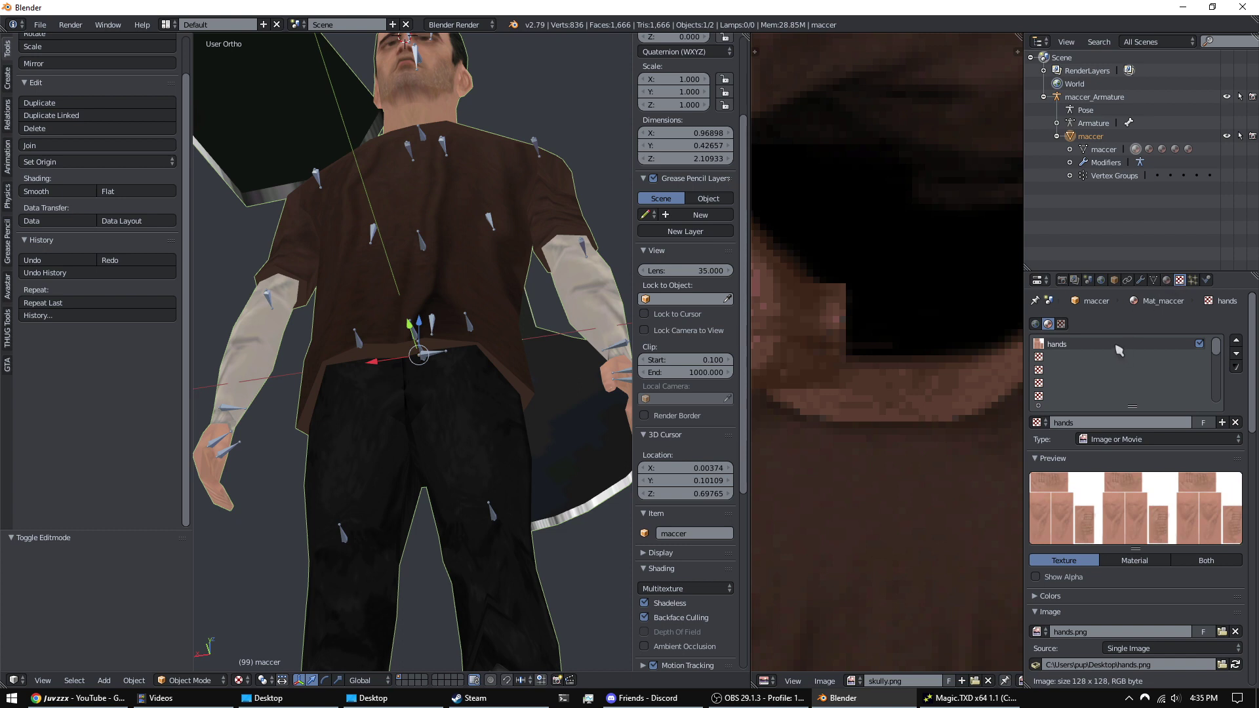
left_click(1166, 279)
left_click(1101, 340)
left_click(1108, 329)
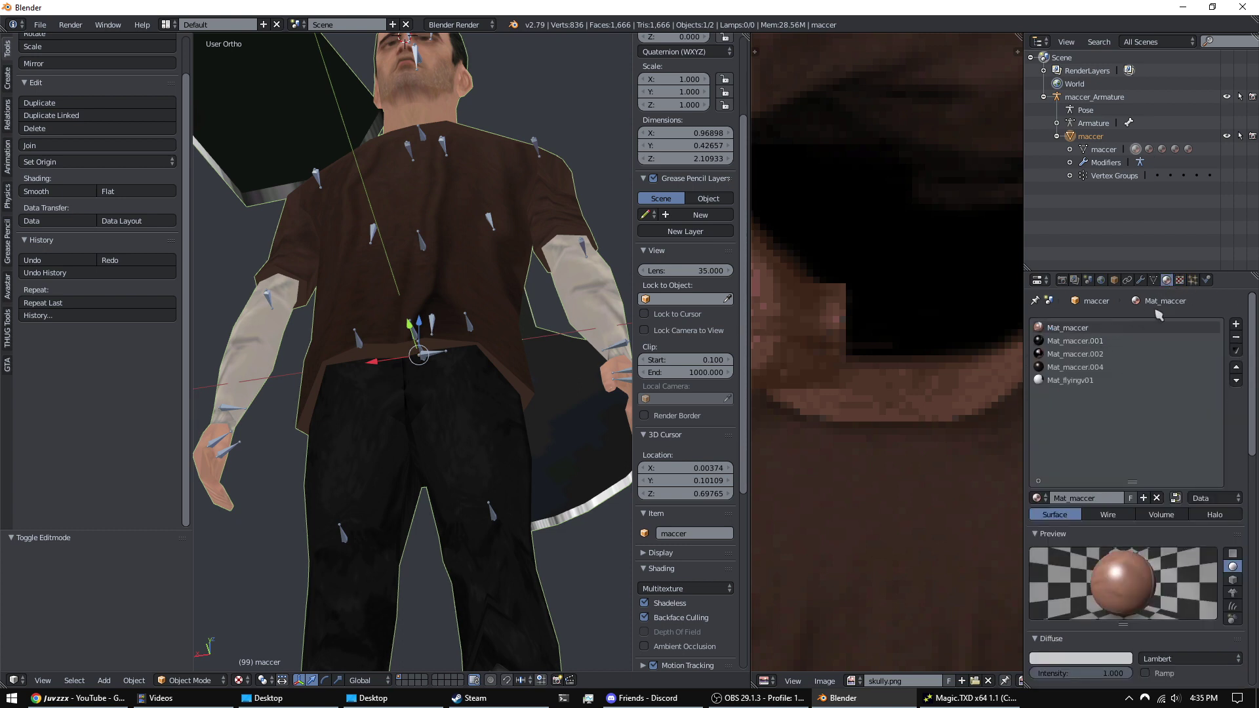
left_click(1097, 342)
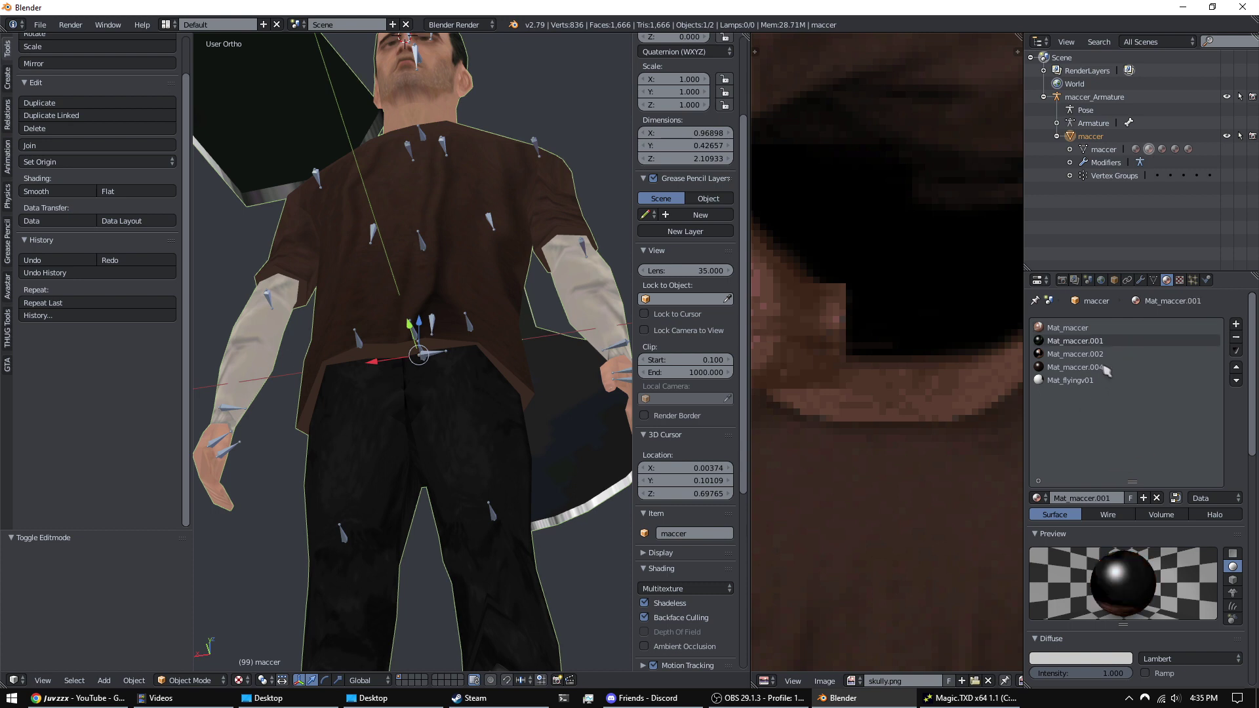
- Check the texture name of Mat_maccer and rename the material to hands
left_click(1067, 328)
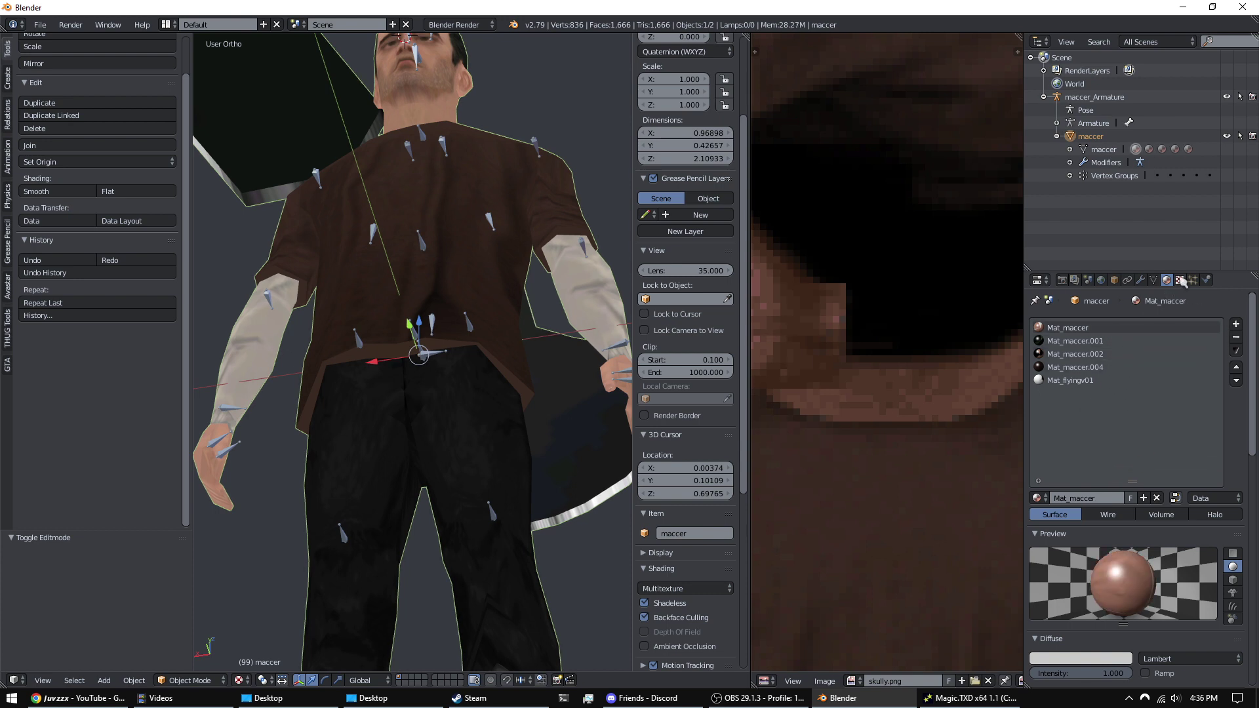
left_click(1179, 280)
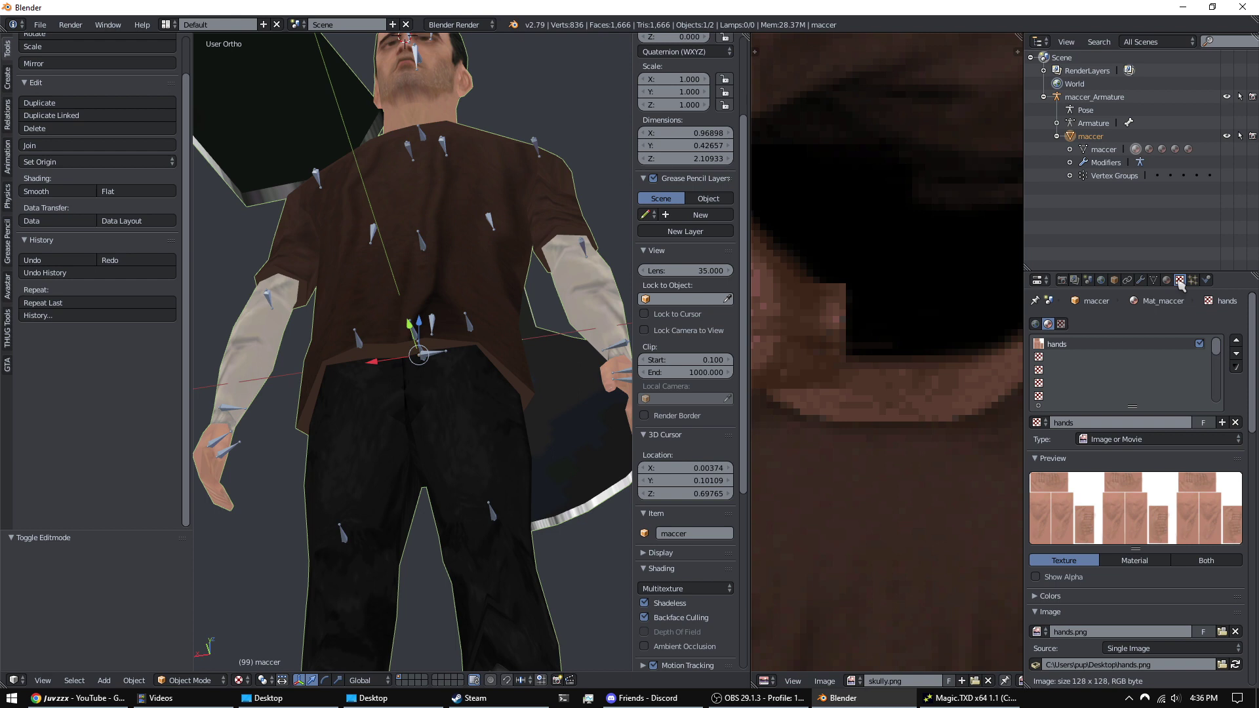
left_click(1157, 301)
left_click(1179, 281)
left_click(1166, 281)
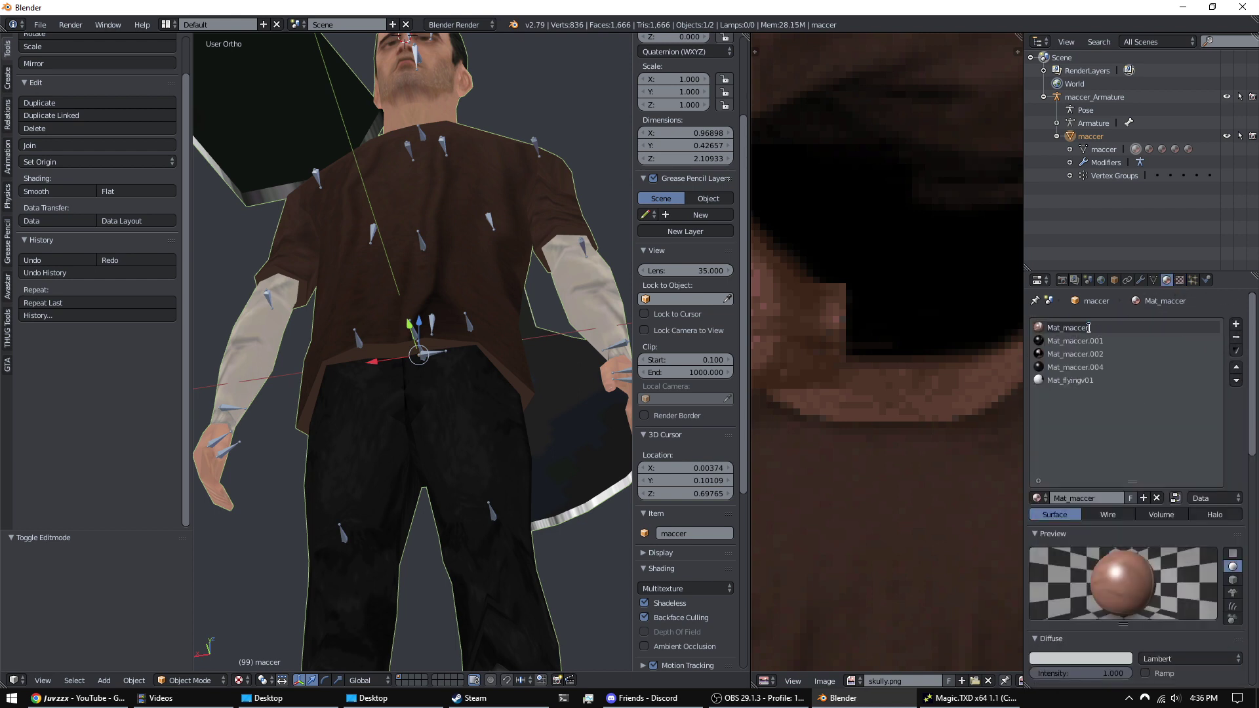
left_click(1179, 281)
left_click(1167, 282)
- Rename Mat_maccer.001 to sweet and Mat_maccer.002 to face, matching their textures
left_click(1093, 340)
left_click(1179, 281)
left_click(1167, 281)
left_click(1122, 357)
left_click(1157, 282)
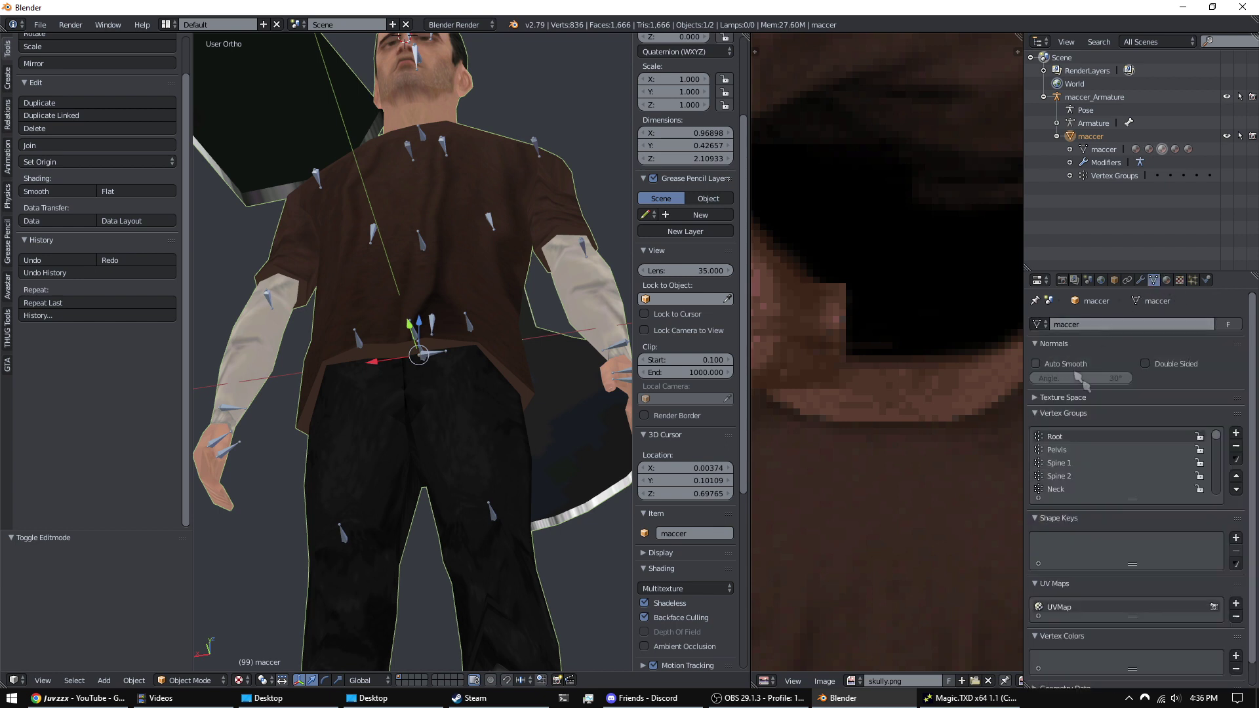
left_click(1166, 281)
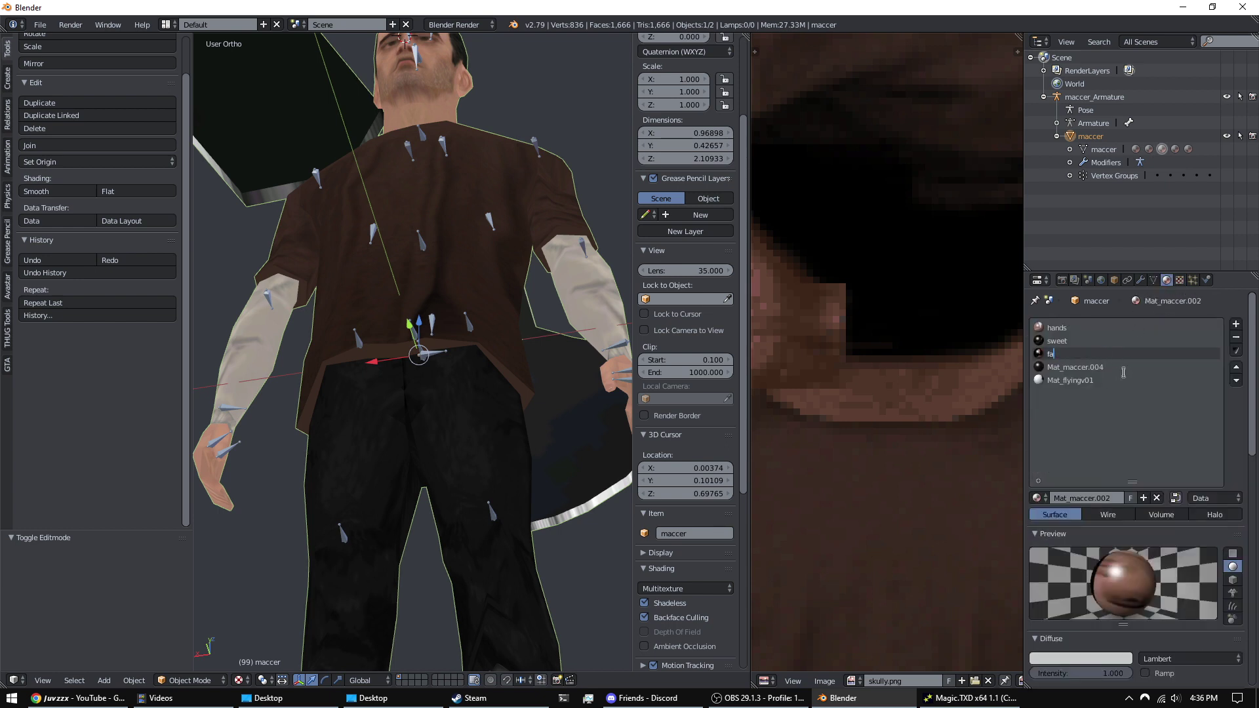
- Rename Mat_maccer.004 to skully and Mat_flyingv01 to flyingv01, checking each one's texture
left_click(1086, 364)
left_click(1179, 282)
left_click(1167, 281)
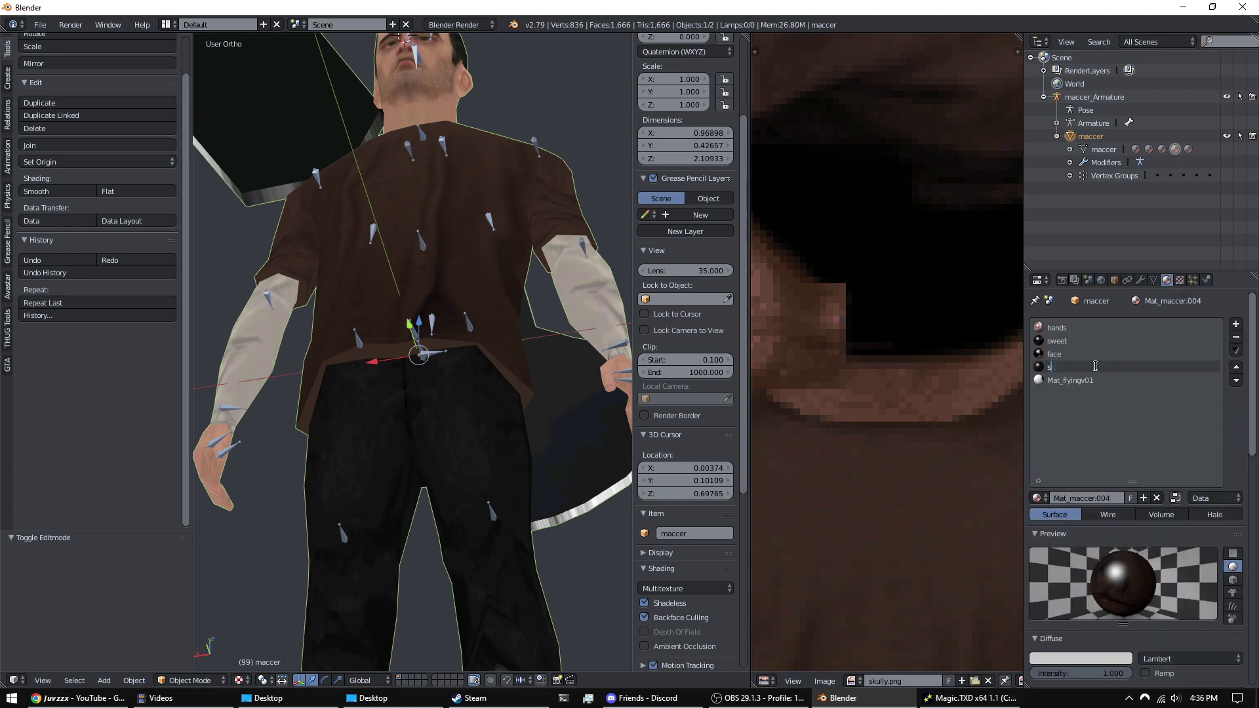
left_click(1101, 383)
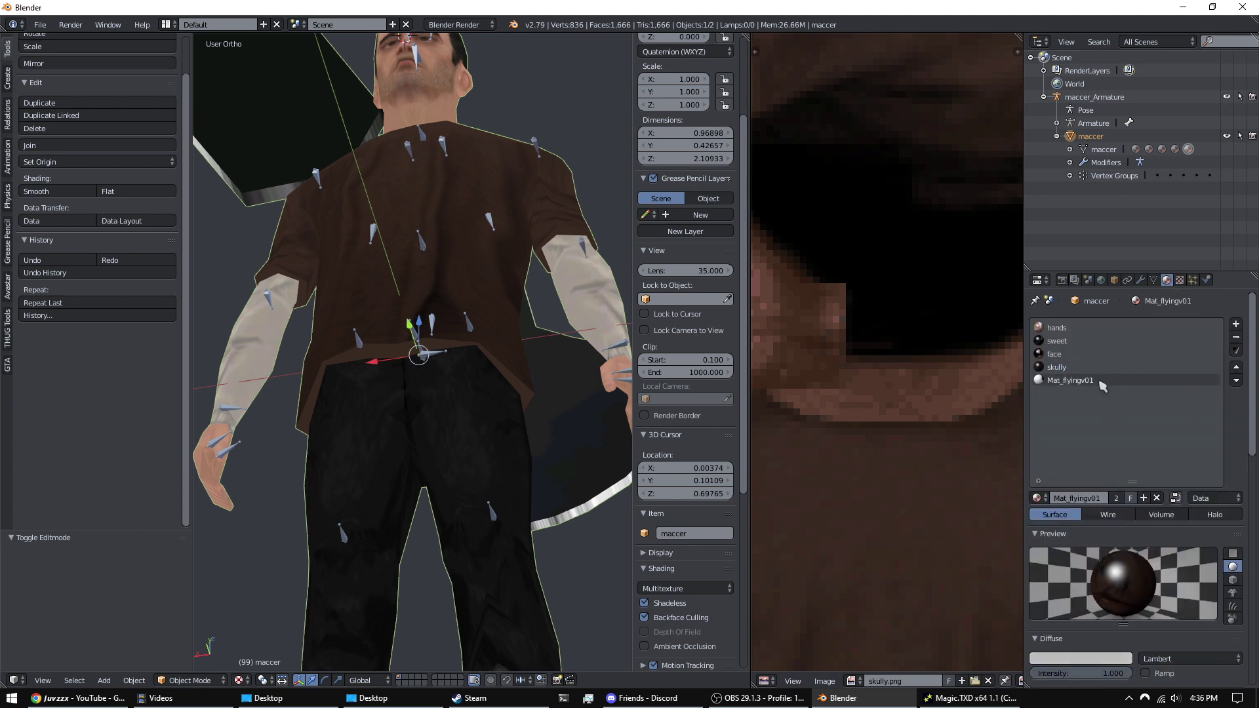
left_click_drag(1178, 269, 1178, 275)
left_click(1179, 285)
left_click(1167, 285)
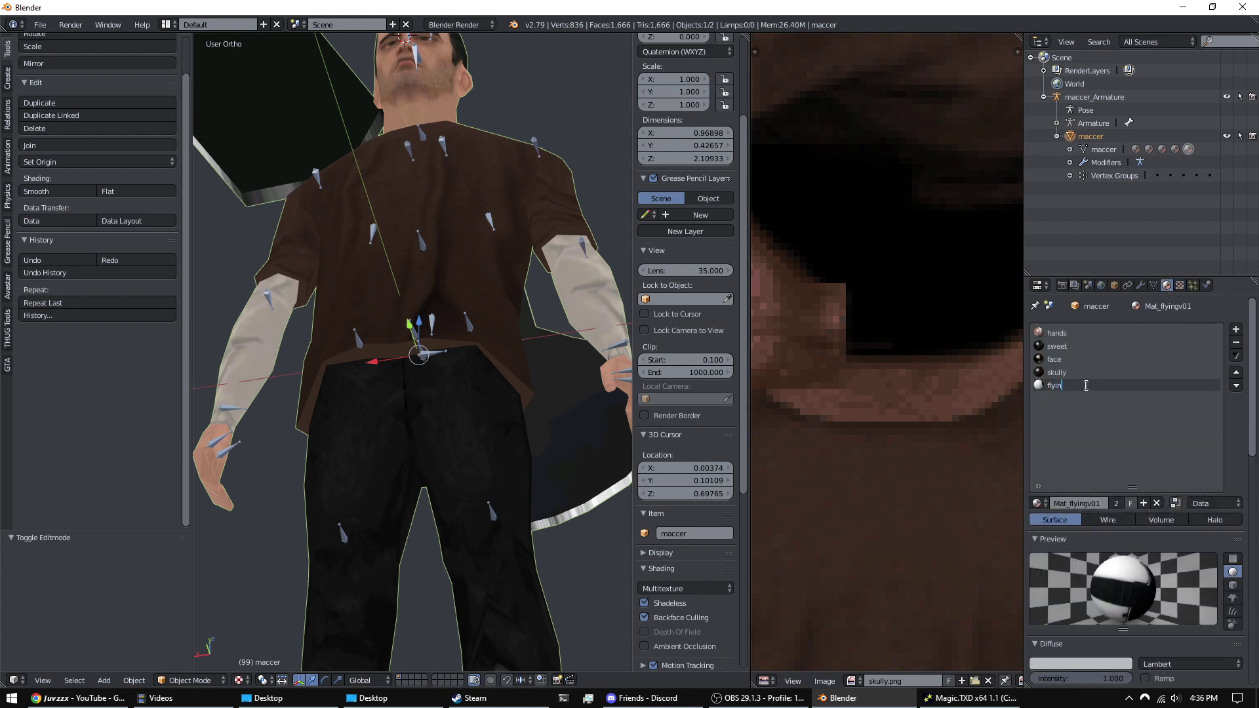
left_click(1179, 285)
left_click(1166, 285)
- Align the 3D view to the orthographic back view, enter edit mode on the maccer mesh, and clear the face selection
scroll(649, 292, "down", 1)
middle_click_drag(594, 299, 484, 422)
key("KP_1")
key("ctrl+KP_1")
key("Tab")
middle_click_drag(488, 396, 498, 274, "shift")
key("a")
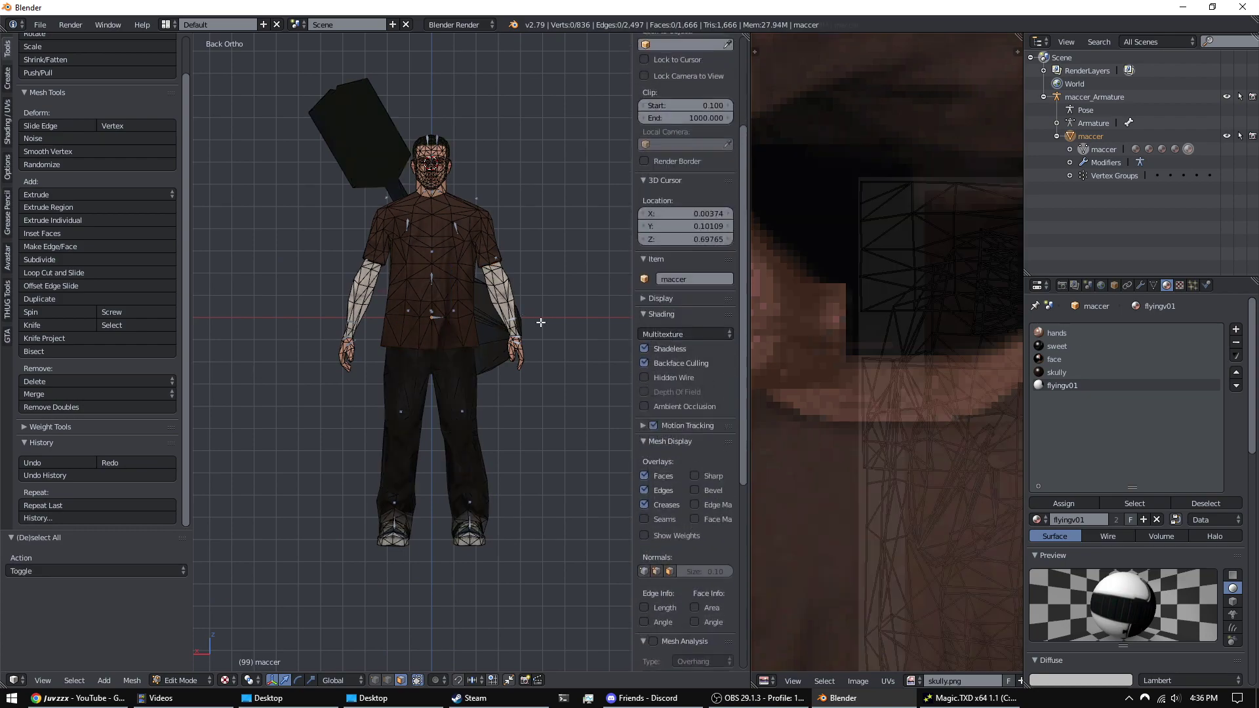
- Select the guitar's linked faces to show its texture in the image editor, clear the selection, and return the maccer mesh to object mode
key("a")
key("a")
key("a")
key("a")
key("a")
key("a")
middle_click_drag(522, 320, 394, 262)
right_click(369, 213)
key("l")
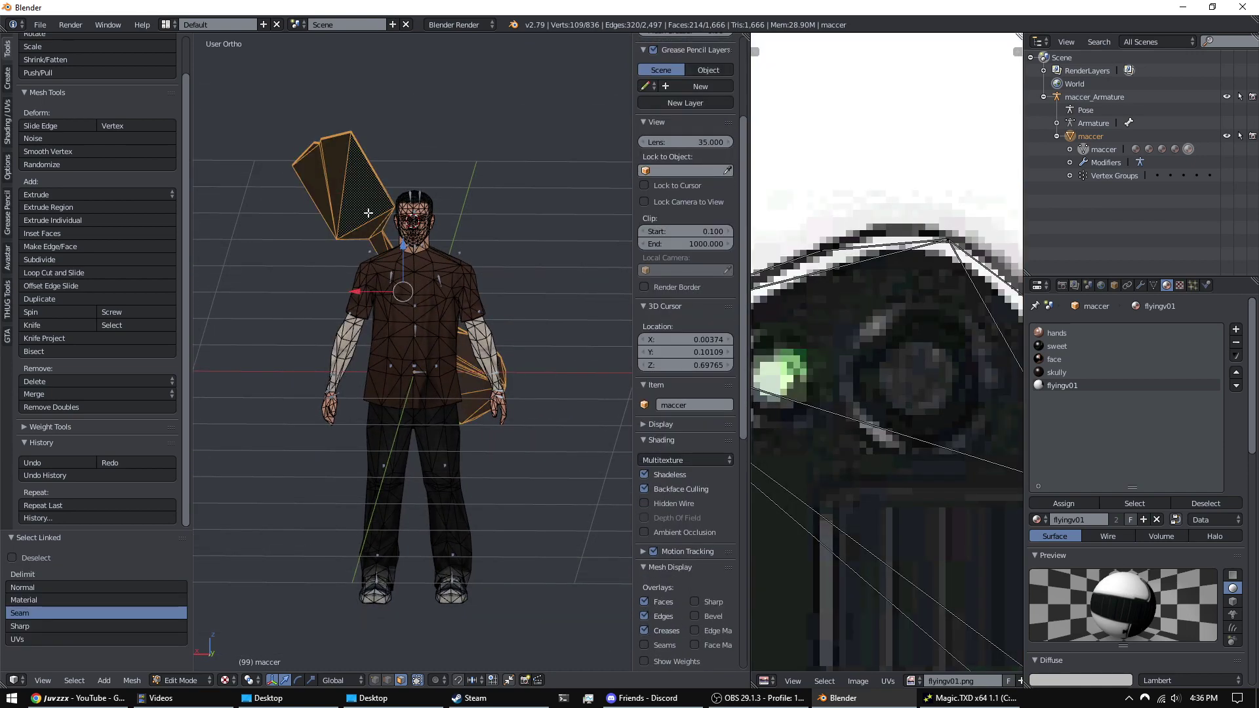
key("Tab")
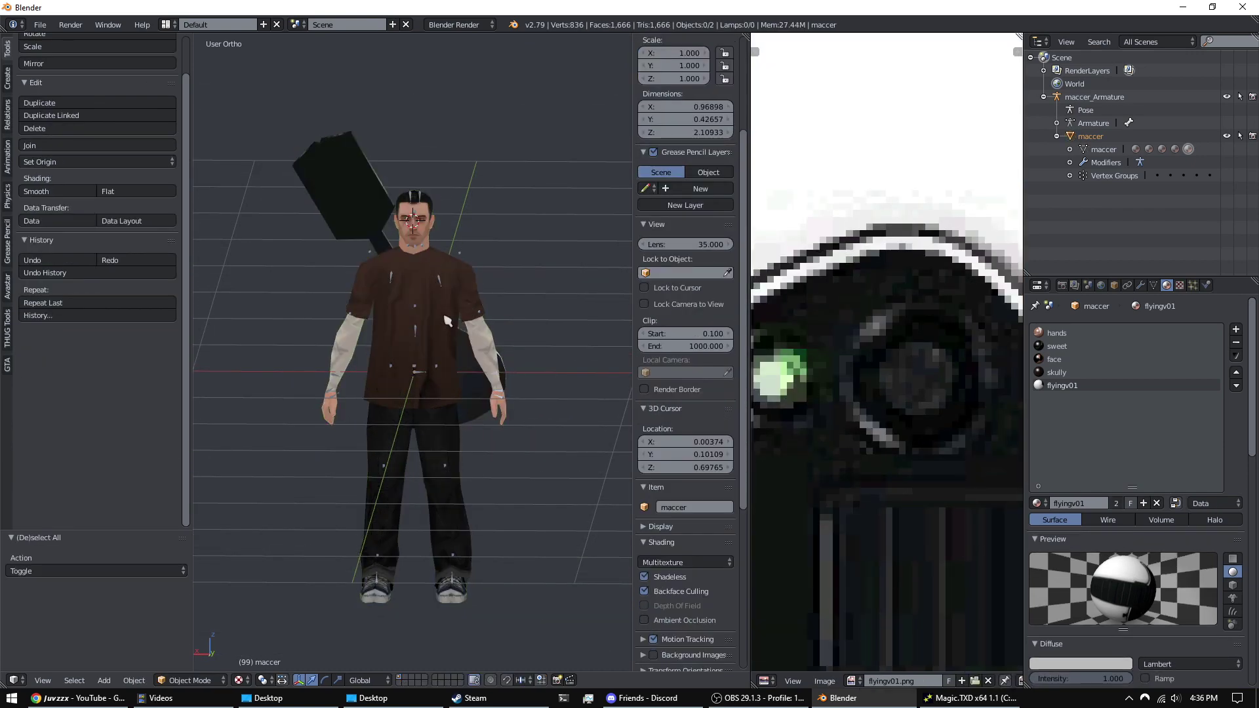
key("Tab")
key("a")
key("Tab")
- Inspect the full guitar texture image and how the guitar sits on the character's back and beside the body
middle_click_drag(410, 336, 464, 337)
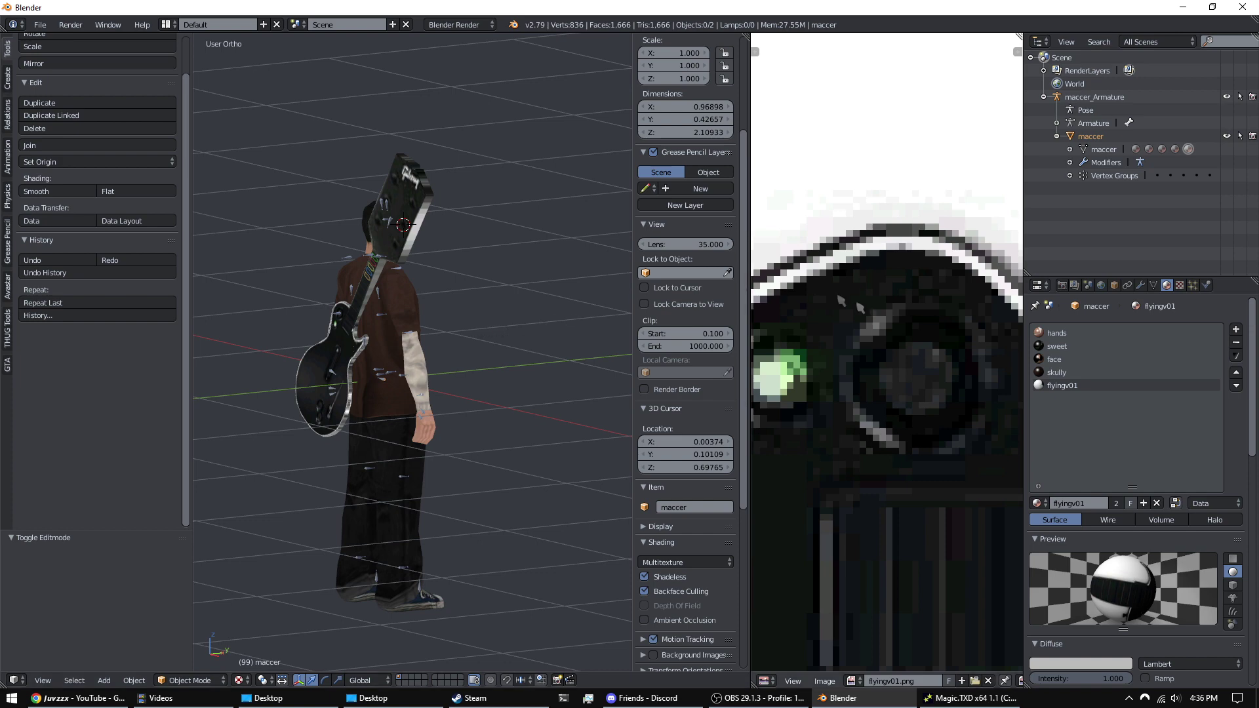
scroll(875, 357, "down", 10)
scroll(875, 357, "down", 4)
scroll(866, 361, "up", 3)
middle_click_drag(456, 331, 360, 333)
middle_click_drag(475, 300, 488, 241)
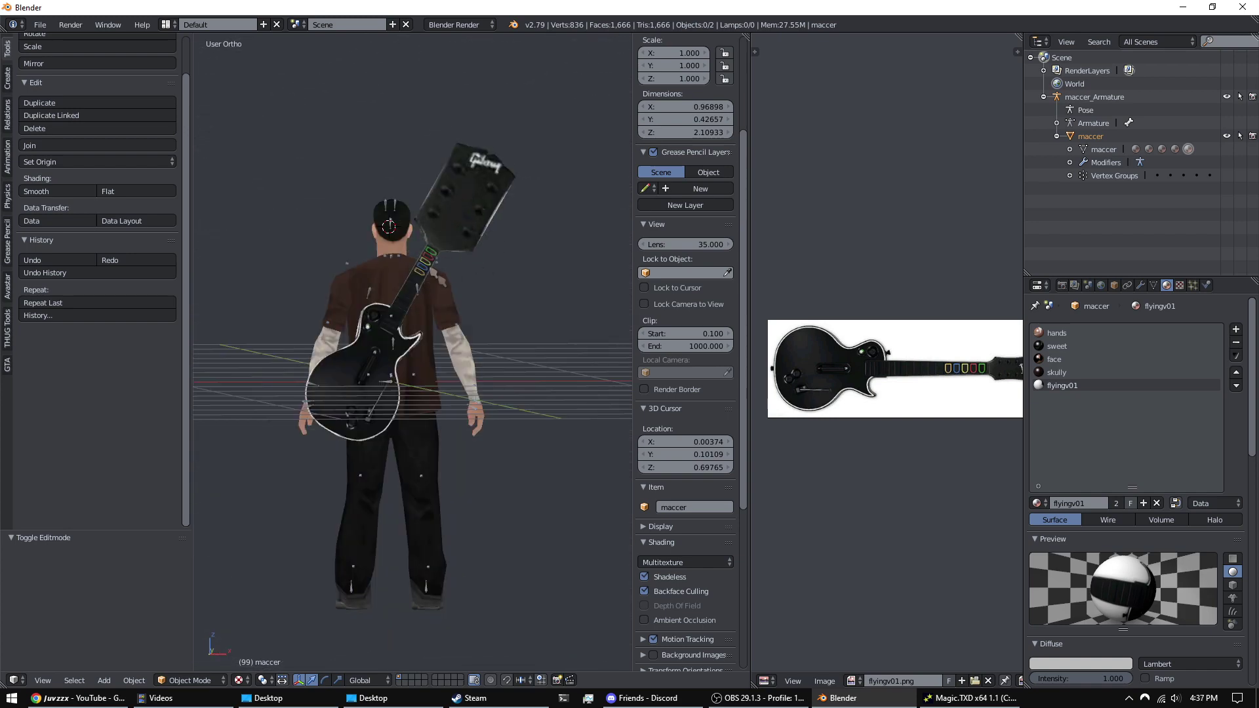
middle_click_drag(480, 240, 520, 451)
scroll(508, 299, "up", 3)
scroll(520, 451, "up", 3)
- Select maccer_Armature and switch it from object mode to pose mode
right_click(443, 319)
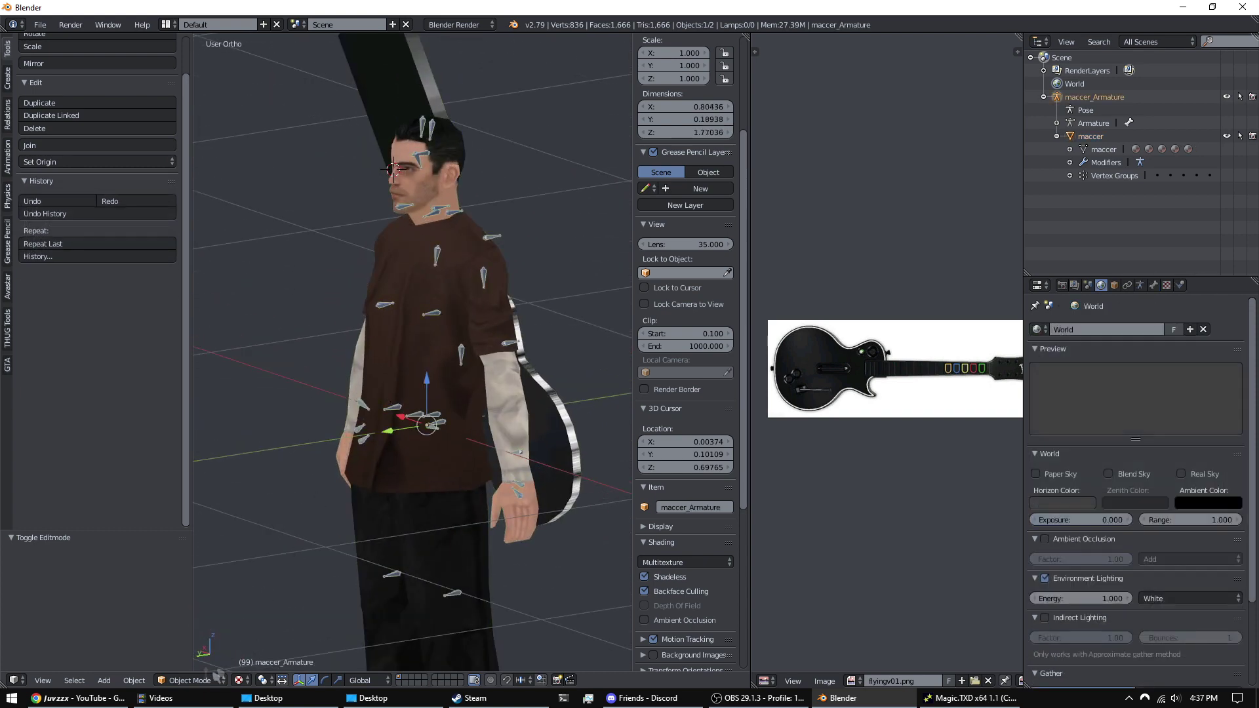
right_click(438, 319)
right_click(436, 318)
right_click(438, 314)
right_click(438, 312)
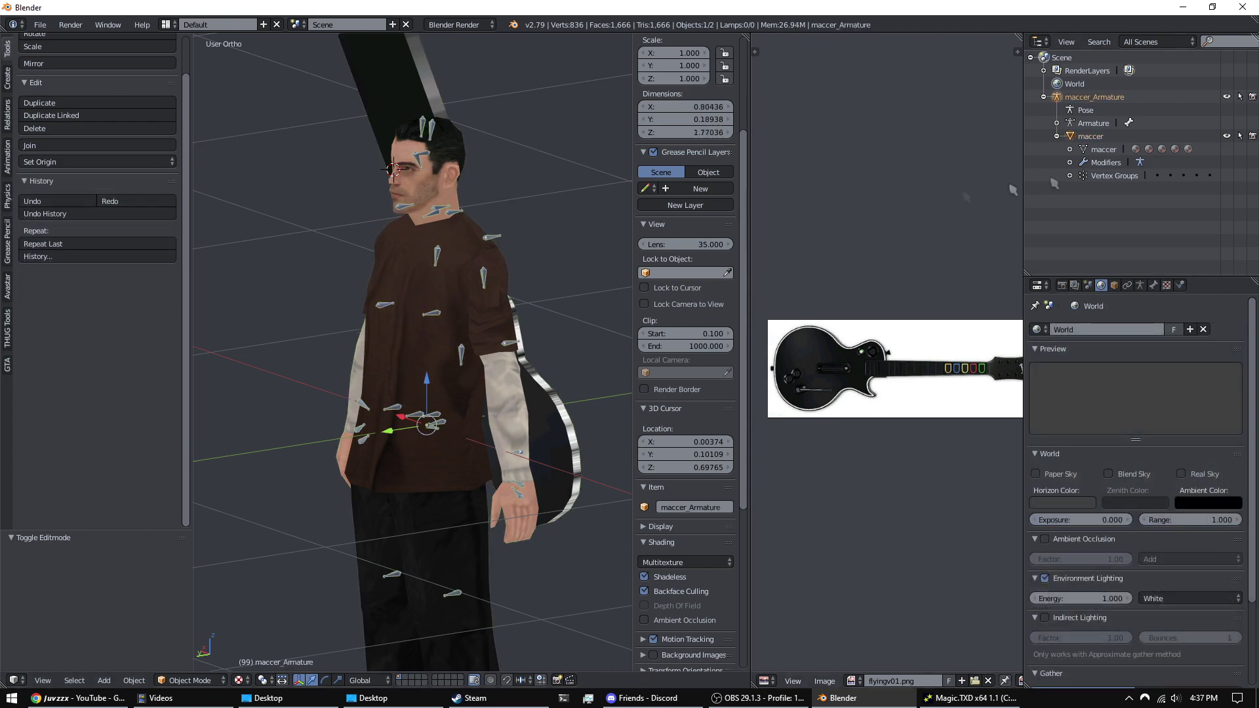
right_click(500, 244)
right_click(500, 244)
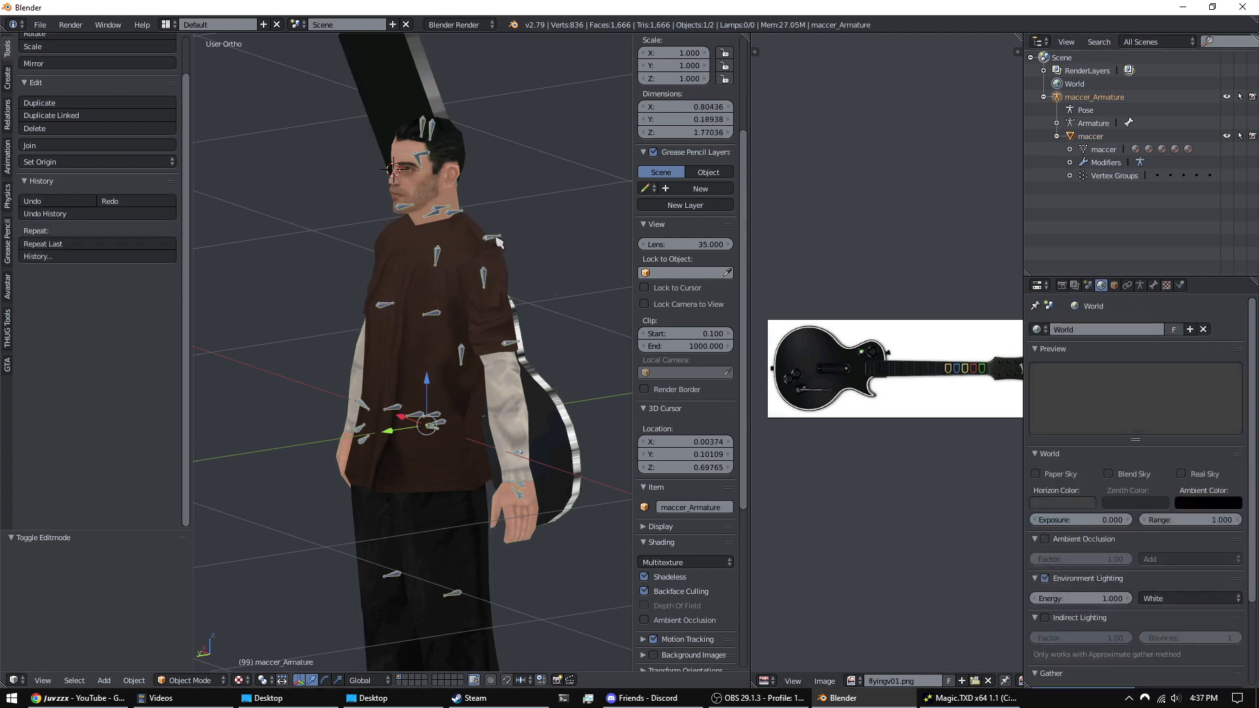
left_click(1089, 107)
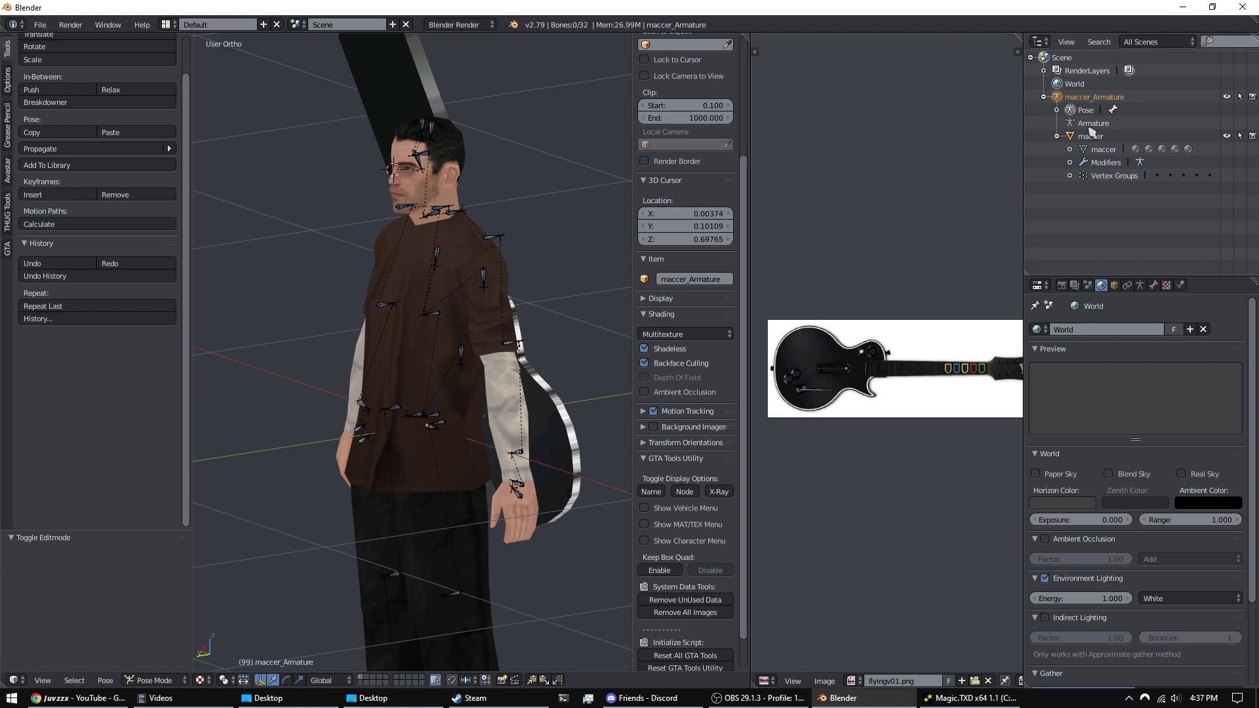
left_click(1090, 130)
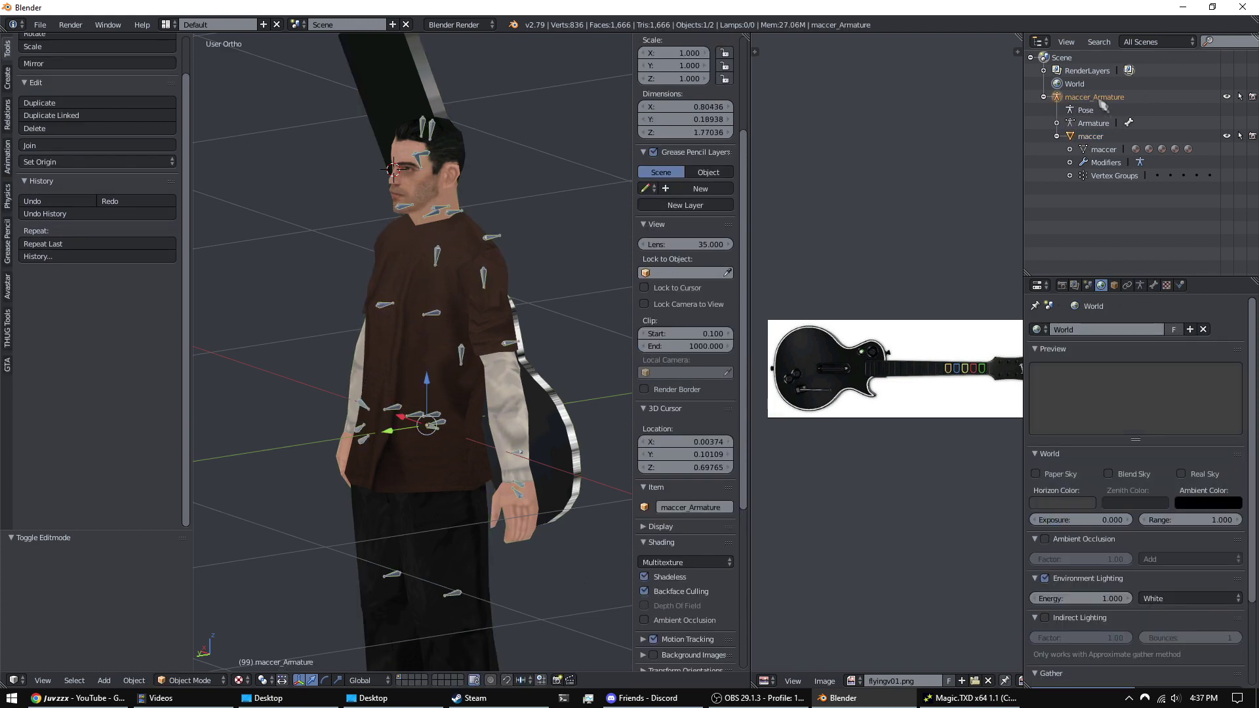
left_click(190, 680)
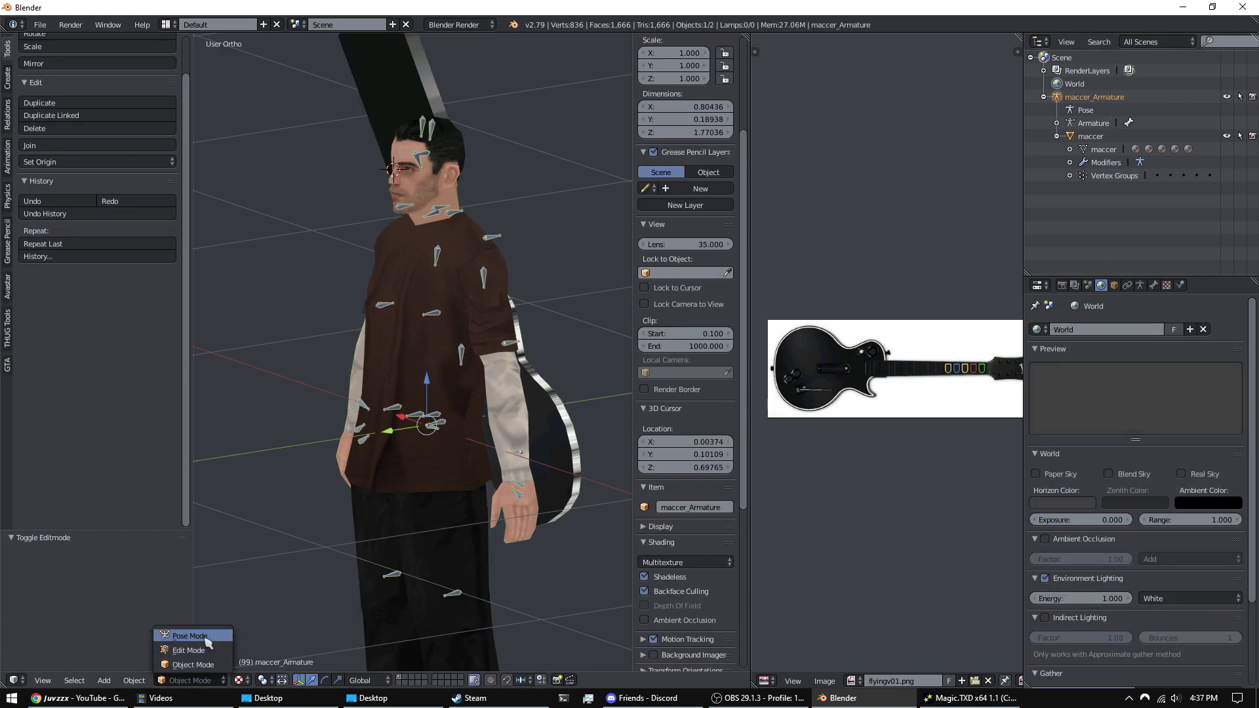
left_click(197, 637)
- Select the Spine 2 bone and test-rotate it in a side view, cancelling each rotation
right_click(440, 319)
middle_click_drag(439, 319, 407, 322)
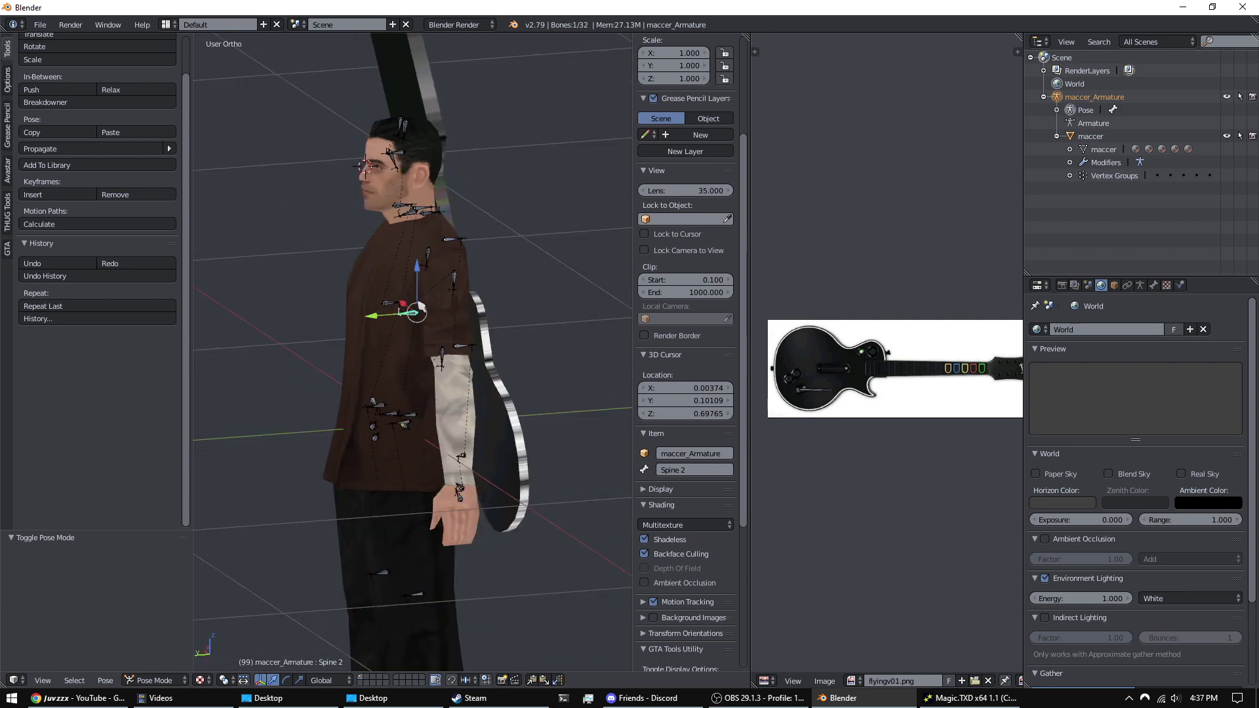
key("r")
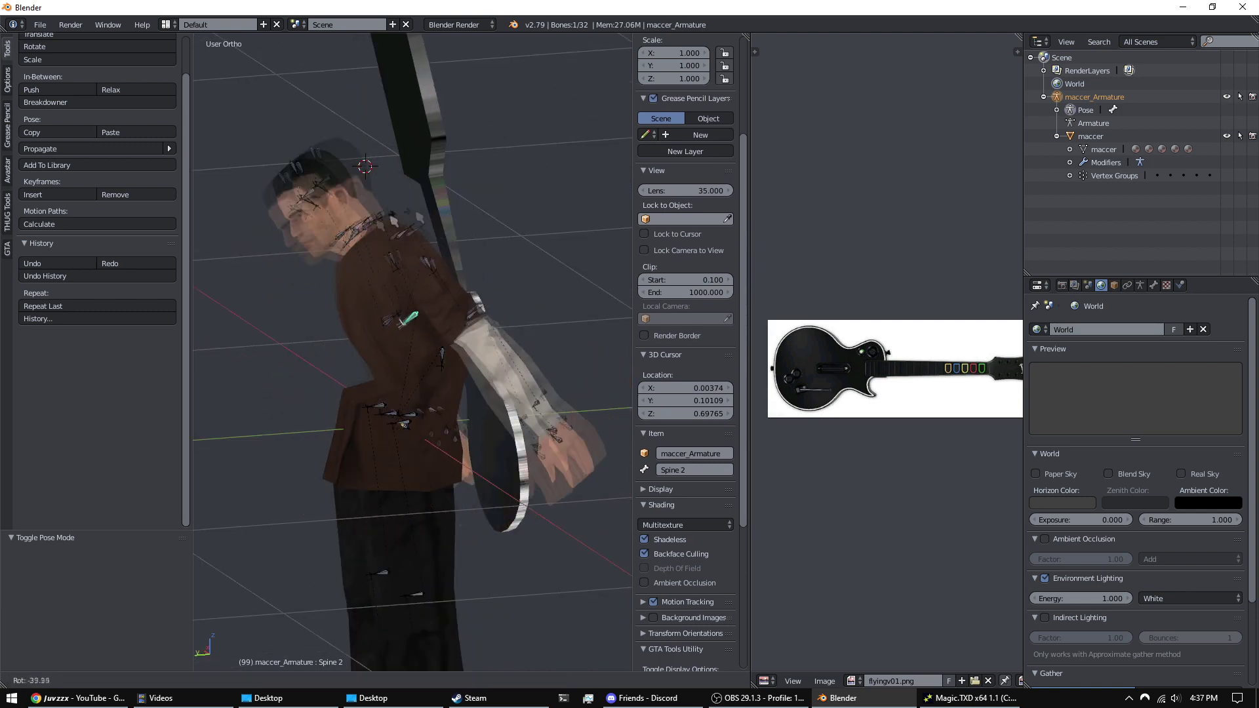
right_click(484, 210)
middle_click_drag(483, 210, 457, 202)
key("r")
right_click(474, 199)
key("r")
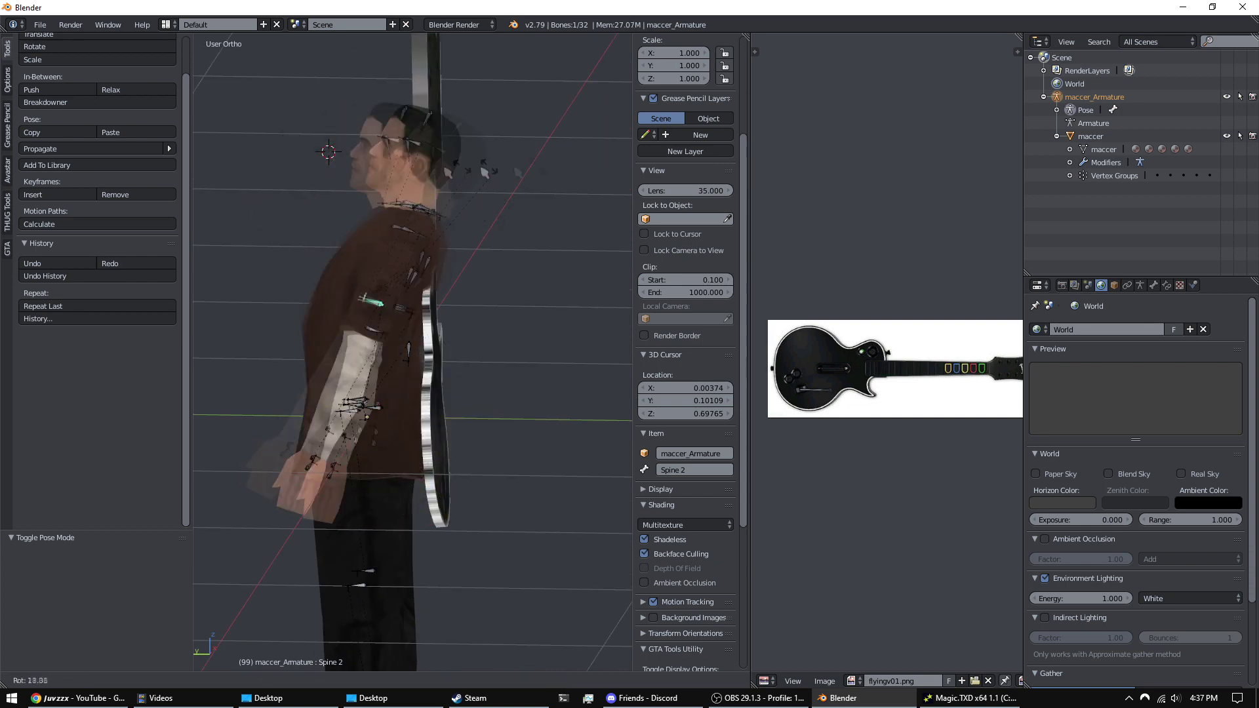
right_click(471, 170)
- Try rotating the Belly bone, cancel the rotation, and reselect the Spine 2 bone
right_click(385, 302)
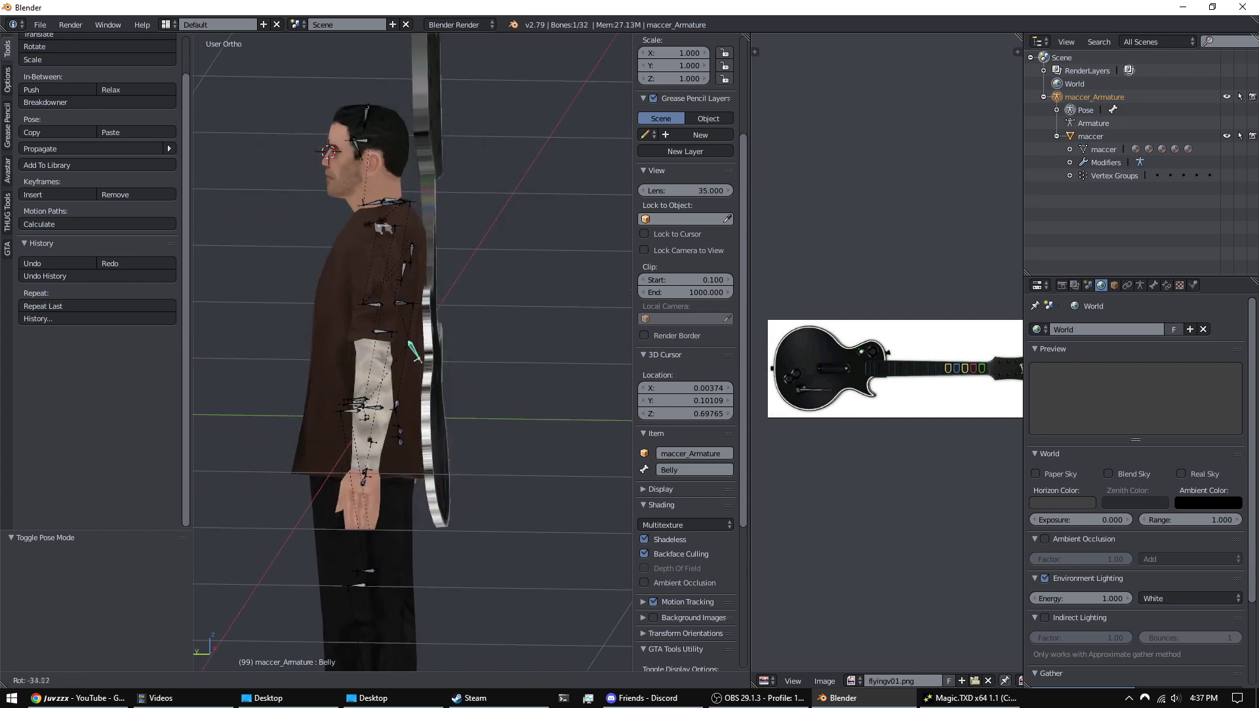
key("r")
right_click(435, 234)
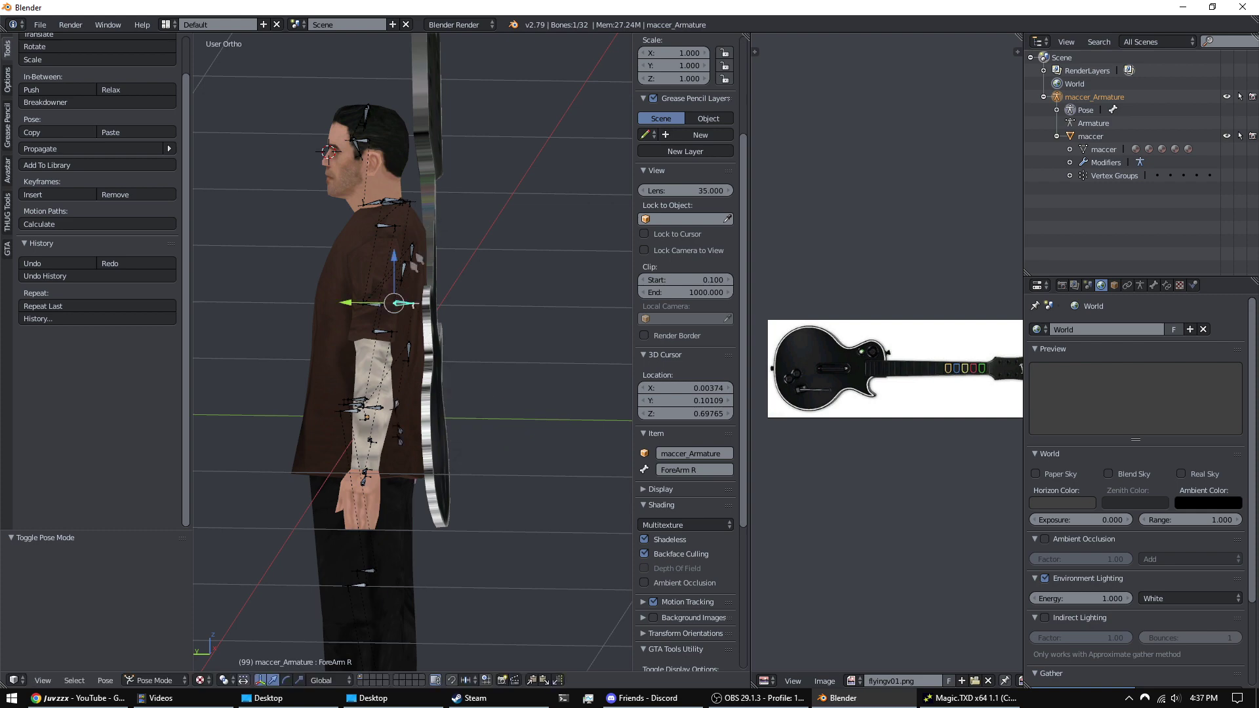
middle_click_drag(404, 279, 505, 276)
middle_click_drag(458, 313, 444, 237)
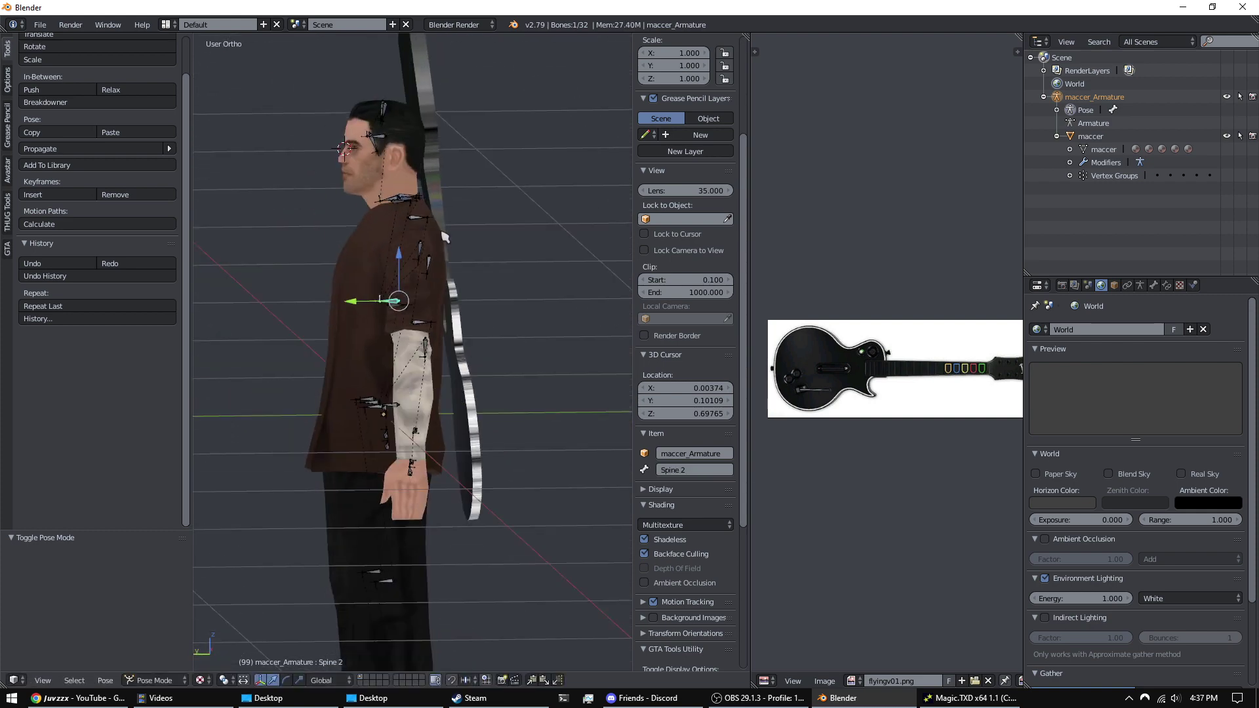
- Align to the orthographic right view and test-rotate Spine 2 there, cancelling each rotation
key("KP_1")
key("ctrl+KP_1")
key("KP_1")
key("KP_3")
key("r")
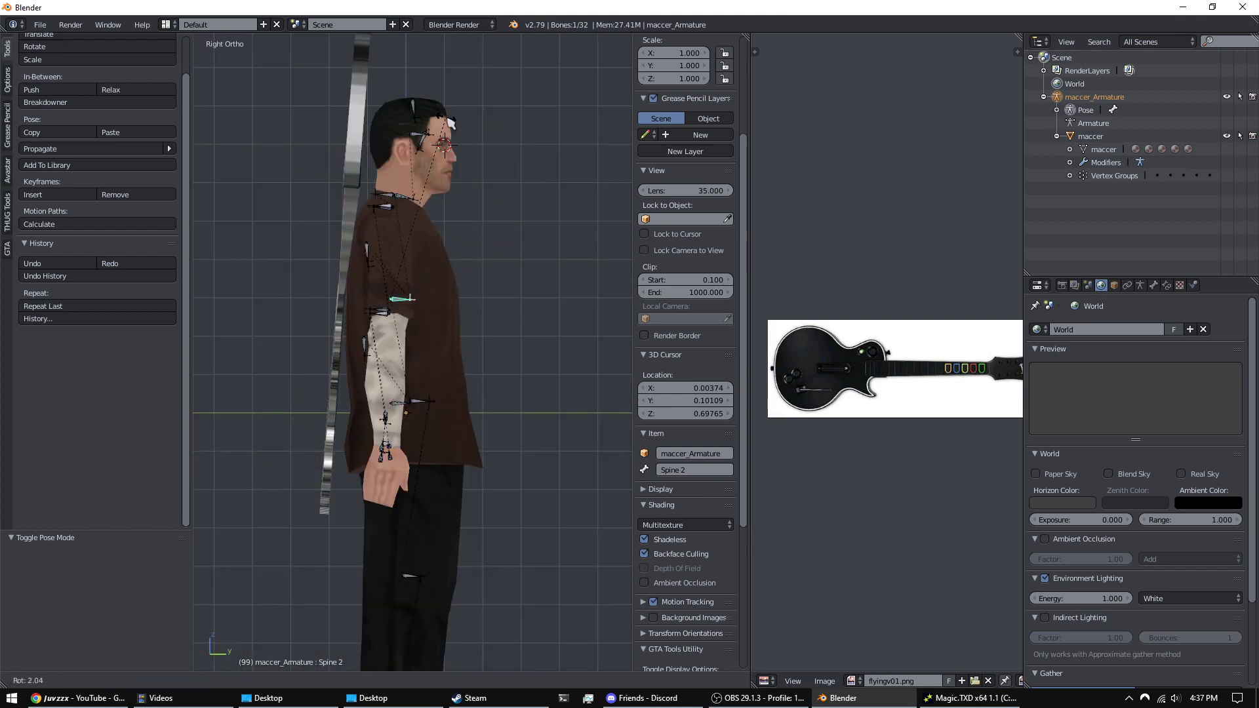
key("Escape")
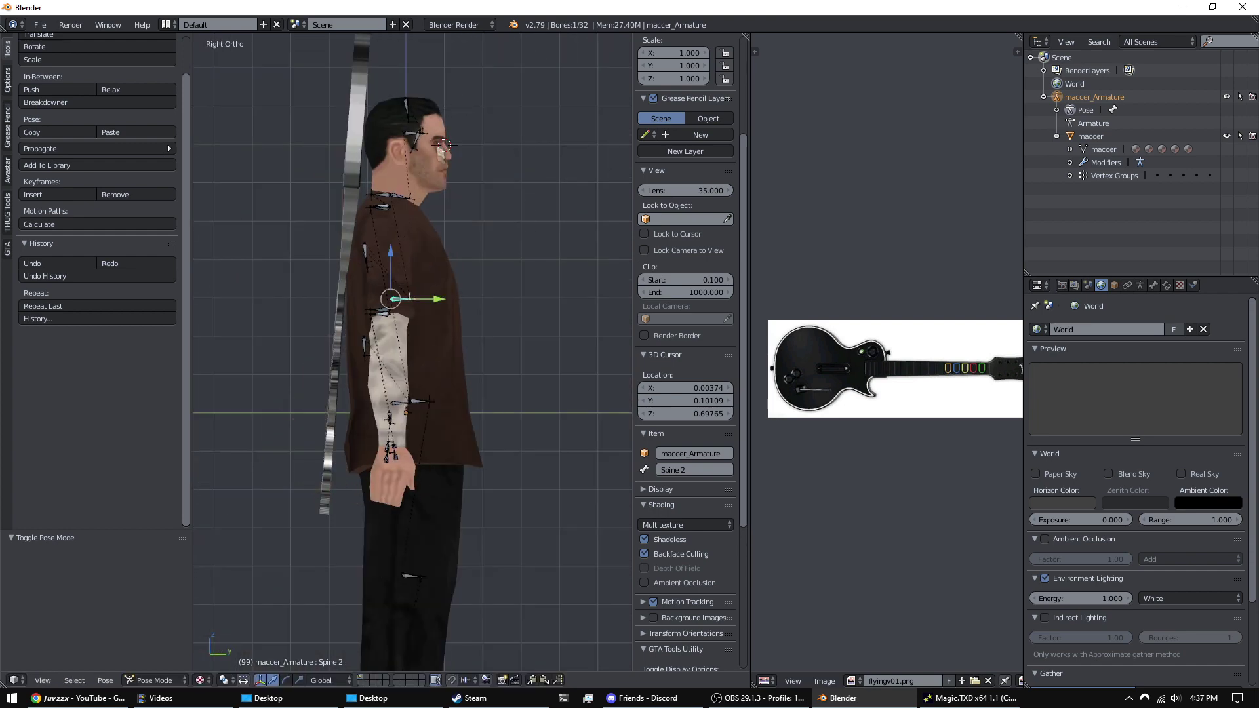
key("r")
key("Escape")
- Rotate Spine 2 from the opposite side to check the guitar against the body, and undo the rotation
middle_click_drag(432, 154, 262, 213)
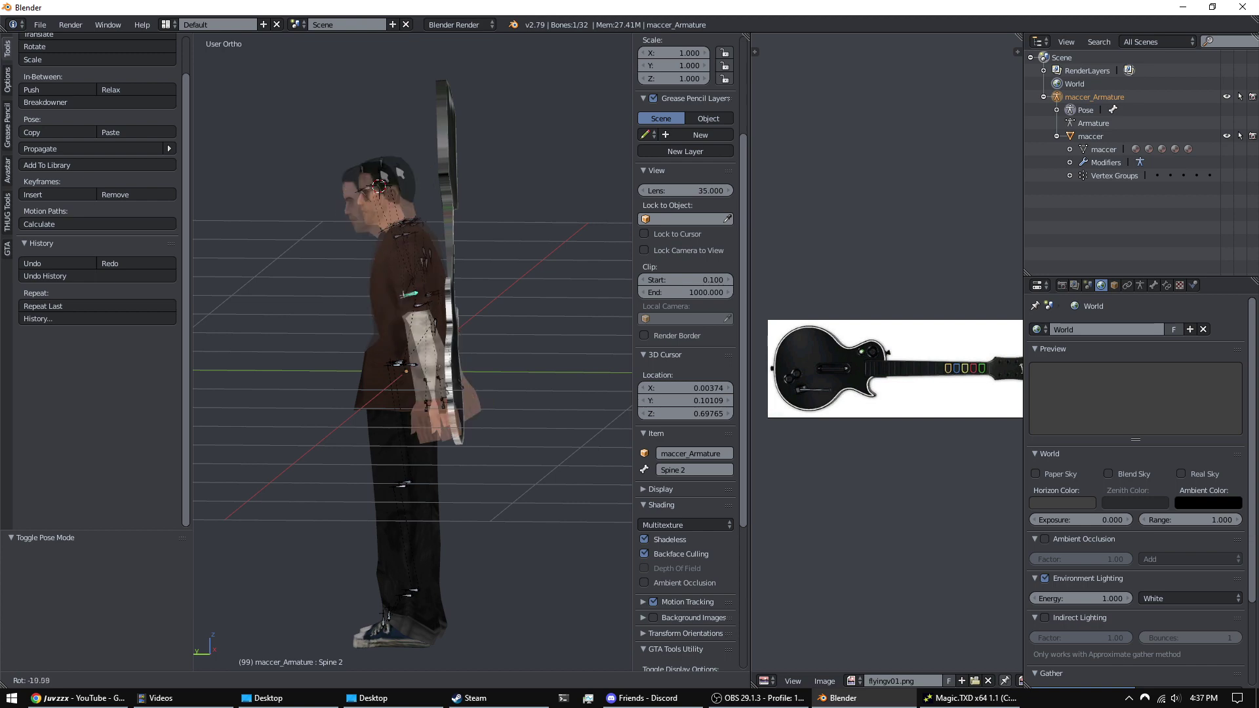
right_click(422, 164)
middle_click_drag(421, 166, 429, 167)
key("r")
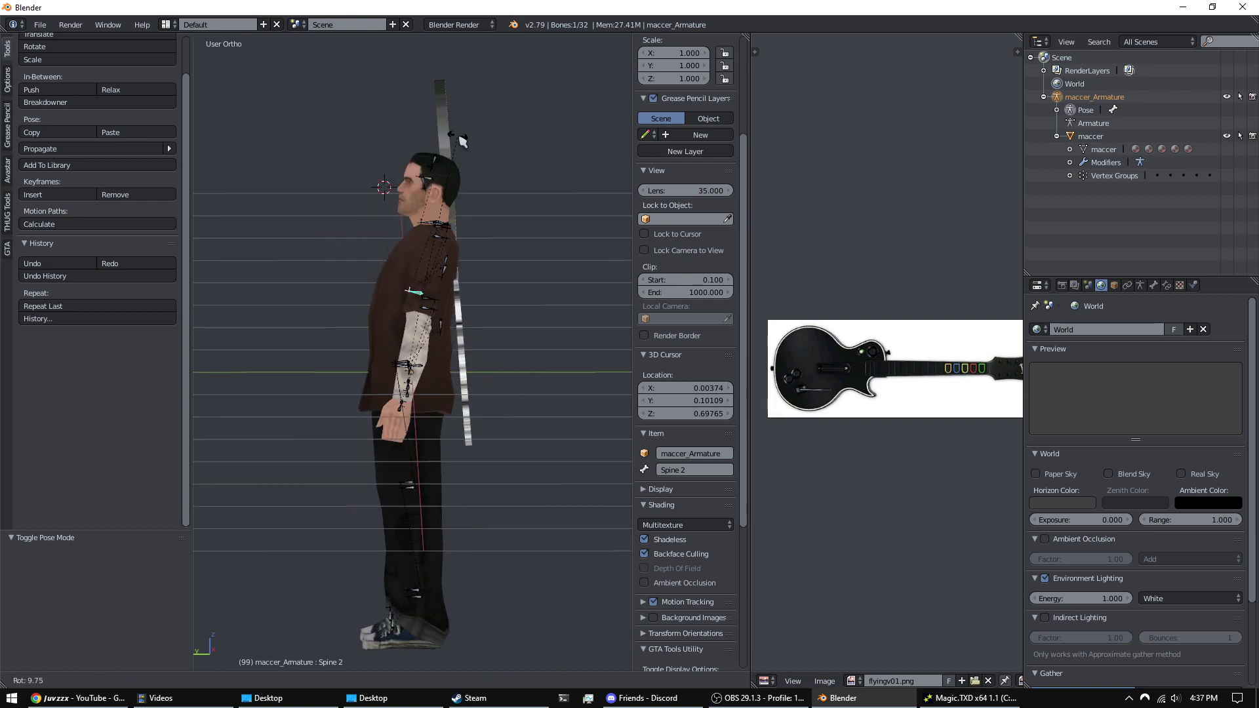
left_click(327, 165)
middle_click_drag(469, 219, 510, 387)
scroll(385, 256, "up", 4)
key("ctrl+z")
scroll(458, 262, "down", 3)
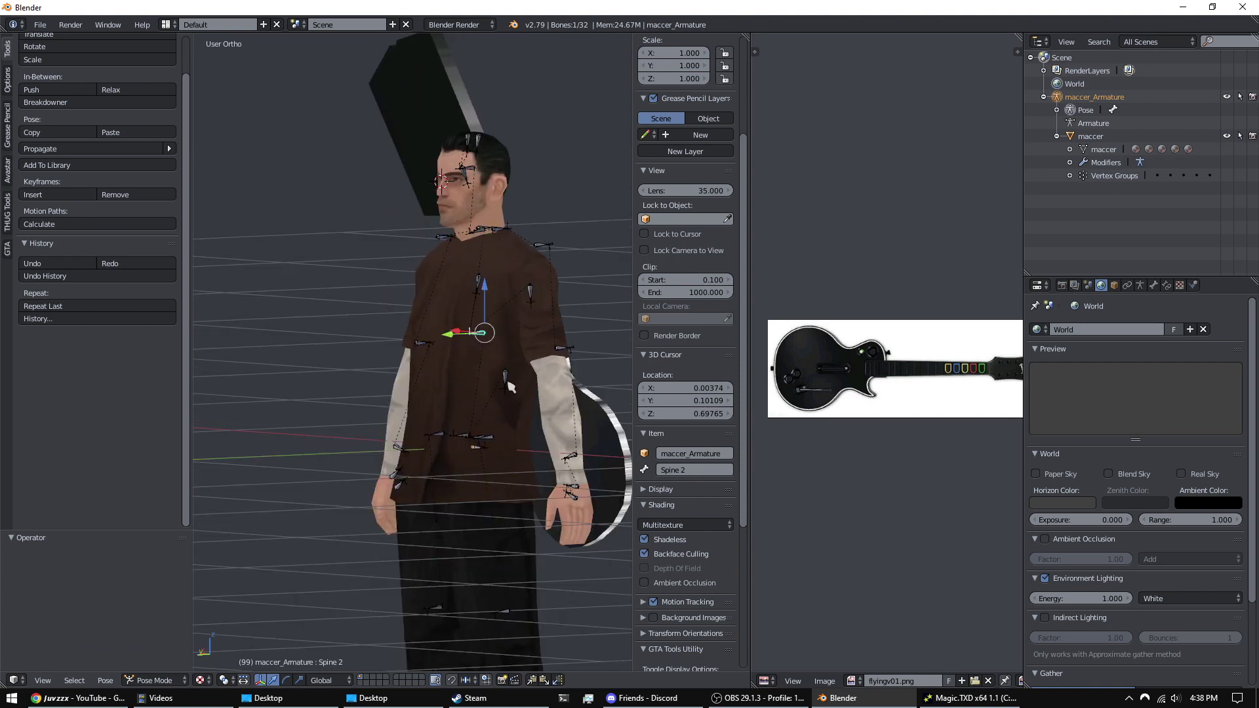
- Select the Spine 1 bone near the pelvis and test-rotate the upper body forward, cancelling the rotation
middle_click_drag(476, 448, 551, 355)
right_click(481, 339)
right_click(509, 357)
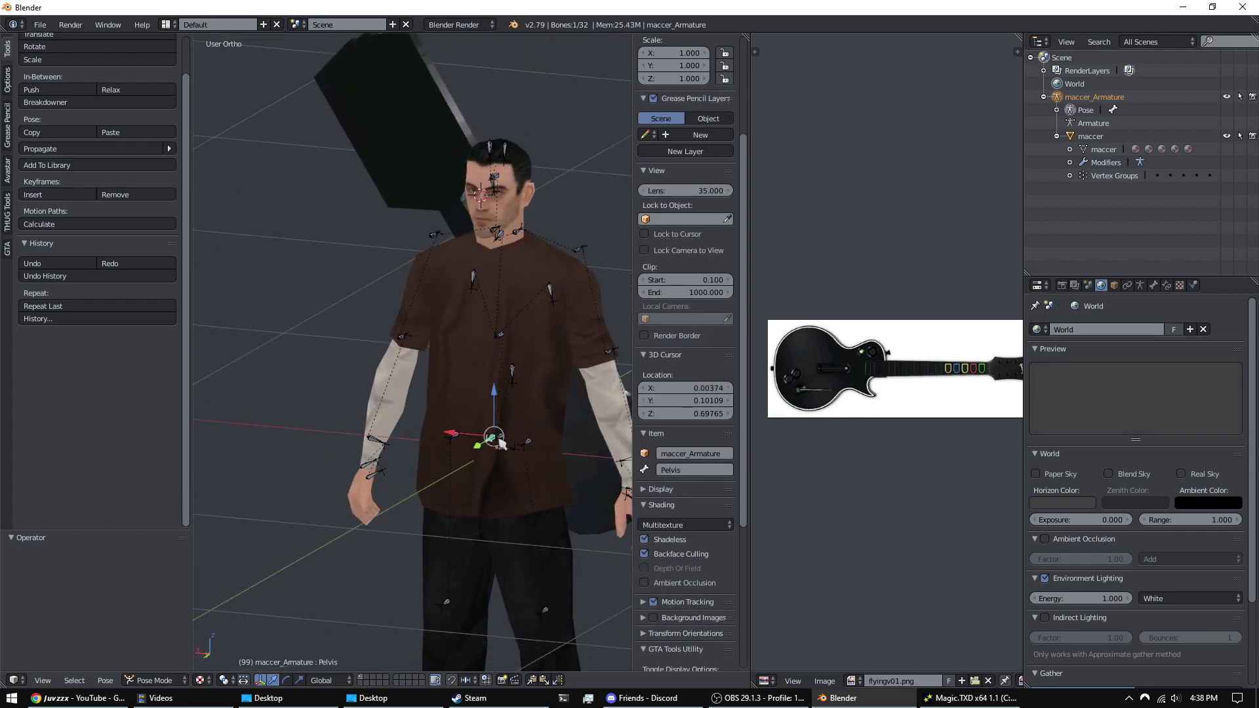
middle_click_drag(505, 444, 449, 448)
key("r")
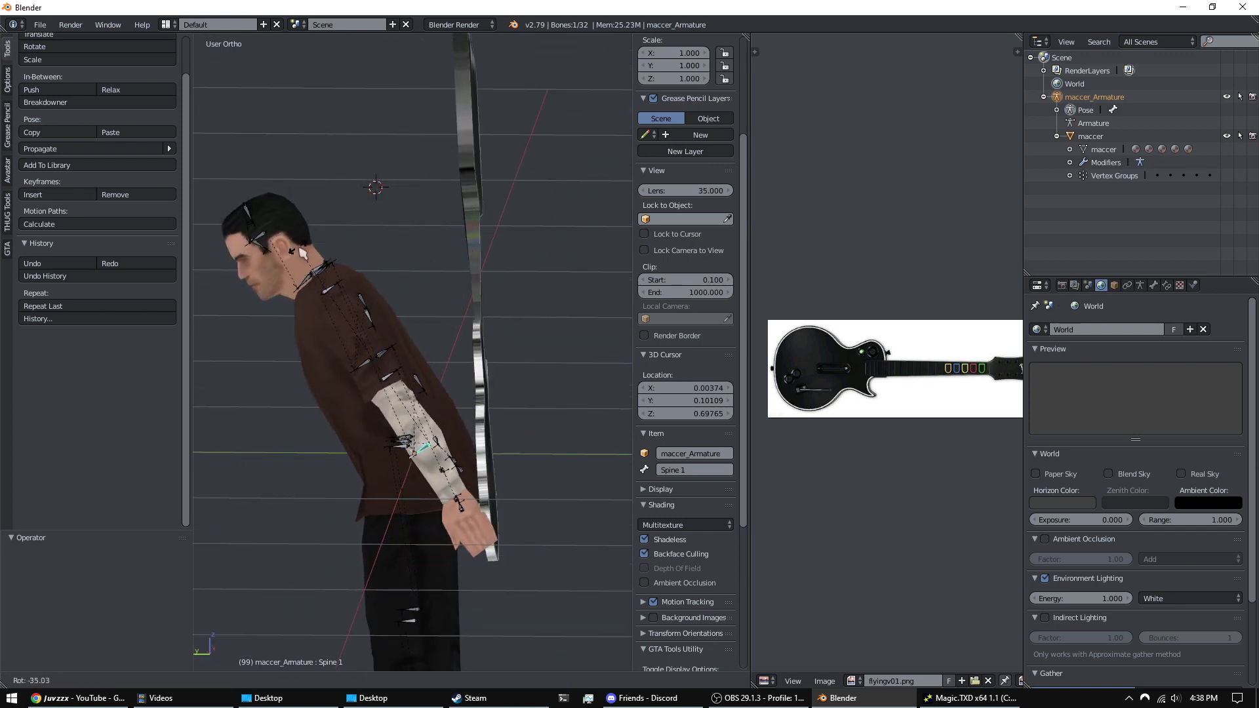
key("Escape")
- Return to the orthographic right view and test a slight Spine 2 rotation, cancelling it
key("KP_3")
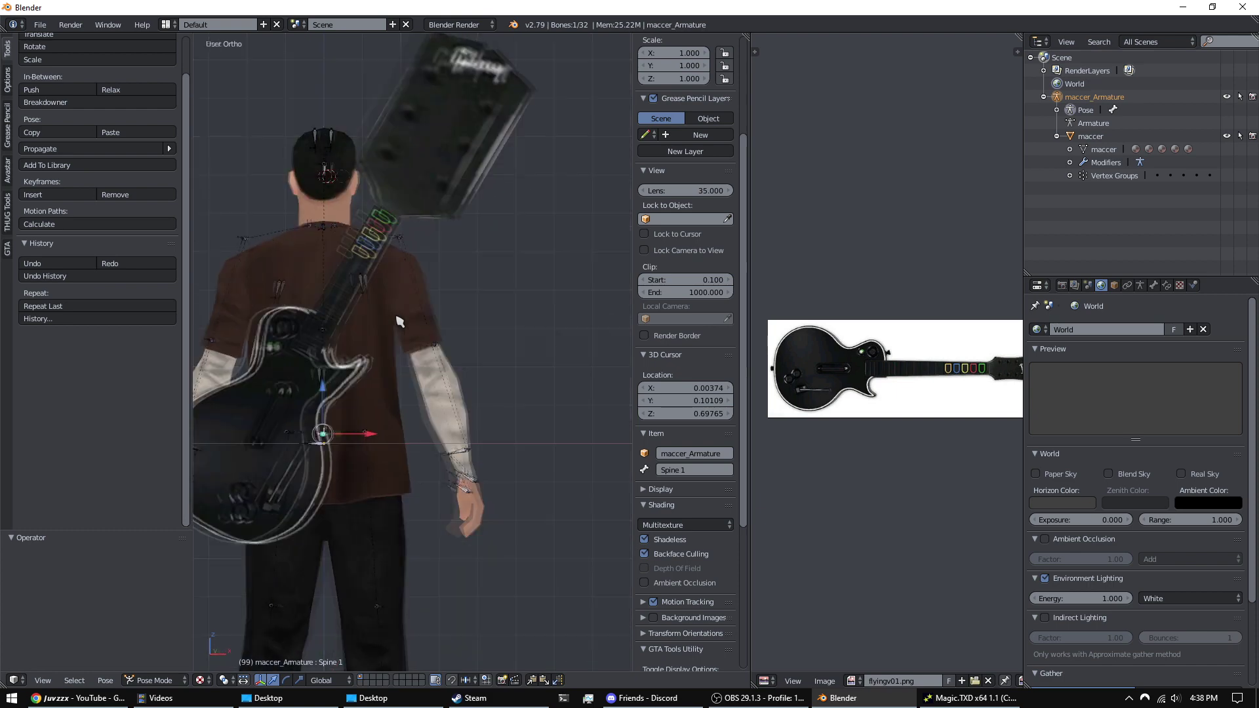
key("r")
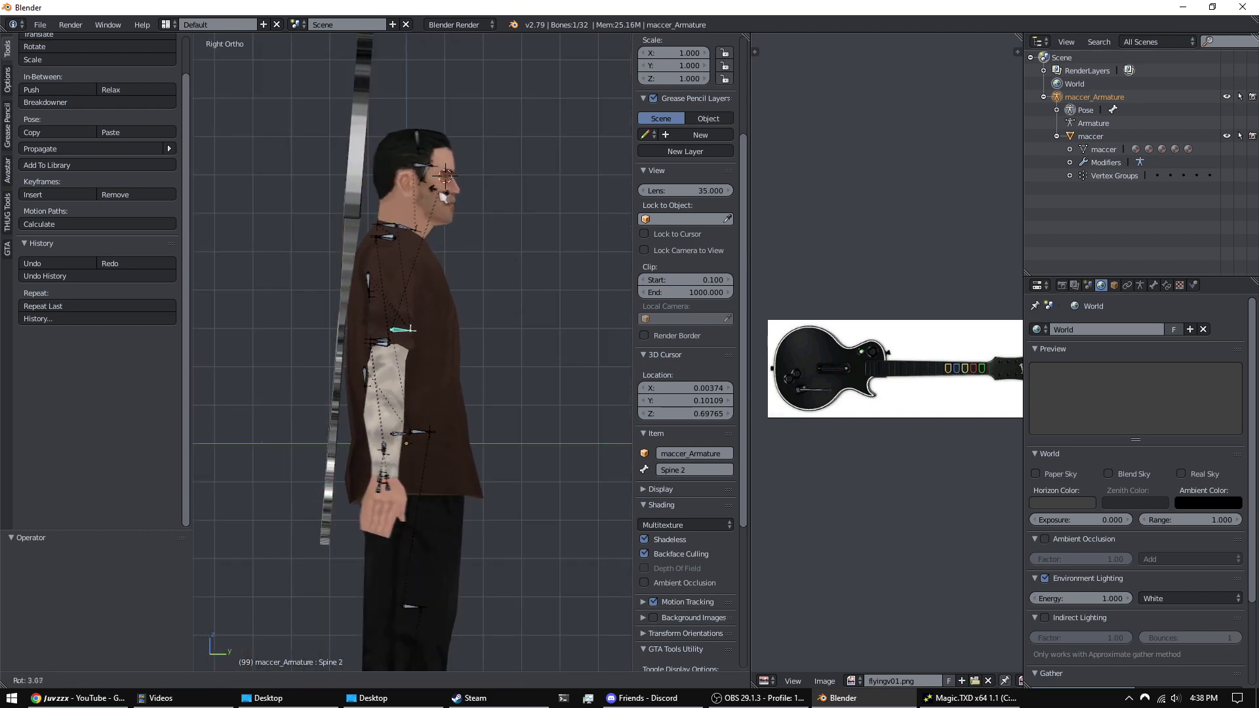
key("Escape")
- Rotate Spine 1 forward by 31.7° and undo it, and try rotating the Breast L bone, cancelling that rotation
right_click(414, 419)
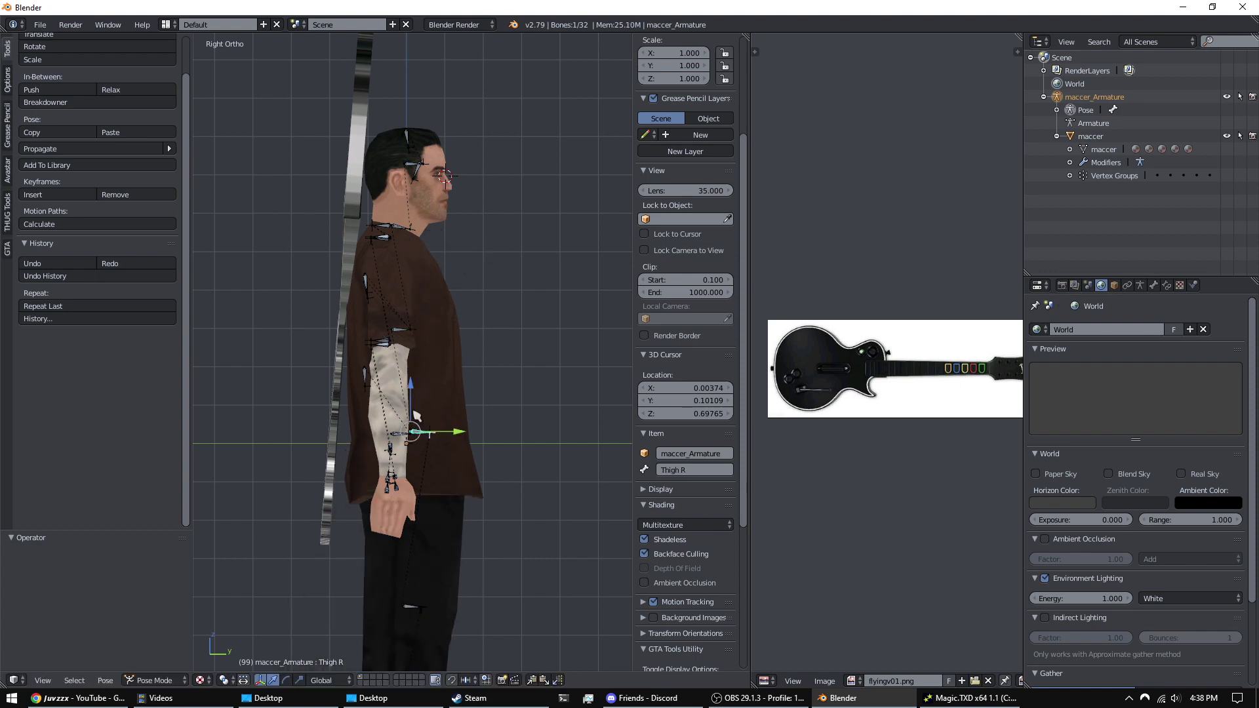
middle_click_drag(426, 434, 446, 282)
key("r")
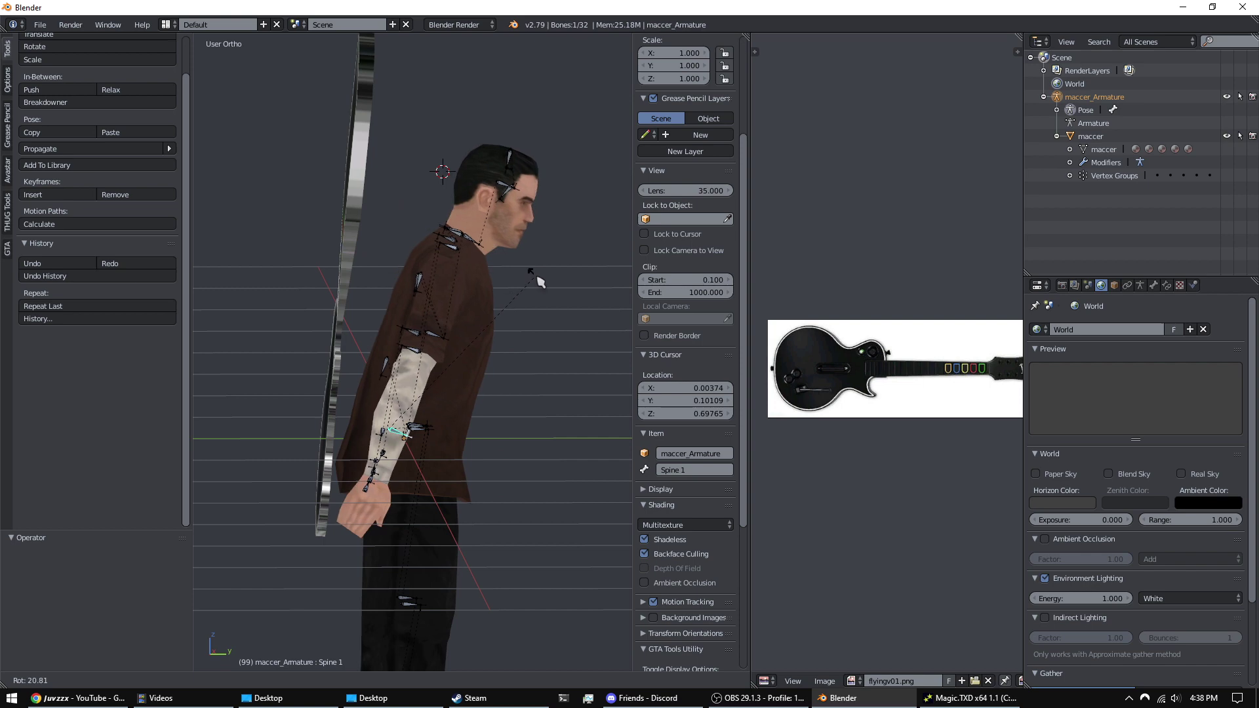
left_click(590, 307)
middle_click_drag(592, 309, 365, 297)
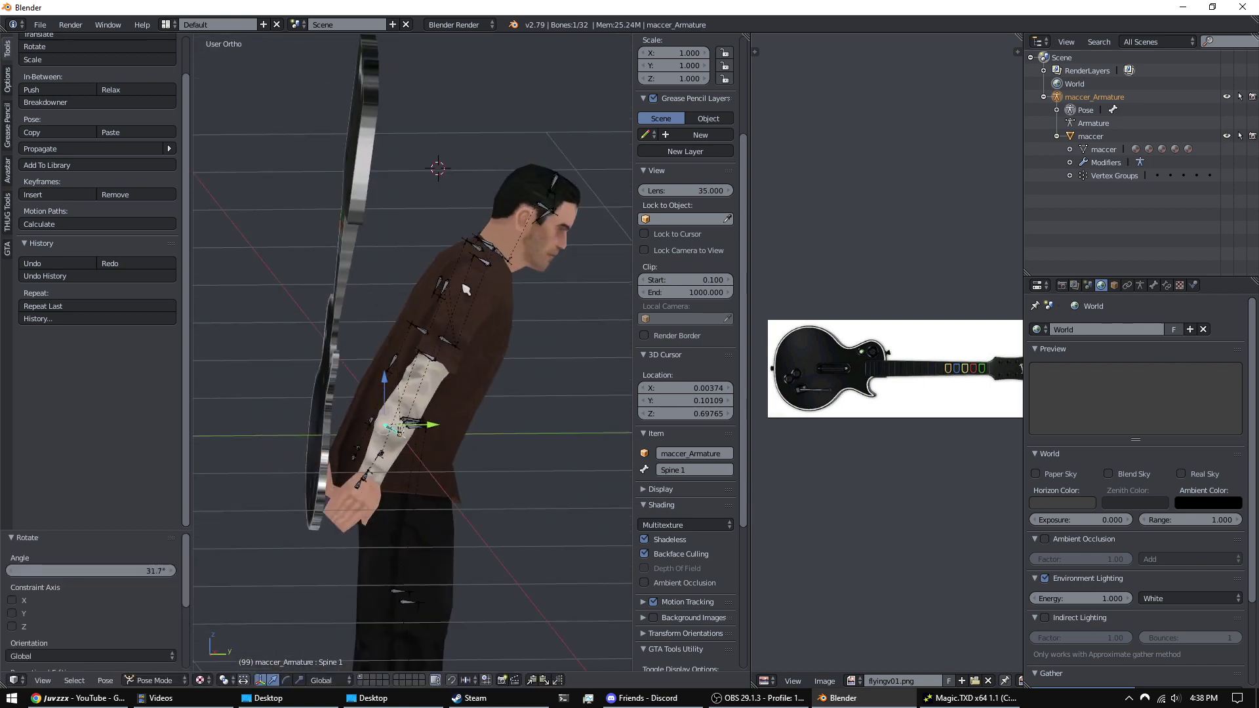
key("ctrl+z")
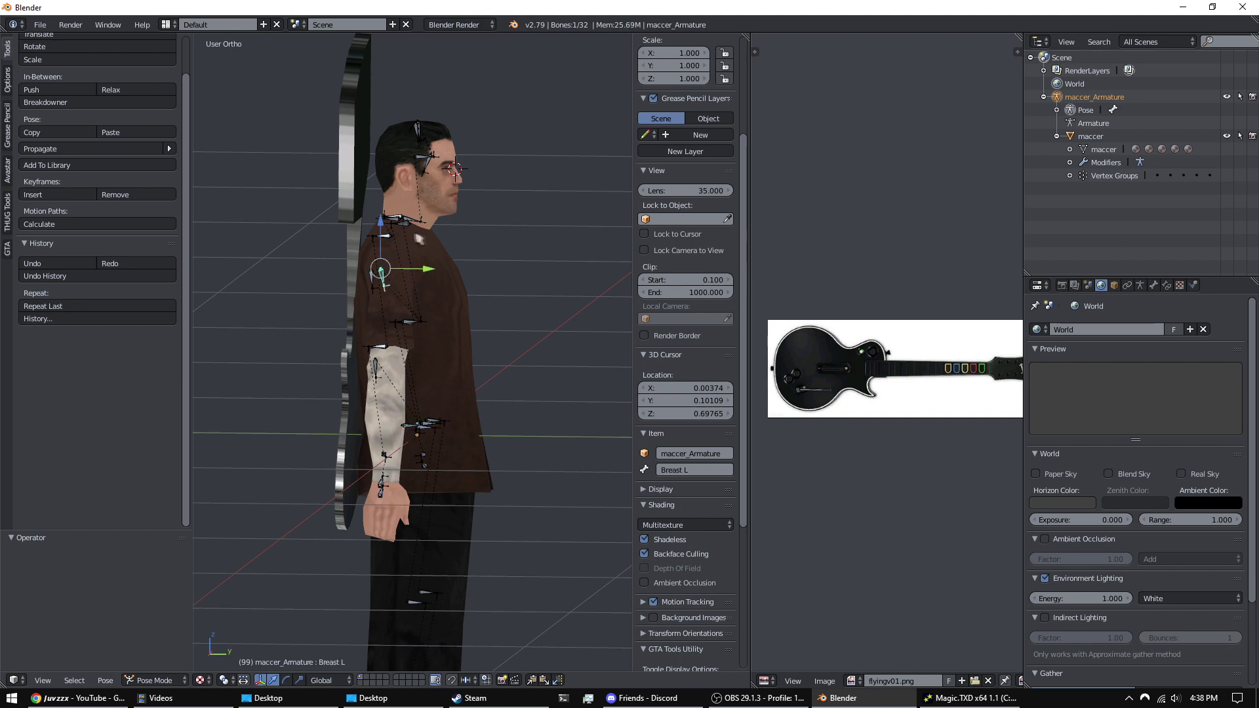
key("r")
right_click(348, 219)
- Select the maccer mesh and switch it to weight paint mode to show the Spine 2 weights from the front
right_click(348, 219)
middle_click_drag(528, 245, 391, 247)
scroll(392, 247, "down", 2)
scroll(393, 251, "up", 4)
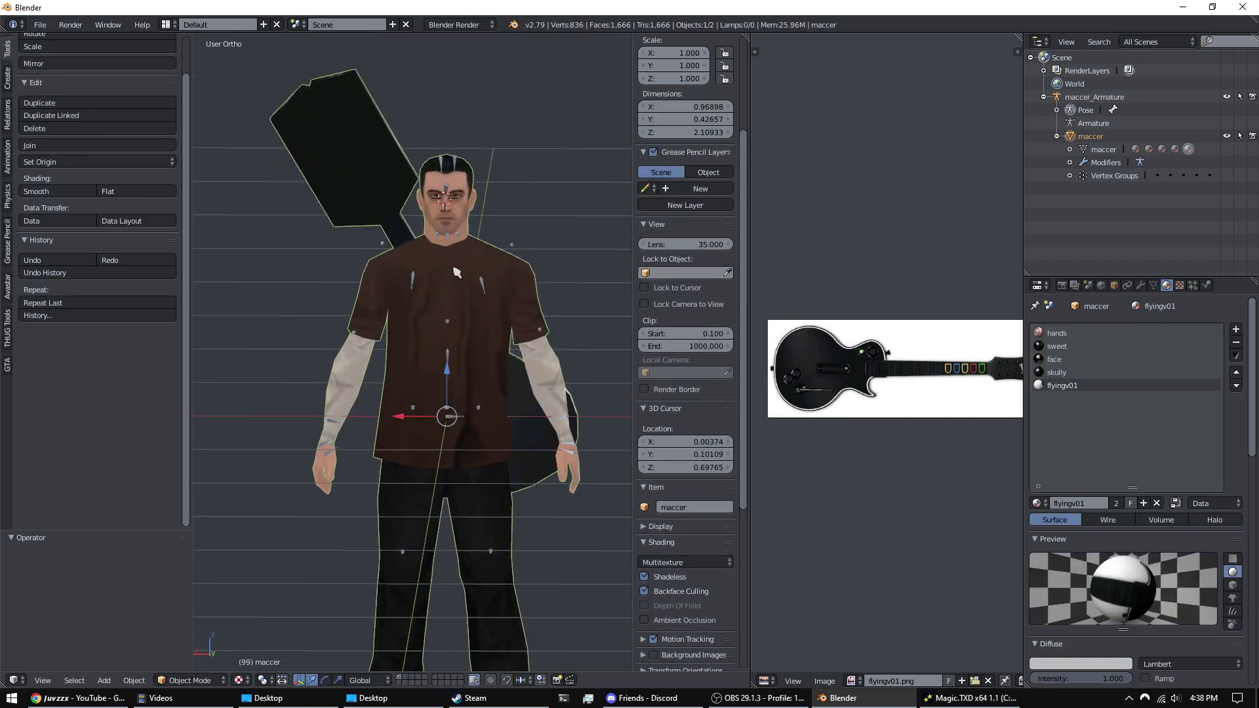
middle_click_drag(403, 279, 403, 271)
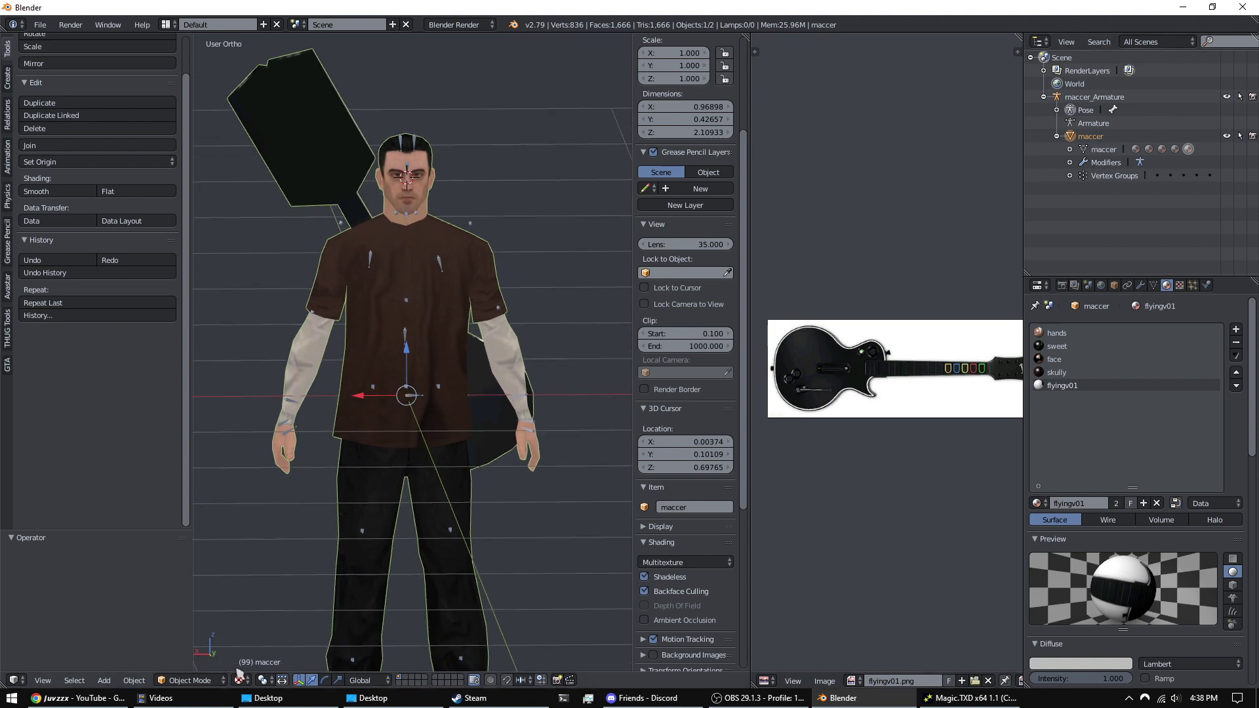
left_click(190, 680)
left_click(190, 607)
mouse_move(367, 295)
middle_mouse_down()
mouse_move(522, 292)
mouse_move(433, 304)
mouse_move(439, 261)
middle_mouse_up()
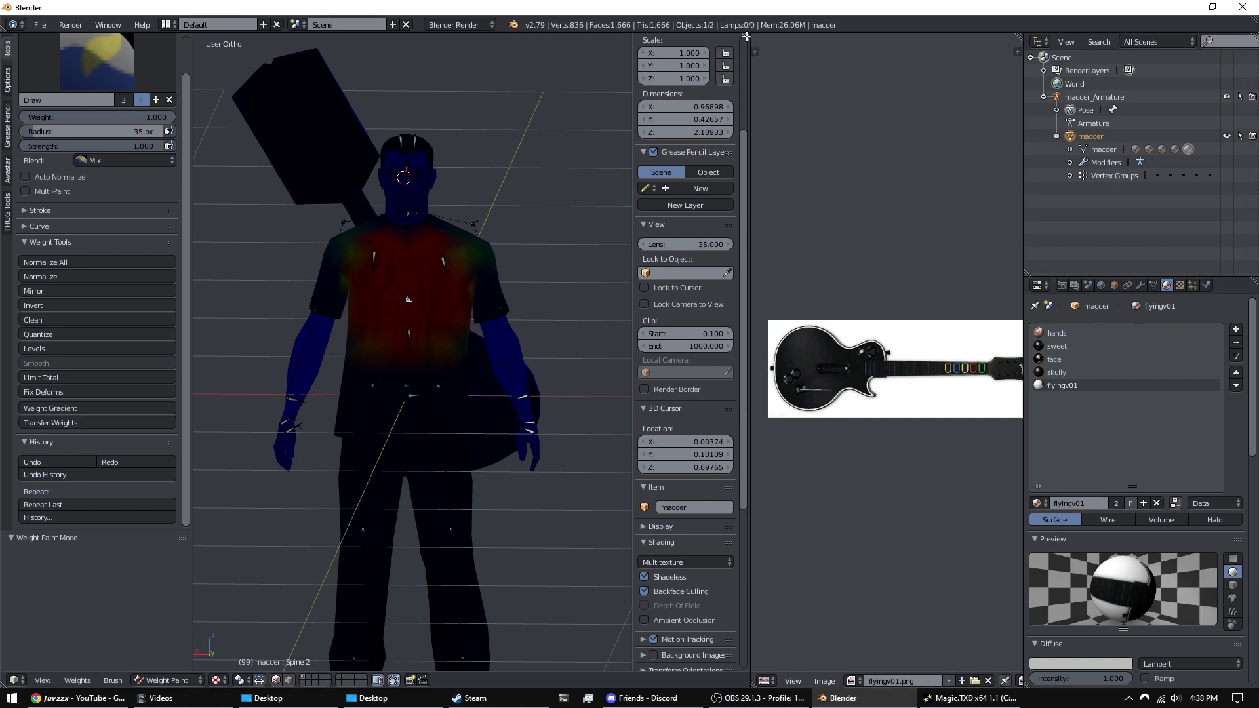
- Join the image editor area into the 3D view so the weight-painted character has the full width, and frame the whole body
mouse_move(750, 36)
left_mouse_down()
mouse_move(790, 41)
mouse_move(748, 34)
left_mouse_up()
key("Escape")
left_click_drag(747, 36, 760, 35)
left_click_drag(981, 55, 987, 60)
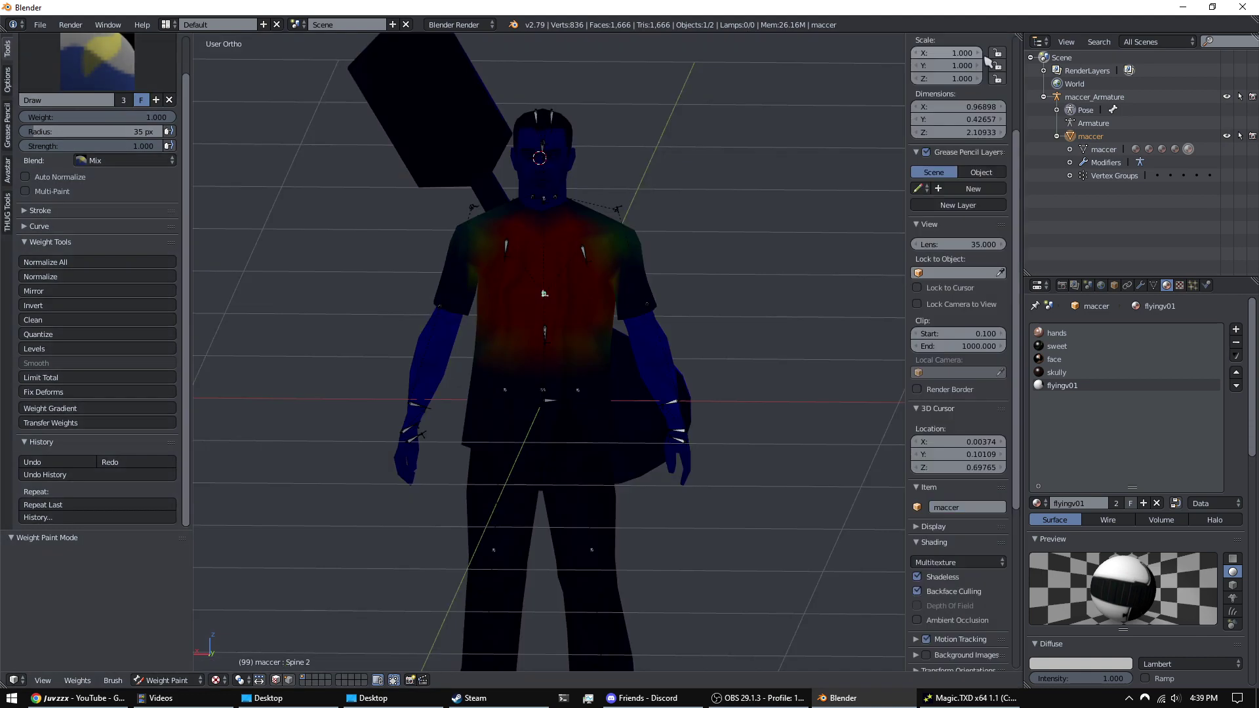
scroll(653, 225, "down", 3)
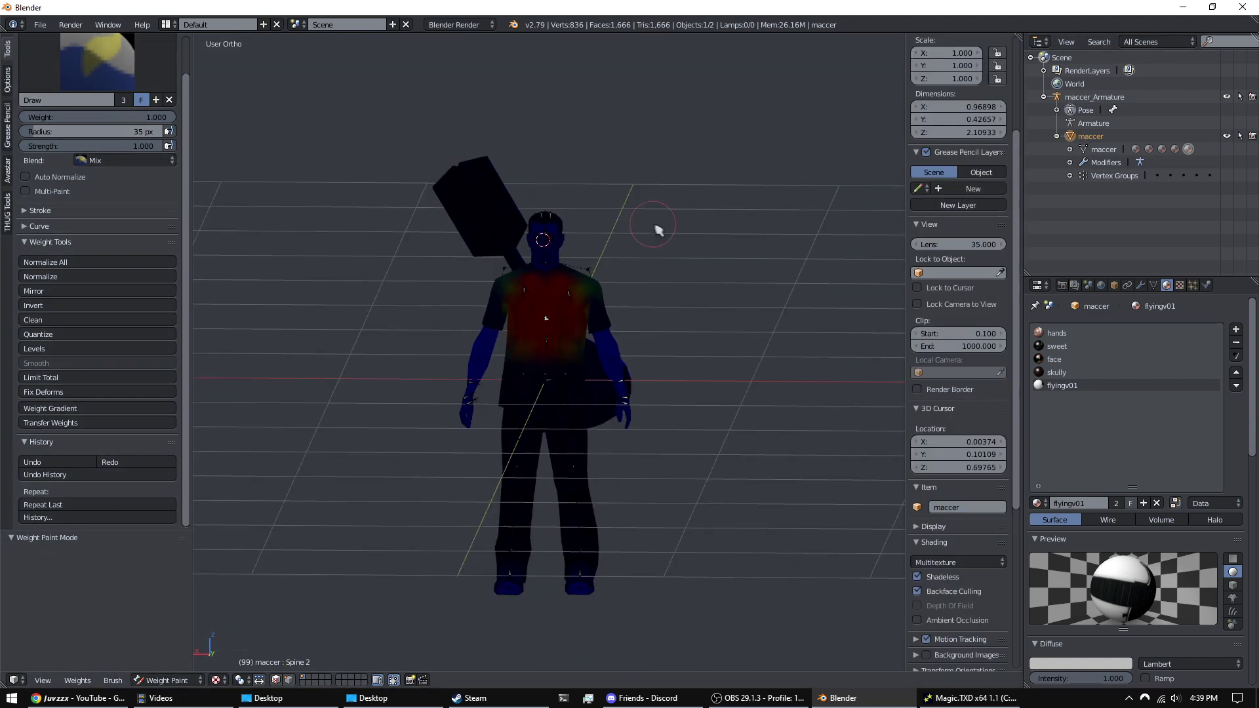
mouse_move(652, 289)
middle_mouse_down()
mouse_move(549, 270)
mouse_move(634, 300)
mouse_move(660, 295)
middle_mouse_up()
scroll(664, 300, "up", 1)
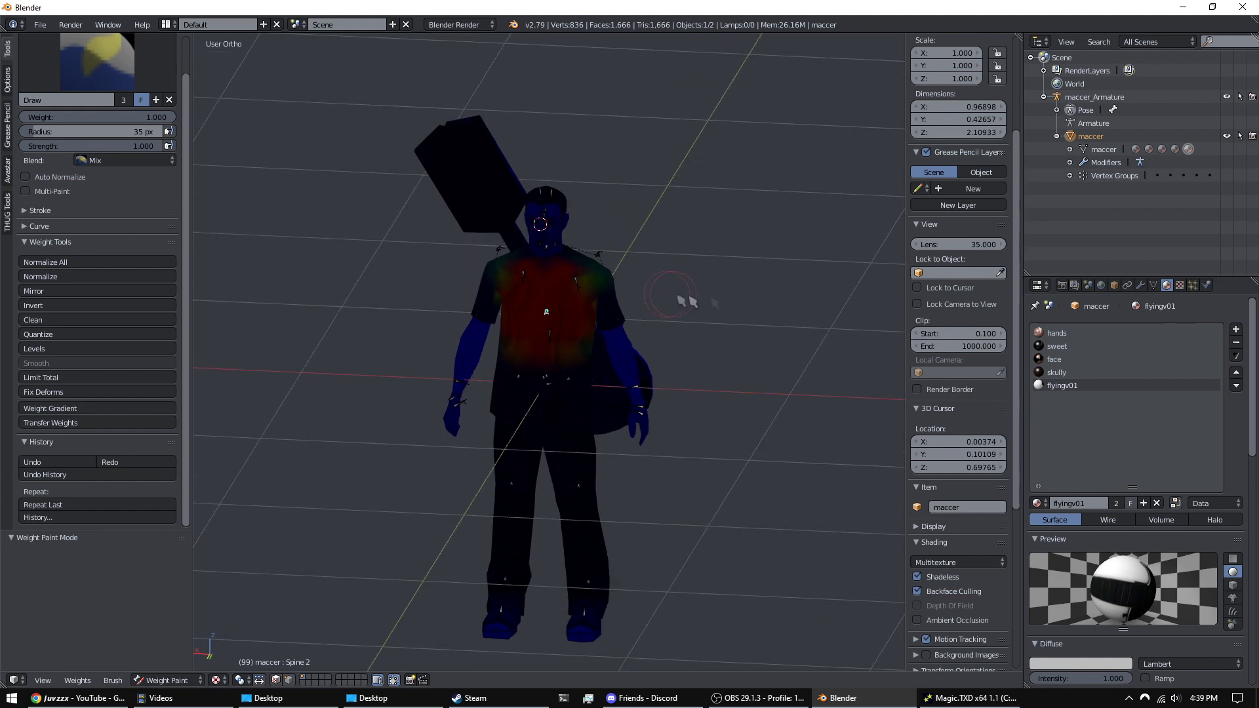
- Open the maccer mesh's data properties and expand the vertex group list to show all bone groups
left_click(1154, 286)
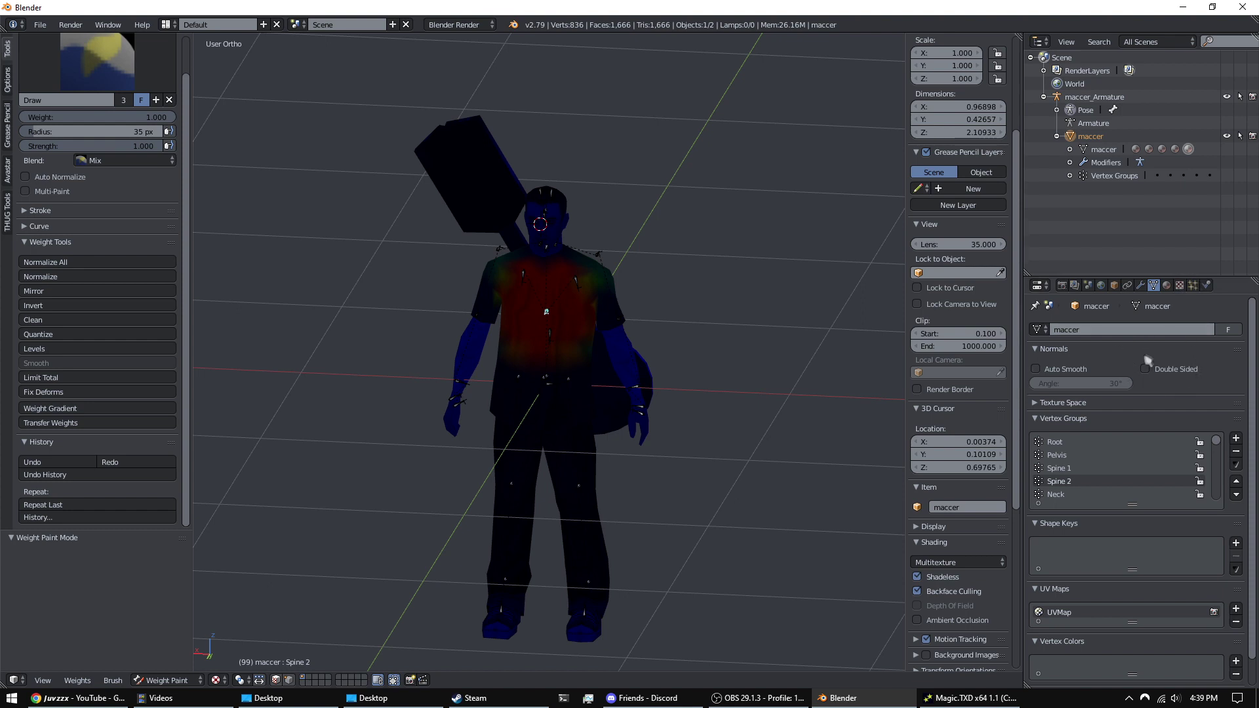
scroll(1150, 357, "down", 1)
left_click_drag(1132, 479, 1138, 682)
scroll(1237, 489, "down", 6)
left_click_drag(1138, 524, 1136, 679)
scroll(1253, 480, "up", 2)
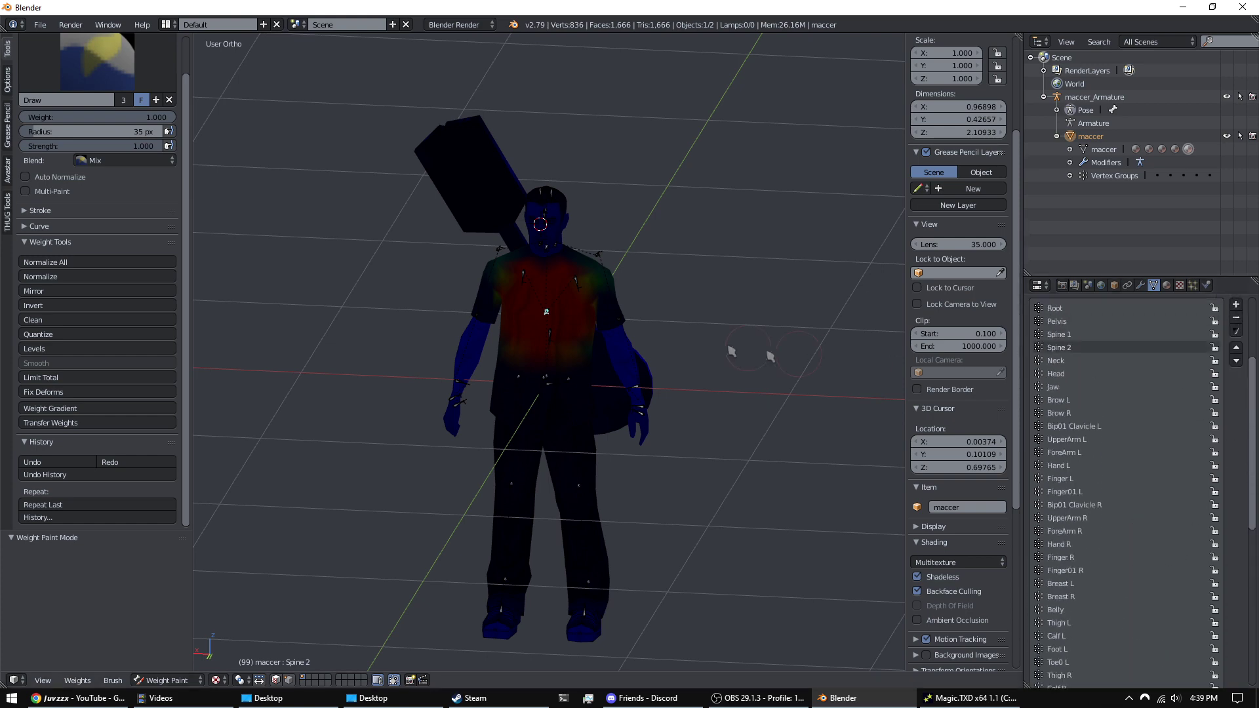
- View the weight-painted character in the orthographic back view and try rotating the Spine 2 bone, cancelling it
scroll(534, 284, "up", 3)
middle_click_drag(653, 281, 615, 271)
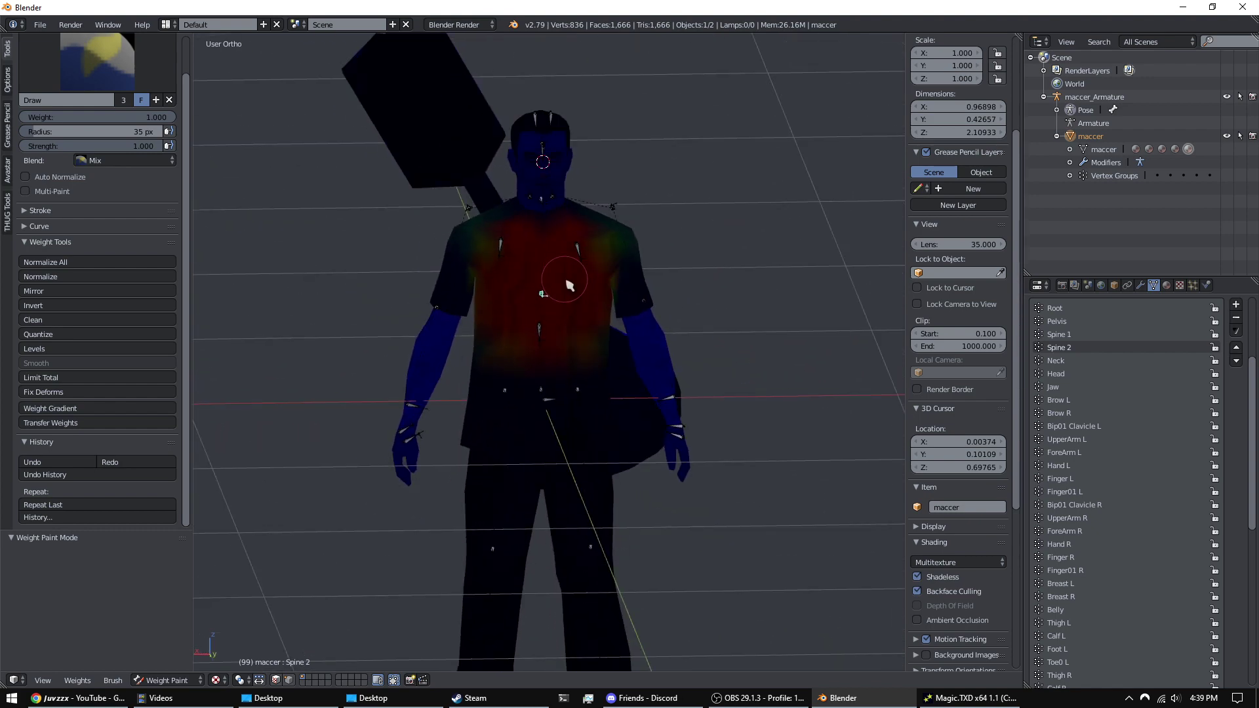
key("KP_3")
key("ctrl+KP_1")
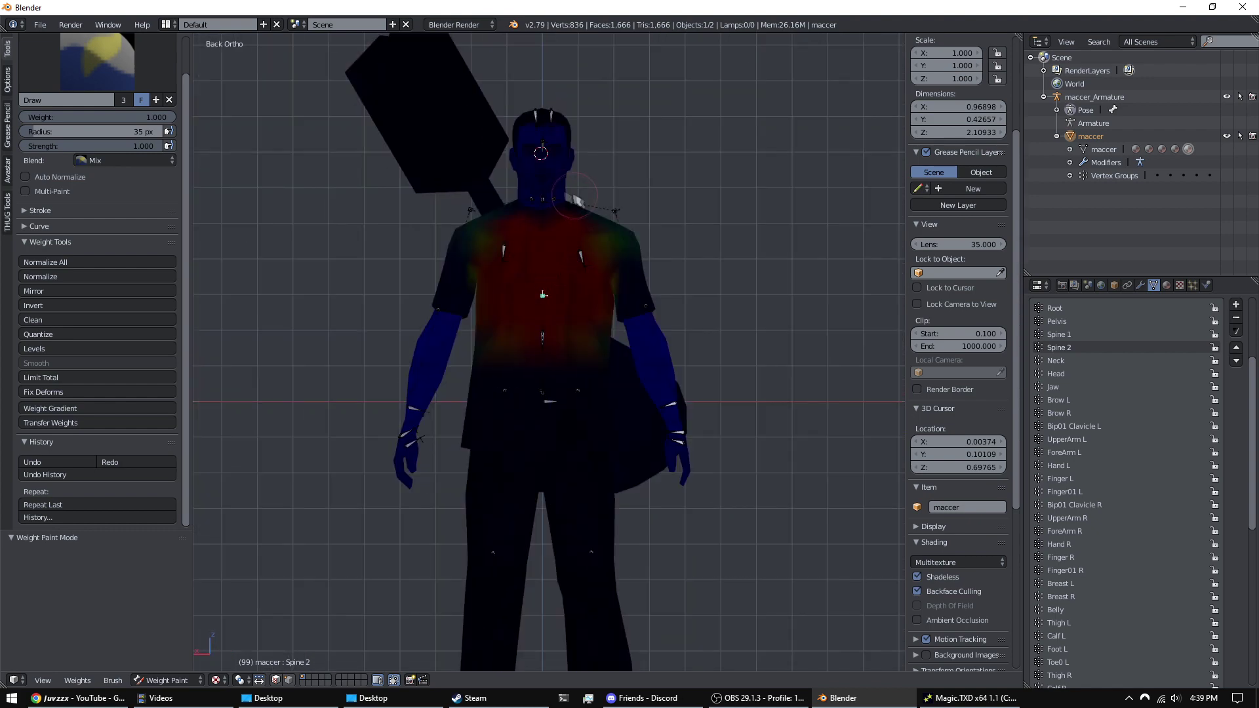
key("r")
right_click(682, 153)
- Switch the maccer mesh to Object Mode and select the armature to pose its Spine 2 bone
left_click(177, 680)
left_click(170, 670)
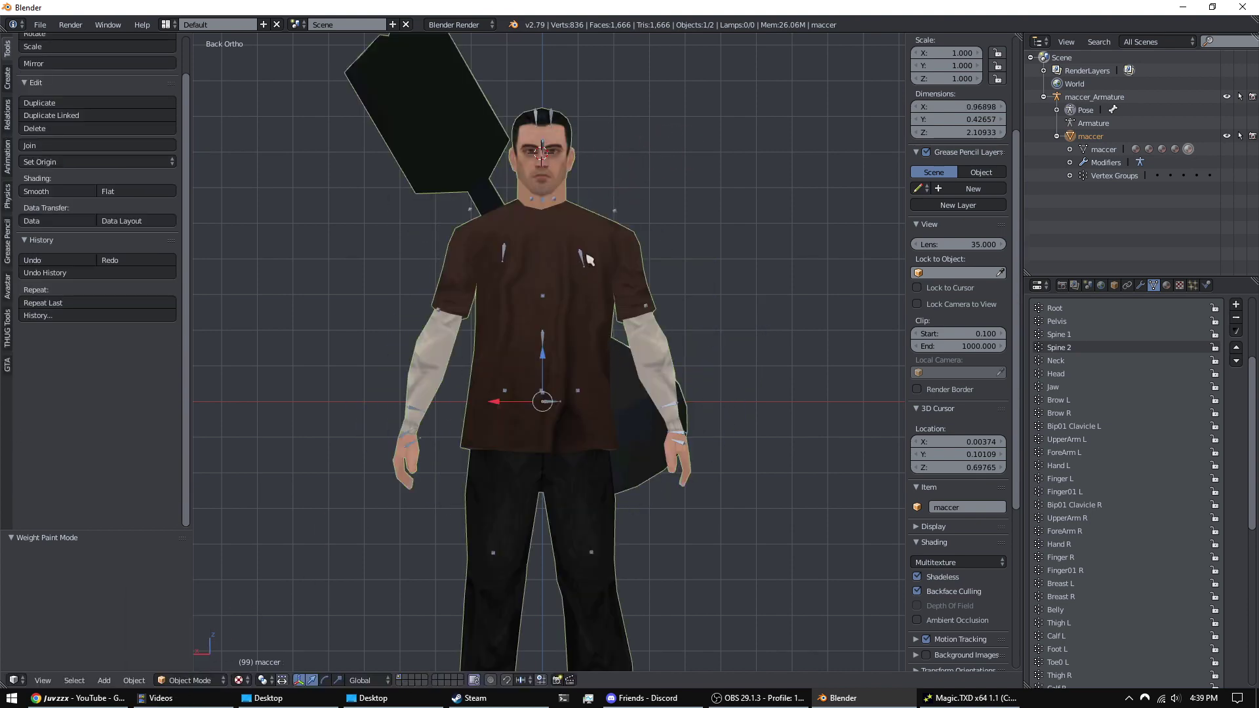
right_click(588, 259)
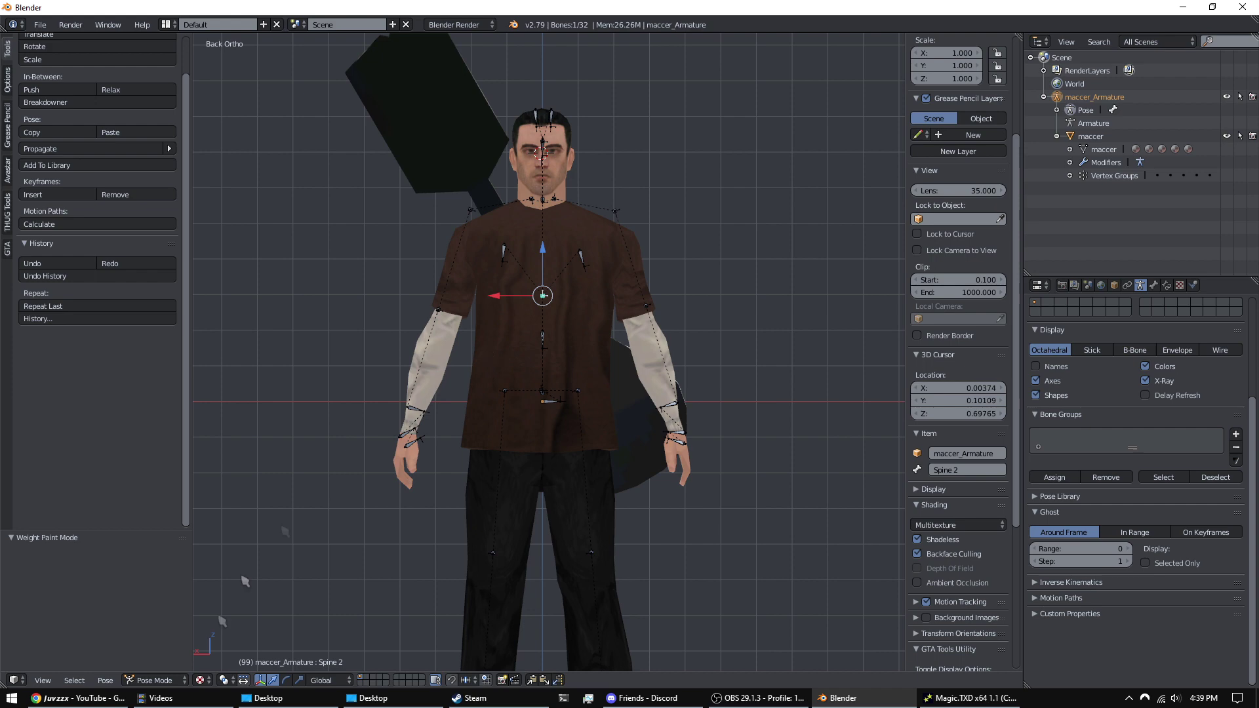
left_click(164, 637)
- Try tilting Spine 2 to both sides in Pose Mode from the back view, cancelling each rotation
middle_click_drag(530, 244, 559, 262)
key("KP_1")
key("ctrl+KP_1")
key("r")
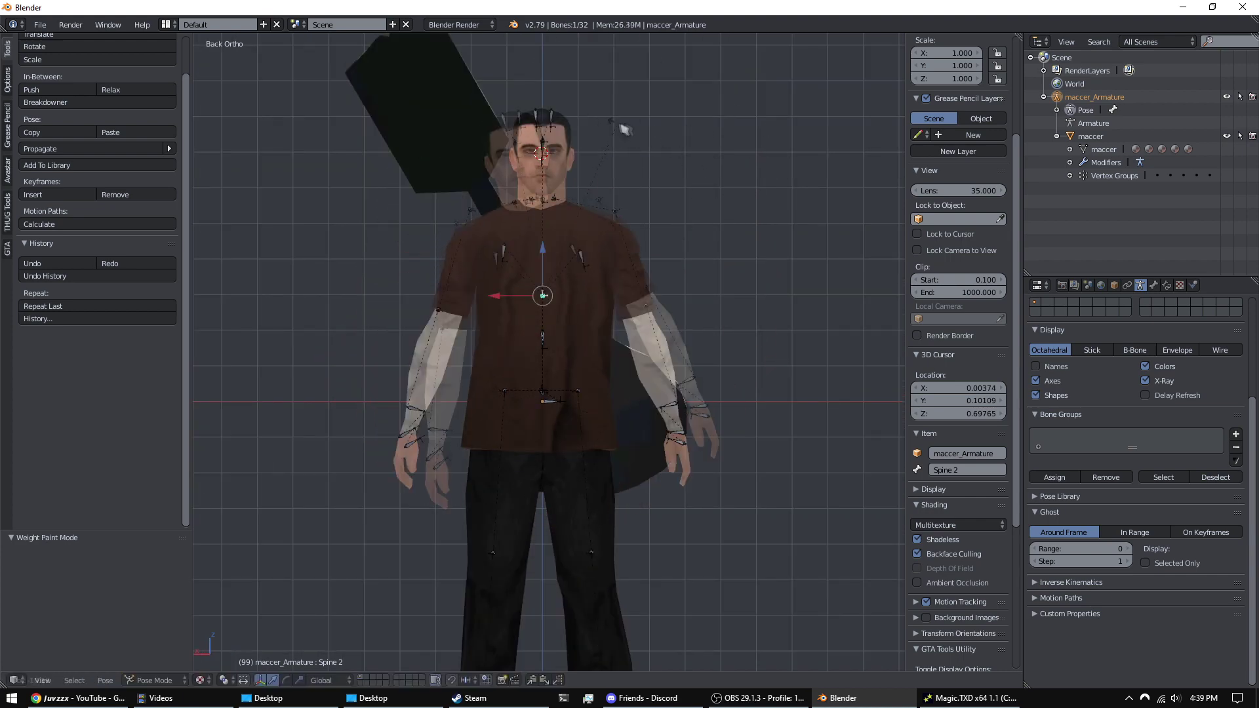
right_click(721, 140)
key("r")
right_click(406, 177)
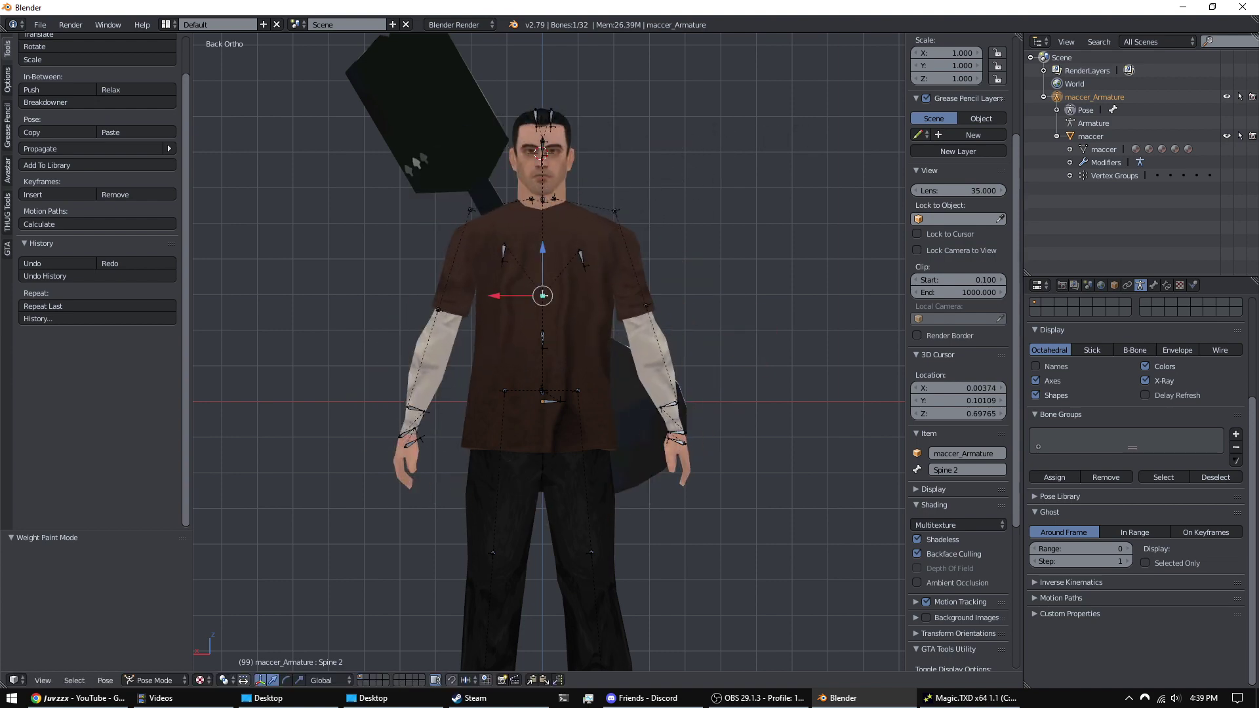
- Select the maccer mesh and return it to Weight Paint mode
right_click(487, 161)
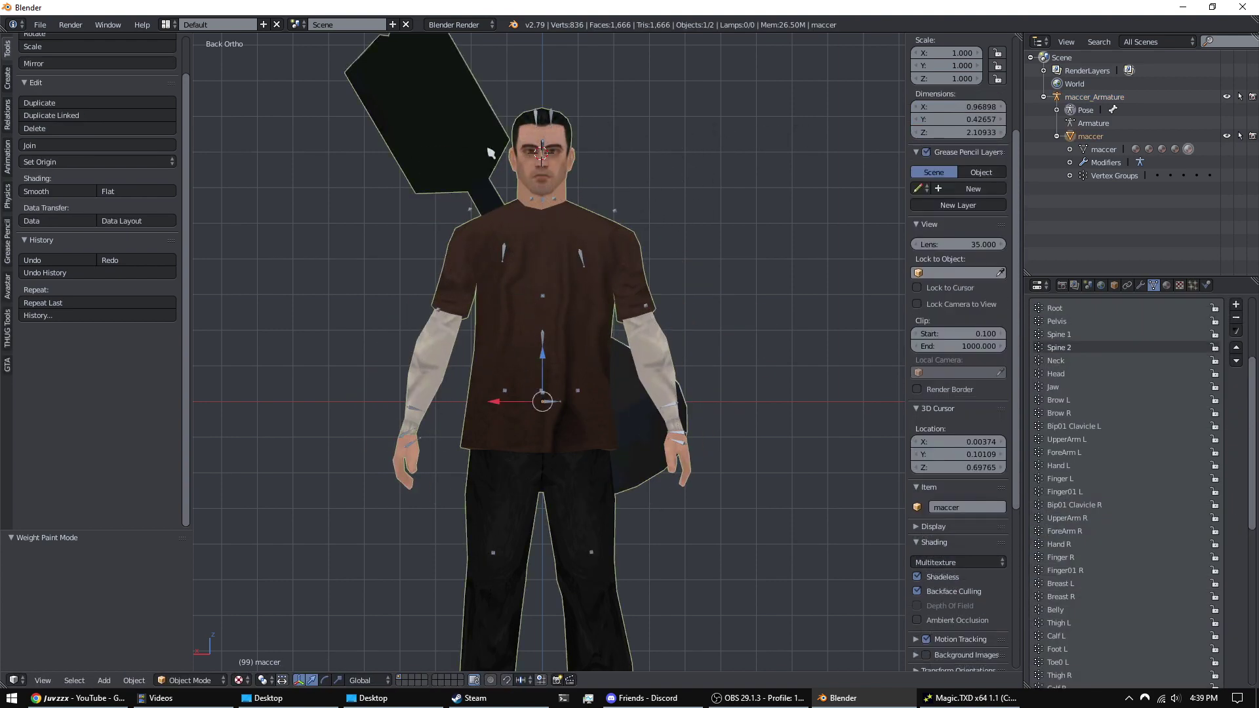
left_click(196, 680)
left_click(223, 601)
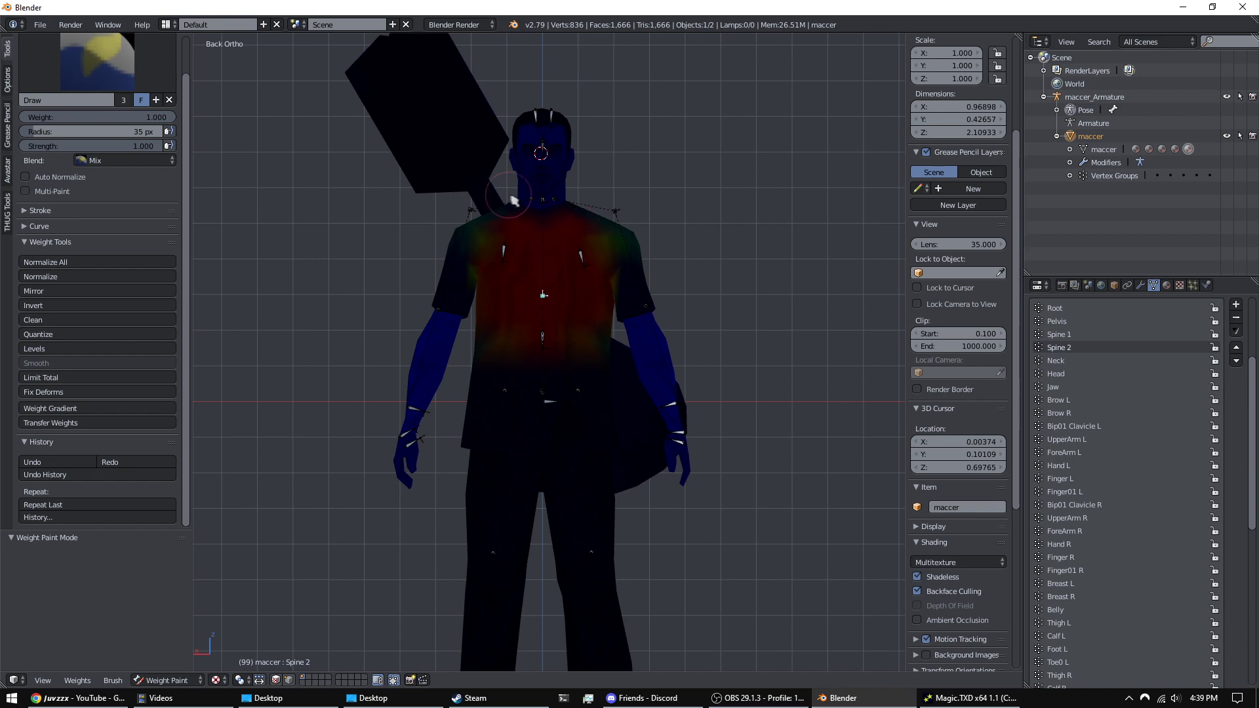
- Try a trackball rotation of Spine 2 in Weight Paint mode, cancel it and view the character from the right
key("r")
key("r")
middle_click_drag(512, 195, 785, 306)
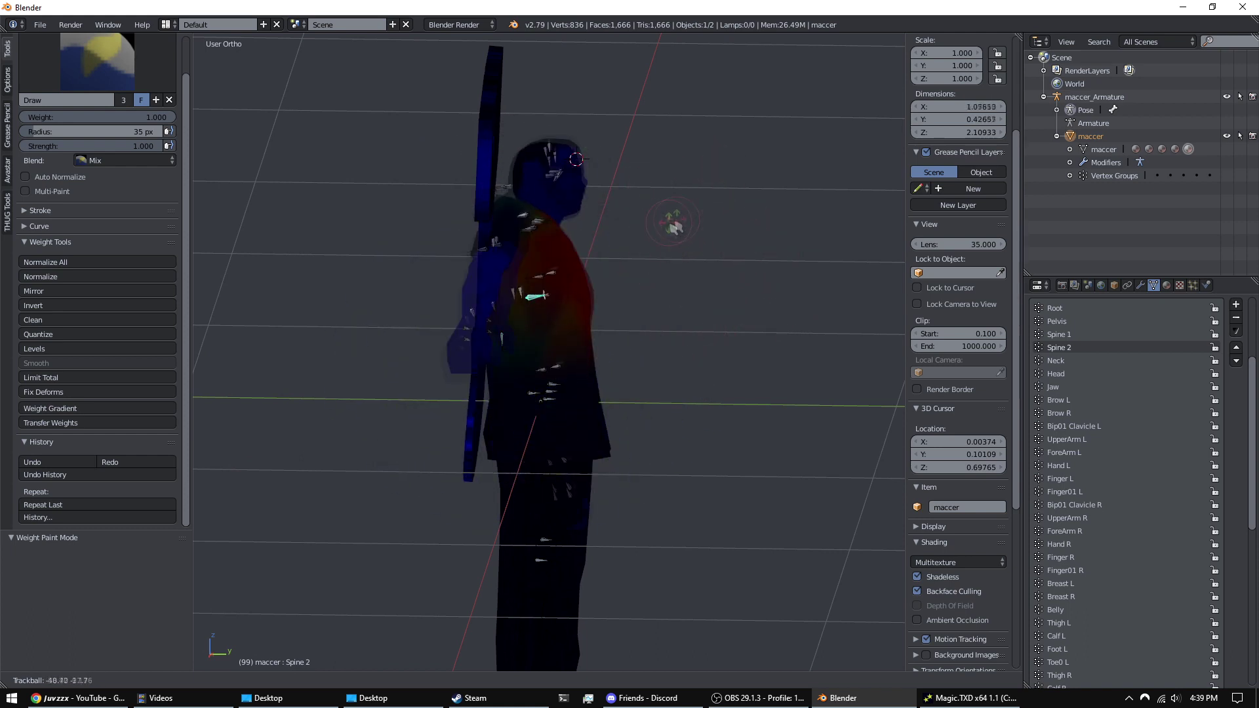
middle_click_drag(613, 243, 656, 136)
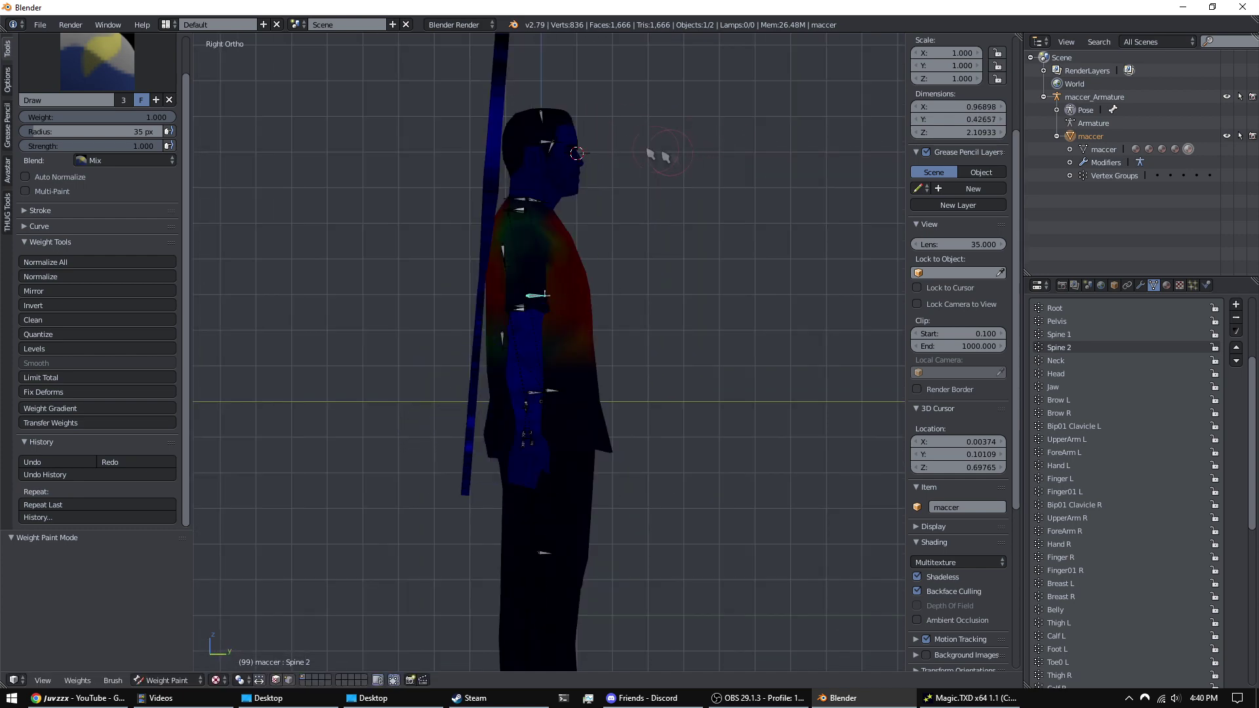
right_click(593, 135)
- Try bending Spine 2 forward in the orthographic right view, cancelling the rotation each time
key("r")
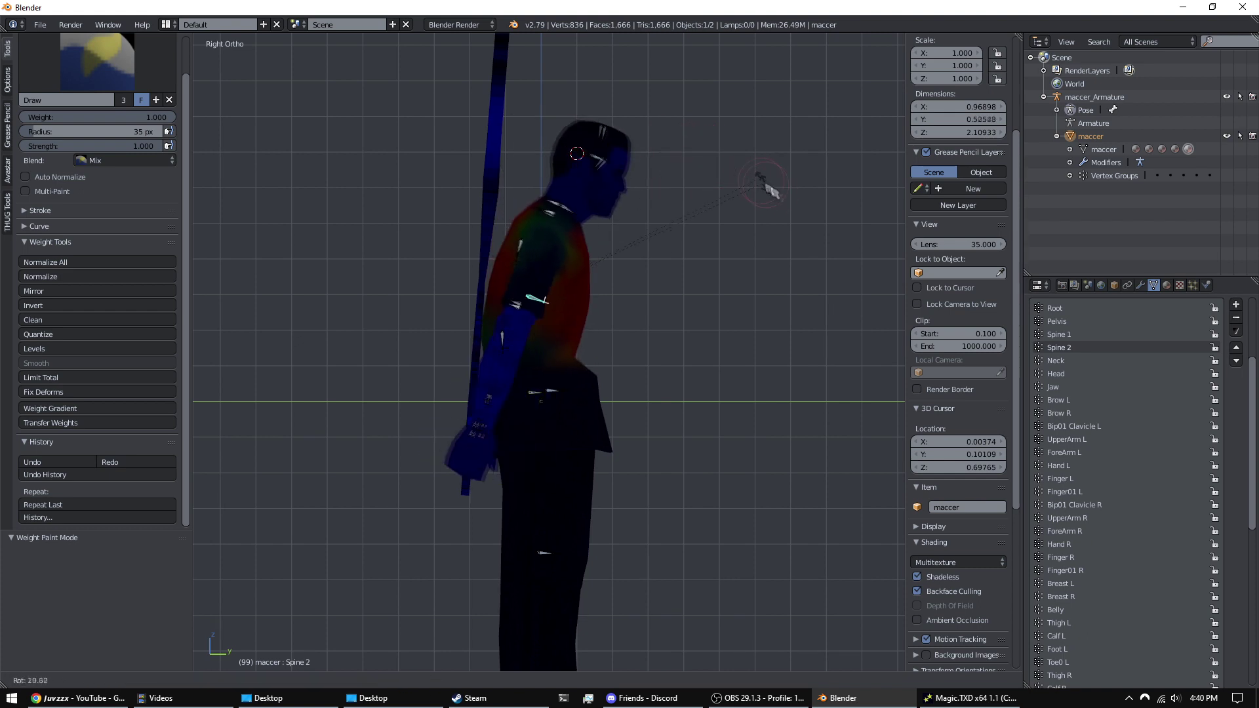
right_click(676, 170)
key("r")
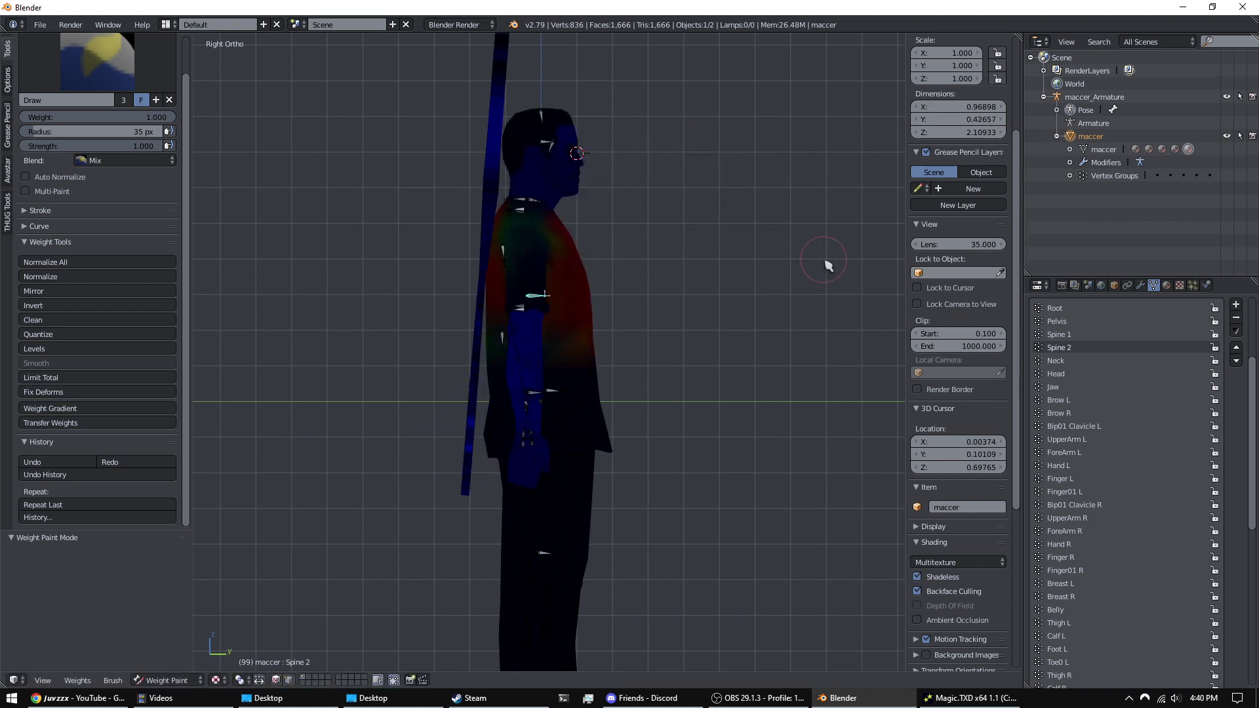
right_click(683, 185)
- Face the front of the character, shrink the vertex group list and make Spine 2 the active group
middle_click_drag(730, 224, 750, 281)
scroll(1185, 387, "down", 2)
scroll(1096, 350, "up", 2)
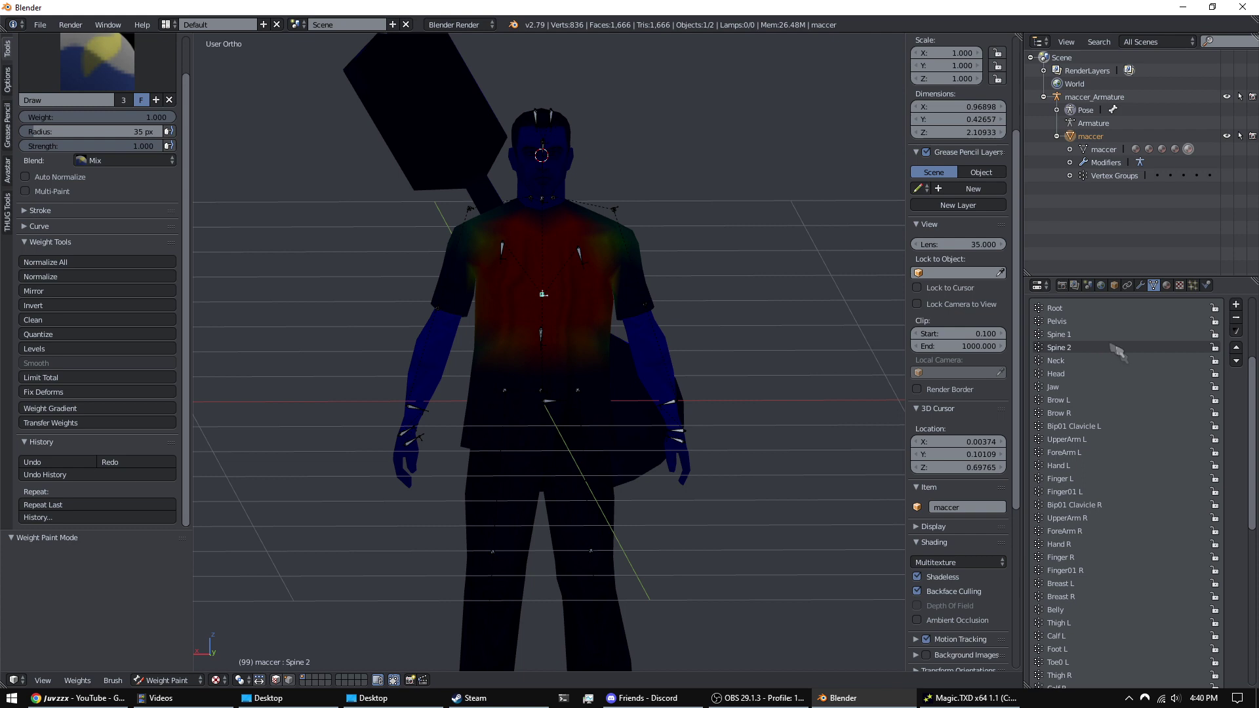
scroll(1160, 498, "down", 5)
left_click_drag(1159, 639, 1155, 385)
scroll(1161, 400, "up", 8)
left_click_drag(1133, 593, 1132, 449)
left_click(1090, 391)
left_click(1090, 400)
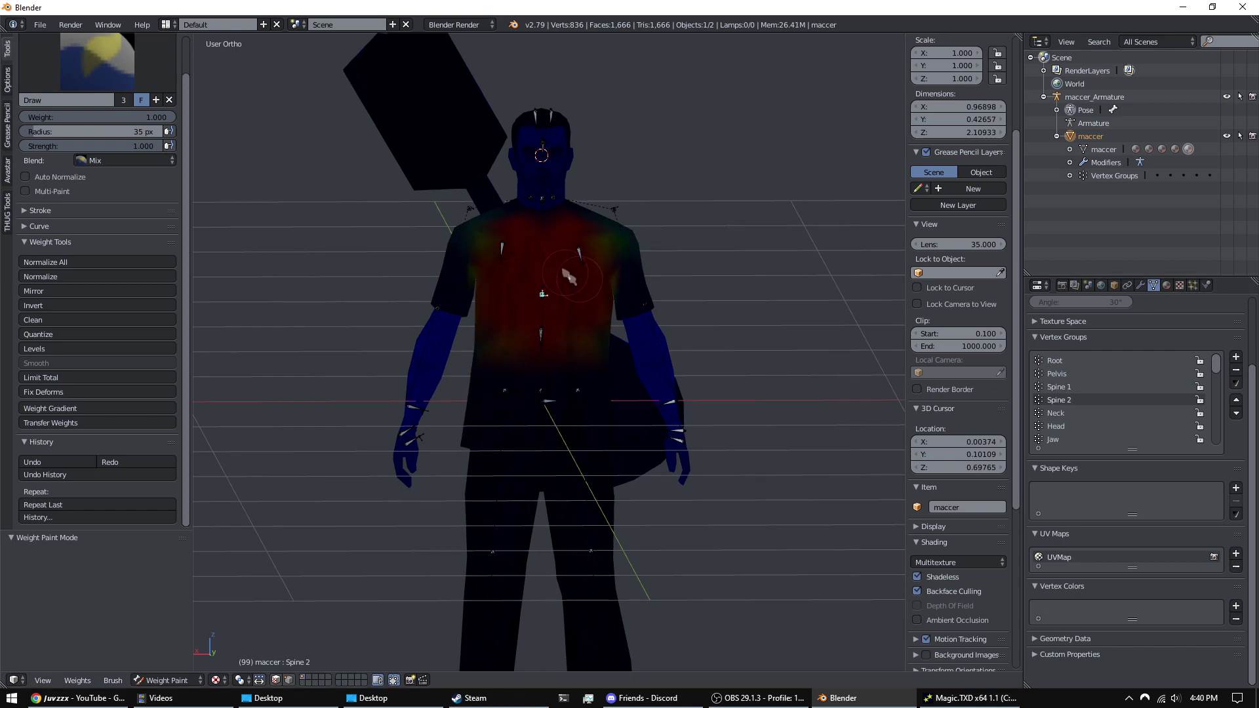
- Frame the upper body with the guitar and enable vertex selection masking for weight painting
scroll(592, 275, "up", 2)
middle_click_drag(589, 252, 568, 200)
middle_click_drag(567, 199, 643, 368, "shift")
scroll(618, 347, "down", 1)
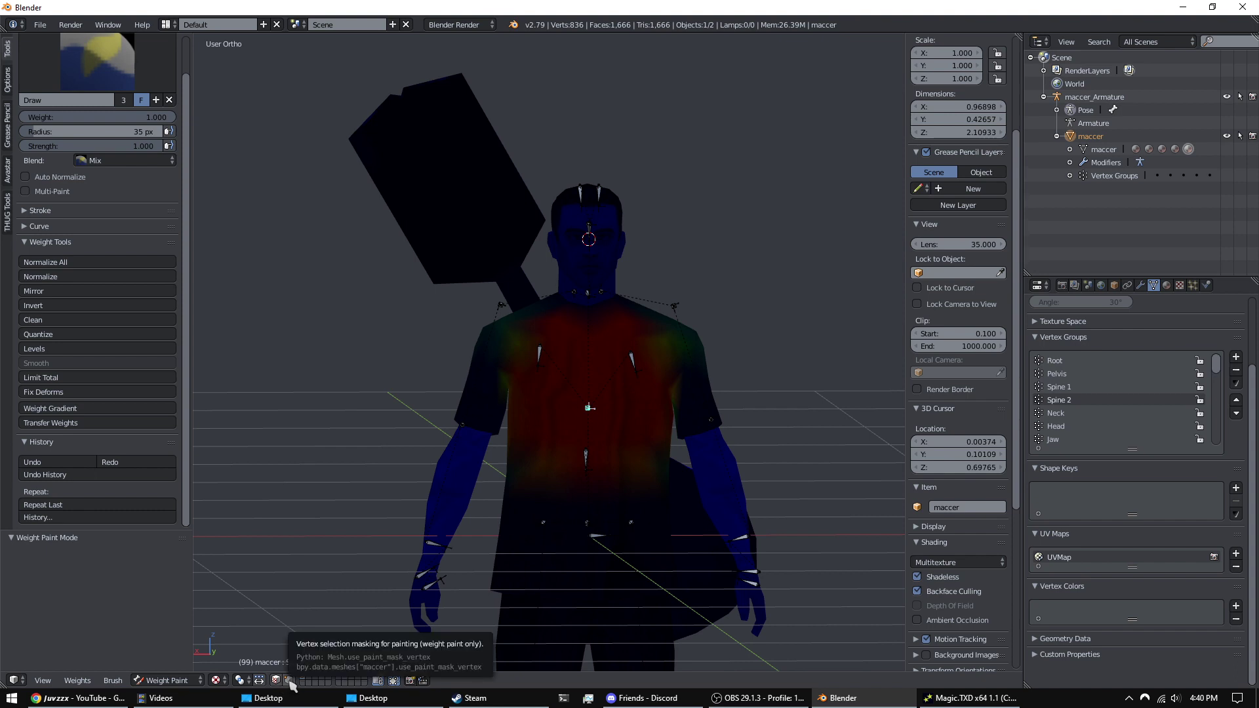
left_click(290, 681)
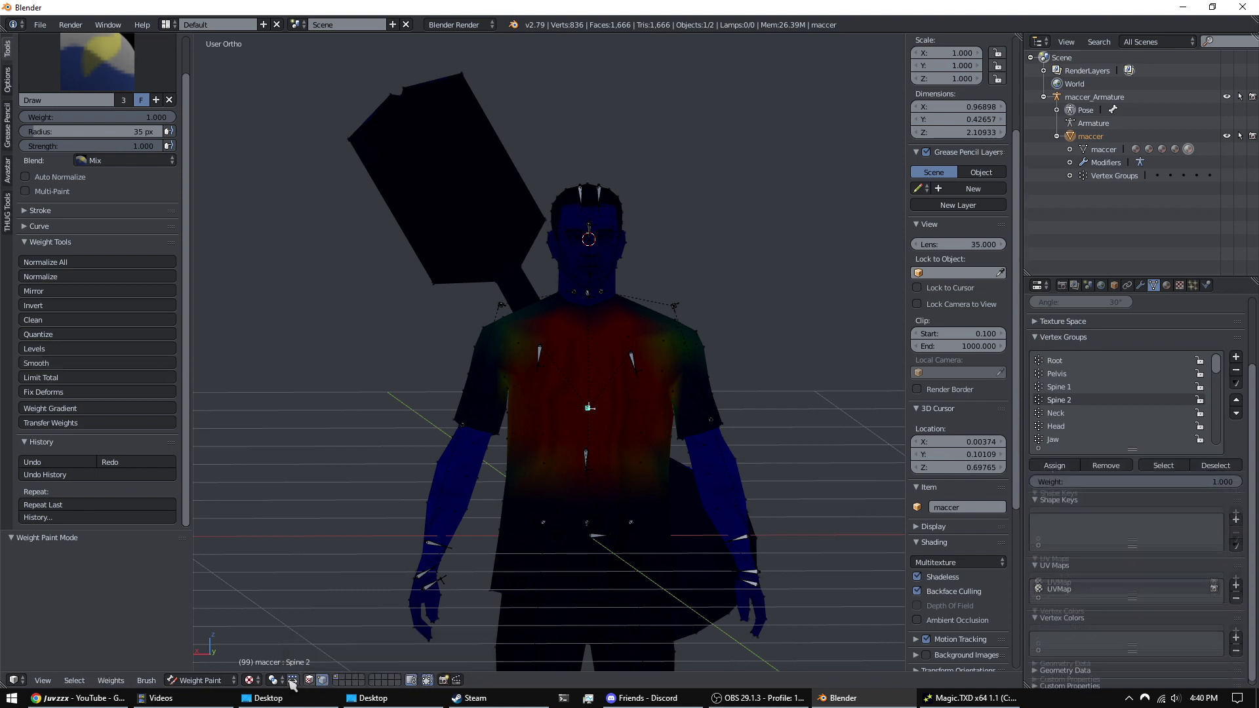
- Compare Solid and Texture viewport shading, finishing with the weights shown in bright solid colours
scroll(512, 214, "up", 1)
mouse_move(516, 296)
middle_mouse_down("shift")
mouse_move(514, 337)
mouse_move(476, 297)
middle_mouse_up("shift")
scroll(477, 297, "down", 1)
left_click(254, 681)
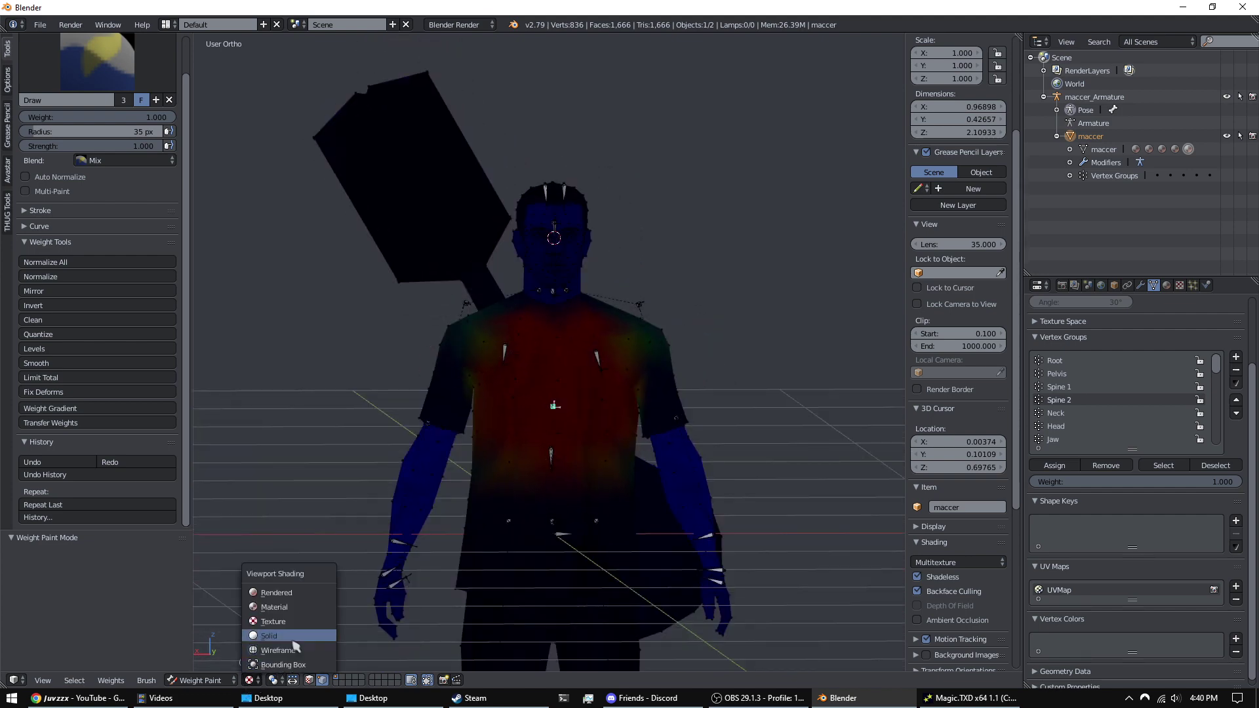
left_click(292, 637)
mouse_move(615, 336)
middle_mouse_down()
mouse_move(687, 349)
mouse_move(635, 349)
middle_mouse_up()
left_click(254, 681)
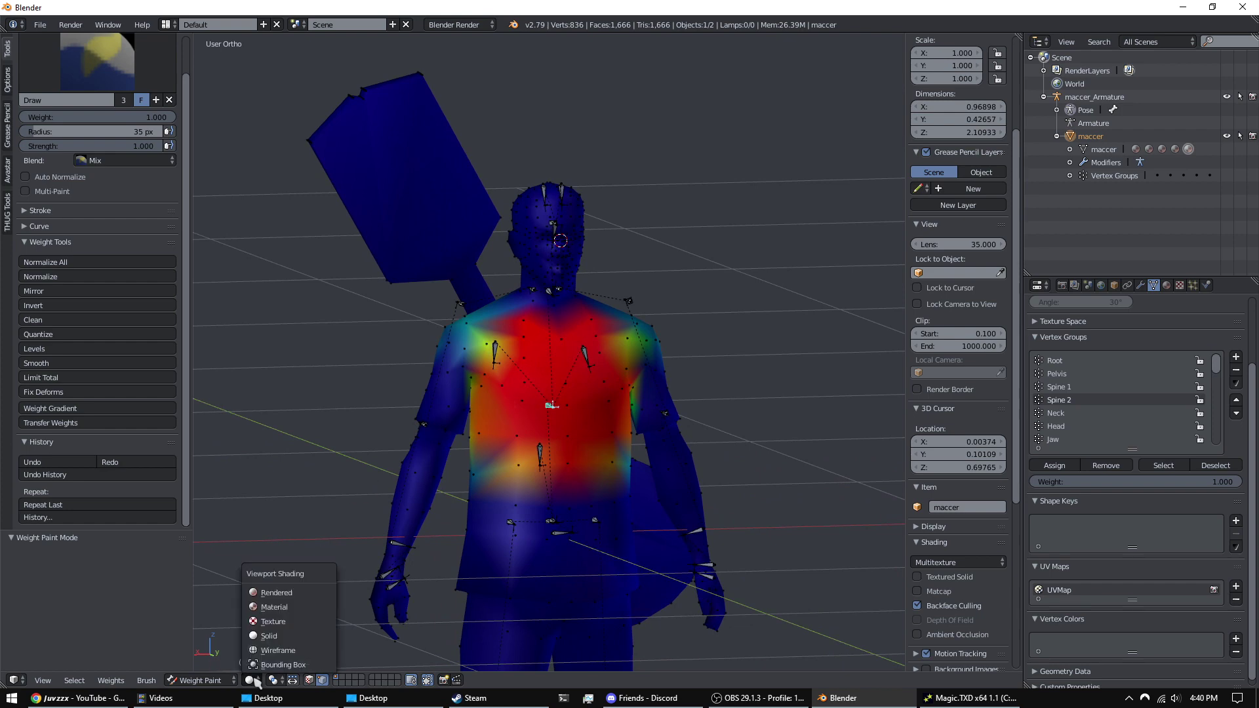
left_click(282, 625)
left_click(253, 680)
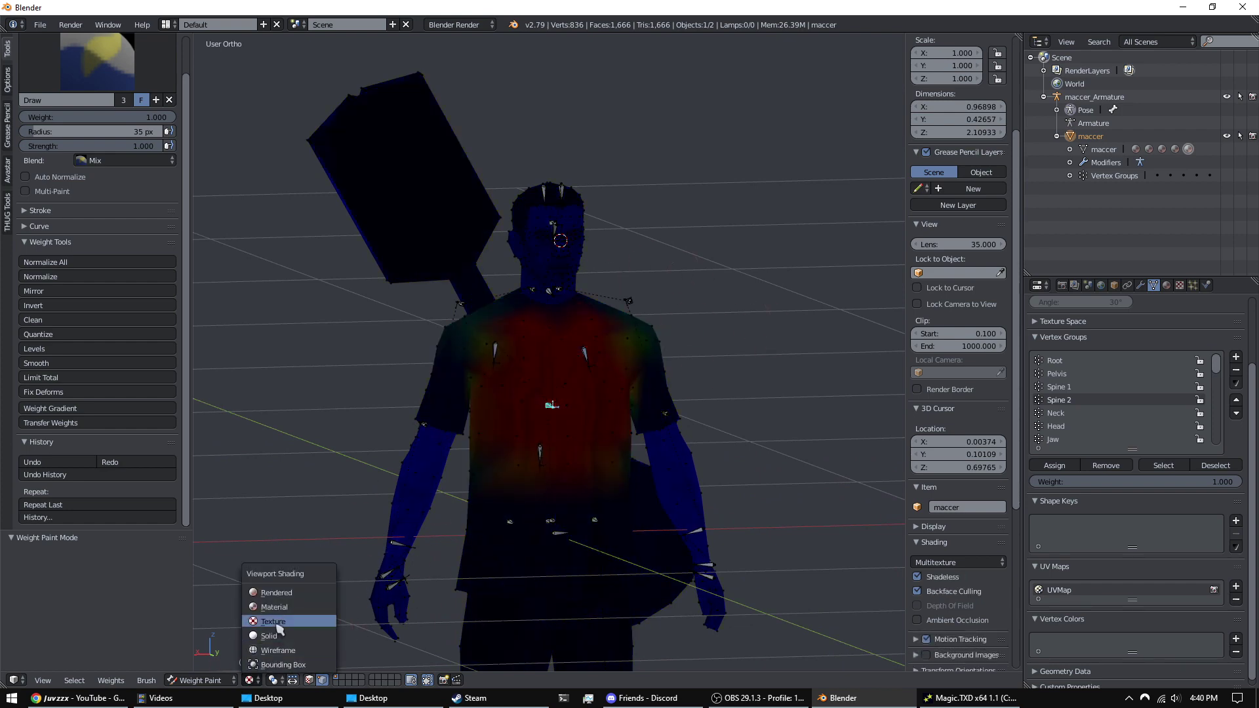
left_click(282, 610)
- Leave weight painting, enter Edit Mode on the maccer mesh and select all faces linked to the guitar
middle_click_drag(570, 243, 554, 247)
mouse_move(510, 380)
middle_mouse_down()
mouse_move(544, 373)
mouse_move(518, 364)
middle_mouse_up()
scroll(518, 363, "up", 5)
scroll(506, 358, "down", 5)
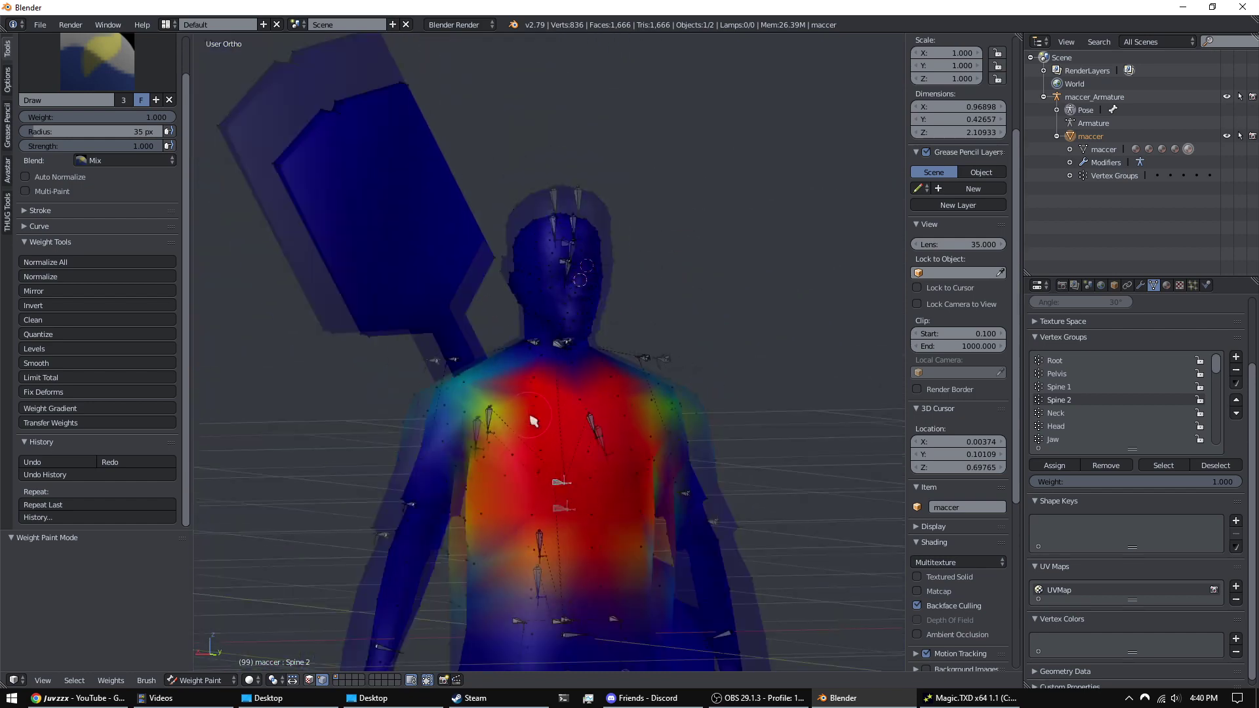
middle_click_drag(491, 278, 654, 321)
left_click(232, 669)
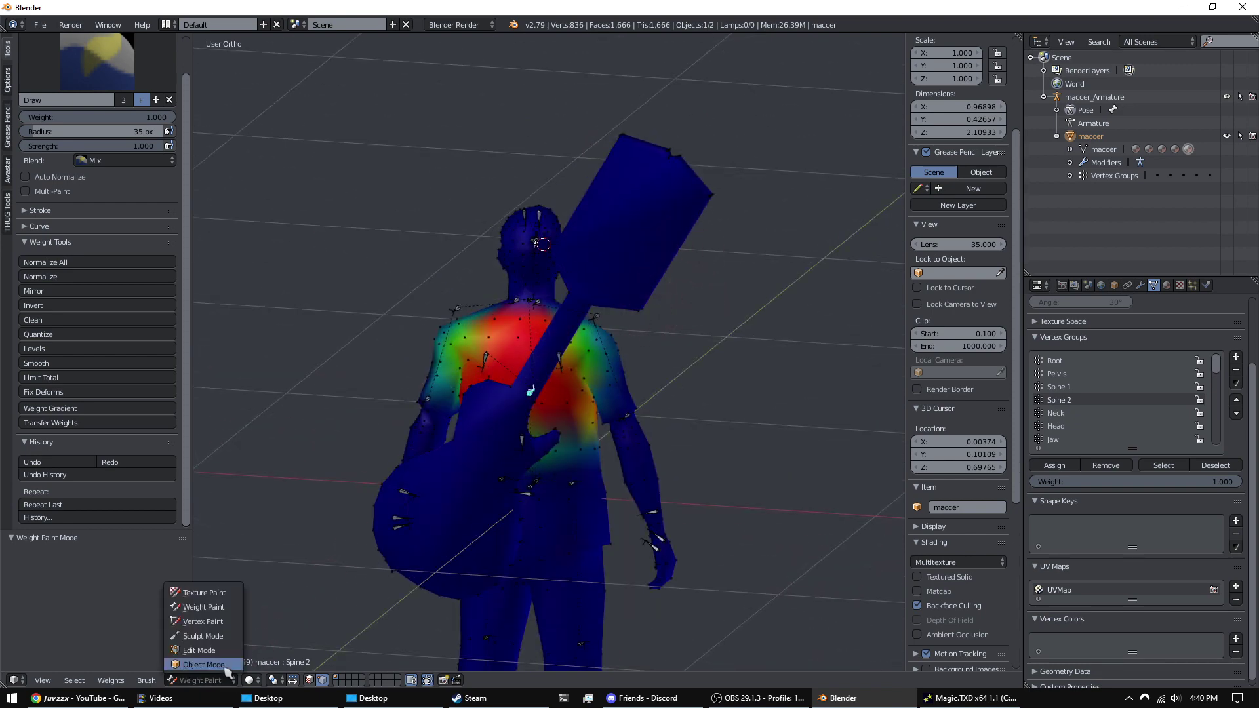
left_click(223, 665)
middle_click_drag(636, 248, 506, 257)
key("Tab")
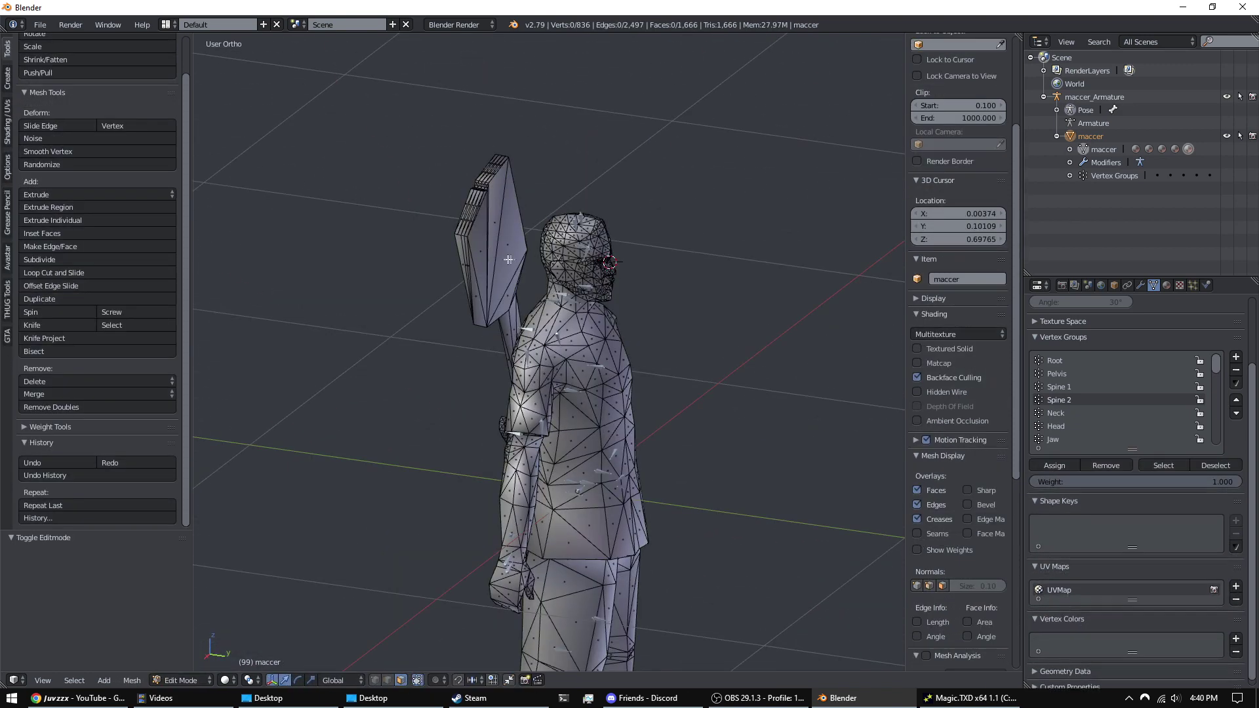
right_click(504, 253)
key("l")
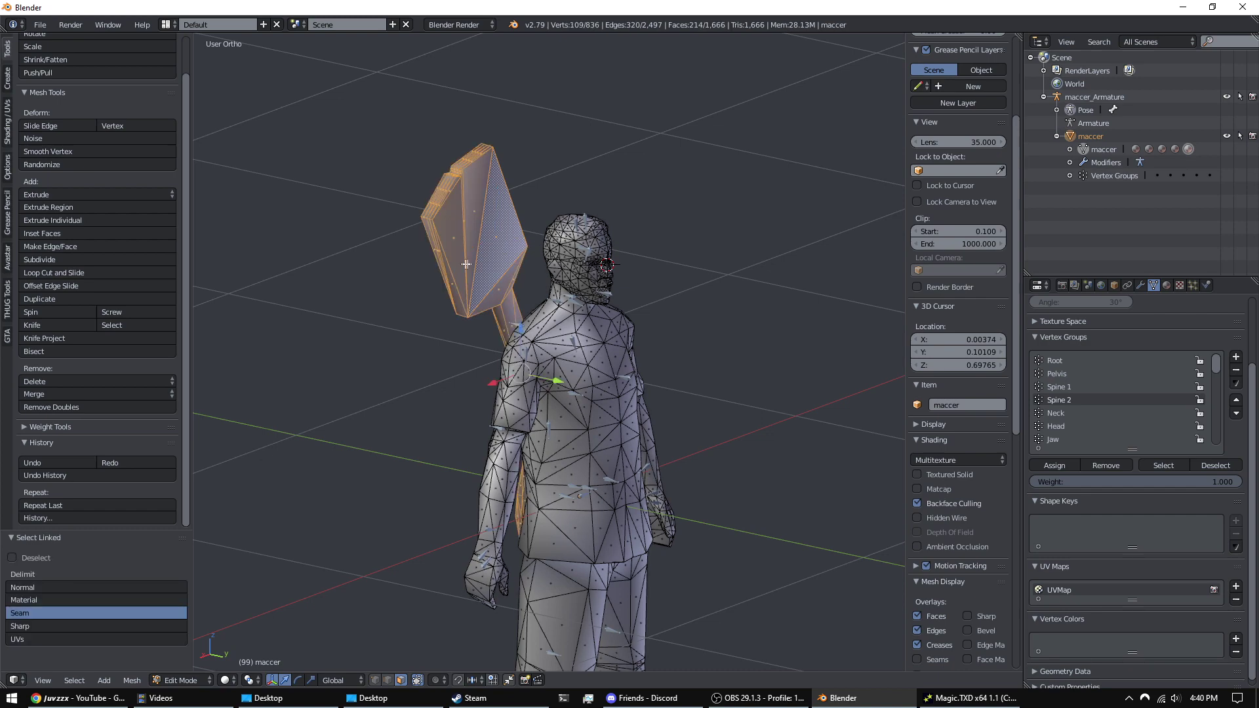
- Reselect the whole linked guitar from its back side and check the selection from behind the character
middle_click_drag(465, 264, 655, 253)
right_click(658, 250)
key("l")
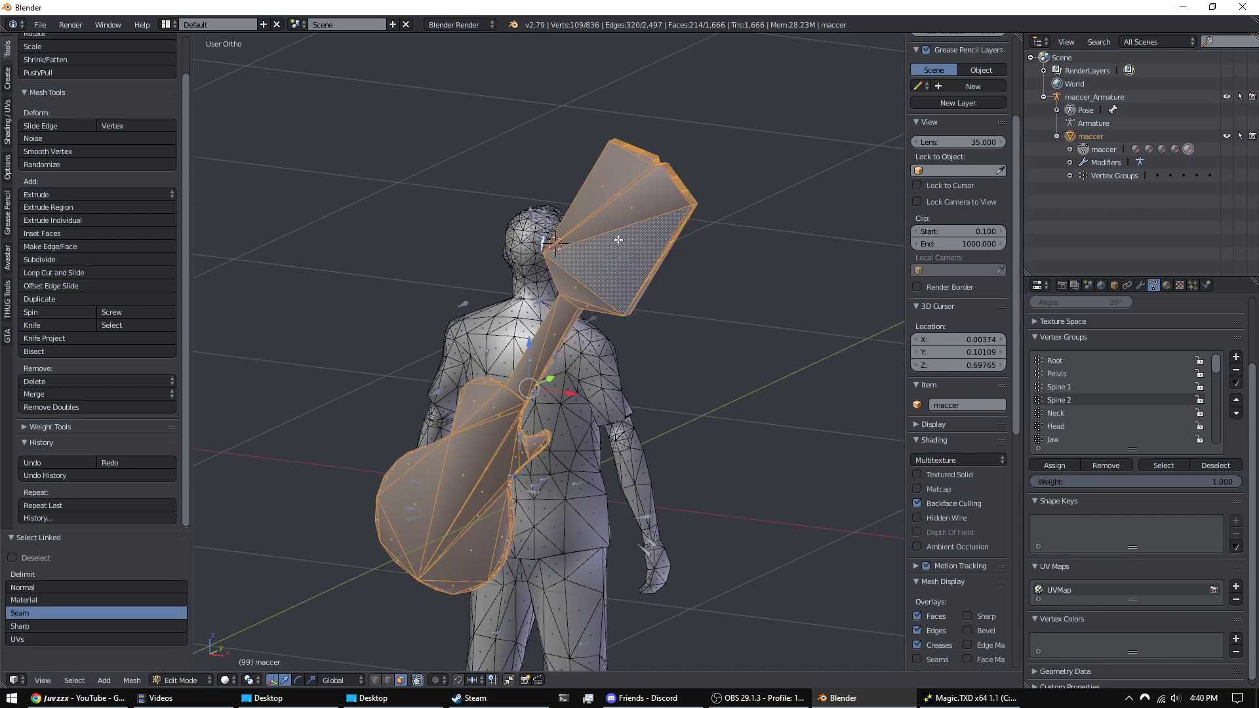
right_click(611, 245)
key("l")
middle_click_drag(577, 247, 623, 252)
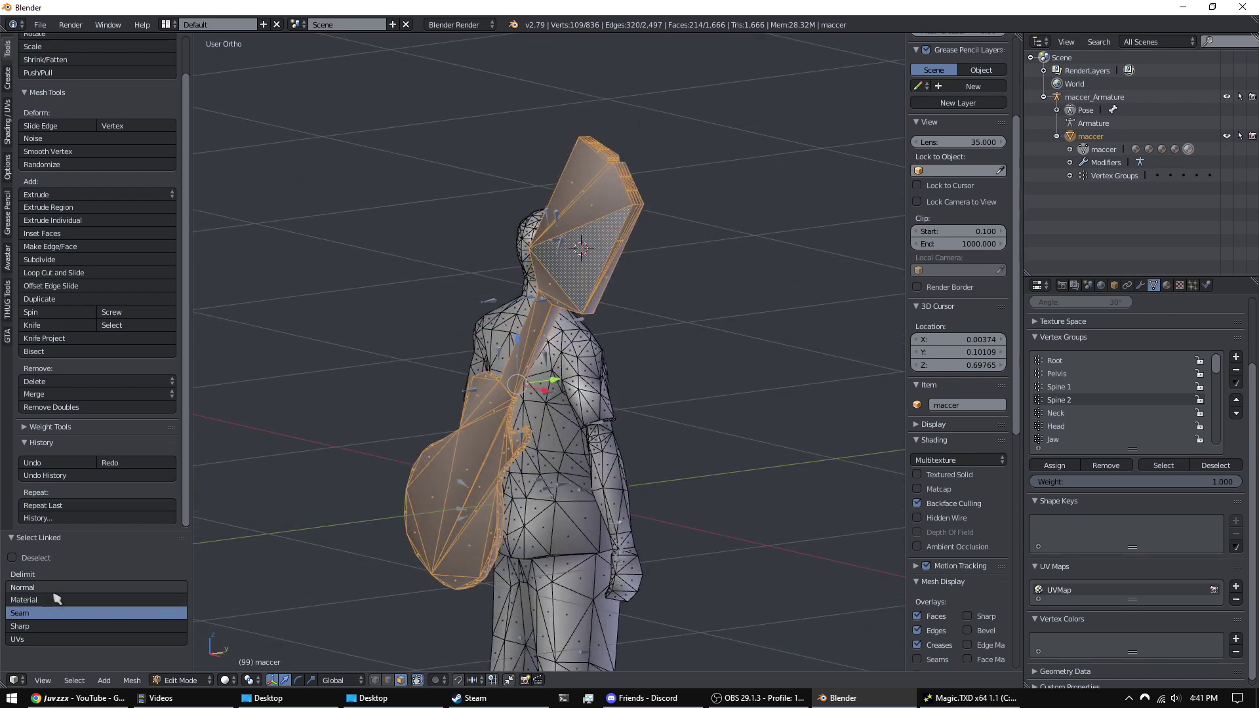
- Try the Normal, Material, Sharp and UVs delimit options for the linked selection and return to Seam
left_click(59, 599)
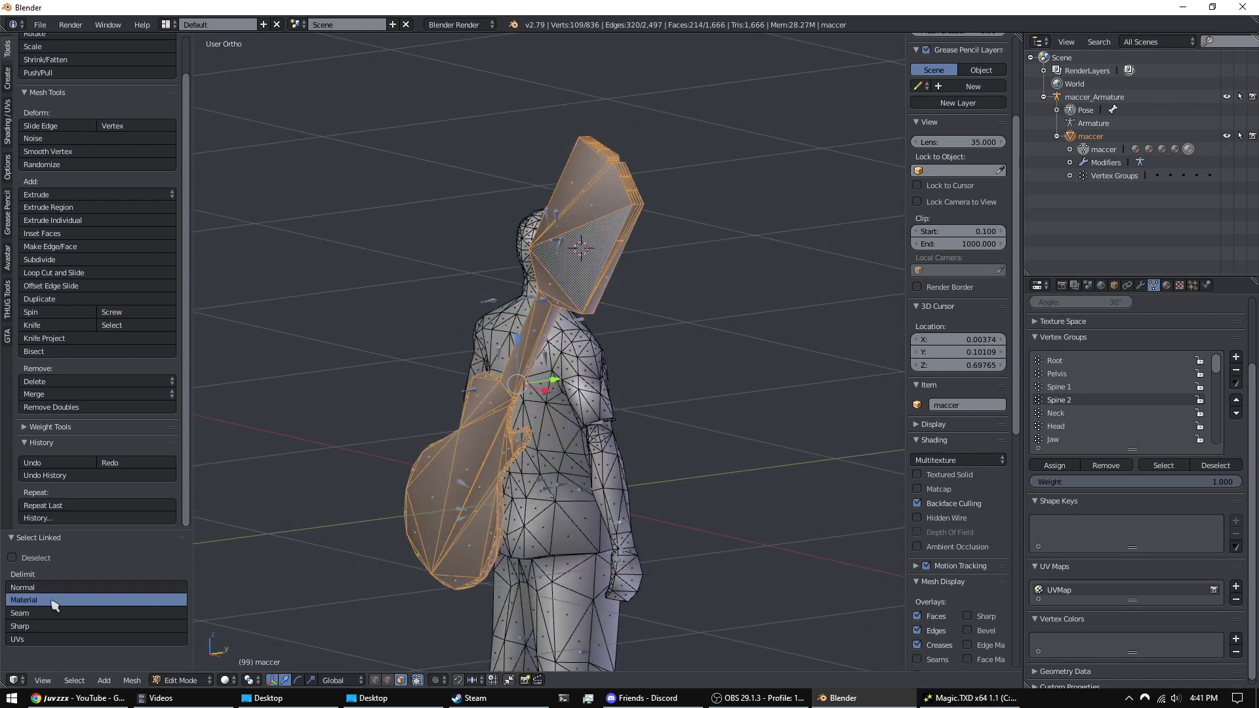
left_click(52, 587)
left_click(47, 613)
left_click(44, 626)
left_click(40, 641)
left_click(74, 609)
- Move the selected guitar away from the body to check that it is separate, and undo the move
middle_click_drag(635, 314, 583, 321)
key("g")
left_click(491, 214)
middle_click_drag(590, 222, 454, 260)
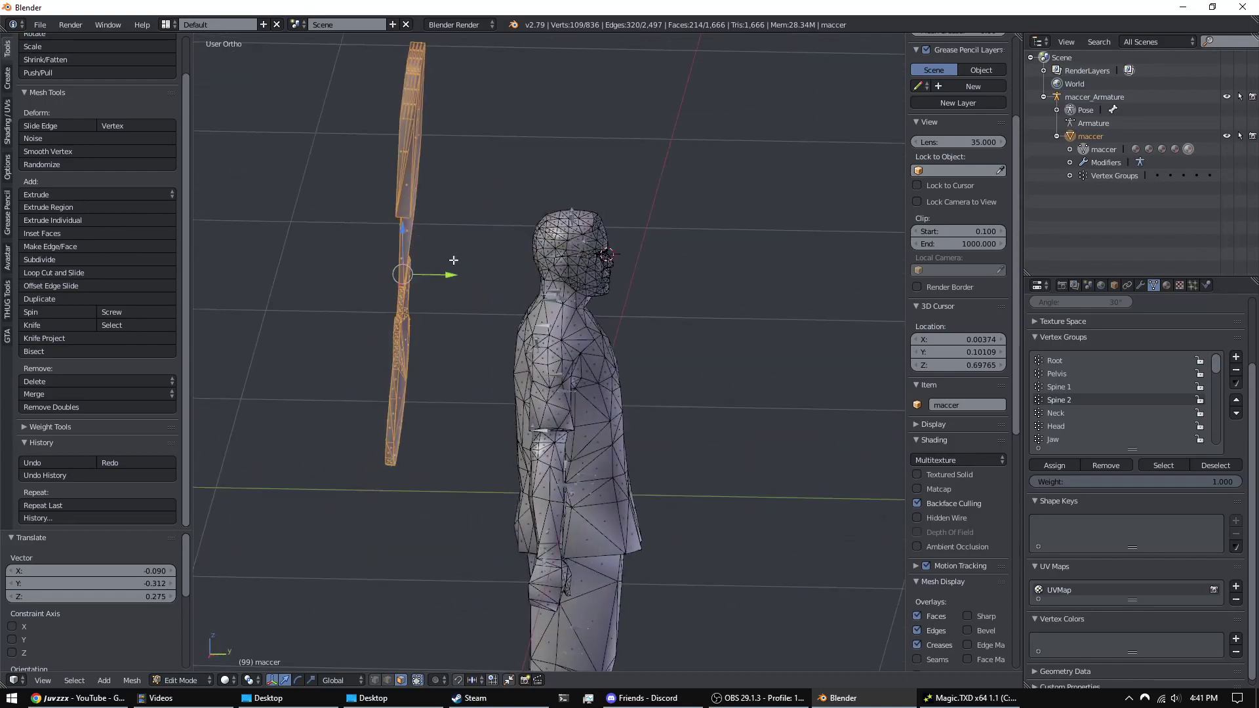
key("ctrl+z")
key("ctrl+z")
- Select the linked guitar again and switch the maccer mesh to Weight Paint mode
key("l")
middle_click_drag(472, 238, 532, 327)
left_click(207, 681)
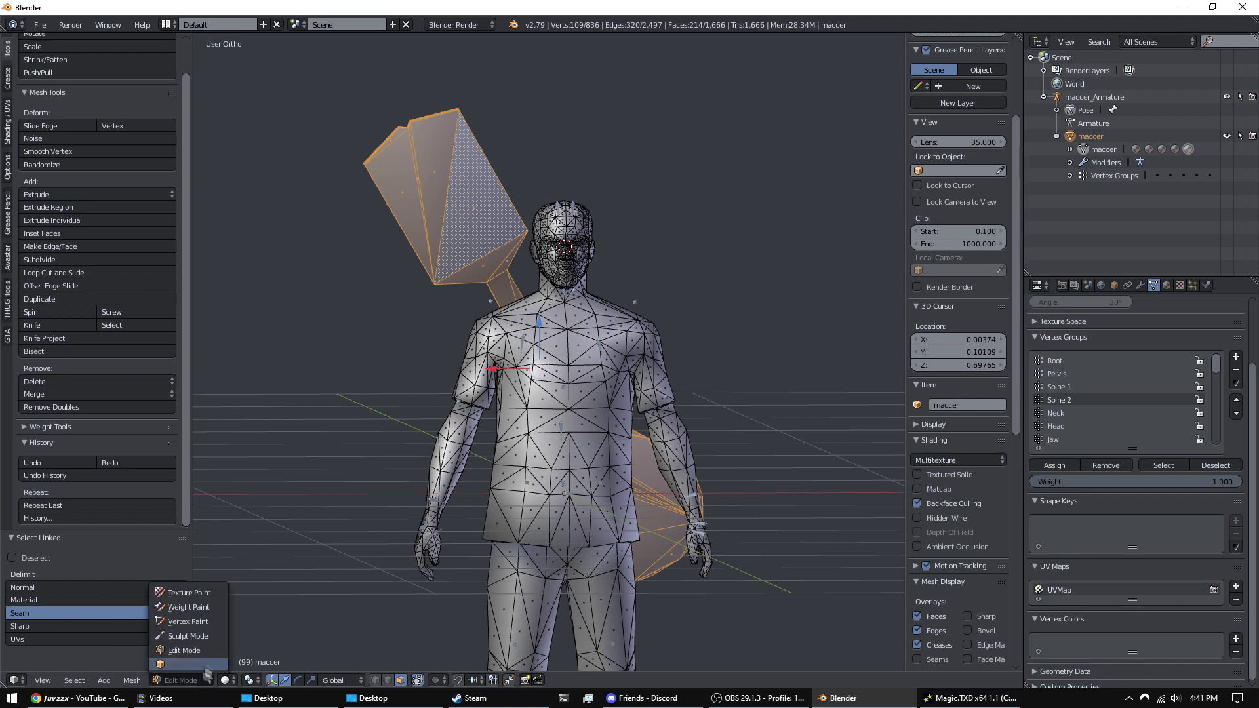
left_click(207, 607)
middle_click_drag(517, 308, 470, 359)
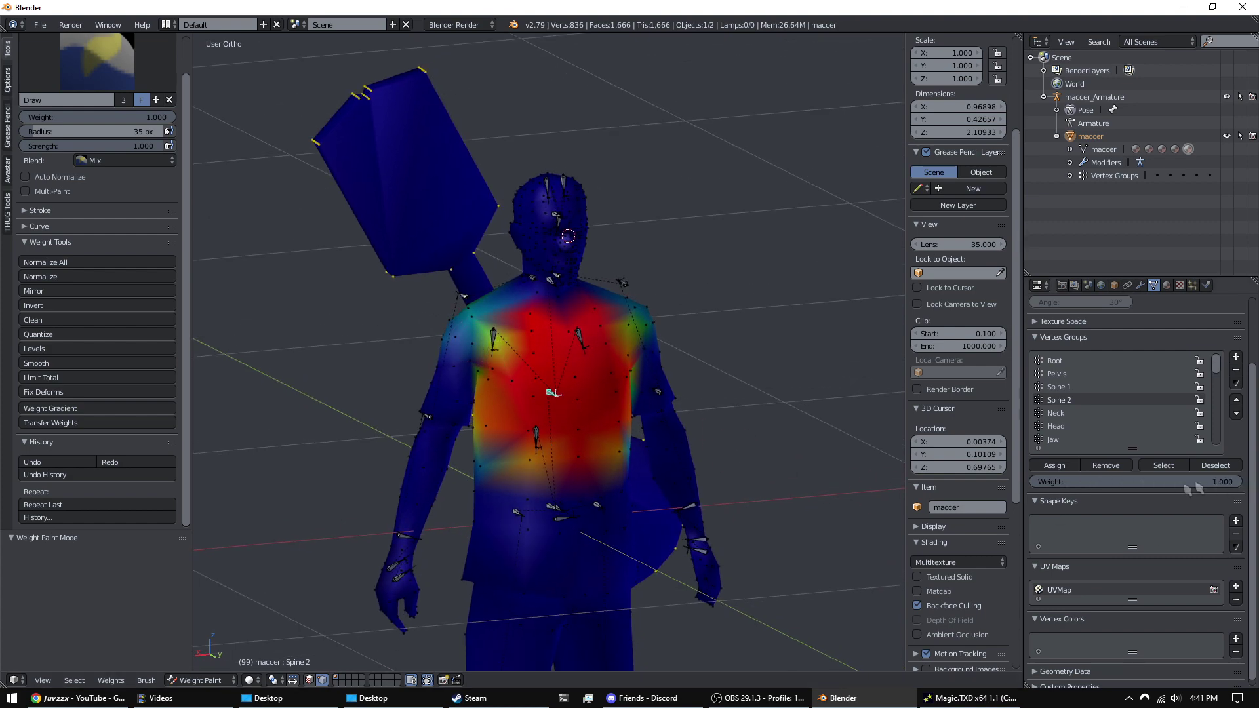
- Assign the selected guitar vertices to the Spine 2 group with weight 1.000 and view the character from the side
left_click(1074, 467)
middle_click_drag(721, 347, 798, 340)
middle_click_drag(628, 341, 682, 321)
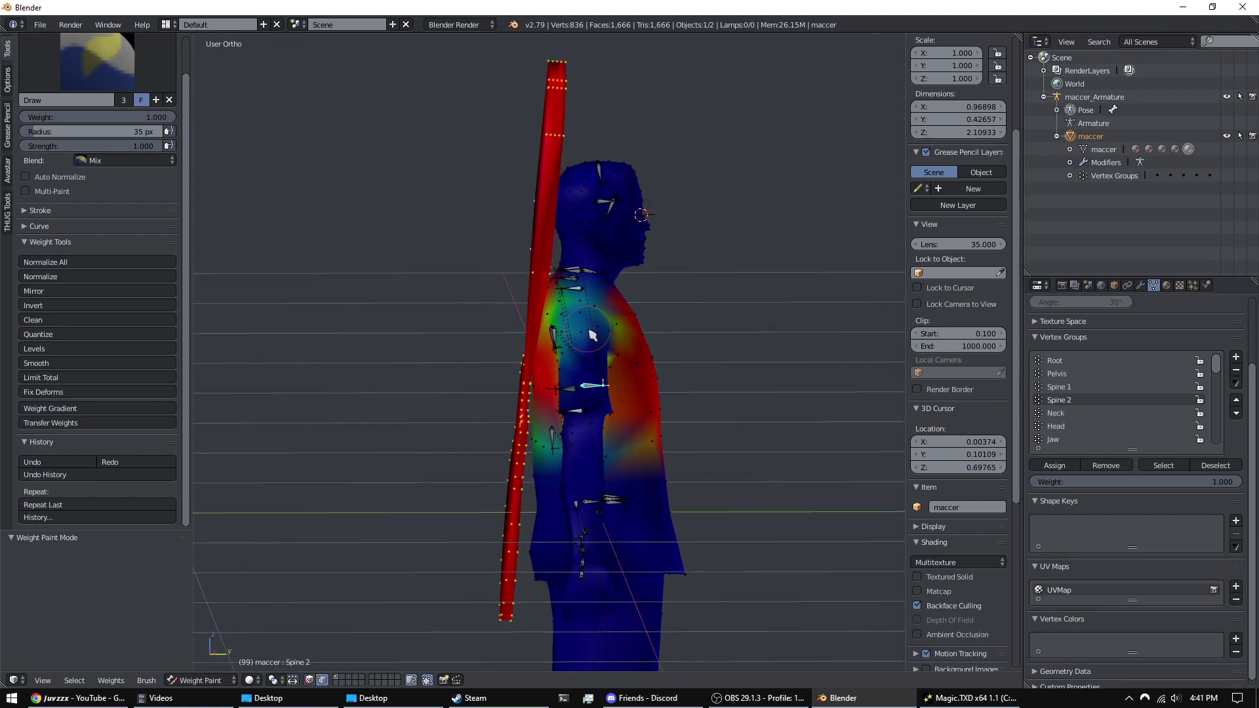
- Test the guitar's weighting by rotating Spine 2, cancelling the trackball rotation and undoing the forward bend
key("r")
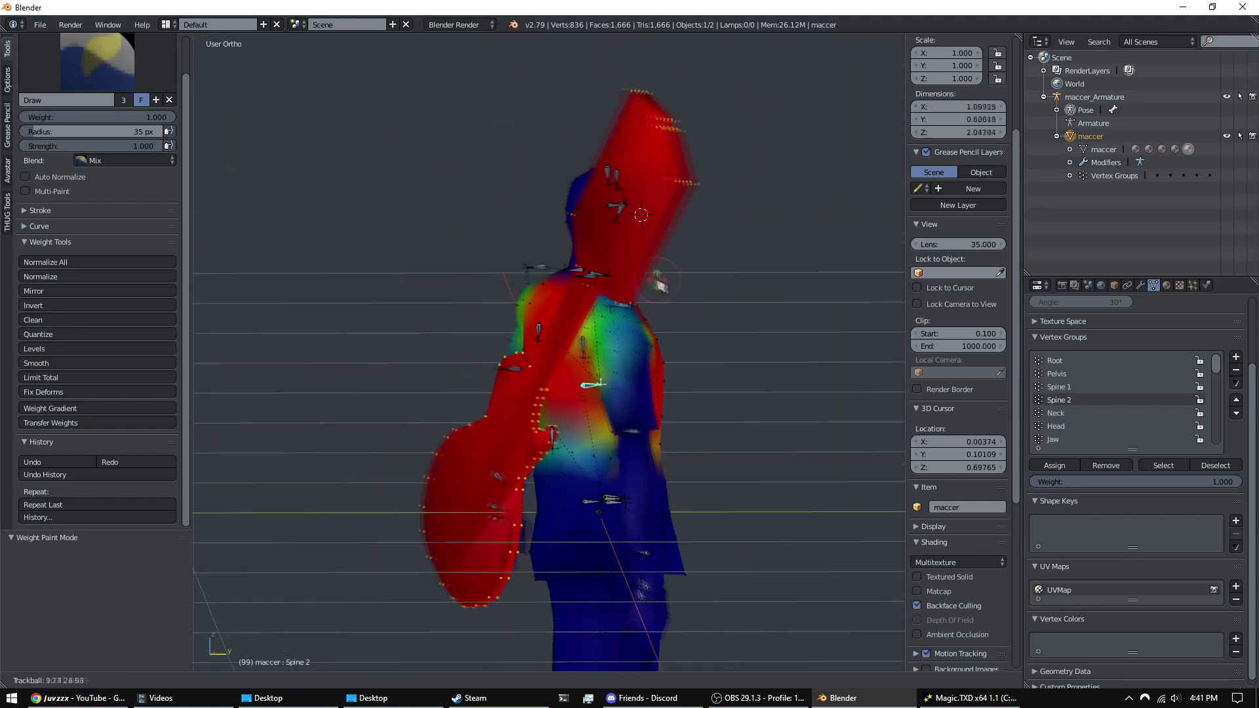
right_click(640, 262)
key("r")
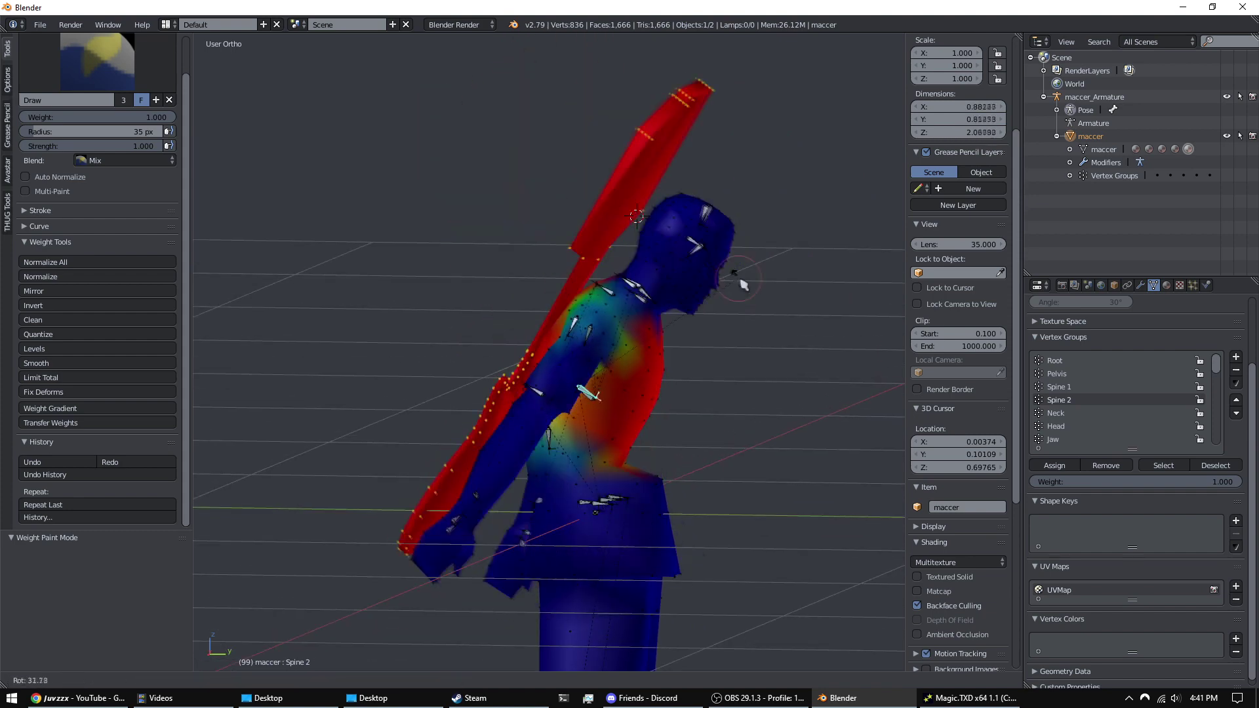
left_click(640, 320)
key("ctrl+z")
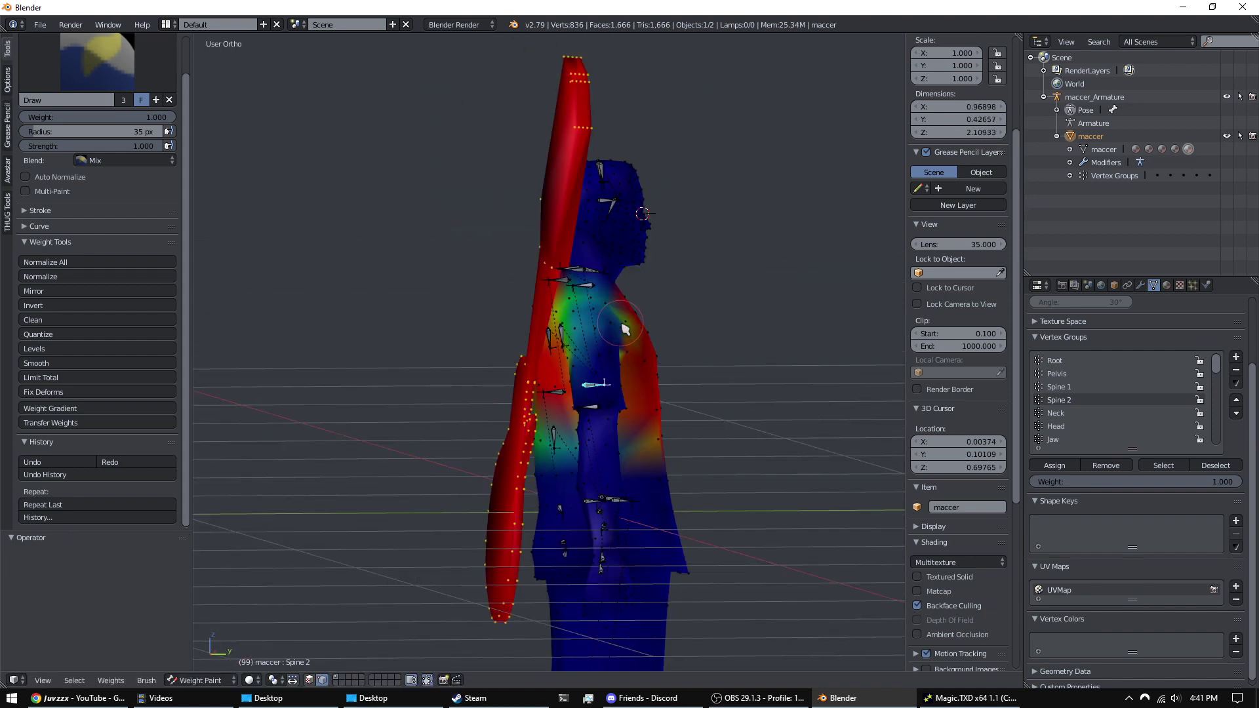
- Test the guitar's weighting by bending Spine 2 by -33.5° and again from the opposite side, undoing both rotations
key("KP_3")
key("r")
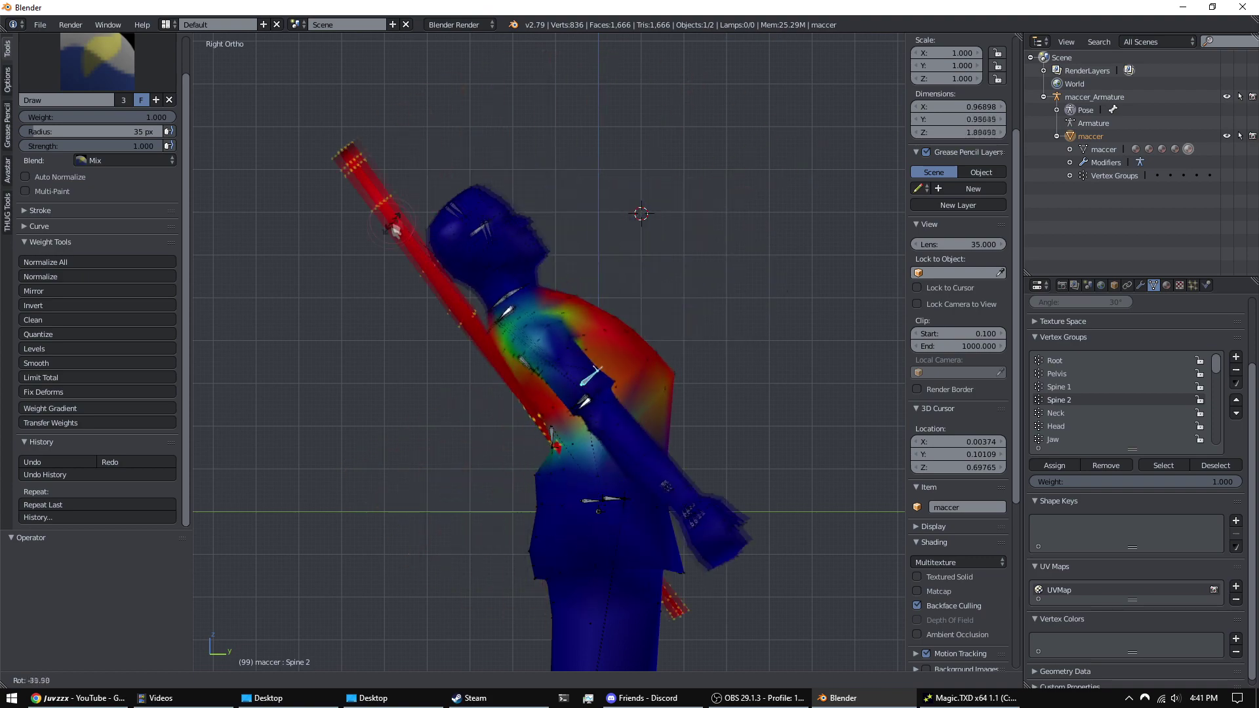
left_click(425, 230)
middle_click_drag(424, 229, 713, 421)
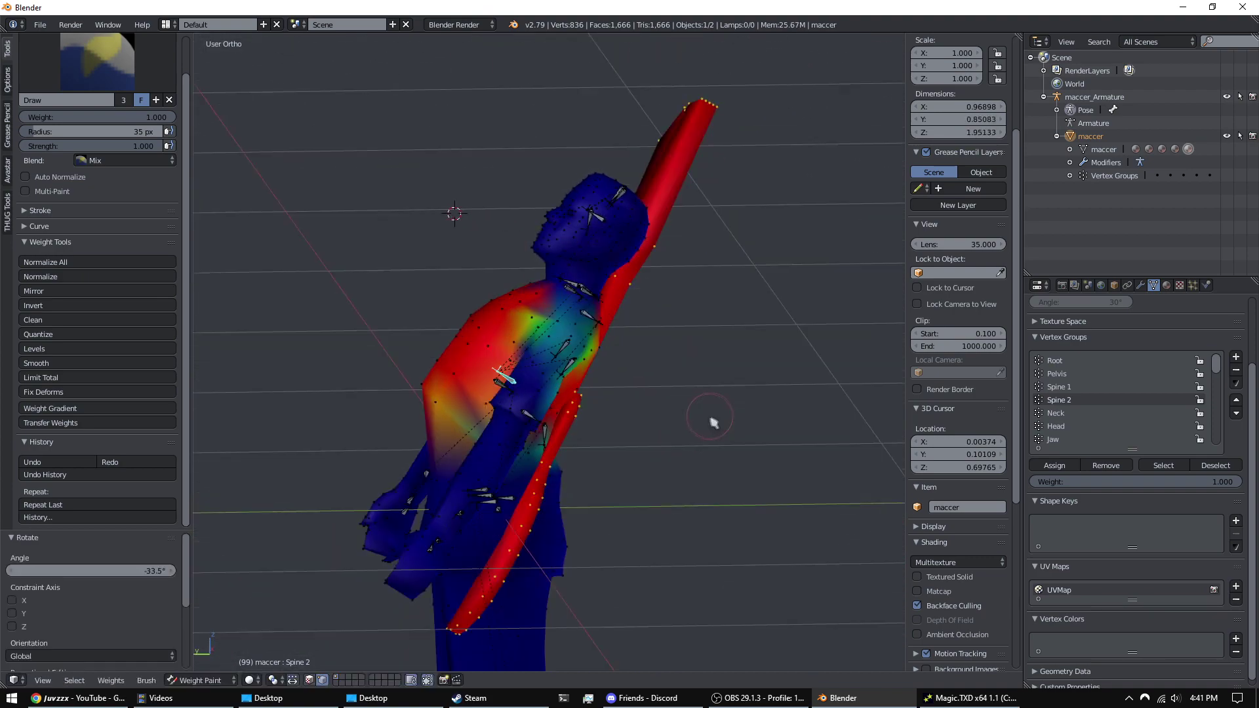
key("ctrl+z")
middle_click_drag(634, 342, 618, 329)
key("r")
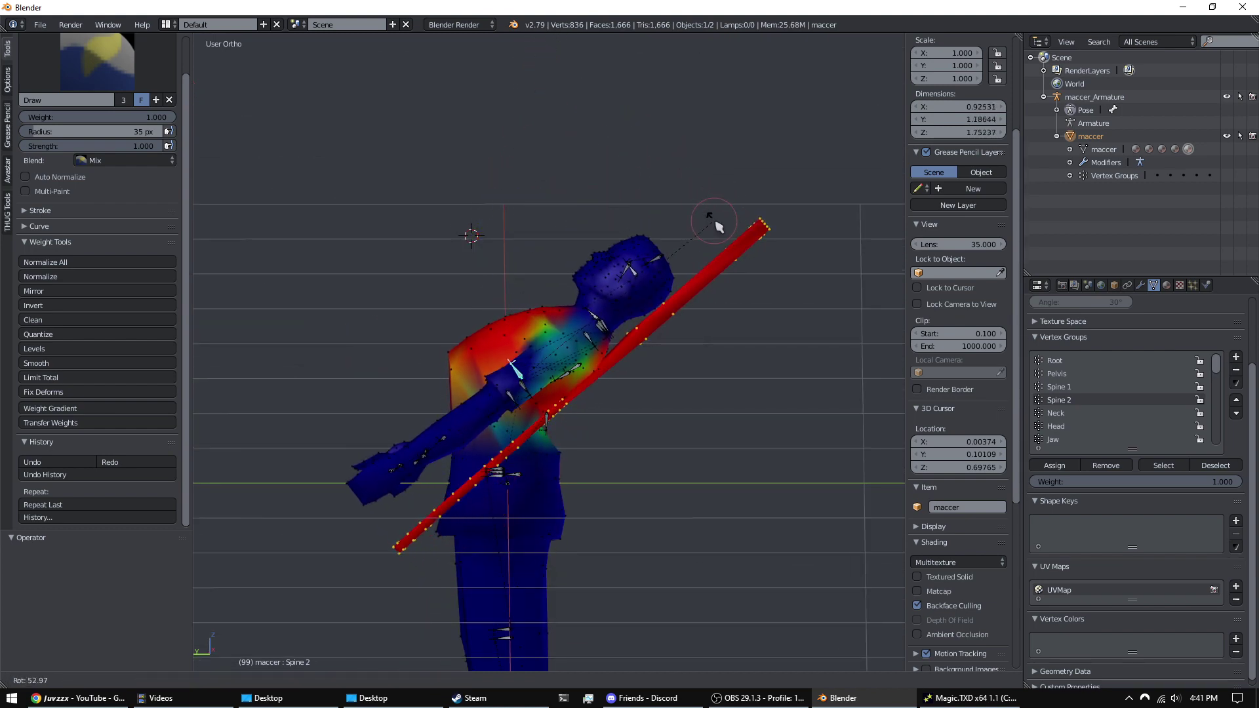
left_click(767, 302)
middle_click_drag(767, 302, 826, 337)
key("ctrl+z")
- Check that the guitar follows the torso with free trackball rotations of Spine 2, undoing each one
key("r")
key("r")
right_click(739, 315)
key("r")
key("r")
left_click(737, 340)
middle_click_drag(737, 340, 469, 371)
key("ctrl+z")
scroll(625, 355, "down", 3)
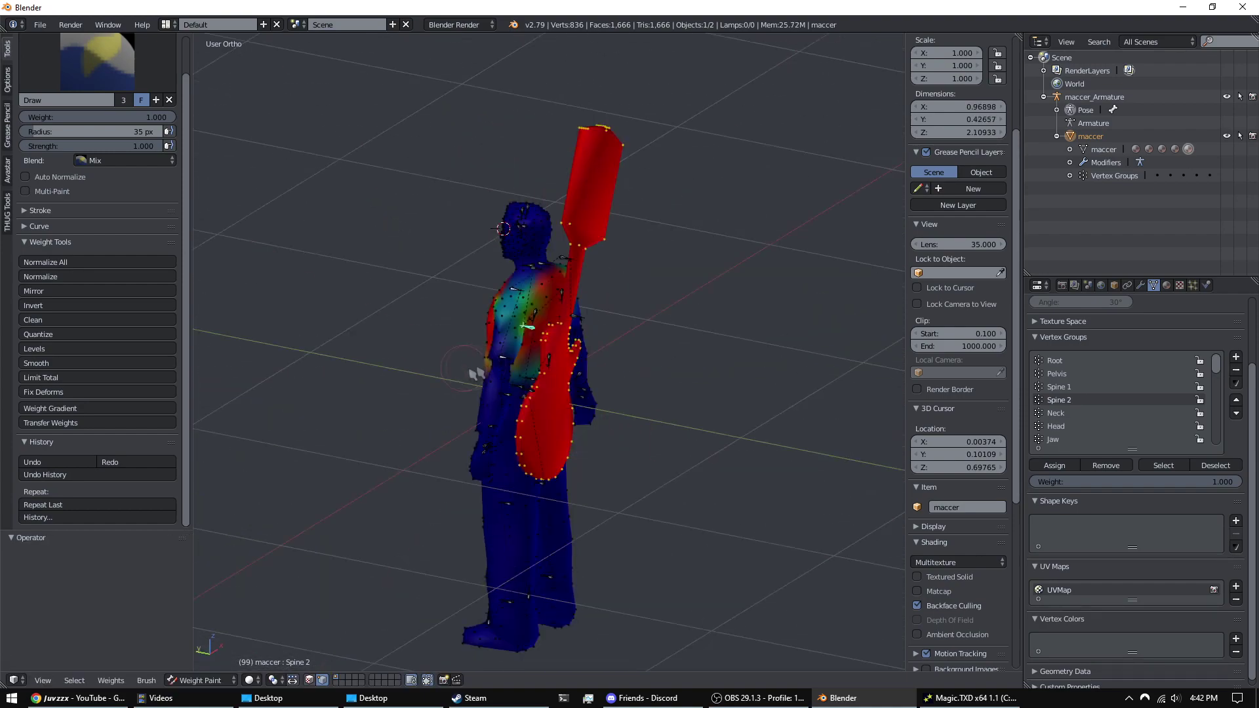
key("r")
key("r")
left_click(446, 357)
middle_click_drag(447, 356, 606, 359)
key("ctrl+z")
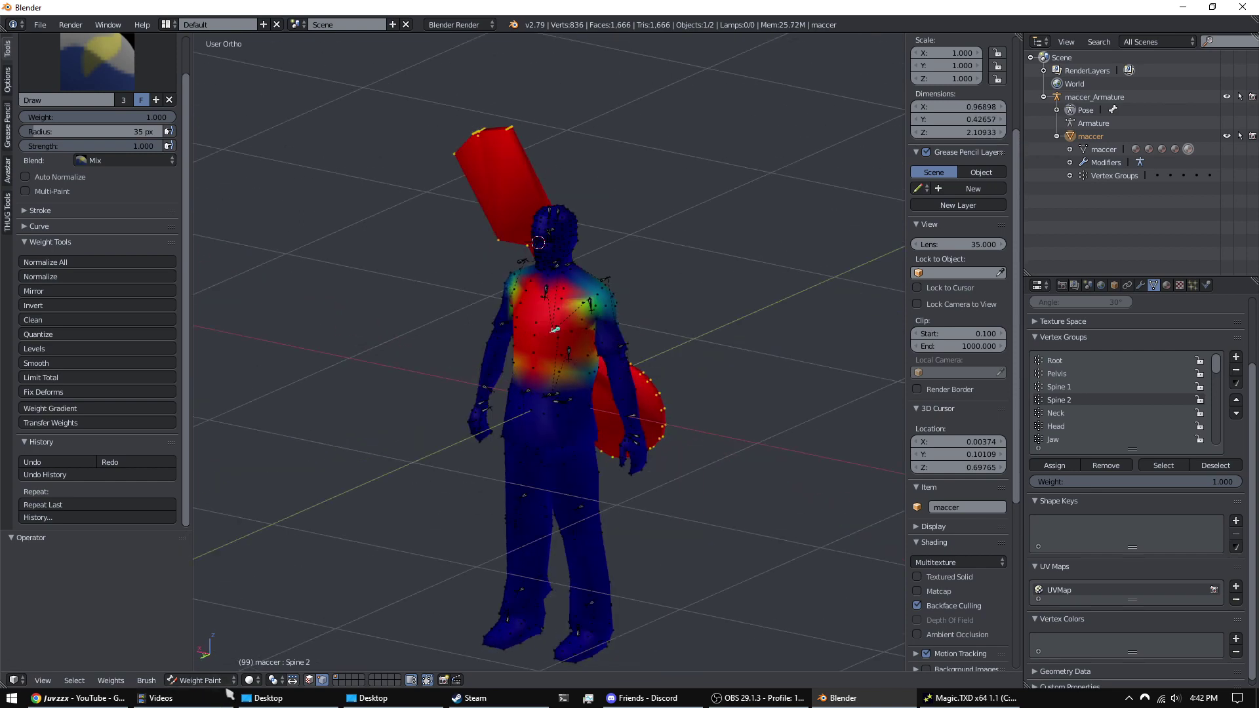
- Switch the maccer mesh to Object Mode, set the viewport shading to Texture, and clear the mesh selection
left_click(204, 680)
left_click(203, 675)
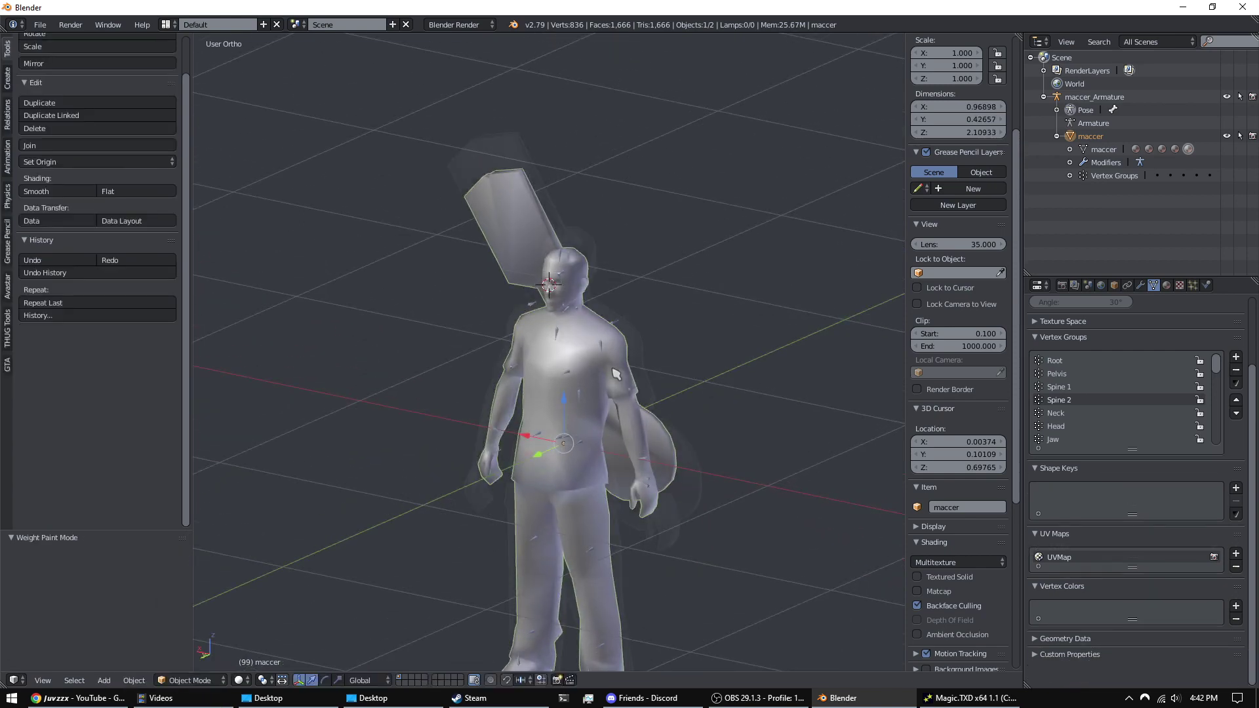
left_click(243, 682)
left_click(269, 621)
key("Tab")
middle_click_drag(485, 257, 629, 257)
key("a")
key("a")
key("Tab")
- Select the faces that use the flyingv01 material in Edit Mode and display that material's texture settings
left_click(1166, 286)
left_click(1072, 372)
left_click(1072, 385)
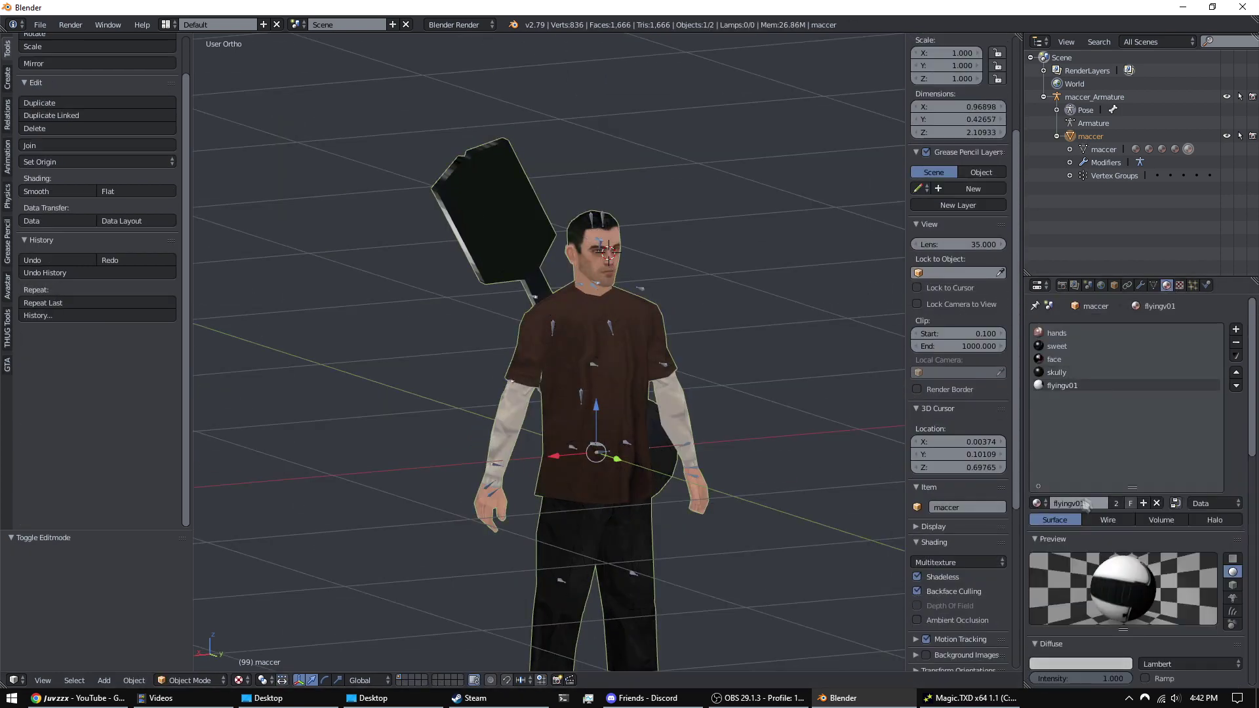
key("Tab")
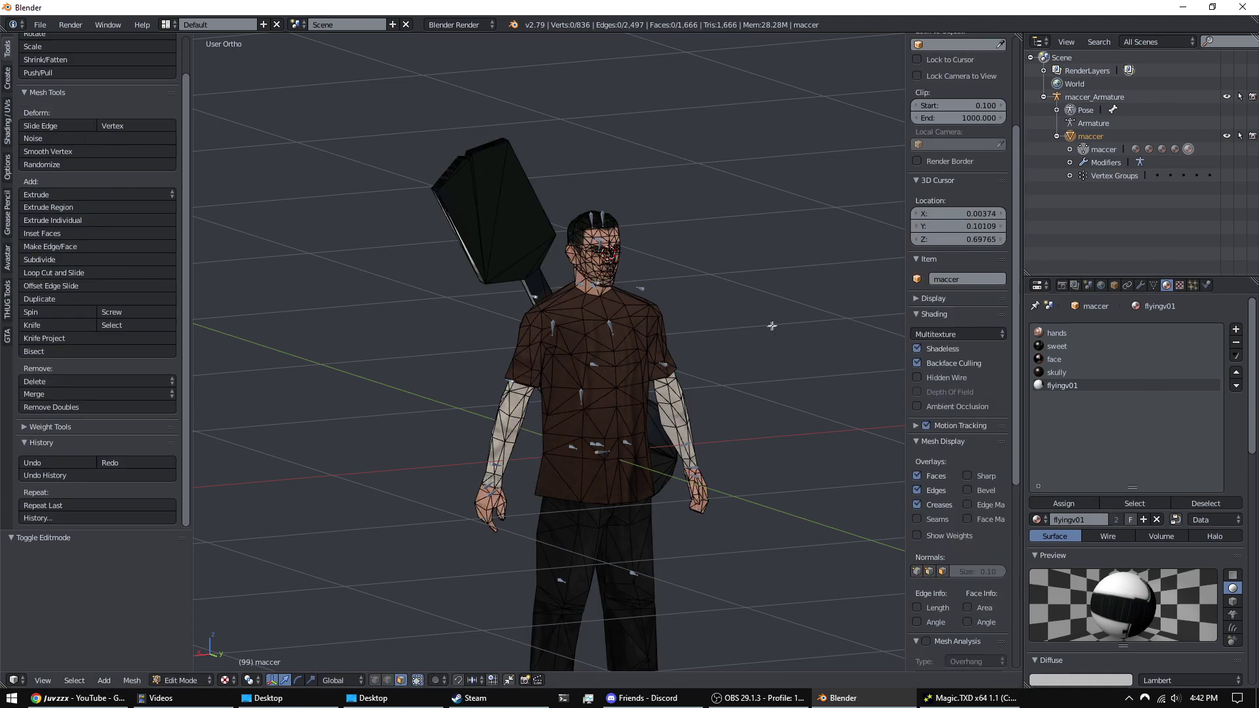
key("a")
key("a")
key("a")
middle_click_drag(745, 343, 719, 328, "shift")
scroll(718, 327, "up", 1)
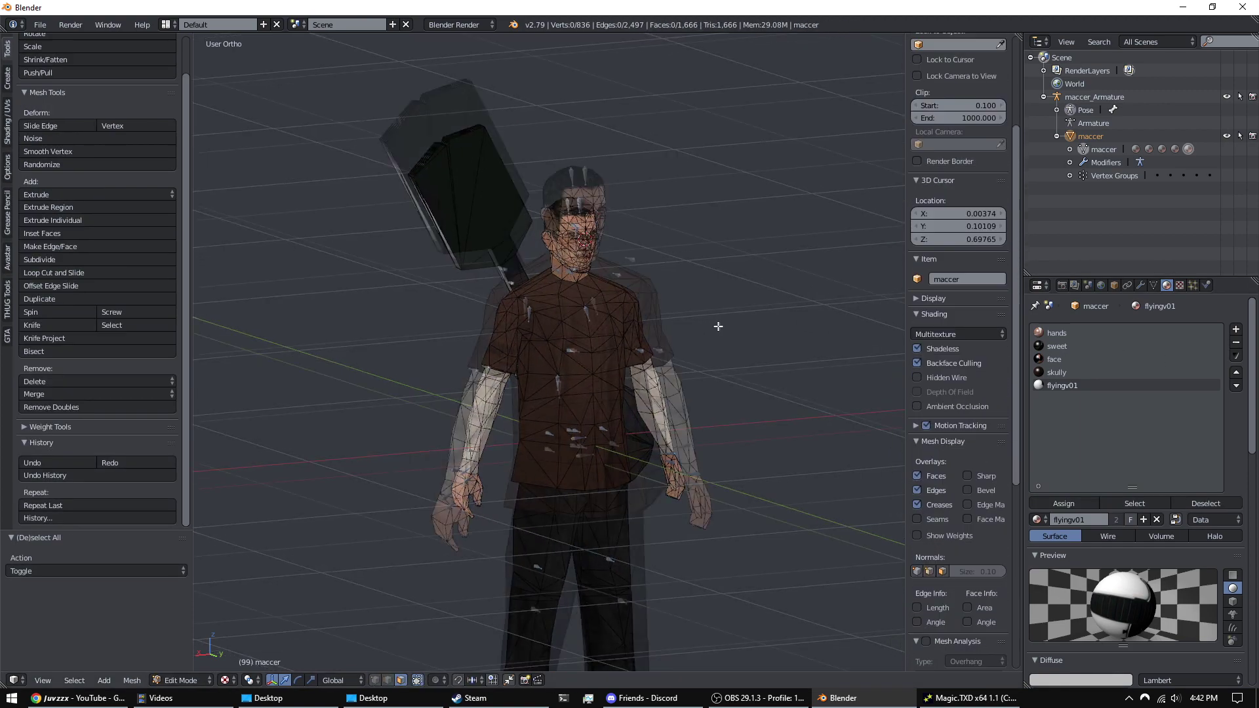
left_click(1144, 505)
middle_click_drag(609, 284, 800, 295)
left_click(1179, 285)
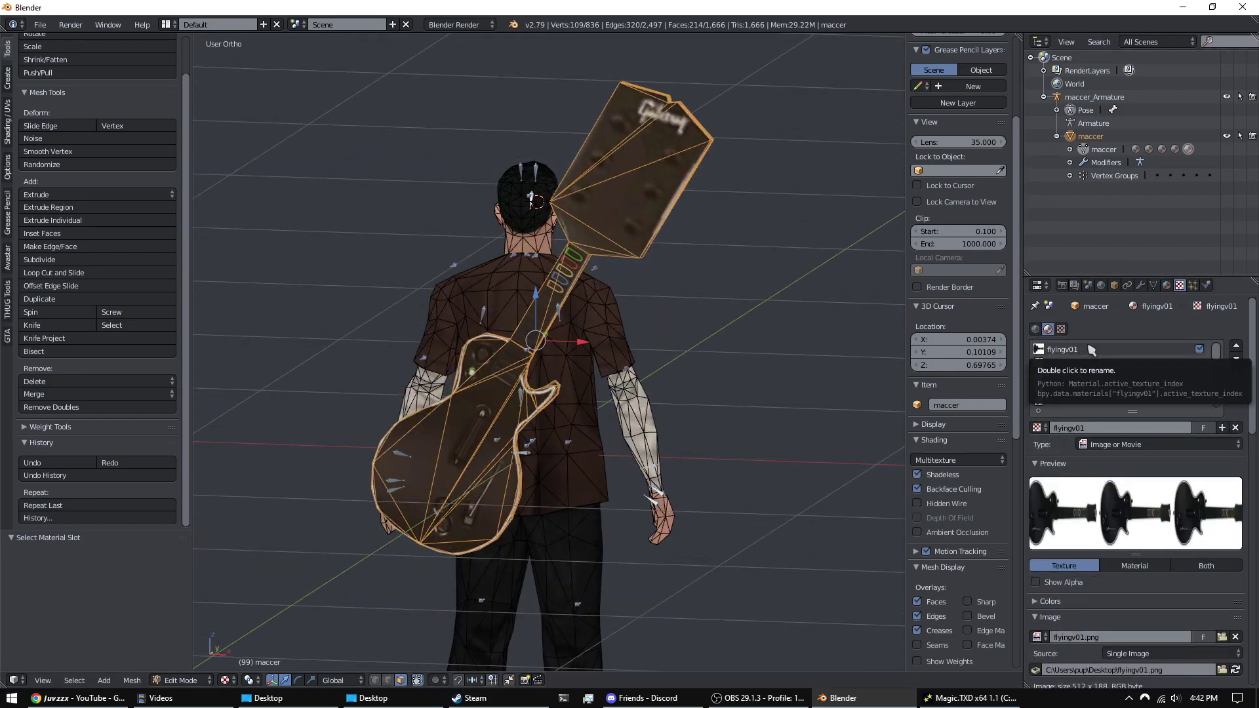
- Deselect the guitar faces, return to Object Mode, and view the character from the front
left_click(947, 699)
left_click(741, 150)
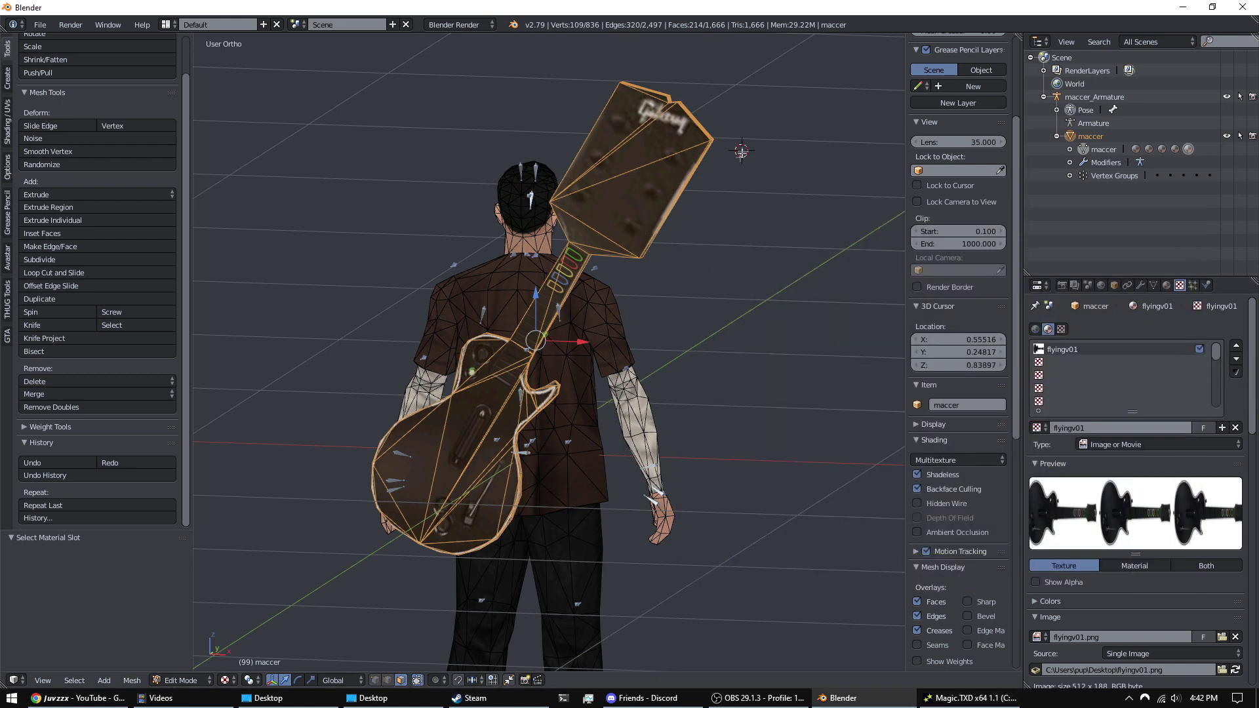
middle_click_drag(755, 218, 629, 320)
key("a")
key("Tab")
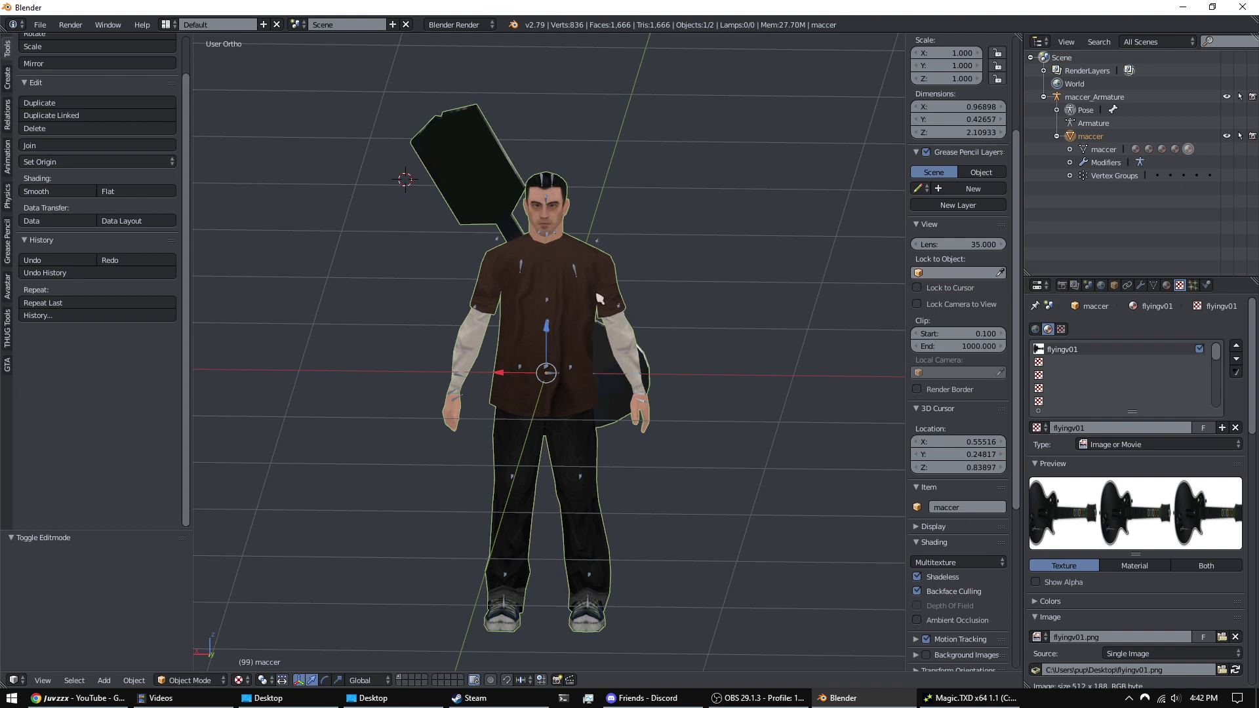
- Apply the maccer mesh's location, rotation and scale, finishing with Rotation & Scale
key("ctrl+a")
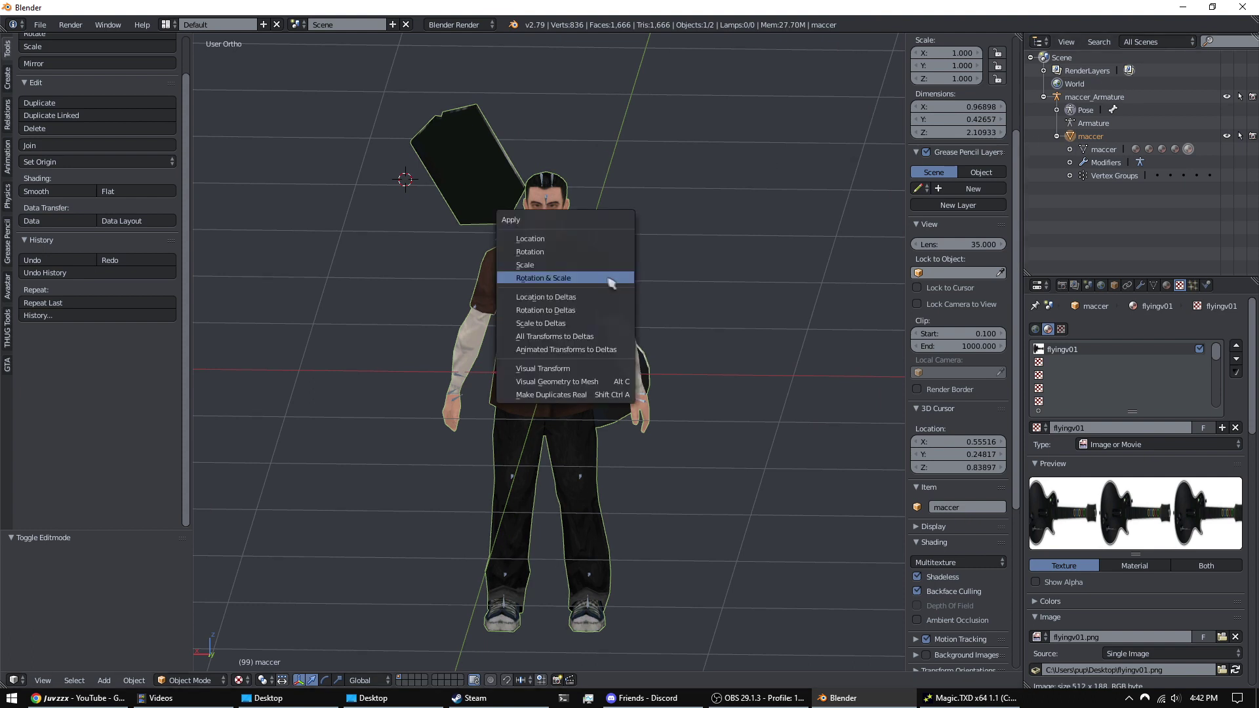
left_click(600, 238)
key("ctrl+a")
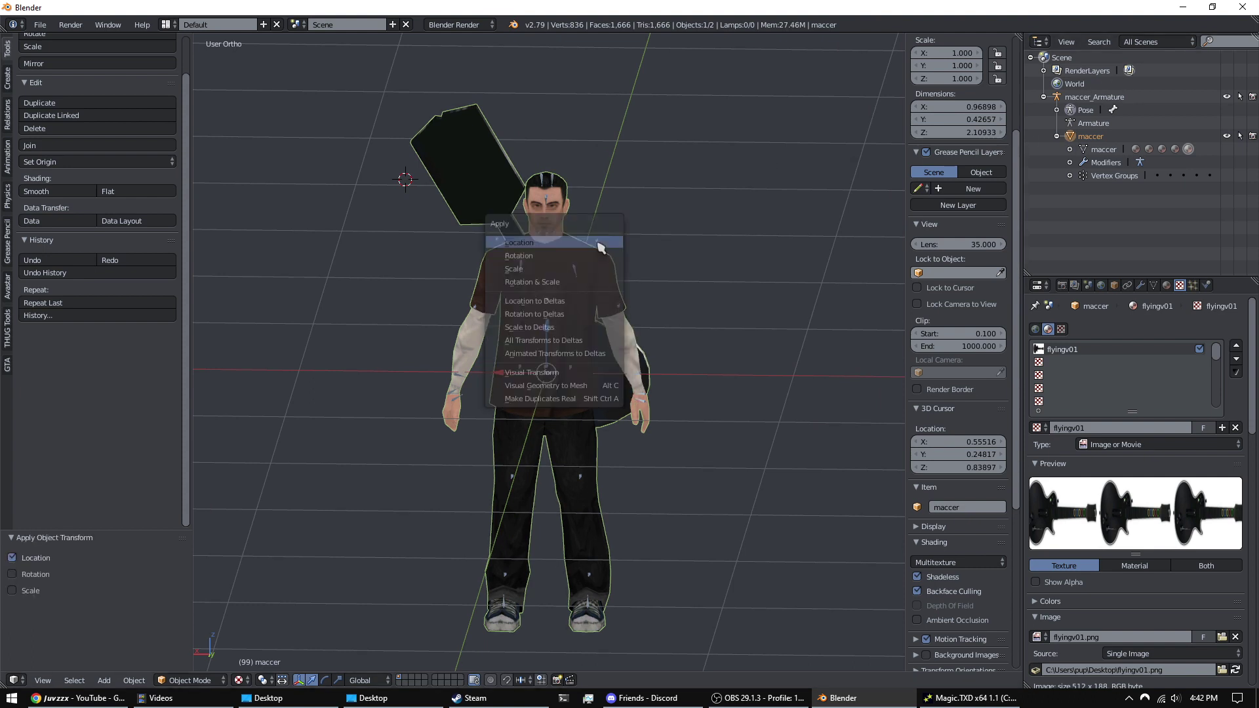
left_click(598, 258)
key("ctrl+a")
left_click(577, 269)
key("ctrl+a")
left_click(562, 283)
key("ctrl+a")
left_click(745, 262)
key("ctrl+a")
left_click(721, 273)
key("ctrl+a")
left_click(702, 290)
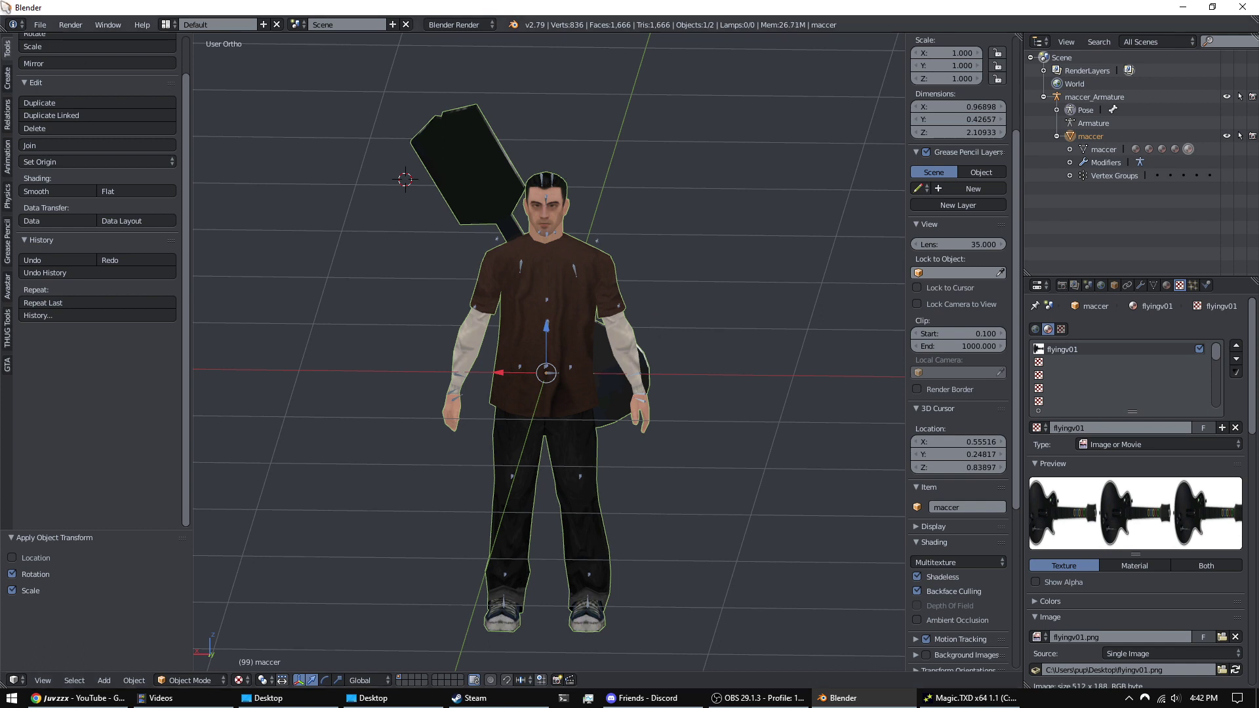
- Open the GTA DFF tools and set the DFF export type to Character
left_click(44, 26)
mouse_move(131, 299)
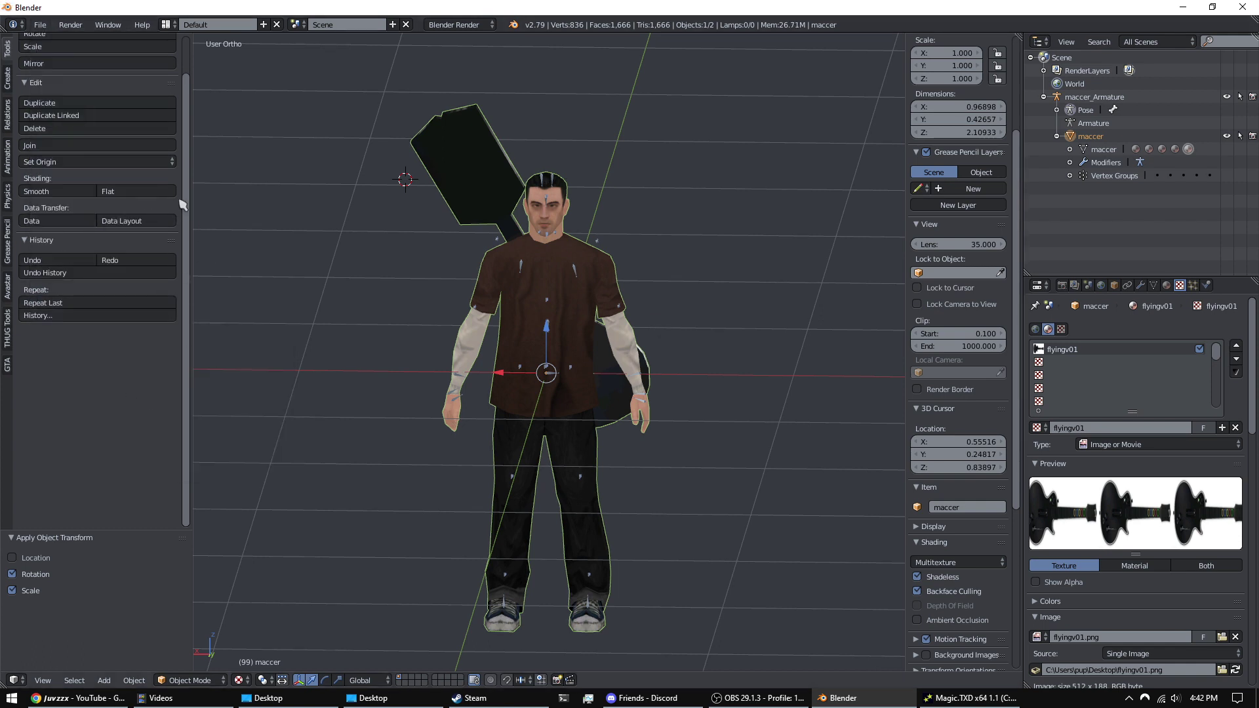
left_click(8, 368)
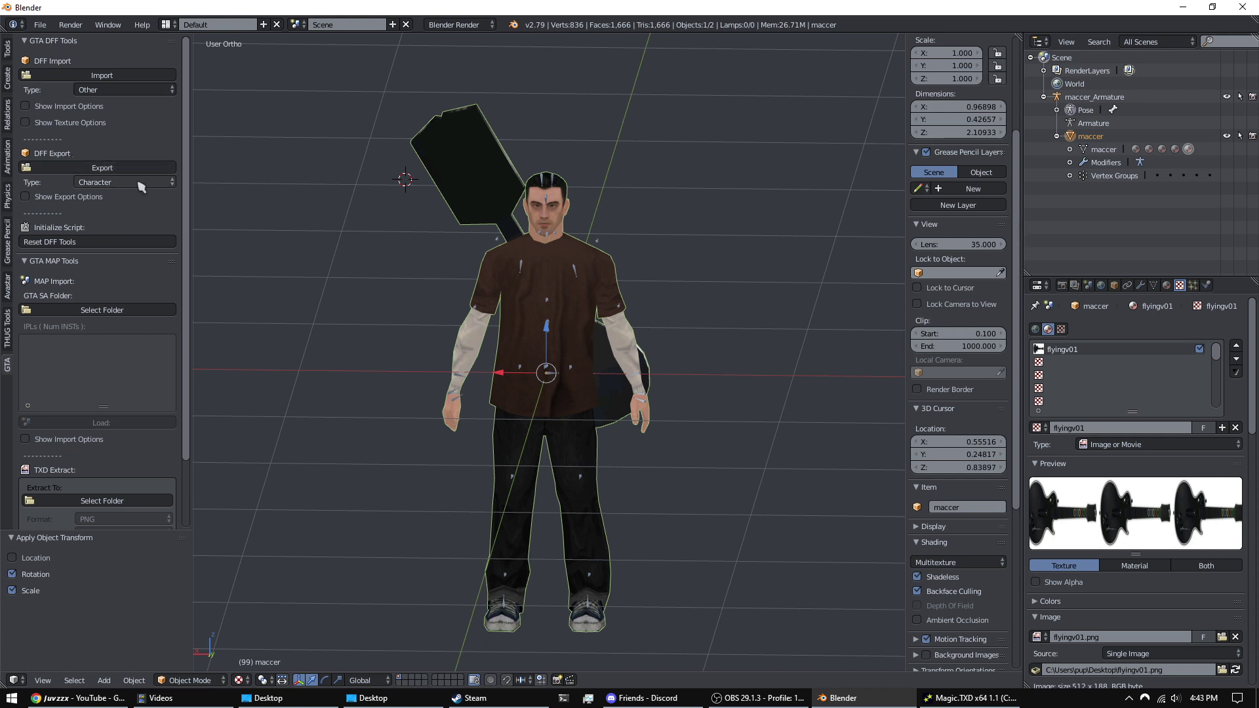
left_click(144, 183)
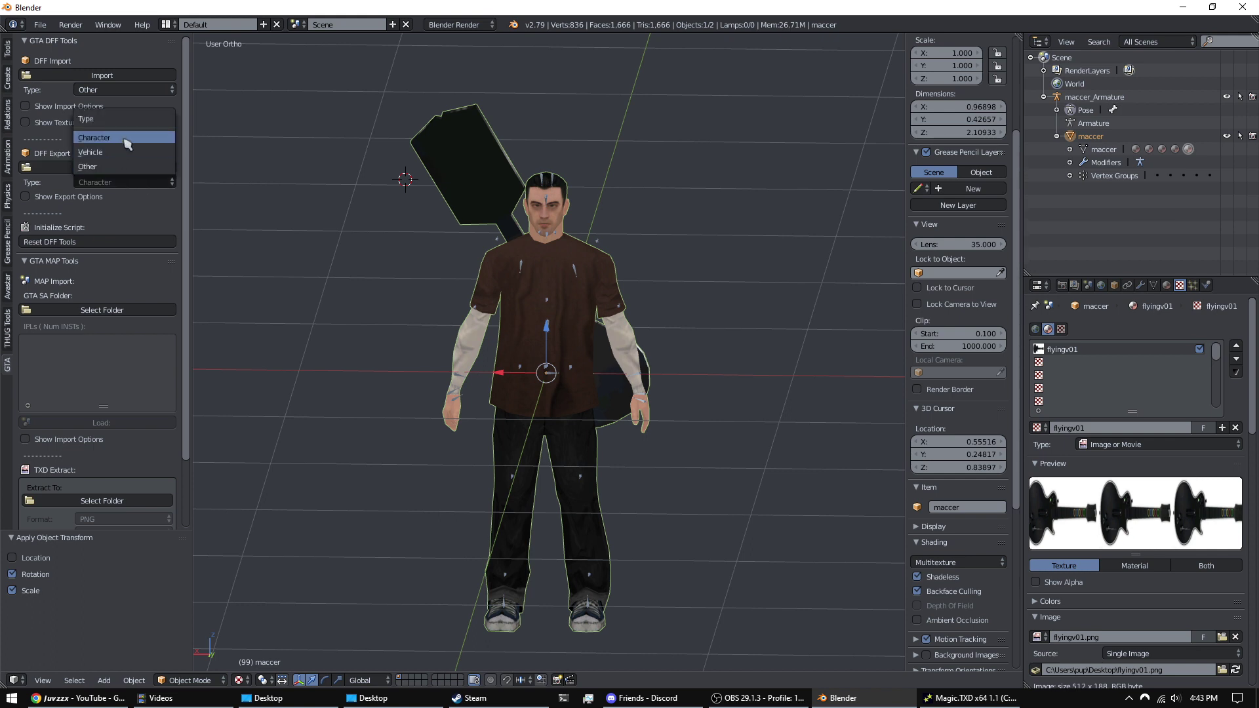
left_click(116, 139)
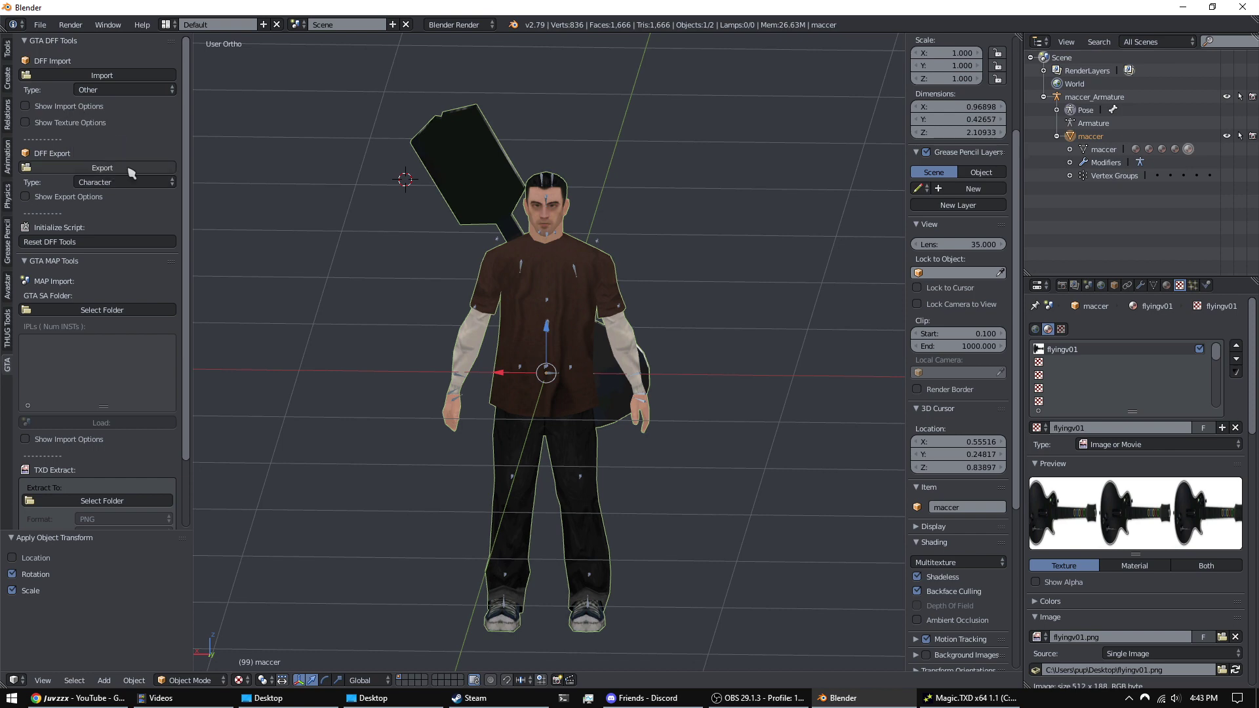
- Start the DFF export, choose the Desktop as the location, and name the file maccer.dff
left_click(130, 173)
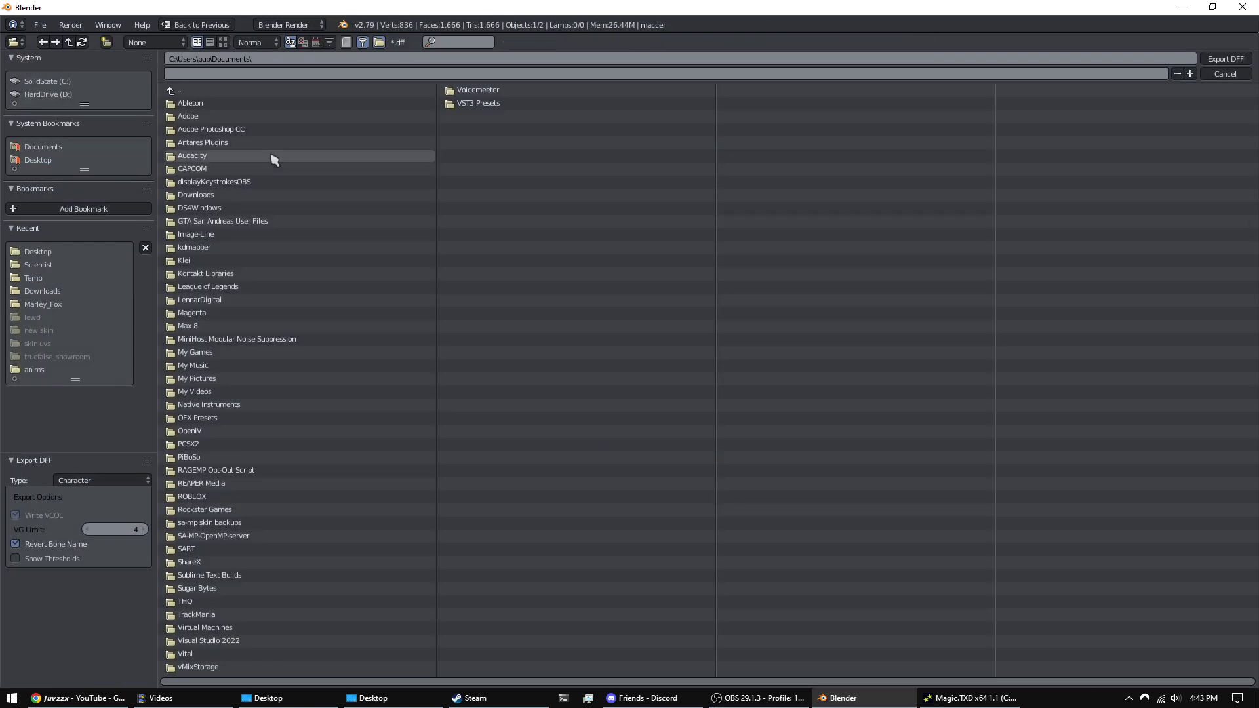
left_click(41, 164)
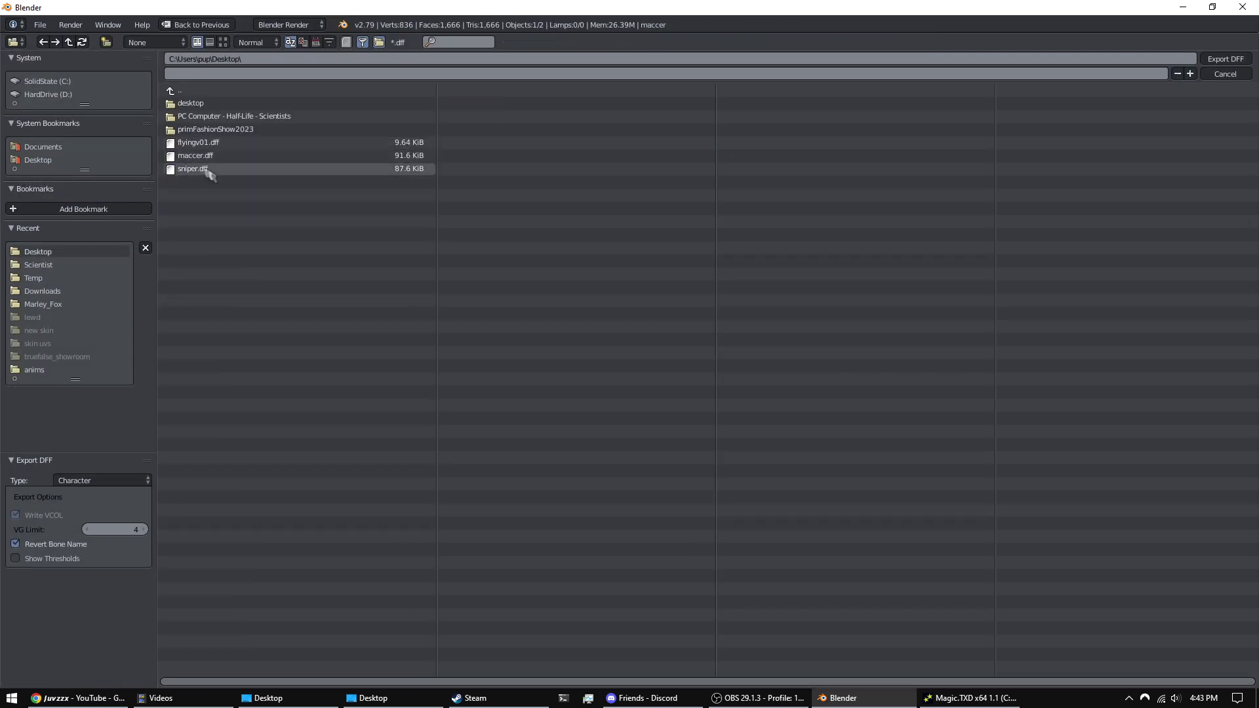
left_click(198, 75)
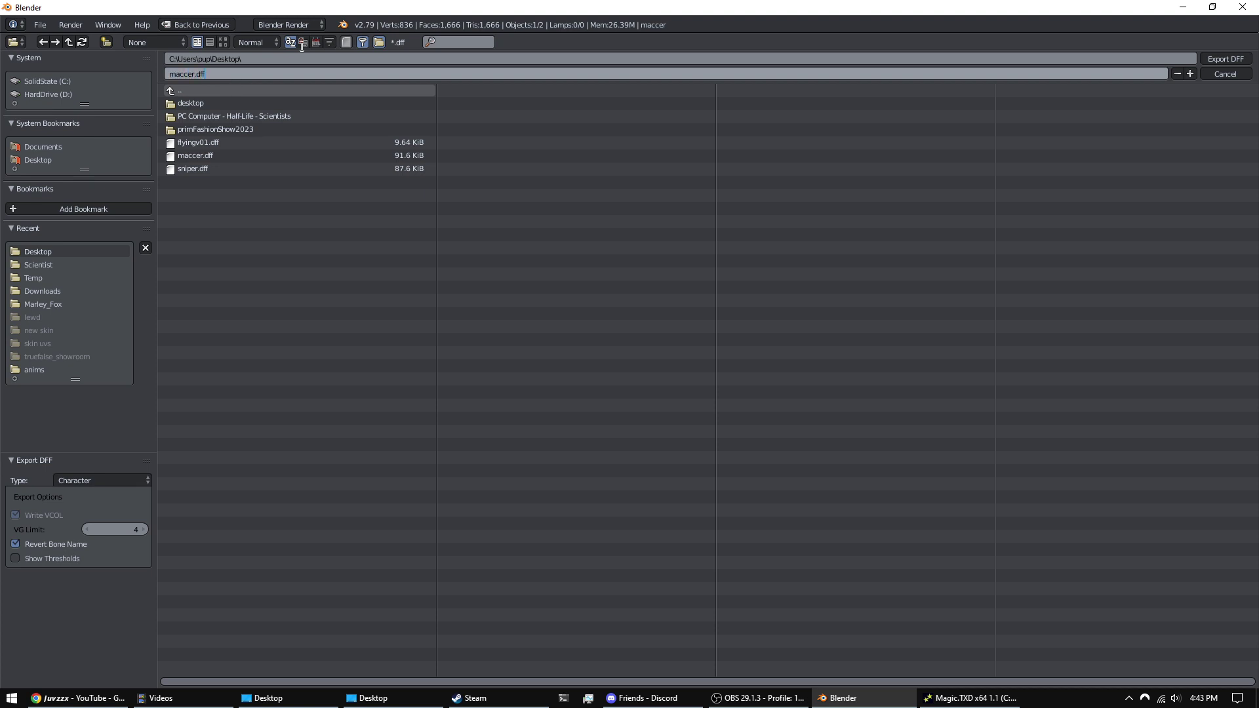
key("Return")
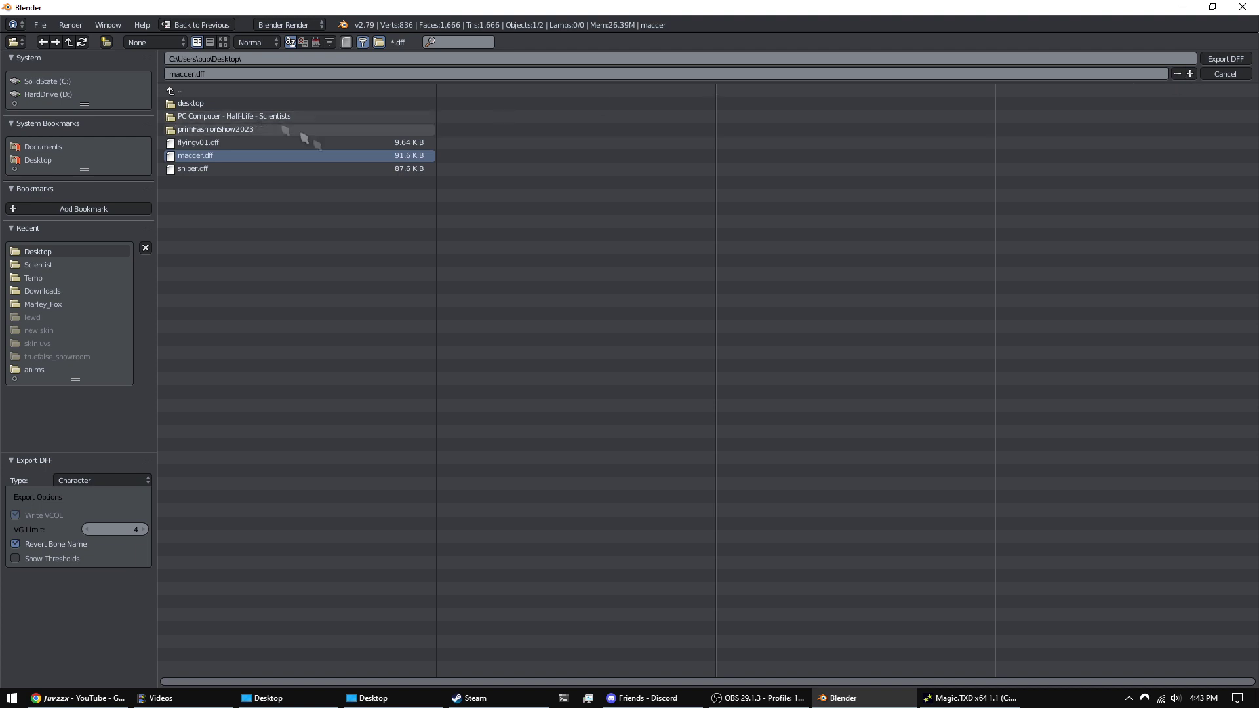
- Create a folder named guitarGuy on the Desktop and export maccer.dff into it
left_click(106, 42)
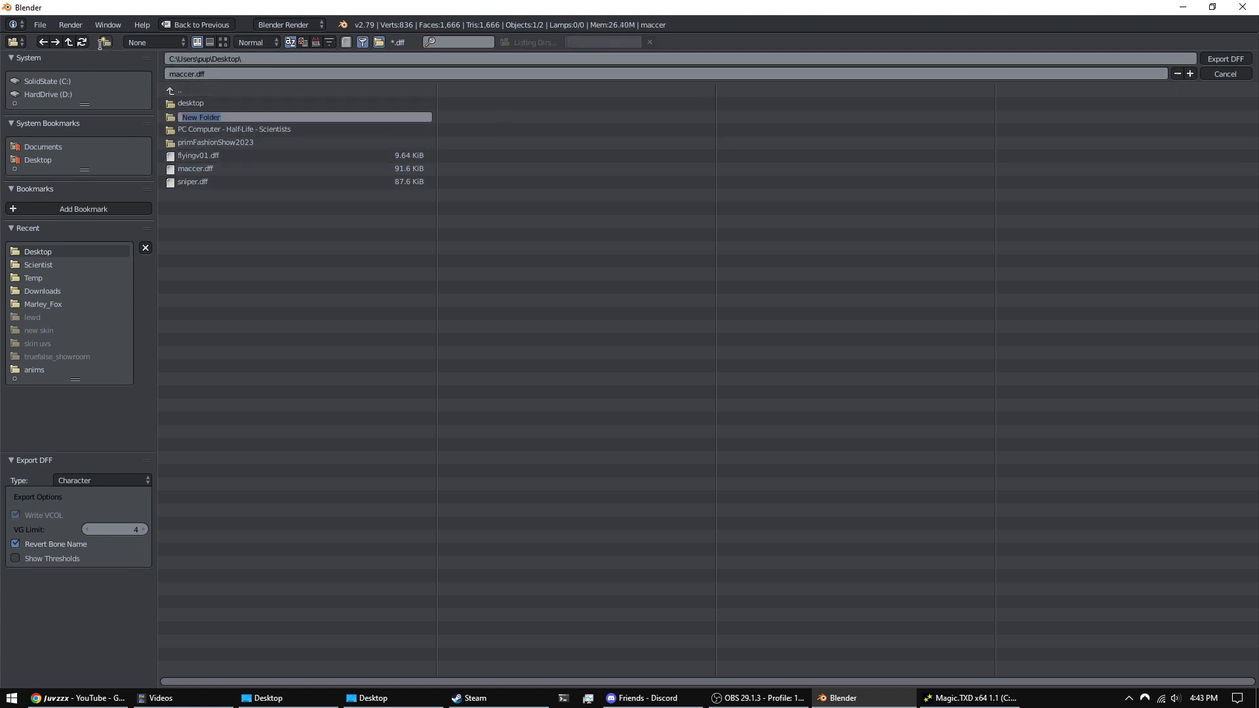
key("Return")
left_click(294, 120)
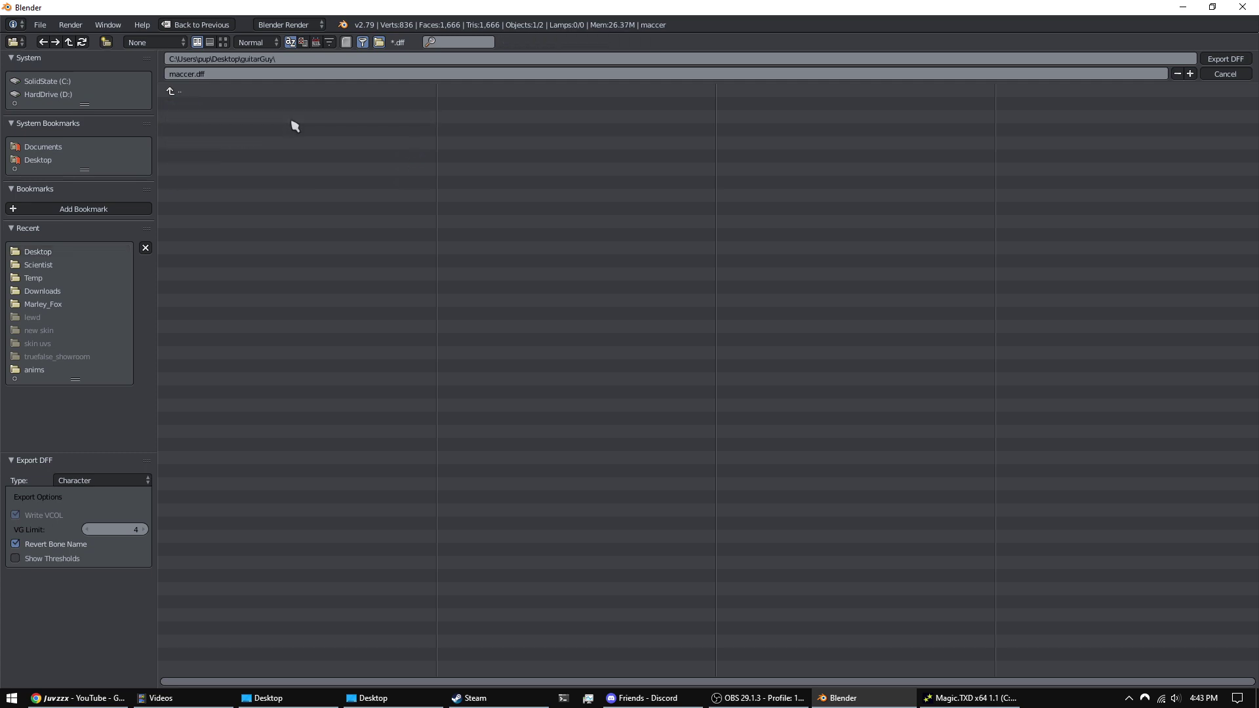
left_click(1218, 59)
- Switch to the Windows desktop, move the guitarGuy folder below the sniper files, and open it to check maccer.dff
key("super+d")
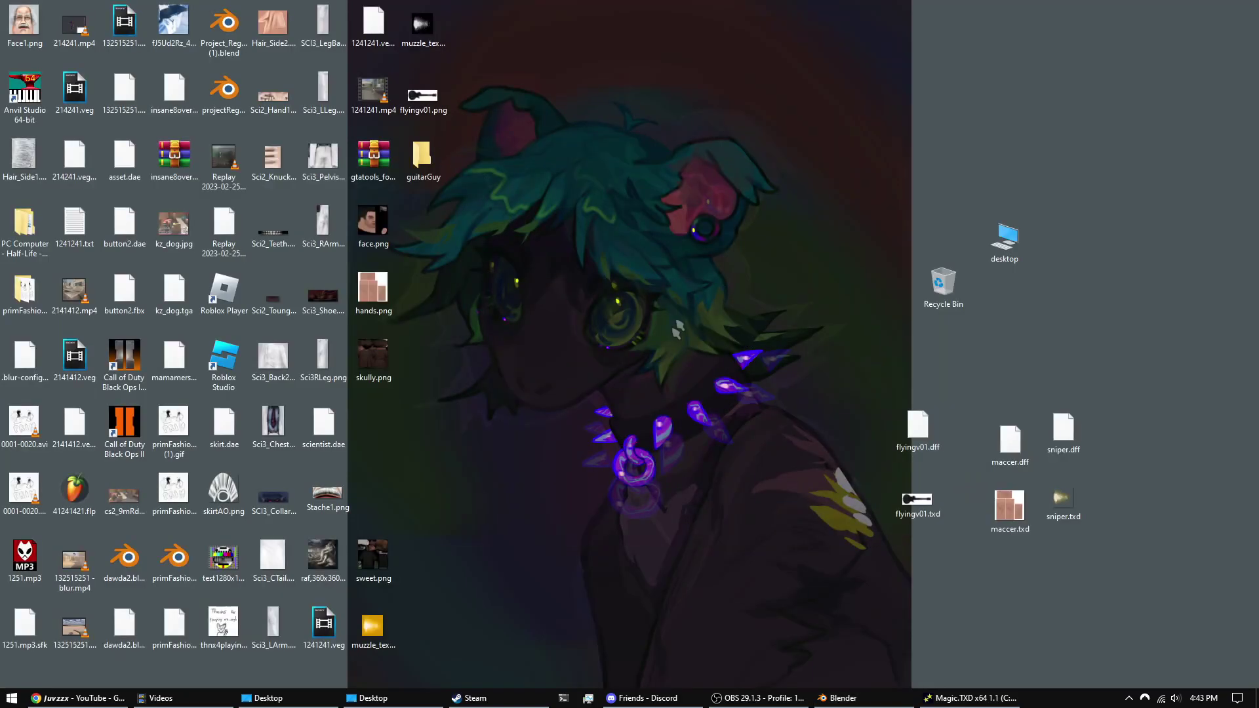
left_click_drag(433, 176, 1154, 320)
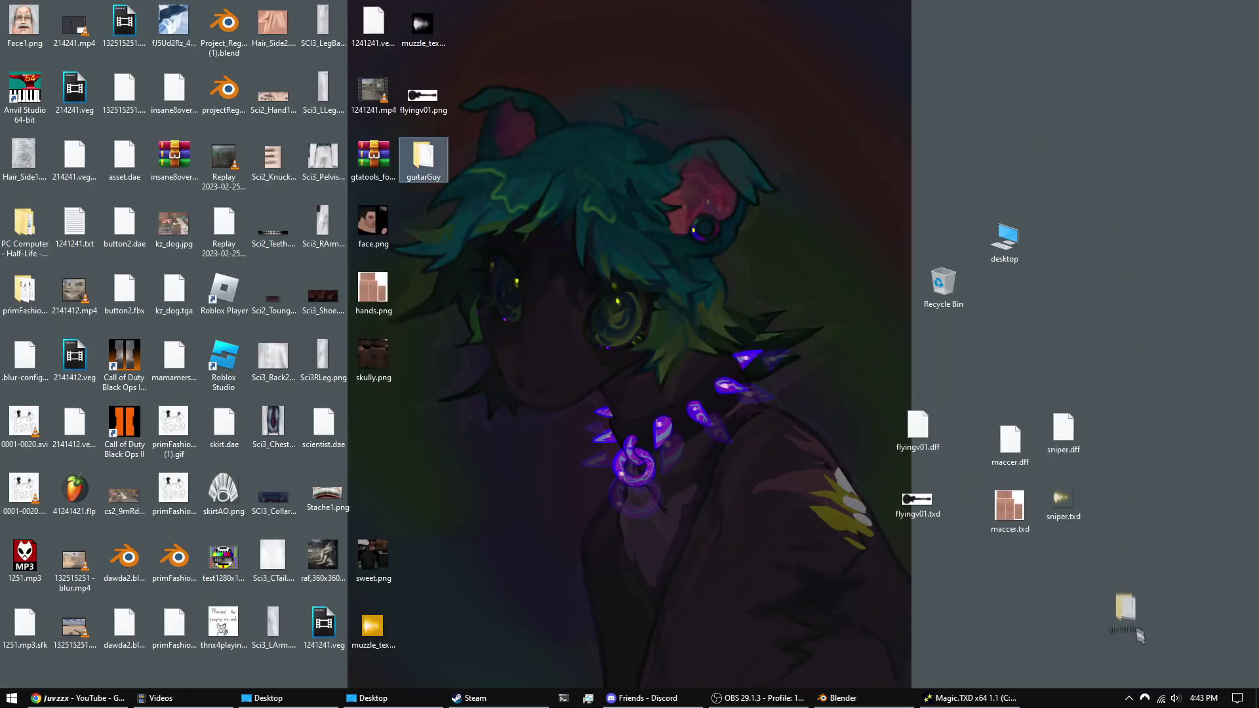
left_click_drag(1139, 631, 1136, 625)
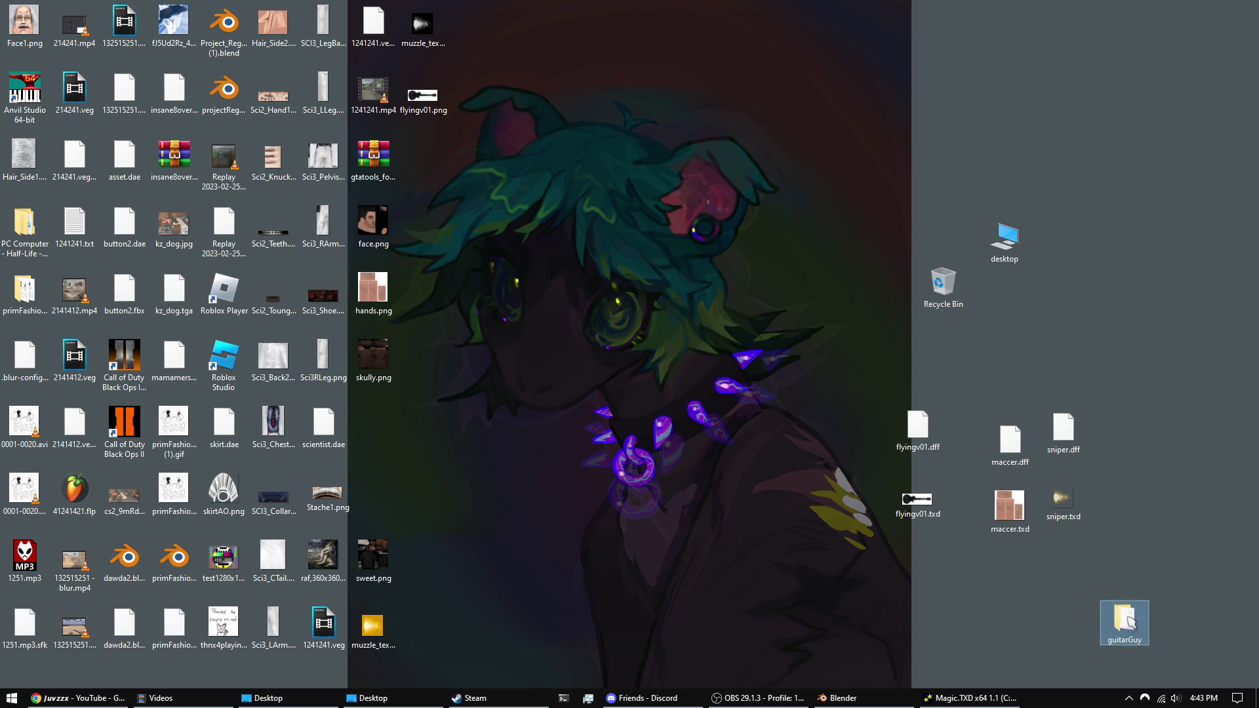
double_click(1125, 621)
left_click_drag(832, 220, 670, 169)
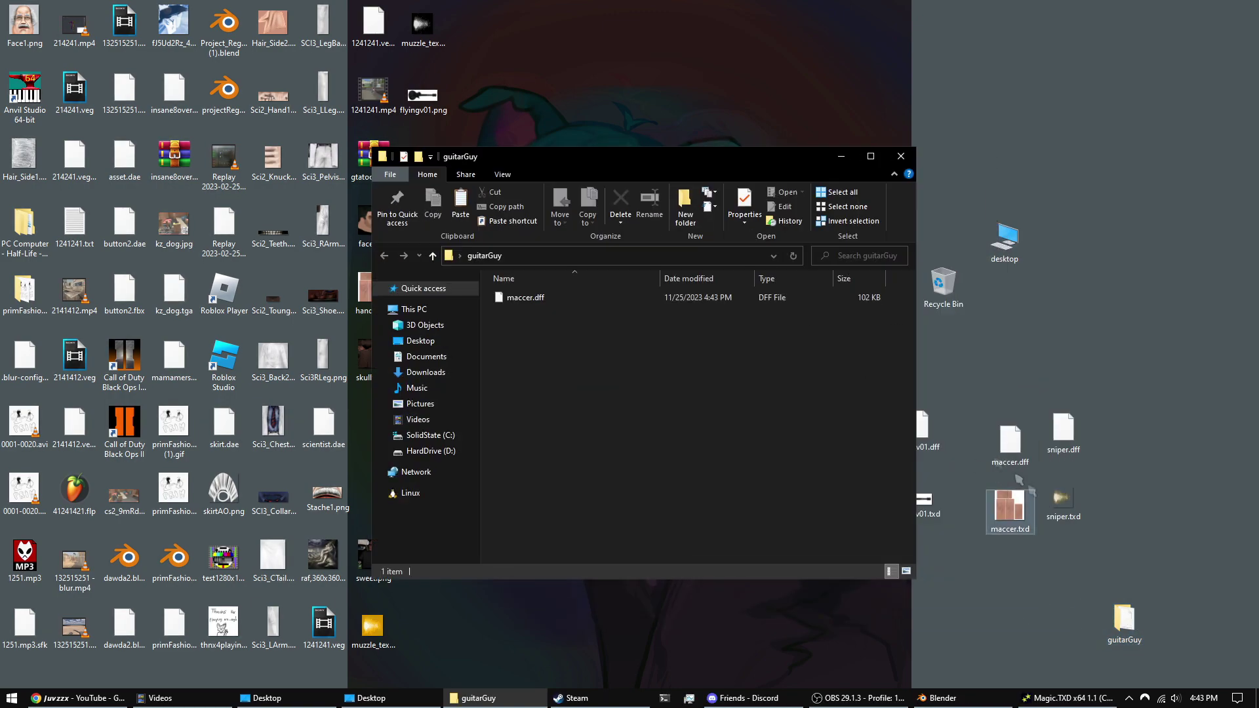
left_click_drag(746, 165, 635, 135)
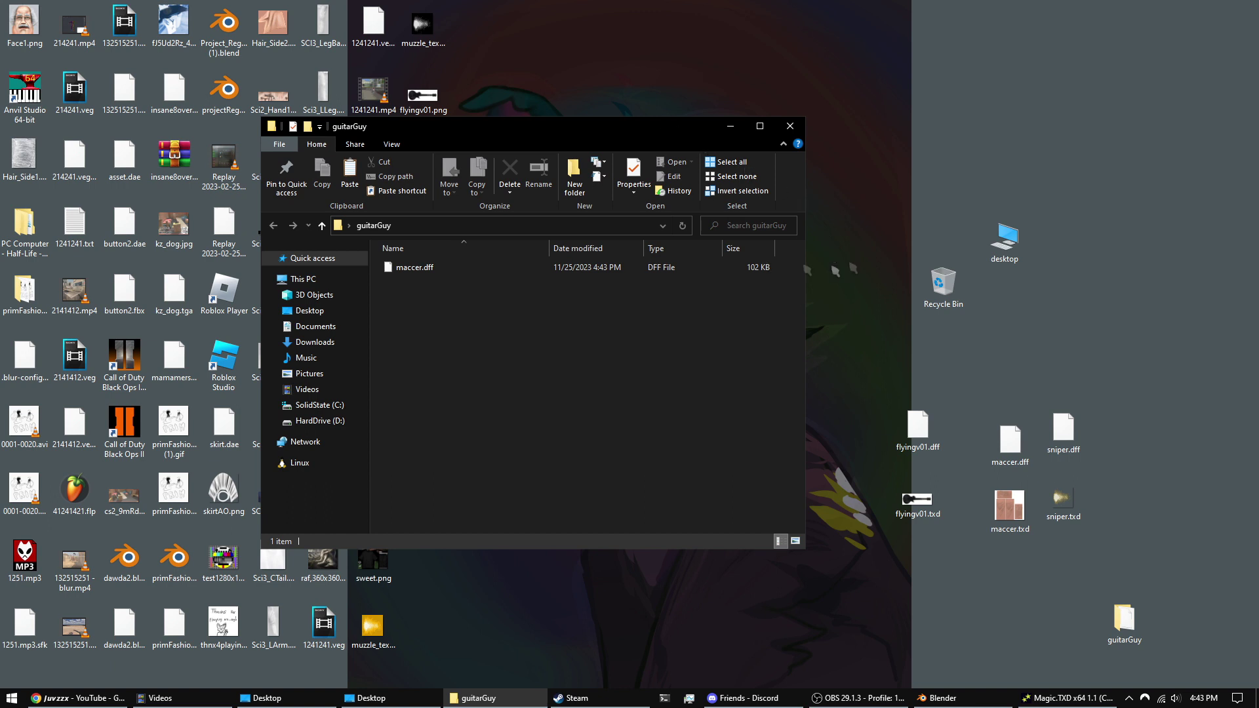
left_click(441, 267)
mouse_move(449, 273)
left_mouse_down()
mouse_move(426, 267)
mouse_move(451, 289)
left_mouse_up()
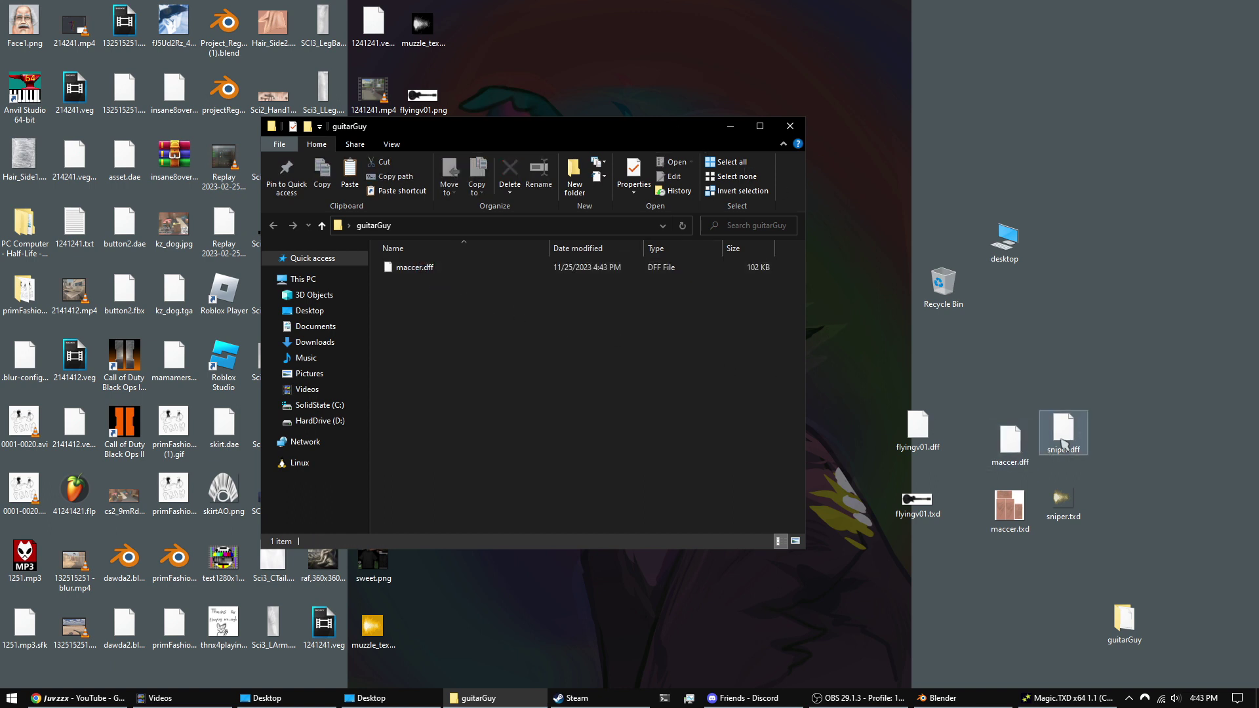
- Copy maccer.txd from the desktop into the guitarGuy folder
left_click(1026, 520)
right_click(1024, 514)
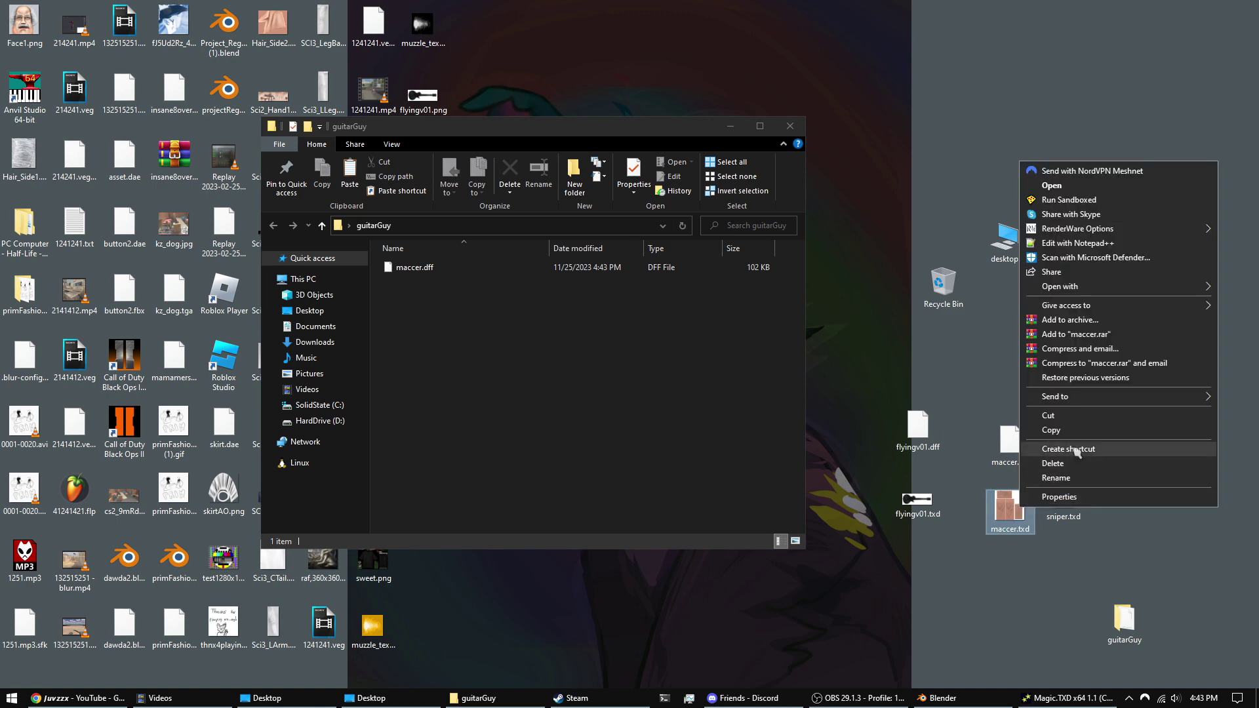
left_click(1049, 425)
right_click(480, 360)
left_click(523, 452)
left_click_drag(426, 126, 557, 154)
- Switch to Blender, put the maccer mesh in Edit Mode, and check which faces use the hands and sweet materials
left_click(944, 699)
scroll(674, 292, "up", 2)
key("Tab")
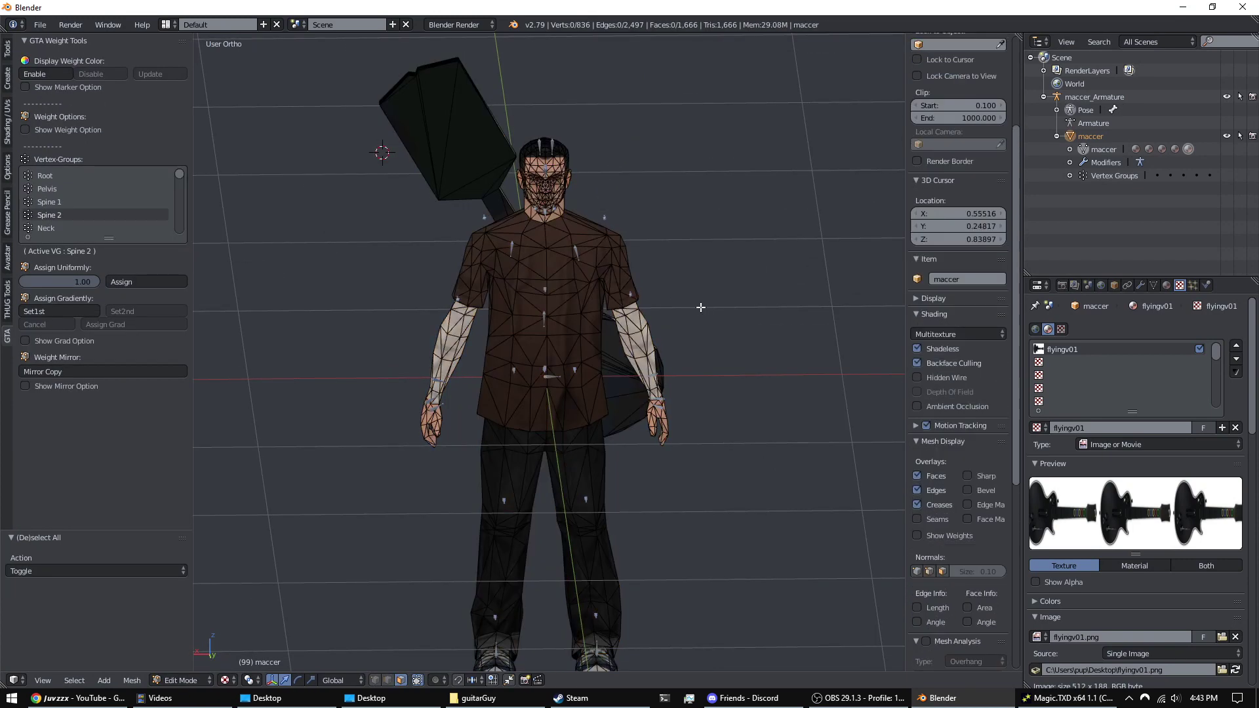
left_click(1166, 285)
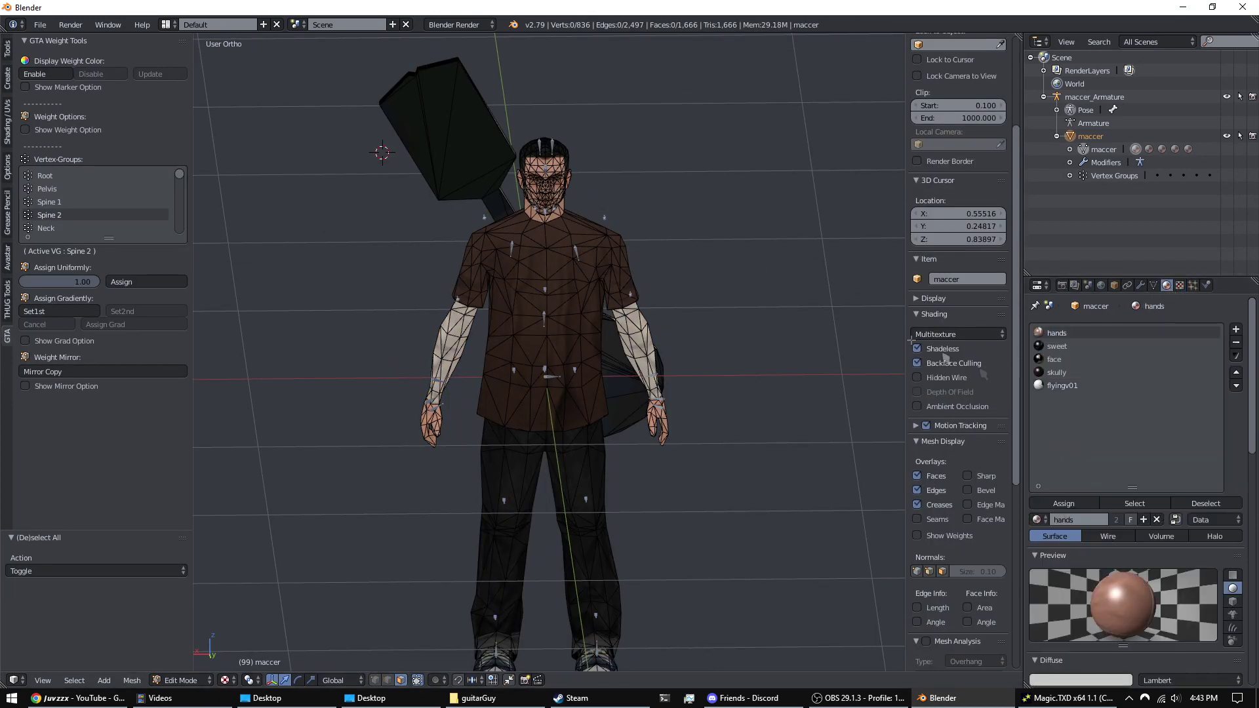
left_click(1134, 503)
left_click(1075, 347)
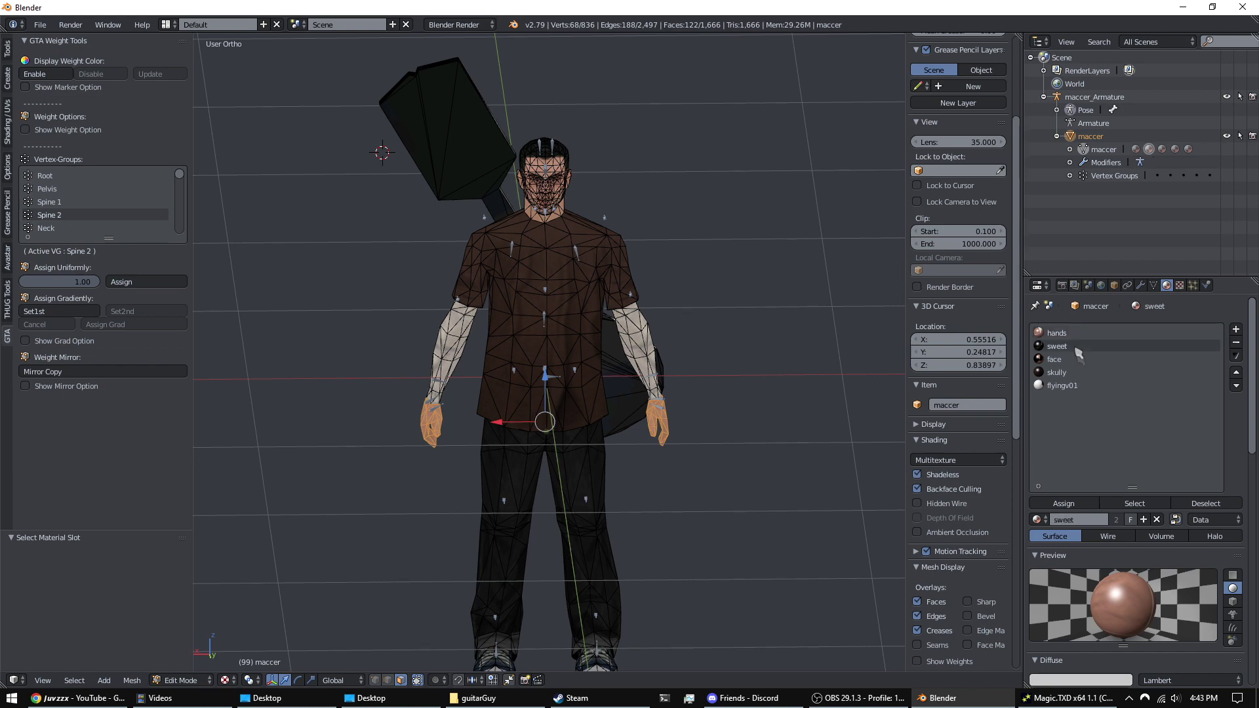
left_click(1134, 504)
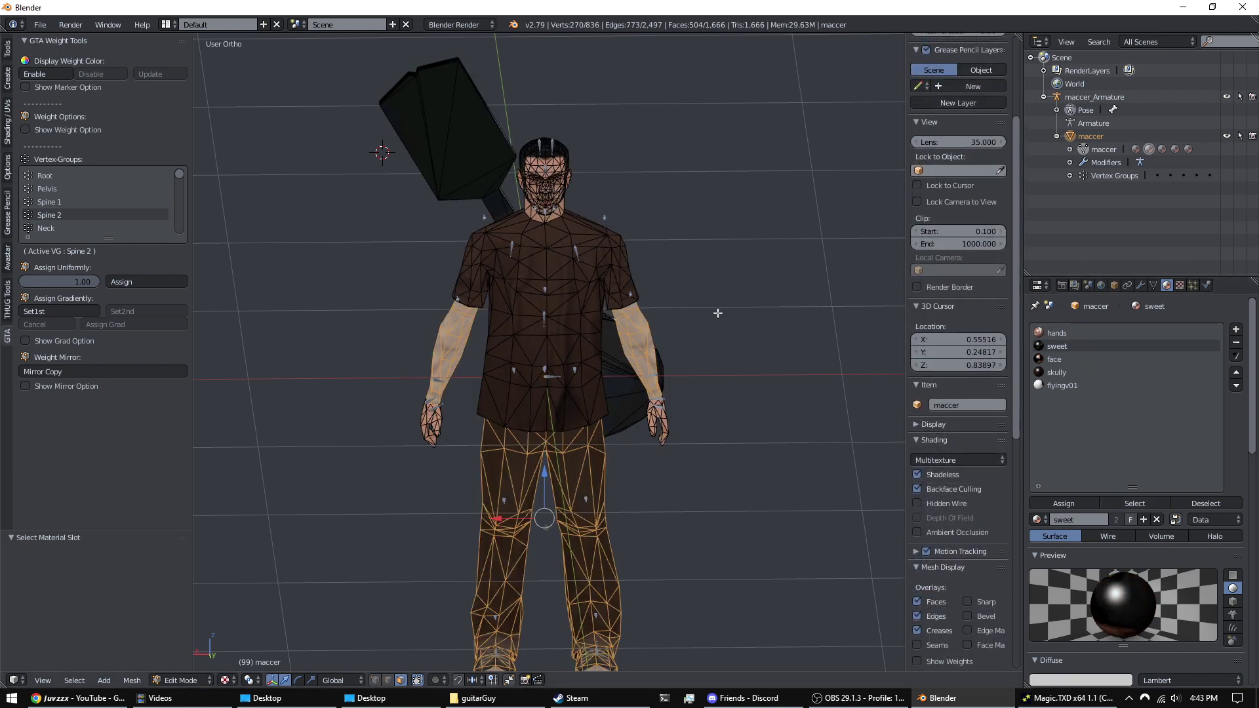
middle_click_drag(718, 313, 719, 302)
key("a")
key("a")
key("a")
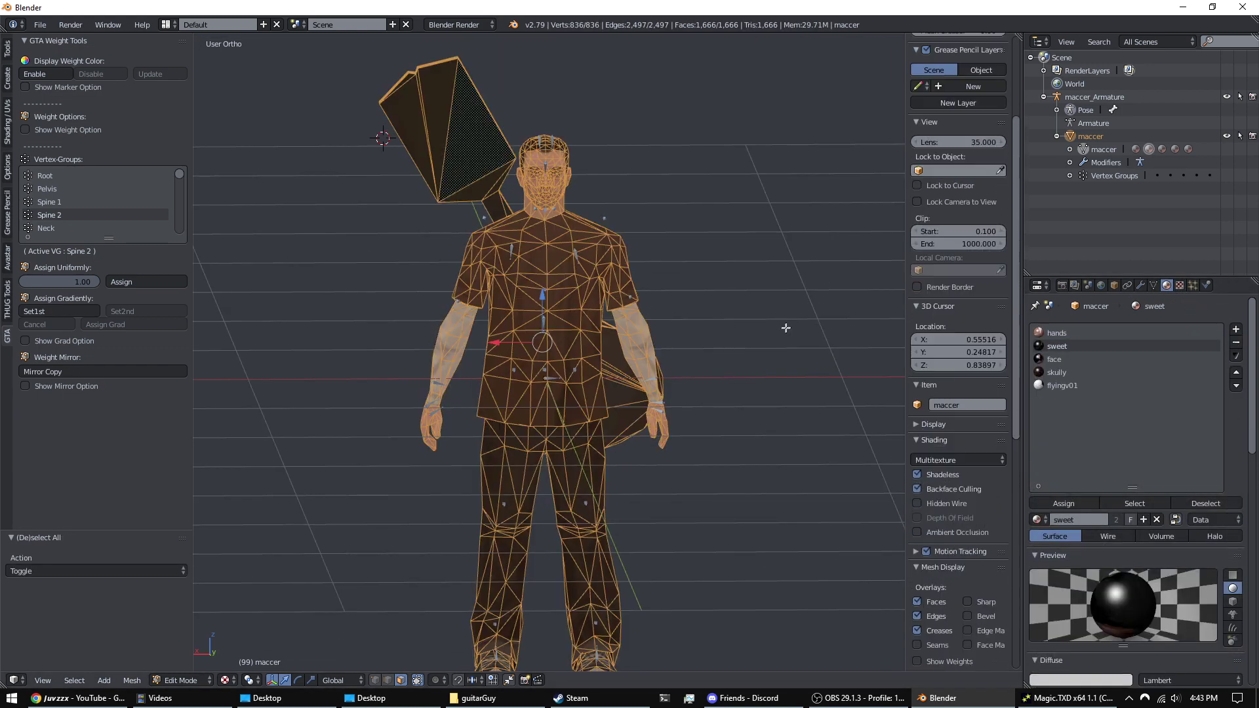
- Check which faces of the maccer mesh use the face and skully materials, clearing the selection after each
left_click(1055, 358)
left_click(1129, 506)
left_click(1180, 286)
left_click(1167, 286)
key("a")
left_click(1056, 372)
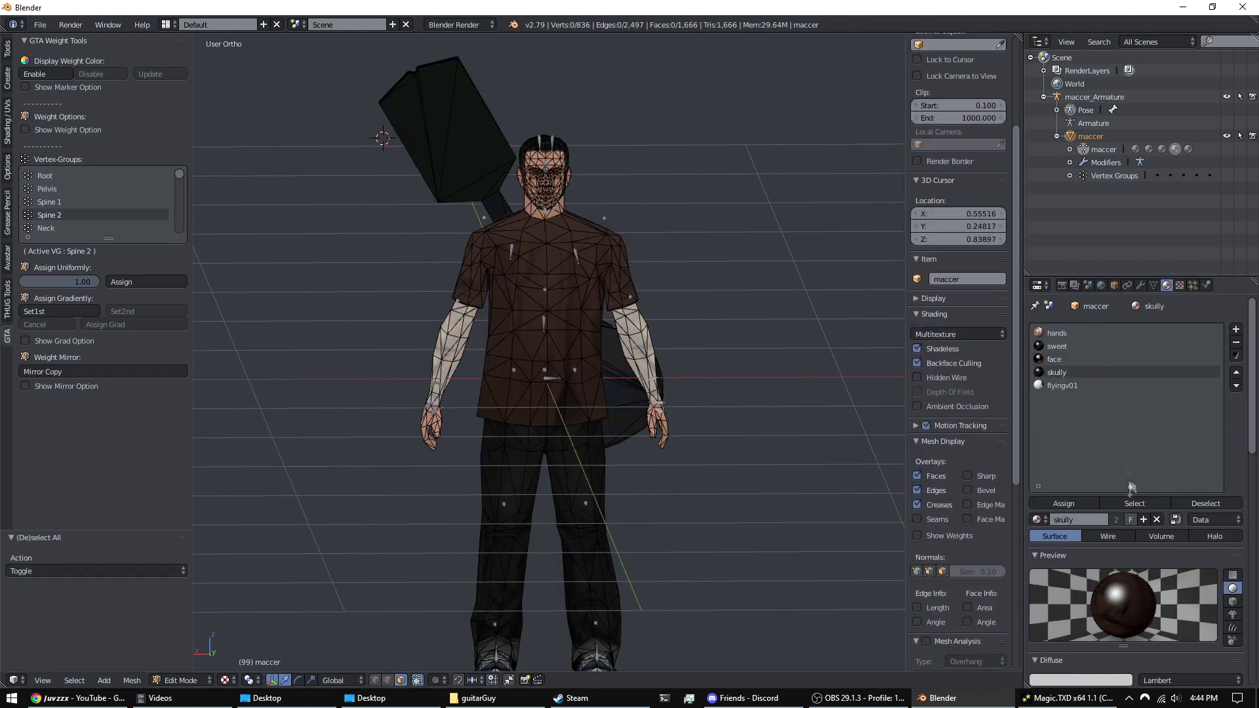
left_click(1134, 503)
left_click(1178, 286)
left_click(1168, 287)
key("a")
- Check which faces of the maccer mesh use the flyingv01 guitar material, and clear the selection
scroll(957, 327, "down", 5)
key("a")
key("a")
left_click(1057, 386)
left_click(1134, 503)
mouse_move(666, 272)
middle_mouse_down()
mouse_move(789, 289)
mouse_move(683, 276)
middle_mouse_up()
key("a")
- Minimise Blender, and close the open Magic.TXD window along with the Videos and both Desktop folder windows
left_click(942, 698)
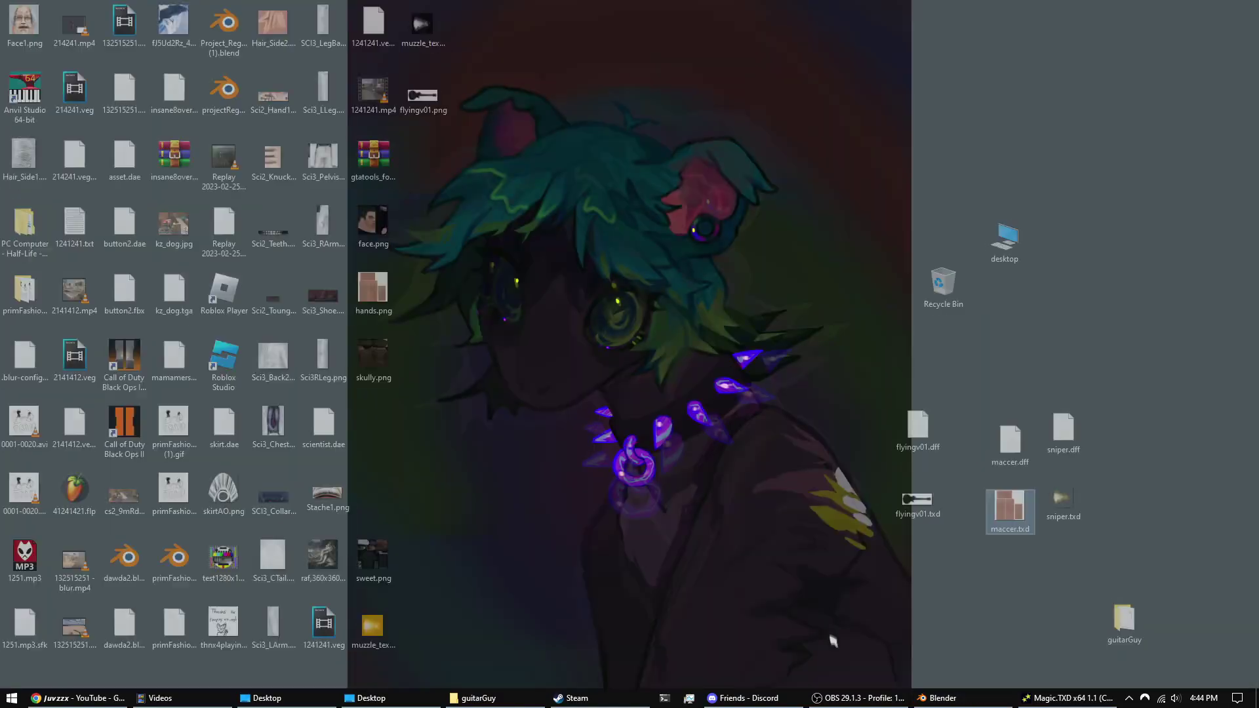
left_click(1062, 698)
left_click_drag(883, 233, 801, 219)
left_click(1104, 201)
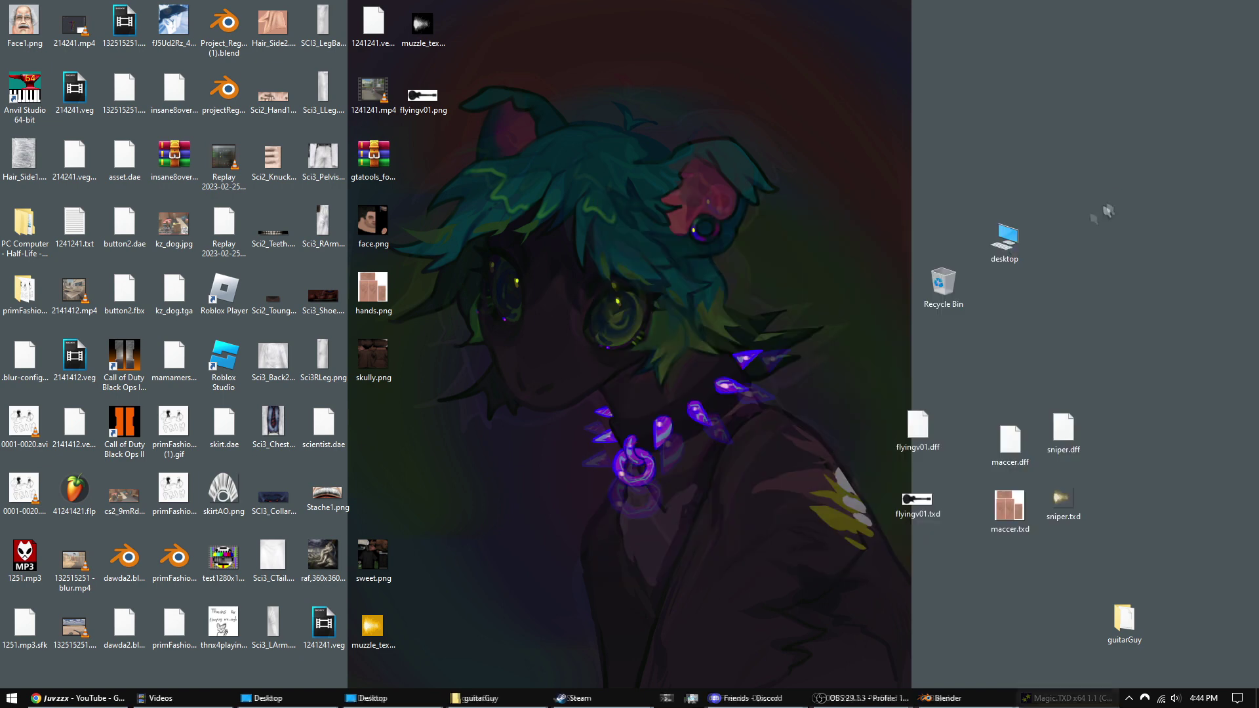
right_click(282, 695)
left_click(282, 673)
right_click(184, 697)
left_click(182, 673)
right_click(221, 695)
left_click(221, 676)
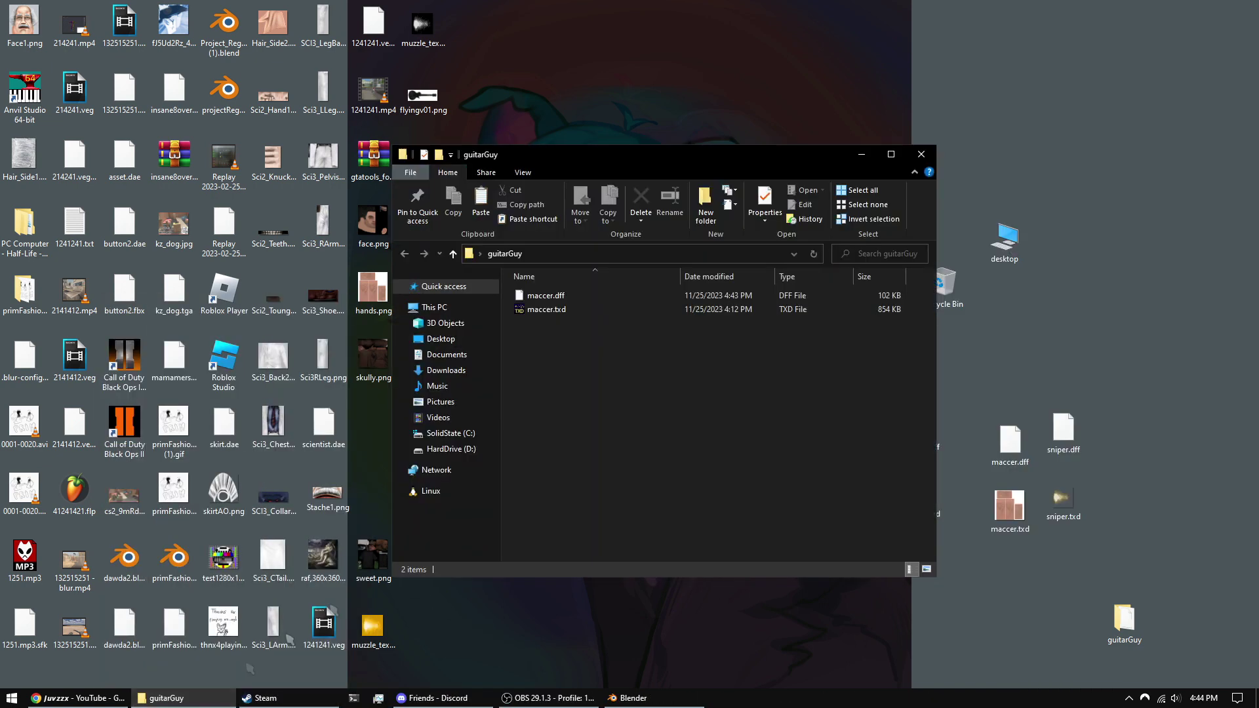
- Open maccer.txd from the guitarGuy folder in Magic.TXD, view its face and sweet textures, and rearrange the windows
double_click(613, 309)
mouse_move(616, 150)
left_mouse_down()
mouse_move(840, 236)
mouse_move(896, 239)
mouse_move(905, 260)
left_mouse_up()
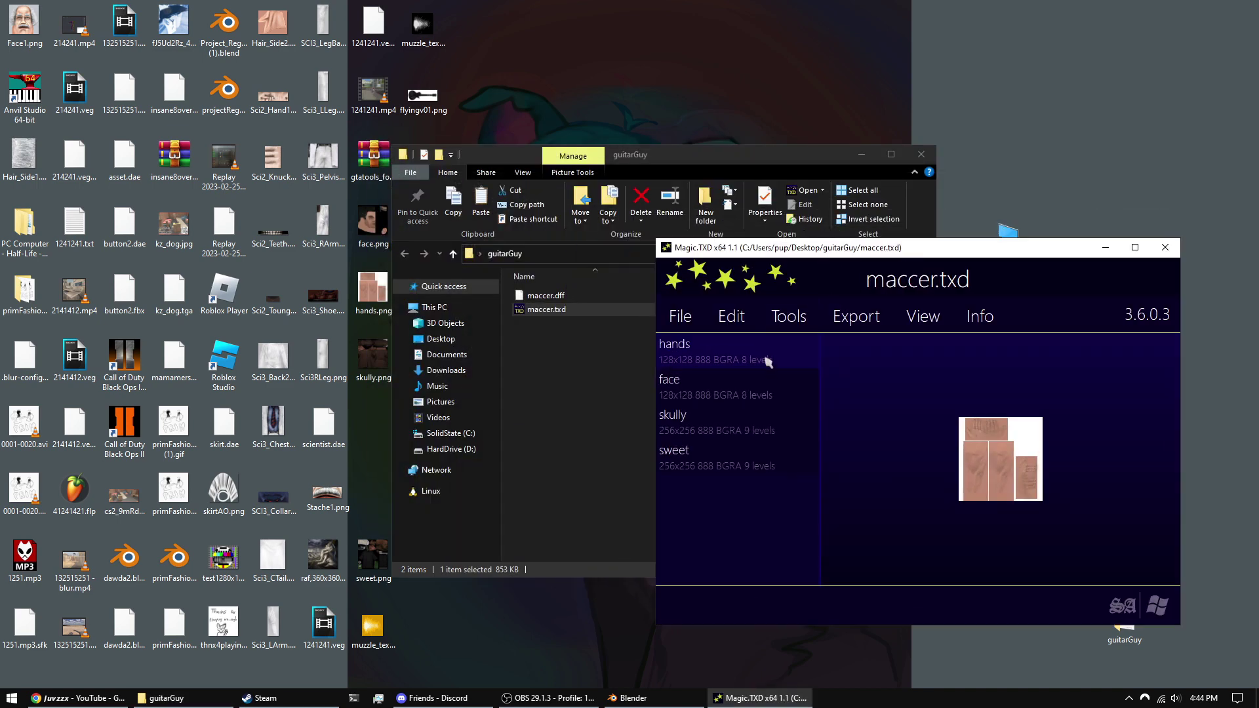
left_click(753, 402)
left_click(733, 467)
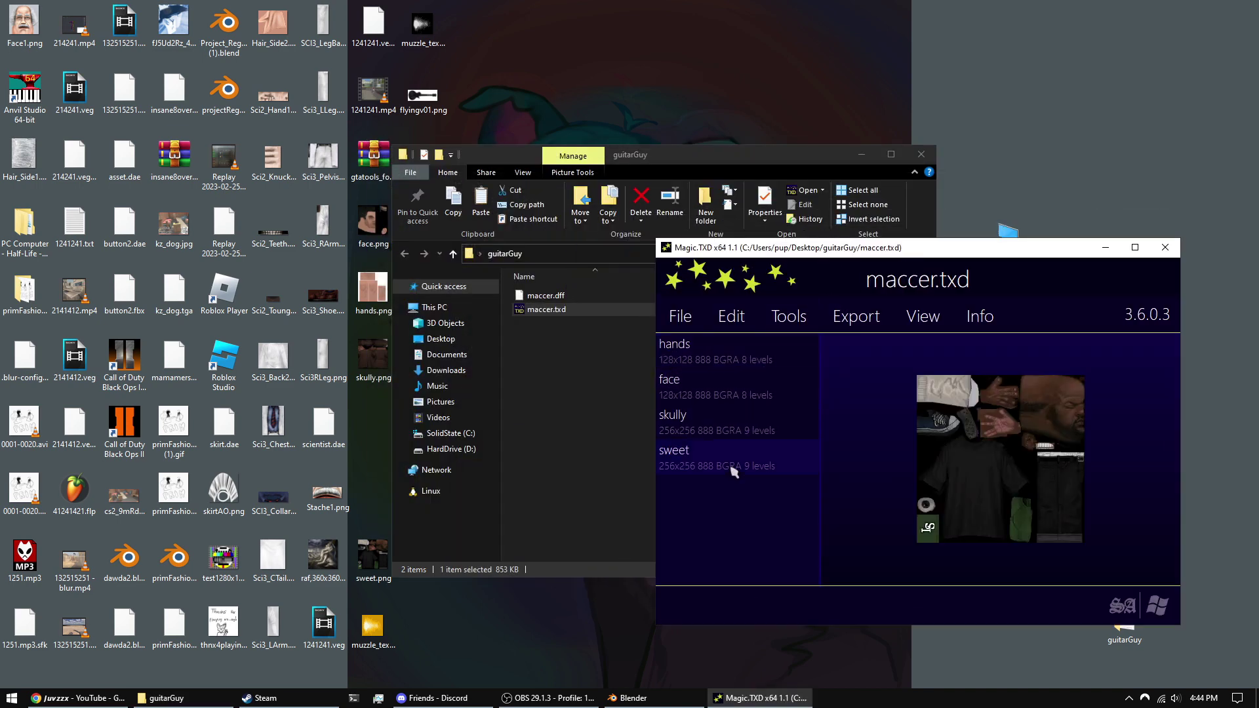
left_click_drag(770, 162, 471, 142)
left_click_drag(918, 253, 576, 119)
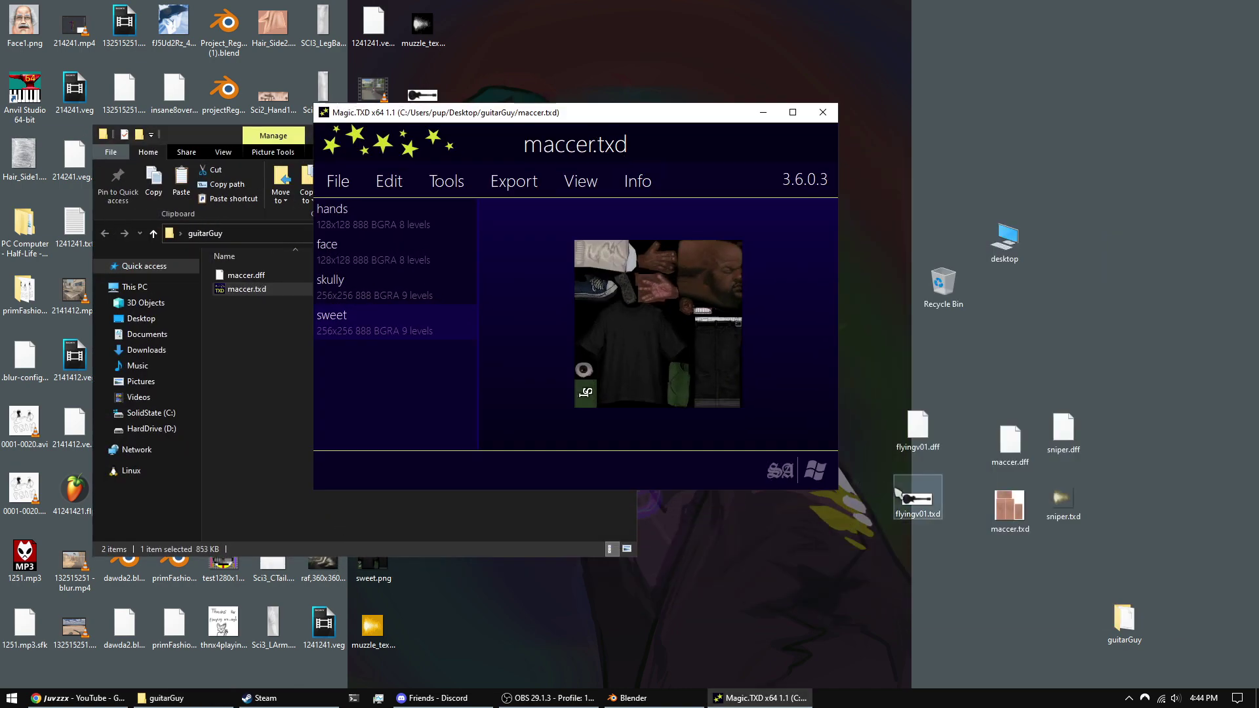
- Open flyingv01.txd from the desktop and export its texture to the Desktop as flyingv01.png, replacing the existing file
left_click(897, 491)
double_click(934, 503)
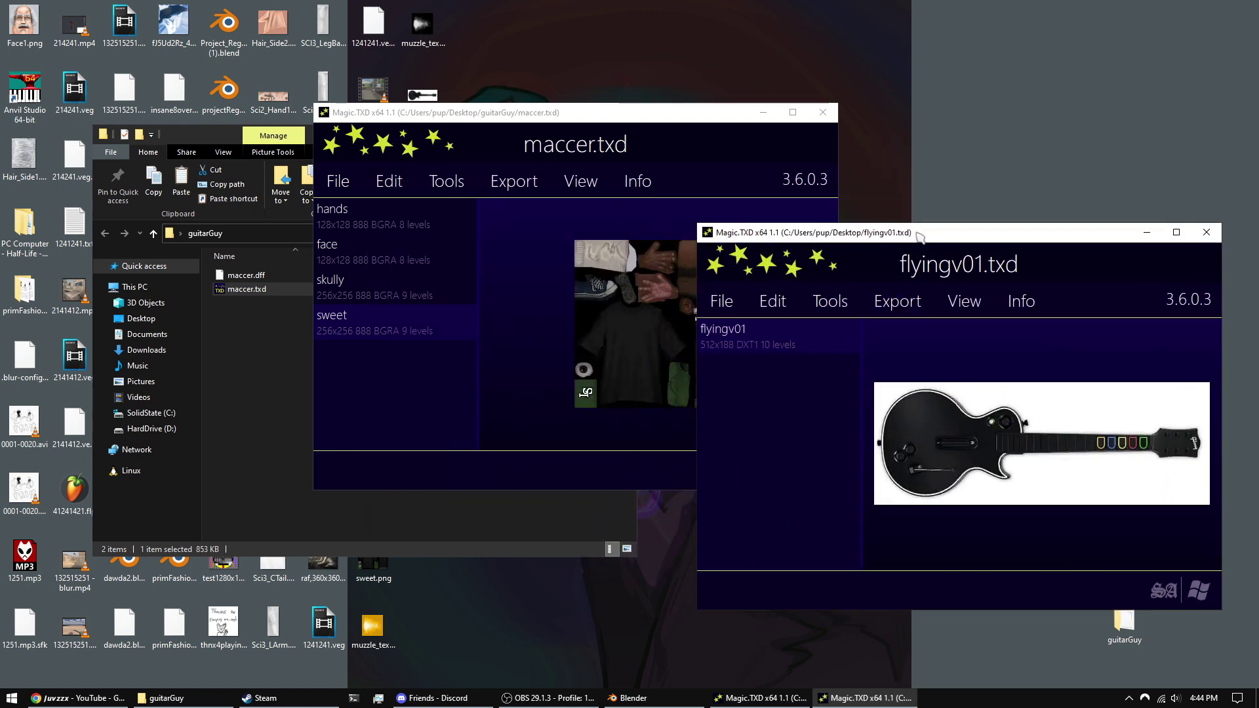
left_click_drag(919, 237, 933, 217)
left_click(887, 292)
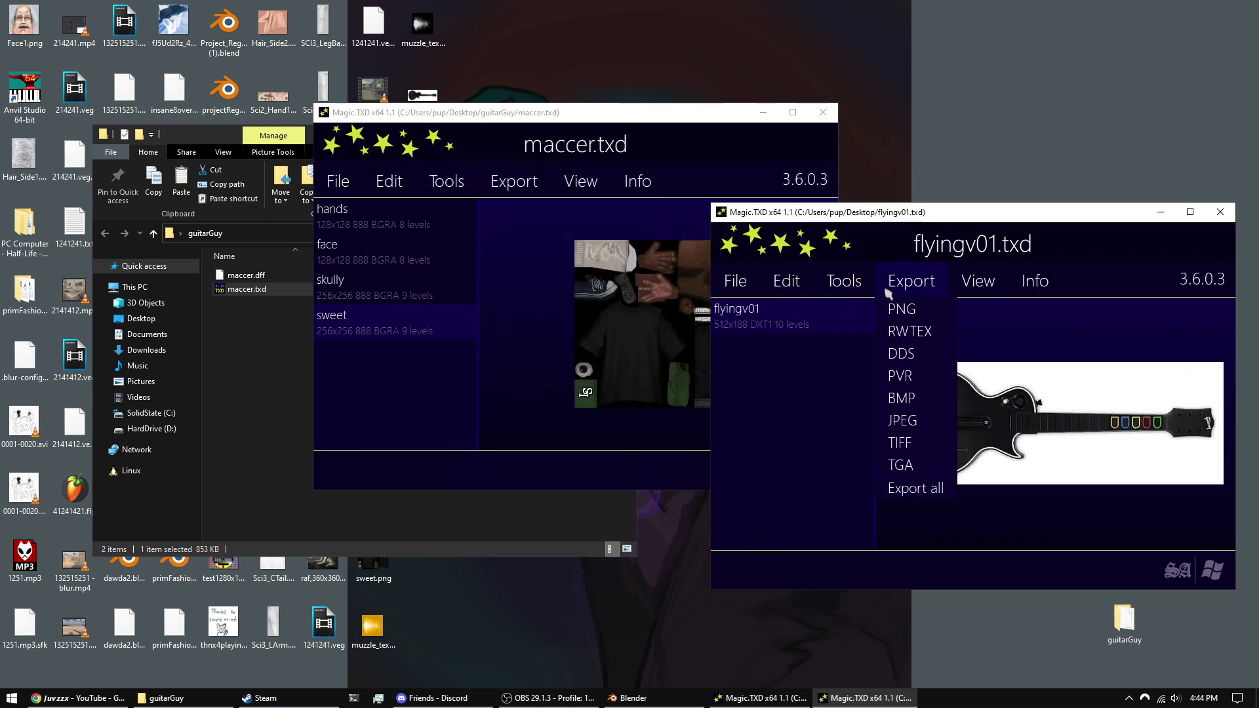
left_click(903, 310)
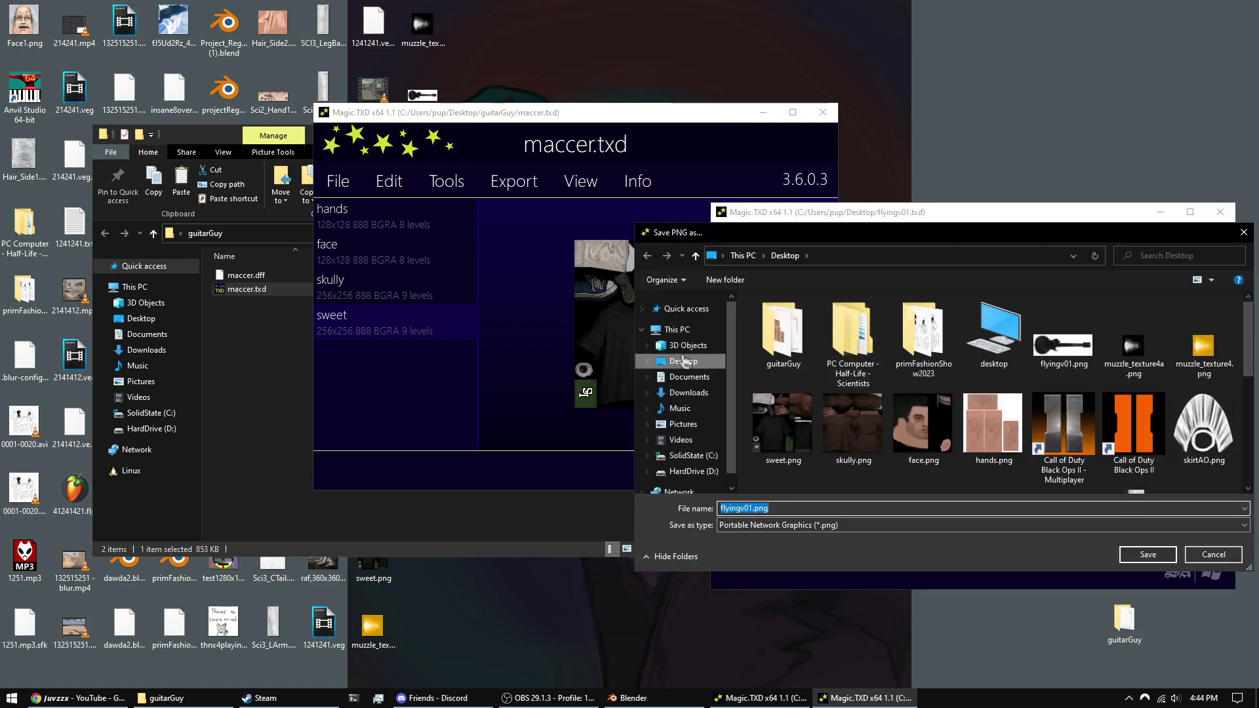
left_click(1143, 552)
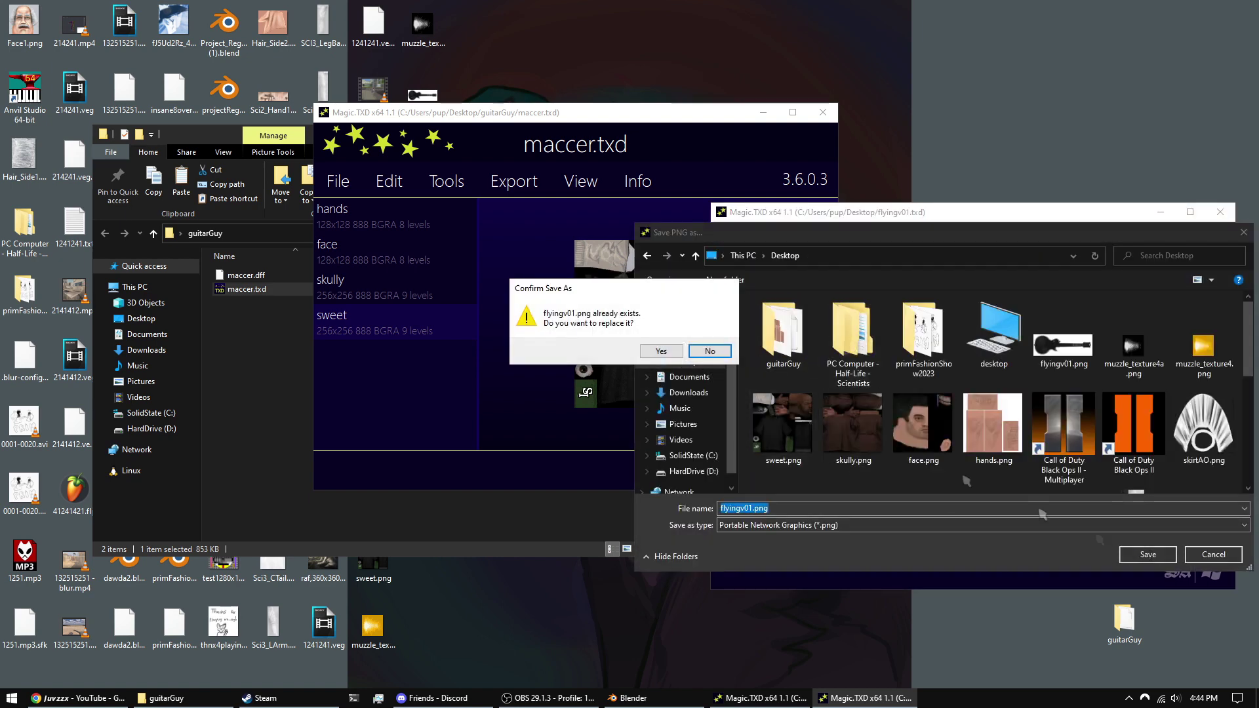
left_click(661, 351)
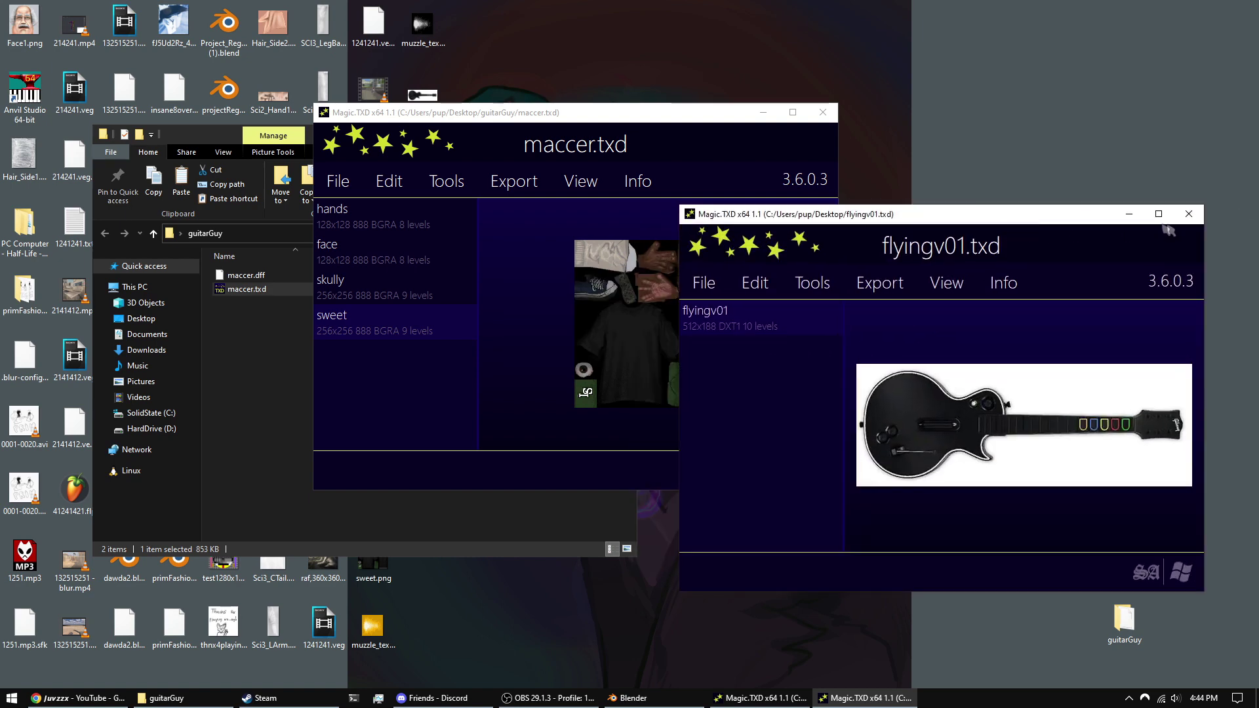
- Minimise the open windows and move flyingv01.png to an empty area of the desktop above the Recycle Bin
left_click(1160, 211)
left_click(762, 113)
left_click(561, 134)
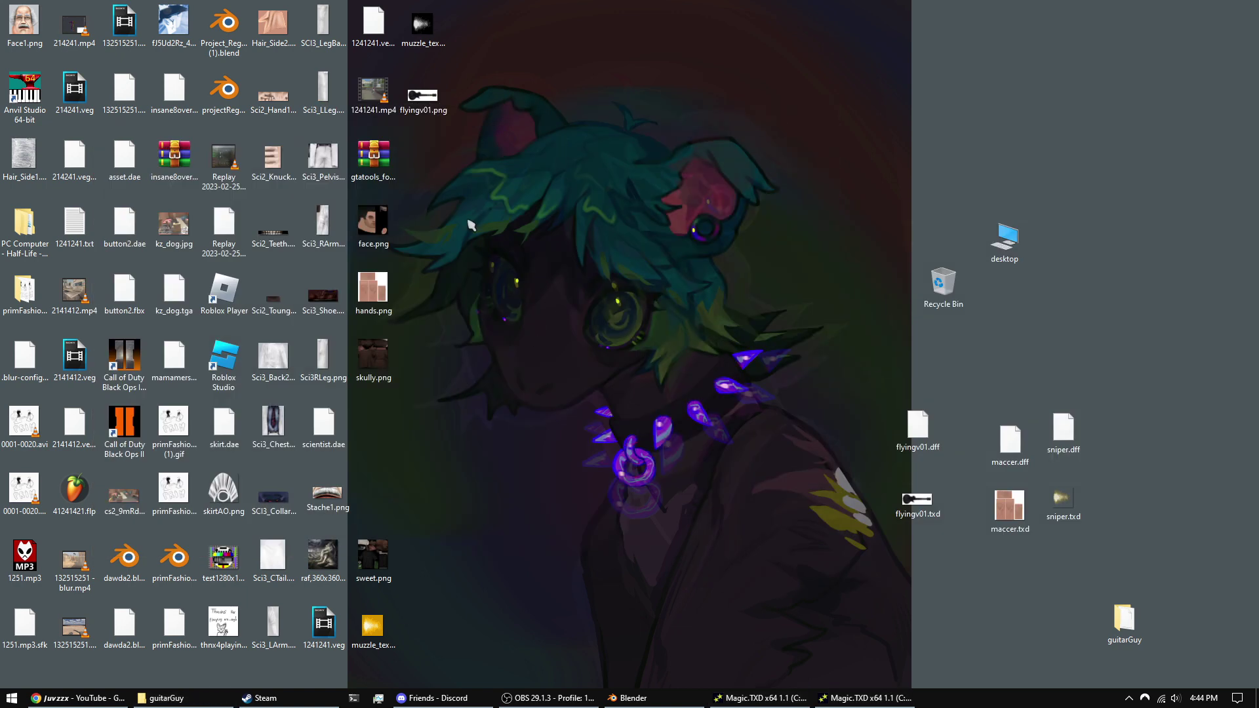
left_click_drag(429, 98, 550, 141)
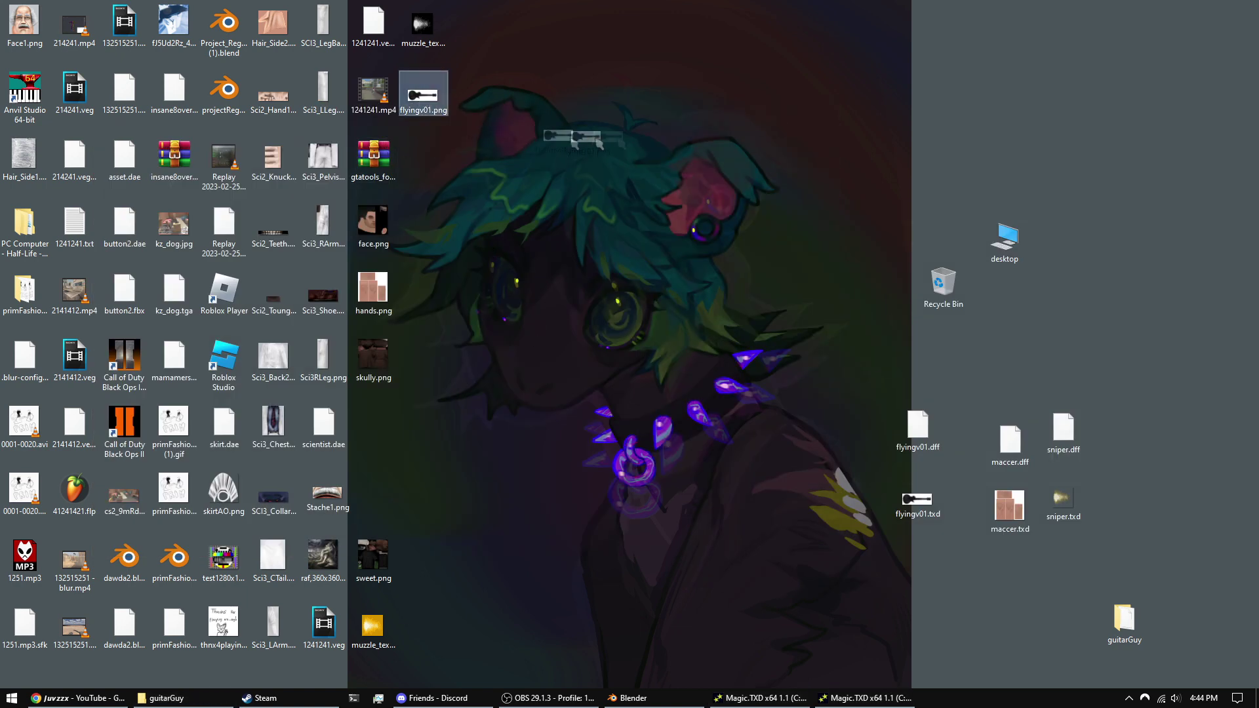
left_click_drag(791, 123, 871, 133)
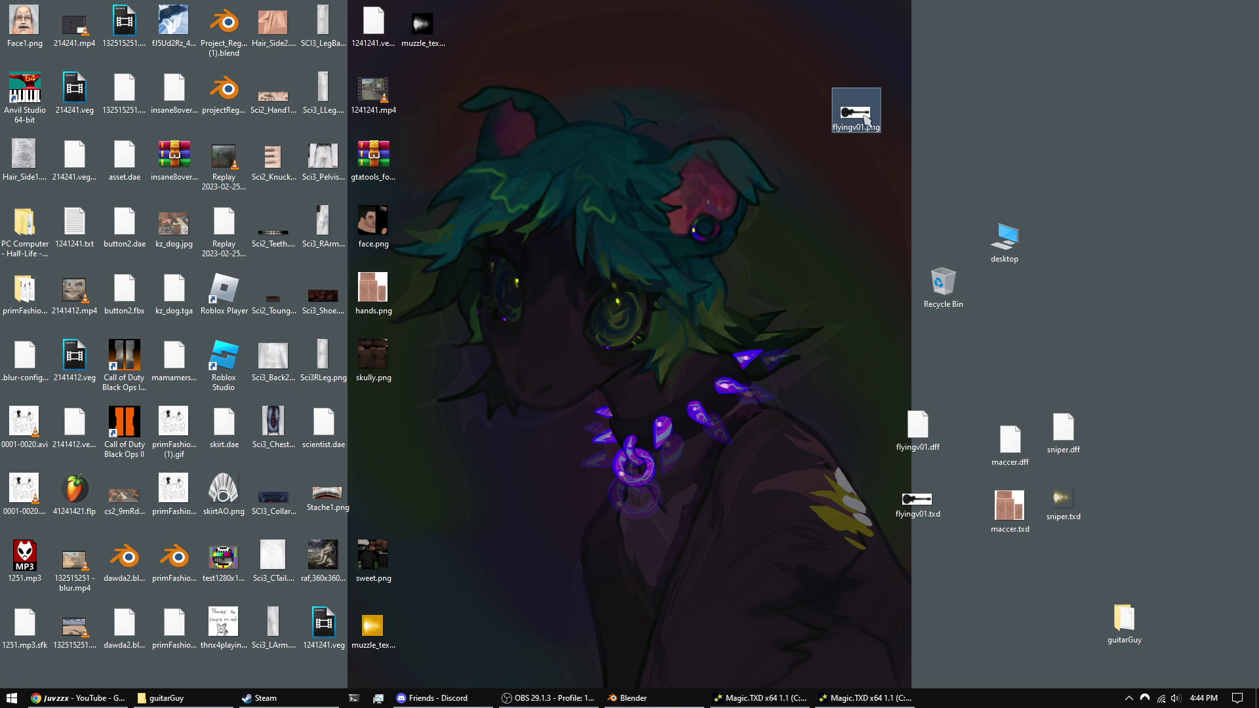
- Highlight the face, hands, skully and sweet PNG files, and preview face.png and flyingv01.png in Photos
left_click_drag(412, 212, 373, 453)
mouse_move(380, 593)
left_mouse_down()
mouse_move(378, 646)
mouse_move(377, 583)
left_mouse_up()
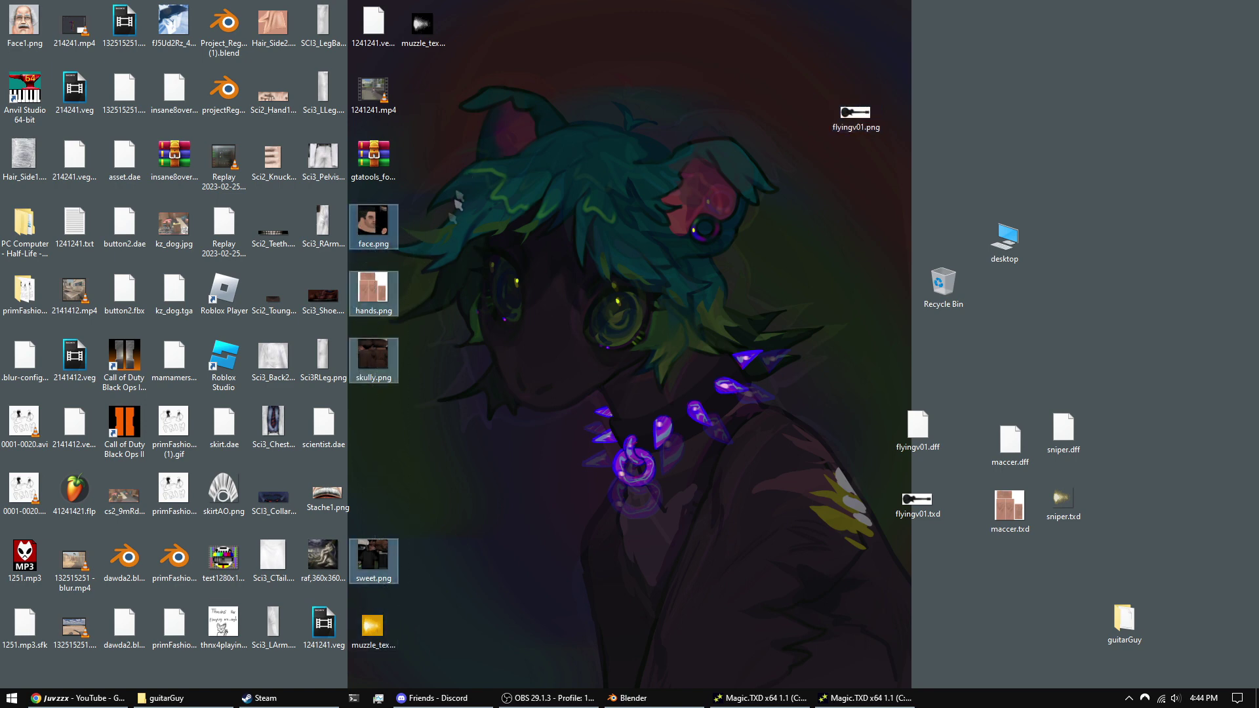
double_click(375, 226)
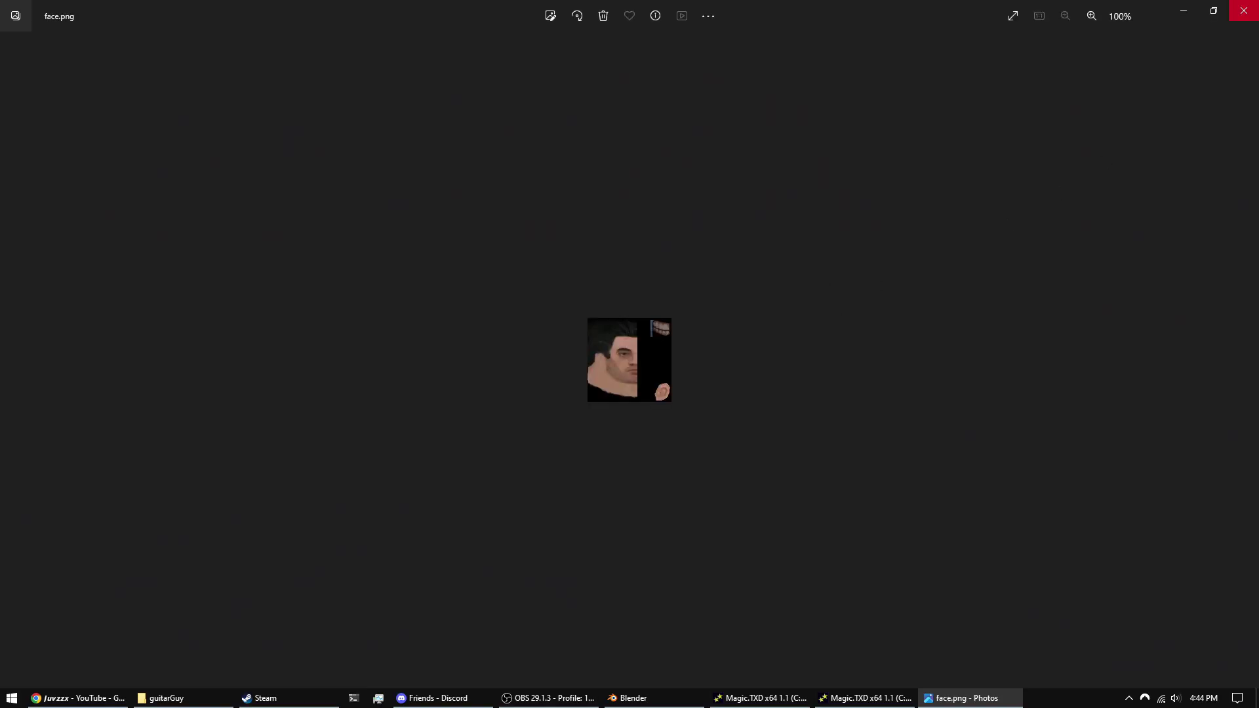
left_click(1243, 10)
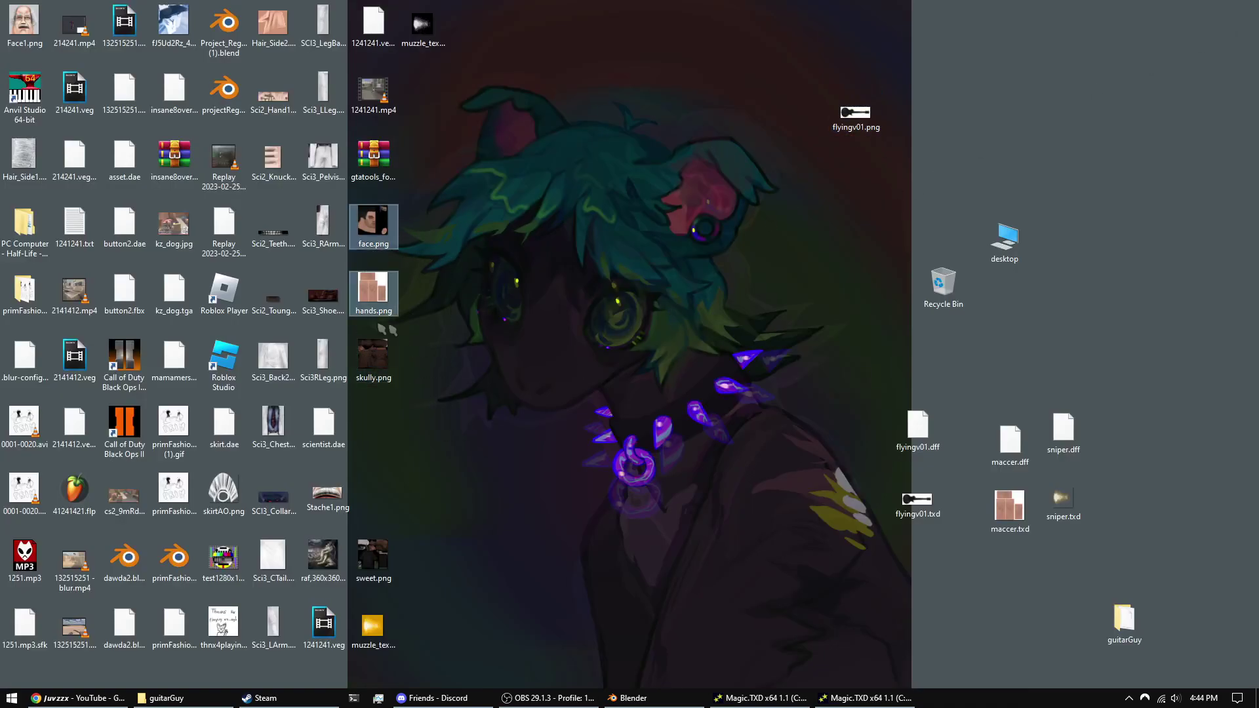
double_click(854, 114)
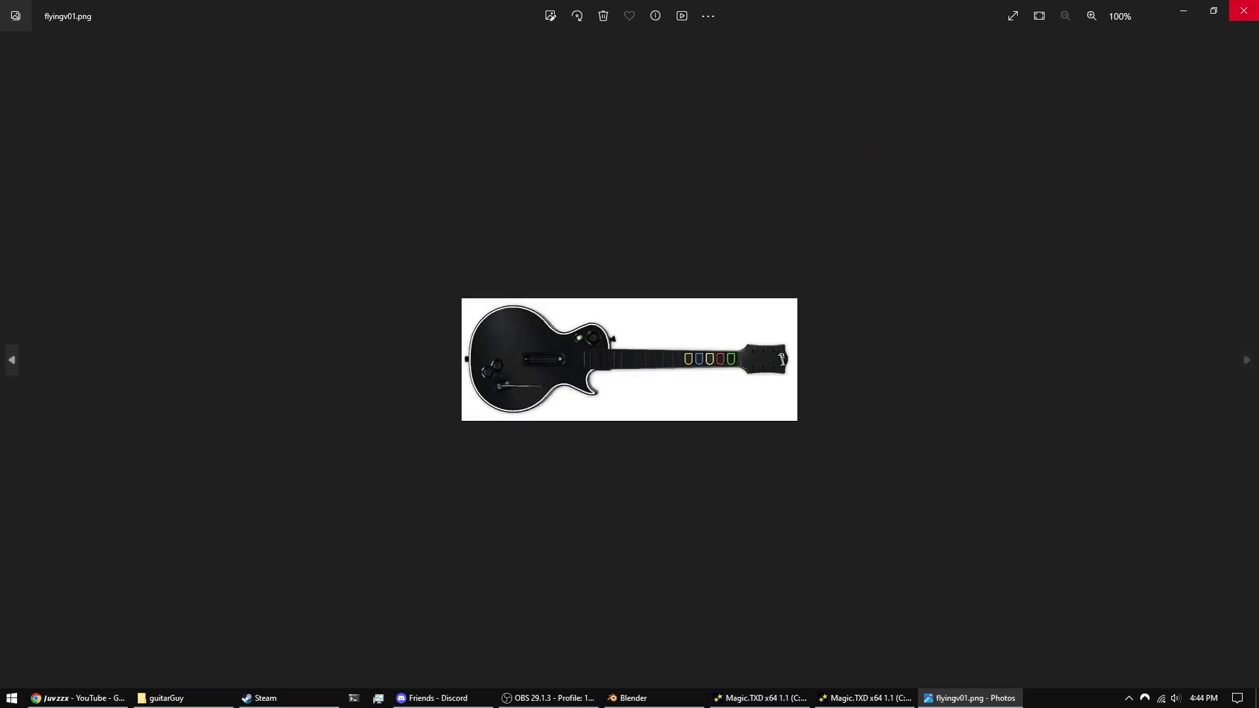
left_click(1243, 10)
- Add flyingv01.png to maccer.txd as texture flyingv01 with DXT1 compression and generated mipmaps
left_click_drag(854, 115, 827, 433)
left_click_drag(824, 676, 513, 341)
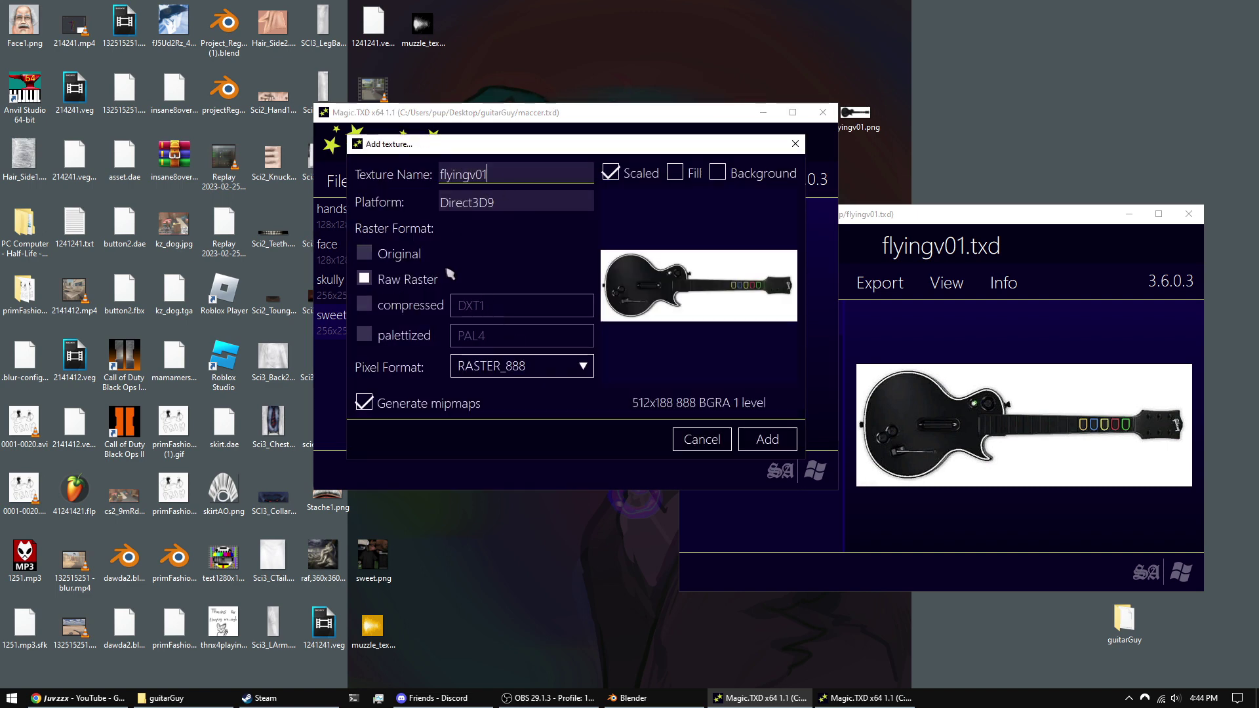
left_click(364, 304)
left_click_drag(554, 150, 748, 167)
left_click(735, 323)
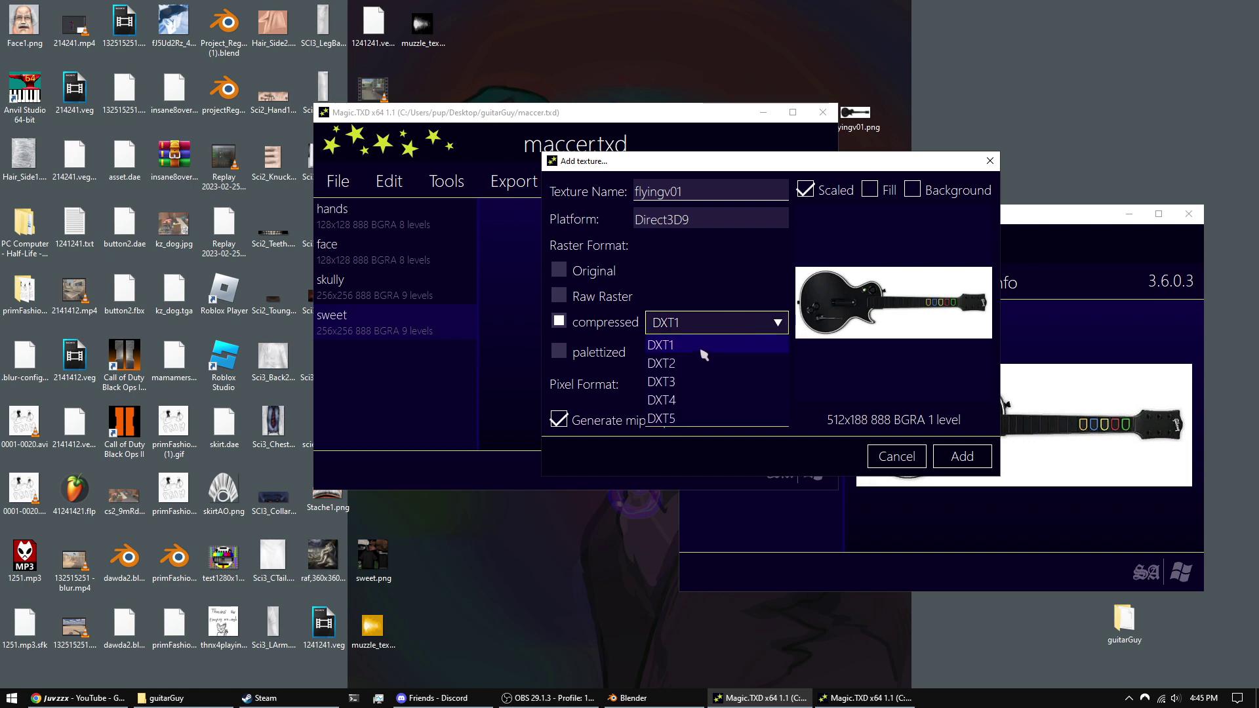
left_click(700, 350)
left_click_drag(717, 156, 675, 153)
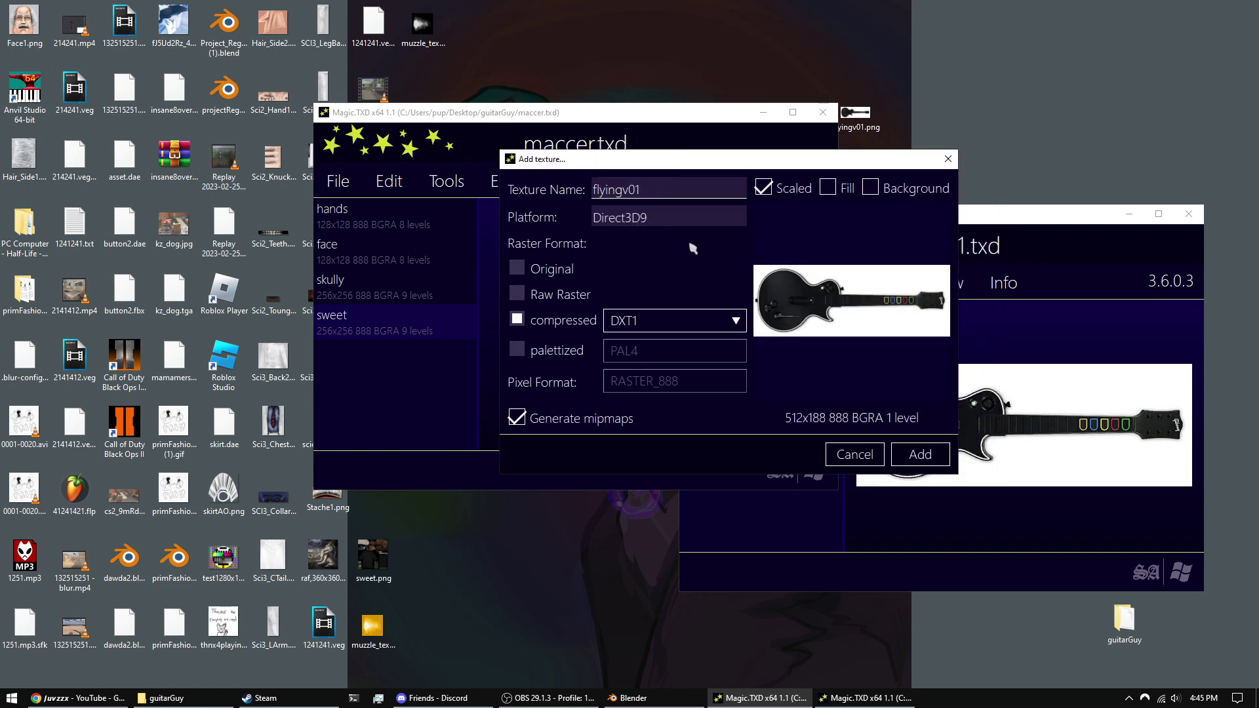
left_click(917, 454)
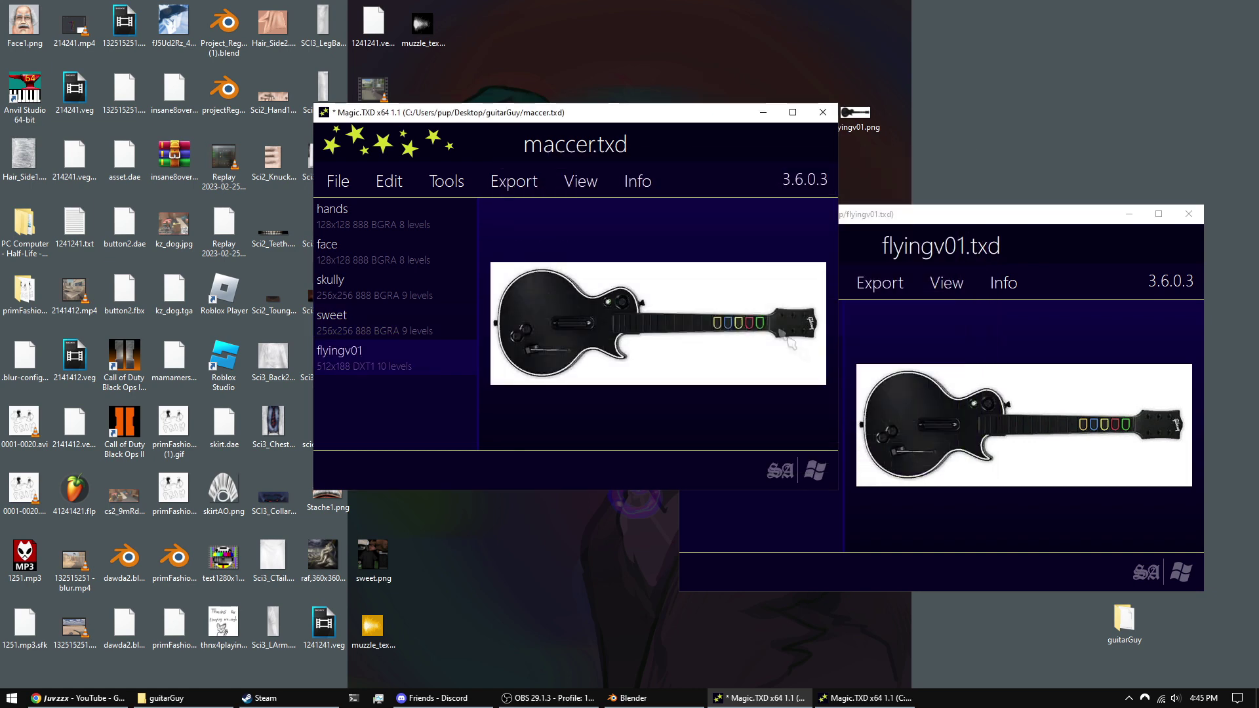
- Save maccer.txd and close both the maccer.txd and flyingv01.txd windows
left_click_drag(599, 125, 586, 125)
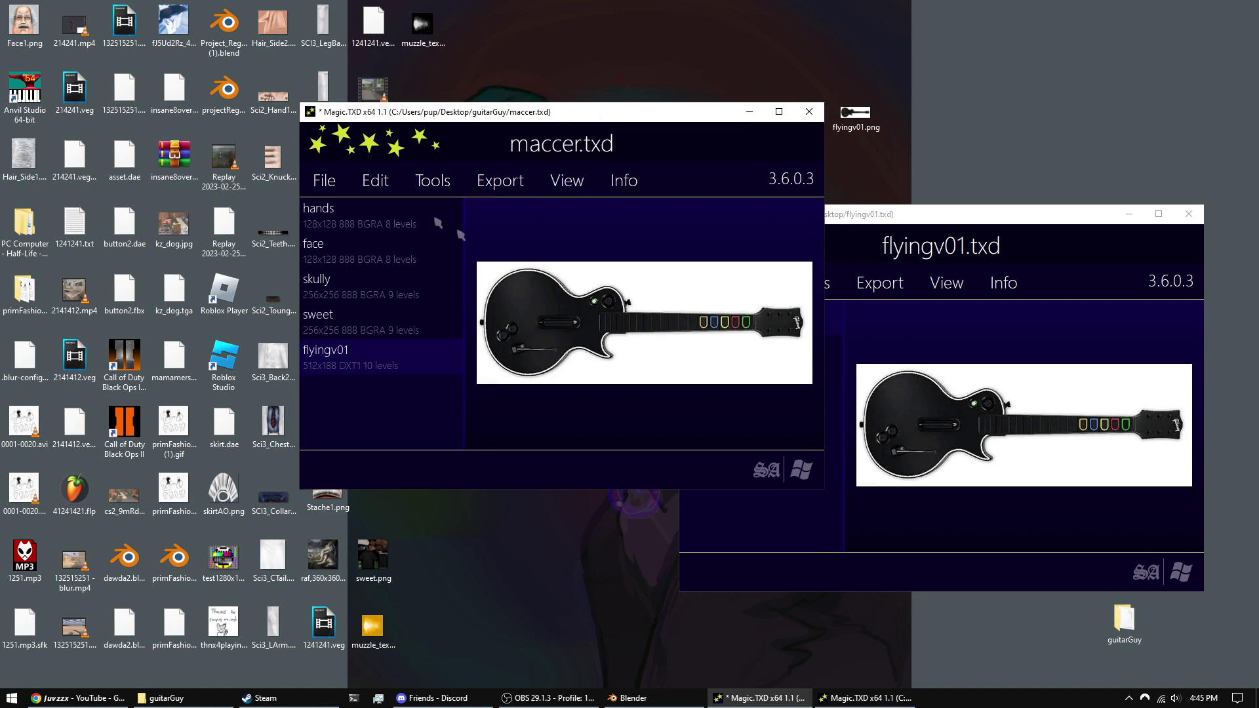
left_click(325, 182)
left_click(340, 248)
left_click(333, 182)
left_click(347, 253)
left_click(808, 114)
left_click(1192, 216)
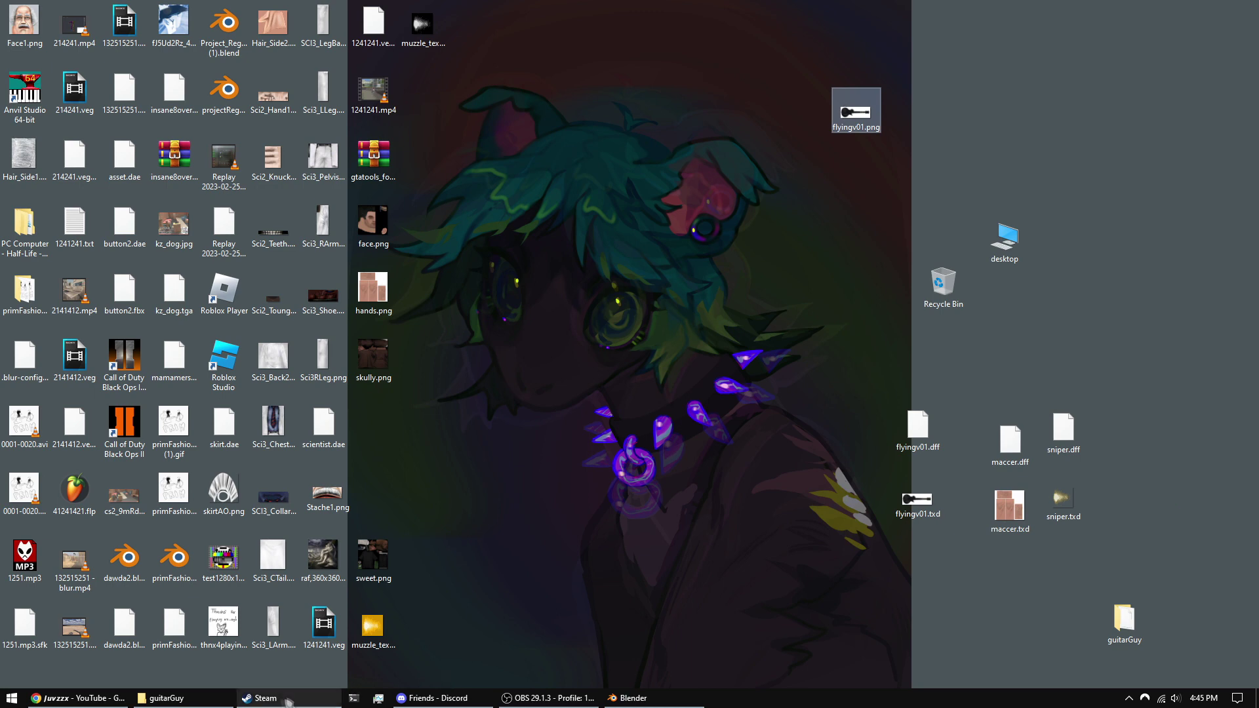
- Reopen maccer.txd from the guitarGuy folder, review the hands, face, skully, sweet and flyingv01 textures, and close it
left_click(167, 698)
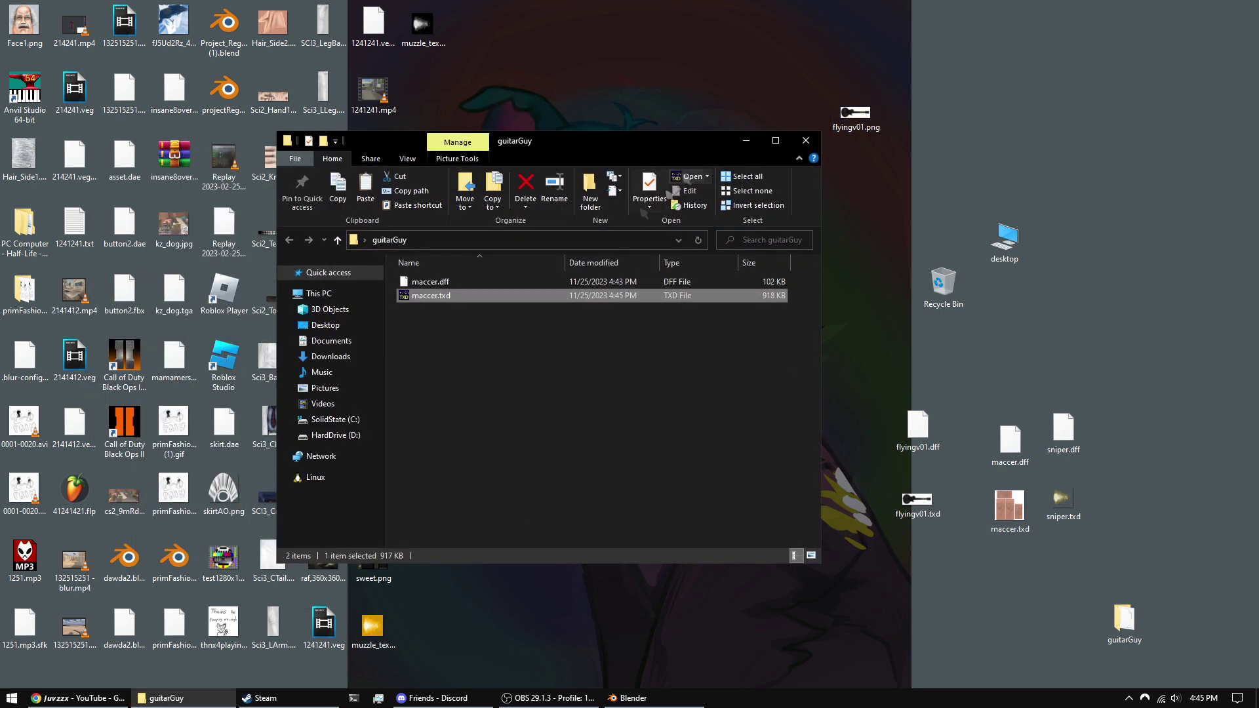
left_click(478, 282)
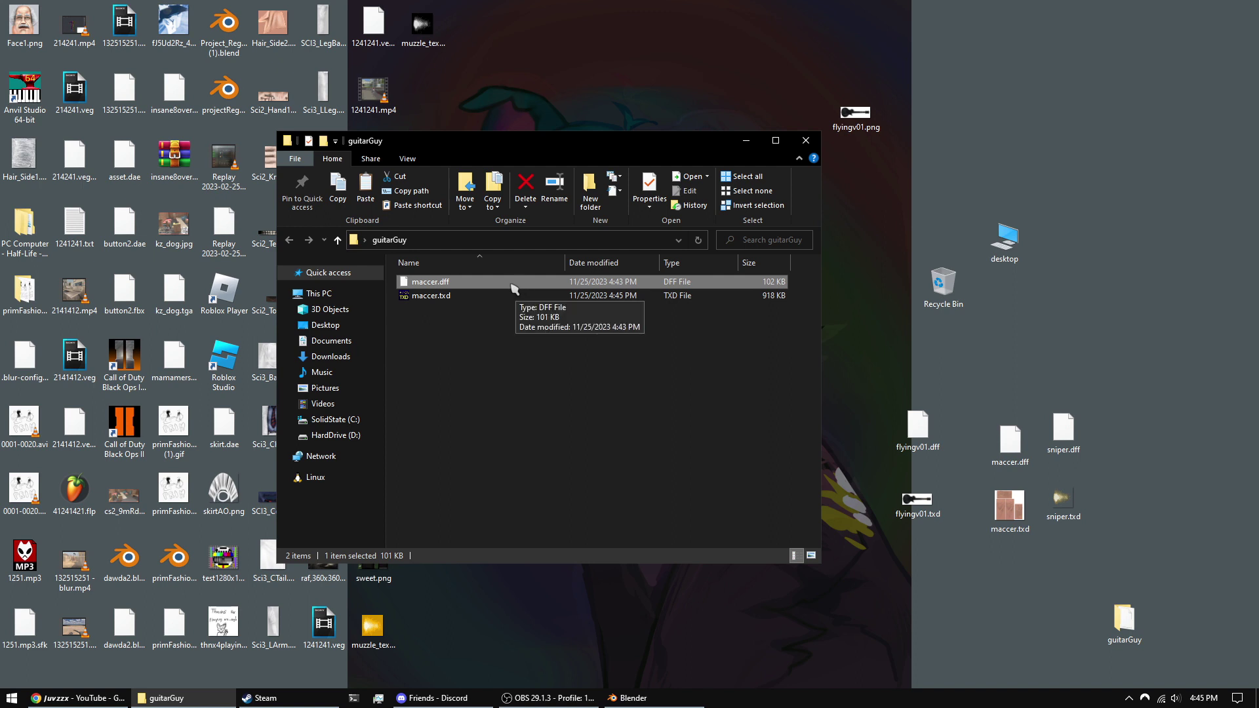
double_click(488, 296)
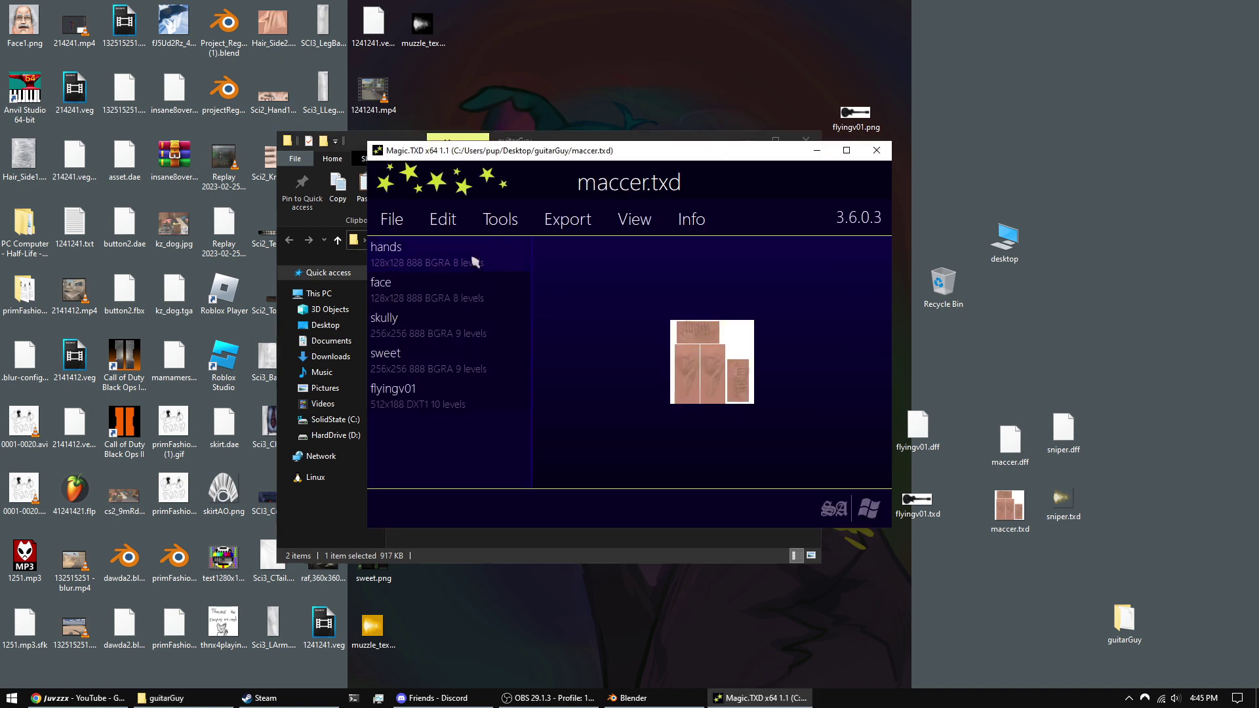
left_click(460, 290)
left_click(445, 333)
left_click(441, 360)
left_click(438, 386)
left_click(462, 266)
left_click(452, 295)
left_click(447, 331)
left_click(441, 360)
left_click(436, 397)
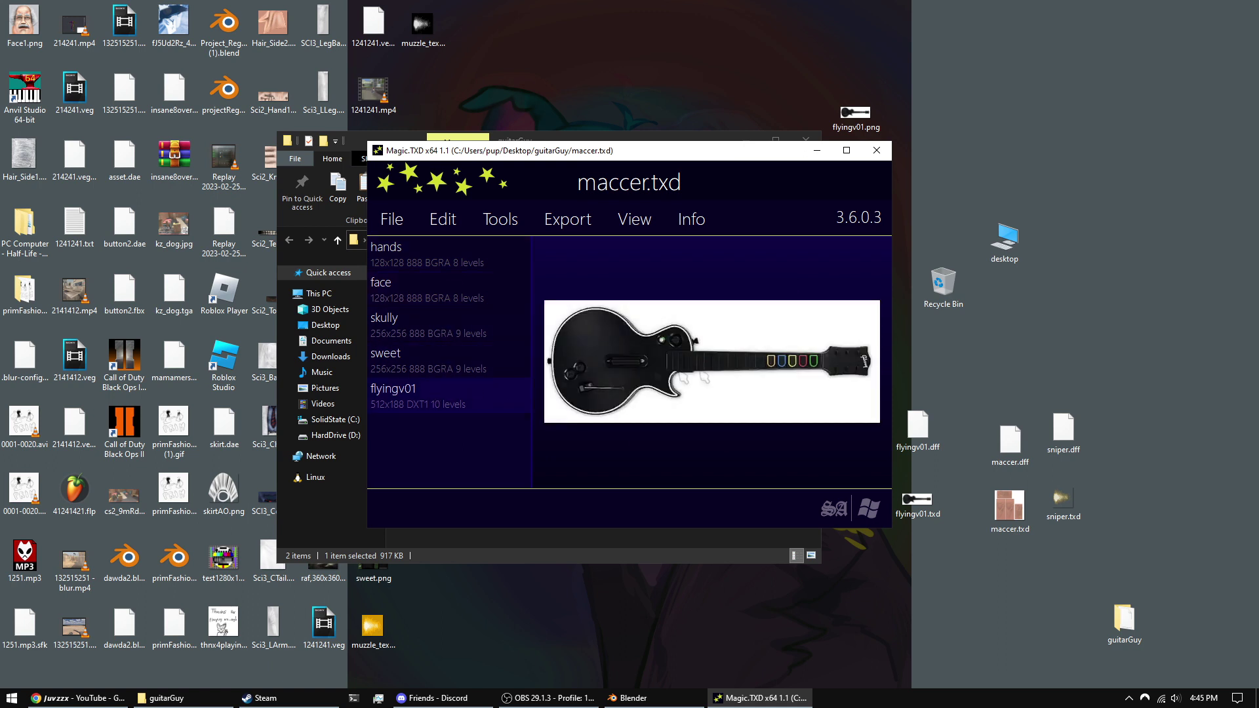
left_click(466, 263)
left_click(448, 313)
left_click(443, 330)
left_click(443, 357)
left_click(438, 397)
left_click(884, 157)
- Copy maccer.dff and maccer.txd from the guitarGuy folder, and open the desktop folder containing the game and modding folders
left_click_drag(459, 334, 426, 280)
right_click(412, 283)
left_click(467, 500)
right_click(468, 282)
left_click(498, 495)
right_click(454, 280)
left_click(486, 491)
double_click(1003, 241)
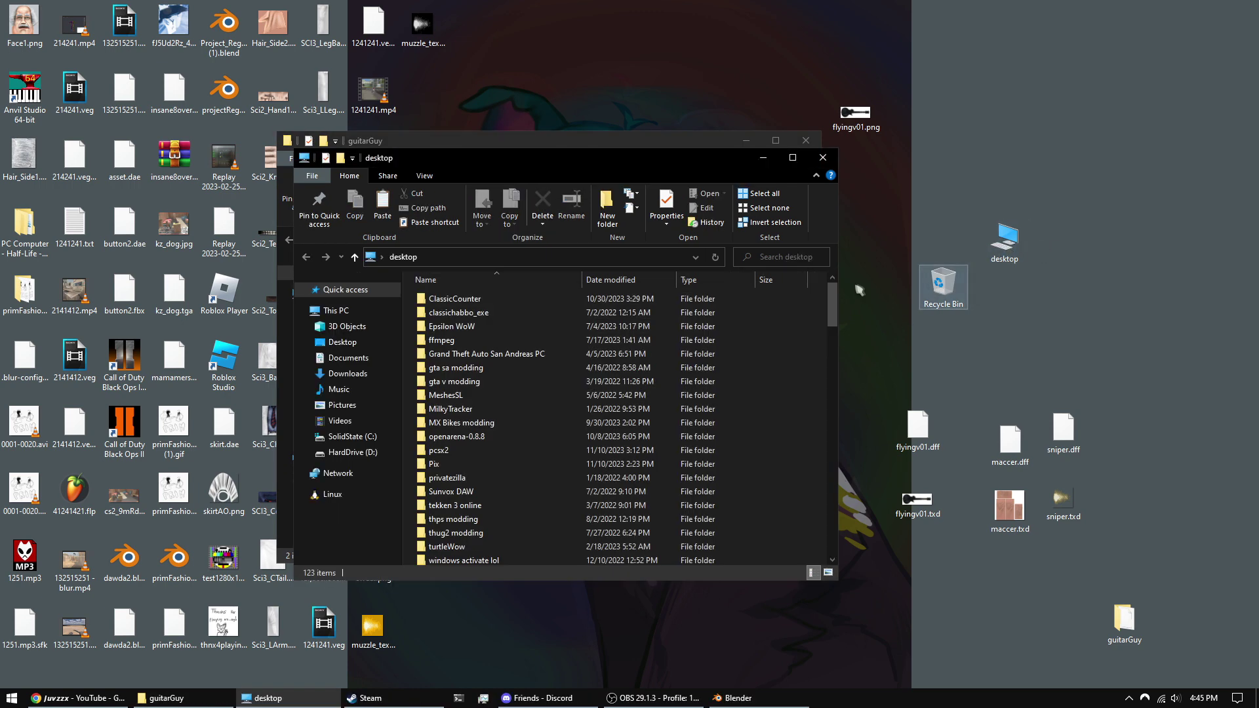
- Create a new folder named 1 in the modloader folder of Grand Theft Auto San Andreas PC
double_click(486, 354)
left_click_drag(459, 157, 670, 169)
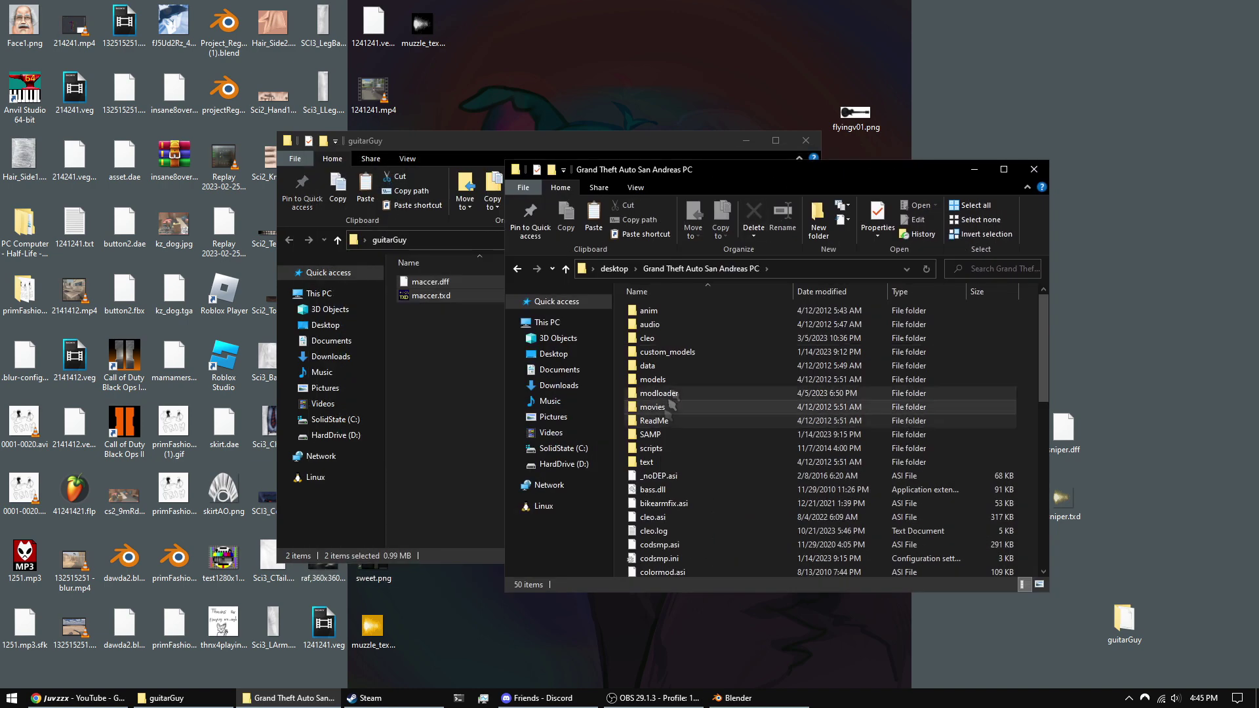
double_click(678, 394)
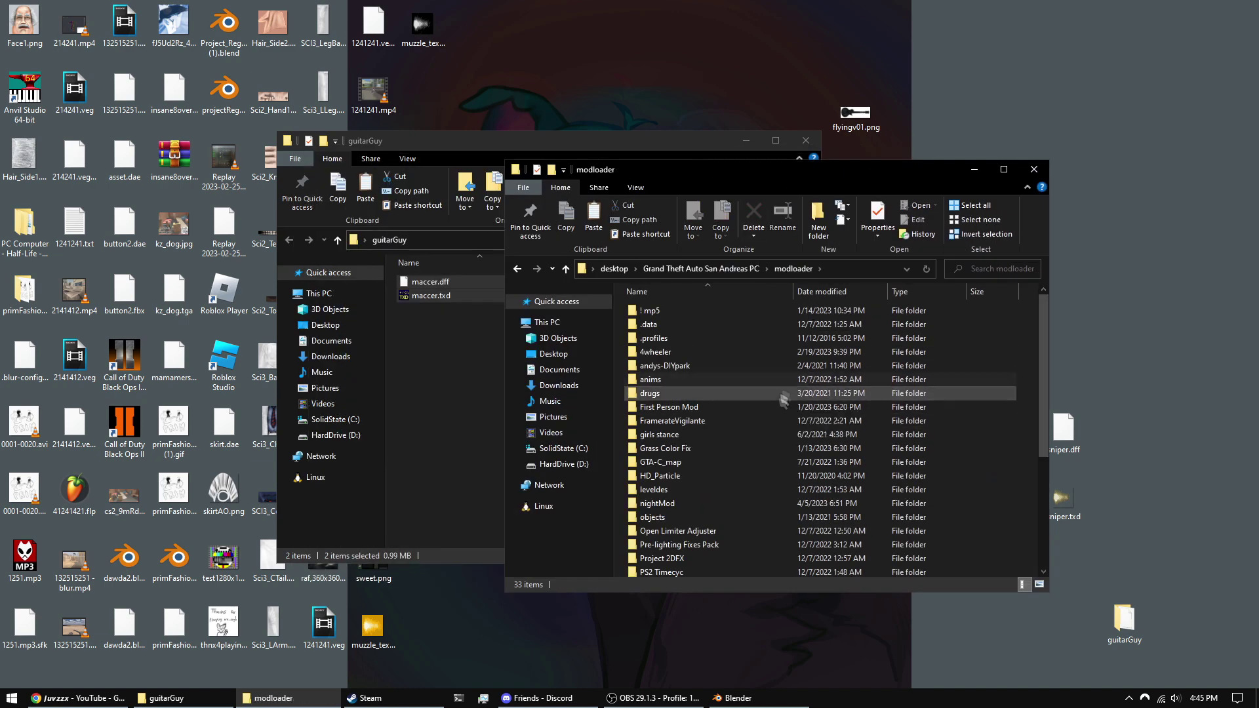
scroll(777, 423, "down", 1)
right_click(1021, 378)
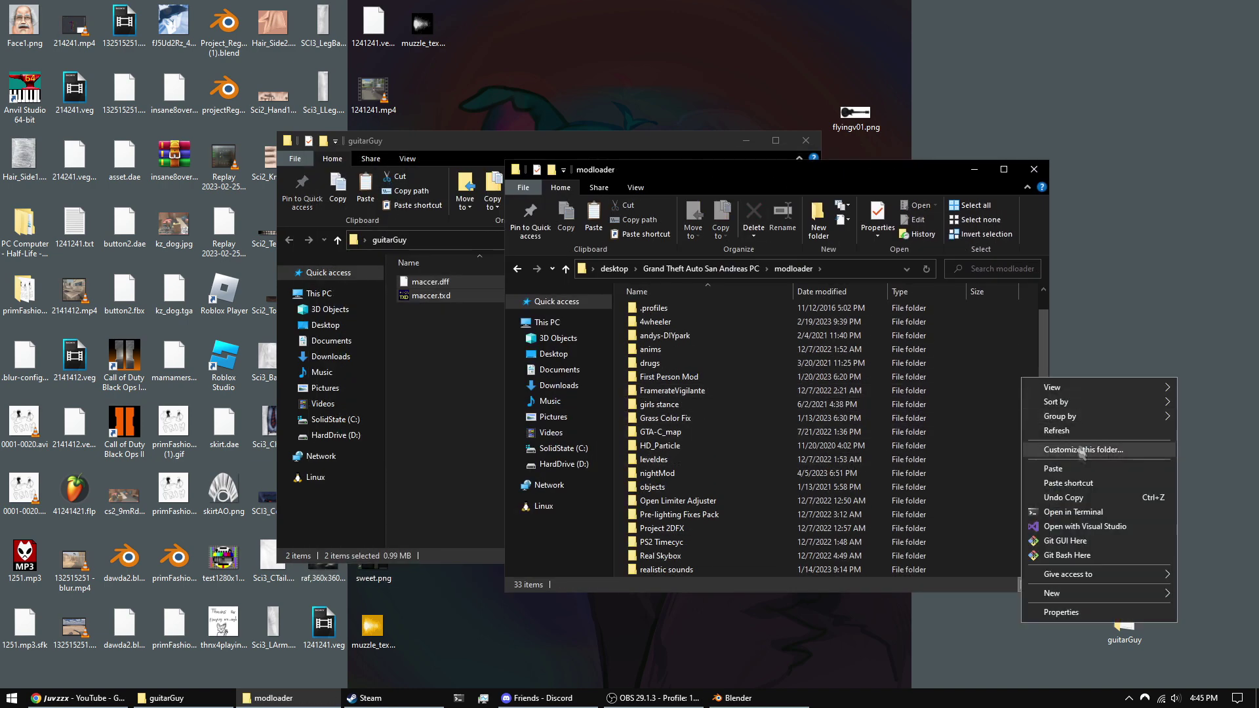
mouse_move(1049, 593)
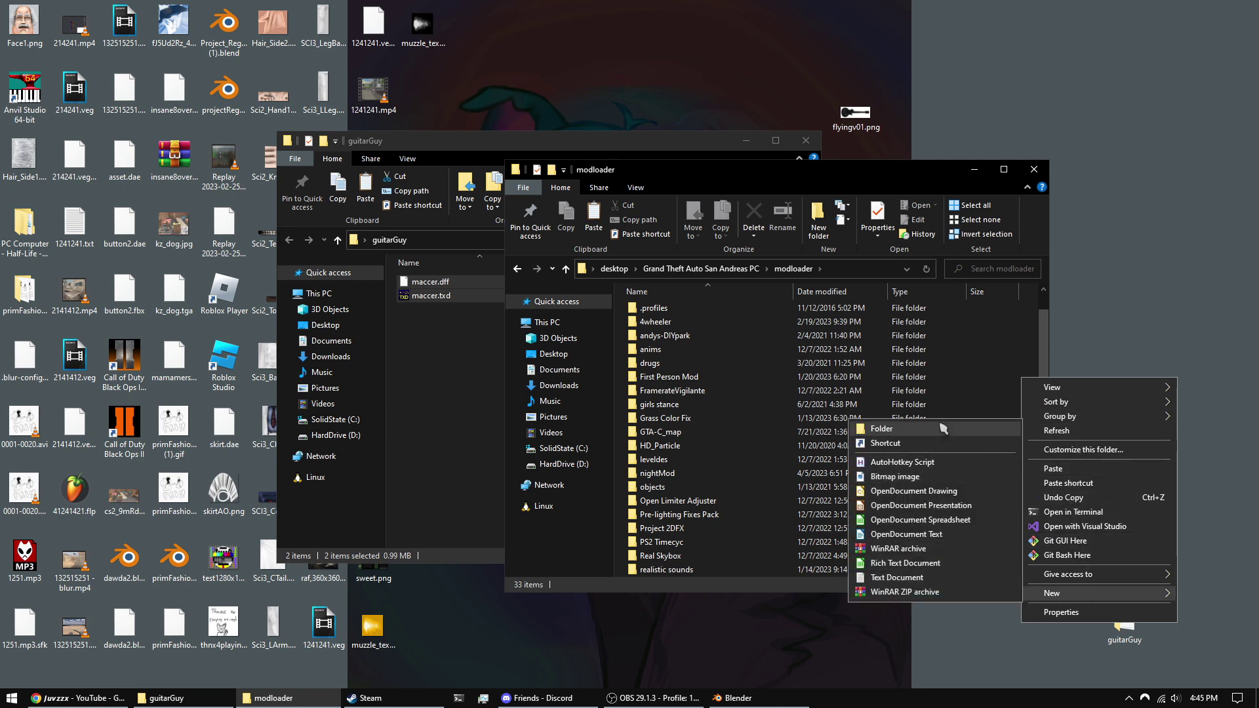
left_click(905, 429)
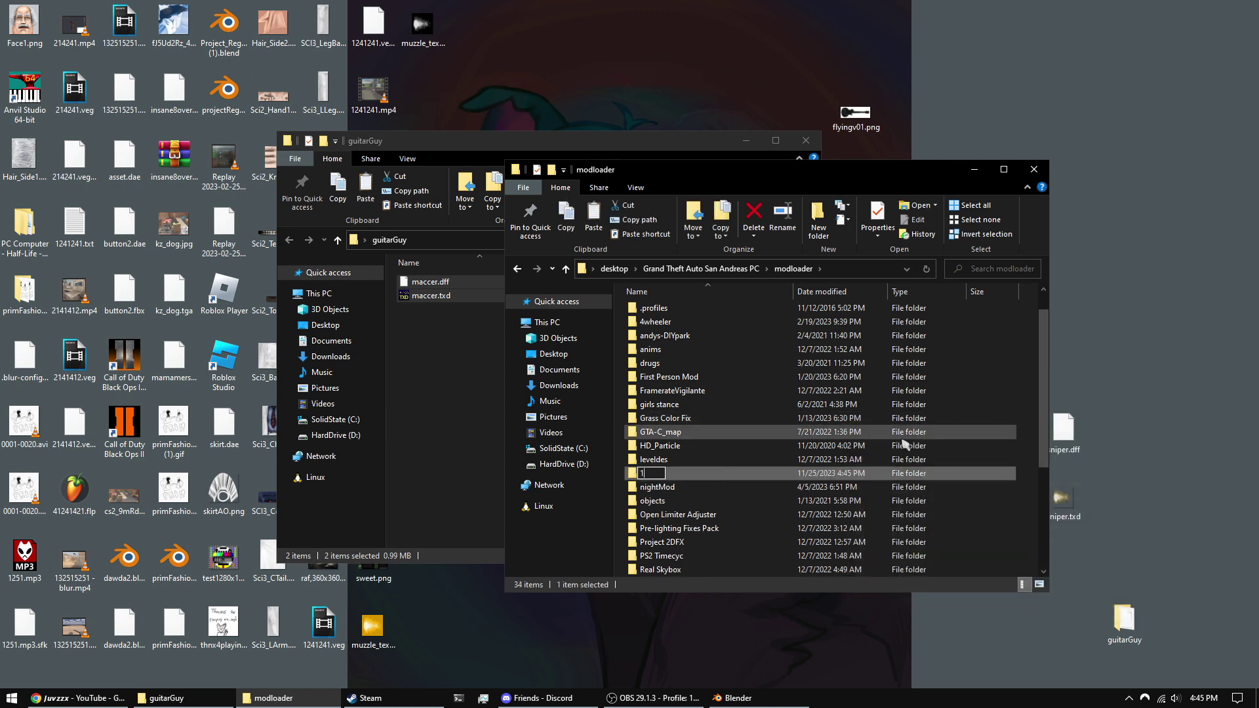
type("1")
key("Return")
- Rename the new folder 1 in modloader to !!tutorial
right_click(1103, 358)
double_click(714, 350)
left_click(515, 270)
right_click(658, 360)
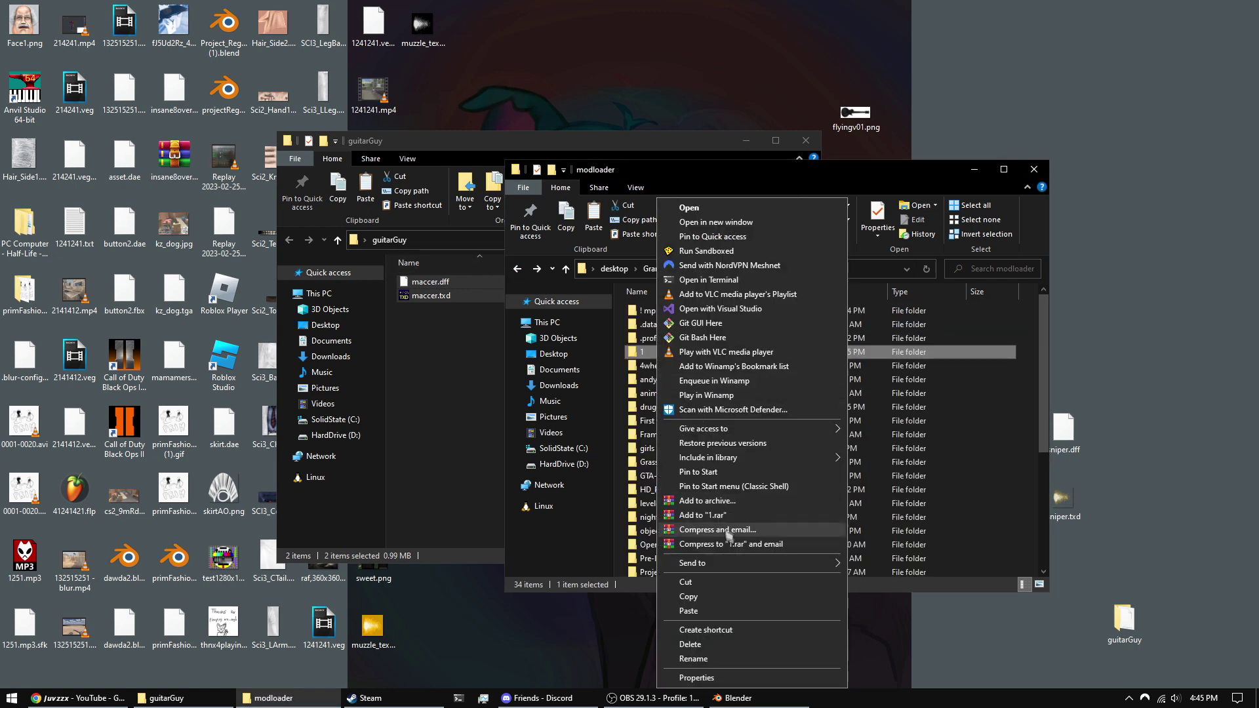
left_click(713, 666)
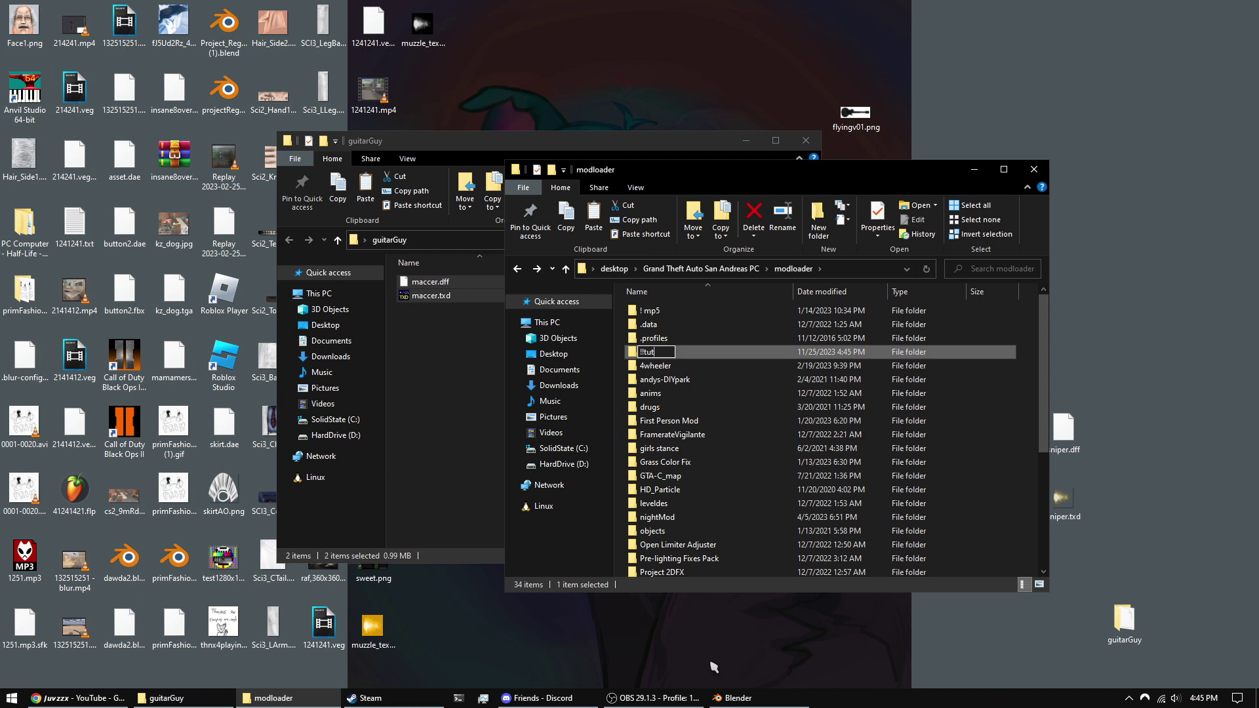
type("!!tutorial")
key("Return")
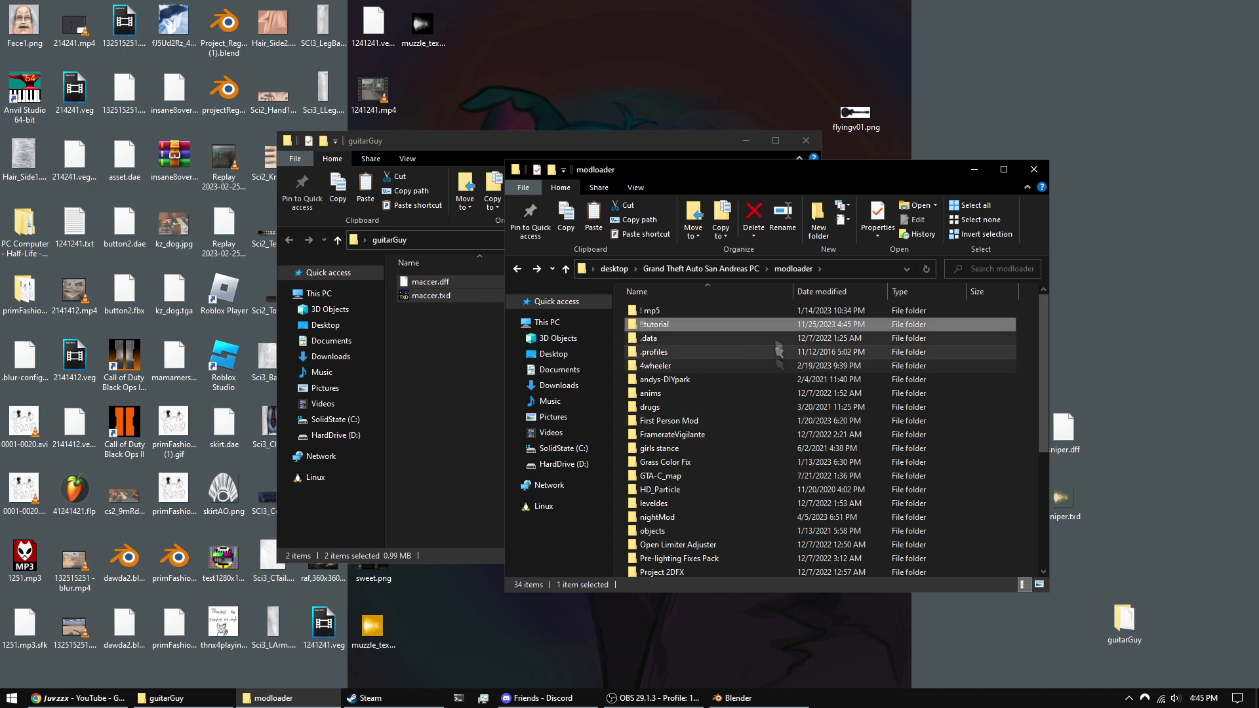
- Paste the copied maccer.dff and maccer.txd into the !!tutorial folder and return to the Grand Theft Auto San Andreas PC folder
double_click(707, 325)
right_click(721, 482)
left_click(775, 325)
left_click(754, 376)
left_click(726, 278)
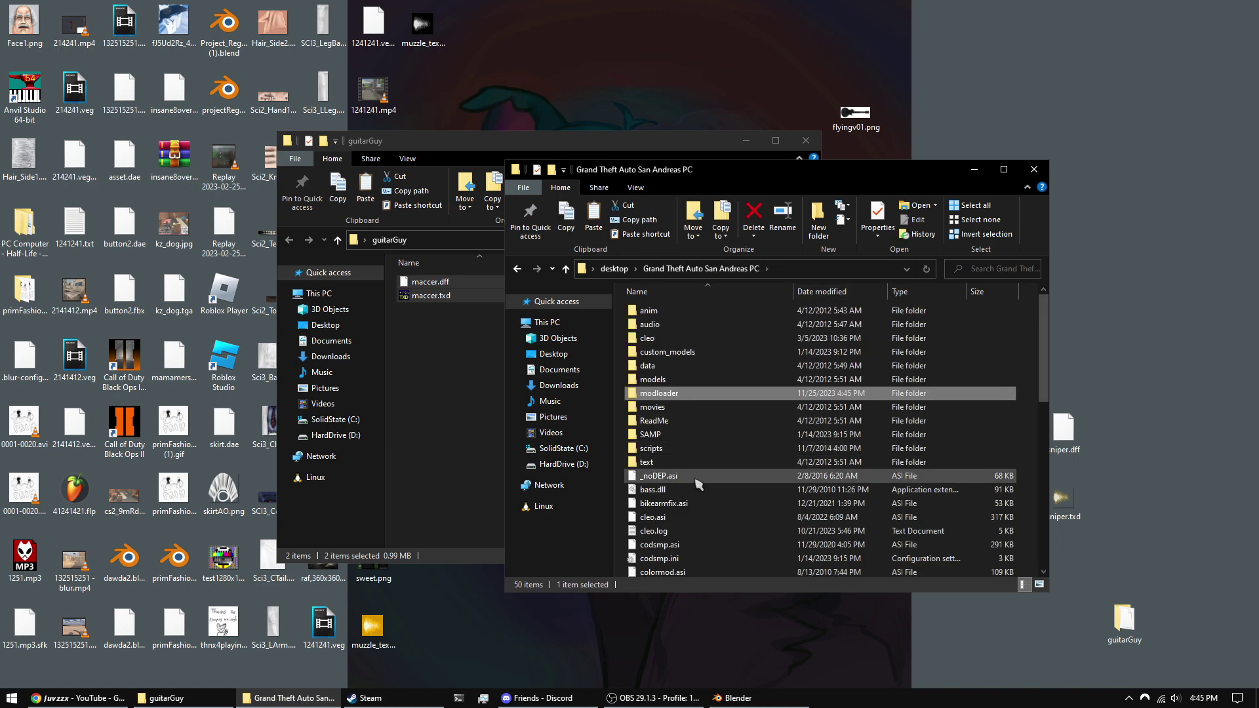
- Launch samp.exe from the game folder and bring the SA-MP server browser up over the cleared desktop
scroll(698, 491, "down", 10)
double_click(662, 390)
key("super+d")
left_click(842, 698)
- Try to connect to the DG Clan - Freeroam/Roleplay server from the favourites
left_click(561, 216)
left_click(524, 252)
left_click(493, 277)
left_click(498, 253)
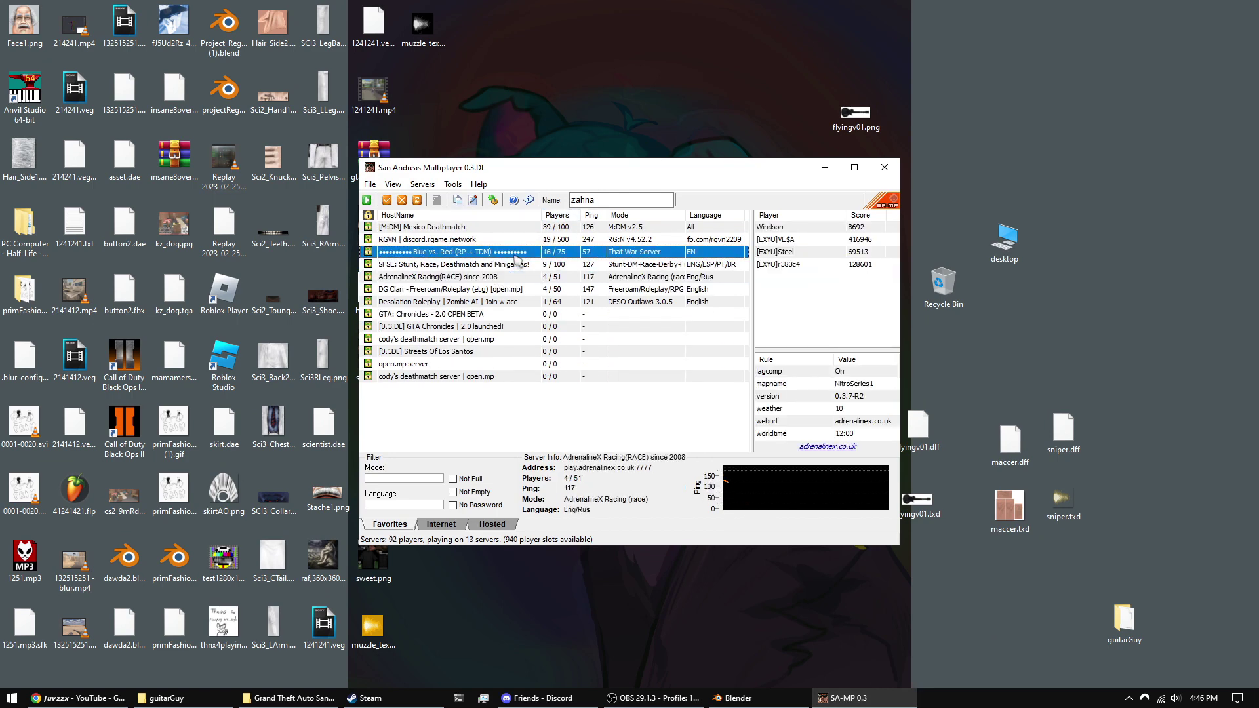
left_click(493, 289)
left_click(514, 281)
double_click(518, 289)
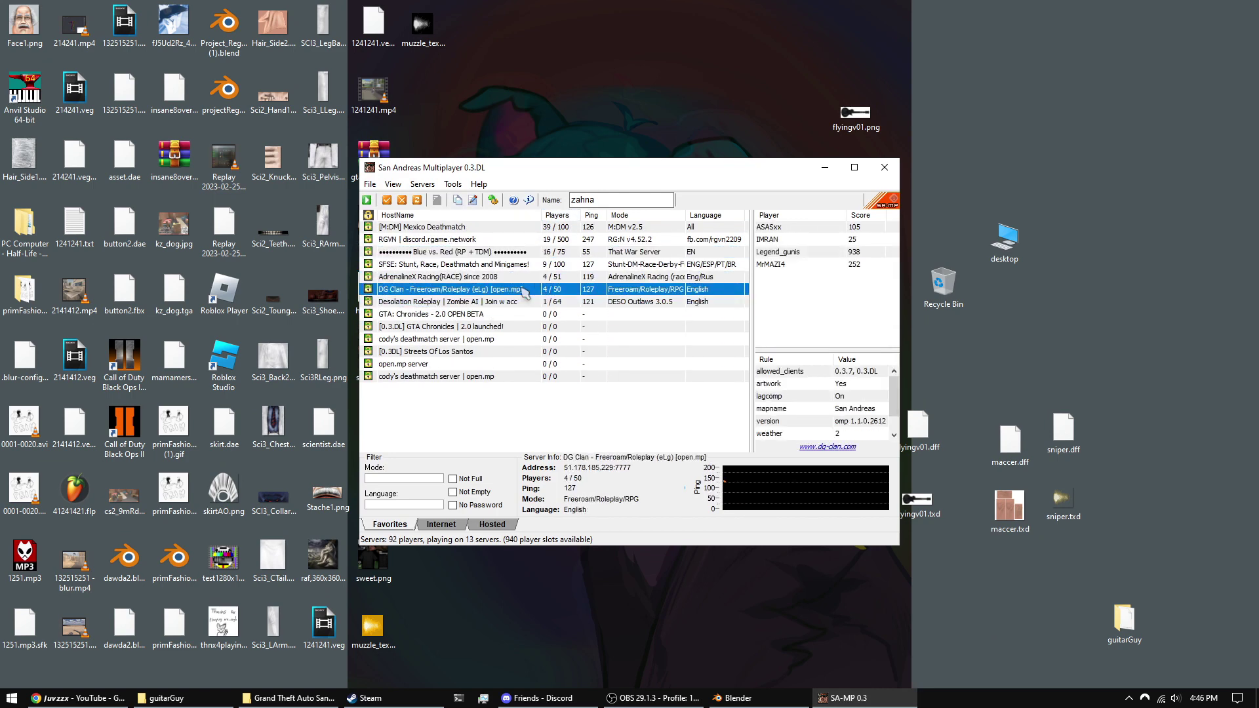
left_click(573, 421)
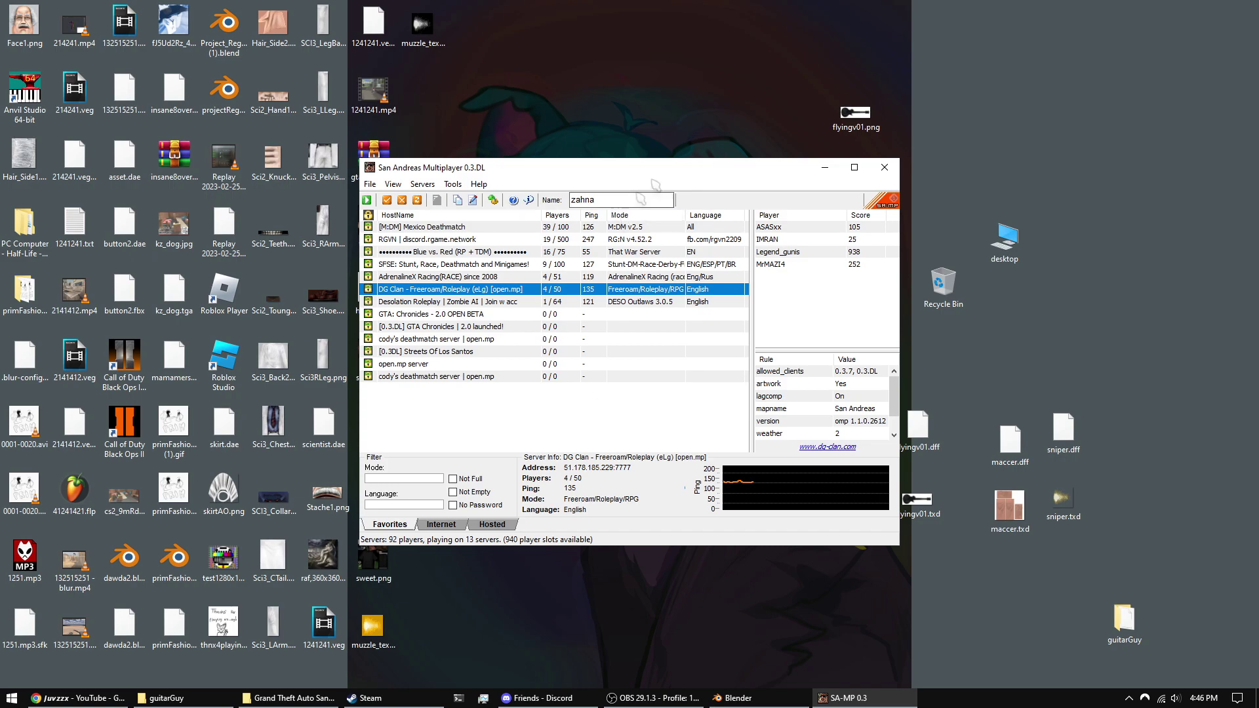
left_click_drag(656, 178, 741, 165)
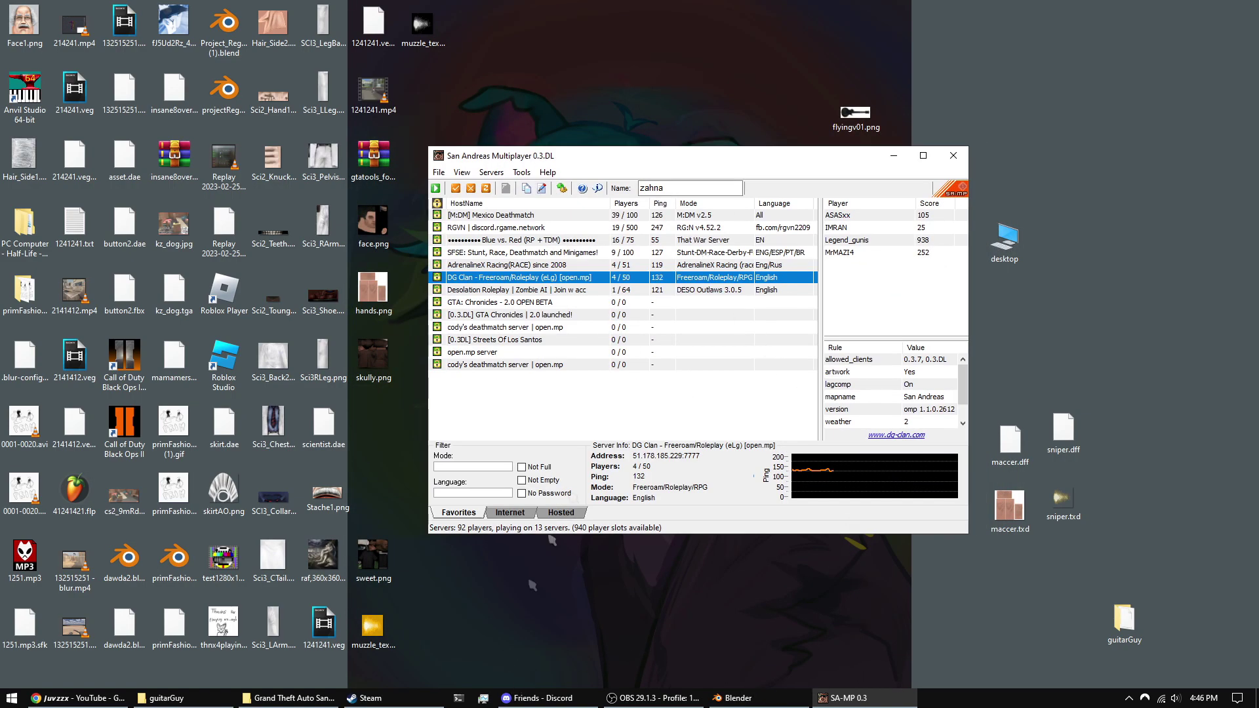
left_click(289, 697)
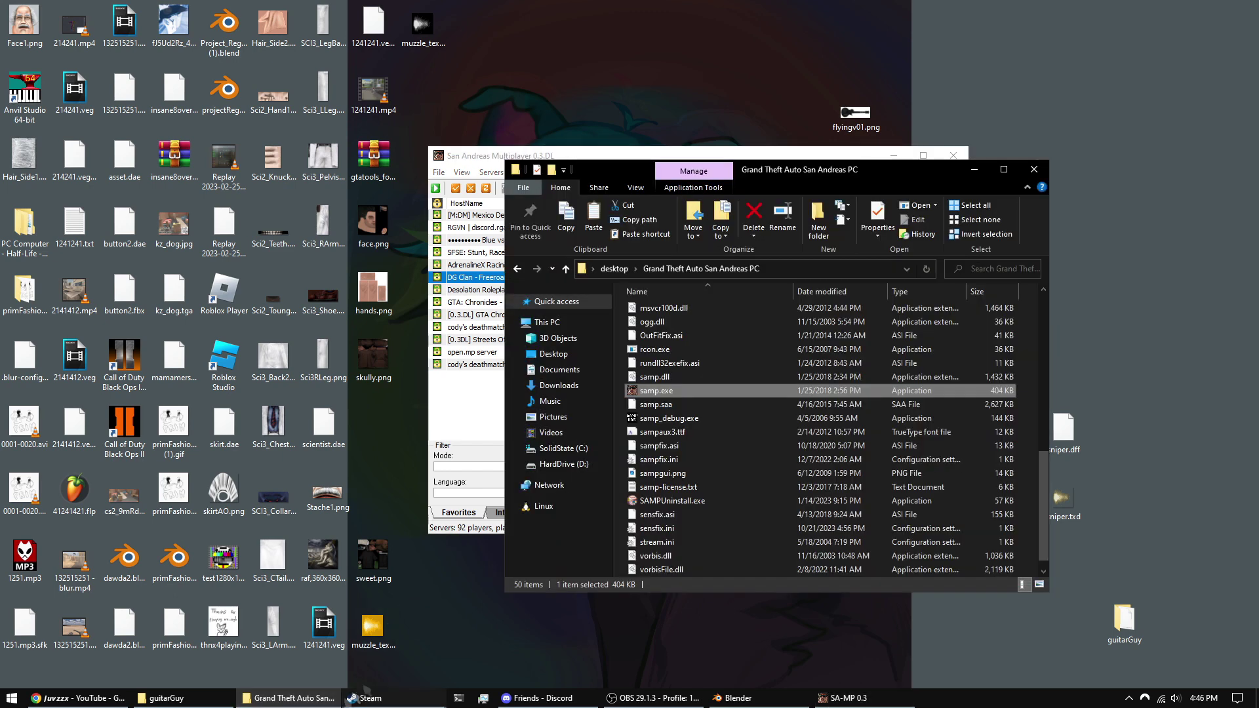
key("super+d")
left_click(843, 697)
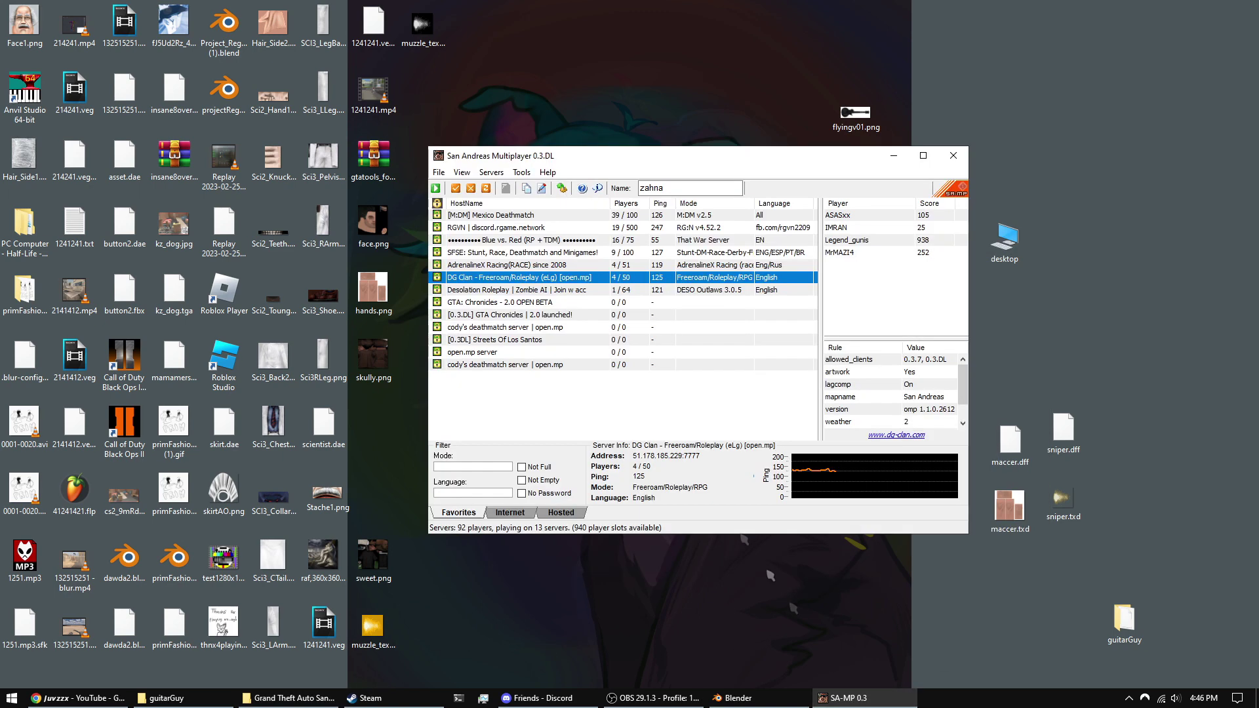
- Check the running processes in Task Manager for the game and close it
right_click(948, 697)
left_click(984, 626)
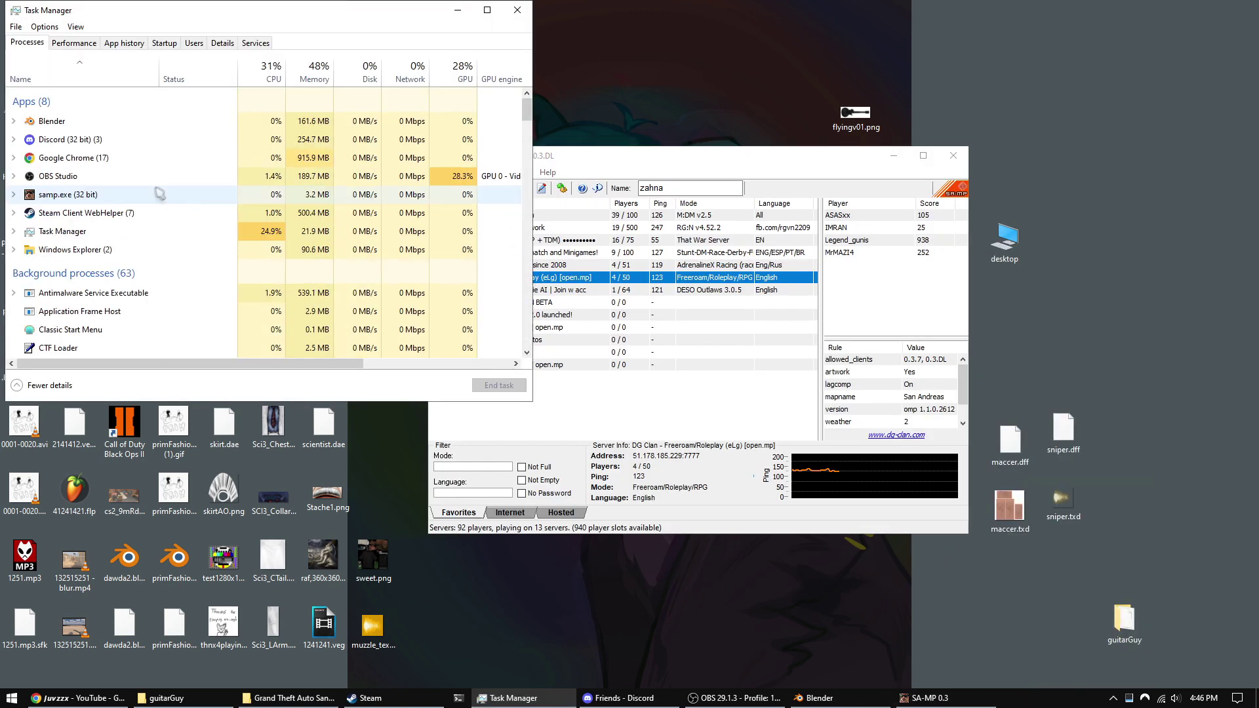
scroll(133, 243, "down", 3)
scroll(133, 242, "down", 10)
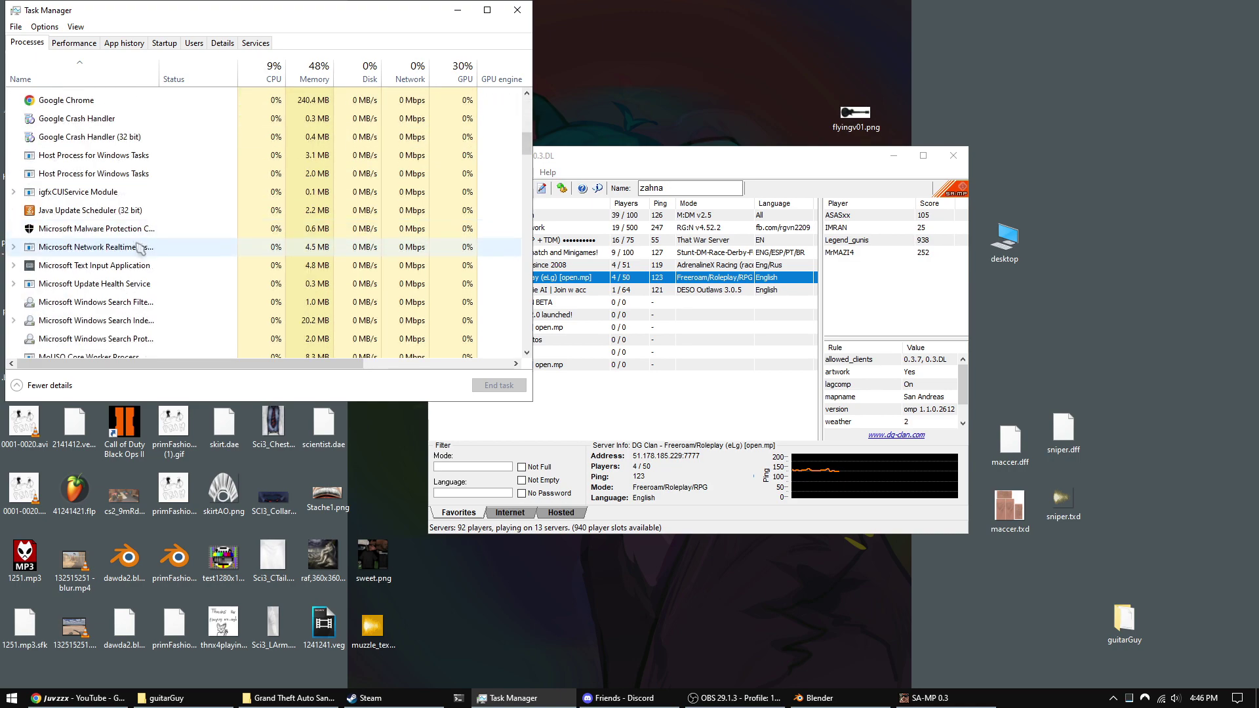
scroll(263, 242, "down", 5)
scroll(287, 226, "up", 10)
scroll(287, 223, "up", 10)
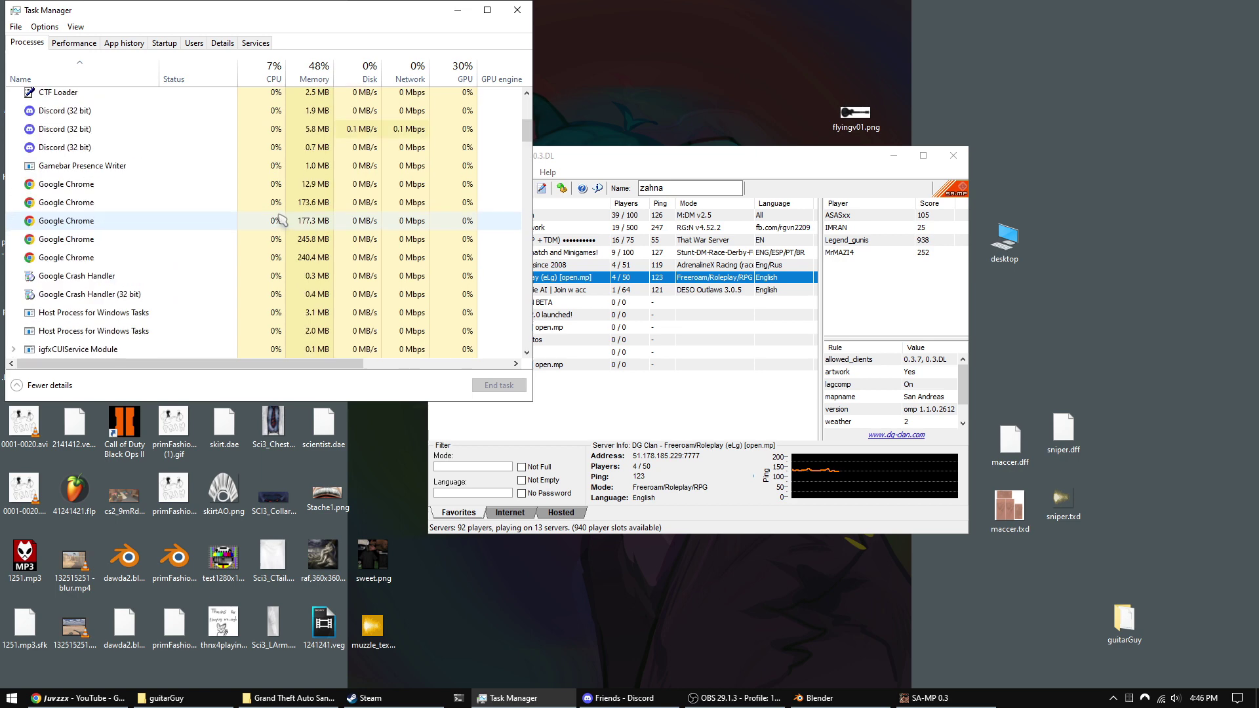
left_click(544, 22)
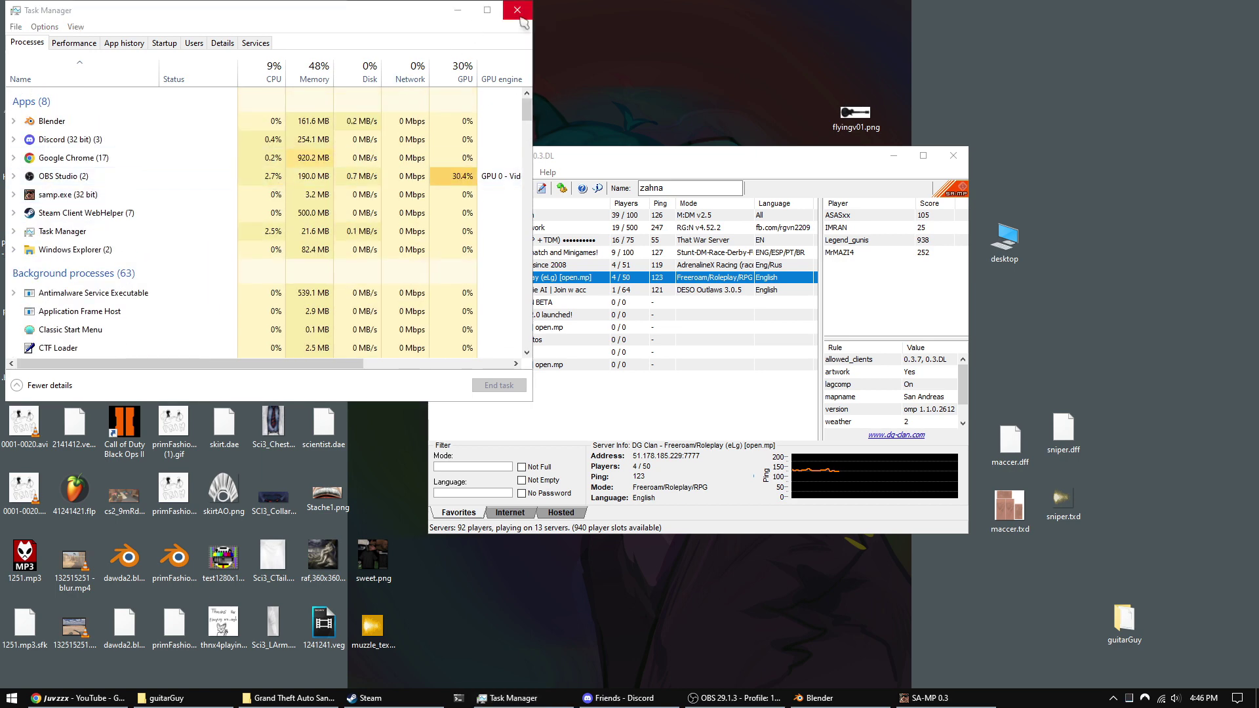
double_click(136, 196)
scroll(141, 198, "down", 1)
left_click(512, 16)
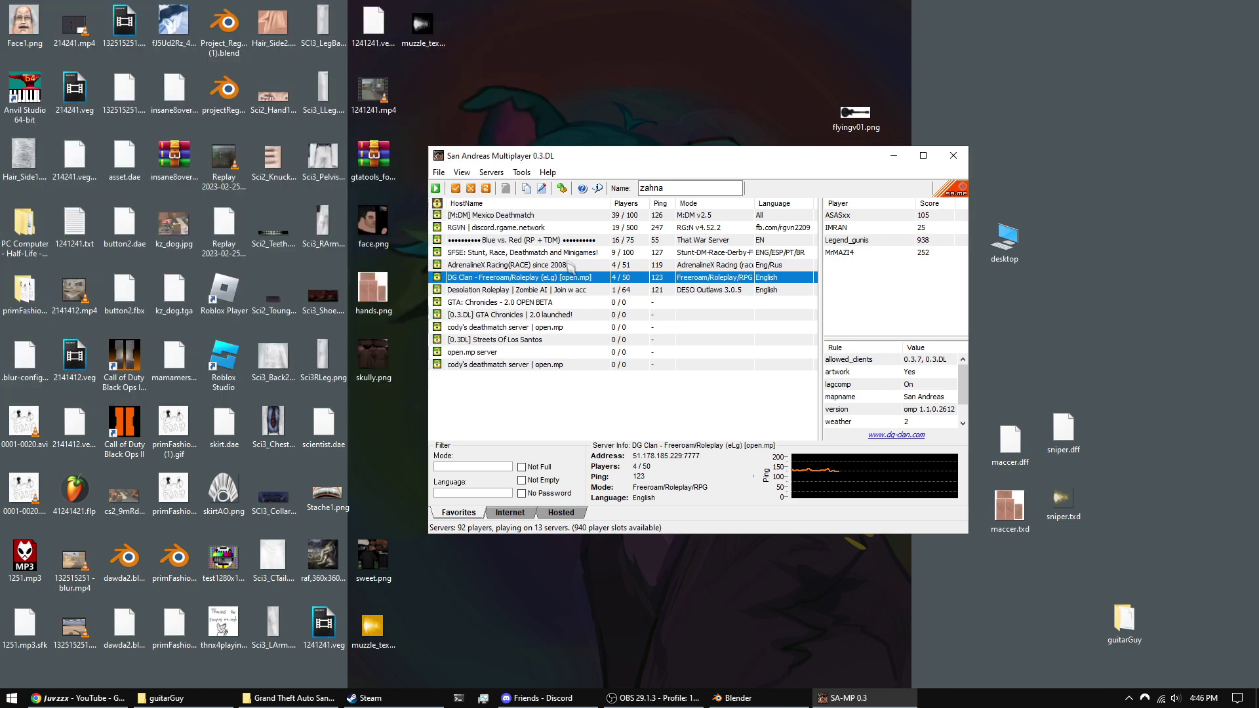
- Connect to the DG Clan - Freeroam/Roleplay server and register an account, entering and confirming the account password
double_click(557, 283)
left_click(598, 418)
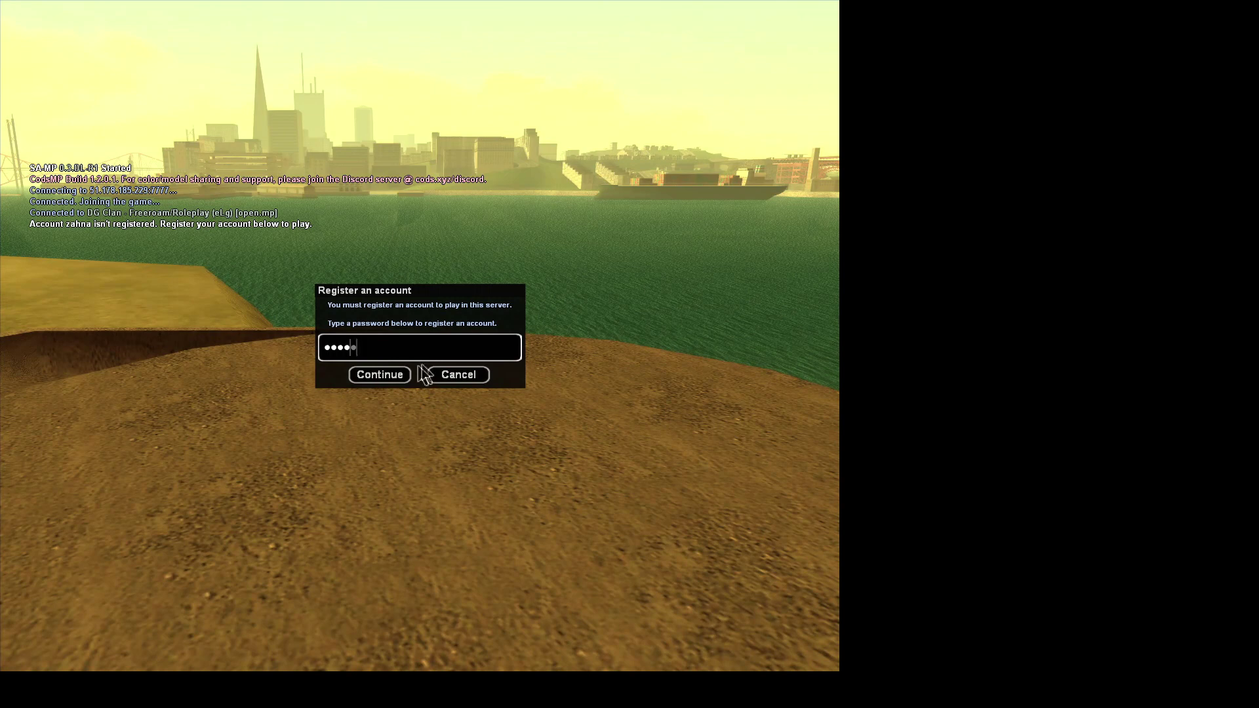
left_click(383, 377)
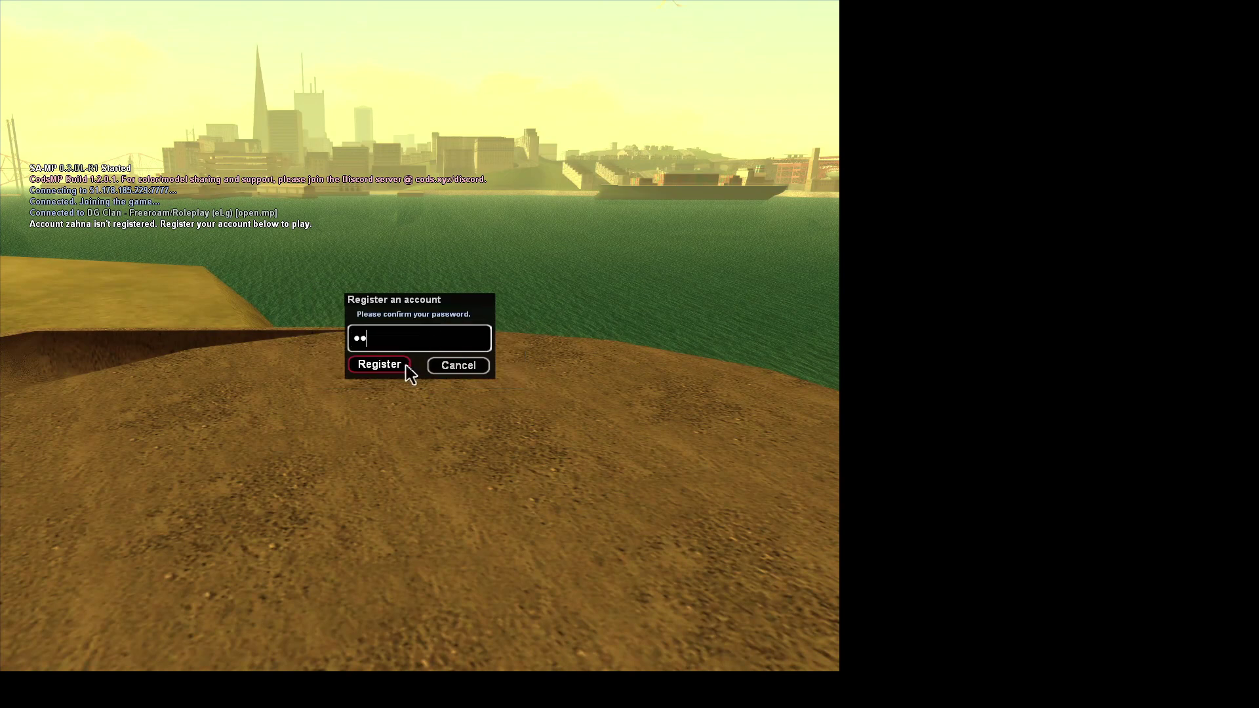
left_click(399, 366)
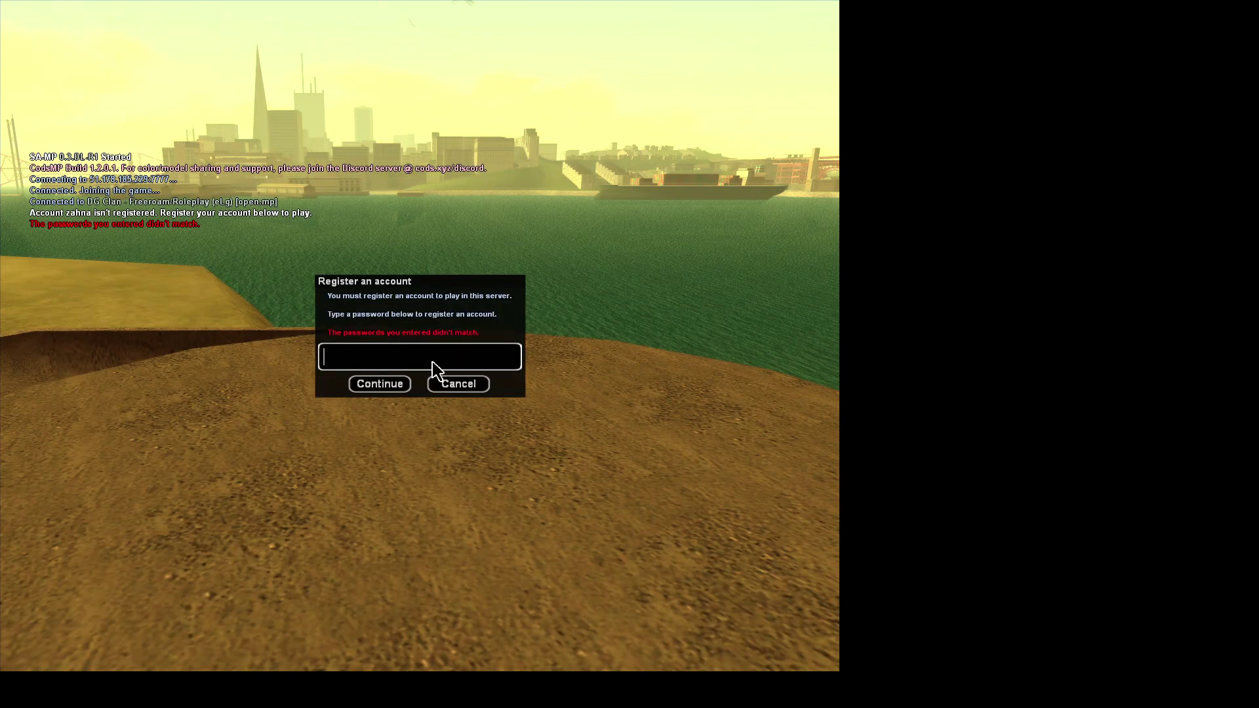
key("Return")
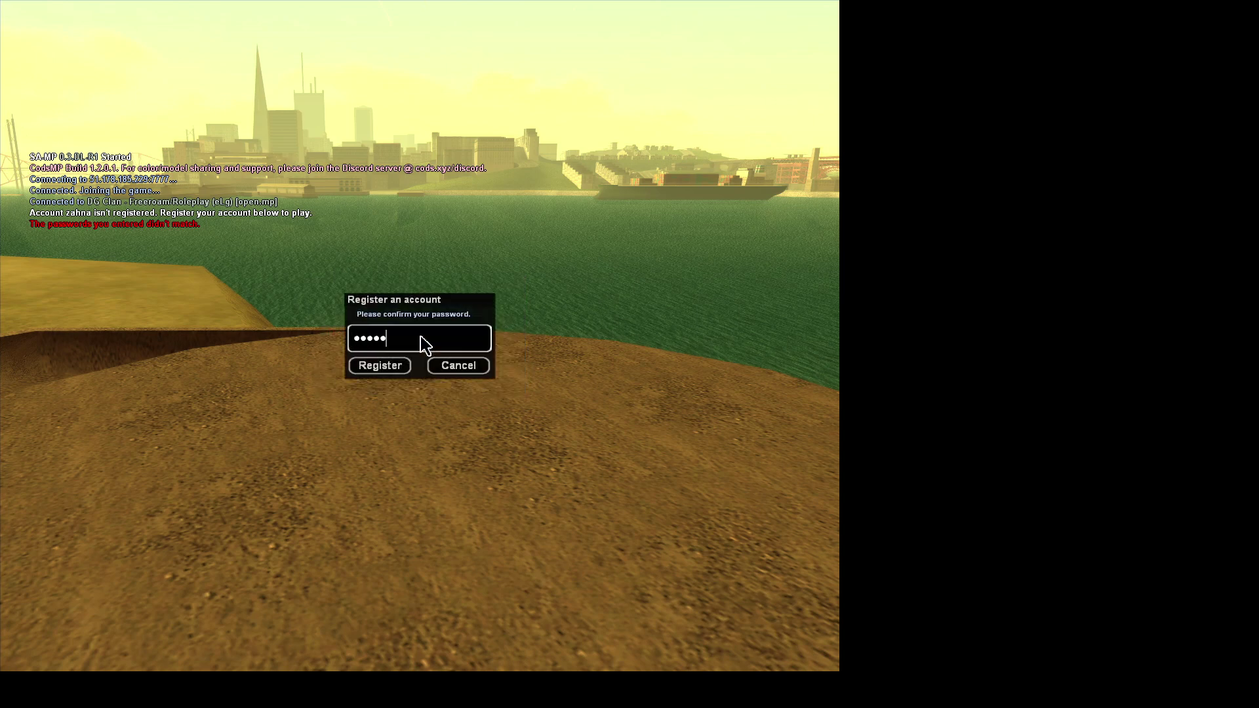
key("Return")
- Choose the maccer skin with the guitar on its back and spawn with it
left_click(423, 626)
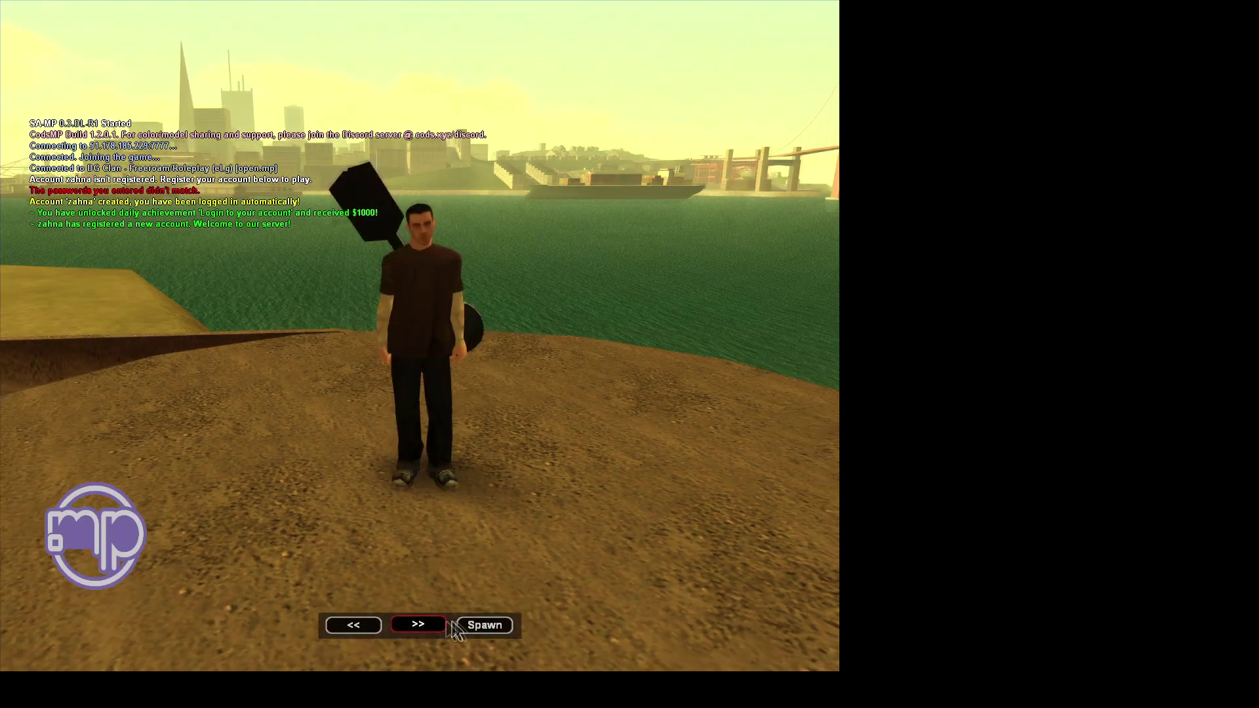
left_click(478, 630)
left_click(396, 354)
left_click(410, 354)
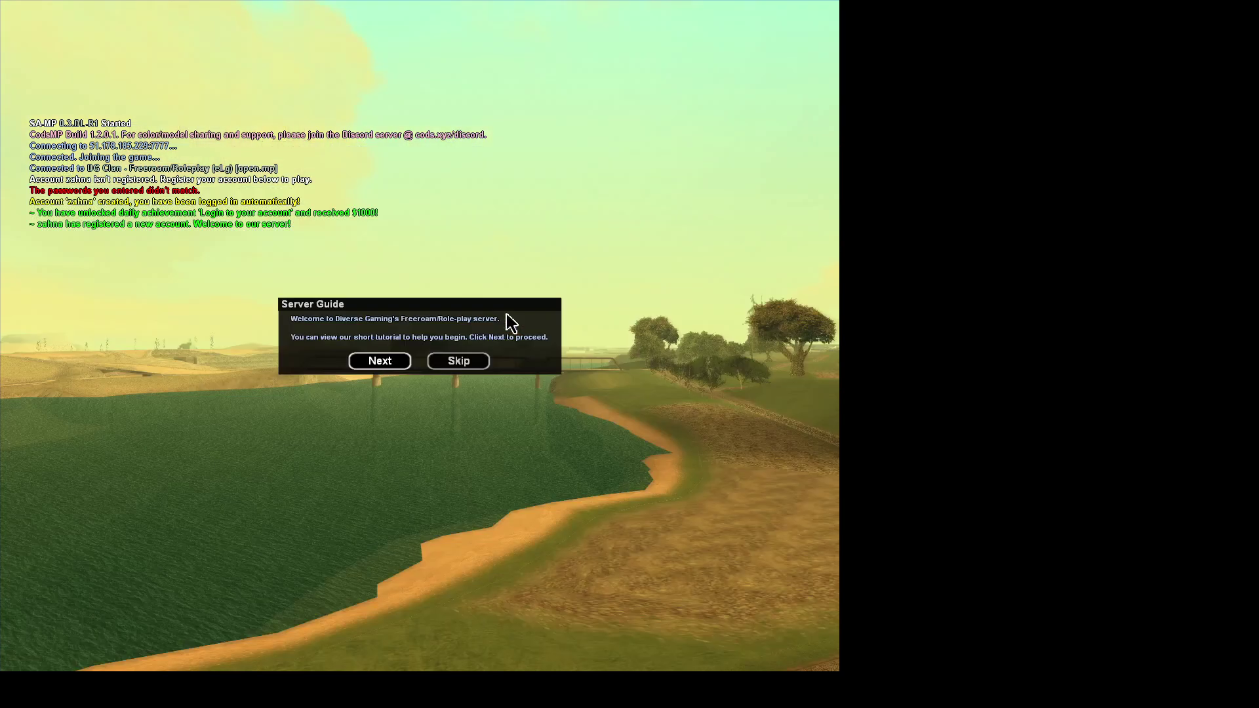
- Skip the server guide and start walking around in Freeroam mode
left_click(443, 364)
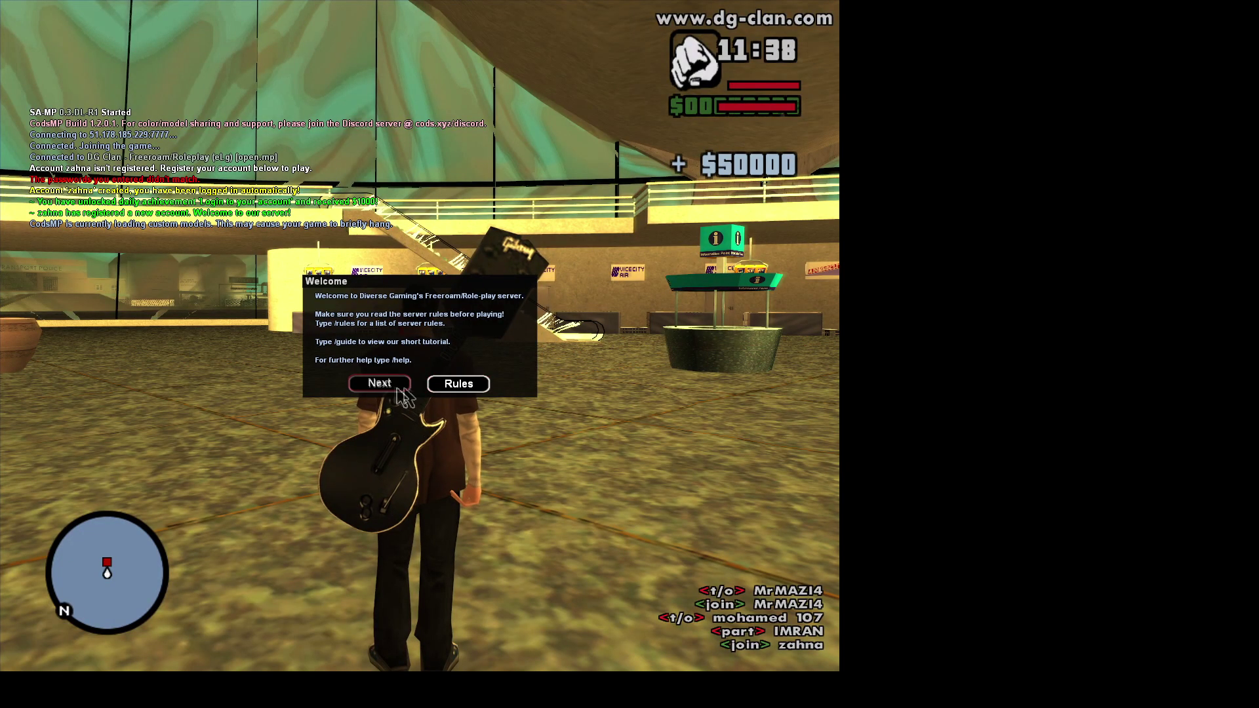
left_click(385, 384)
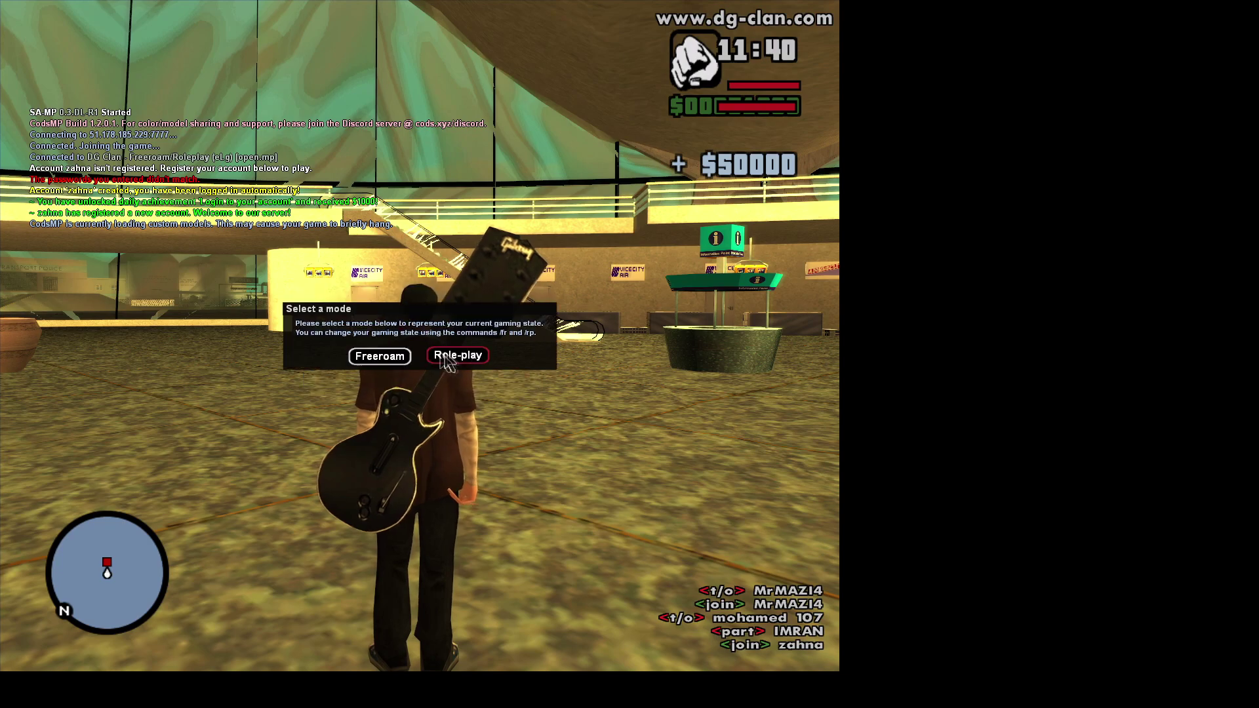
left_click(379, 356)
key("w")
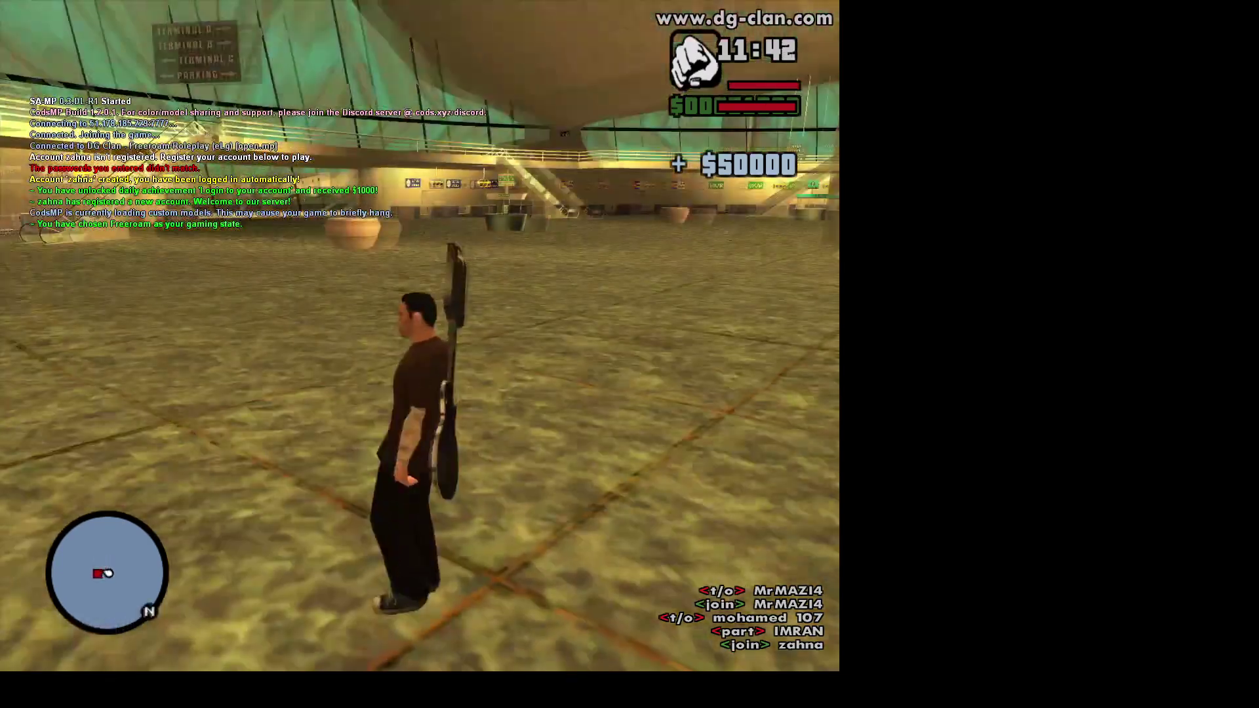
key("w")
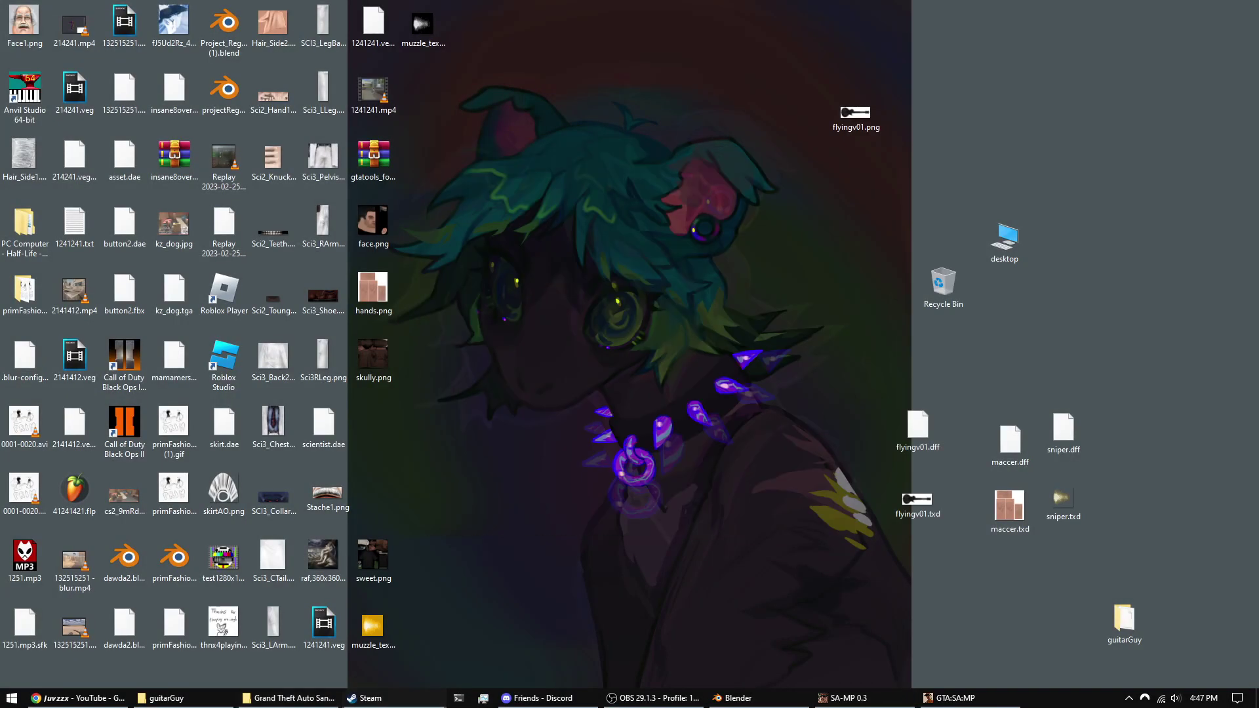
- Switch to OBS and add a Game Capture source that captures the specific window [GTA_SA.EXE]: GTA:SA:MP
left_click(651, 698)
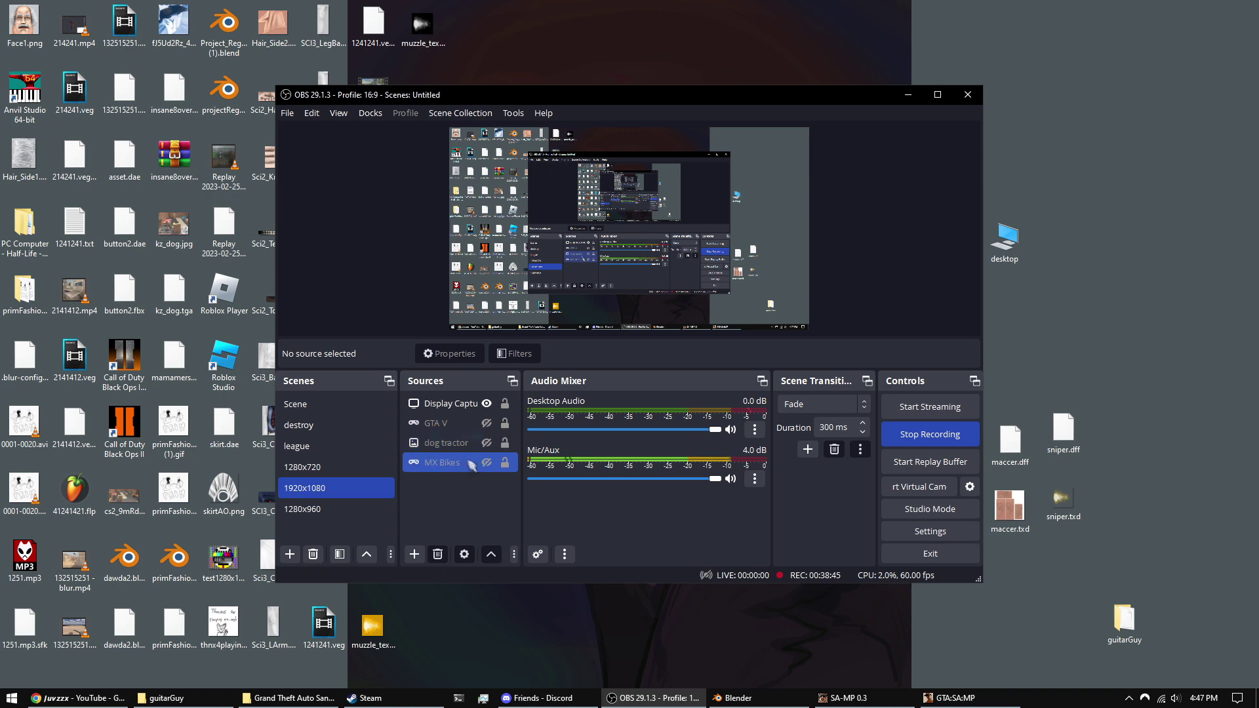
left_click(415, 553)
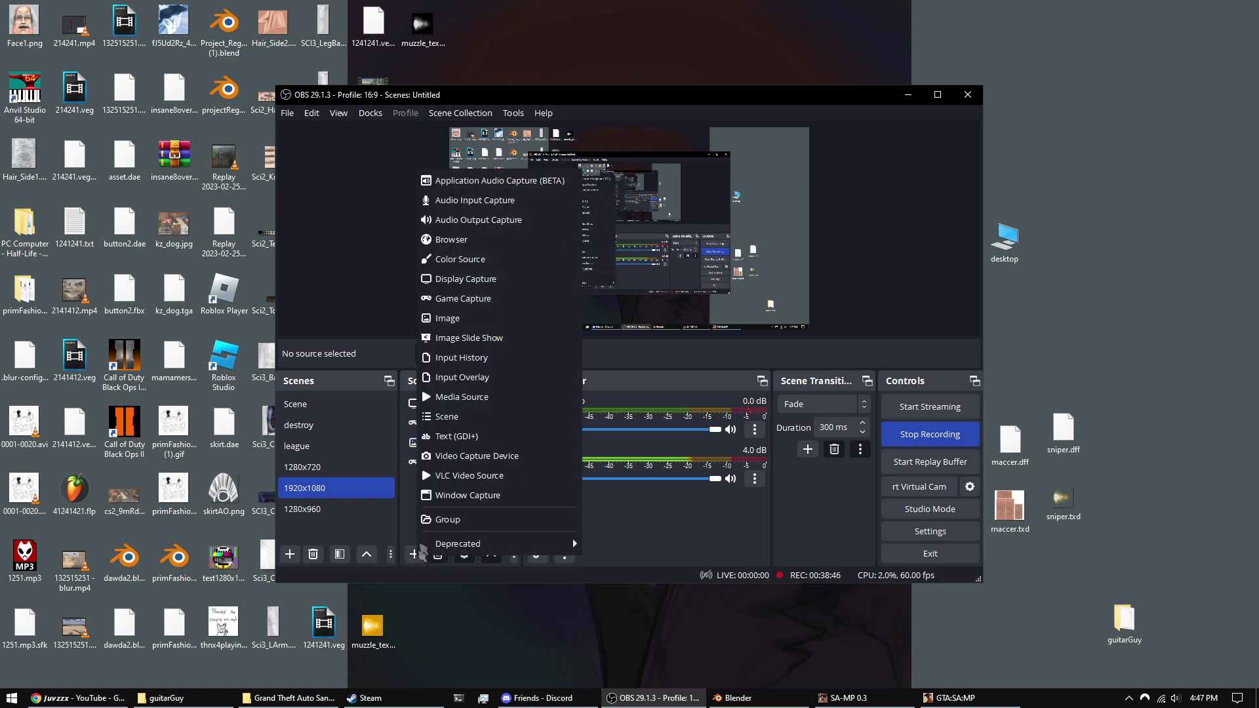
left_click(484, 300)
left_click(663, 422)
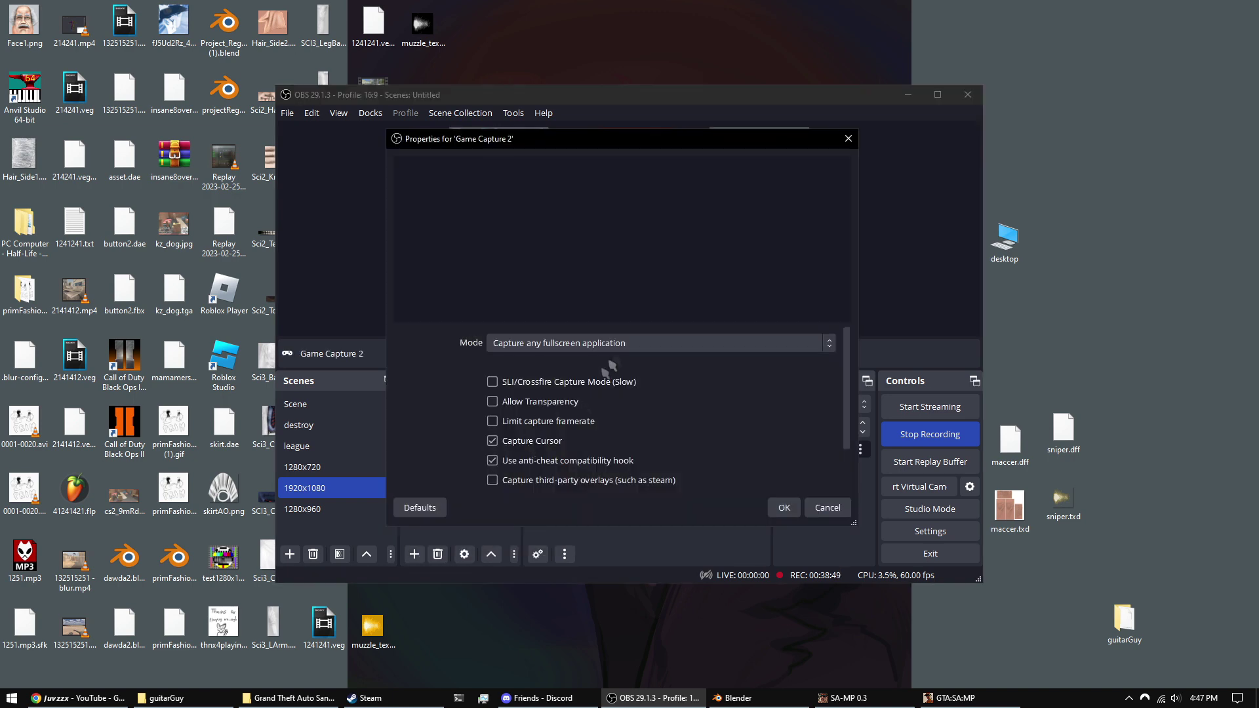
left_click(575, 405)
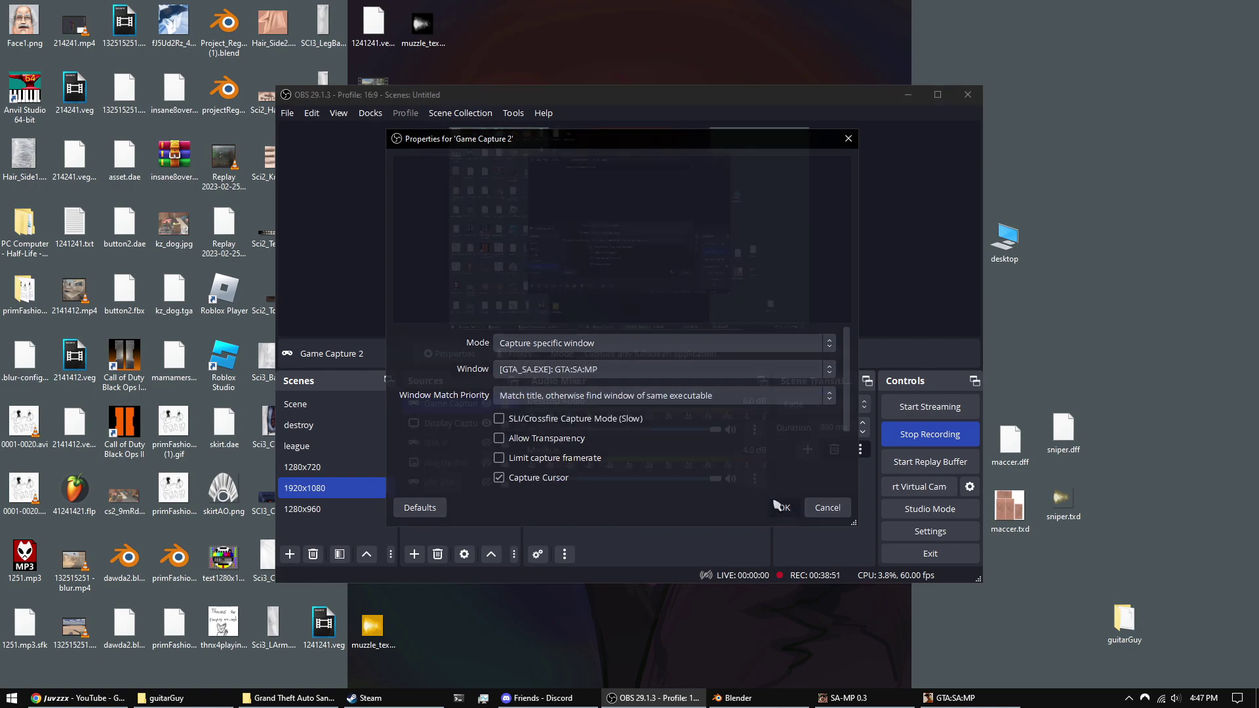
left_click(783, 507)
- Return to GTA:SA:MP and examine the guitar on the maccer skin from several angles while walking
key("alt+Tab")
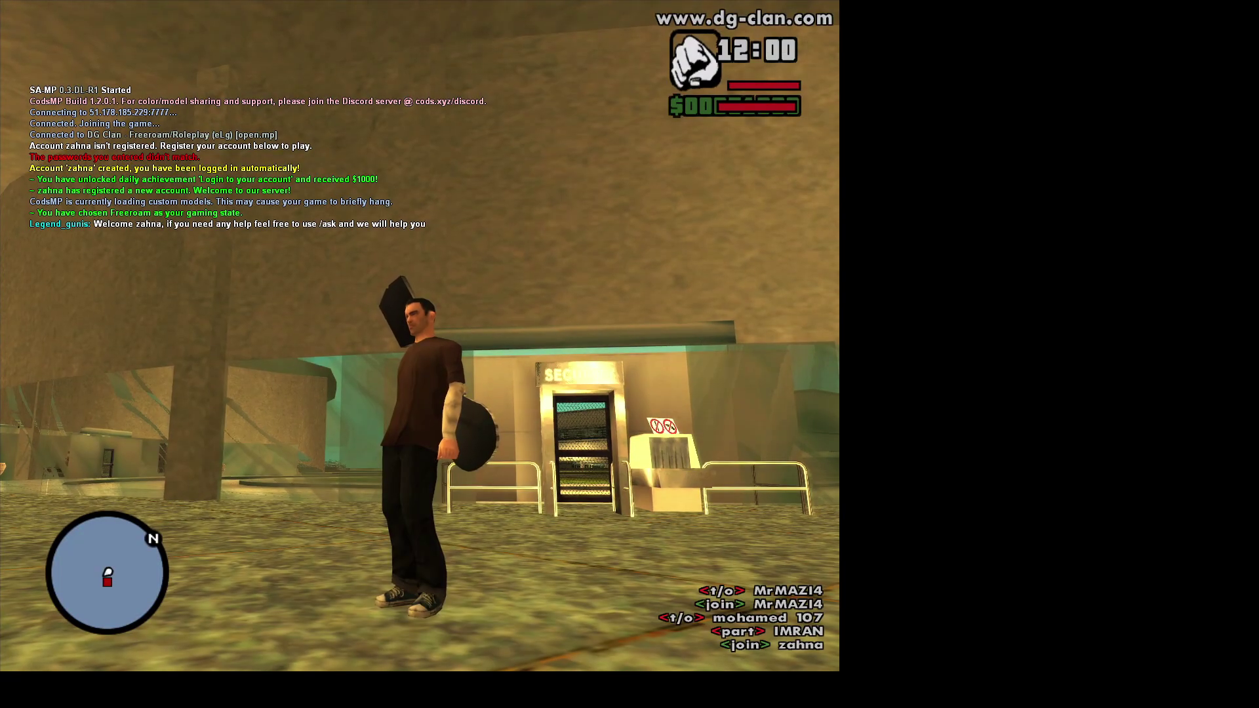
key("w")
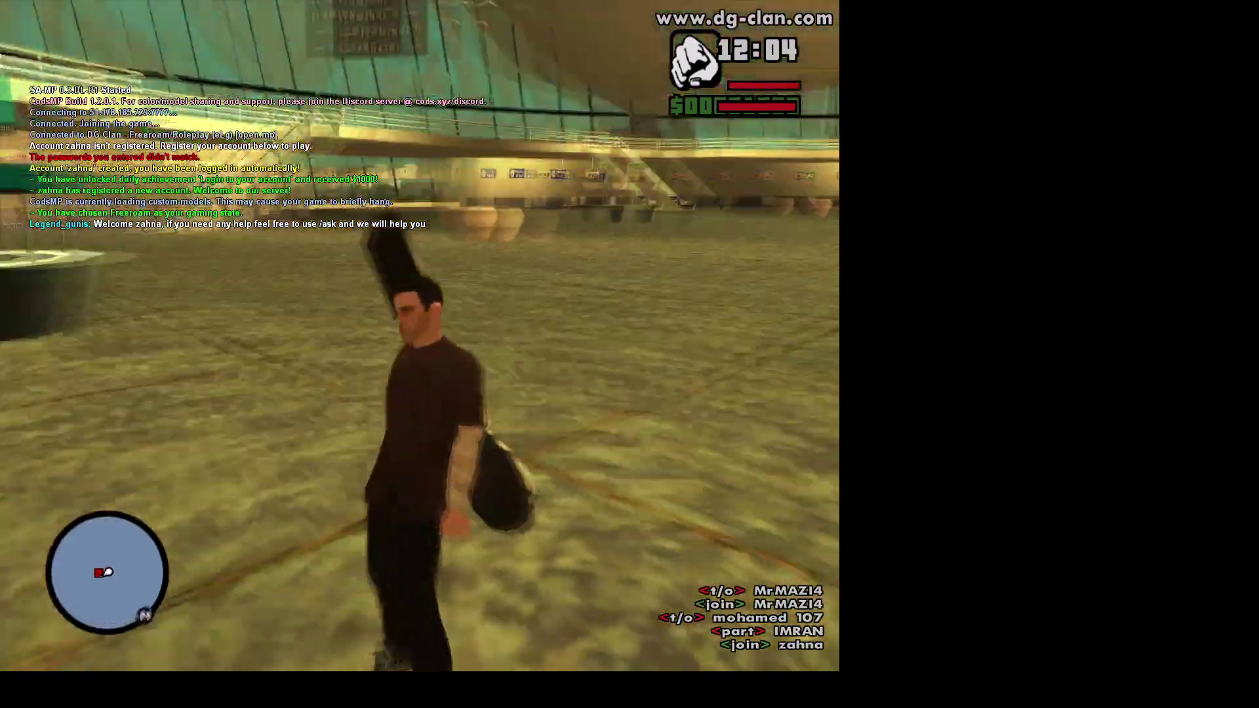
key("w")
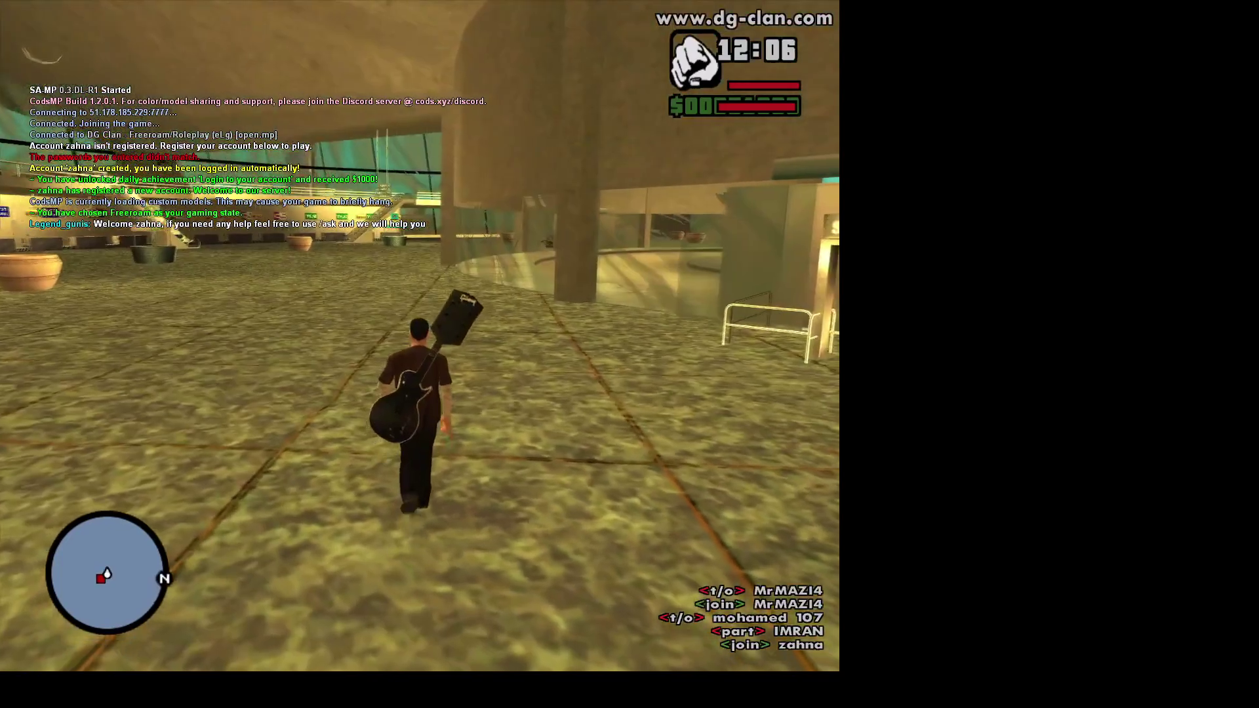
key("a")
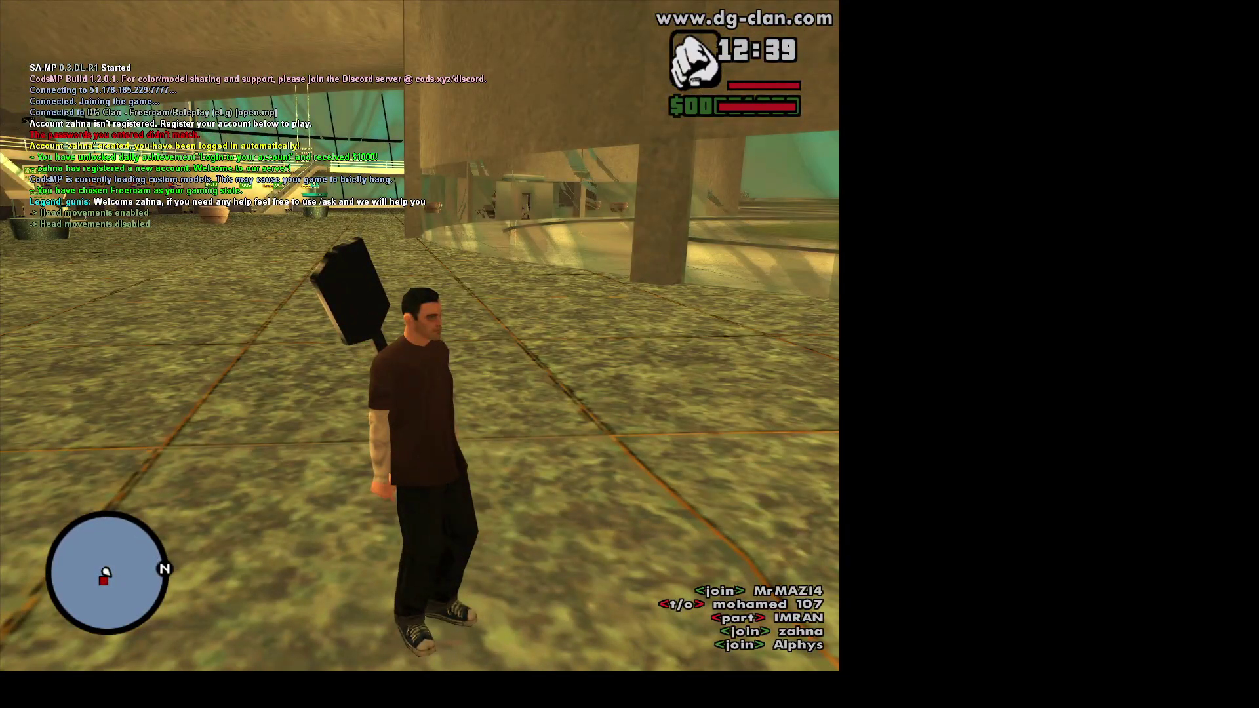
key("alt+Tab")
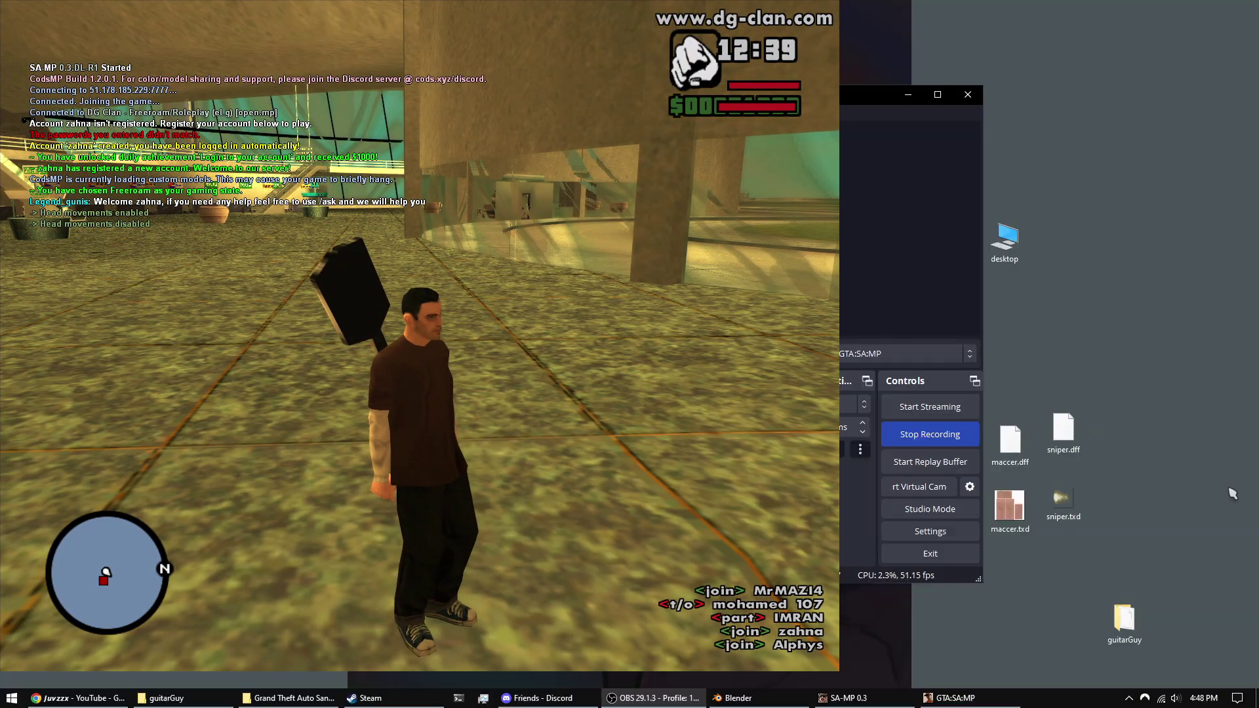